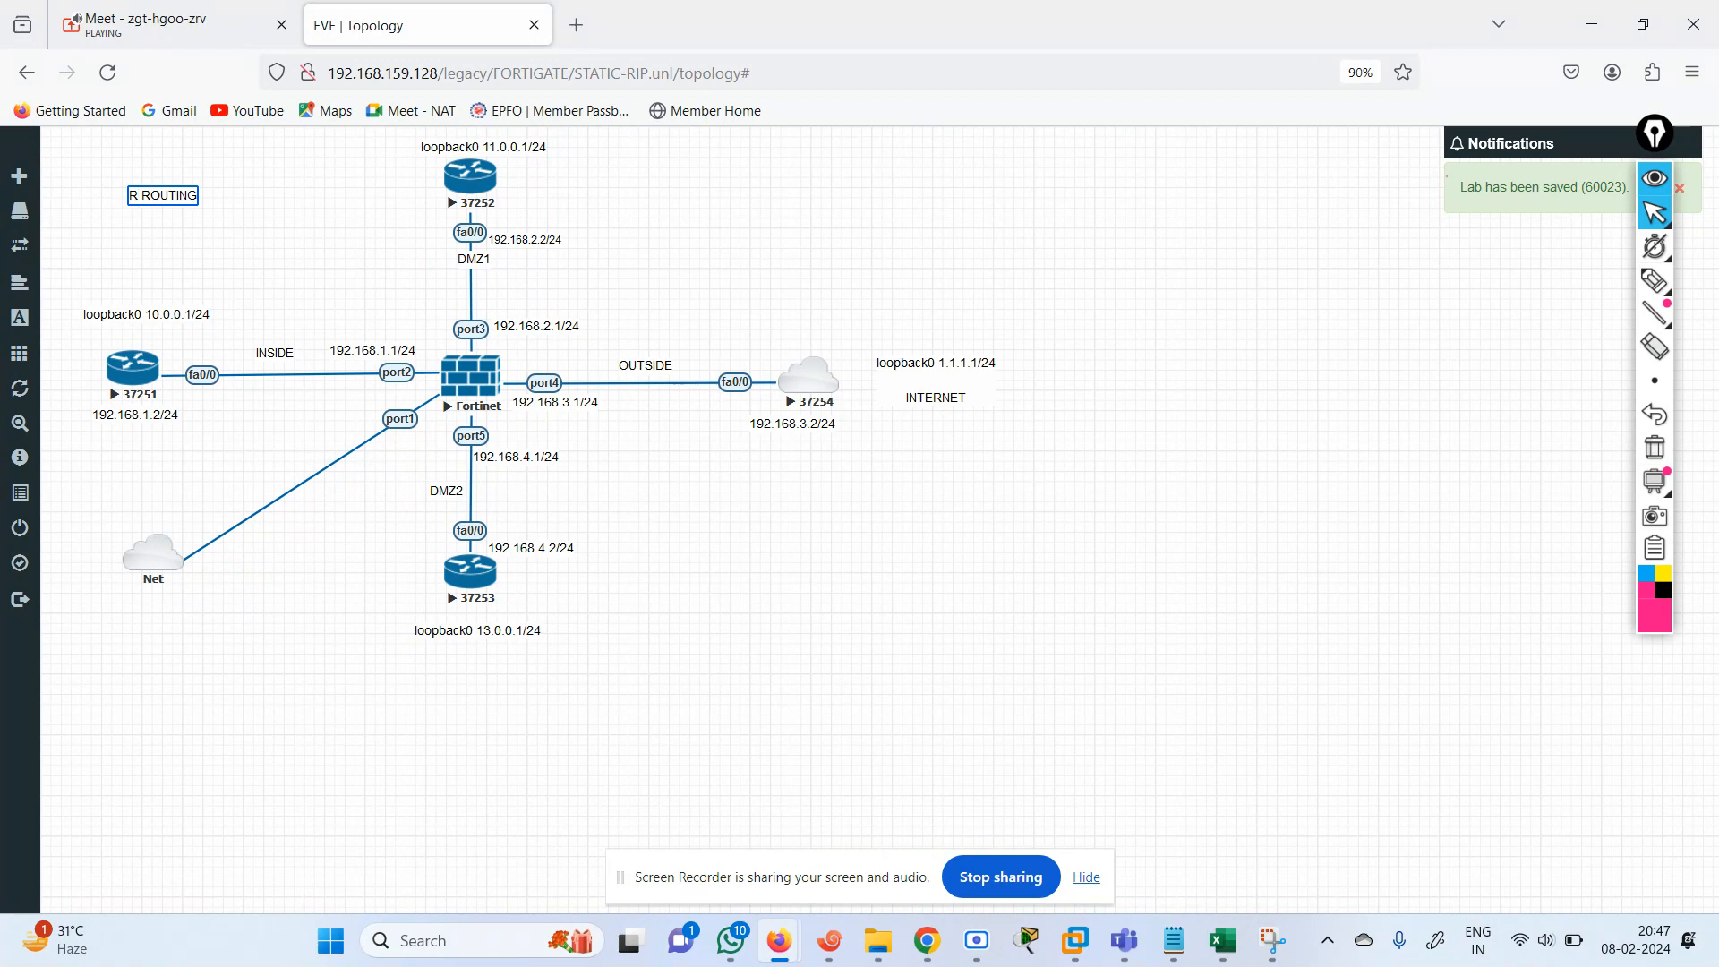
Change the topology's title label to "RIP CONFIGURATION".
{"action": "type", "text": "IP"}
{"action": "key", "text": "BackSpace"}
{"action": "key", "text": "BackSpace"}
{"action": "key", "text": "BackSpace"}
{"action": "key", "text": "BackSpace"}
{"action": "key", "text": "BackSpace"}
{"action": "key", "text": "BackSpace"}
{"action": "type", "text": "CONFIGURATION"}
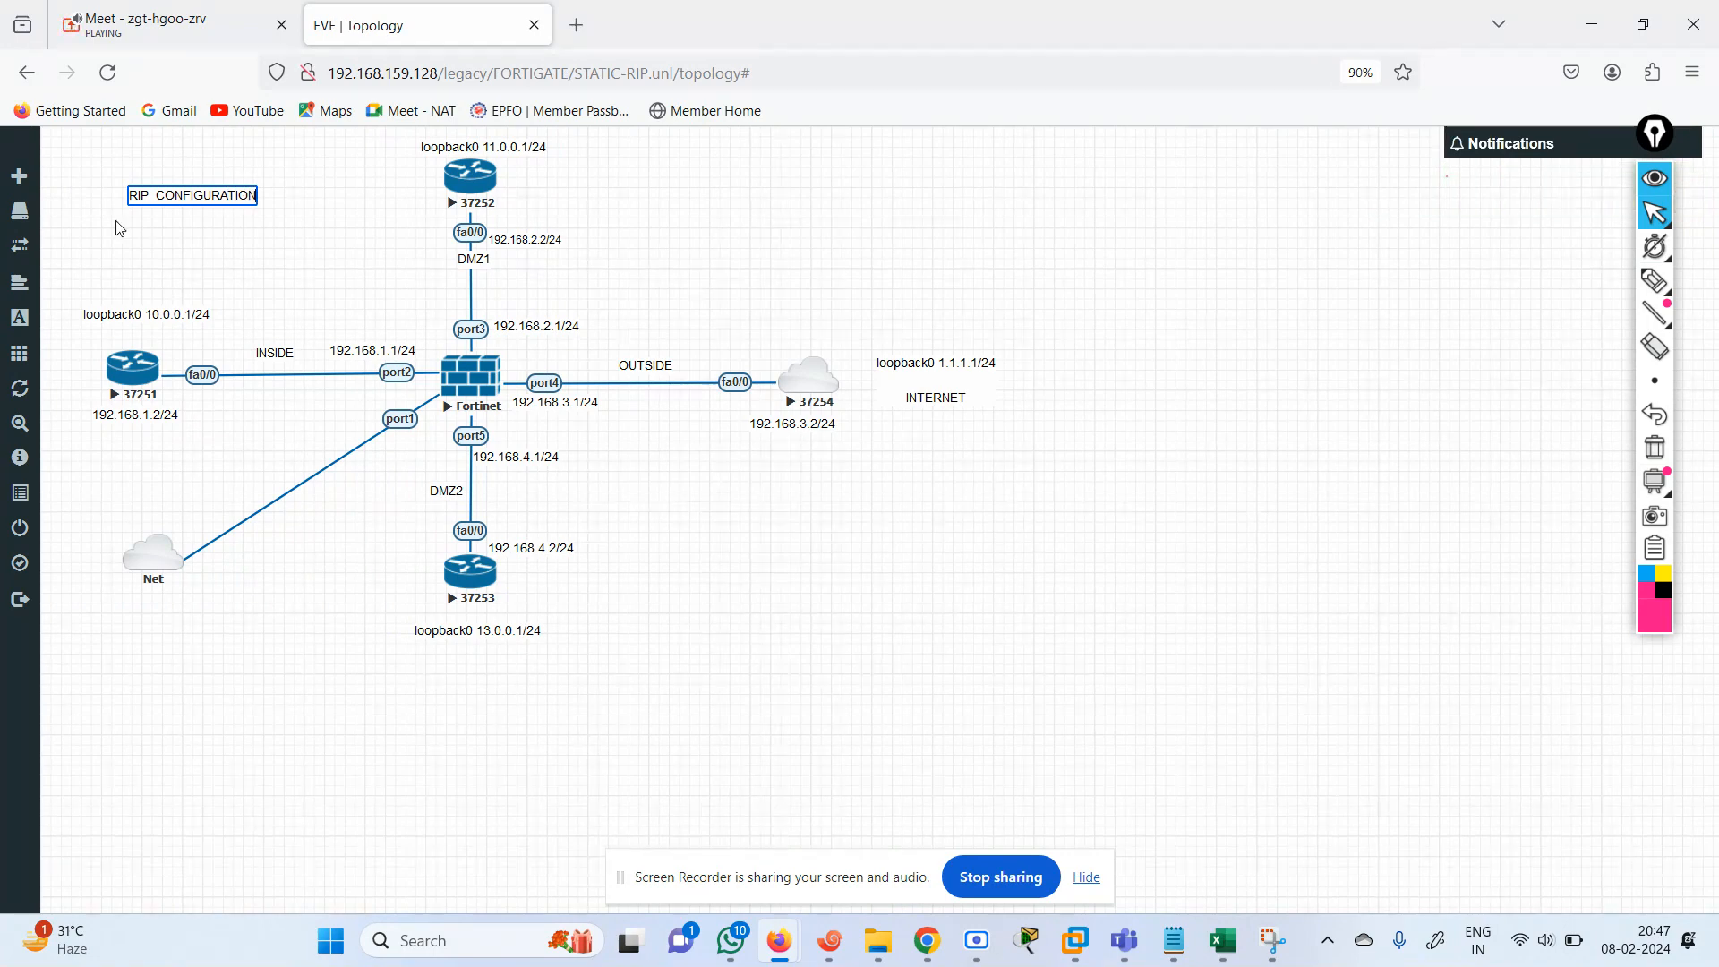
Move the loopback0 11.0.0.1/24 label from above router 37252 to the free space beside it.
{"action": "left_click", "coordinate": [179, 315]}
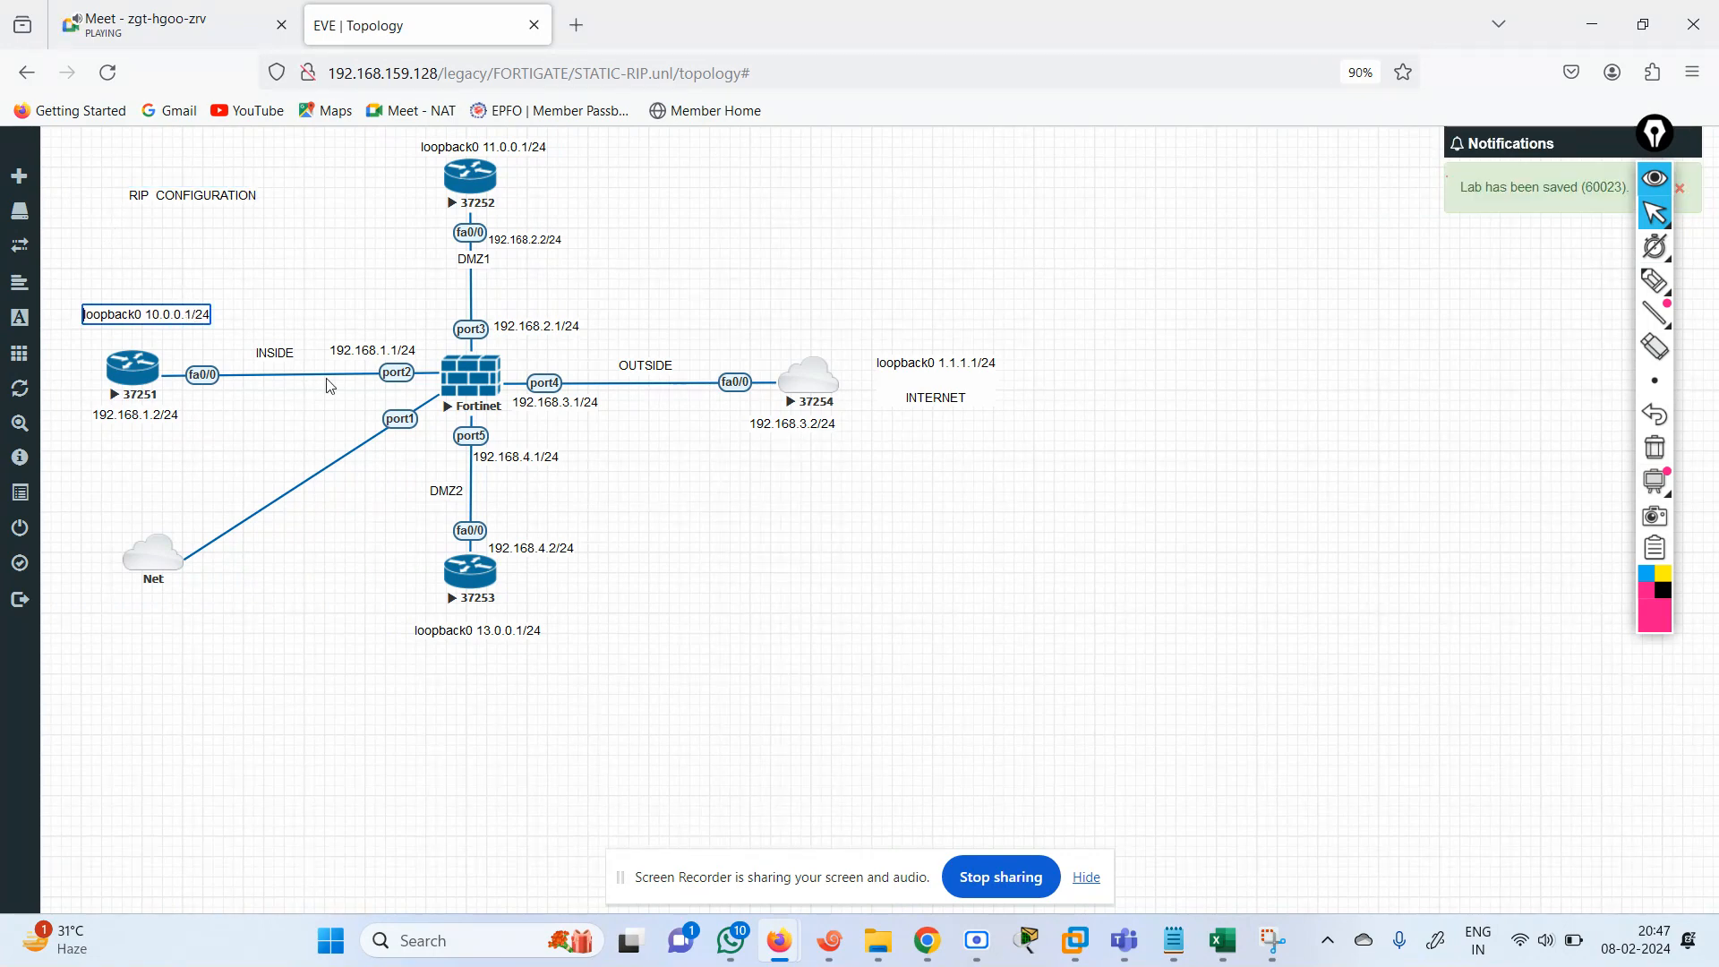
{"action": "key", "text": "Right"}
{"action": "left_click_drag", "start_coordinate": [513, 146], "coordinate": [625, 171]}
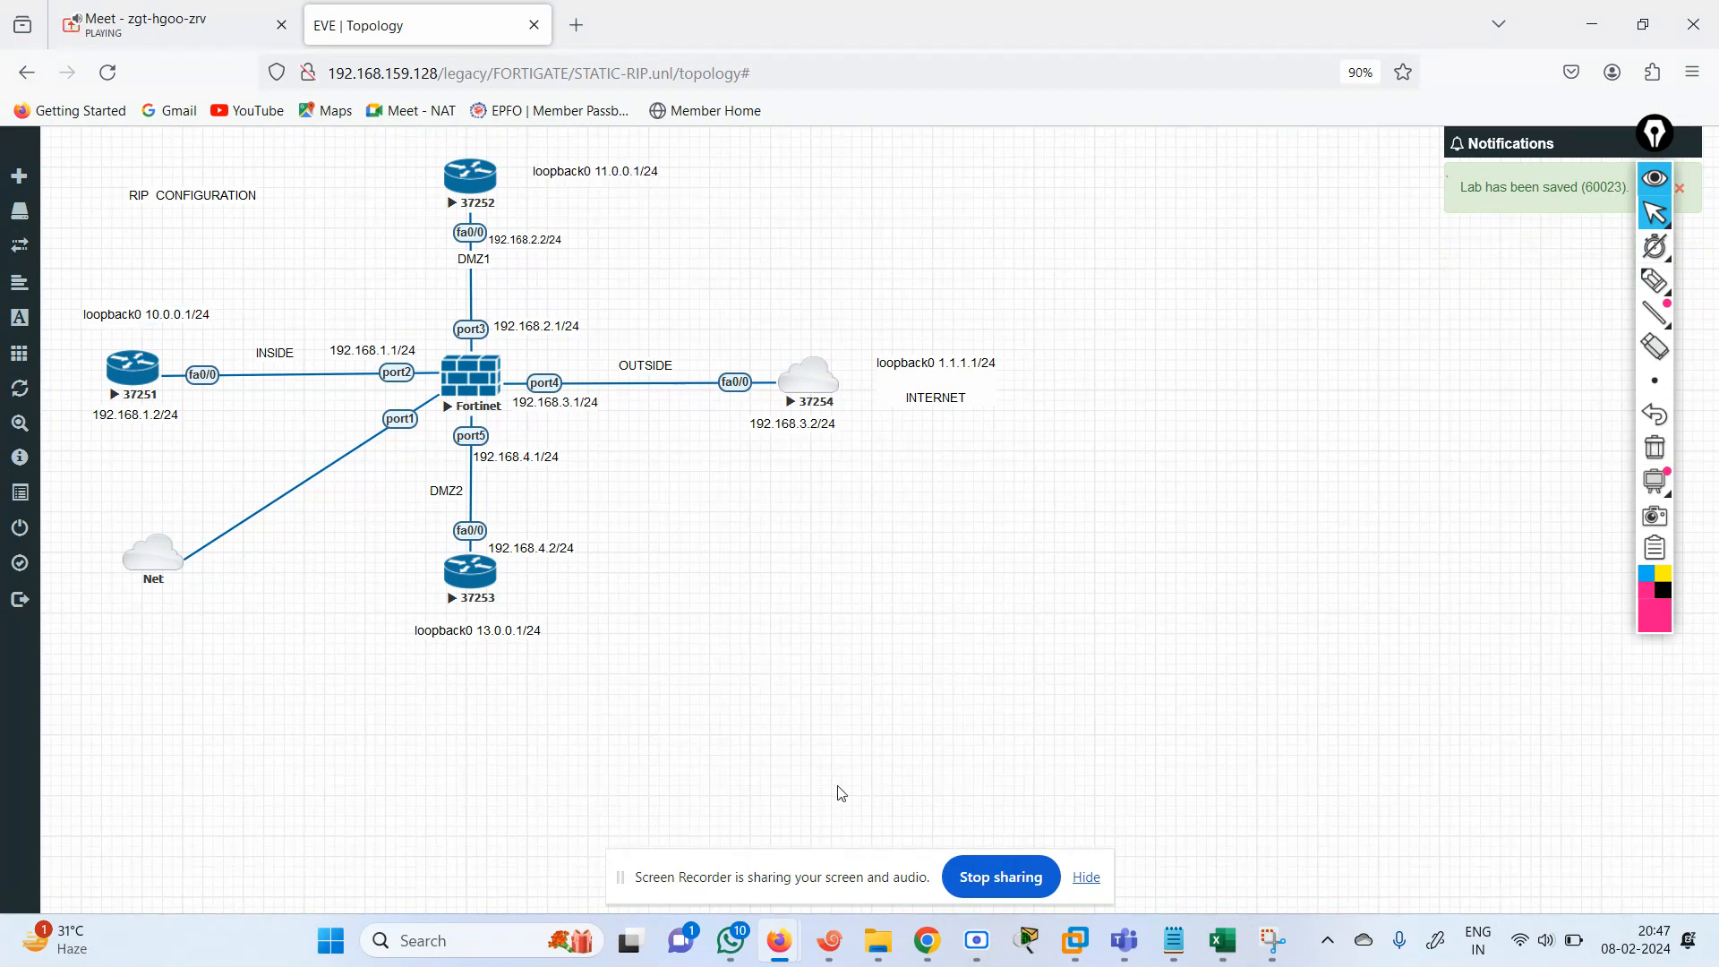
Check the reference topology snip, then replace the loopback label above router 37251 with "LOOPBACK 1 172.10.1.1".
{"action": "key", "text": "alt+Tab"}
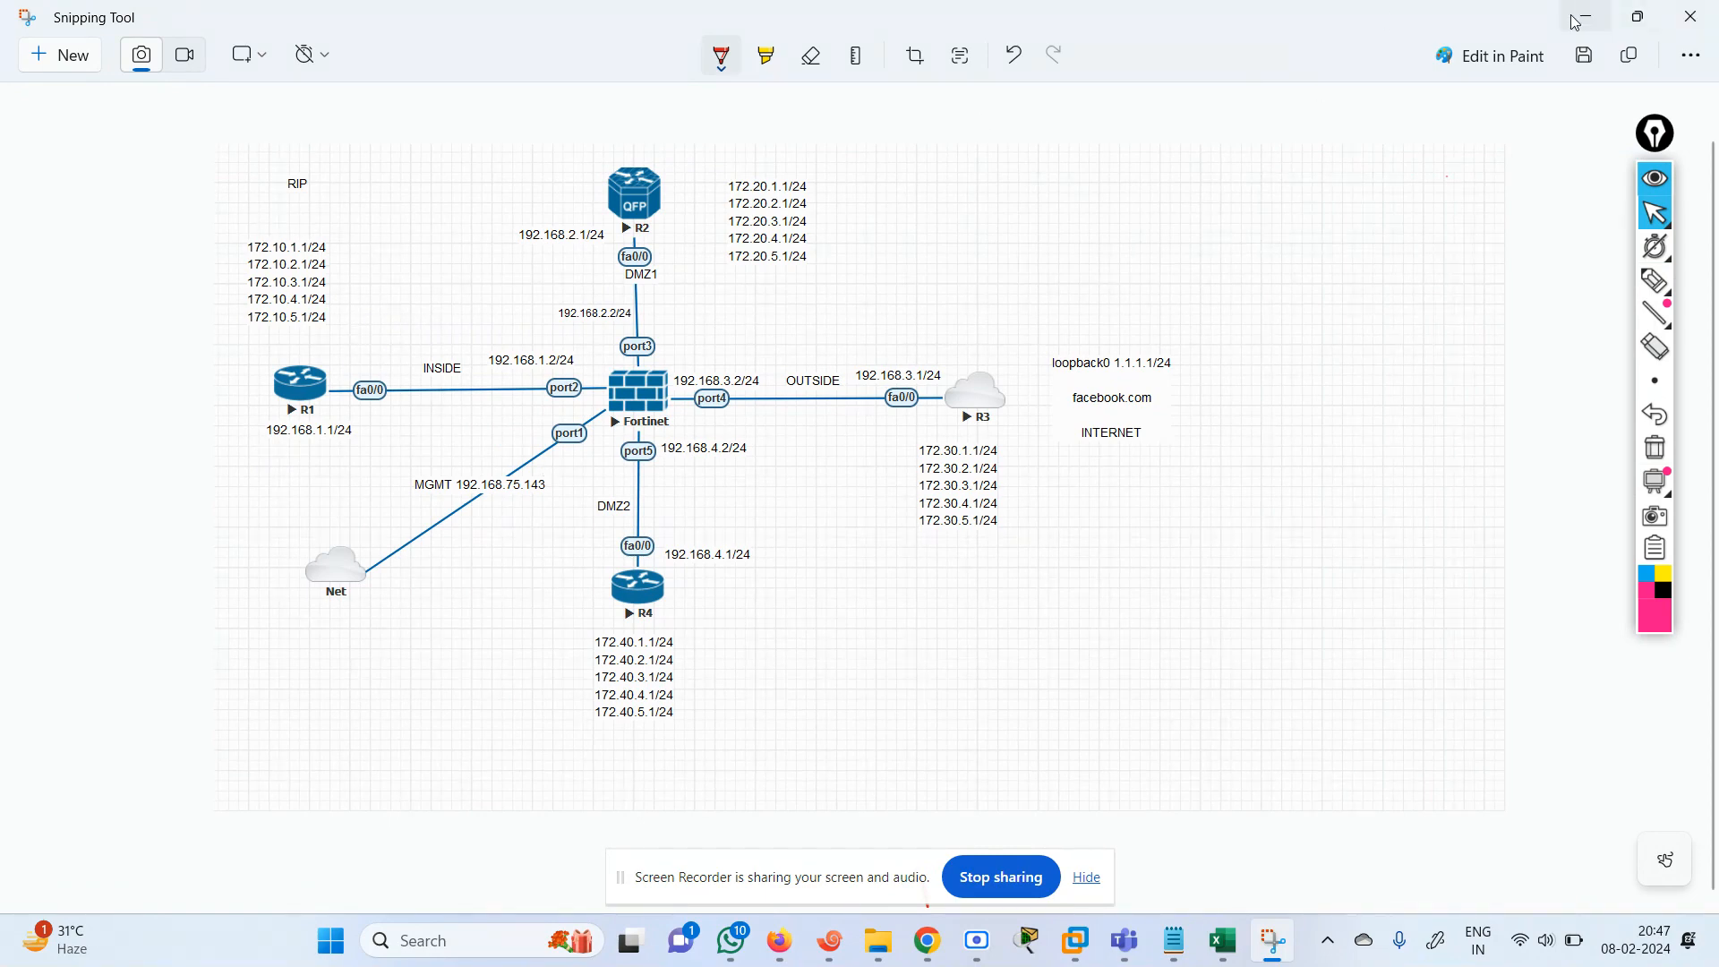
{"action": "left_click", "coordinate": [1680, 11]}
{"action": "left_click", "coordinate": [170, 313]}
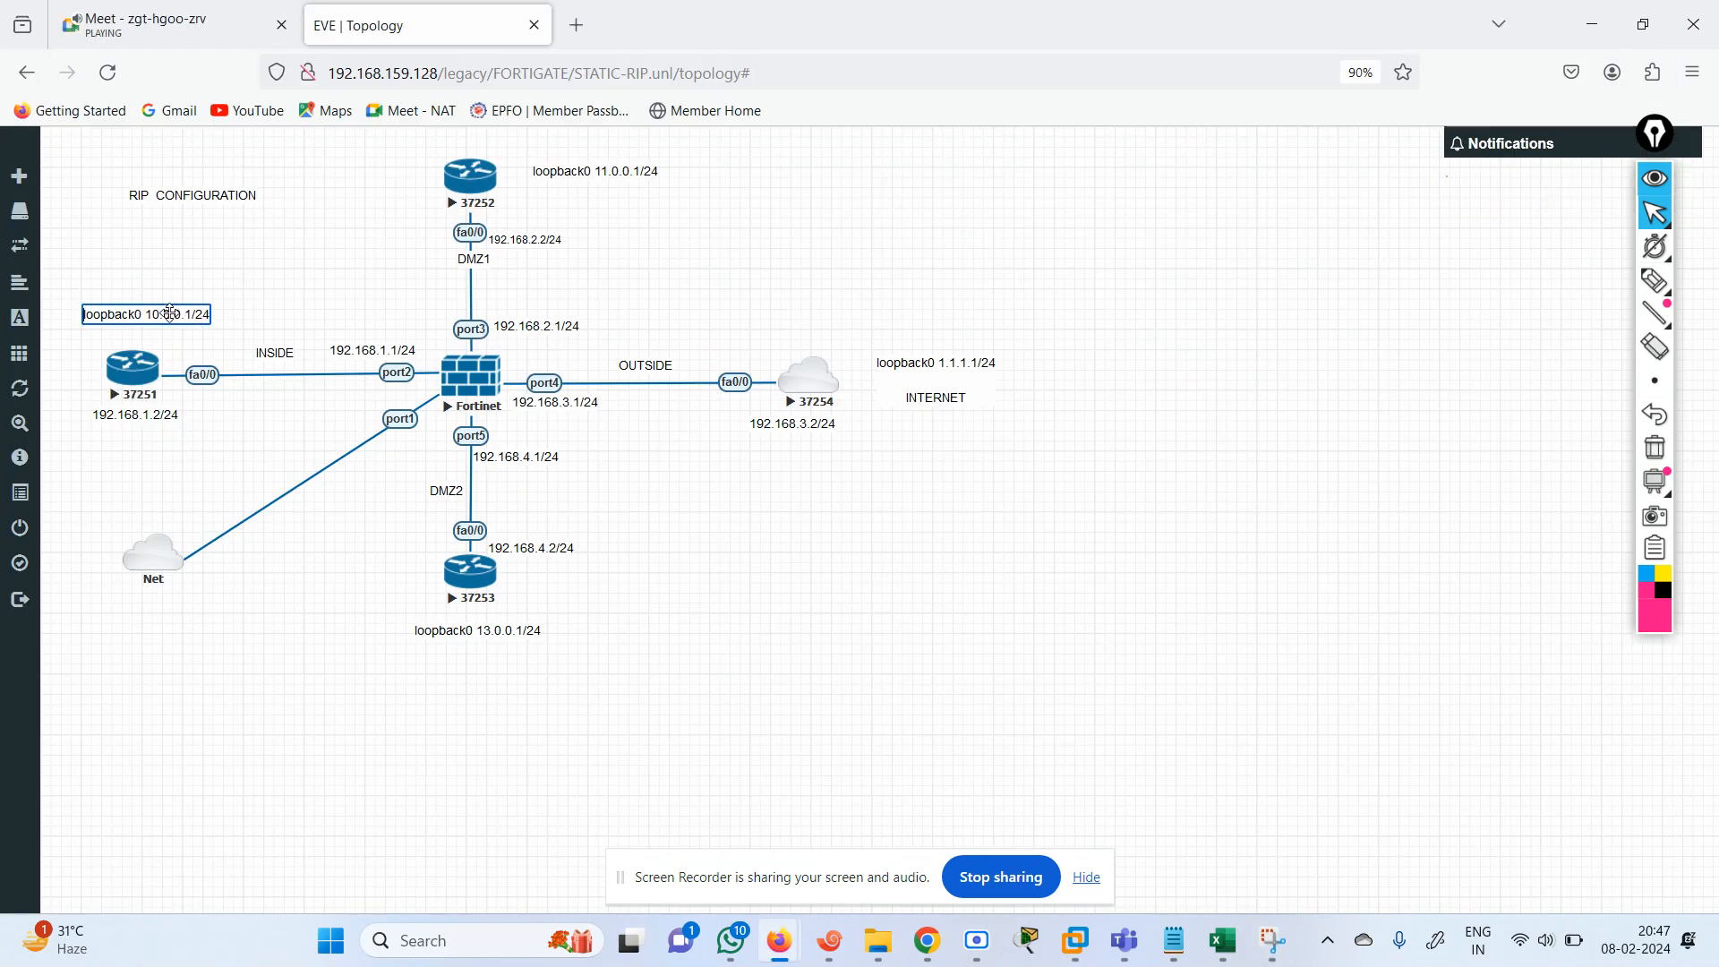
{"action": "key", "text": "ctrl+a"}
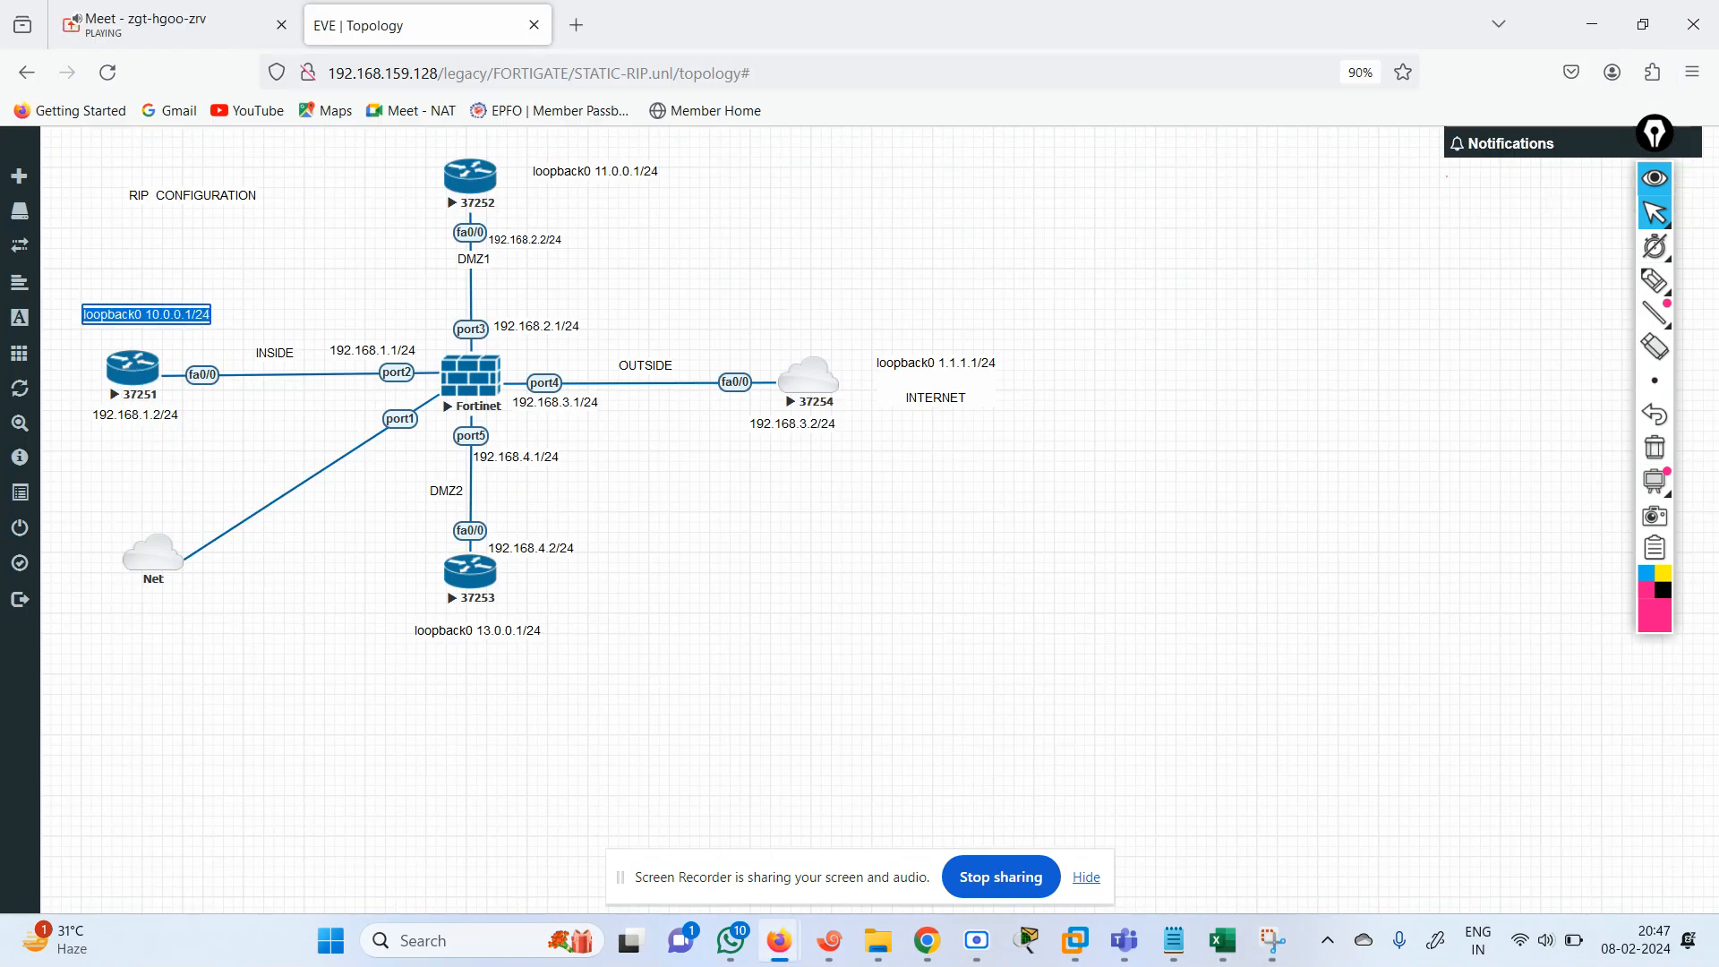
{"action": "type", "text": "LOOPBA"}
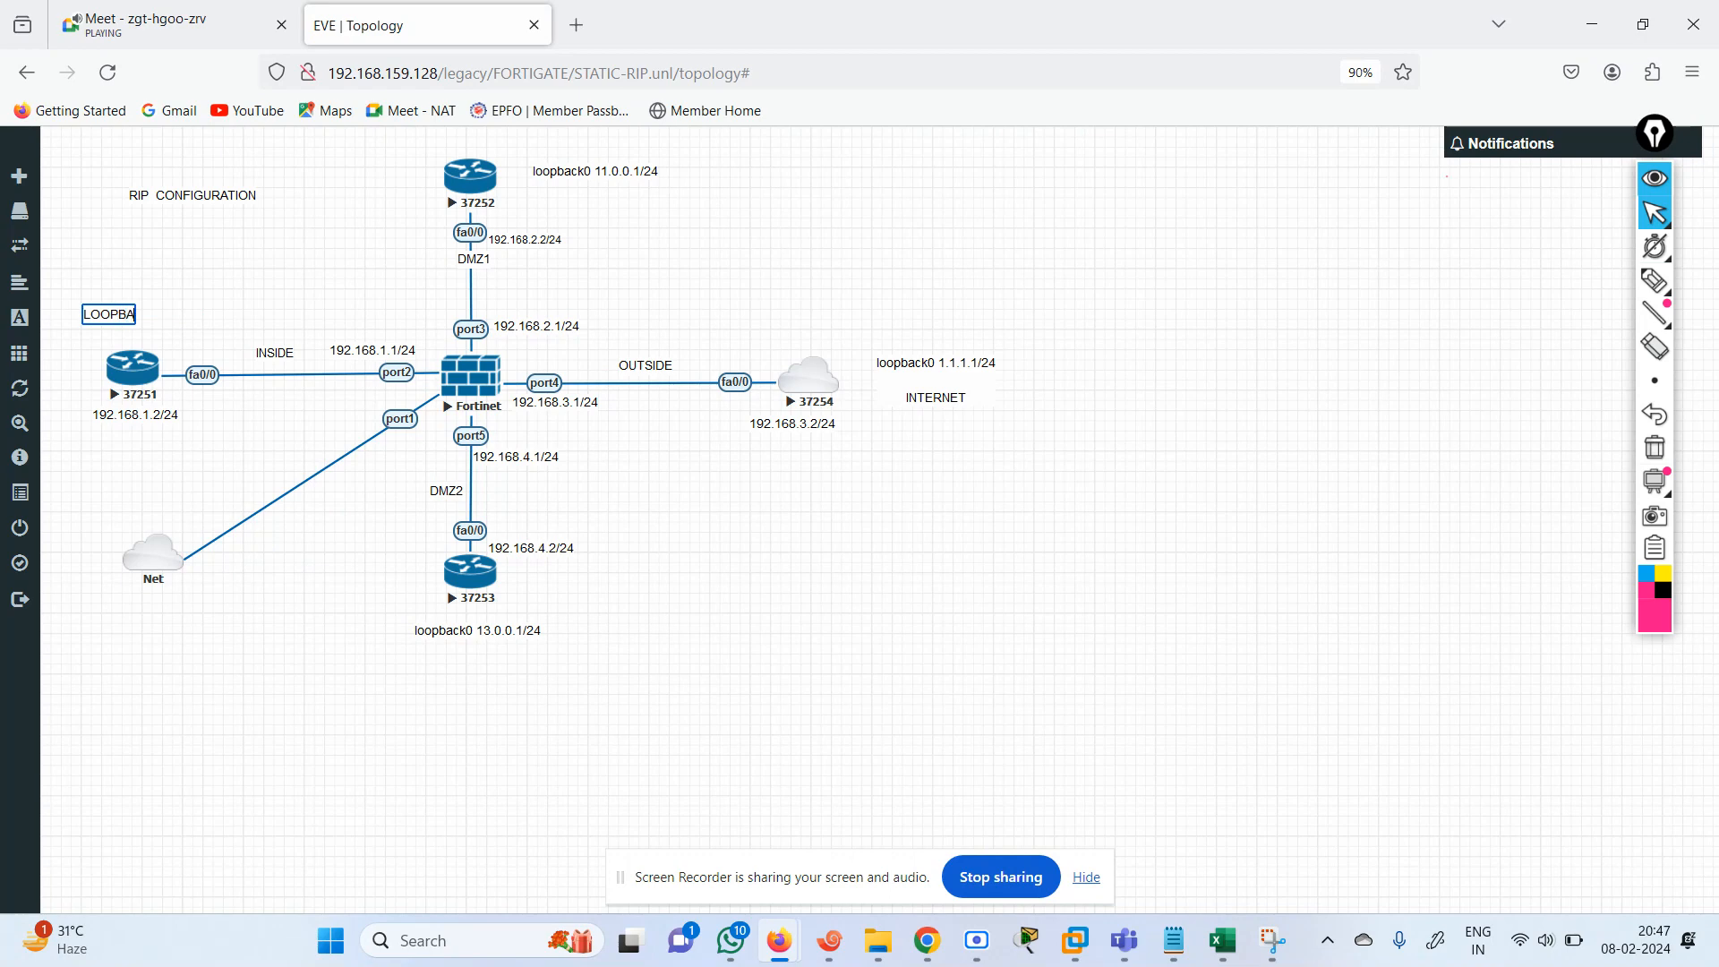
{"action": "type", "text": "CK 1 172.10.1"}
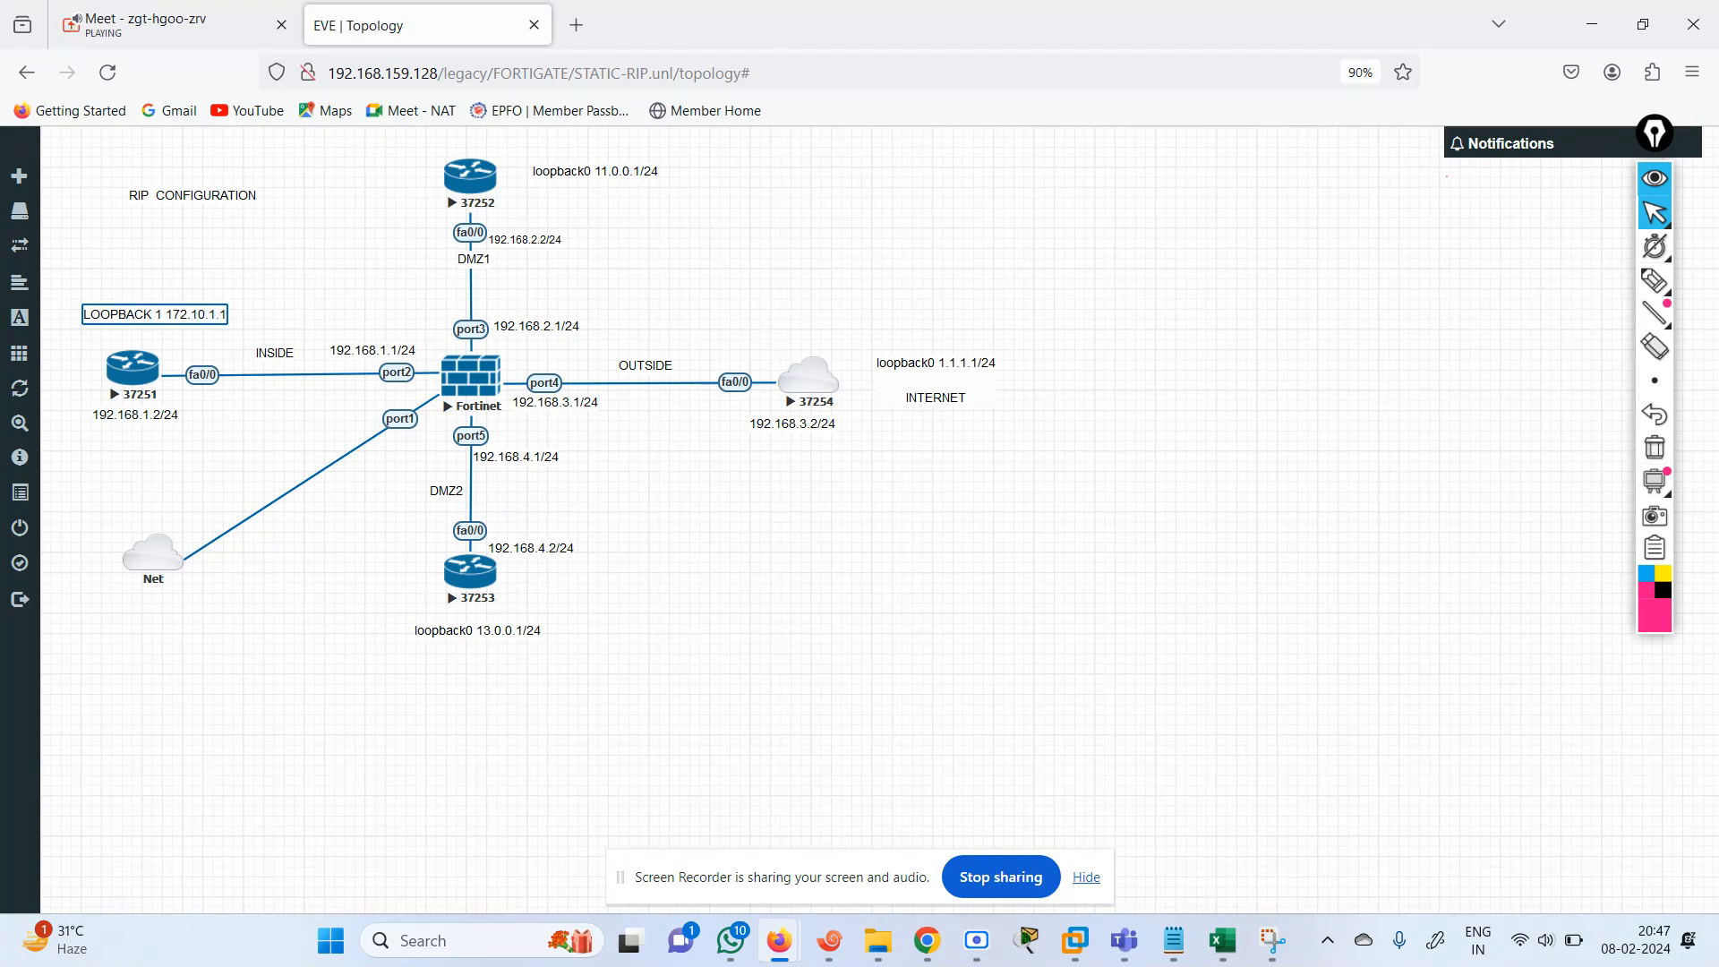
{"action": "type", "text": ".1"}
Add the line "LOOPBACK 2 172.10.2.1/24", append "/24" to the LOOPBACK 1 line, and move the label clear of router 37251.
{"action": "key", "text": "Return"}
{"action": "type", "text": "LOOPBA"}
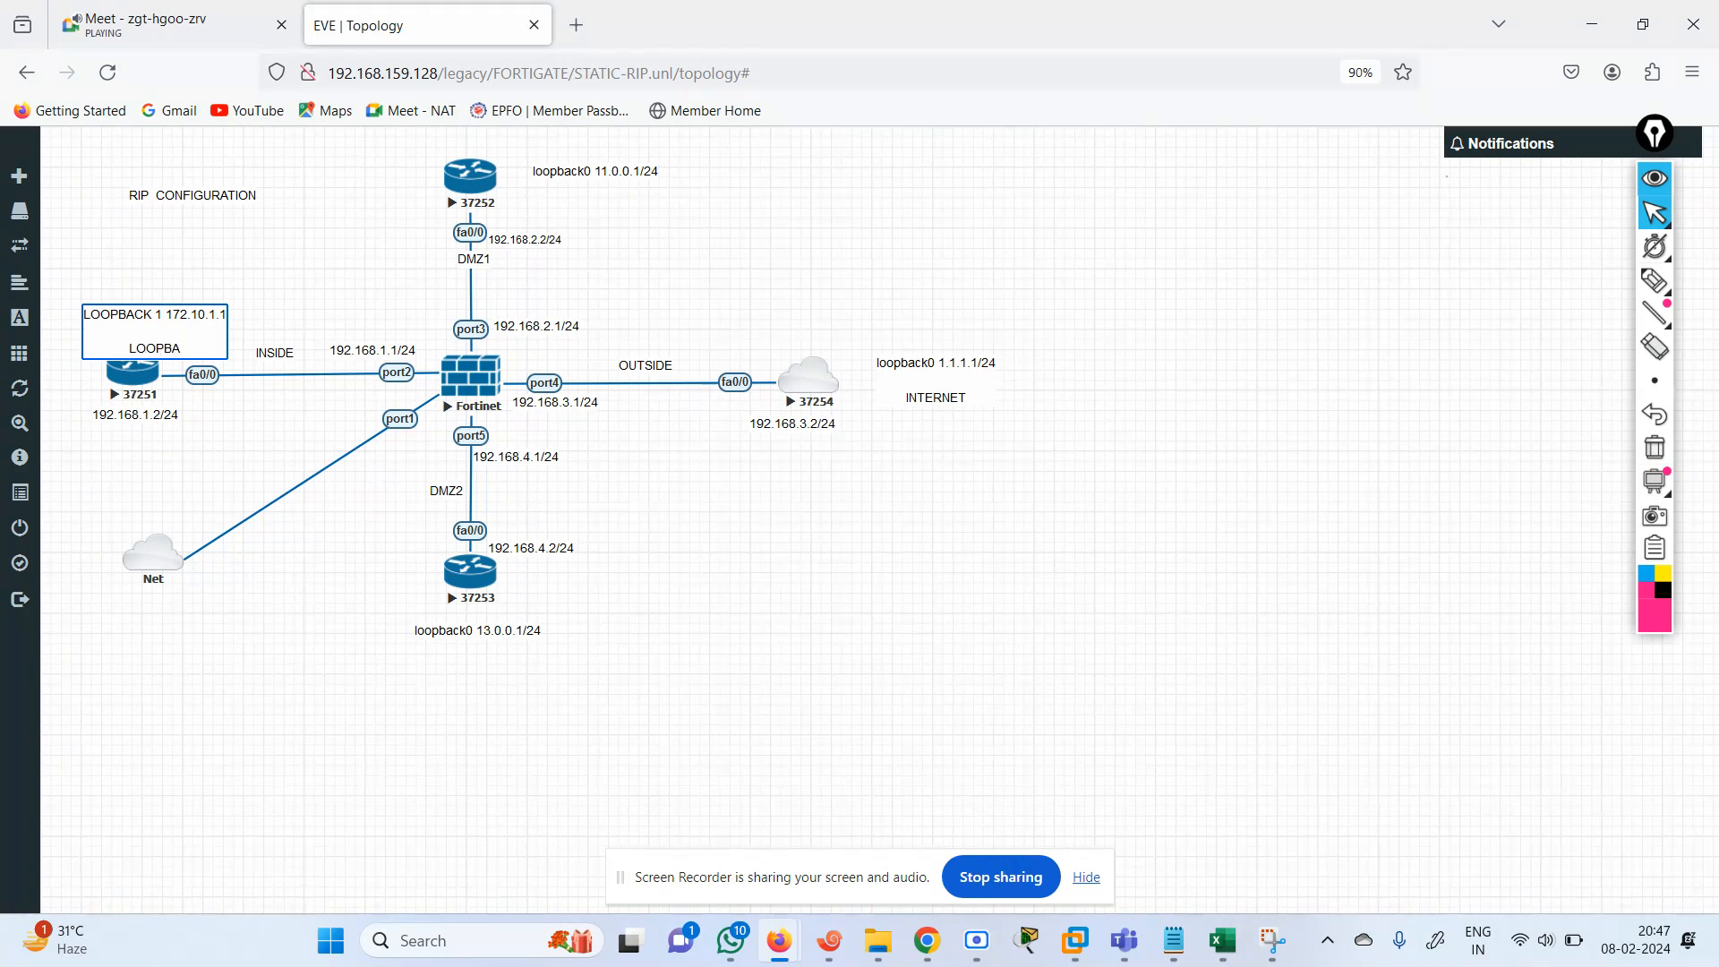
{"action": "type", "text": "CK 2 172.10.2.1/24"}
{"action": "key", "text": "Up"}
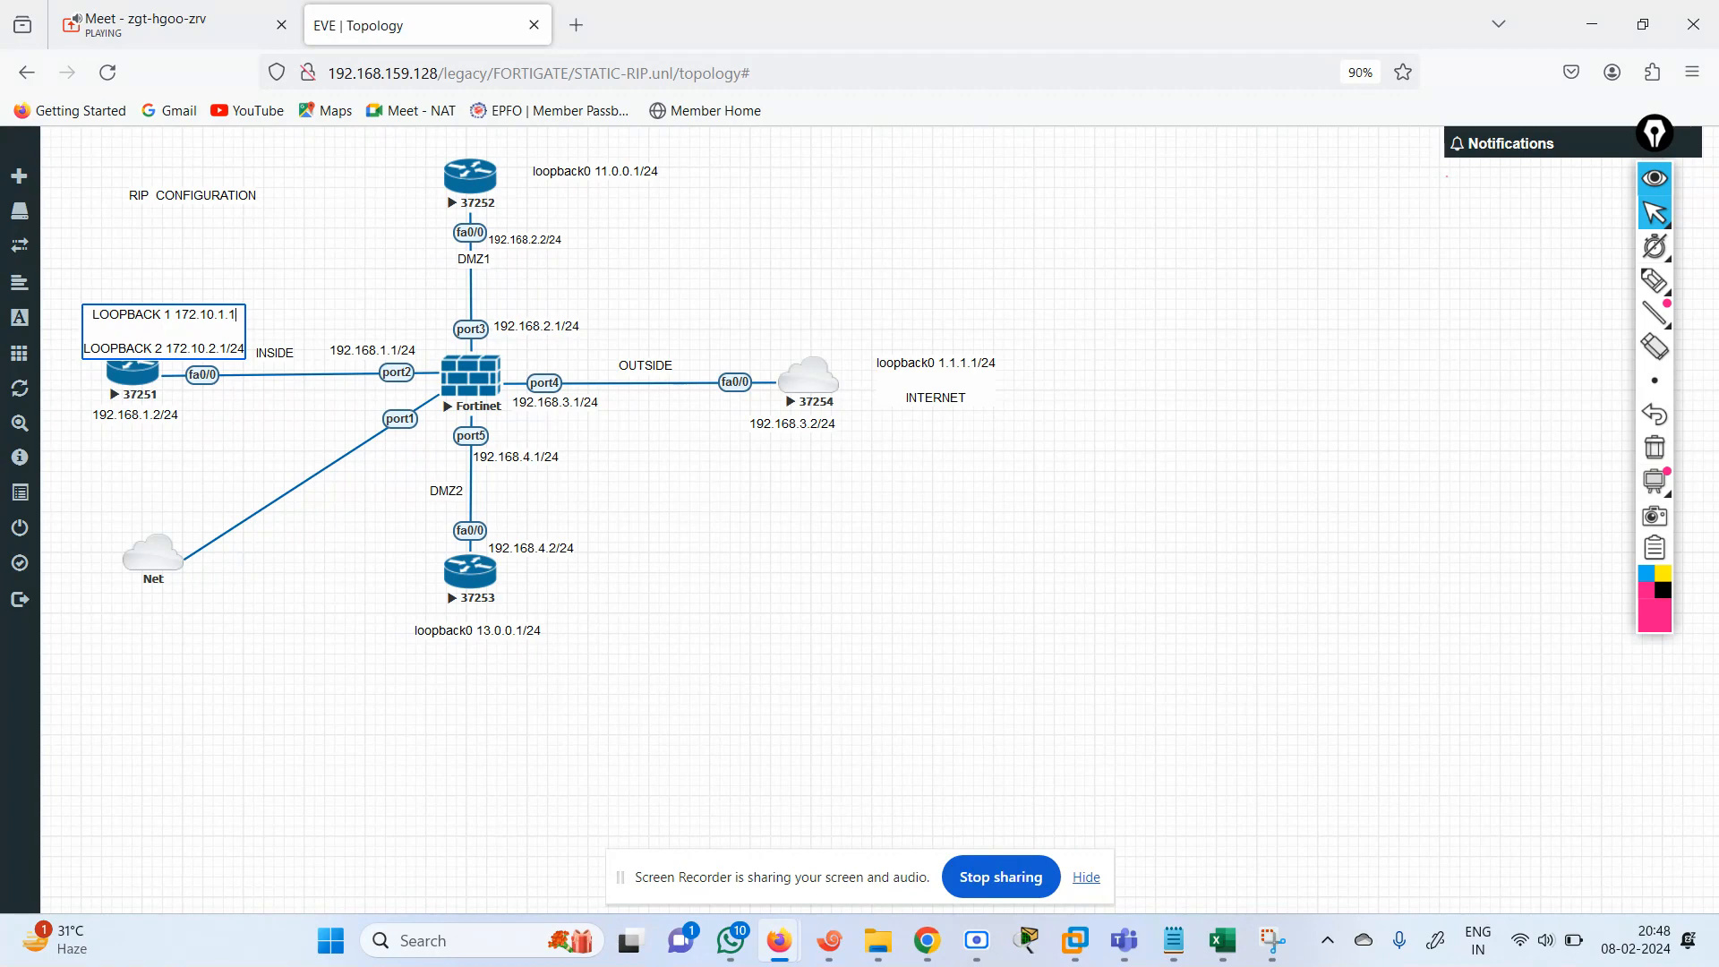
{"action": "type", "text": "/24"}
{"action": "left_click", "coordinate": [343, 324]}
{"action": "left_click_drag", "start_coordinate": [208, 321], "coordinate": [189, 279]}
Replace the loopback label beside router 37252 with "LOOPBACK 1 172.20.1.1/24".
{"action": "double_click", "coordinate": [584, 170]}
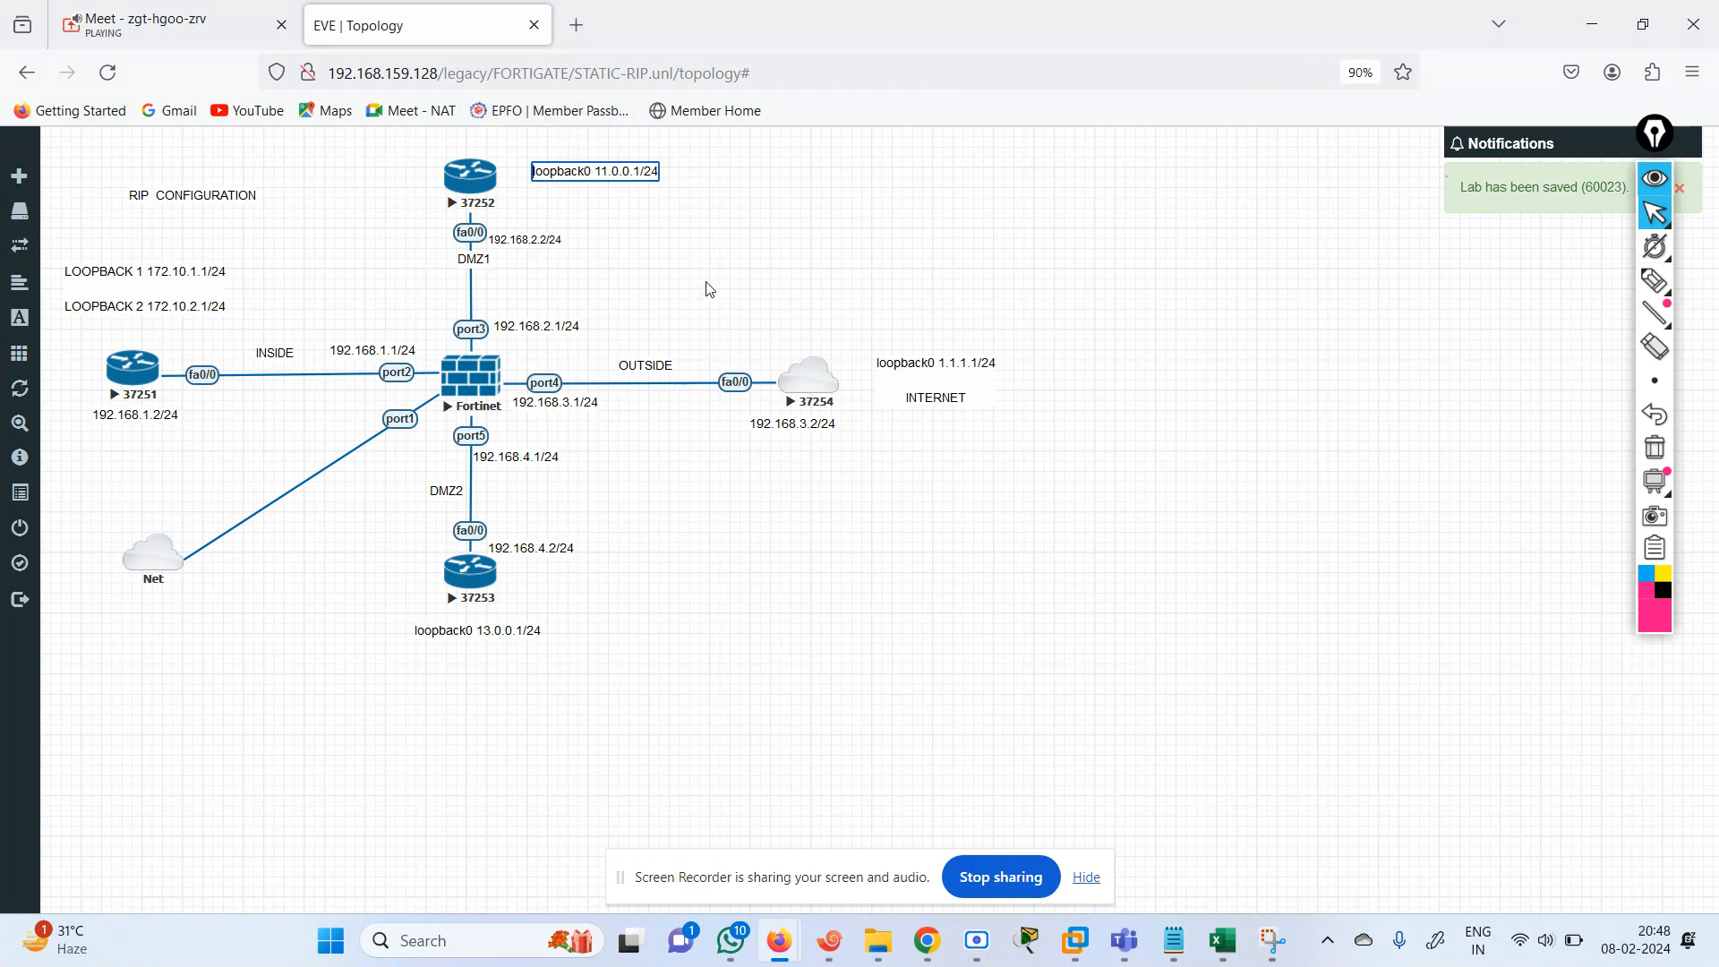
{"action": "key", "text": "ctrl+a"}
{"action": "type", "text": "LOOP"}
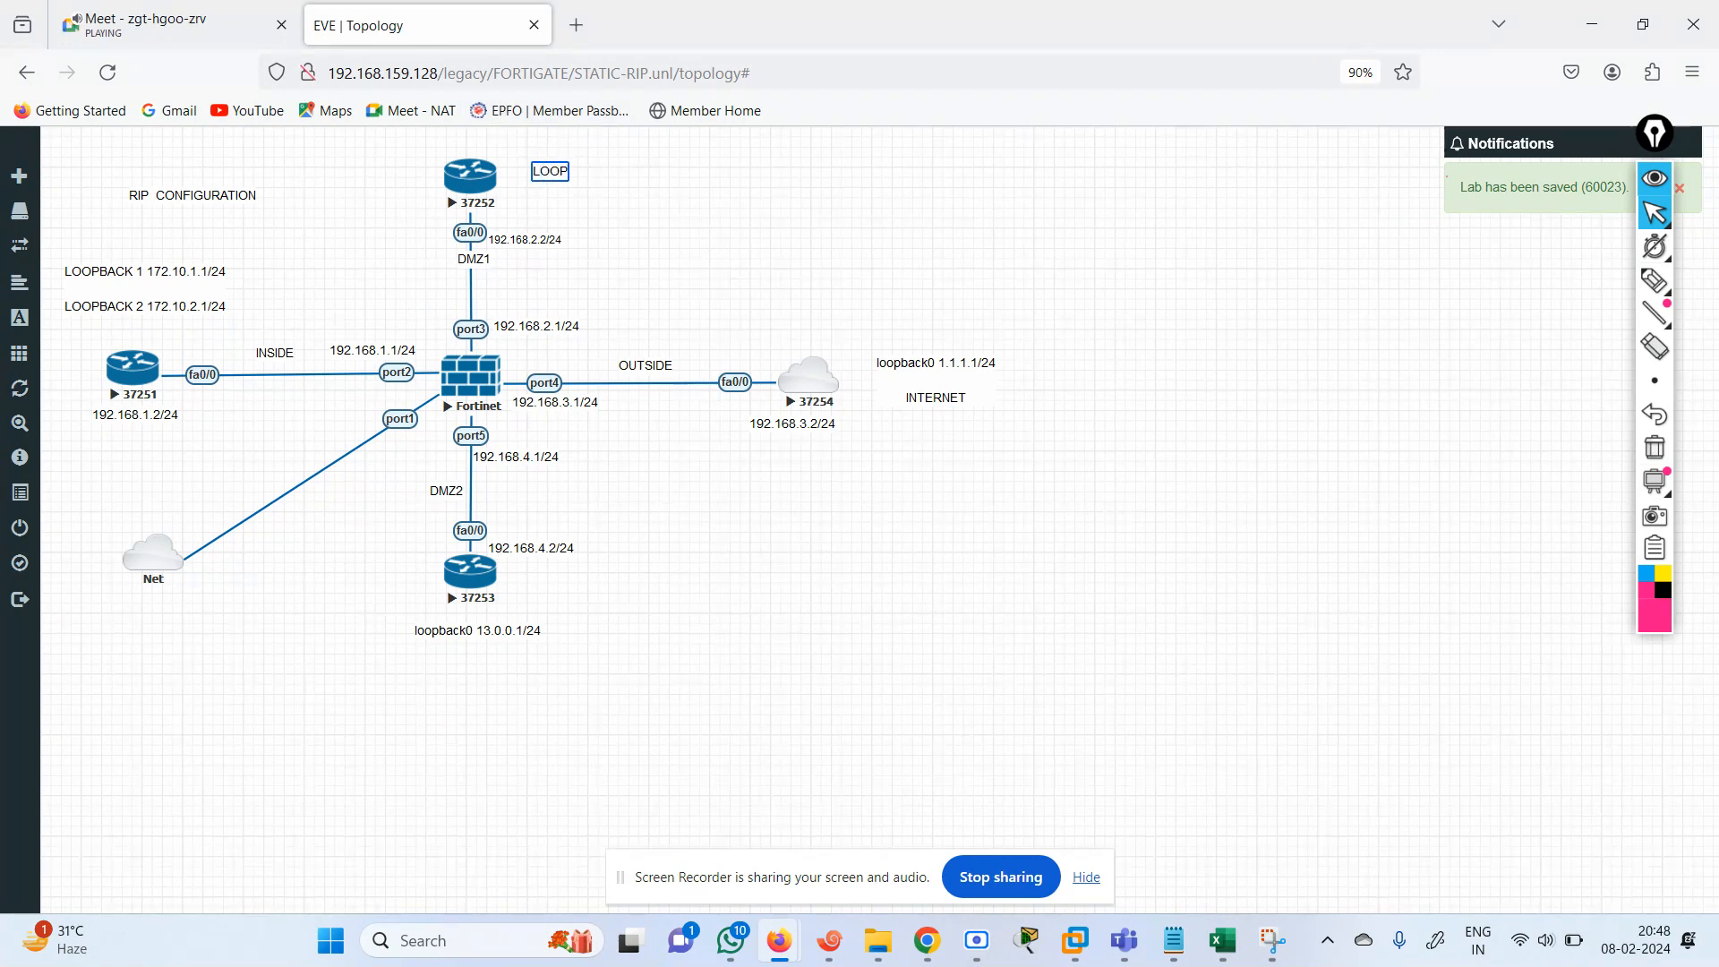
{"action": "type", "text": "BACK 1 17"}
{"action": "type", "text": "2.10"}
{"action": "type", "text": ".20"}
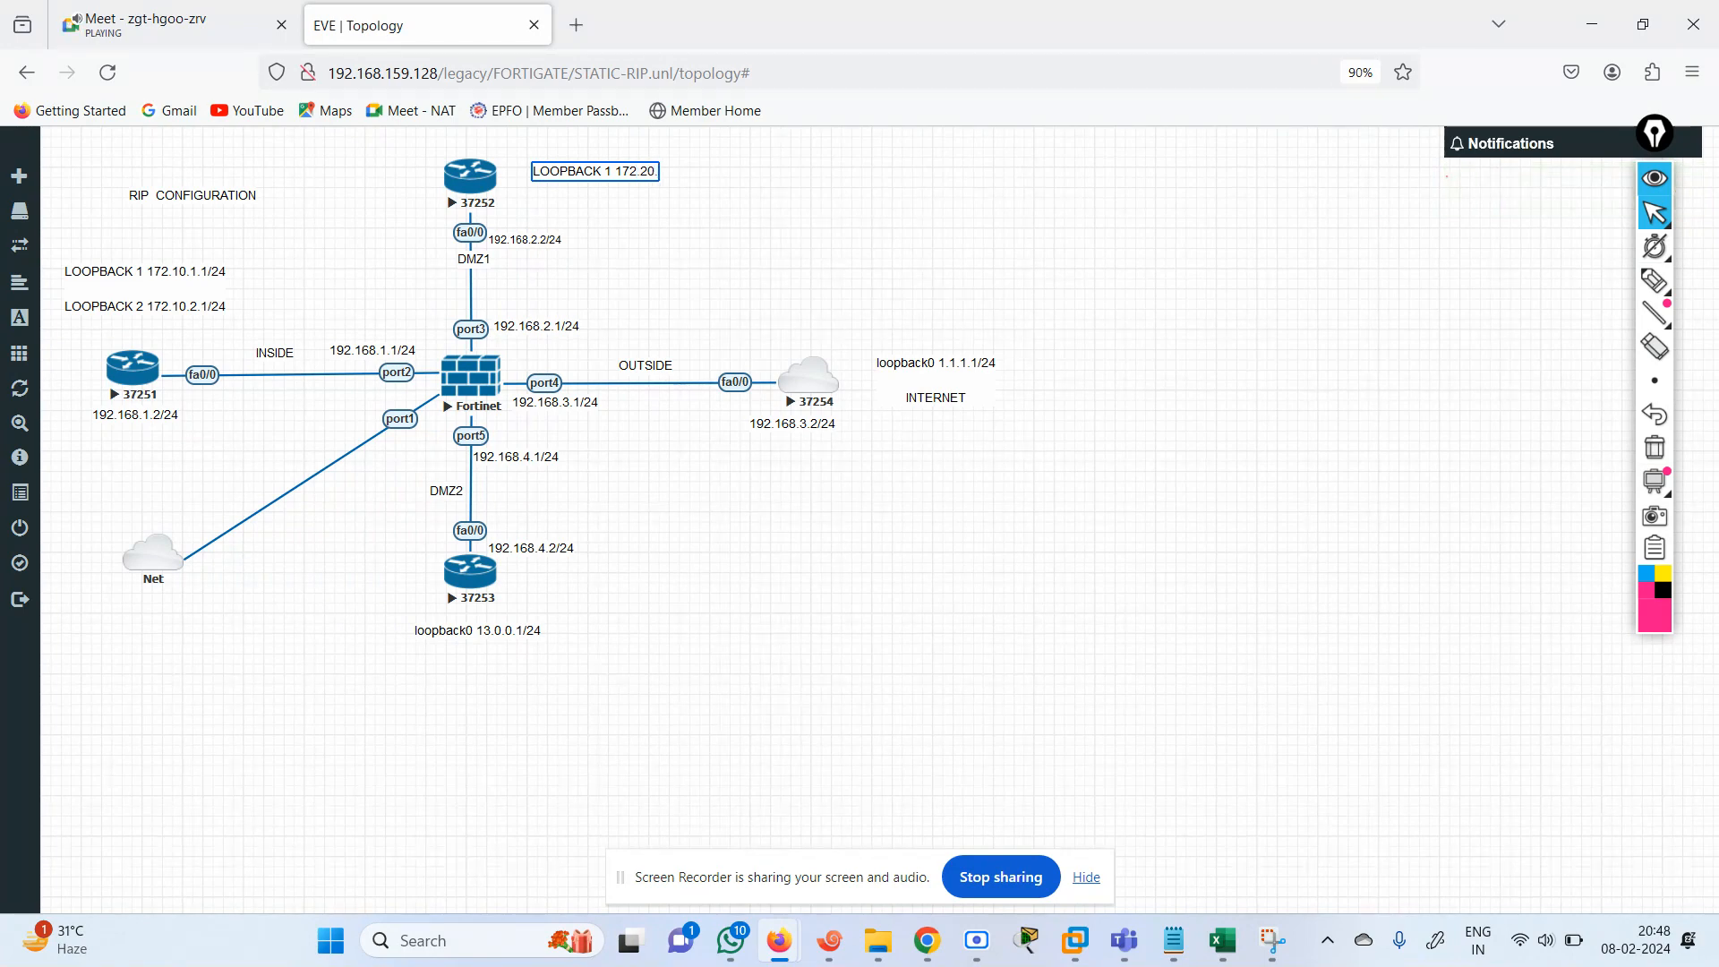
{"action": "type", "text": ".1.1/24"}
Add a second line "LOOPBACK 2 172.20.2.1/24" to router 37252's loopback label.
{"action": "key", "text": "Return"}
{"action": "type", "text": "LOOPBACK "}
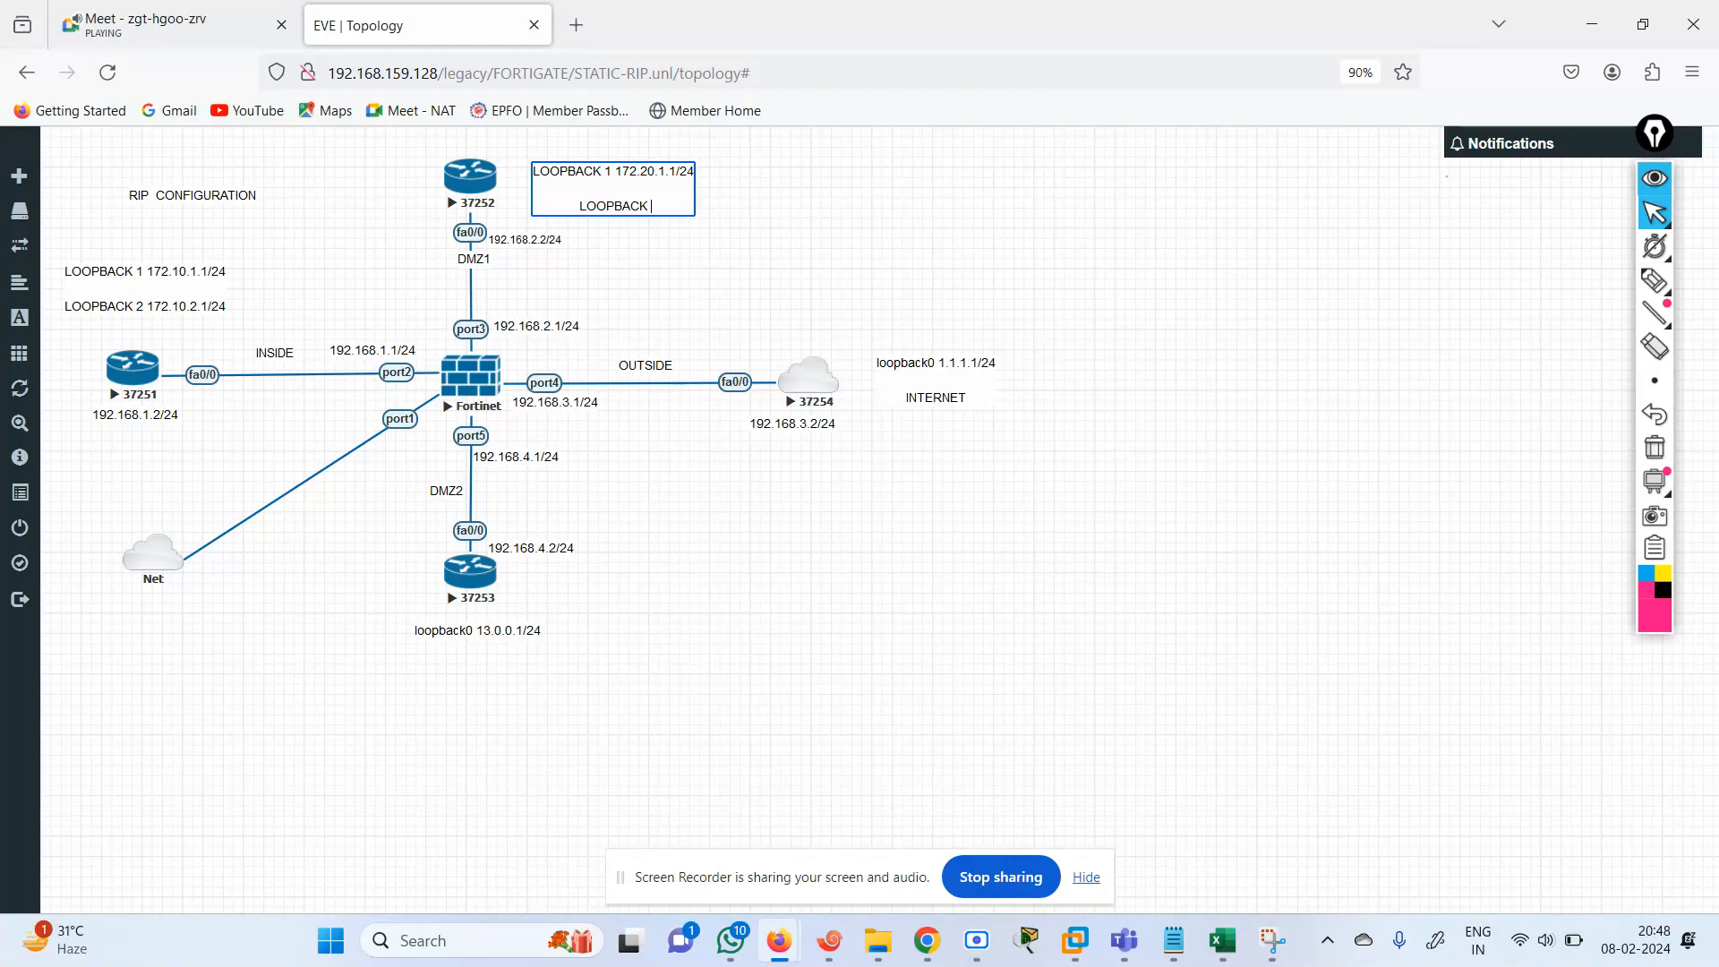
{"action": "type", "text": "2 172.20.2.1/24"}
{"action": "key", "text": "Return"}
{"action": "key", "text": "BackSpace"}
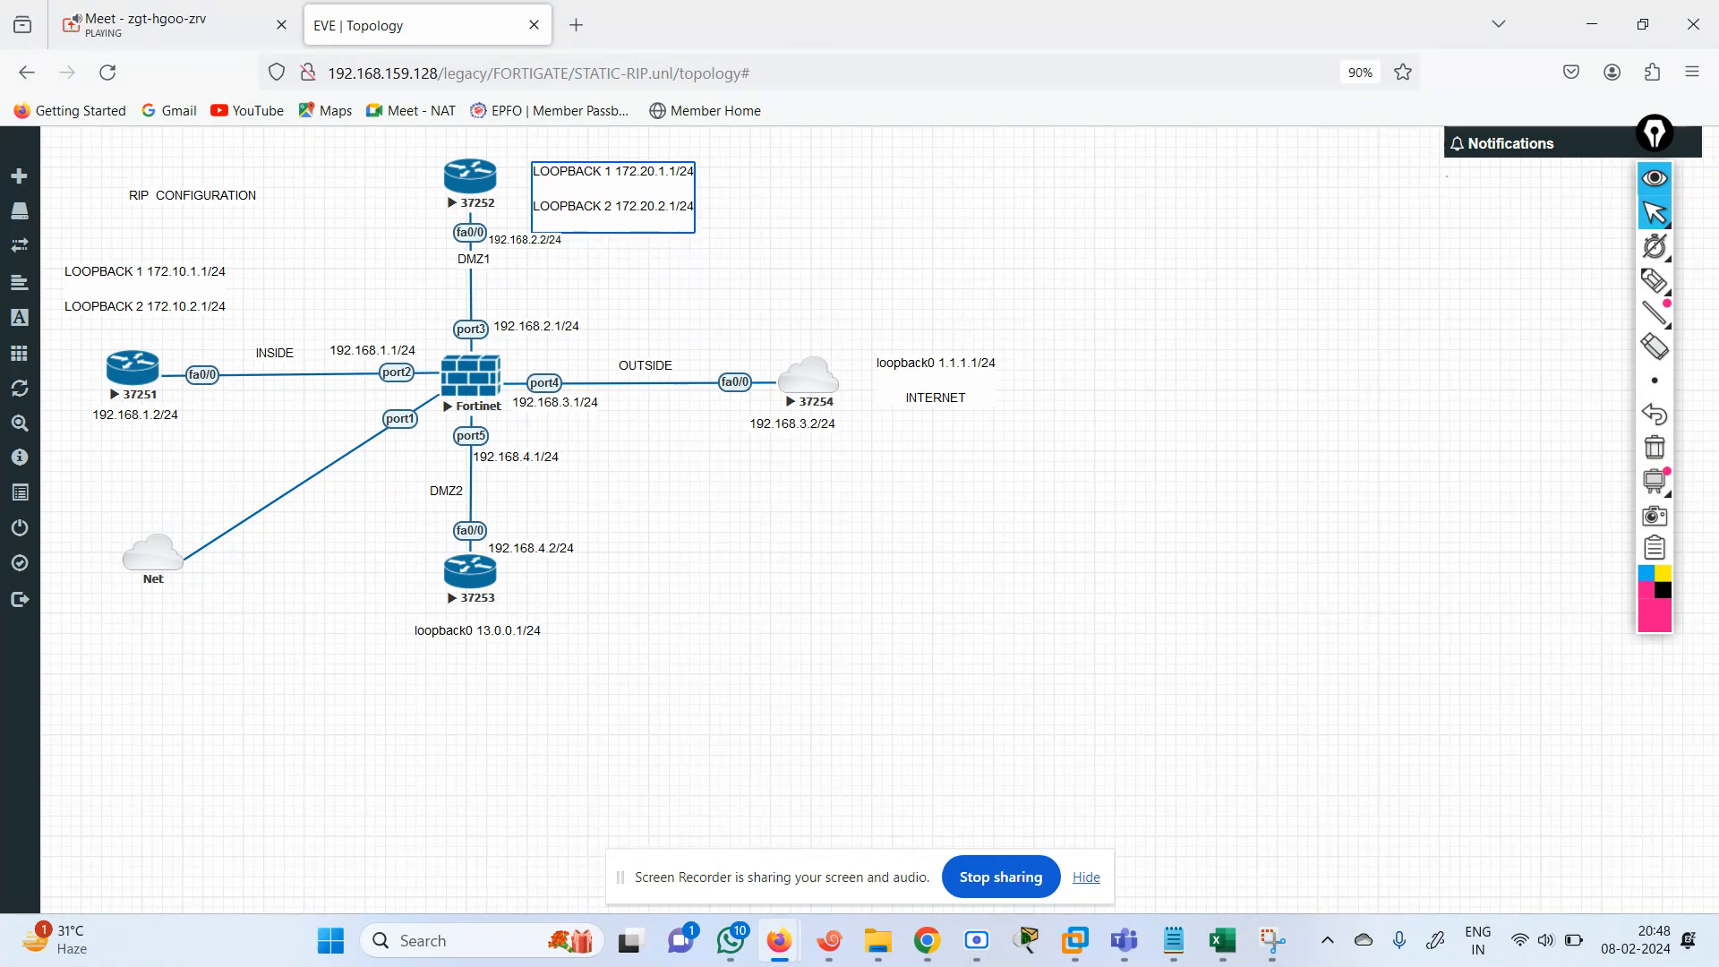
{"action": "left_click", "coordinate": [787, 427]}
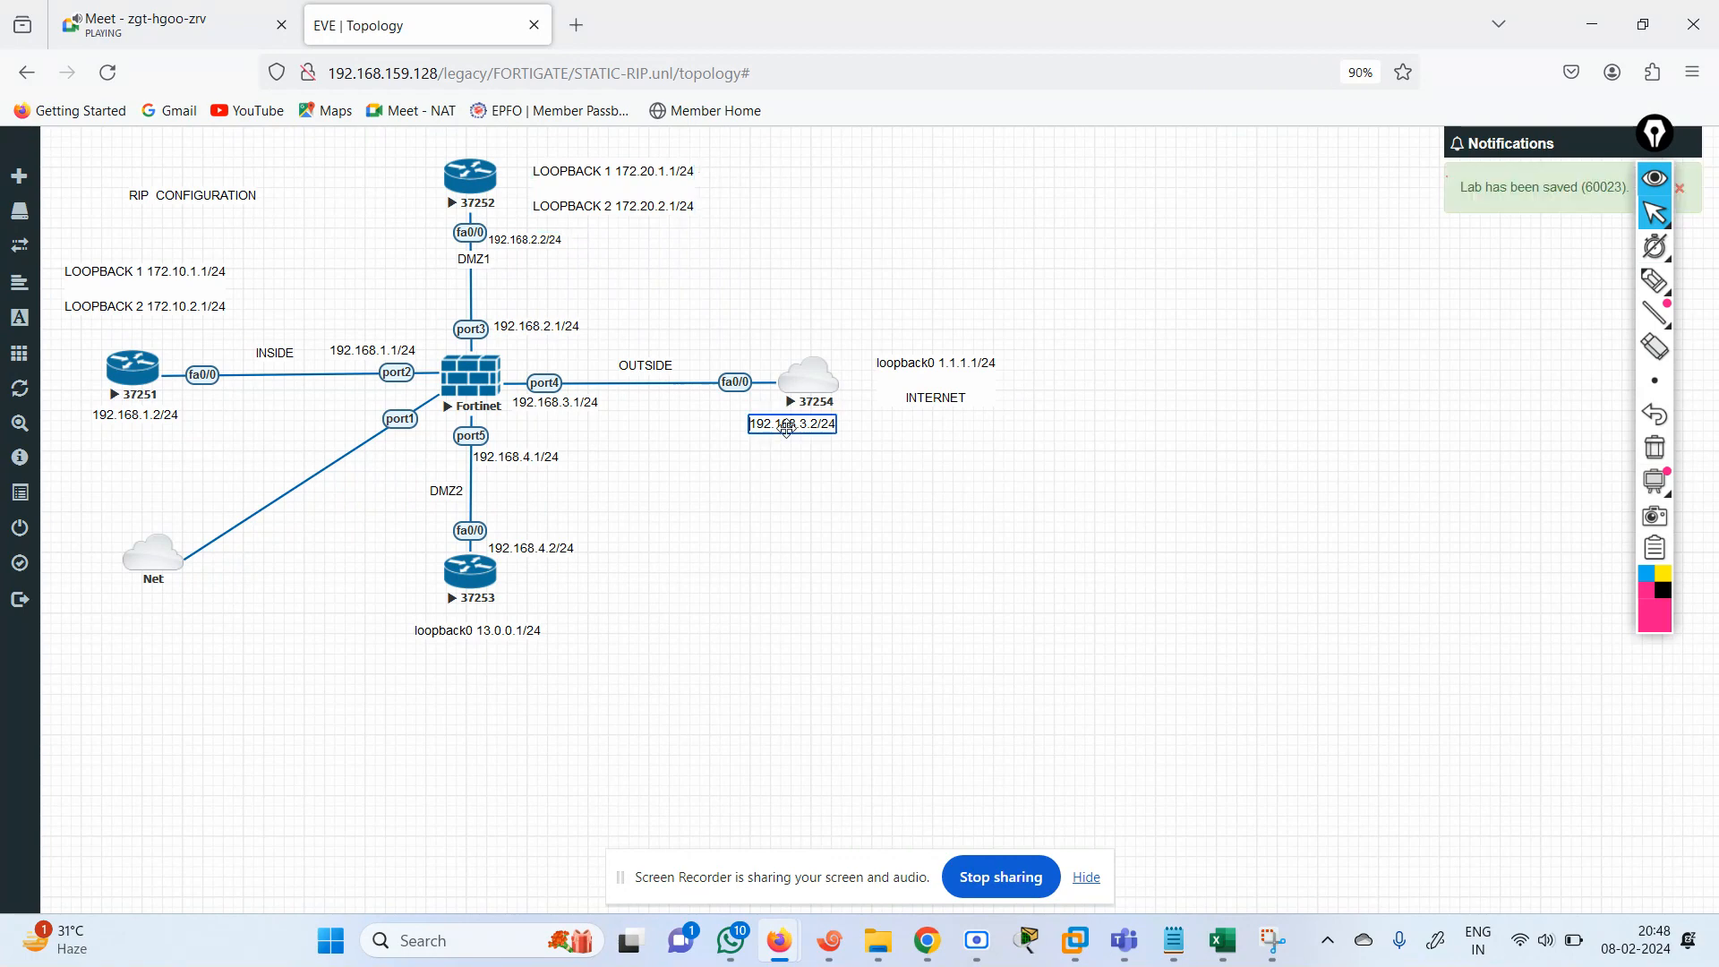
{"action": "right_click", "coordinate": [929, 463]}
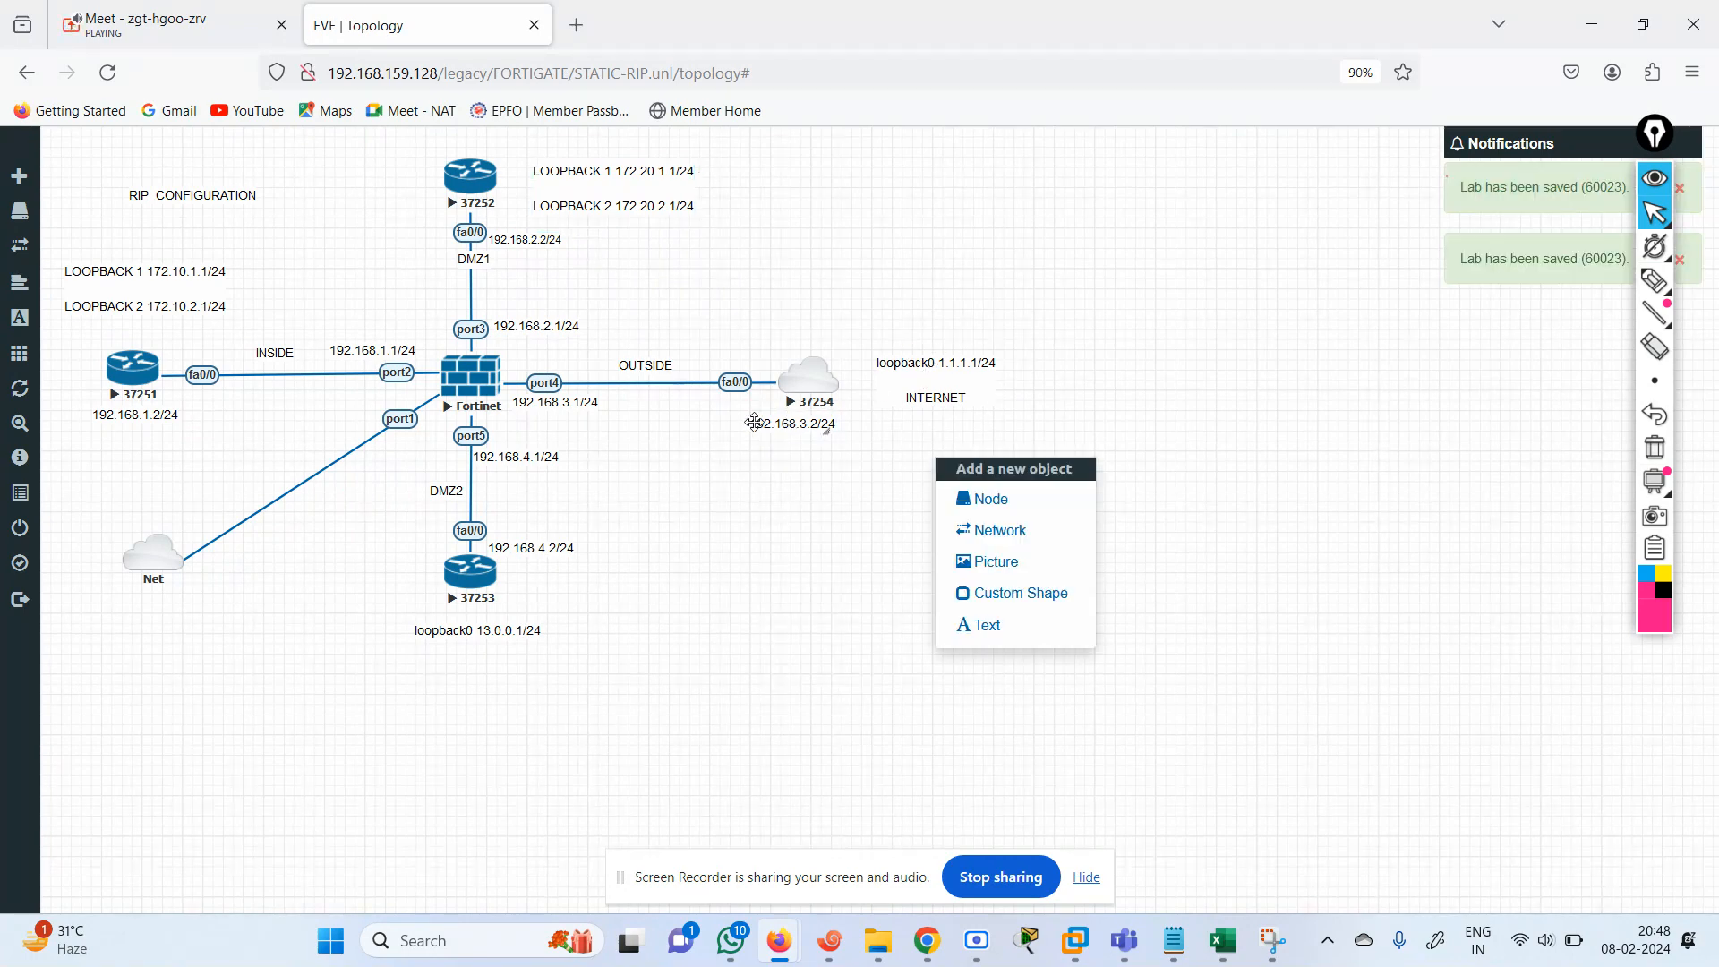
Change the loopback label below router 37253 to "loopback1 172.40.1.1/24".
{"action": "left_click", "coordinate": [497, 630]}
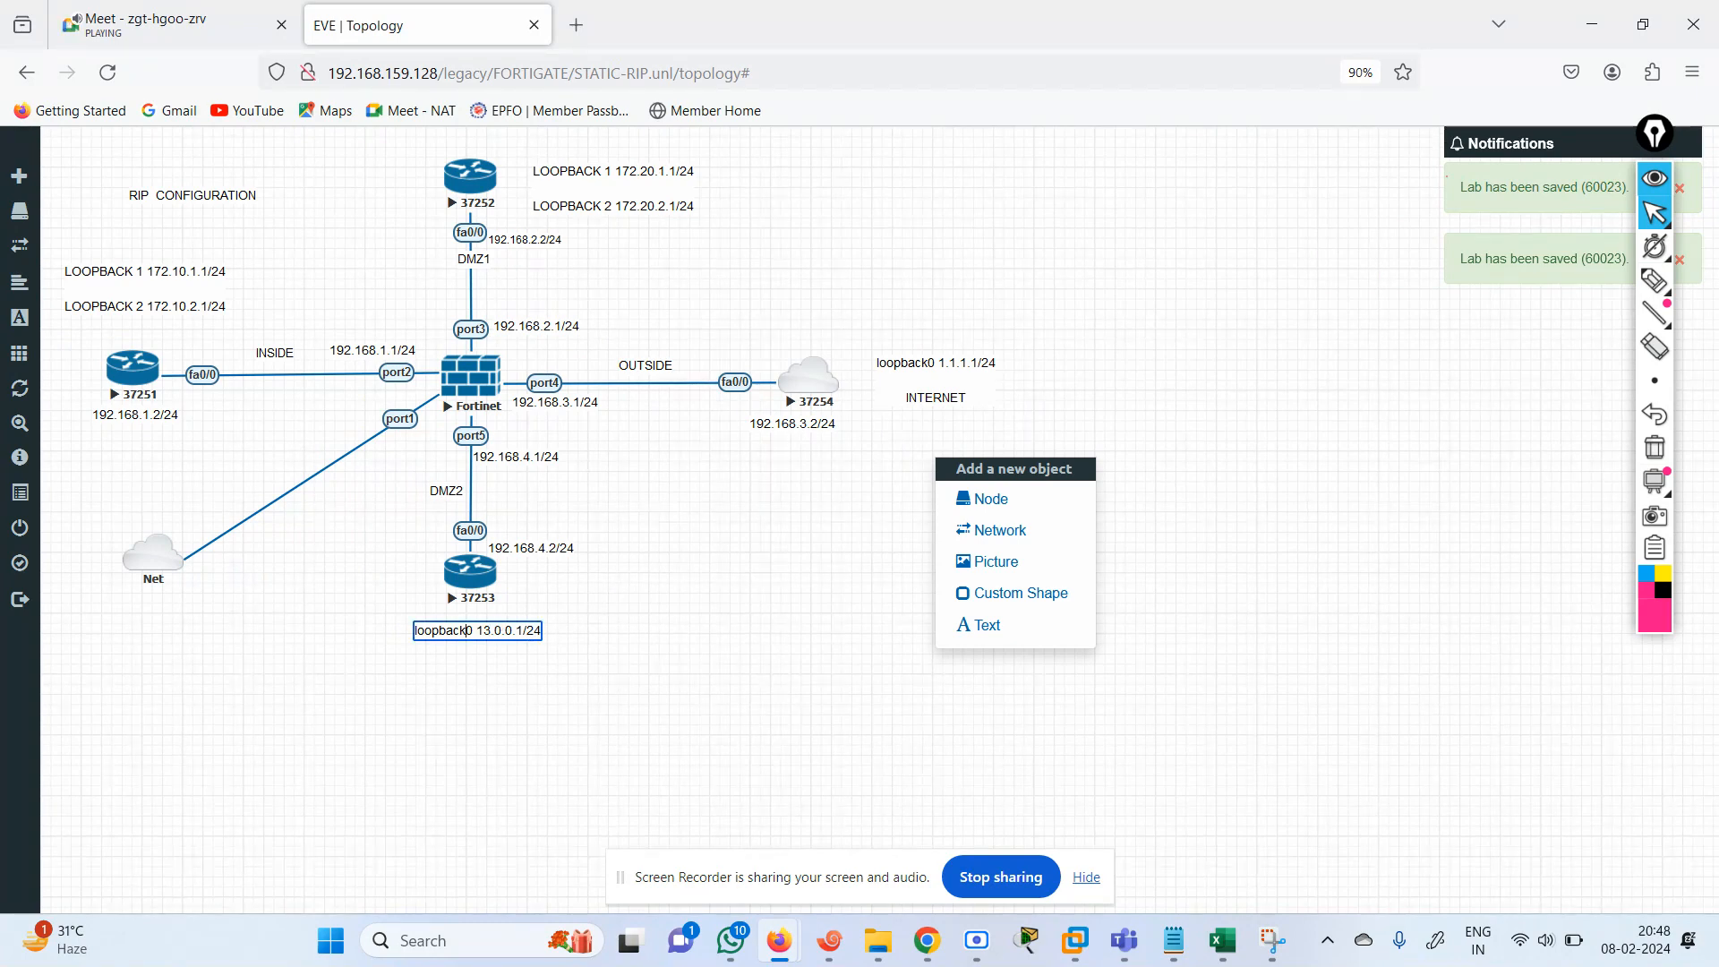
{"action": "key", "text": "BackSpace"}
{"action": "type", "text": "1"}
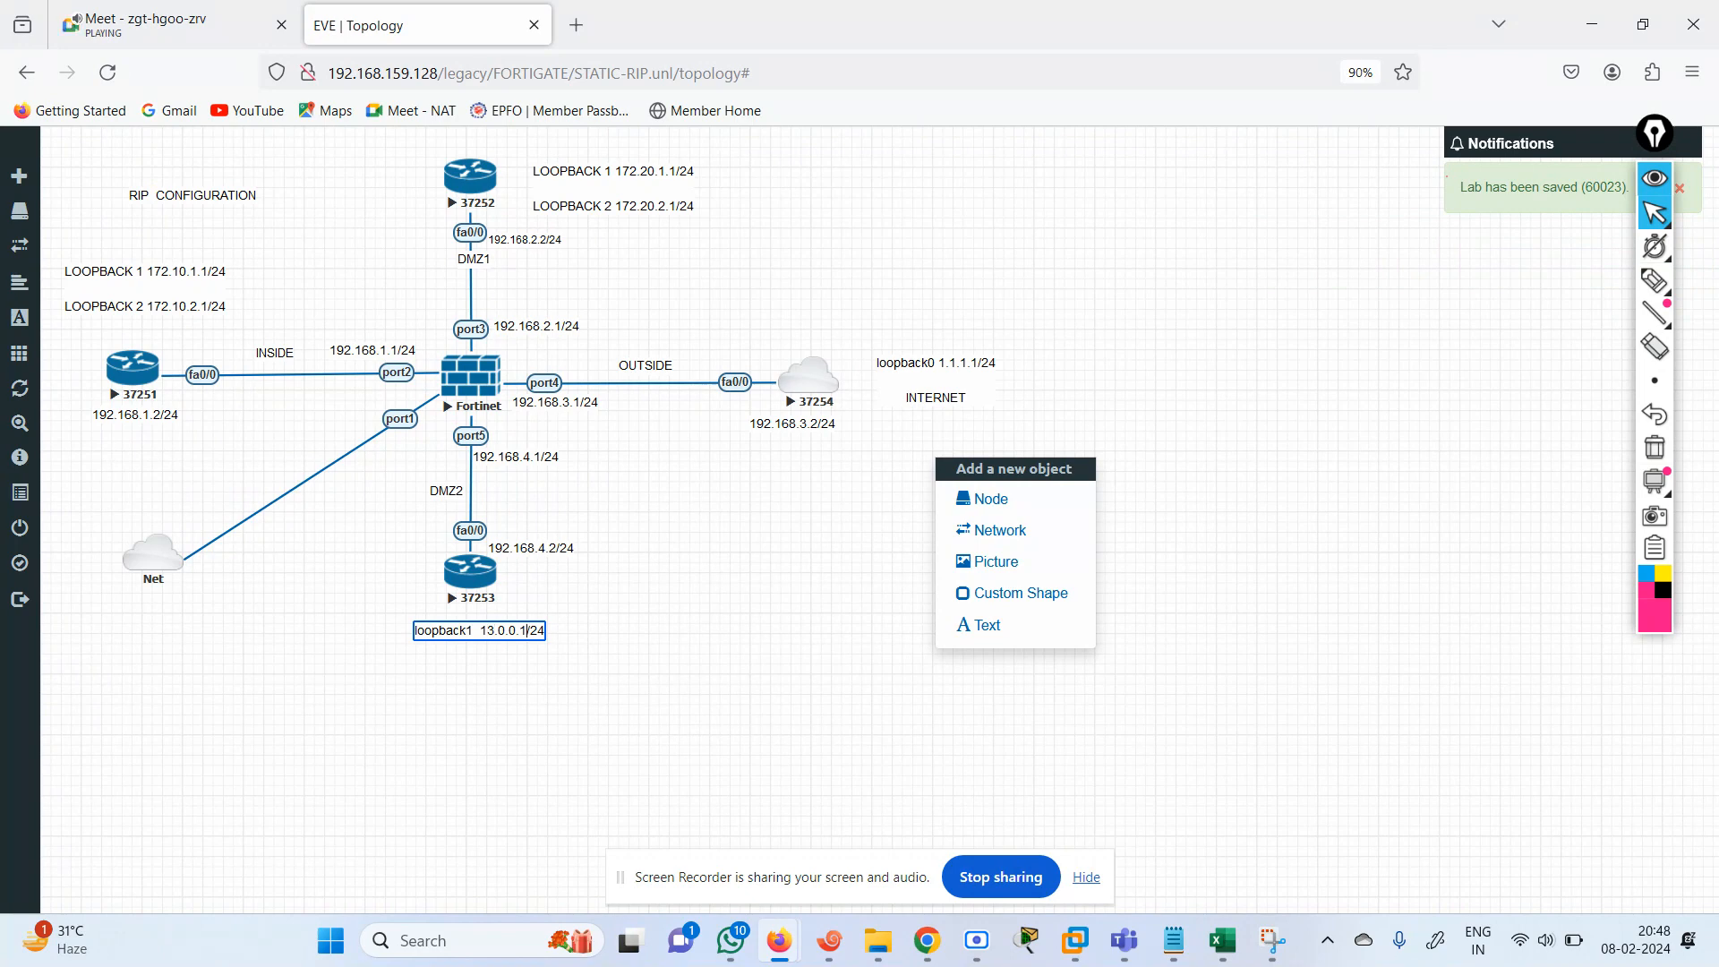
{"action": "key", "text": "BackSpace"}
{"action": "key", "text": "BackSpace"}
{"action": "key", "text": "BackSpace"}
{"action": "key", "text": "BackSpace"}
{"action": "key", "text": "BackSpace"}
{"action": "key", "text": "BackSpace"}
{"action": "key", "text": "BackSpace"}
{"action": "type", "text": "7"}
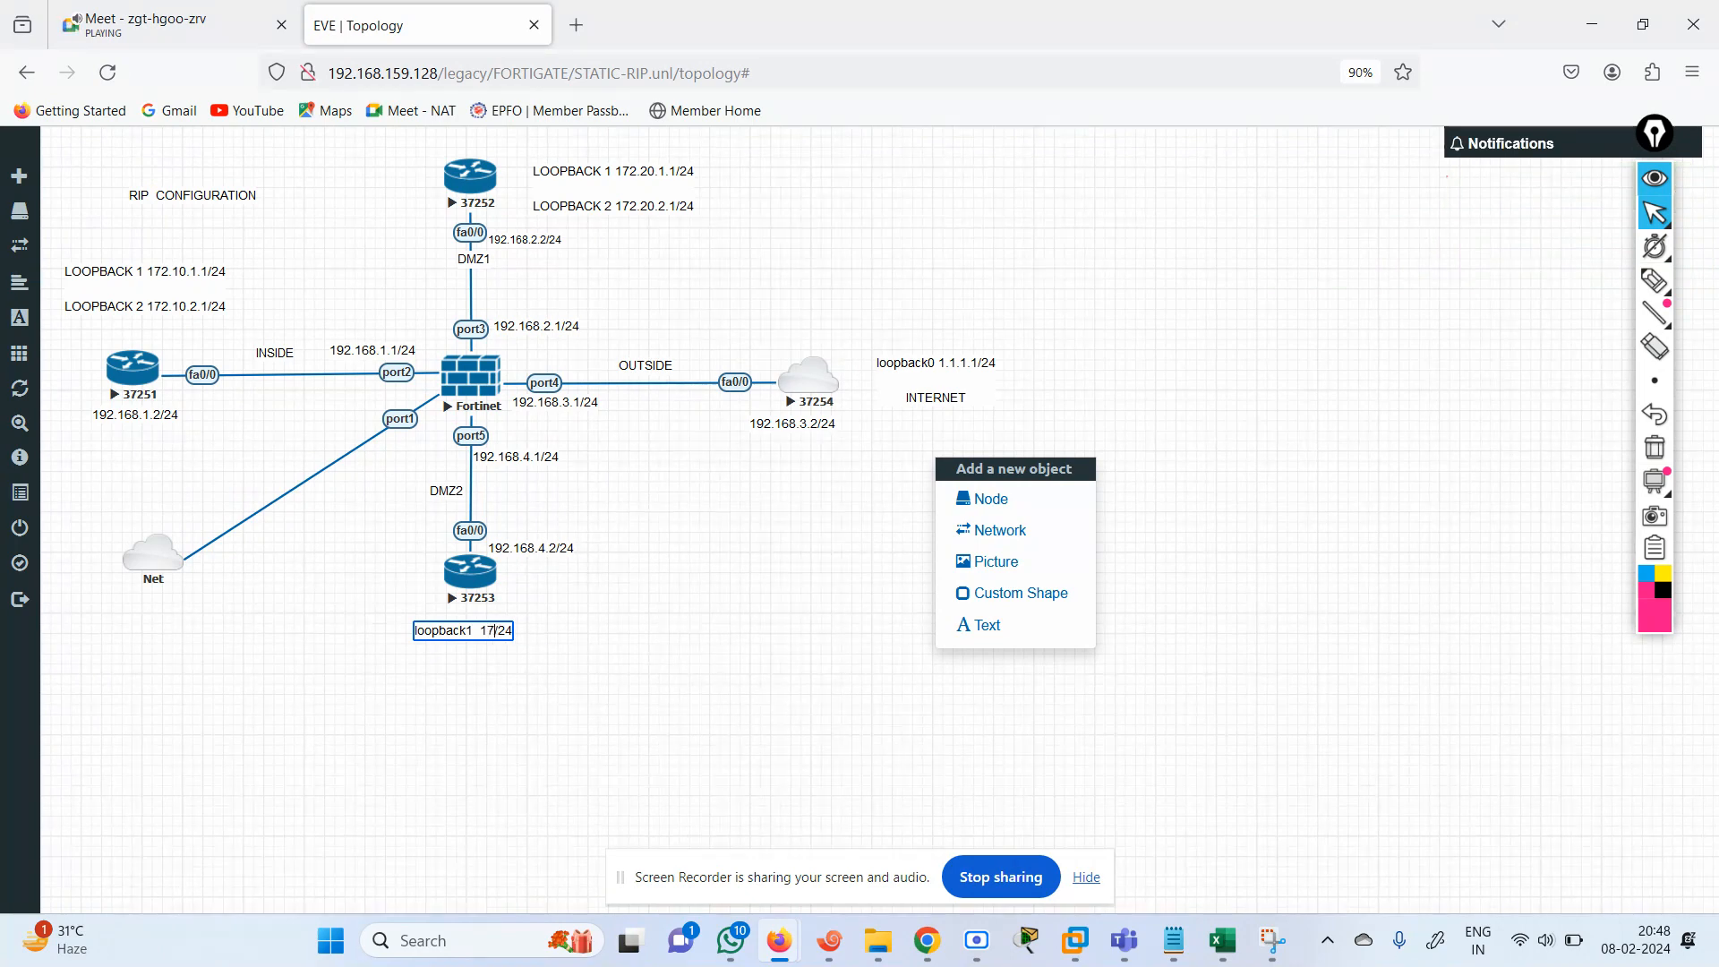
{"action": "type", "text": "2.40.1.1"}
{"action": "key", "text": "Right"}
Add a second line "LOOPBACK 2 172.40.2.1/24" to router 37253's loopback label.
{"action": "key", "text": "Return"}
{"action": "type", "text": "LOOPBACK 2"}
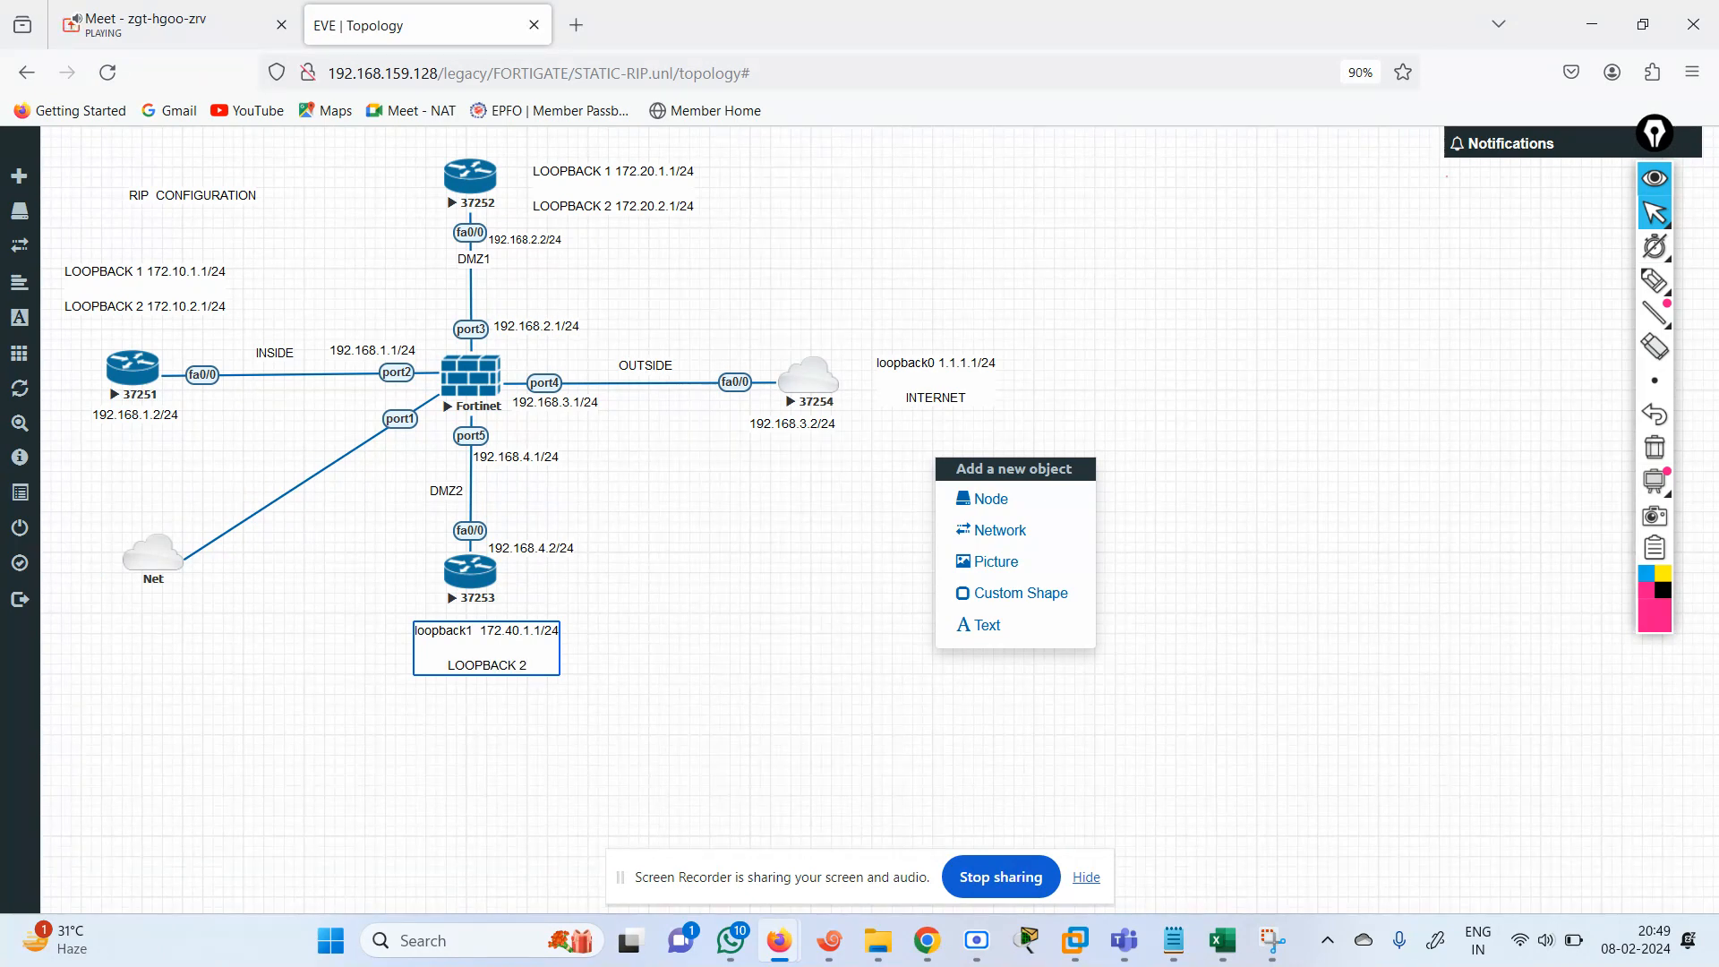
{"action": "type", "text": " 172.40."}
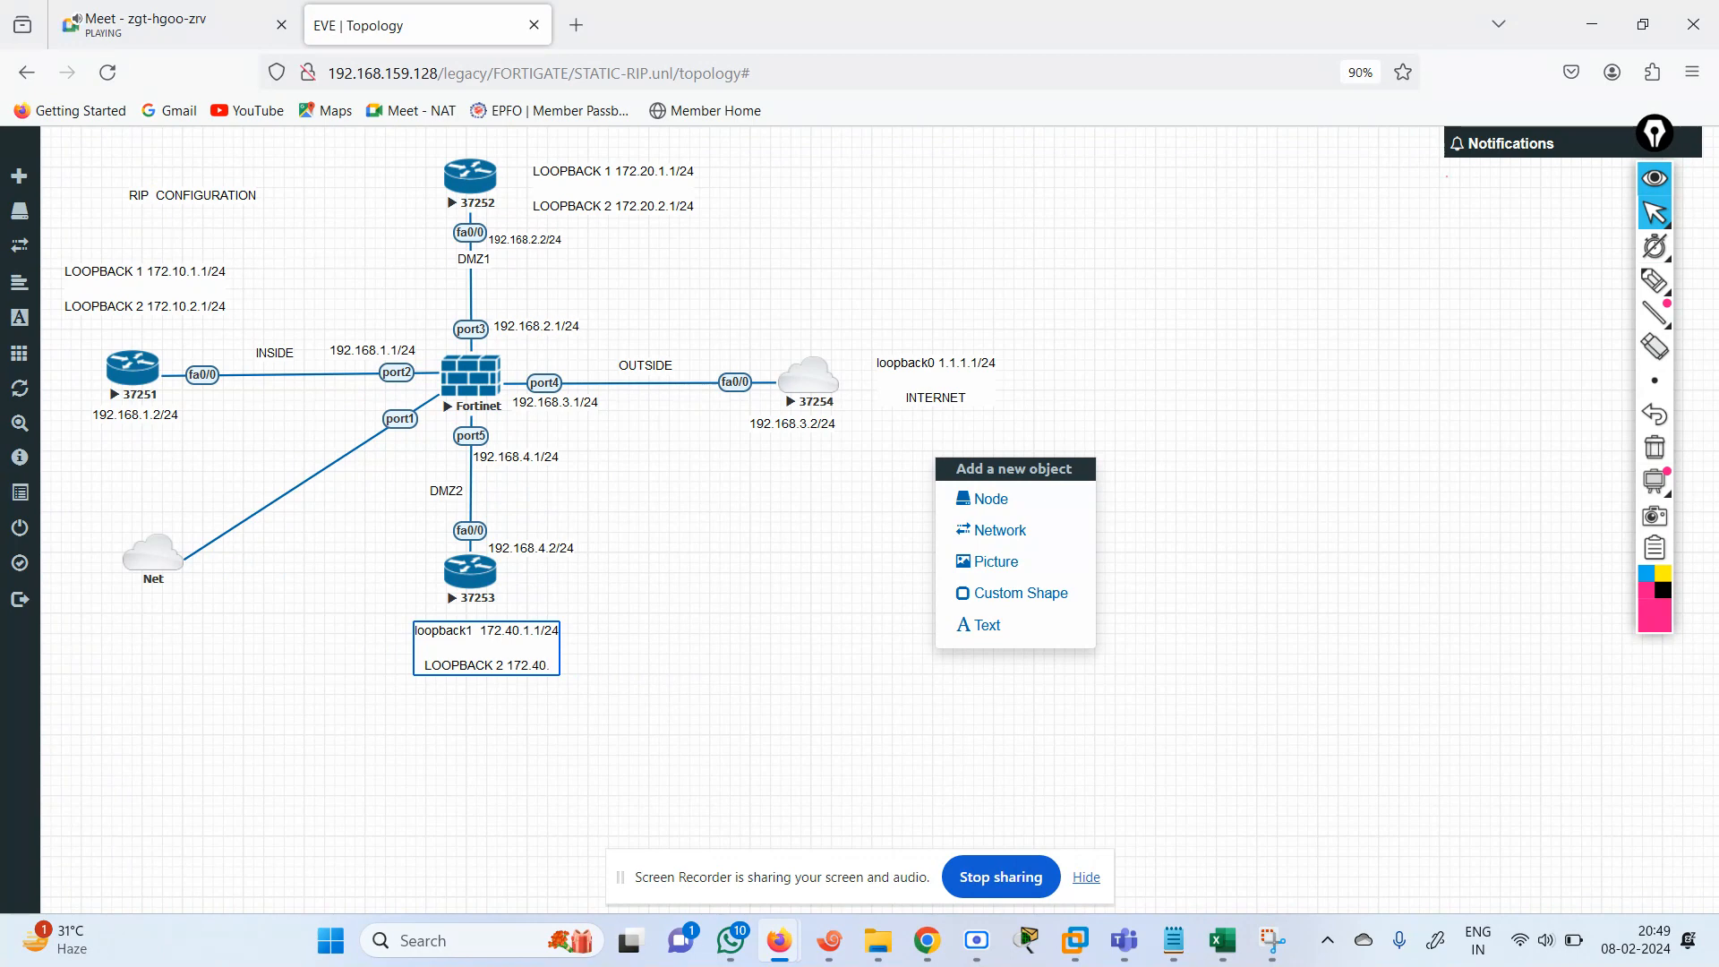
{"action": "type", "text": "2.1/24"}
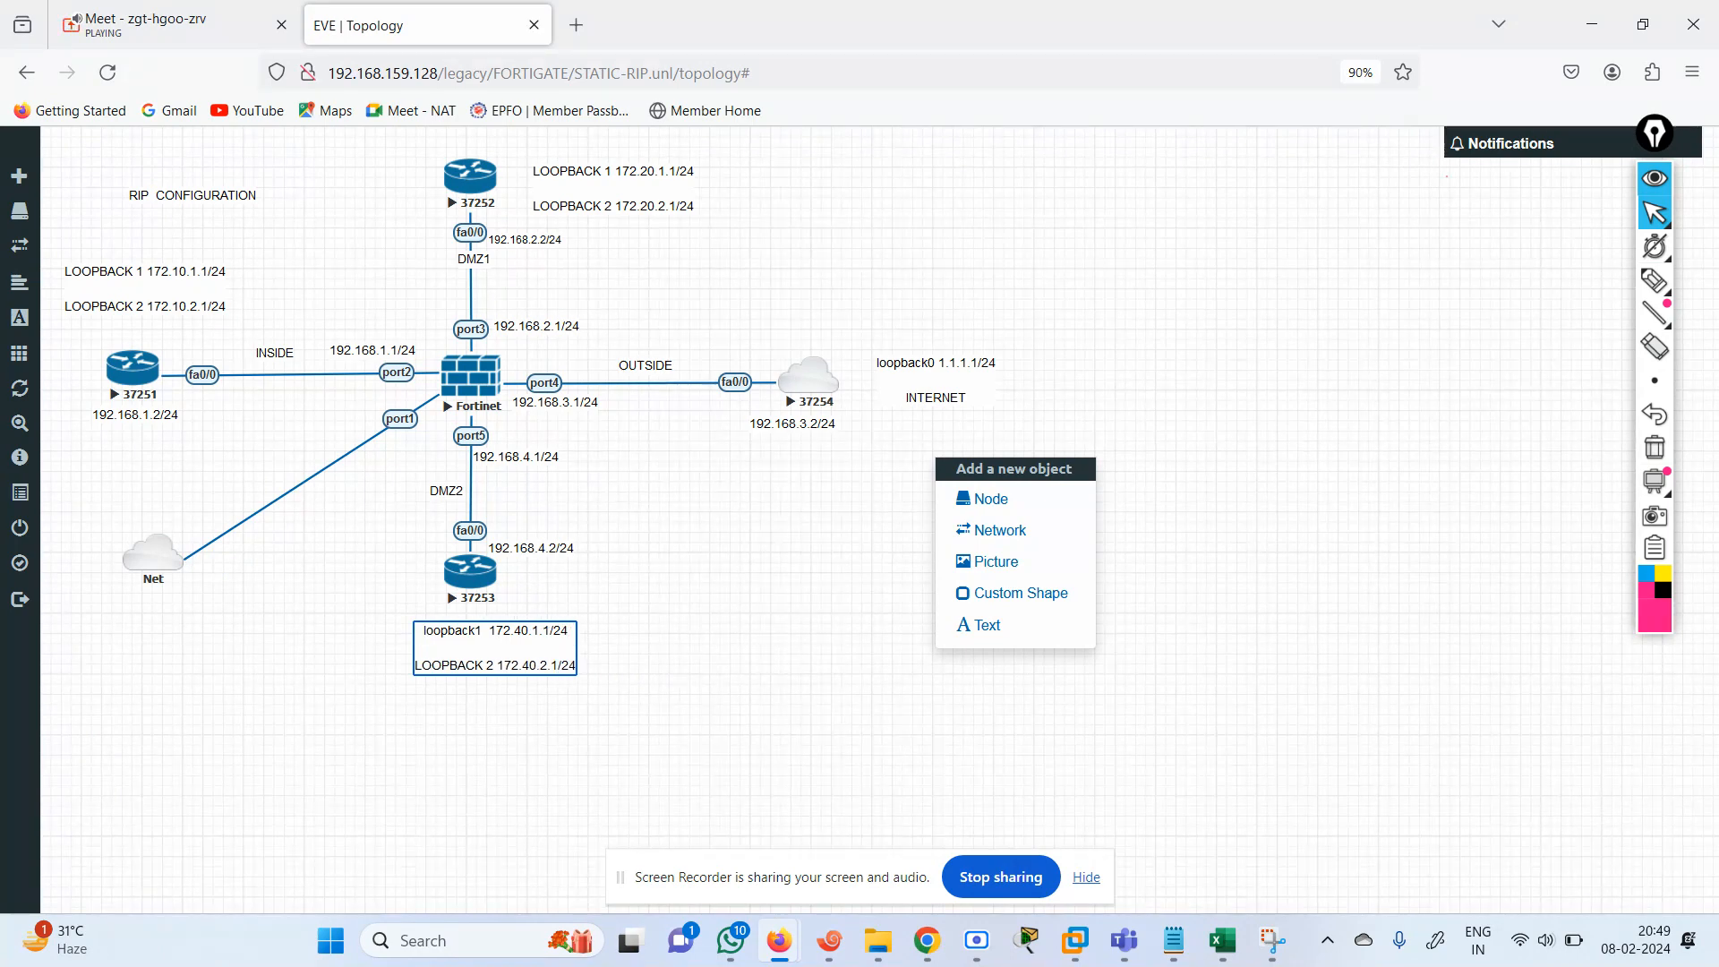
{"action": "left_click", "coordinate": [661, 676]}
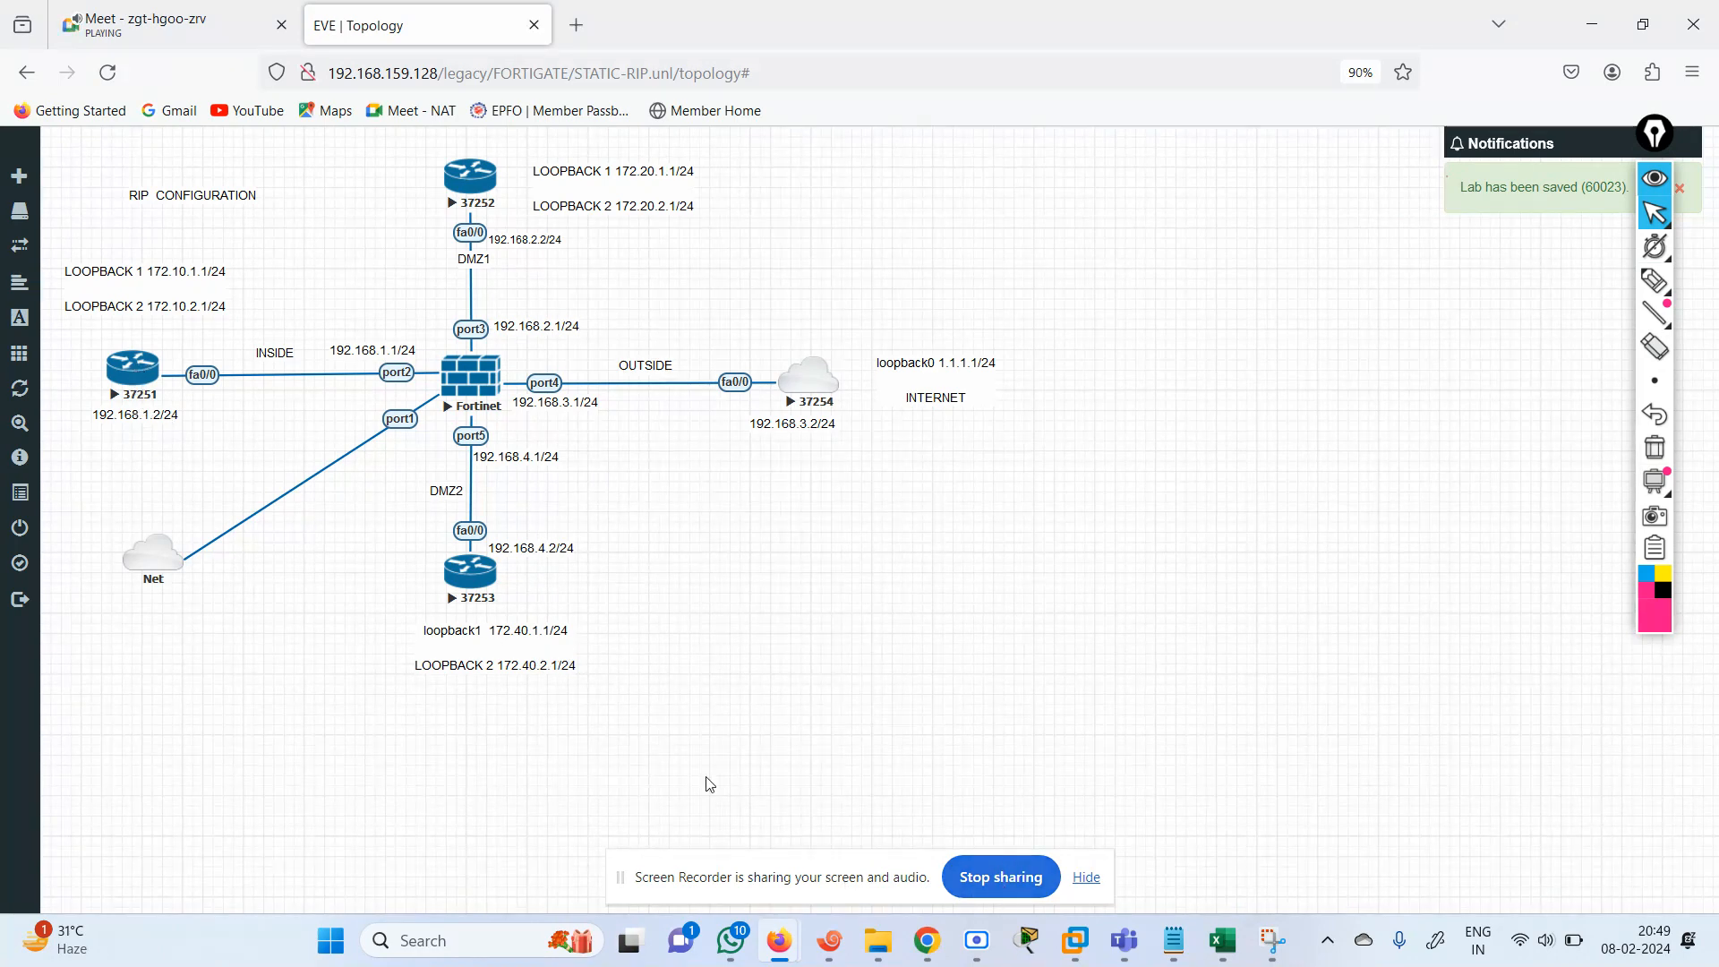
Open the Fortinet firewall's telnet console in Xshell.
{"action": "left_click", "coordinate": [809, 376]}
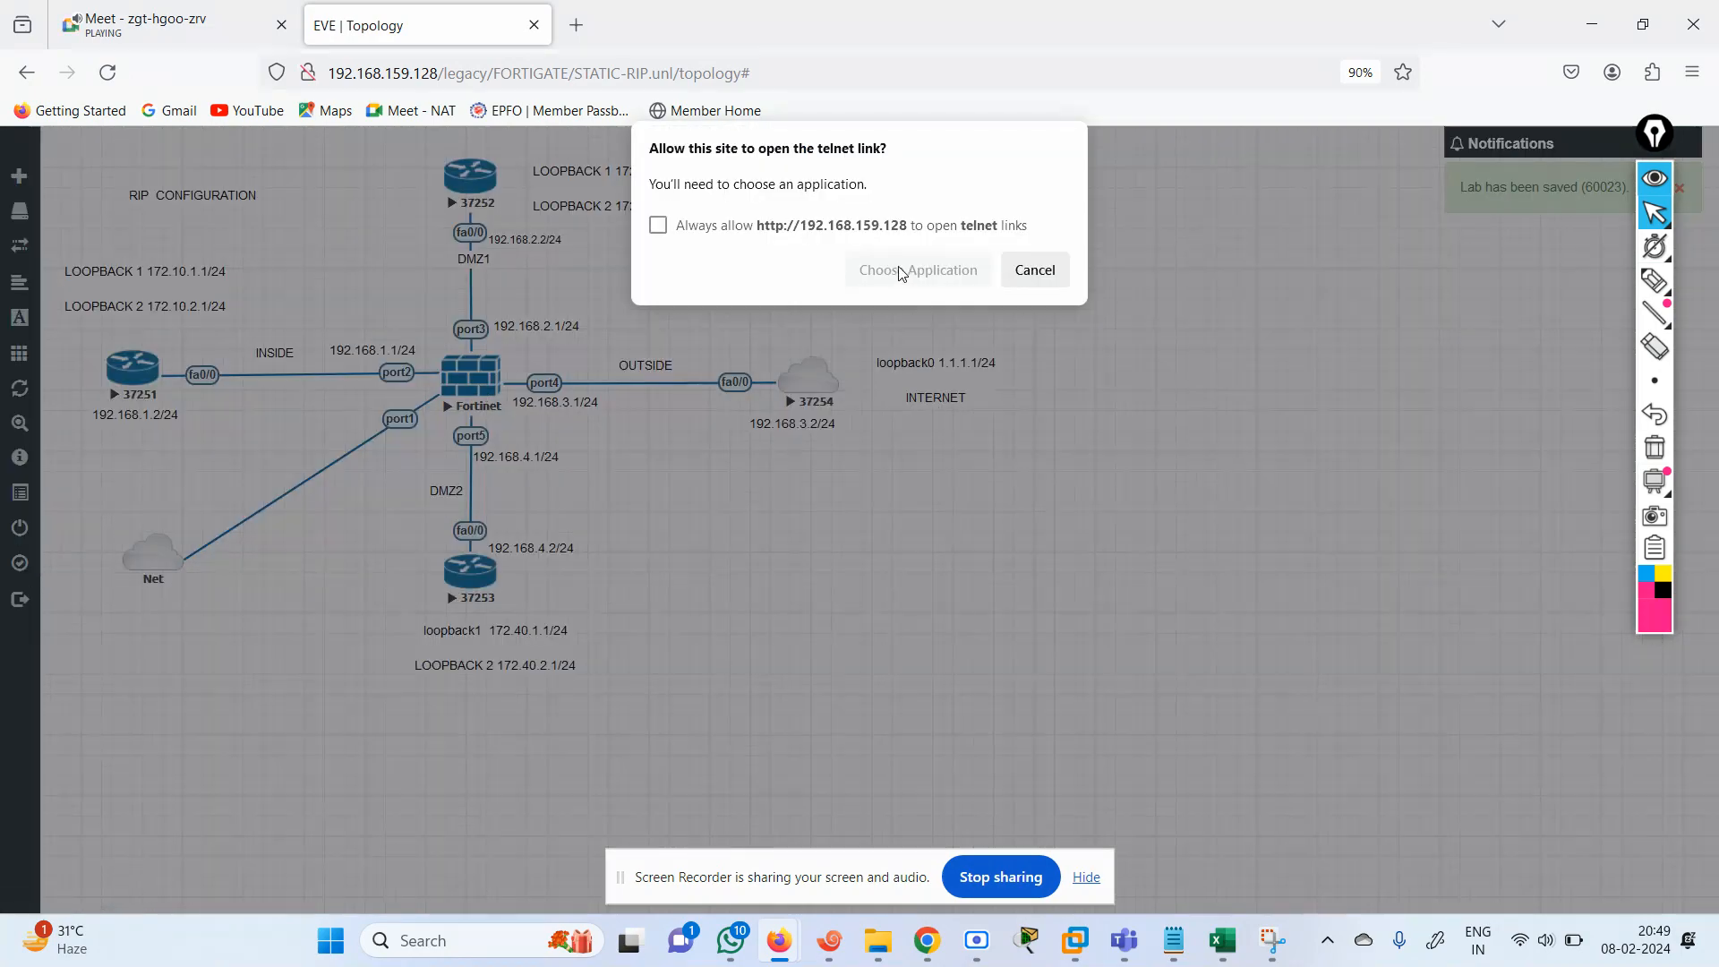
{"action": "left_click", "coordinate": [900, 273]}
{"action": "left_click", "coordinate": [942, 433]}
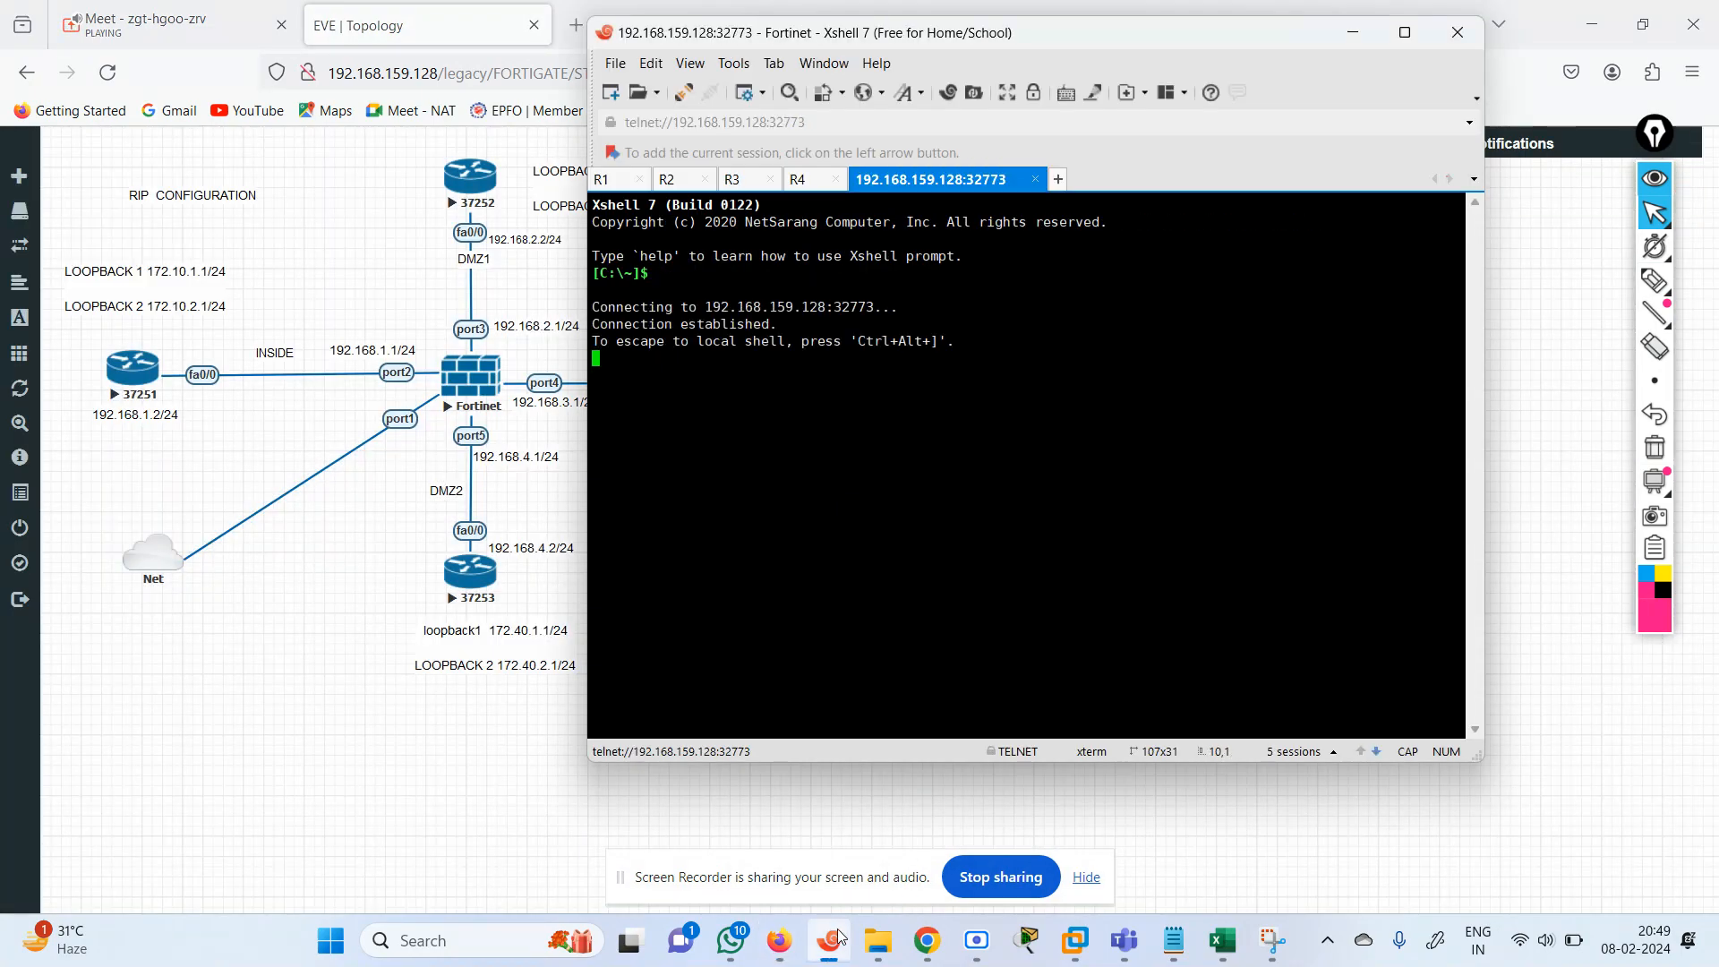
Switch to the R1 console session and enter privileged EXEC mode.
{"action": "left_click", "coordinate": [625, 180]}
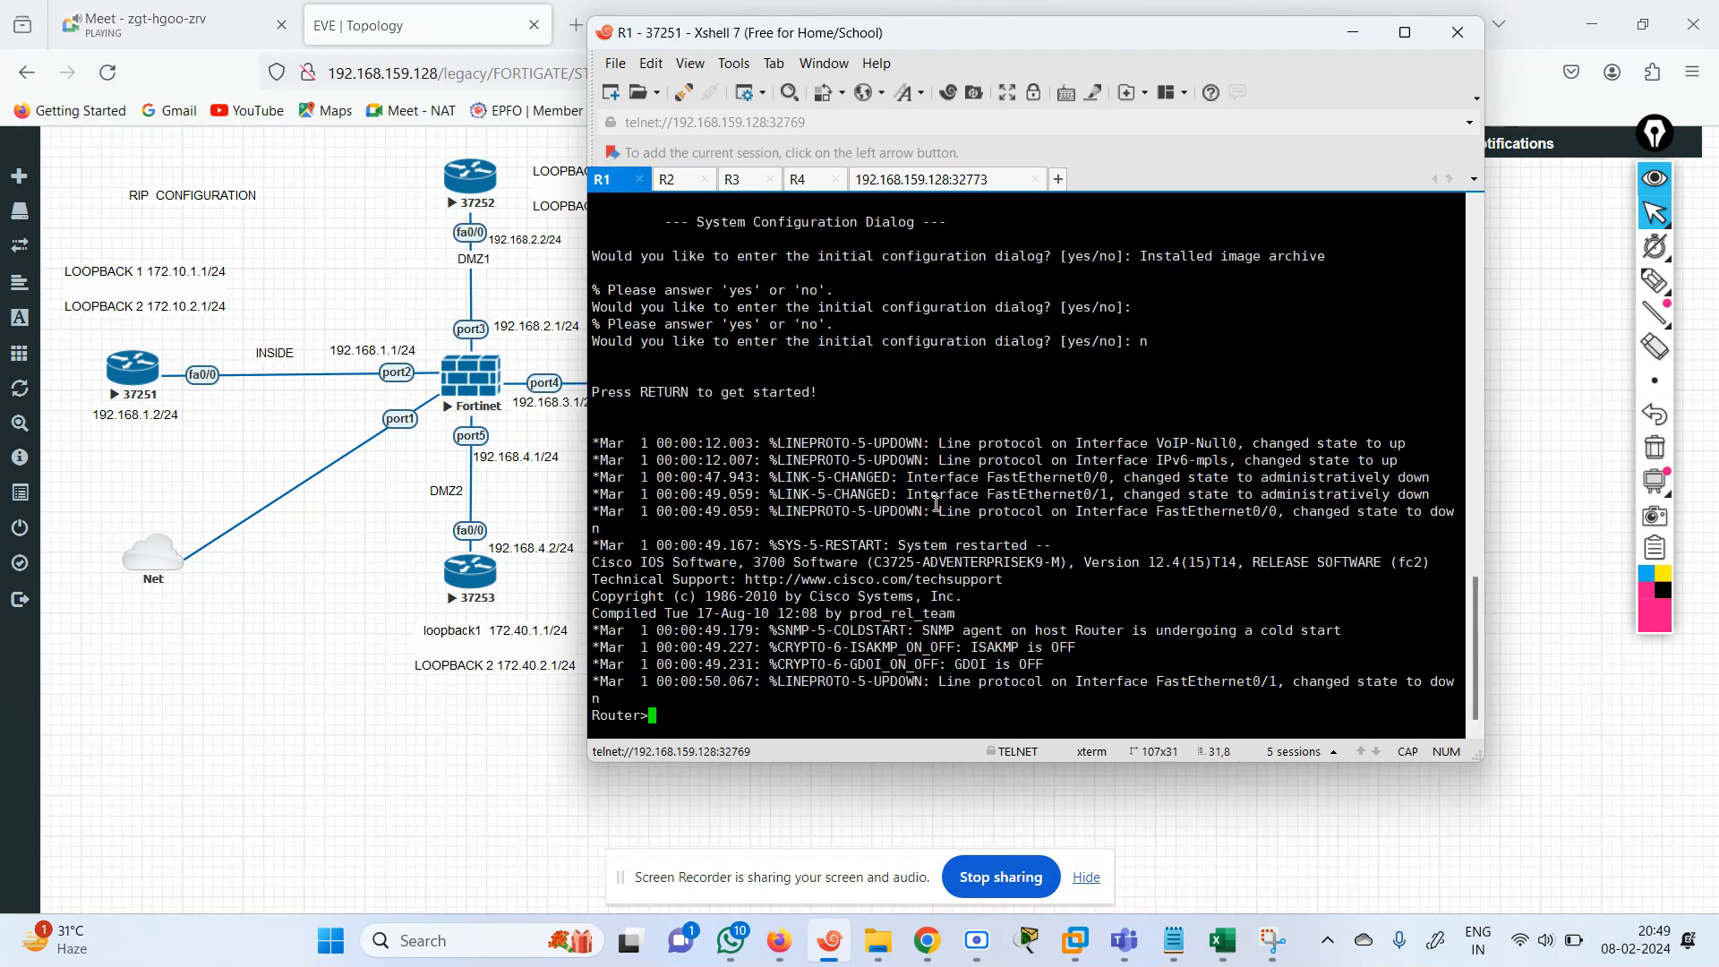
{"action": "key", "text": "Return"}
{"action": "key", "text": "Return"}
{"action": "key", "text": "Return"}
{"action": "type", "text": "EN"}
{"action": "key", "text": "Return"}
Enter global configuration mode on R1 with CONF TE.
{"action": "type", "text": "CO"}
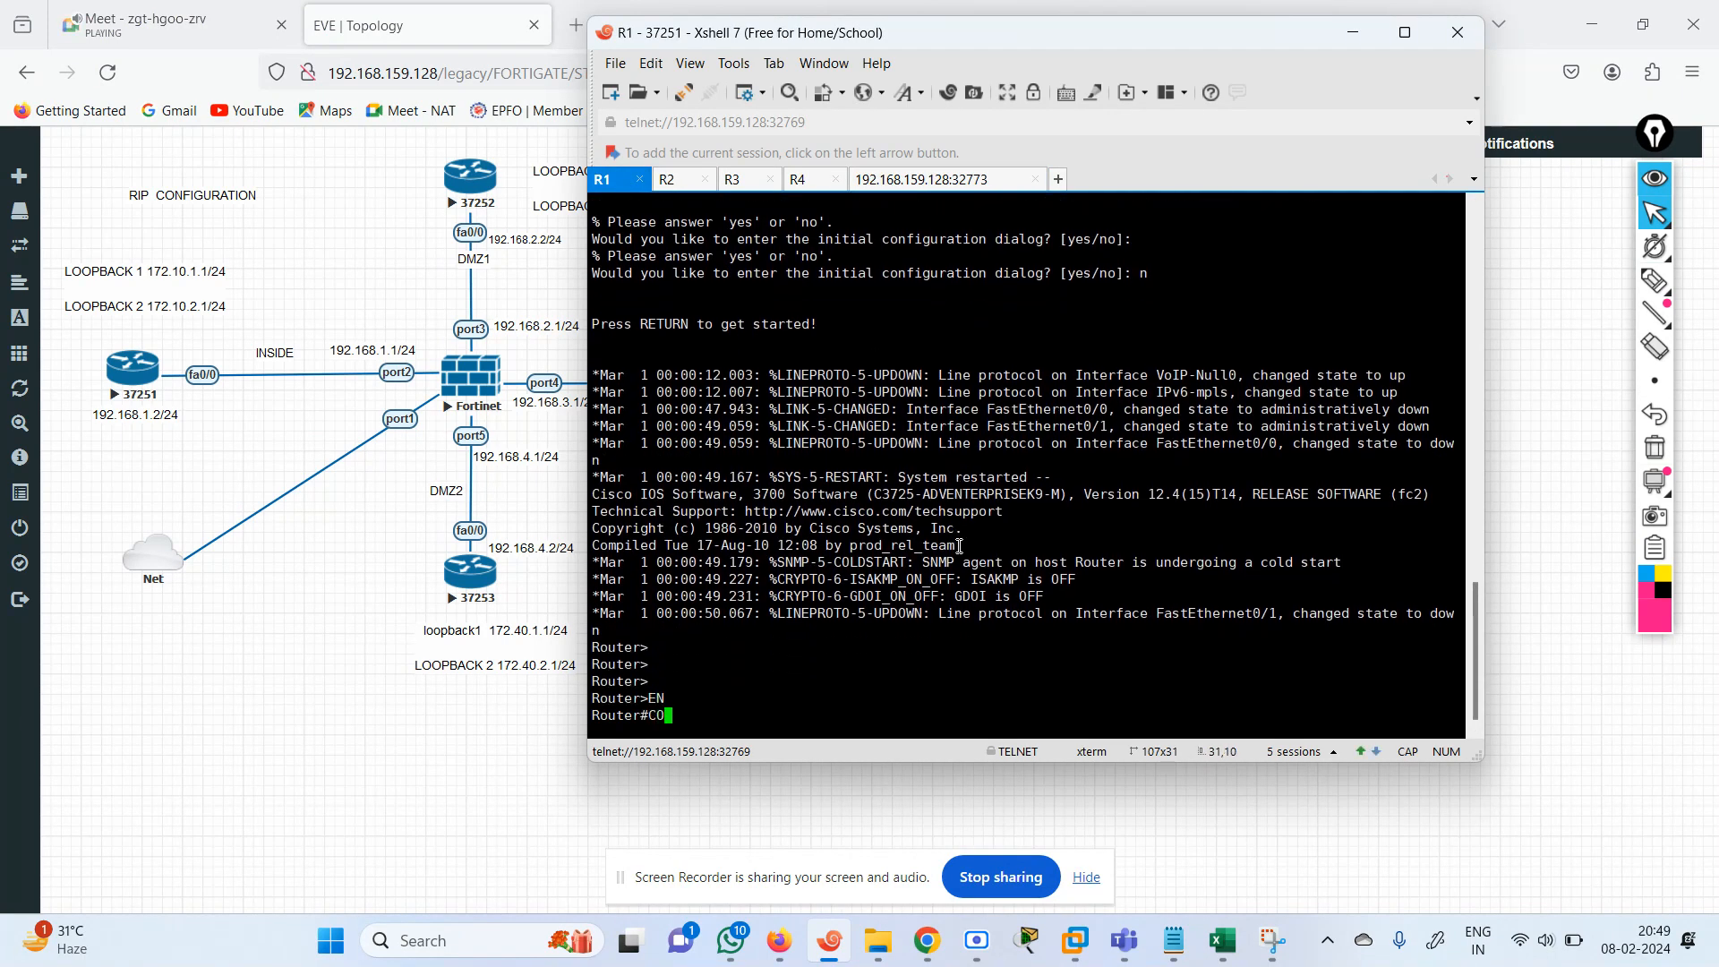
{"action": "type", "text": "N TE"}
{"action": "key", "text": "Return"}
{"action": "type", "text": "NO I"}
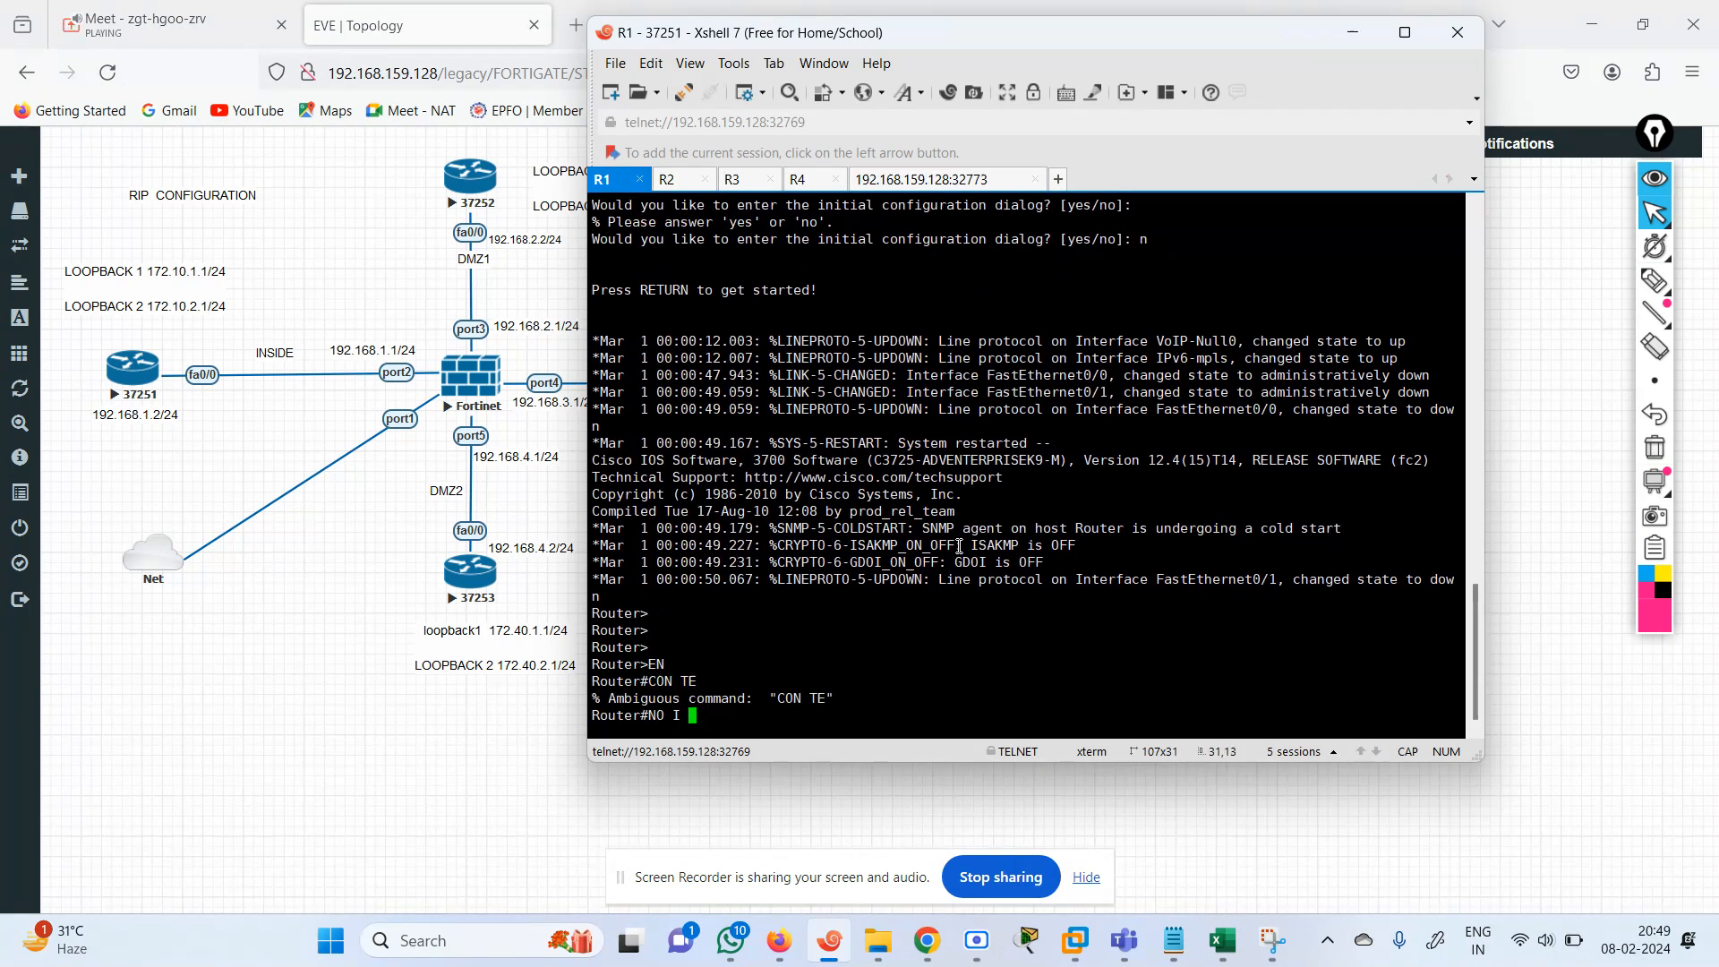
{"action": "key", "text": "BackSpace"}
{"action": "key", "text": "BackSpace"}
{"action": "key", "text": "BackSpace"}
{"action": "key", "text": "BackSpace"}
{"action": "key", "text": "BackSpace"}
{"action": "type", "text": "CONF TE"}
{"action": "key", "text": "Return"}
Disable DNS lookup on R1 with the command no ip domain lookup.
{"action": "type", "text": "NO I"}
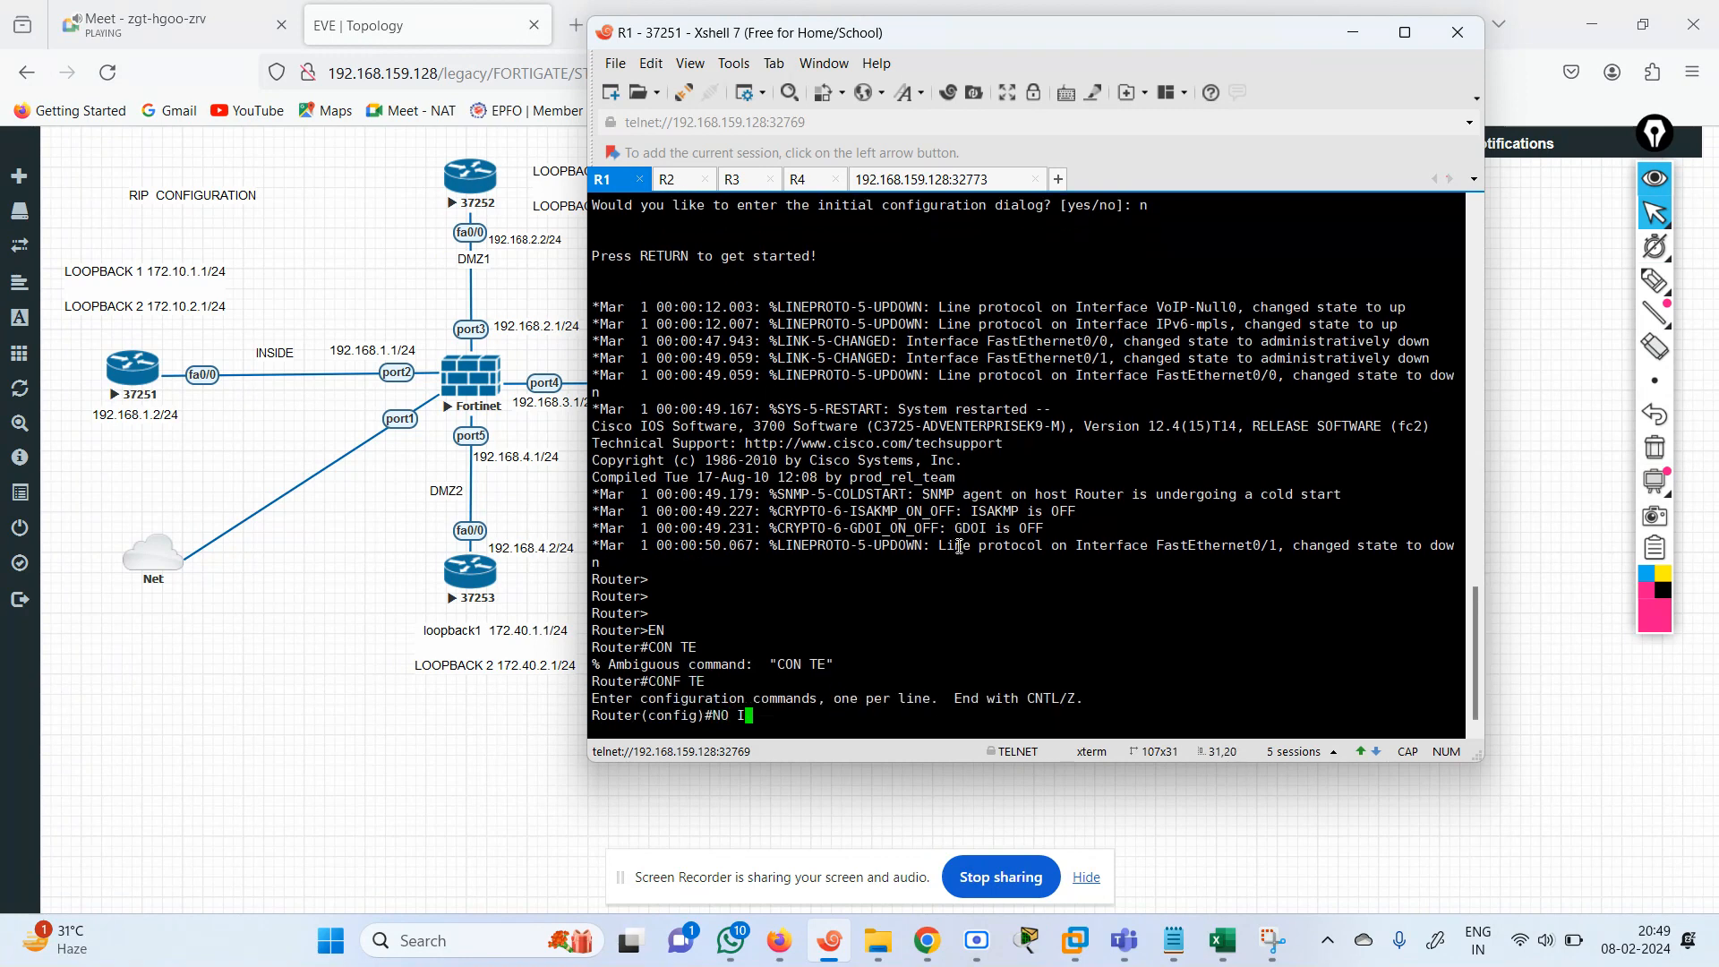
{"action": "type", "text": "P DOMAIN"}
{"action": "key", "text": "Tab"}
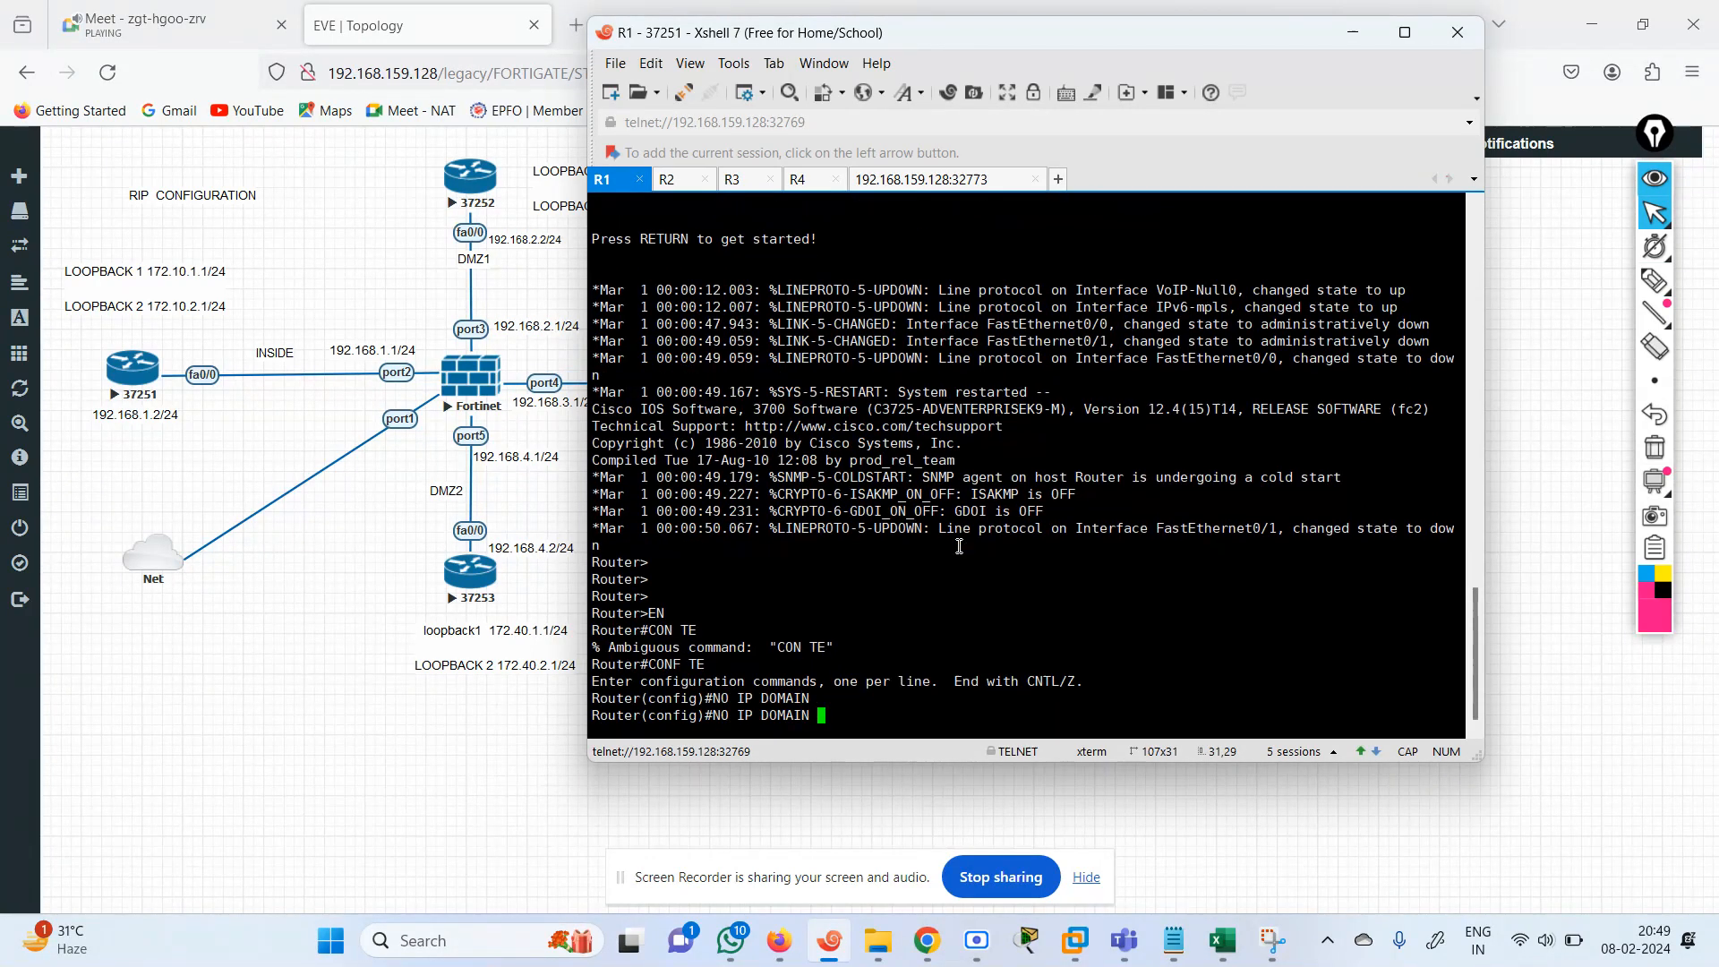
{"action": "type", "text": "LOO"}
{"action": "key", "text": "Tab"}
{"action": "key", "text": "Return"}
{"action": "key", "text": "Return"}
{"action": "key", "text": "Return"}
{"action": "key", "text": "Return"}
{"action": "key", "text": "Return"}
{"action": "key", "text": "Return"}
{"action": "key", "text": "Return"}
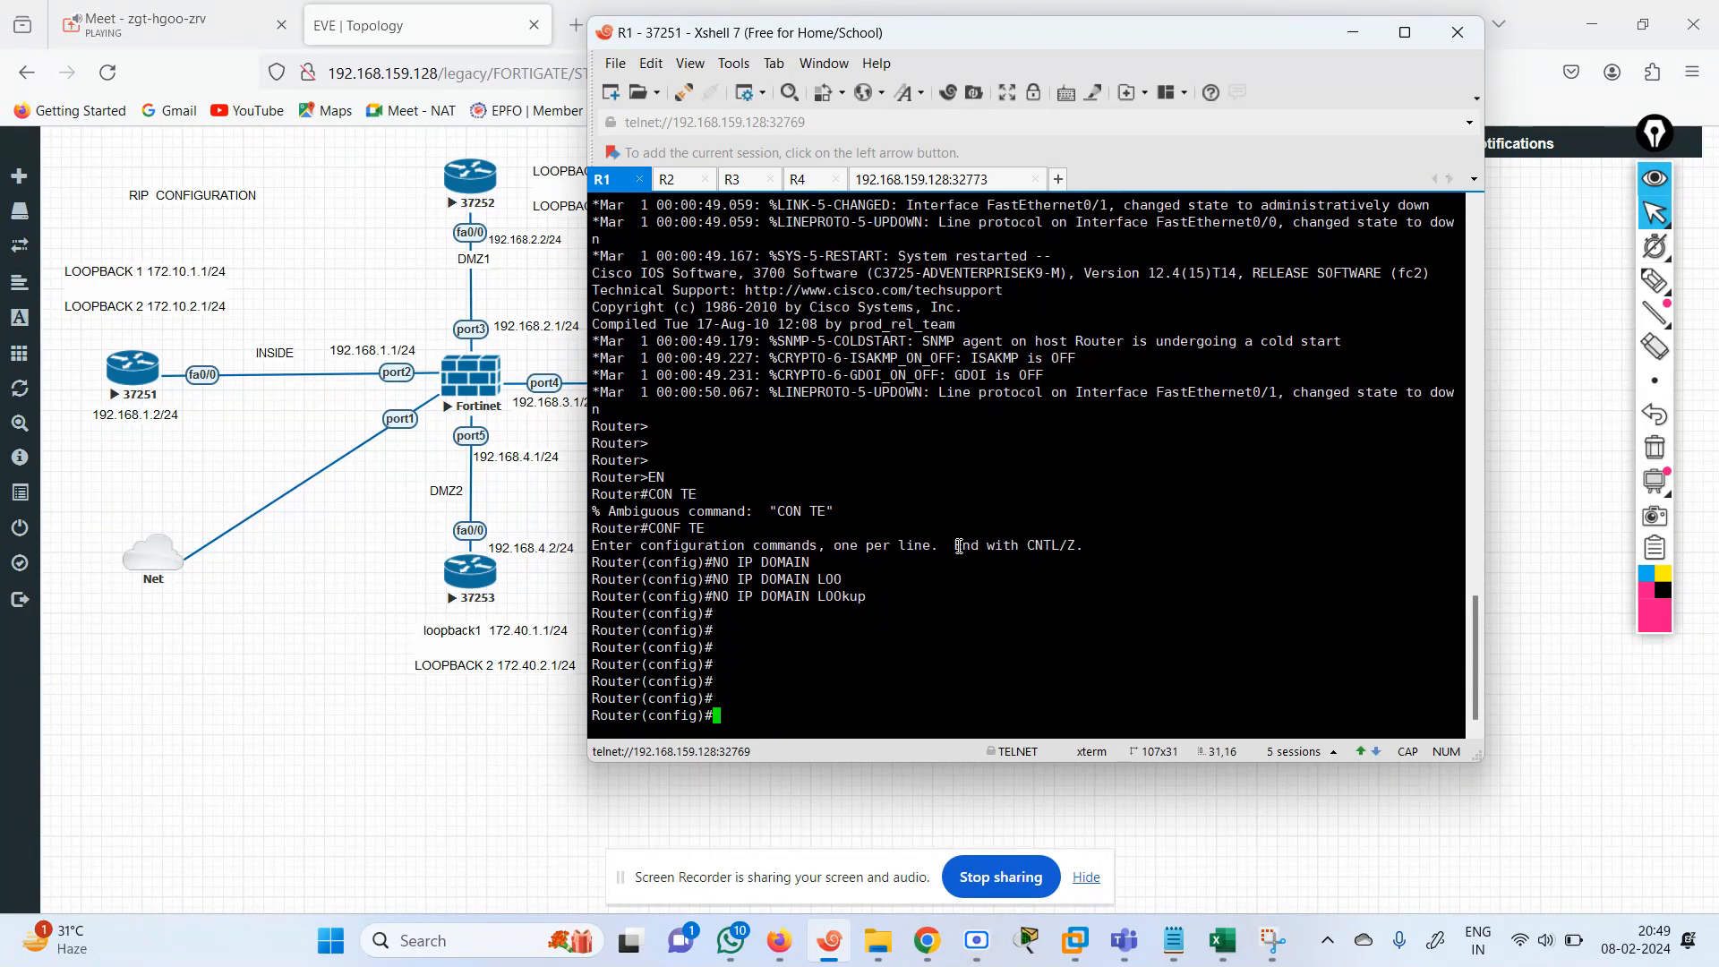
{"action": "key", "text": "Return"}
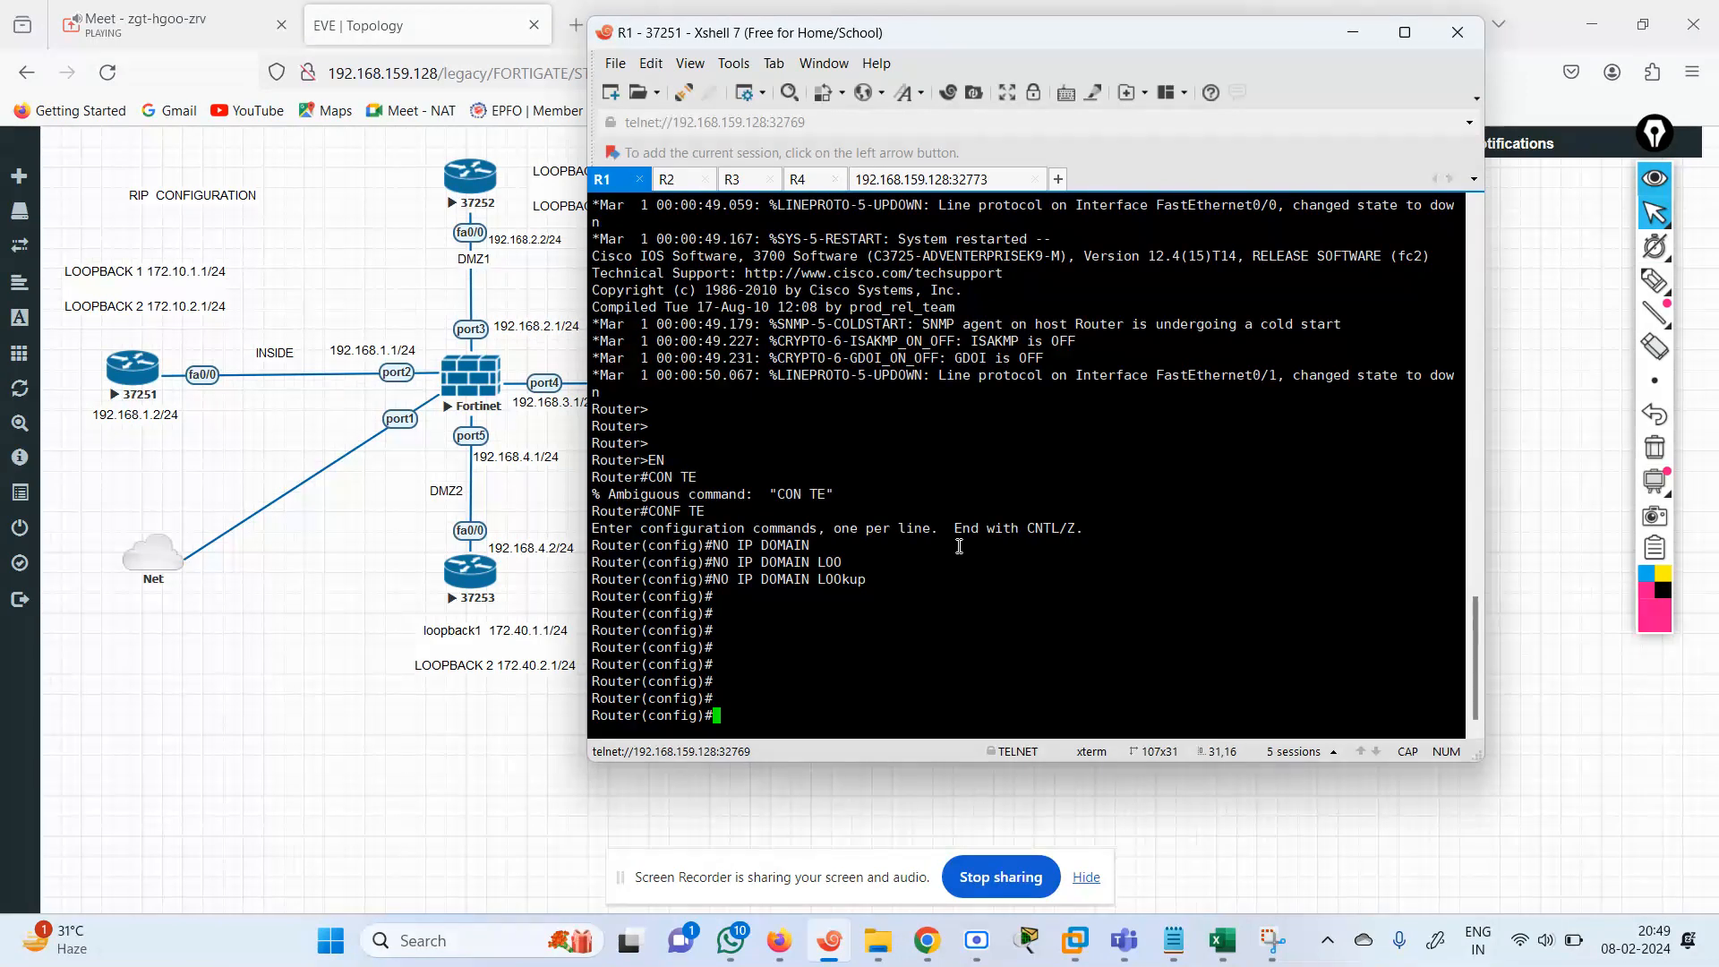
Enter interface configuration mode for FastEthernet 0/0 on R1.
{"action": "type", "text": "INTE"}
{"action": "key", "text": "Tab"}
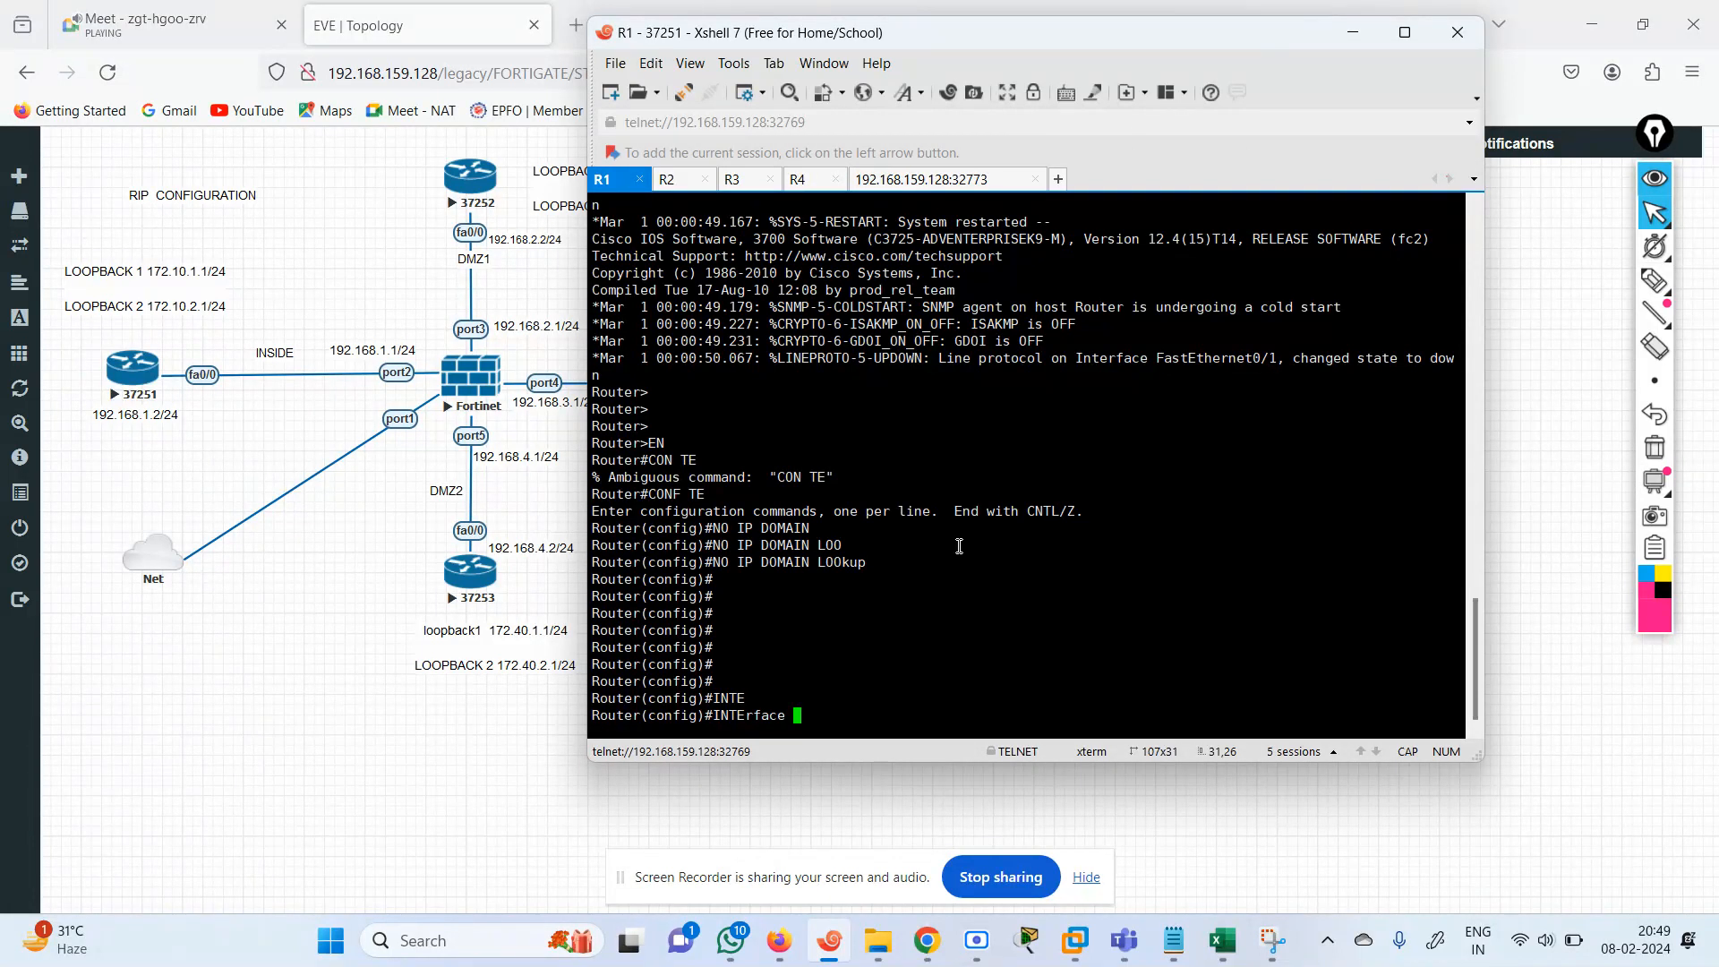
{"action": "type", "text": "FAS"}
{"action": "key", "text": "Tab"}
{"action": "type", "text": "0/0"}
{"action": "key", "text": "Return"}
Assign IP address 192.168.1.2 with mask 255.255.255.0 to FastEthernet 0/0 and enable the interface with NO SH.
{"action": "type", "text": "I"}
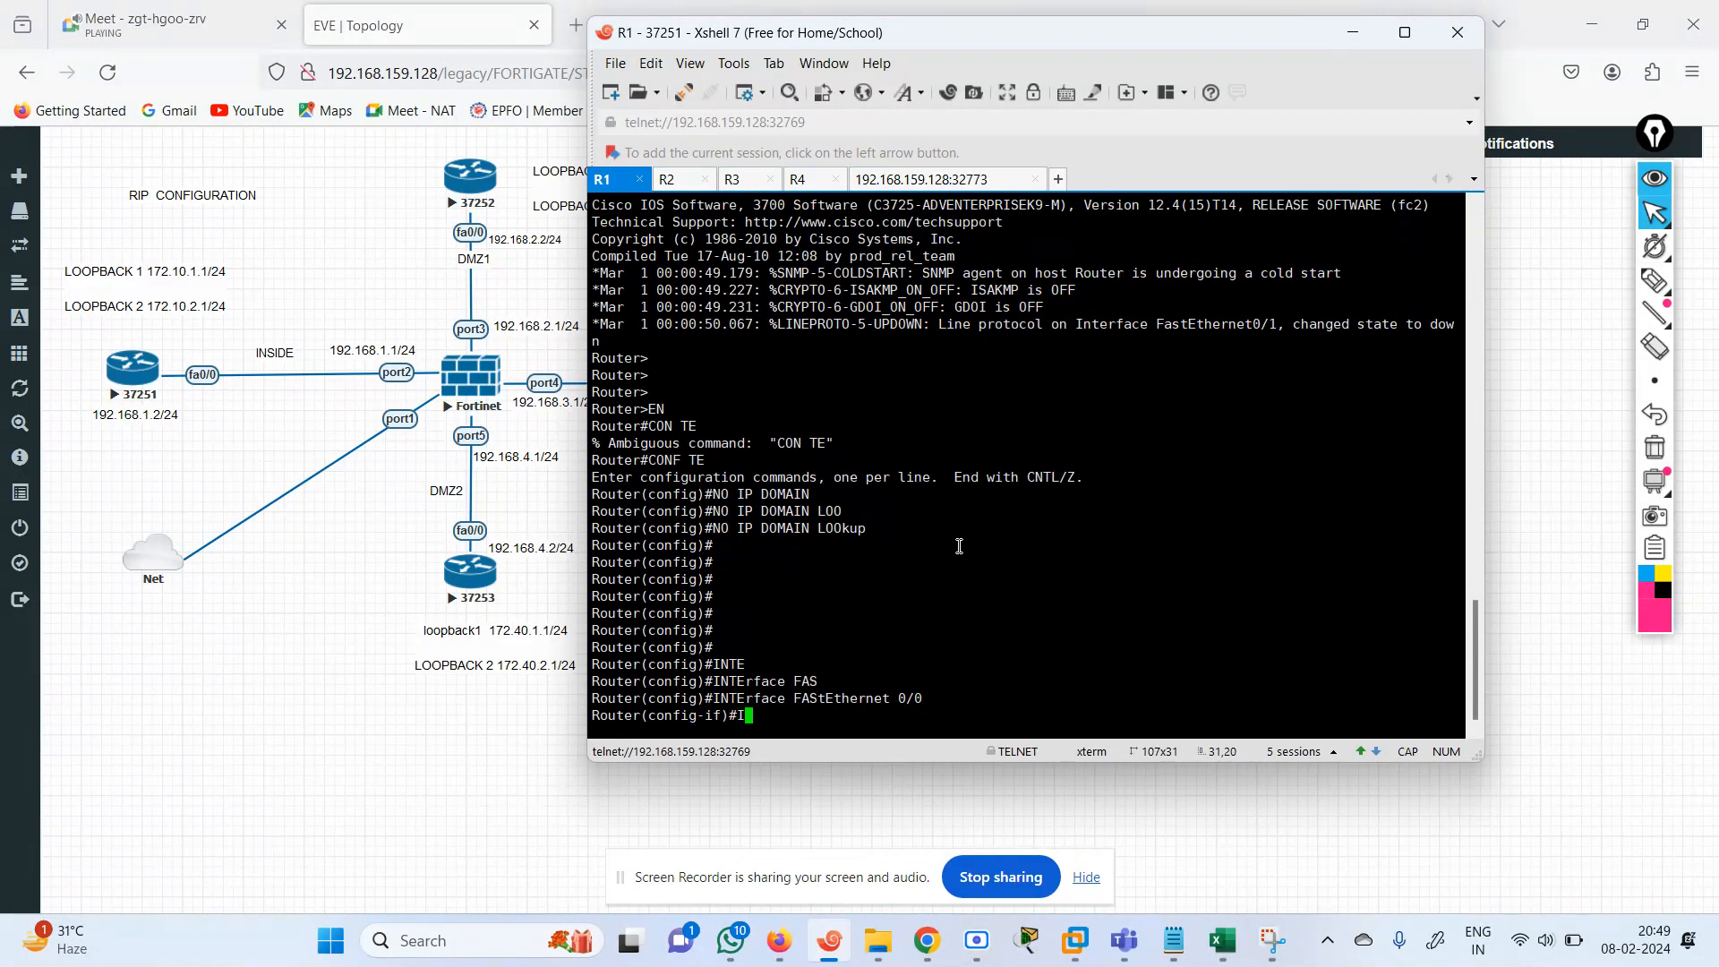
{"action": "type", "text": "P ADD"}
{"action": "key", "text": "Tab"}
{"action": "type", "text": "19"}
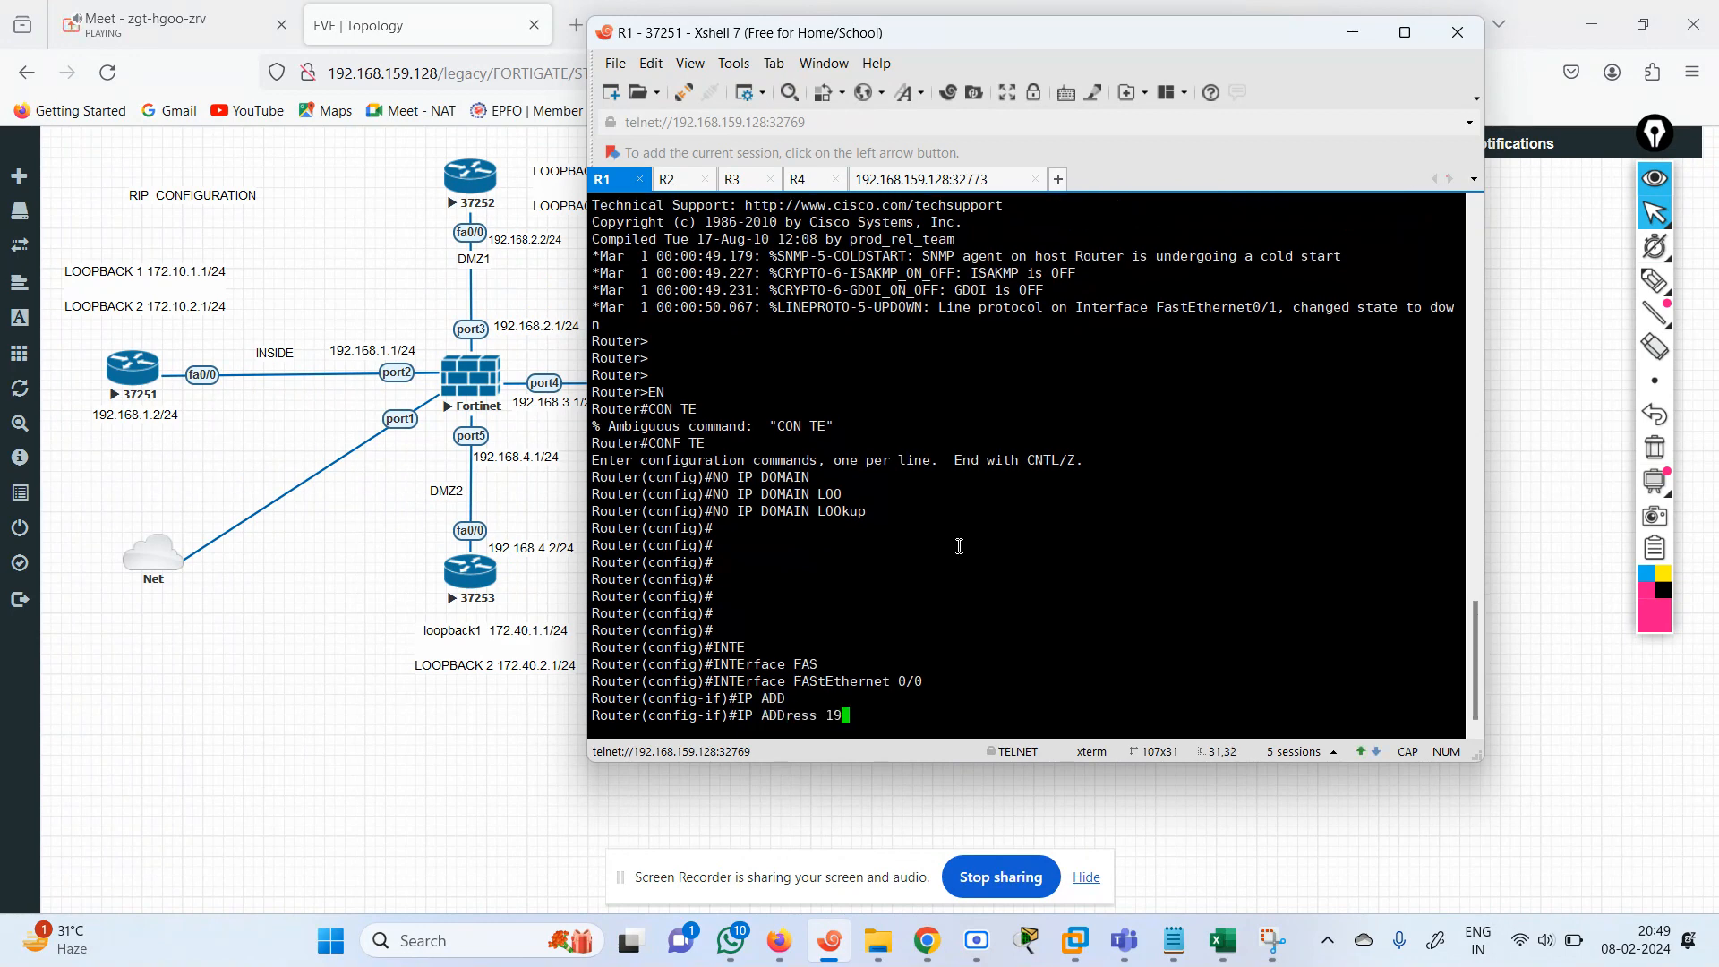
{"action": "type", "text": "2.168.1.2 255.255.255"}
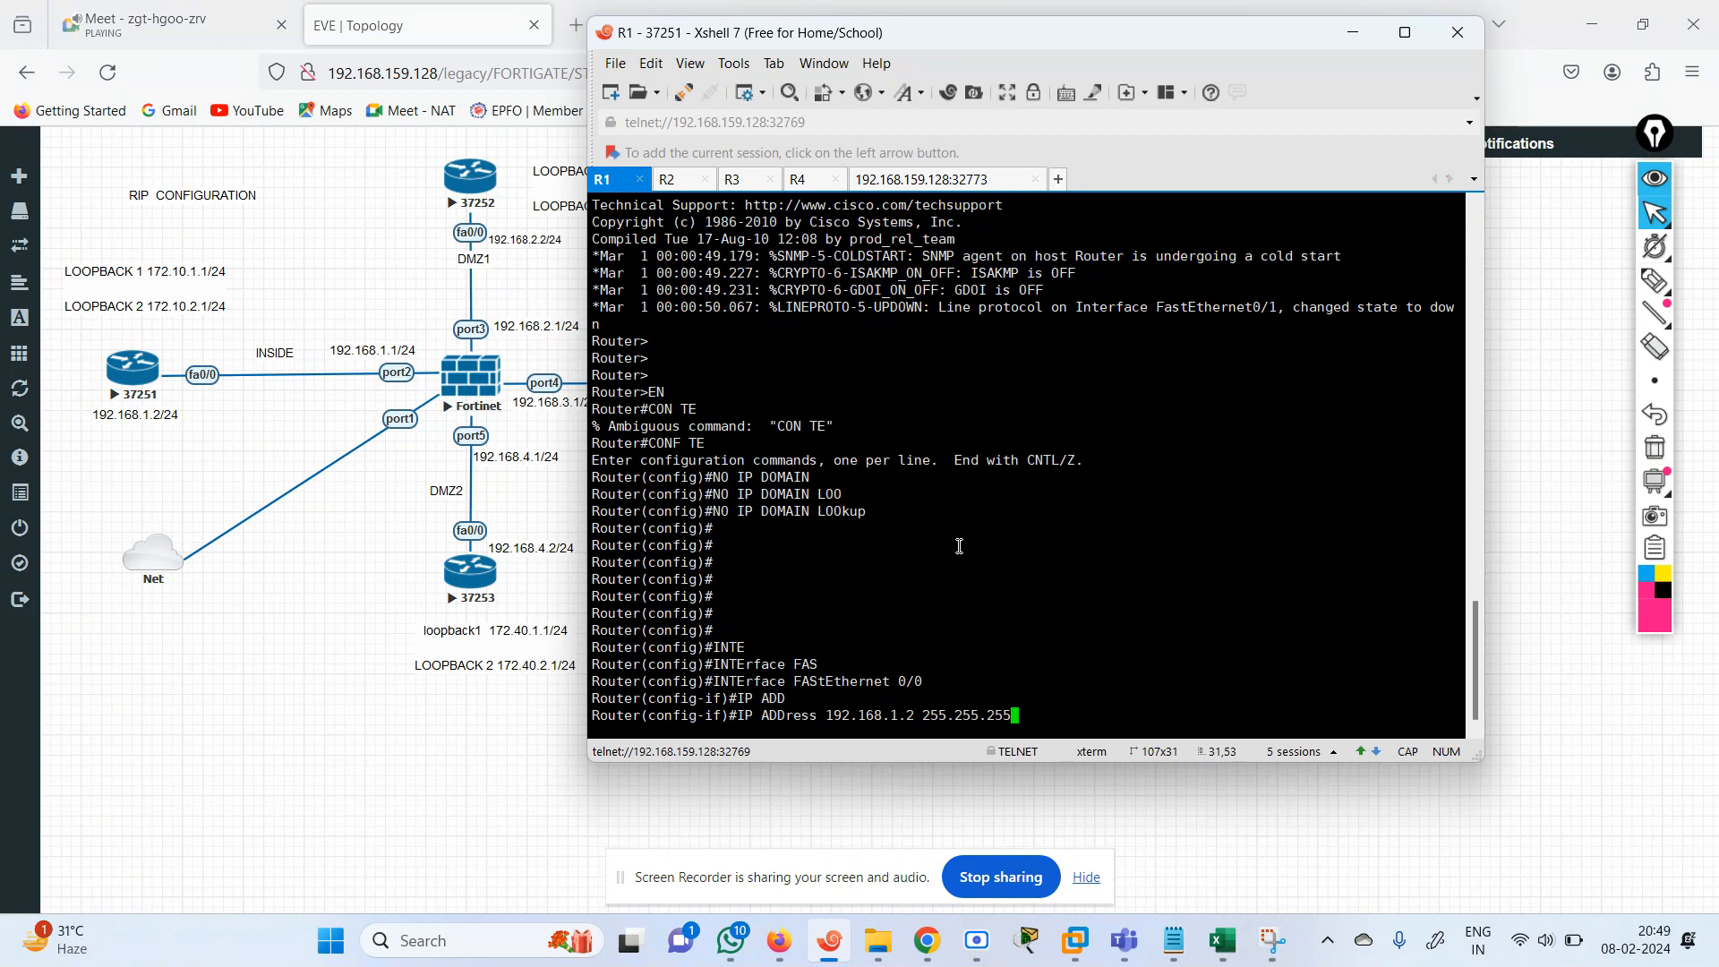
{"action": "key", "text": "BackSpace"}
{"action": "key", "text": "BackSpace"}
{"action": "key", "text": "BackSpace"}
{"action": "type", "text": "0"}
{"action": "key", "text": "Return"}
{"action": "type", "text": "NO SH"}
{"action": "key", "text": "Return"}
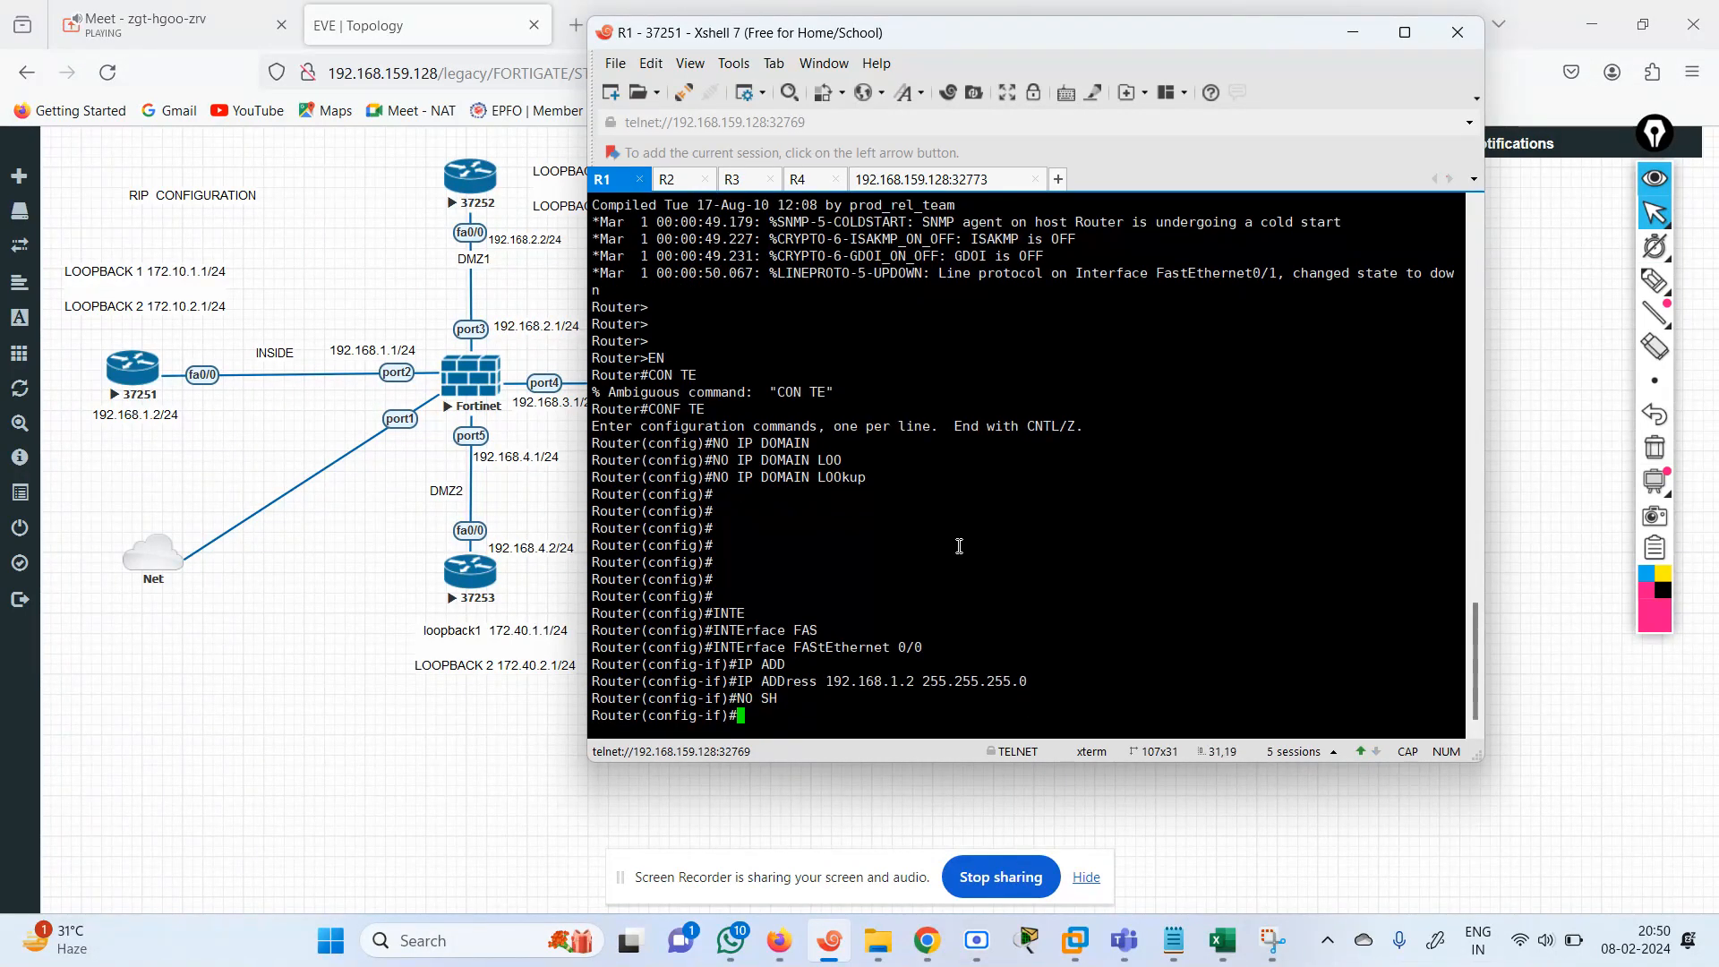
Create loopback interface 1 on R1 with IP address 172.10.1.1 and mask 255.255.255.0.
{"action": "type", "text": "INTE"}
{"action": "key", "text": "Return"}
{"action": "type", "text": "INT "}
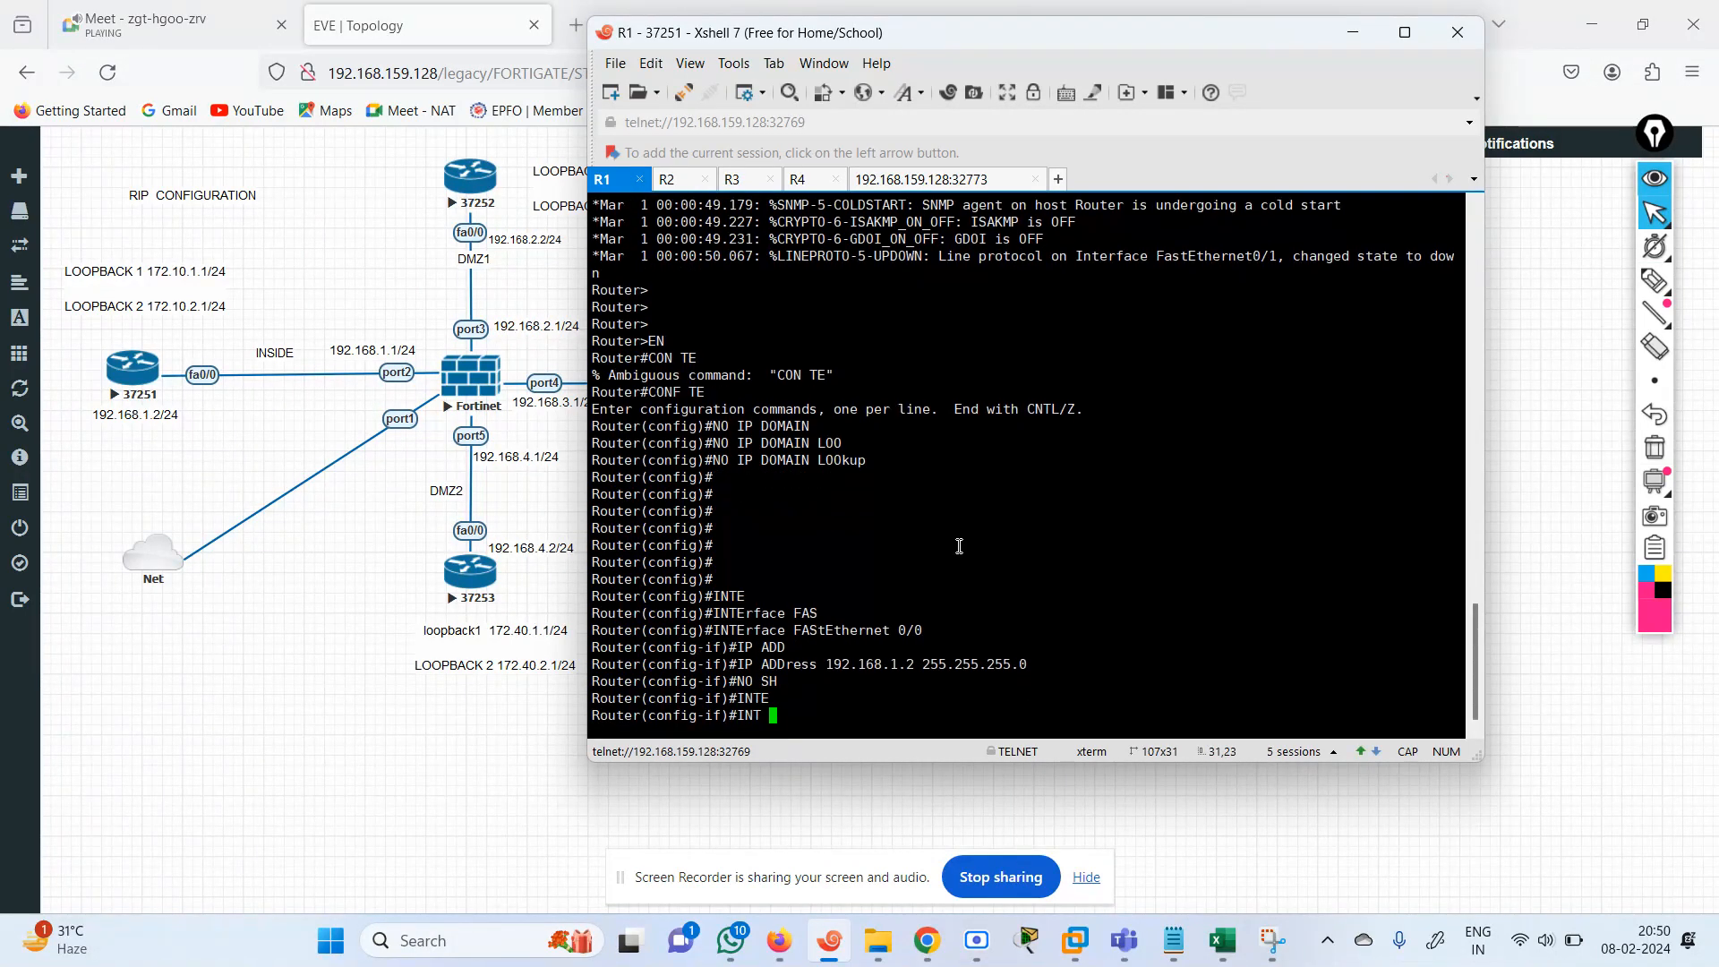
{"action": "type", "text": "LOOP"}
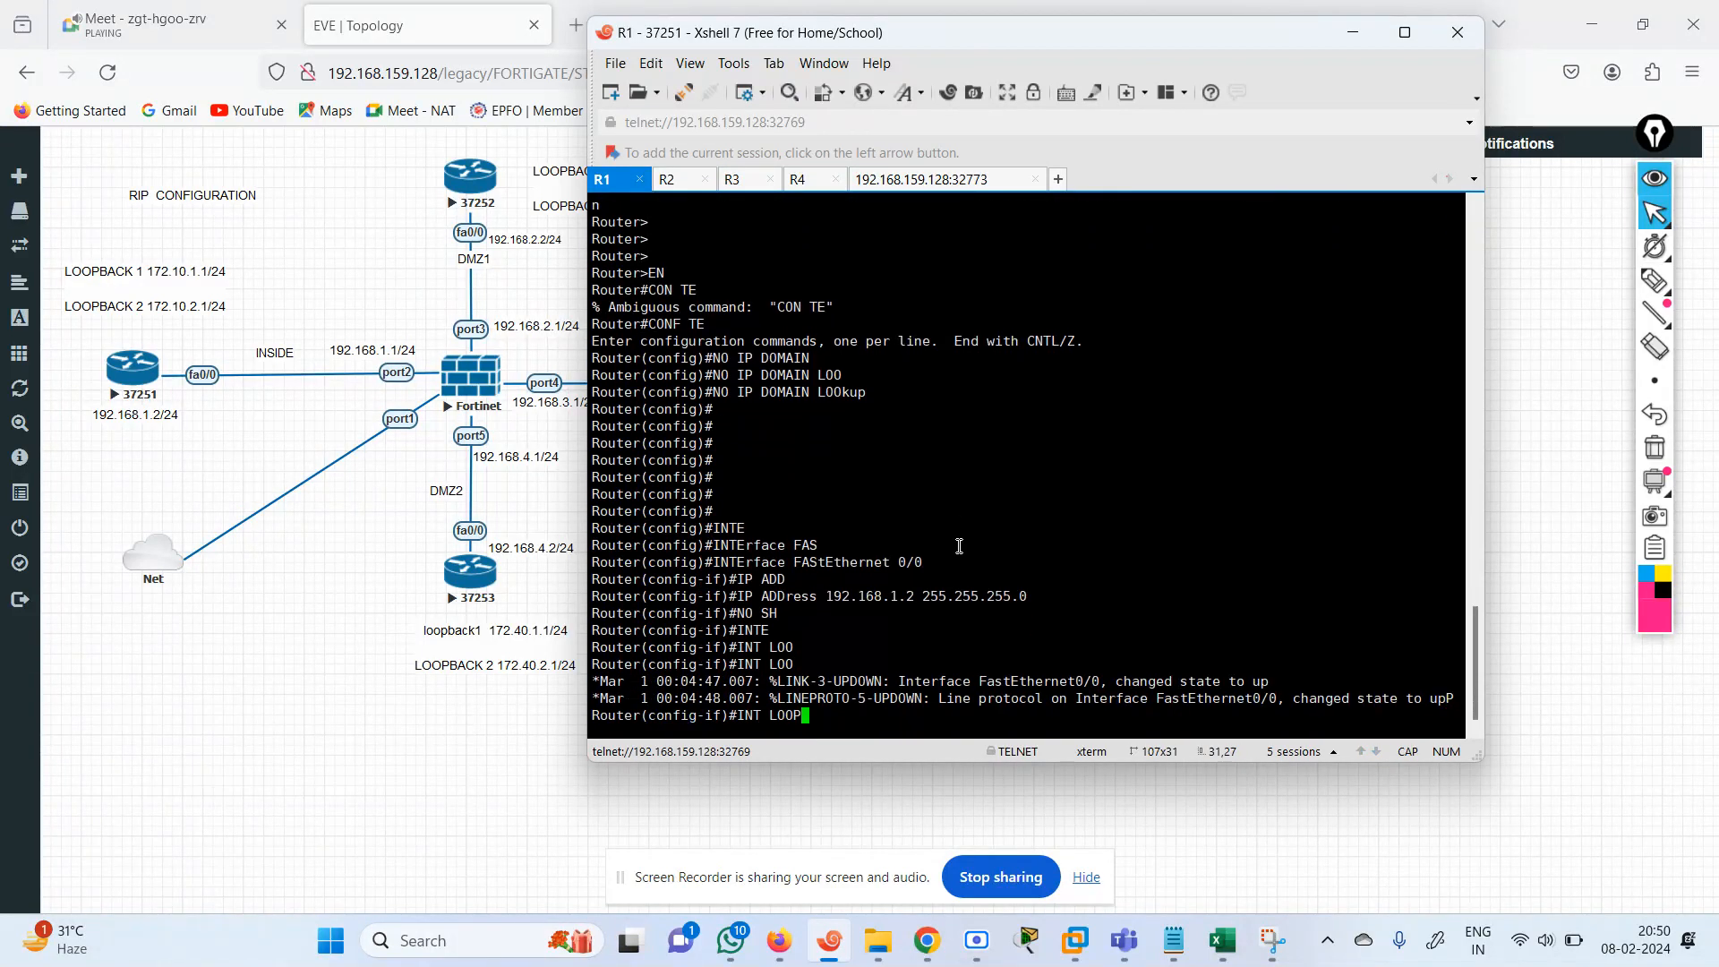
{"action": "type", "text": " 1"}
{"action": "key", "text": "Return"}
{"action": "type", "text": "IP"}
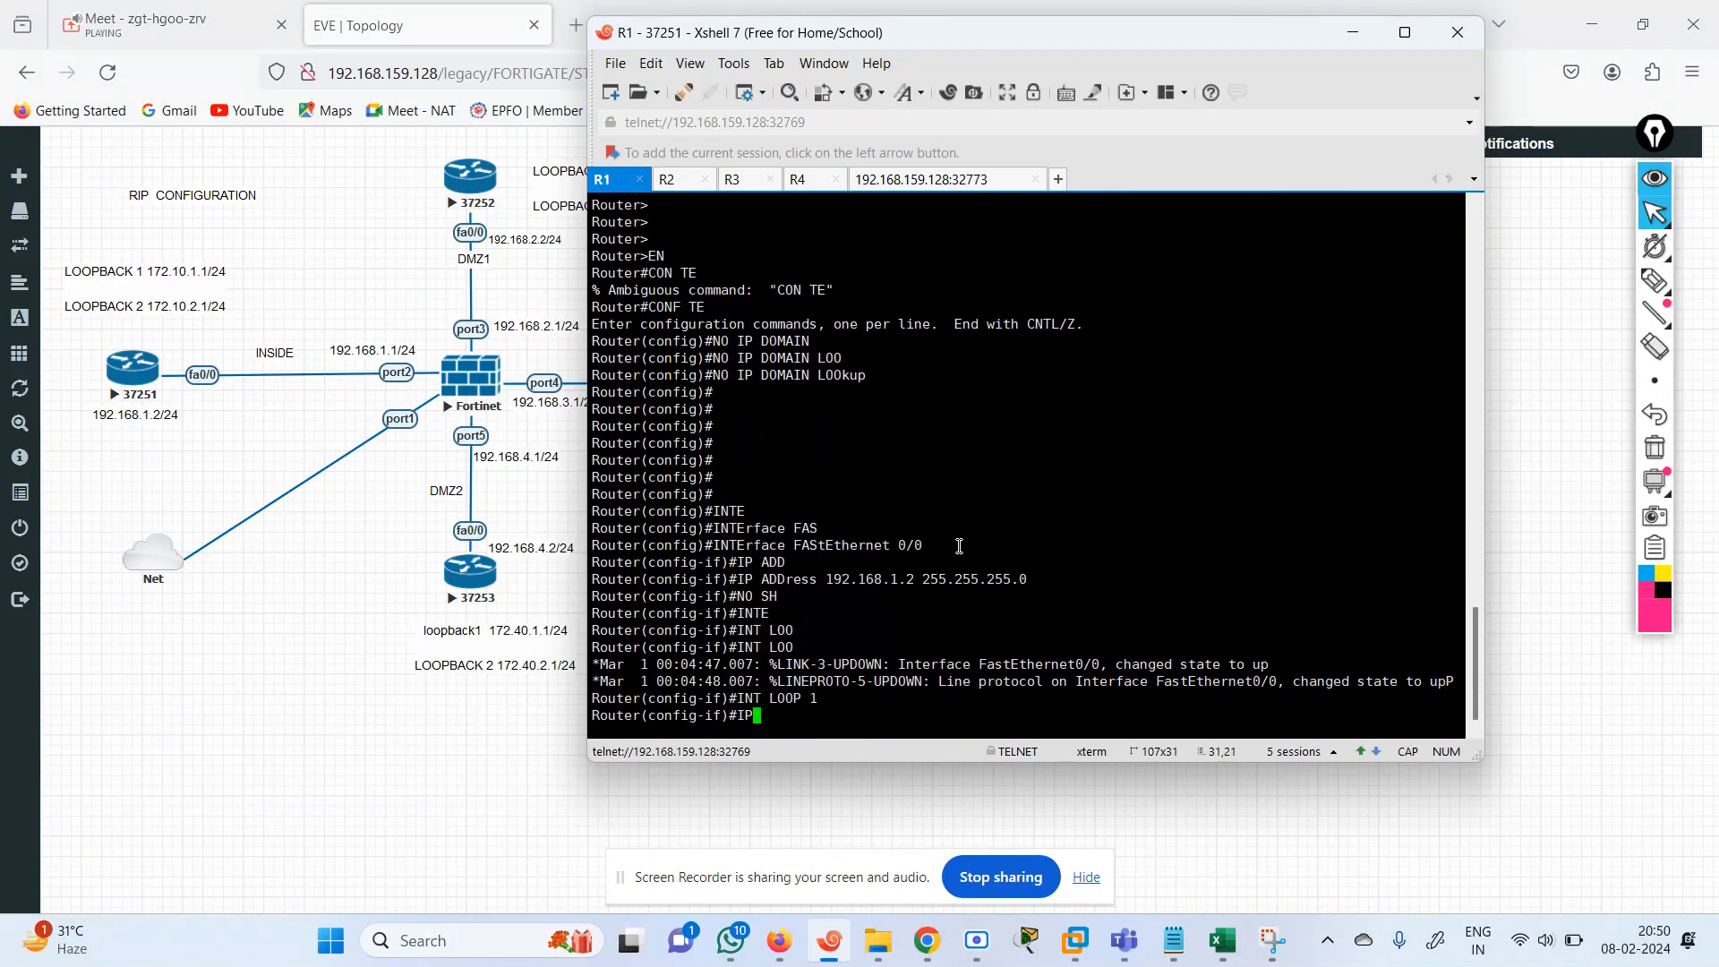
{"action": "type", "text": " ADD 17"}
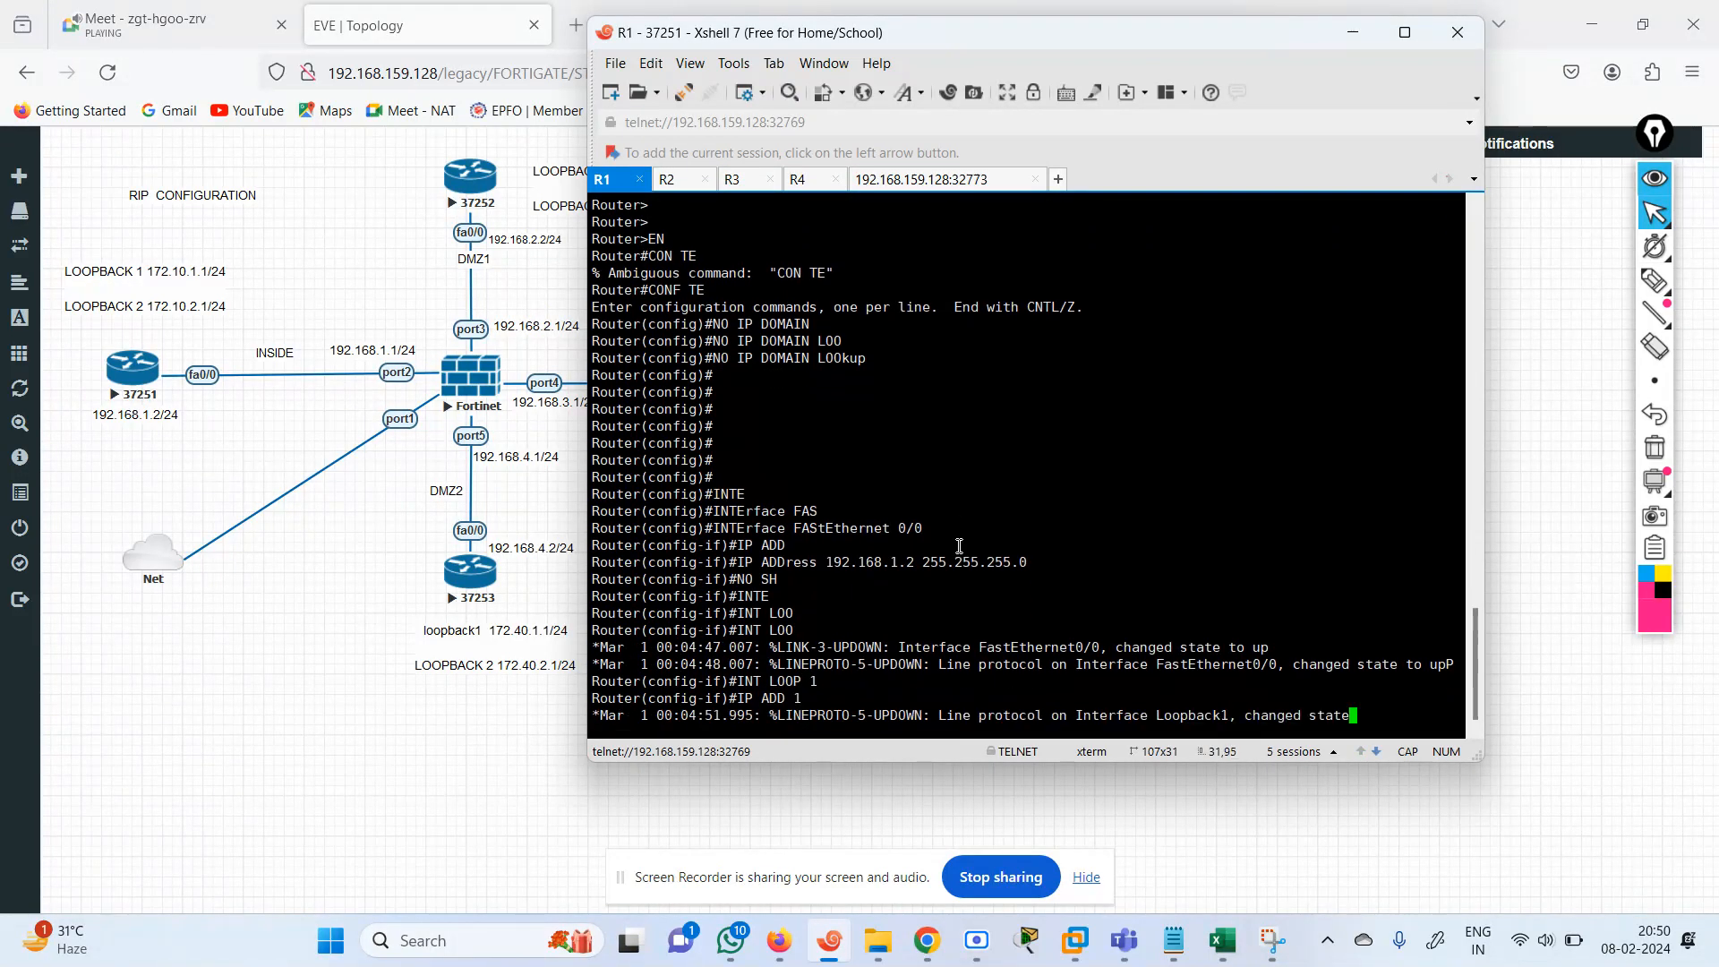
{"action": "key", "text": "BackSpace"}
{"action": "type", "text": "2."}
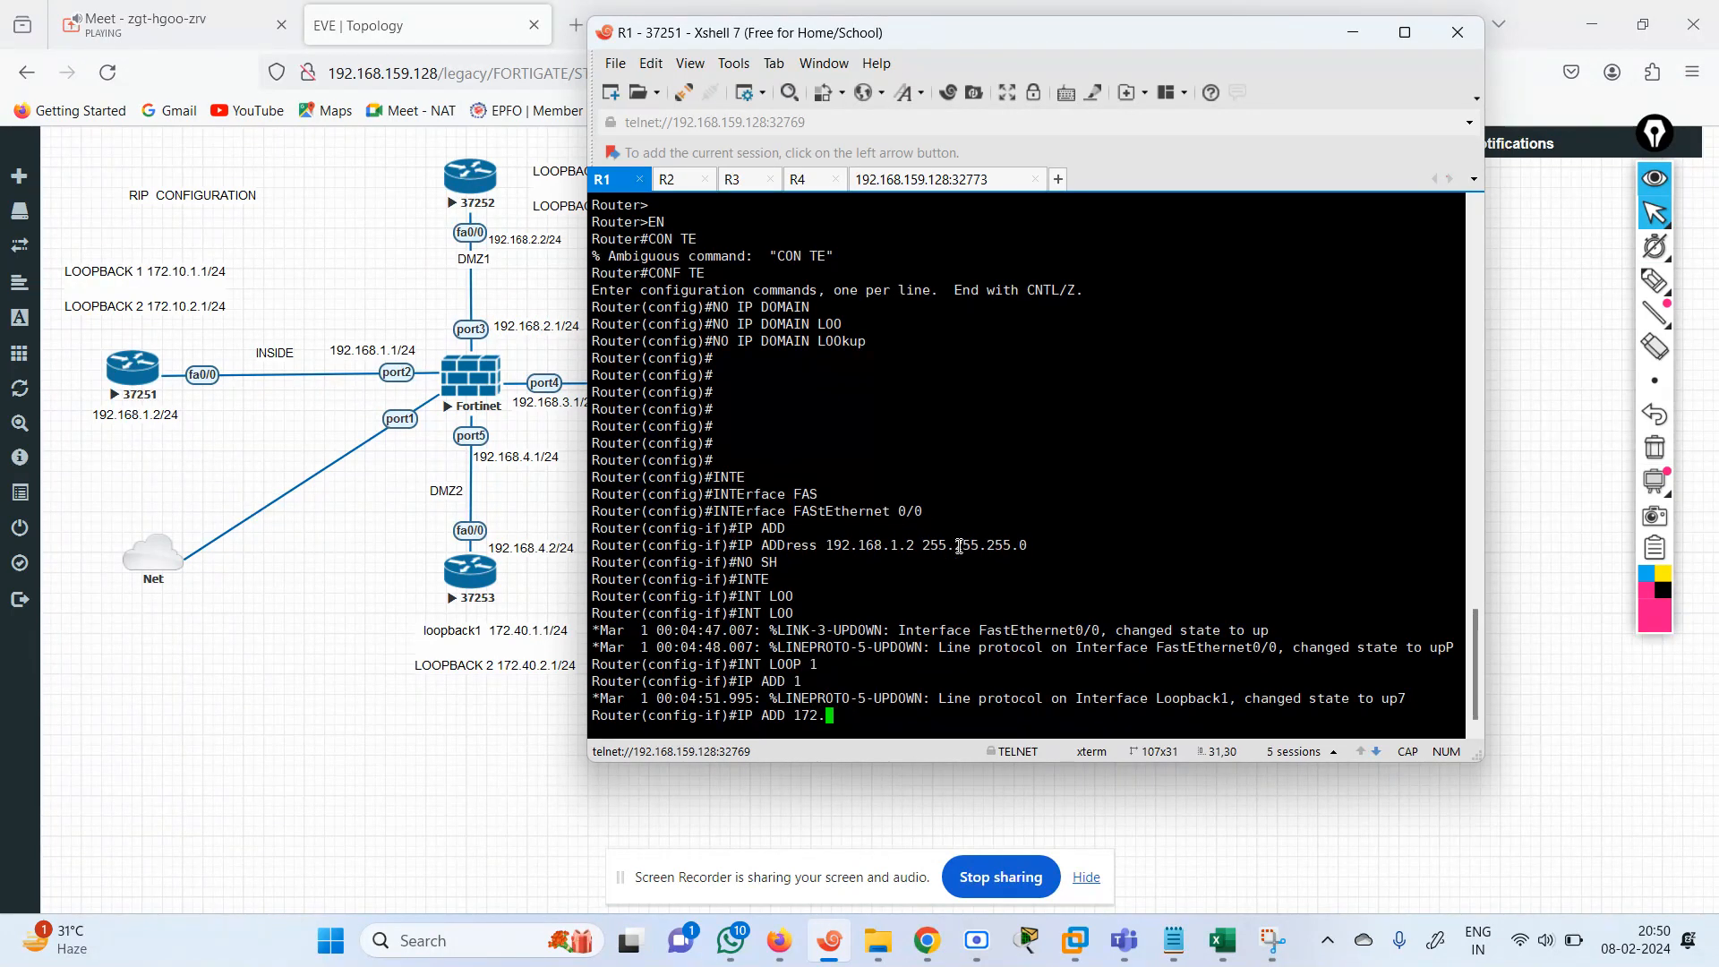
{"action": "type", "text": "10.1.1 255.255.255.0"}
{"action": "key", "text": "Return"}
Create loopback interface 2 on R1 with IP address 172.10.2.1 and mask 255.255.255.0.
{"action": "type", "text": "INT LOOP "}
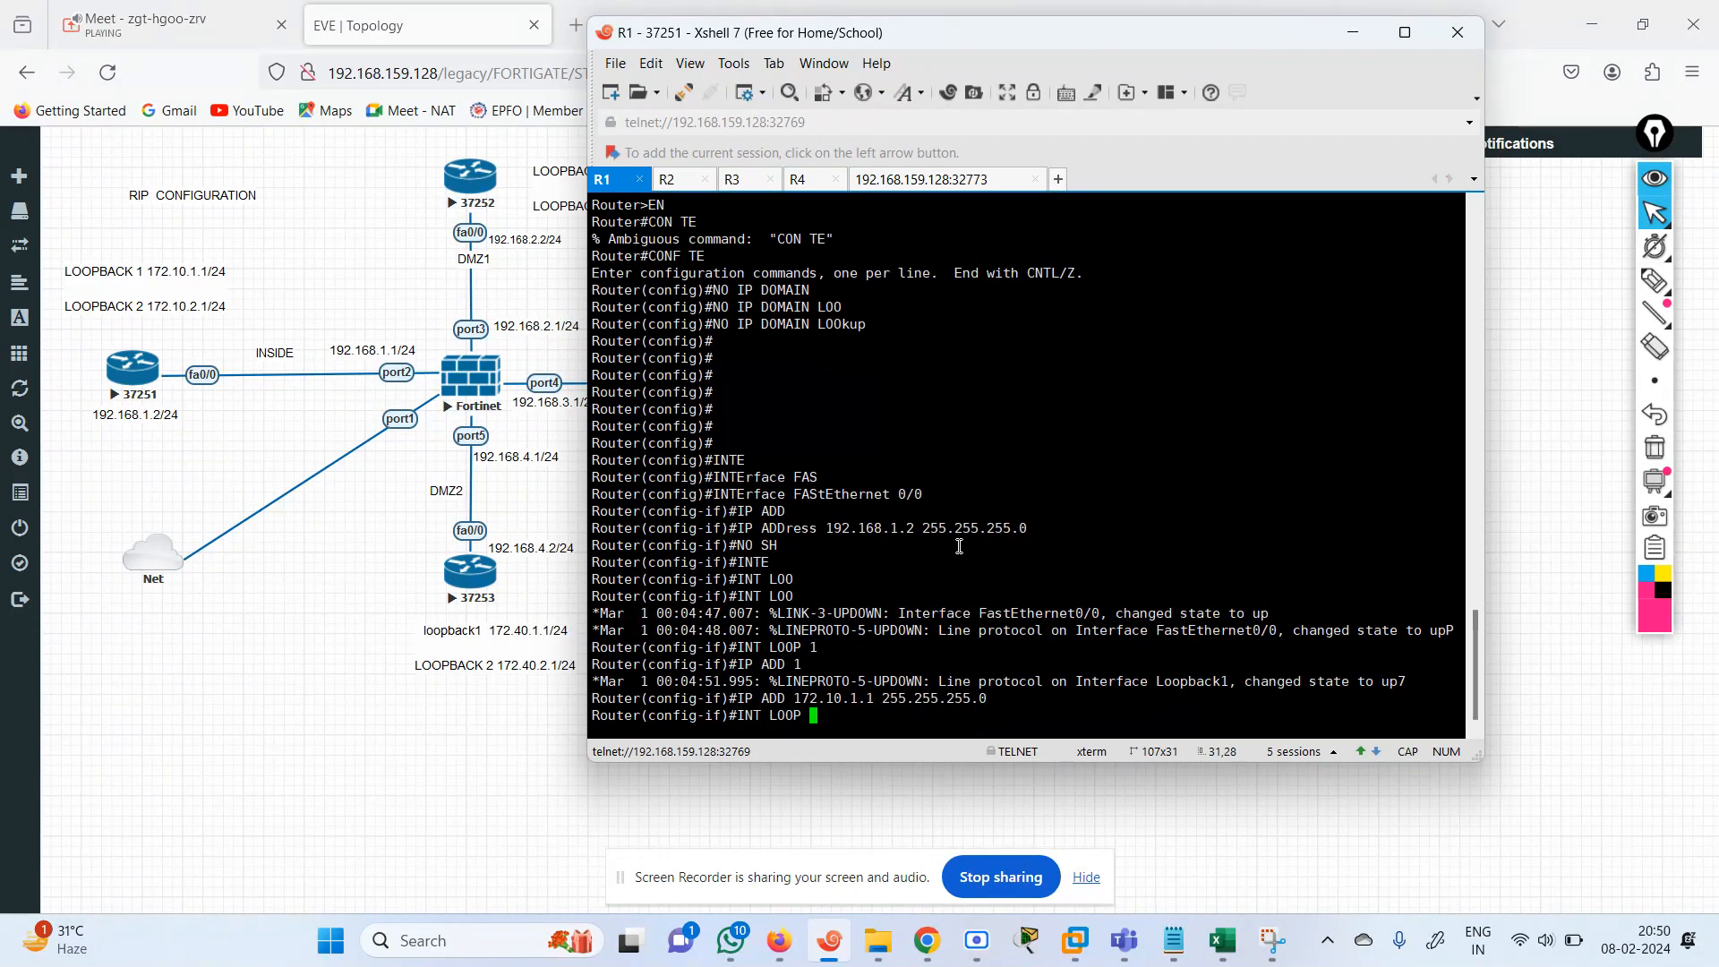
{"action": "type", "text": "2"}
{"action": "key", "text": "Return"}
{"action": "key", "text": "Up"}
{"action": "key", "text": "Up"}
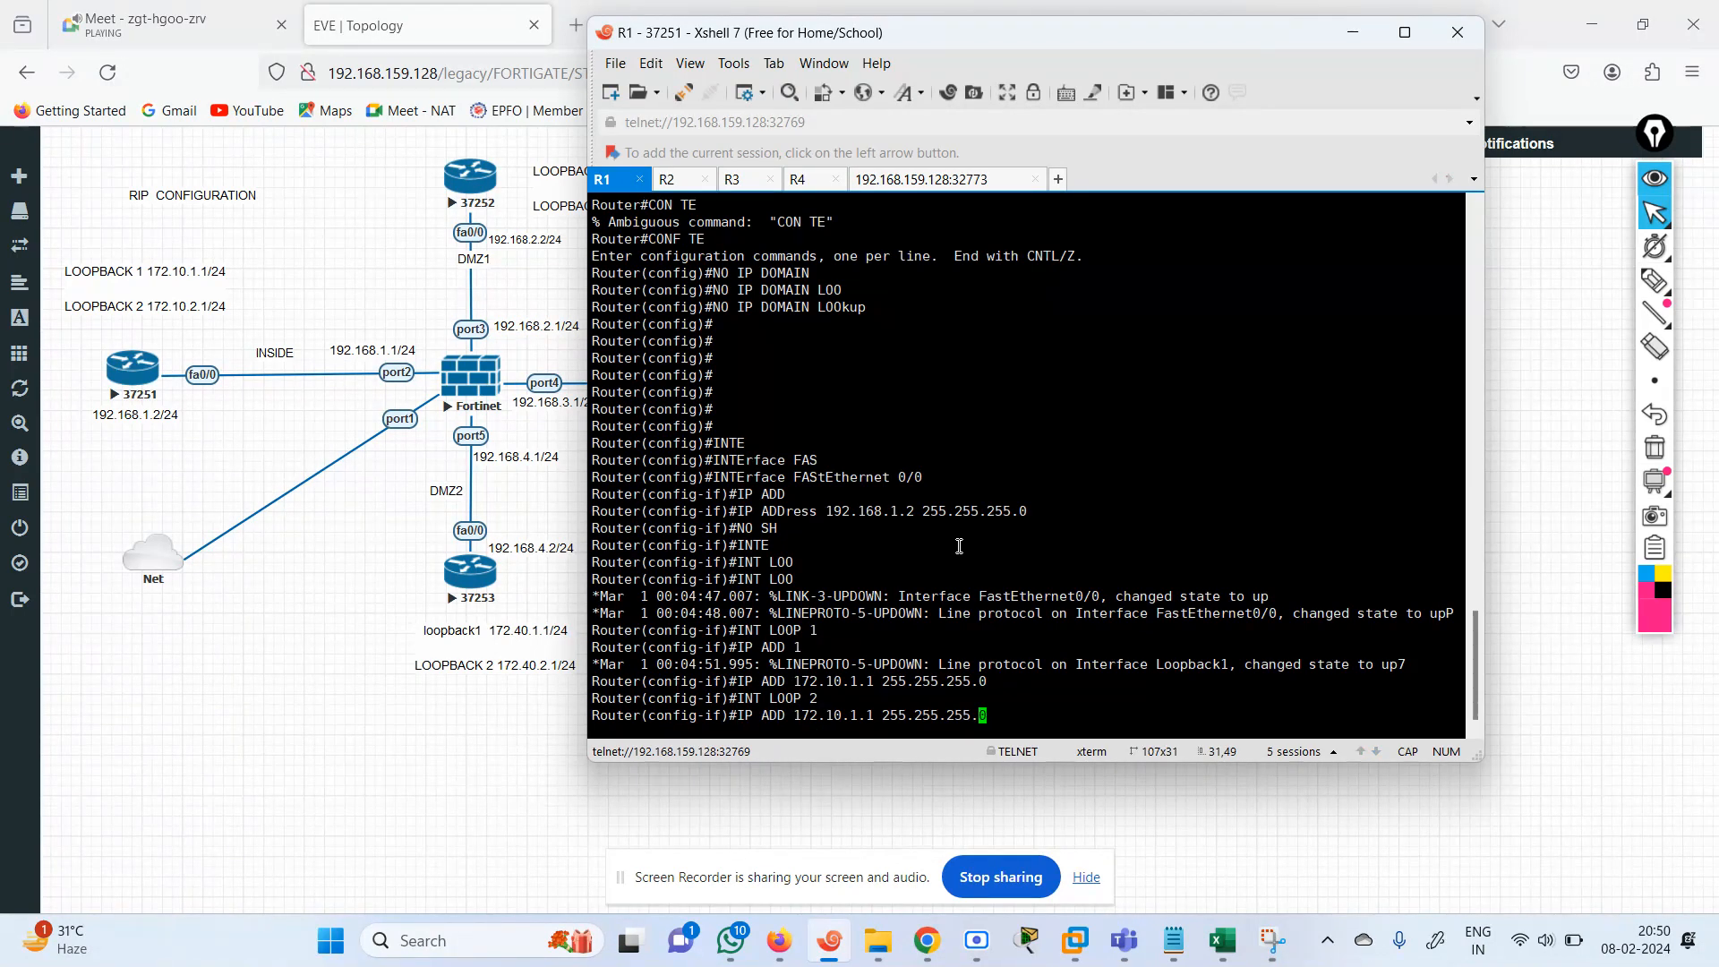
{"action": "key", "text": "Left"}
{"action": "key", "text": "Left"}
{"action": "key", "text": "Left"}
{"action": "key", "text": "Left"}
{"action": "key", "text": "Left"}
{"action": "key", "text": "Left"}
{"action": "key", "text": "Left"}
{"action": "key", "text": "Left"}
{"action": "key", "text": "Left"}
{"action": "key", "text": "Left"}
{"action": "key", "text": "Left"}
{"action": "key", "text": "Left"}
{"action": "key", "text": "Left"}
{"action": "key", "text": "Left"}
{"action": "key", "text": "Left"}
{"action": "key", "text": "Left"}
{"action": "key", "text": "Left"}
{"action": "key", "text": "Left"}
{"action": "key", "text": "Left"}
{"action": "key", "text": "Left"}
{"action": "key", "text": "Left"}
{"action": "key", "text": "Left"}
{"action": "key", "text": "Left"}
{"action": "key", "text": "Left"}
{"action": "key", "text": "Left"}
{"action": "key", "text": "Left"}
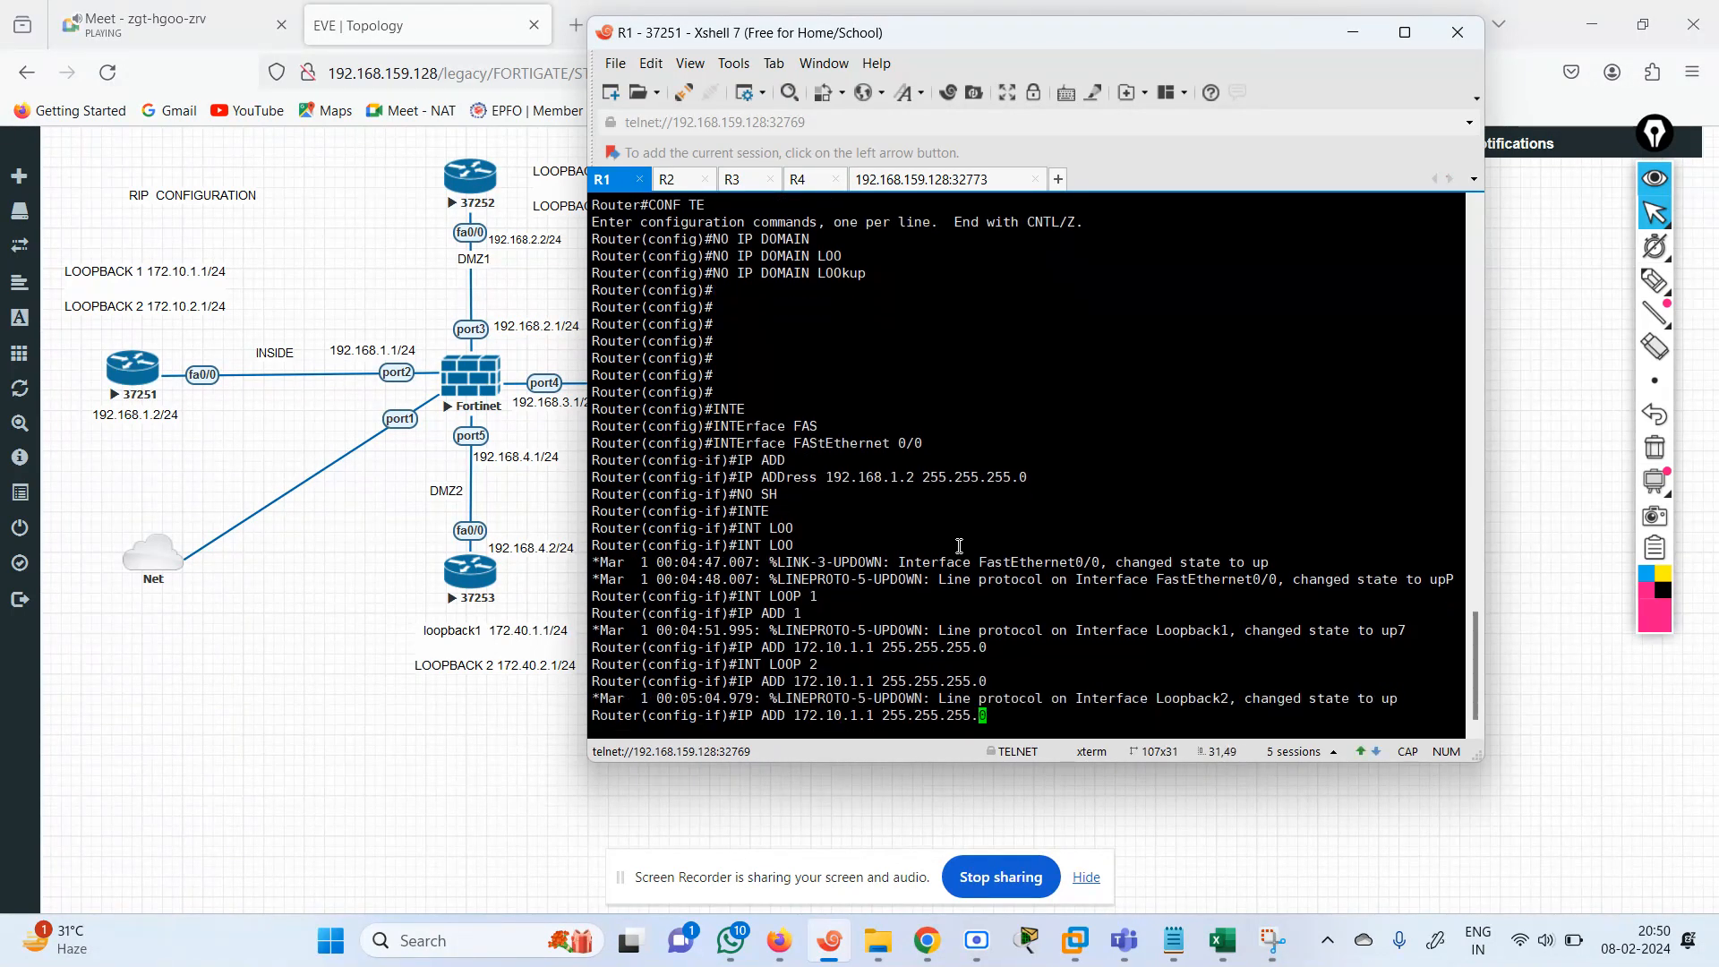
{"action": "key", "text": "Left"}
{"action": "key", "text": "Left"}
{"action": "key", "text": "BackSpace"}
{"action": "type", "text": "2"}
{"action": "key", "text": "Return"}
{"action": "key", "text": "Return"}
{"action": "key", "text": "Return"}
{"action": "key", "text": "Return"}
End the interface configuration and return R1 to privileged EXEC mode.
{"action": "type", "text": "END"}
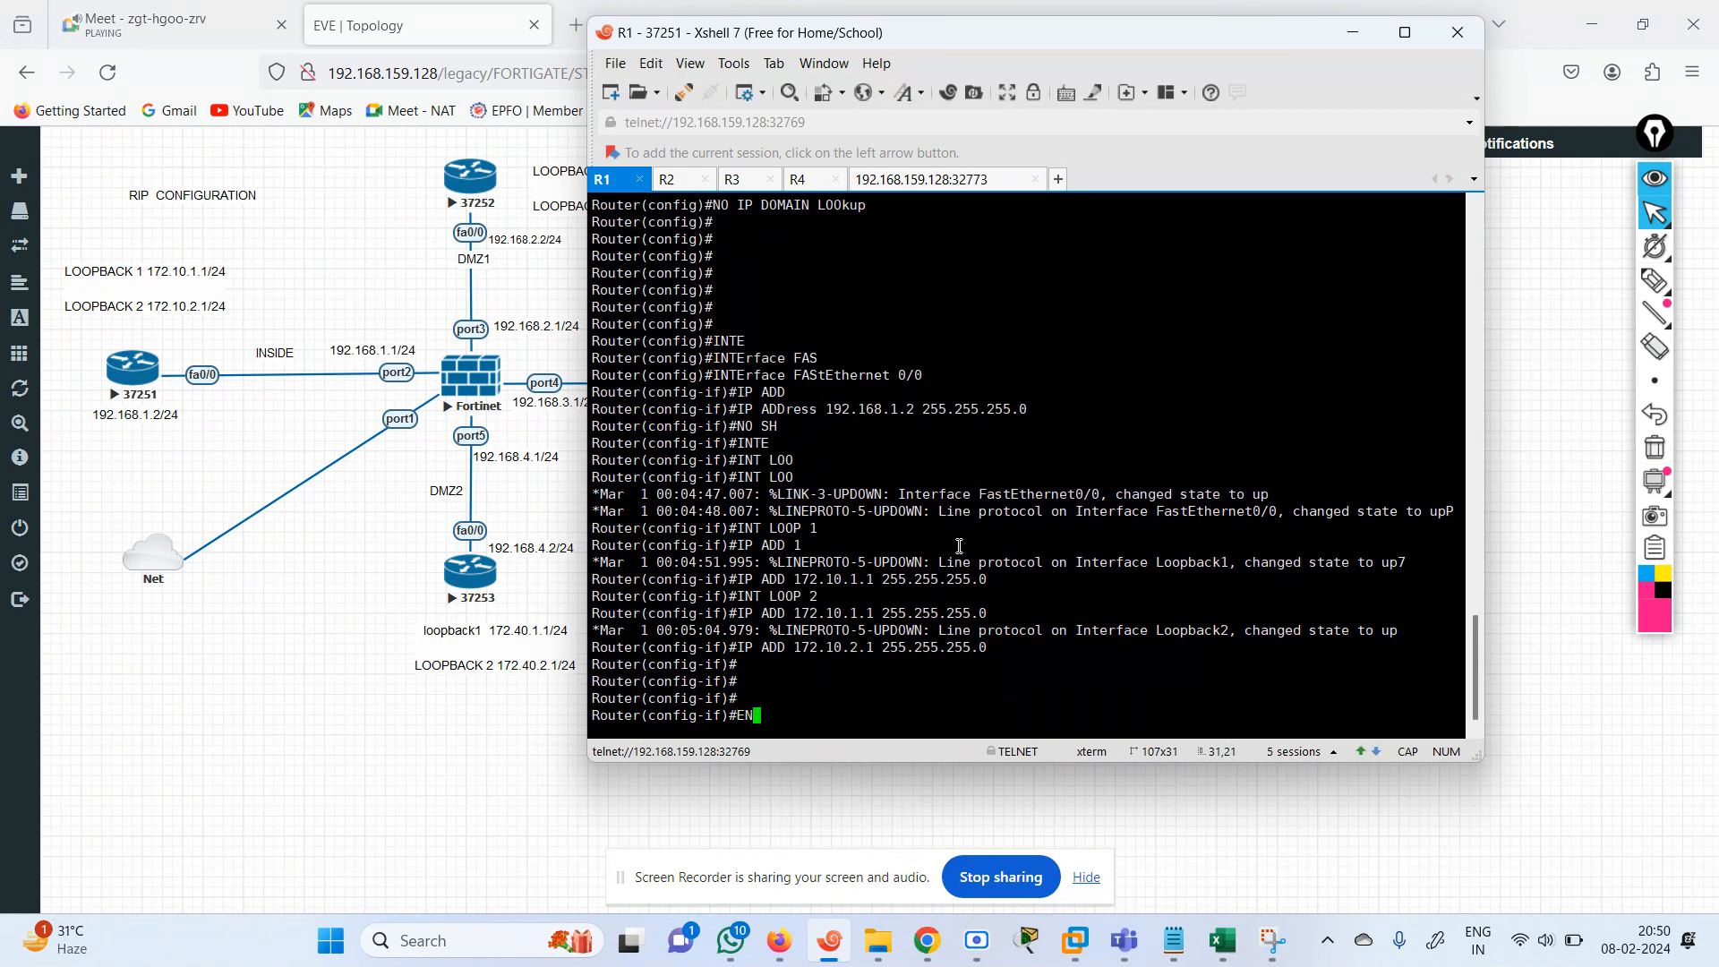
{"action": "key", "text": "Return"}
{"action": "key", "text": "Return"}
{"action": "key", "text": "Return"}
{"action": "key", "text": "Return"}
{"action": "key", "text": "Return"}
{"action": "key", "text": "Return"}
{"action": "key", "text": "Return"}
{"action": "key", "text": "Return"}
{"action": "key", "text": "Return"}
{"action": "key", "text": "Return"}
{"action": "key", "text": "Return"}
{"action": "key", "text": "Return"}
{"action": "key", "text": "Return"}
{"action": "key", "text": "Return"}
{"action": "key", "text": "Return"}
{"action": "key", "text": "Return"}
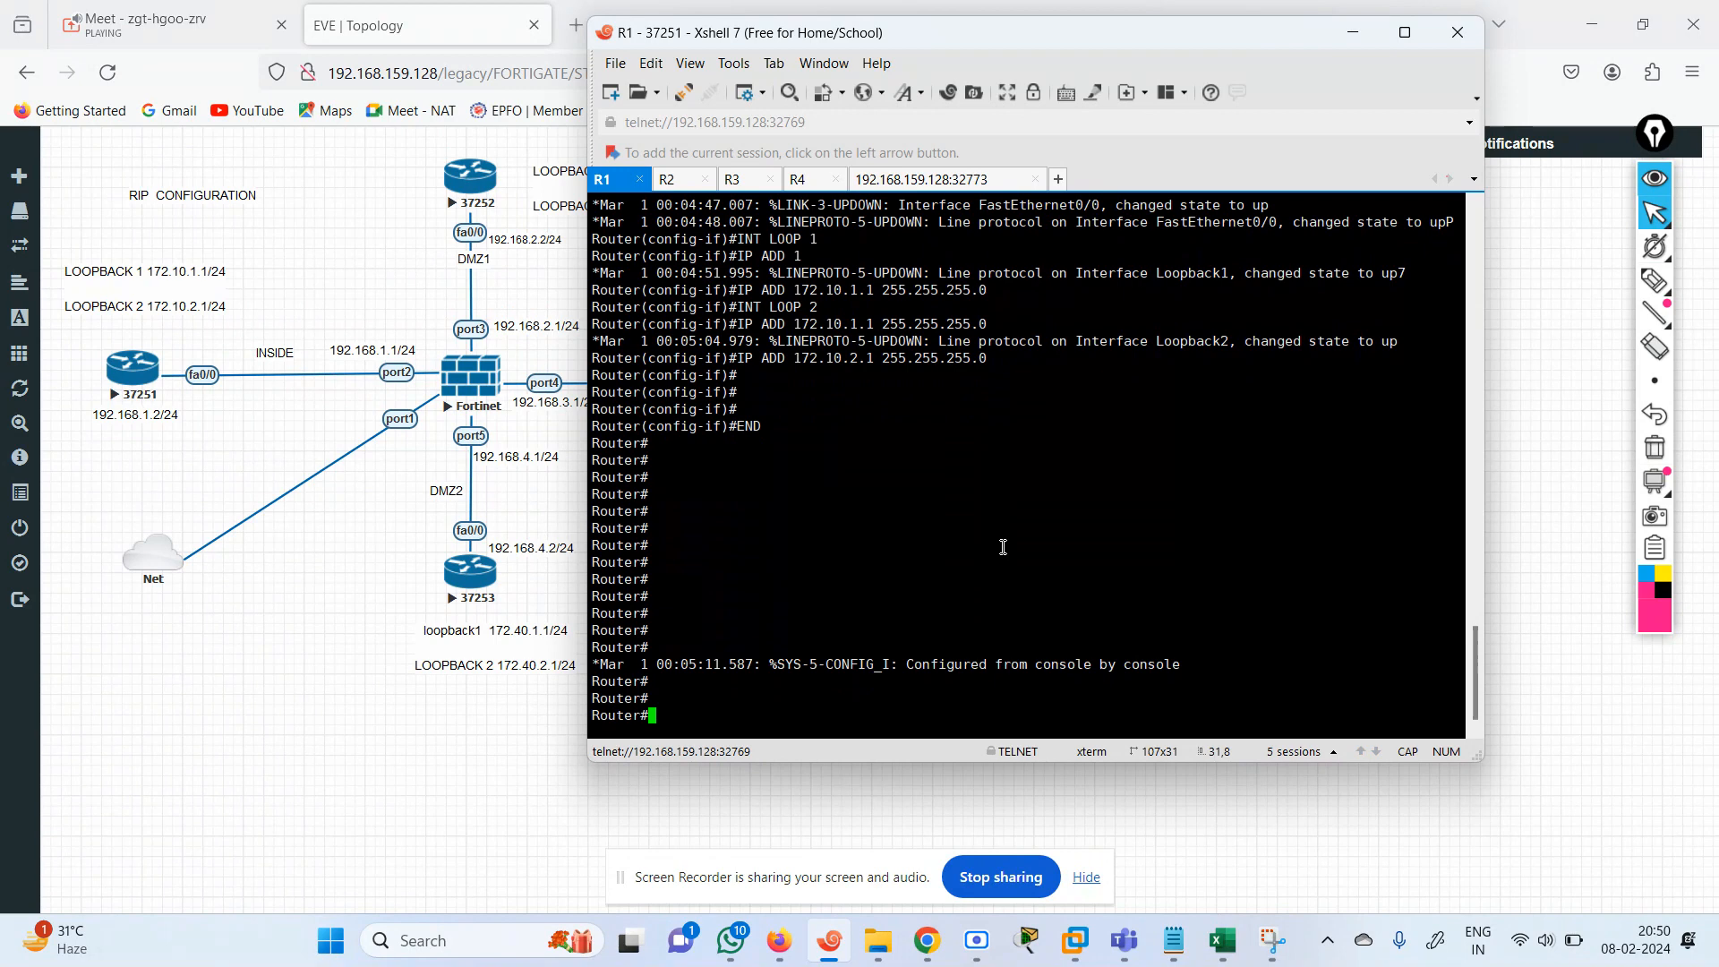
Re-enter global configuration mode on R1 with CONF TER.
{"action": "type", "text": "CONF TER"}
{"action": "key", "text": "Return"}
{"action": "key", "text": "Return"}
{"action": "key", "text": "Return"}
{"action": "key", "text": "Return"}
{"action": "key", "text": "Return"}
{"action": "key", "text": "Return"}
{"action": "key", "text": "Return"}
{"action": "key", "text": "Return"}
{"action": "key", "text": "Return"}
{"action": "key", "text": "Return"}
{"action": "key", "text": "Return"}
{"action": "key", "text": "Return"}
{"action": "key", "text": "Return"}
{"action": "key", "text": "Return"}
{"action": "key", "text": "Return"}
{"action": "key", "text": "Return"}
{"action": "key", "text": "Return"}
{"action": "key", "text": "Return"}
{"action": "key", "text": "Return"}
{"action": "key", "text": "Return"}
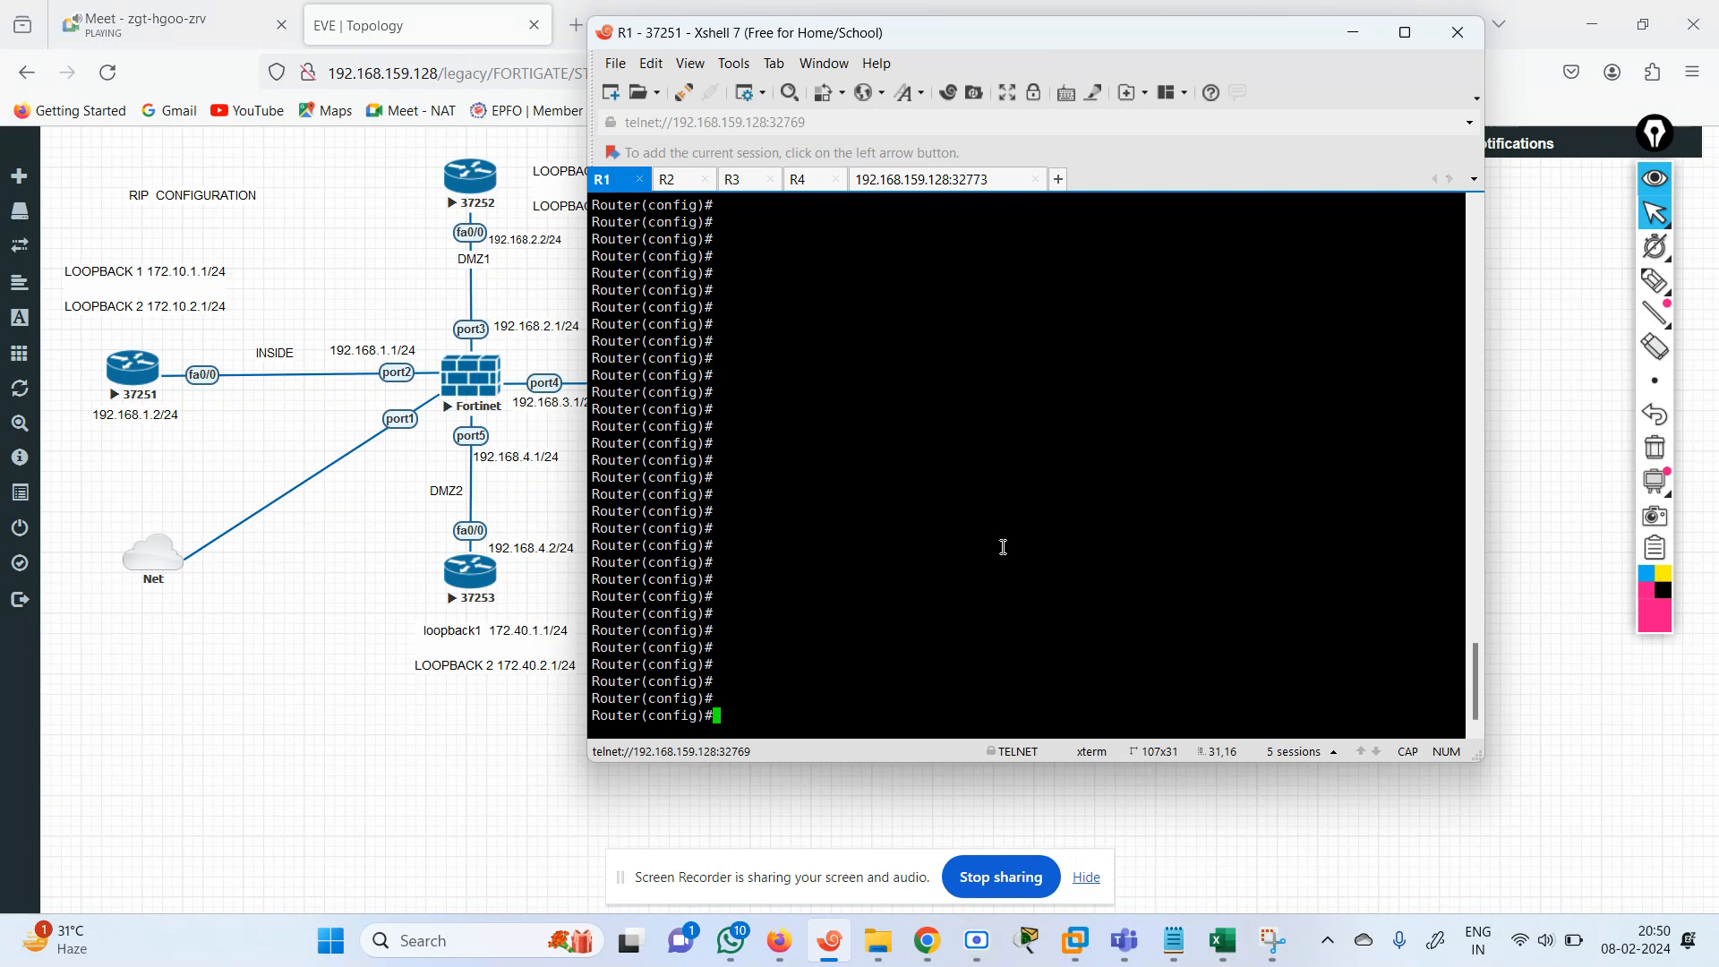
{"action": "type", "text": "IP ROUTIN"}
{"action": "key", "text": "Tab"}
{"action": "key", "text": "BackSpace"}
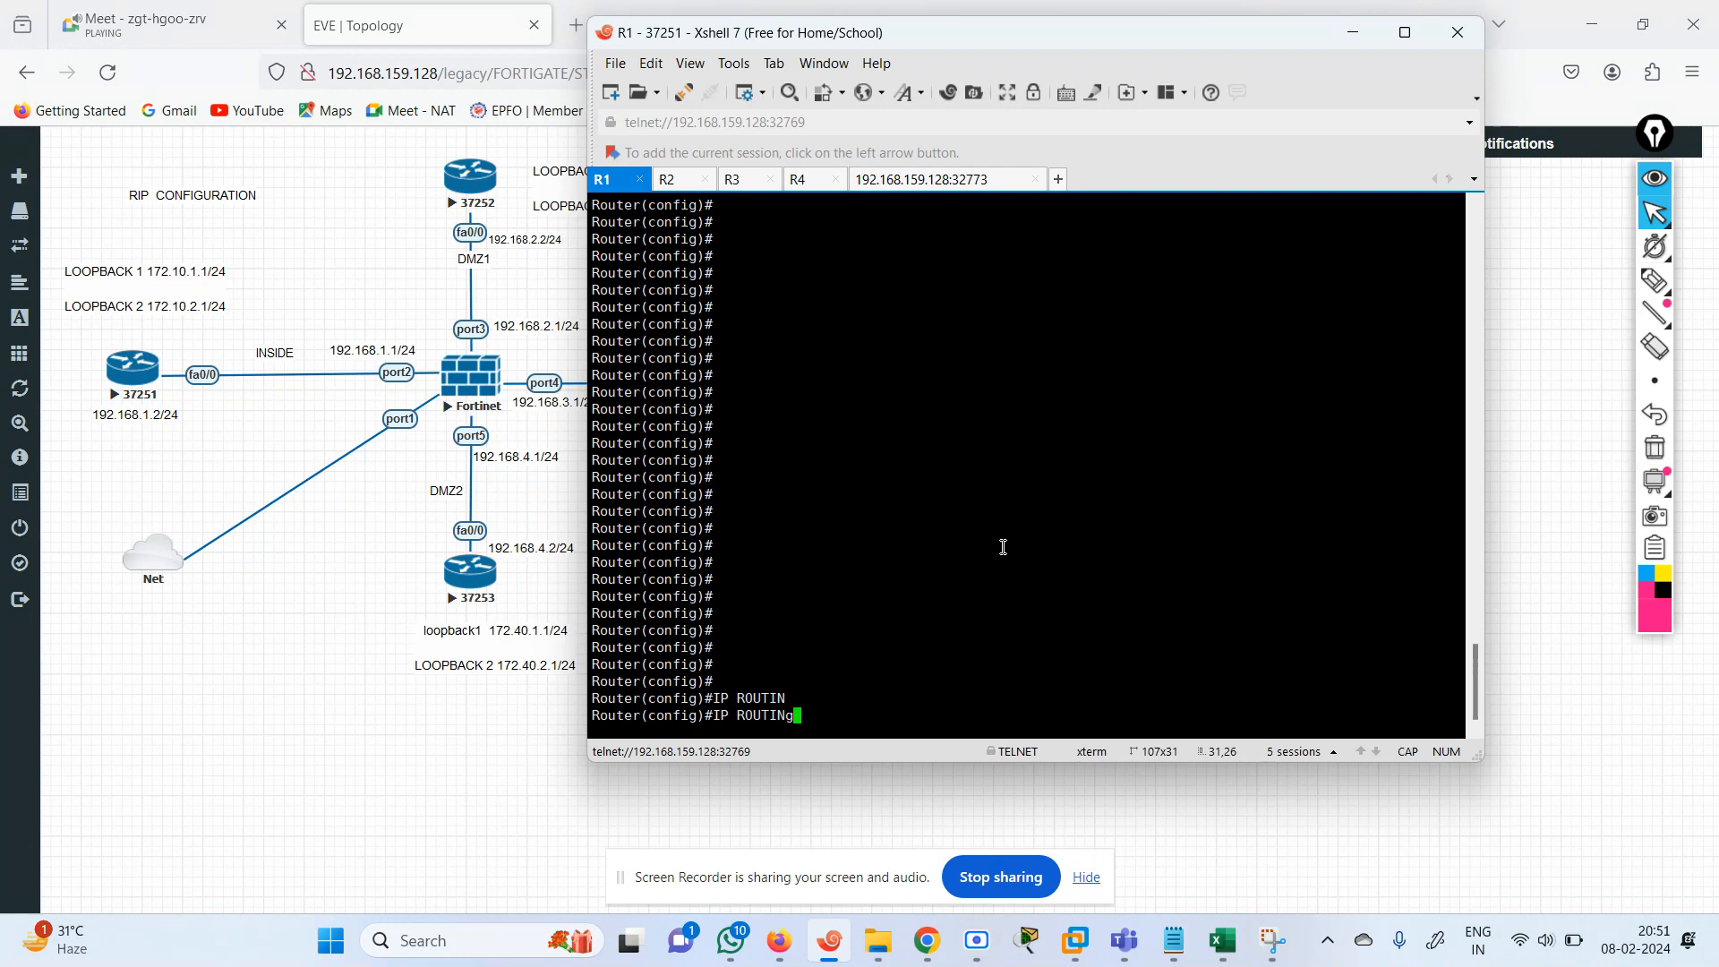
{"action": "key", "text": "BackSpace"}
{"action": "key", "text": "BackSpace"}
{"action": "key", "text": "BackSpace"}
{"action": "key", "text": "BackSpace"}
{"action": "key", "text": "BackSpace"}
{"action": "key", "text": "BackSpace"}
{"action": "key", "text": "BackSpace"}
{"action": "key", "text": "BackSpace"}
{"action": "key", "text": "BackSpace"}
{"action": "key", "text": "BackSpace"}
Start the RIP routing process on R1 with the command router rip.
{"action": "type", "text": "ROUTE"}
{"action": "key", "text": "Tab"}
{"action": "type", "text": "R"}
{"action": "key", "text": "Tab"}
{"action": "type", "text": "RI"}
{"action": "key", "text": "Tab"}
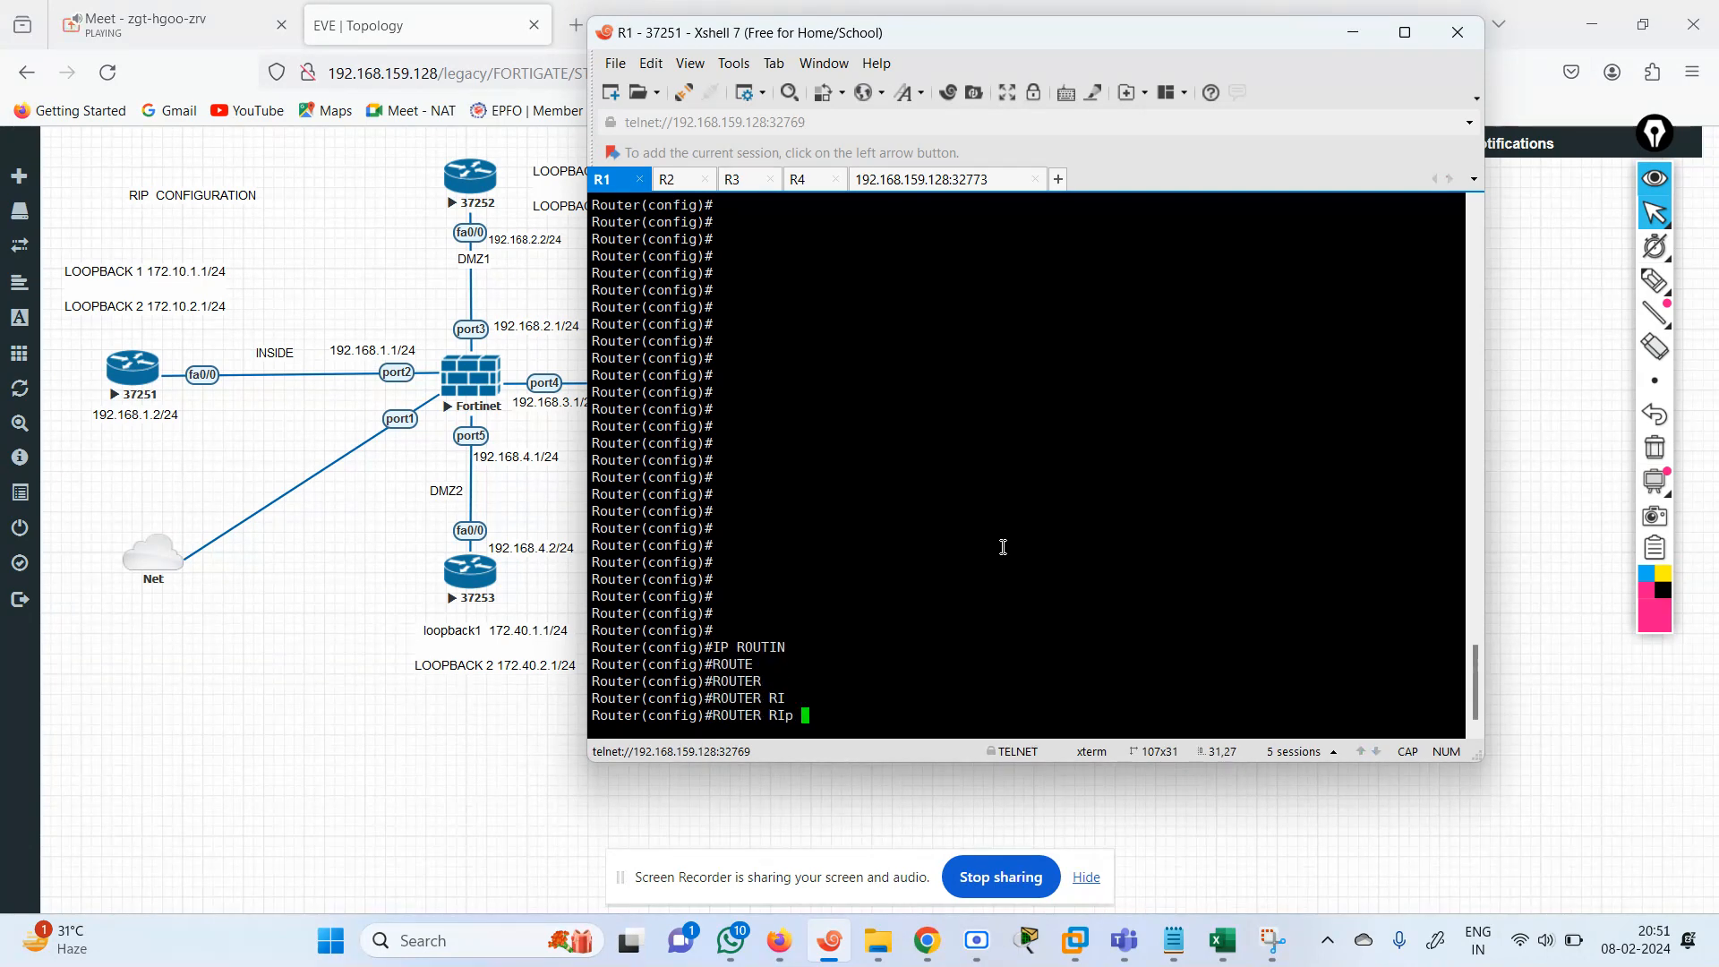
{"action": "key", "text": "Return"}
{"action": "key", "text": "Return"}
Set the RIP process on R1 to version 2.
{"action": "type", "text": "VER"}
{"action": "key", "text": "Tab"}
{"action": "type", "text": "2"}
{"action": "key", "text": "Return"}
{"action": "key", "text": "Return"}
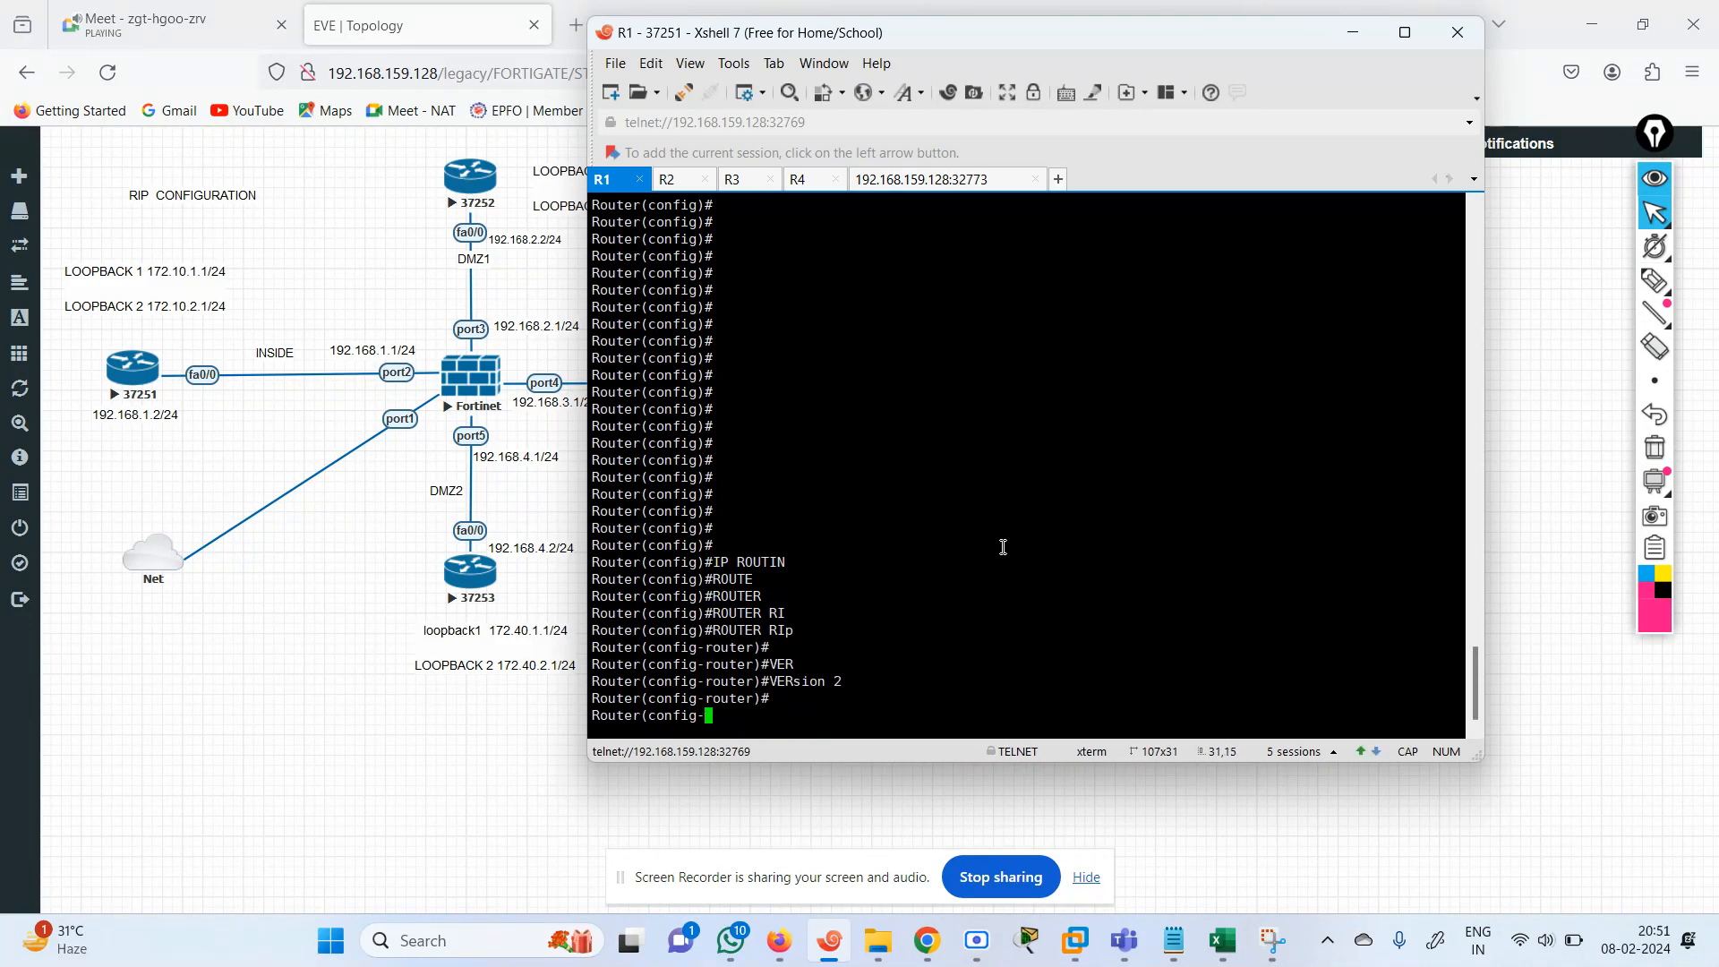
{"action": "key", "text": "Return"}
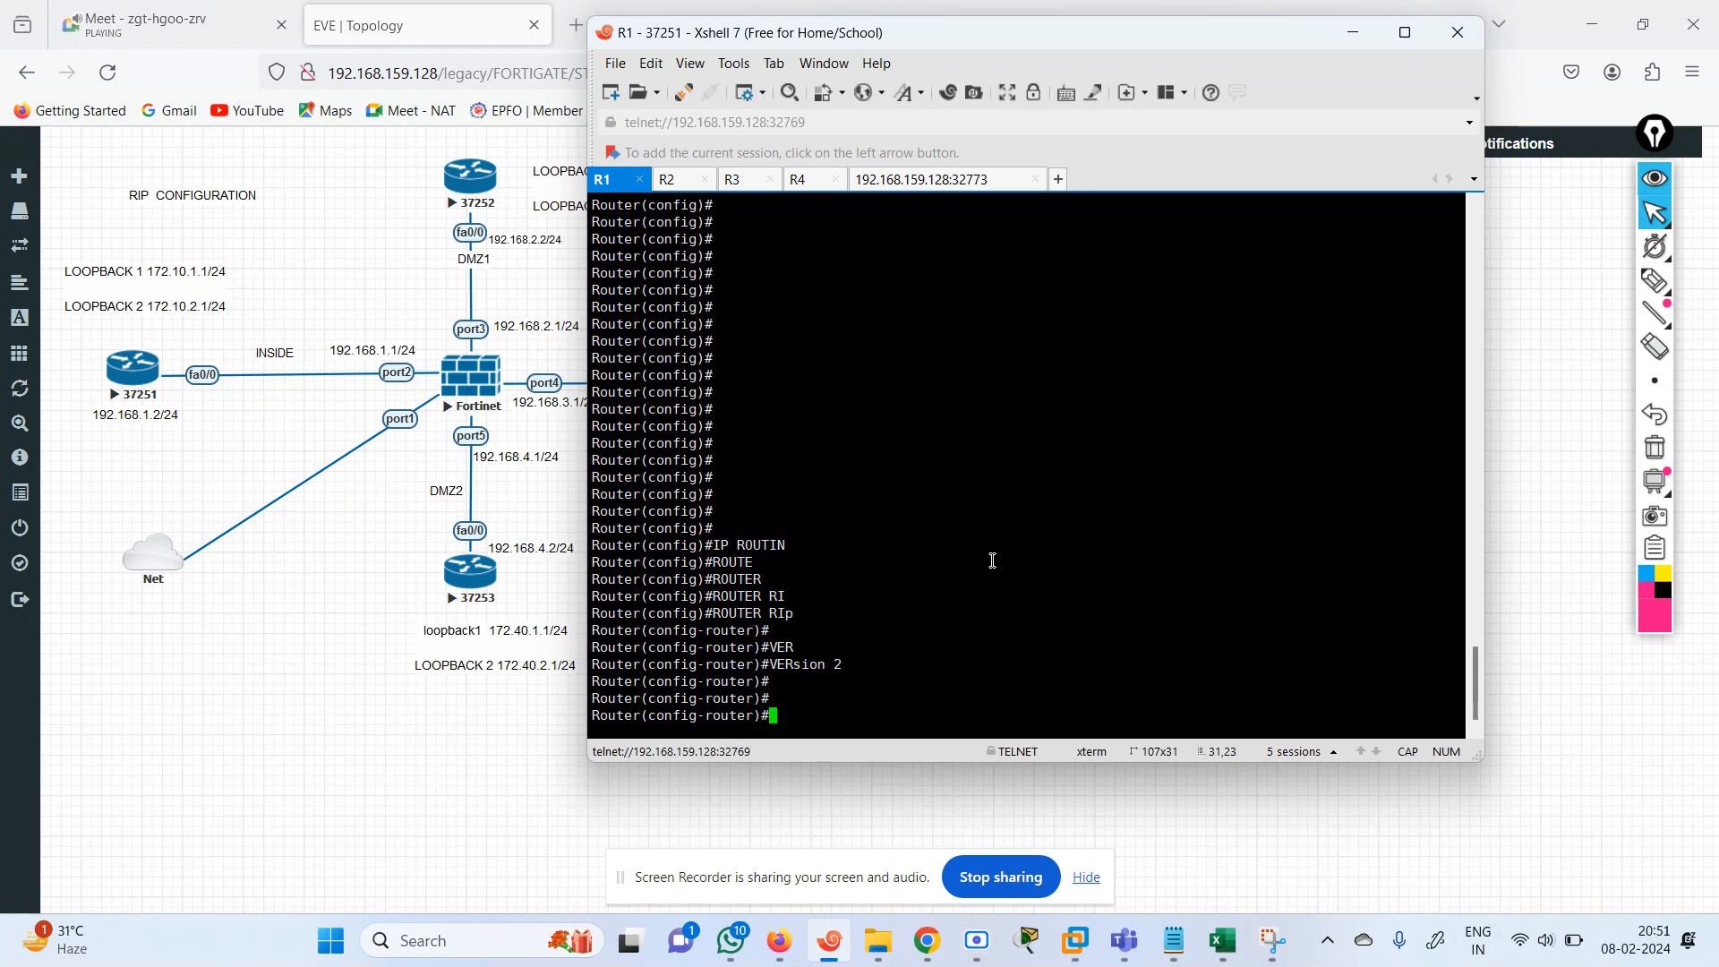
{"action": "type", "text": "NET"}
{"action": "key", "text": "Tab"}
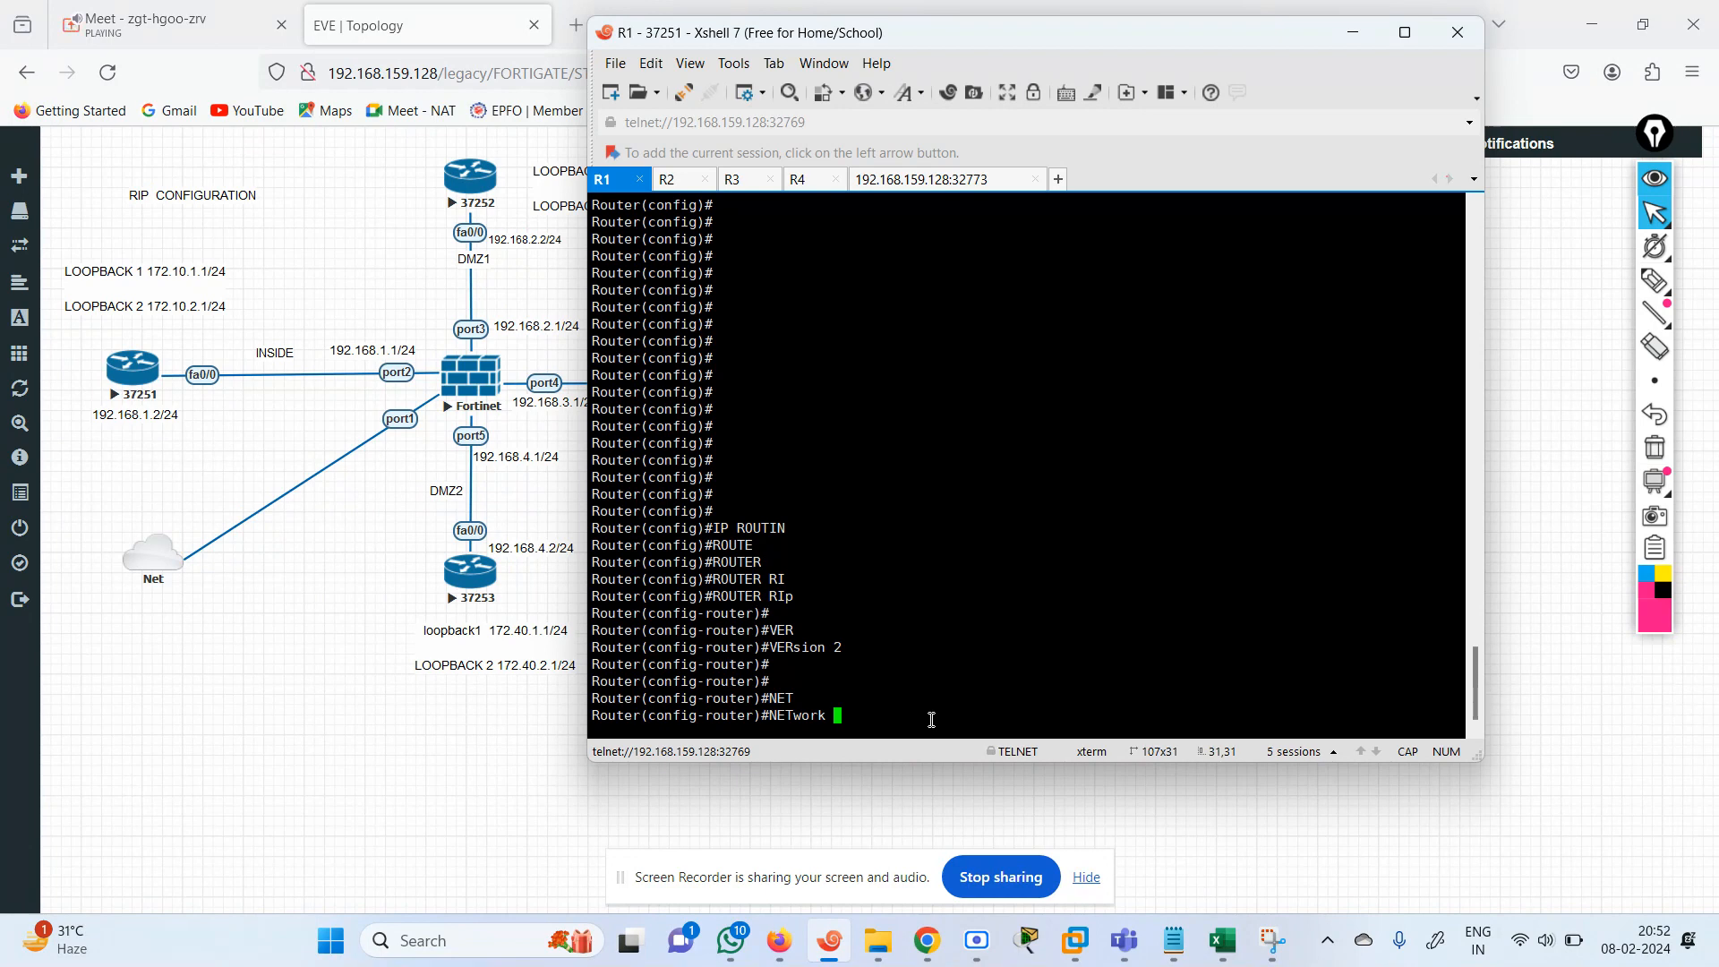
{"action": "type", "text": "192.168.1.0"}
{"action": "key", "text": "BackSpace"}
{"action": "key", "text": "BackSpace"}
{"action": "key", "text": "BackSpace"}
{"action": "key", "text": "BackSpace"}
{"action": "key", "text": "BackSpace"}
{"action": "key", "text": "BackSpace"}
{"action": "key", "text": "BackSpace"}
{"action": "key", "text": "BackSpace"}
{"action": "key", "text": "BackSpace"}
{"action": "key", "text": "BackSpace"}
{"action": "type", "text": "72.10.0.0"}
{"action": "key", "text": "BackSpace"}
{"action": "key", "text": "BackSpace"}
{"action": "key", "text": "BackSpace"}
{"action": "key", "text": "BackSpace"}
{"action": "key", "text": "BackSpace"}
{"action": "key", "text": "BackSpace"}
{"action": "key", "text": "BackSpace"}
{"action": "key", "text": "BackSpace"}
{"action": "key", "text": "BackSpace"}
{"action": "key", "text": "BackSpace"}
{"action": "key", "text": "BackSpace"}
{"action": "key", "text": "BackSpace"}
{"action": "key", "text": "BackSpace"}
{"action": "key", "text": "BackSpace"}
{"action": "key", "text": "BackSpace"}
{"action": "key", "text": "BackSpace"}
{"action": "key", "text": "BackSpace"}
{"action": "type", "text": "NET"}
{"action": "key", "text": "Tab"}
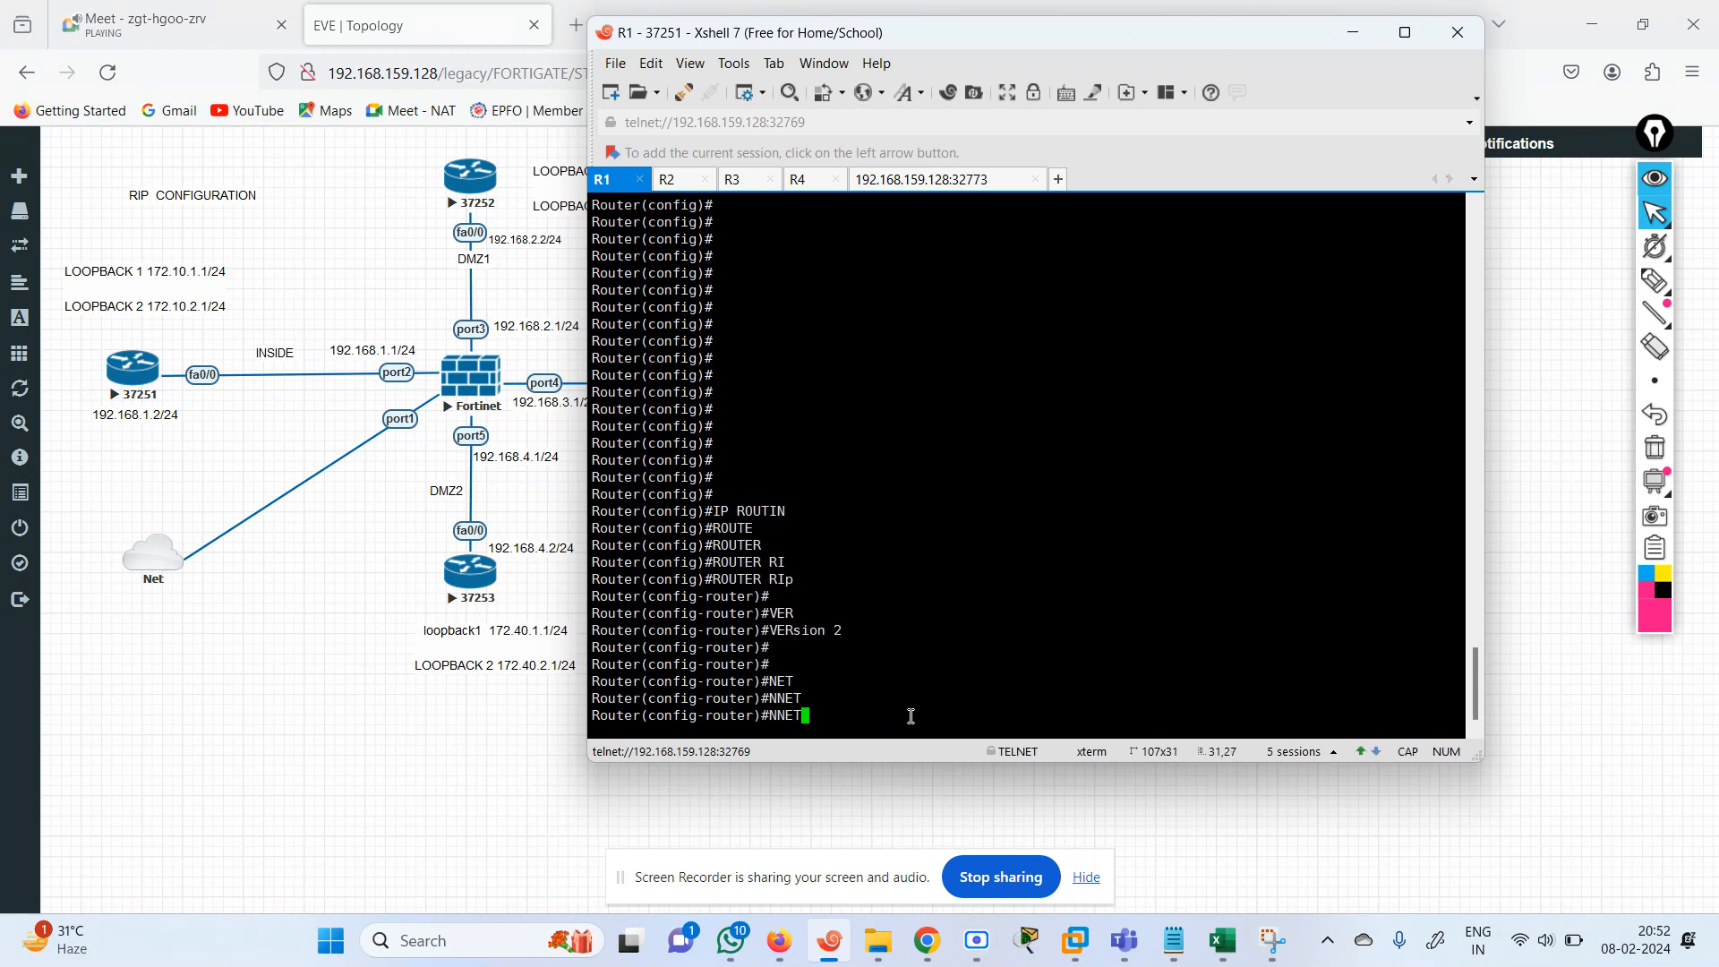
{"action": "key", "text": "BackSpace"}
{"action": "key", "text": "BackSpace"}
{"action": "key", "text": "BackSpace"}
Advertise all of R1's networks in RIP with the command network 0.0.0.0.
{"action": "type", "text": "ET"}
{"action": "key", "text": "Tab"}
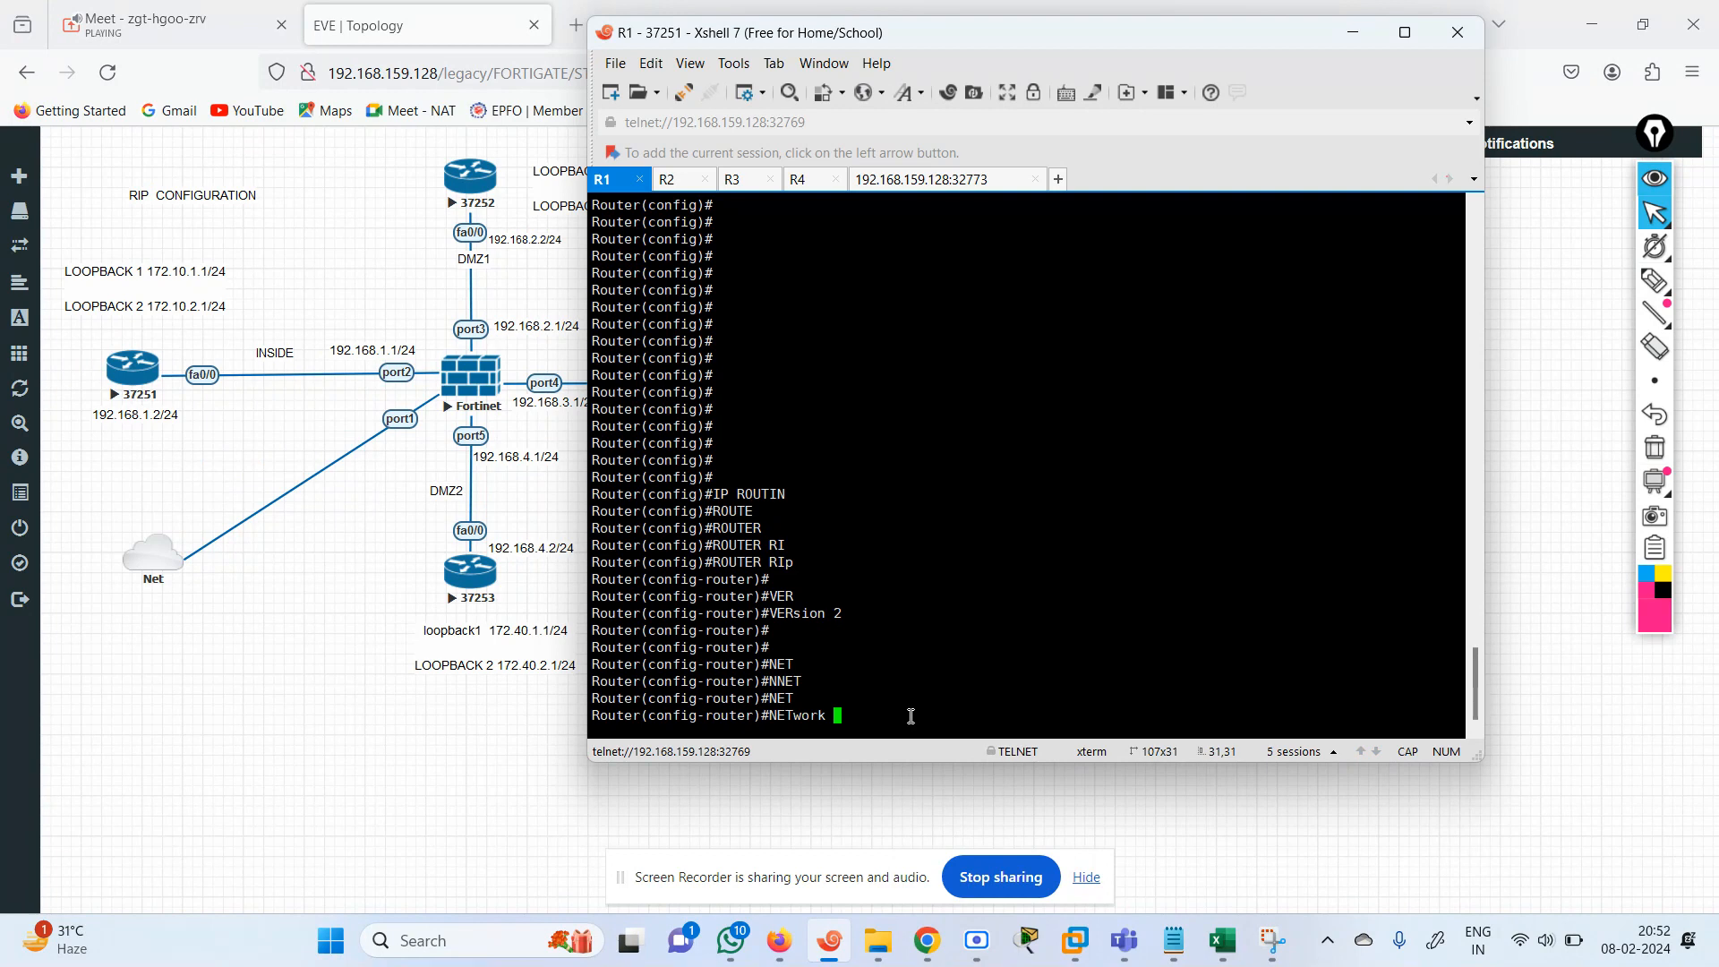
{"action": "type", "text": "0.0.0.0"}
{"action": "key", "text": "Return"}
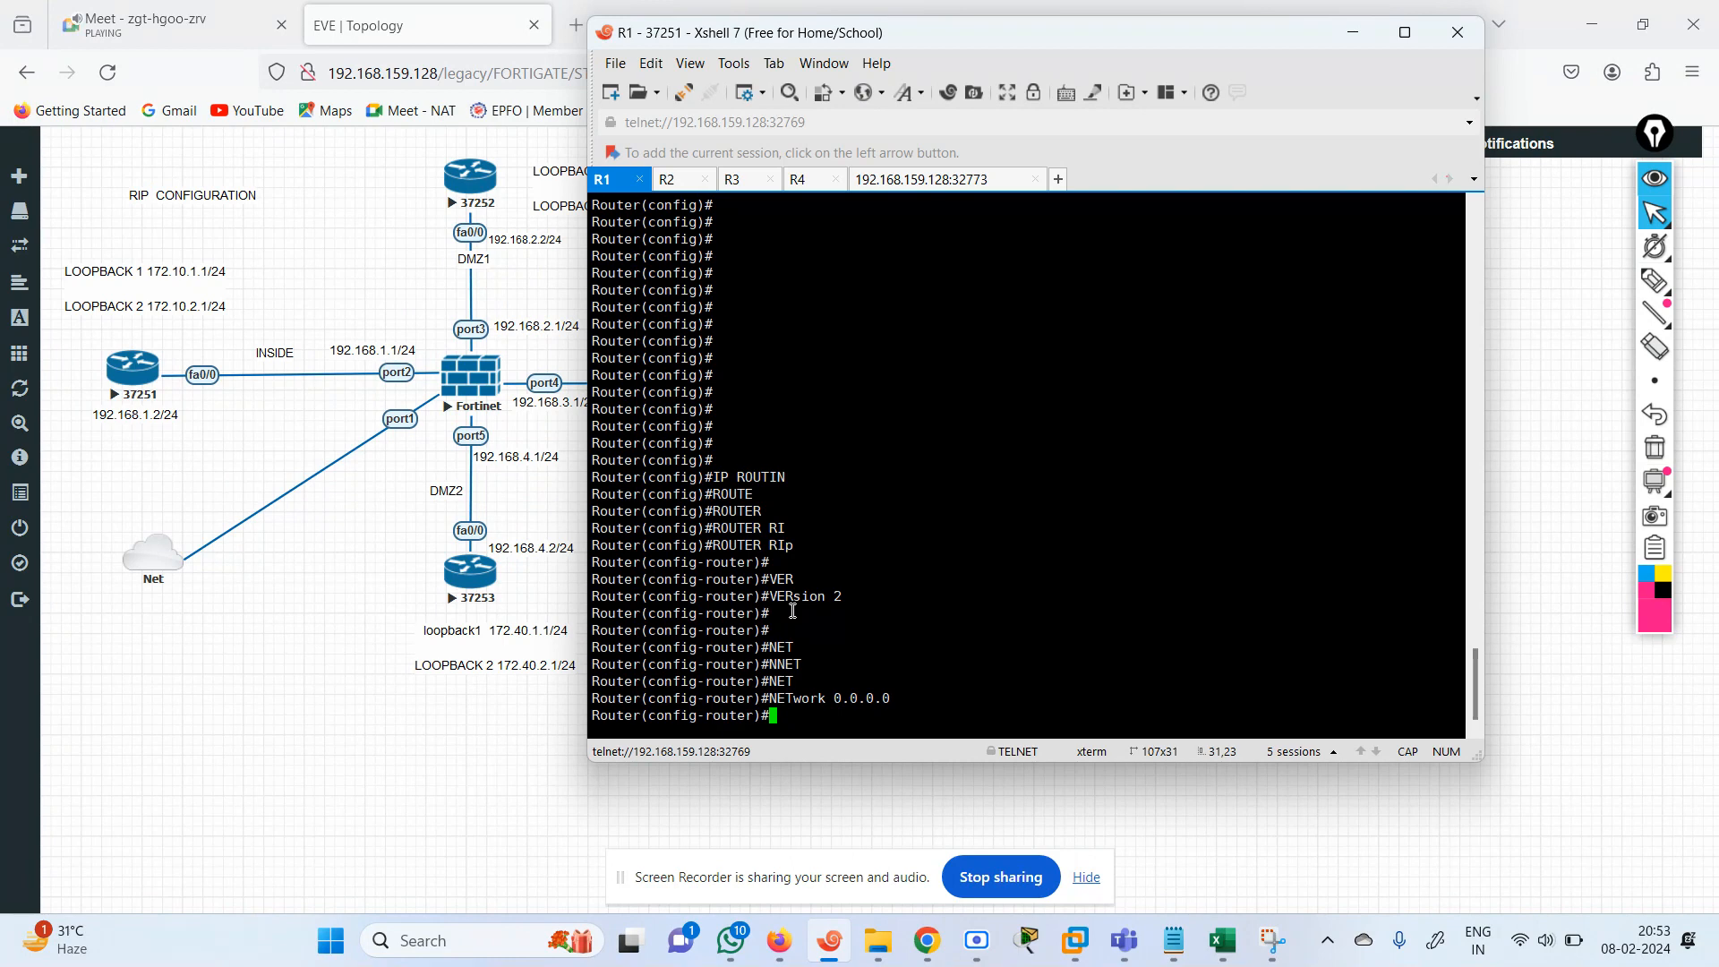
Disable automatic route summarization for RIP on R1 with no auto-summary.
{"action": "type", "text": "NO AU"}
{"action": "key", "text": "Tab"}
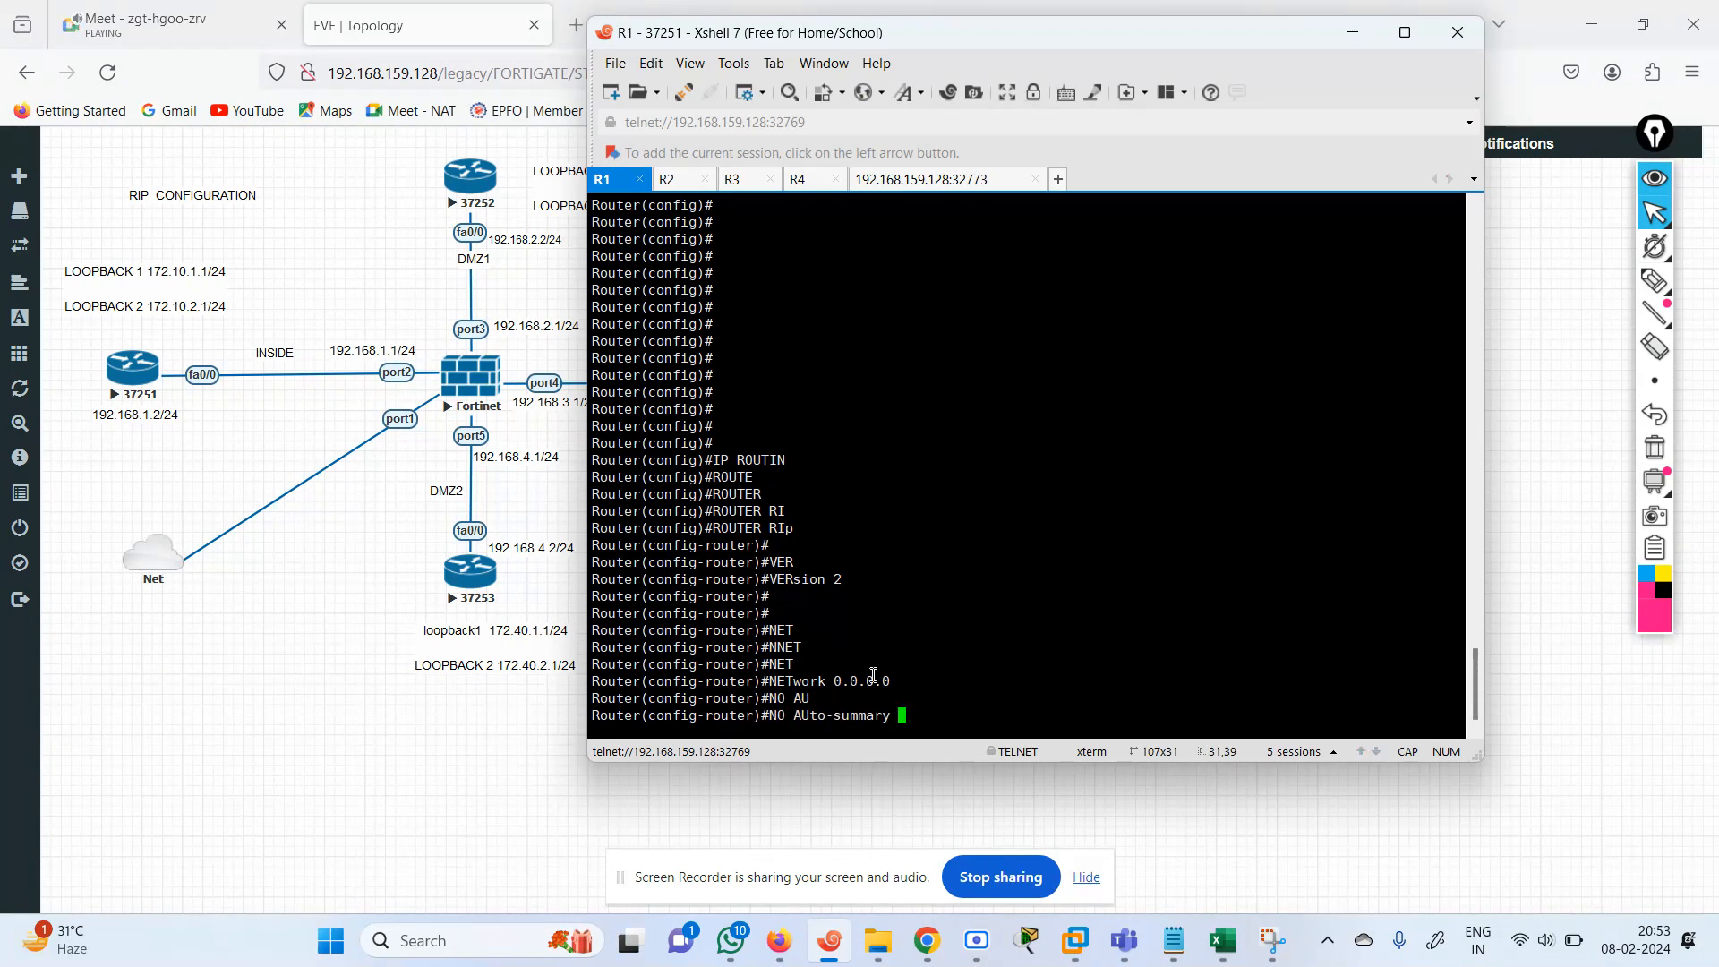
{"action": "left_click_drag", "start_coordinate": [834, 682], "coordinate": [895, 682]}
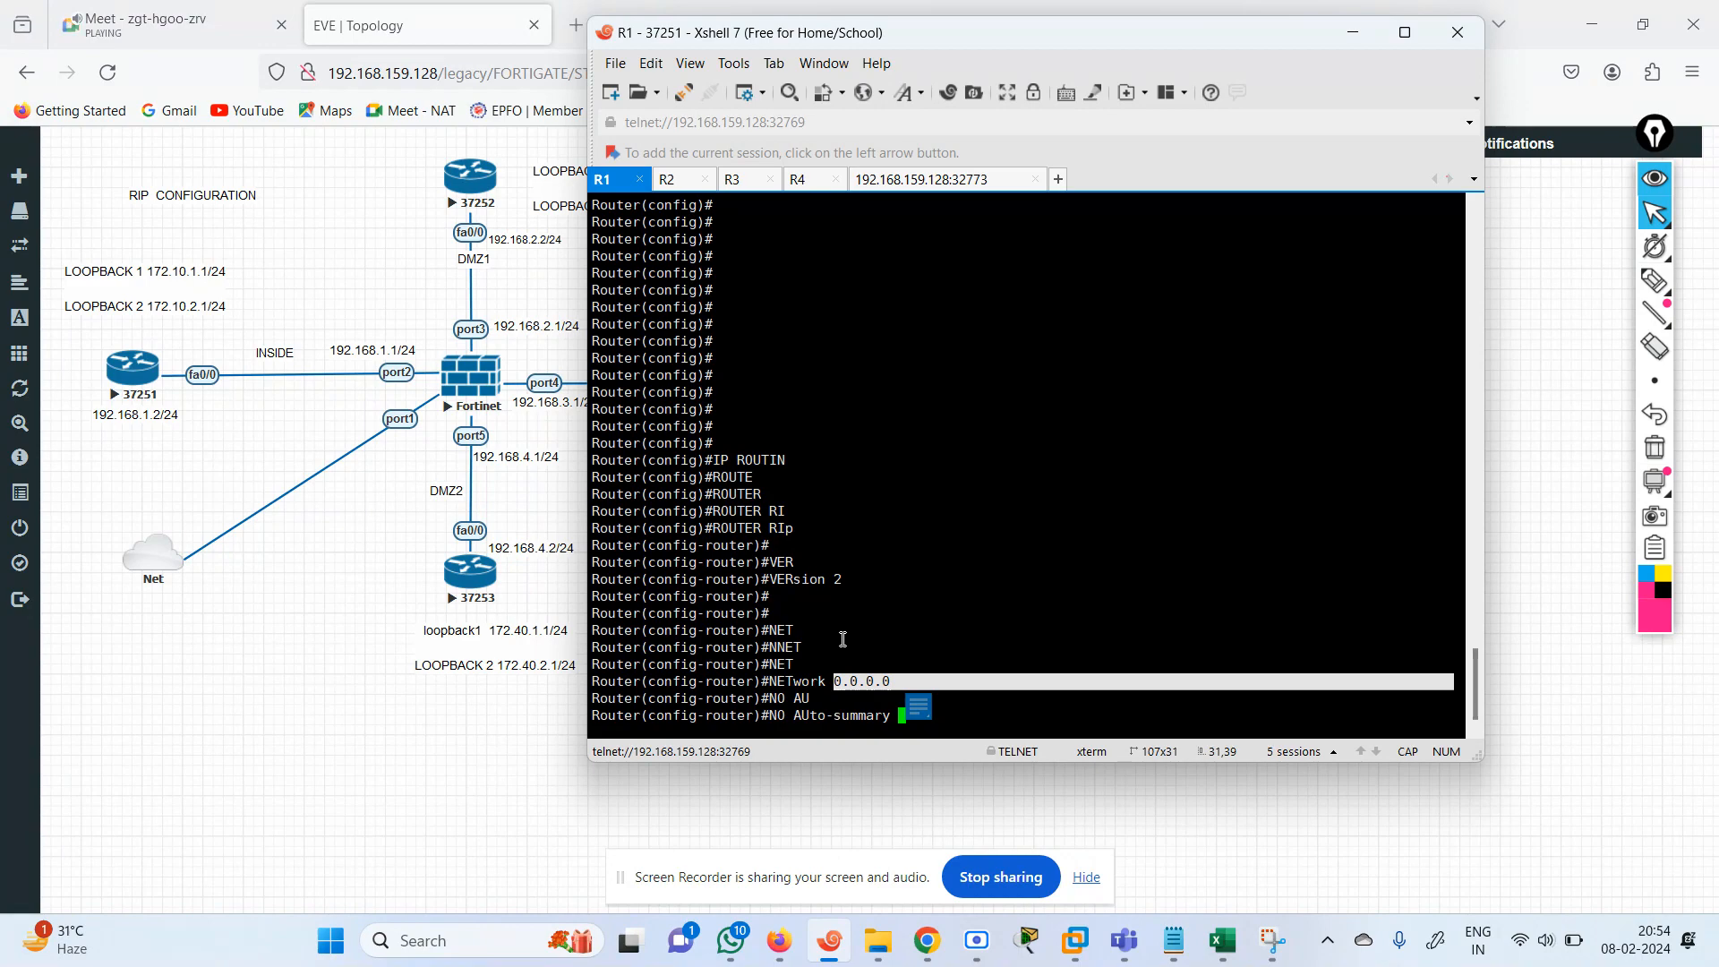
{"action": "key", "text": "Return"}
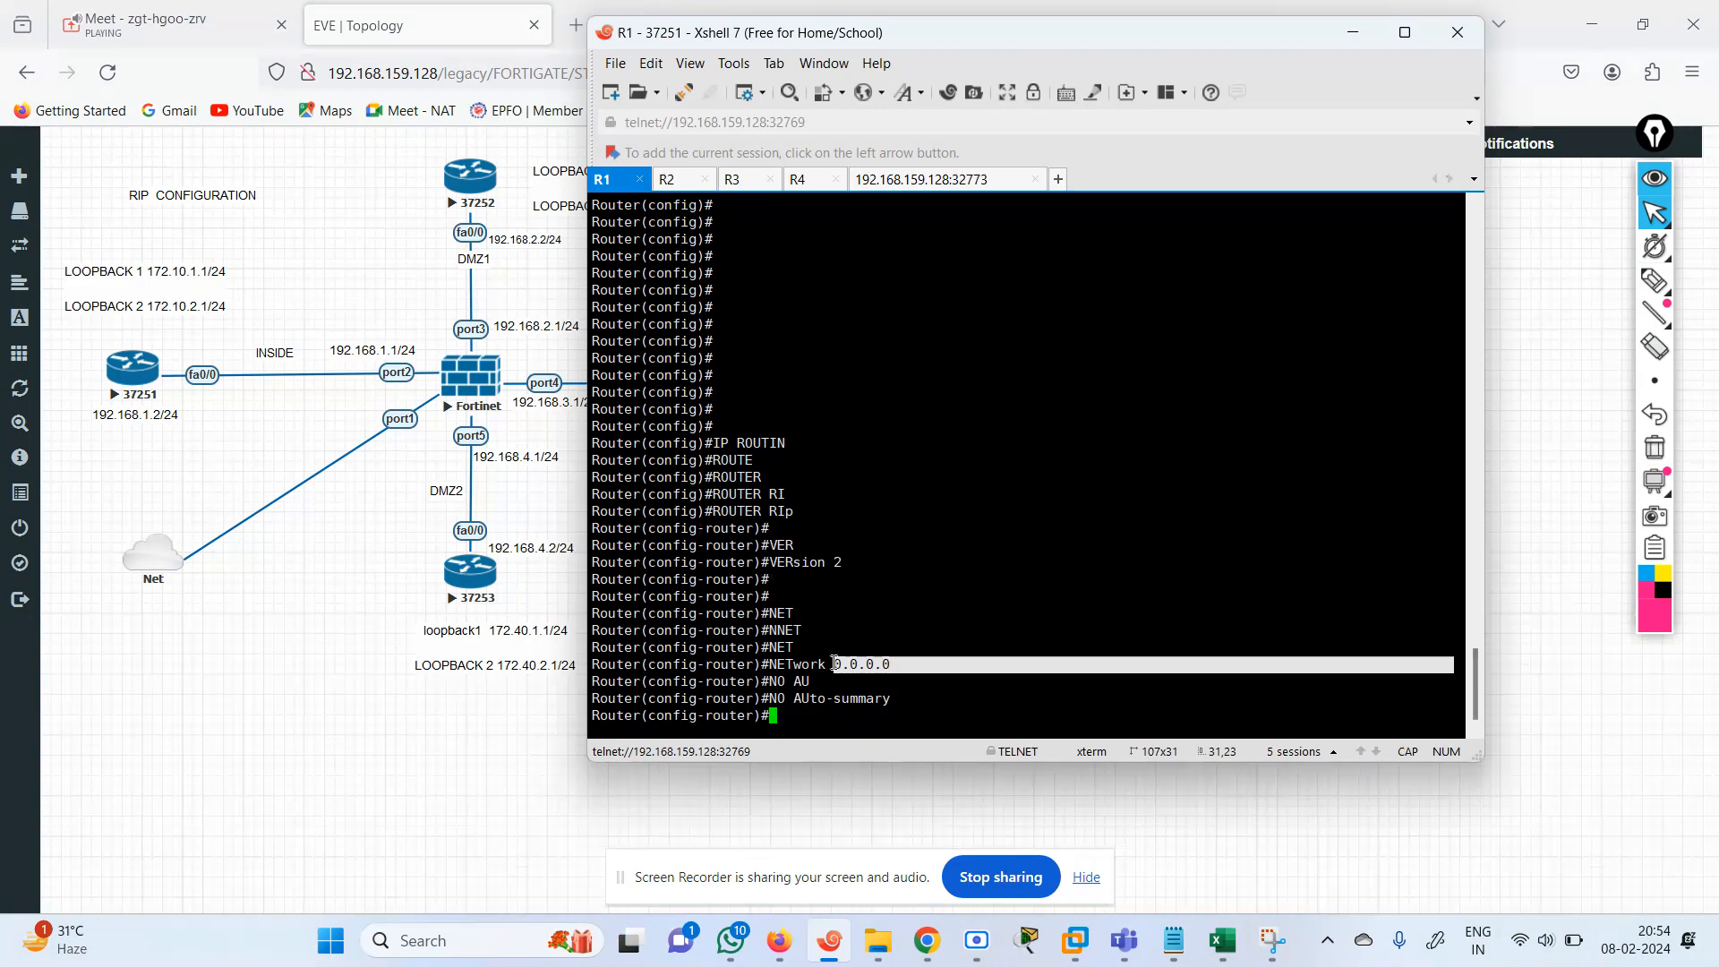
Switch to the RIP configuration notes in Notepad, examine the RIP commands for R1 to R4, and return to Xshell.
{"action": "left_click", "coordinate": [1170, 955]}
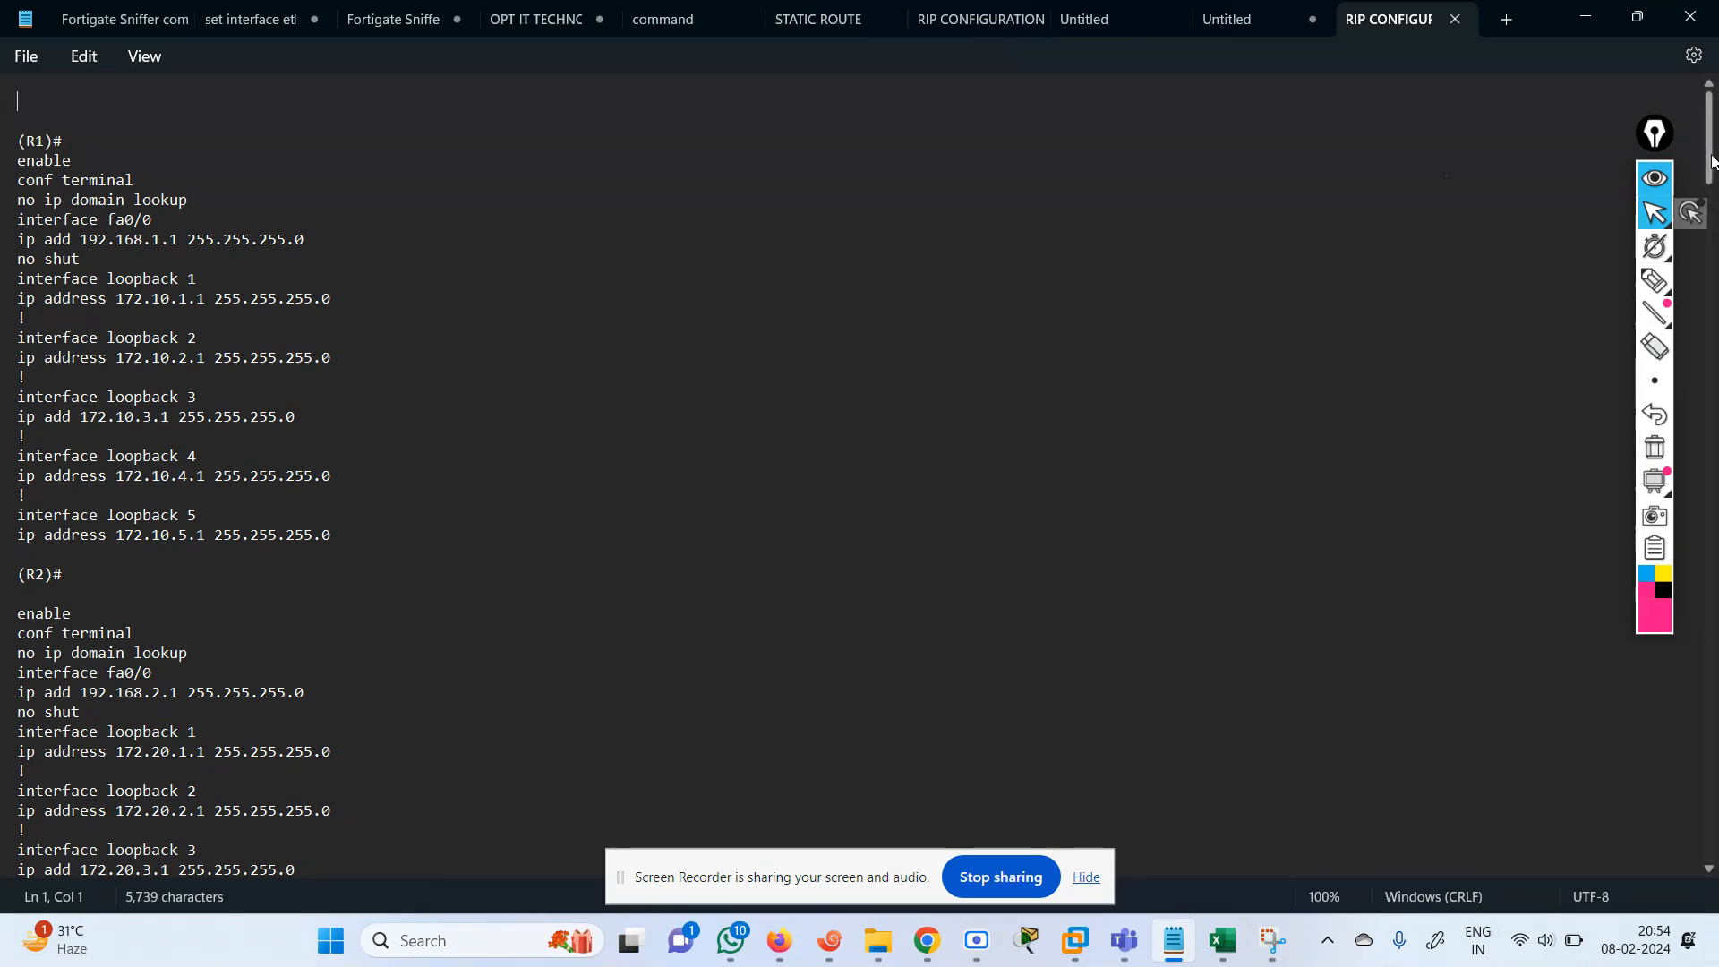
{"action": "left_click_drag", "start_coordinate": [1711, 157], "coordinate": [1712, 413]}
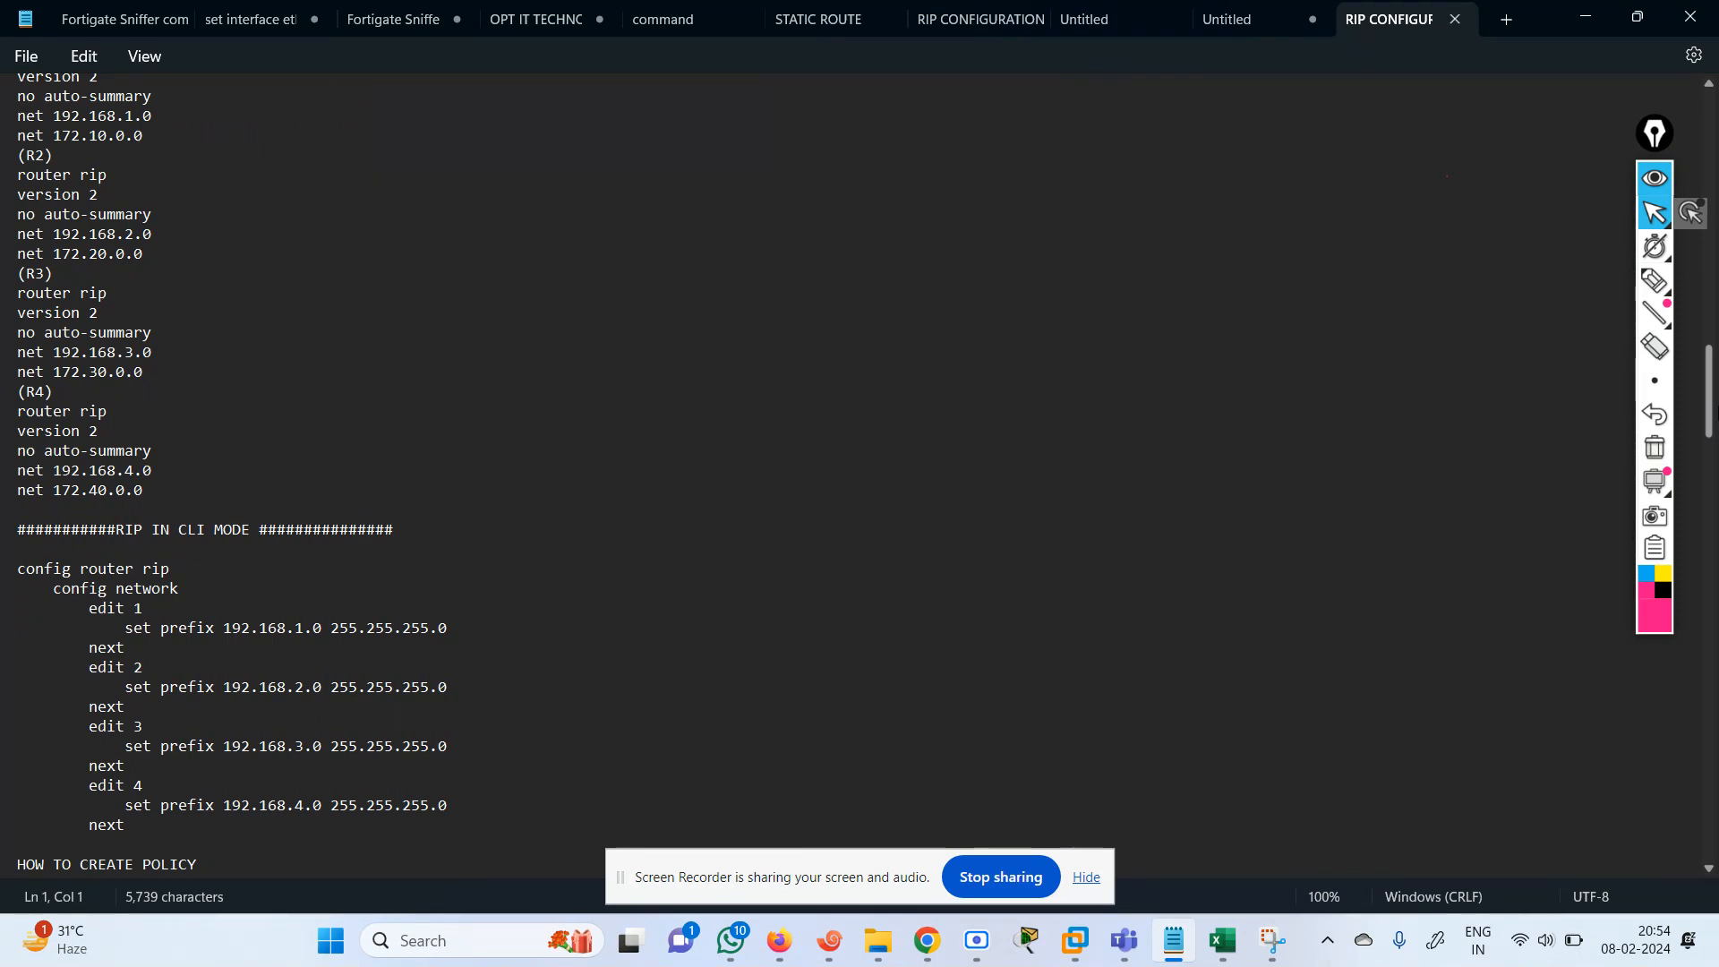
{"action": "left_click_drag", "start_coordinate": [1717, 413], "coordinate": [1718, 401]}
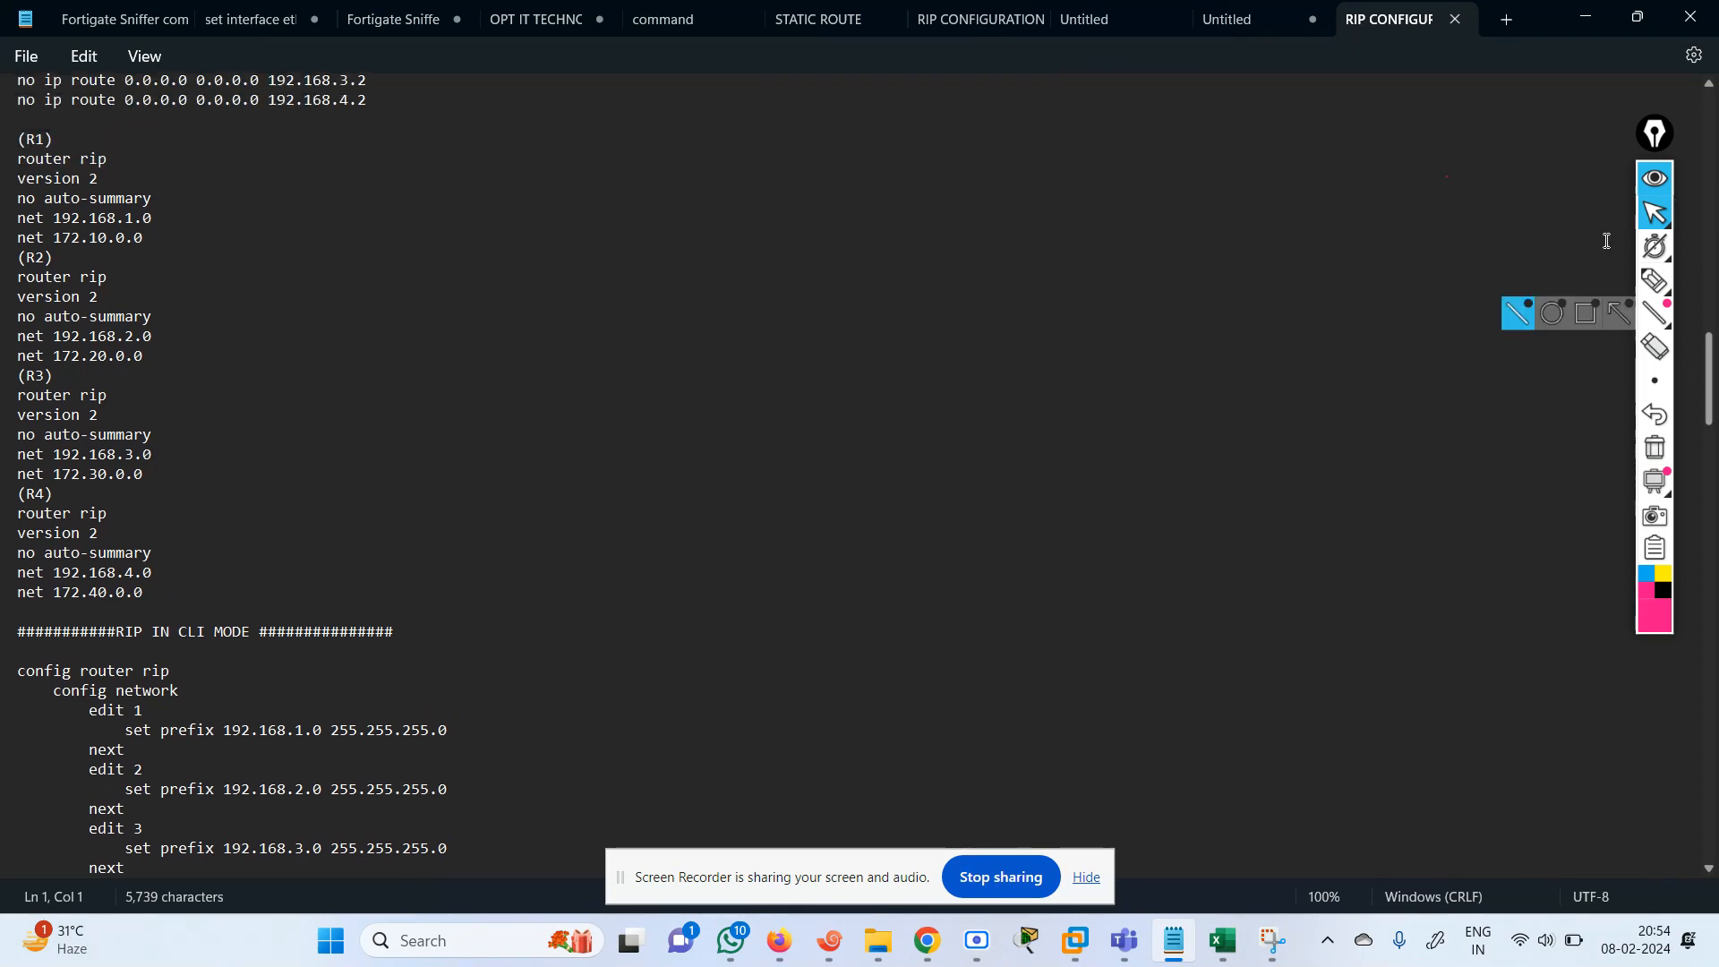
{"action": "left_click", "coordinate": [1582, 13]}
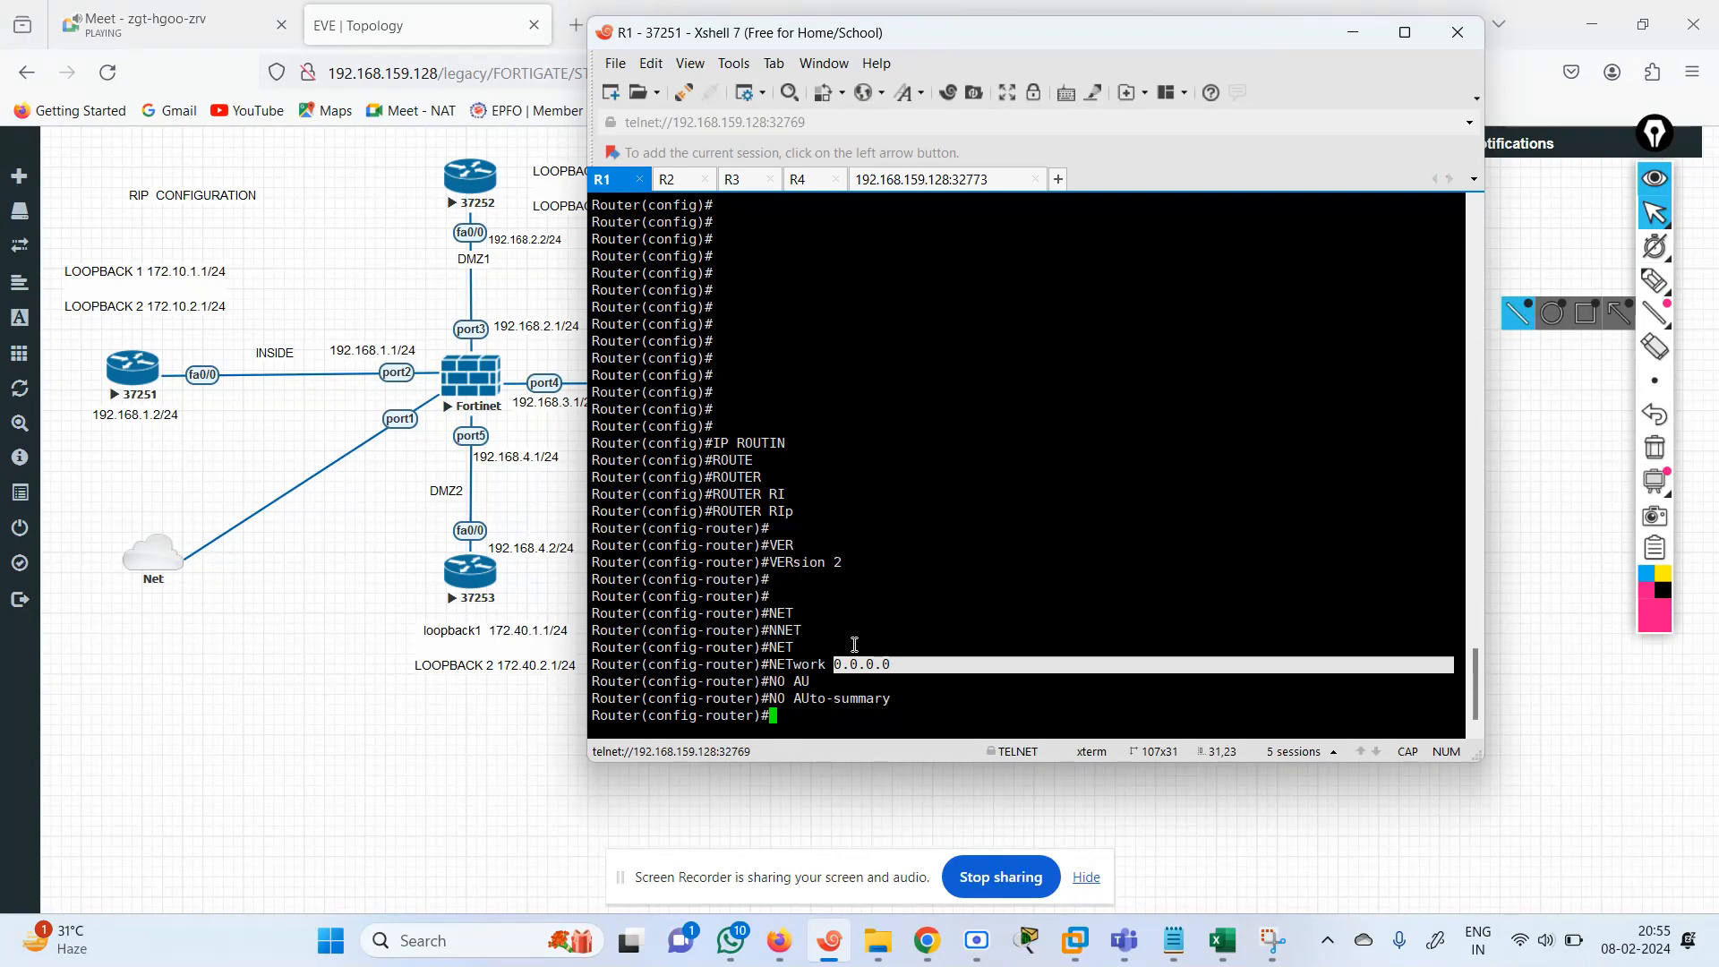
Exit RIP router configuration back to global configuration mode on R1.
{"action": "key", "text": "Return"}
{"action": "key", "text": "Return"}
{"action": "key", "text": "Return"}
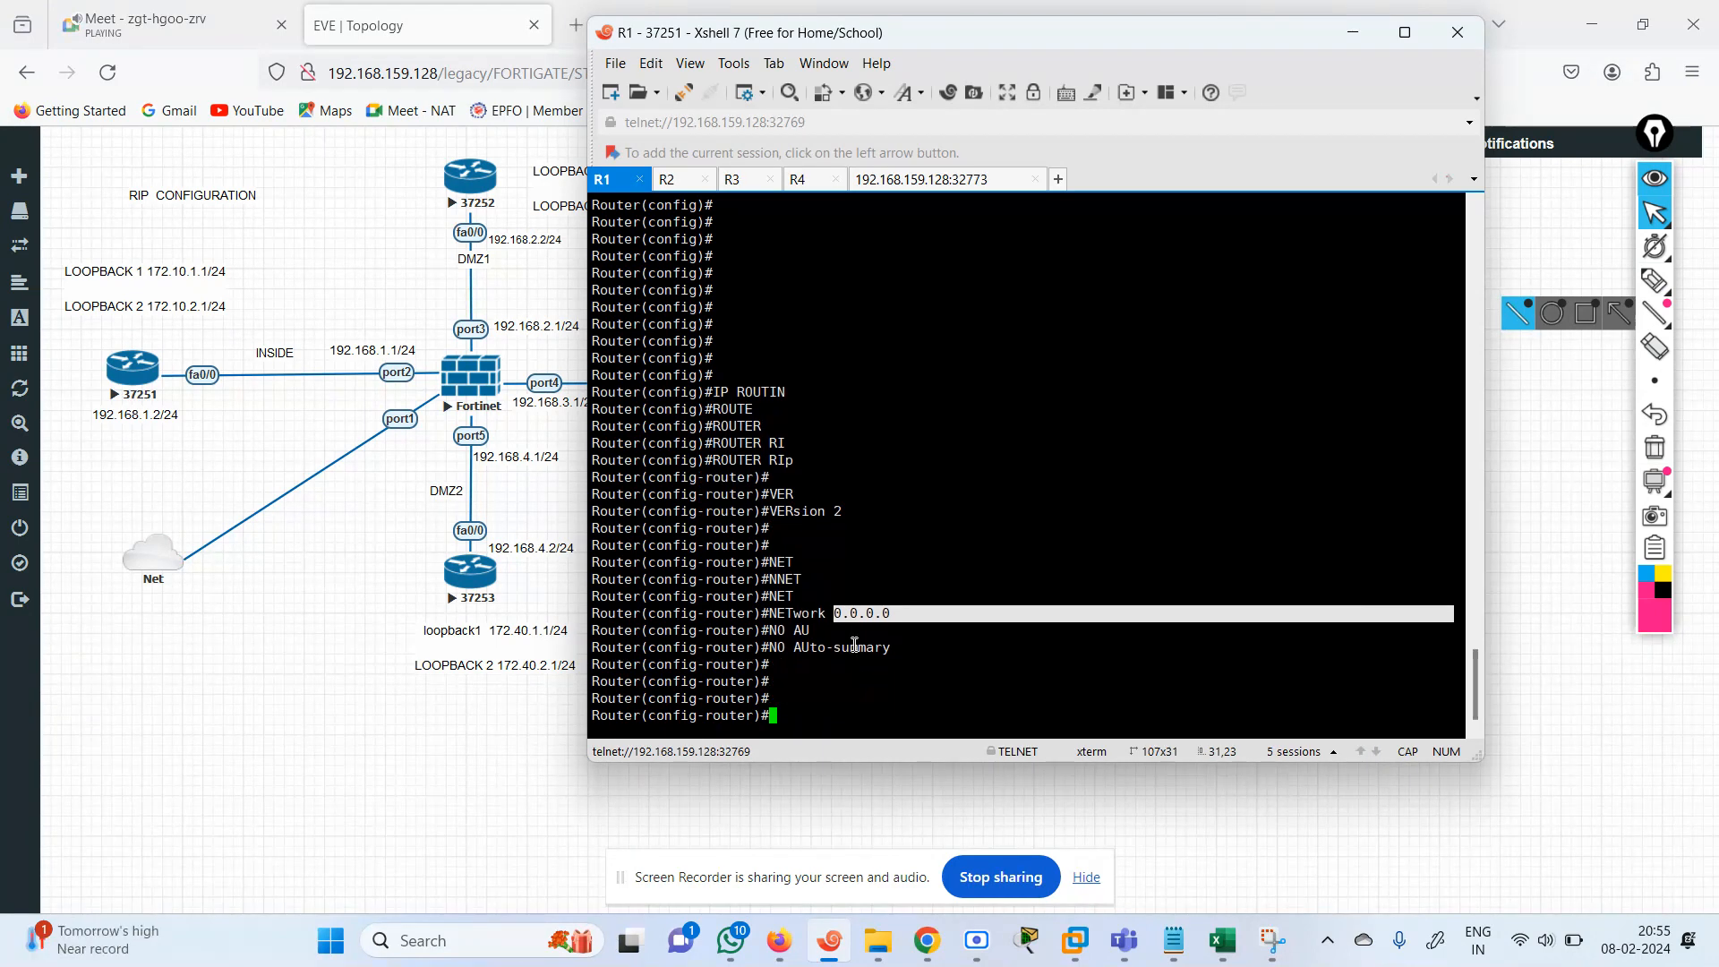
{"action": "type", "text": "EXIT"}
{"action": "key", "text": "Return"}
{"action": "key", "text": "Return"}
{"action": "key", "text": "Return"}
Set the router's hostname to R1.
{"action": "type", "text": "HOS"}
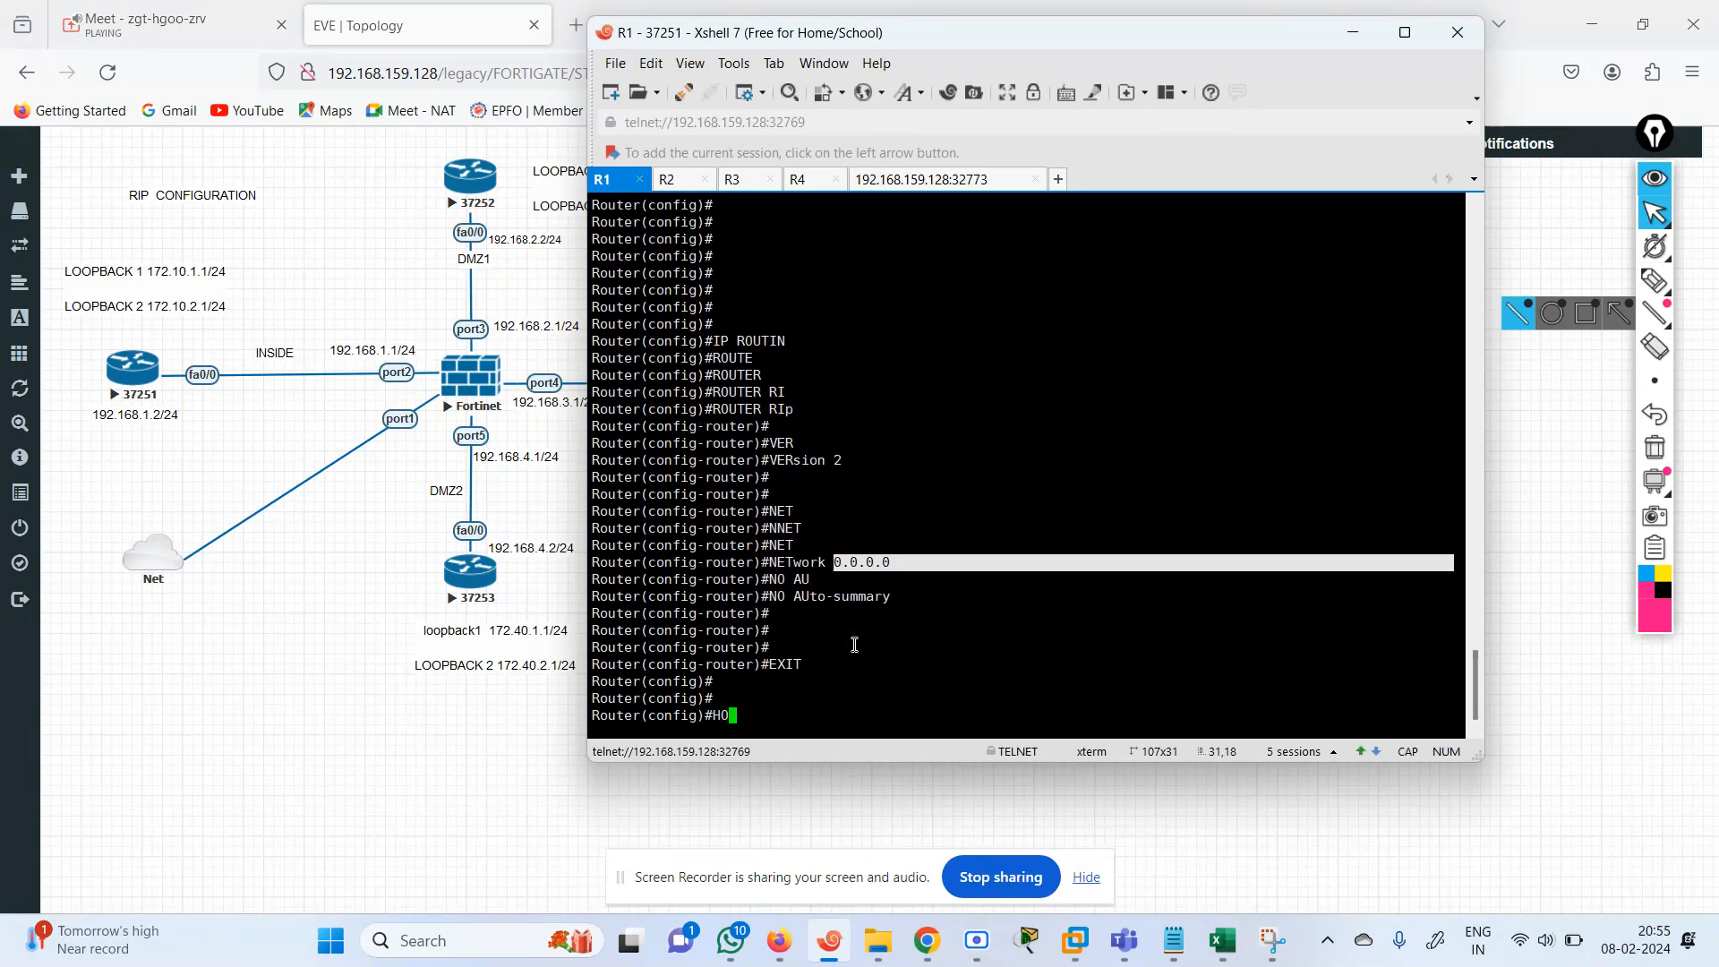
{"action": "key", "text": "Tab"}
{"action": "type", "text": "R1"}
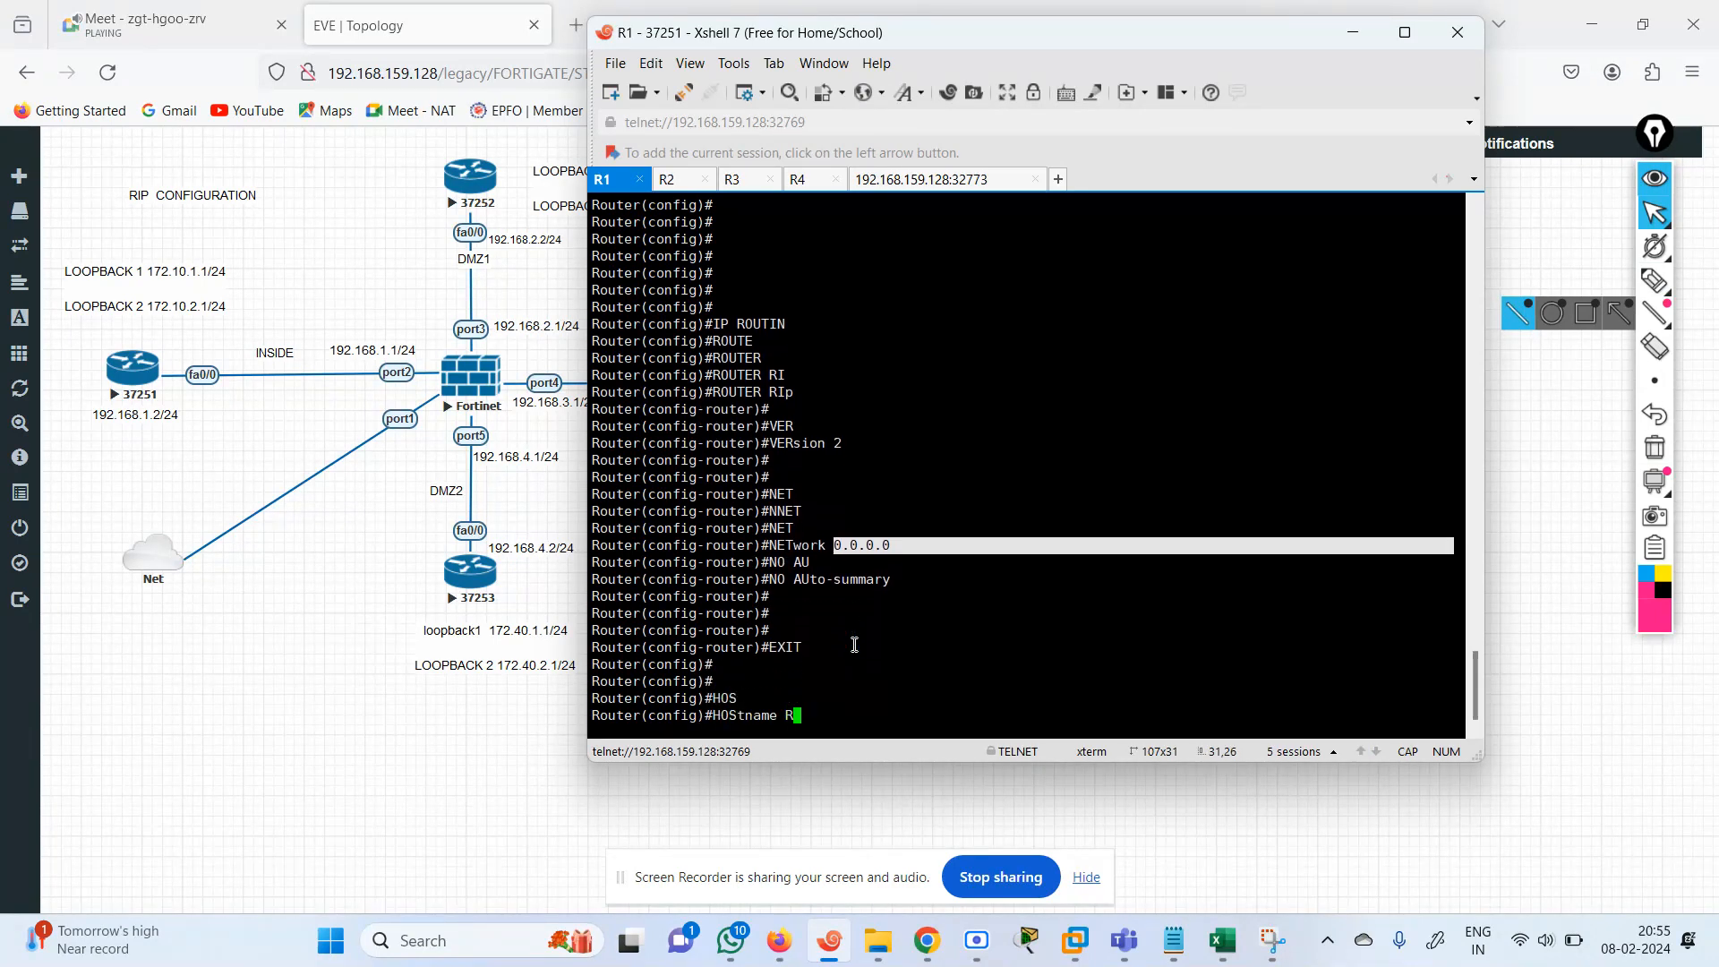
{"action": "key", "text": "Return"}
{"action": "key", "text": "Return"}
{"action": "key", "text": "Return"}
{"action": "key", "text": "Return"}
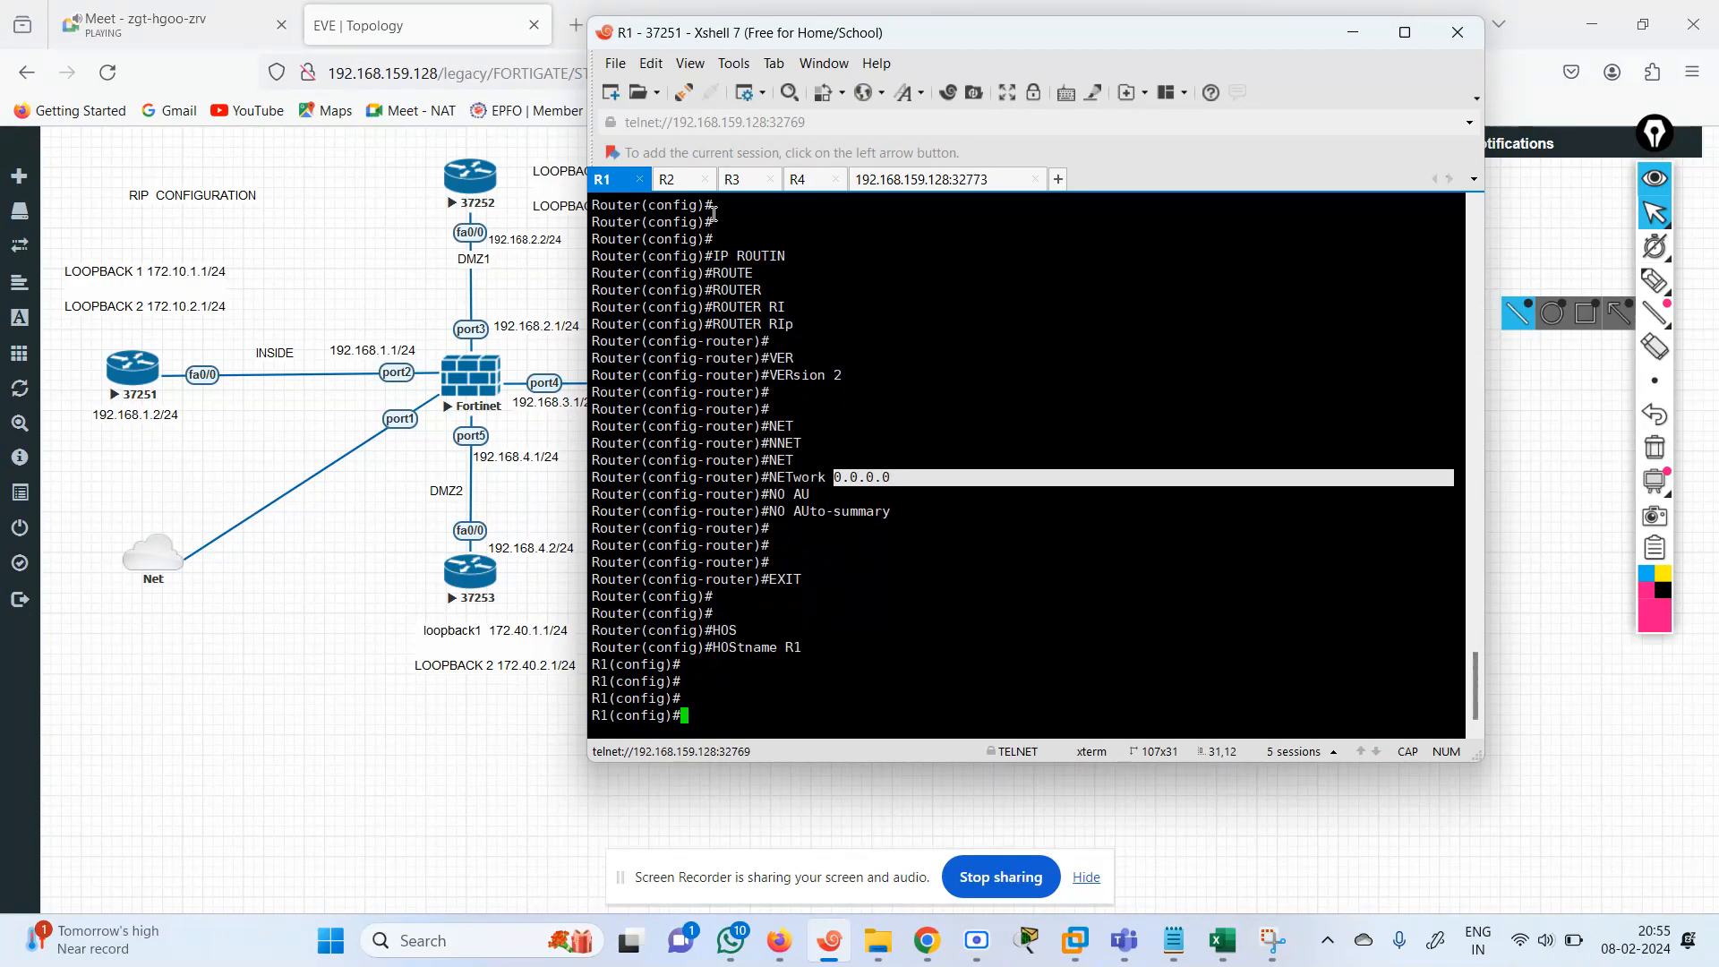
Switch to the R2 console, move the window clear of the topology's left half, and enter global configuration mode.
{"action": "left_click", "coordinate": [682, 183]}
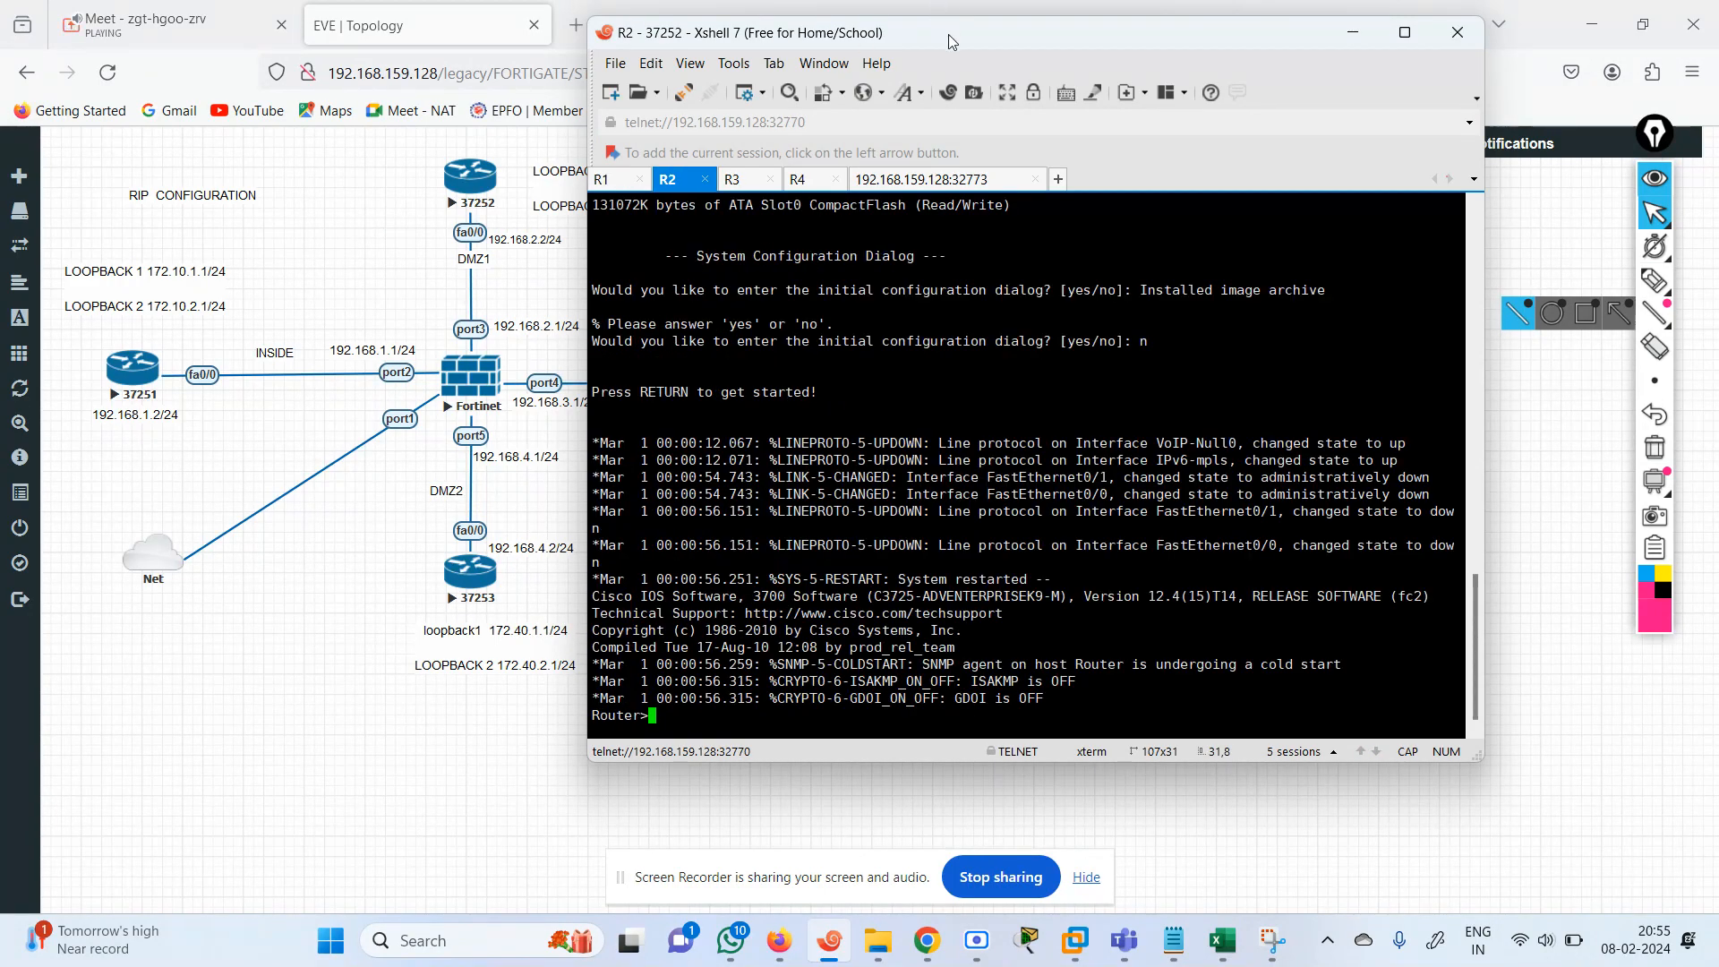
{"action": "left_click_drag", "start_coordinate": [948, 34], "coordinate": [1080, 26]}
{"action": "key", "text": "Return"}
{"action": "key", "text": "Return"}
{"action": "key", "text": "Return"}
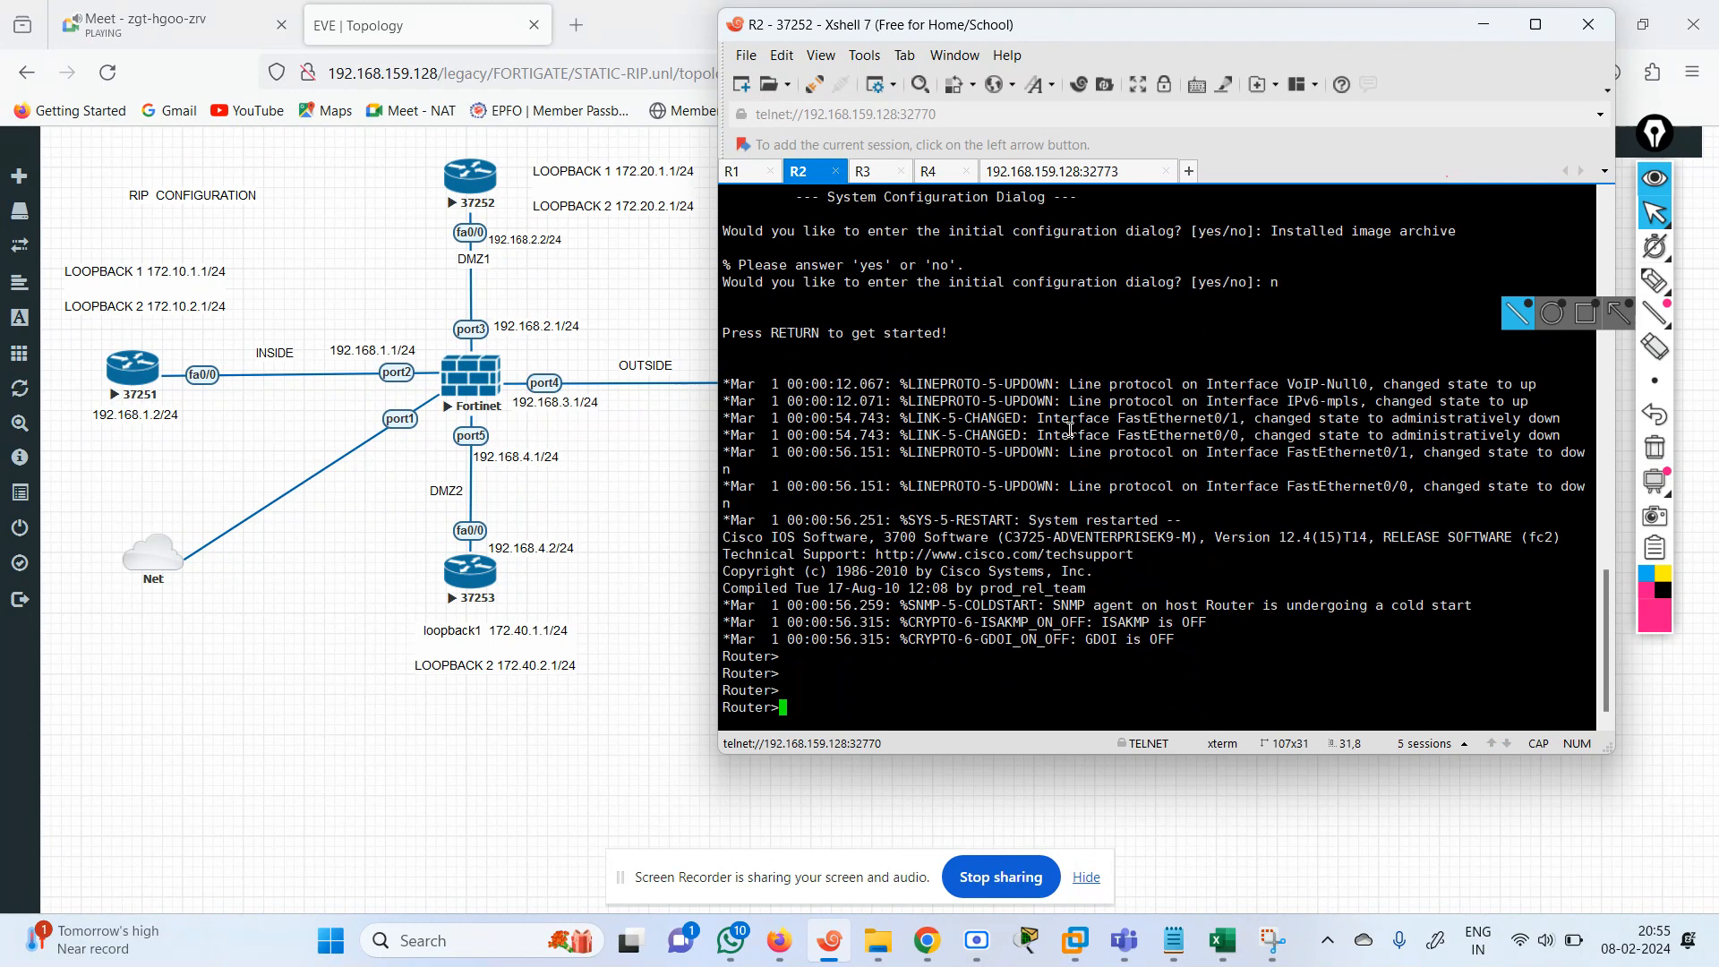
{"action": "type", "text": "EN"}
{"action": "key", "text": "Return"}
{"action": "type", "text": "CONF TE"}
{"action": "key", "text": "Return"}
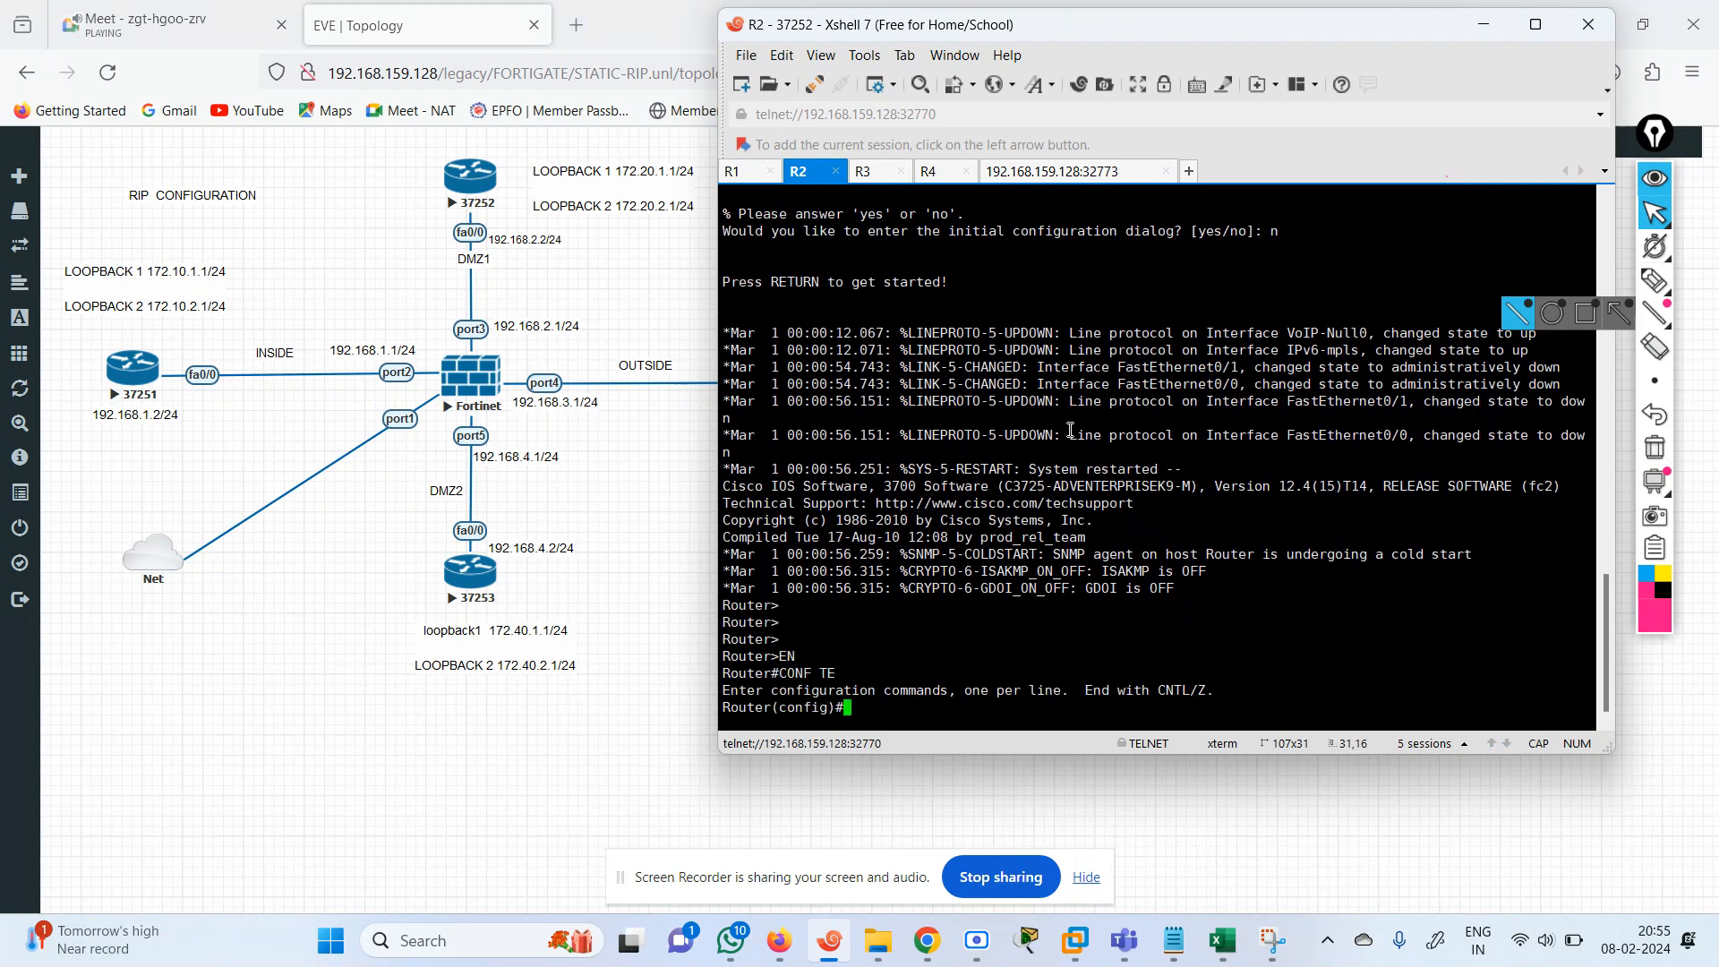
{"action": "type", "text": "ROTUER"}
{"action": "key", "text": "Tab"}
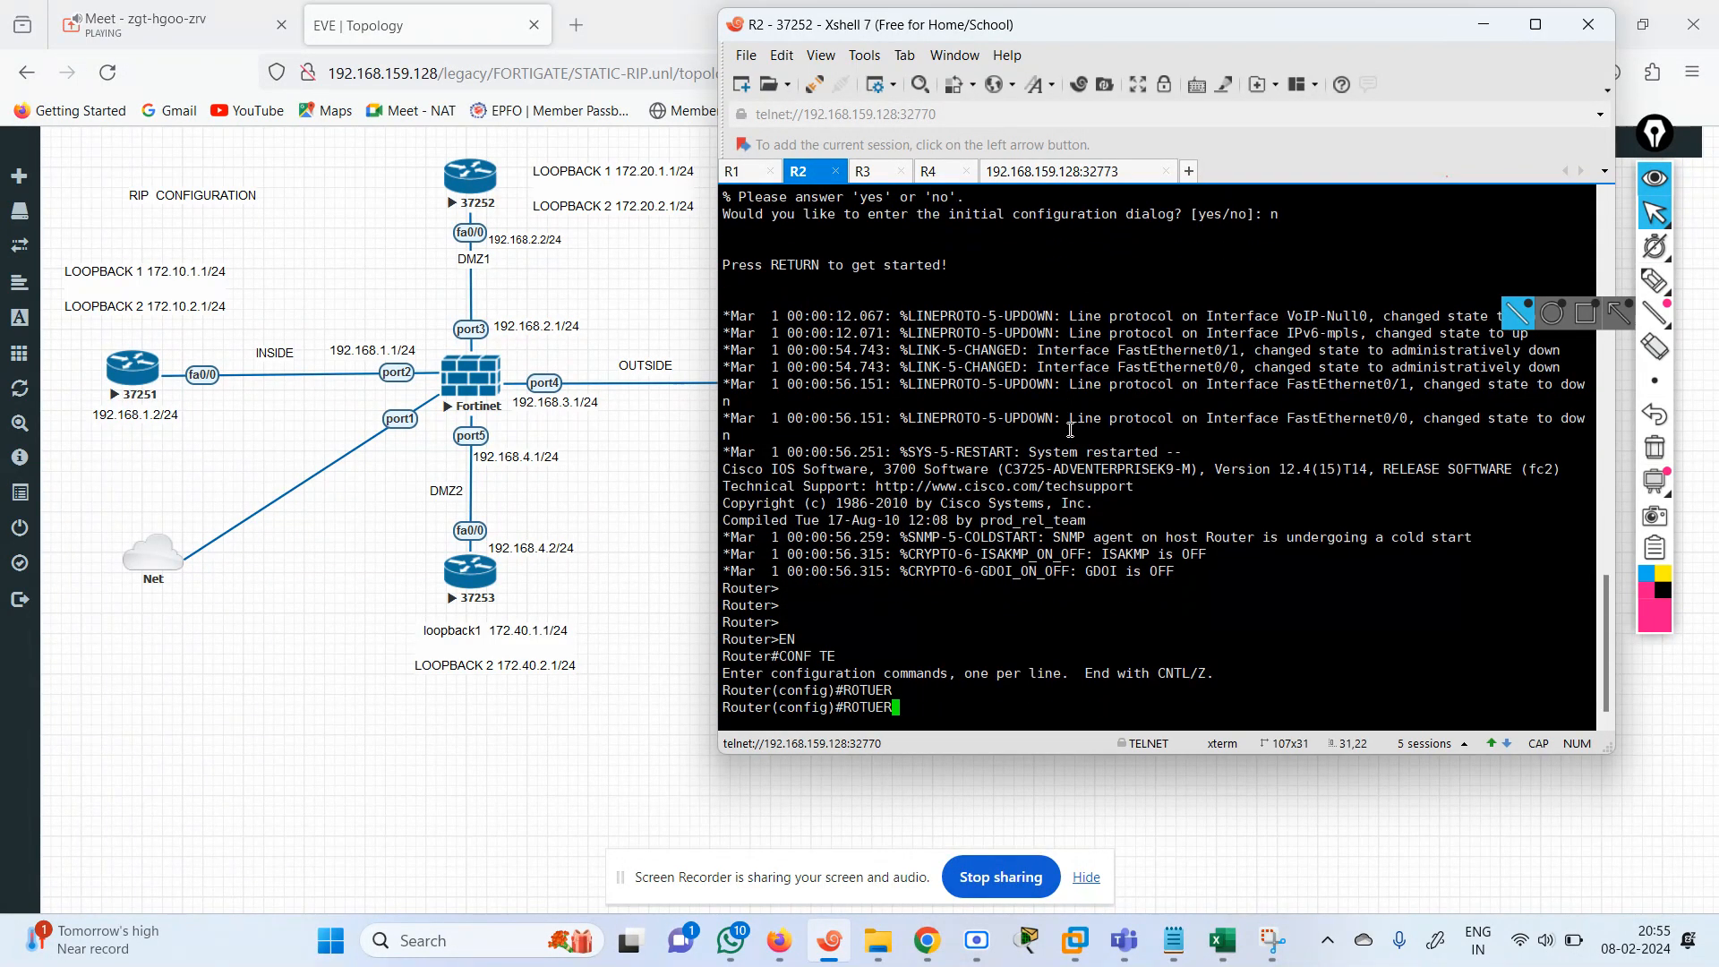
{"action": "type", "text": "R"}
{"action": "key", "text": "Tab"}
{"action": "type", "text": "I"}
{"action": "key", "text": "Tab"}
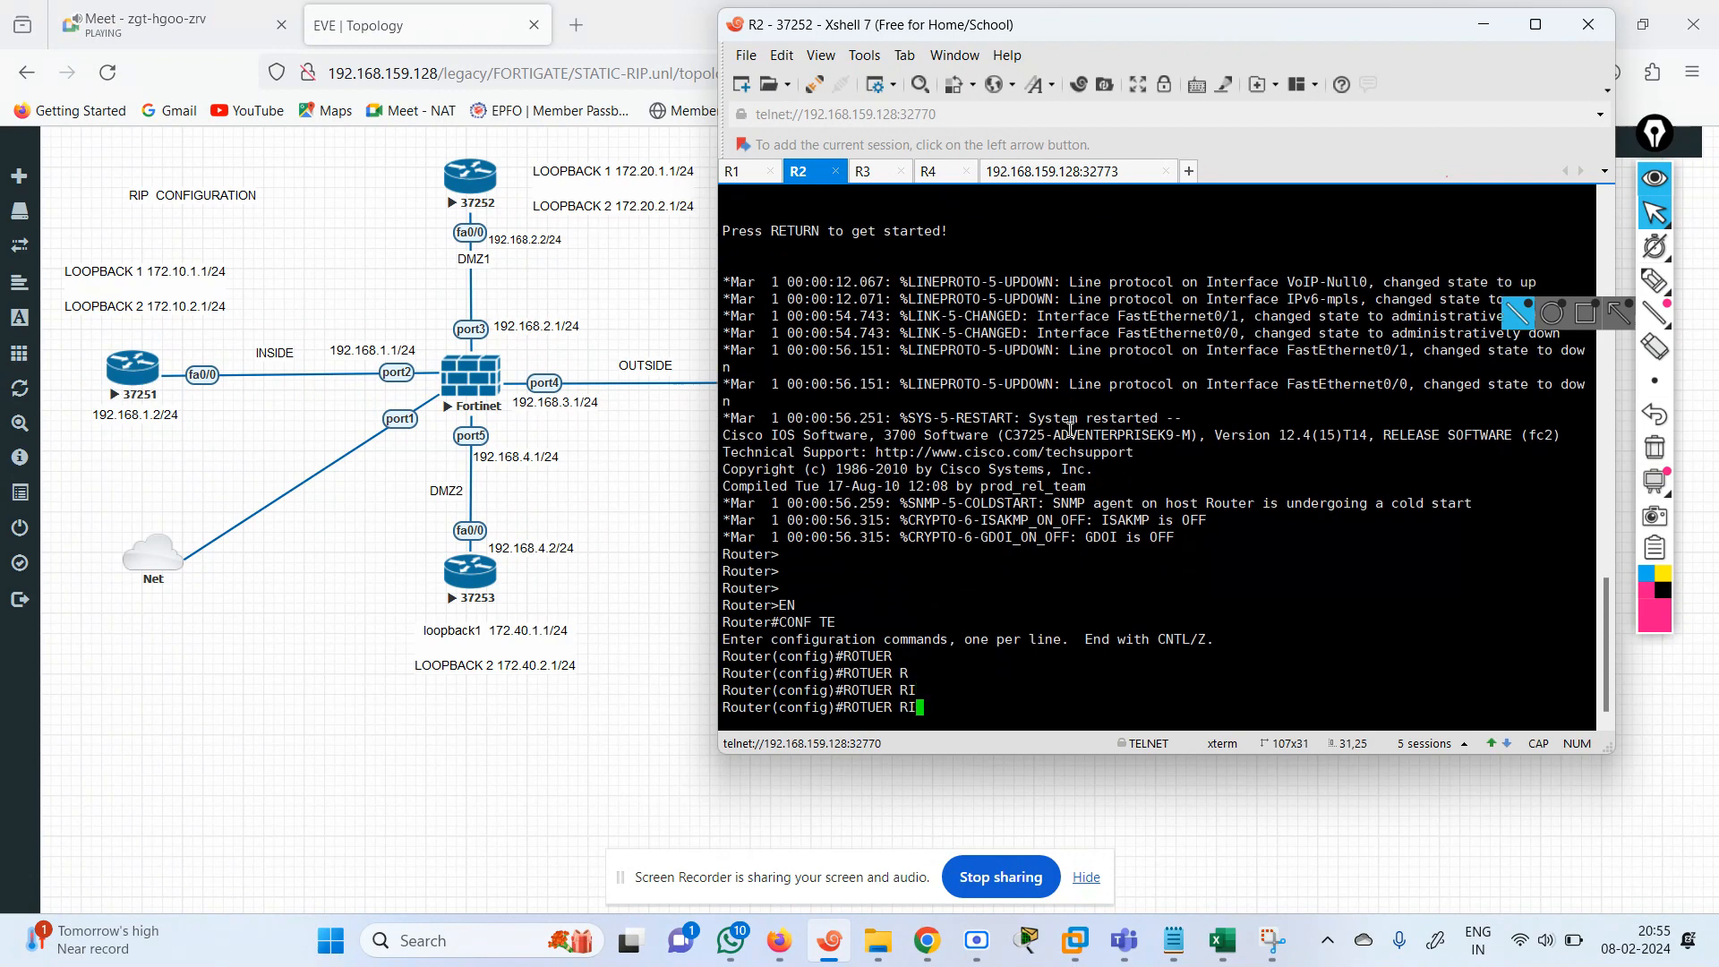
{"action": "key", "text": "BackSpace"}
{"action": "key", "text": "BackSpace"}
{"action": "key", "text": "BackSpace"}
{"action": "key", "text": "BackSpace"}
{"action": "key", "text": "BackSpace"}
{"action": "key", "text": "BackSpace"}
{"action": "key", "text": "BackSpace"}
{"action": "key", "text": "BackSpace"}
{"action": "key", "text": "BackSpace"}
Enter RIP router configuration mode on R2 with router rip.
{"action": "type", "text": "ROUTER"}
{"action": "key", "text": "Tab"}
{"action": "type", "text": "RI"}
{"action": "key", "text": "Tab"}
{"action": "type", "text": "p"}
{"action": "key", "text": "Return"}
Set the RIP process on R2 to version 2.
{"action": "key", "text": "Return"}
{"action": "type", "text": "NE"}
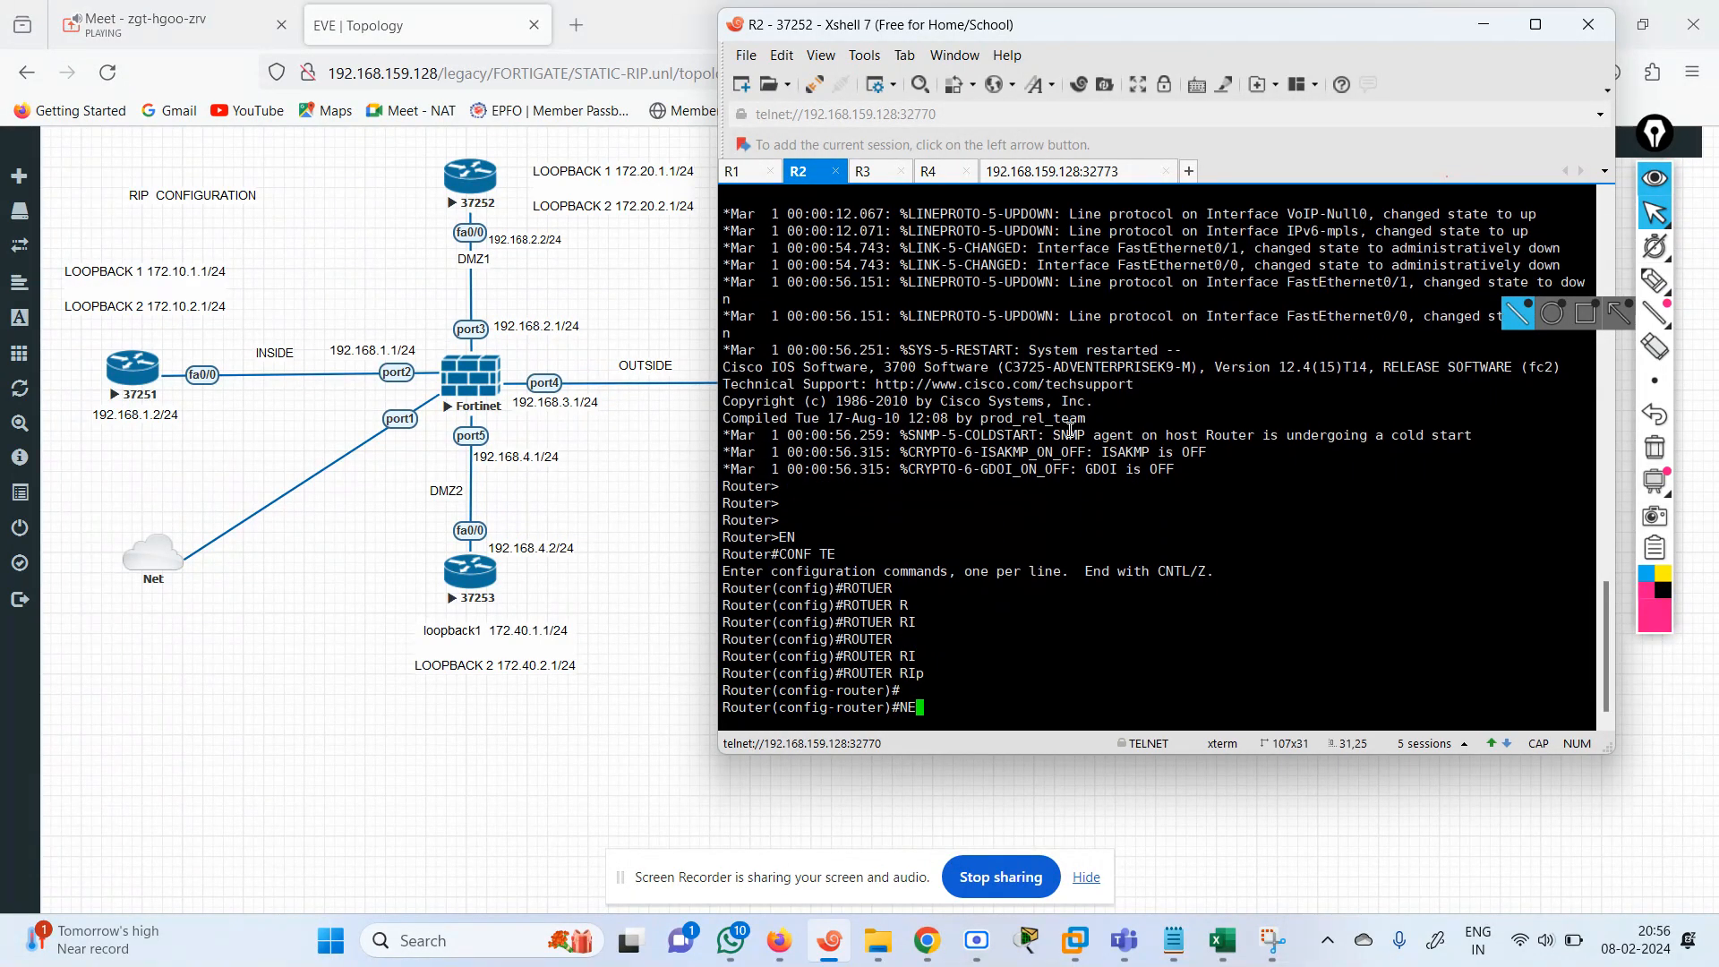
{"action": "key", "text": "BackSpace"}
{"action": "key", "text": "BackSpace"}
{"action": "type", "text": "VER"}
{"action": "key", "text": "Tab"}
{"action": "type", "text": "2"}
{"action": "key", "text": "Return"}
{"action": "key", "text": "Return"}
Disable automatic route summarization for RIP on R2 with no auto-summary.
{"action": "type", "text": "NO AU"}
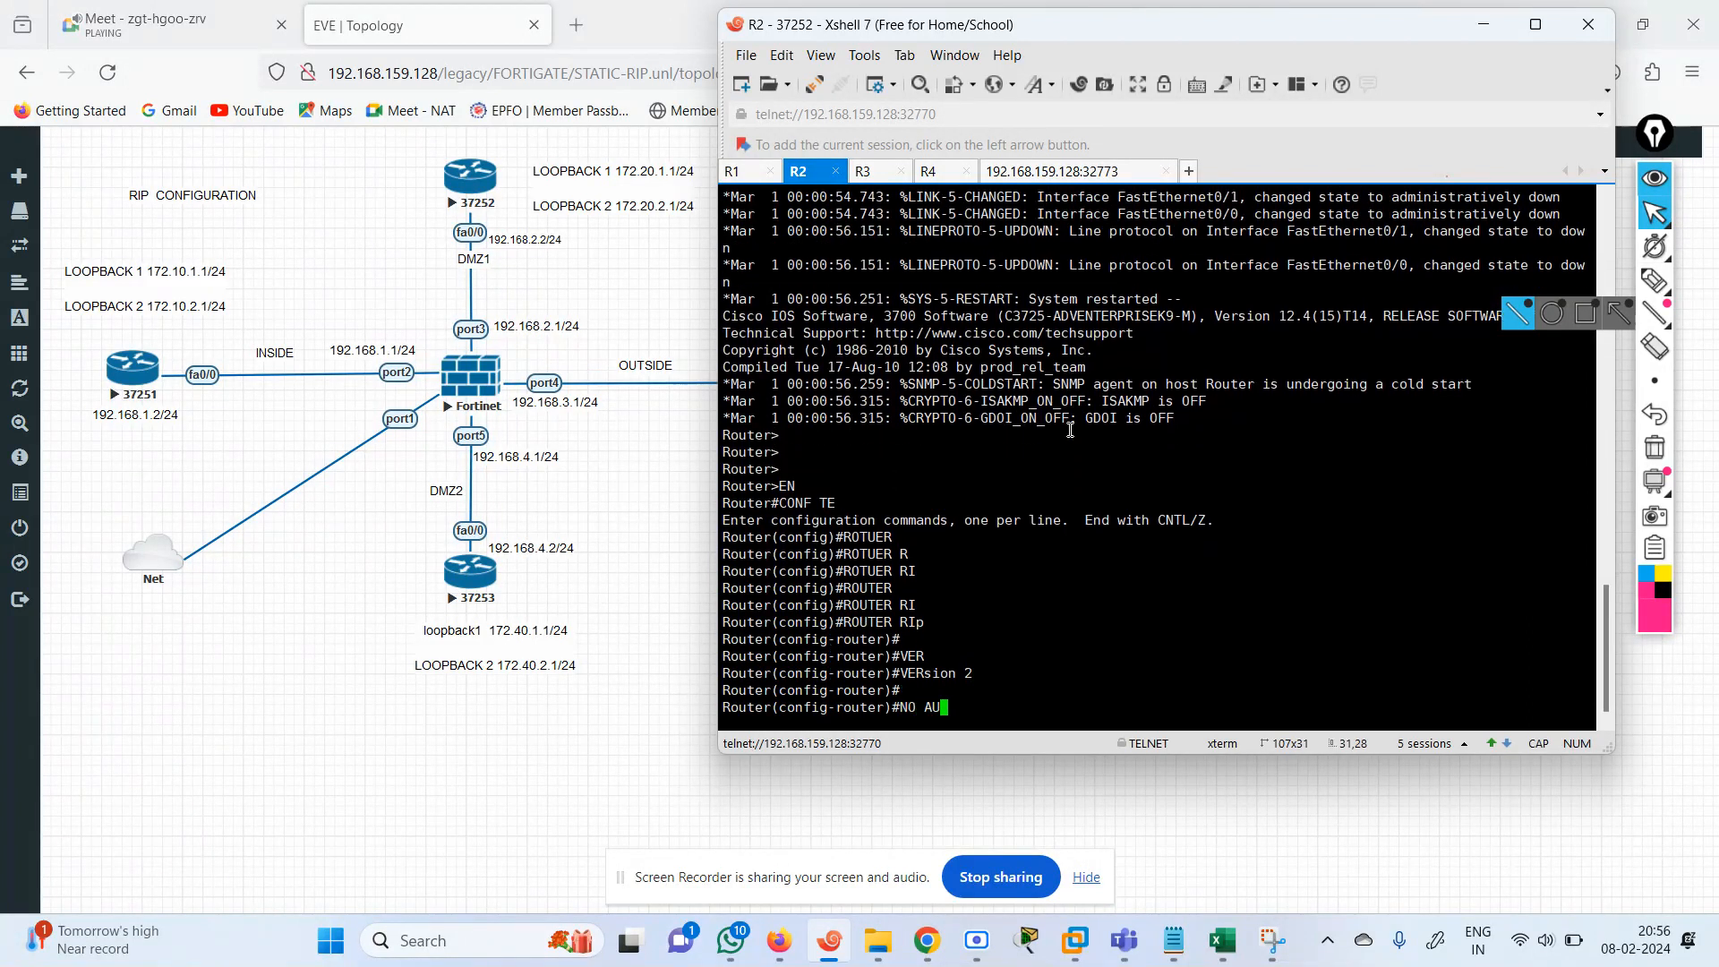
{"action": "key", "text": "Tab"}
{"action": "key", "text": "Return"}
{"action": "key", "text": "Return"}
Advertise all networks in RIP on R2 with network 0.0.0.0.
{"action": "type", "text": "NET"}
{"action": "key", "text": "Tab"}
{"action": "type", "text": "0.0.0.0"}
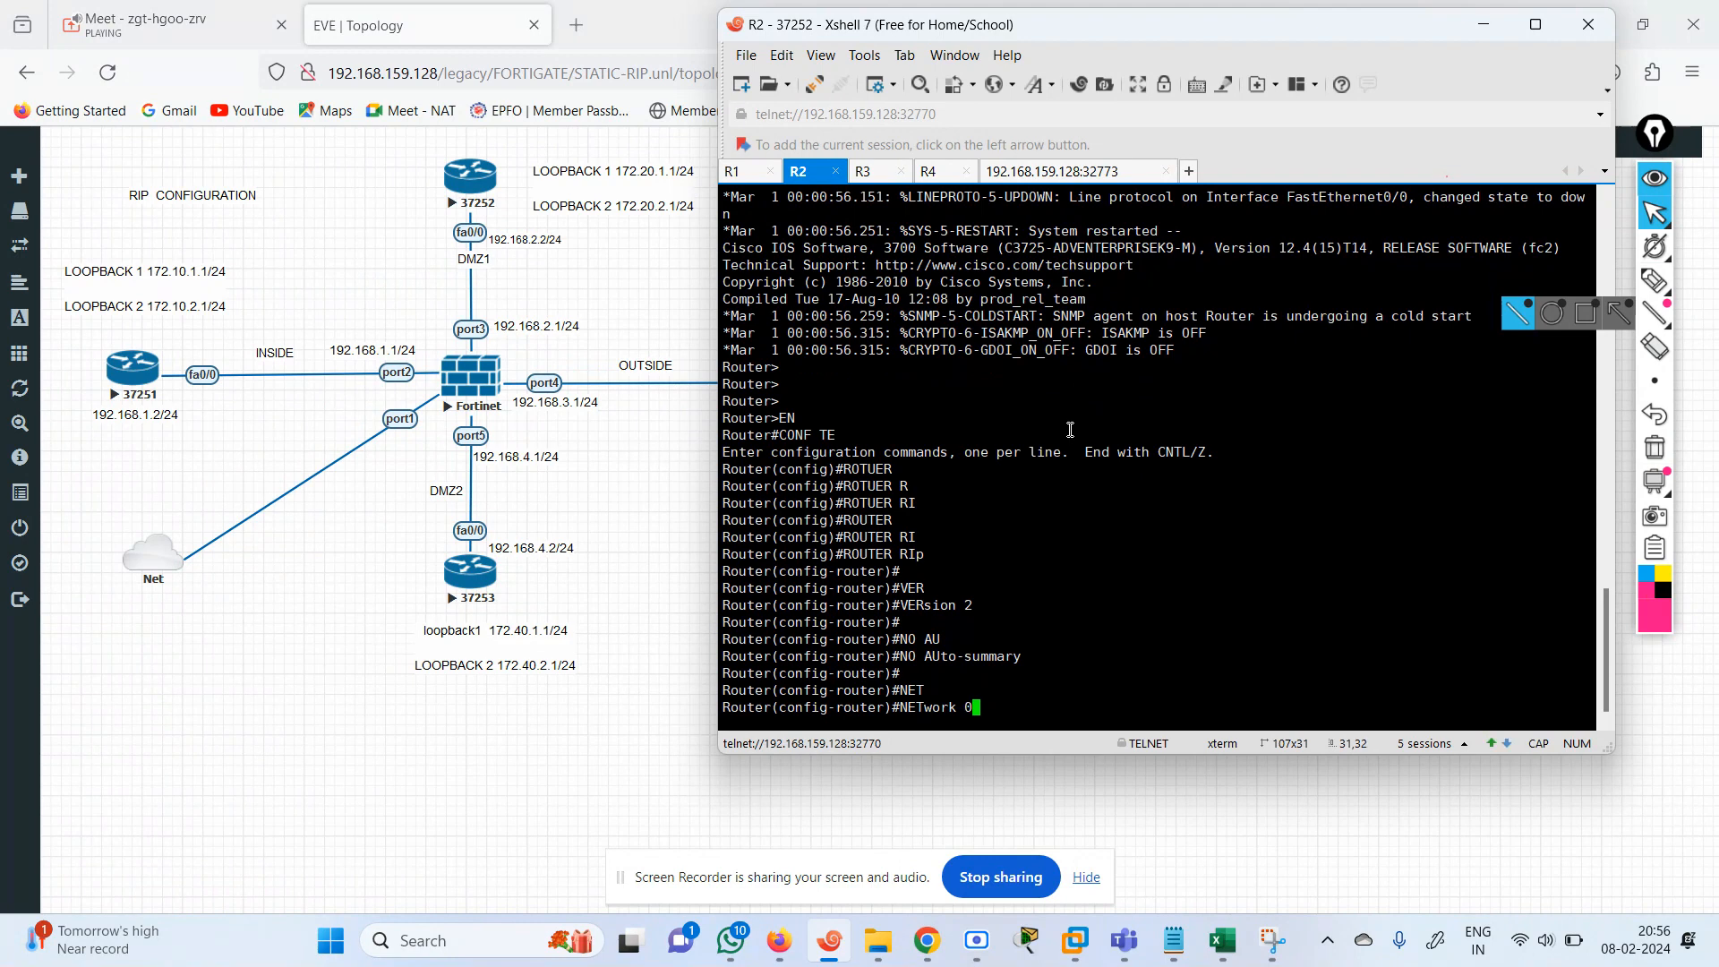
{"action": "key", "text": "Return"}
{"action": "key", "text": "Return"}
{"action": "key", "text": "Return"}
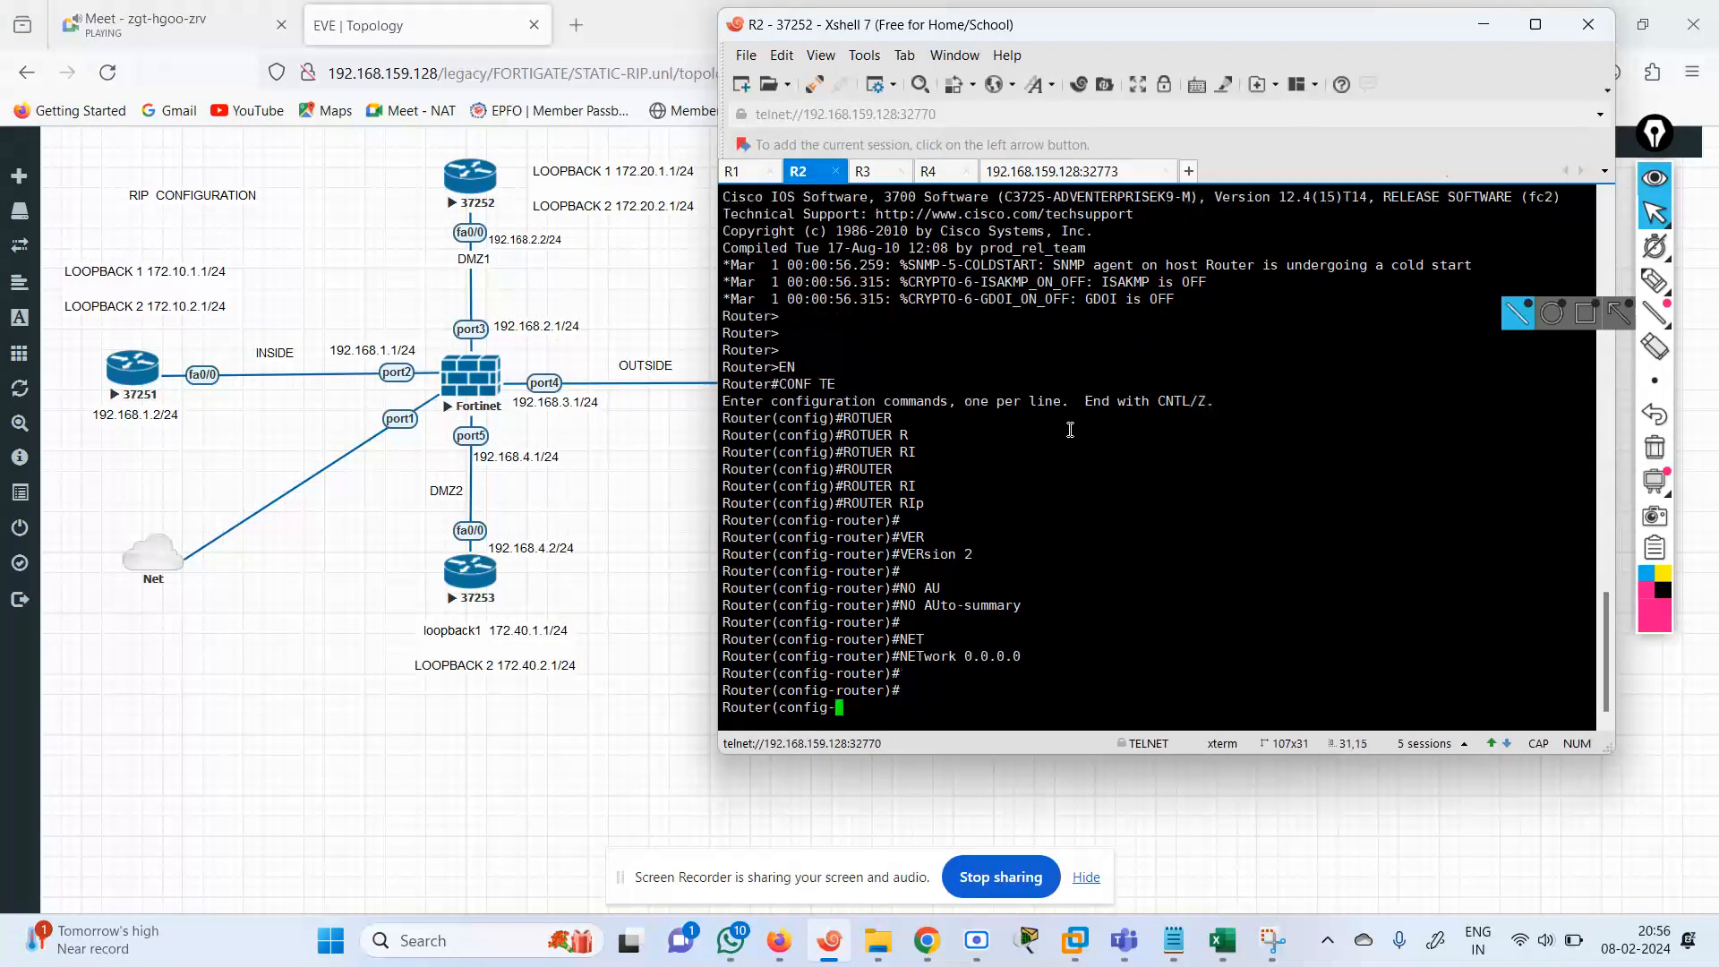
Exit RIP router configuration back to global configuration mode on R2.
{"action": "type", "text": "EXIT"}
{"action": "key", "text": "BackSpace"}
{"action": "key", "text": "BackSpace"}
{"action": "key", "text": "BackSpace"}
{"action": "type", "text": "XIT"}
{"action": "key", "text": "Return"}
{"action": "key", "text": "Return"}
{"action": "key", "text": "Return"}
{"action": "key", "text": "Return"}
Display the brief IP interface status on R2 with do sh ip int br.
{"action": "key", "text": "Return"}
{"action": "key", "text": "Return"}
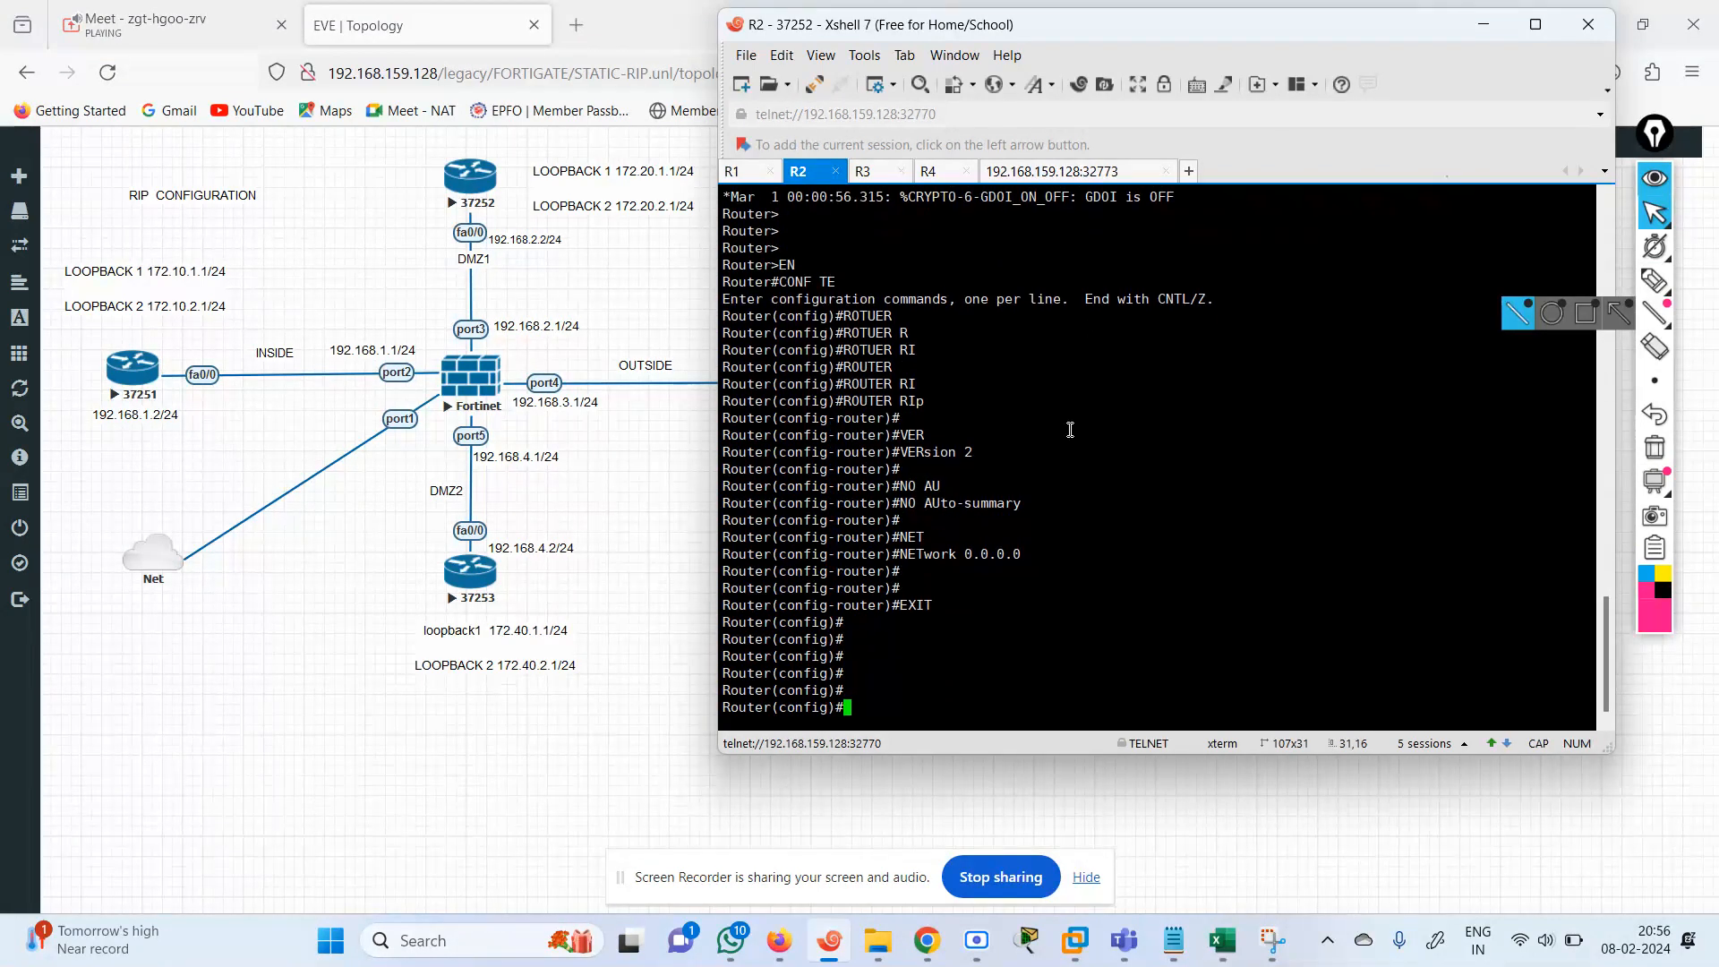
{"action": "type", "text": "DO SH IP INT B"}
{"action": "type", "text": "R"}
{"action": "key", "text": "Return"}
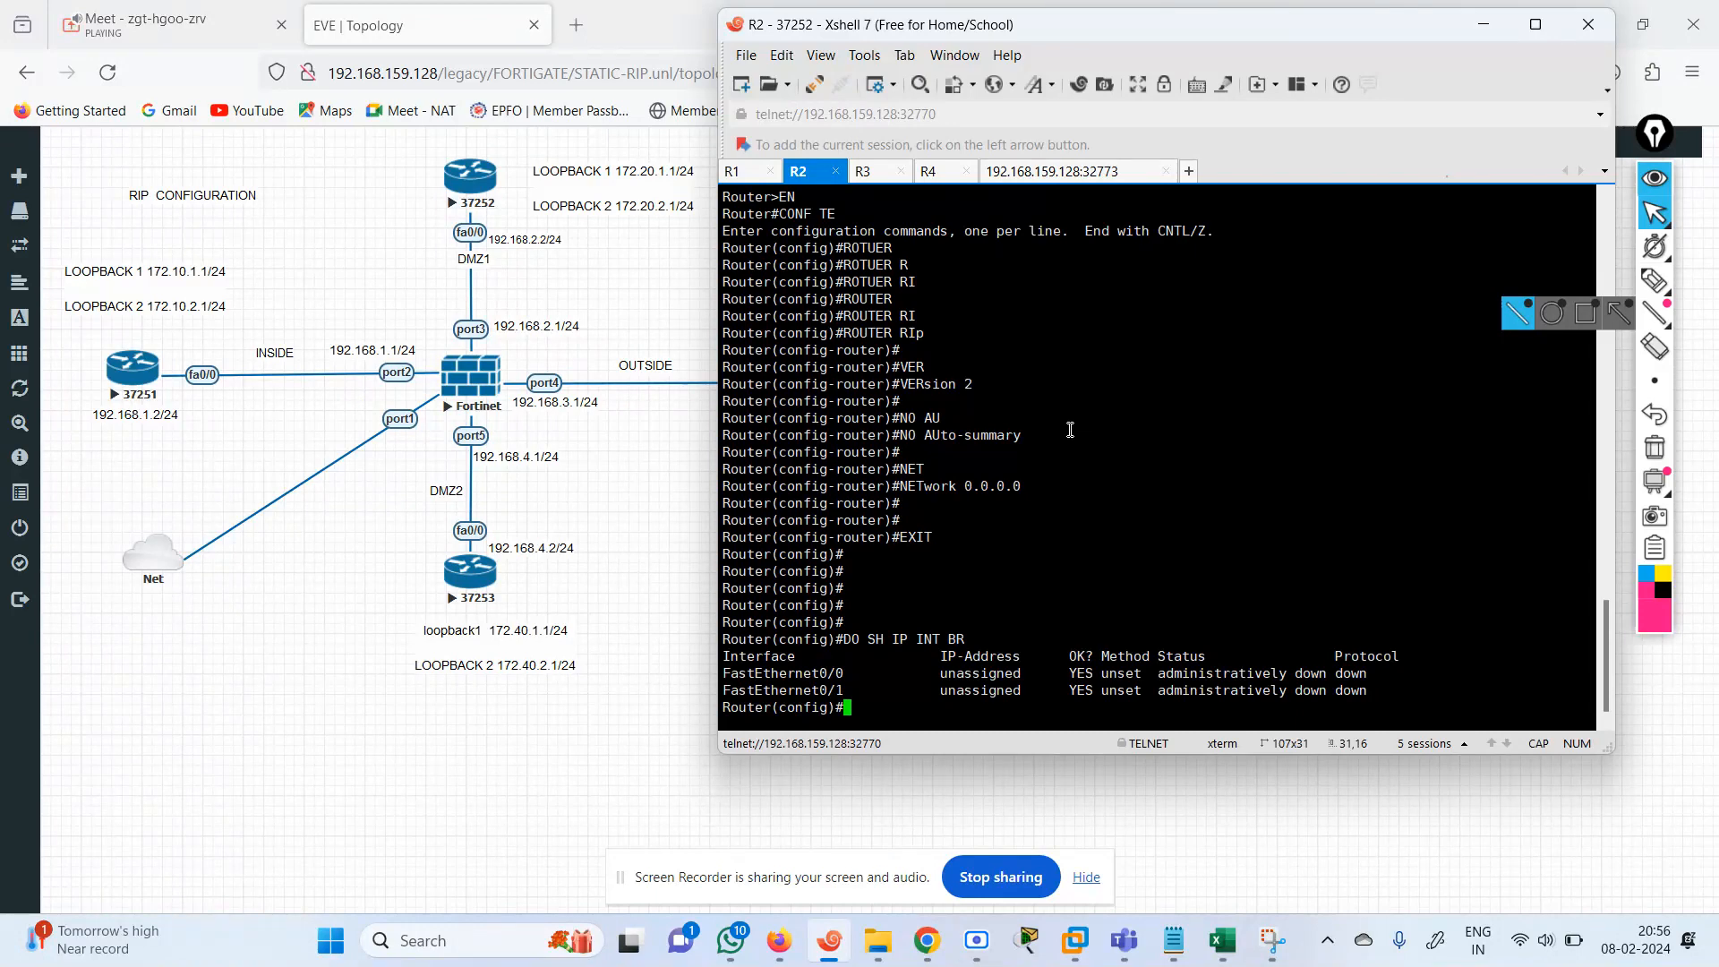
{"action": "key", "text": "Return"}
{"action": "key", "text": "Return"}
{"action": "key", "text": "Return"}
{"action": "key", "text": "Return"}
{"action": "key", "text": "Return"}
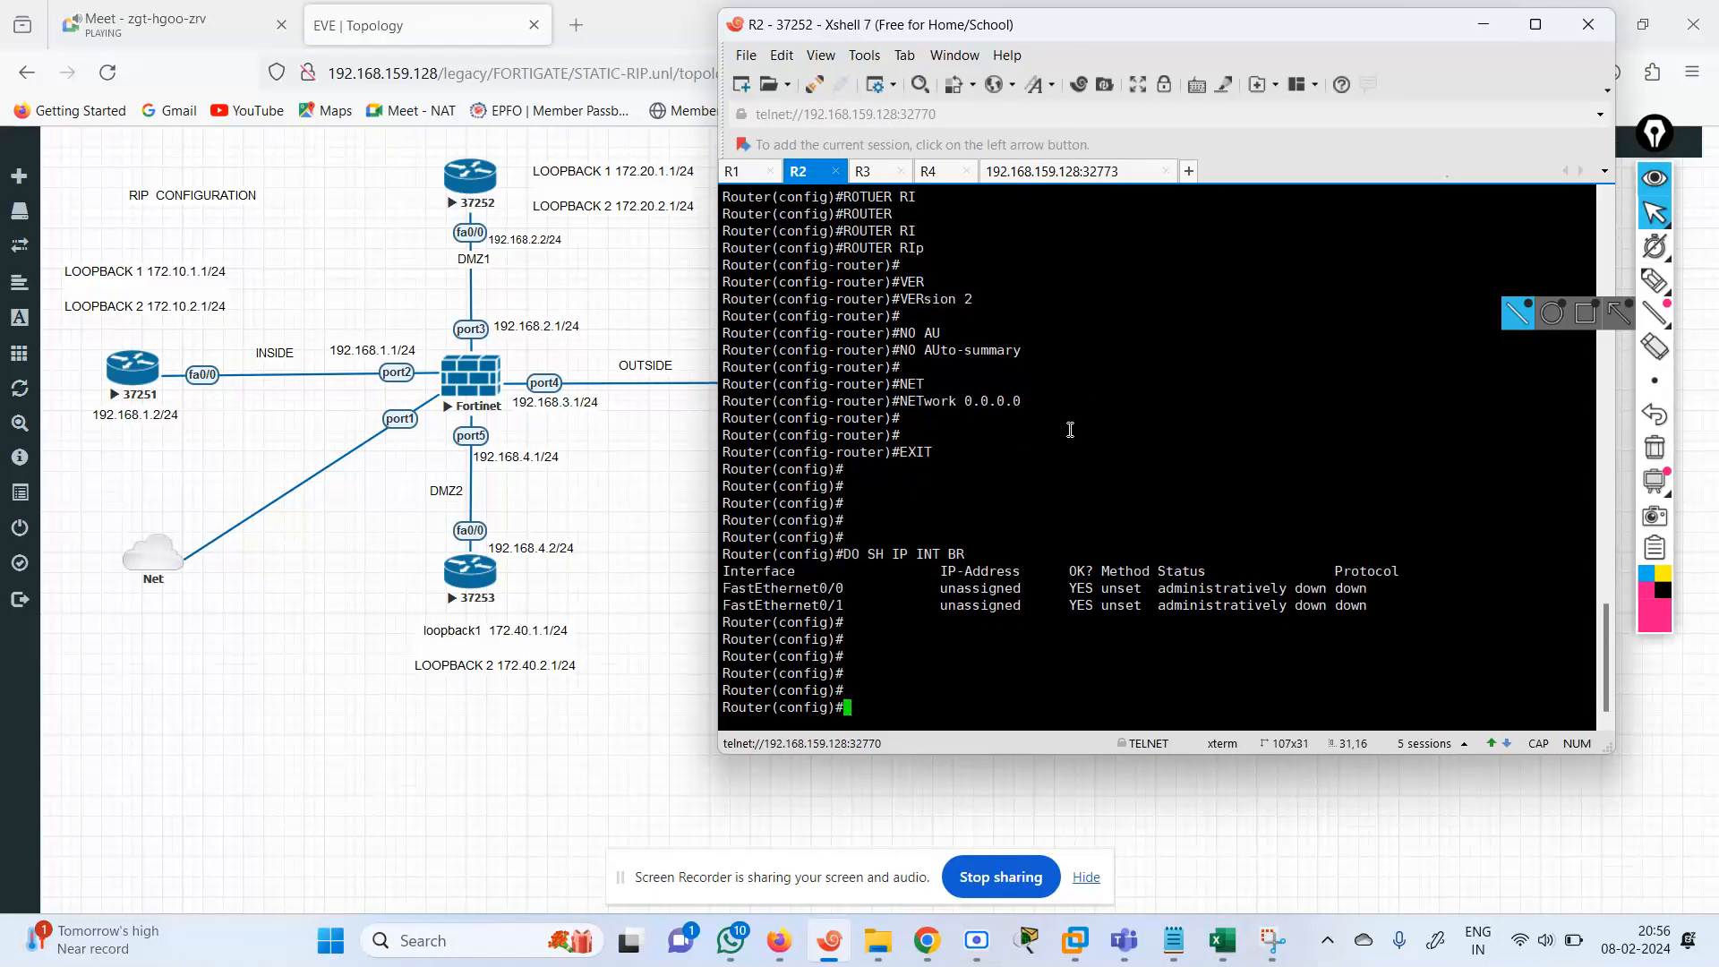
{"action": "type", "text": "CONF TER"}
{"action": "key", "text": "Return"}
{"action": "type", "text": "CONF"}
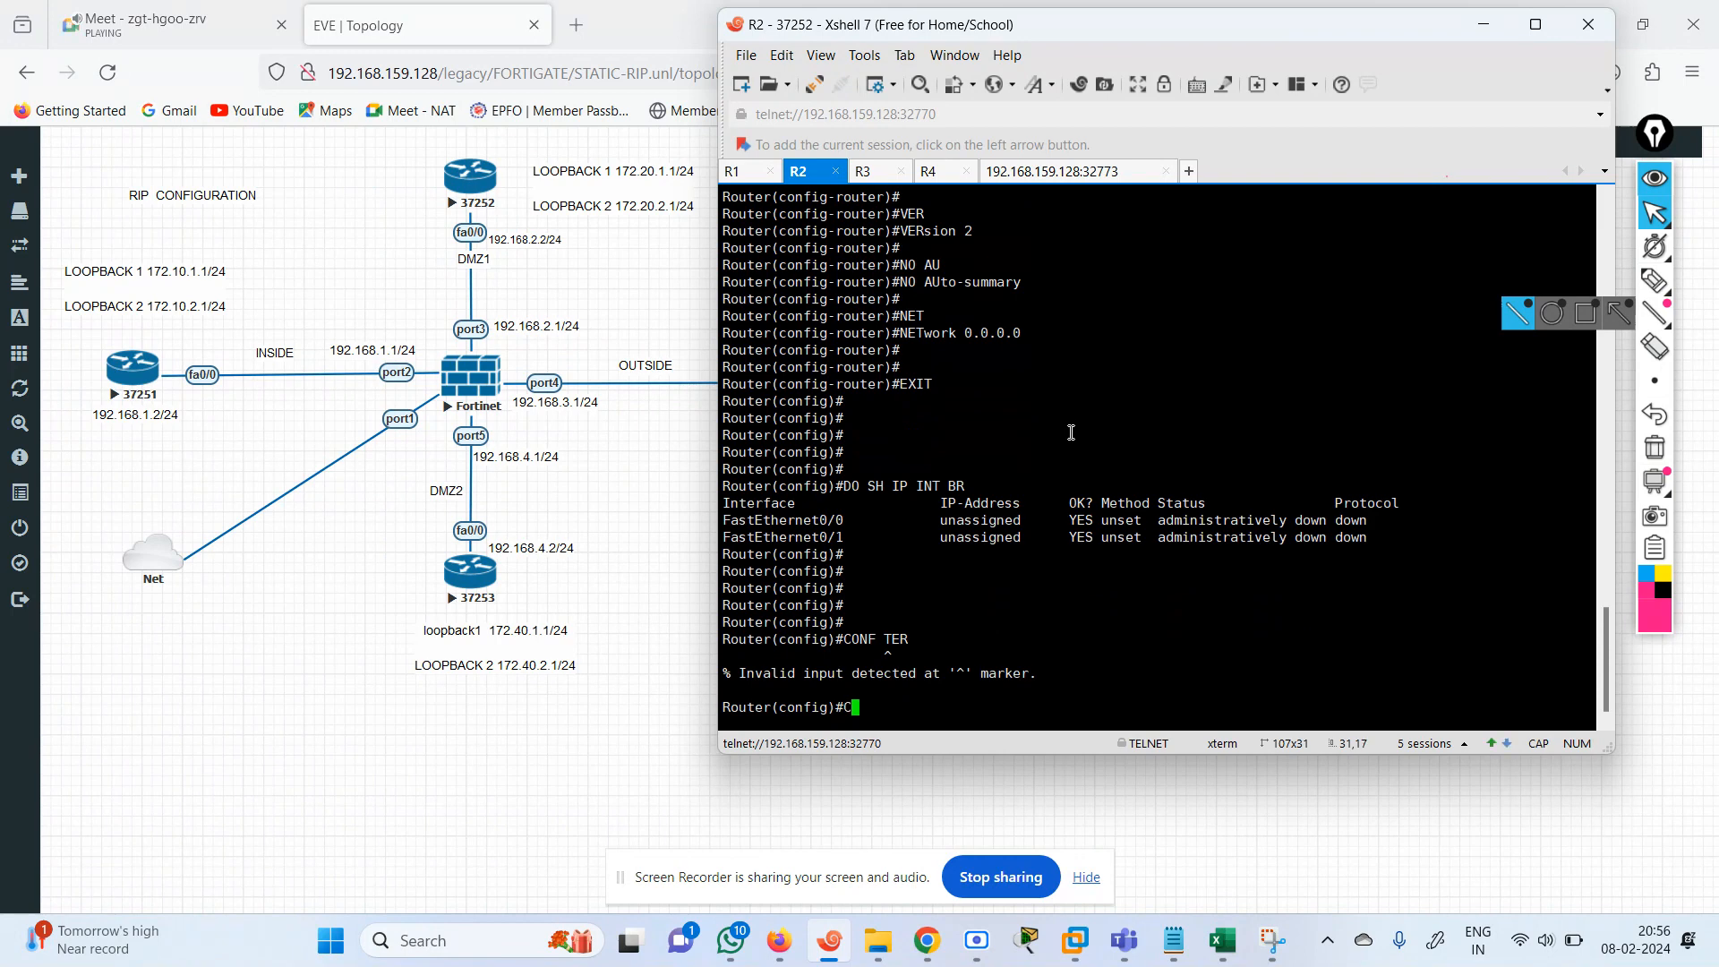
{"action": "key", "text": "Tab"}
{"action": "key", "text": "BackSpace"}
{"action": "key", "text": "BackSpace"}
{"action": "key", "text": "BackSpace"}
{"action": "key", "text": "BackSpace"}
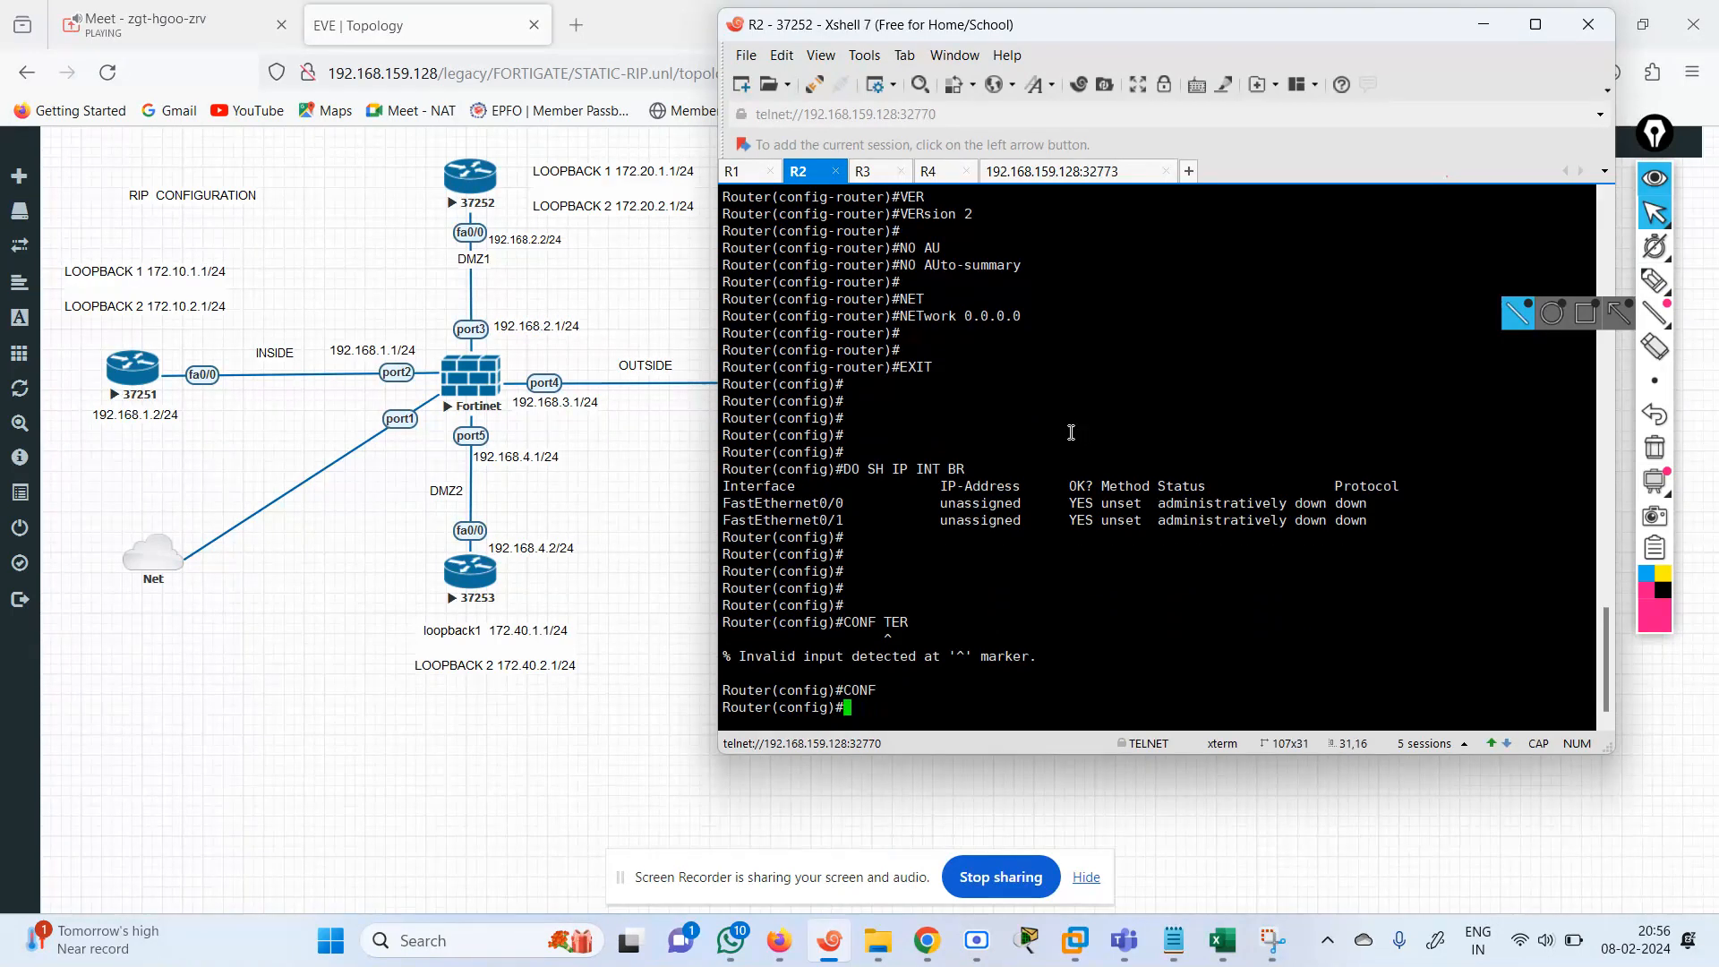
Assign IP address 192.168.2.2 with mask 255.255.255.0 to interface FastEthernet 0/0 on R2.
{"action": "type", "text": "IN"}
{"action": "key", "text": "Tab"}
{"action": "type", "text": "FAS"}
{"action": "key", "text": "Tab"}
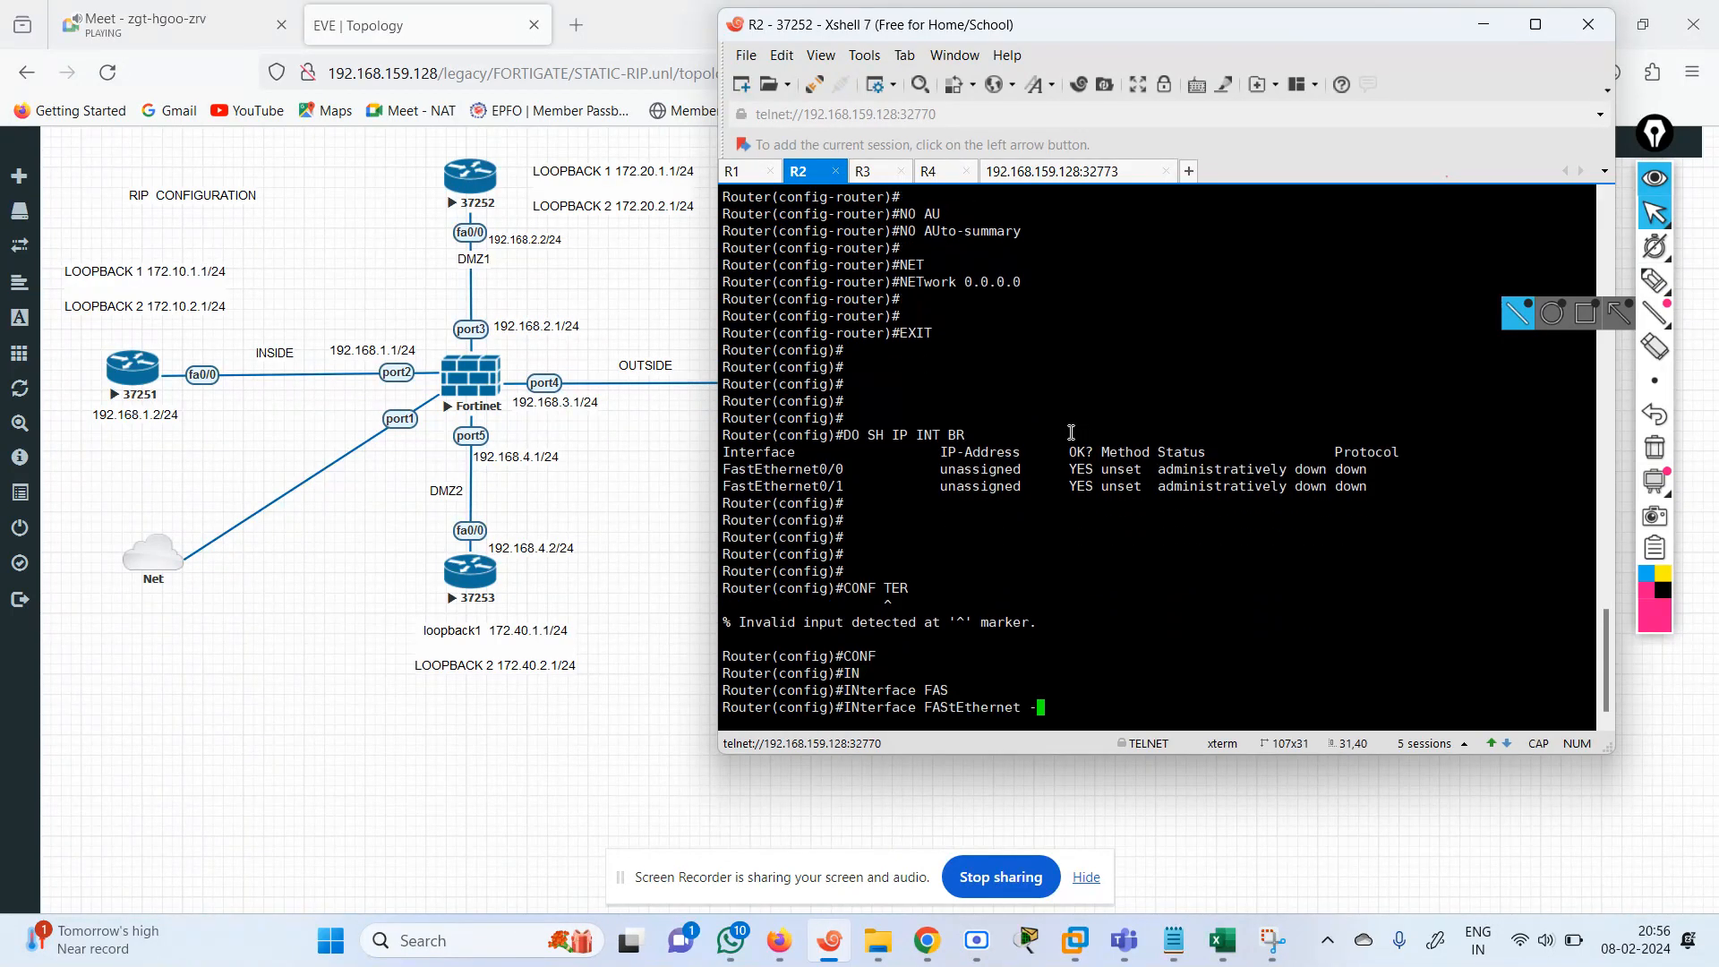
{"action": "type", "text": "0/0"}
{"action": "key", "text": "Return"}
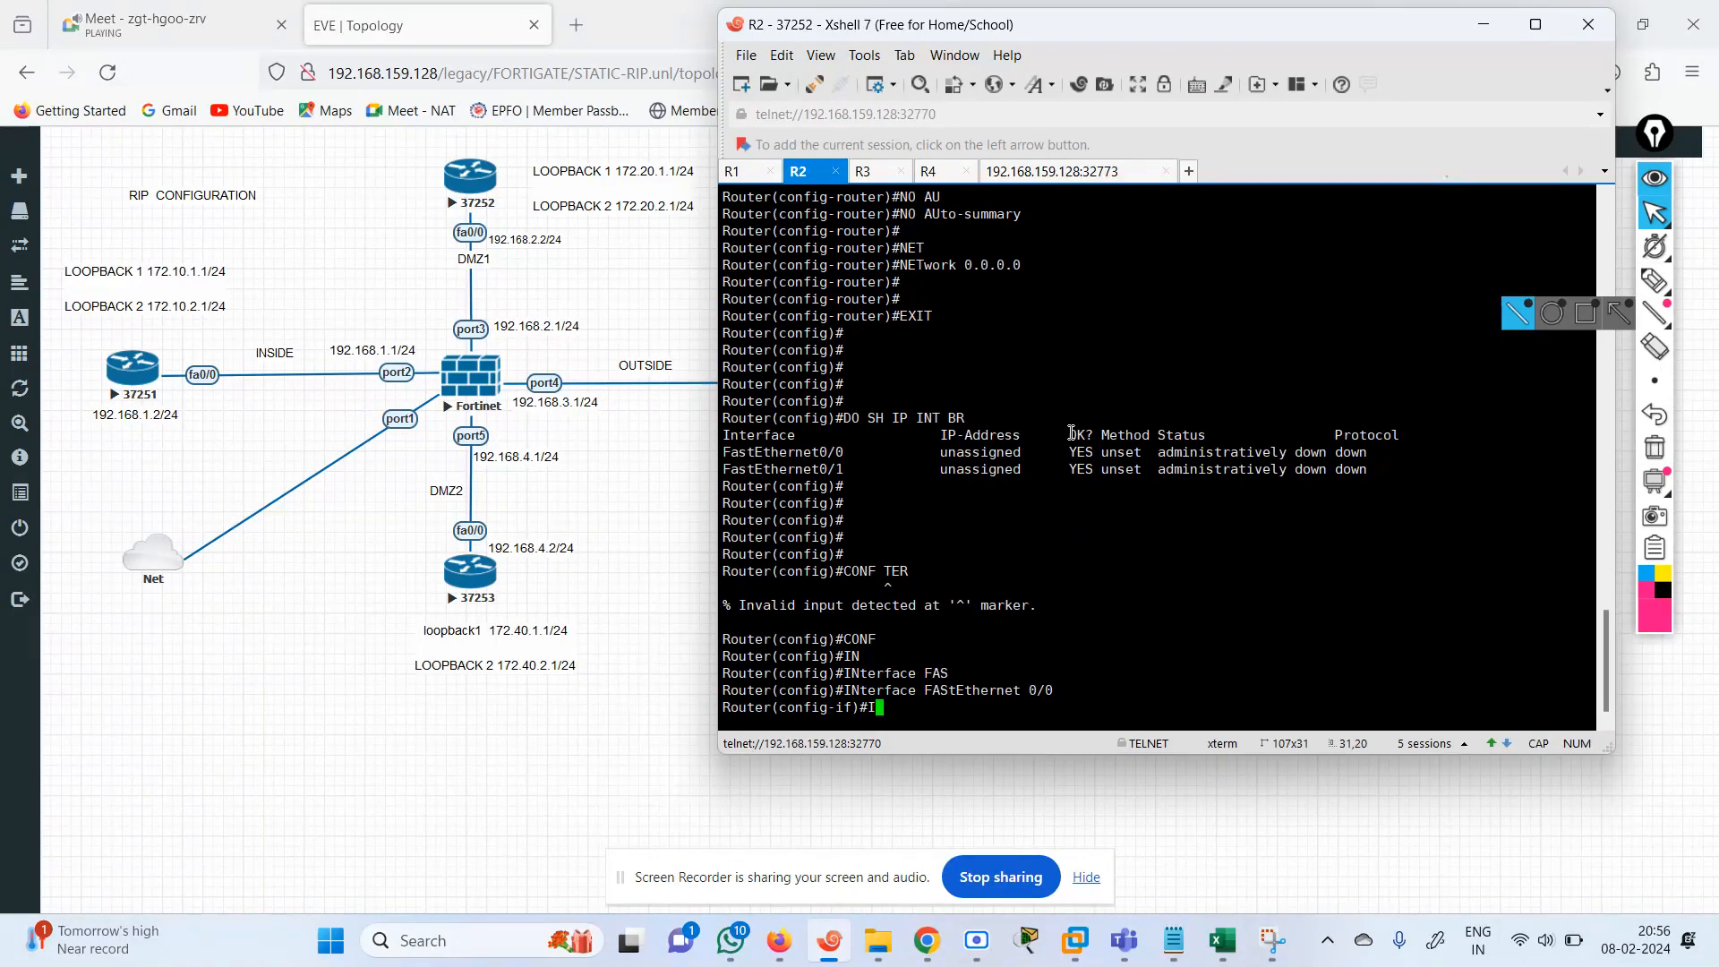
{"action": "type", "text": "IP ADD"}
{"action": "key", "text": "Tab"}
{"action": "type", "text": "192"}
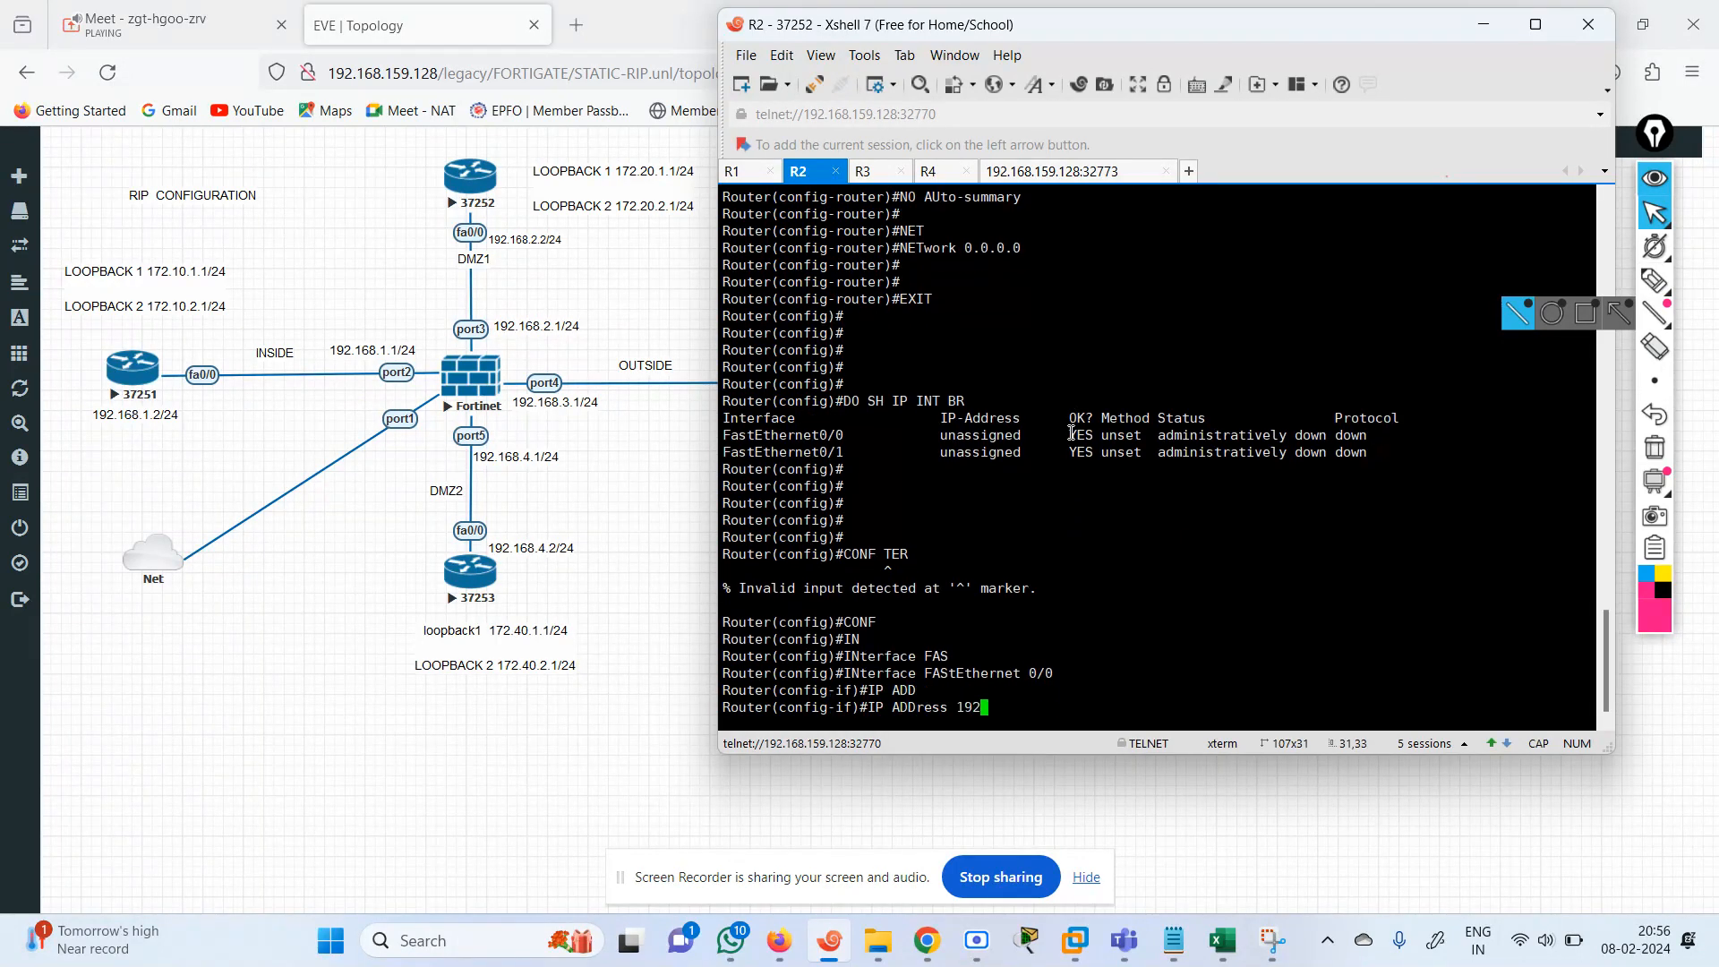
{"action": "type", "text": ".168.2.2 255.255.255.0"}
{"action": "key", "text": "Return"}
Enable FastEthernet 0/0 on R2 with no shutdown and exit interface configuration.
{"action": "type", "text": "NO SH"}
{"action": "key", "text": "Tab"}
{"action": "key", "text": "Return"}
{"action": "key", "text": "Return"}
{"action": "key", "text": "Return"}
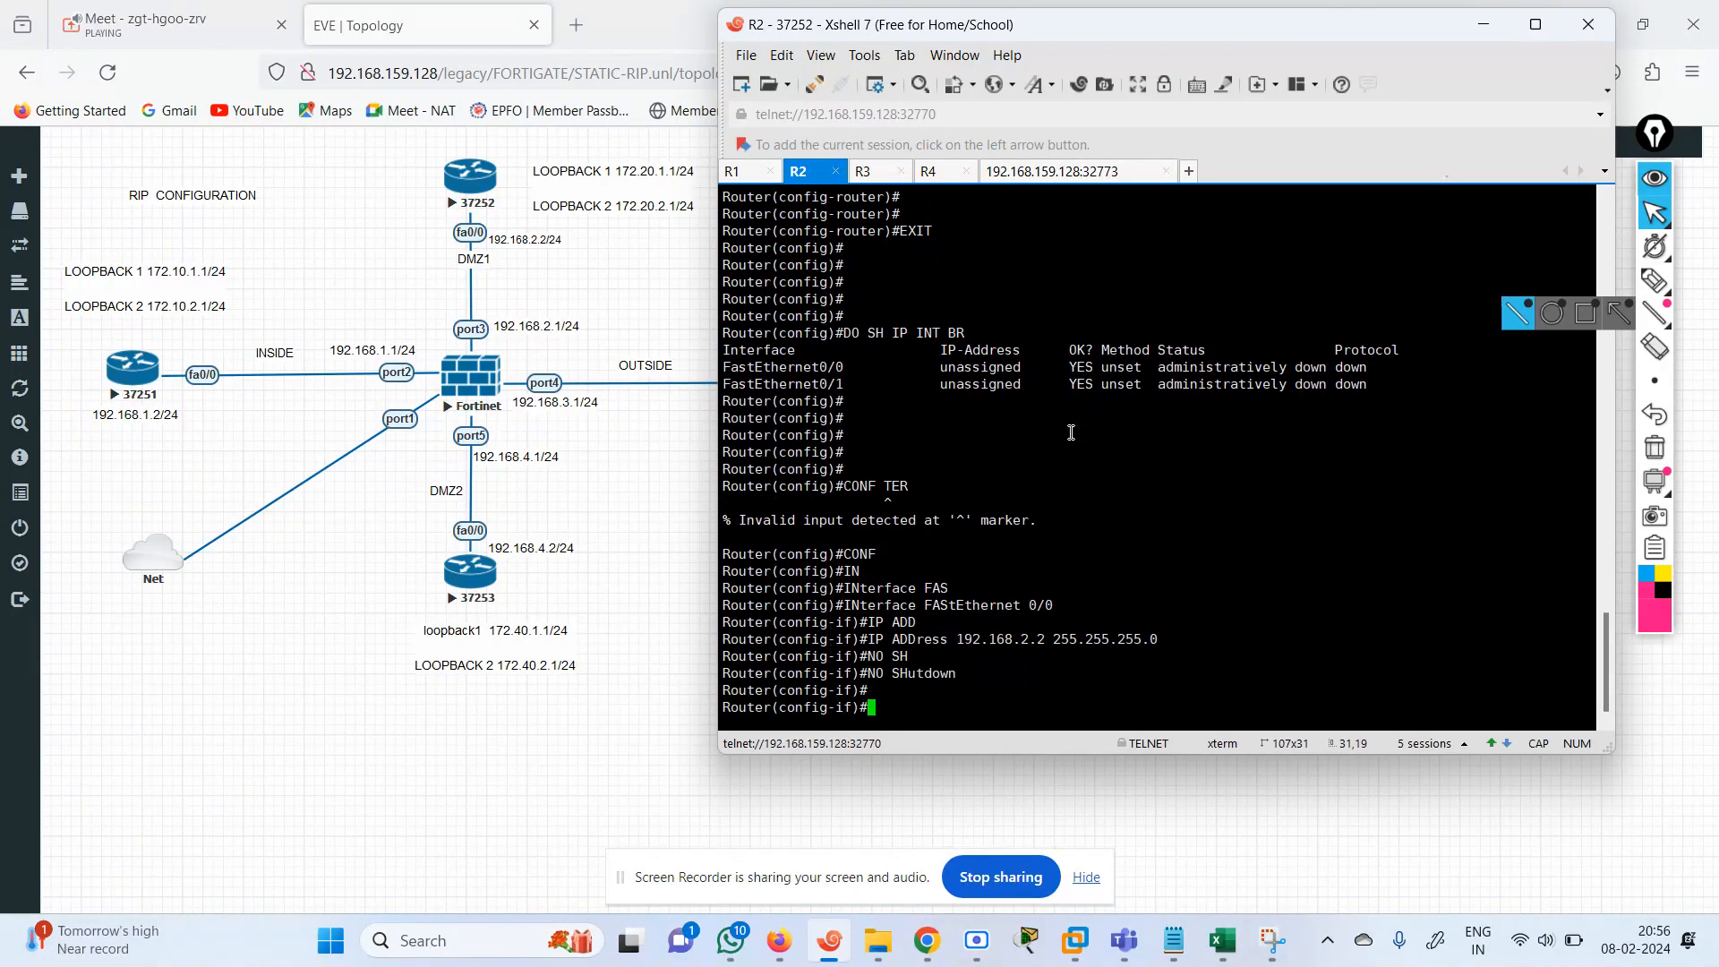
{"action": "type", "text": "EXIT"}
{"action": "key", "text": "Return"}
{"action": "type", "text": "IN"}
{"action": "key", "text": "BackSpace"}
{"action": "key", "text": "BackSpace"}
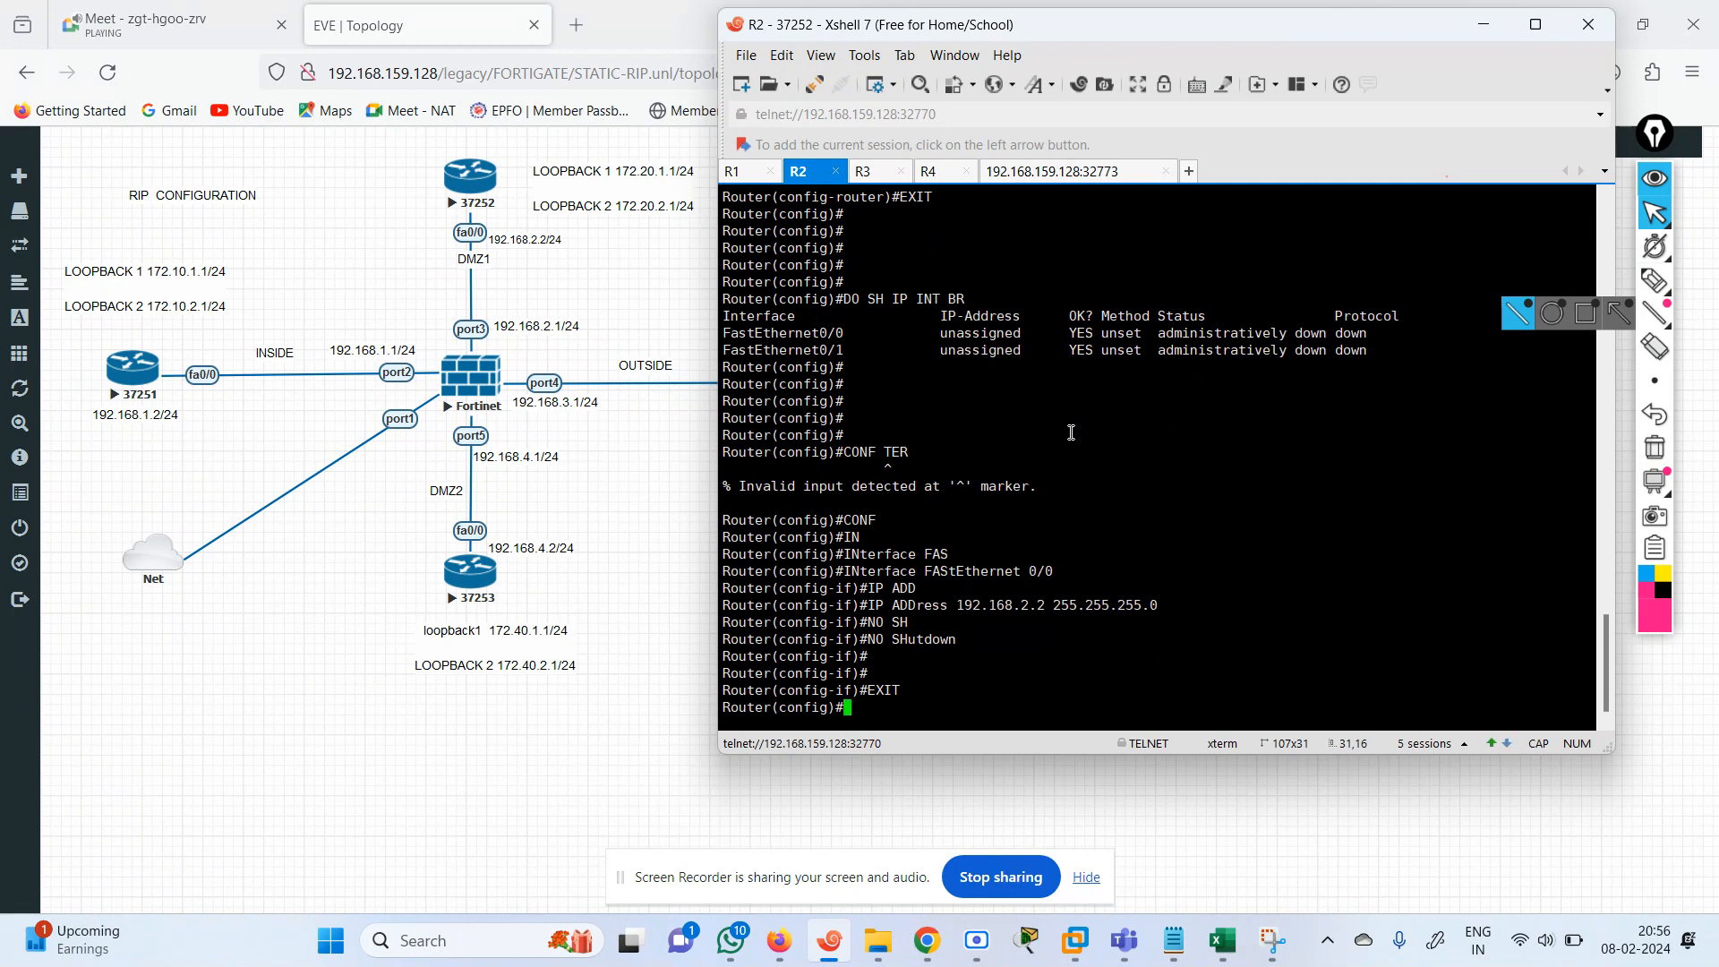
{"action": "type", "text": "N"}
{"action": "key", "text": "Tab"}
{"action": "key", "text": "BackSpace"}
Create interface Loopback 1 on R2 and enter its configuration mode.
{"action": "type", "text": "IN"}
{"action": "key", "text": "Tab"}
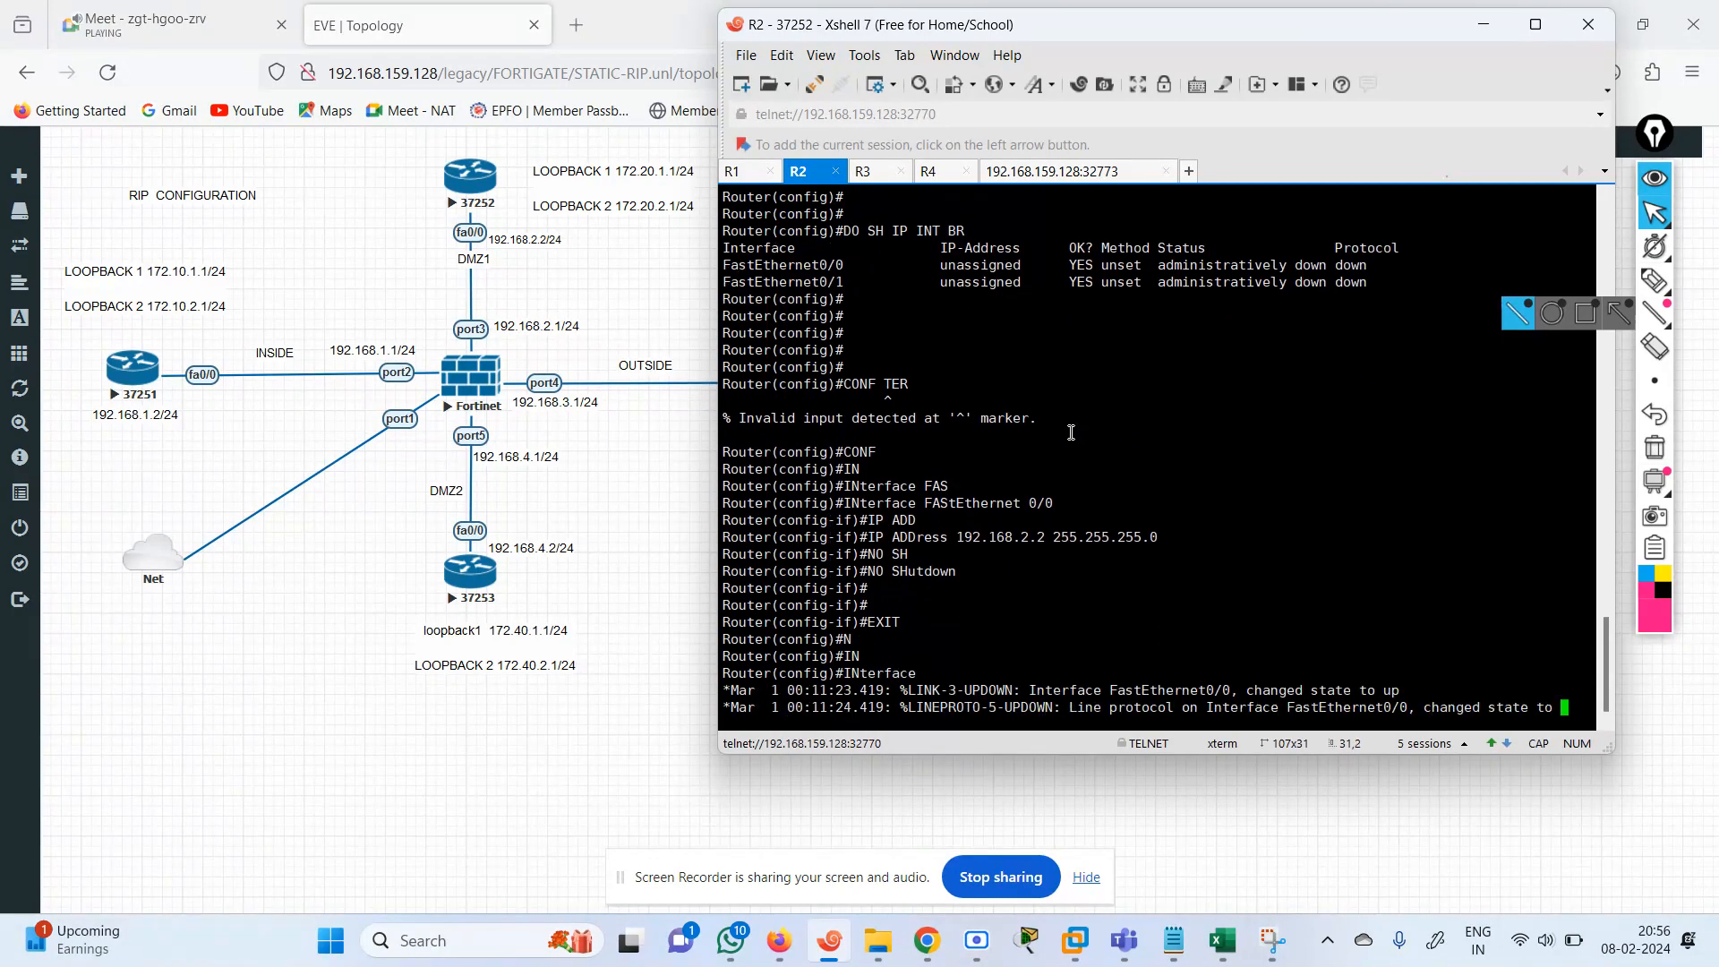
{"action": "type", "text": "LO"}
{"action": "key", "text": "Tab"}
{"action": "type", "text": "1"}
{"action": "key", "text": "Return"}
Assign IP address 172.20.1.1 with mask 255.255.255.0 to Loopback 1 on R2.
{"action": "type", "text": "IP ADD 172."}
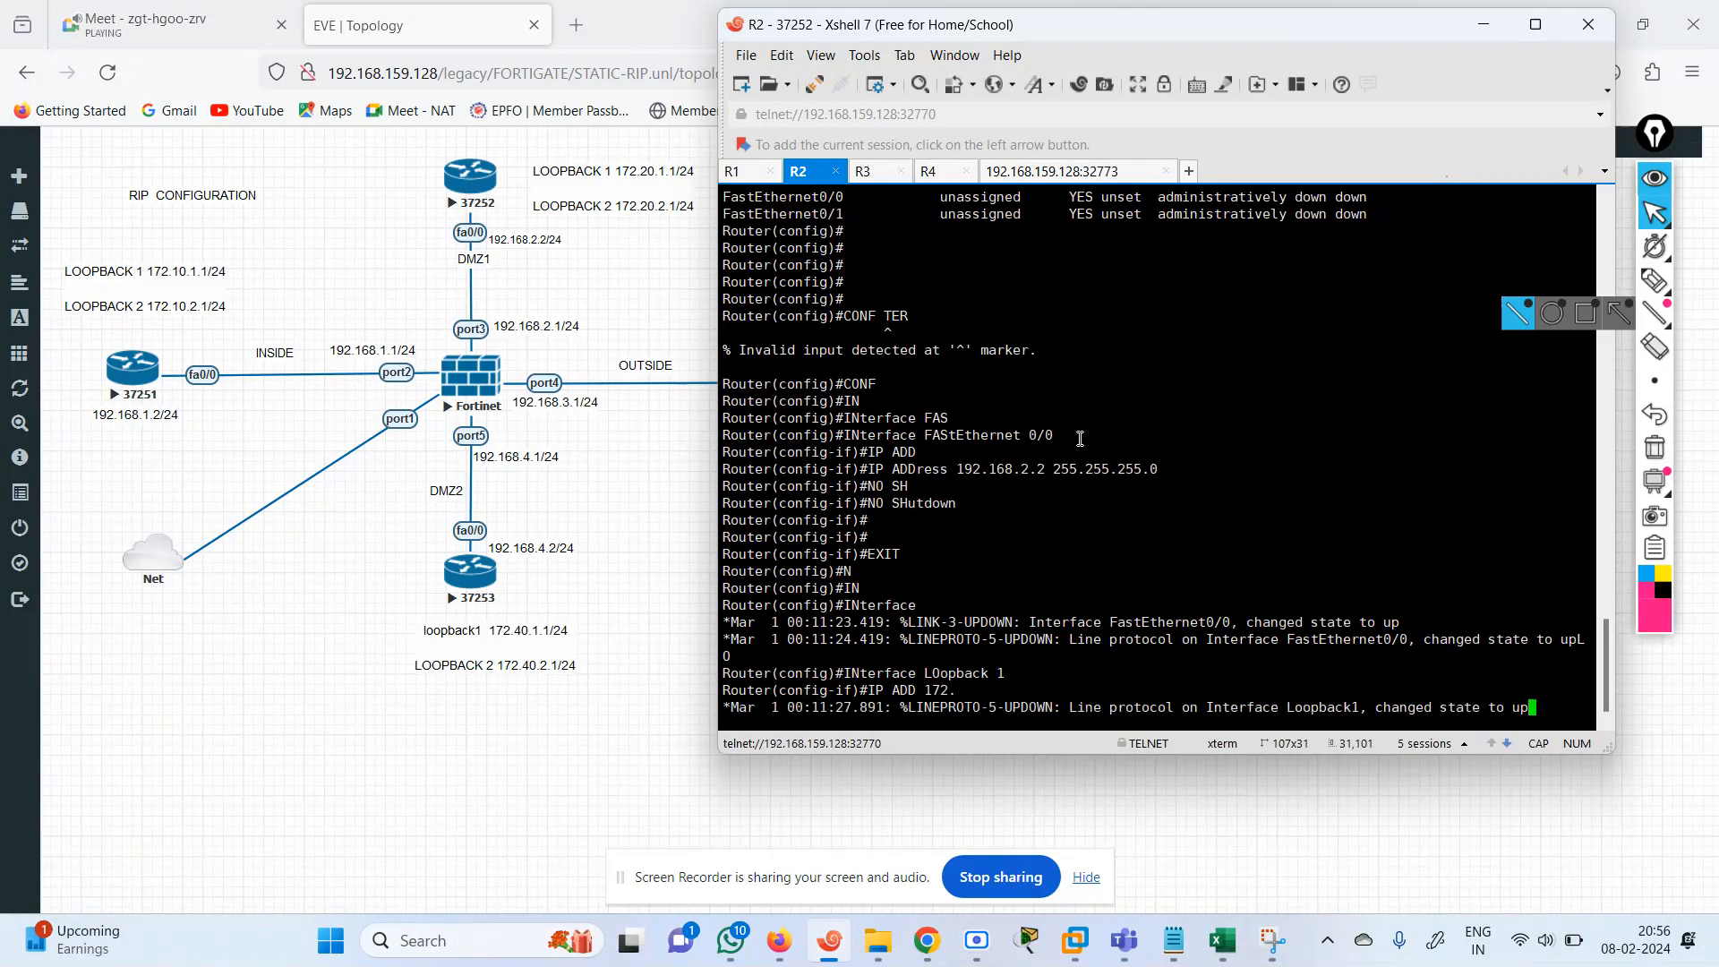
{"action": "type", "text": "20"}
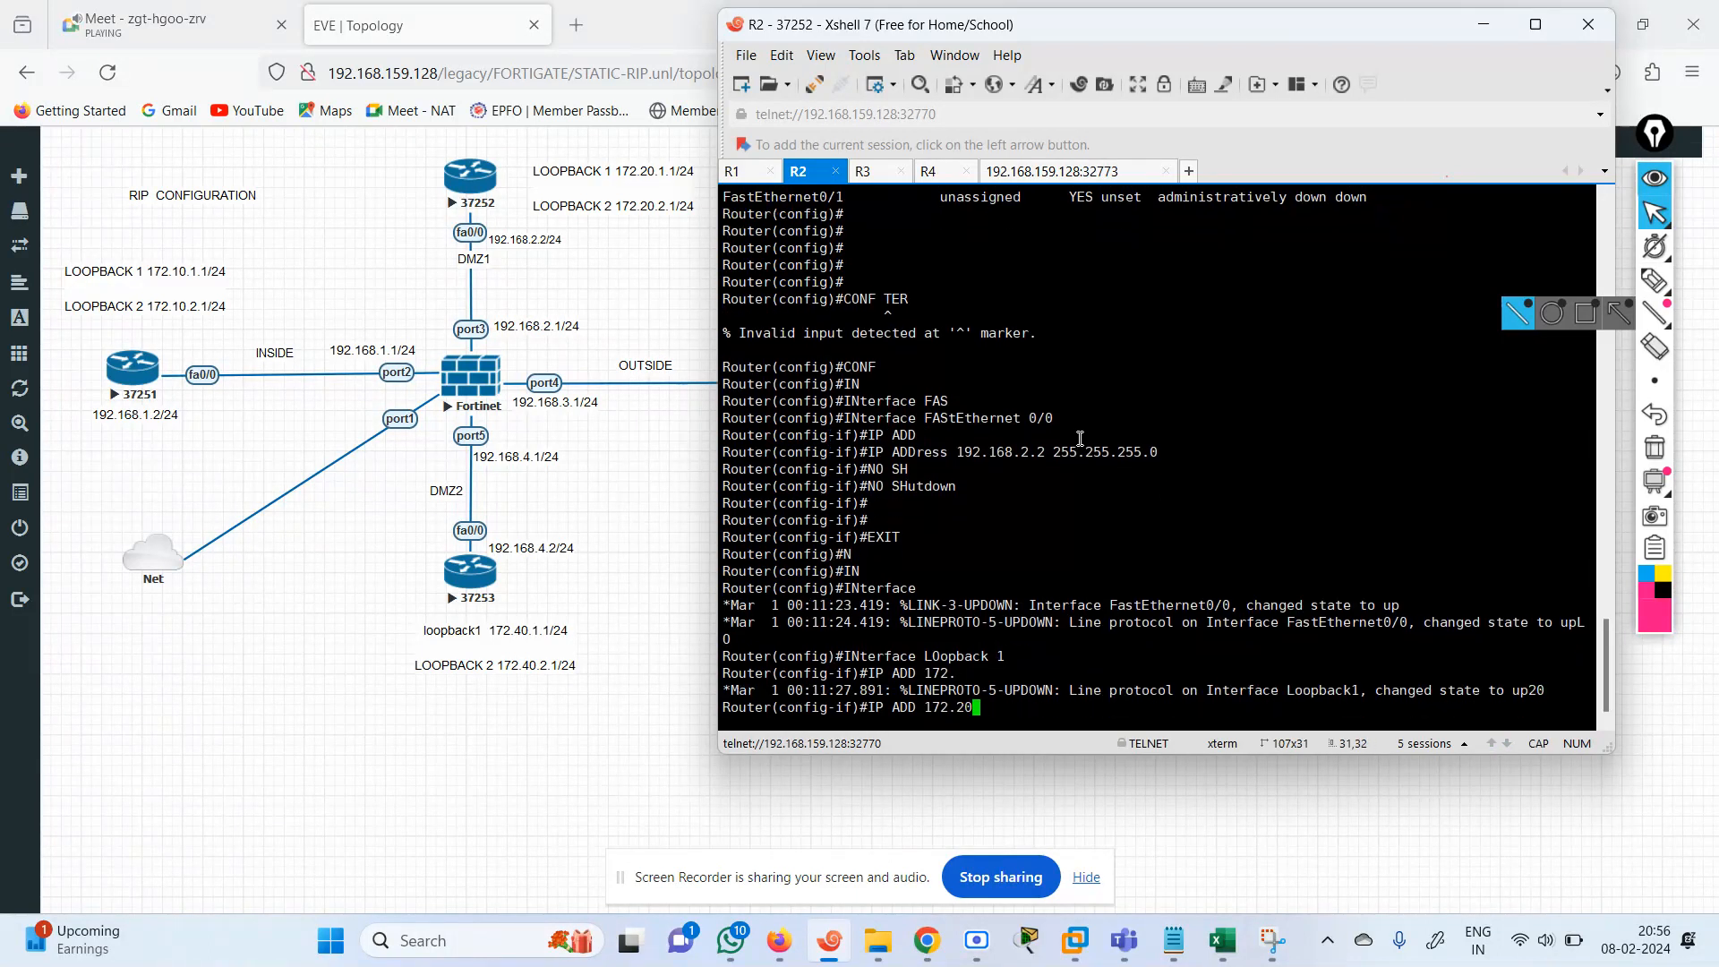
{"action": "type", "text": ".1.1 255.255.255.0"}
{"action": "key", "text": "Return"}
{"action": "key", "text": "Return"}
{"action": "key", "text": "Return"}
{"action": "key", "text": "Return"}
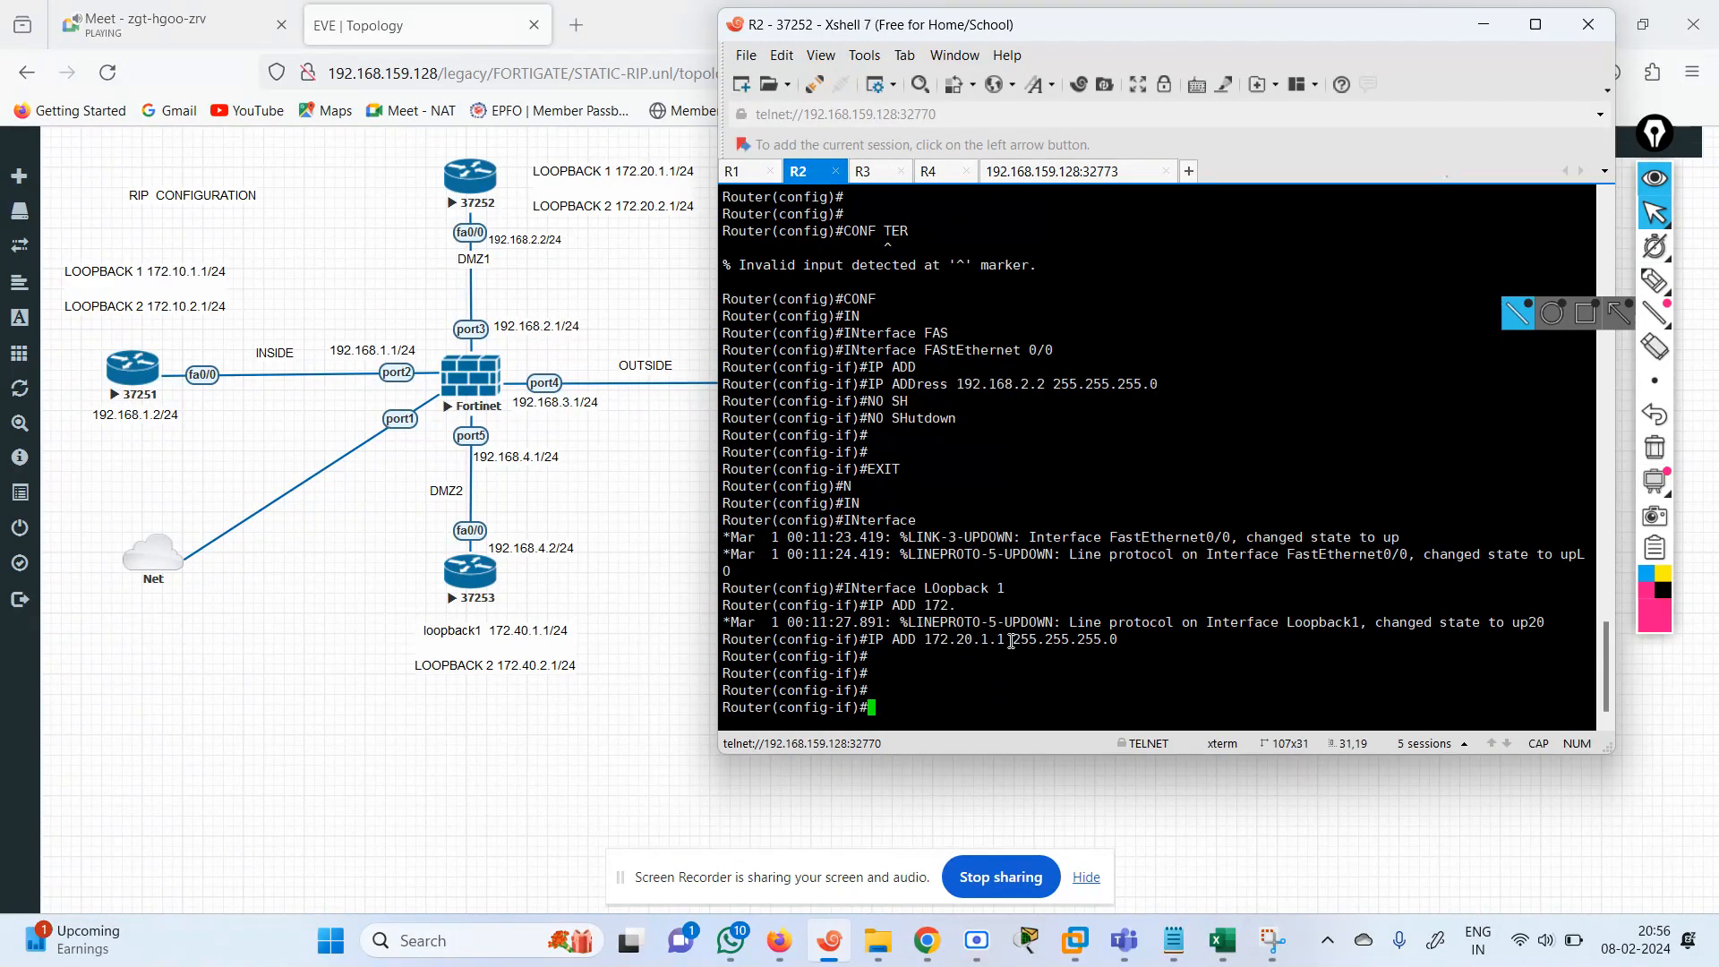
{"action": "left_click_drag", "start_coordinate": [1012, 641], "coordinate": [1118, 641]}
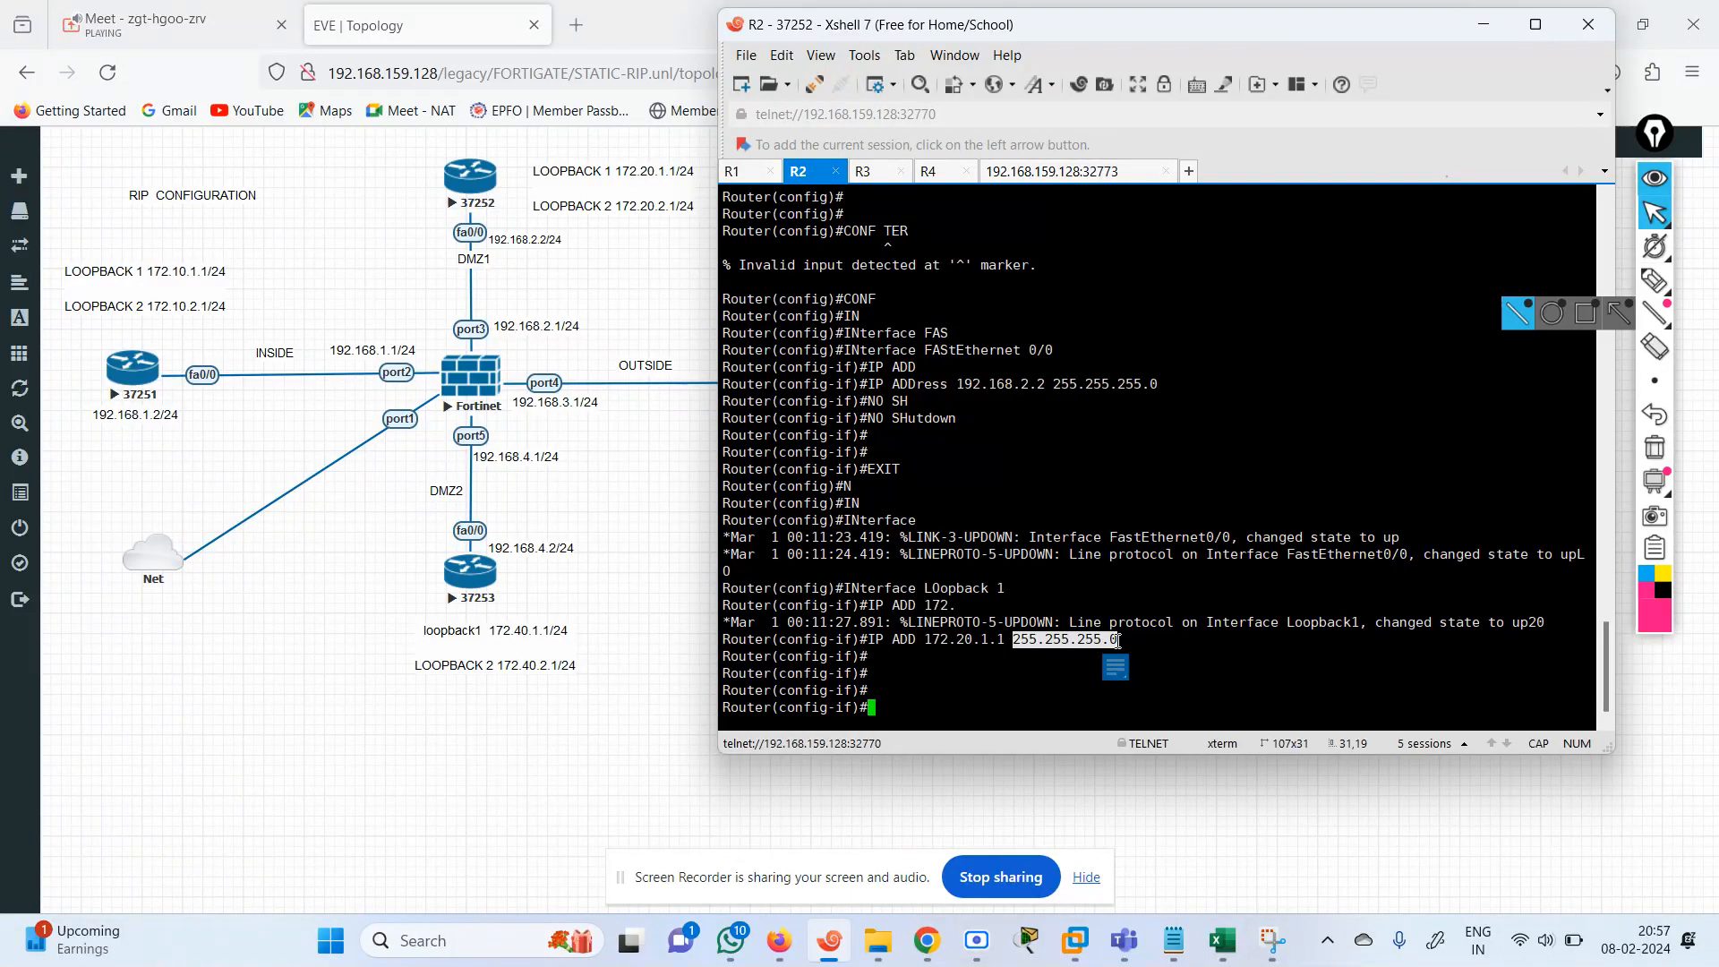
{"action": "left_click", "coordinate": [1000, 683]}
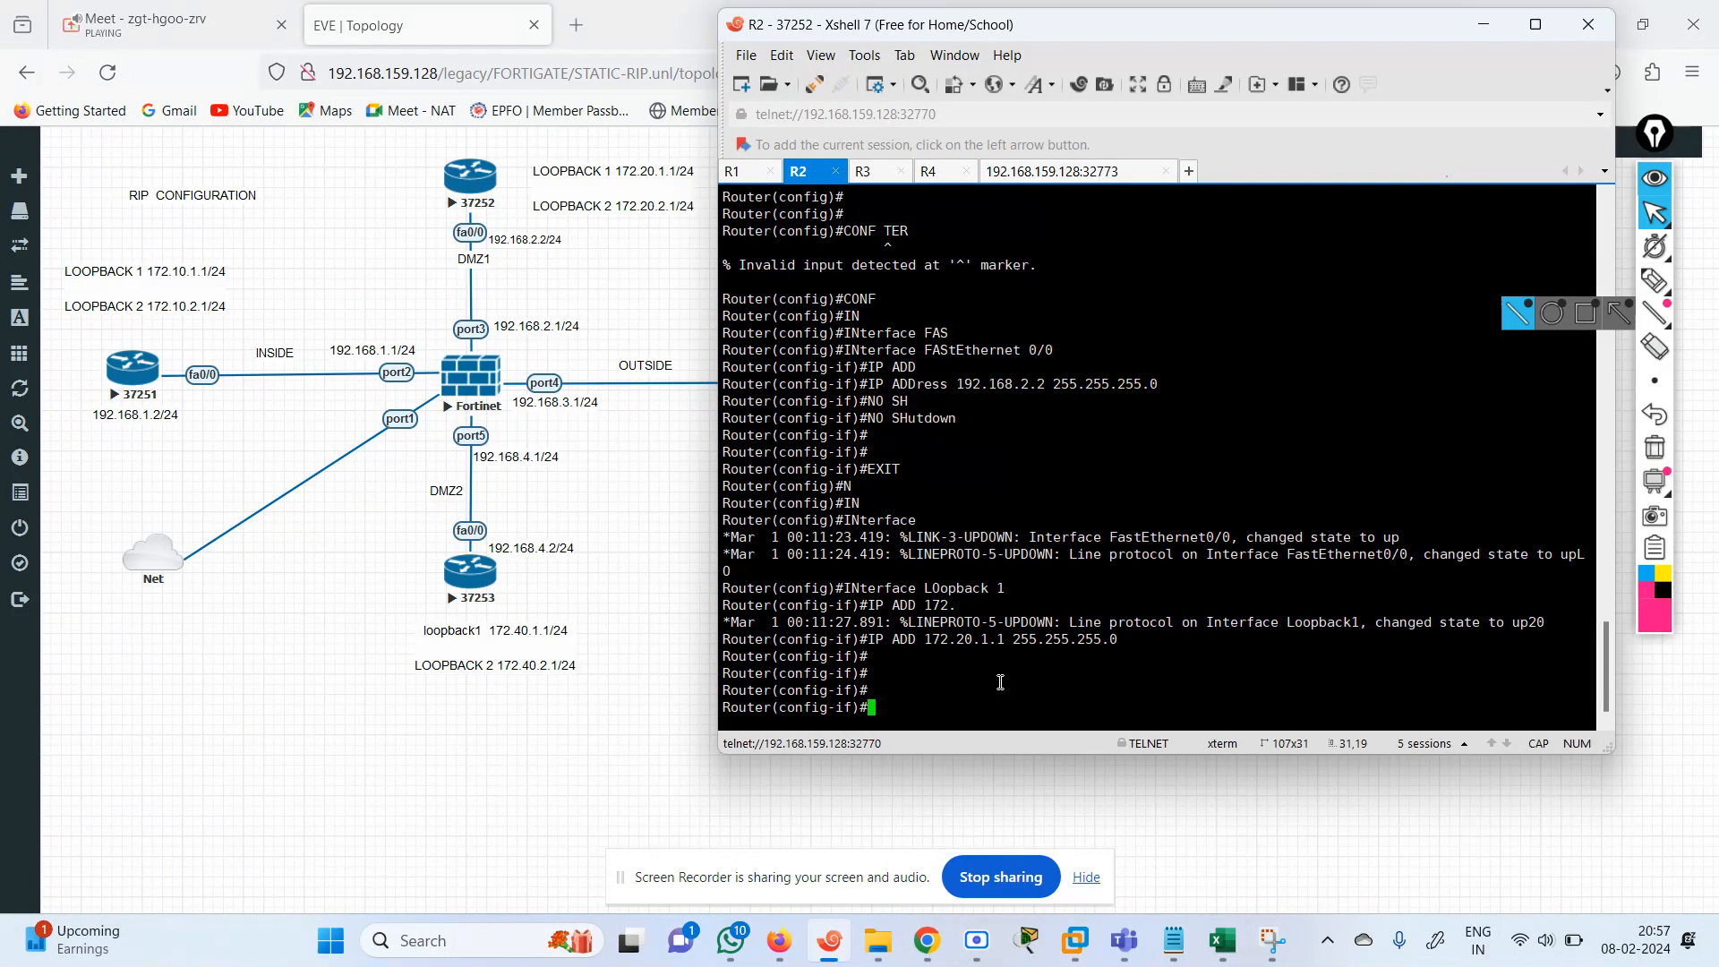
Create interface Loopback 2 on R2 by reusing the earlier loopback command with number 2.
{"action": "key", "text": "Up"}
{"action": "key", "text": "Up"}
{"action": "key", "text": "Up"}
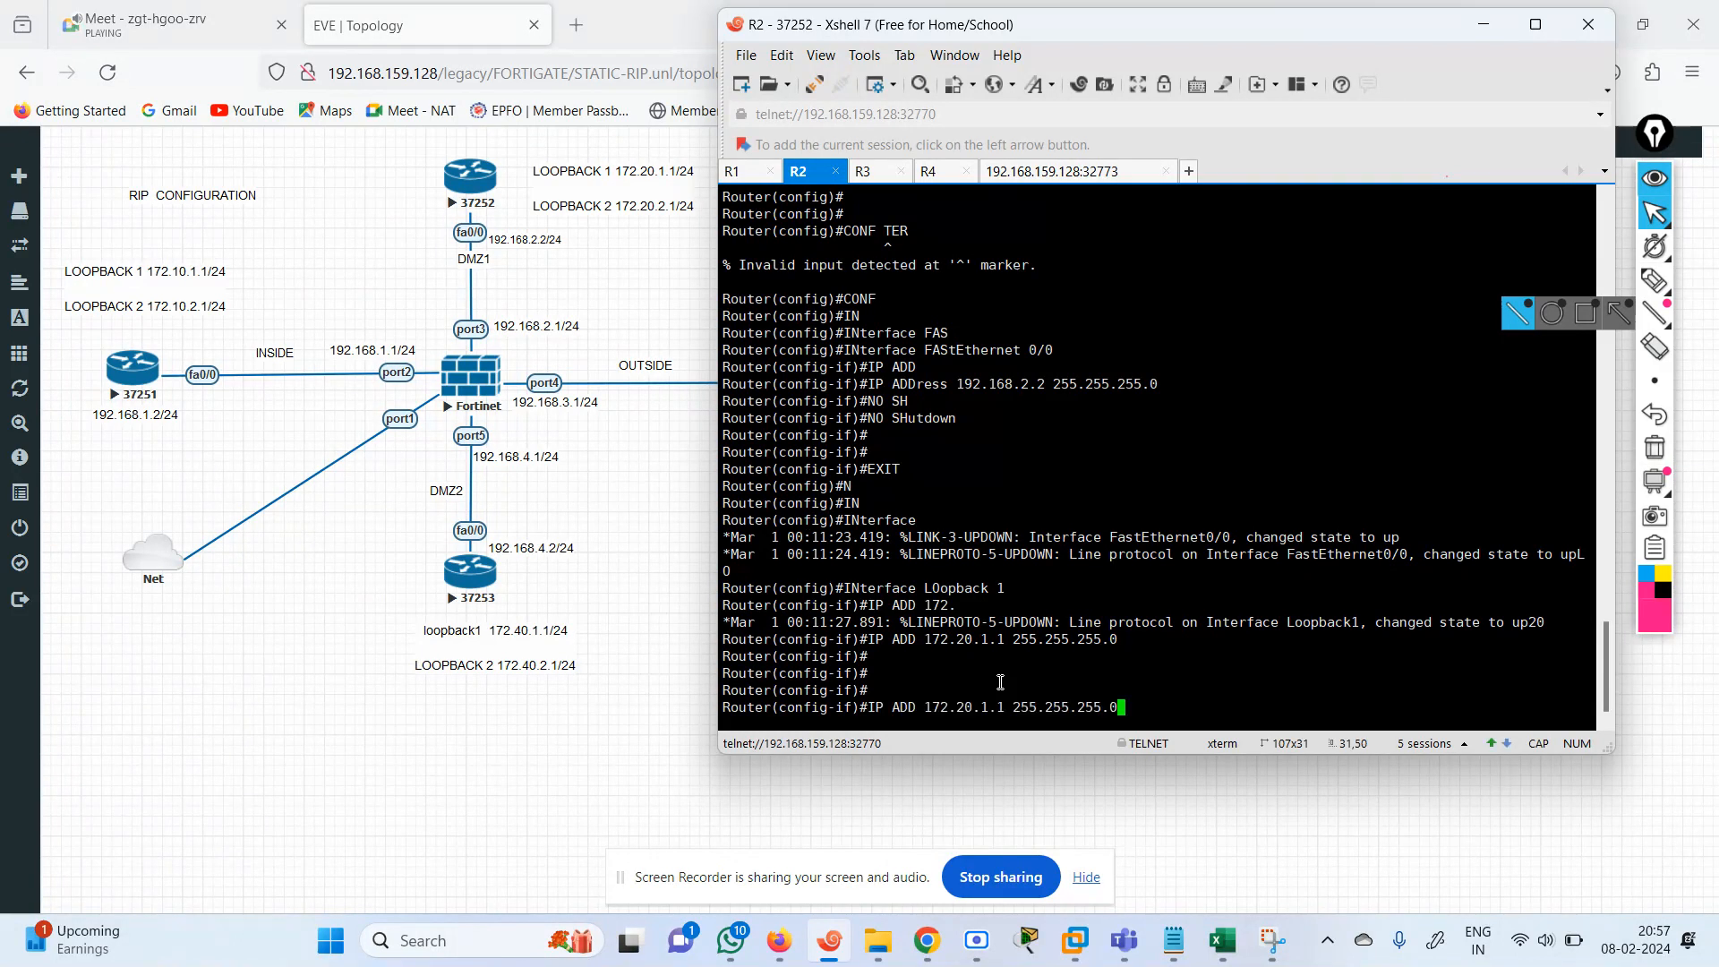
{"action": "key", "text": "BackSpace"}
{"action": "type", "text": "2"}
{"action": "key", "text": "Return"}
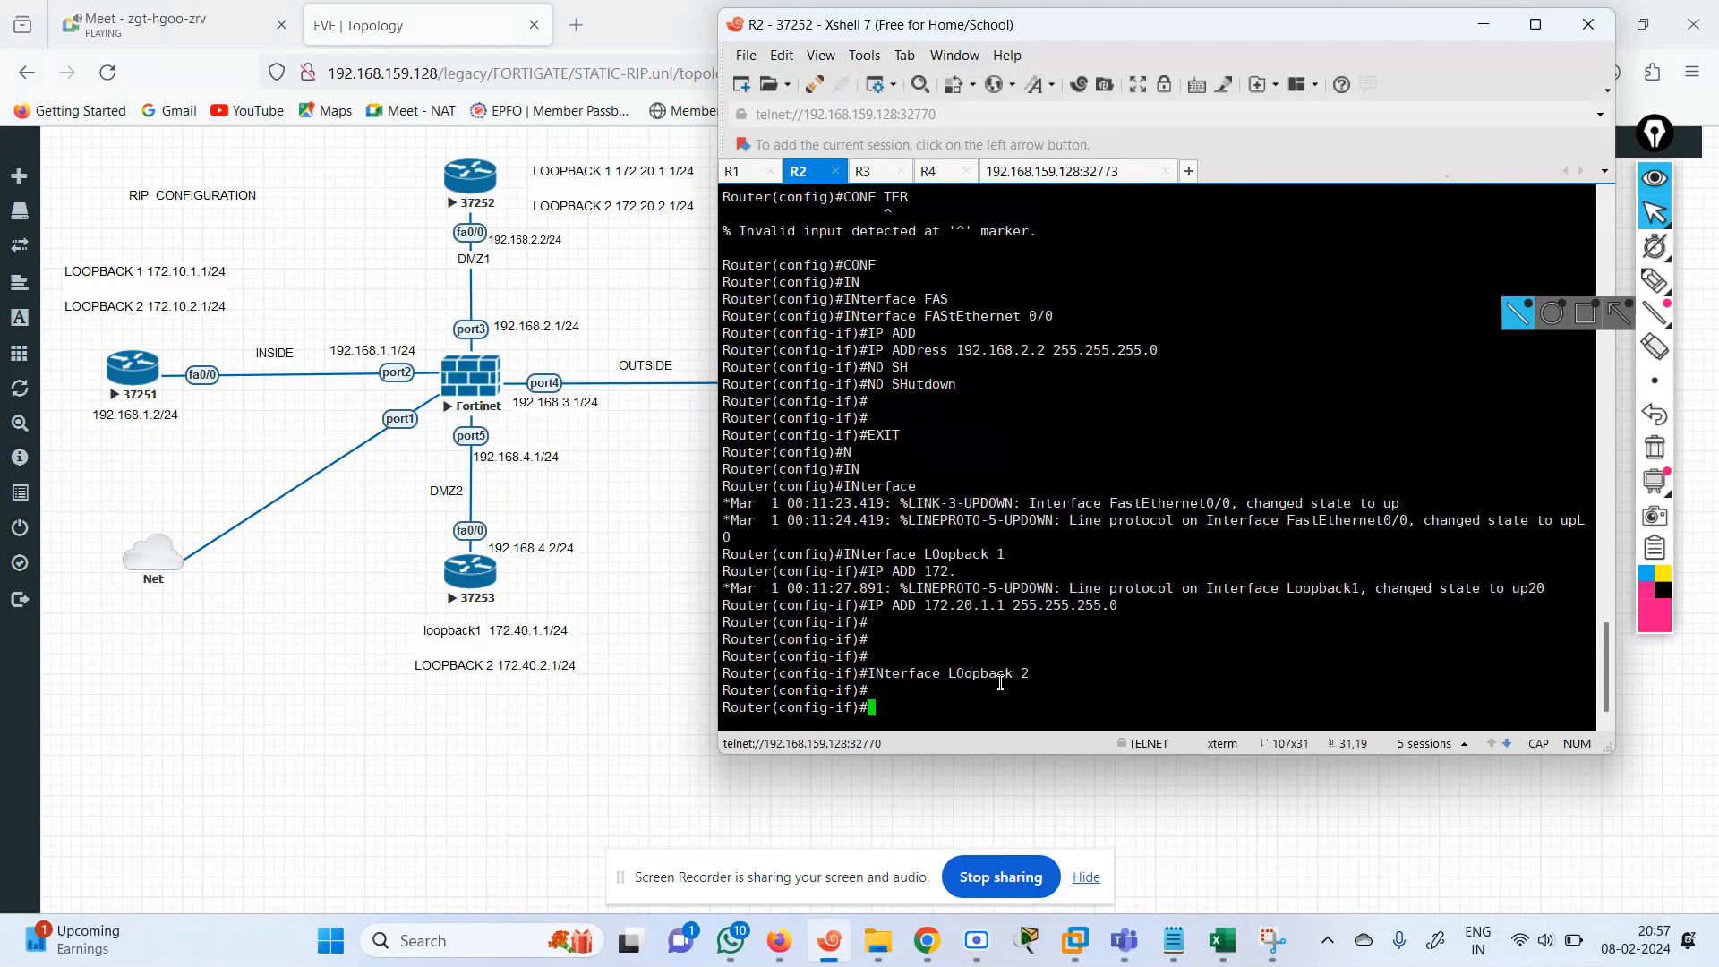
Edit the recalled address command to assign 172.10.1.1 with mask 255.255.255.0 to Loopback 2 on R2.
{"action": "key", "text": "Up"}
{"action": "key", "text": "Up"}
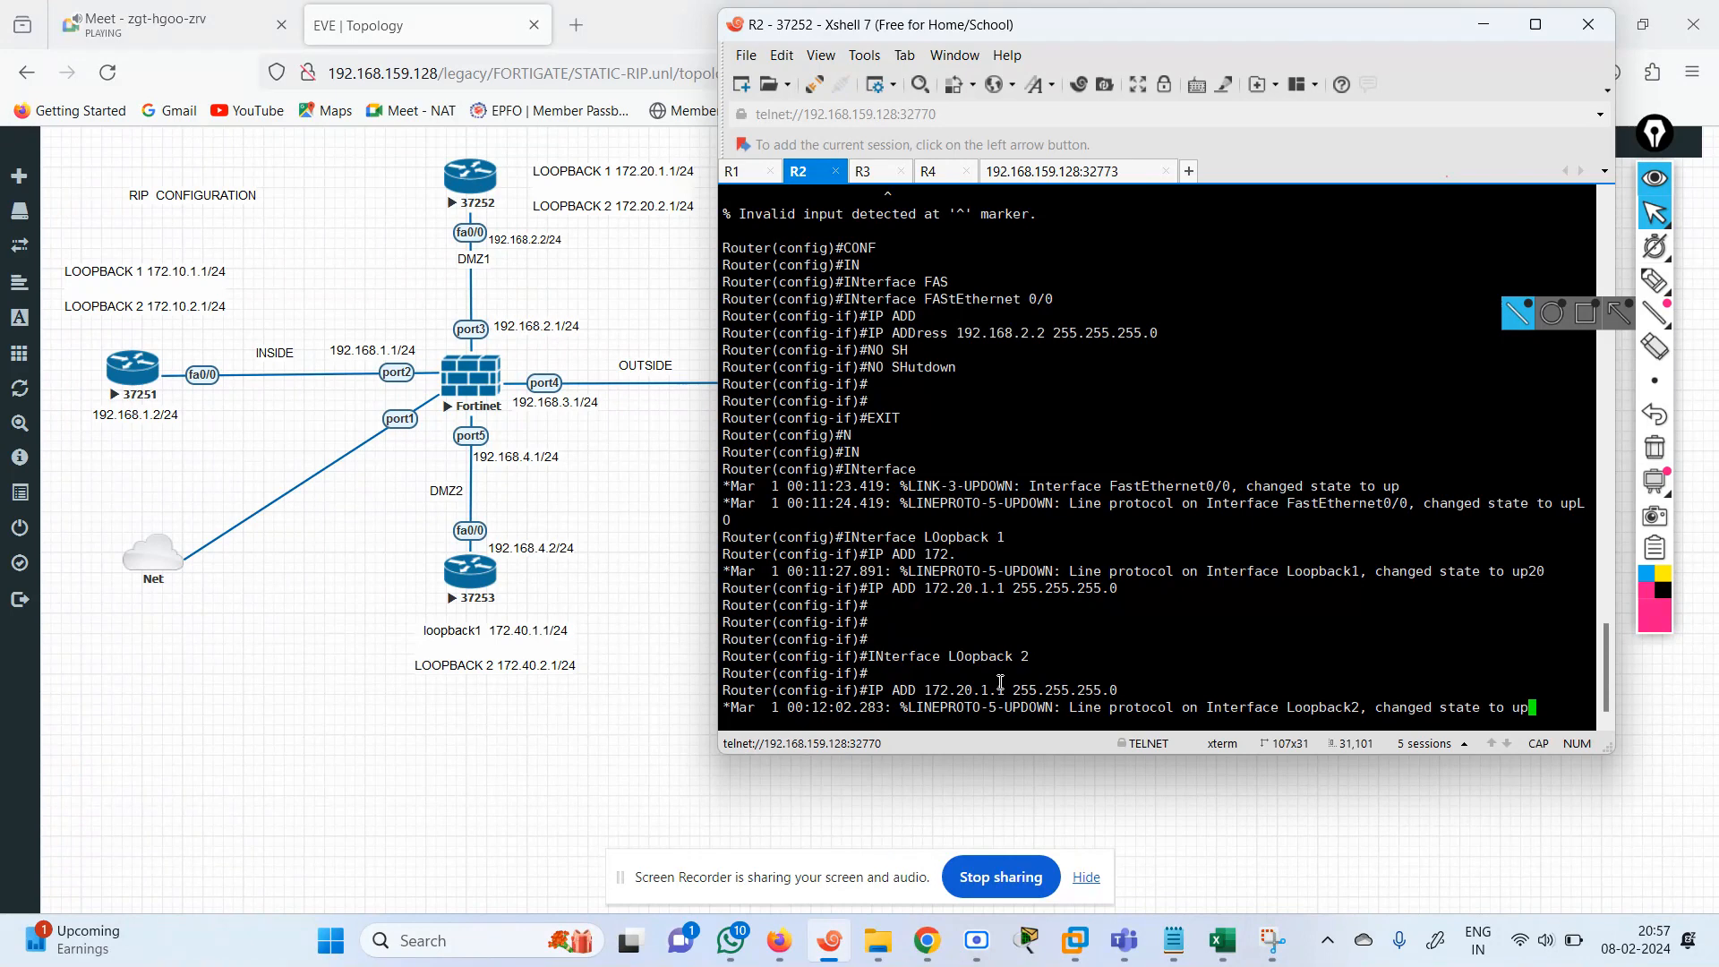
{"action": "key", "text": "Up"}
{"action": "key", "text": "Left"}
{"action": "key", "text": "Left"}
{"action": "key", "text": "Left"}
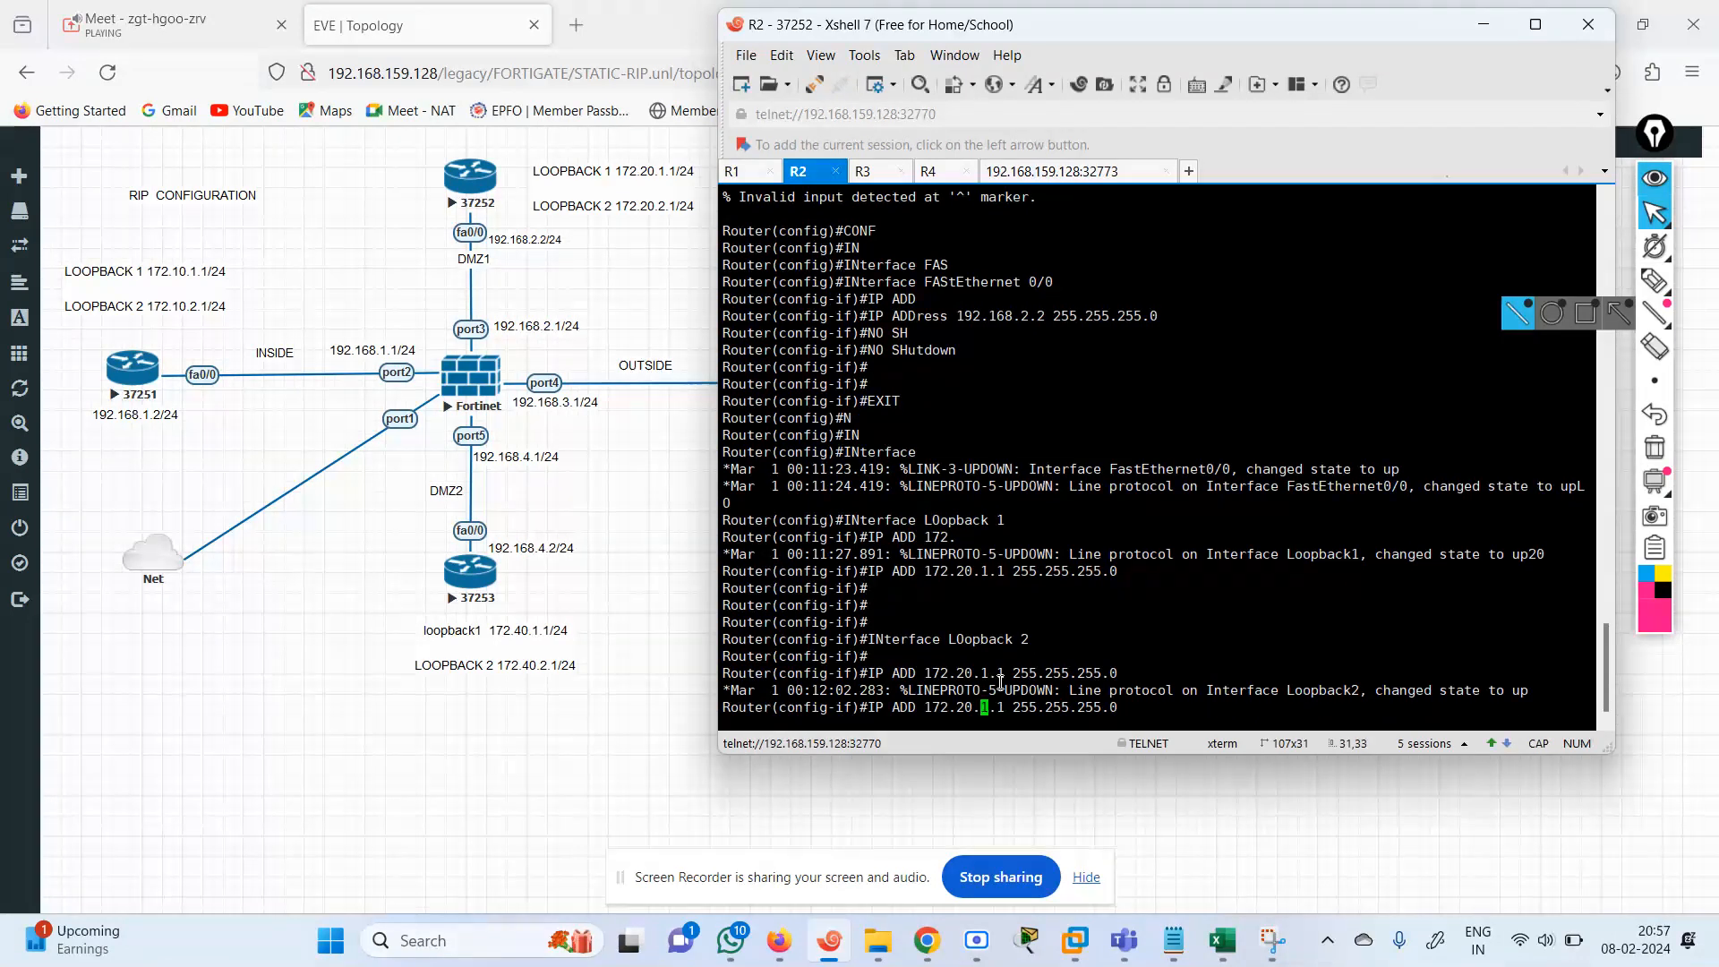
{"action": "key", "text": "BackSpace"}
{"action": "type", "text": "1"}
{"action": "key", "text": "Return"}
{"action": "key", "text": "Return"}
{"action": "key", "text": "Return"}
End configuration on R2 and return to privileged EXEC mode.
{"action": "type", "text": "END"}
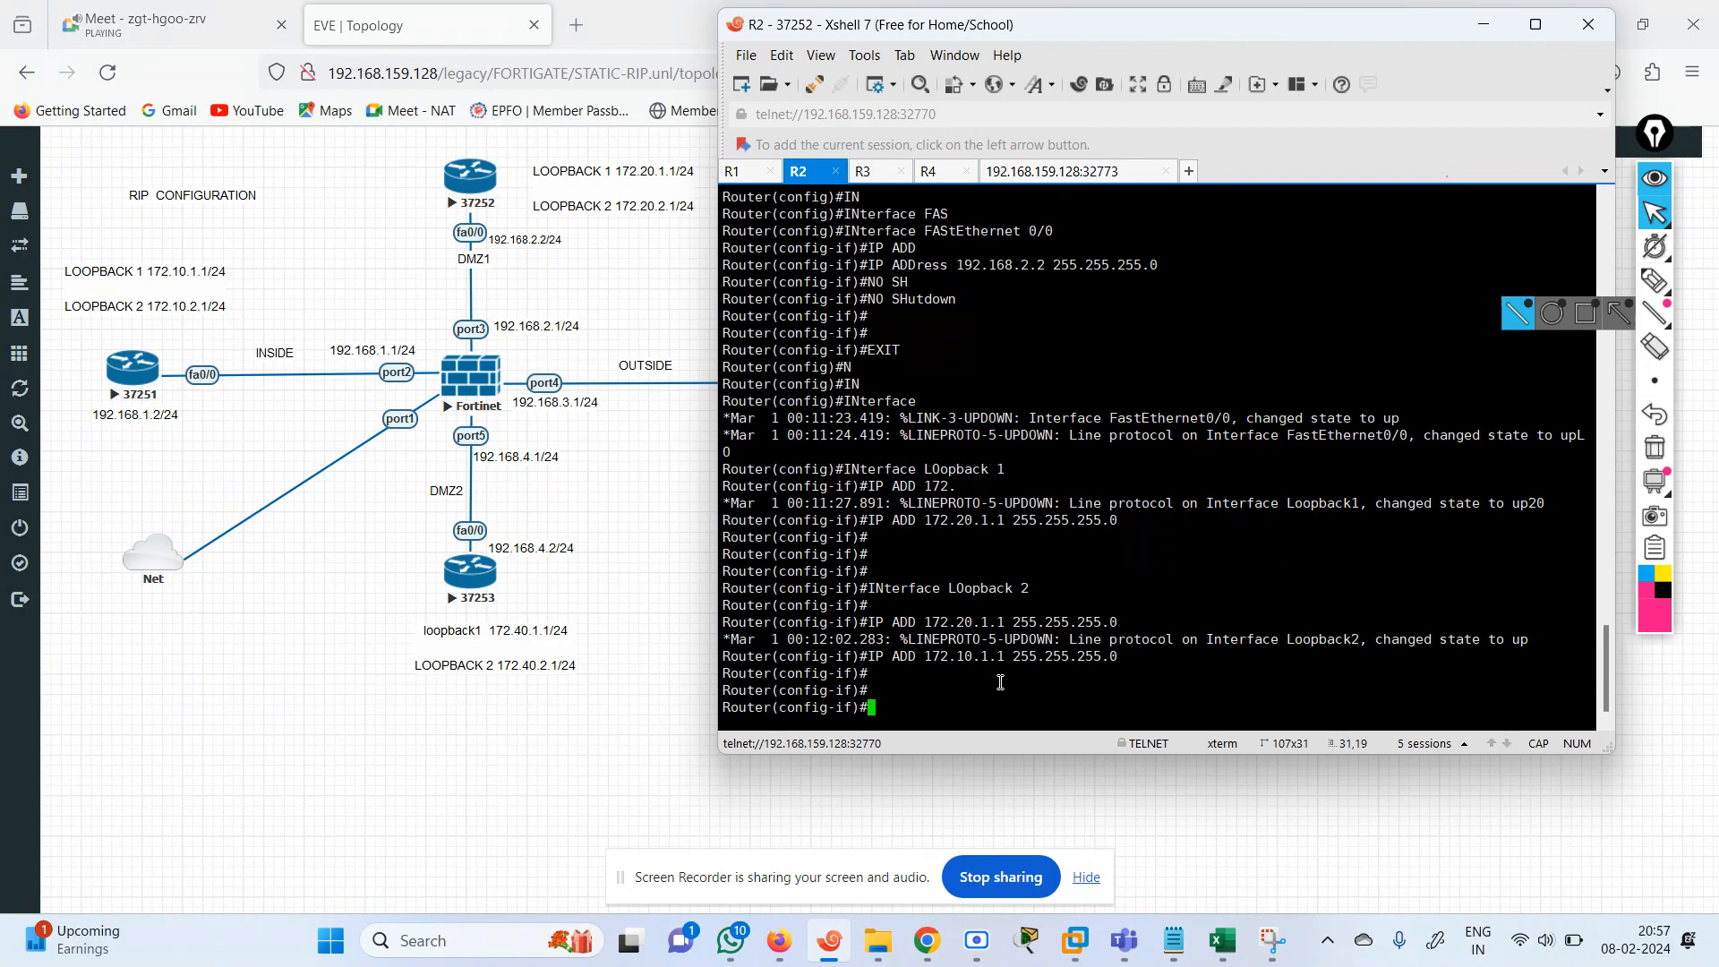
{"action": "key", "text": "Return"}
{"action": "key", "text": "Return"}
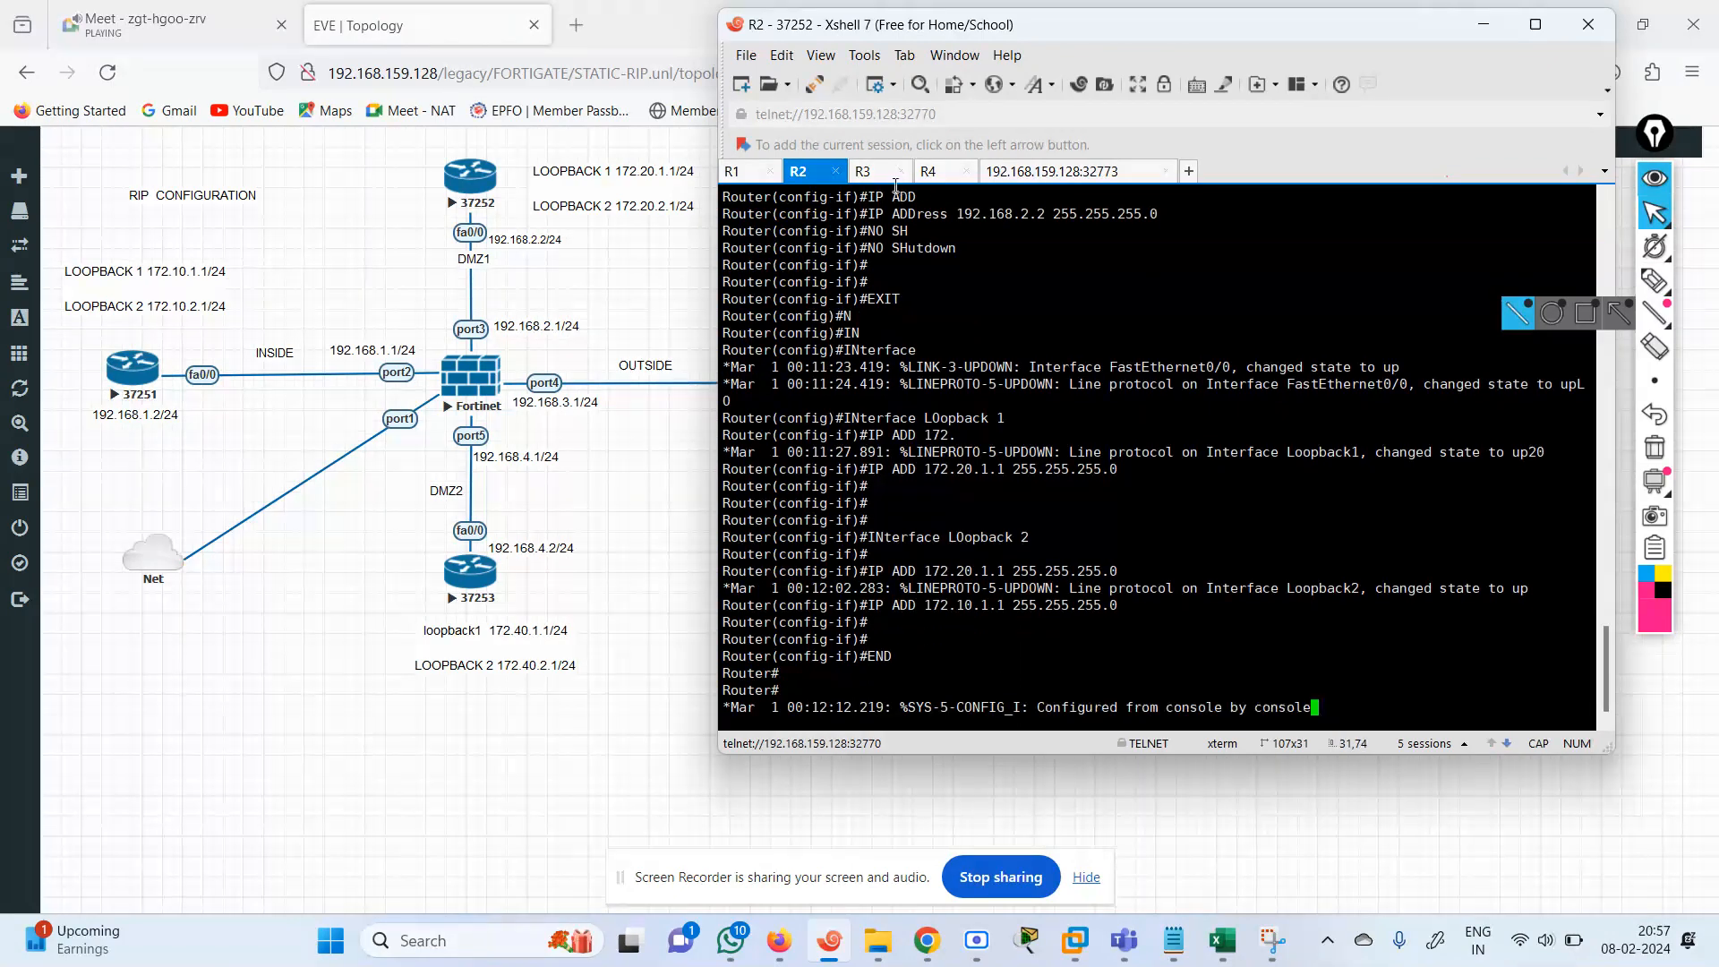
Switch to the R3 console, then move and resize the terminal window so the topology's INTERNET side is uncovered.
{"action": "left_click", "coordinate": [878, 178]}
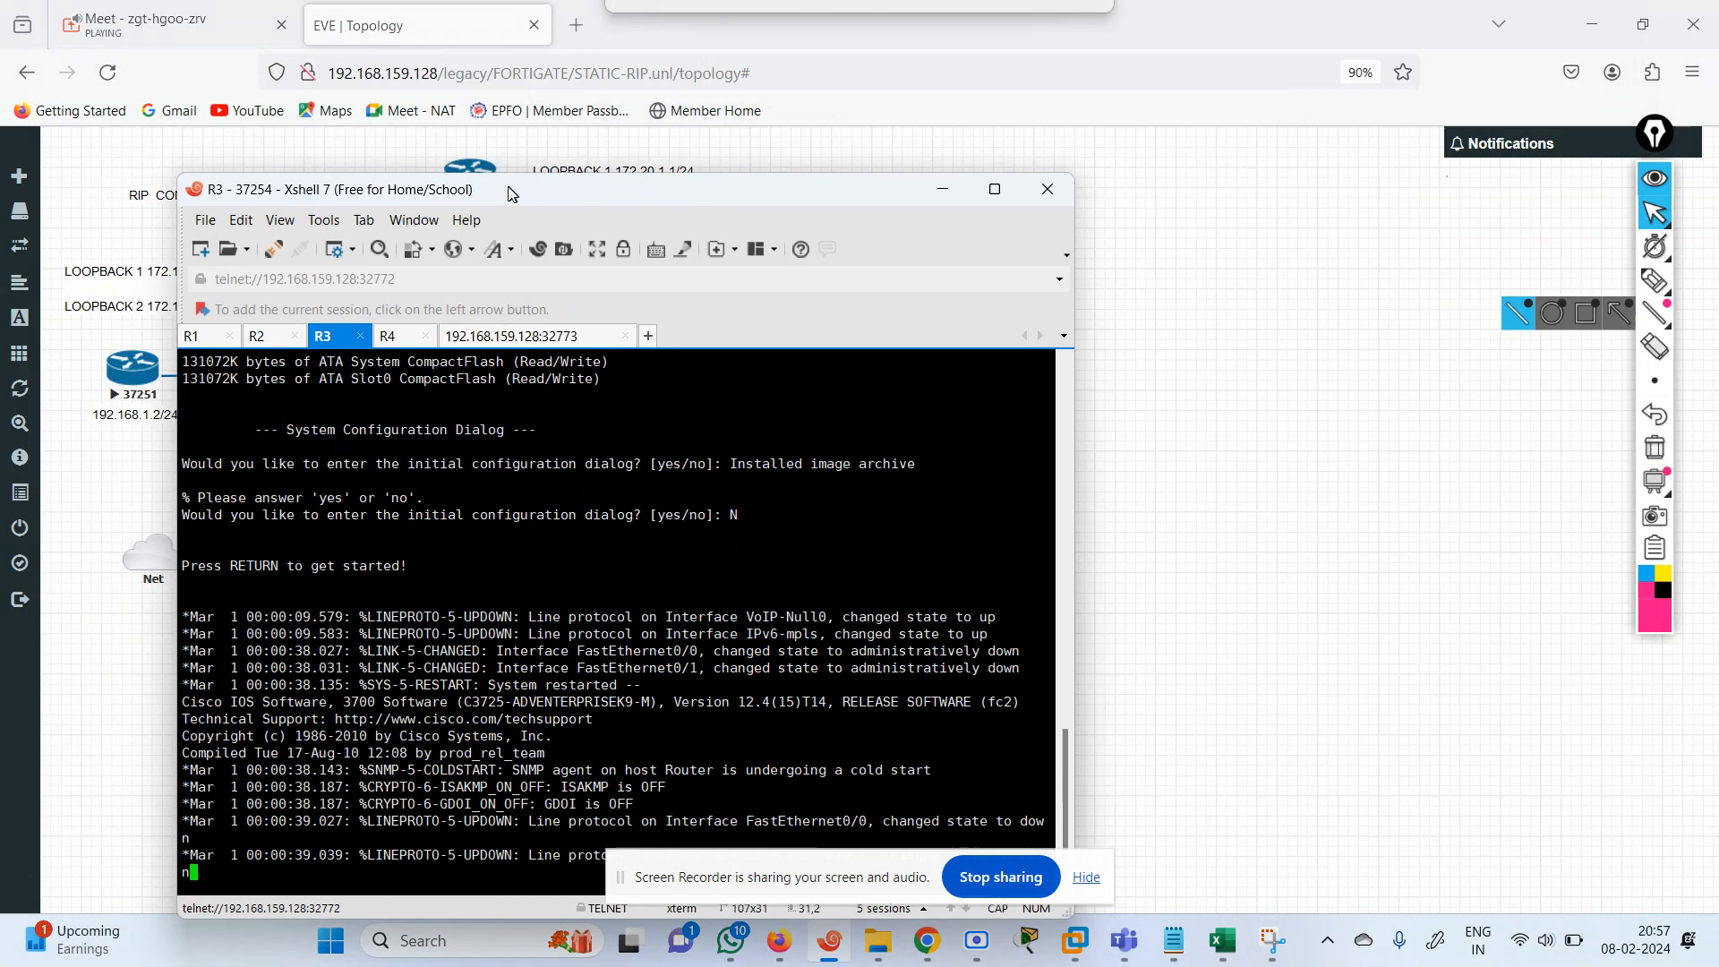
{"action": "left_click_drag", "start_coordinate": [1050, 22], "coordinate": [516, 60]}
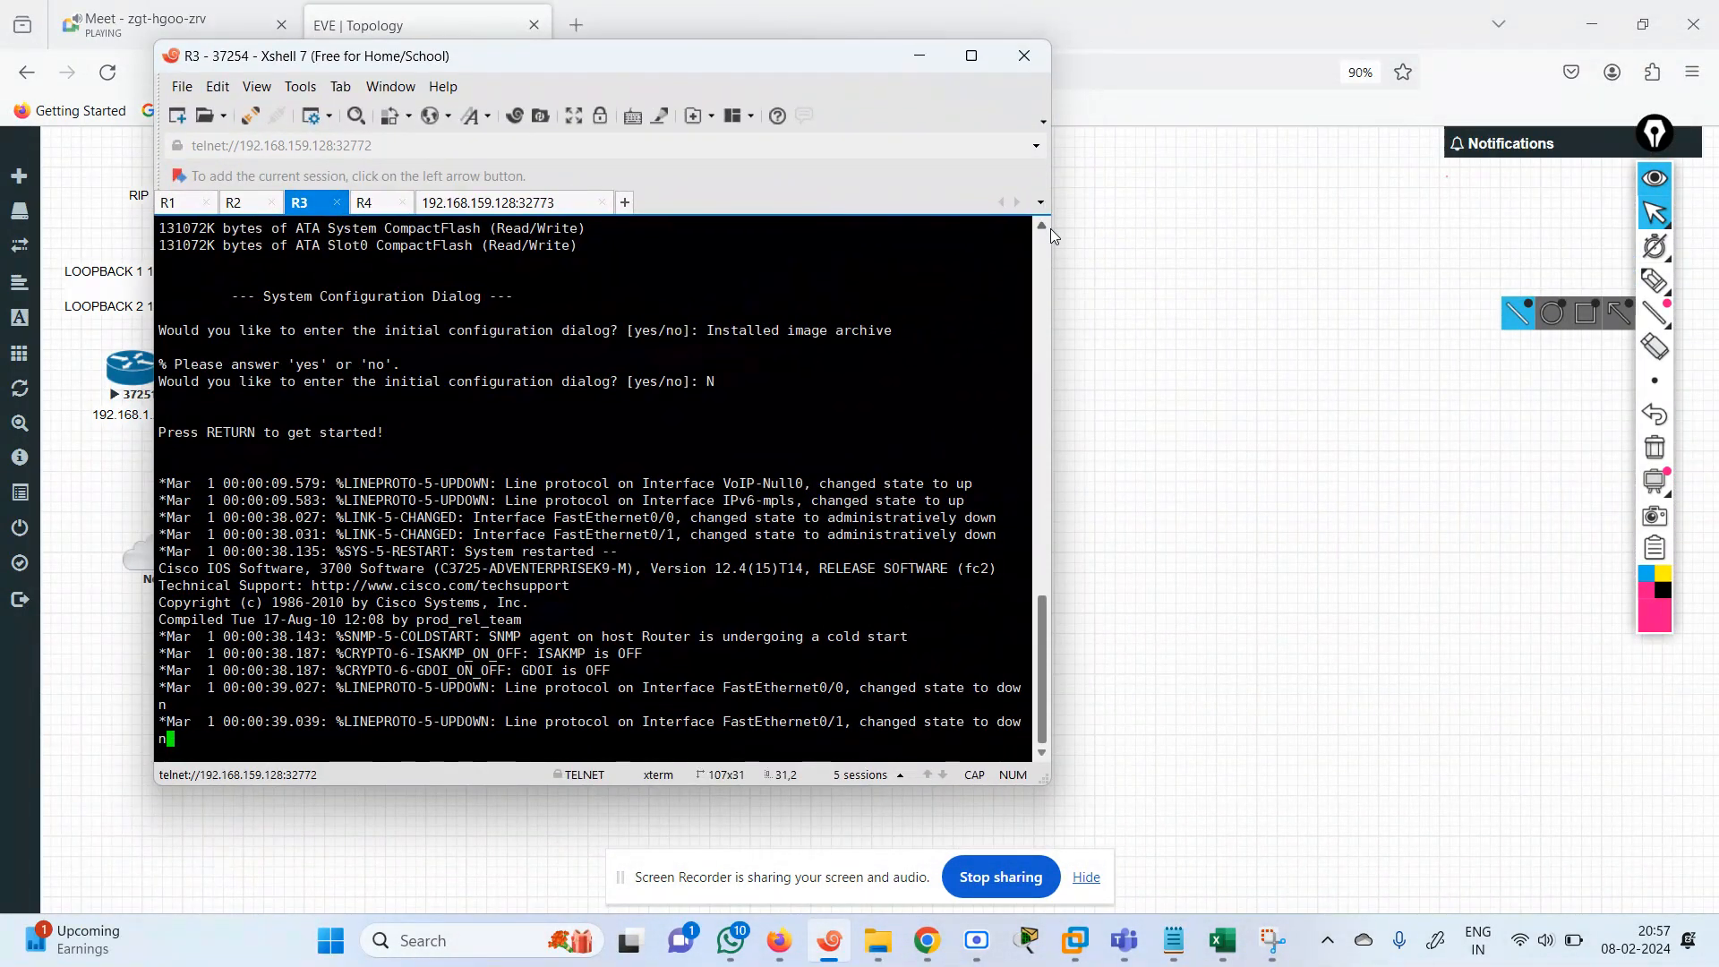
{"action": "left_click_drag", "start_coordinate": [1050, 228], "coordinate": [838, 235]}
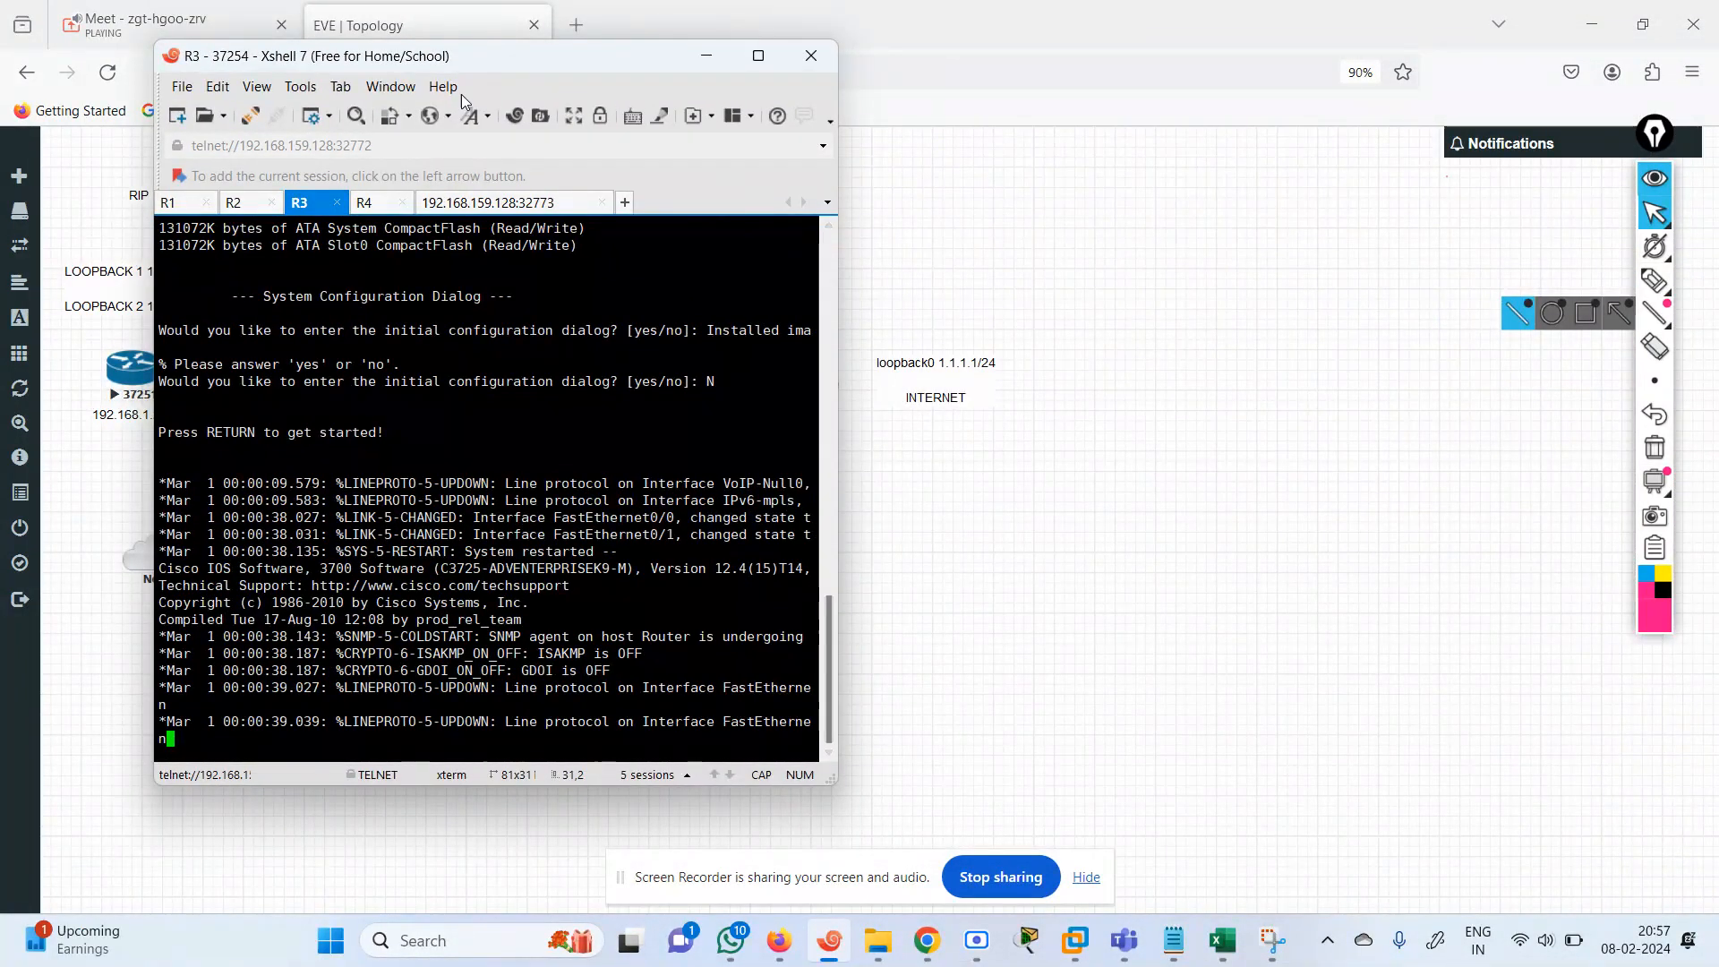
{"action": "left_click_drag", "start_coordinate": [154, 394], "coordinate": [5, 394]}
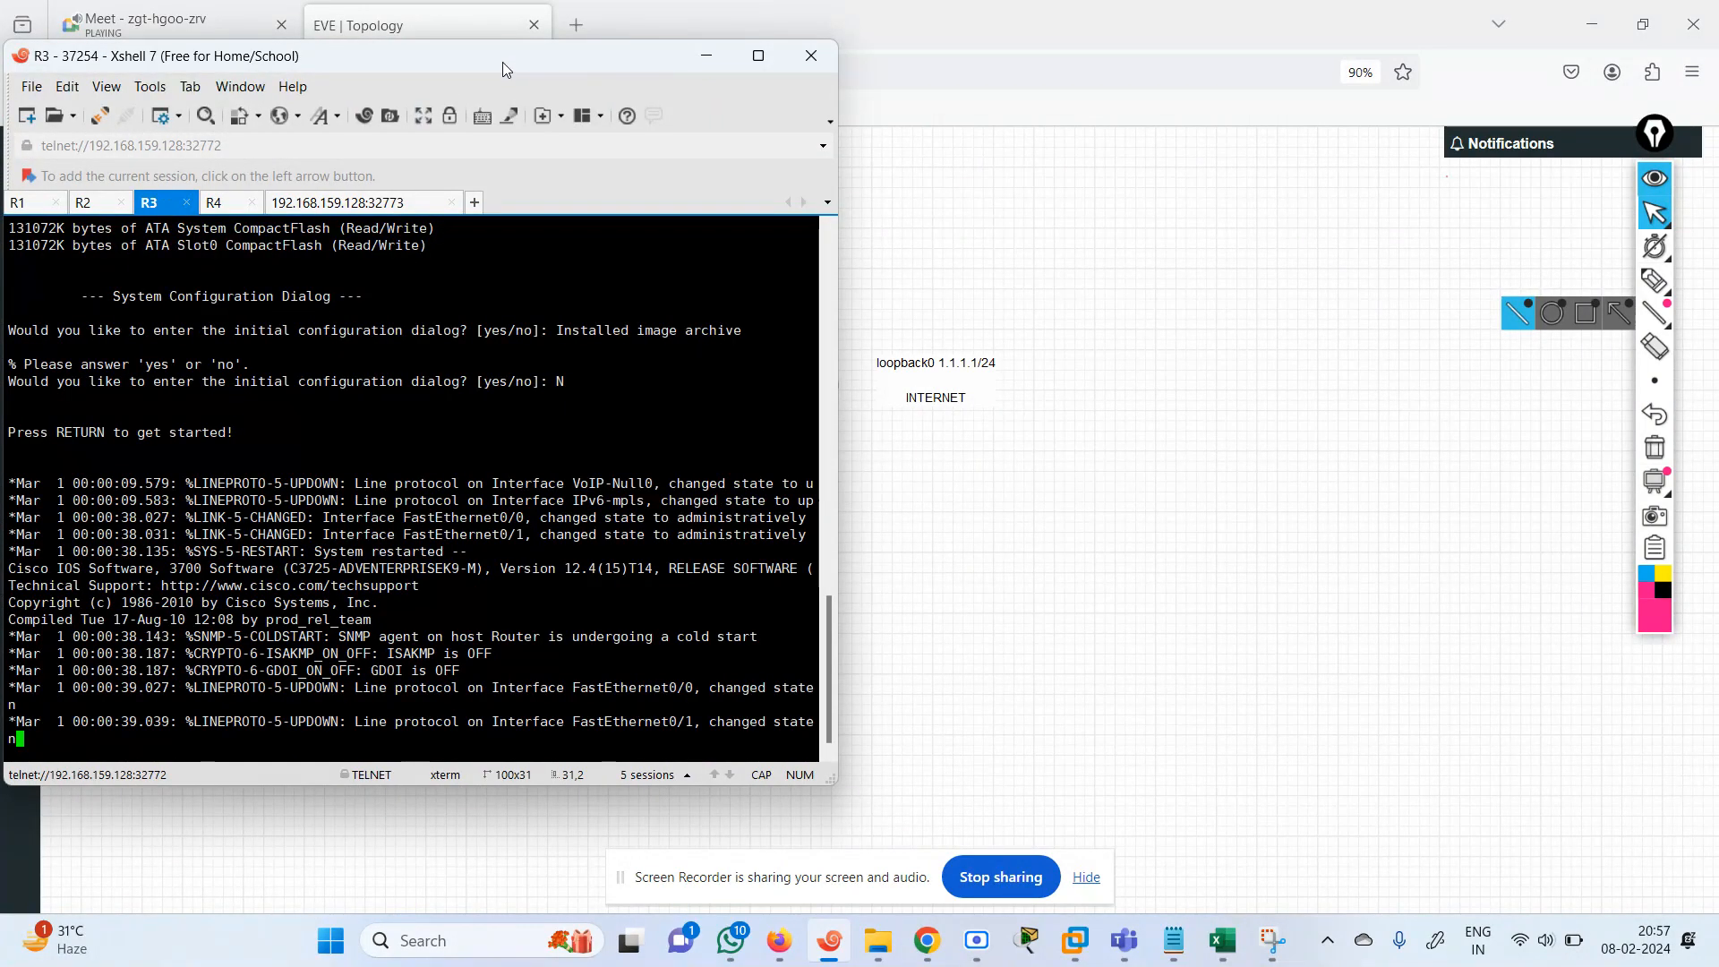
Move the terminal window clear of the topology diagram's devices and bring up the R3 command prompt.
{"action": "left_click_drag", "start_coordinate": [502, 62], "coordinate": [1300, 57]}
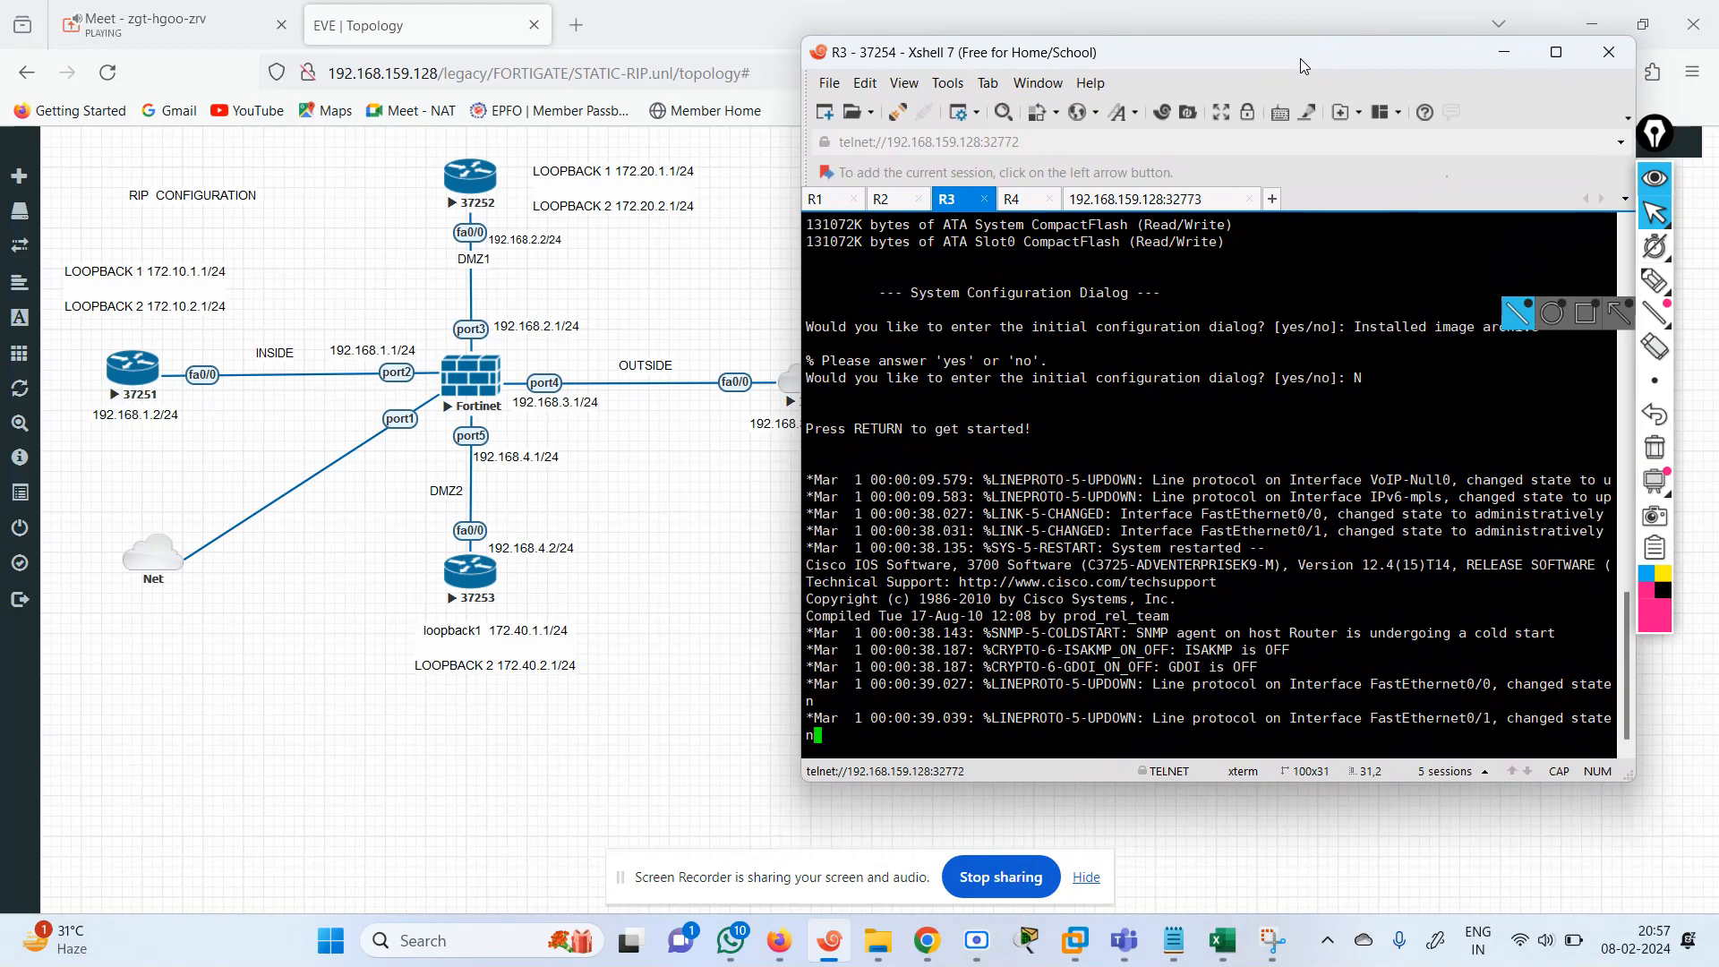
{"action": "left_click_drag", "start_coordinate": [1127, 55], "coordinate": [1171, 68]}
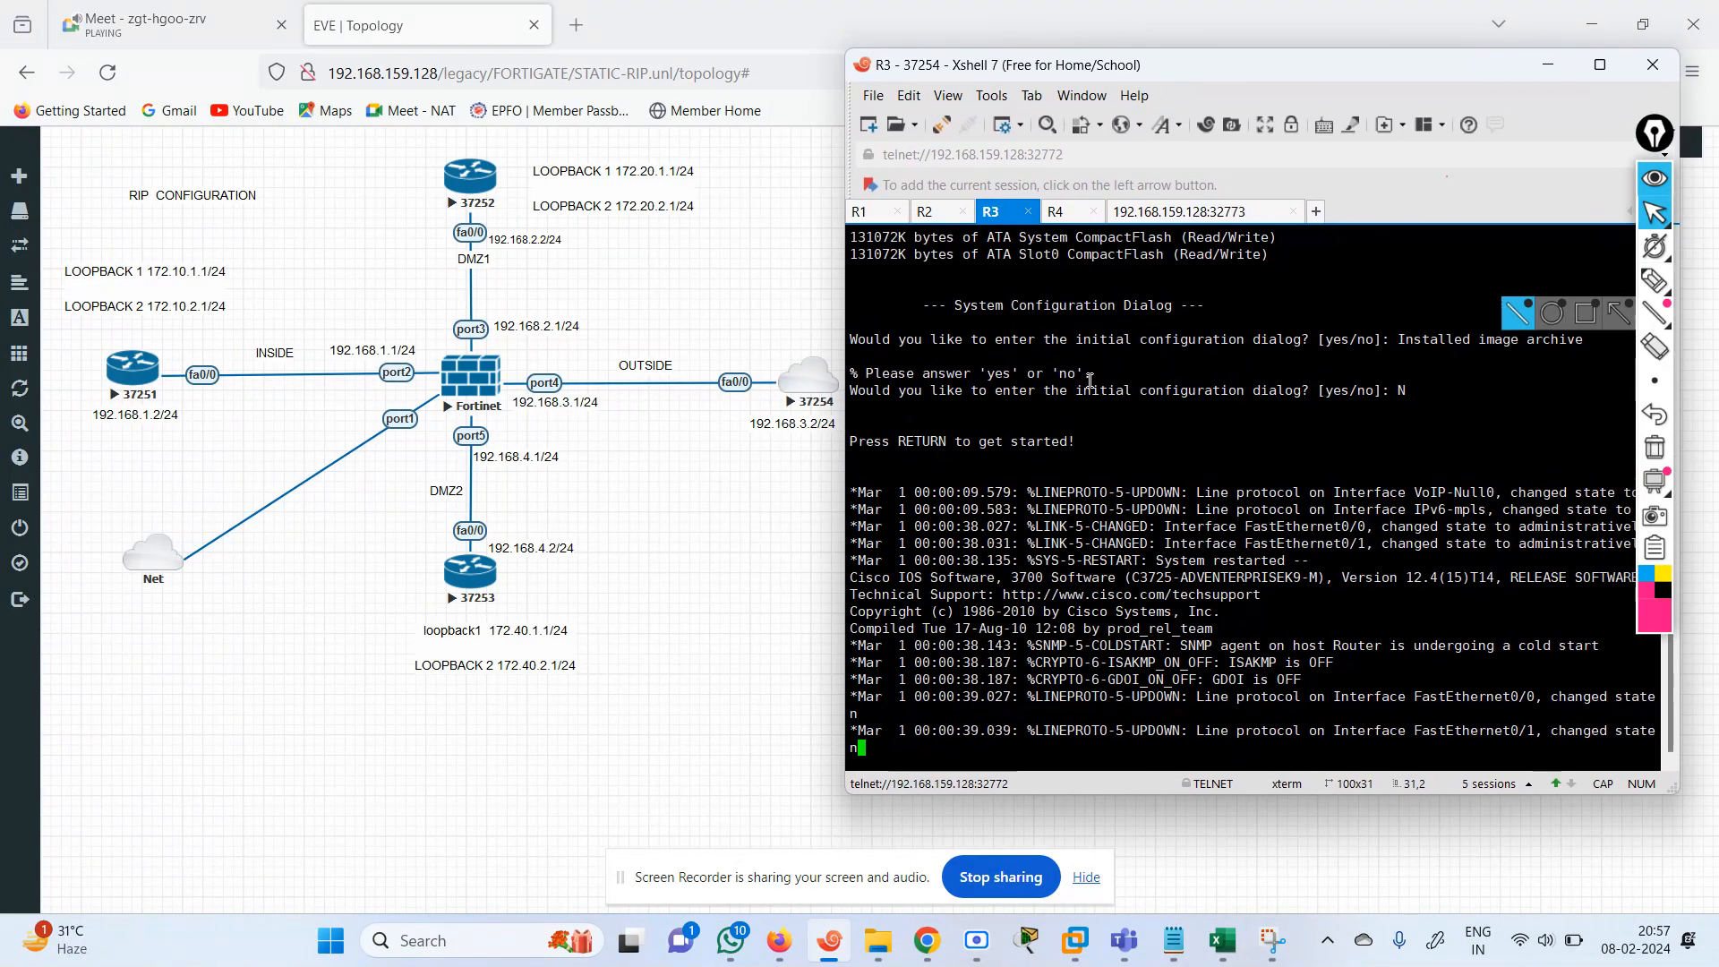
{"action": "key", "text": "Return"}
{"action": "key", "text": "Return"}
{"action": "key", "text": "Return"}
{"action": "key", "text": "Return"}
{"action": "key", "text": "Return"}
{"action": "key", "text": "Return"}
{"action": "key", "text": "Return"}
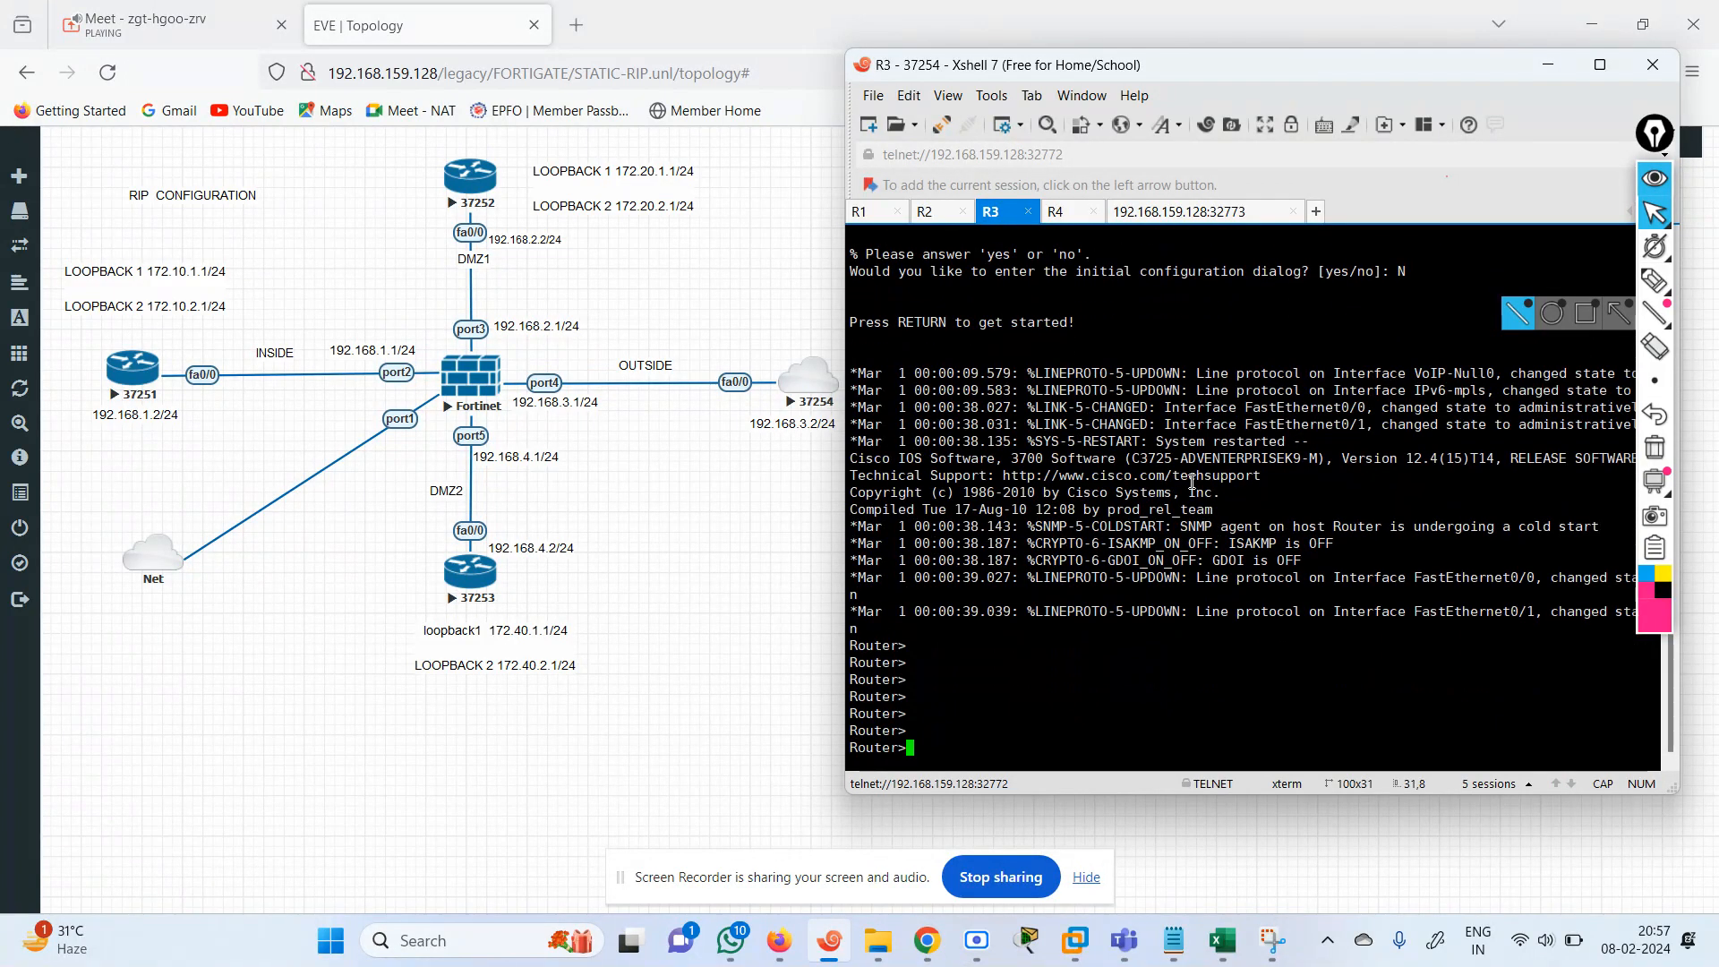
Enter privileged EXEC mode and open global configuration mode on R3.
{"action": "type", "text": "EN"}
{"action": "key", "text": "Return"}
{"action": "type", "text": "CONF TE"}
{"action": "key", "text": "Return"}
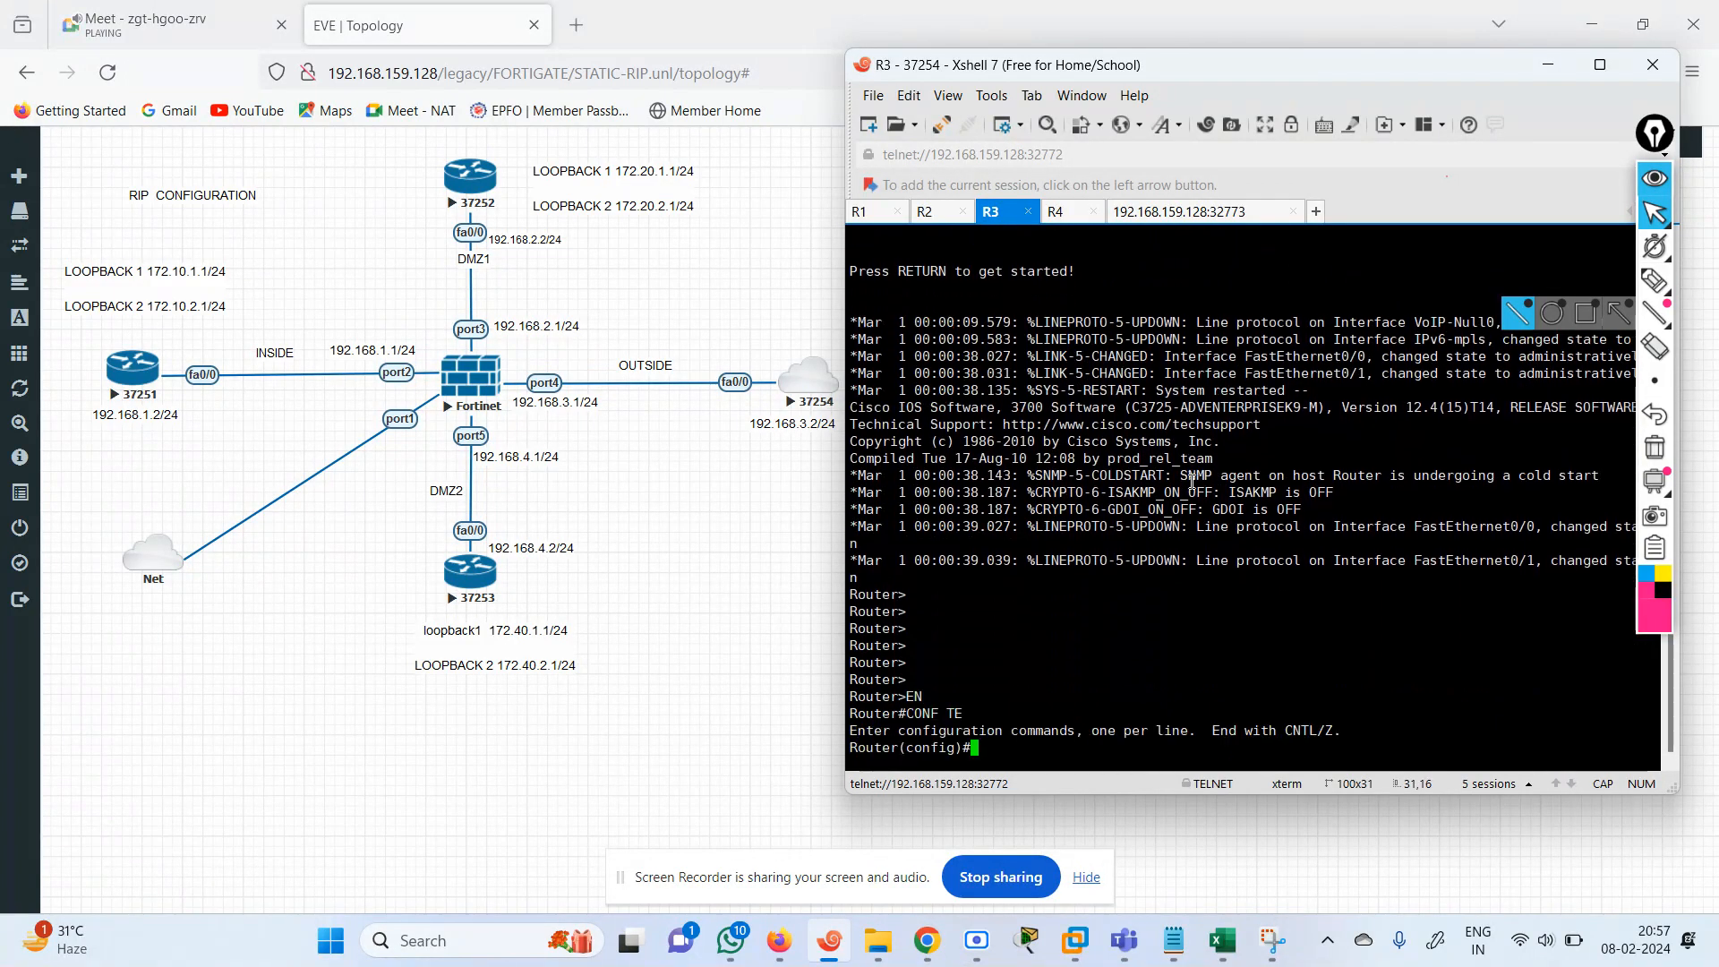
Set the hostname of the R3 router to INTERNET.
{"action": "type", "text": "HOS"}
{"action": "key", "text": "Tab"}
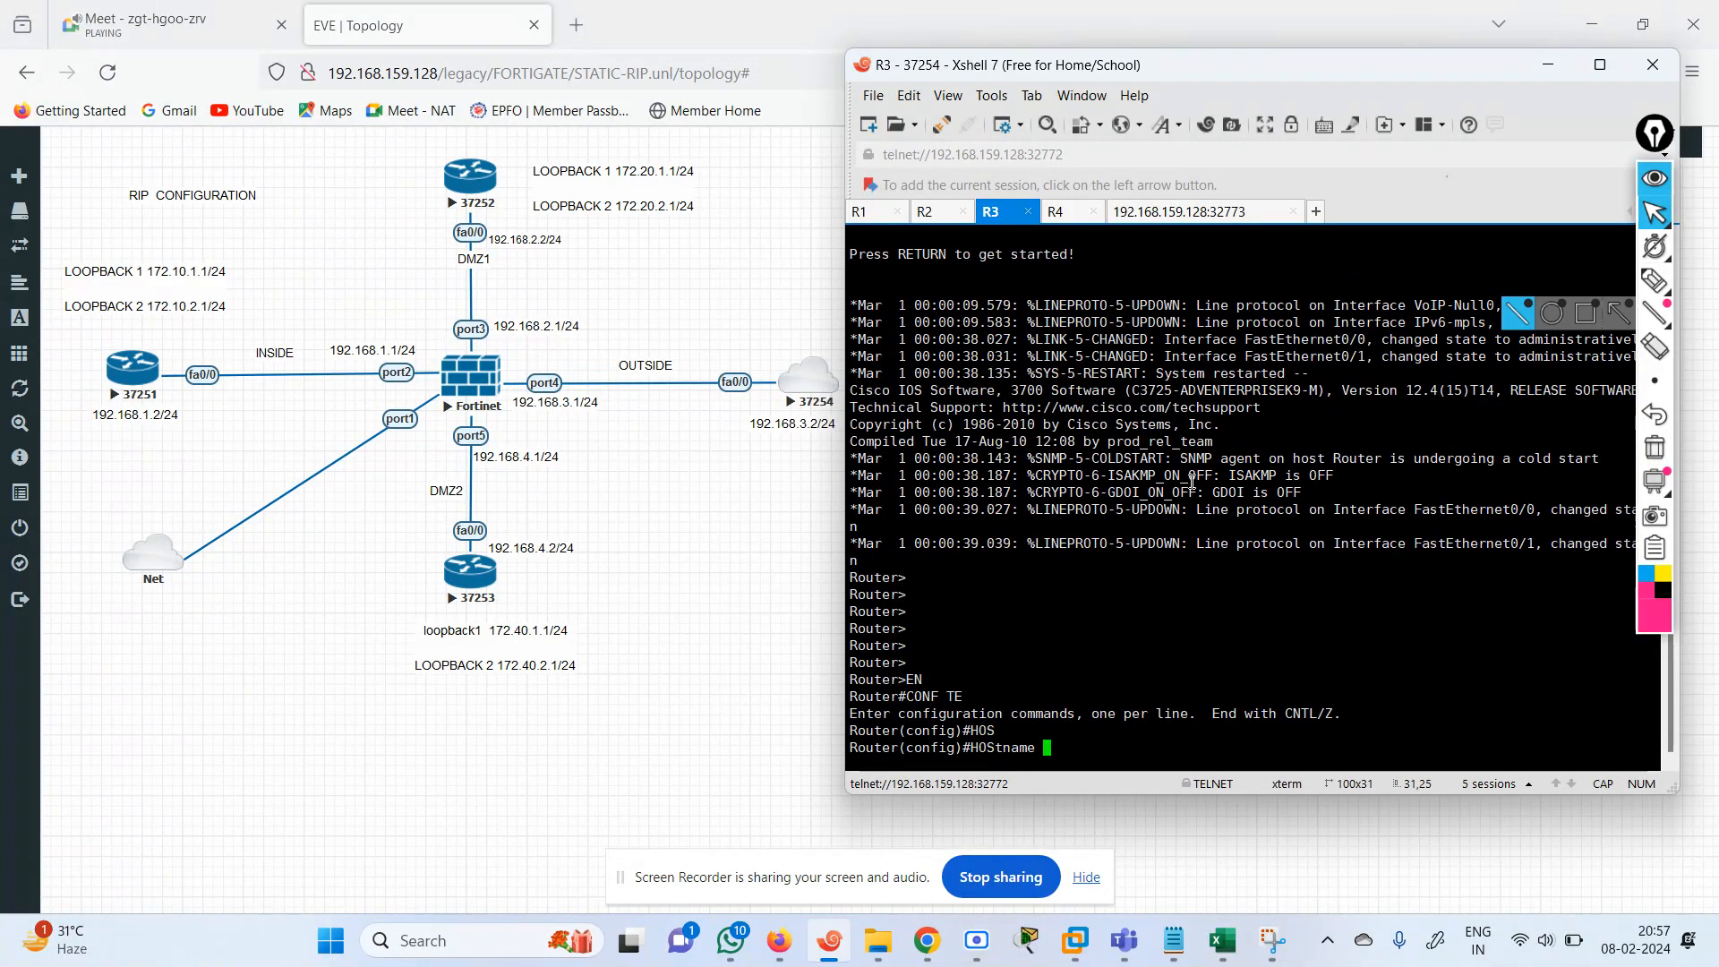
{"action": "type", "text": "INTERNET"}
{"action": "key", "text": "Return"}
{"action": "key", "text": "Return"}
{"action": "key", "text": "Return"}
{"action": "key", "text": "Return"}
{"action": "key", "text": "Return"}
{"action": "key", "text": "Return"}
{"action": "key", "text": "Return"}
{"action": "key", "text": "Return"}
{"action": "key", "text": "Return"}
{"action": "key", "text": "Return"}
{"action": "key", "text": "Return"}
{"action": "key", "text": "Return"}
{"action": "key", "text": "Return"}
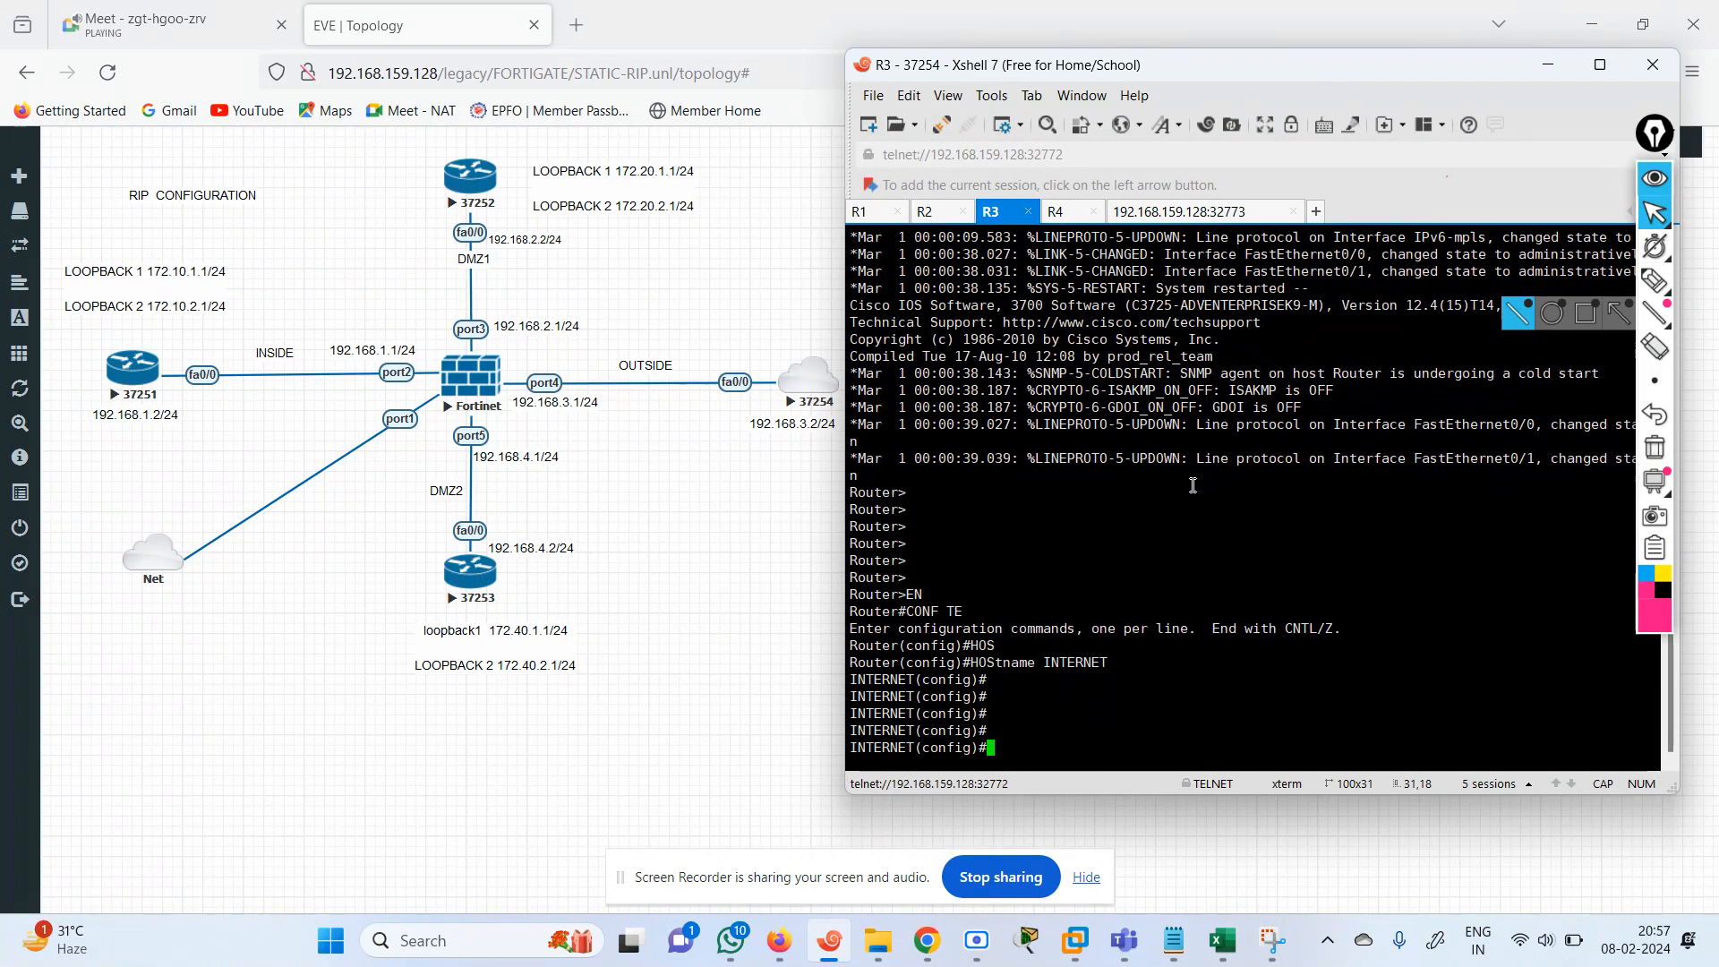
{"action": "key", "text": "Return"}
{"action": "key", "text": "Return"}
{"action": "key", "text": "Return"}
{"action": "key", "text": "Return"}
{"action": "key", "text": "Return"}
Assign 192.168.3.2 with mask 255.255.255.0 to interface FastEthernet 0/0 on the INTERNET router.
{"action": "type", "text": "IN"}
{"action": "key", "text": "Tab"}
{"action": "type", "text": "FAS"}
{"action": "key", "text": "Tab"}
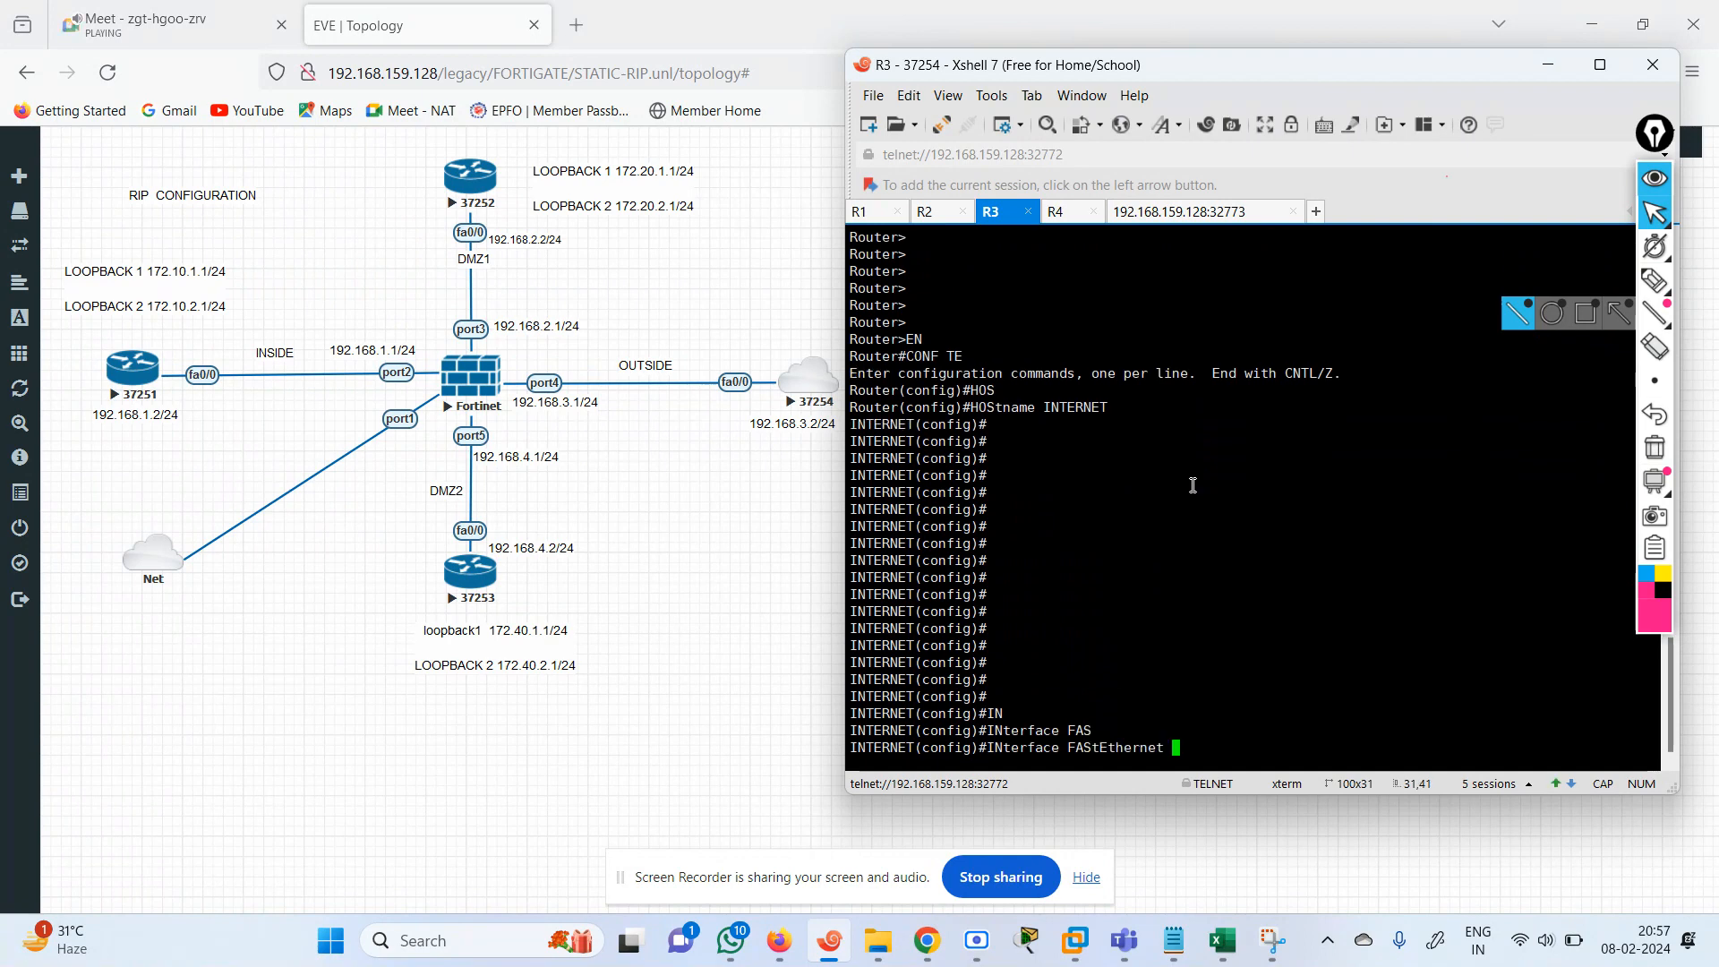
{"action": "type", "text": "0/0"}
{"action": "key", "text": "Return"}
{"action": "type", "text": "IP ADD"}
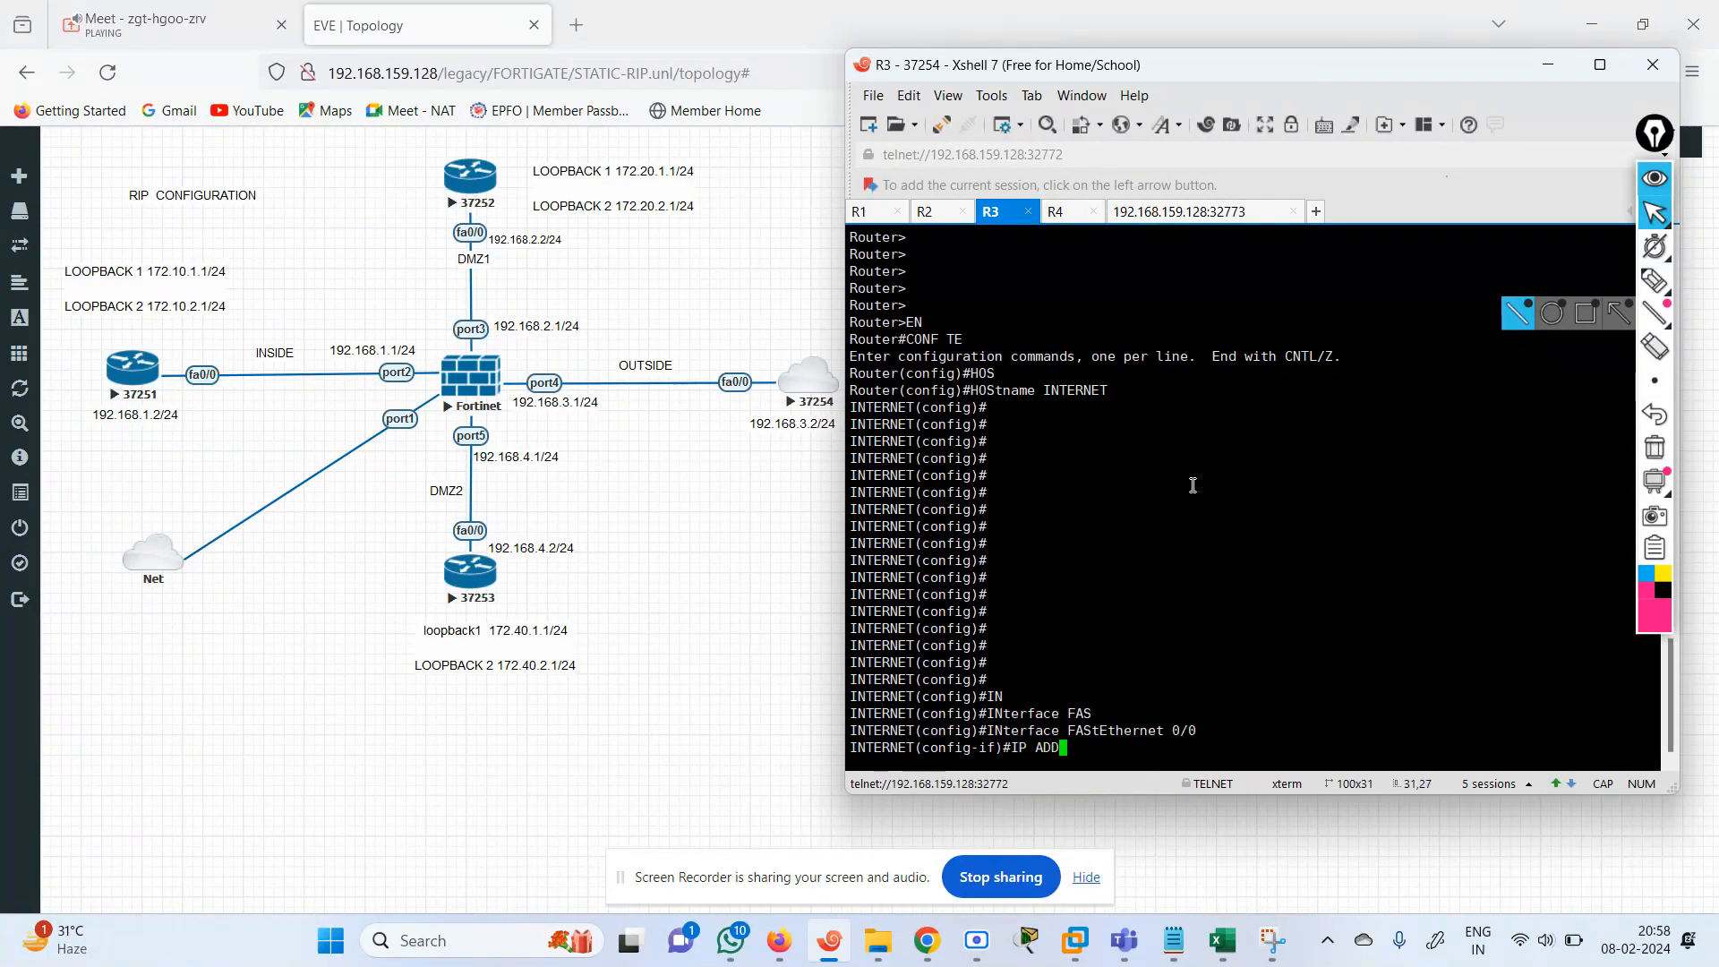
{"action": "key", "text": "Tab"}
{"action": "type", "text": "192.16"}
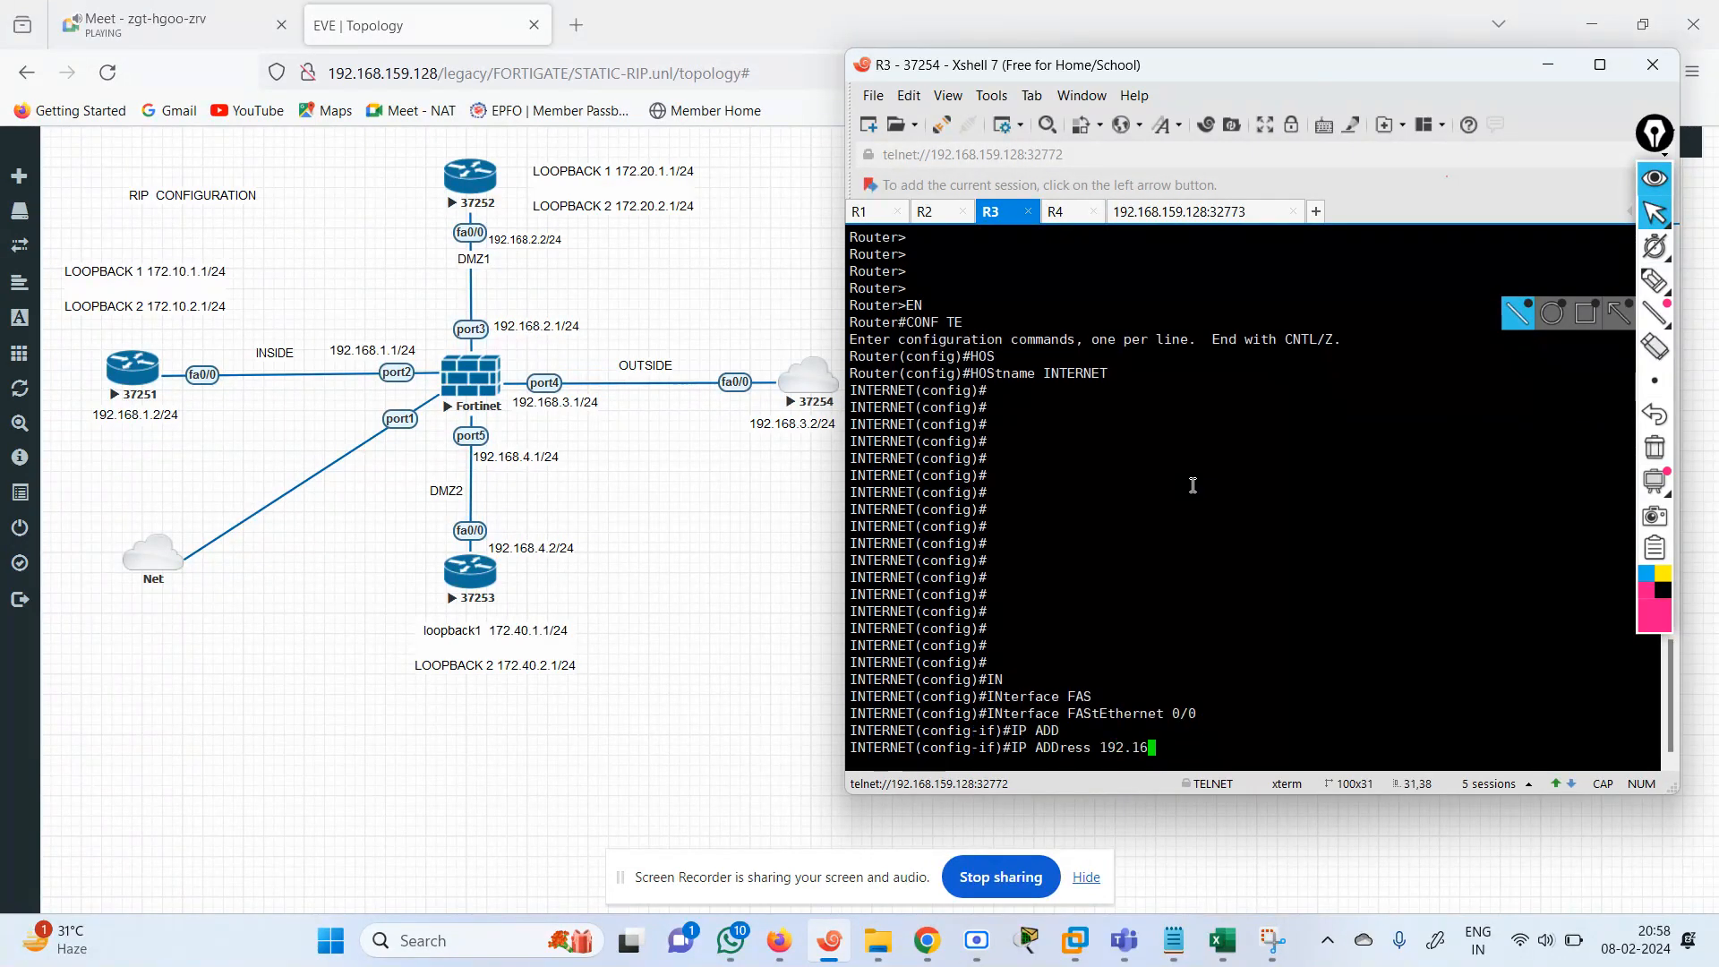
{"action": "type", "text": "8."}
{"action": "key", "text": "BackSpace"}
{"action": "key", "text": "BackSpace"}
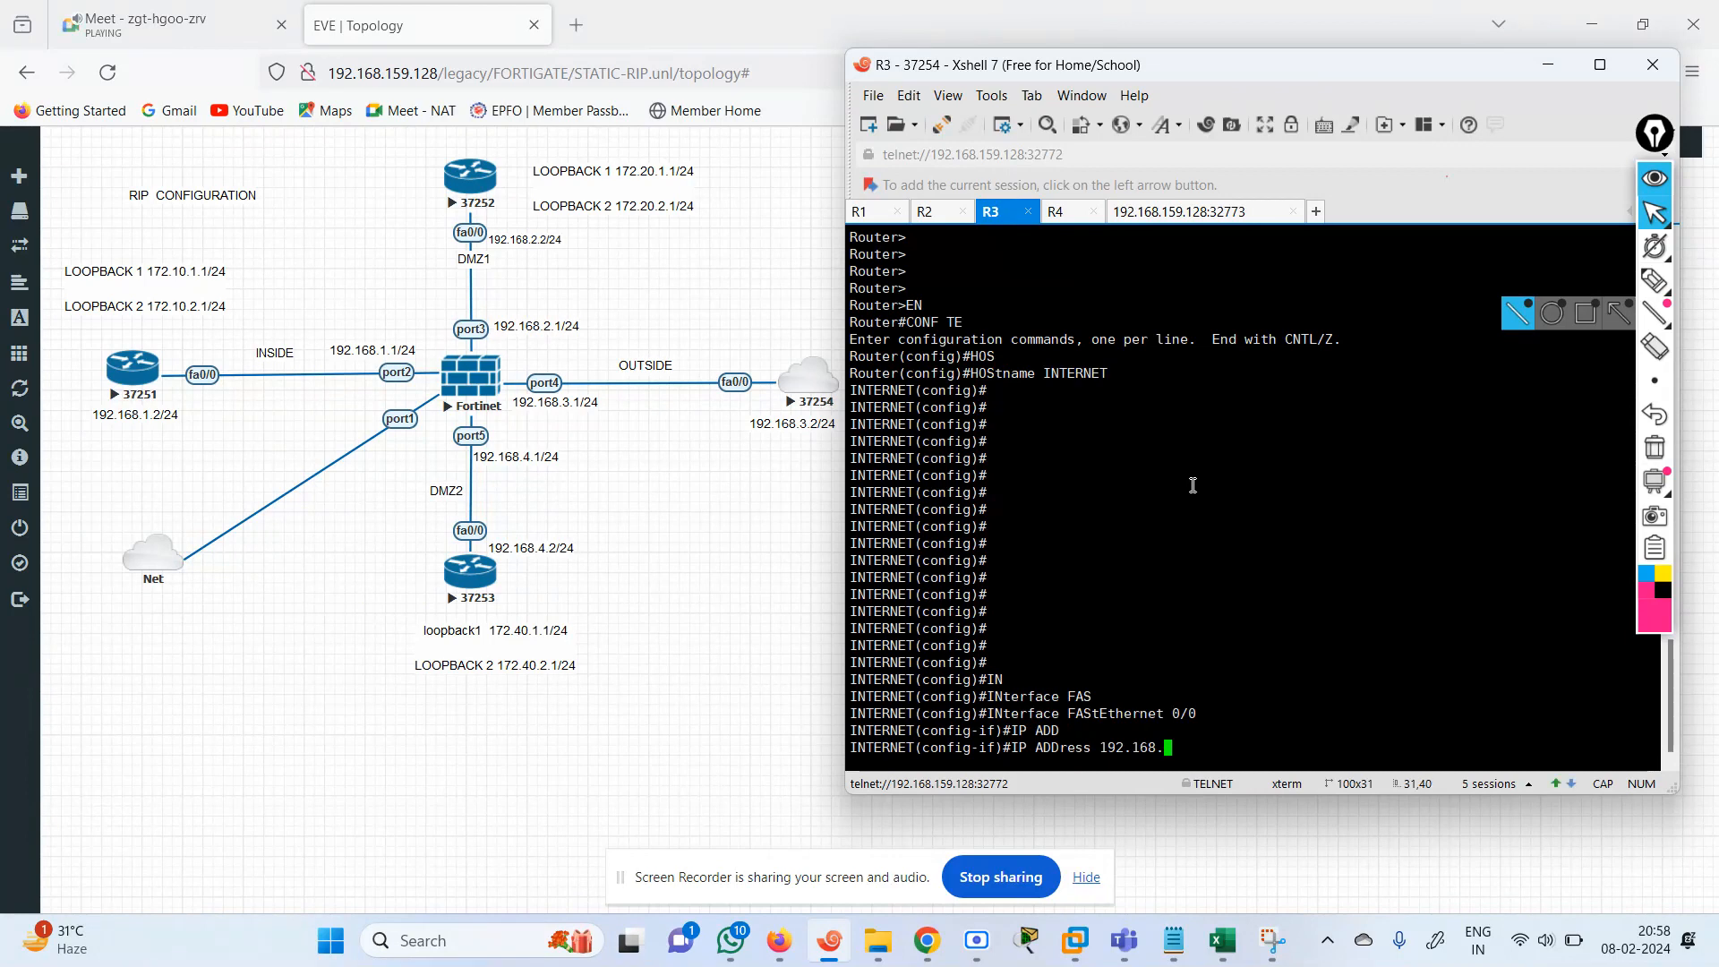
{"action": "type", "text": "3.2 255.255.255.0"}
{"action": "key", "text": "Return"}
Enable FastEthernet 0/0 on the INTERNET router with no shutdown and exit its interface configuration.
{"action": "type", "text": "NO SH"}
{"action": "key", "text": "Tab"}
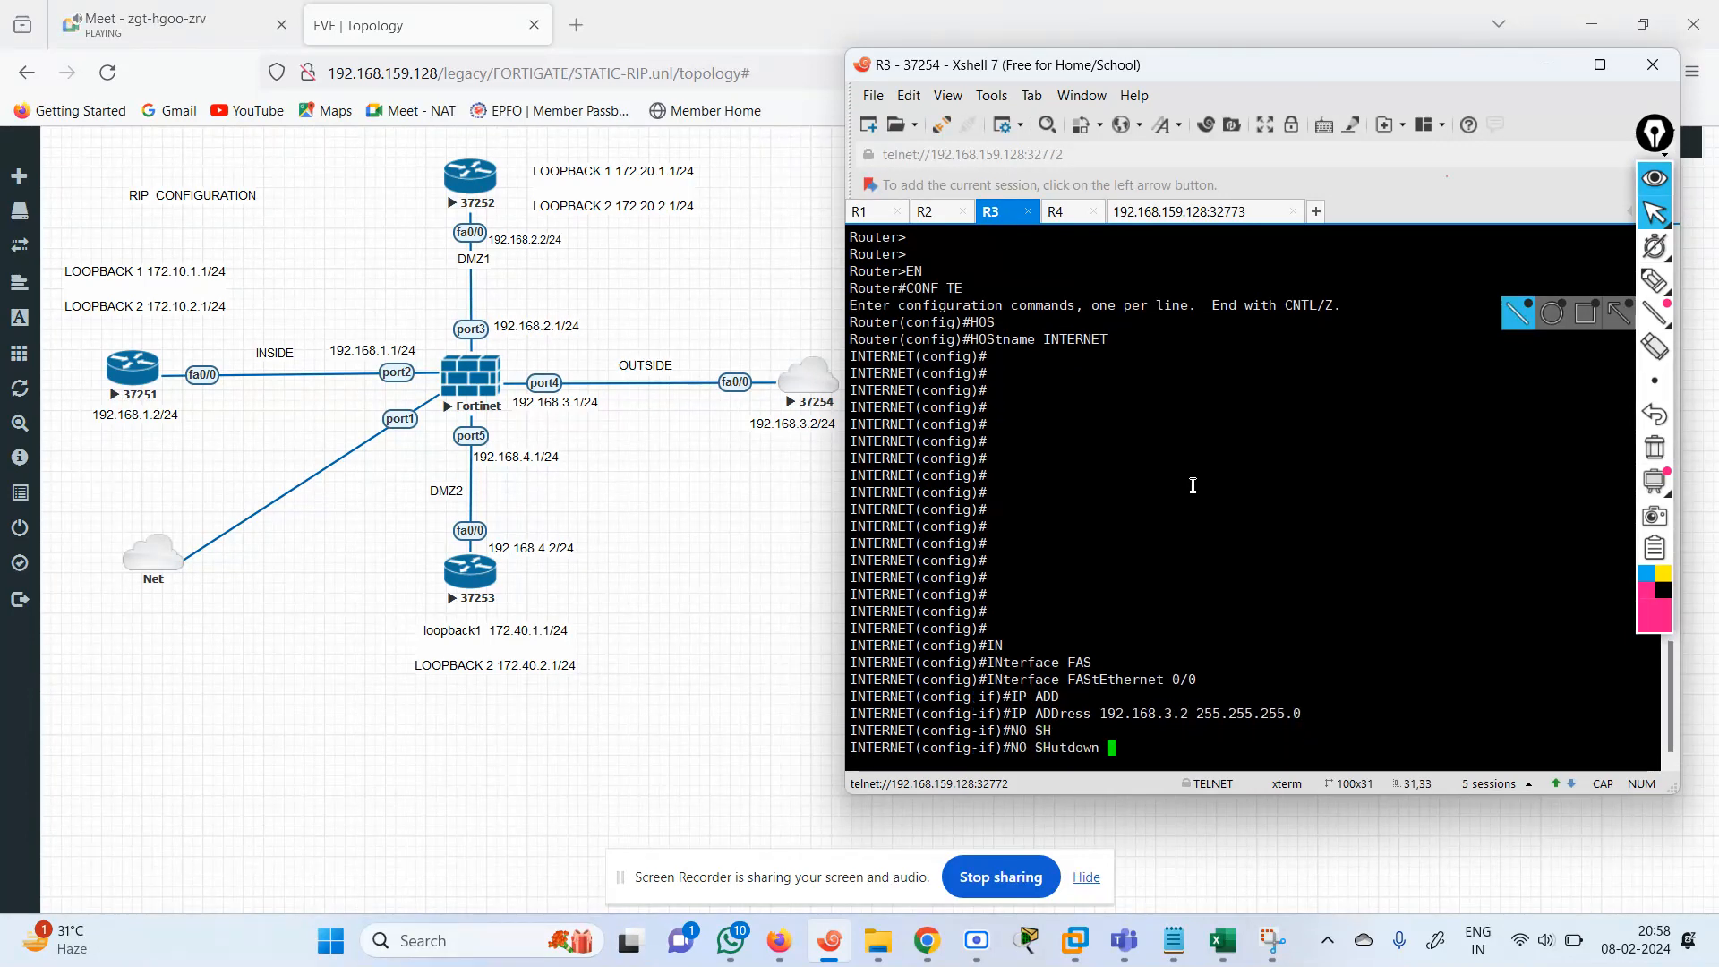
{"action": "key", "text": "Return"}
{"action": "key", "text": "Return"}
{"action": "key", "text": "Return"}
{"action": "type", "text": "EXIT"}
{"action": "key", "text": "Return"}
Create interface Loopback 1 on the INTERNET router.
{"action": "type", "text": "IN"}
{"action": "key", "text": "Tab"}
{"action": "type", "text": "LO"}
{"action": "key", "text": "Tab"}
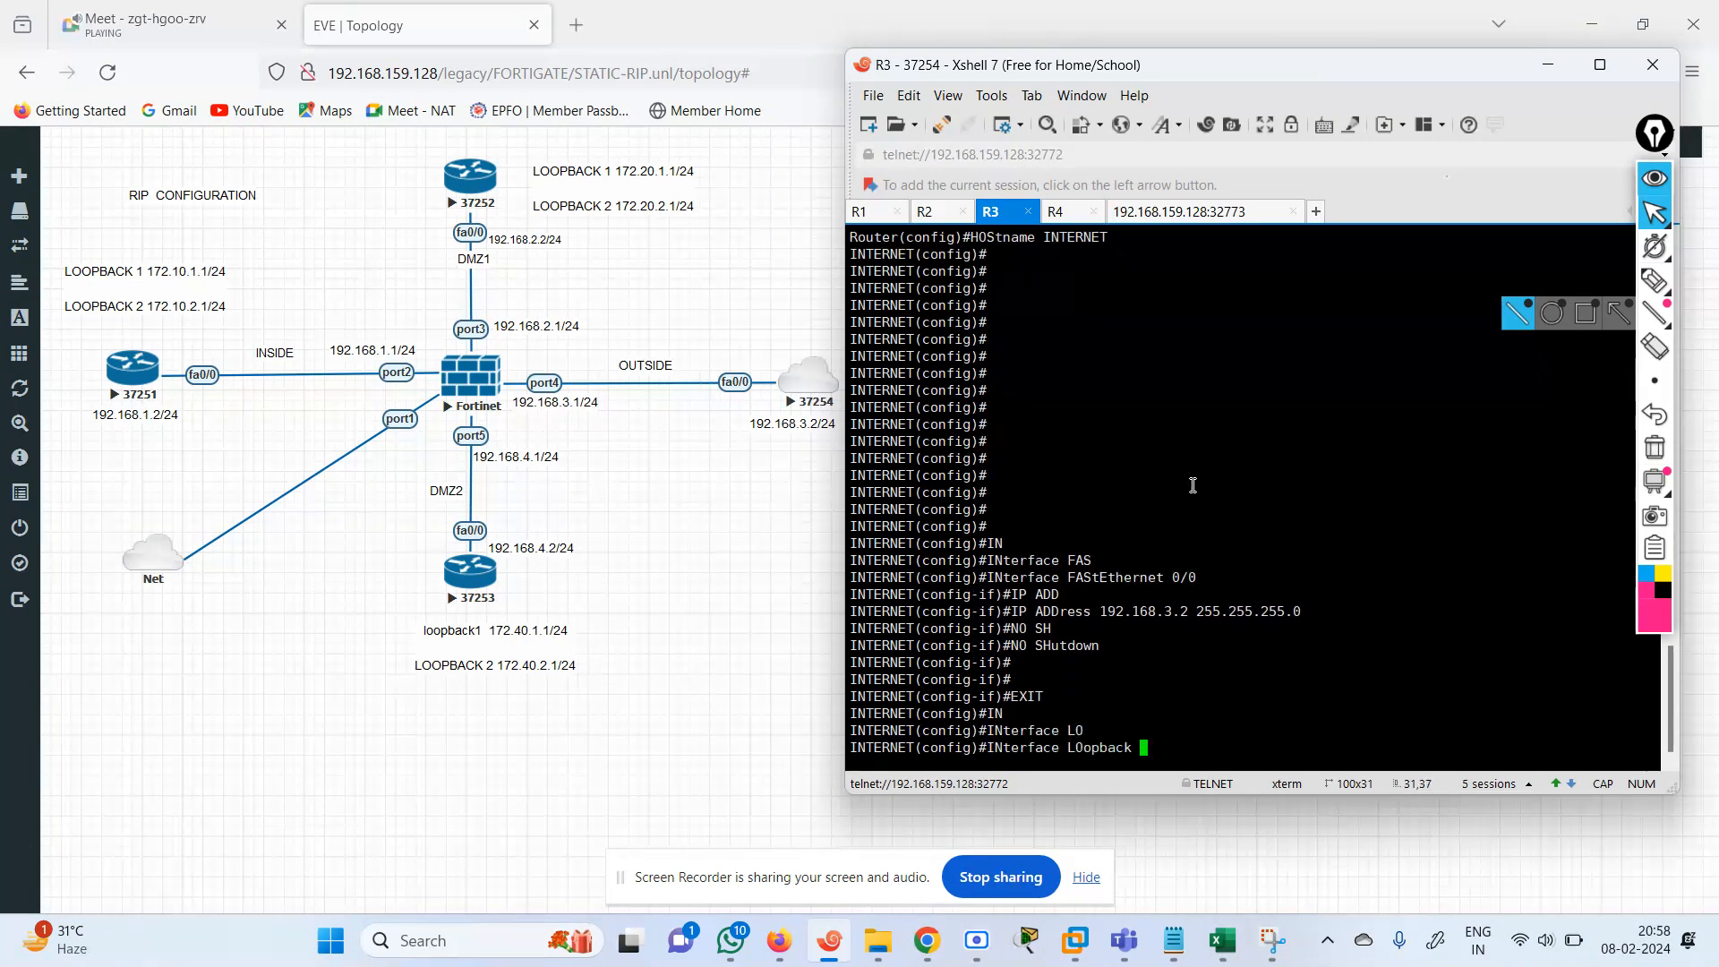
{"action": "type", "text": "1"}
{"action": "key", "text": "Return"}
{"action": "key", "text": "Return"}
Assign 1.1.1.1 with mask 255.255.255.0 to Loopback 1 on the INTERNET router.
{"action": "type", "text": "IP AD"}
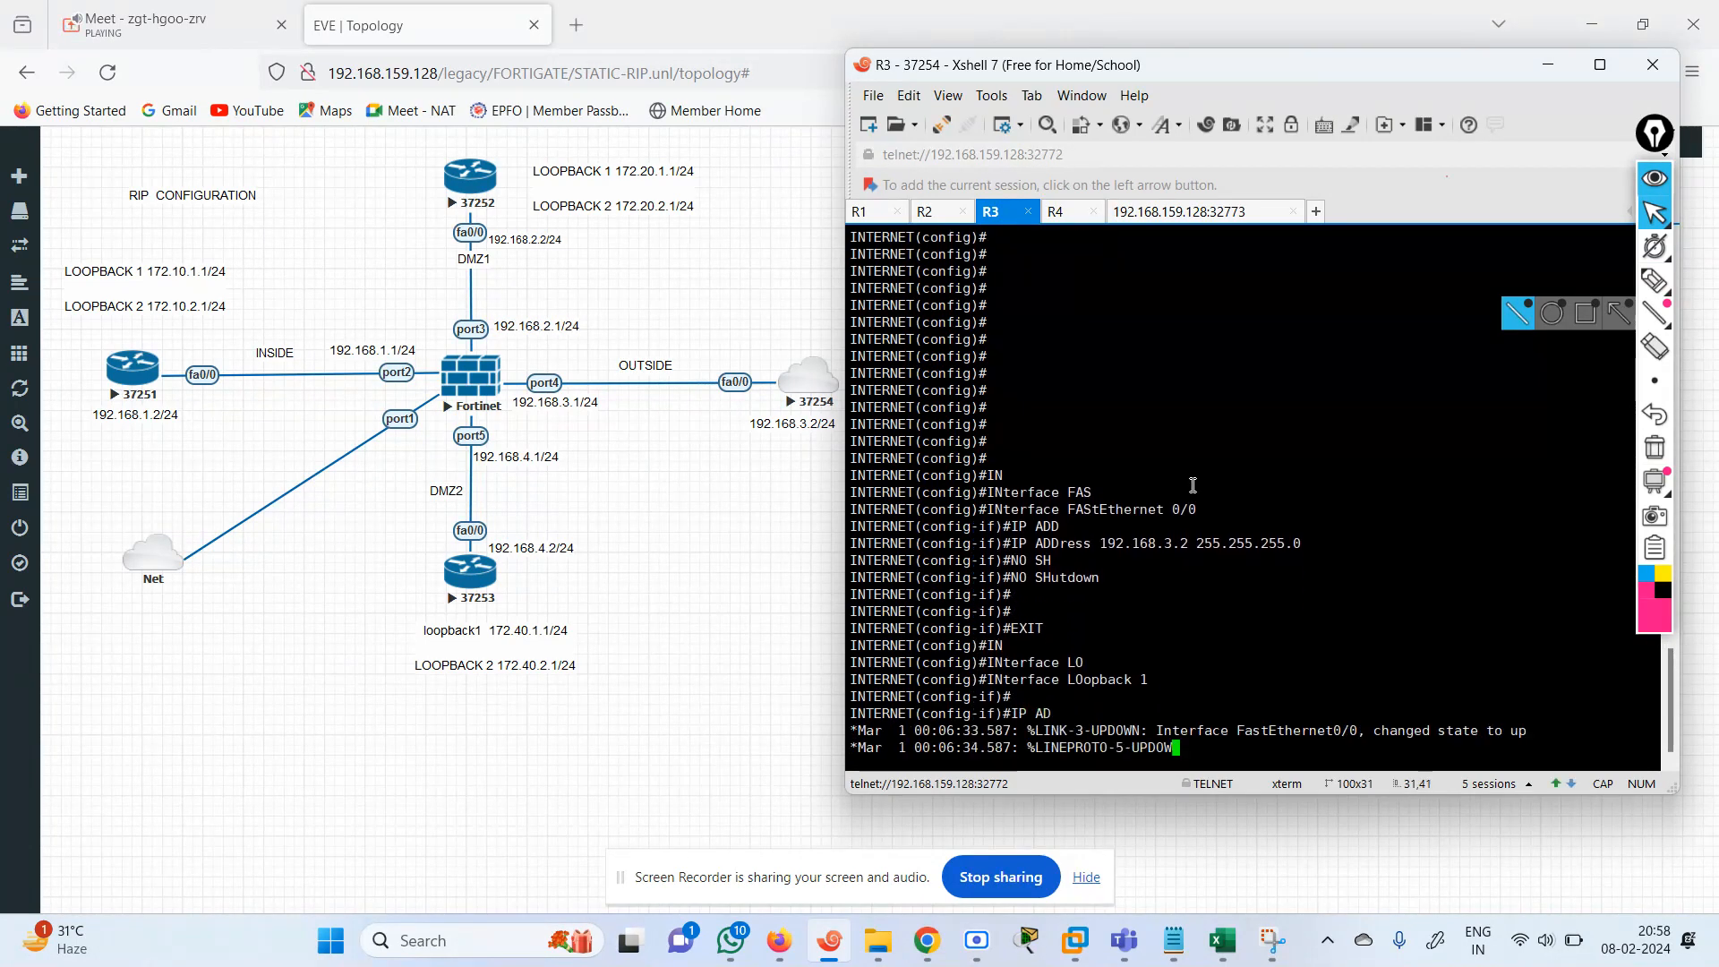
{"action": "key", "text": "Tab"}
{"action": "type", "text": "1.1.1.1"}
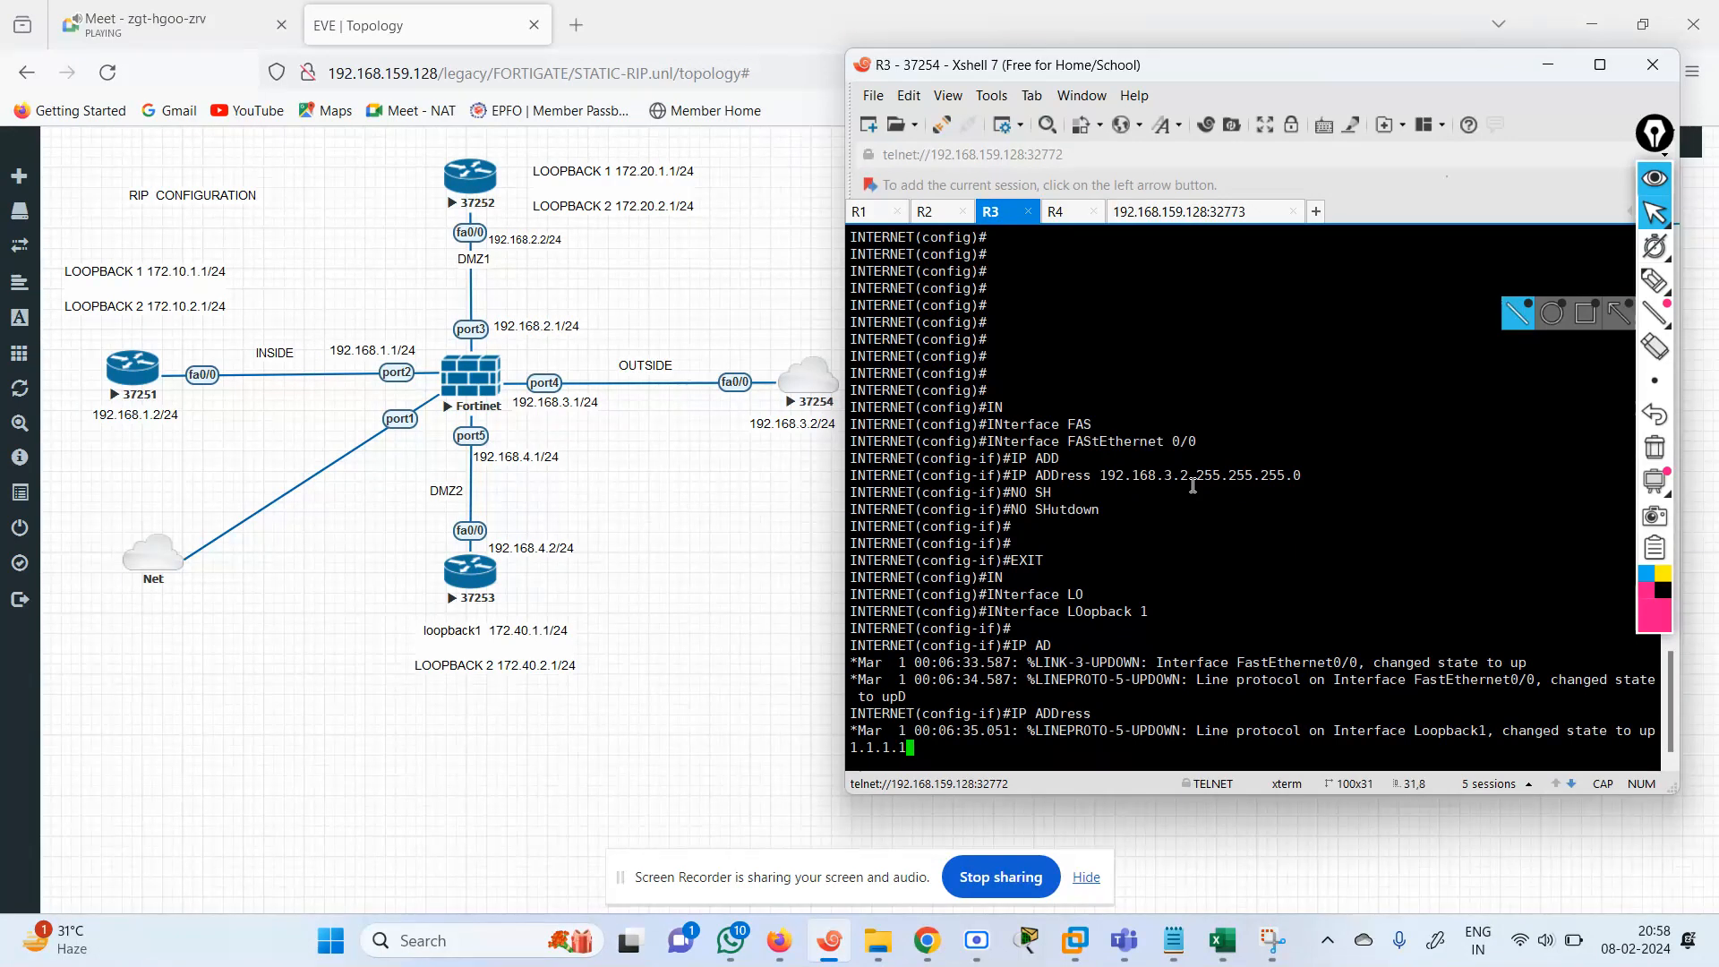
{"action": "type", "text": " 255.255"}
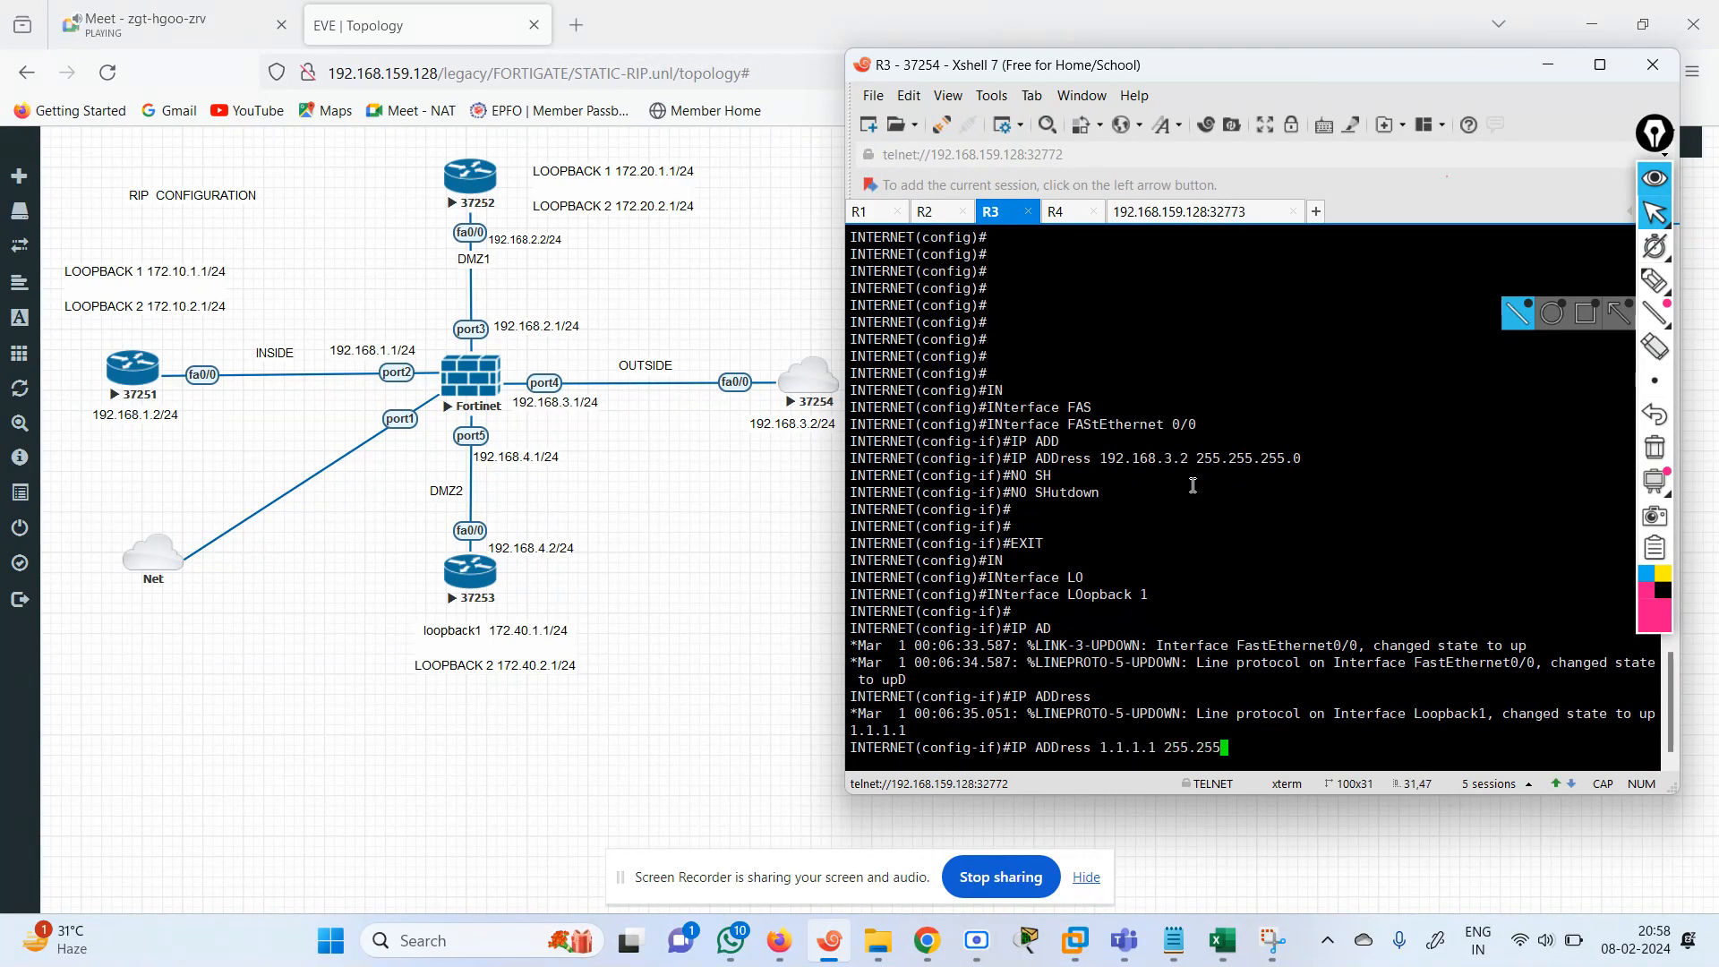
{"action": "type", "text": ".255.0"}
{"action": "key", "text": "Return"}
{"action": "key", "text": "Return"}
{"action": "key", "text": "Return"}
{"action": "key", "text": "Return"}
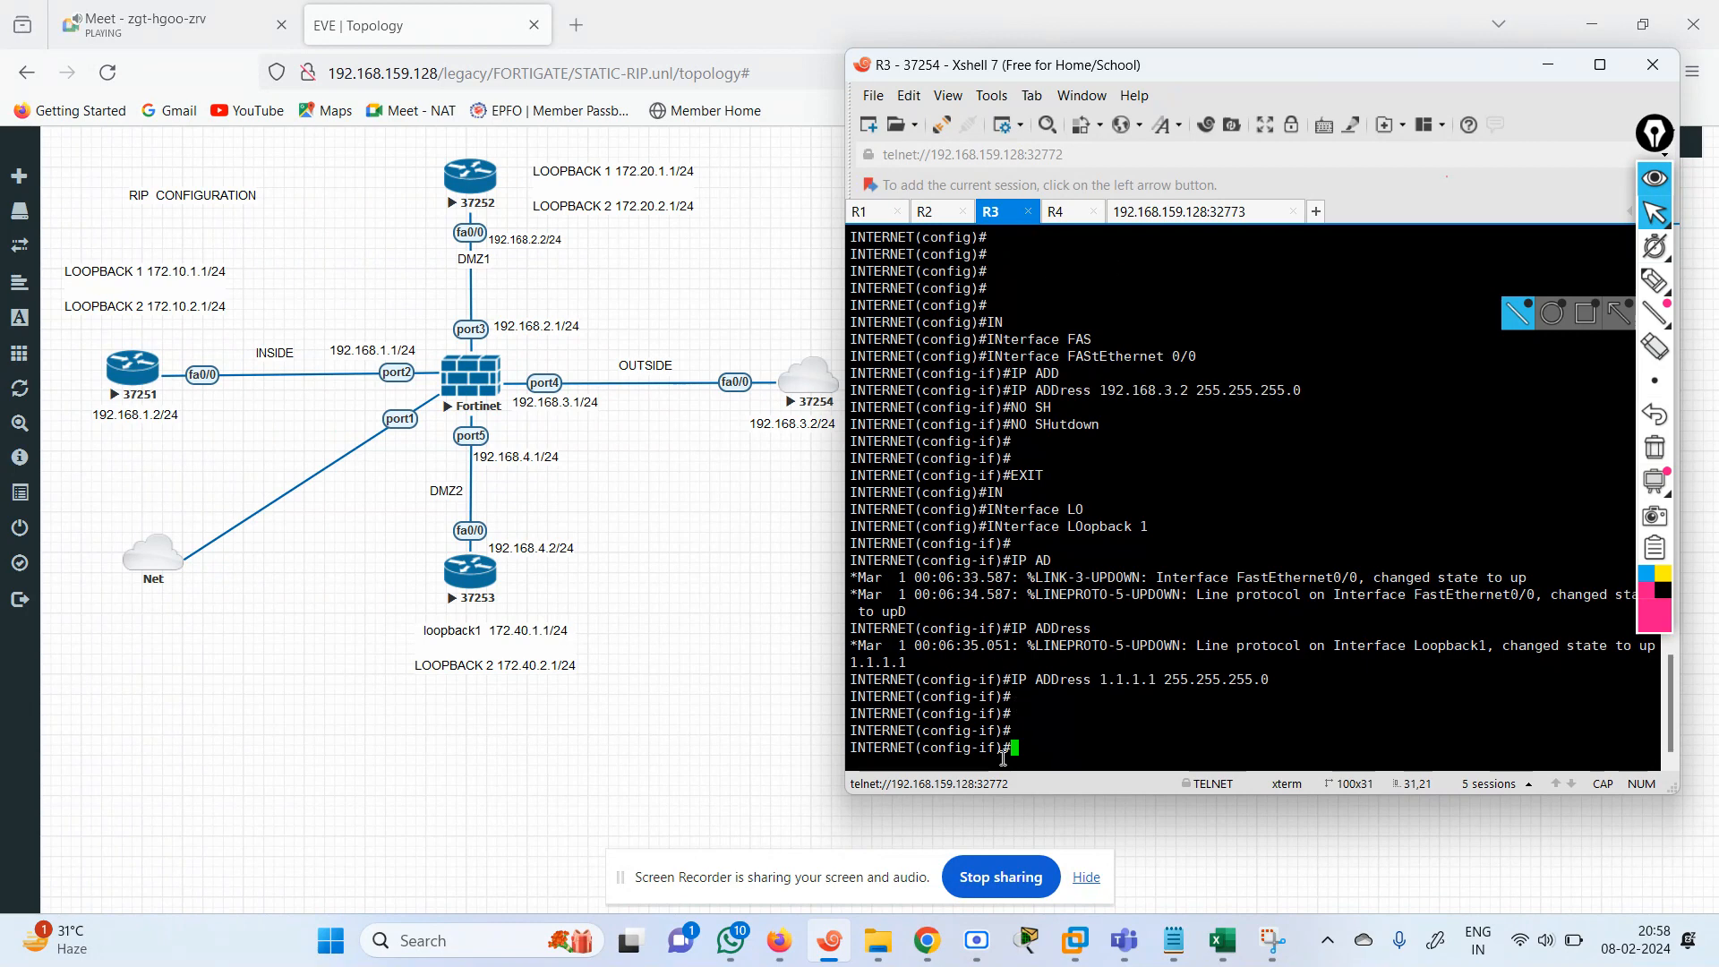
Exit the Loopback 1 configuration and return to global configuration mode on the INTERNET router.
{"action": "type", "text": "EXIT"}
{"action": "key", "text": "Return"}
{"action": "type", "text": "IP"}
{"action": "key", "text": "BackSpace"}
{"action": "key", "text": "BackSpace"}
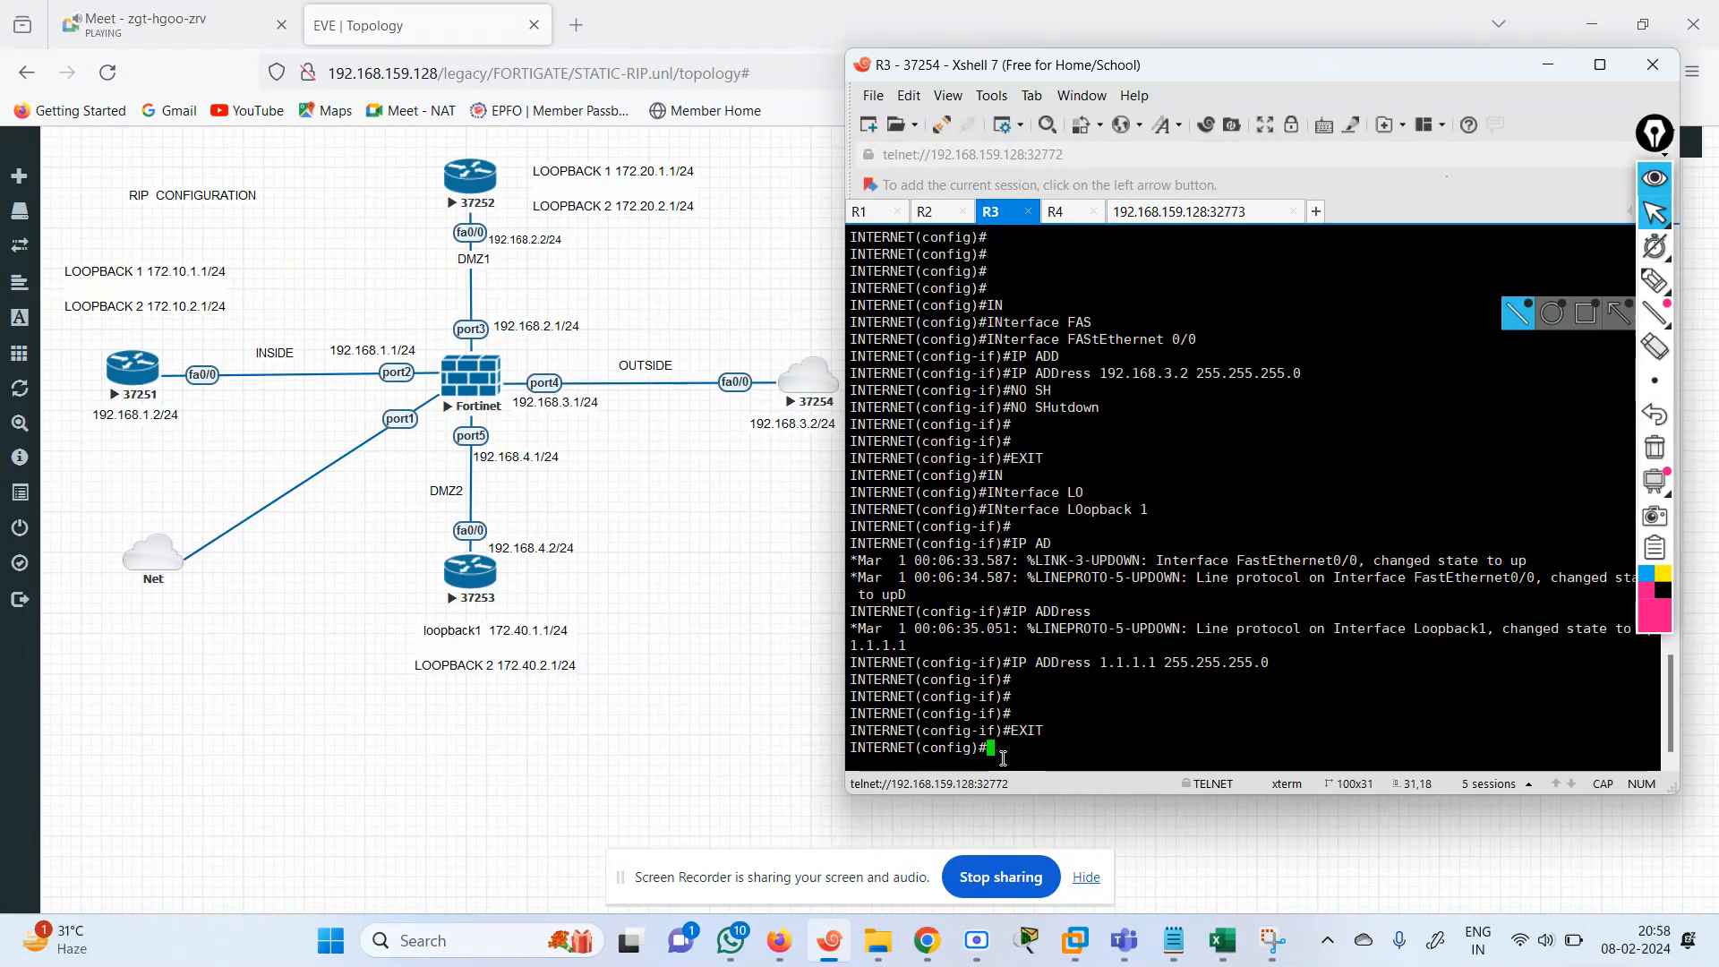
{"action": "key", "text": "Return"}
{"action": "key", "text": "Return"}
{"action": "key", "text": "Return"}
{"action": "key", "text": "Return"}
{"action": "key", "text": "Return"}
{"action": "key", "text": "Return"}
{"action": "key", "text": "Return"}
{"action": "key", "text": "Return"}
{"action": "key", "text": "Return"}
{"action": "key", "text": "Return"}
{"action": "key", "text": "Return"}
{"action": "key", "text": "Return"}
{"action": "key", "text": "Return"}
{"action": "key", "text": "Return"}
{"action": "key", "text": "Return"}
{"action": "key", "text": "Return"}
{"action": "key", "text": "Return"}
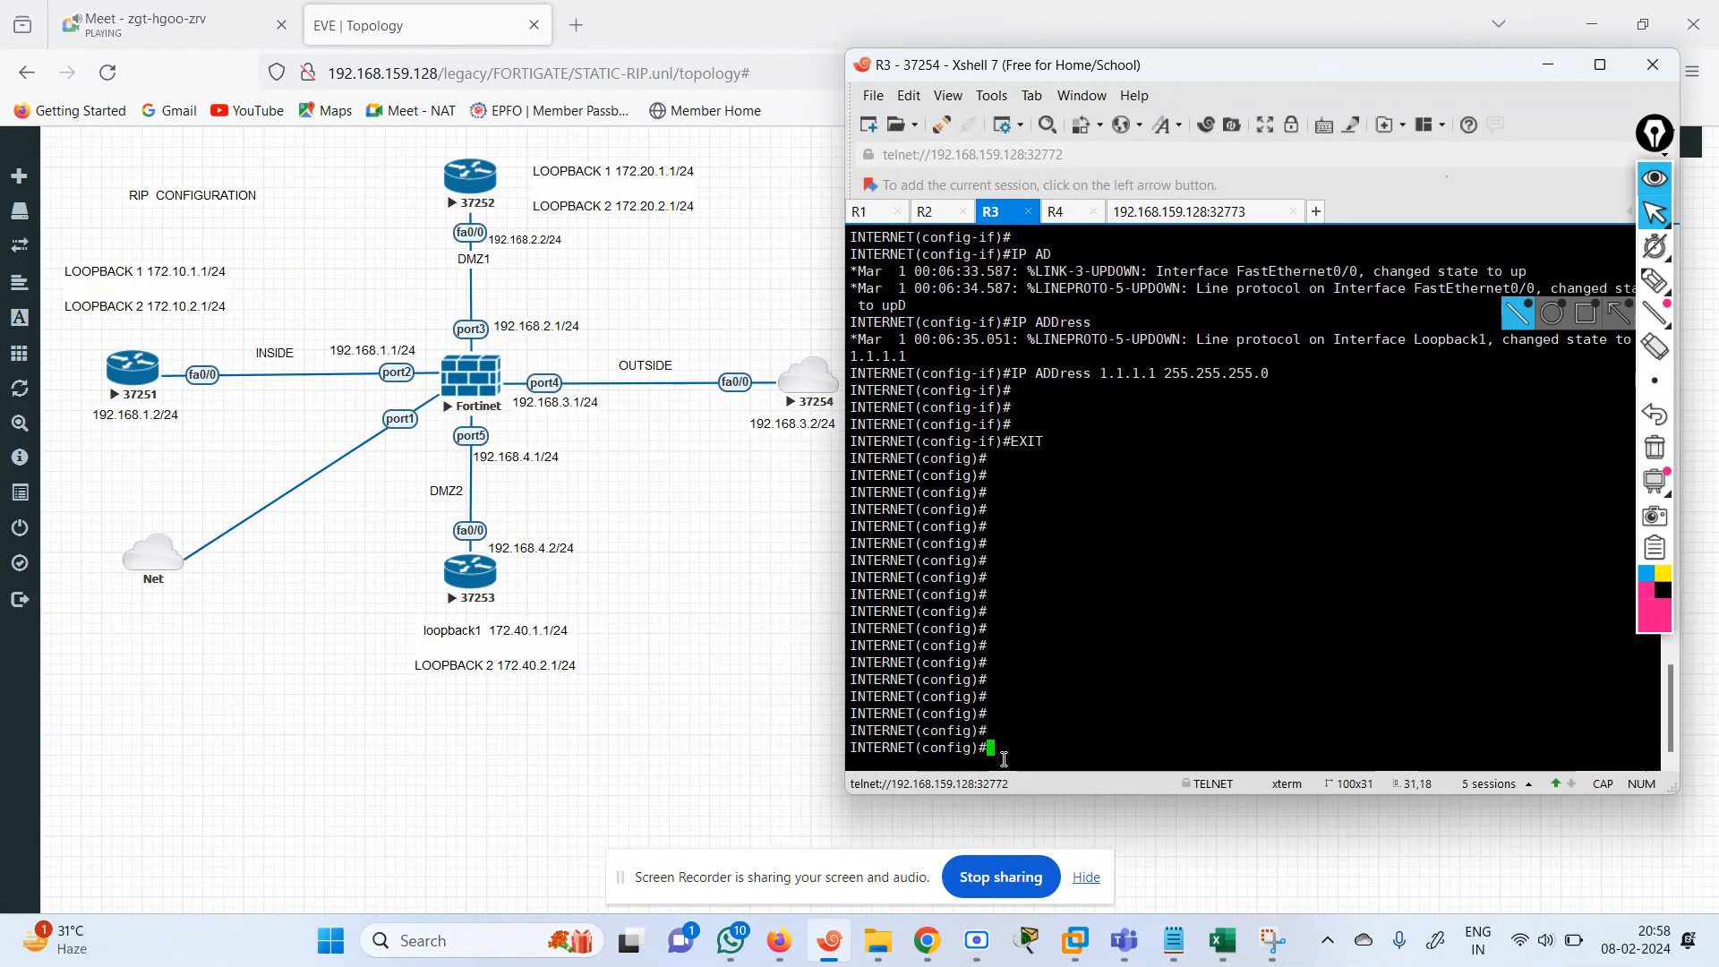
Start the RIP routing process on the INTERNET router.
{"action": "type", "text": "ROUTER"}
{"action": "key", "text": "Tab"}
{"action": "key", "text": "BackSpace"}
{"action": "type", "text": "ER"}
{"action": "key", "text": "Tab"}
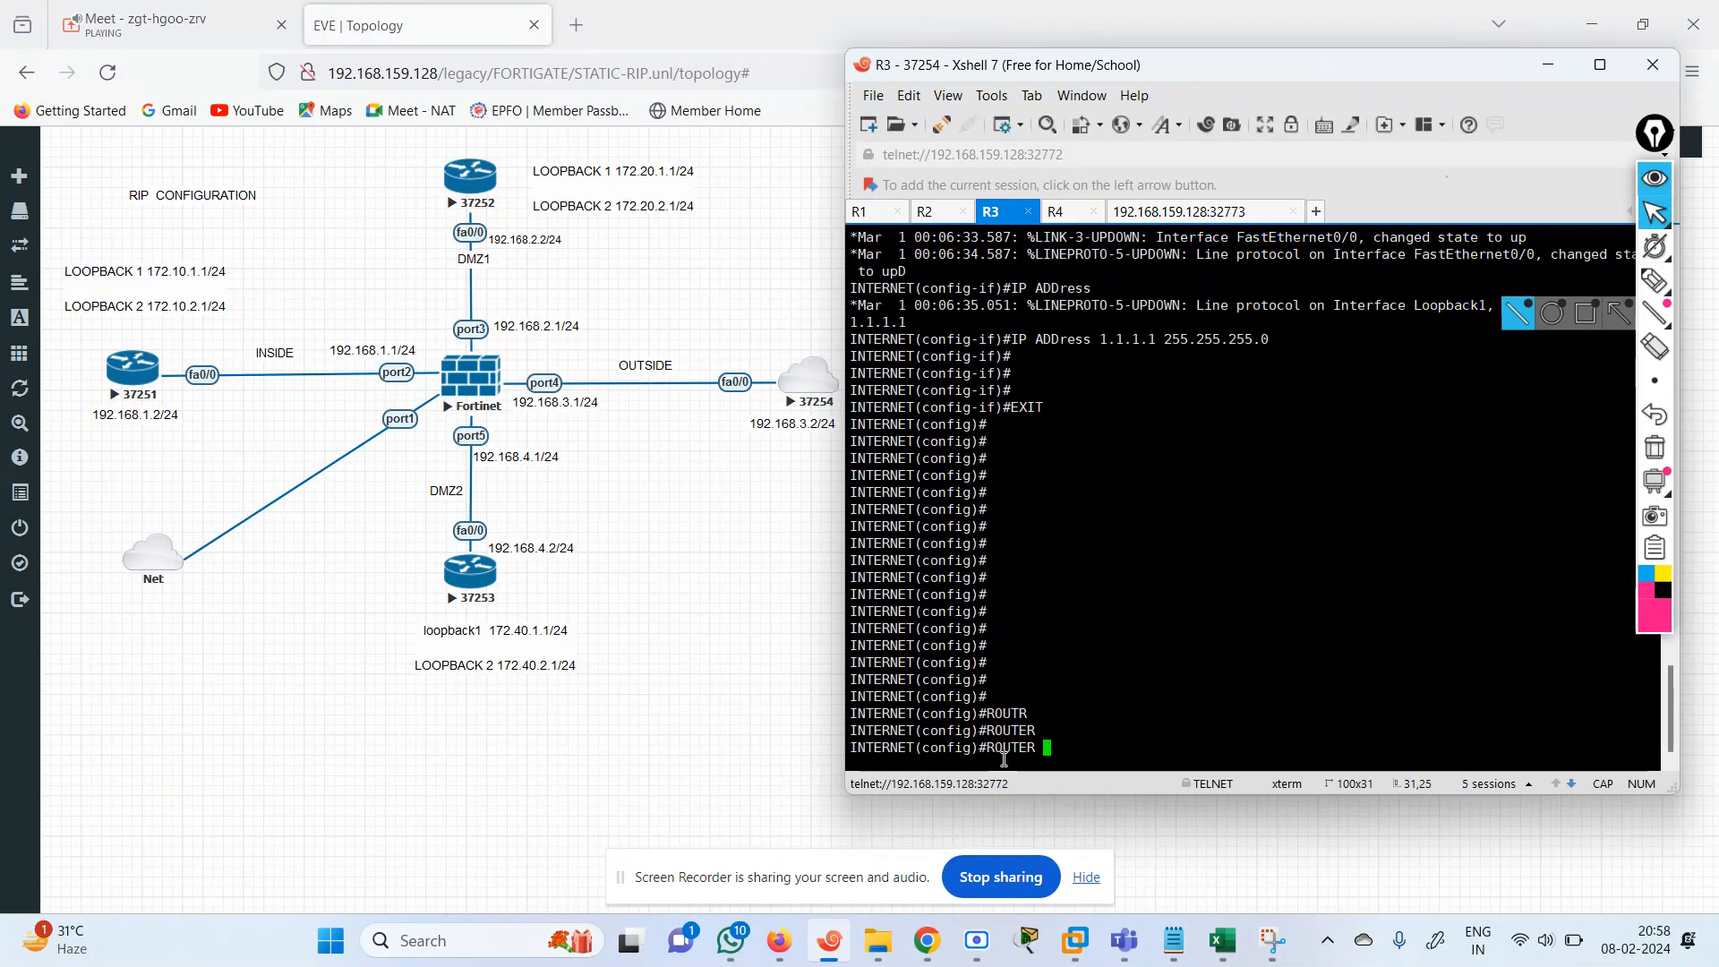
{"action": "type", "text": "RI"}
{"action": "key", "text": "Tab"}
{"action": "key", "text": "Return"}
Advertise network 192.168.3.0 in RIP on the INTERNET router.
{"action": "type", "text": "NET(config-router)#N"}
{"action": "key", "text": "Tab"}
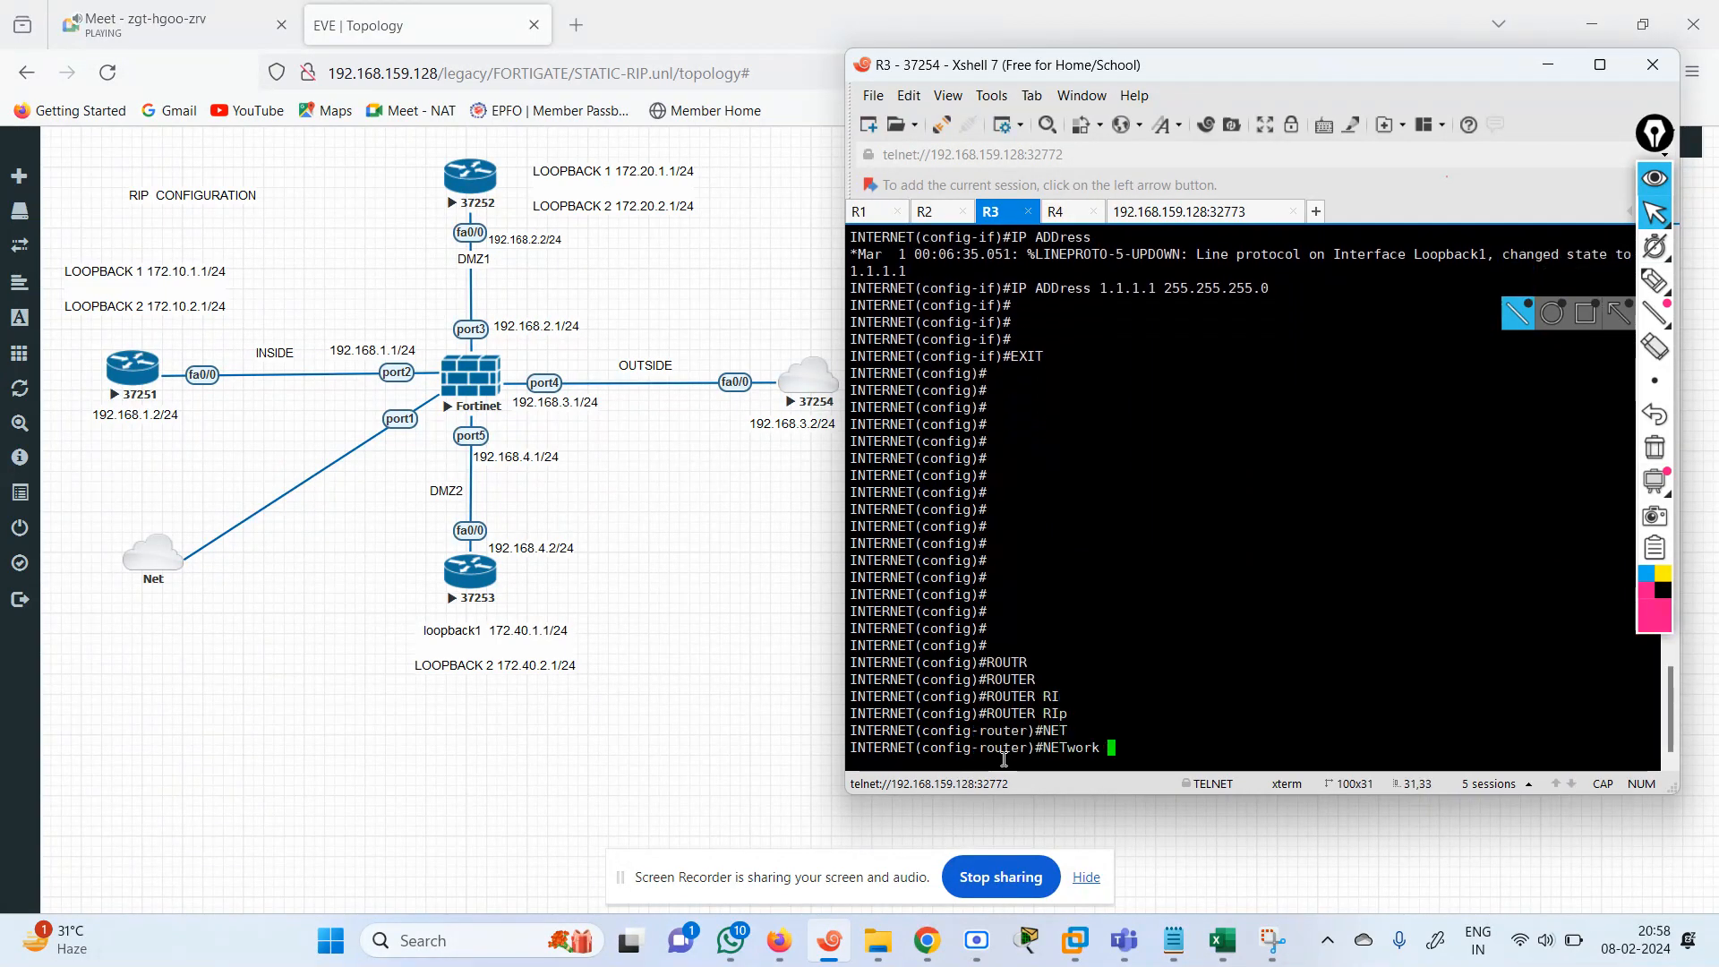
{"action": "type", "text": "1"}
{"action": "type", "text": "92.168"}
{"action": "type", "text": ".3."}
{"action": "type", "text": "2 255.2"}
{"action": "key", "text": "BackSpace"}
{"action": "key", "text": "BackSpace"}
{"action": "key", "text": "BackSpace"}
{"action": "key", "text": "BackSpace"}
{"action": "key", "text": "BackSpace"}
{"action": "type", "text": "0"}
{"action": "key", "text": "Return"}
{"action": "key", "text": "Return"}
{"action": "key", "text": "Return"}
{"action": "key", "text": "Return"}
Disable RIP automatic route summarization on the INTERNET router with no auto-summary.
{"action": "type", "text": "NO "}
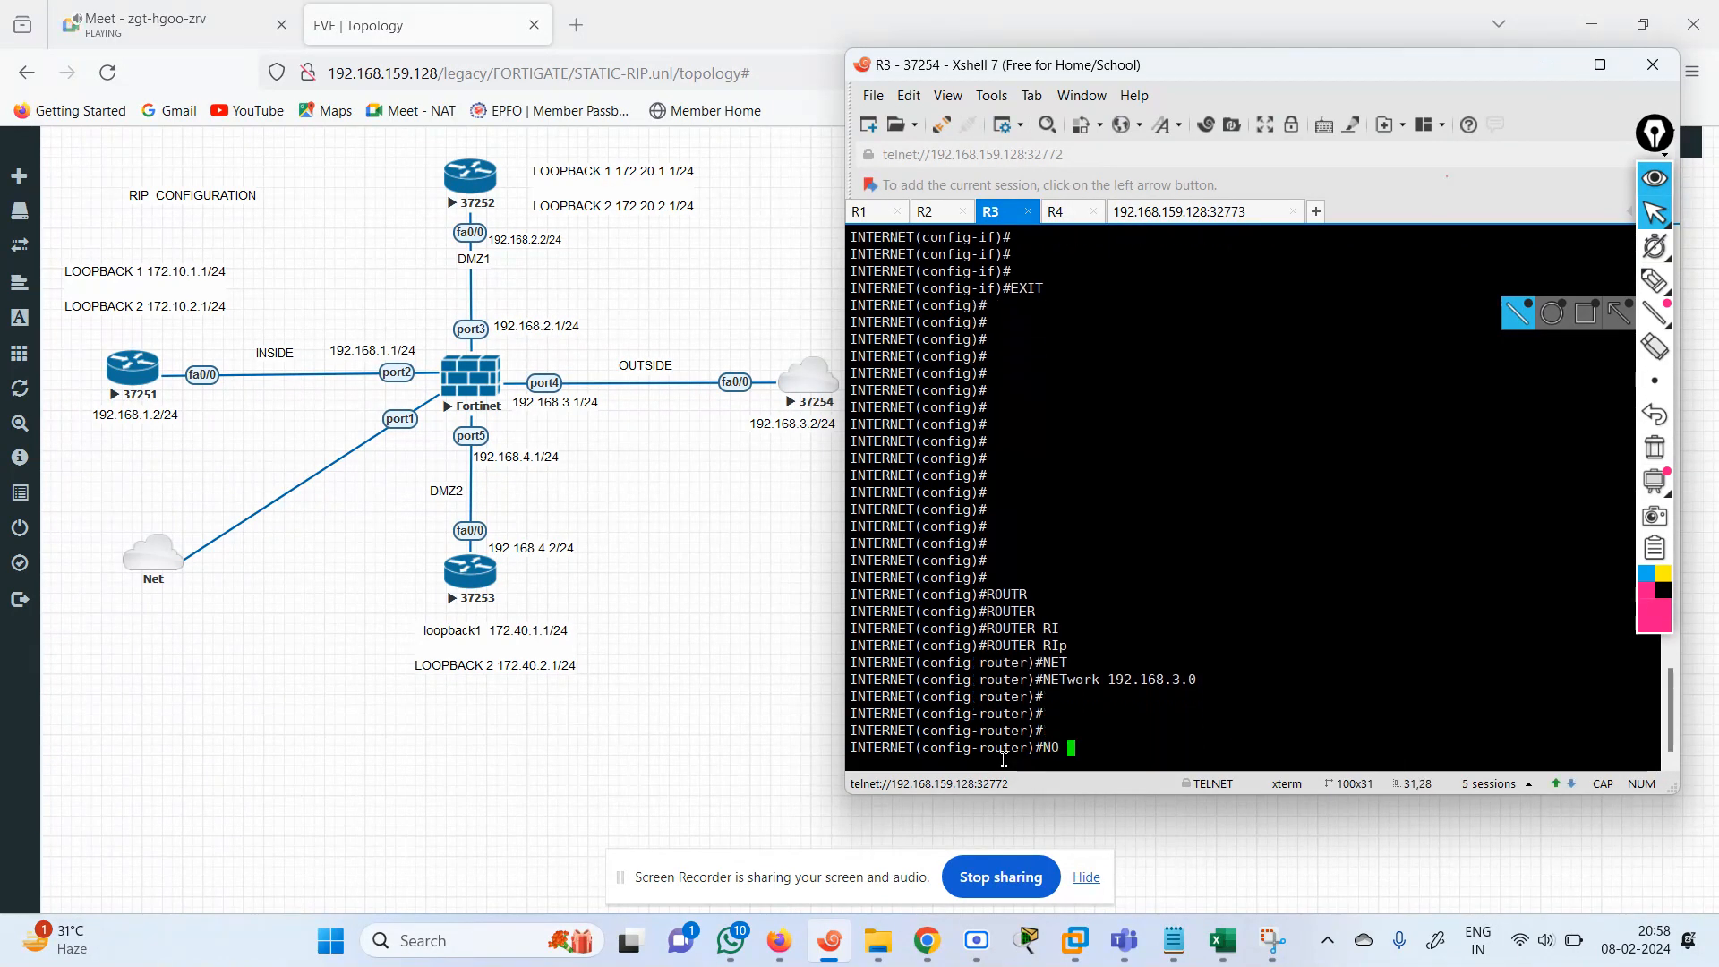
{"action": "type", "text": "AU"}
{"action": "key", "text": "Tab"}
{"action": "key", "text": "Return"}
{"action": "key", "text": "Return"}
{"action": "key", "text": "Return"}
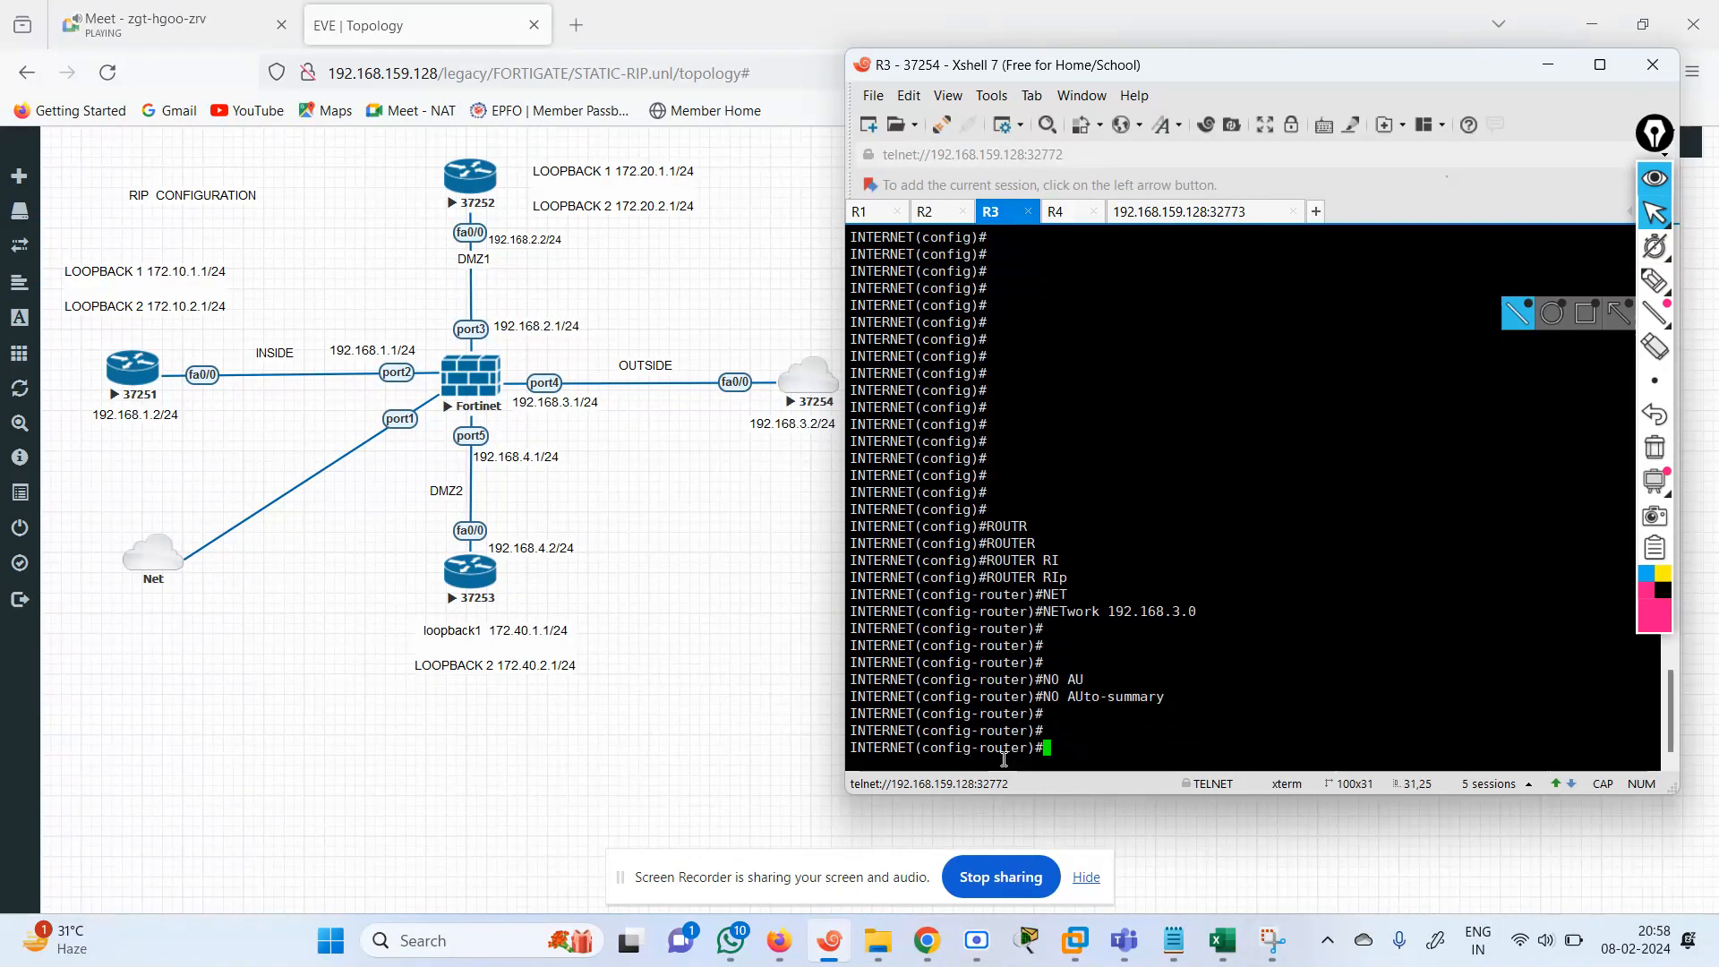
Check the INTERNET side of the EVE-NG topology, return to Xshell and bring up the R4 command prompt.
{"action": "left_click_drag", "start_coordinate": [742, 706], "coordinate": [824, 347]}
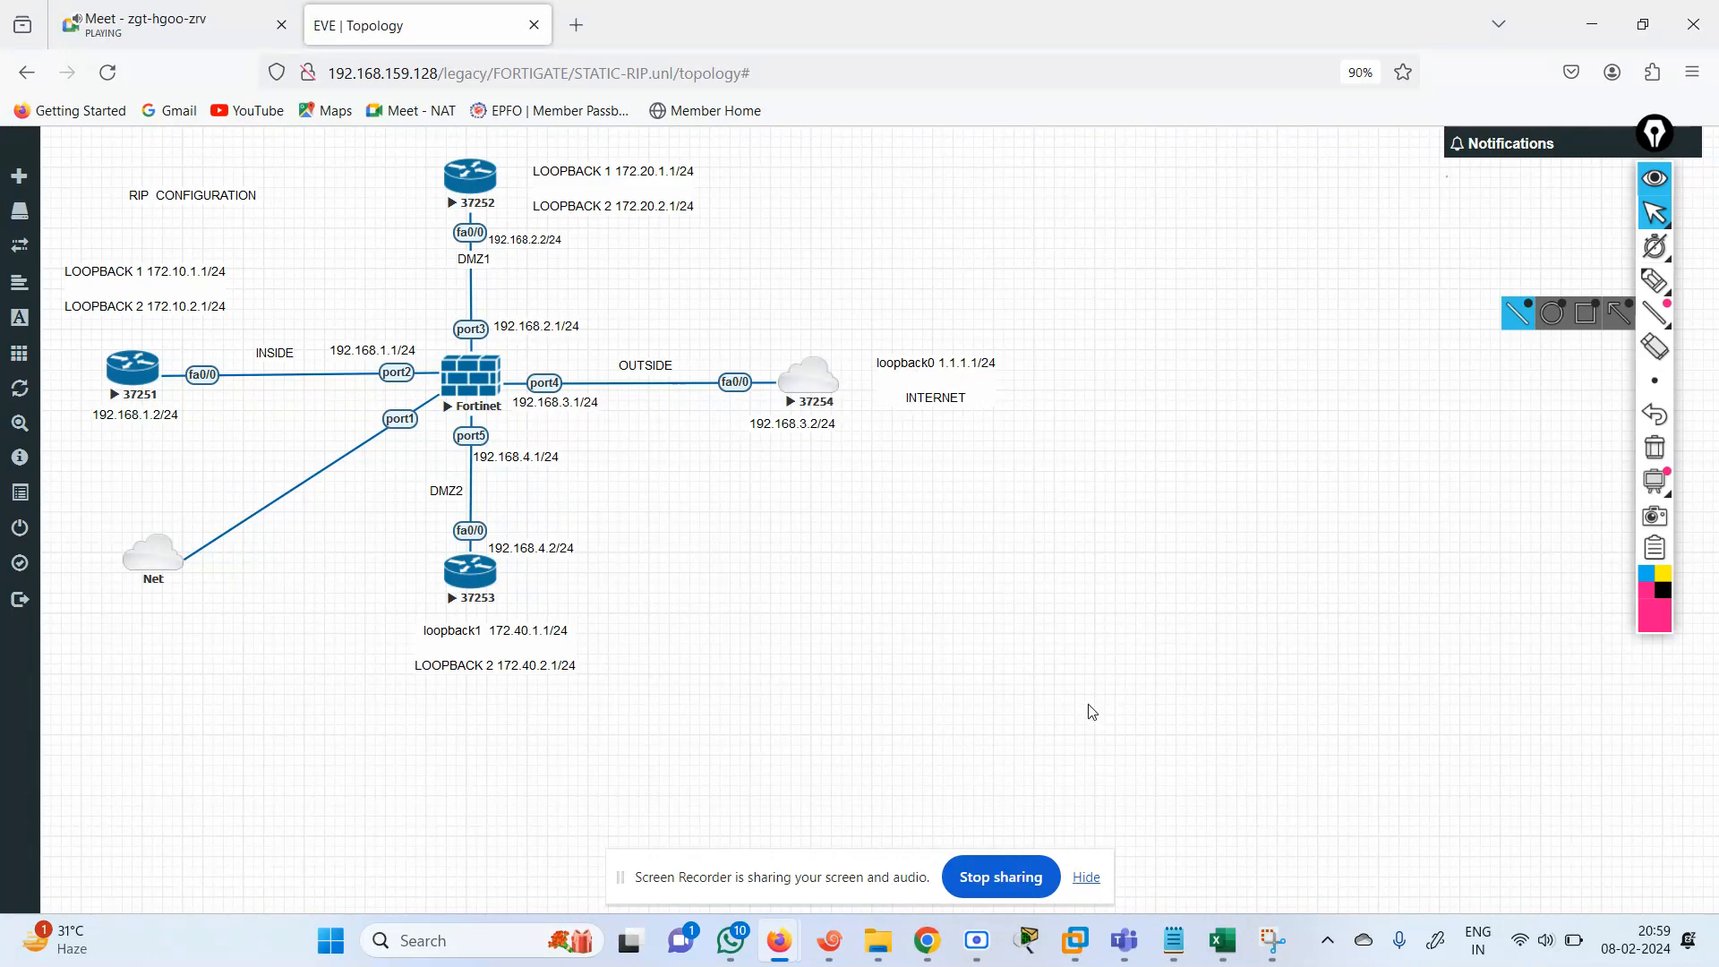
{"action": "mouse_move", "coordinate": [1075, 941]}
{"action": "left_click", "coordinate": [830, 940]}
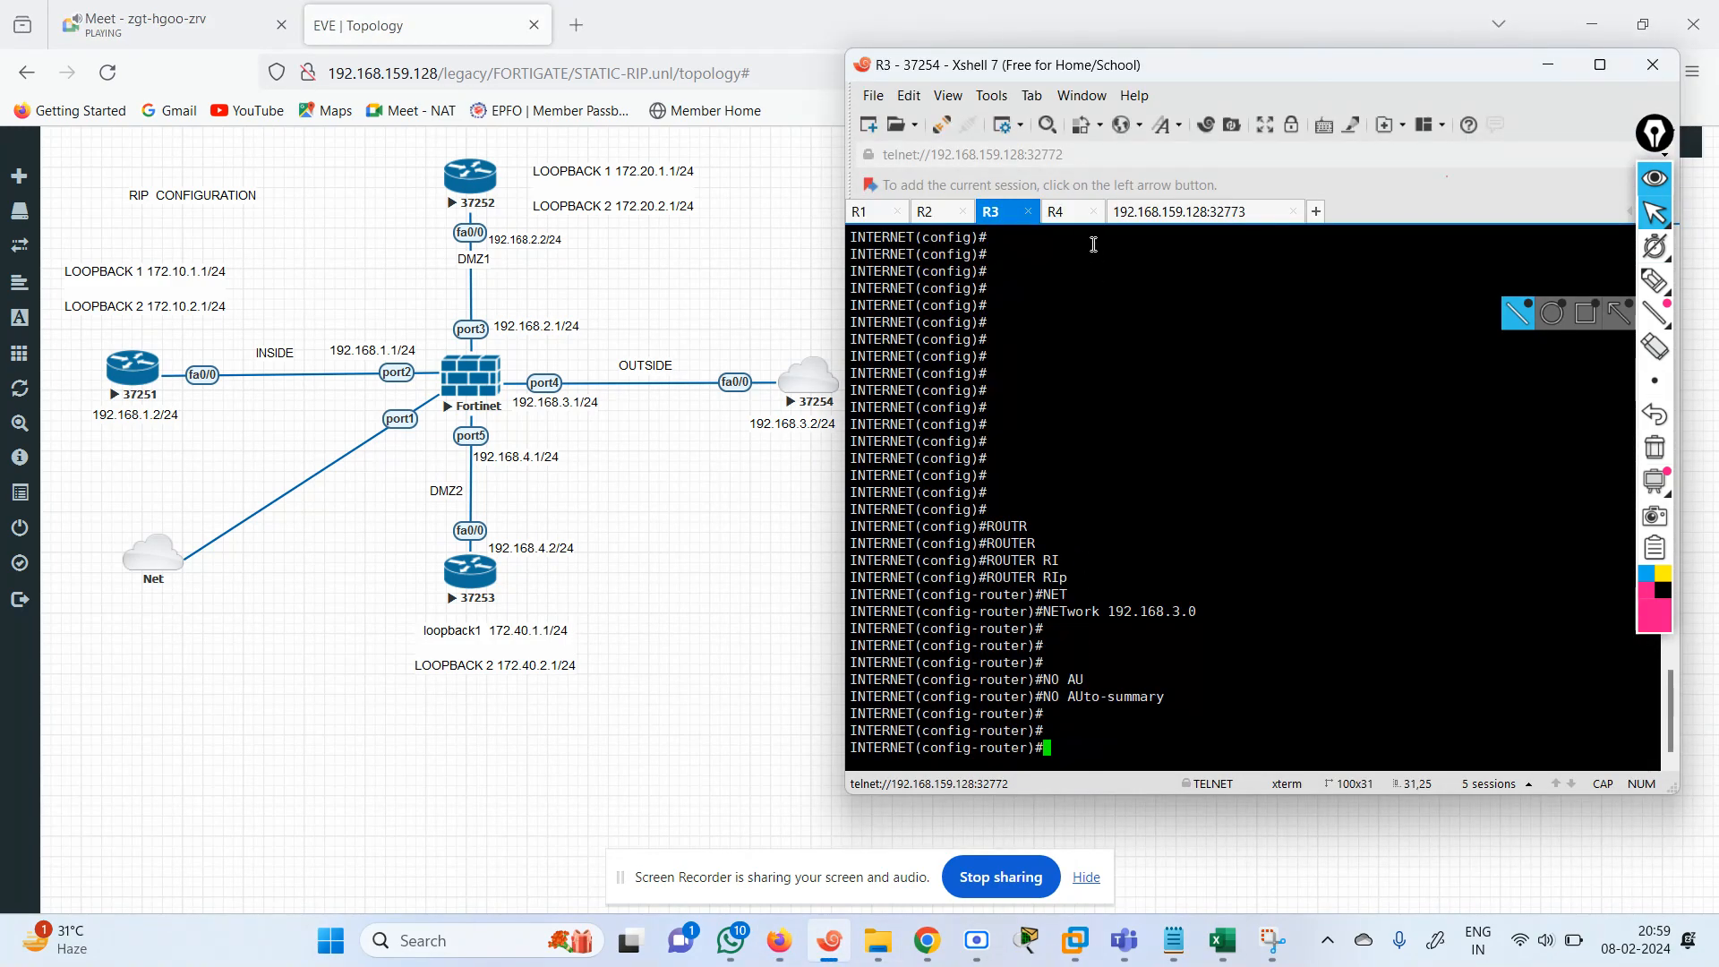
{"action": "left_click", "coordinate": [1059, 213]}
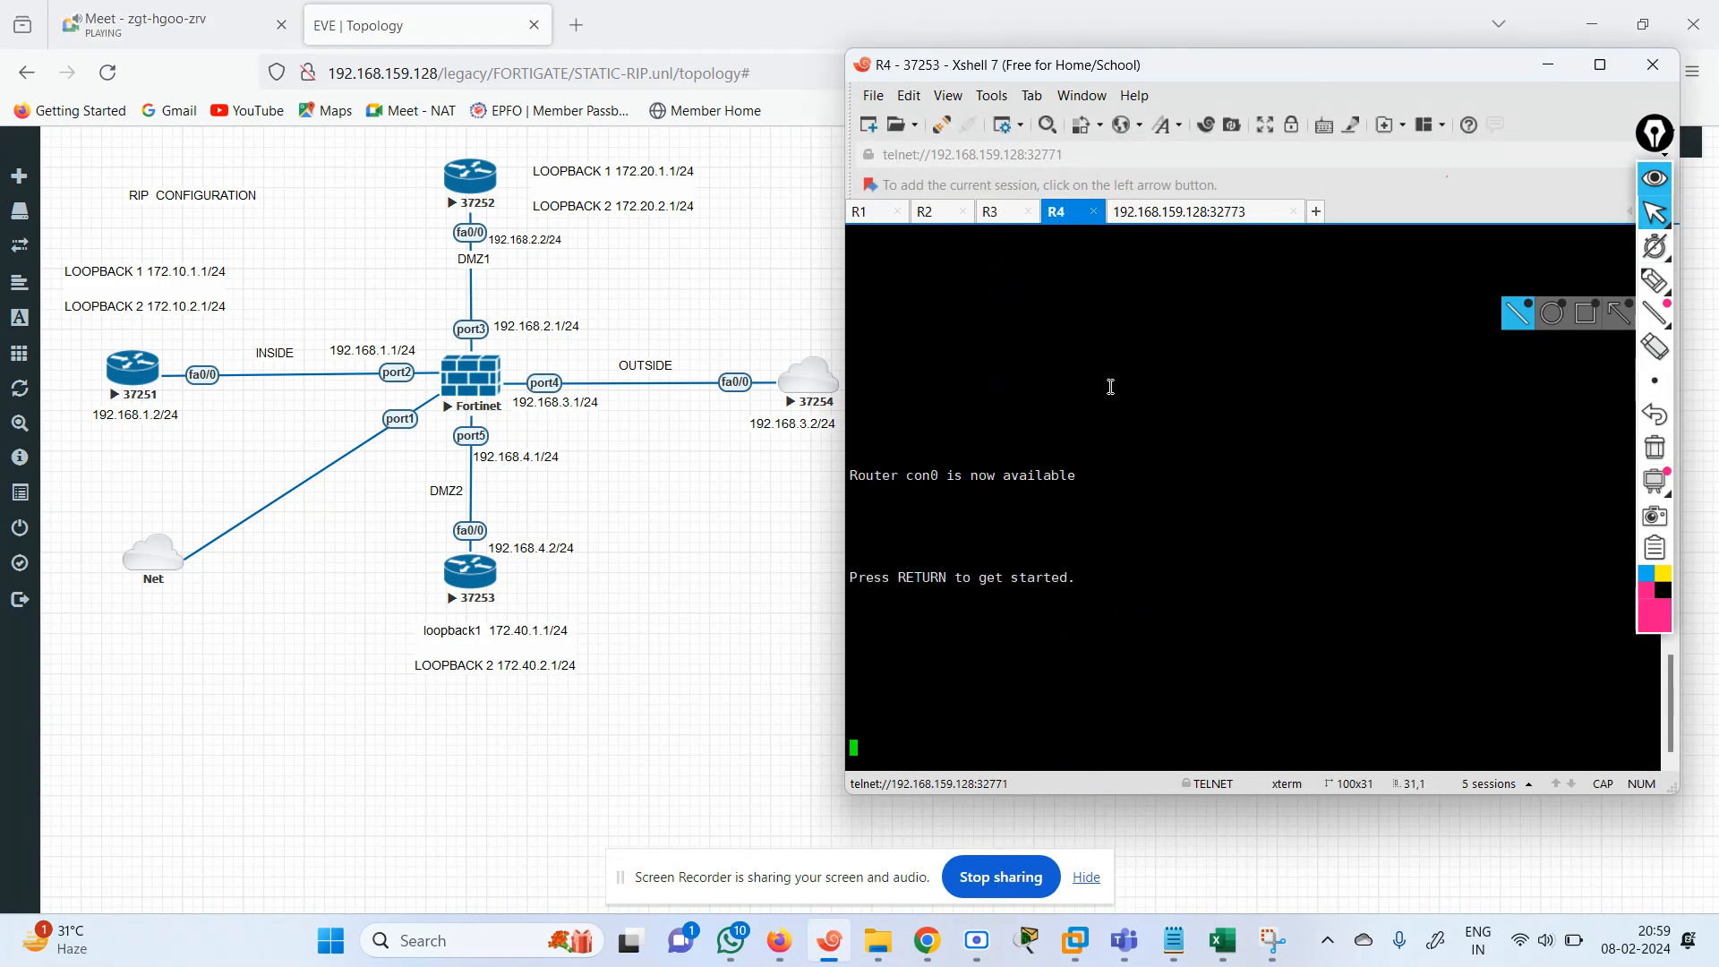
{"action": "key", "text": "Return"}
{"action": "key", "text": "Return"}
{"action": "key", "text": "Return"}
{"action": "key", "text": "Return"}
{"action": "key", "text": "Return"}
{"action": "key", "text": "Return"}
{"action": "key", "text": "Return"}
{"action": "key", "text": "Return"}
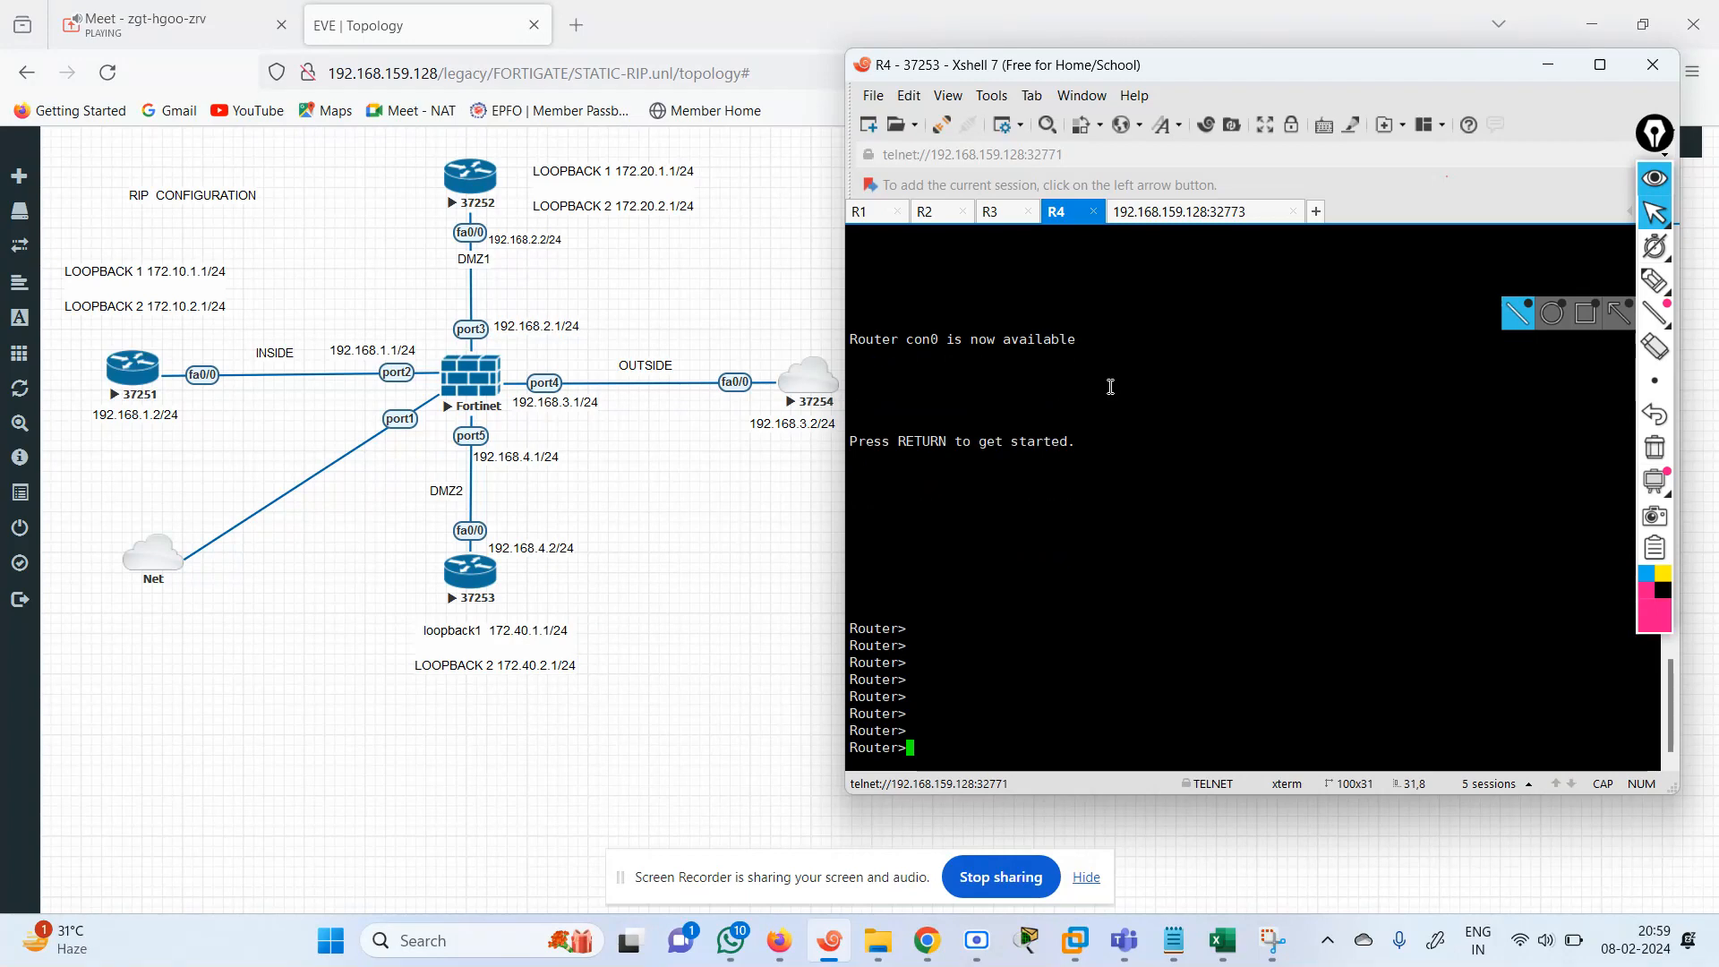
Enter privileged EXEC mode and open global configuration mode on R4.
{"action": "type", "text": "EN"}
{"action": "key", "text": "Return"}
{"action": "type", "text": "CONF TE"}
{"action": "key", "text": "Return"}
Assign 192.168.4.2 with mask 255.255.255.0 to interface FastEthernet 0/0 on R4.
{"action": "type", "text": "IN"}
{"action": "key", "text": "Tab"}
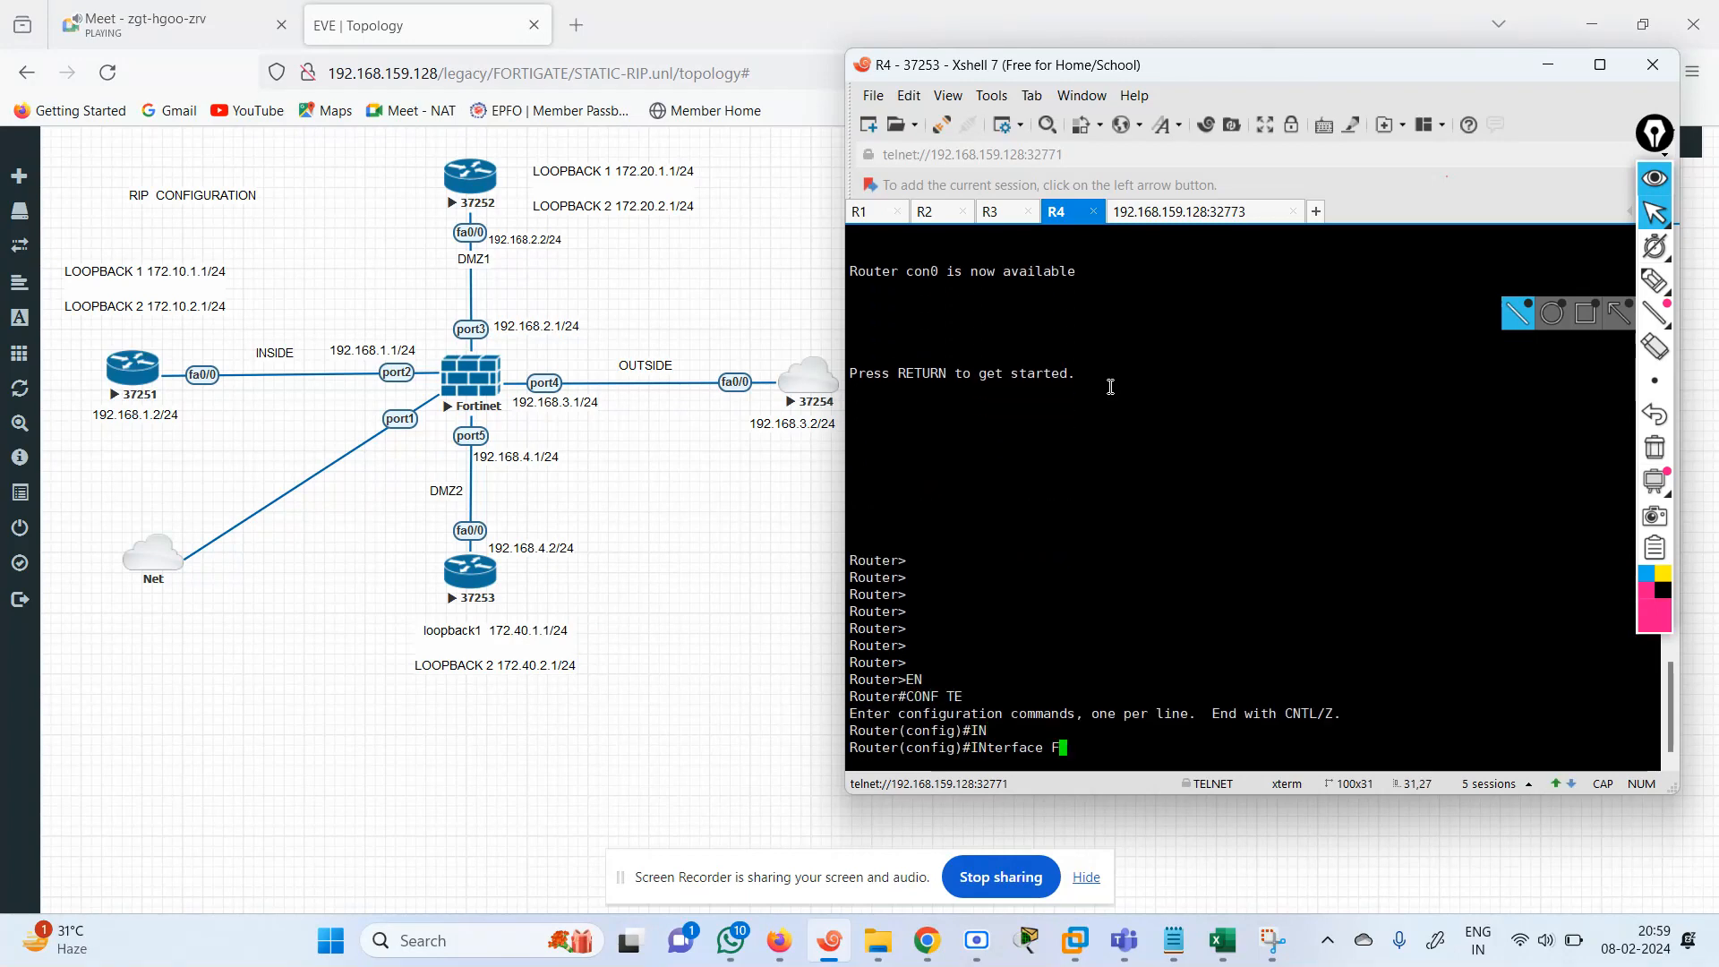
{"action": "type", "text": "FAS"}
{"action": "key", "text": "Tab"}
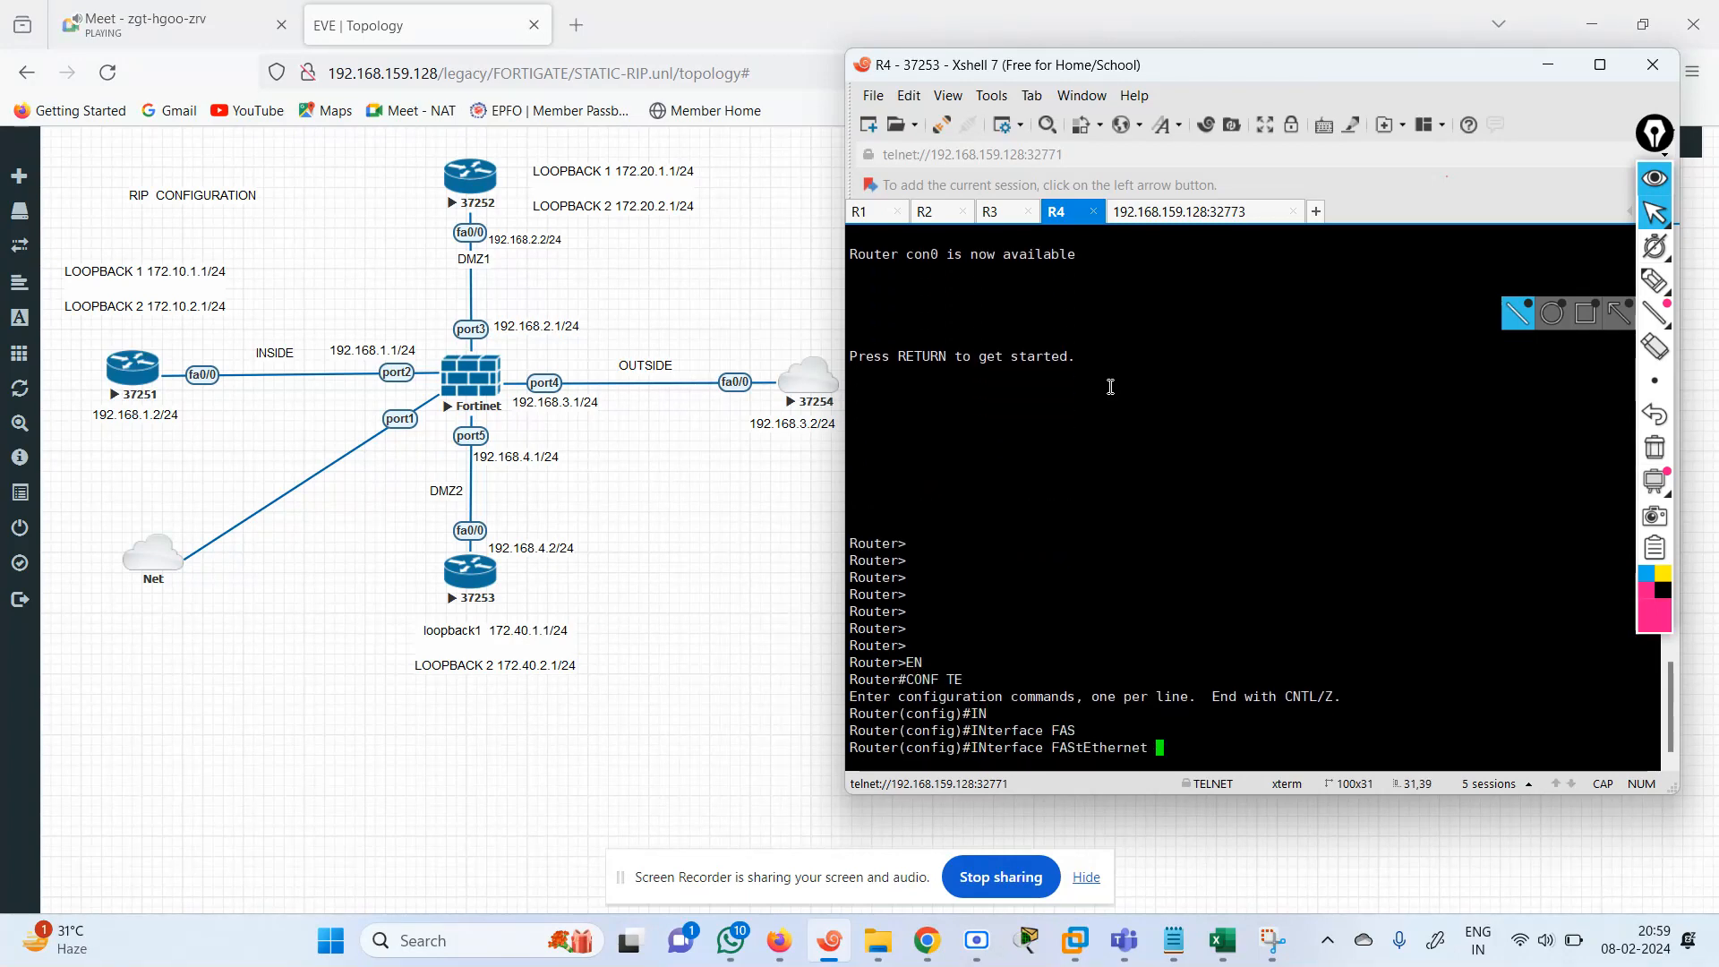
{"action": "type", "text": "0/0"}
{"action": "key", "text": "Return"}
{"action": "type", "text": "IP ADD"}
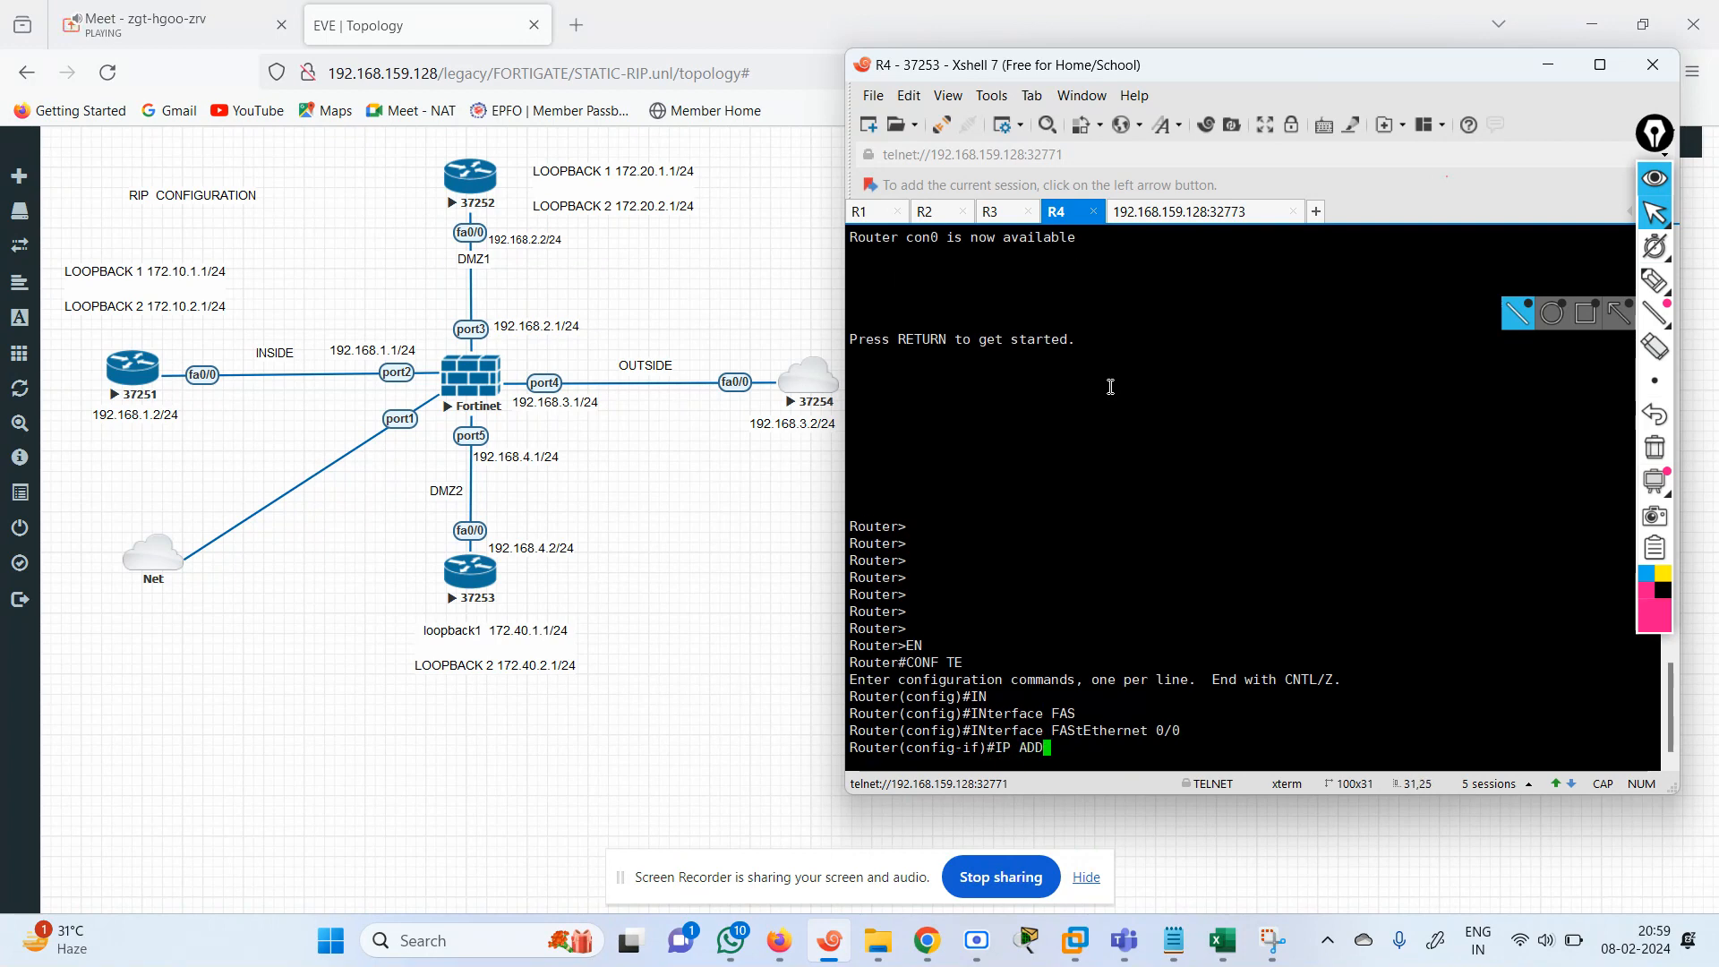
{"action": "key", "text": "Tab"}
{"action": "type", "text": "192.1"}
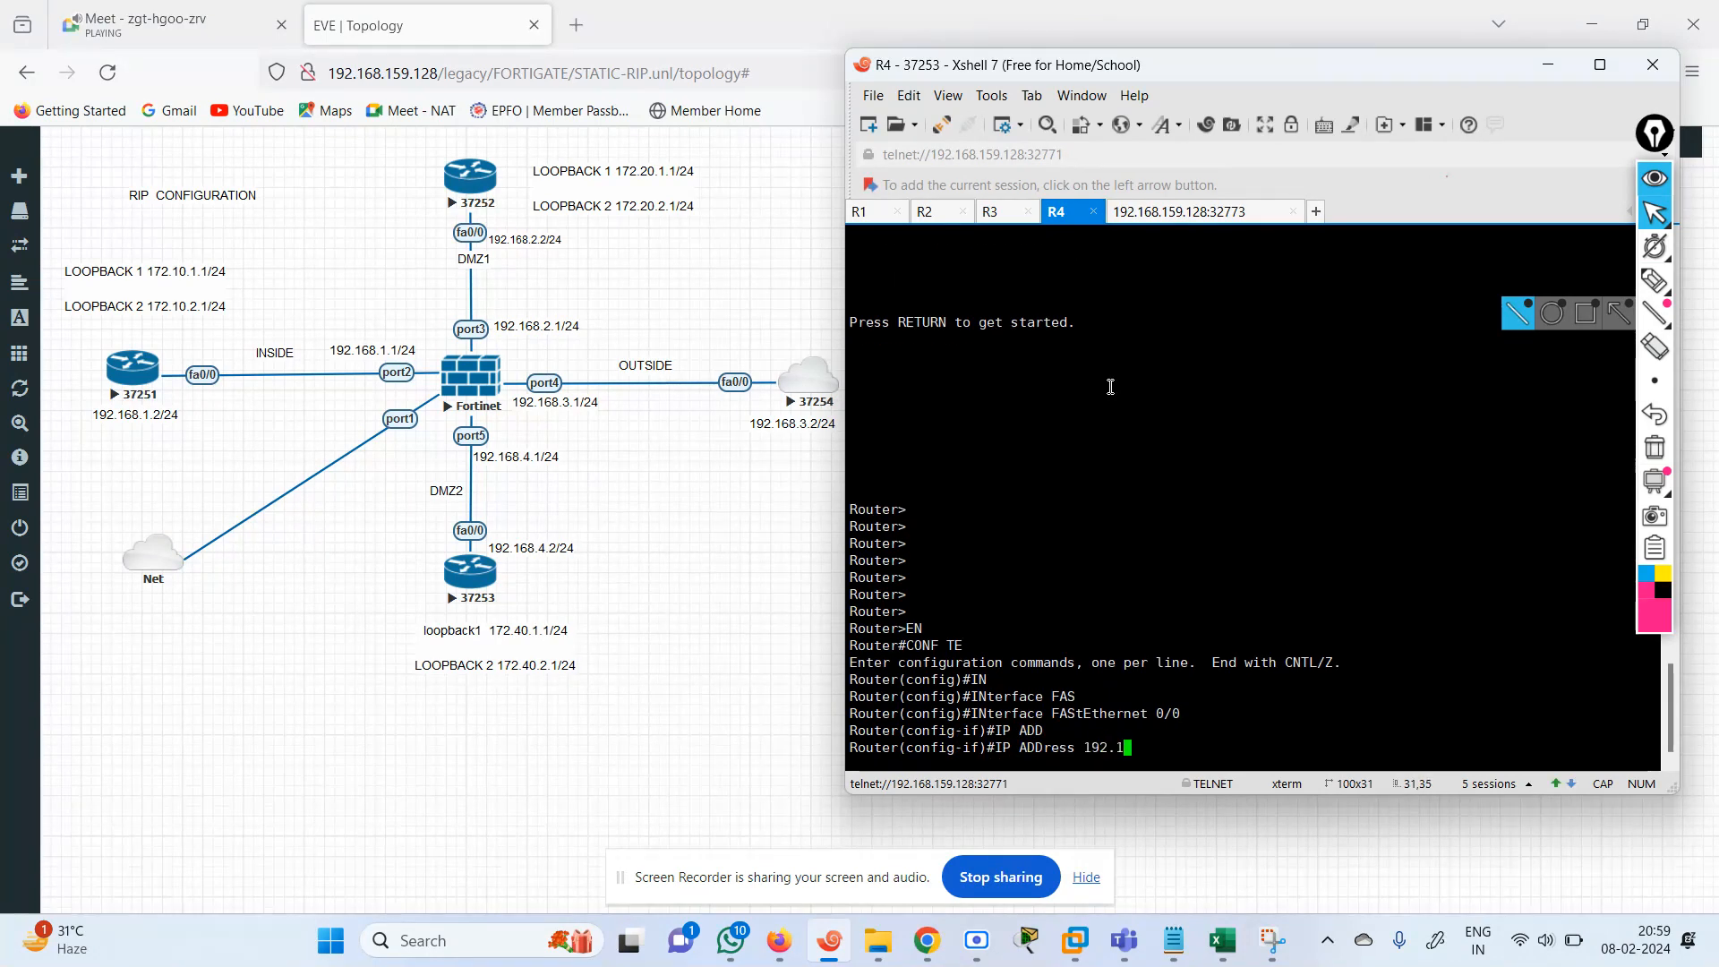
{"action": "type", "text": "68.4.2"}
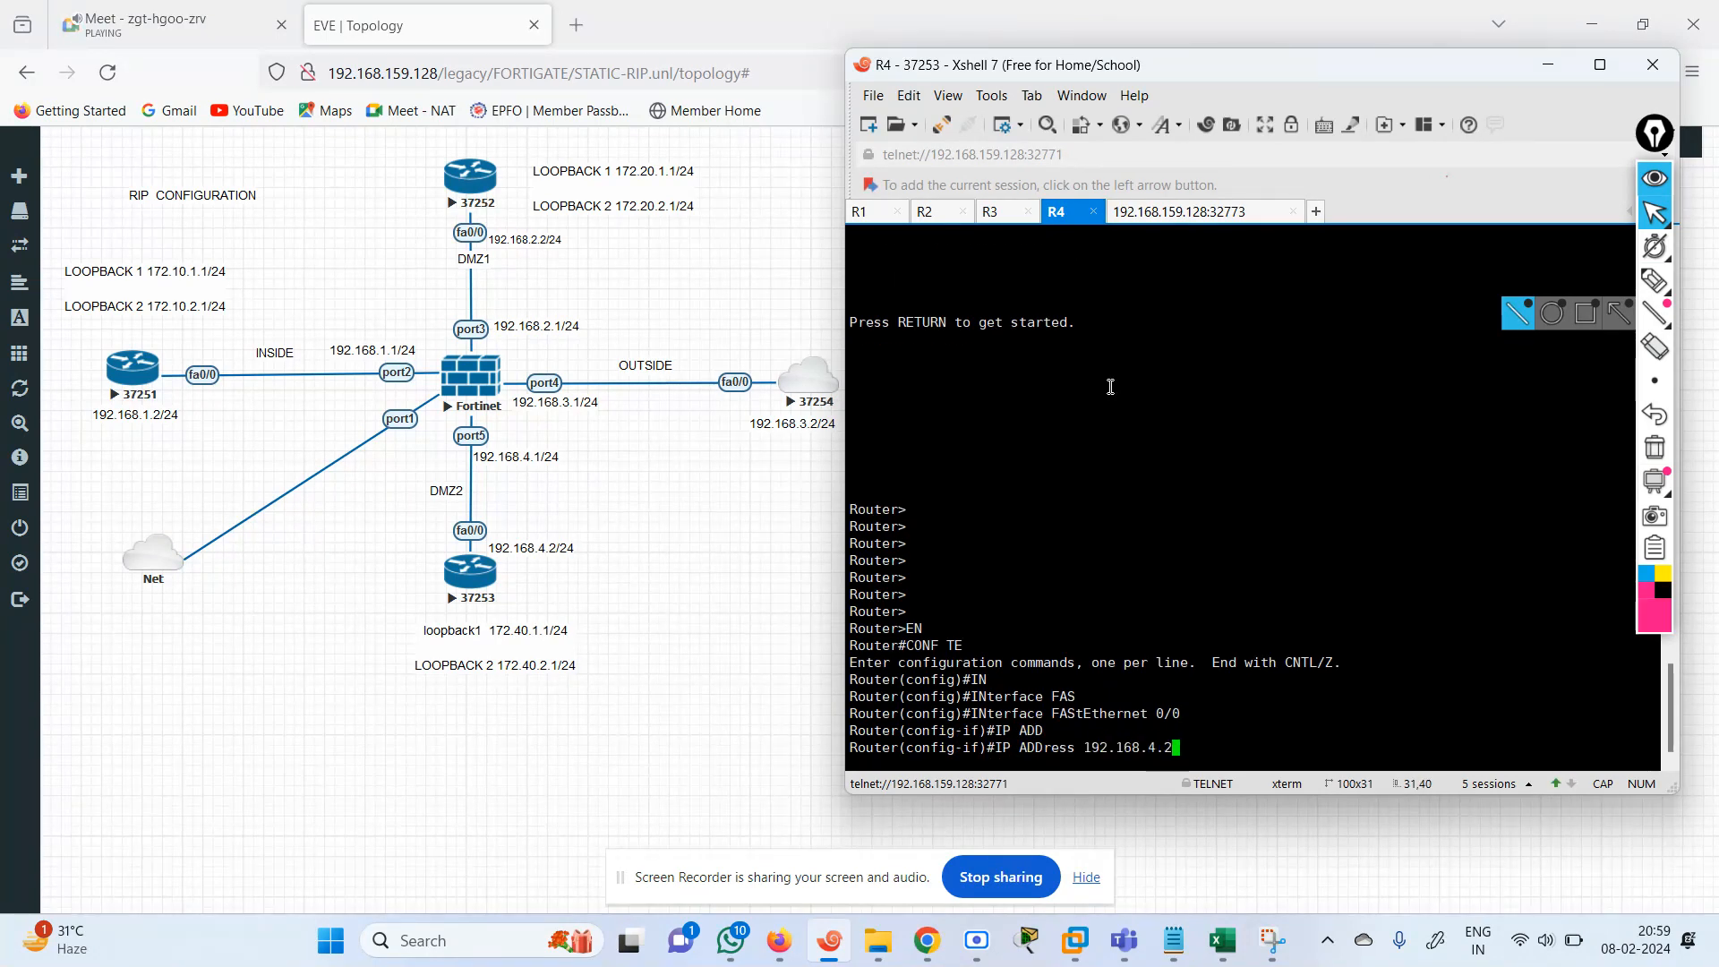
{"action": "type", "text": " 255.255.255.0"}
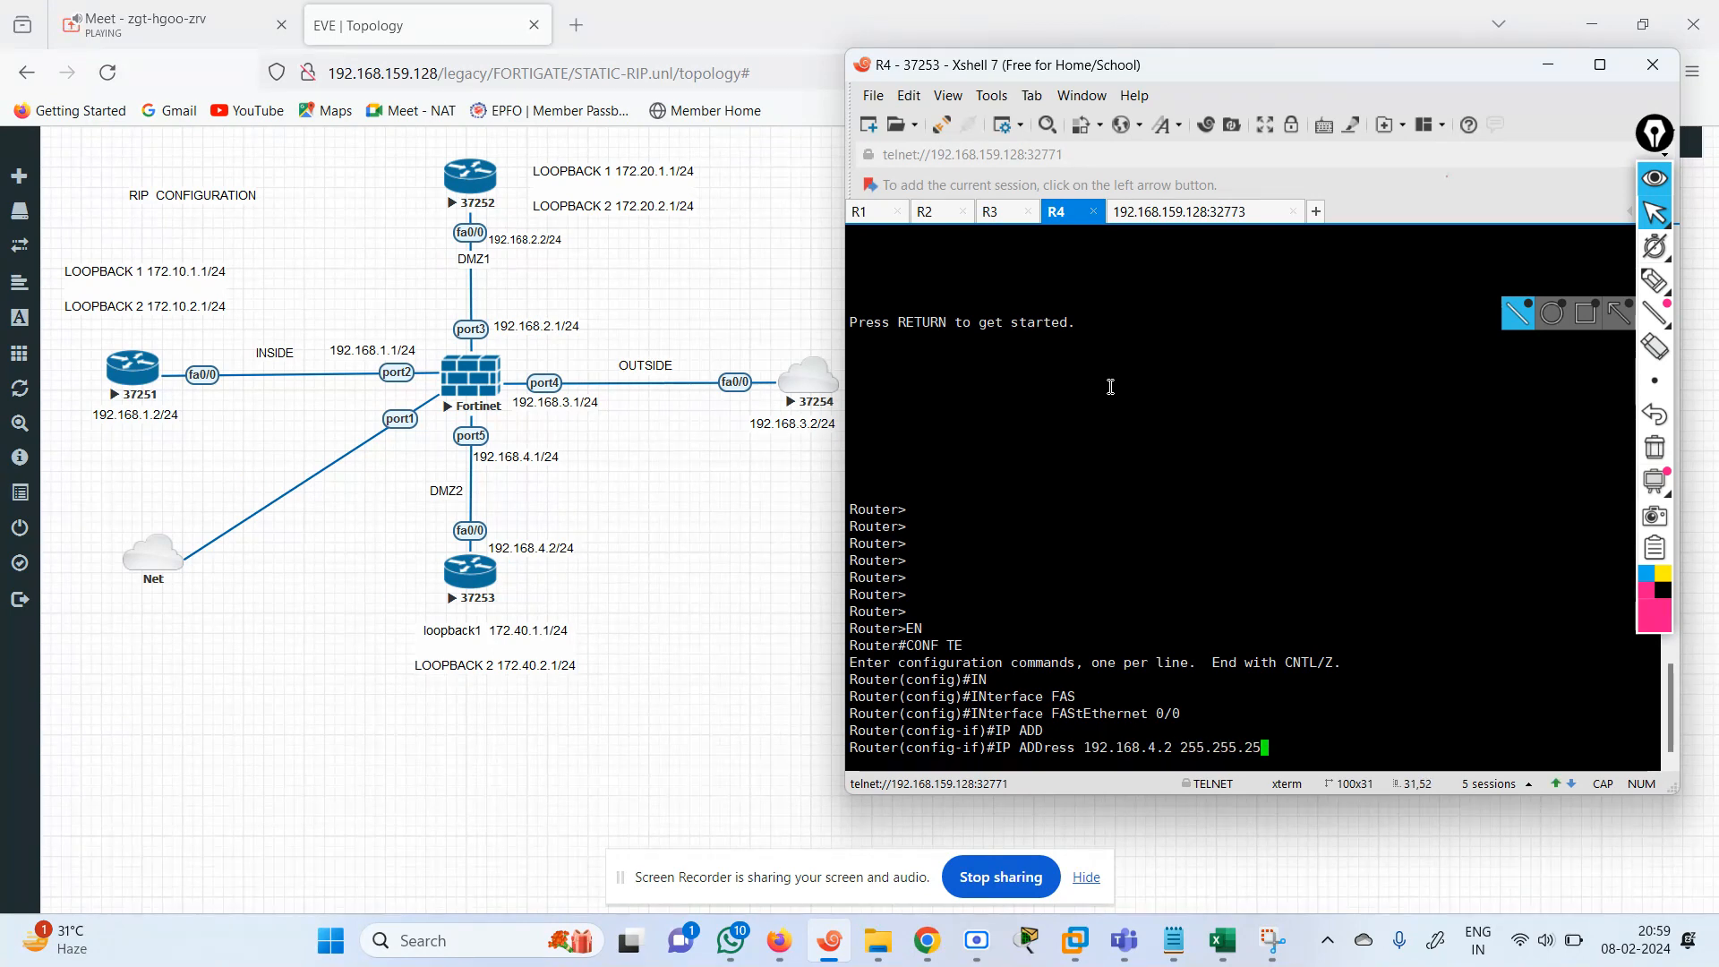
{"action": "key", "text": "Return"}
Enable FastEthernet 0/0 on R4 with no shutdown and exit its interface configuration.
{"action": "type", "text": "NO SH"}
{"action": "key", "text": "Tab"}
{"action": "key", "text": "Return"}
{"action": "key", "text": "Return"}
{"action": "key", "text": "Return"}
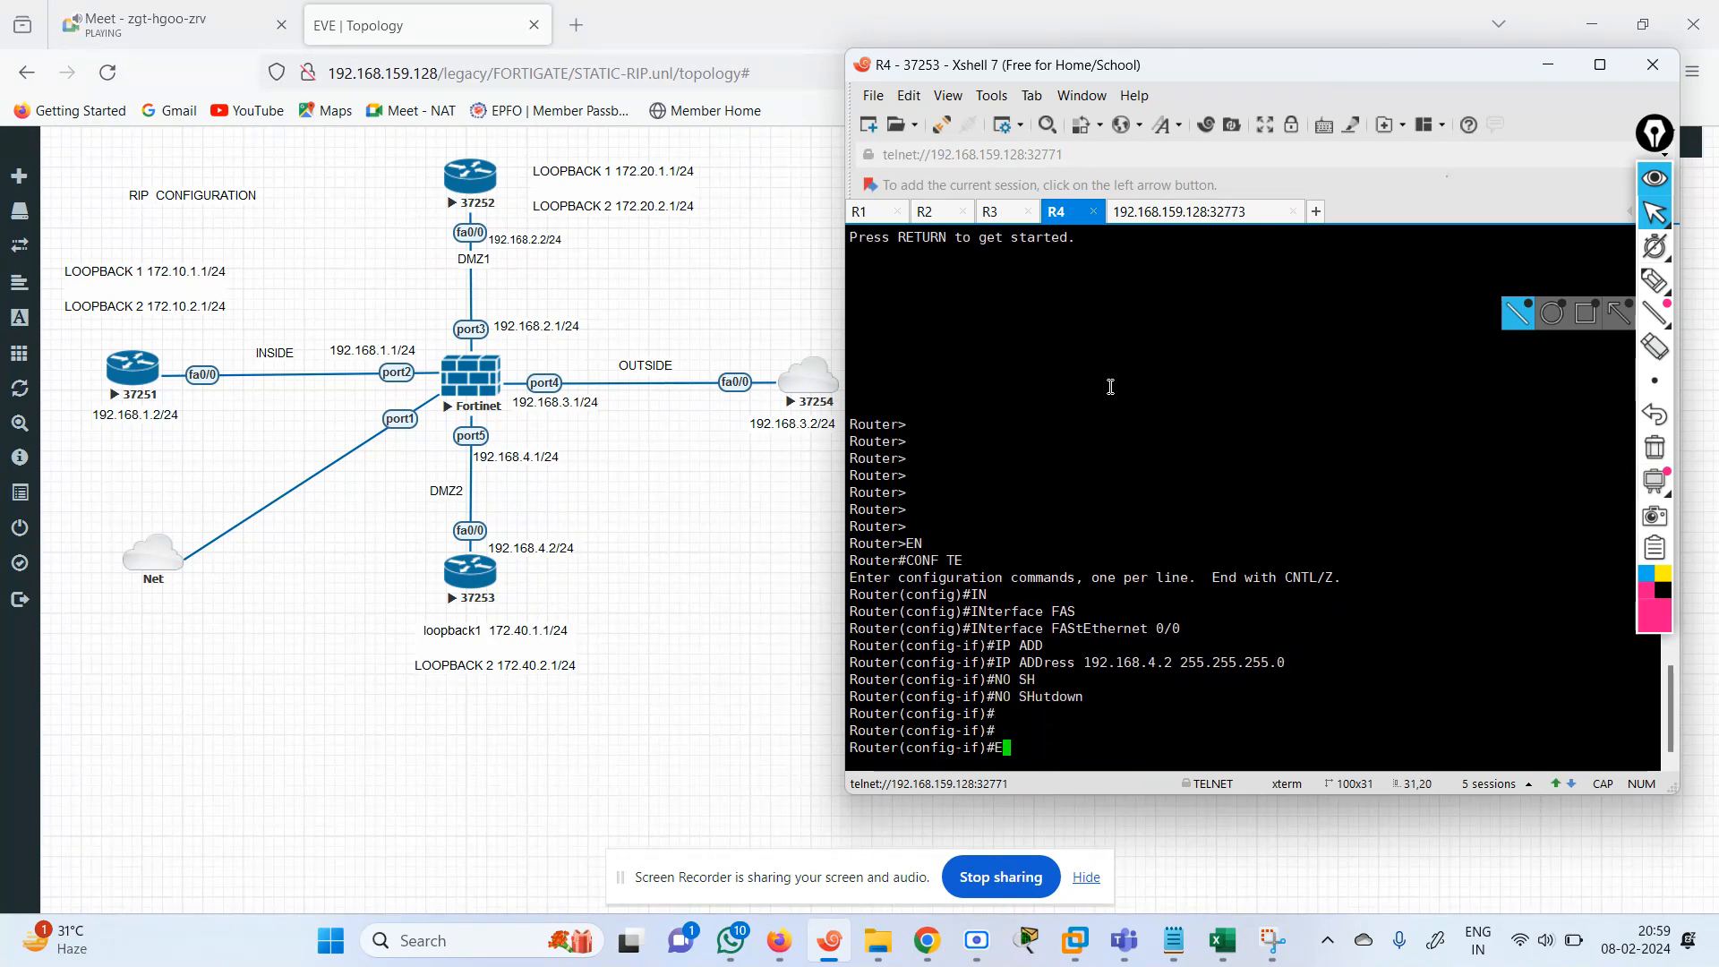
{"action": "type", "text": "EI"}
{"action": "key", "text": "Tab"}
{"action": "key", "text": "Return"}
{"action": "type", "text": "IN"}
{"action": "key", "text": "Tab"}
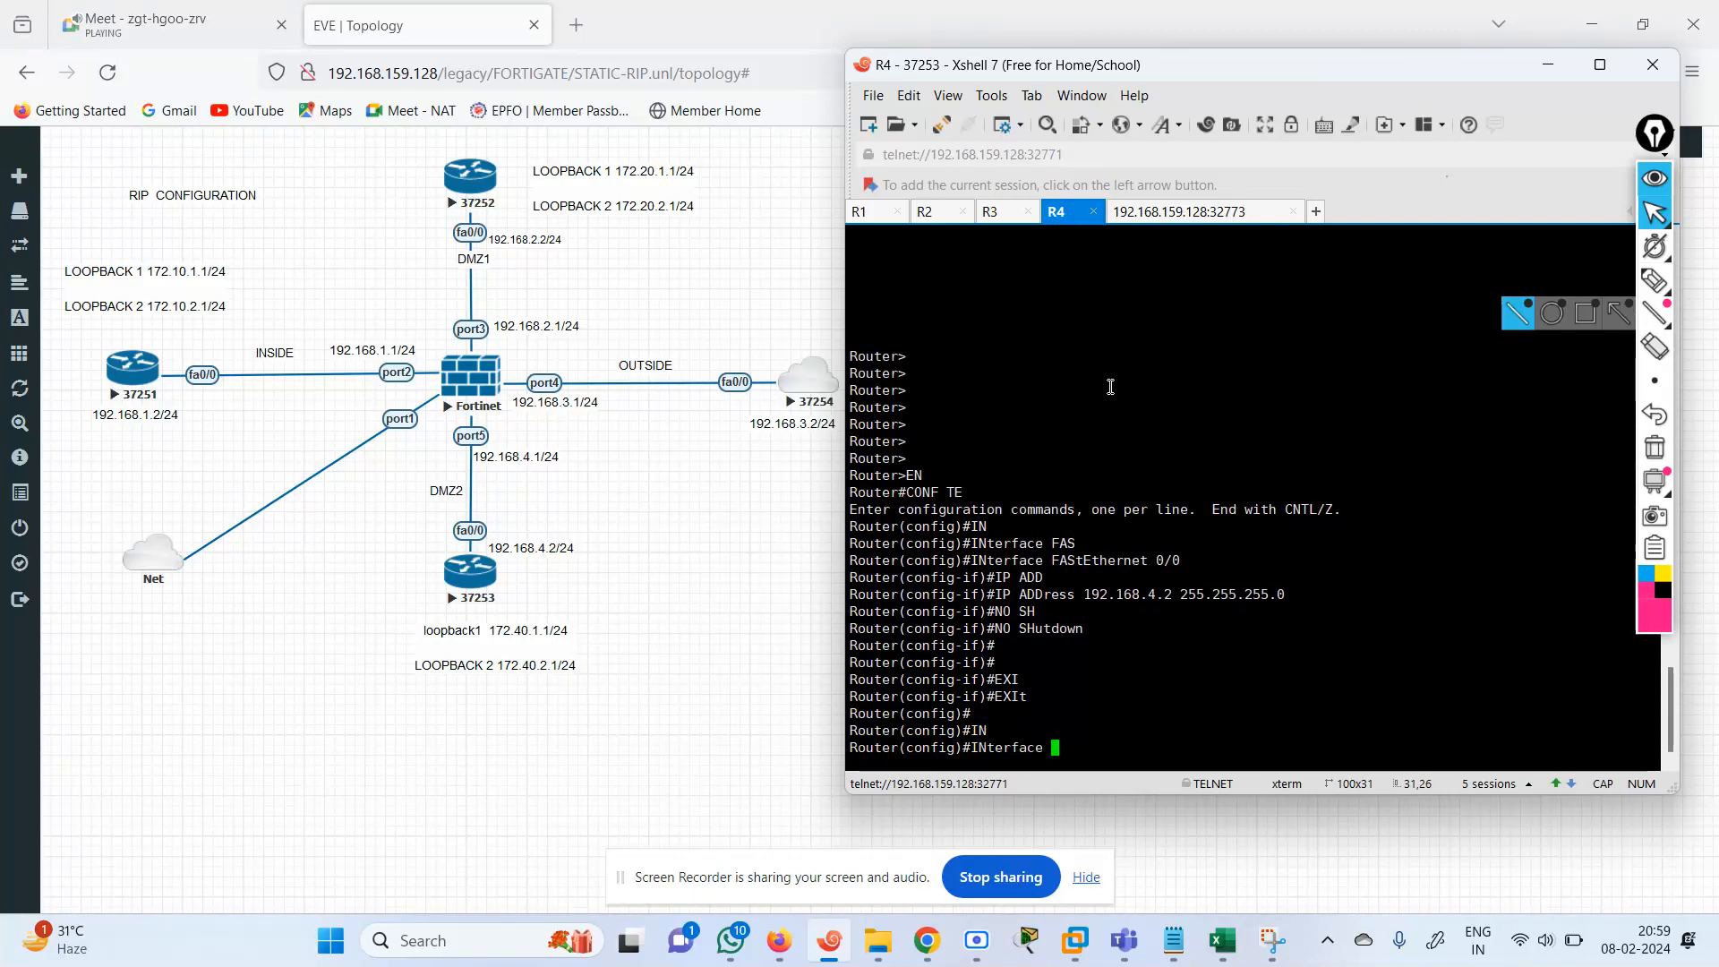
{"action": "key", "text": "Return"}
{"action": "key", "text": "Return"}
{"action": "key", "text": "Return"}
{"action": "key", "text": "Return"}
{"action": "key", "text": "Return"}
{"action": "key", "text": "Return"}
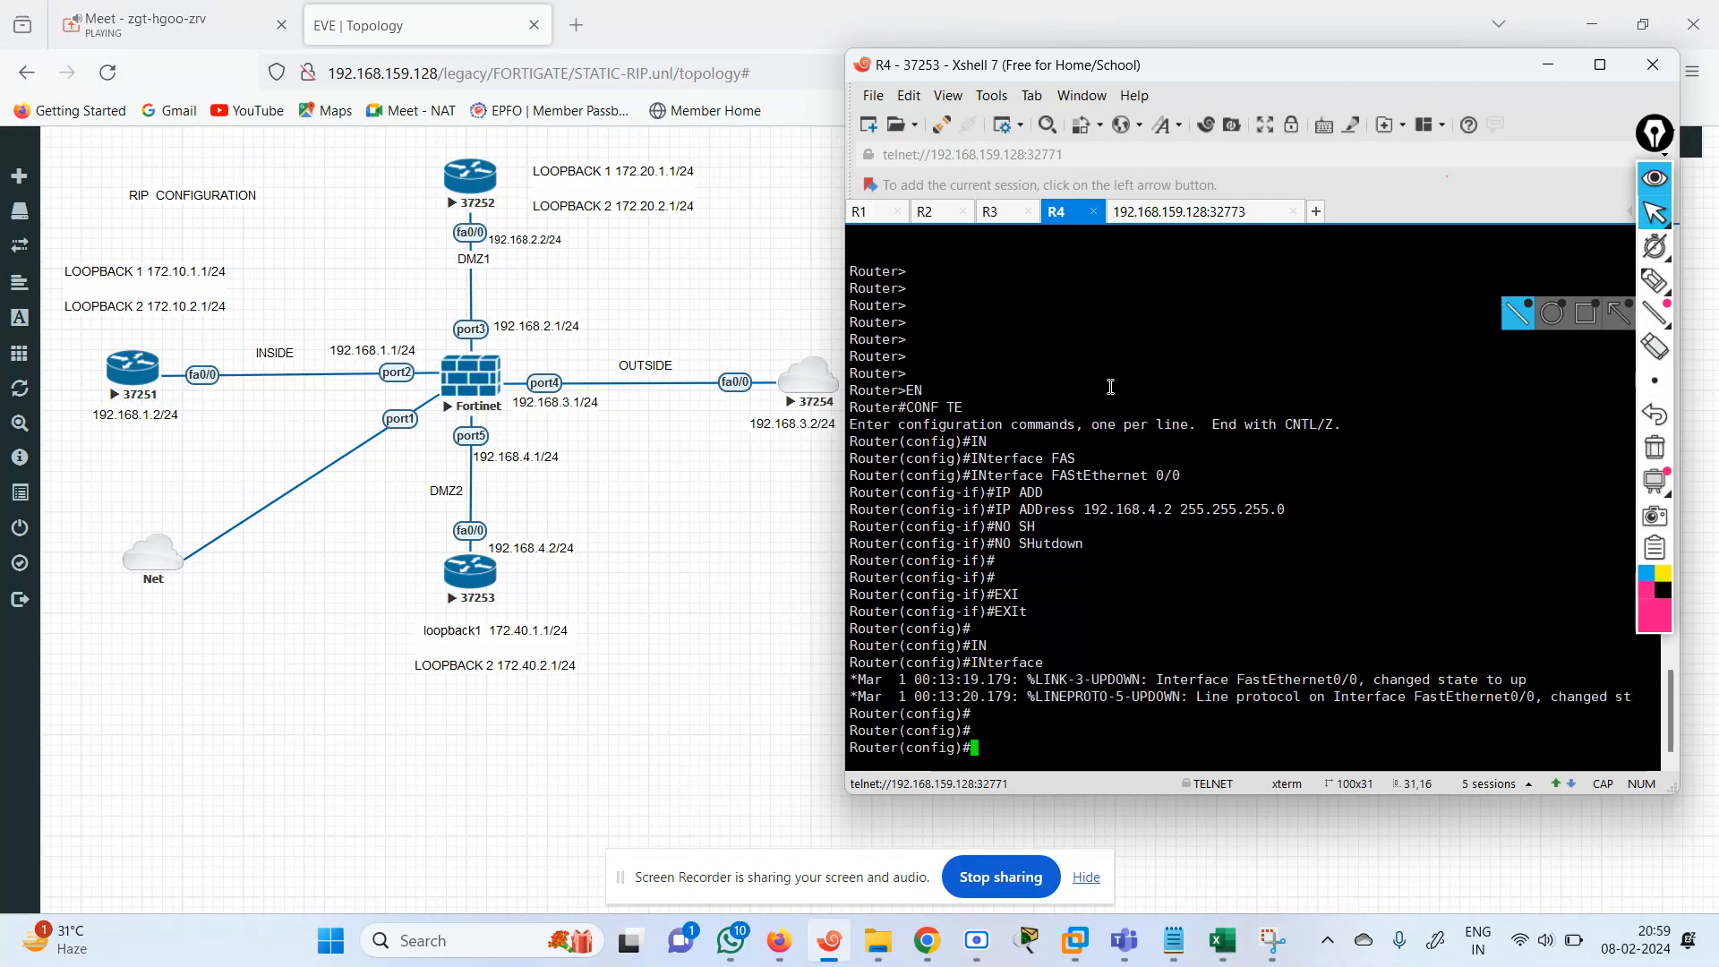
Create interface Loopback 1 on R4 and enter its interface configuration.
{"action": "key", "text": "Return"}
{"action": "key", "text": "Return"}
{"action": "key", "text": "Return"}
{"action": "key", "text": "Return"}
{"action": "key", "text": "Return"}
{"action": "key", "text": "Return"}
{"action": "key", "text": "Return"}
{"action": "key", "text": "Return"}
{"action": "key", "text": "Return"}
{"action": "key", "text": "Return"}
{"action": "key", "text": "Return"}
{"action": "key", "text": "Return"}
{"action": "key", "text": "Return"}
{"action": "key", "text": "Return"}
{"action": "key", "text": "Return"}
{"action": "key", "text": "Return"}
{"action": "key", "text": "Return"}
{"action": "key", "text": "Return"}
{"action": "key", "text": "Return"}
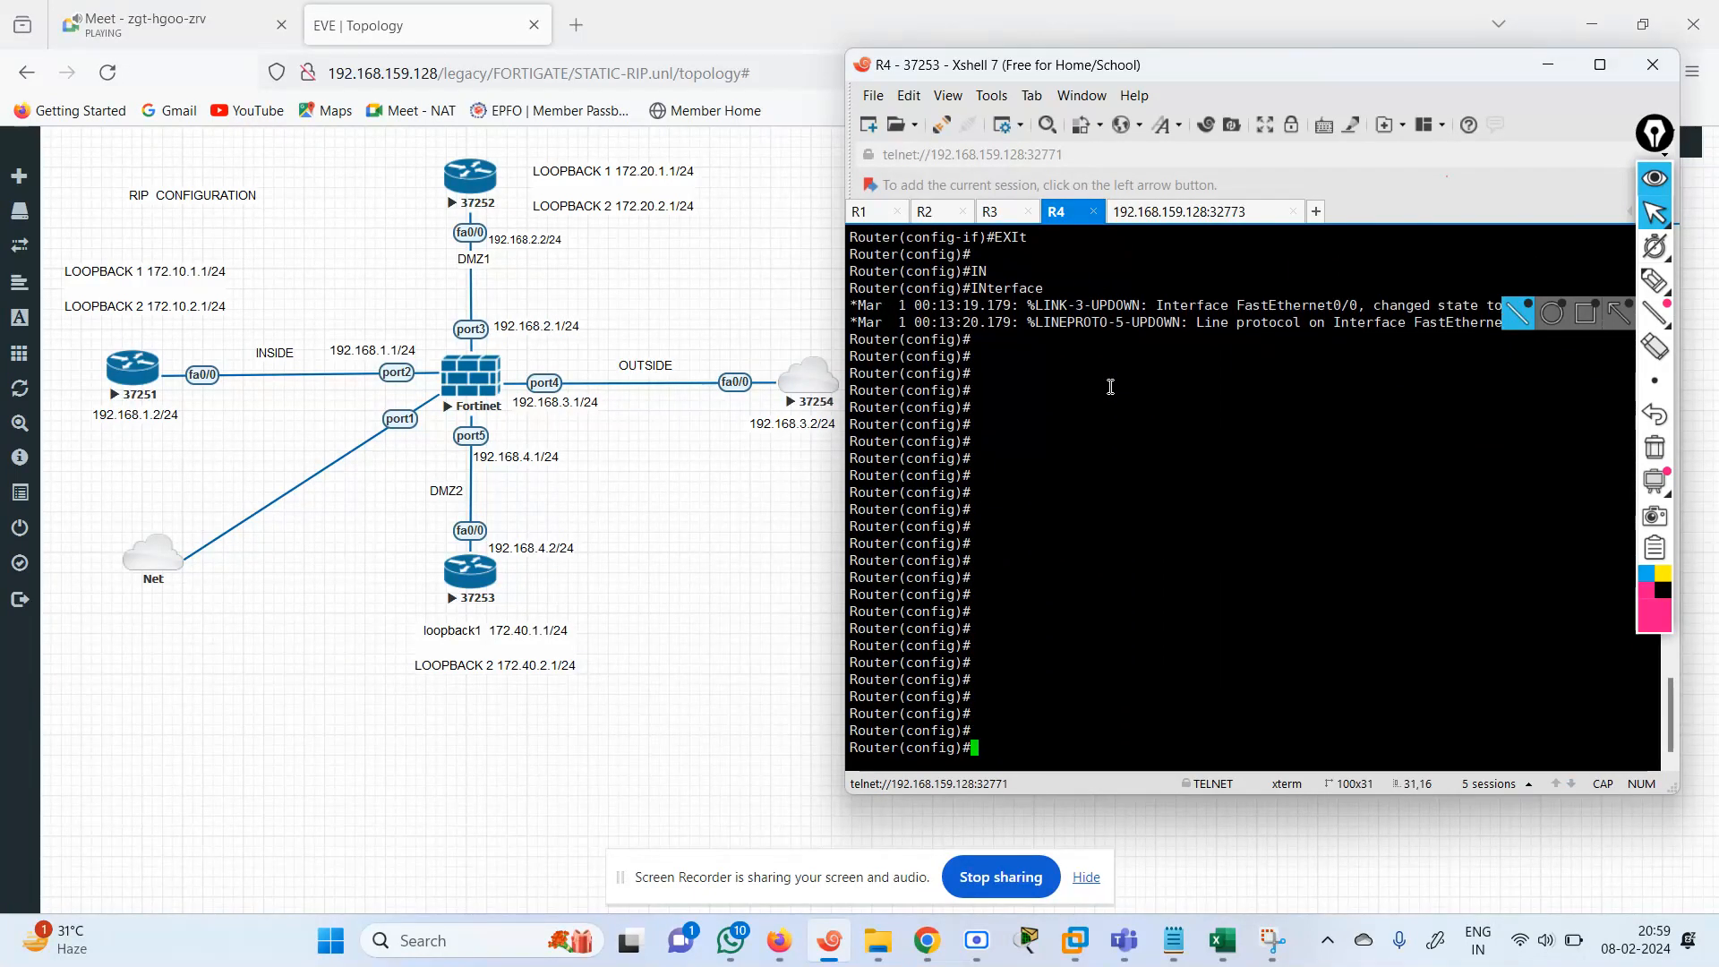
{"action": "type", "text": "INTR"}
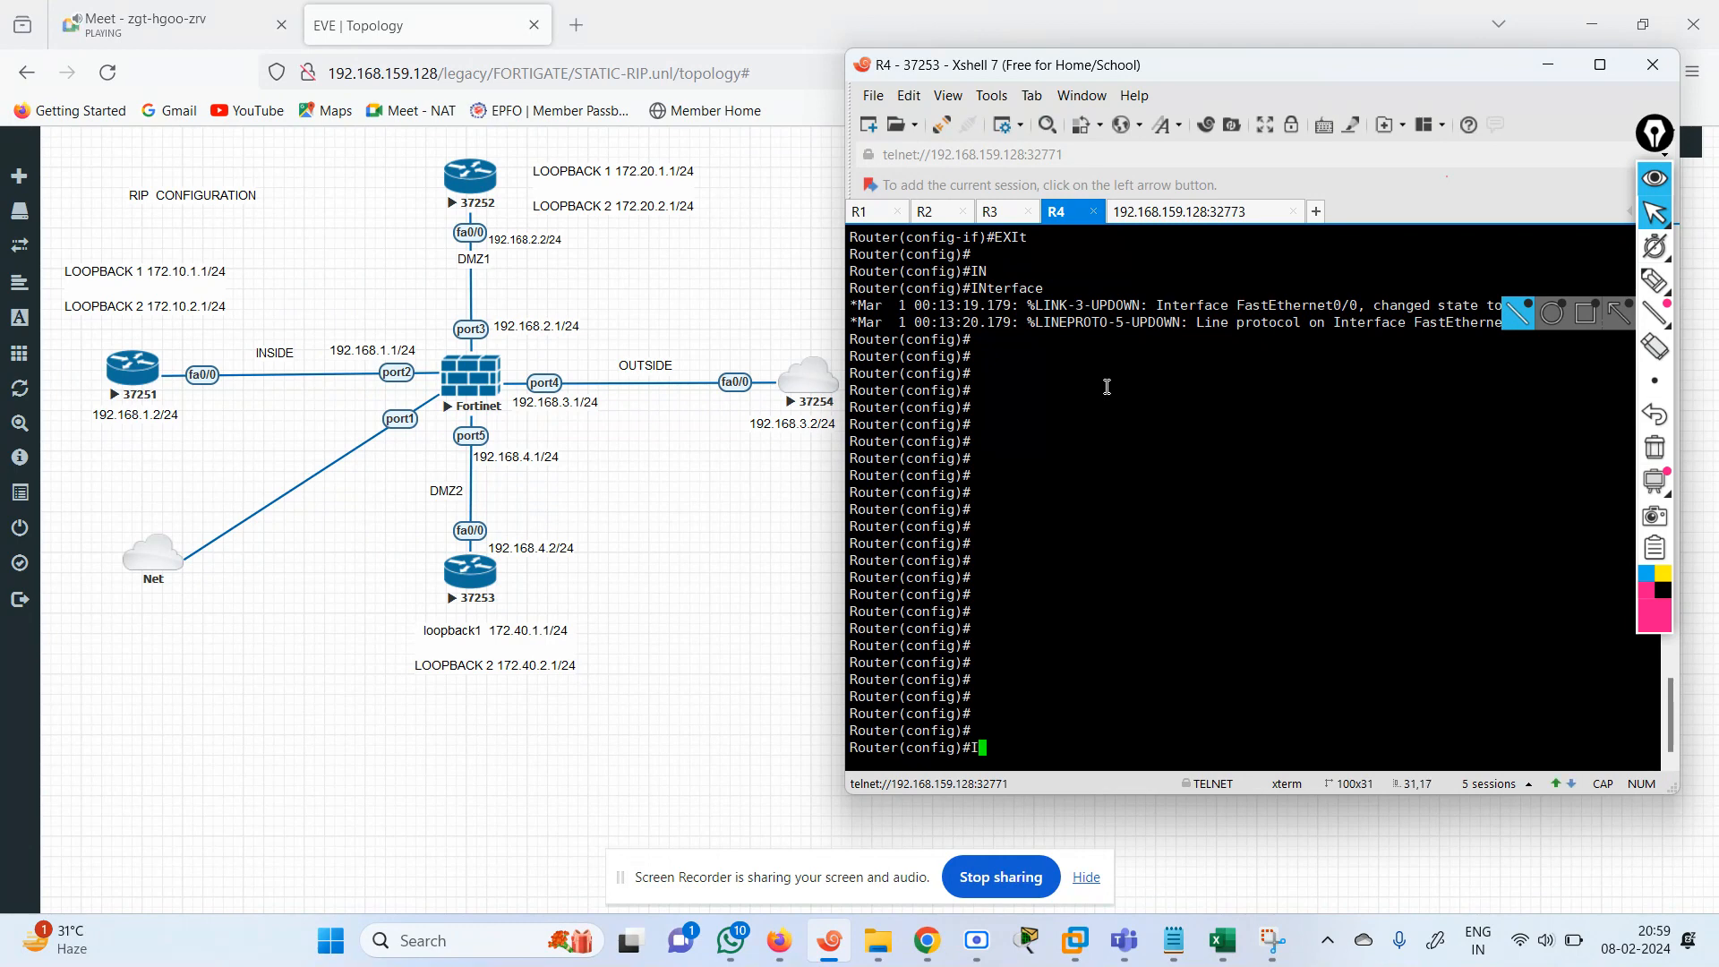
{"action": "key", "text": "Tab"}
{"action": "key", "text": "BackSpace"}
{"action": "key", "text": "BackSpace"}
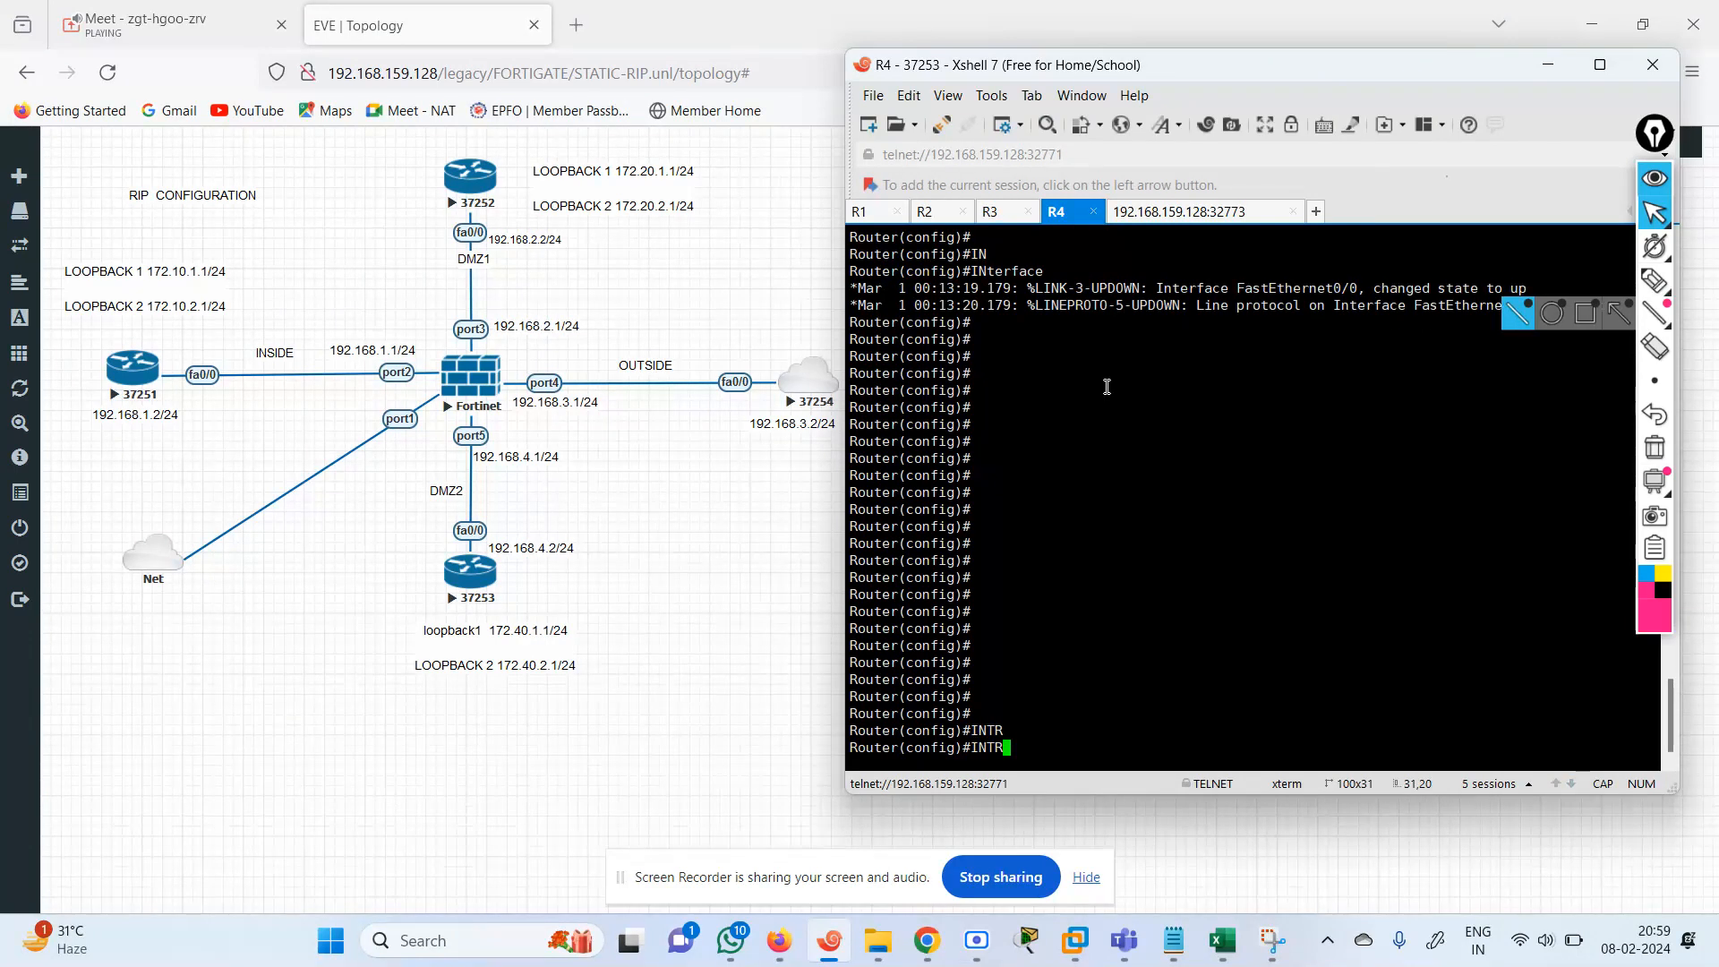
{"action": "type", "text": "E"}
{"action": "key", "text": "BackSpace"}
{"action": "key", "text": "BackSpace"}
{"action": "type", "text": "ER"}
{"action": "key", "text": "Tab"}
{"action": "type", "text": "L"}
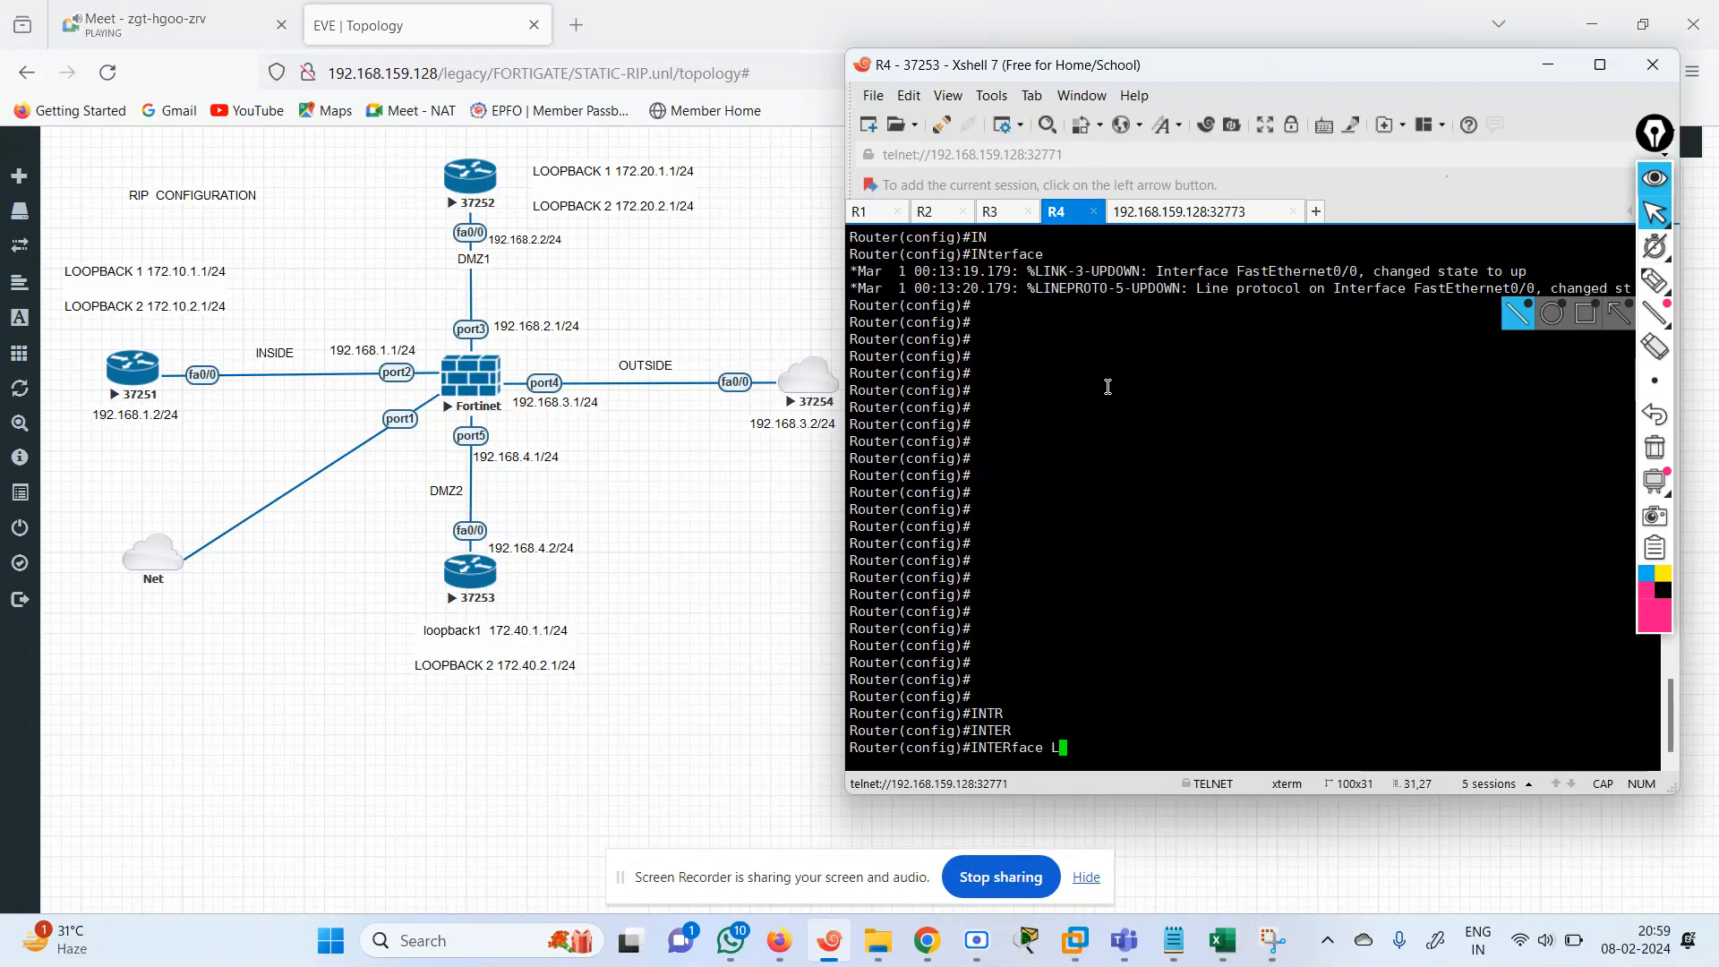
{"action": "type", "text": "OO"}
{"action": "key", "text": "Tab"}
{"action": "type", "text": "1"}
{"action": "key", "text": "Return"}
Assign 172.40.1.1 with mask 255.255.255.0 to interface Loopback 1 on R4.
{"action": "type", "text": "P"}
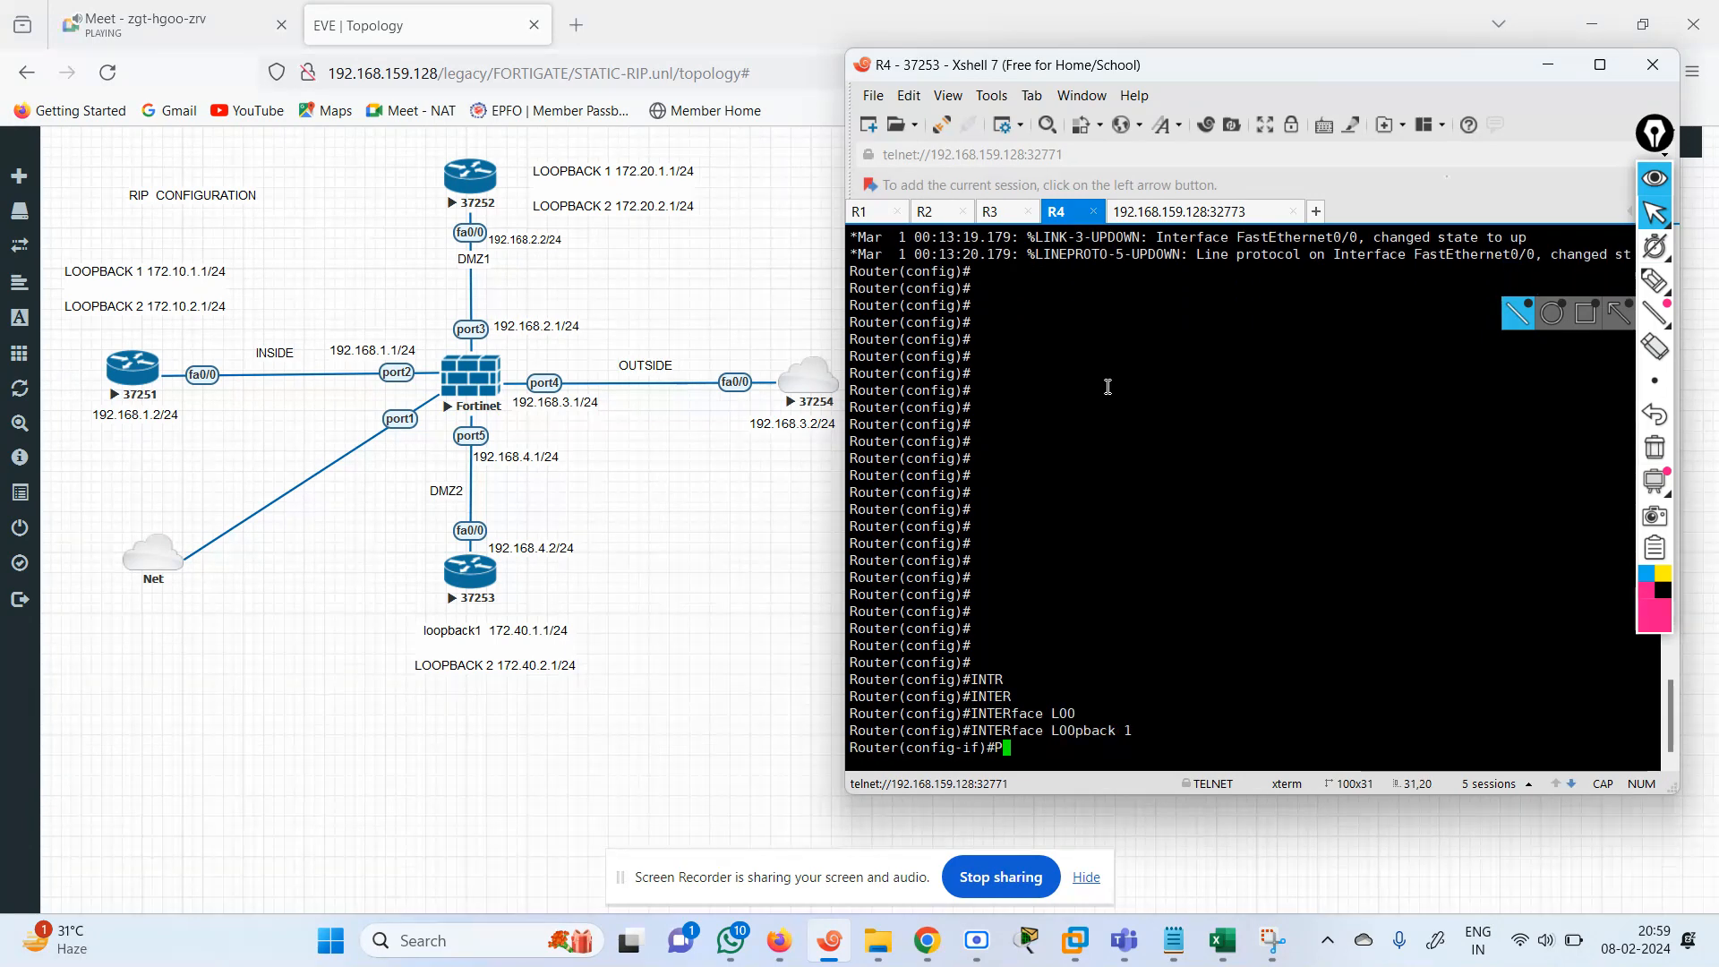
{"action": "type", "text": "IP ADD"}
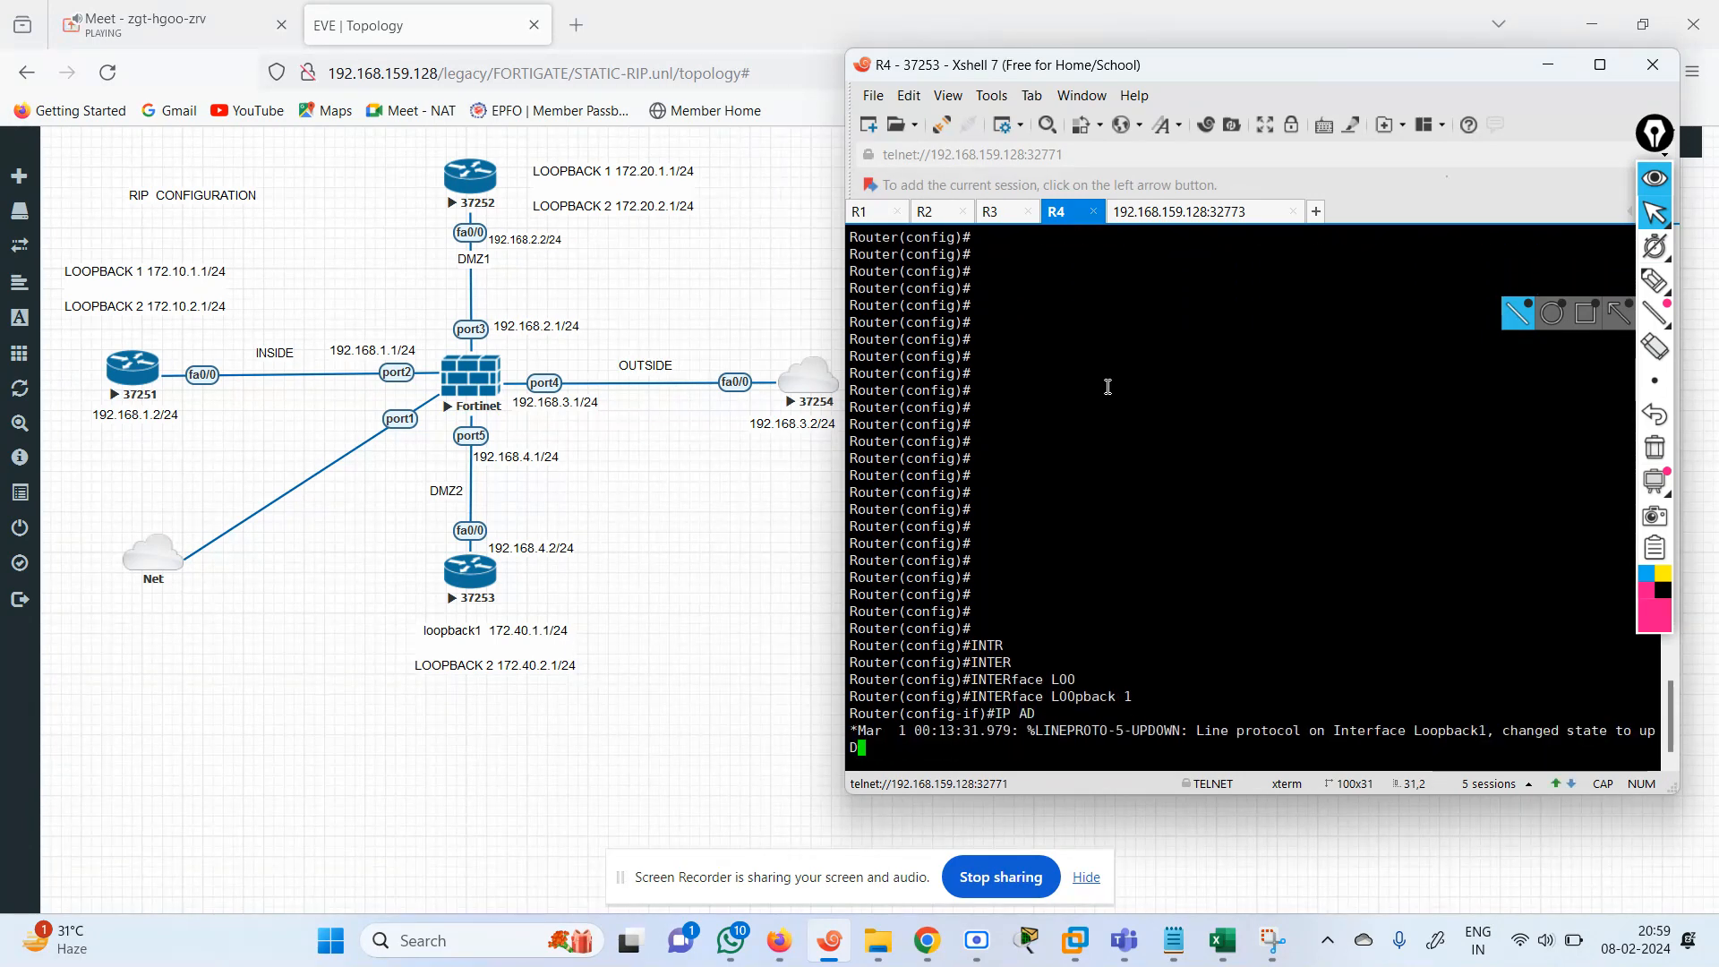
{"action": "key", "text": "Tab"}
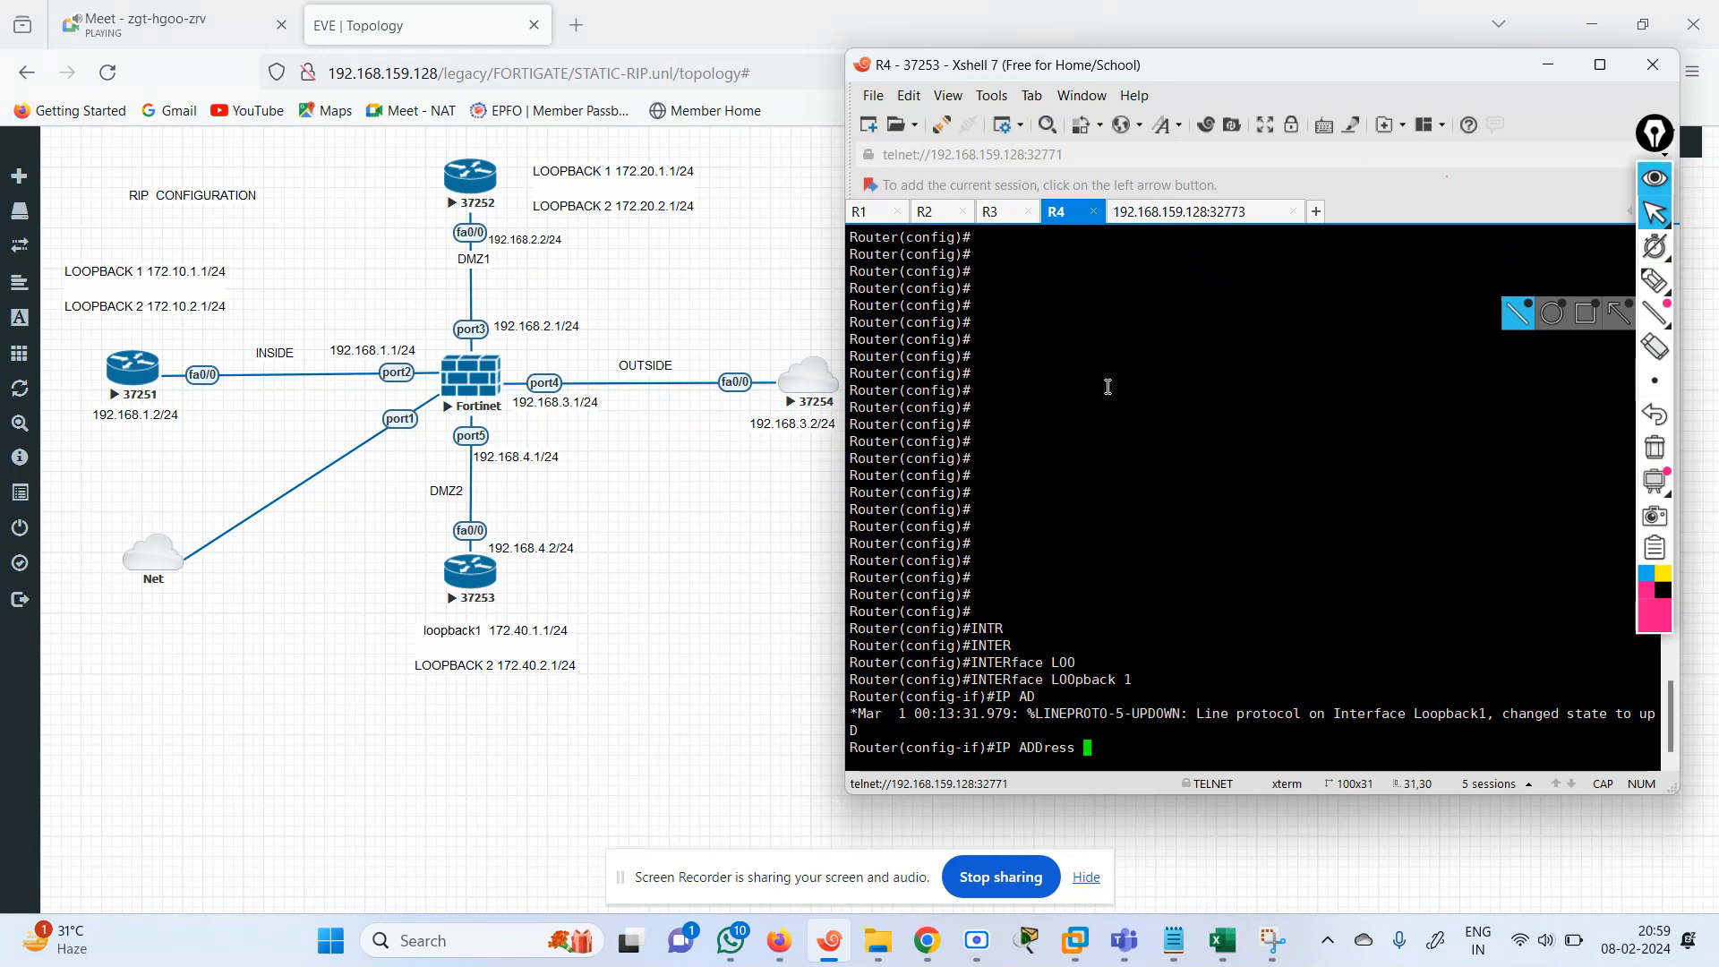
{"action": "type", "text": "172."}
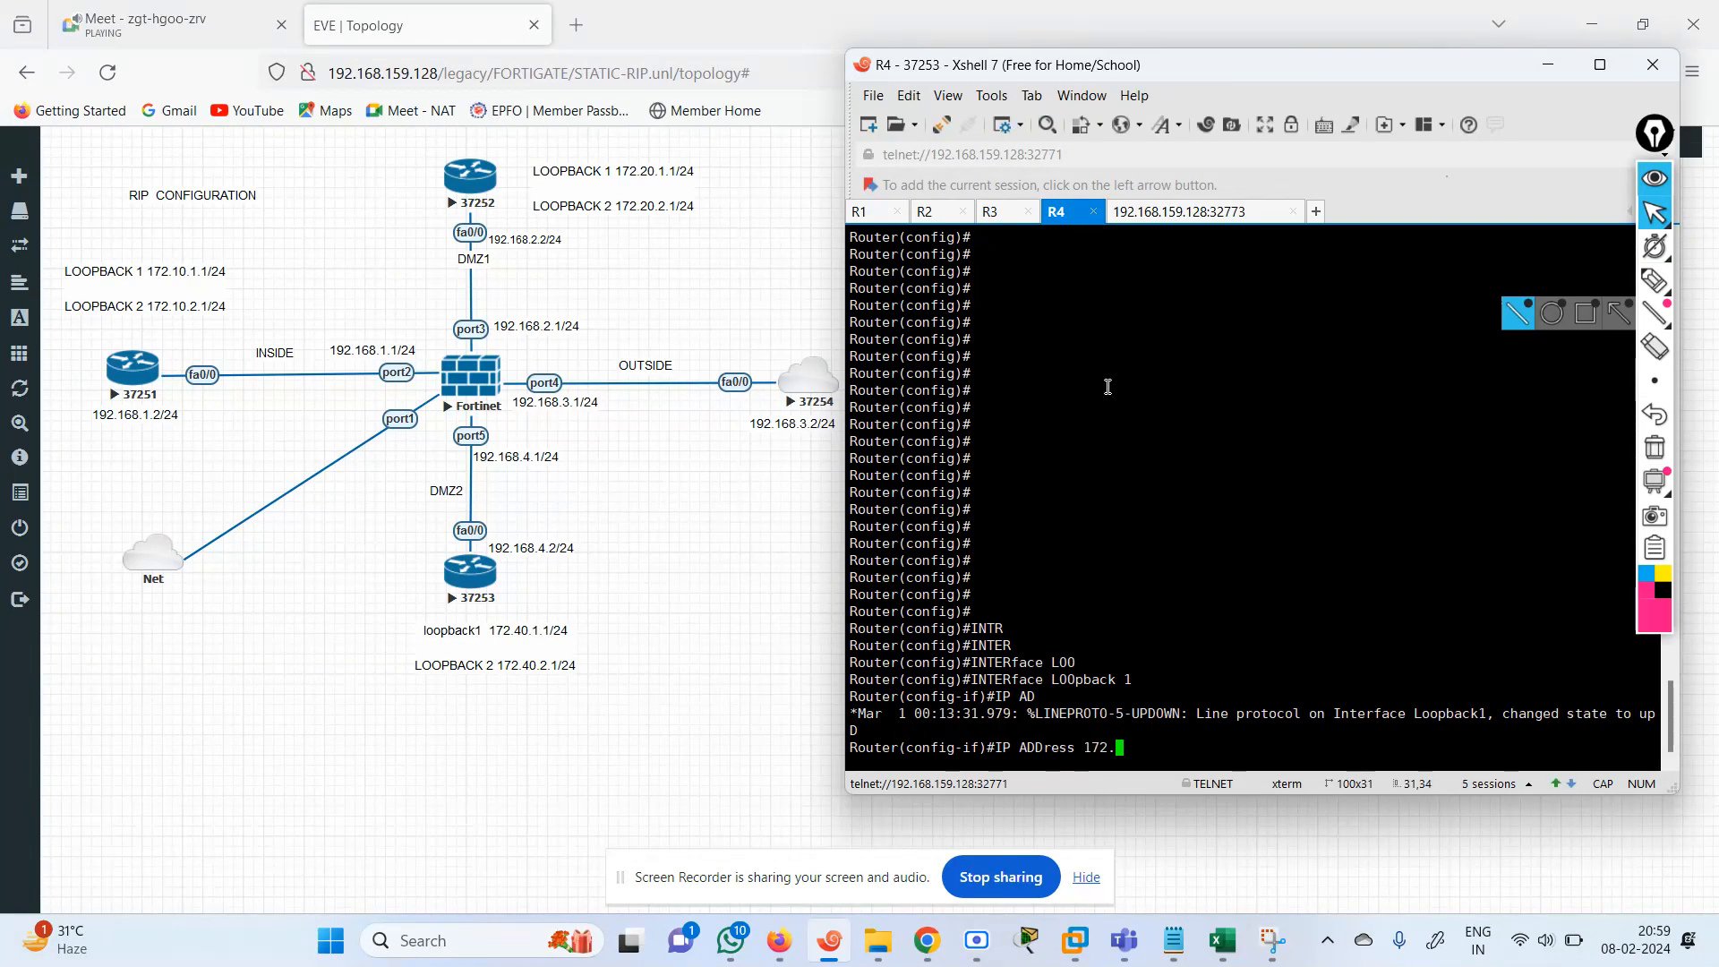
{"action": "type", "text": "40.1.1 255.255.255.0"}
{"action": "key", "text": "Return"}
Create interface Loopback 2 on R4 and enter its interface configuration.
{"action": "key", "text": "Up"}
{"action": "key", "text": "Up"}
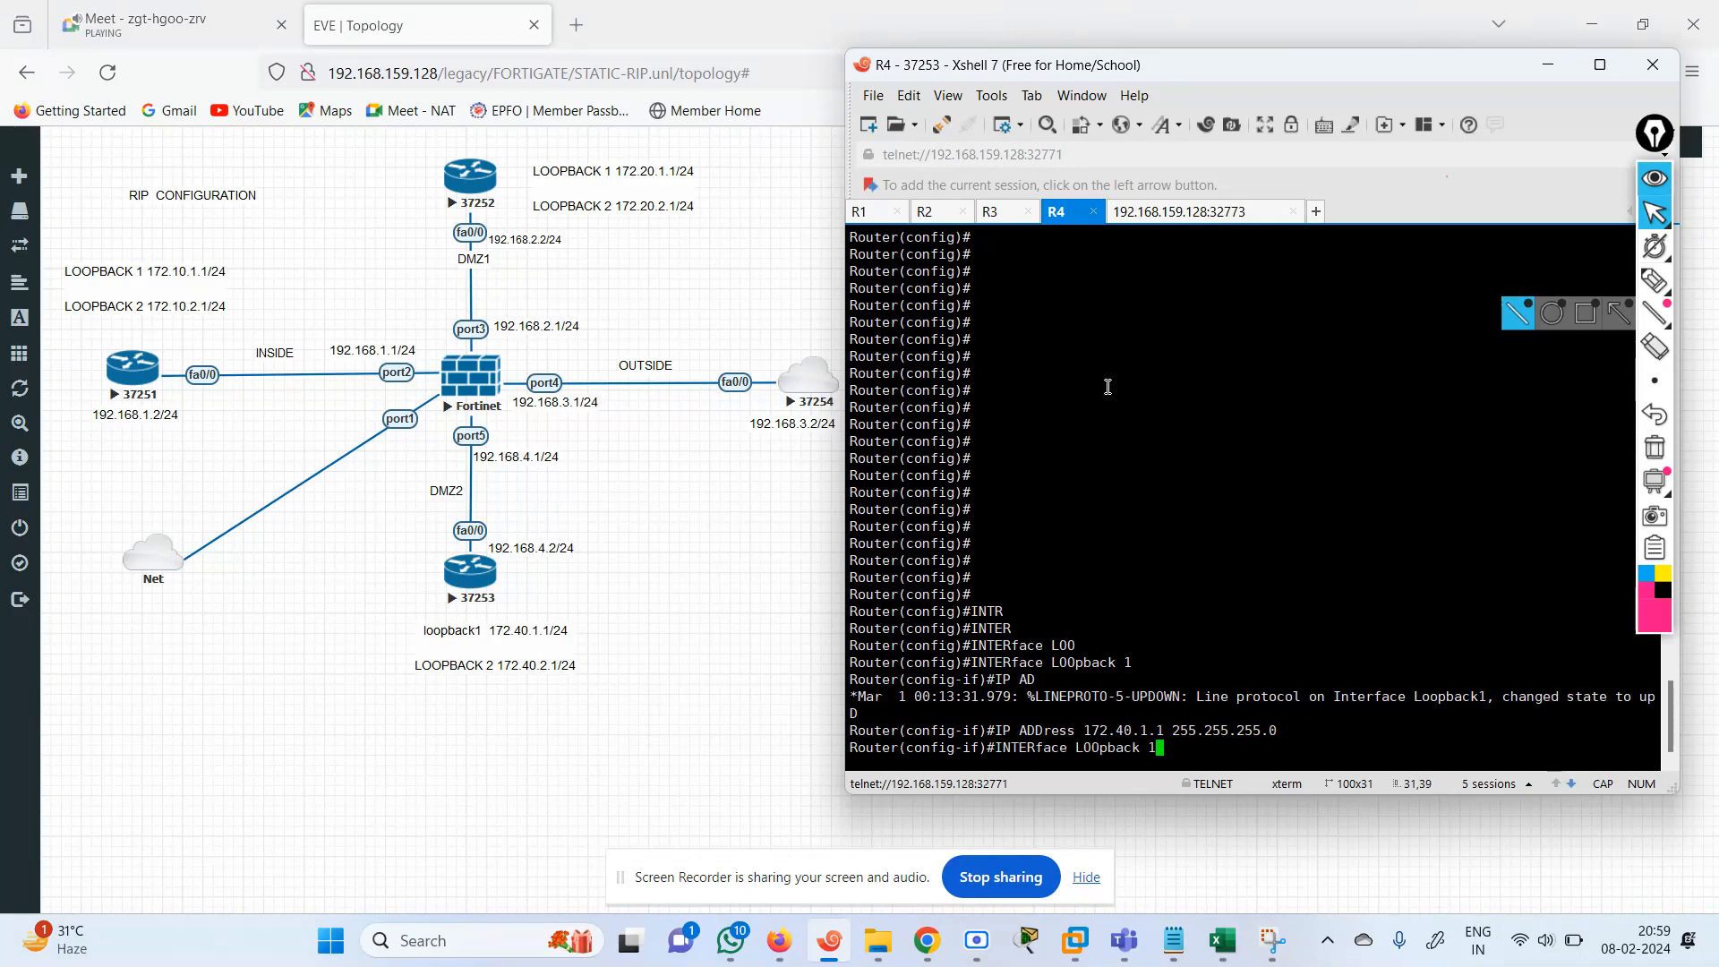
{"action": "type", "text": "2"}
{"action": "key", "text": "Return"}
Assign 172.40.2.1 with mask 255.255.255.0 to interface Loopback 2 on R4.
{"action": "key", "text": "Up"}
{"action": "key", "text": "Up"}
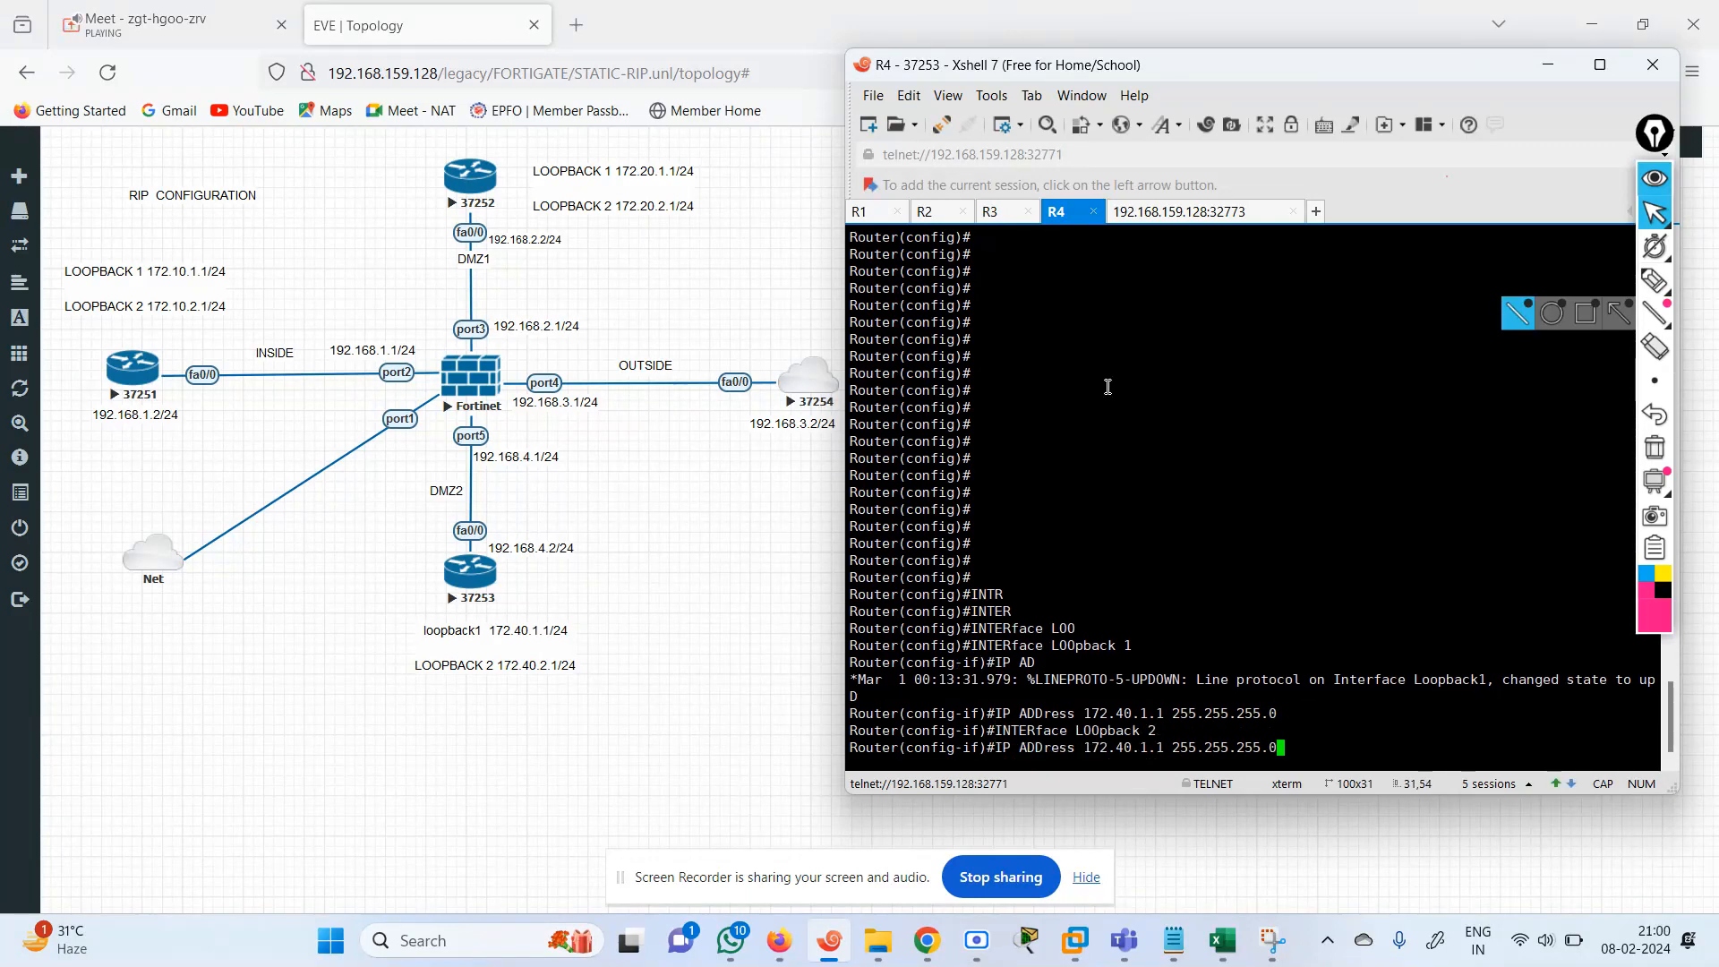
{"action": "key", "text": "Left"}
{"action": "key", "text": "Left"}
{"action": "key", "text": "Left"}
{"action": "key", "text": "Left"}
{"action": "key", "text": "Left"}
{"action": "key", "text": "Left"}
{"action": "key", "text": "Left"}
{"action": "key", "text": "Left"}
{"action": "key", "text": "Left"}
{"action": "key", "text": "Left"}
{"action": "key", "text": "Left"}
{"action": "key", "text": "Left"}
{"action": "key", "text": "Left"}
{"action": "key", "text": "Left"}
{"action": "key", "text": "Left"}
{"action": "key", "text": "Left"}
{"action": "key", "text": "BackSpace"}
{"action": "type", "text": "2"}
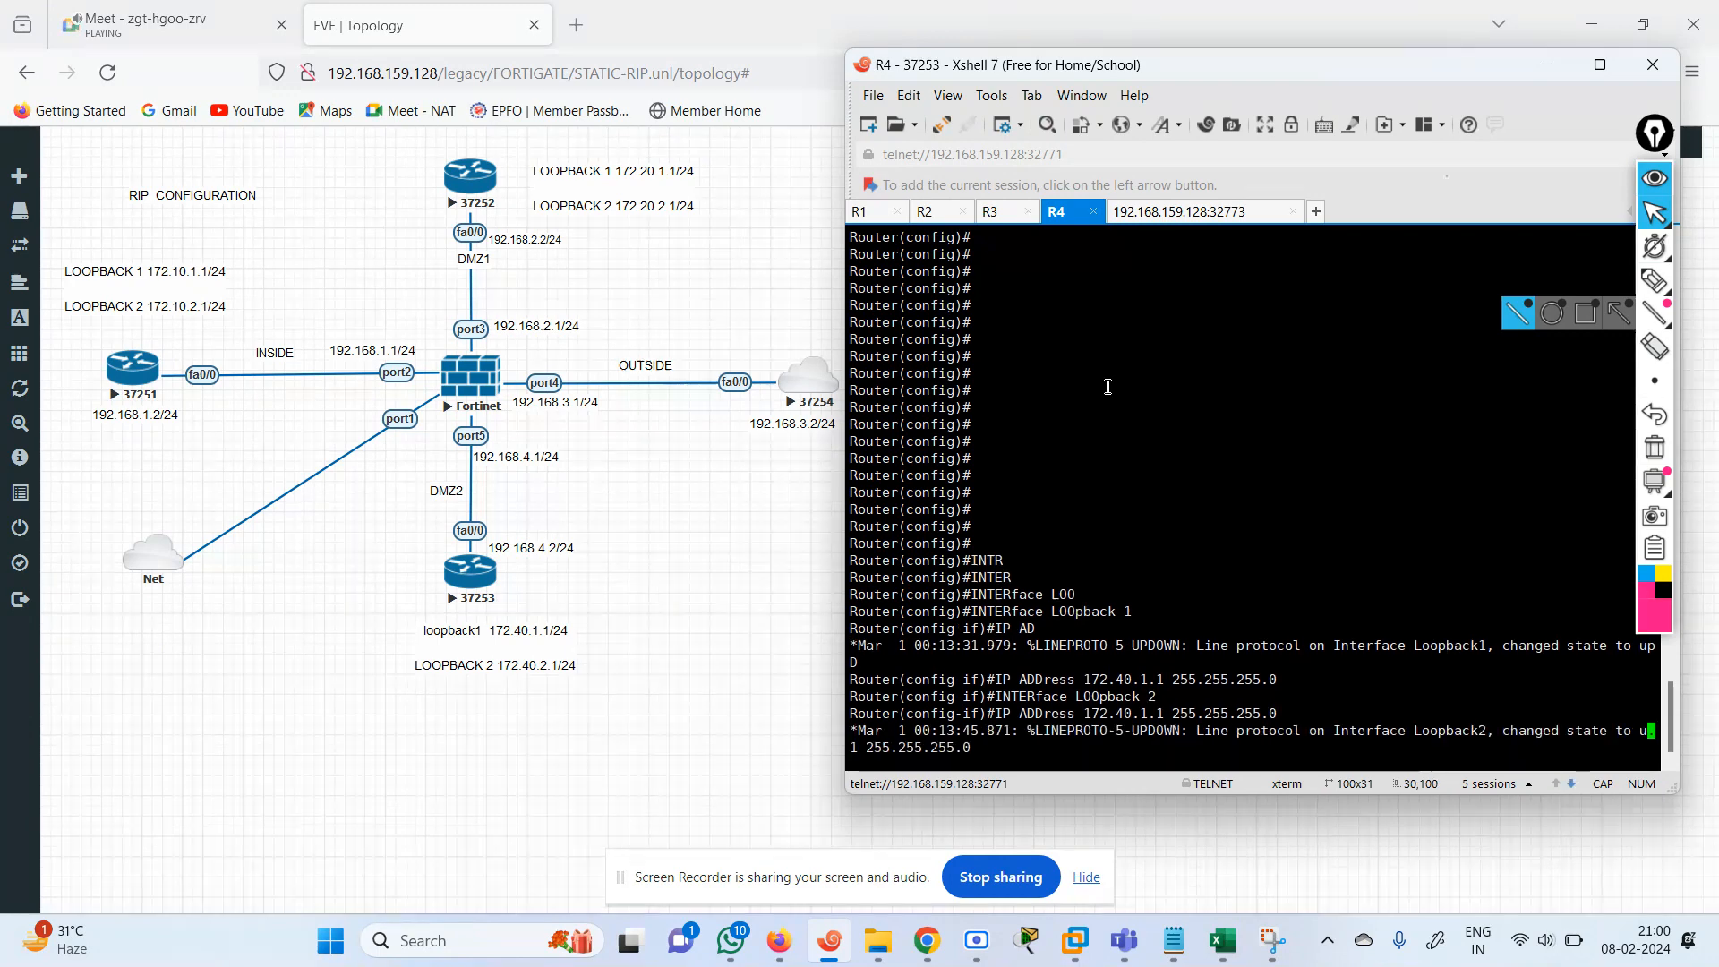
{"action": "key", "text": "Return"}
{"action": "key", "text": "Return"}
{"action": "key", "text": "Return"}
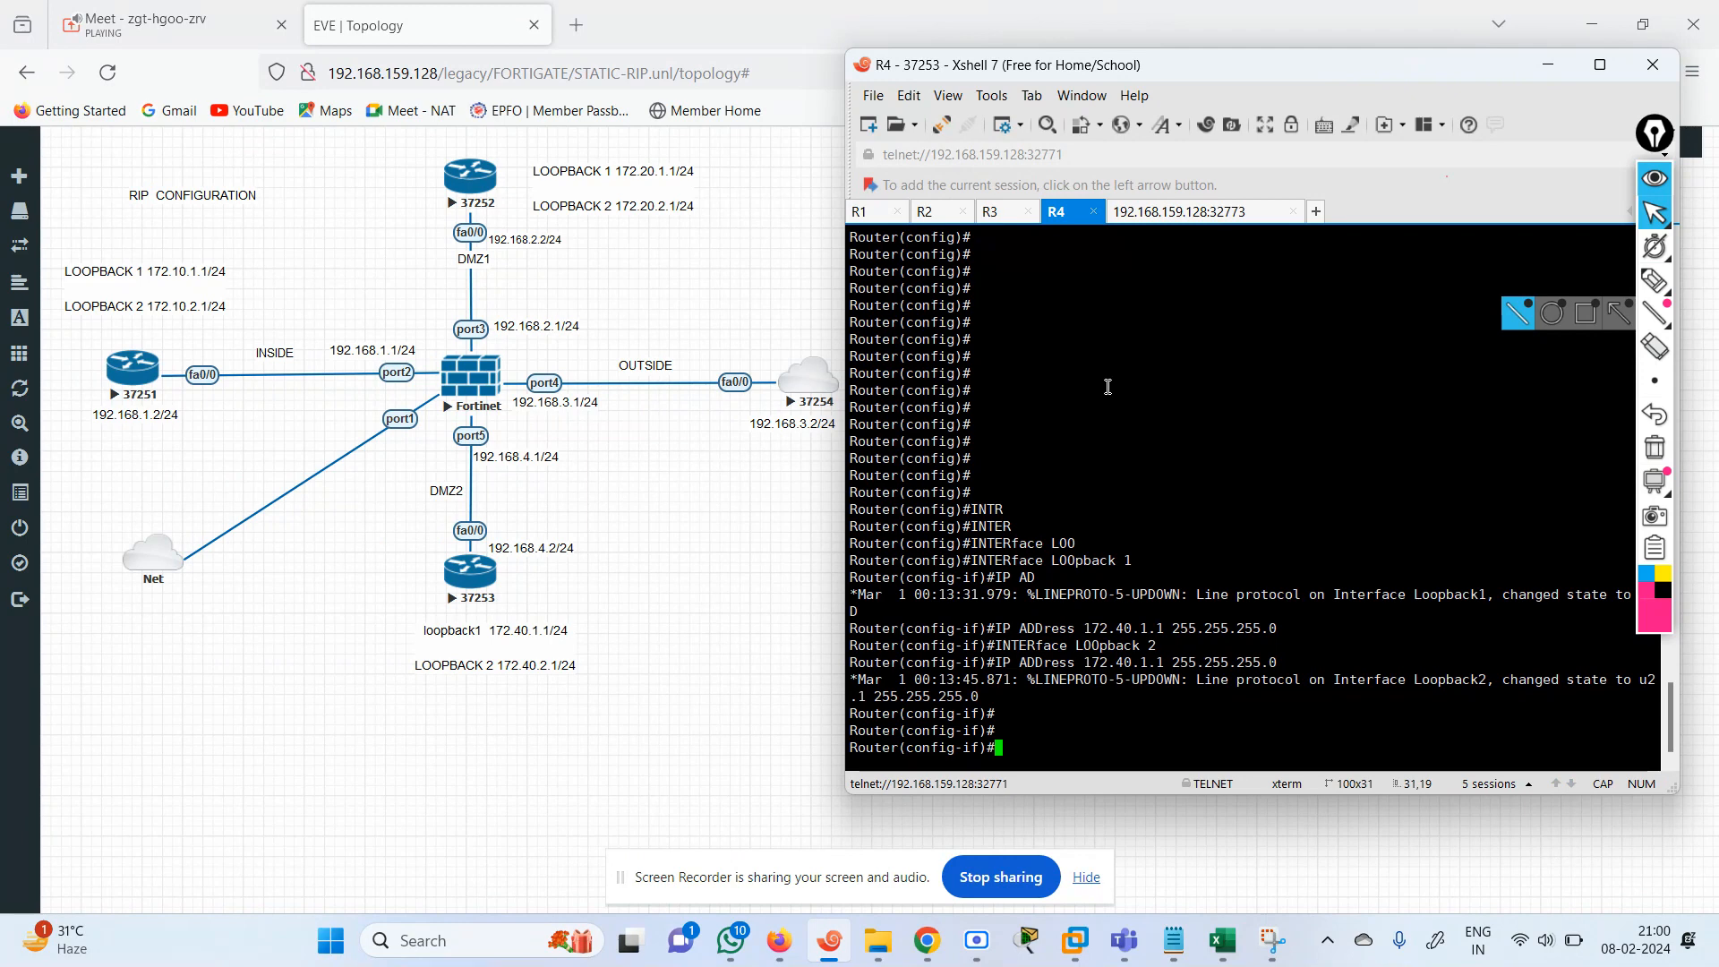
{"action": "key", "text": "Up"}
{"action": "key", "text": "Return"}
{"action": "key", "text": "Return"}
{"action": "key", "text": "Return"}
{"action": "key", "text": "Return"}
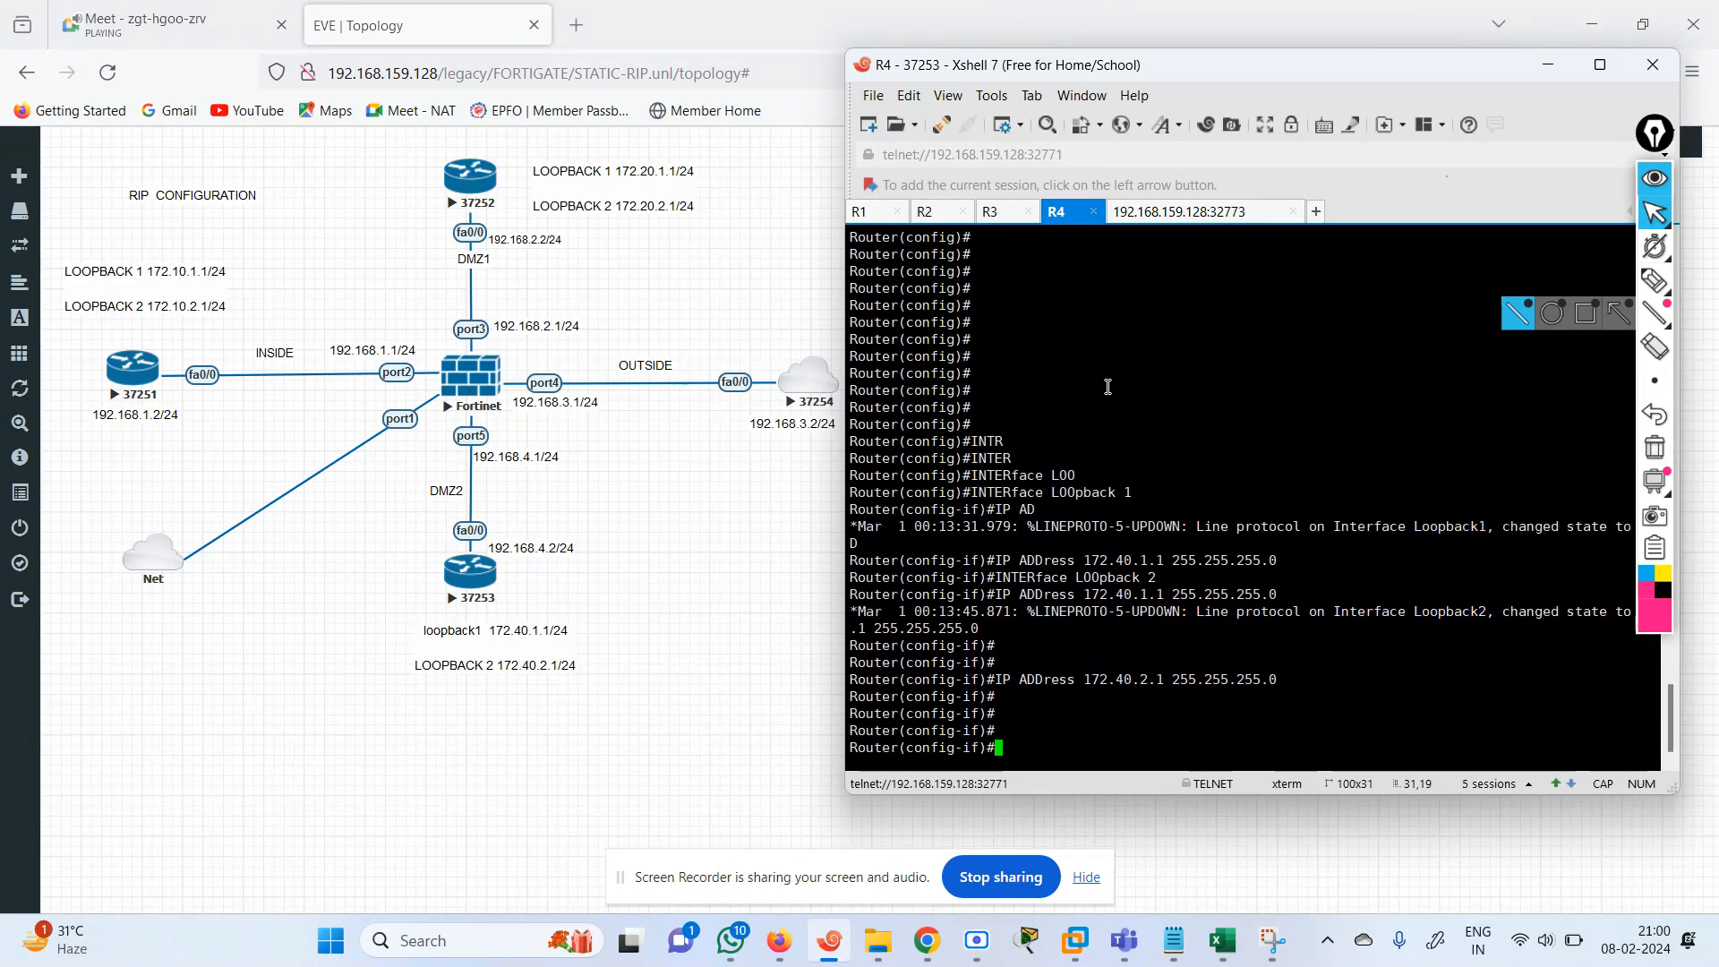
Leave configuration mode on R4 and show the brief IP interface summary.
{"action": "type", "text": "END"}
{"action": "key", "text": "Return"}
{"action": "type", "text": "SH"}
{"action": "key", "text": "Tab"}
{"action": "type", "text": "IP INT B"}
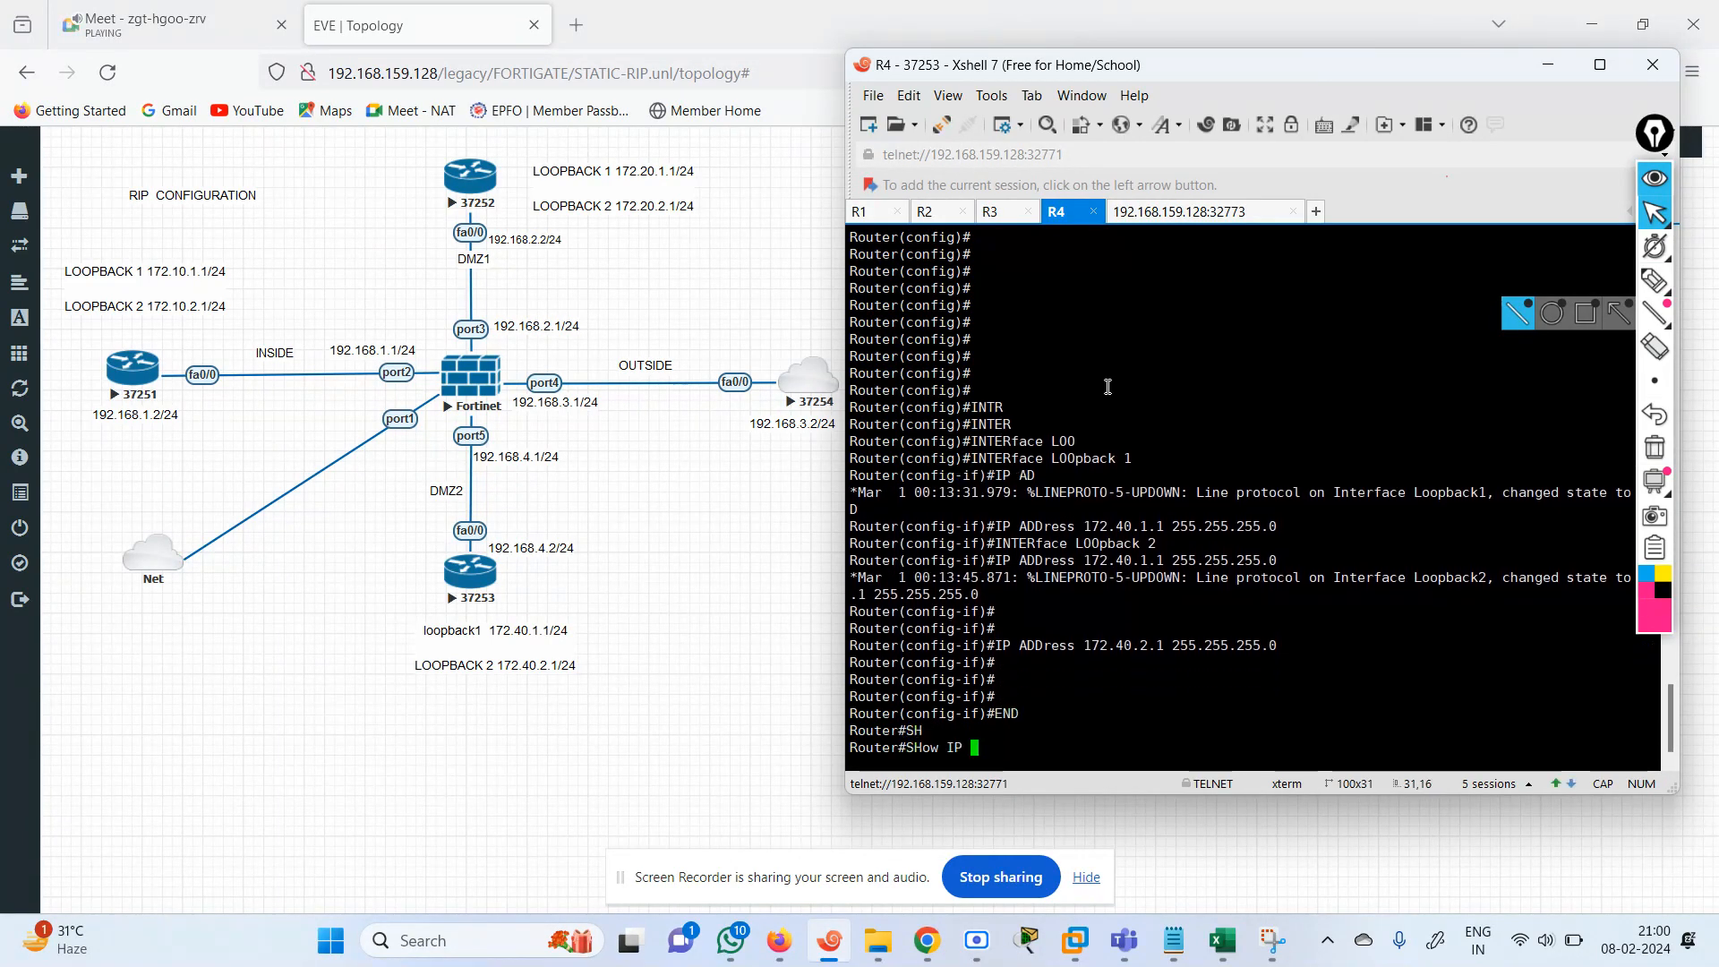
{"action": "key", "text": "Return"}
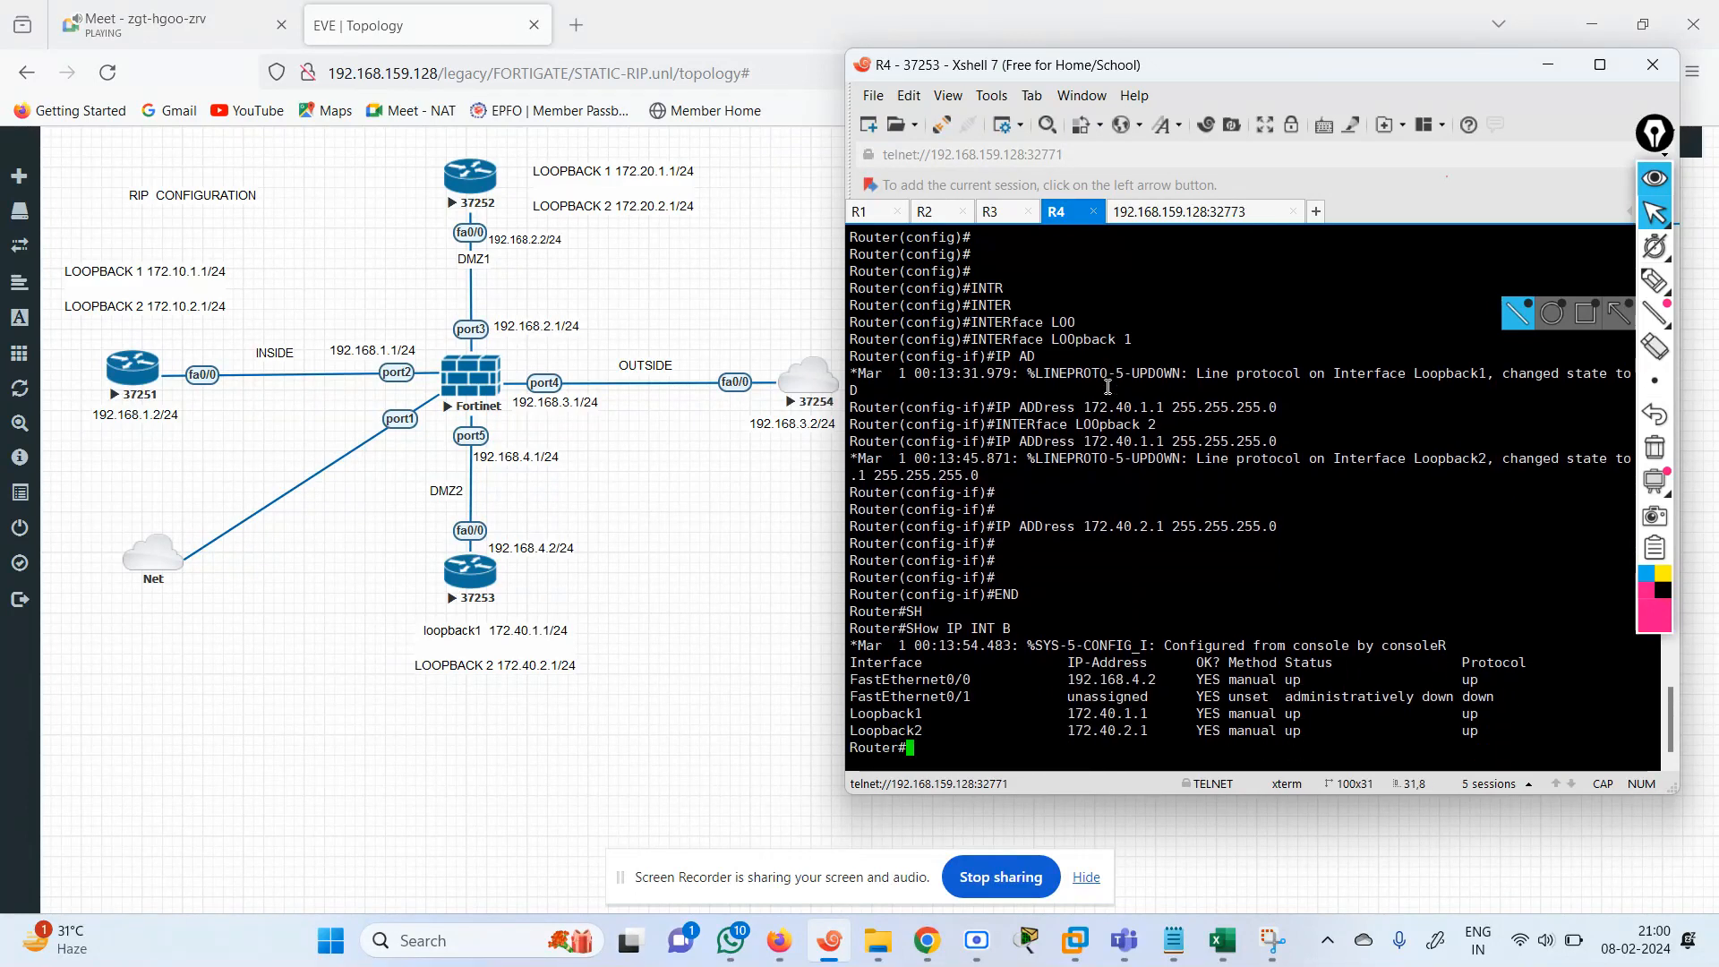
{"action": "key", "text": "Return"}
{"action": "key", "text": "Return"}
{"action": "key", "text": "Return"}
Reopen global configuration mode on R4 and start the RIP routing process.
{"action": "type", "text": "S"}
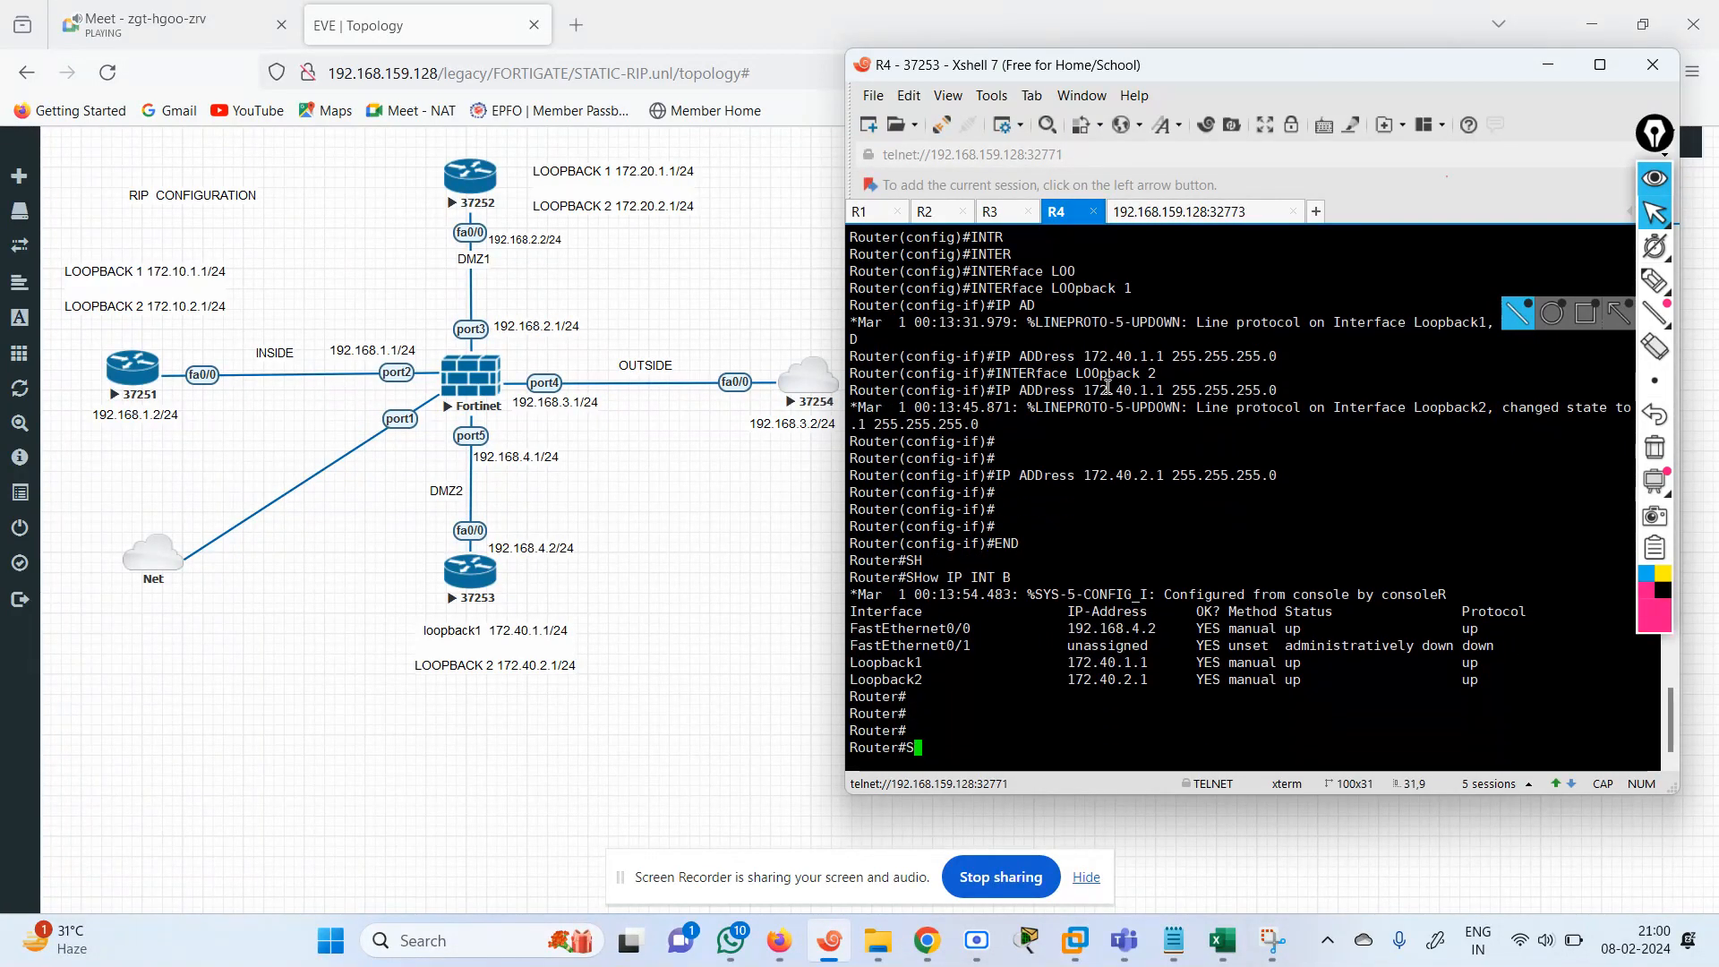
{"action": "key", "text": "BackSpace"}
{"action": "type", "text": "CONF TE"}
{"action": "key", "text": "Return"}
{"action": "type", "text": "ROUTE"}
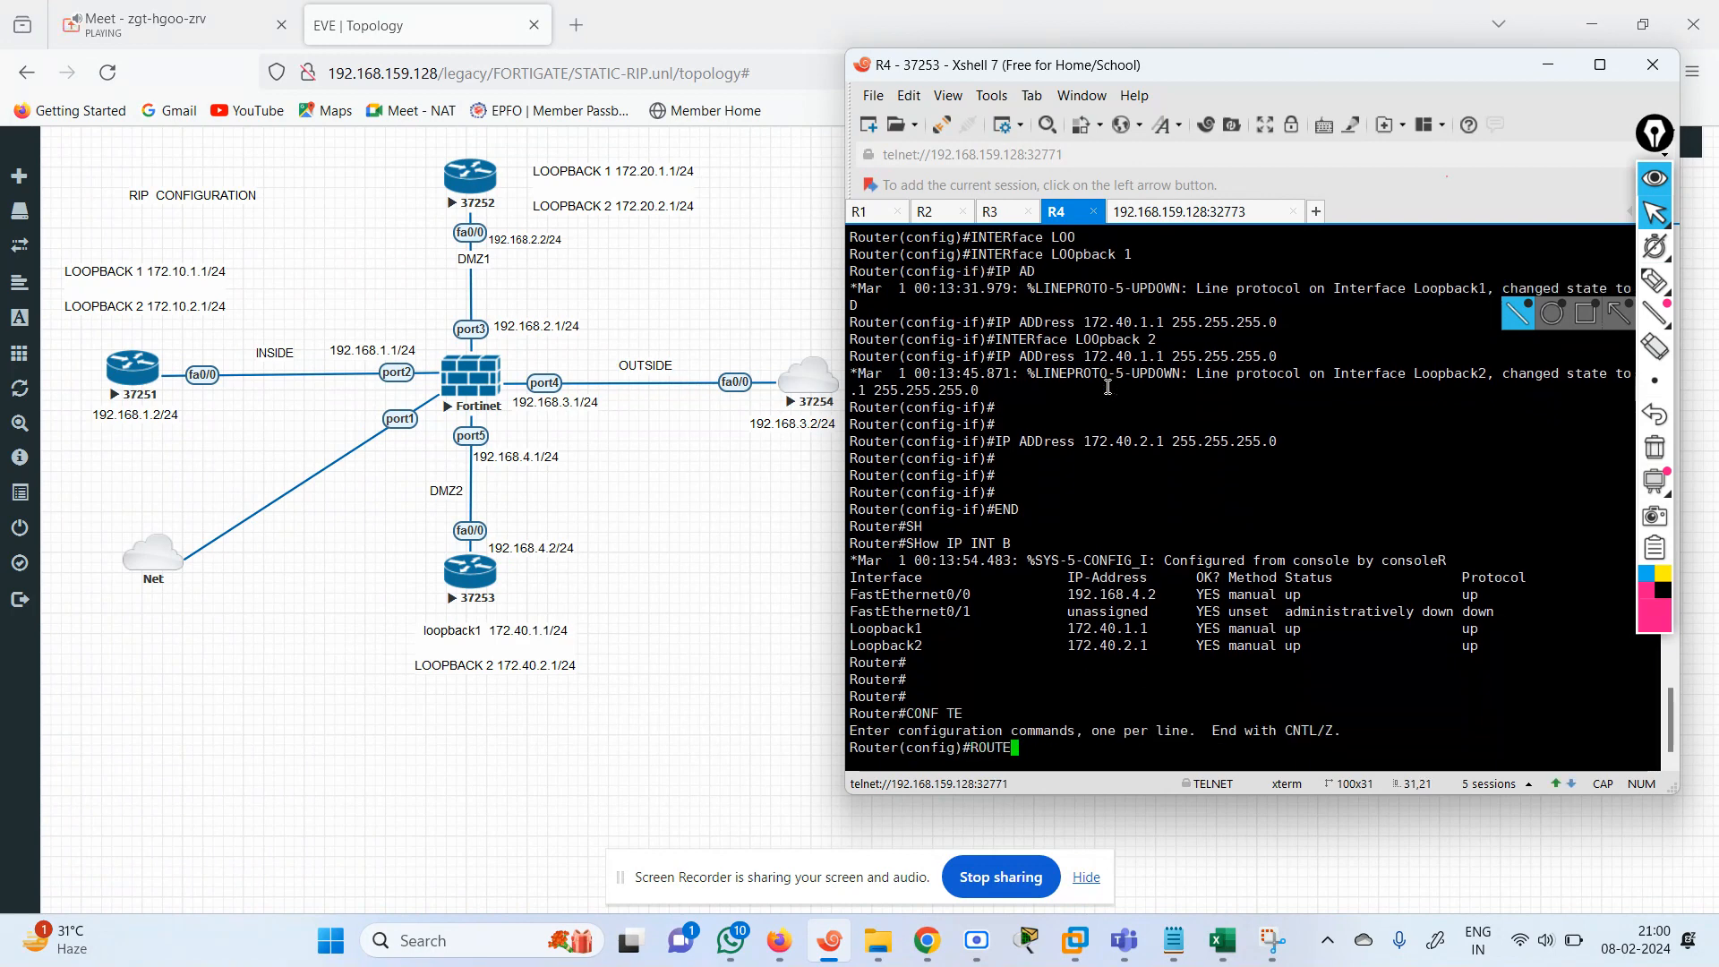
{"action": "type", "text": "R"}
{"action": "key", "text": "Tab"}
{"action": "type", "text": "RI"}
{"action": "key", "text": "Tab"}
{"action": "key", "text": "Return"}
Advertise network 0.0.0.0 in R4's RIP configuration.
{"action": "type", "text": "N"}
{"action": "key", "text": "Tab"}
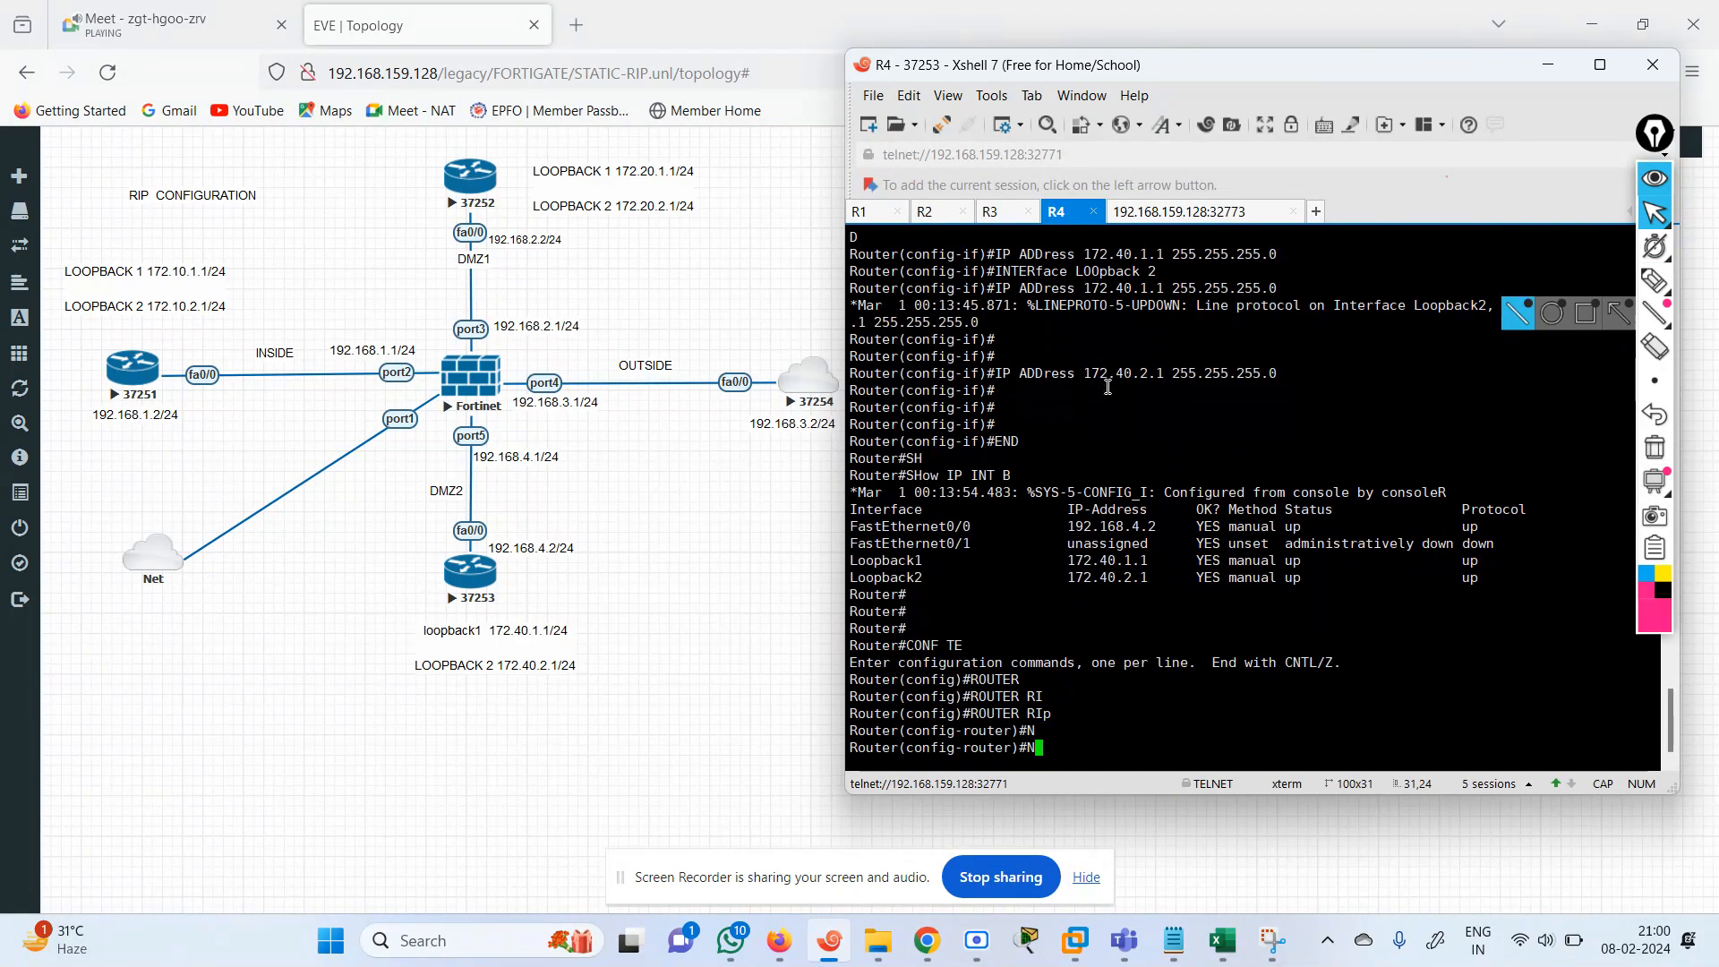
{"action": "type", "text": "ET"}
{"action": "key", "text": "Tab"}
{"action": "type", "text": "0.0.0.0"}
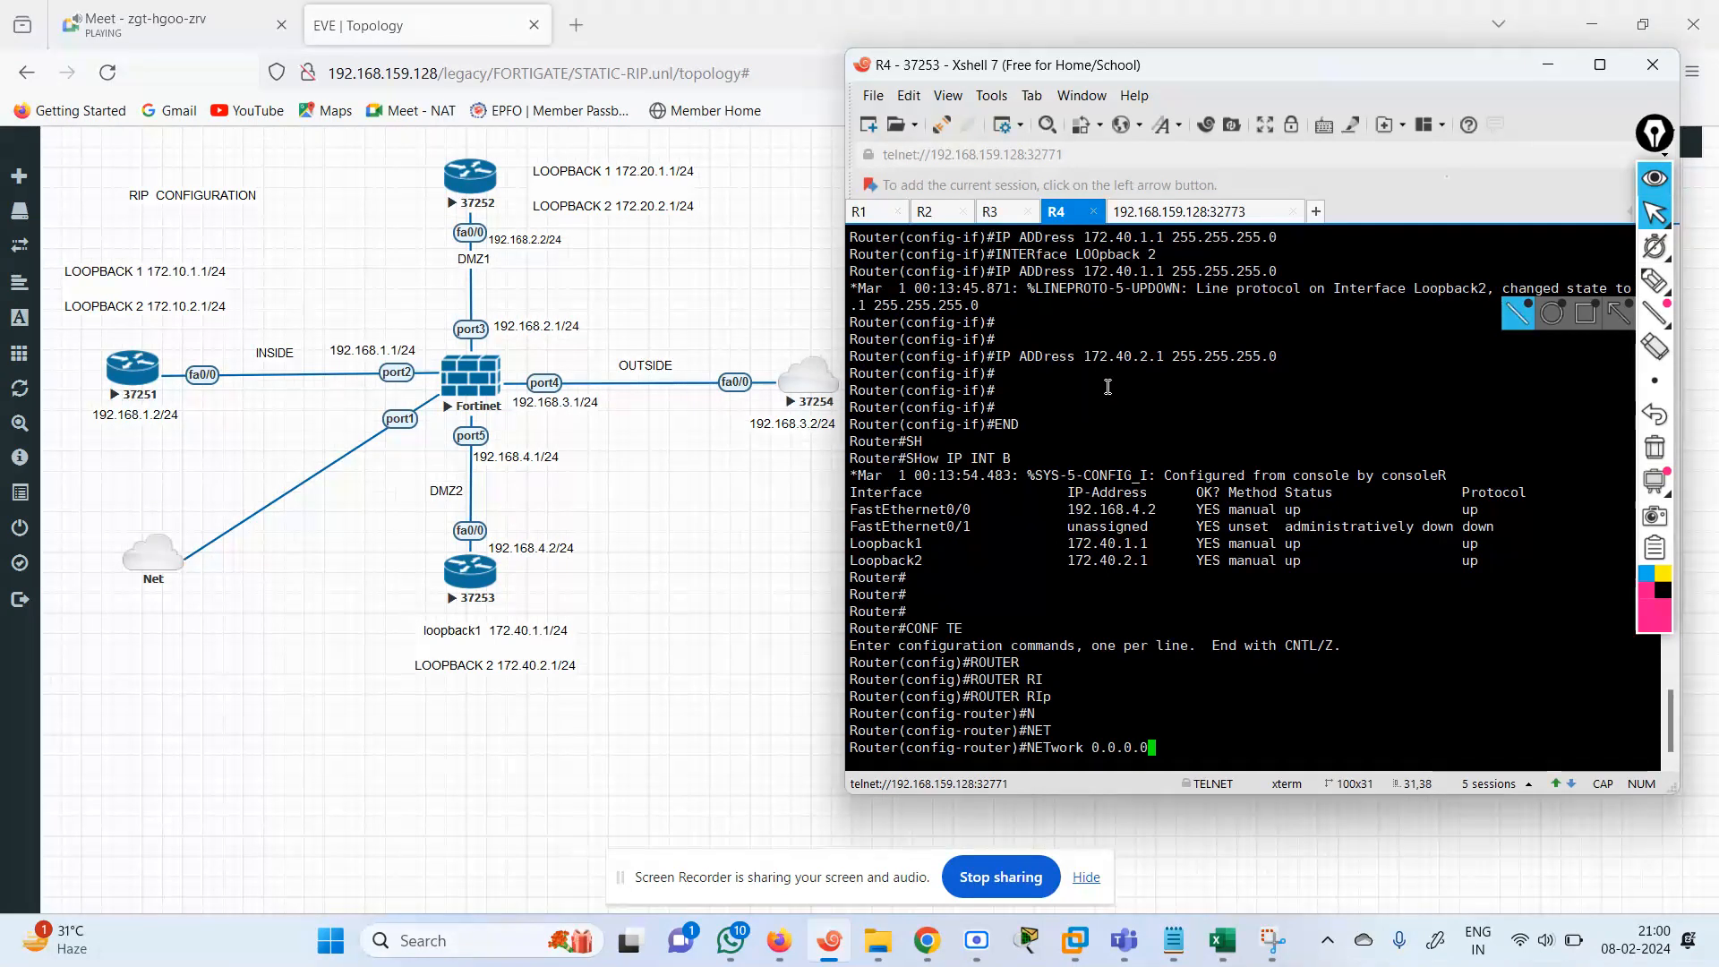
{"action": "key", "text": "Return"}
Disable automatic route summarization for RIP on R4 with no auto-summary.
{"action": "type", "text": "NO AU"}
{"action": "key", "text": "Tab"}
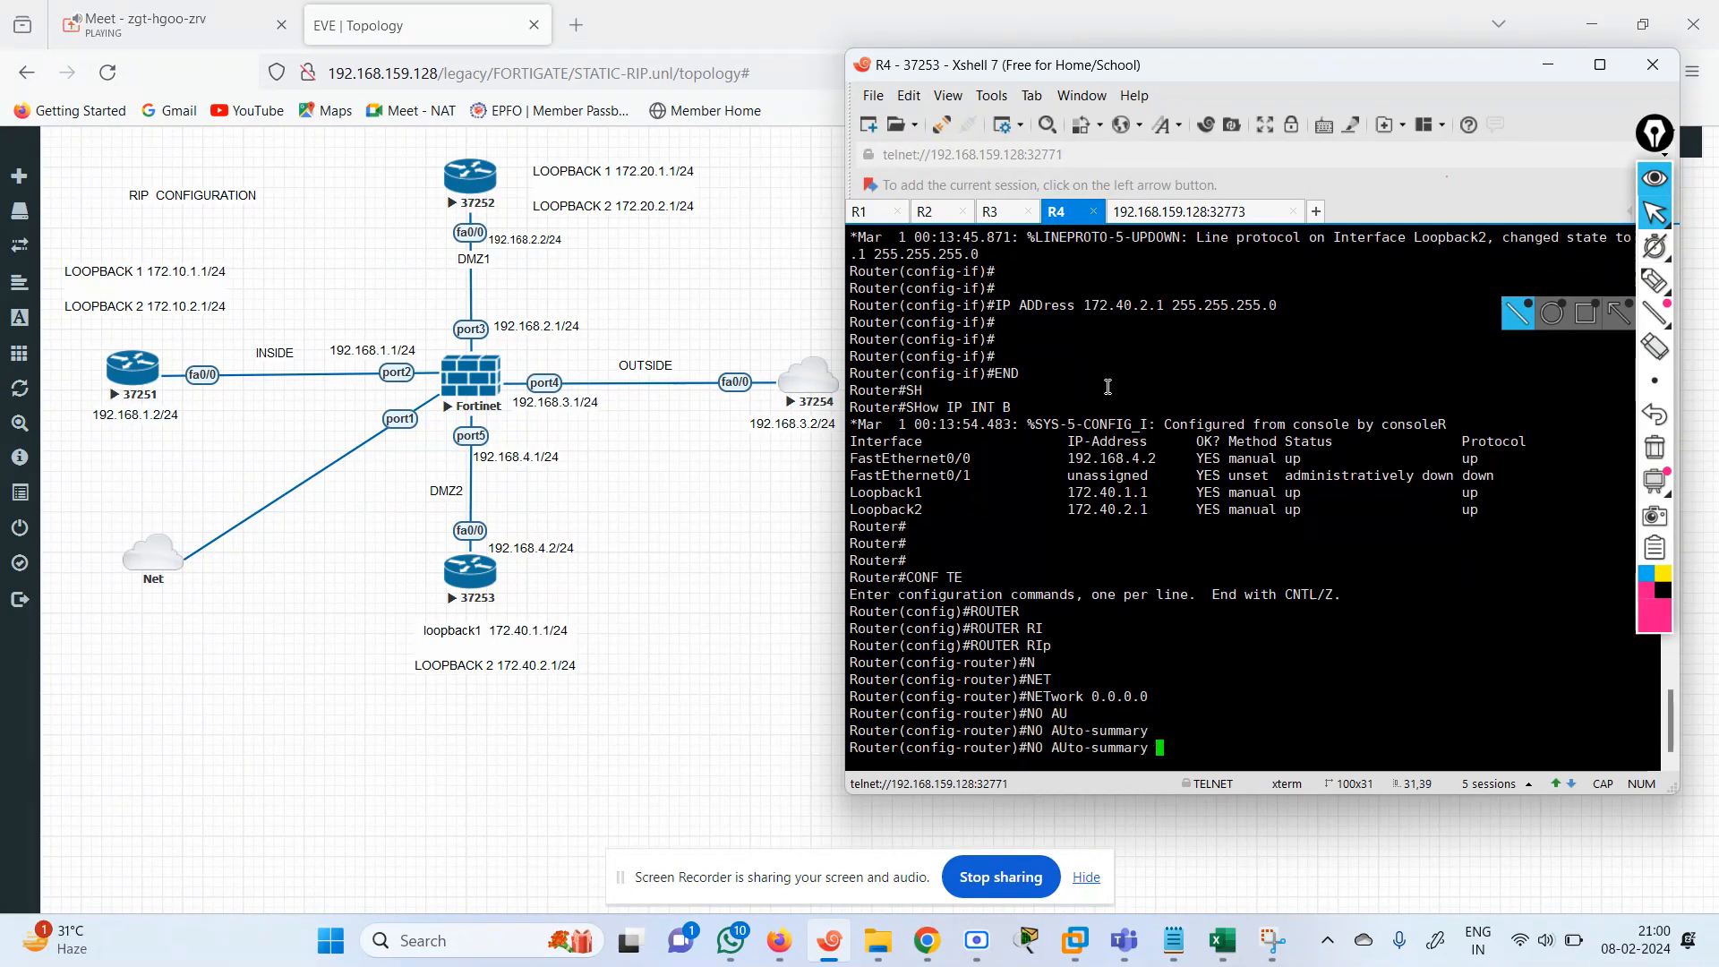
{"action": "key", "text": "Return"}
{"action": "key", "text": "Return"}
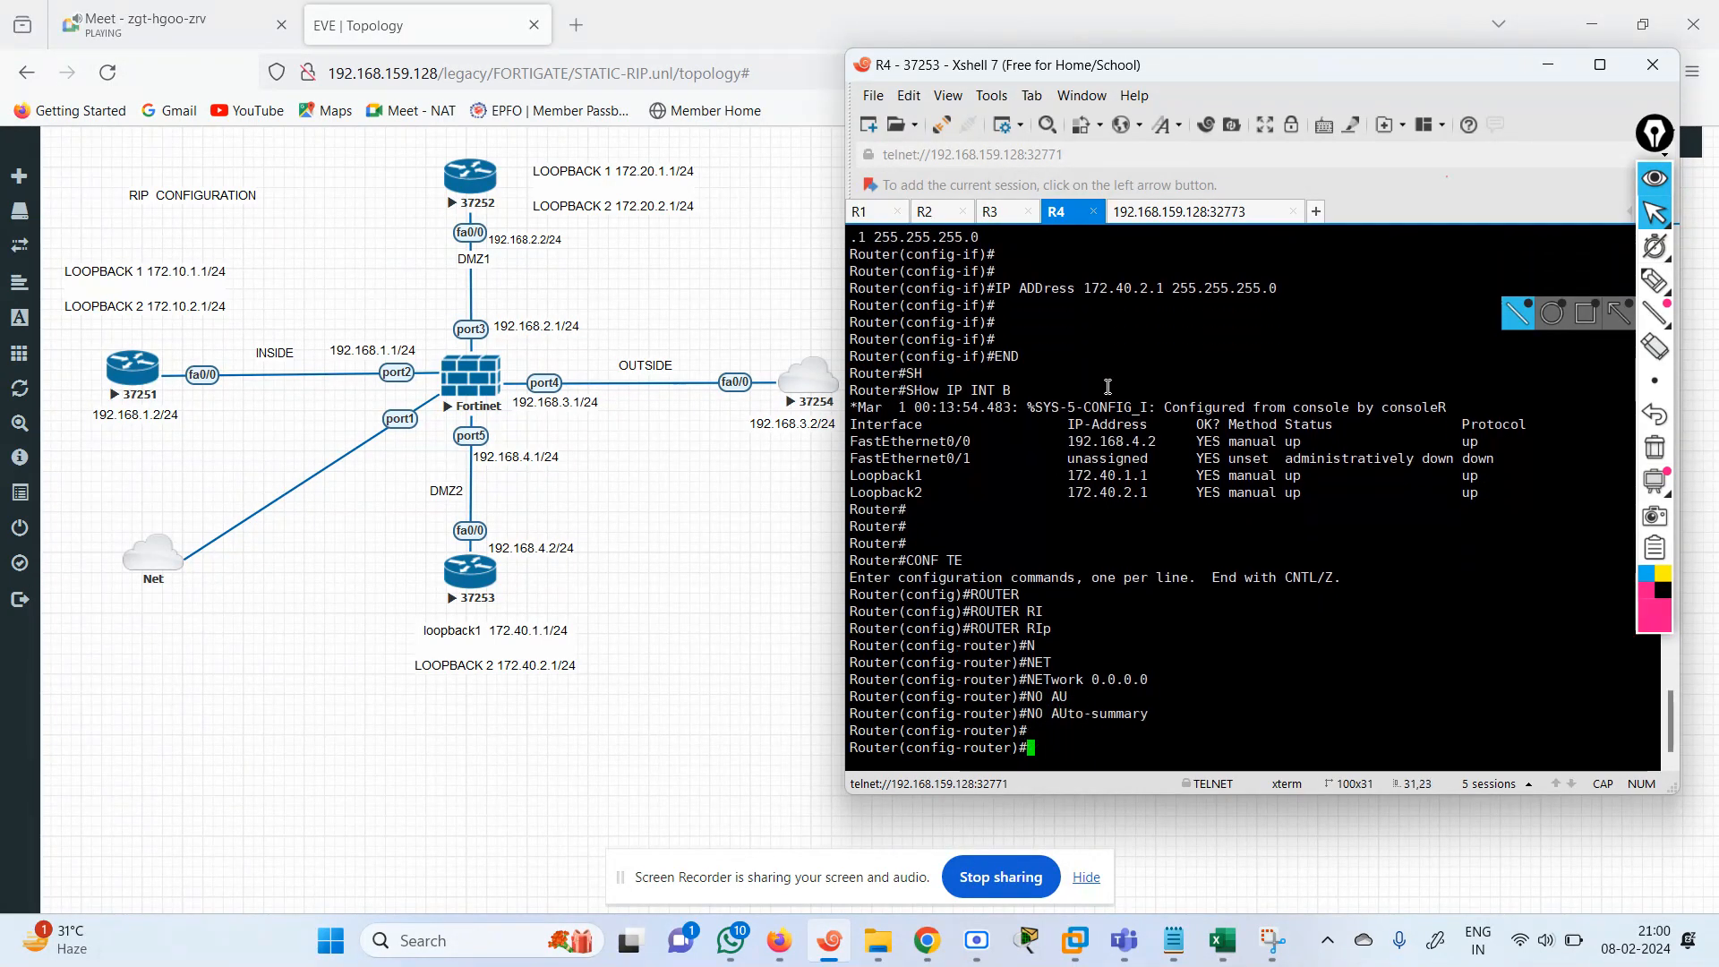
Set RIP to version 2 on R4 and end the configuration session.
{"action": "type", "text": "R"}
{"action": "type", "text": "ER"}
{"action": "key", "text": "Tab"}
{"action": "type", "text": "2"}
{"action": "key", "text": "Return"}
{"action": "key", "text": "Return"}
{"action": "key", "text": "Return"}
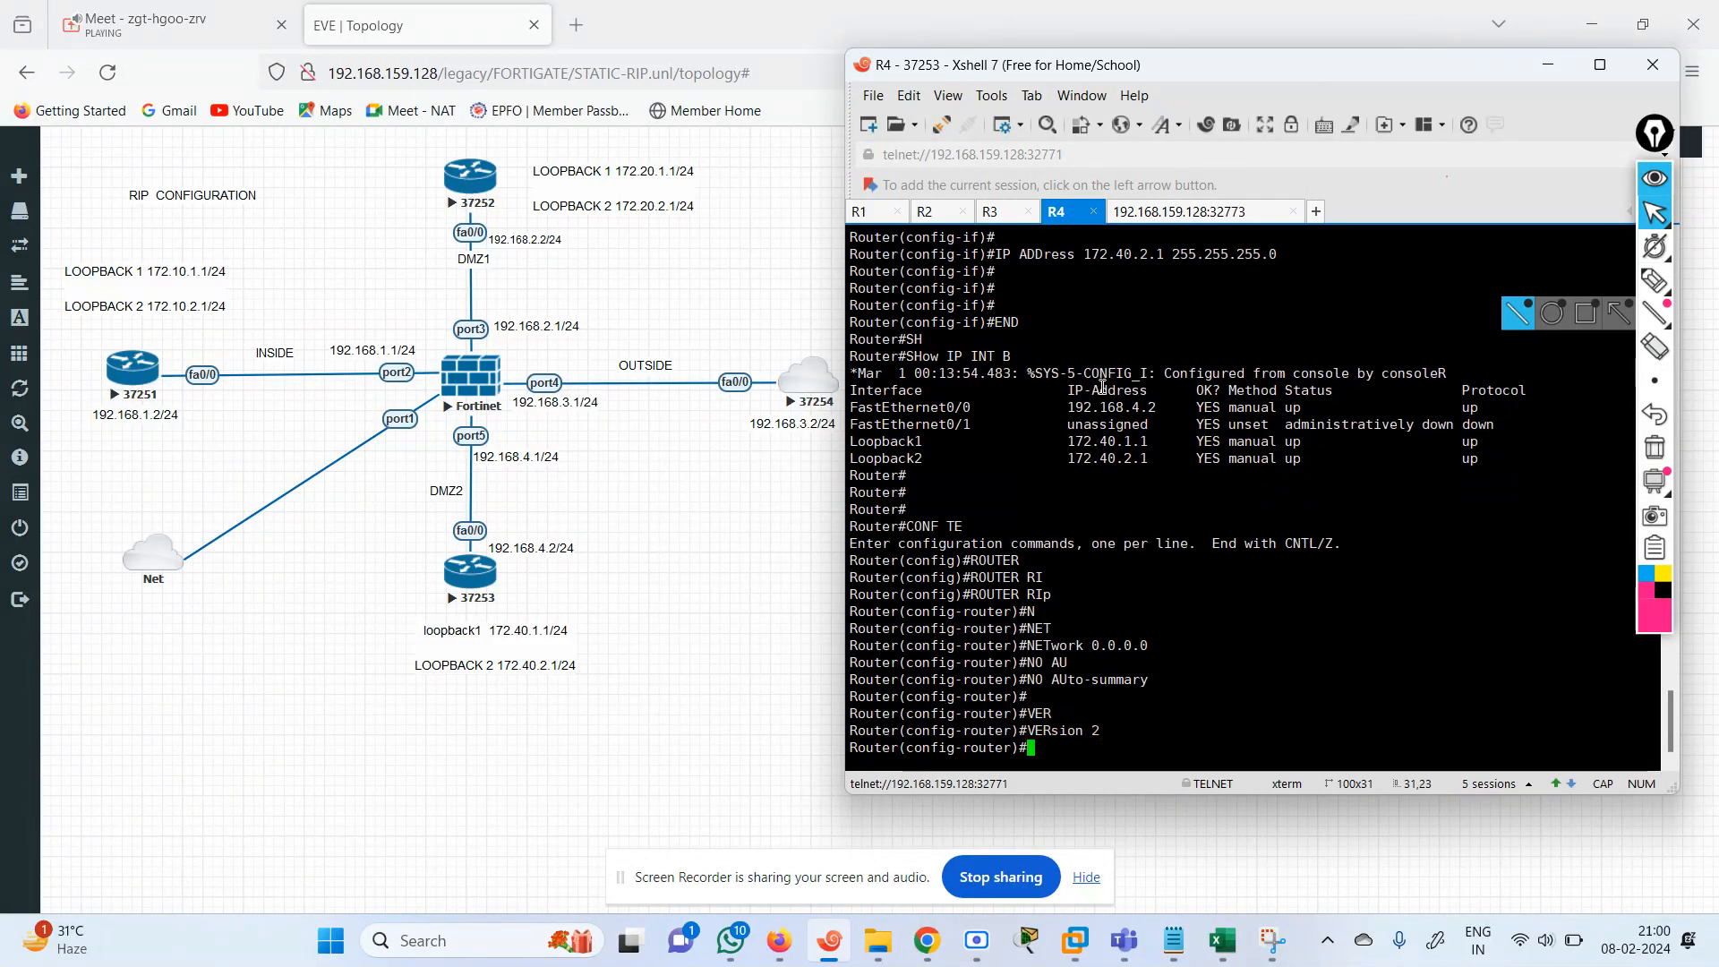
{"action": "type", "text": "END"}
{"action": "key", "text": "Return"}
{"action": "key", "text": "Return"}
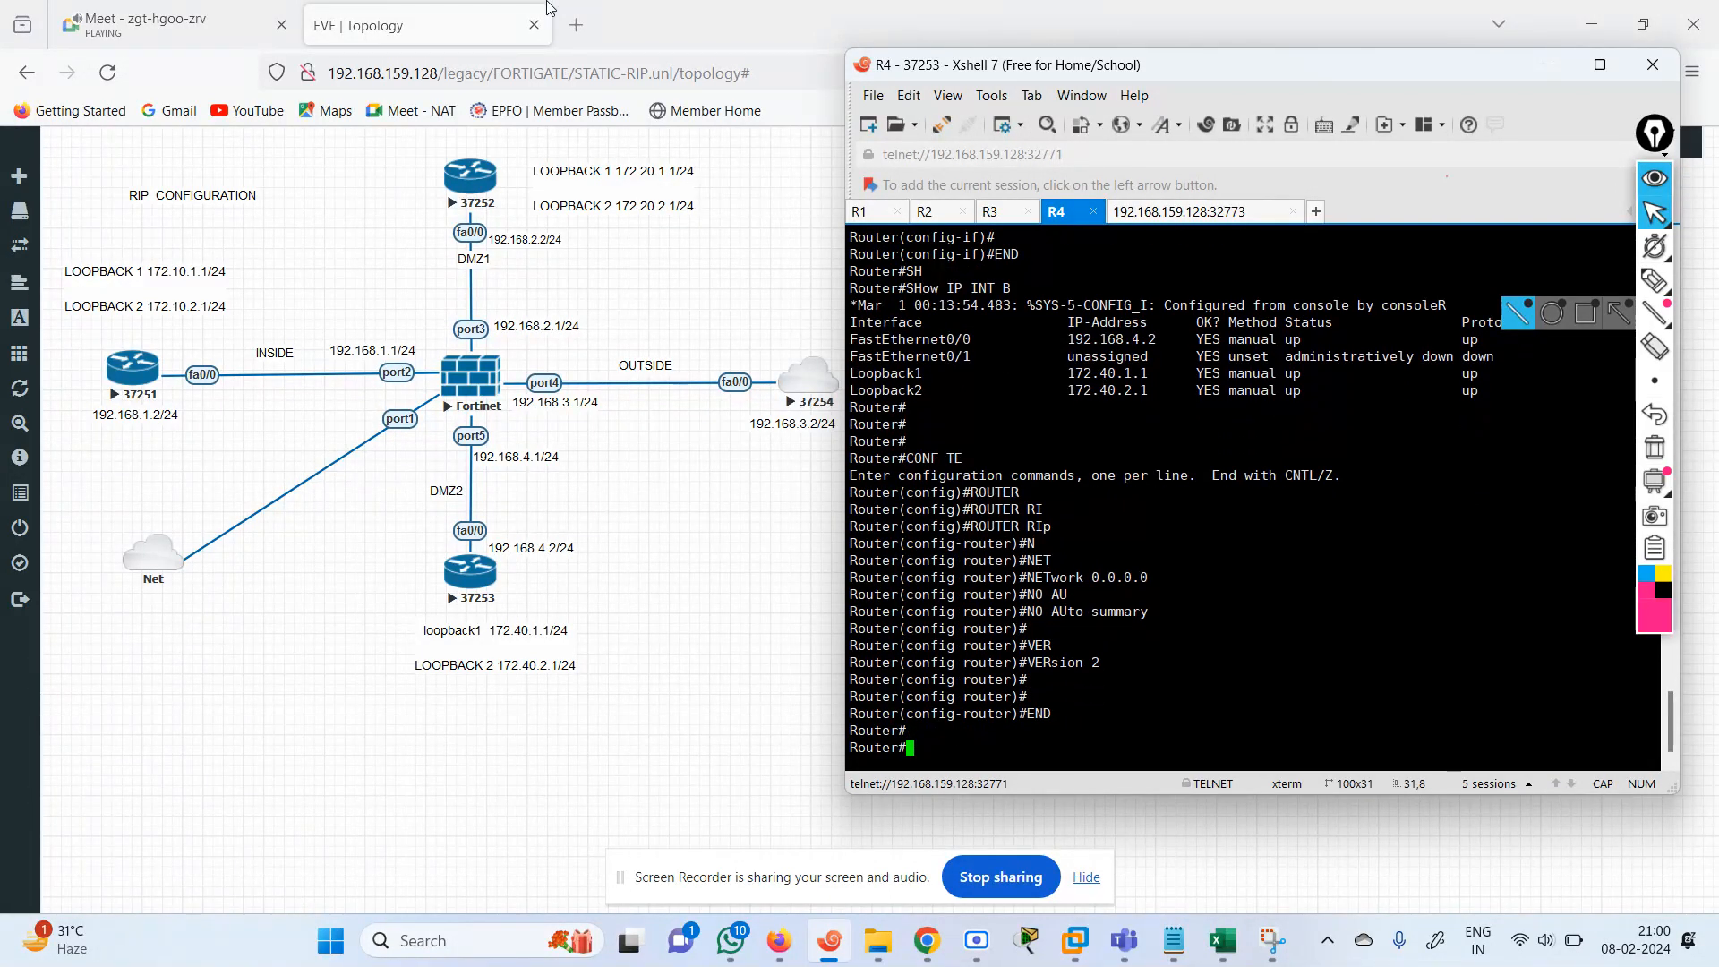
Check the participants in the Google Meet call and return to the EVE-NG topology.
{"action": "left_click", "coordinate": [215, 18]}
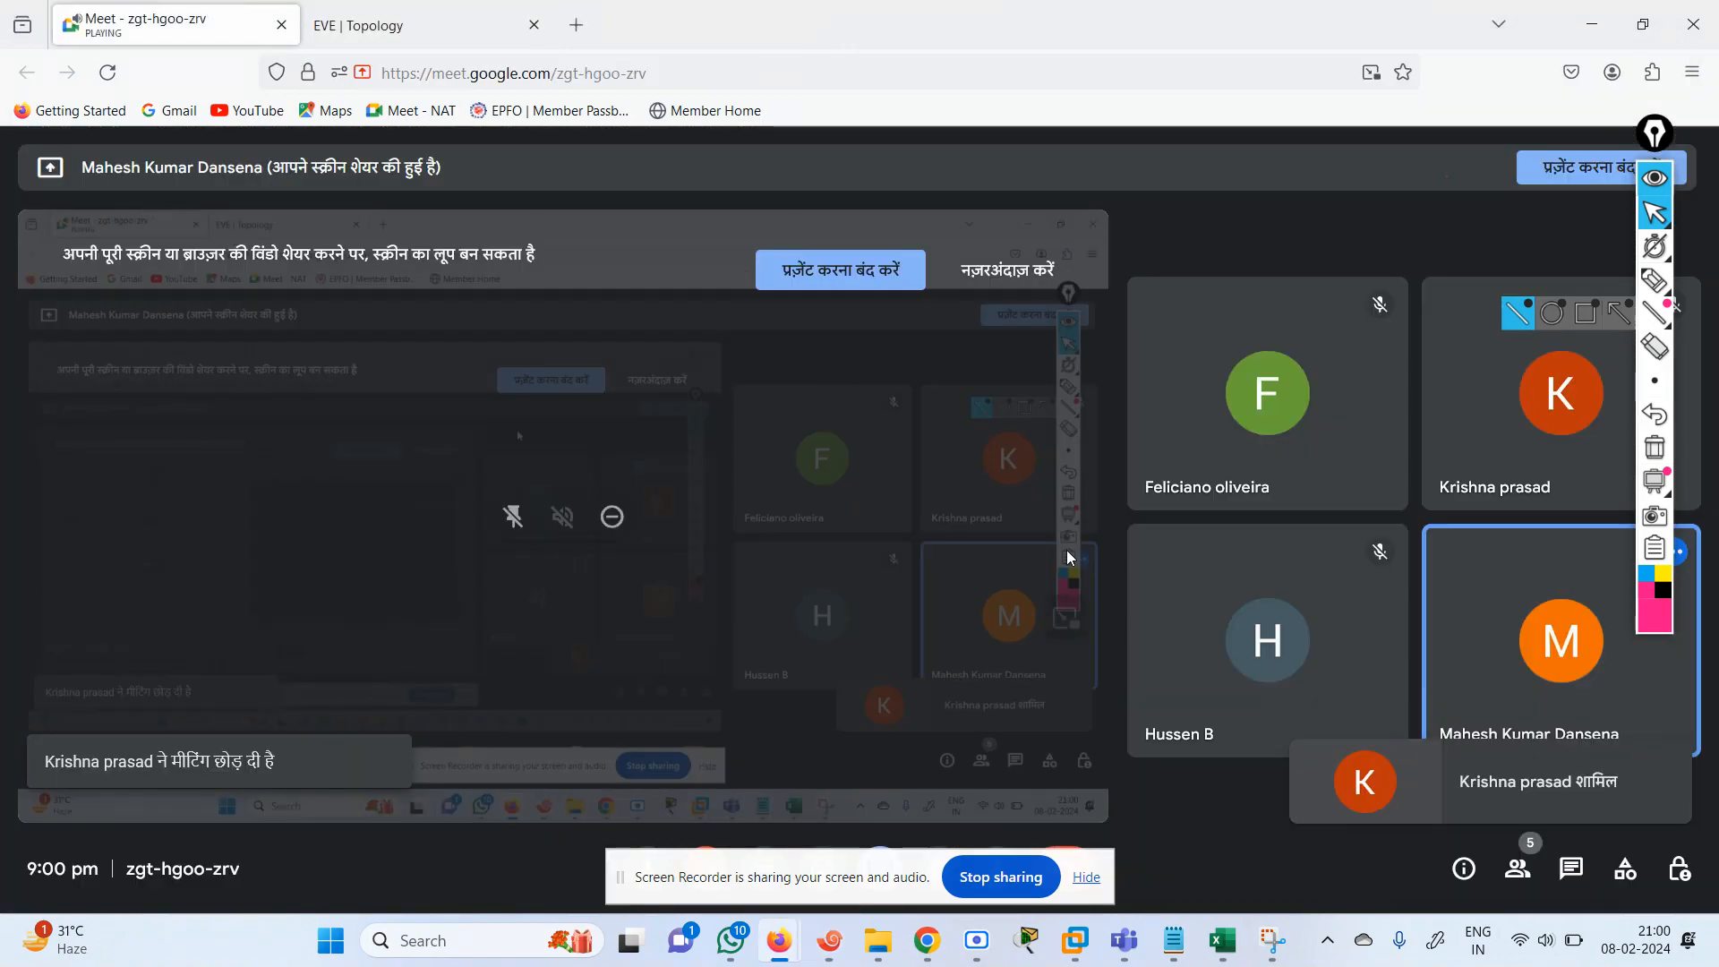
{"action": "left_click", "coordinate": [1538, 791]}
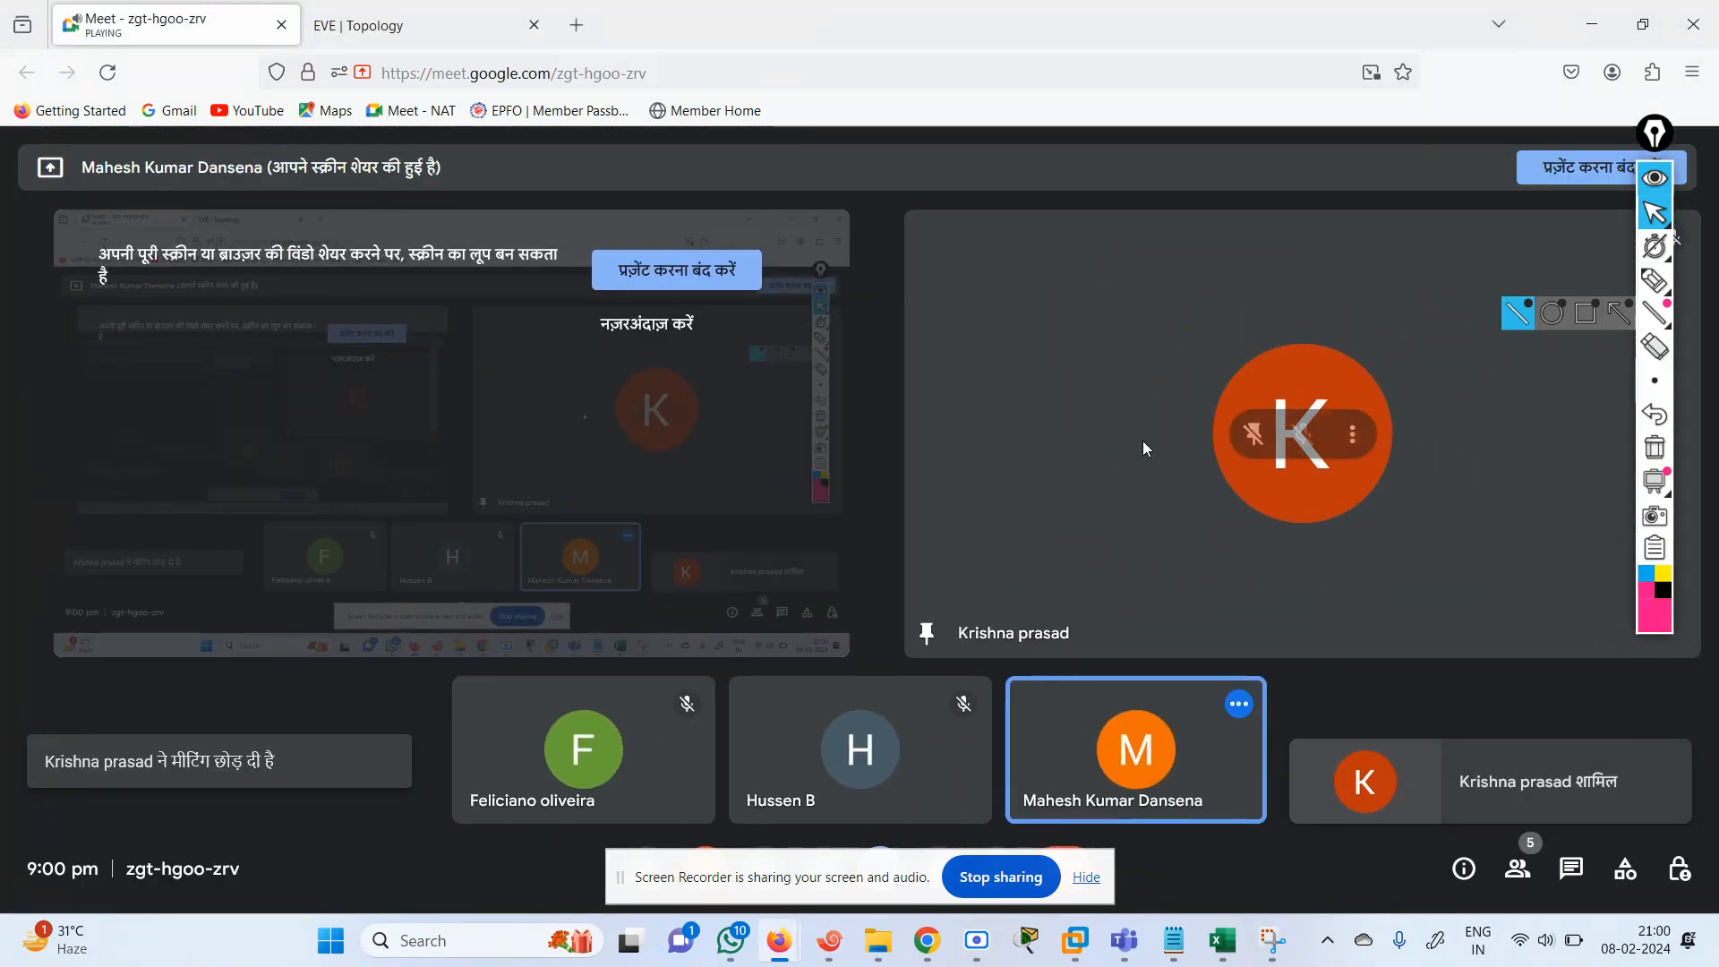
{"action": "left_click", "coordinate": [448, 16]}
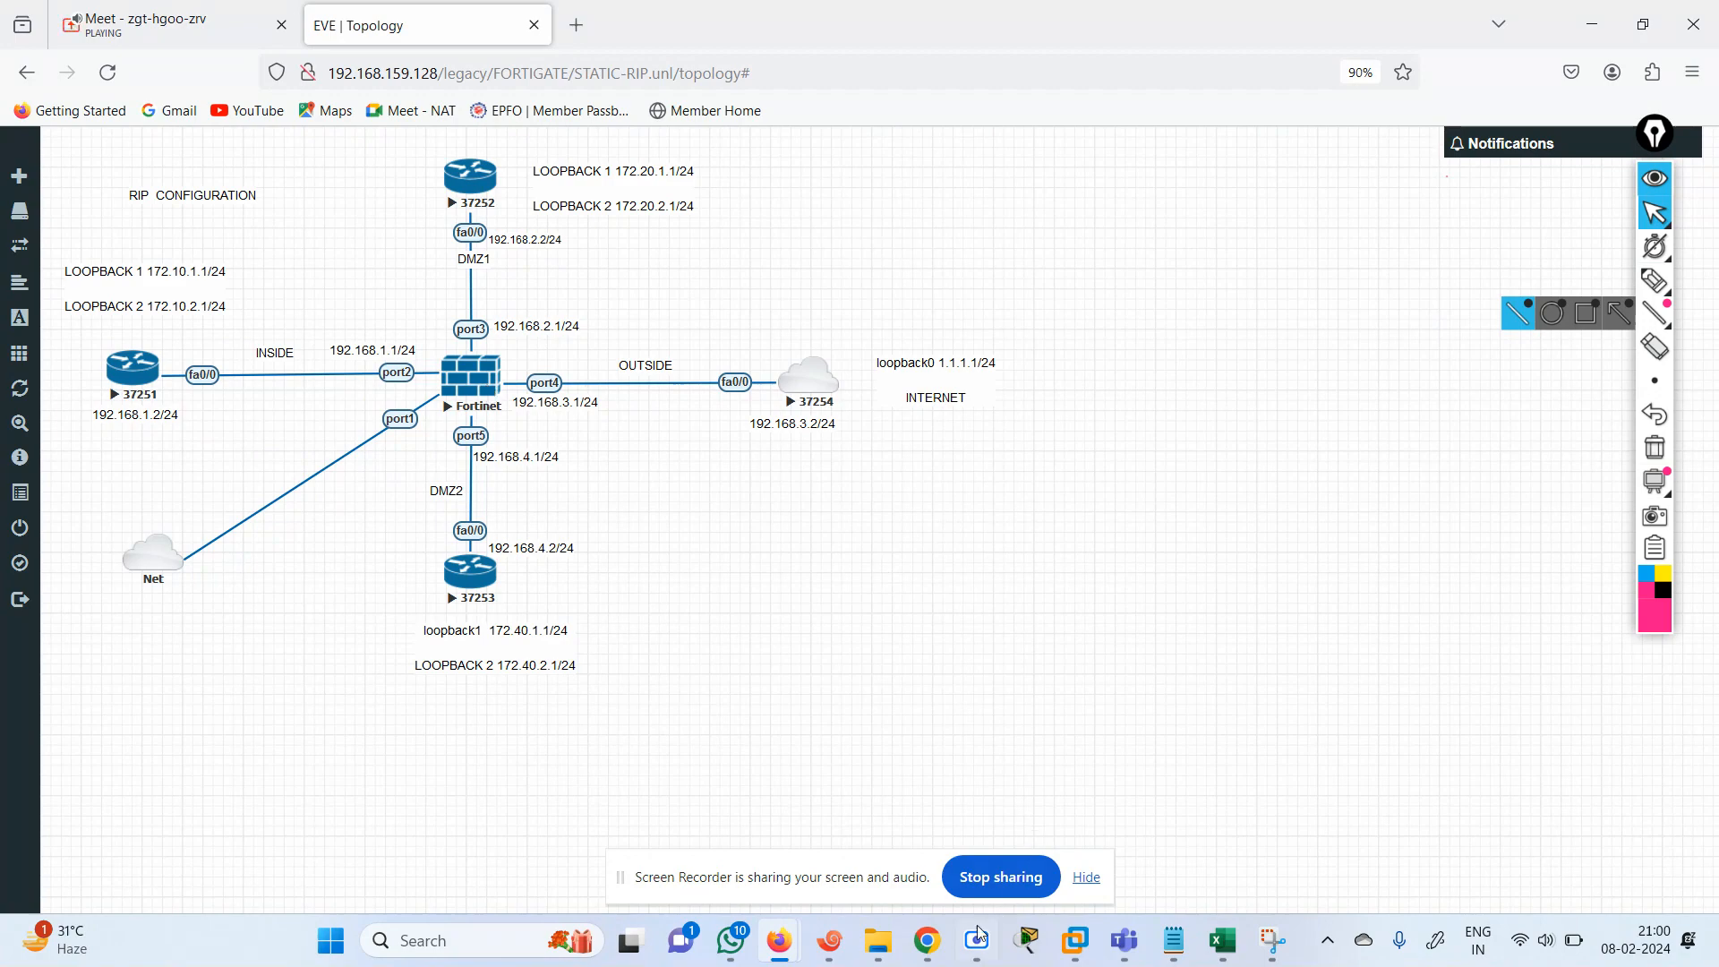
Switch to the Fortinet console session in Xshell and log in as admin, submitting the account password.
{"action": "left_click", "coordinate": [830, 940]}
{"action": "left_click", "coordinate": [1219, 214]}
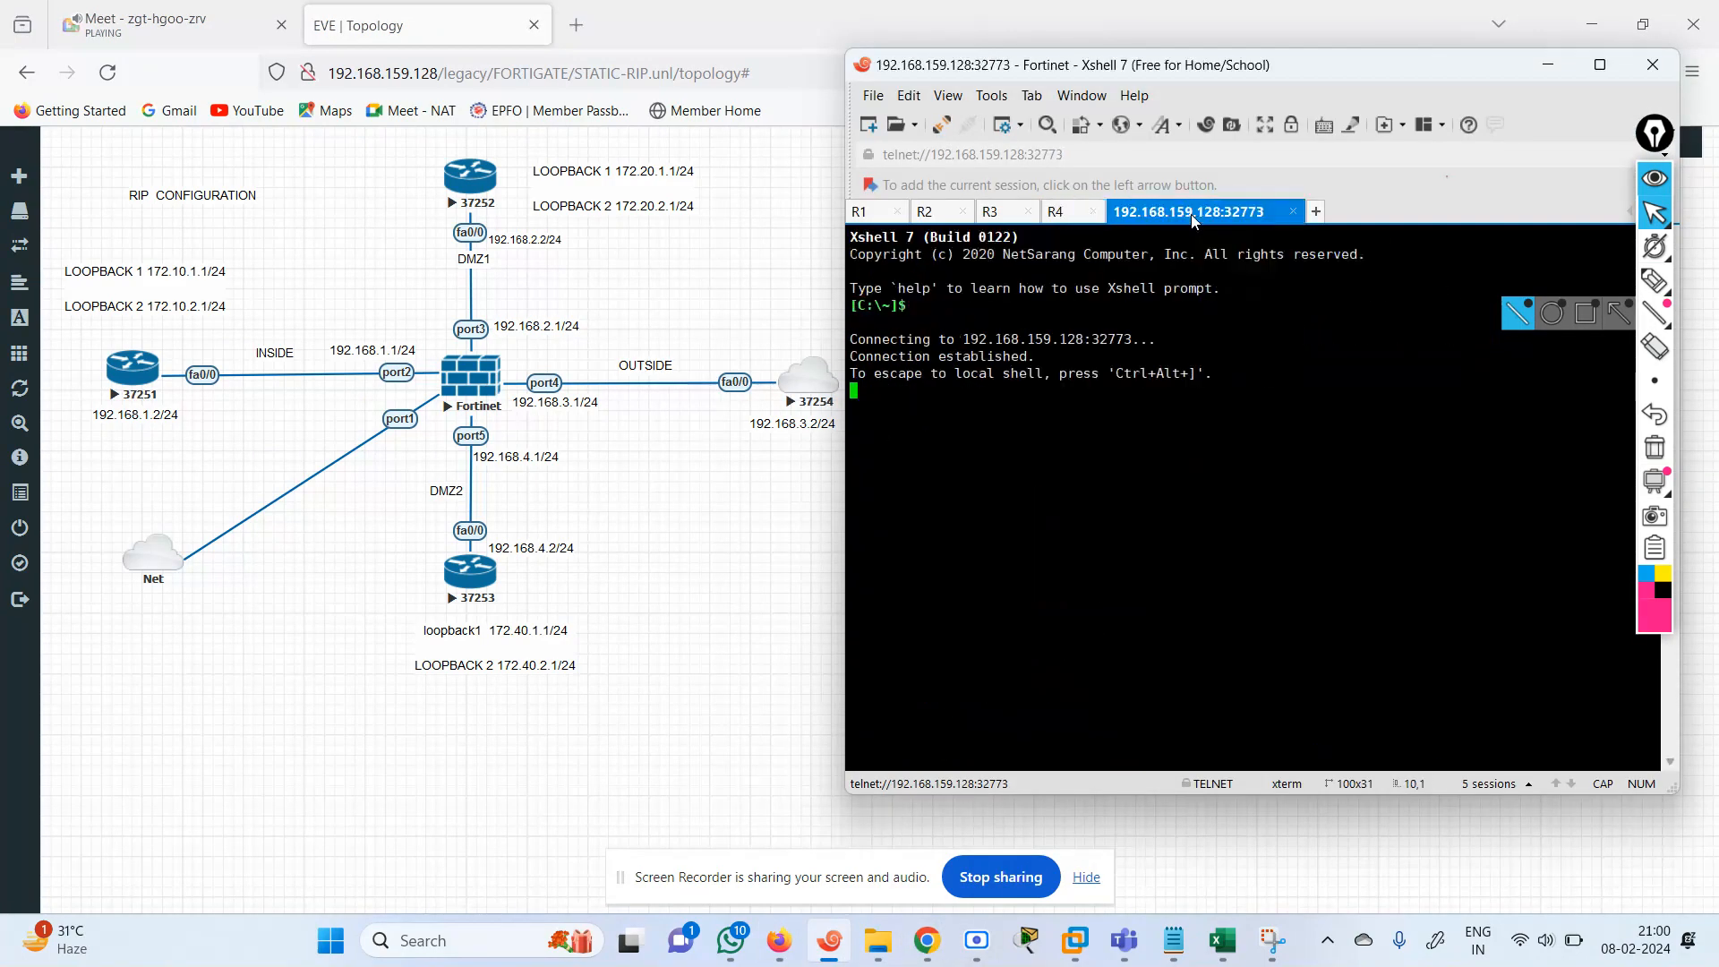
{"action": "key", "text": "Return"}
{"action": "key", "text": "Return"}
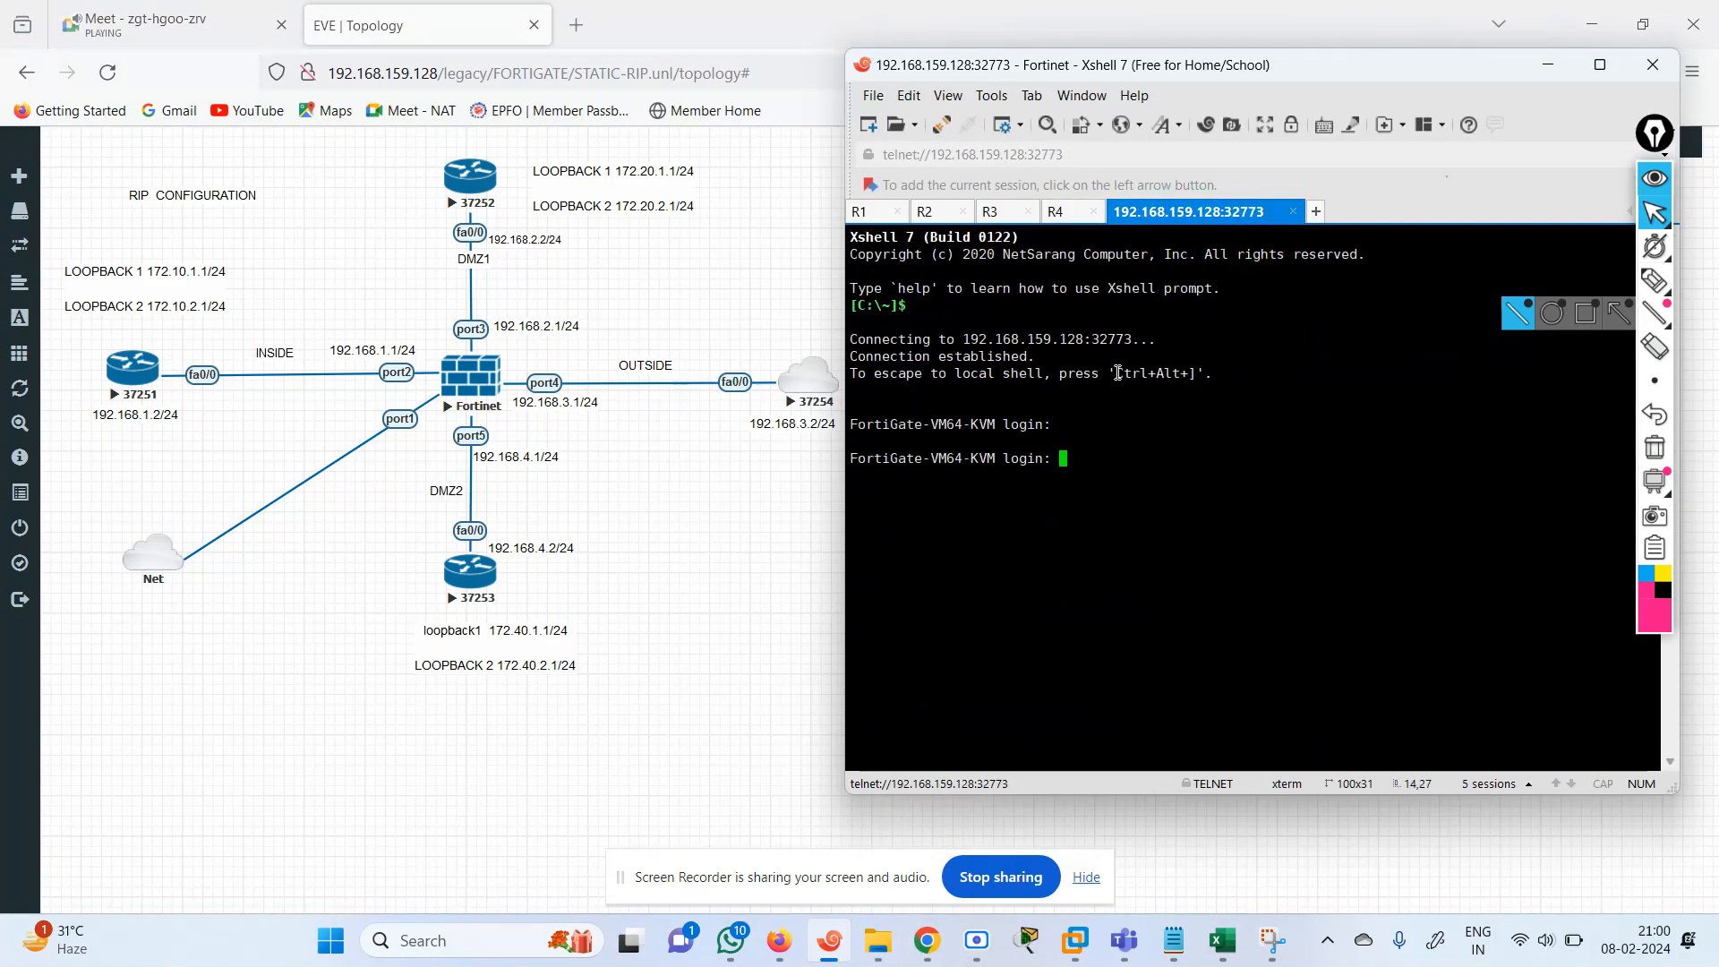
{"action": "type", "text": "admin"}
{"action": "key", "text": "Return"}
{"action": "key", "text": "Return"}
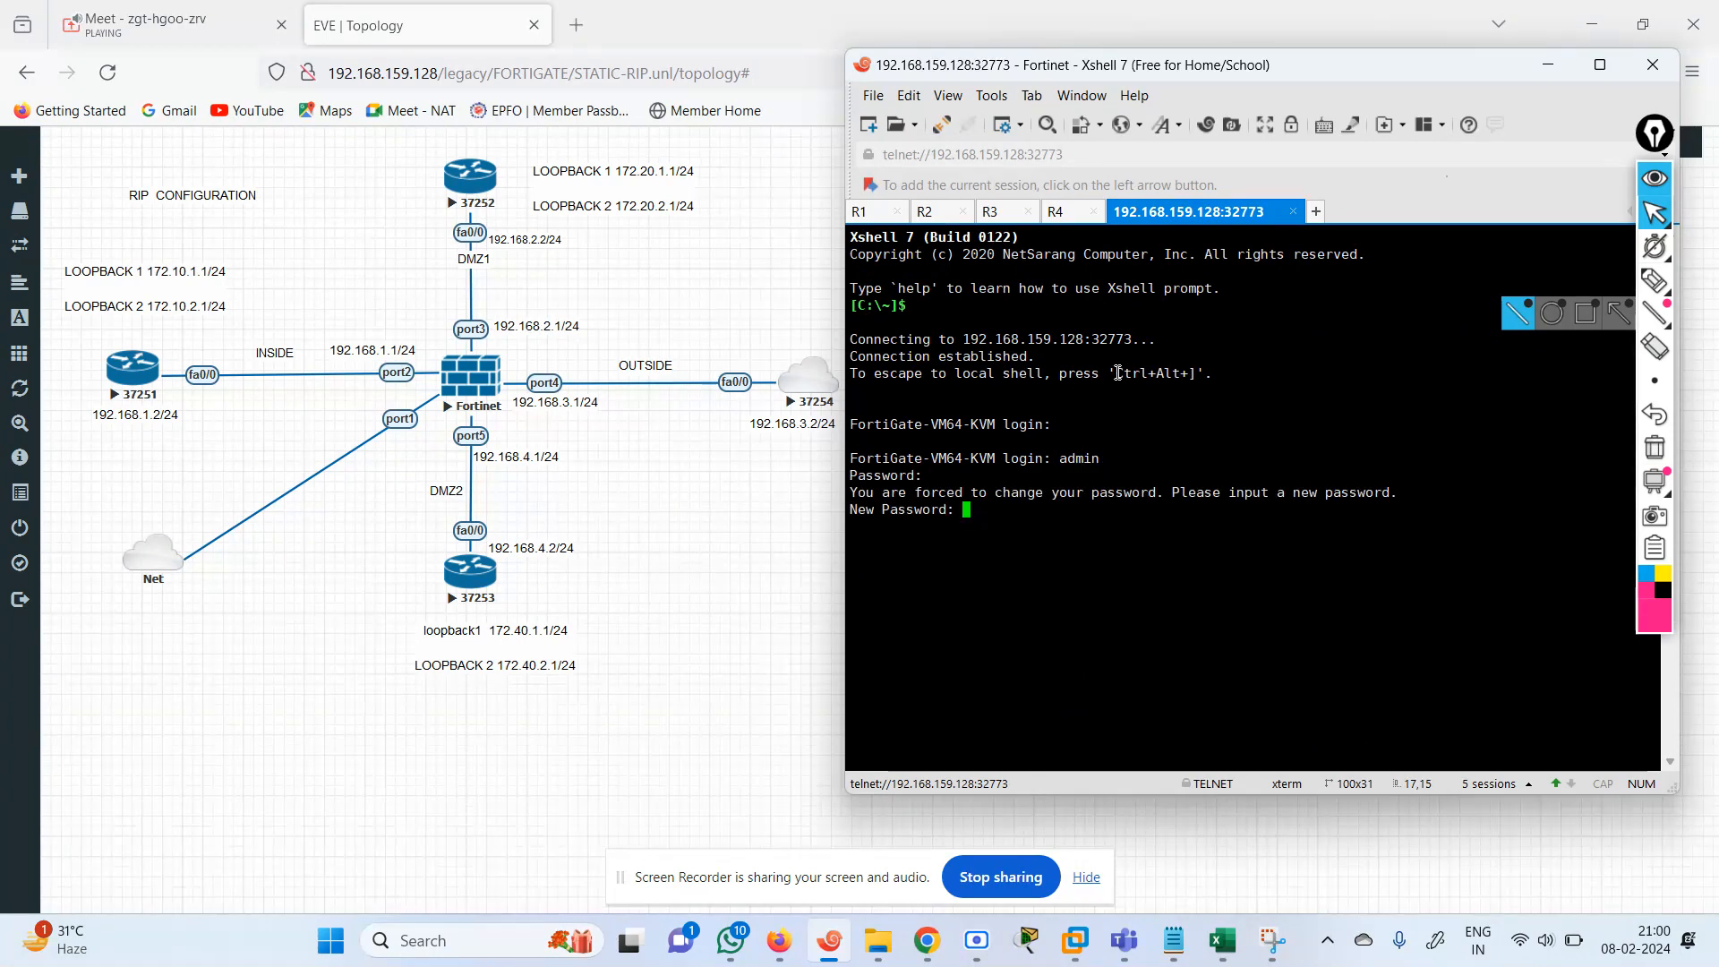
Enter and confirm the new admin password required by the FortiGate at login.
{"action": "key", "text": "Return"}
{"action": "key", "text": "Return"}
{"action": "key", "text": "Return"}
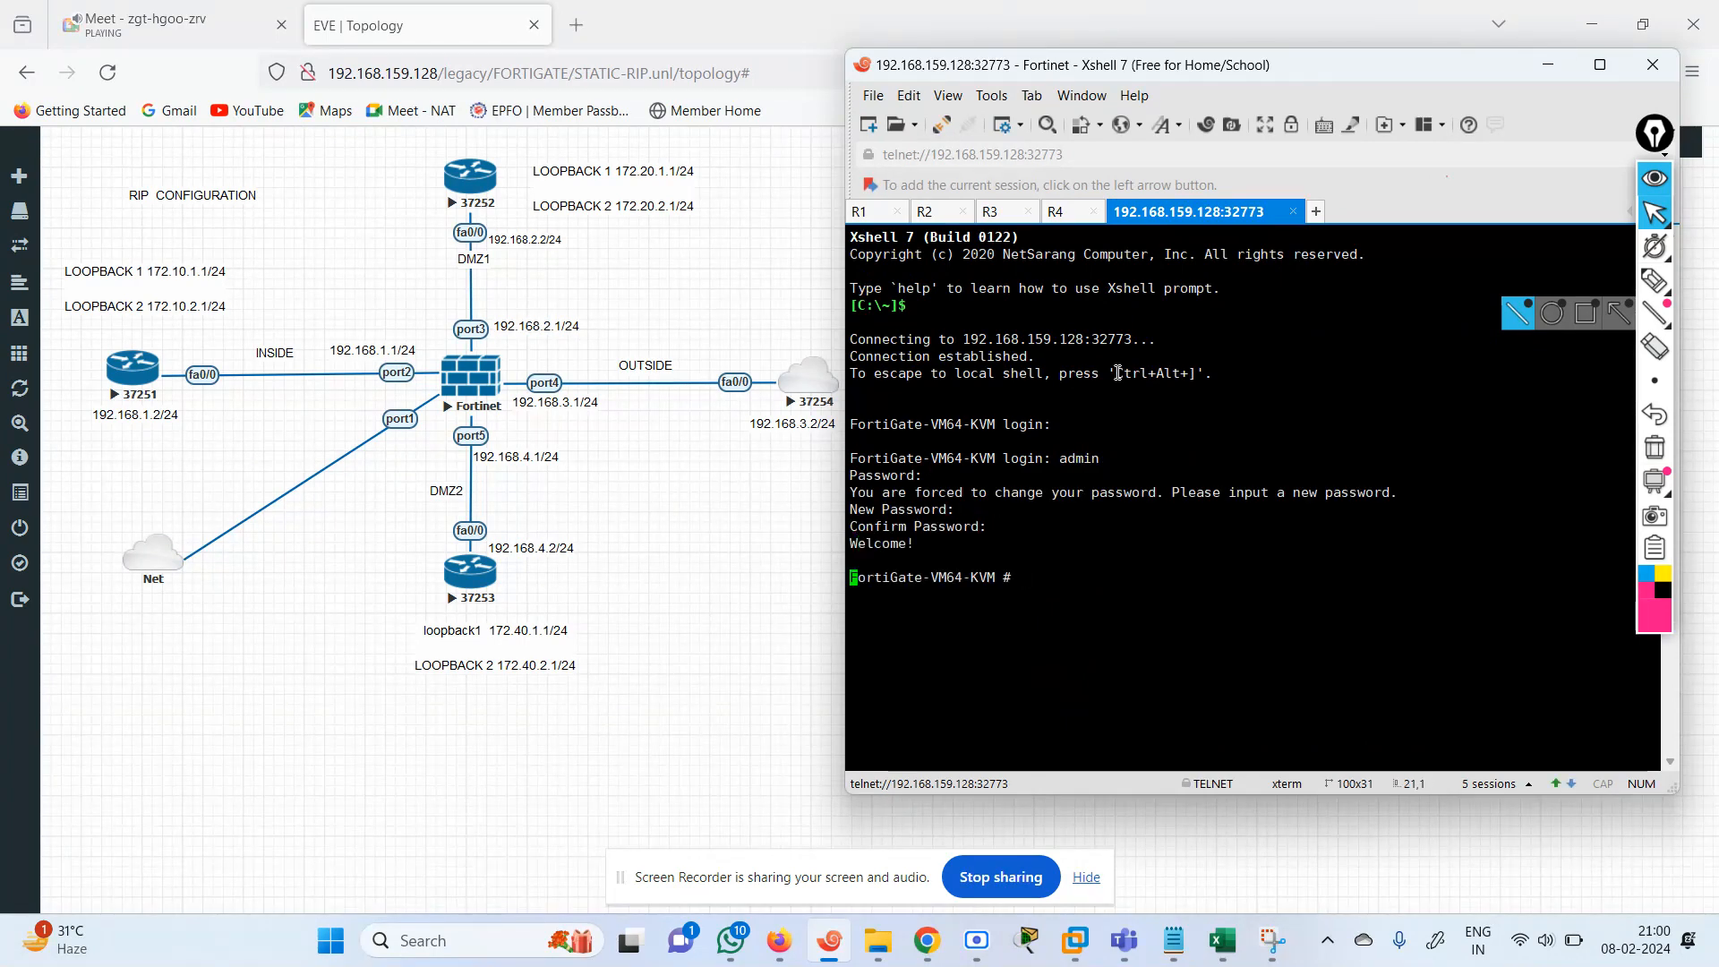
List the FortiGate's interfaces with the show system interface command.
{"action": "type", "text": "show system interface"}
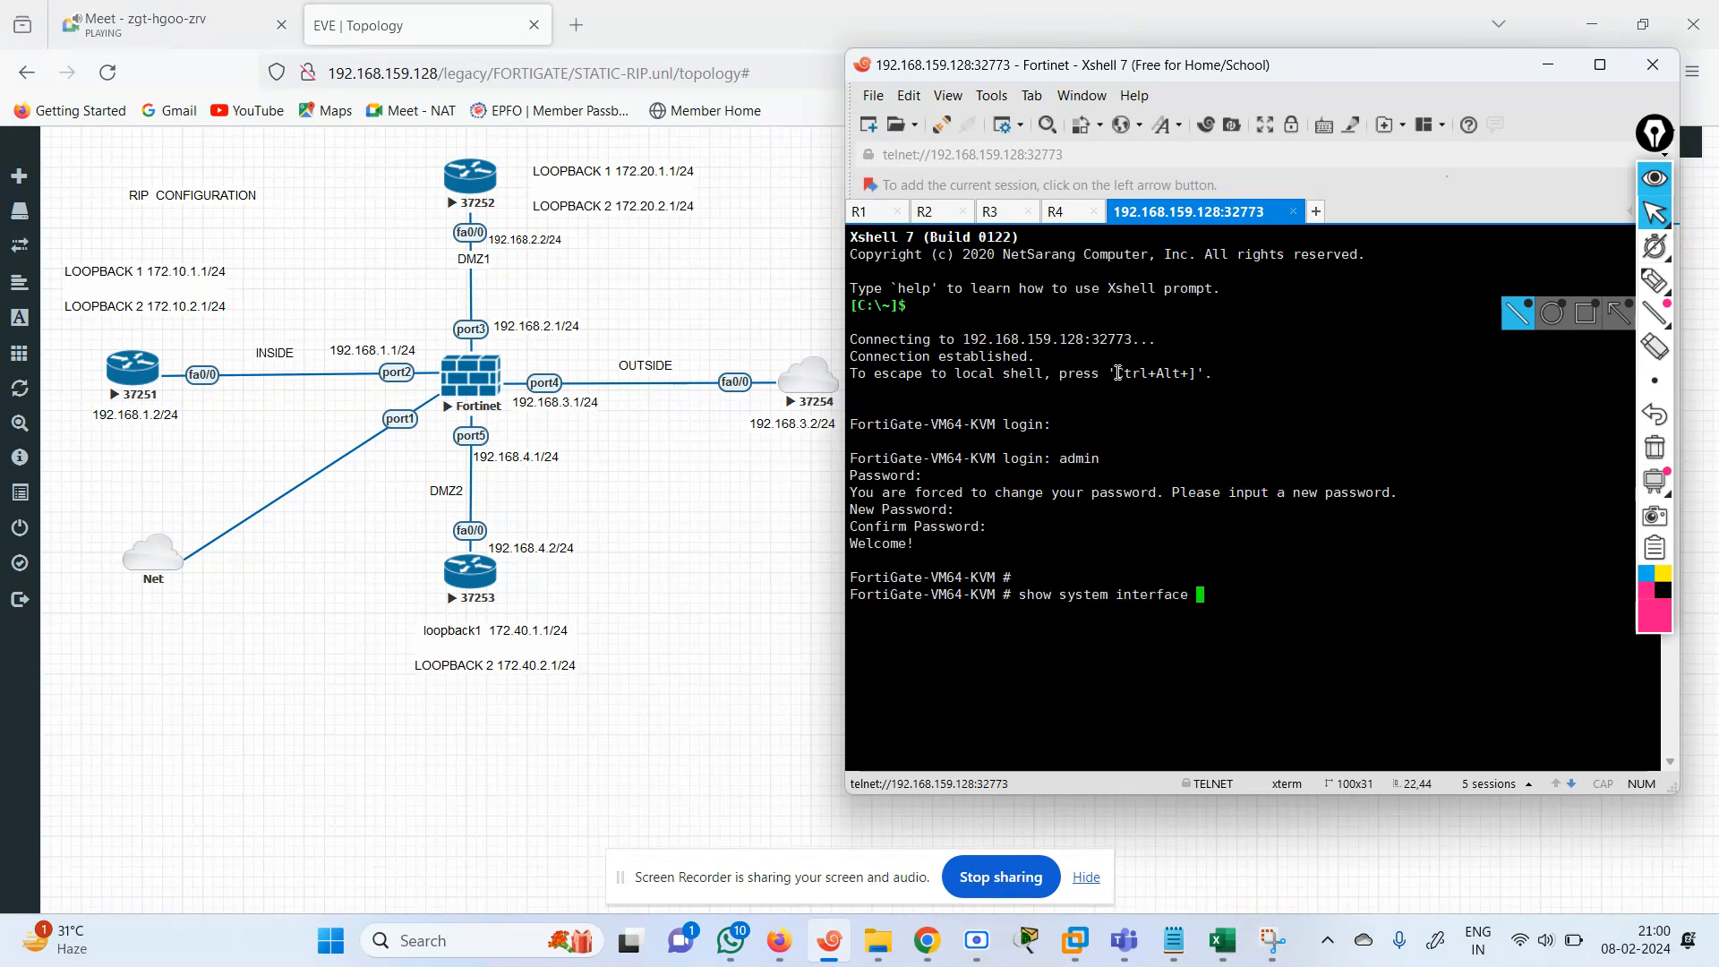
{"action": "key", "text": "Return"}
{"action": "key", "text": "Up"}
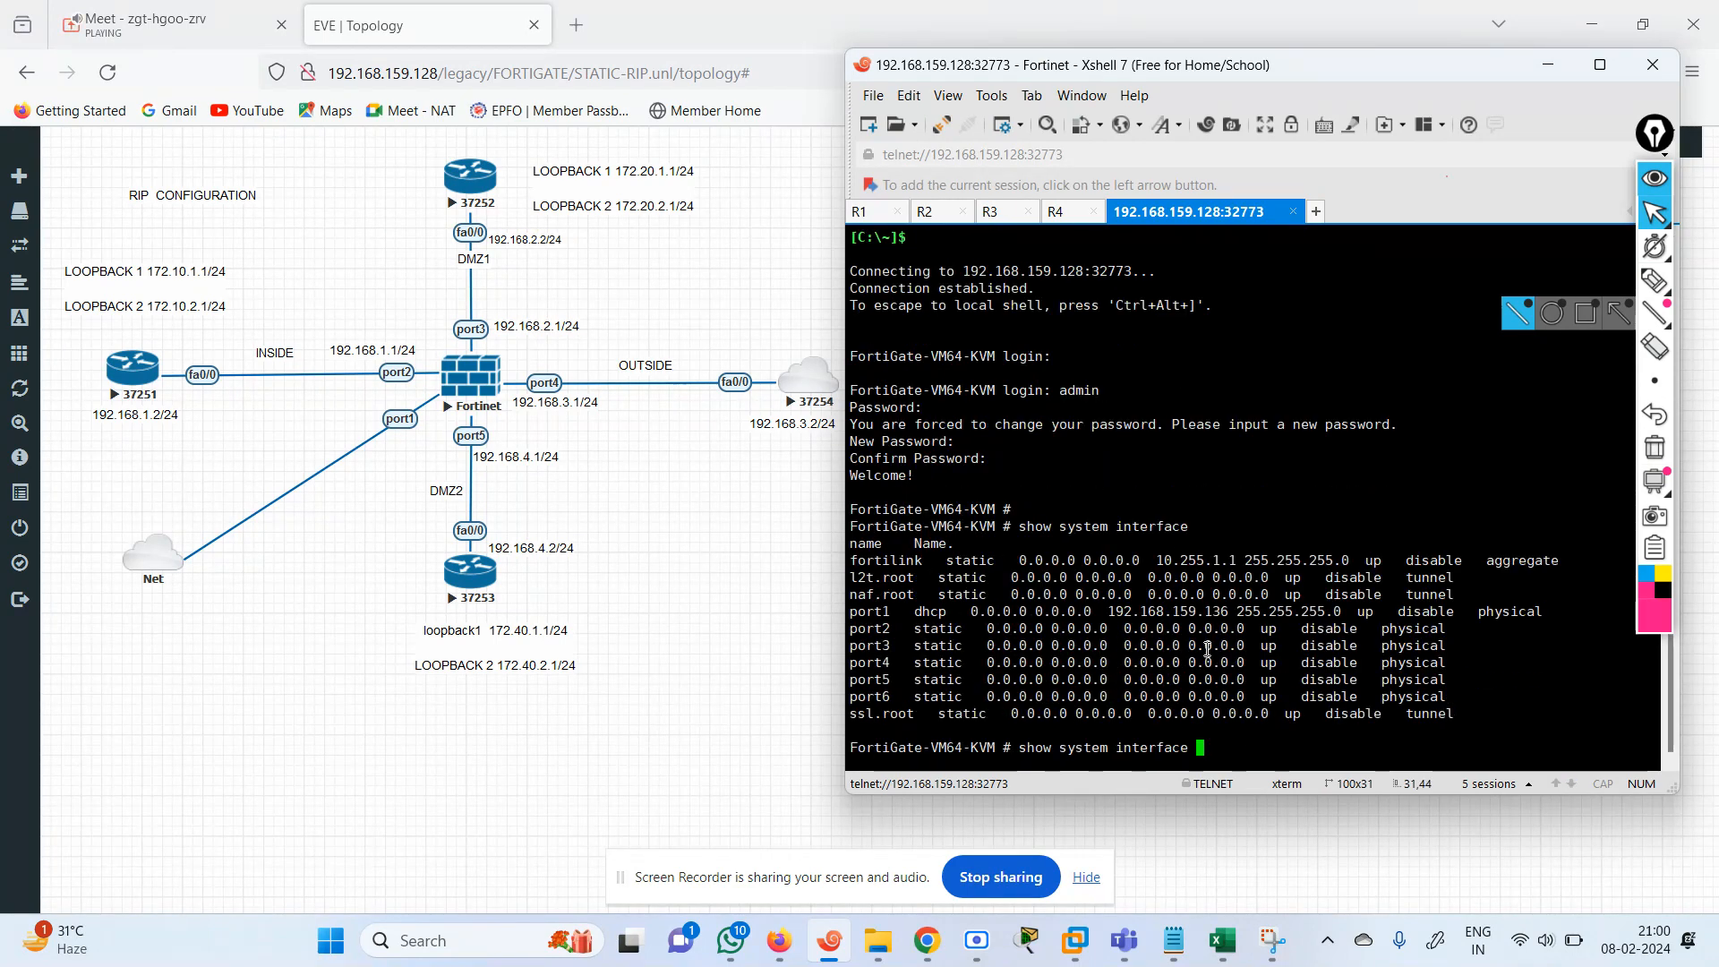
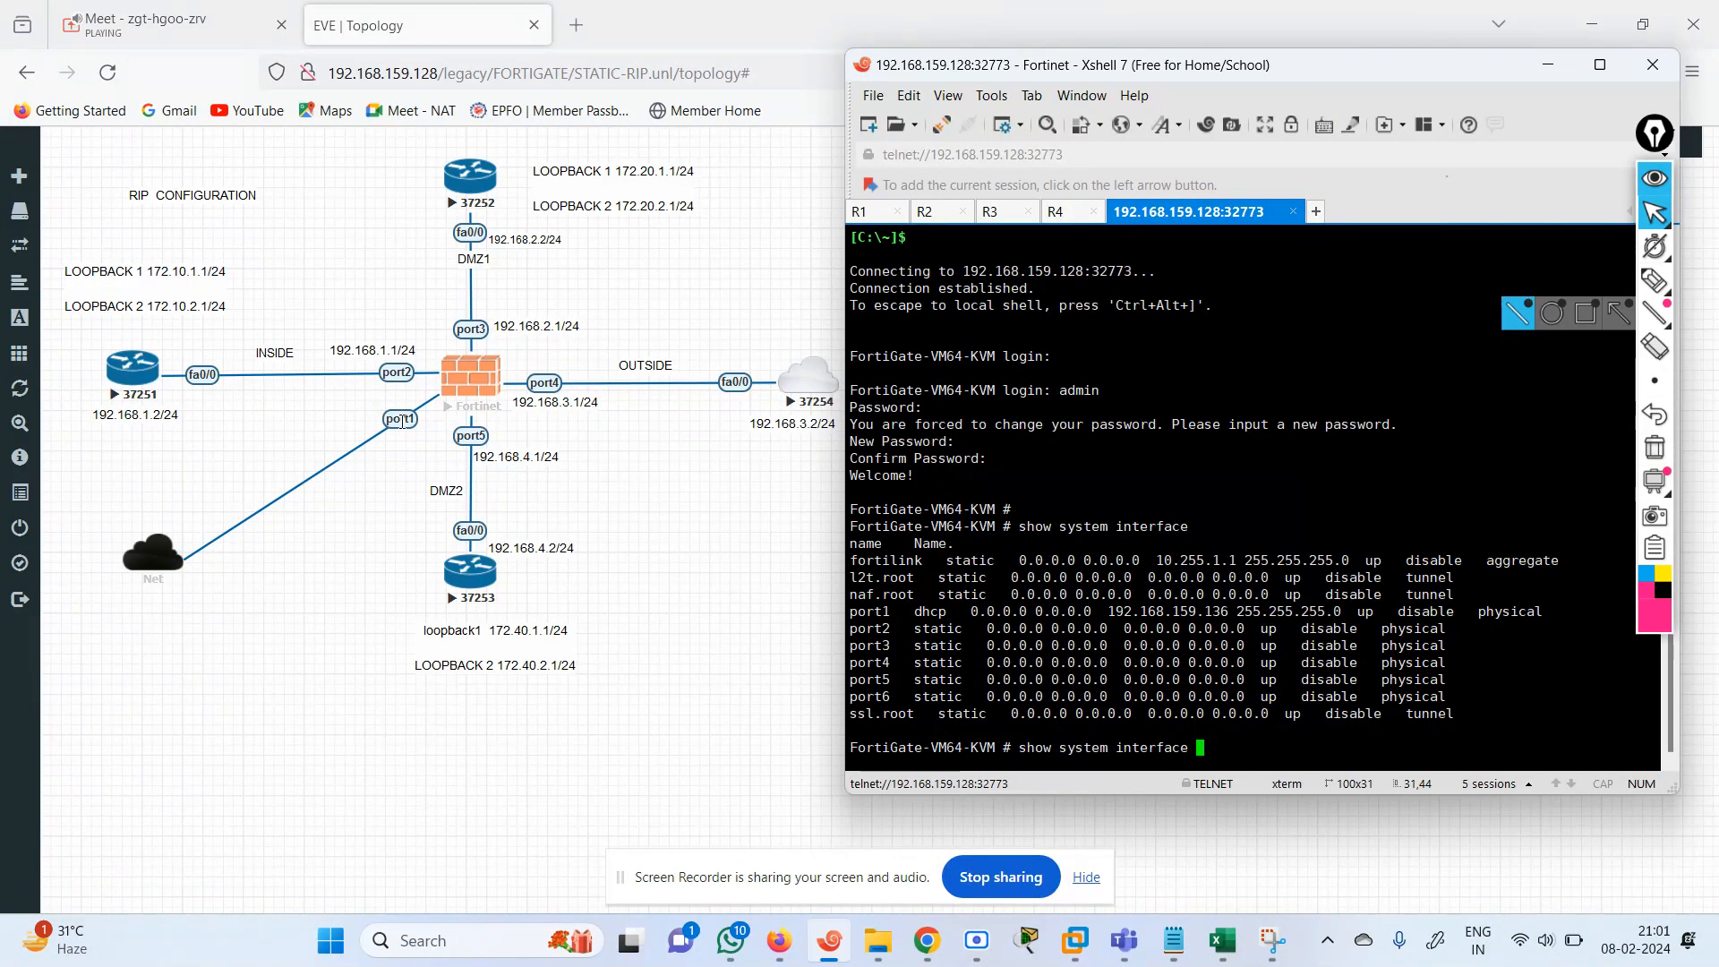
Enter the FortiGate's system interface configuration and open port2 for editing.
{"action": "key", "text": "BackSpace"}
{"action": "key", "text": "BackSpace"}
{"action": "key", "text": "BackSpace"}
{"action": "key", "text": "BackSpace"}
{"action": "key", "text": "BackSpace"}
{"action": "key", "text": "BackSpace"}
{"action": "key", "text": "BackSpace"}
{"action": "key", "text": "BackSpace"}
{"action": "key", "text": "BackSpace"}
{"action": "key", "text": "BackSpace"}
{"action": "key", "text": "BackSpace"}
{"action": "key", "text": "BackSpace"}
{"action": "key", "text": "BackSpace"}
{"action": "key", "text": "BackSpace"}
{"action": "key", "text": "BackSpace"}
{"action": "key", "text": "BackSpace"}
{"action": "key", "text": "BackSpace"}
{"action": "key", "text": "BackSpace"}
{"action": "key", "text": "BackSpace"}
{"action": "key", "text": "BackSpace"}
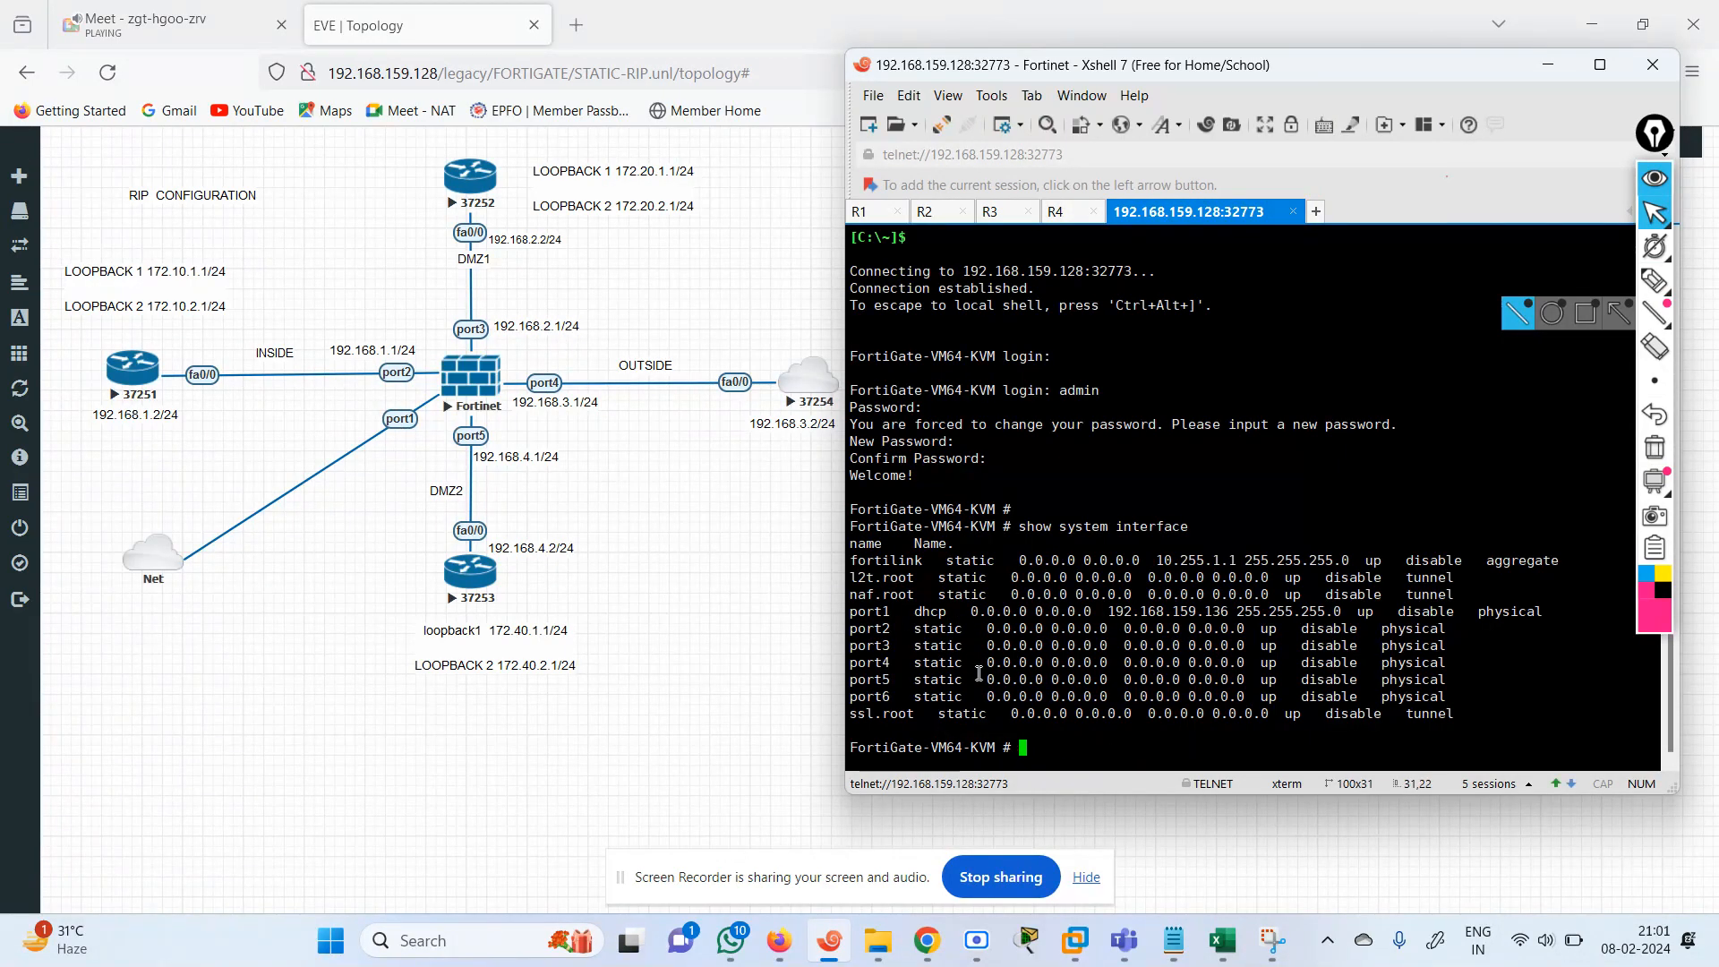
{"action": "type", "text": "config system interface"}
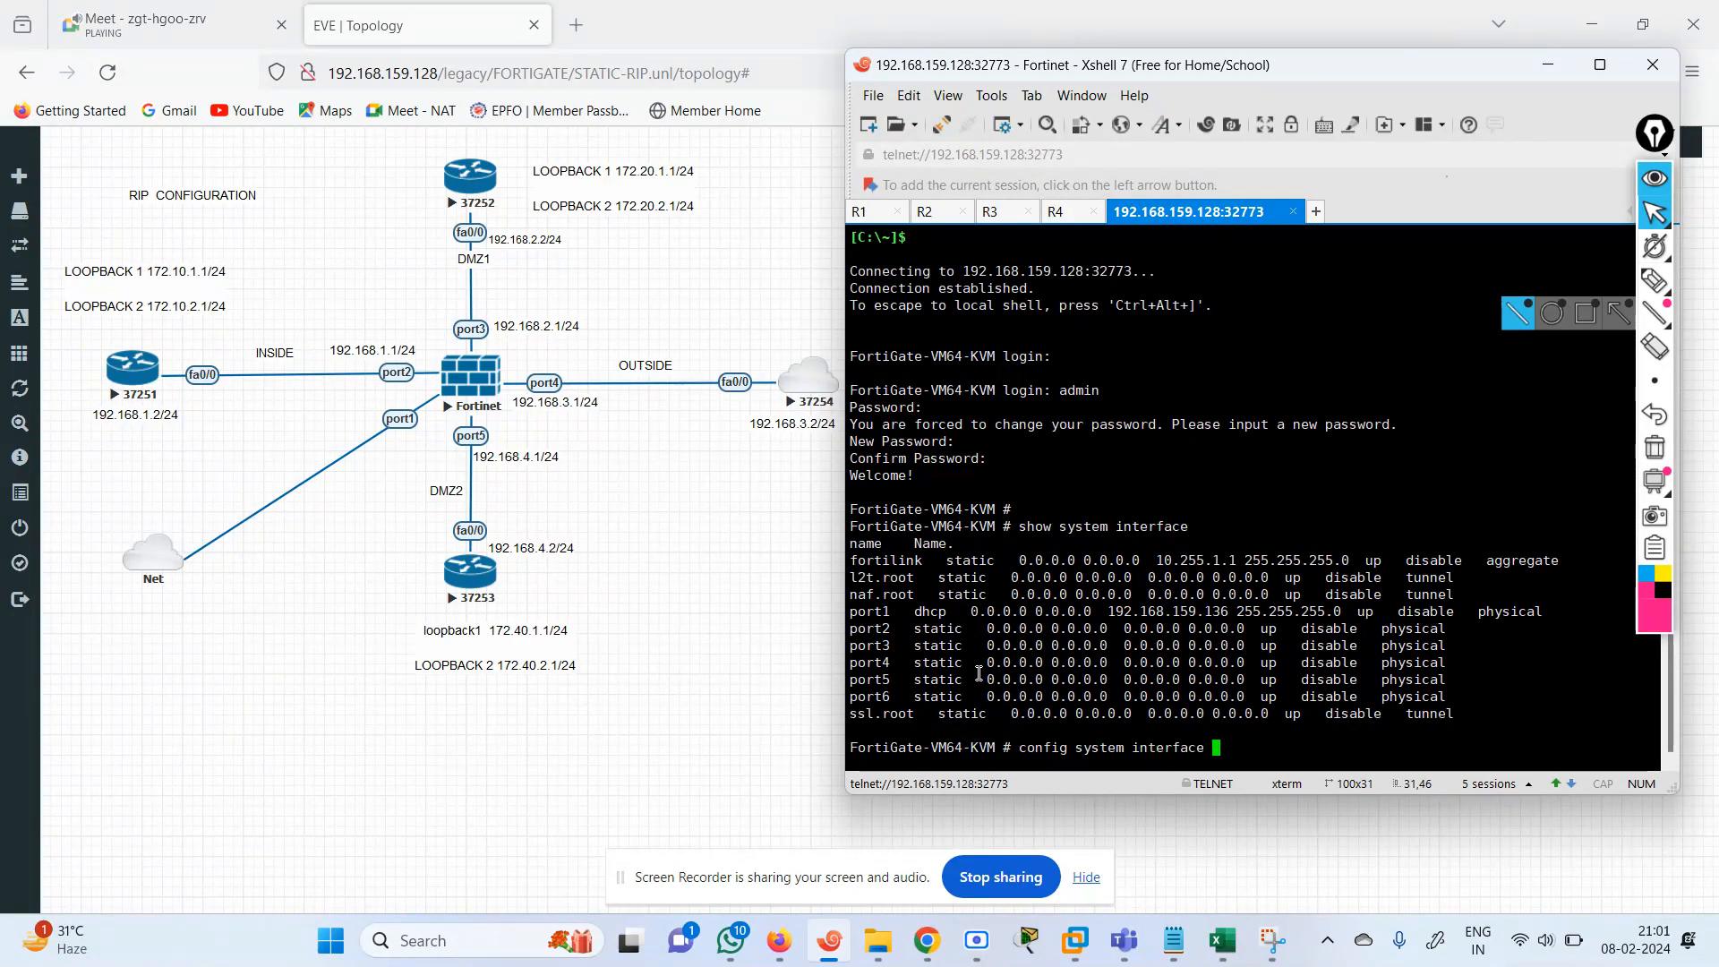
{"action": "key", "text": "Return"}
{"action": "type", "text": "edit port1"}
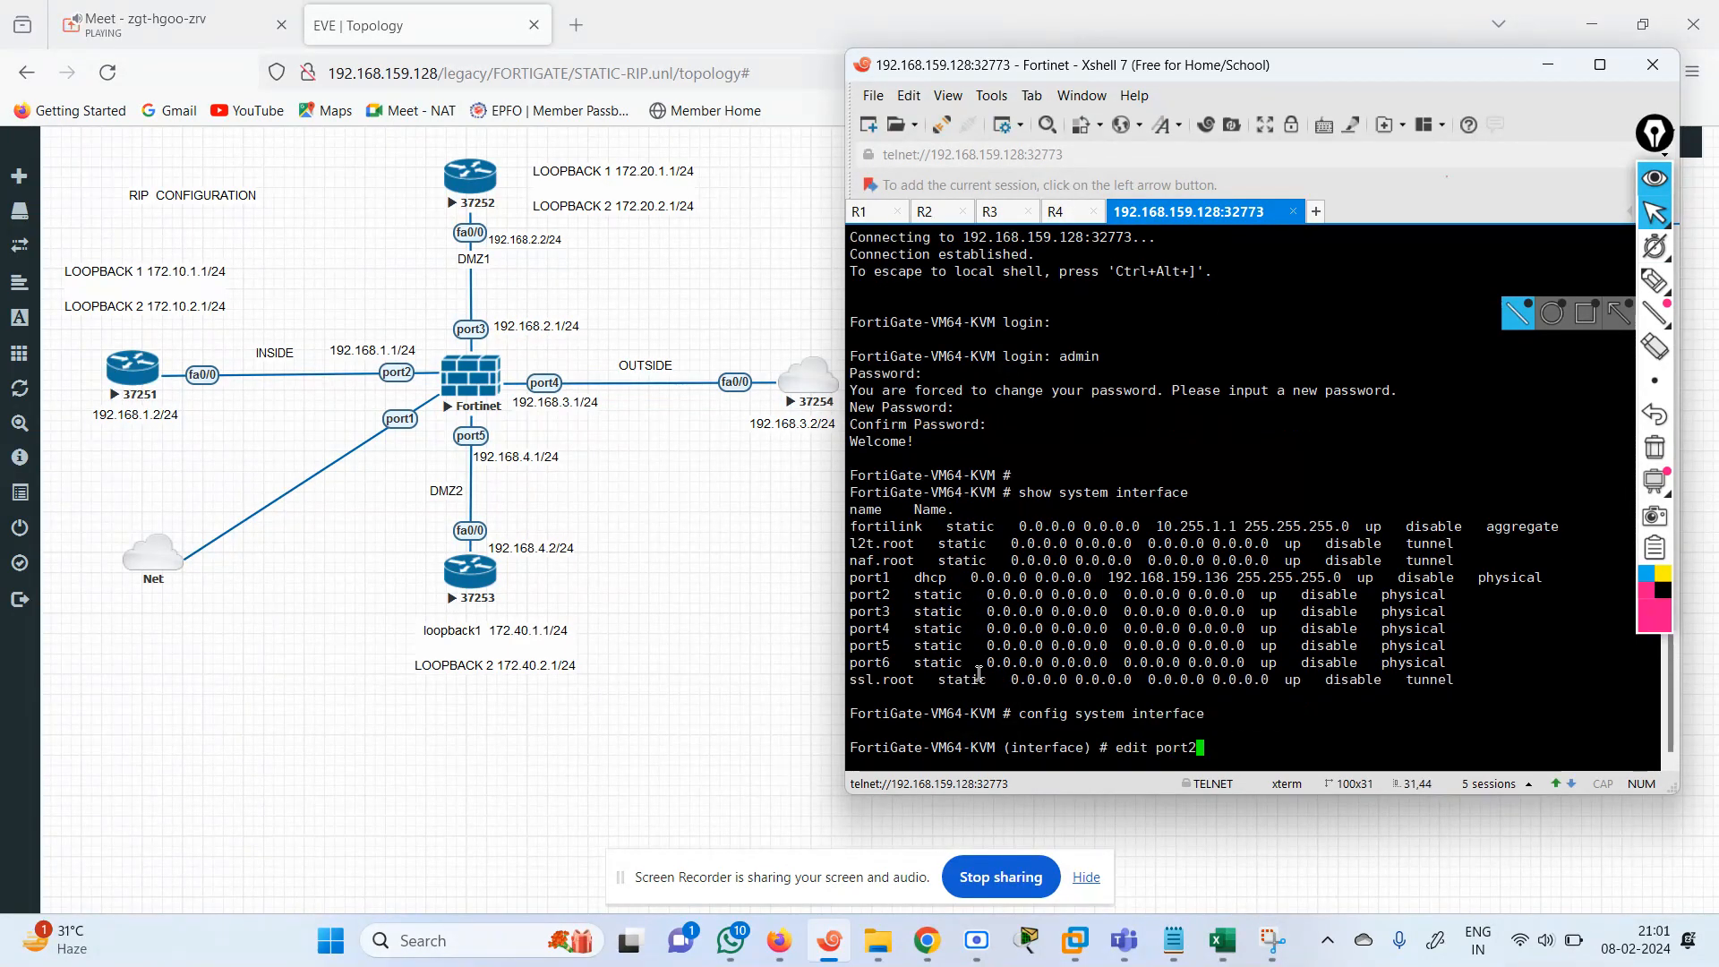
{"action": "key", "text": "Return"}
{"action": "key", "text": "Return"}
Set port2 to static mode and allow ping access on it.
{"action": "type", "text": "set m"}
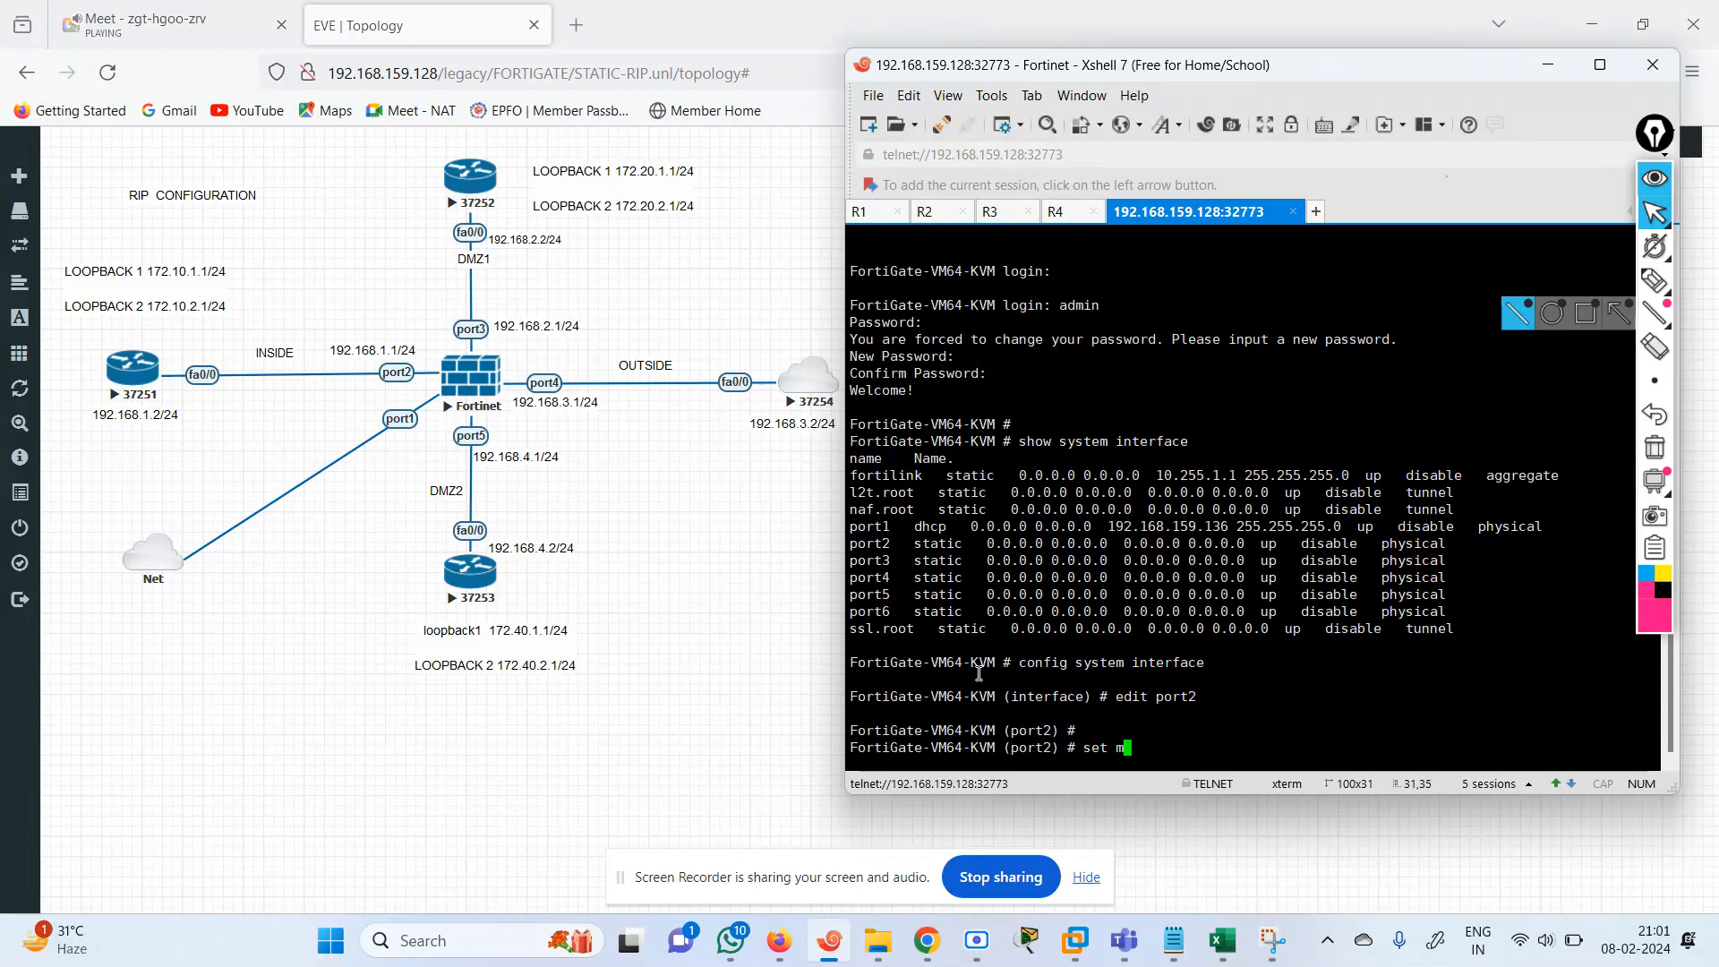
{"action": "type", "text": "ode static"}
{"action": "key", "text": "Return"}
{"action": "type", "text": "set al"}
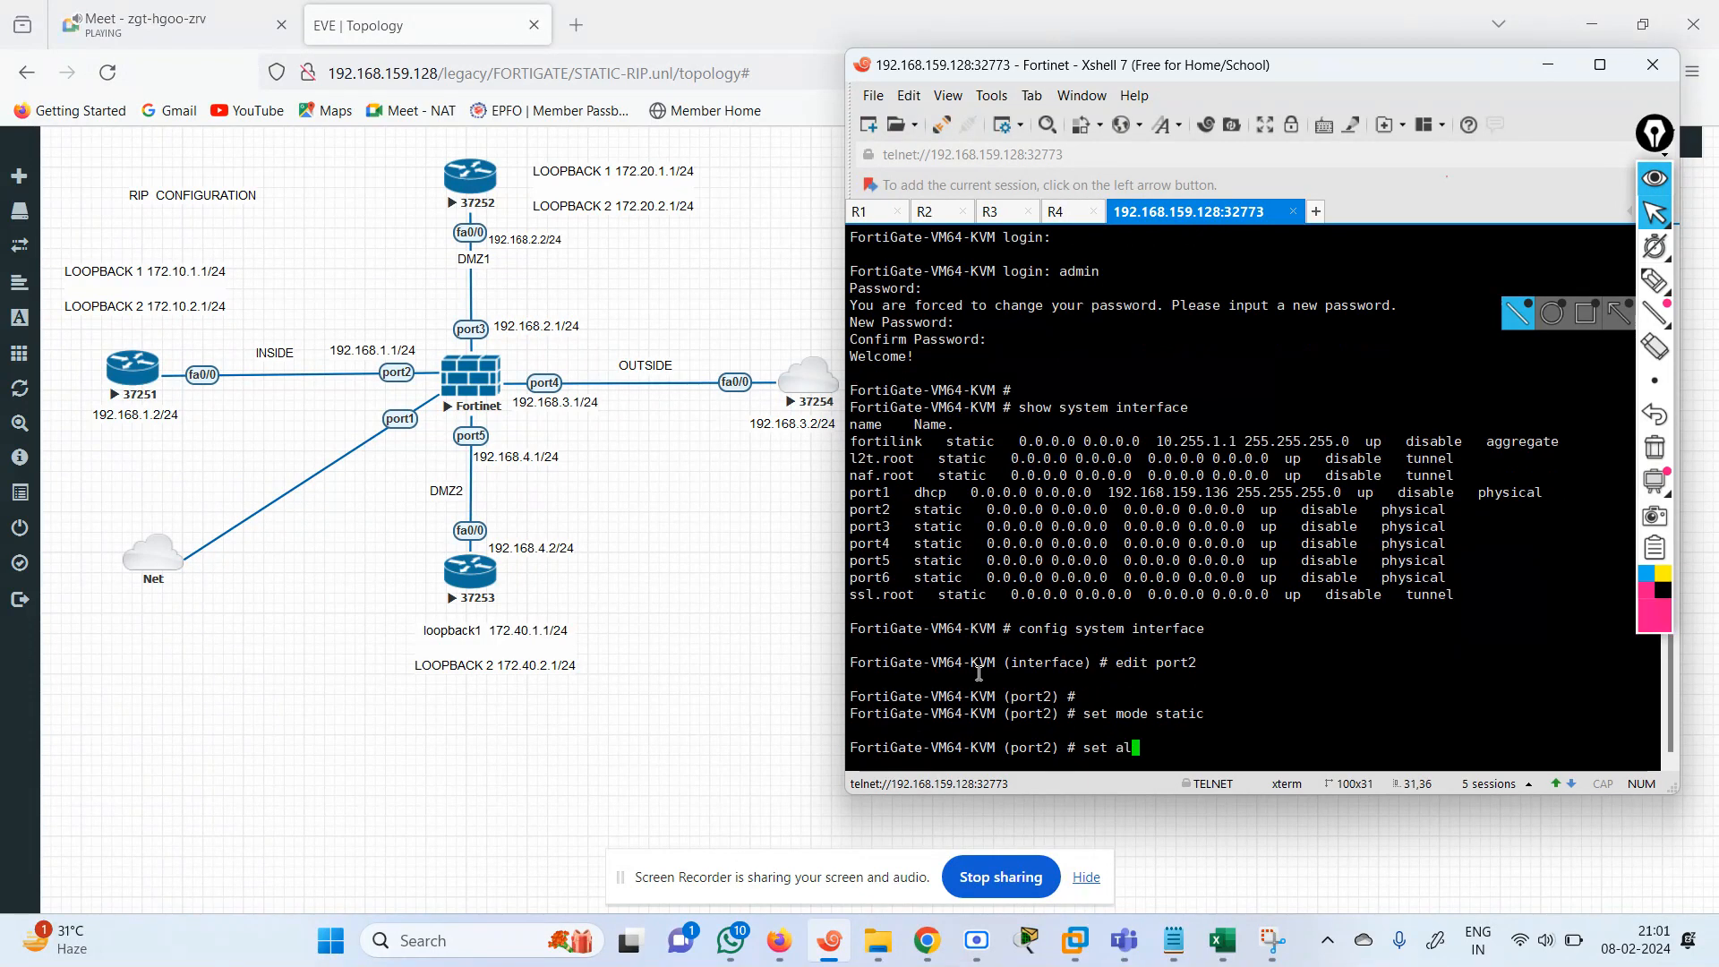
{"action": "type", "text": "lowaccess ping"}
{"action": "key", "text": "Return"}
Assign the IP address 192.168.1.1/24 to port2 and save its entry, staying in the interface configuration.
{"action": "type", "text": "set"}
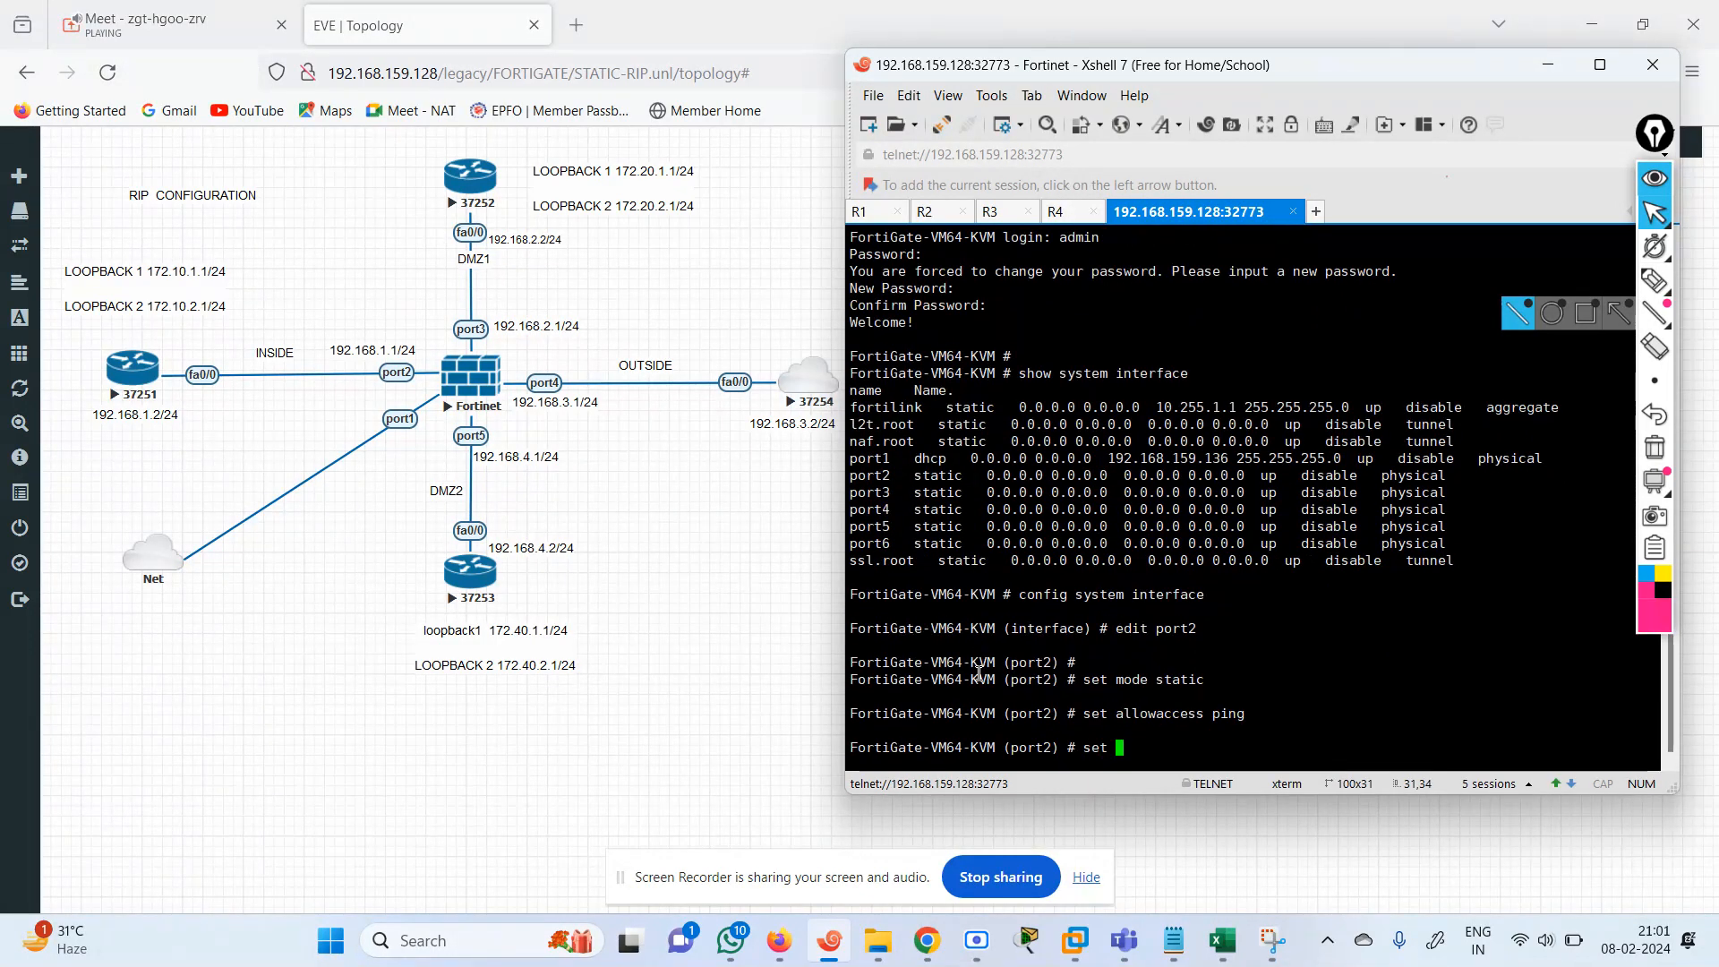
{"action": "type", "text": " ip 192.168.1.1/24"}
{"action": "key", "text": "Return"}
{"action": "type", "text": "ent"}
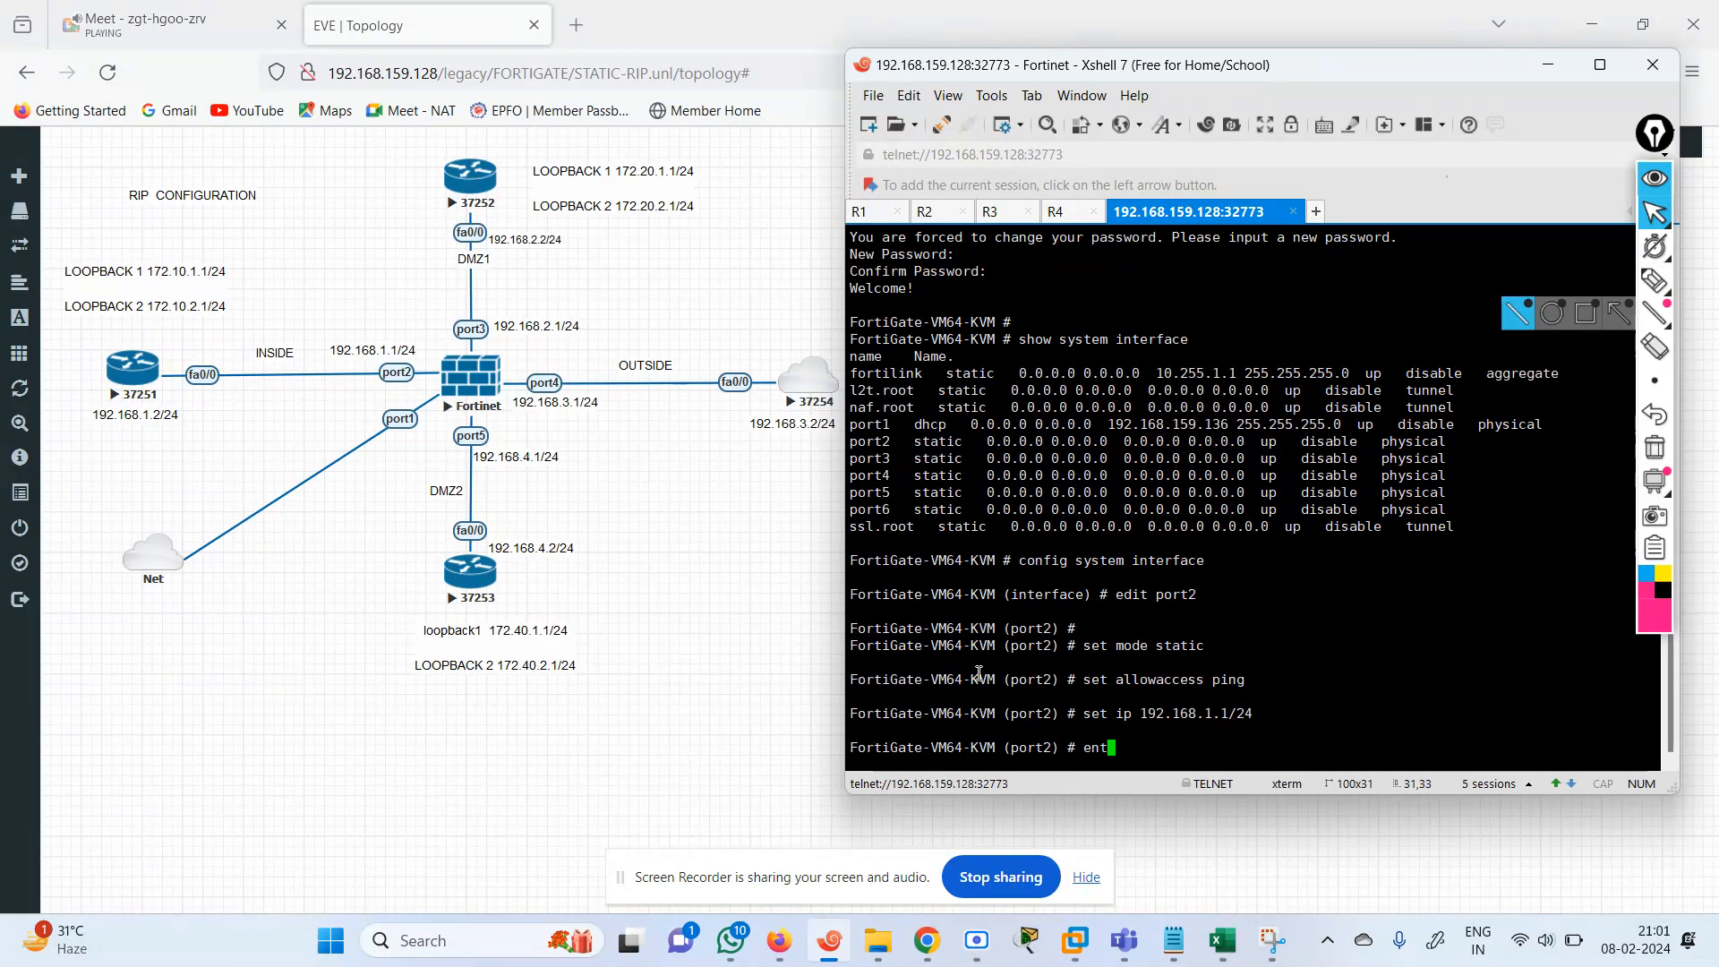
{"action": "key", "text": "Return"}
{"action": "type", "text": "en"}
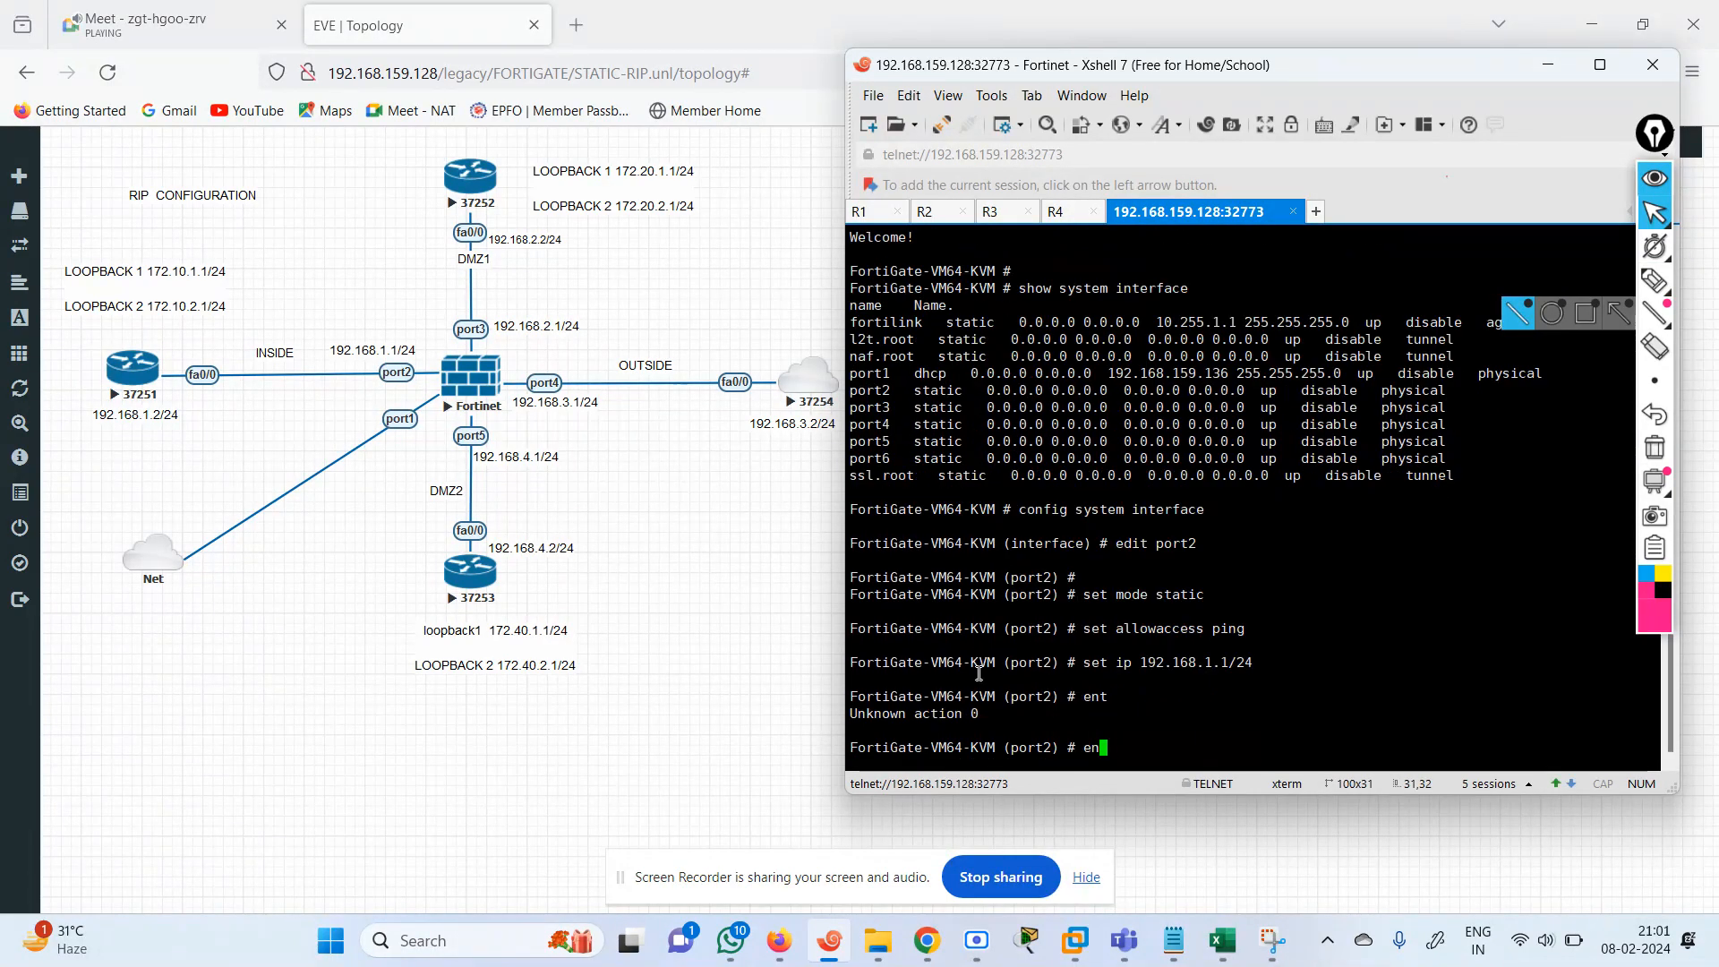
{"action": "type", "text": "text"}
{"action": "key", "text": "Return"}
Edit port3, setting it to static mode with ping access allowed.
{"action": "type", "text": "edit port1"}
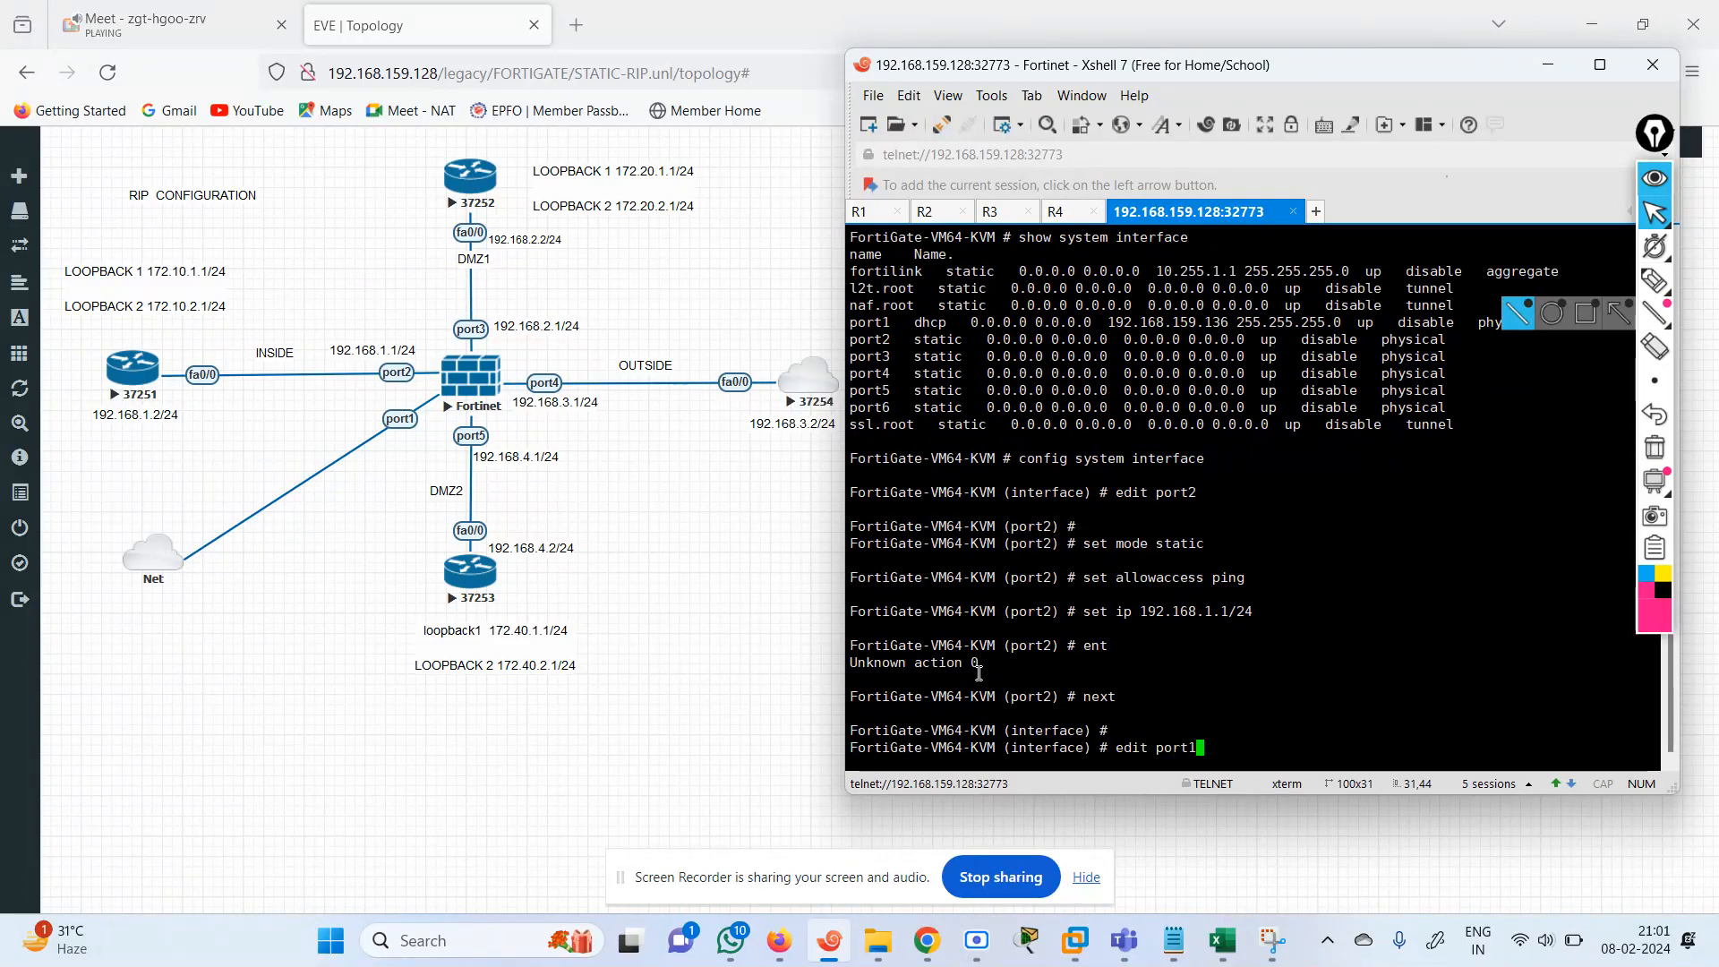
{"action": "key", "text": "BackSpace"}
{"action": "type", "text": "2"}
{"action": "key", "text": "Return"}
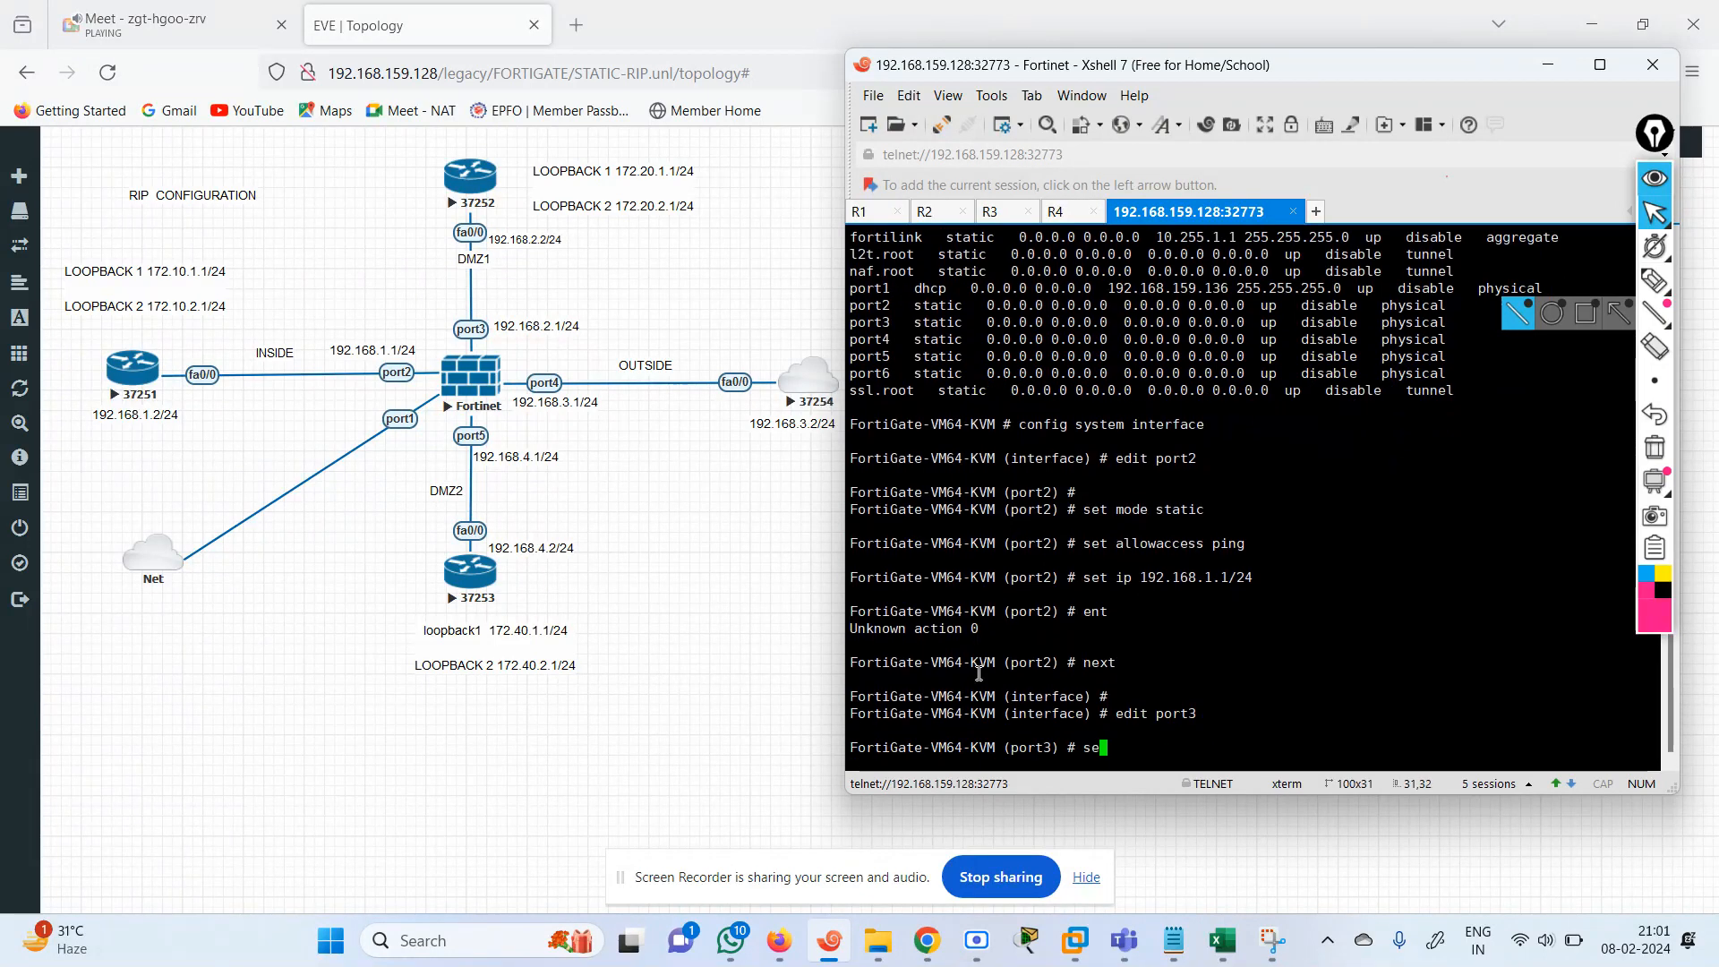
{"action": "type", "text": "set mode static"}
{"action": "key", "text": "Return"}
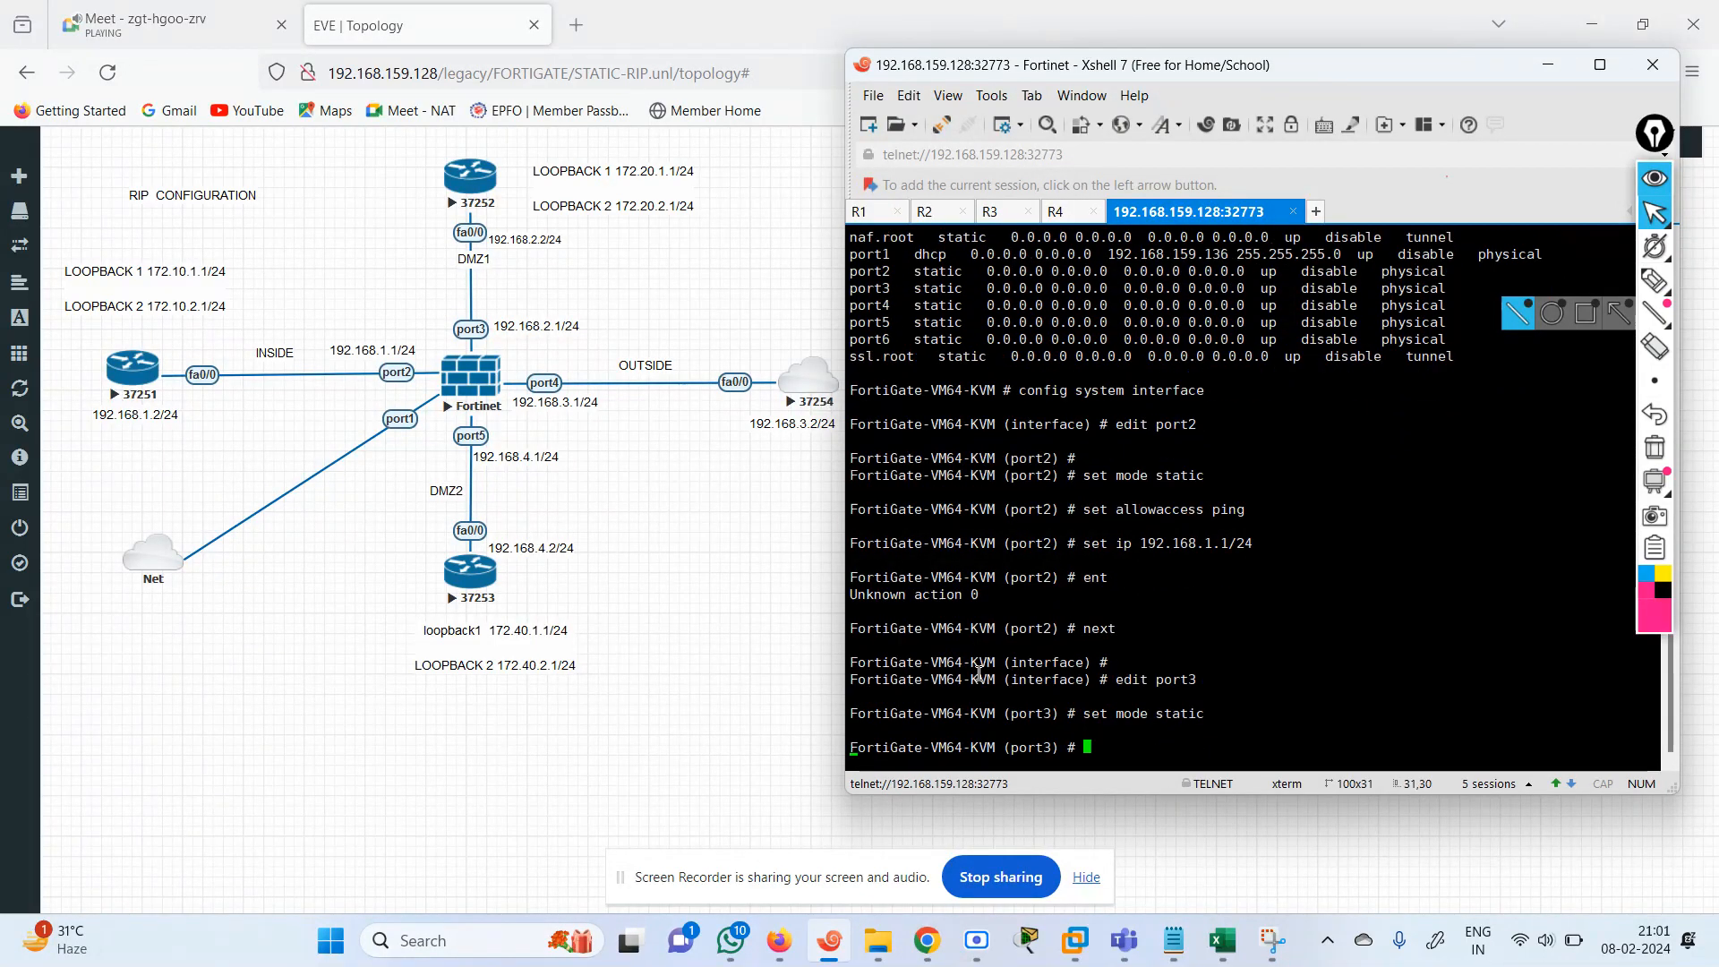
{"action": "type", "text": "set allowaccess ping"}
{"action": "key", "text": "Return"}
Assign the IP address 192.168.2.1/24 to port3 and save its entry, staying in the interface configuration.
{"action": "type", "text": "s"}
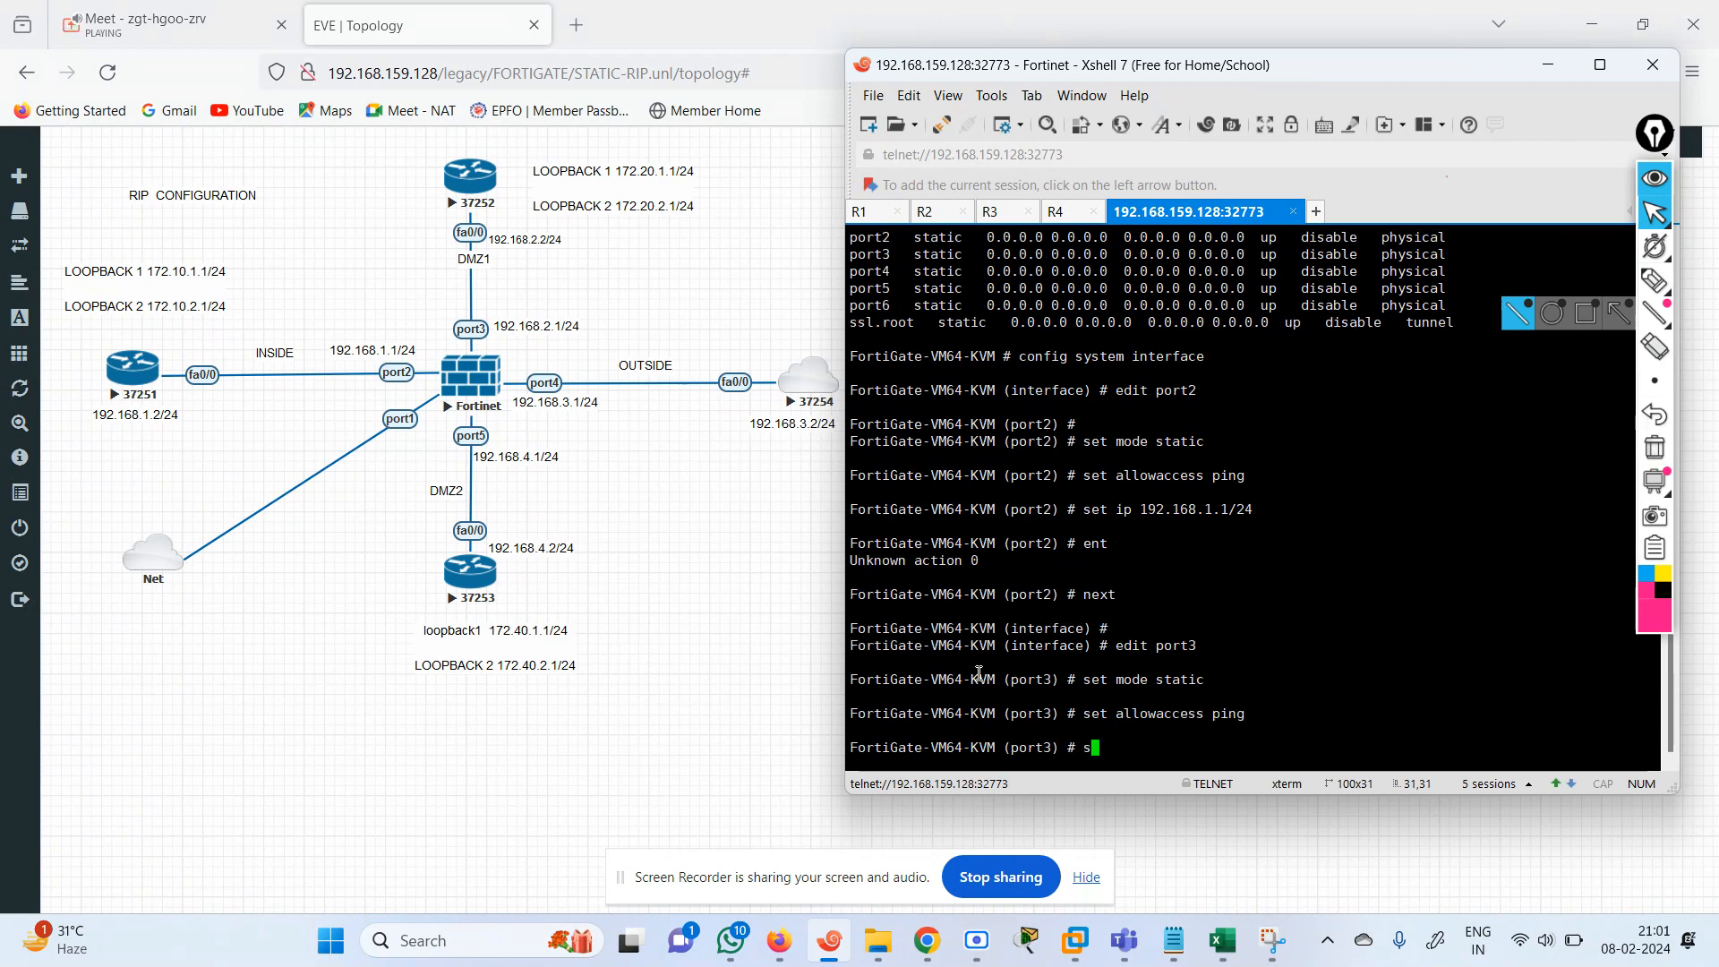
{"action": "type", "text": "et ip 192.168.2.1"}
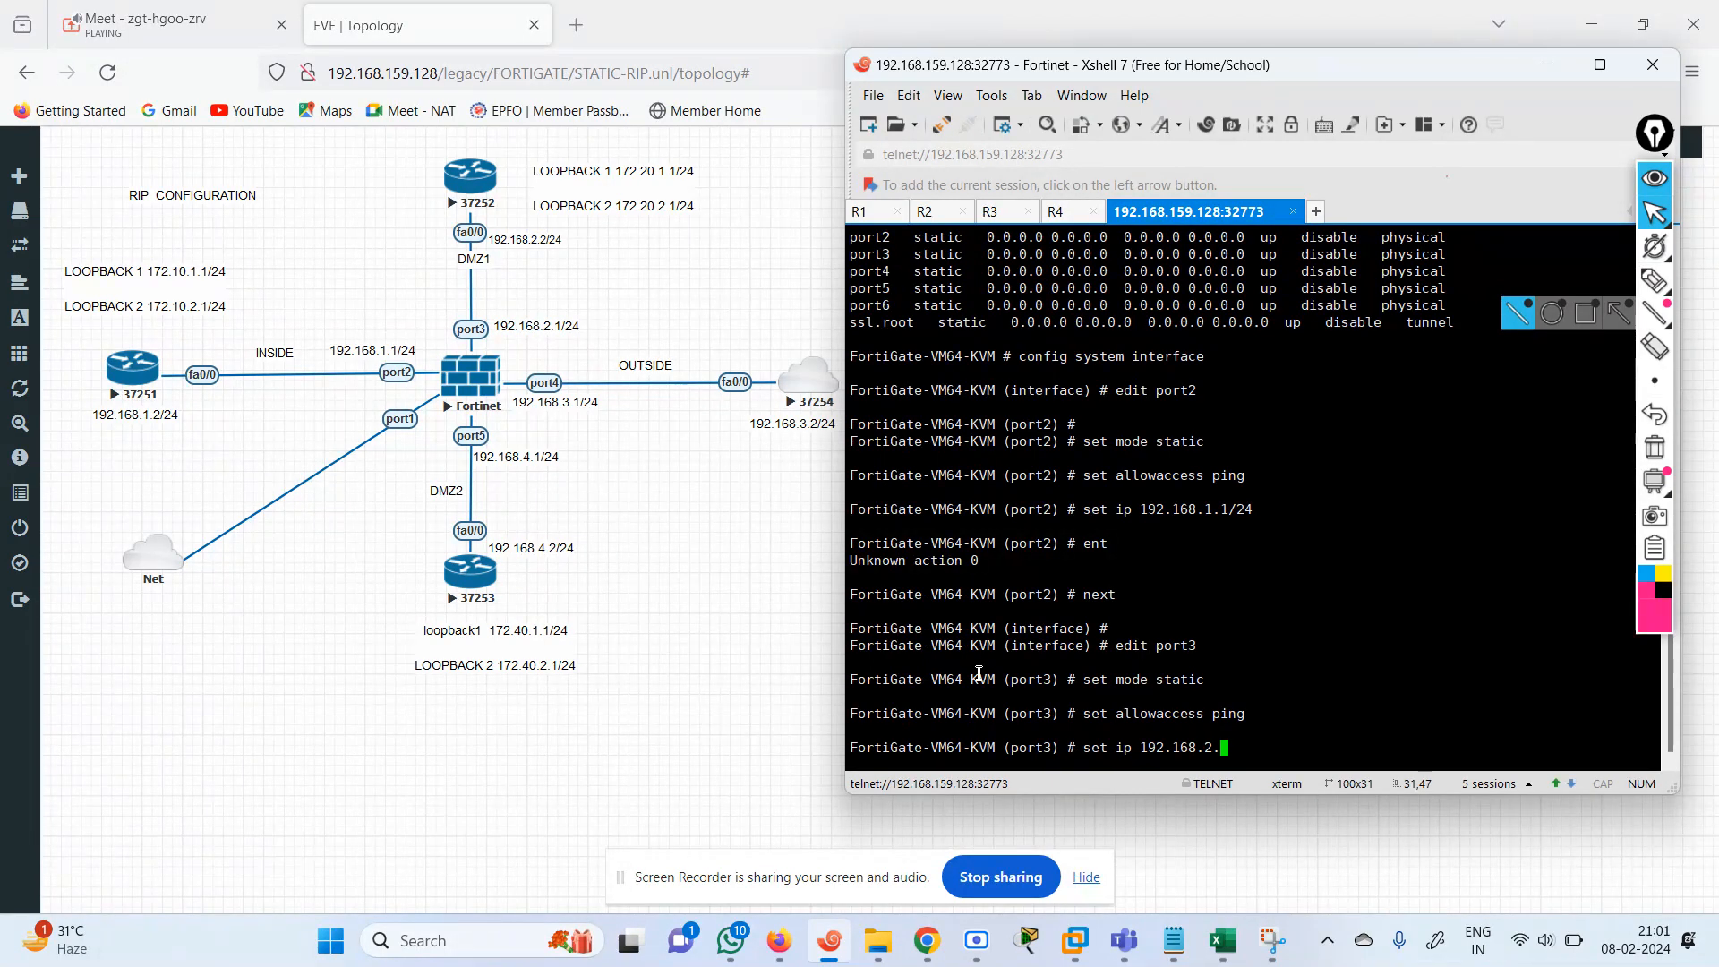
{"action": "type", "text": "/24"}
{"action": "key", "text": "Return"}
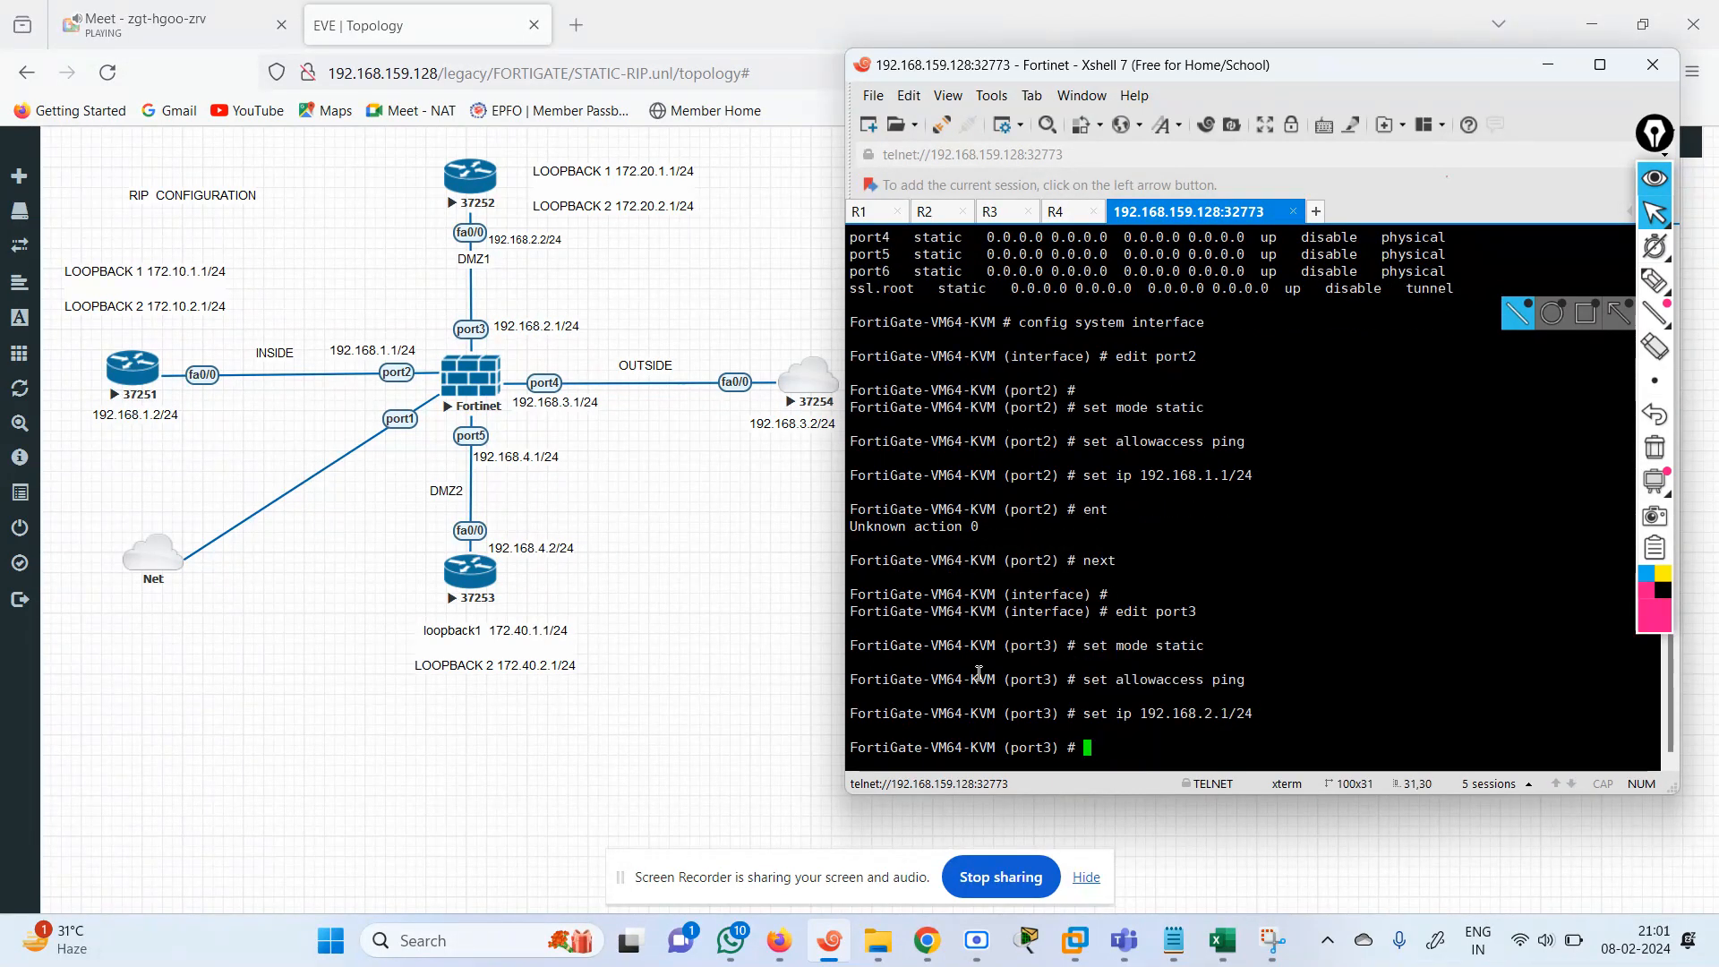
{"action": "type", "text": "next"}
{"action": "key", "text": "Return"}
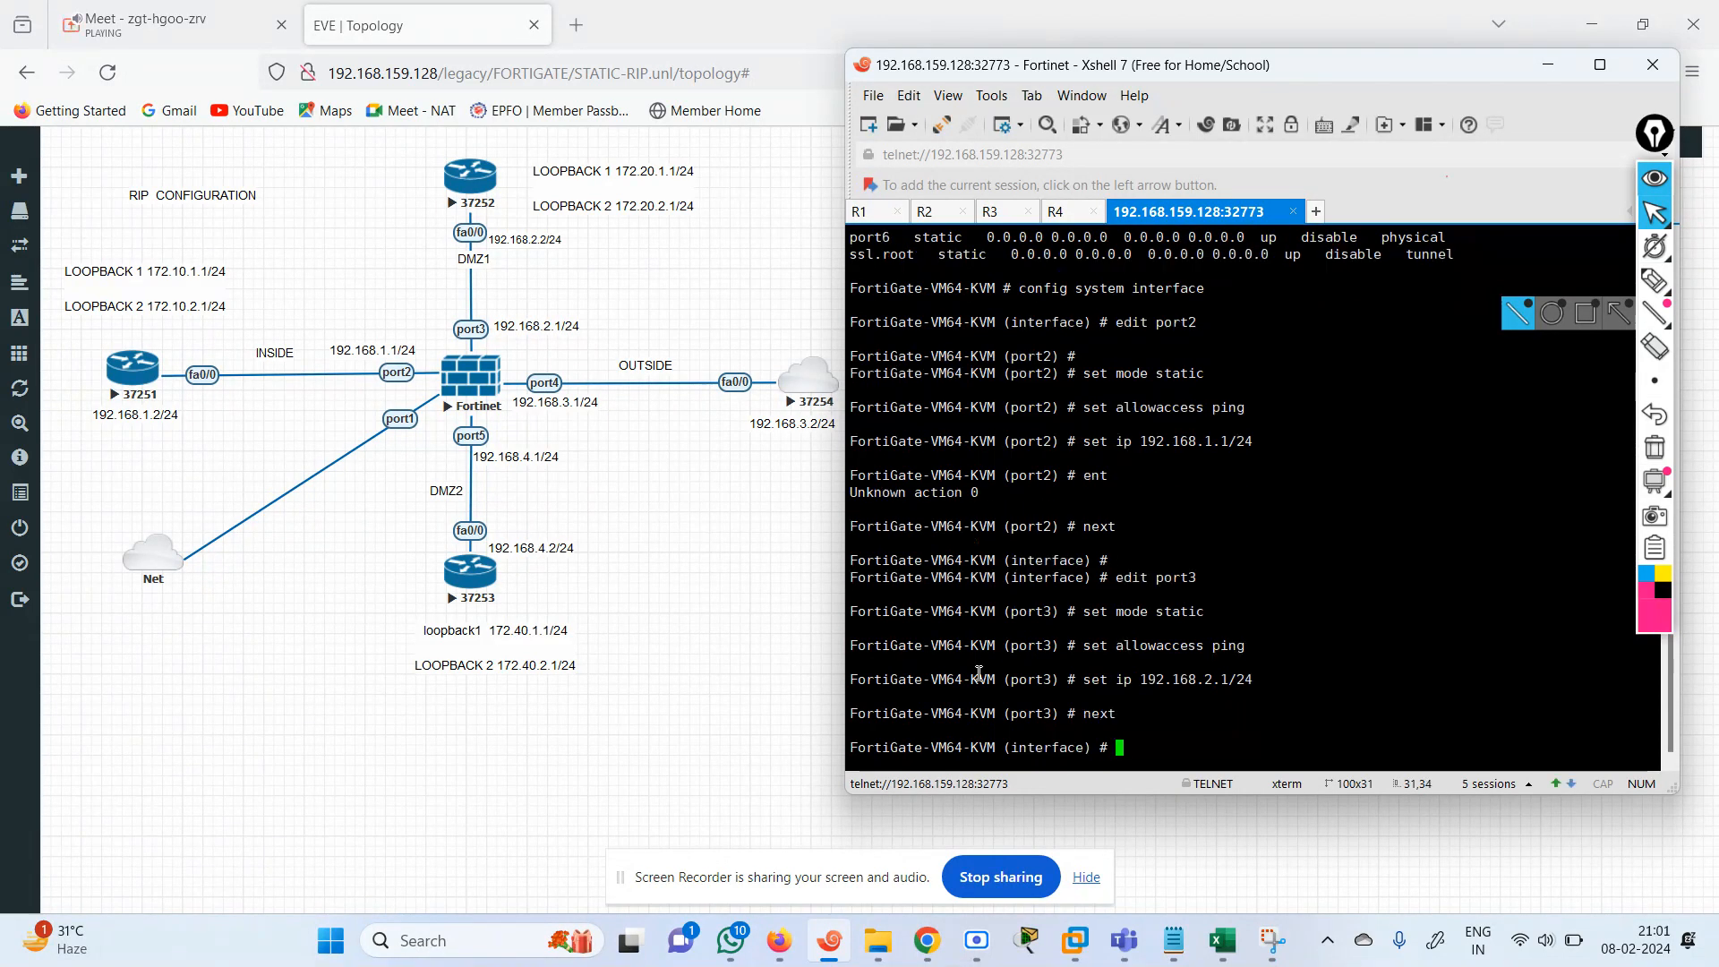
Edit port4, setting it to static mode with ping access allowed.
{"action": "type", "text": "edit port4"}
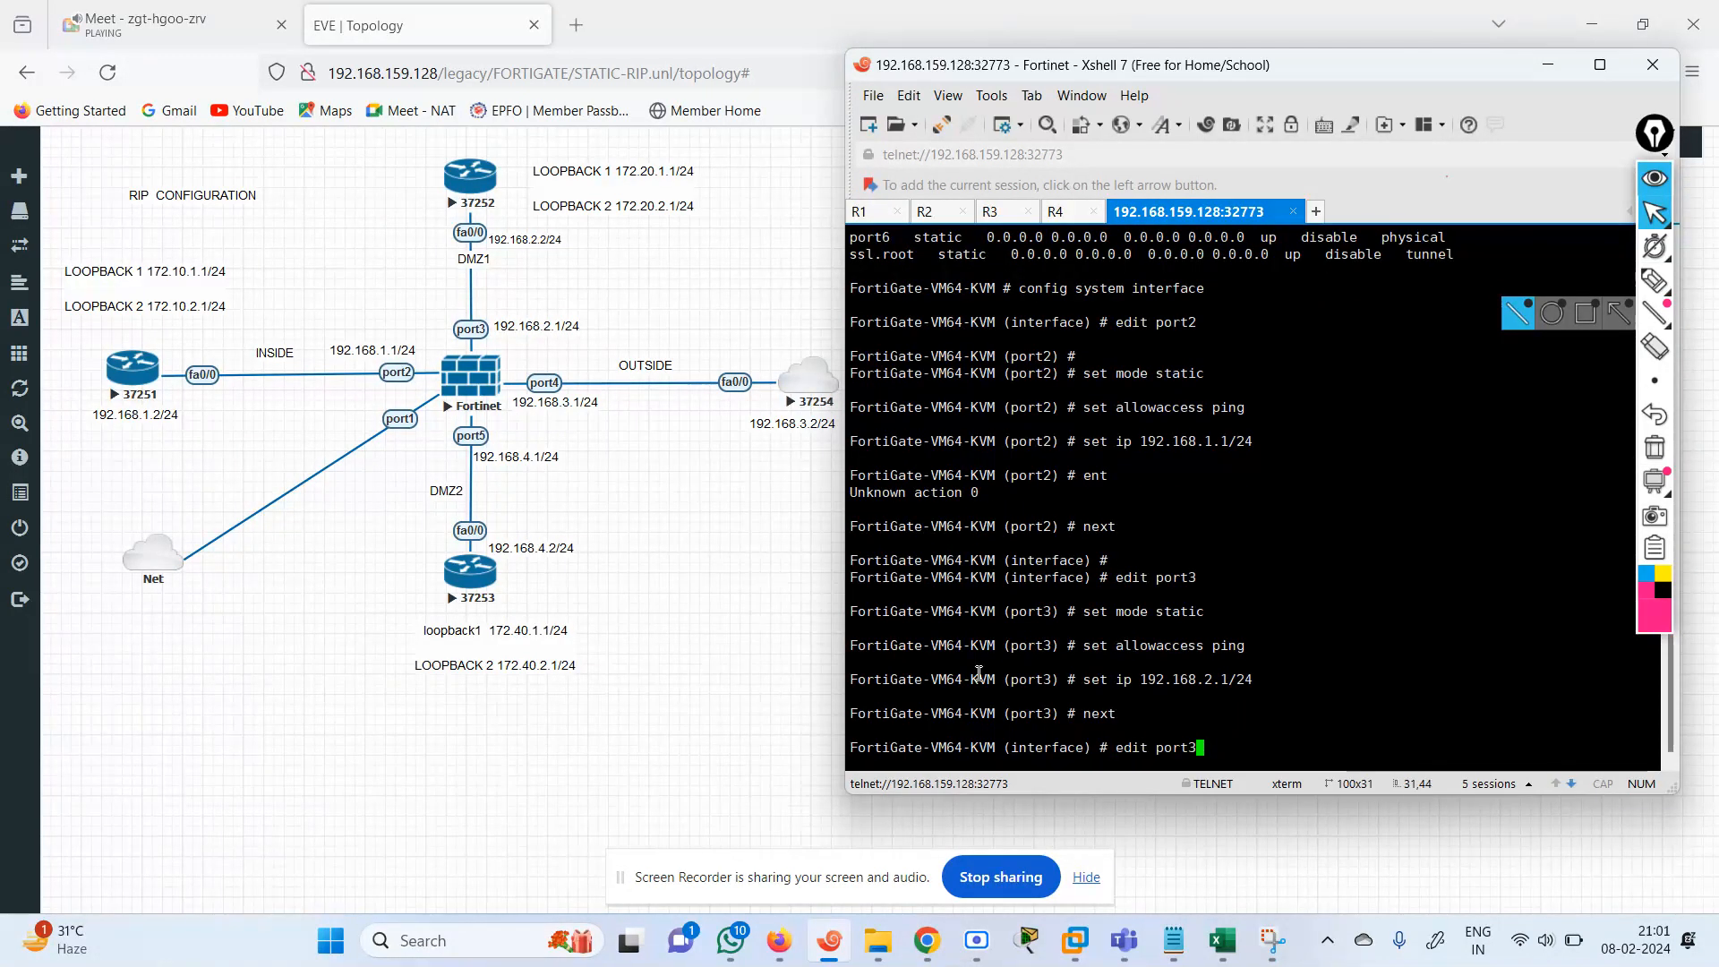
{"action": "key", "text": "Return"}
{"action": "type", "text": "se"}
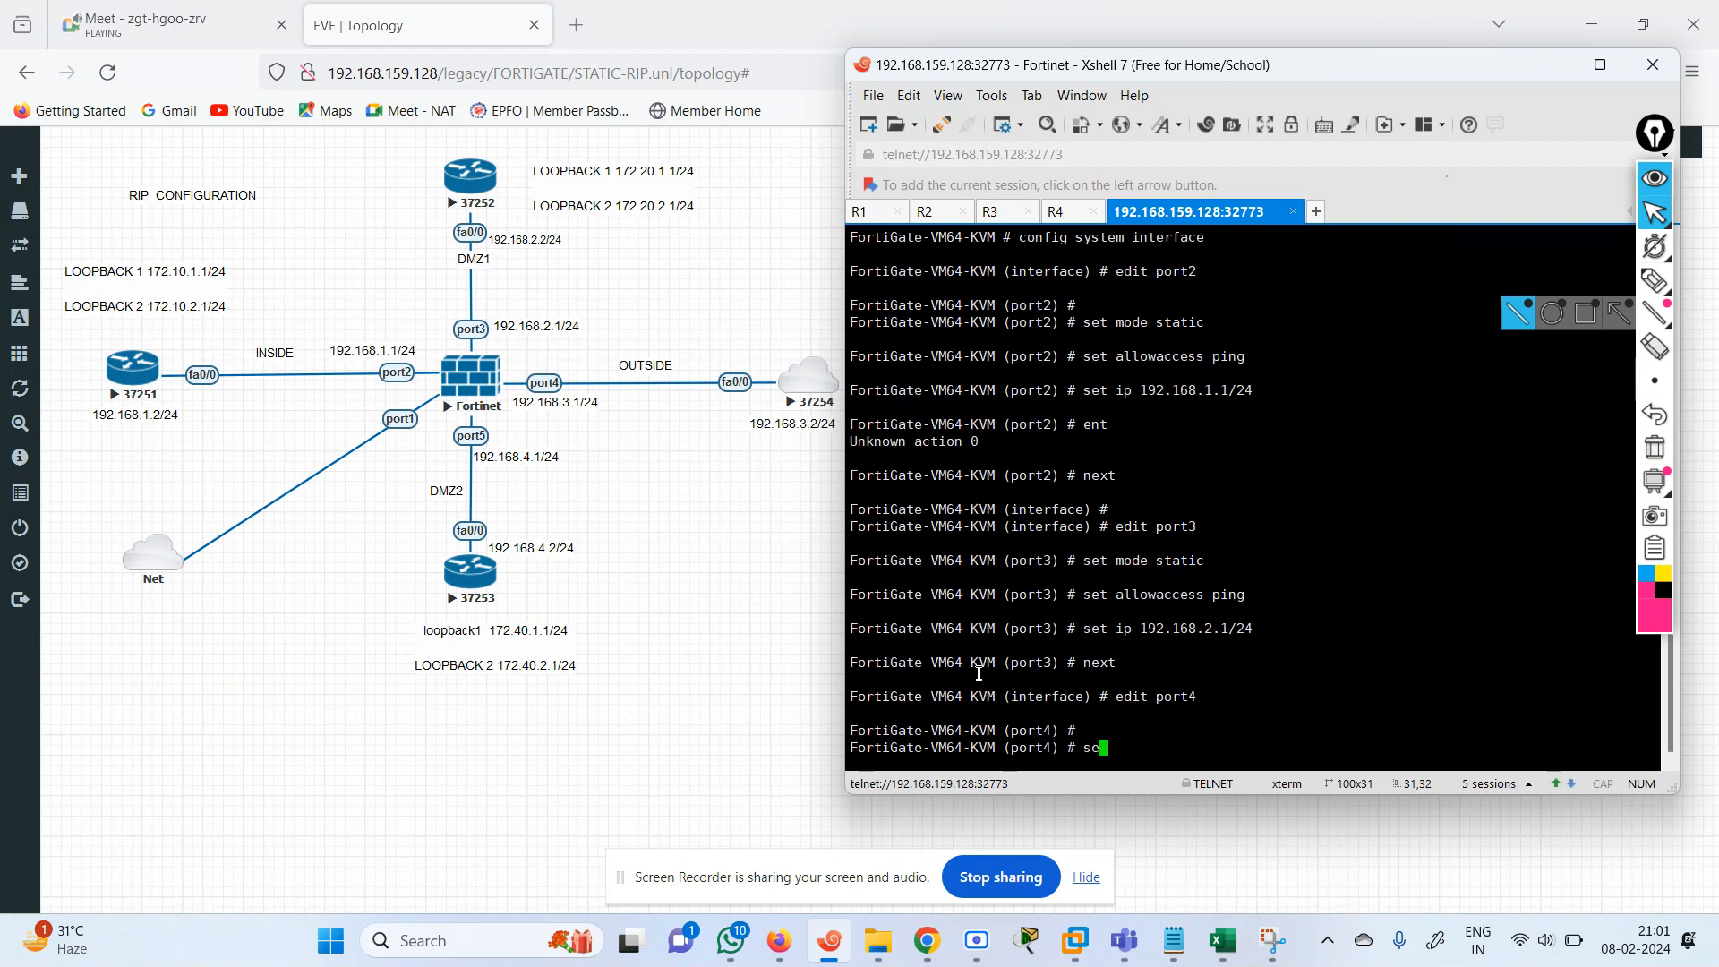
{"action": "type", "text": "e mode static"}
{"action": "key", "text": "Return"}
{"action": "type", "text": "set "}
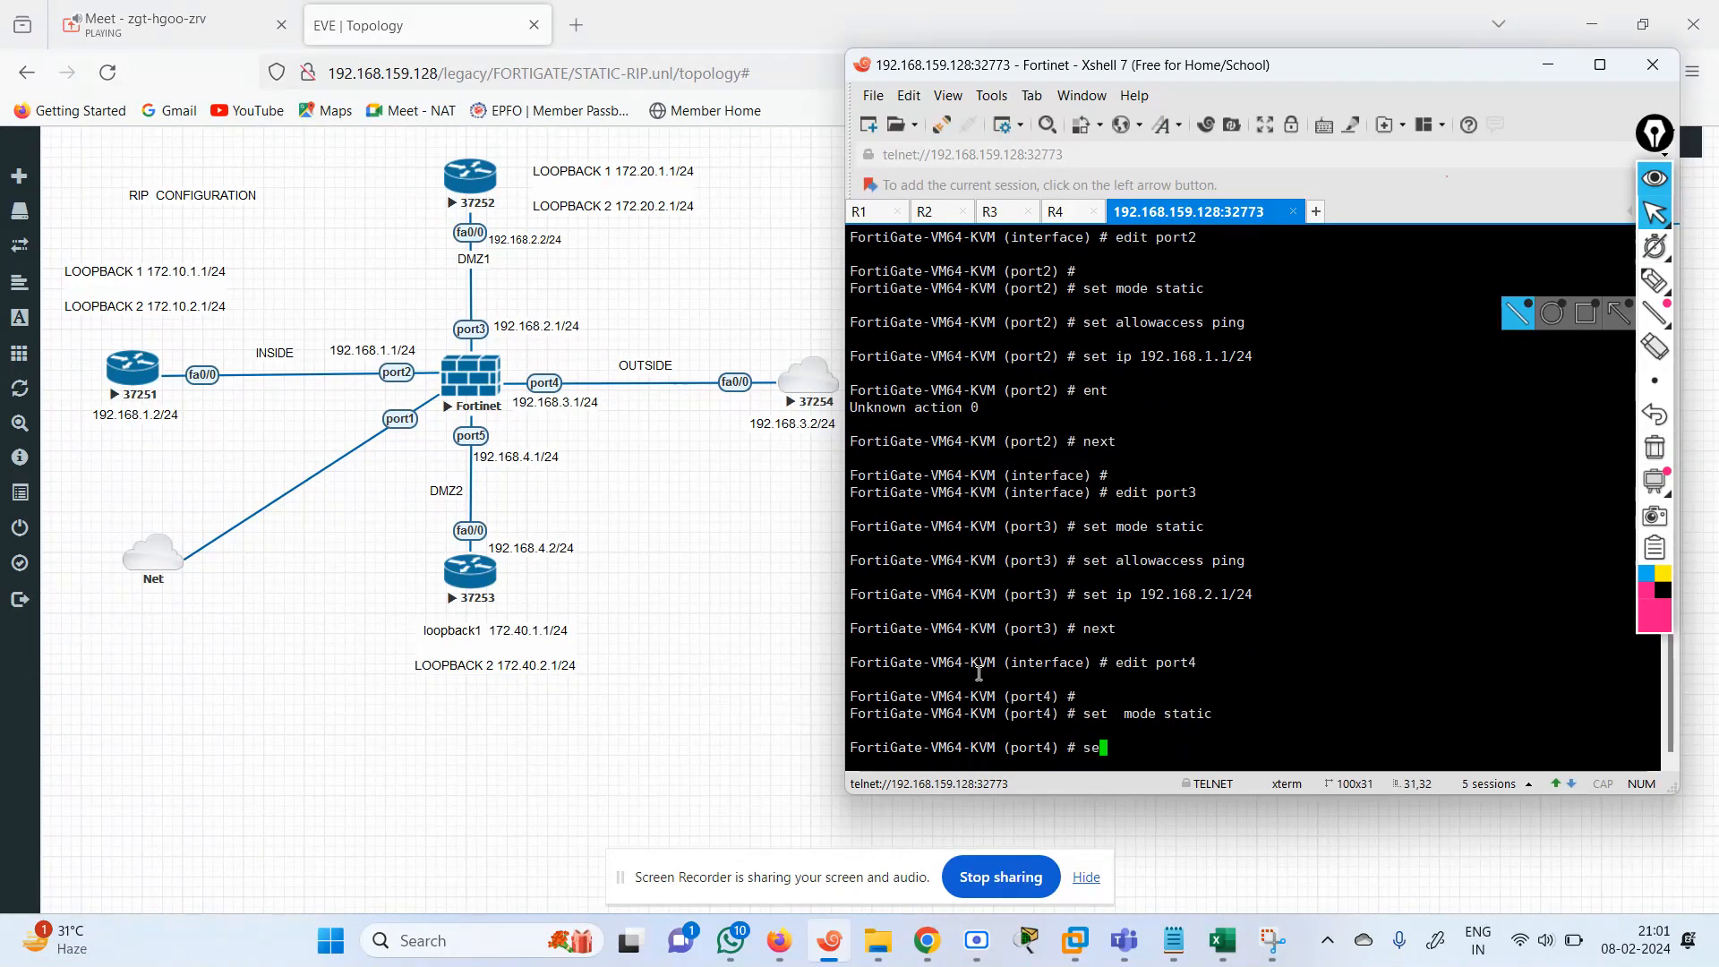
{"action": "type", "text": "allowaccess ping"}
{"action": "key", "text": "Return"}
Assign the IP address 192.168.3.2/24 to port4 and save its entry, staying in the interface configuration.
{"action": "type", "text": "s"}
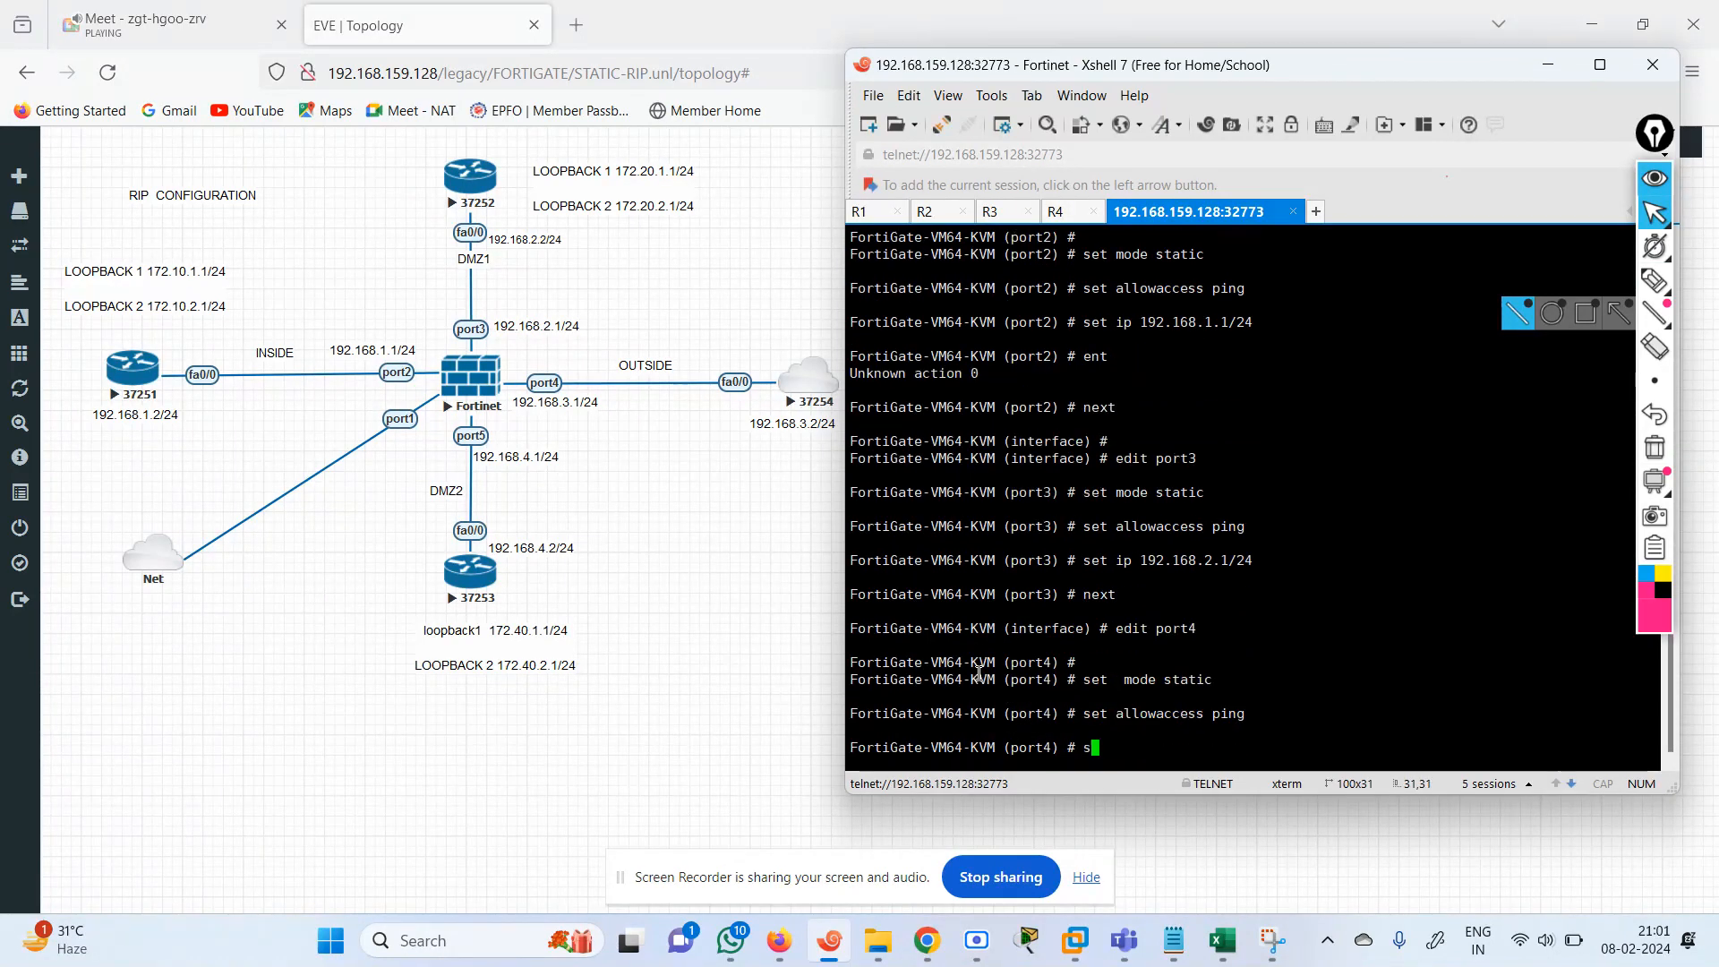
{"action": "type", "text": "et i"}
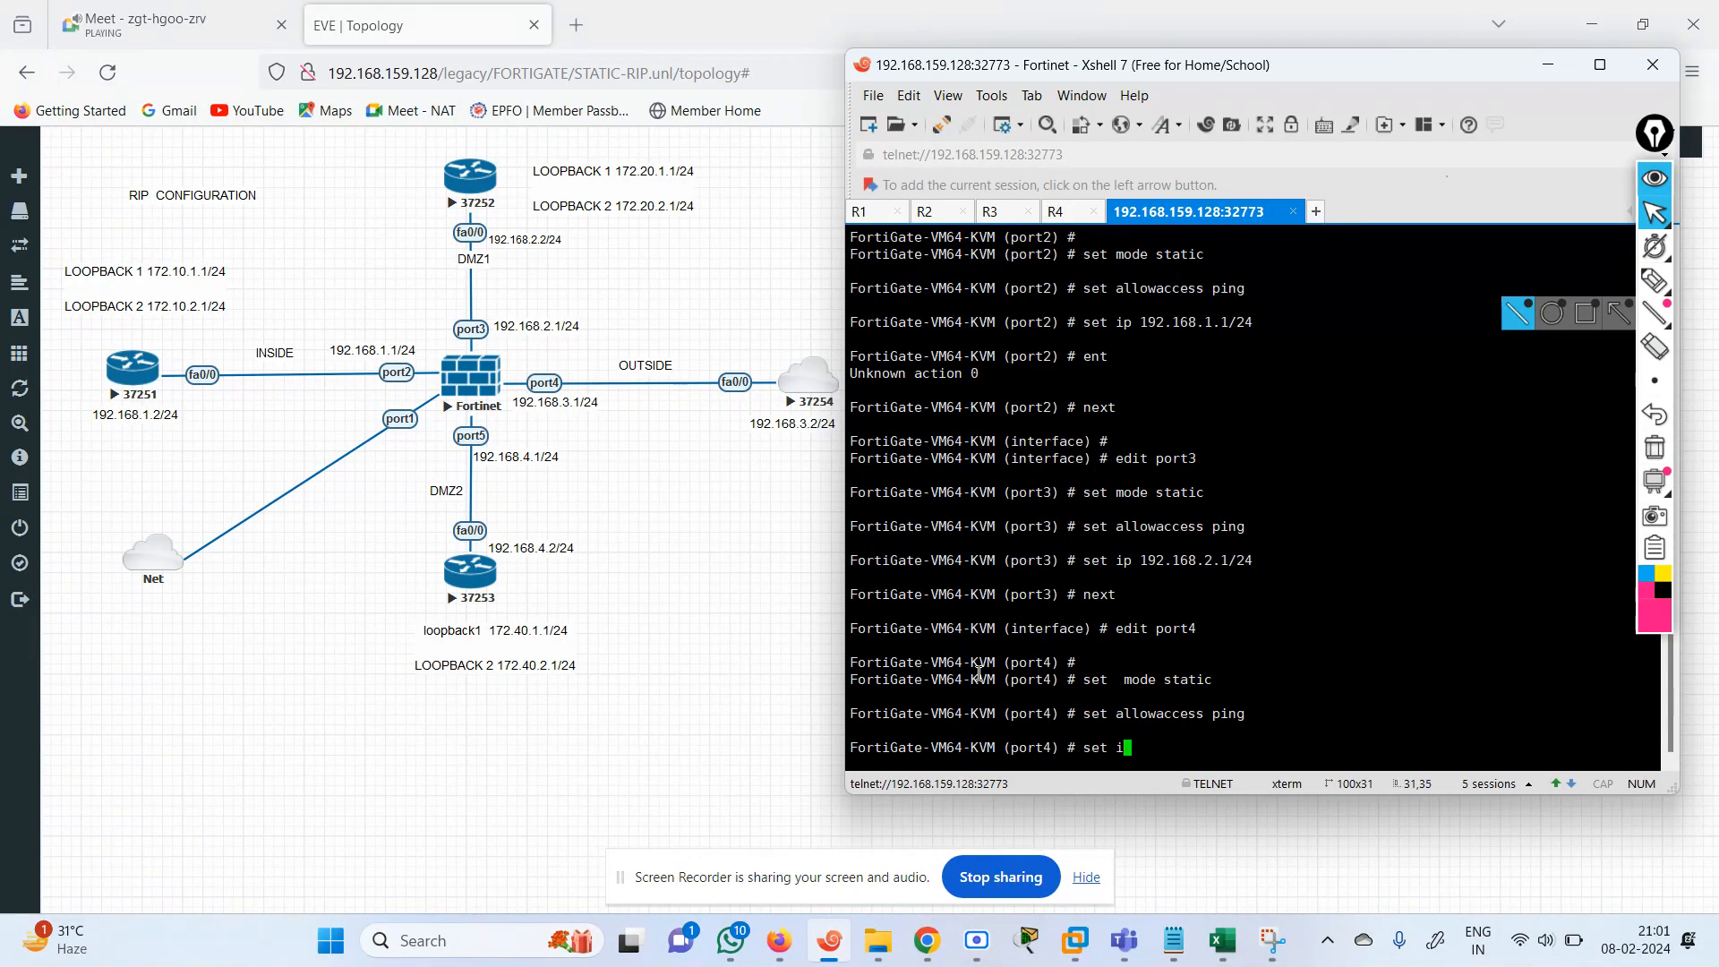
{"action": "type", "text": "p 192.168.3.2"}
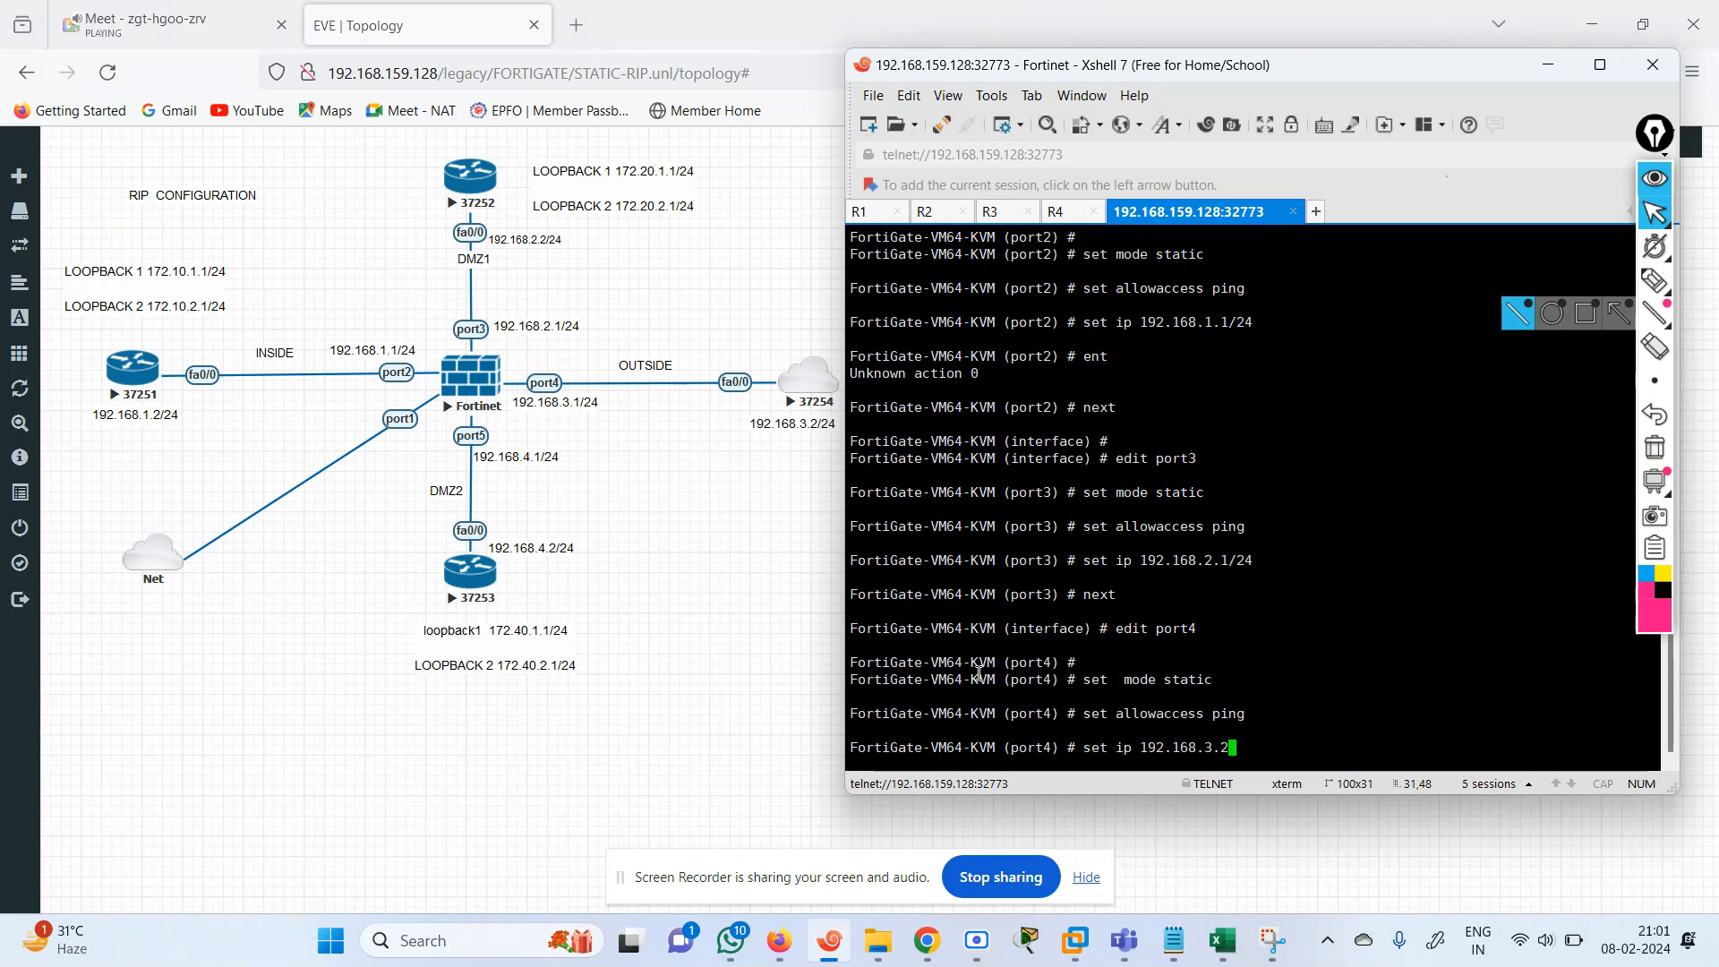
{"action": "type", "text": "/24"}
{"action": "key", "text": "Return"}
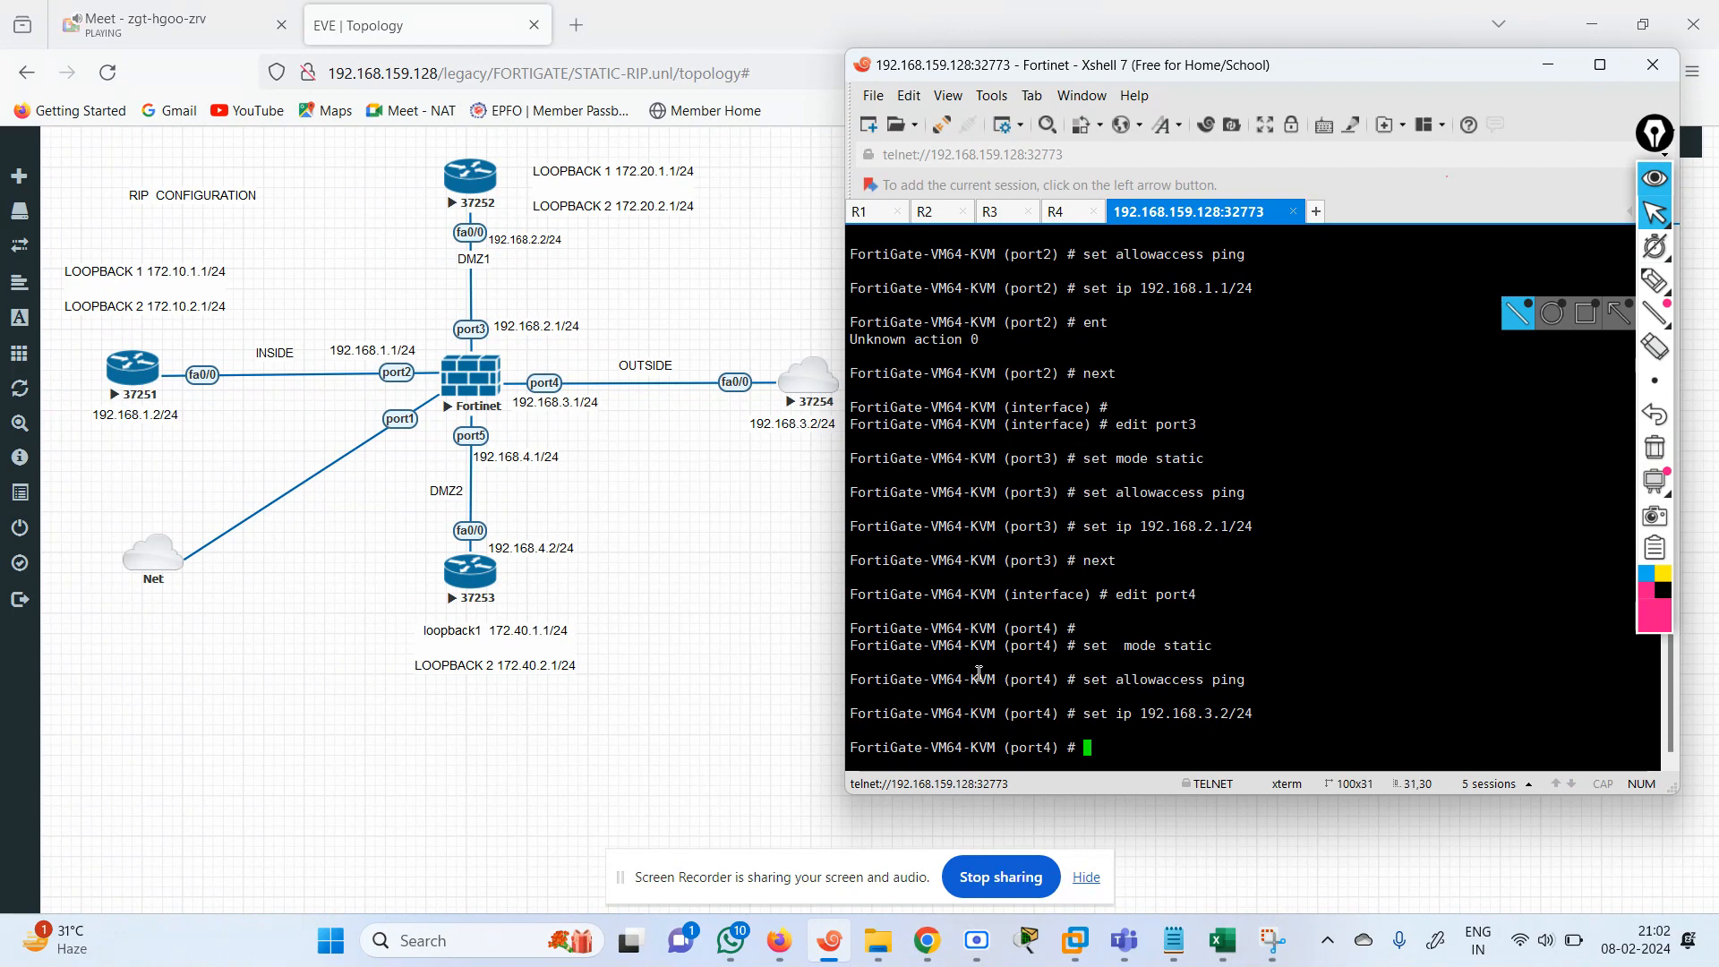
{"action": "type", "text": "next"}
{"action": "key", "text": "Return"}
Edit port5, setting it to static mode with ping access allowed.
{"action": "type", "text": "edit port1"}
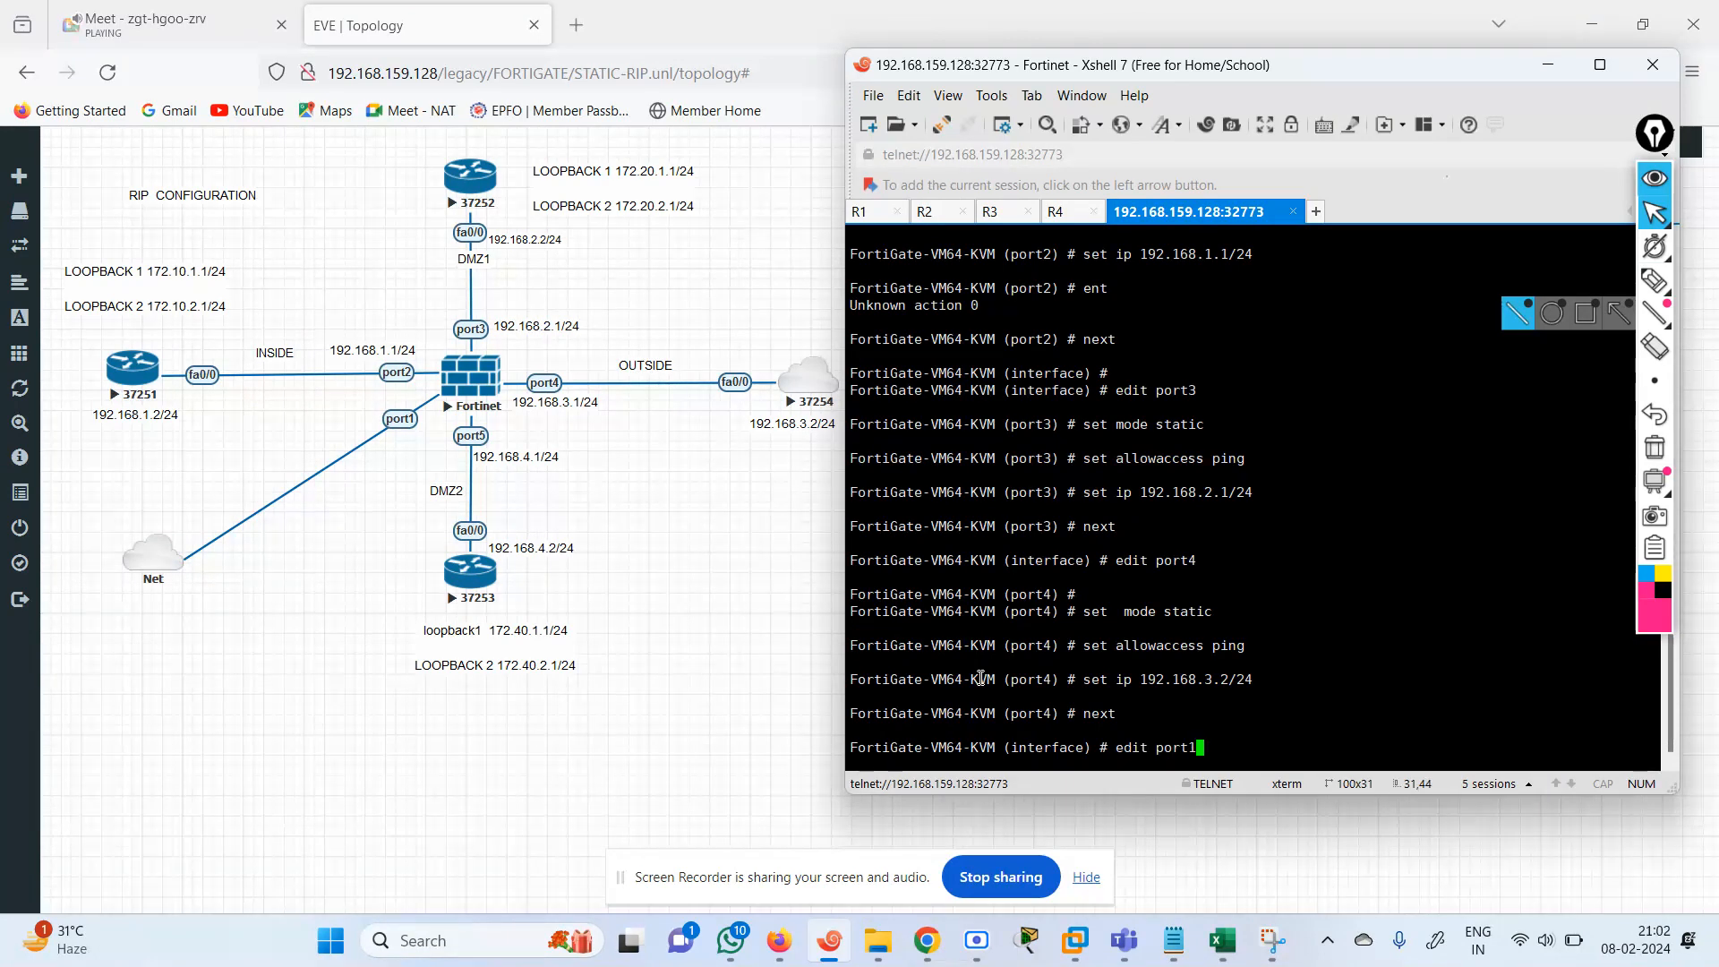
{"action": "key", "text": "Left"}
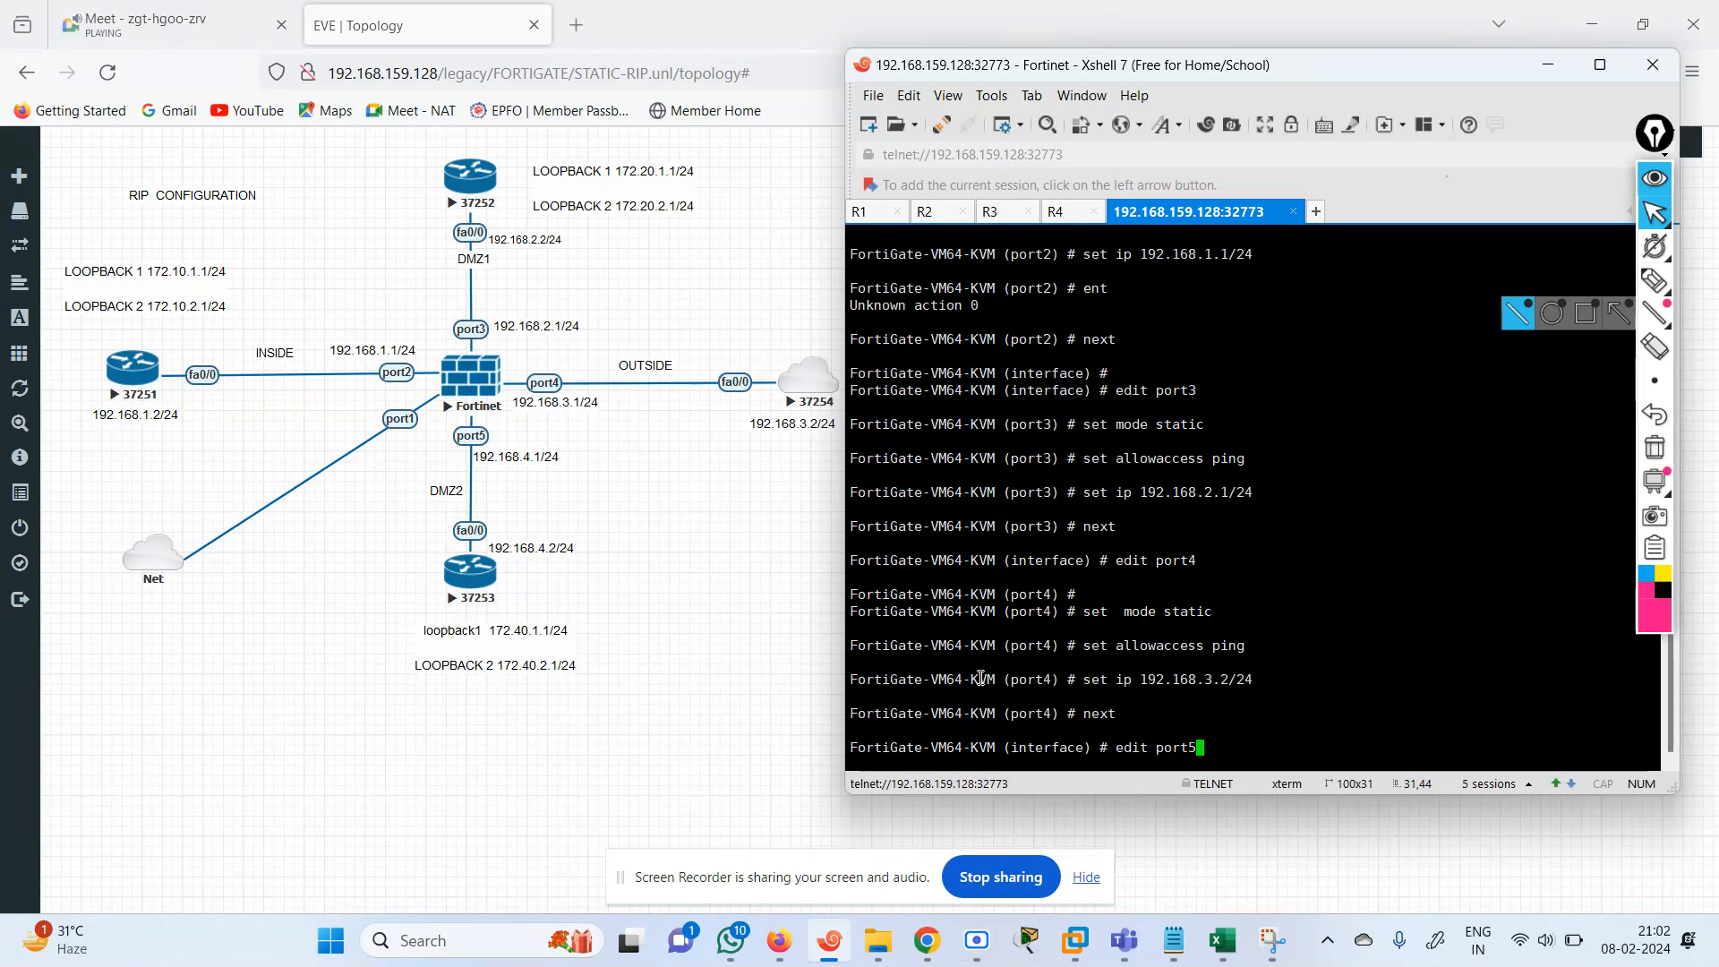
{"action": "key", "text": "Return"}
{"action": "type", "text": "set "}
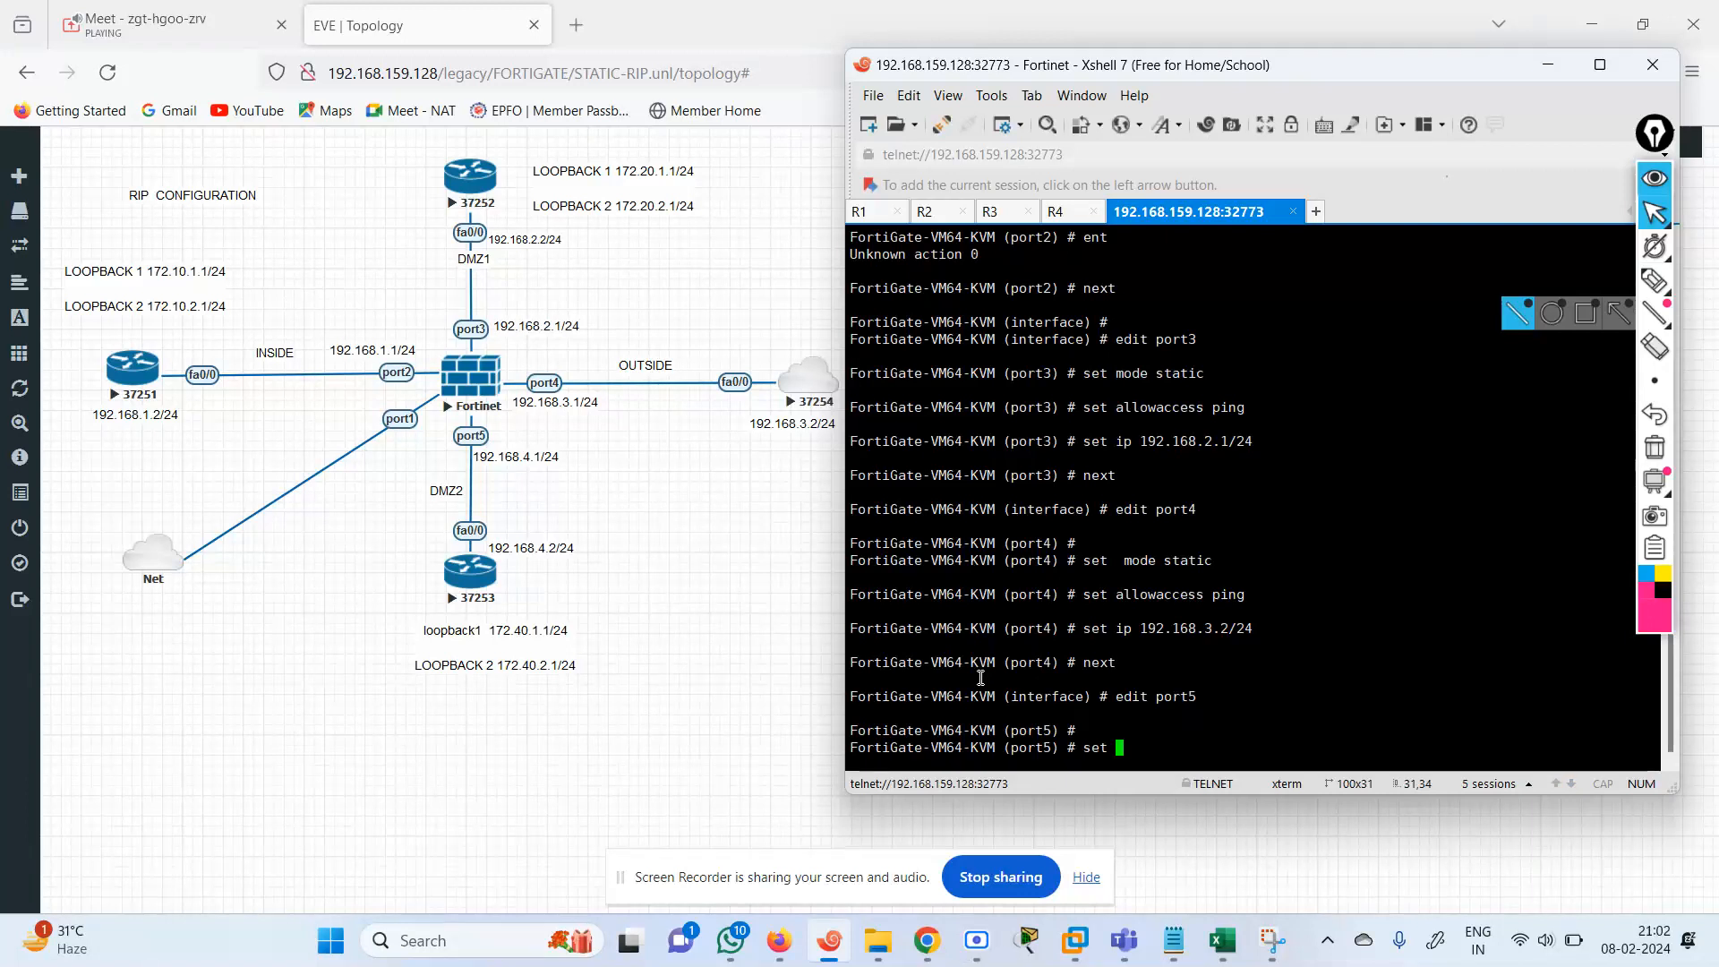
{"action": "type", "text": "mode static"}
{"action": "key", "text": "Return"}
{"action": "type", "text": "se"}
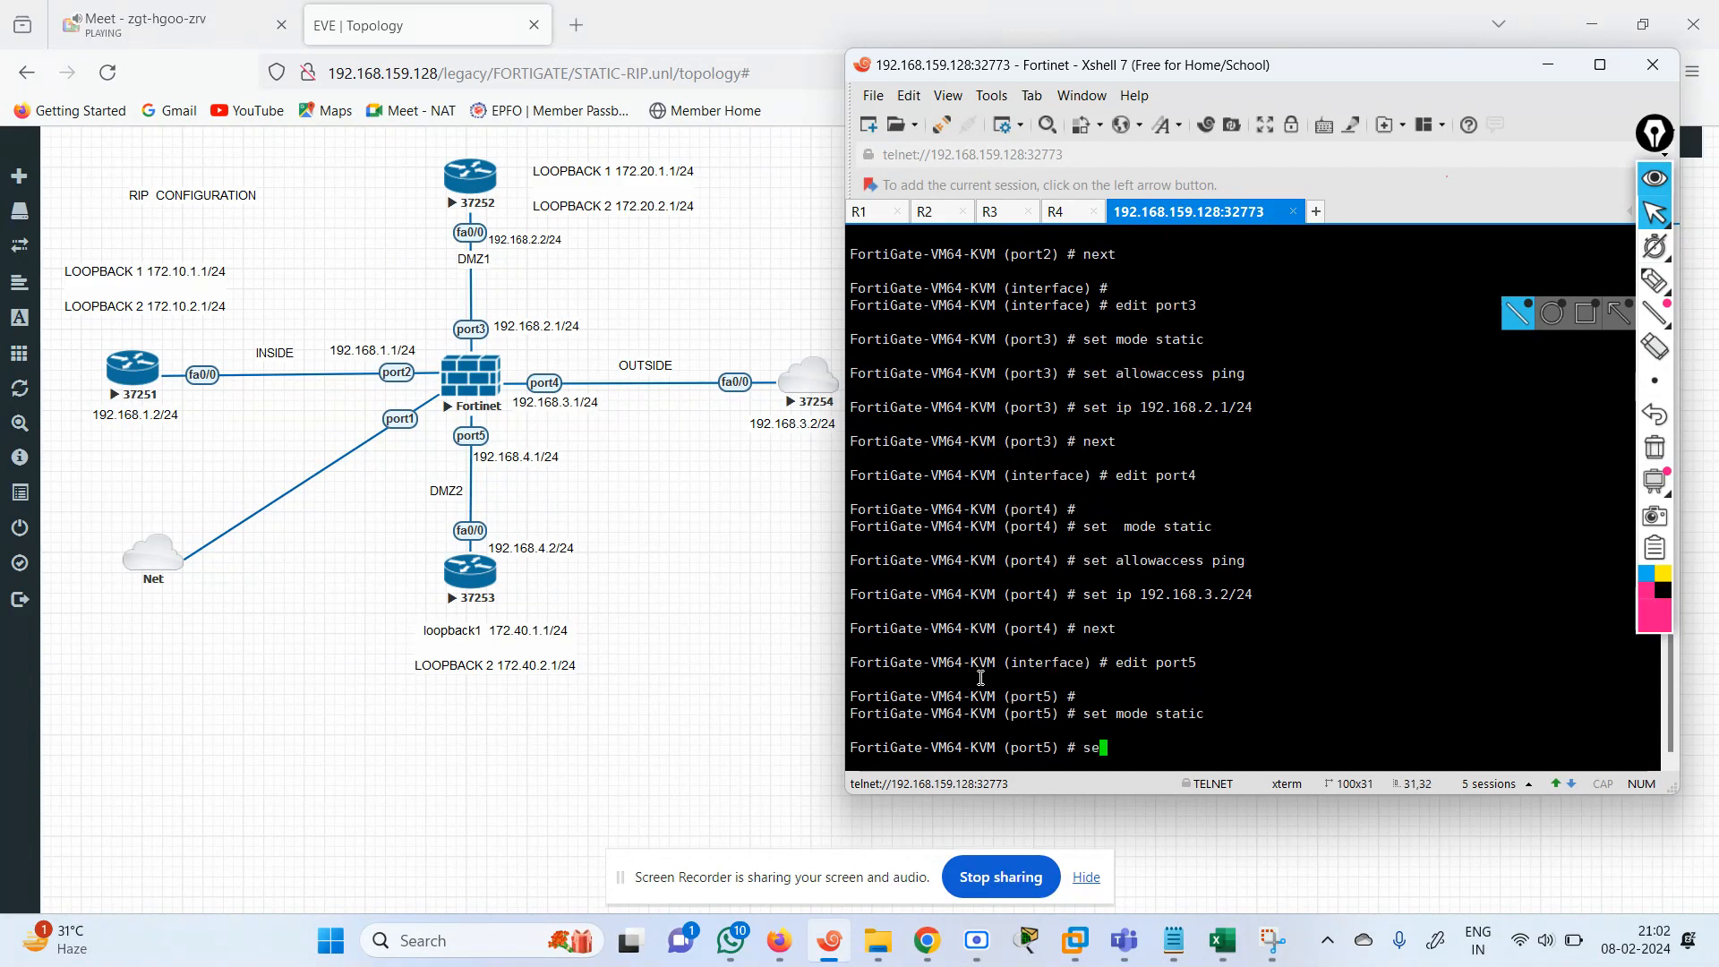
{"action": "type", "text": "t allowaccess ping"}
{"action": "key", "text": "Return"}
Assign the IP address 192.168.4.1/24 to port5 and end the interface configuration.
{"action": "type", "text": "se"}
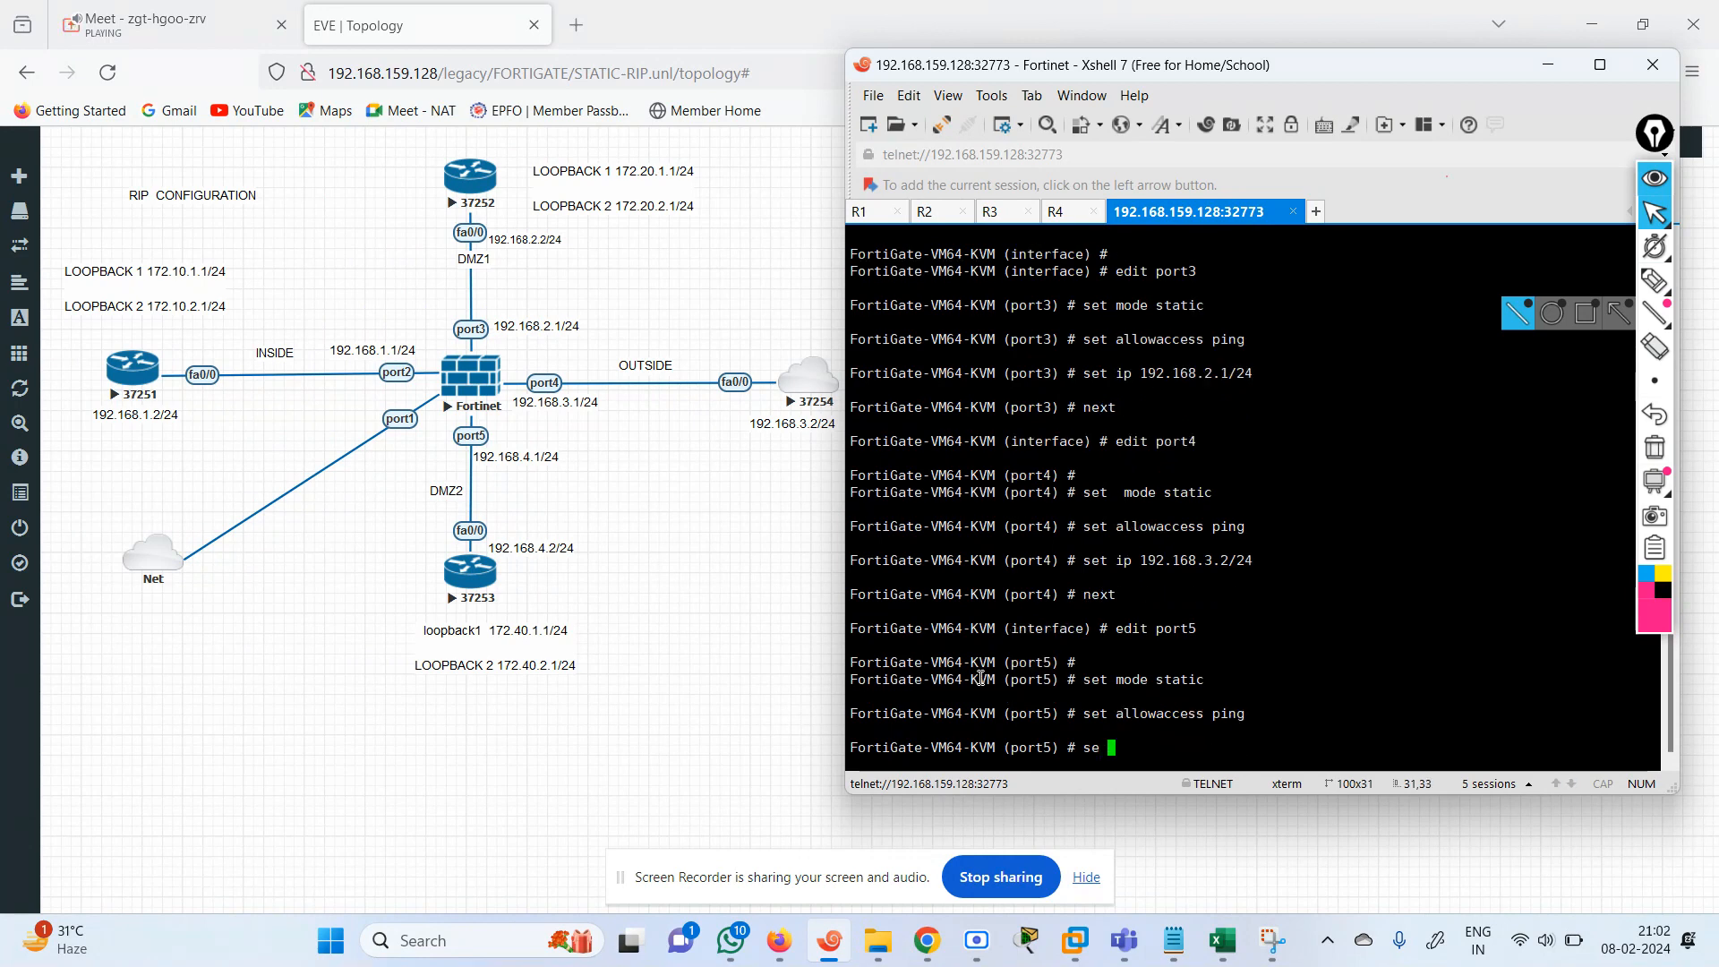
{"action": "type", "text": "tn netbios-forward"}
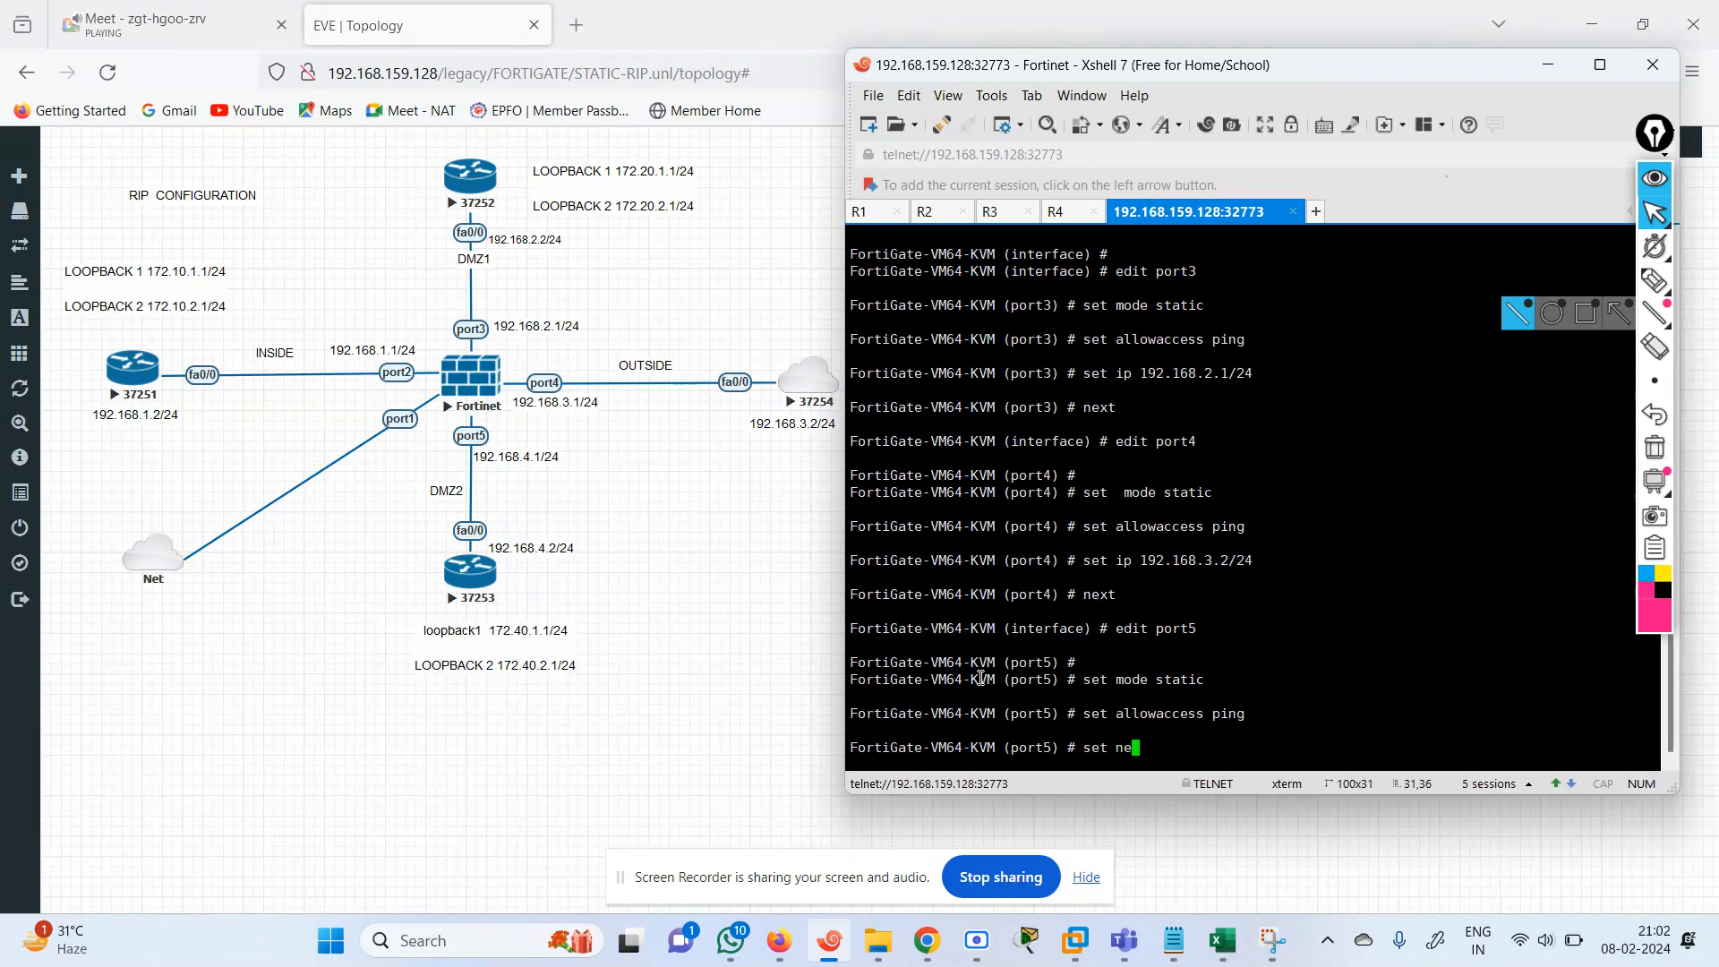
{"action": "key", "text": "BackSpace"}
{"action": "key", "text": "BackSpace"}
{"action": "key", "text": "BackSpace"}
{"action": "key", "text": "BackSpace"}
{"action": "key", "text": "BackSpace"}
{"action": "key", "text": "BackSpace"}
{"action": "key", "text": "BackSpace"}
{"action": "key", "text": "BackSpace"}
{"action": "key", "text": "BackSpace"}
{"action": "key", "text": "BackSpace"}
{"action": "key", "text": "BackSpace"}
{"action": "key", "text": "BackSpace"}
{"action": "key", "text": "BackSpace"}
{"action": "key", "text": "BackSpace"}
{"action": "key", "text": "BackSpace"}
{"action": "key", "text": "BackSpace"}
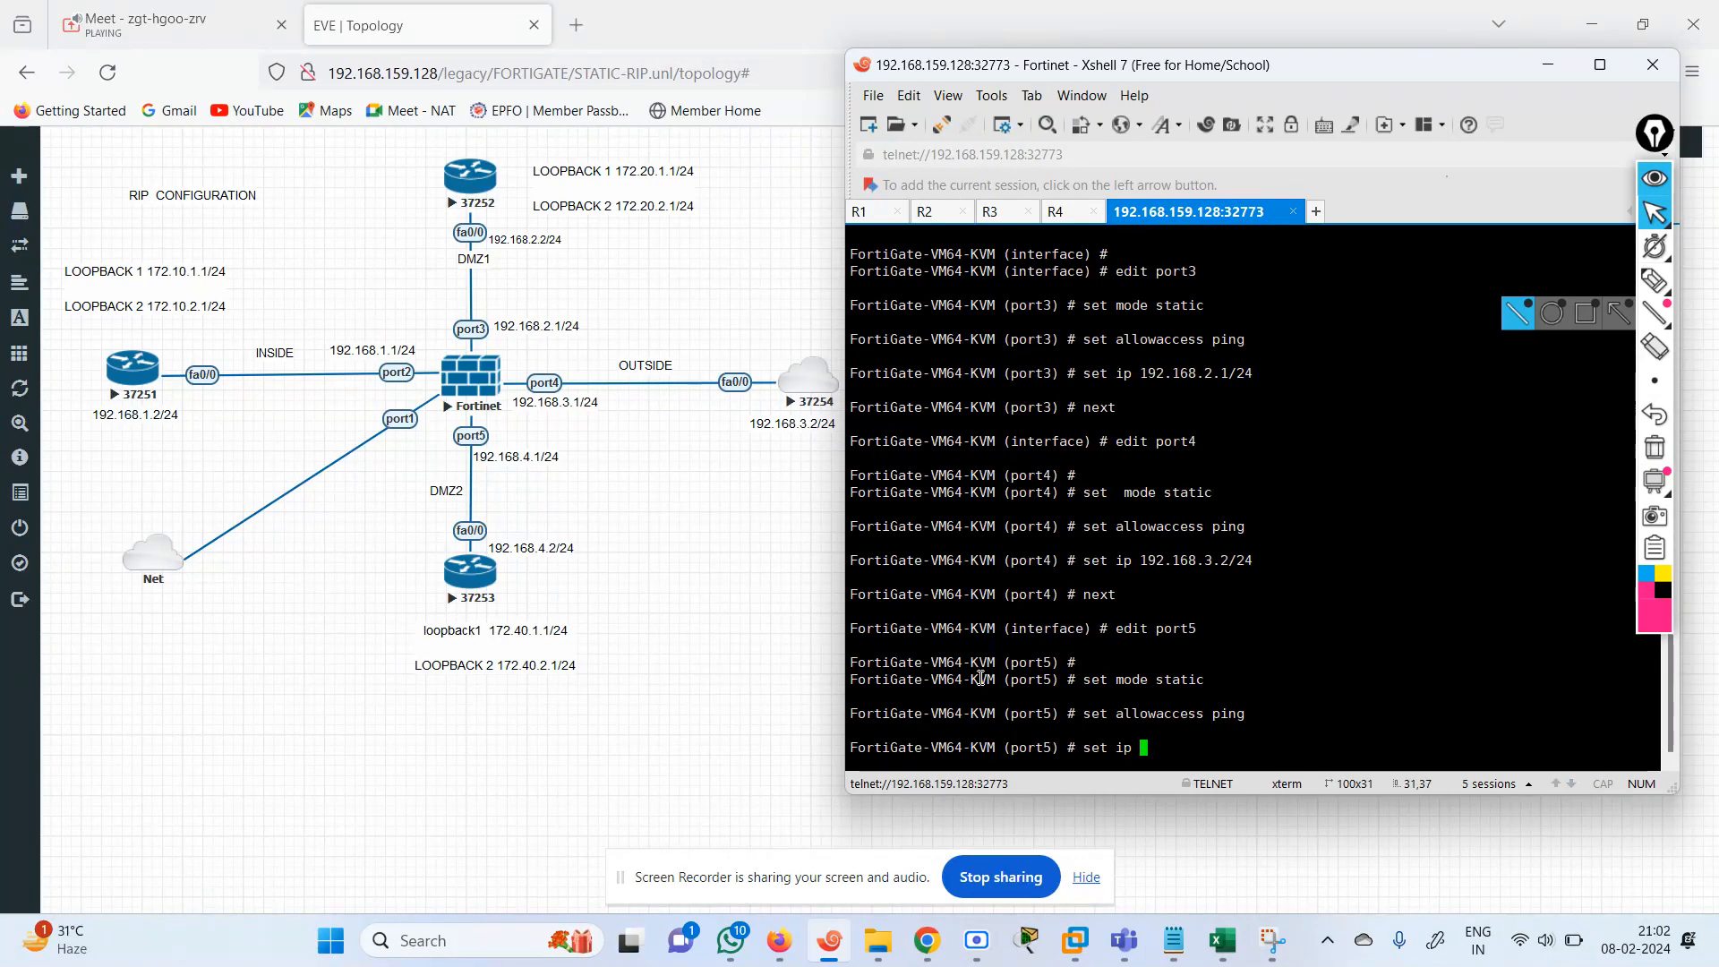
{"action": "type", "text": "ip 192.168.4.1/24"}
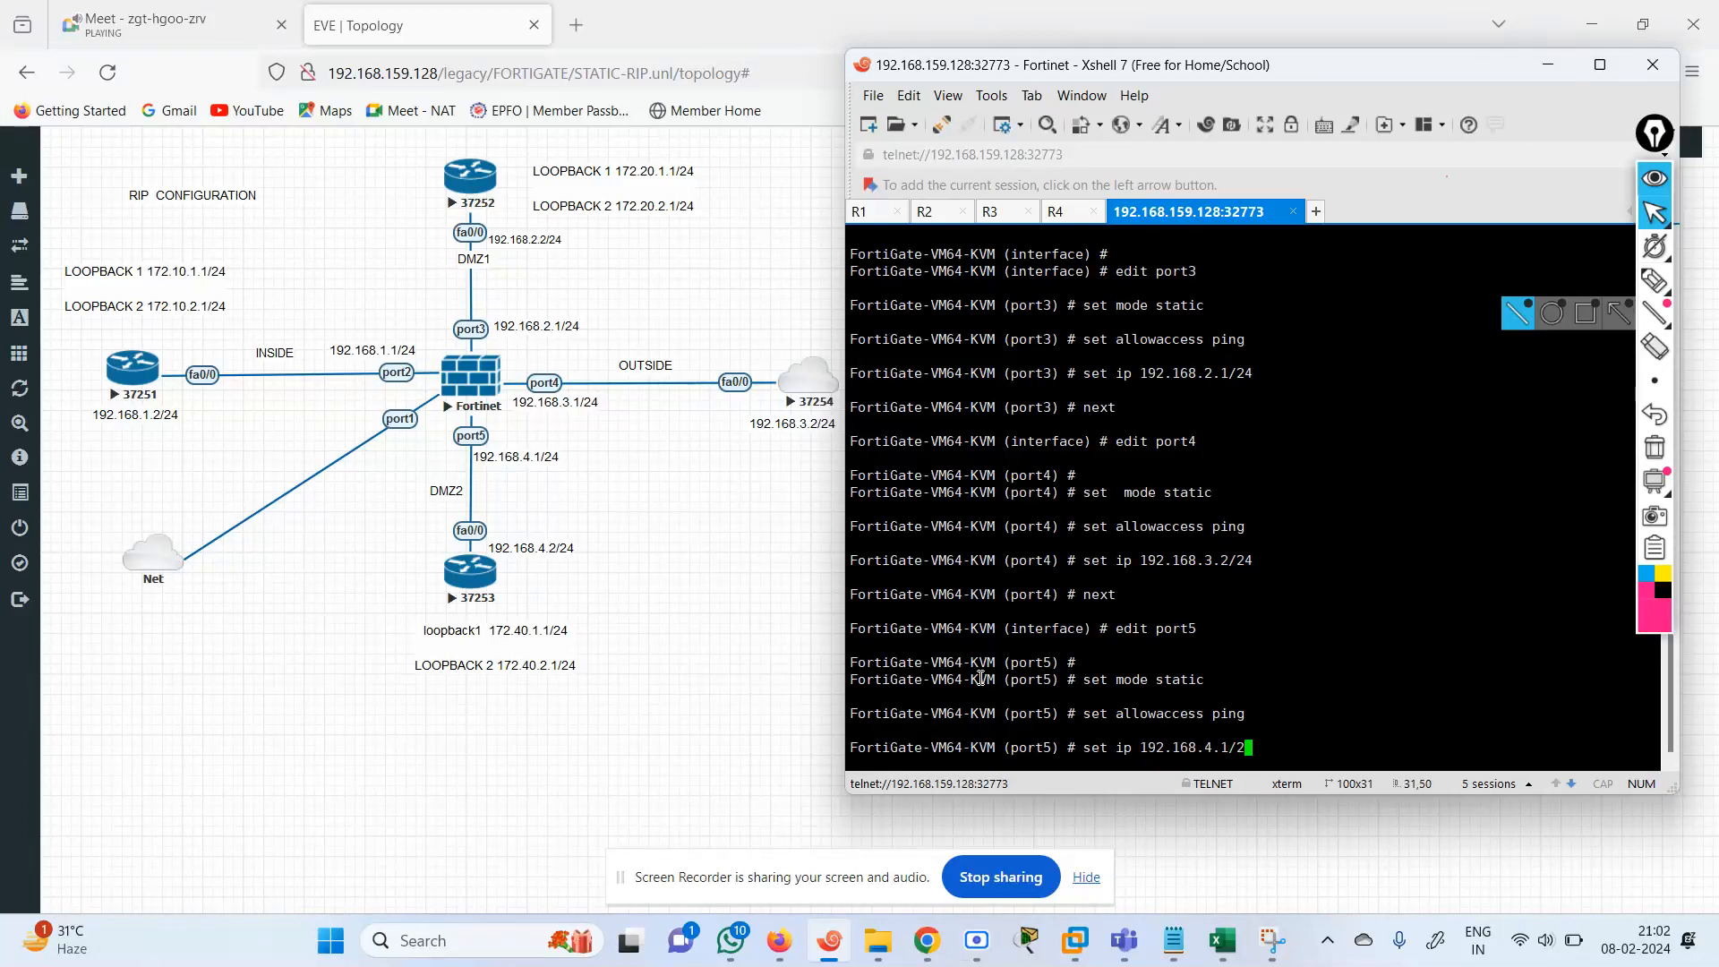
{"action": "key", "text": "Return"}
{"action": "key", "text": "Return"}
{"action": "type", "text": "end"}
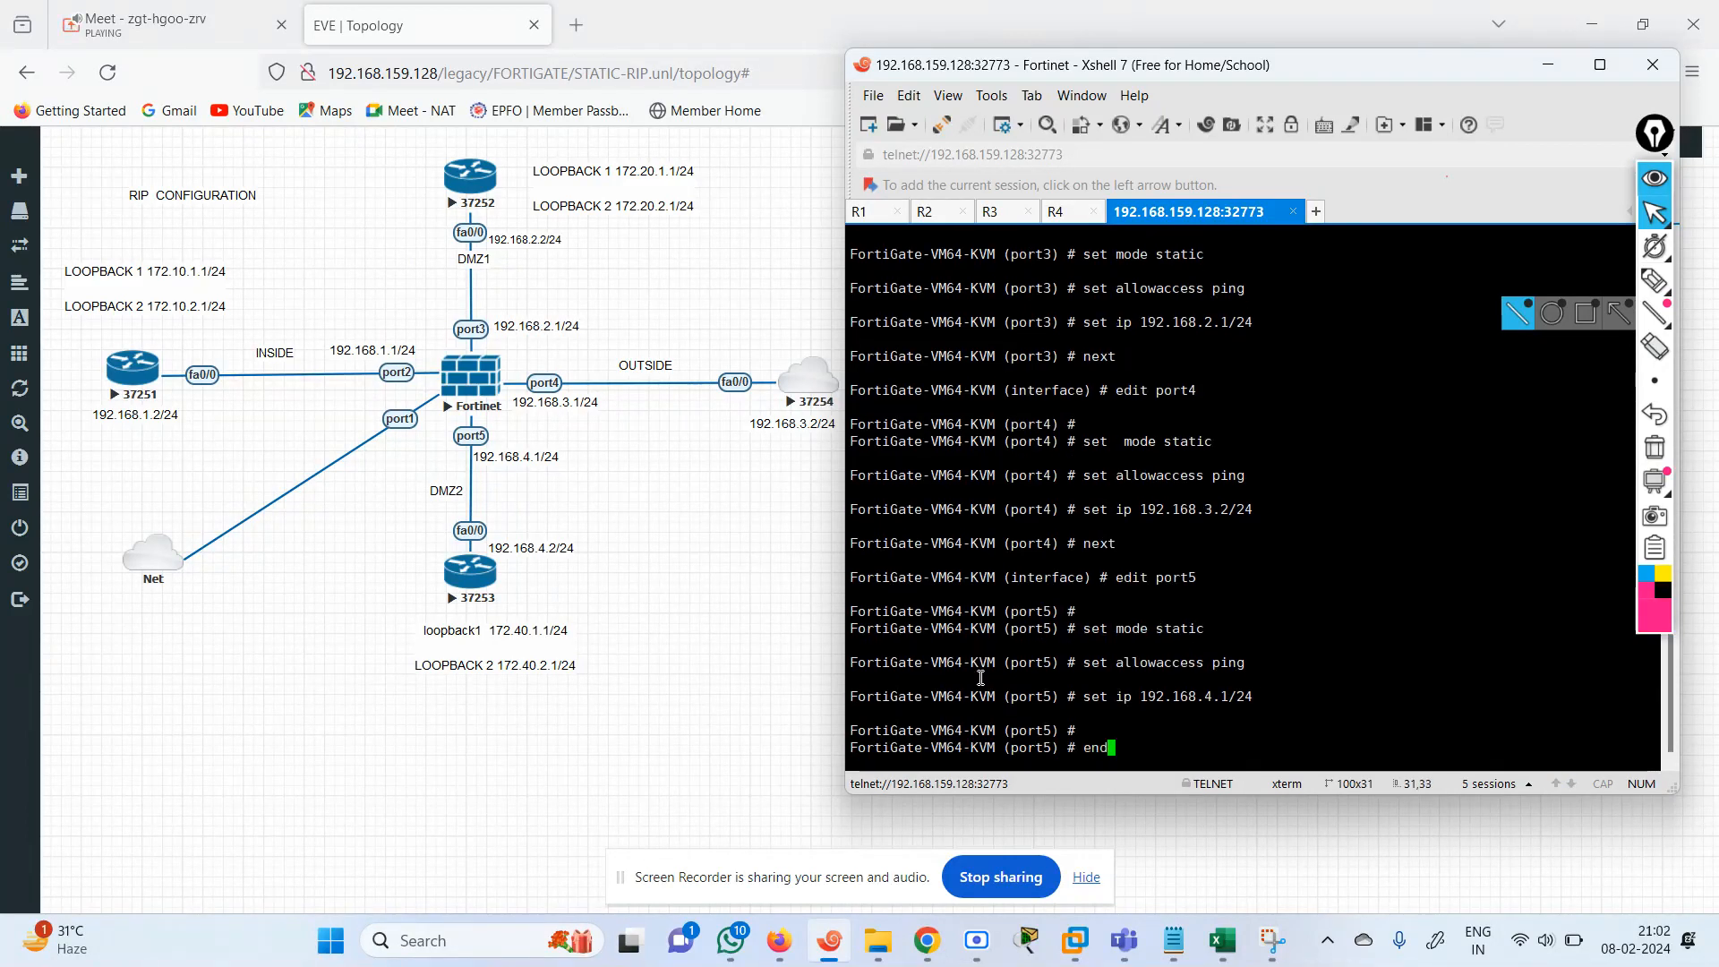
{"action": "key", "text": "Return"}
{"action": "key", "text": "Return"}
{"action": "key", "text": "Return"}
List the FortiGate's interfaces with show system interface to check the configured port addresses.
{"action": "type", "text": "show system in"}
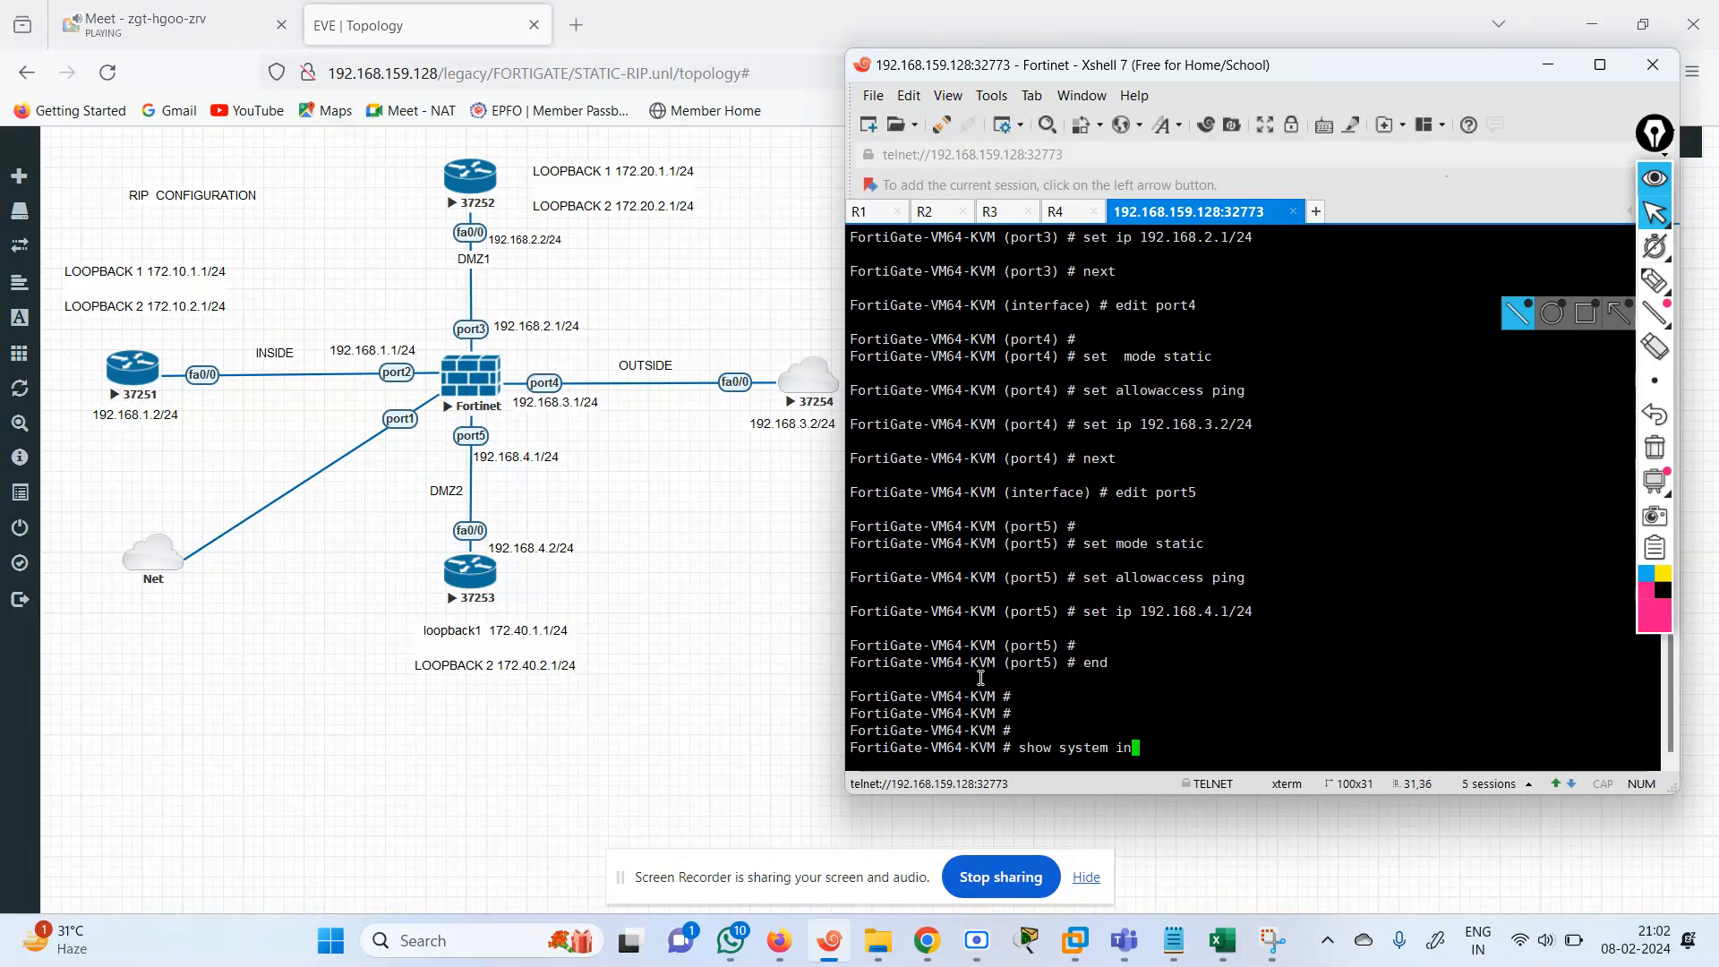
{"action": "key", "text": "Tab"}
{"action": "key", "text": "question"}
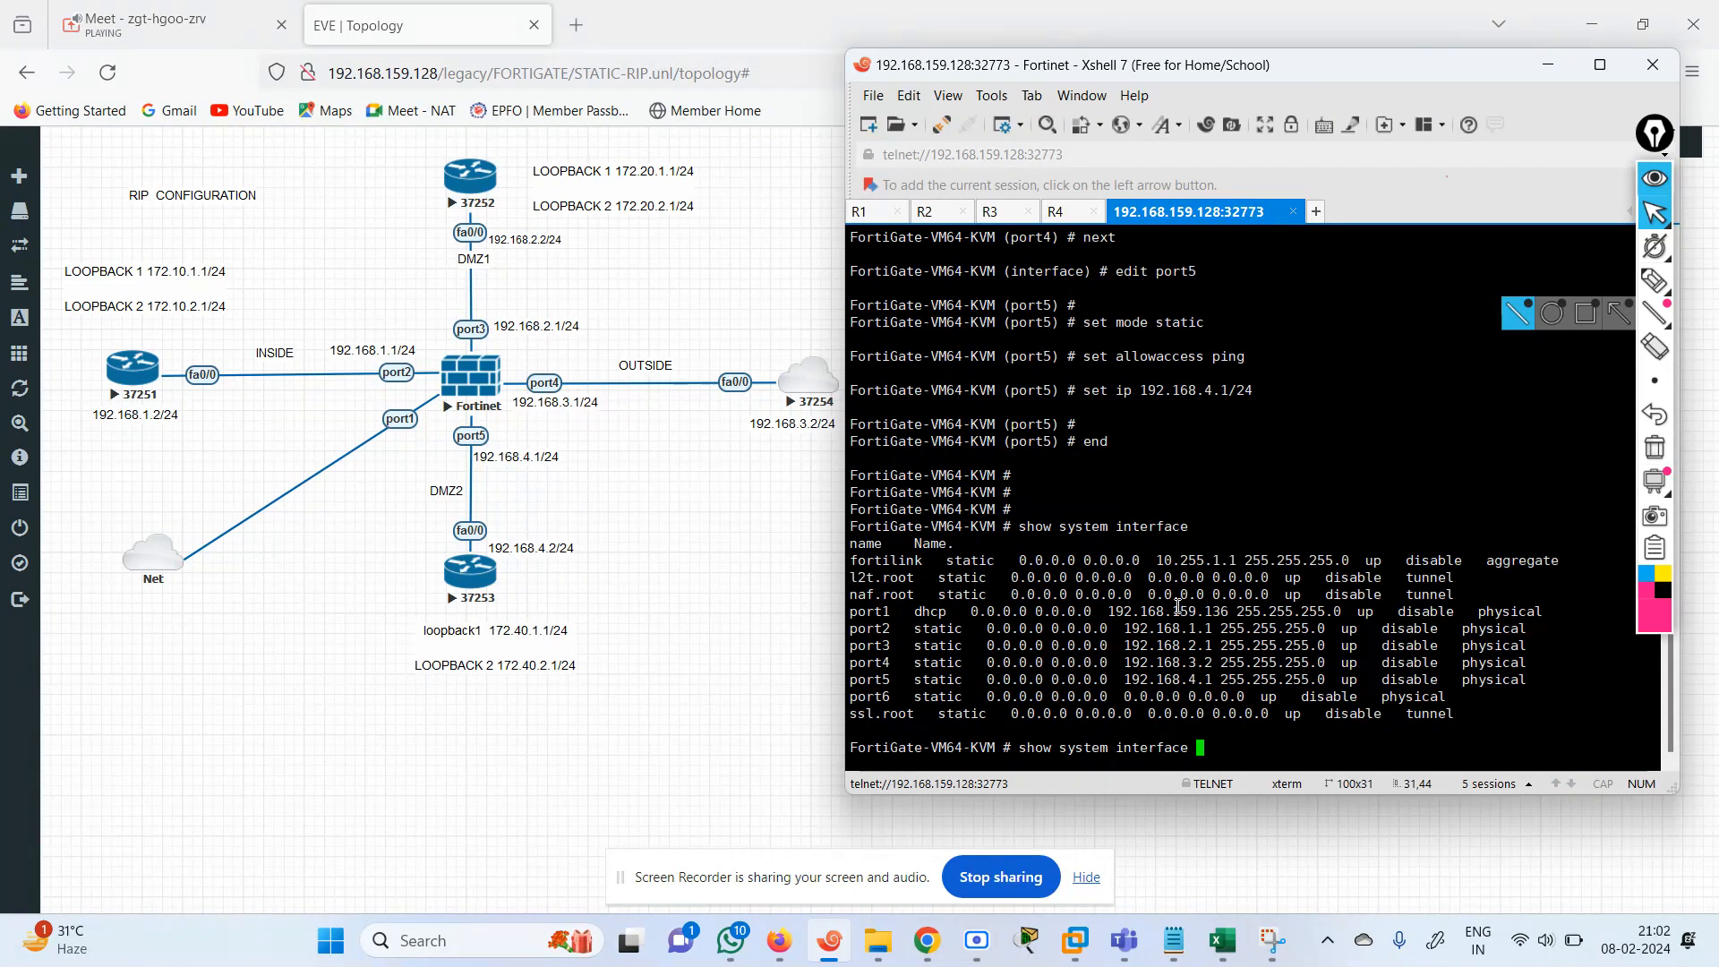
Open the FortiGate web interface at 192.168.159.136 in a new browser tab.
{"action": "left_click_drag", "start_coordinate": [1175, 610], "coordinate": [1231, 610]}
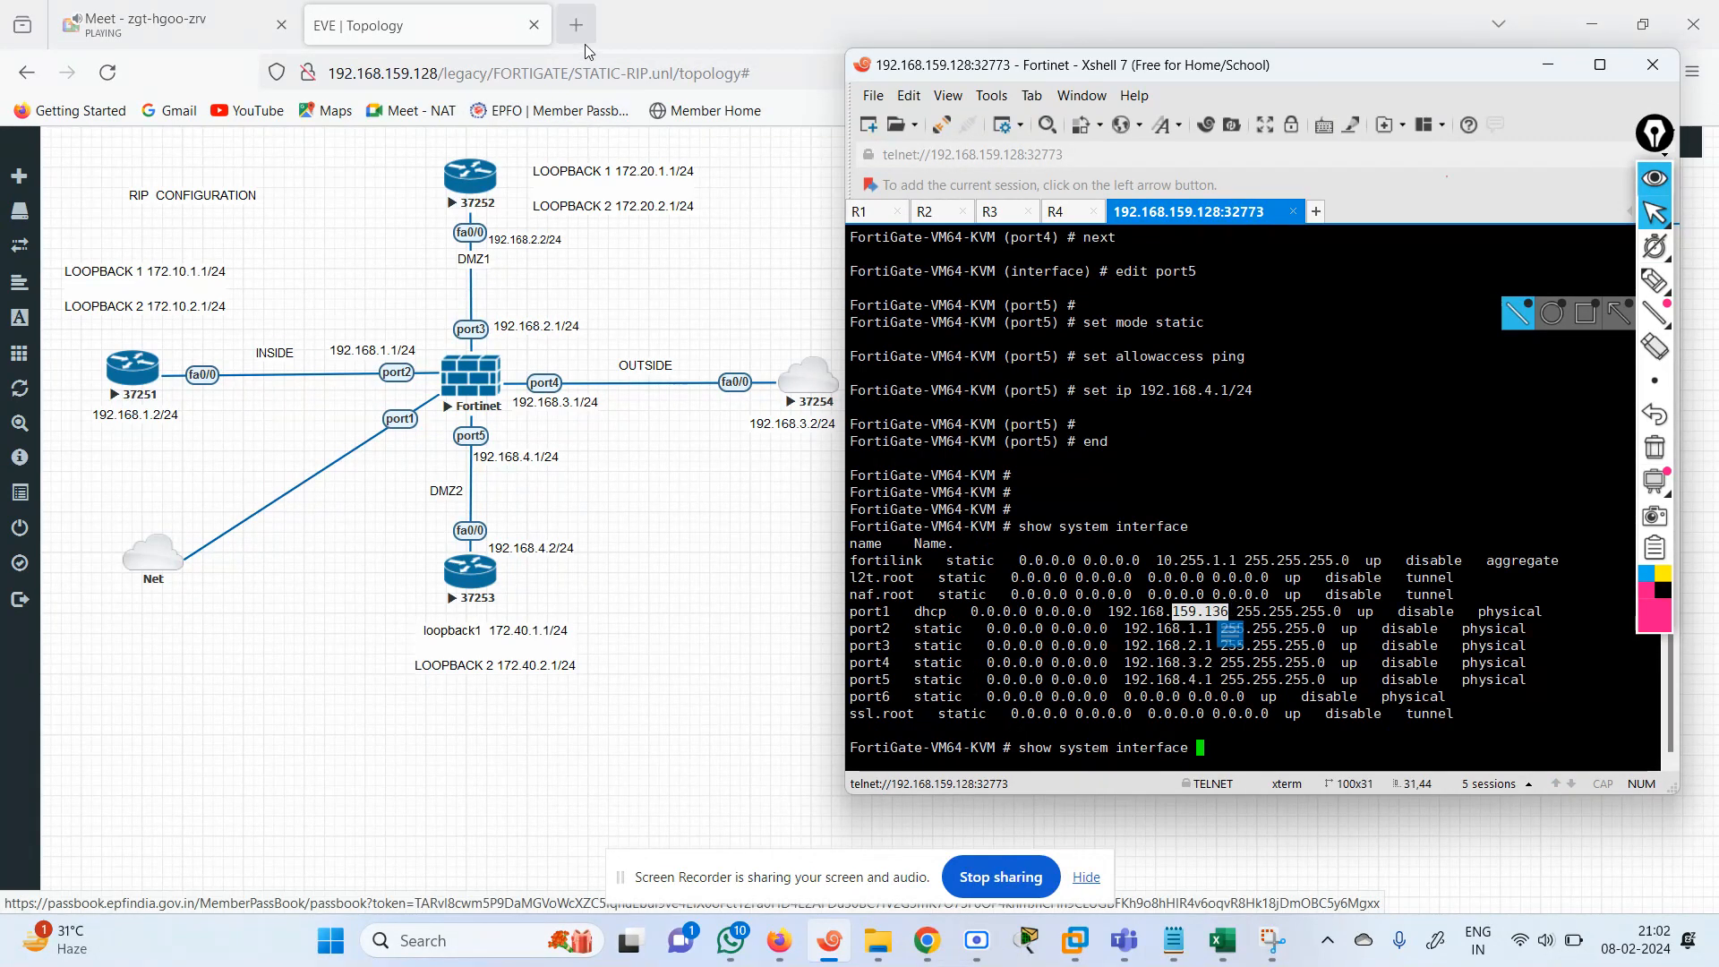
{"action": "left_click", "coordinate": [581, 33]}
{"action": "type", "text": "19"}
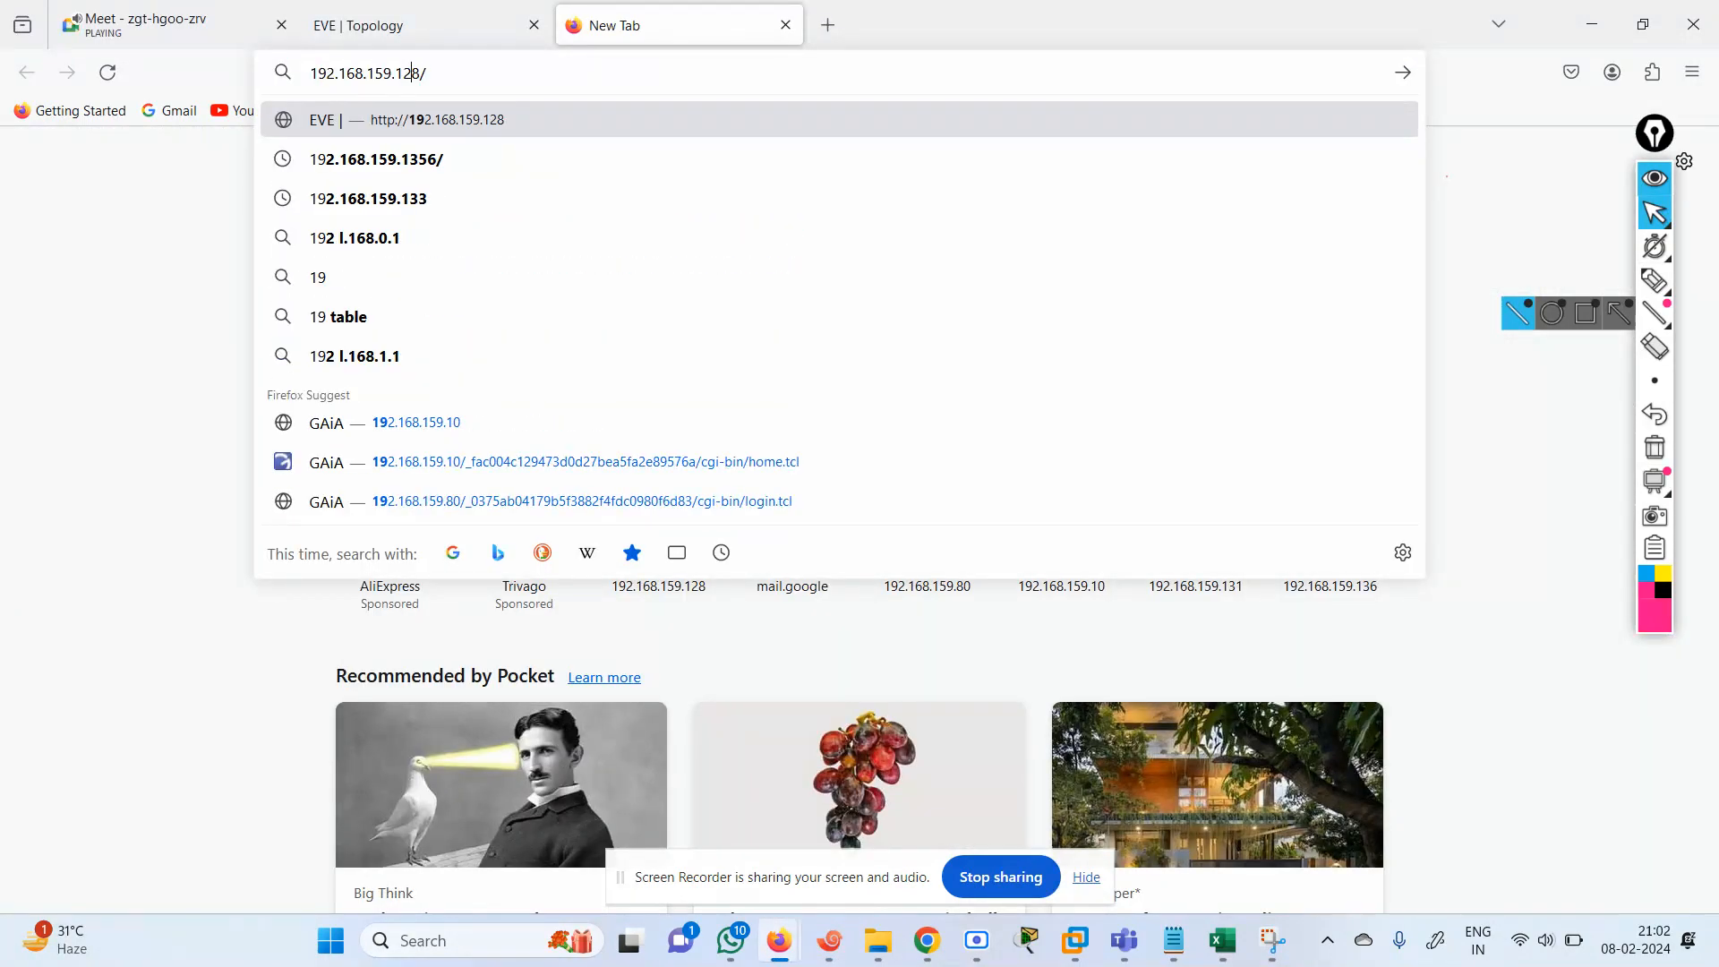
{"action": "key", "text": "BackSpace"}
{"action": "key", "text": "BackSpace"}
{"action": "type", "text": "36"}
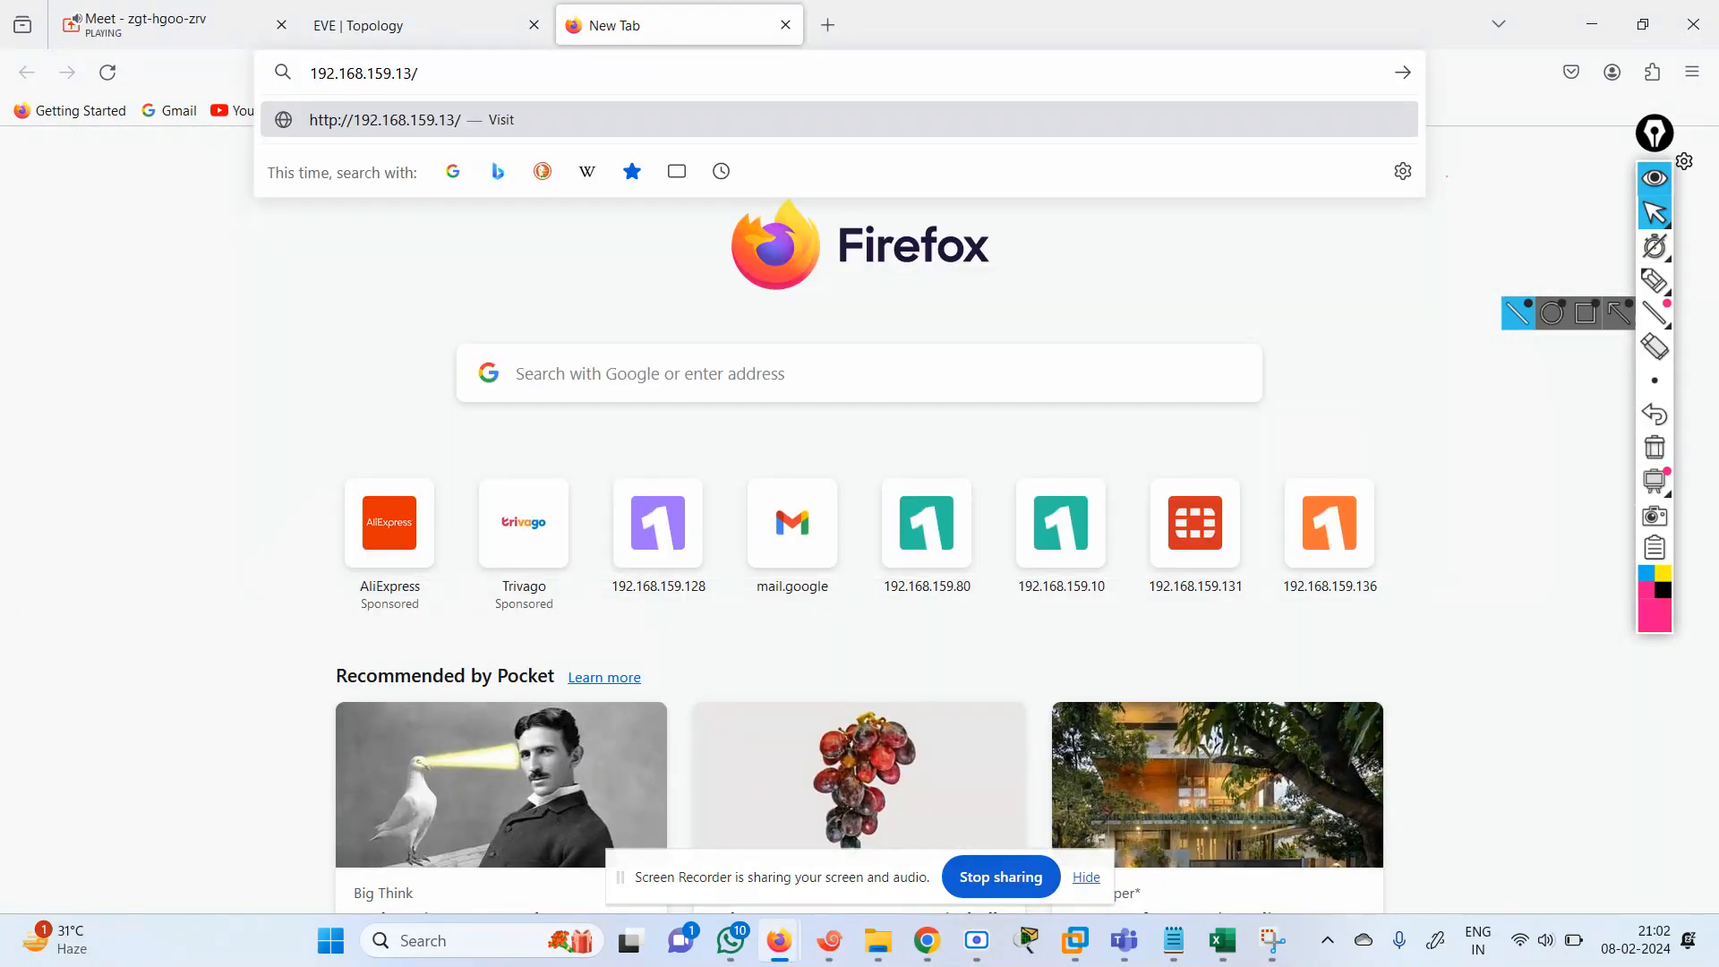
{"action": "key", "text": "Return"}
Log in as admin with the account password, decline saving the login, and postpone the FortiGate setup to reach the dashboard.
{"action": "type", "text": "admin"}
{"action": "key", "text": "Tab"}
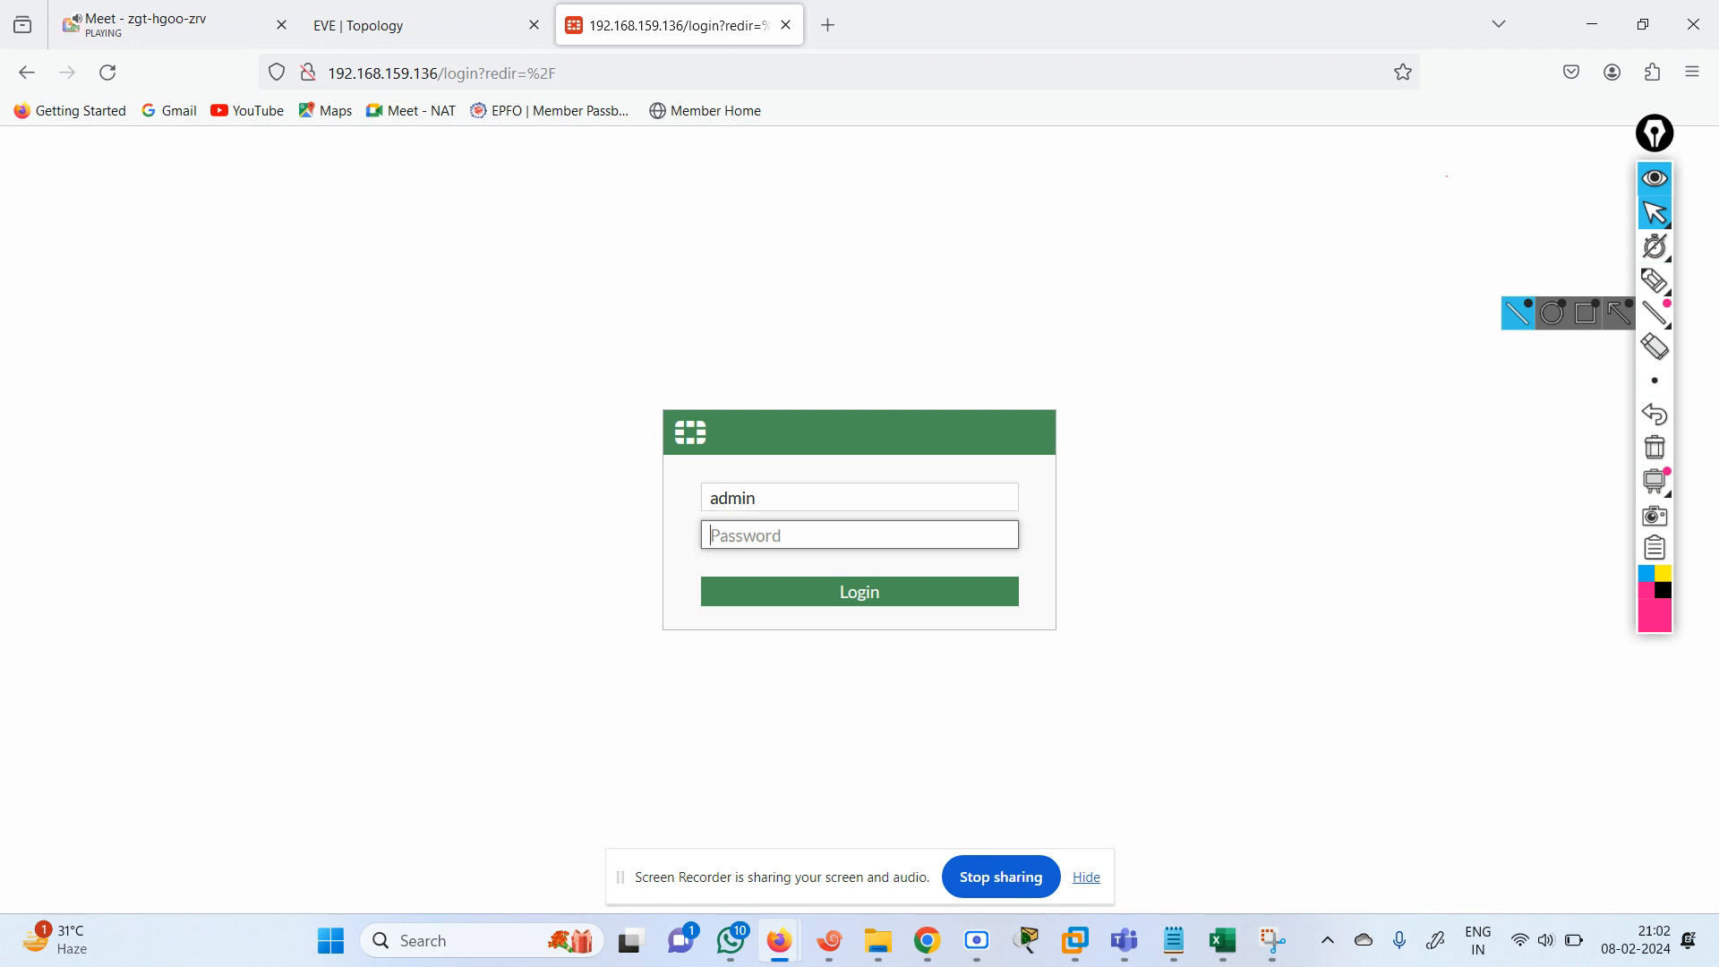
{"action": "type", "text": "admin"}
{"action": "key", "text": "Return"}
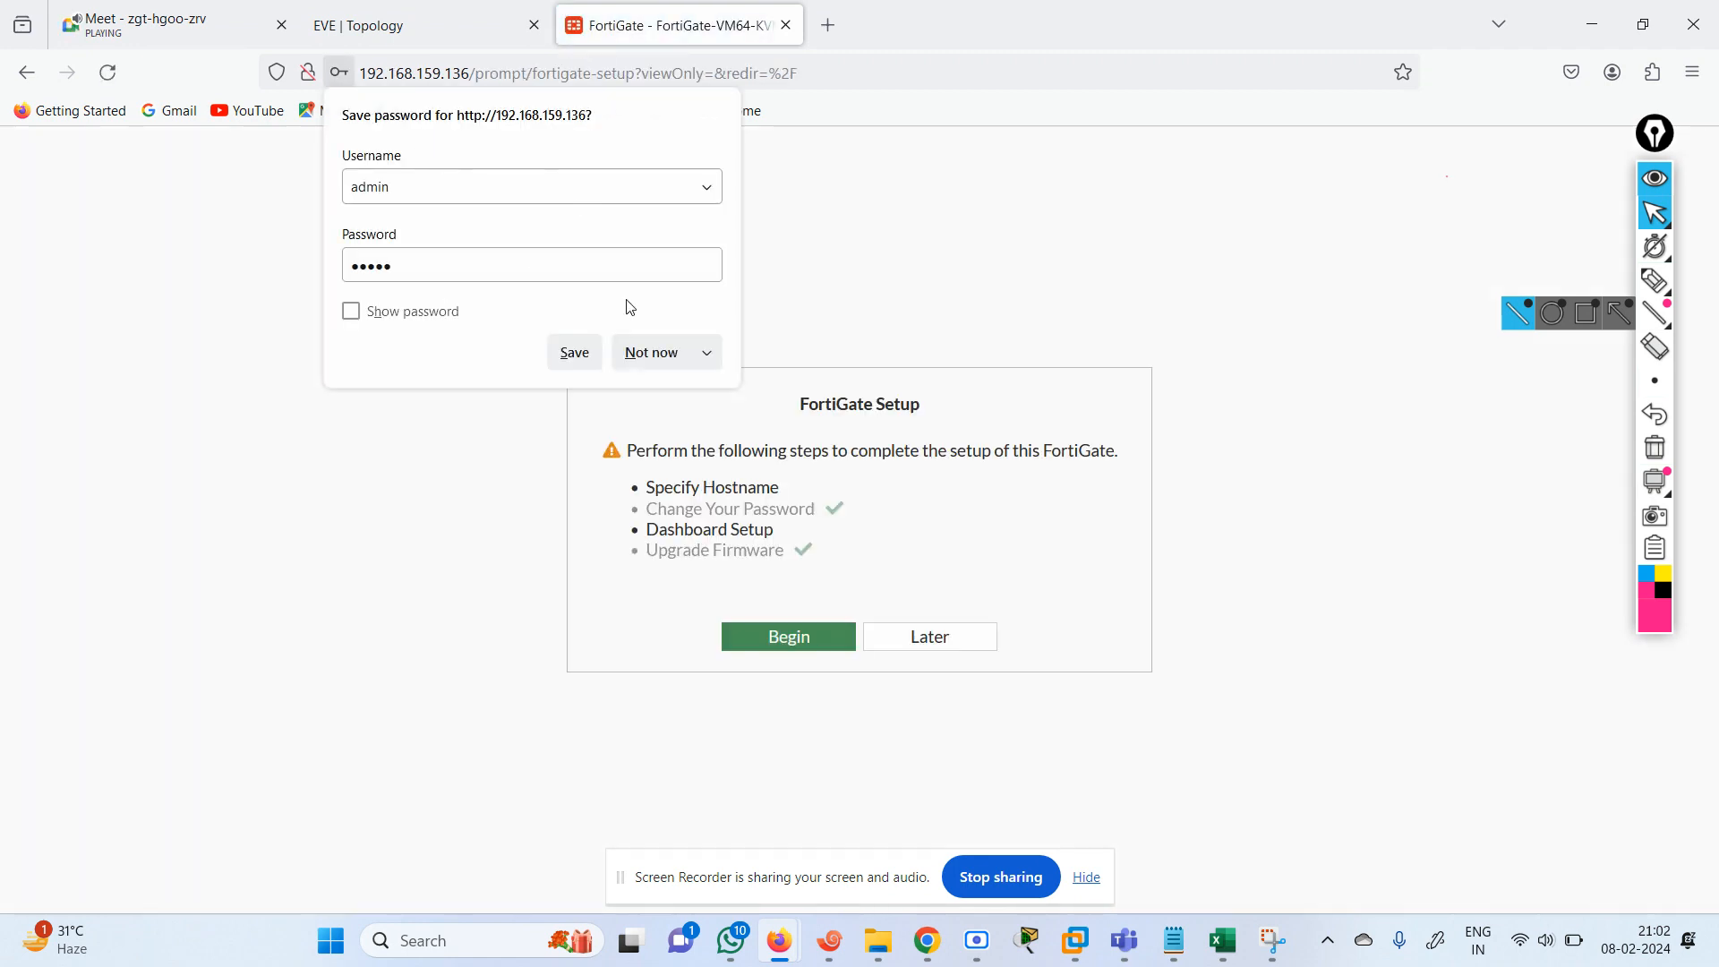
{"action": "left_click", "coordinate": [653, 351]}
{"action": "left_click", "coordinate": [927, 643]}
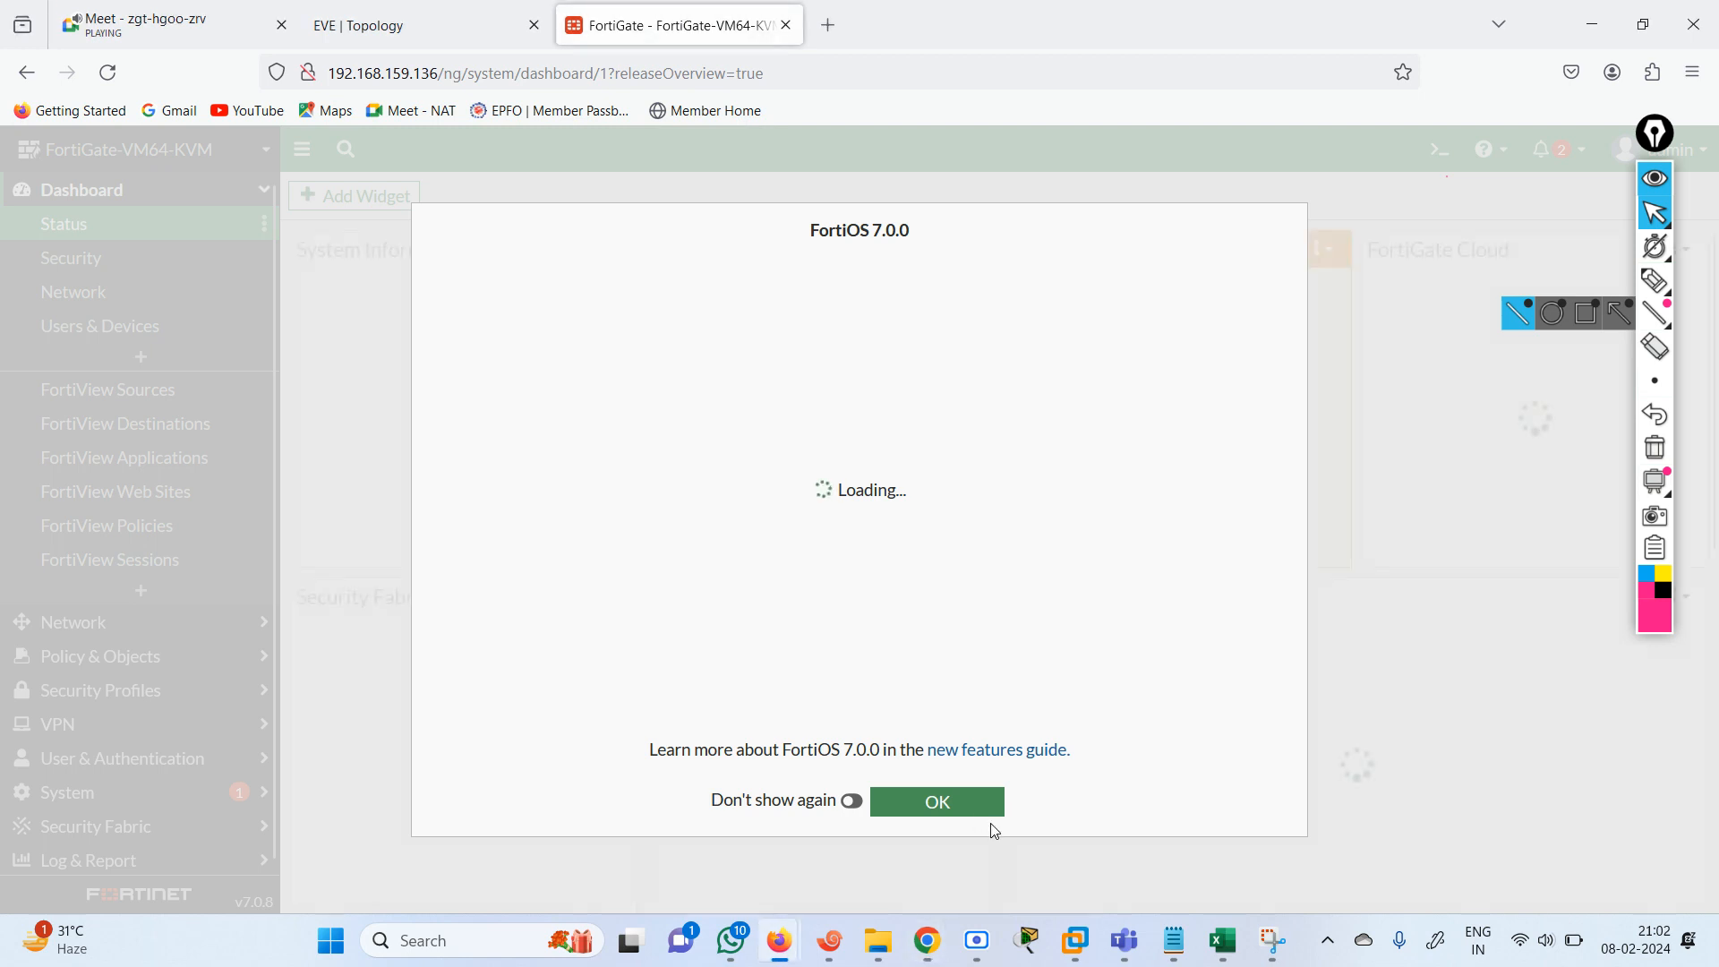
{"action": "left_click", "coordinate": [957, 809]}
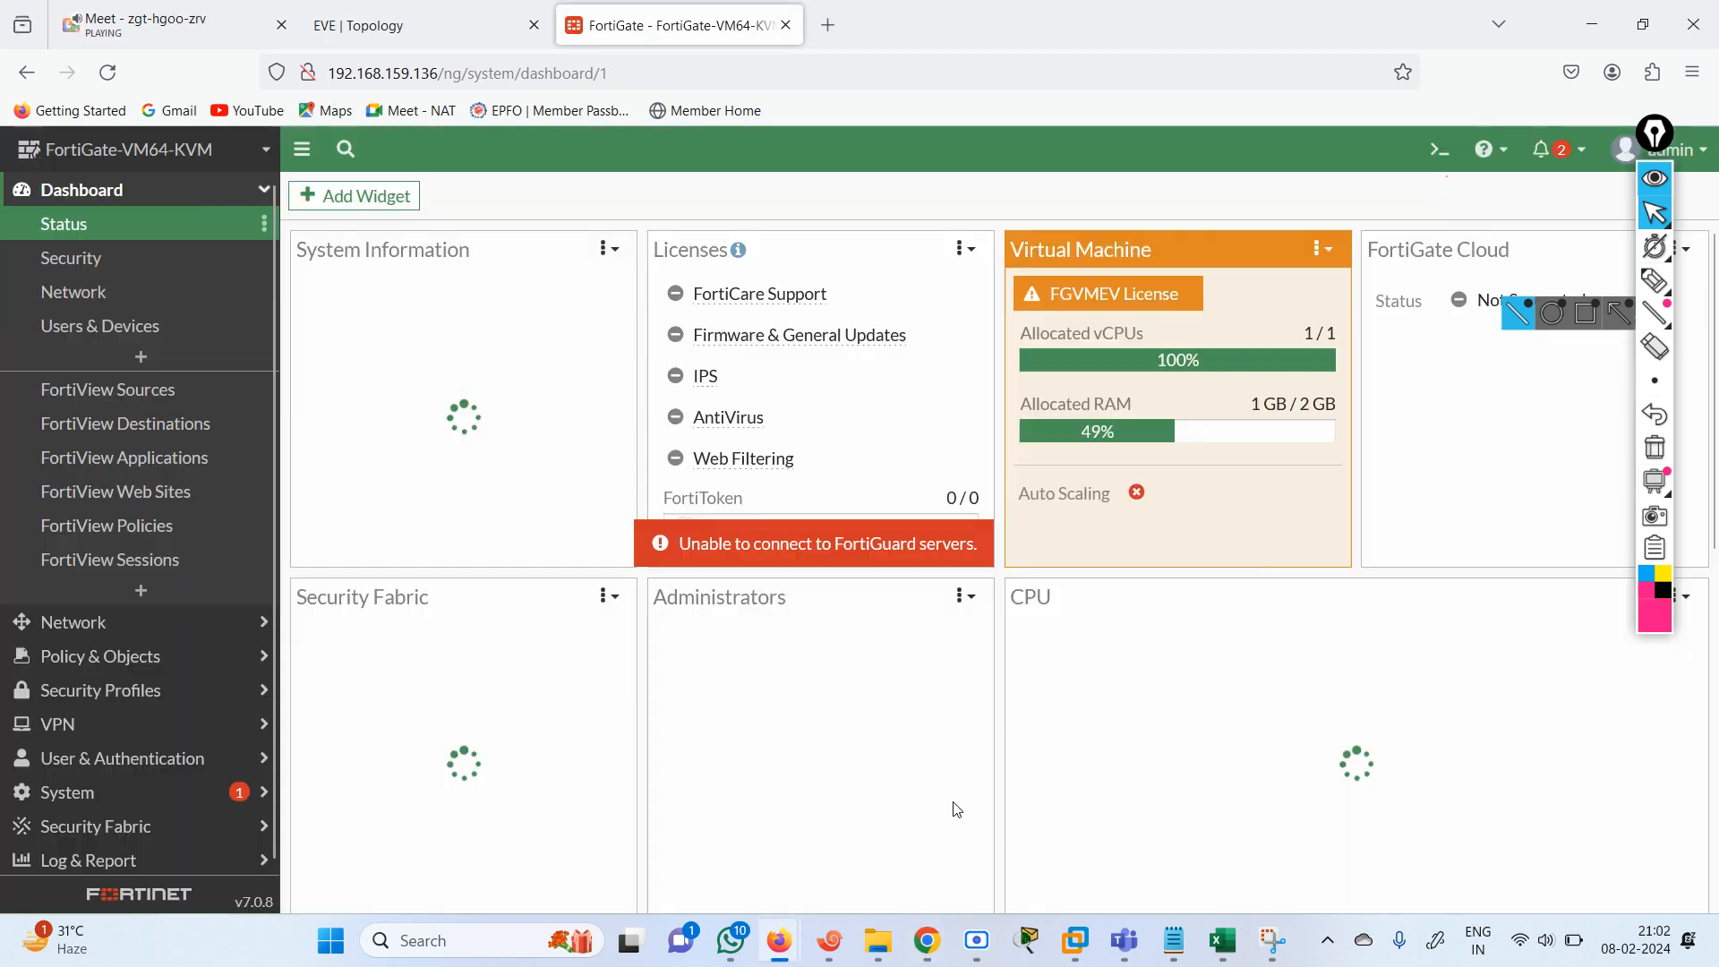
Change port1's addressing mode from DHCP to Manual and confirm the change despite being connected through that interface.
{"action": "left_click", "coordinate": [69, 627]}
{"action": "left_click", "coordinate": [152, 259]}
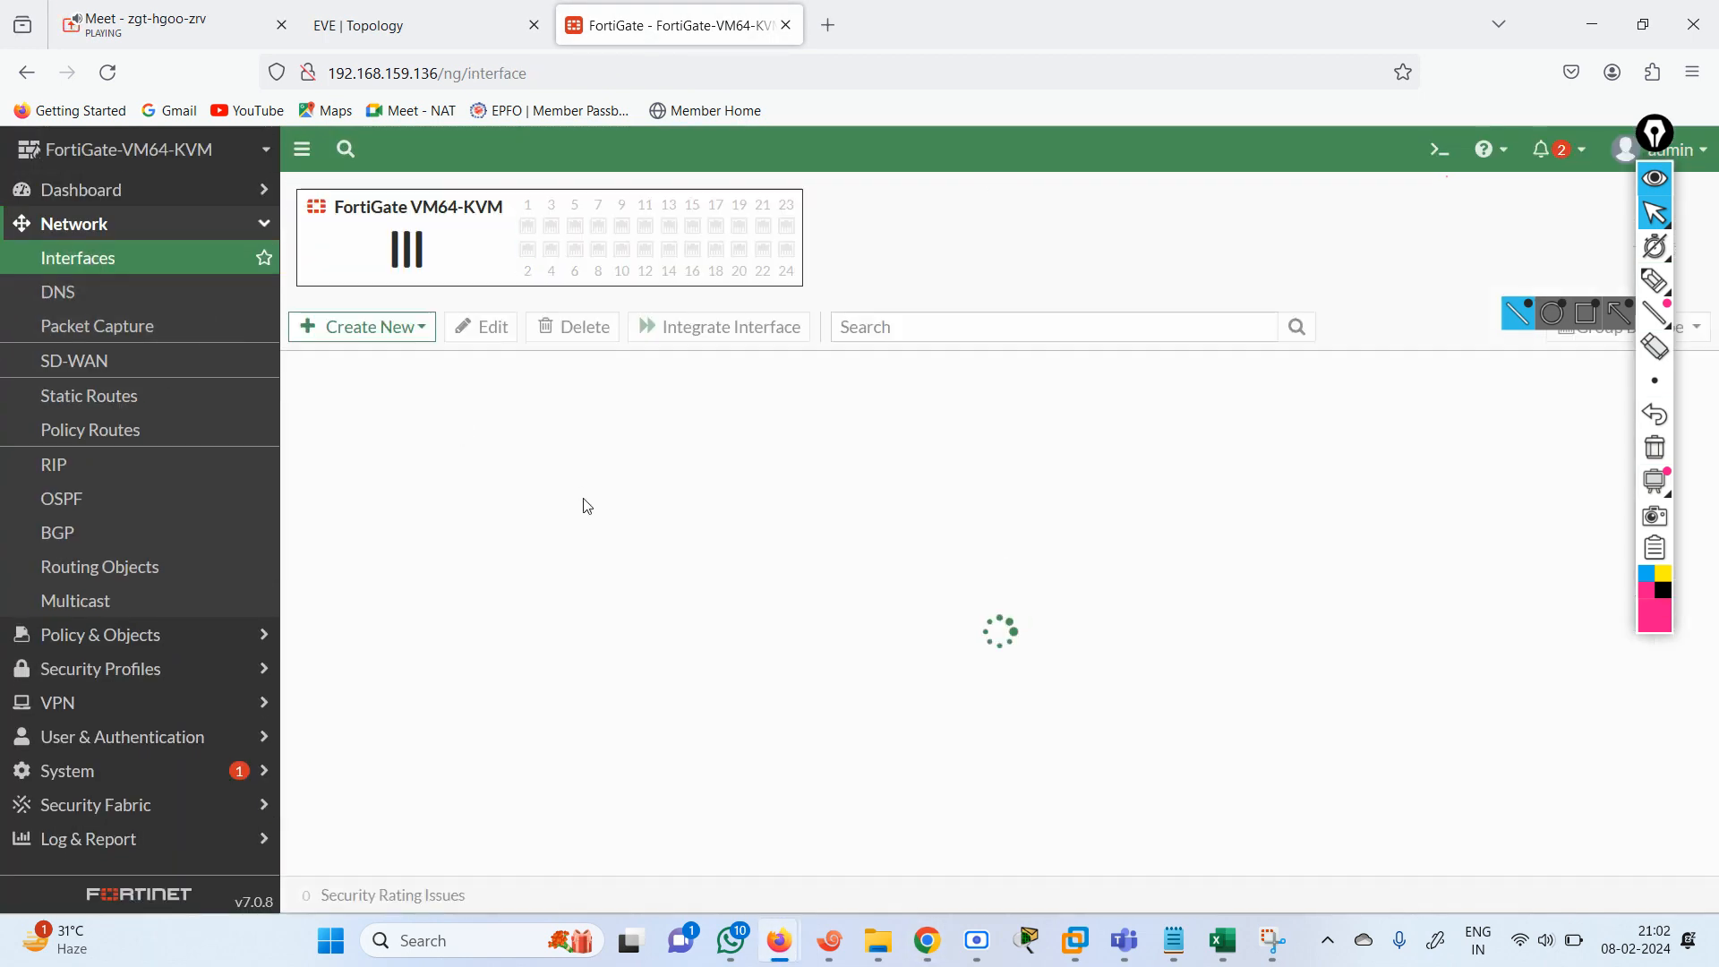
{"action": "double_click", "coordinate": [405, 577]}
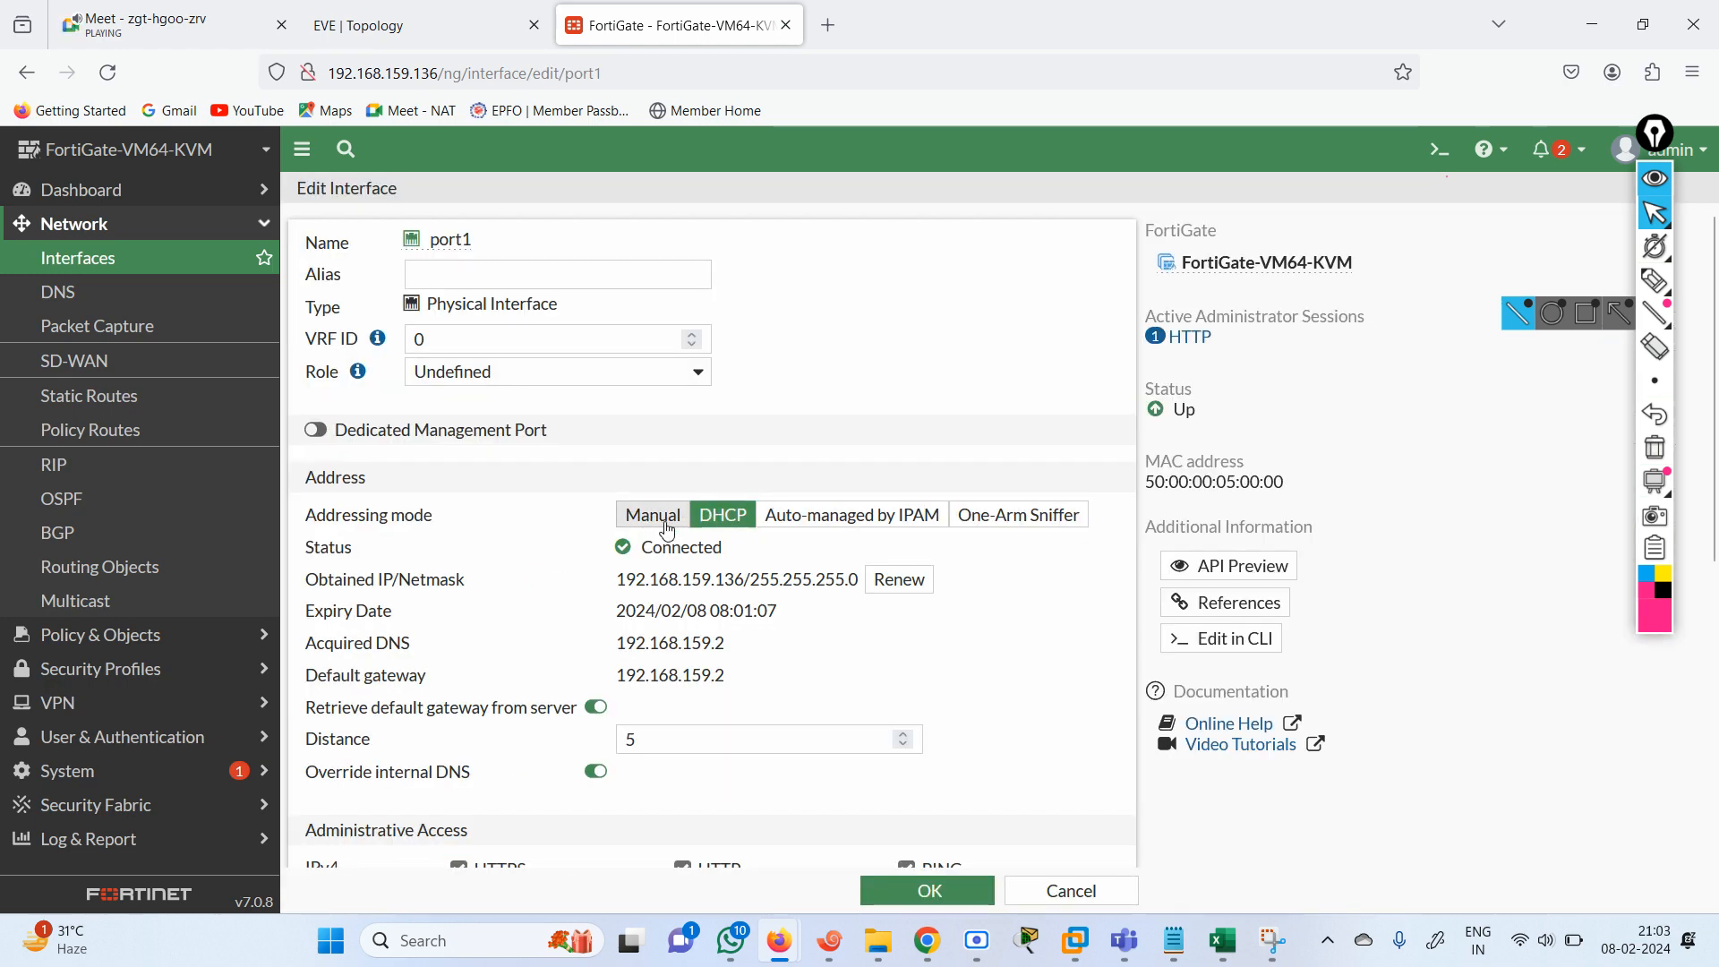
{"action": "left_click", "coordinate": [648, 524]}
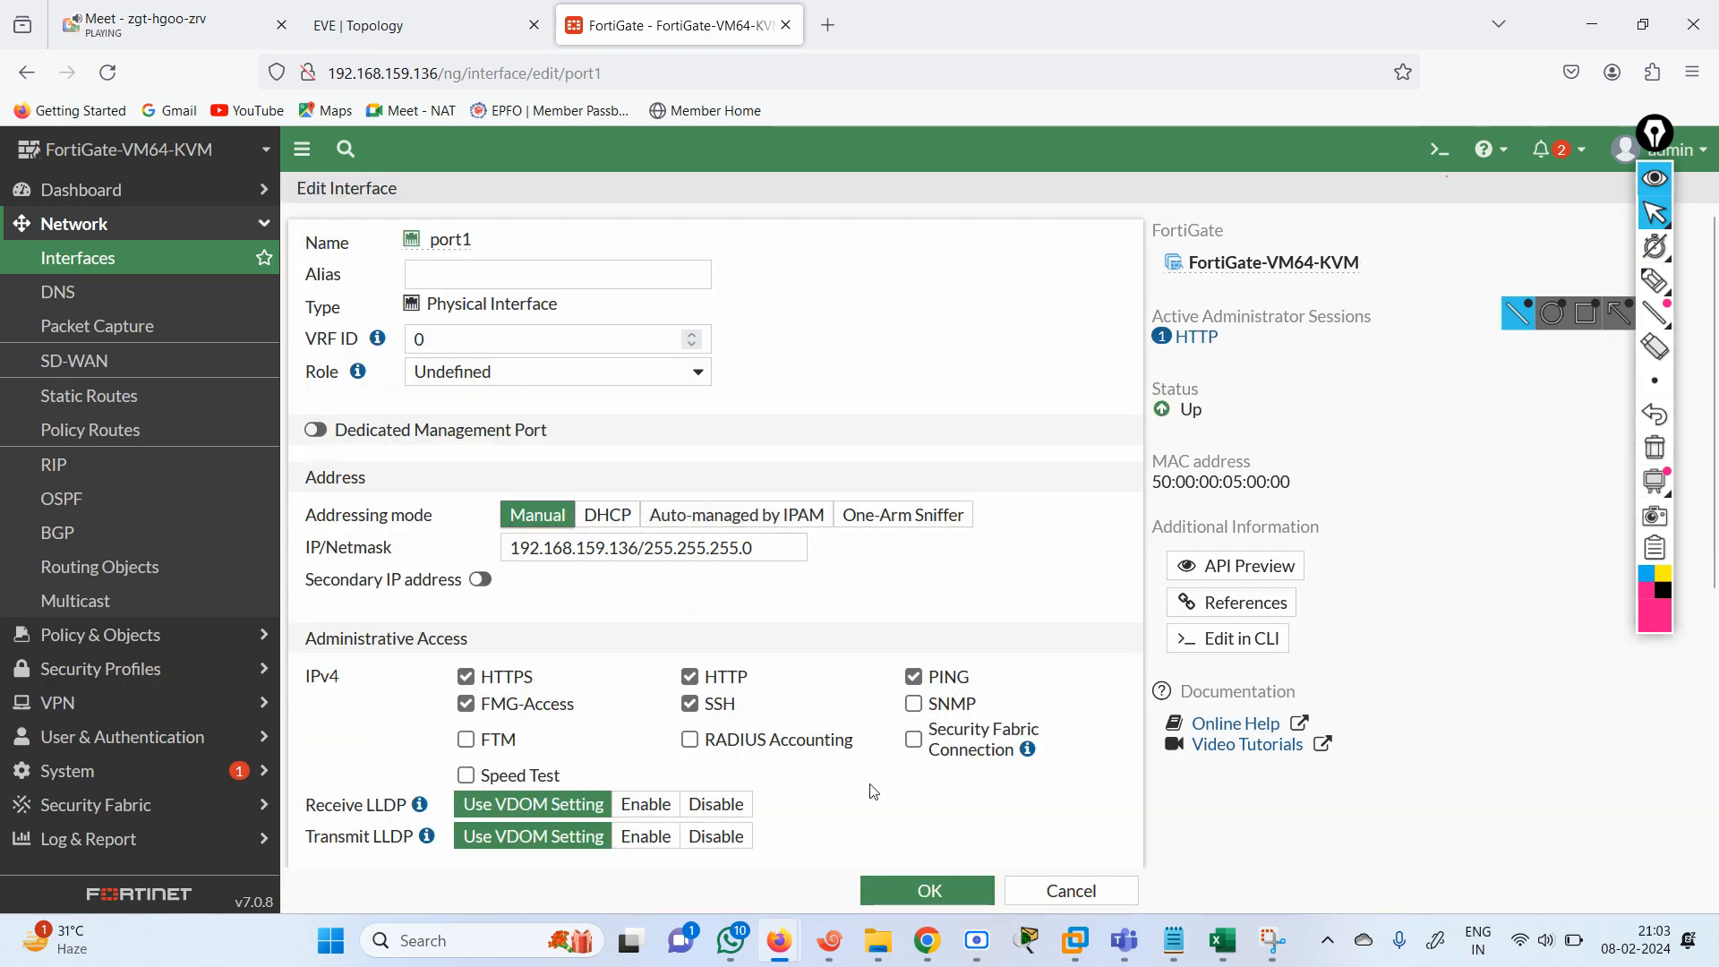
{"action": "left_click", "coordinate": [931, 893]}
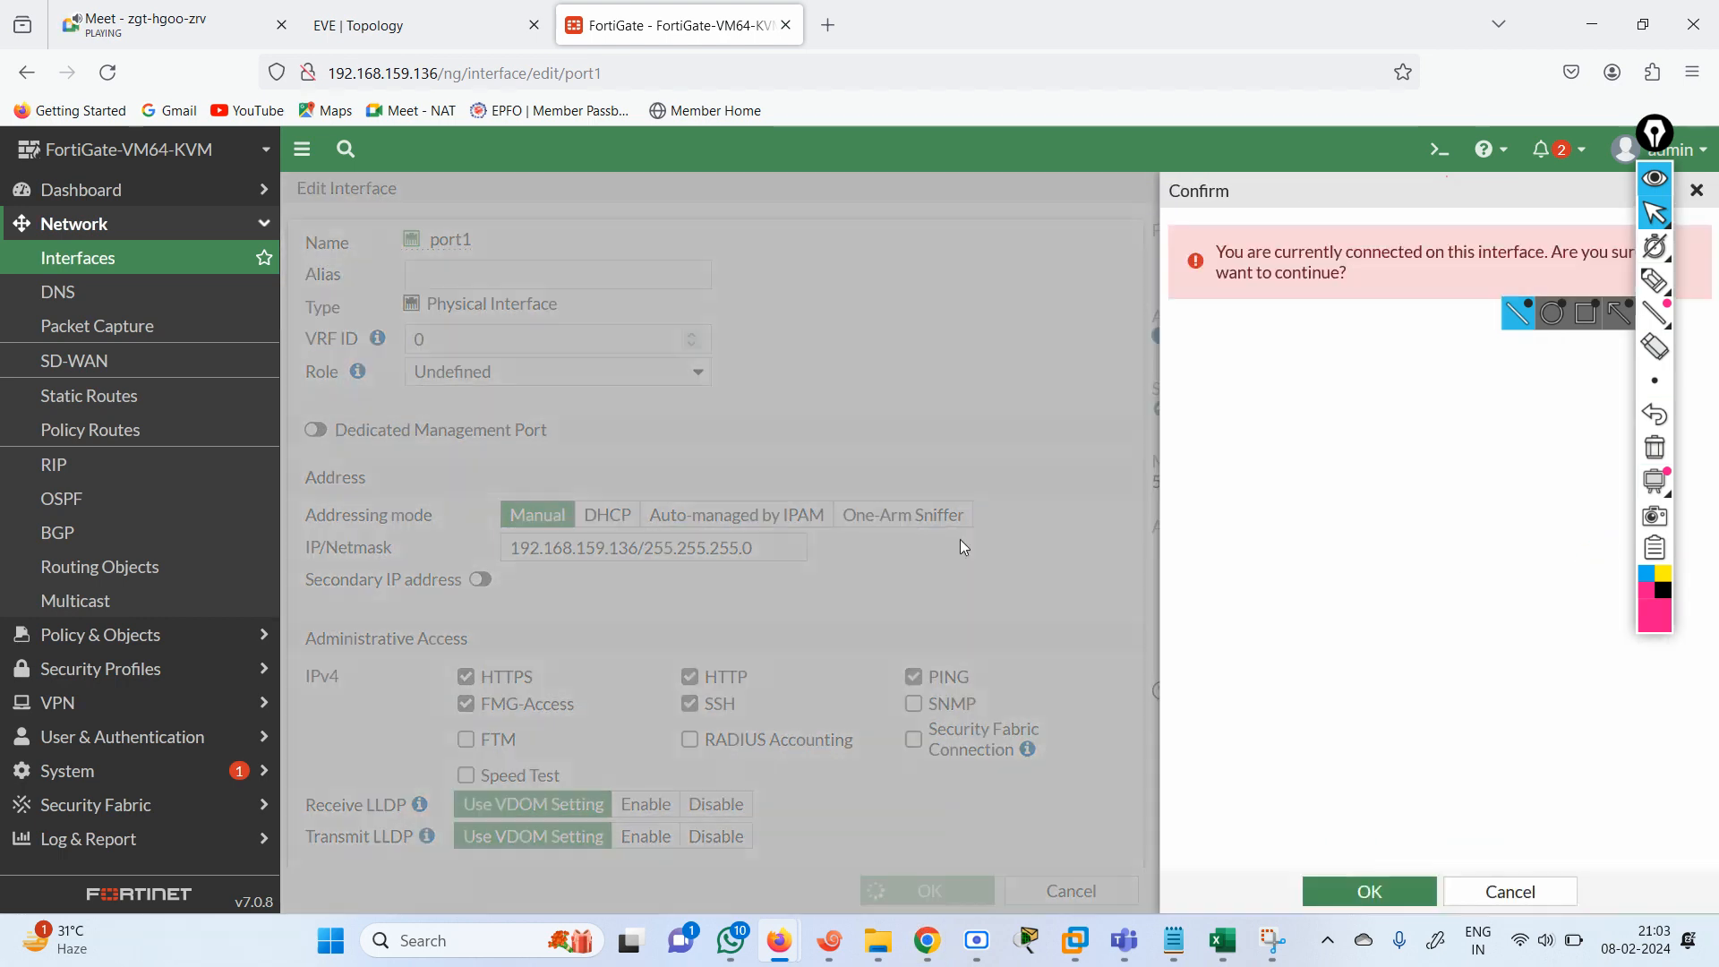
{"action": "left_click", "coordinate": [1362, 891]}
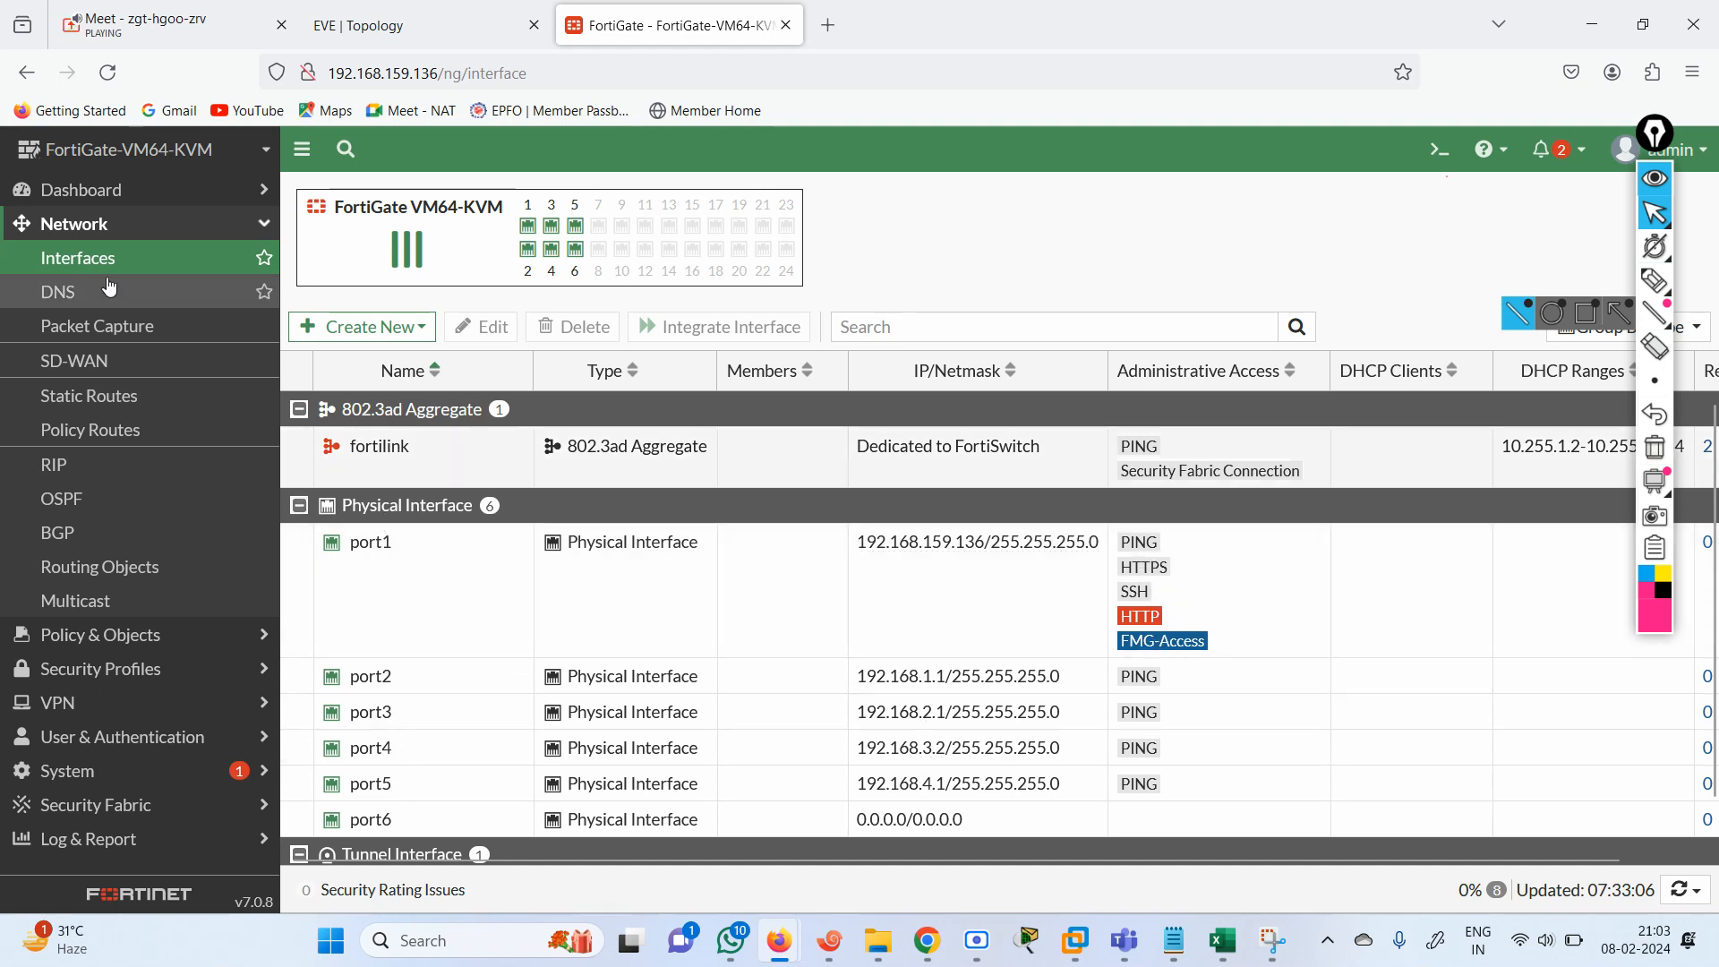
Open the FortiGate's RIP settings and enter 192.168.1.1/24 as the first network, consulting the topology diagram for the address.
{"action": "left_click", "coordinate": [88, 465]}
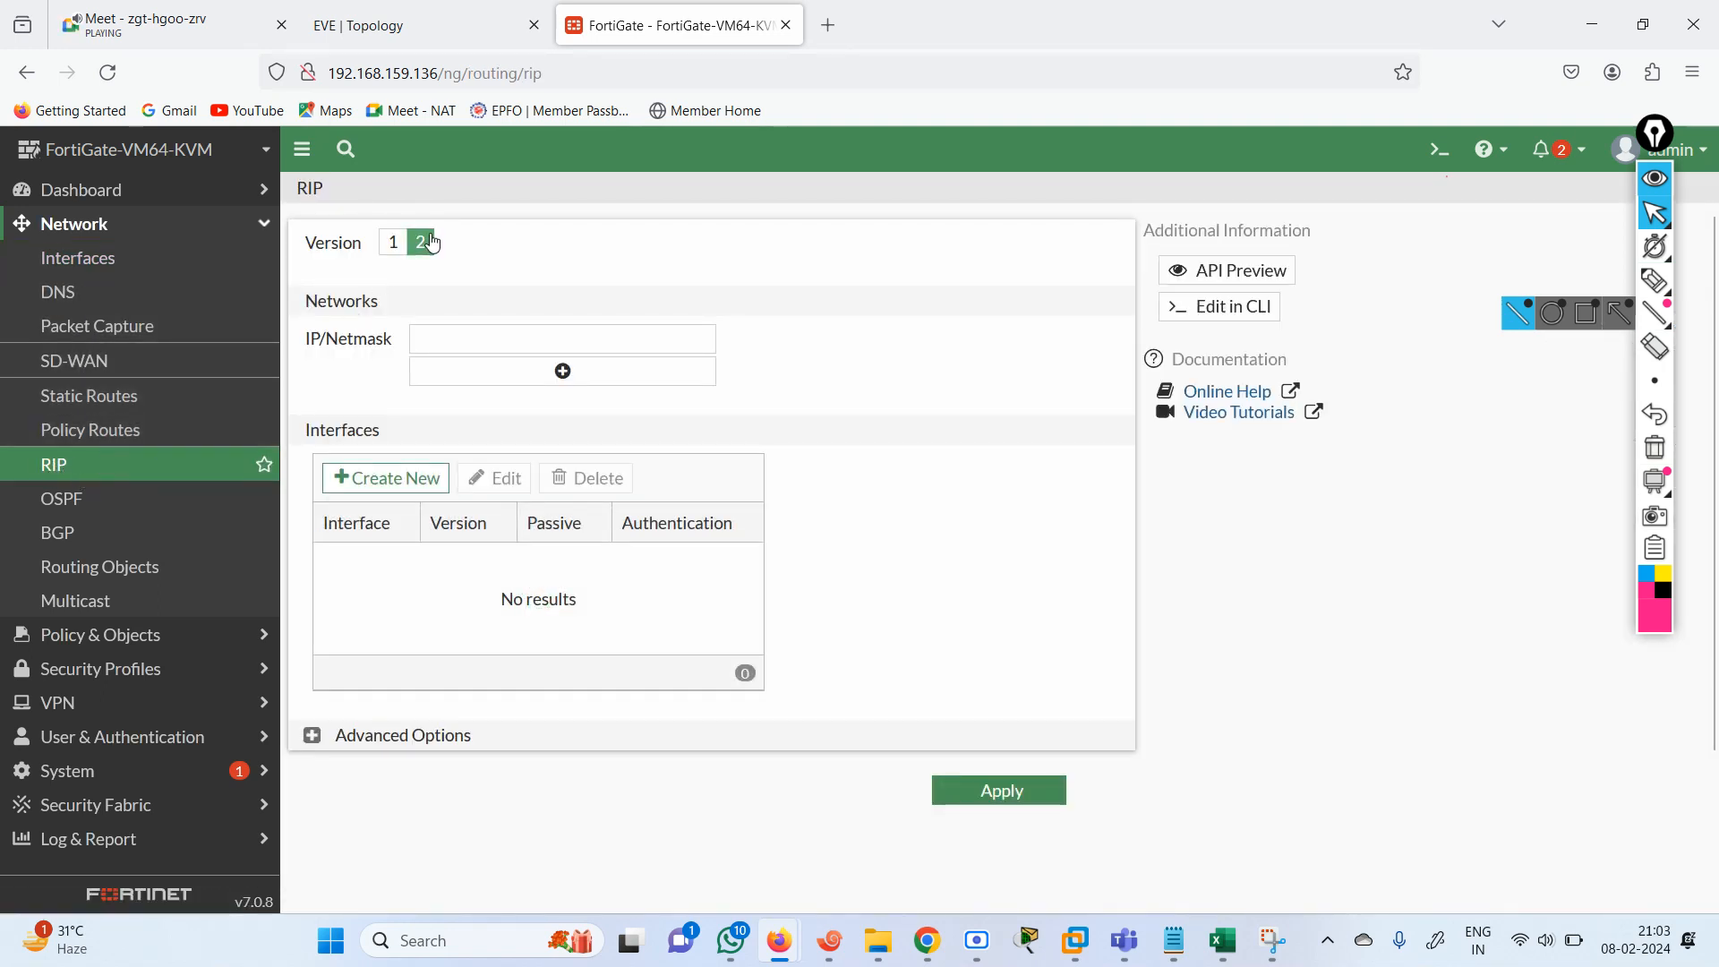
{"action": "left_click", "coordinate": [458, 337]}
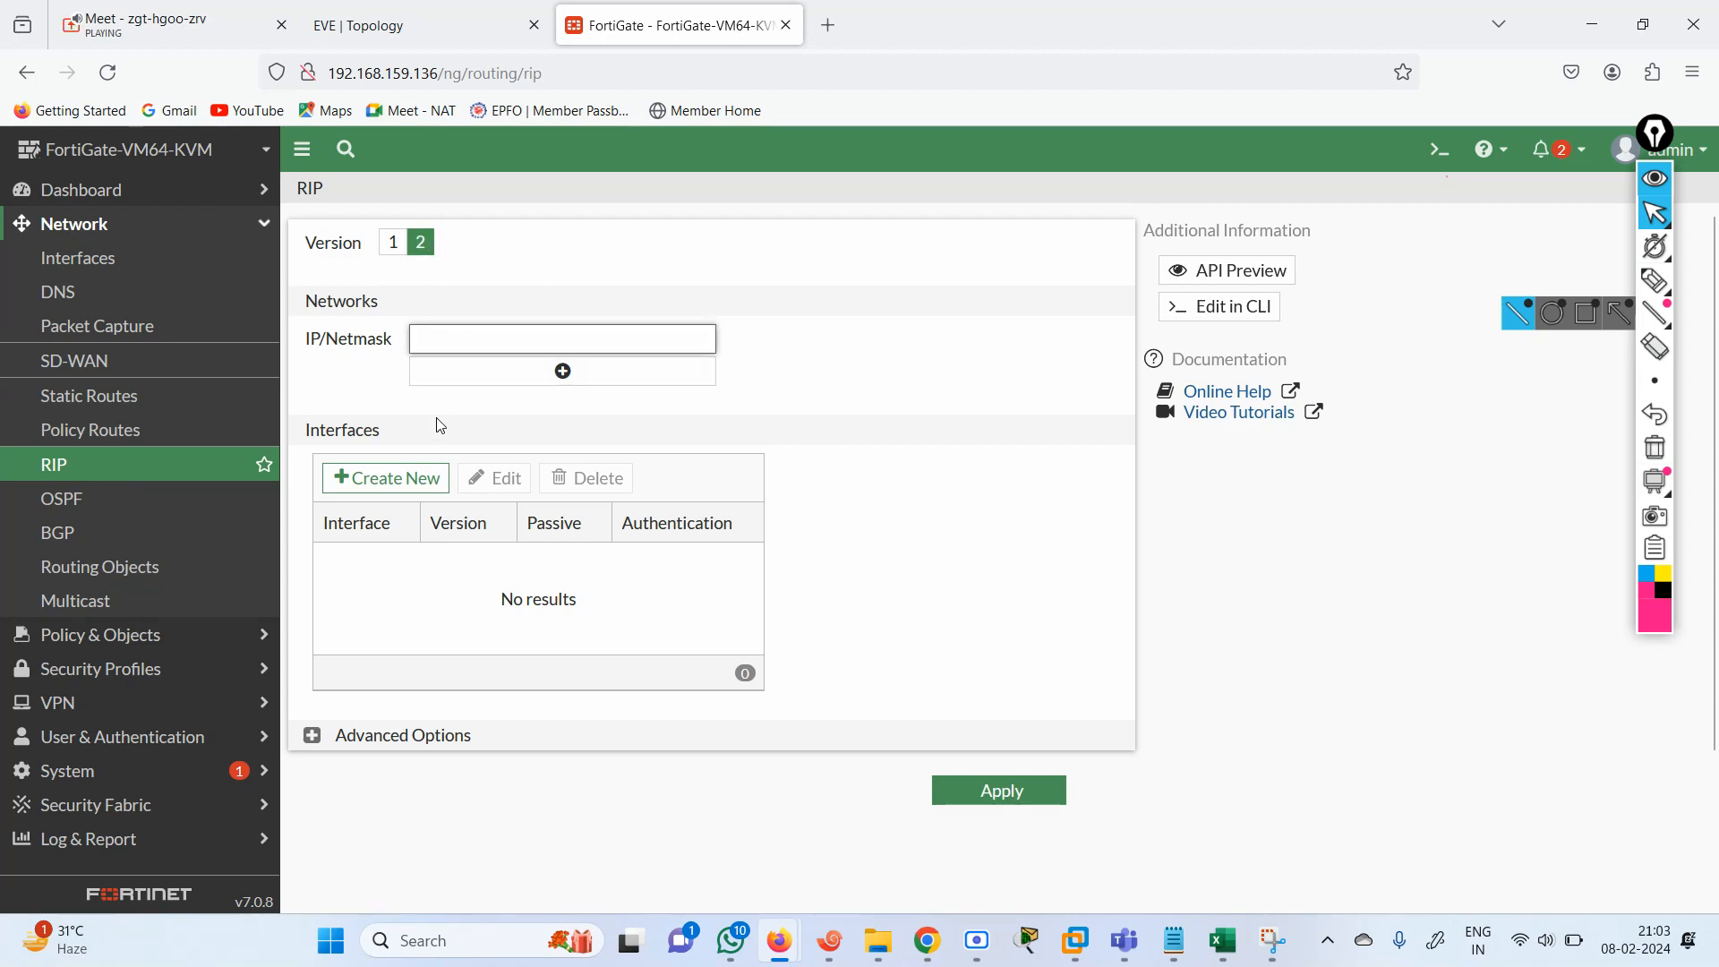
{"action": "left_click", "coordinate": [363, 34]}
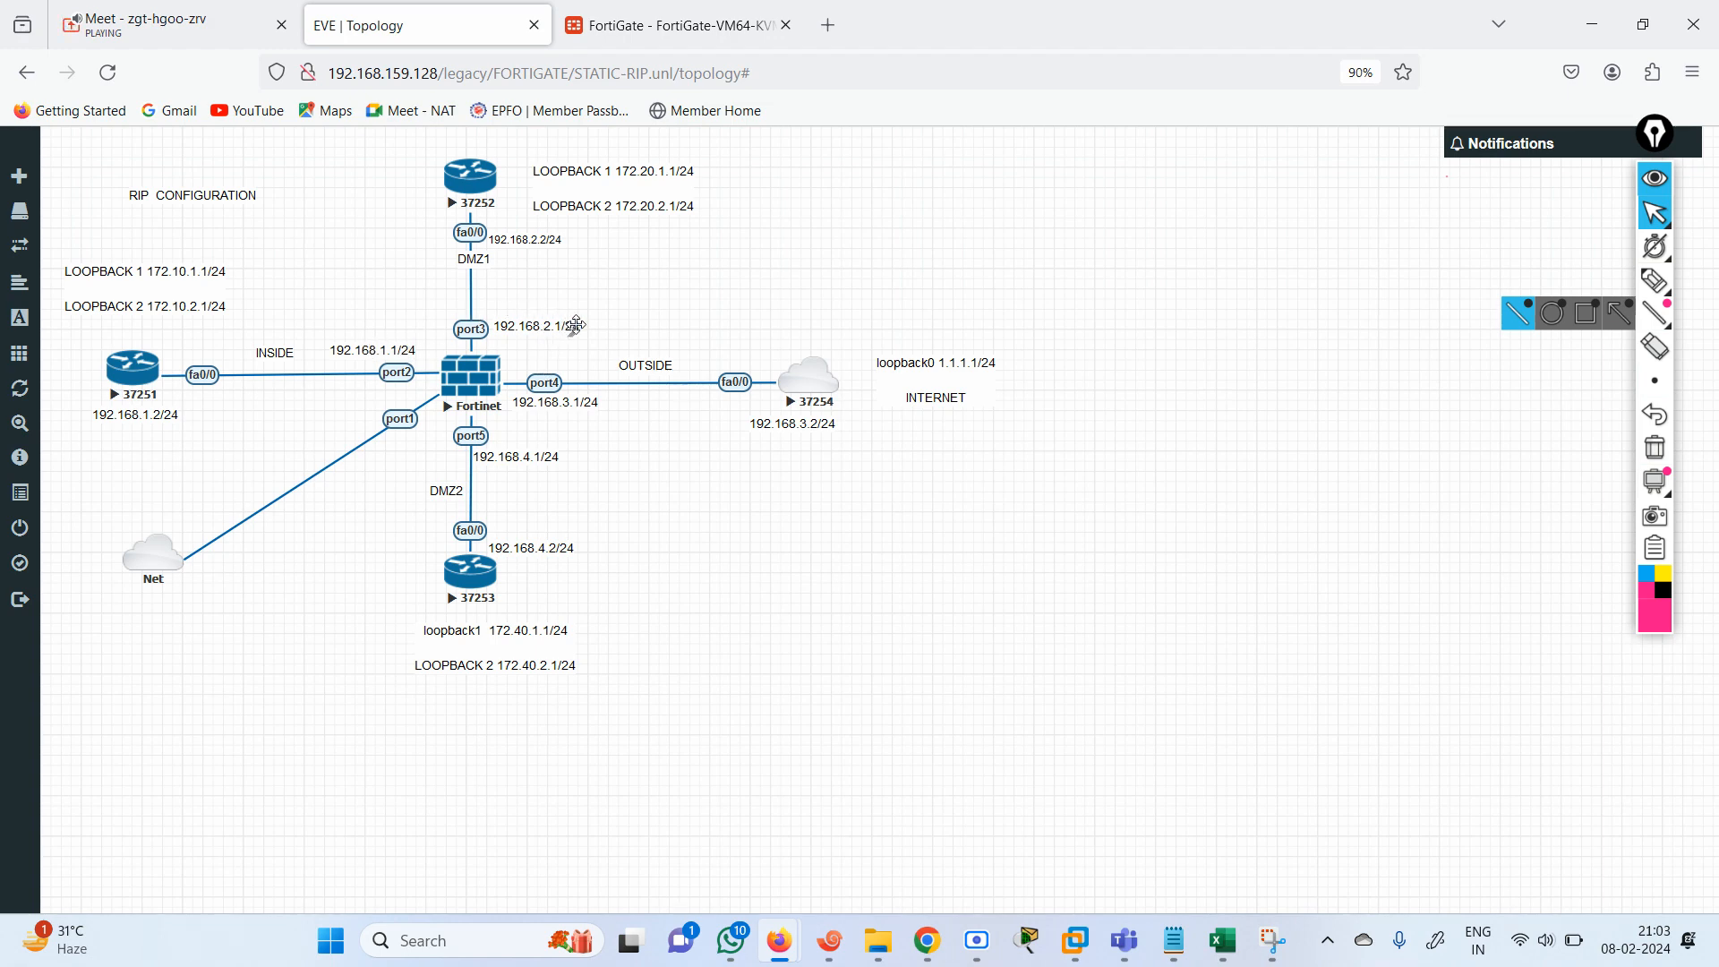
{"action": "left_click", "coordinate": [676, 17]}
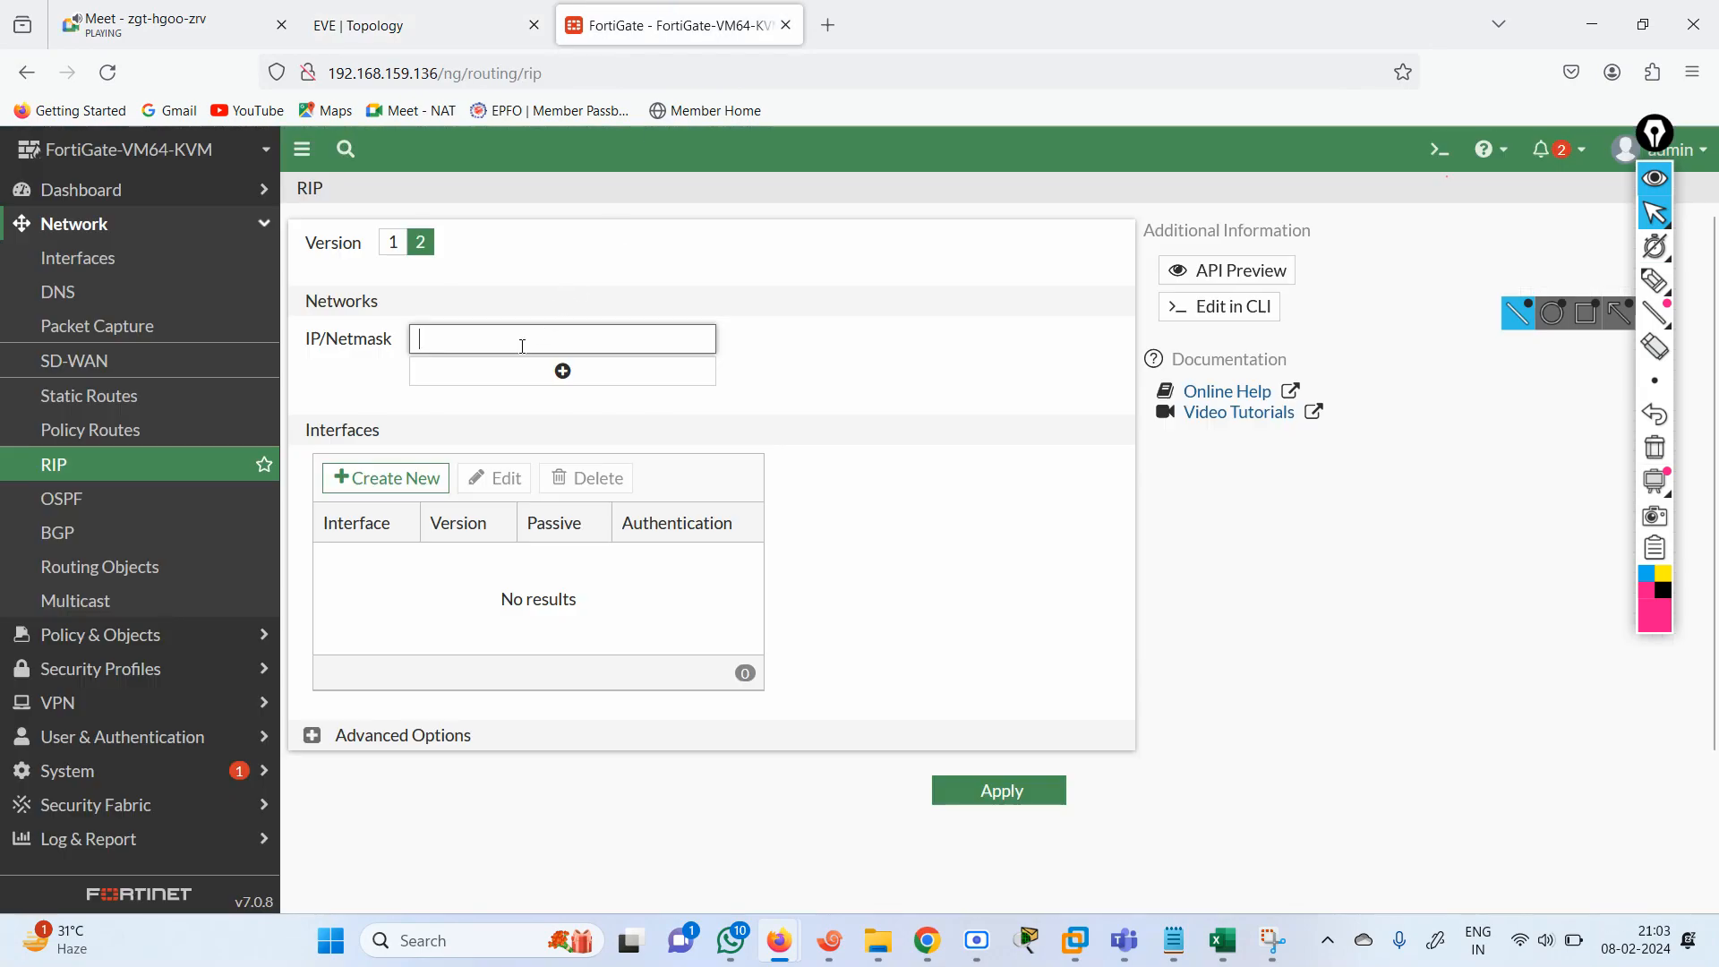
{"action": "type", "text": "9"}
{"action": "key", "text": "BackSpace"}
{"action": "type", "text": "19"}
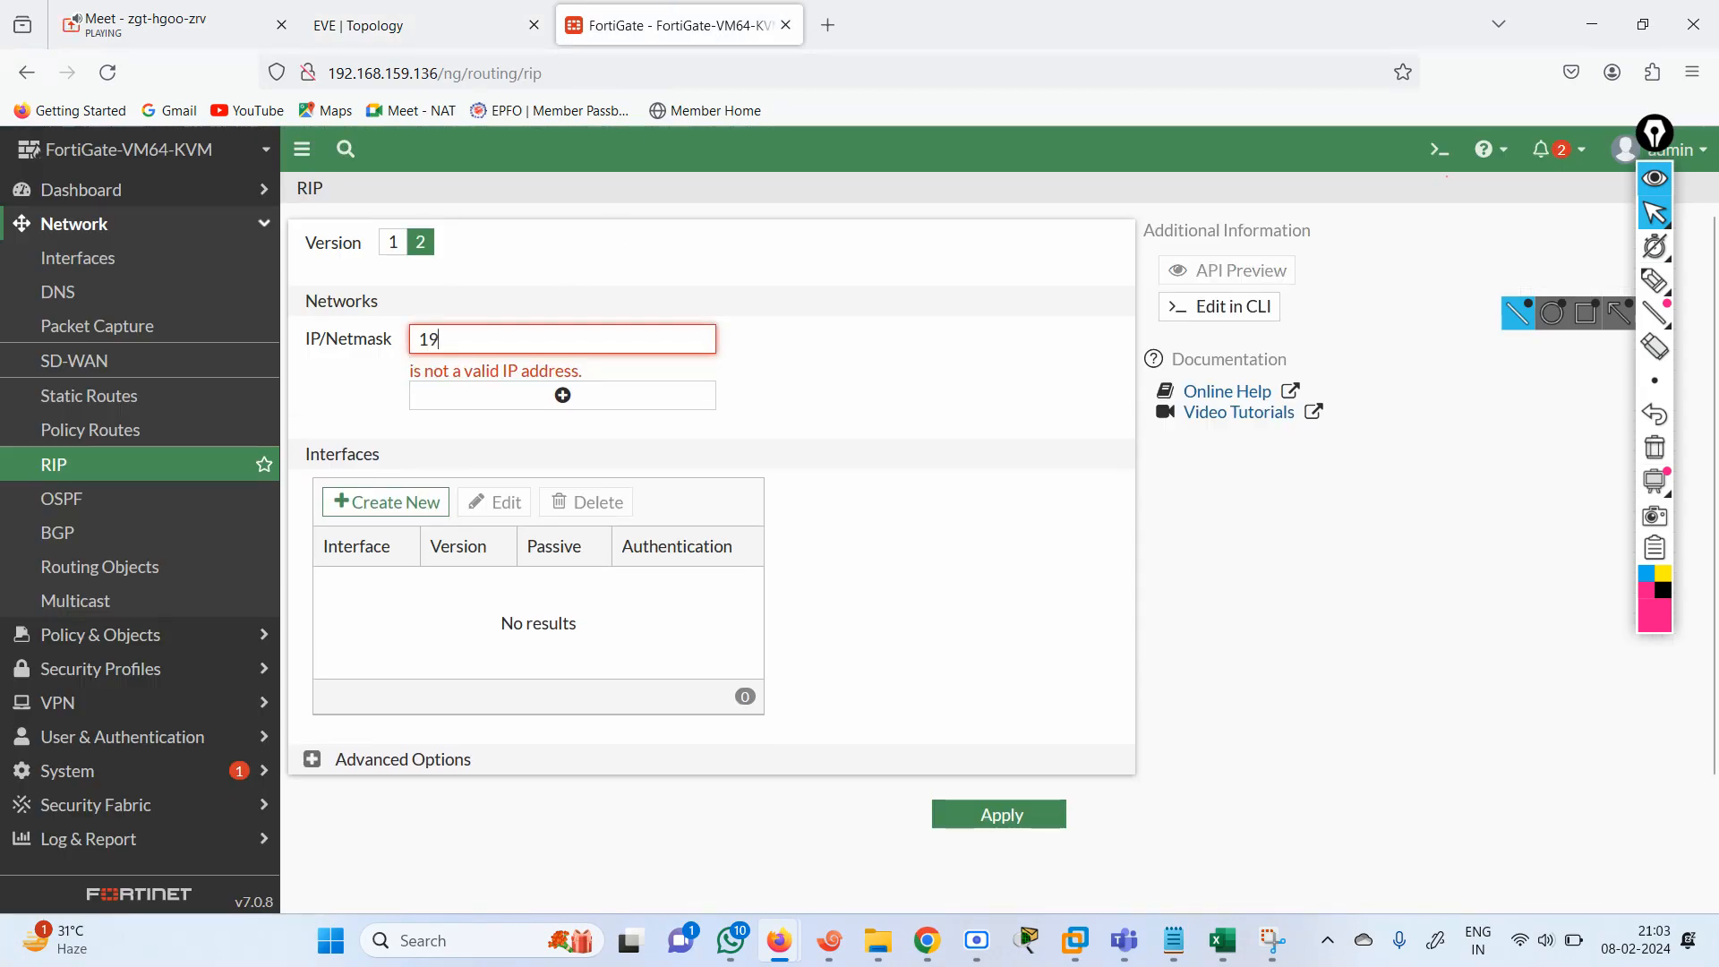
{"action": "type", "text": "2.168.1.1"}
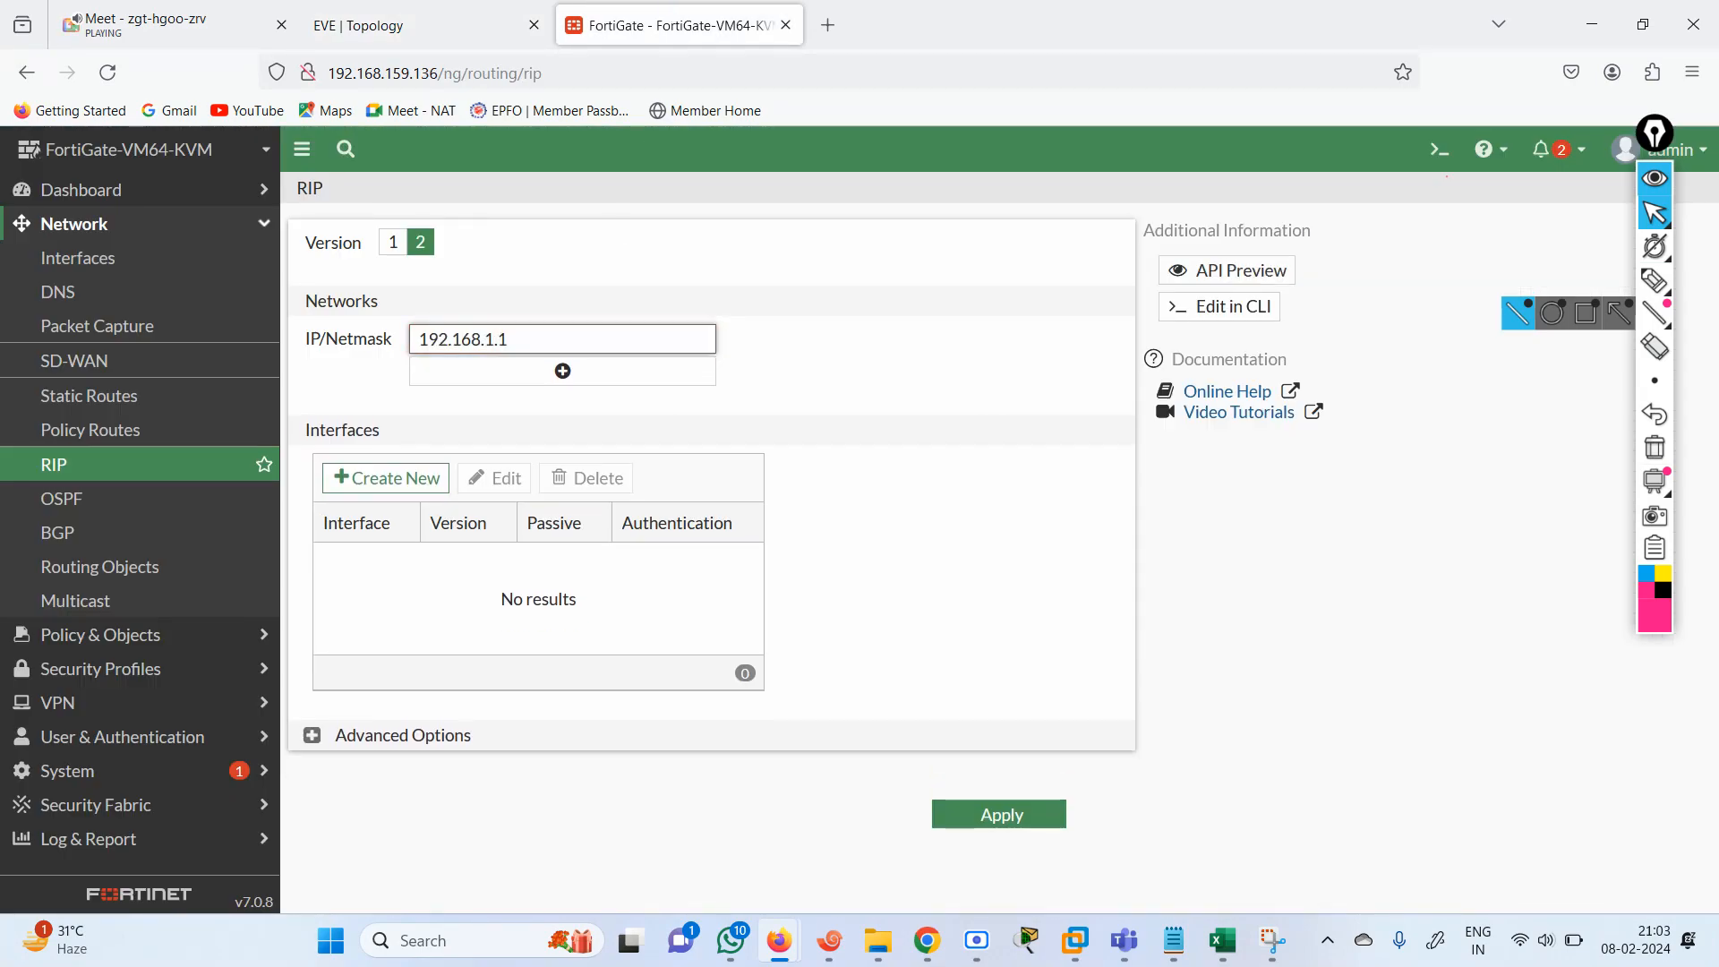
{"action": "type", "text": "/24"}
Copy the first RIP network into a second entry and change it to 192.168.2.1/24.
{"action": "key", "text": "ctrl+a"}
{"action": "key", "text": "ctrl+c"}
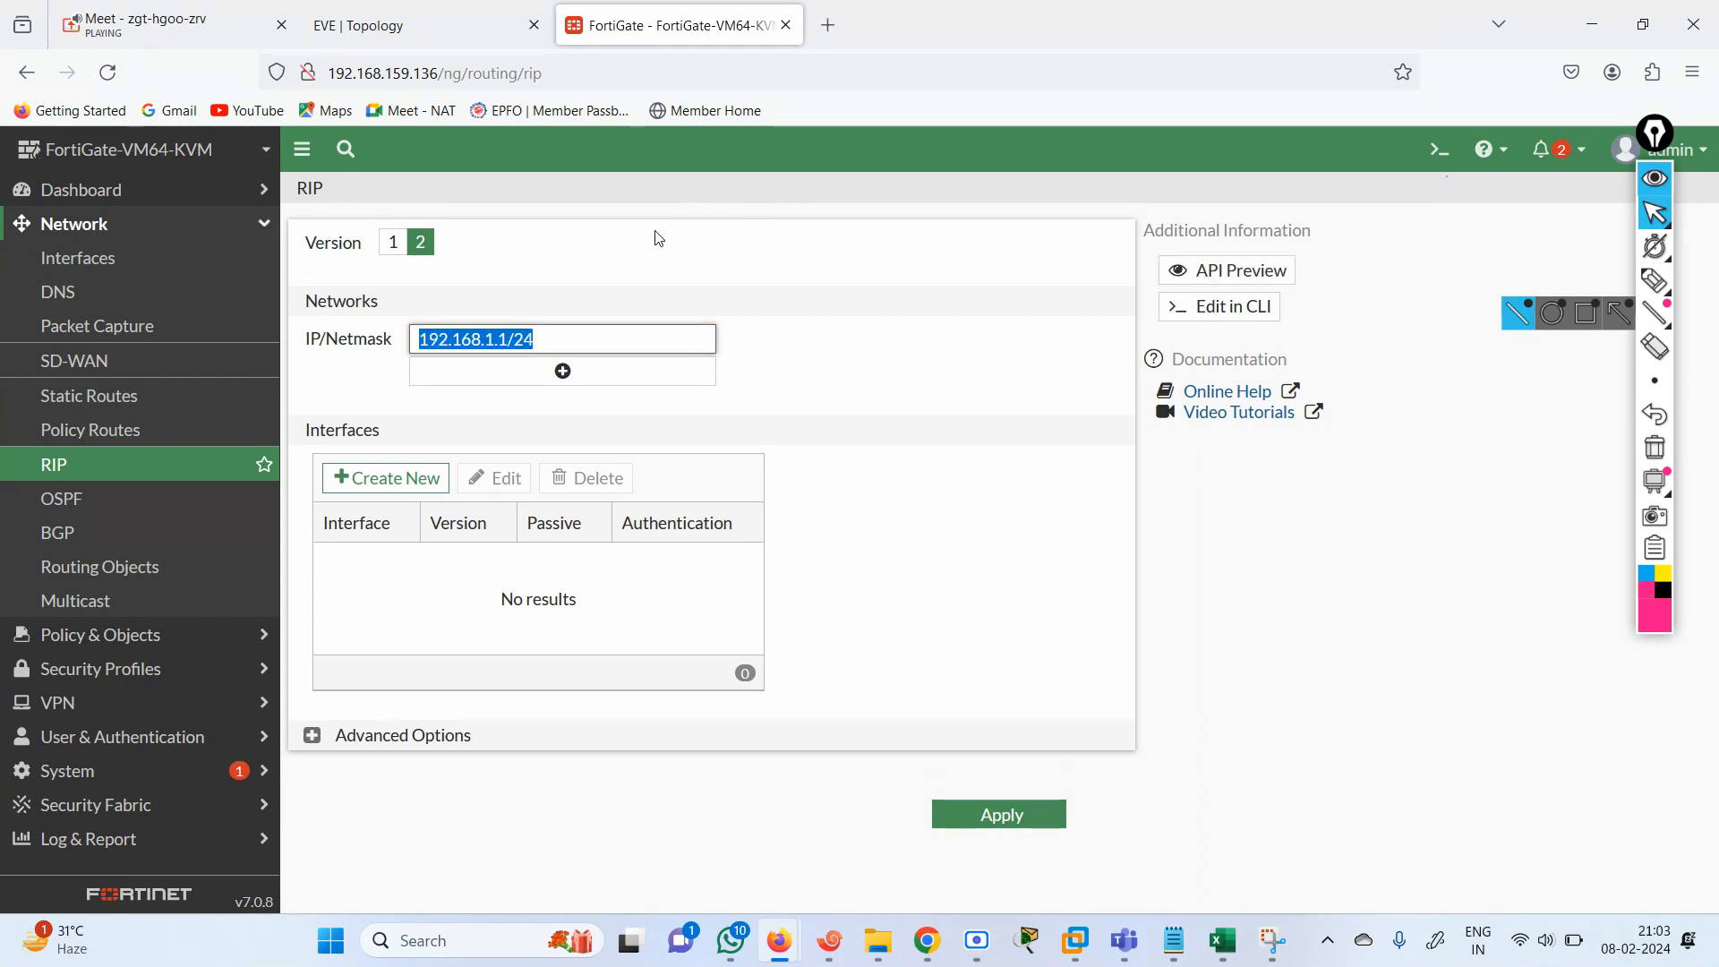
{"action": "left_click", "coordinate": [582, 369]}
{"action": "left_click", "coordinate": [506, 372]}
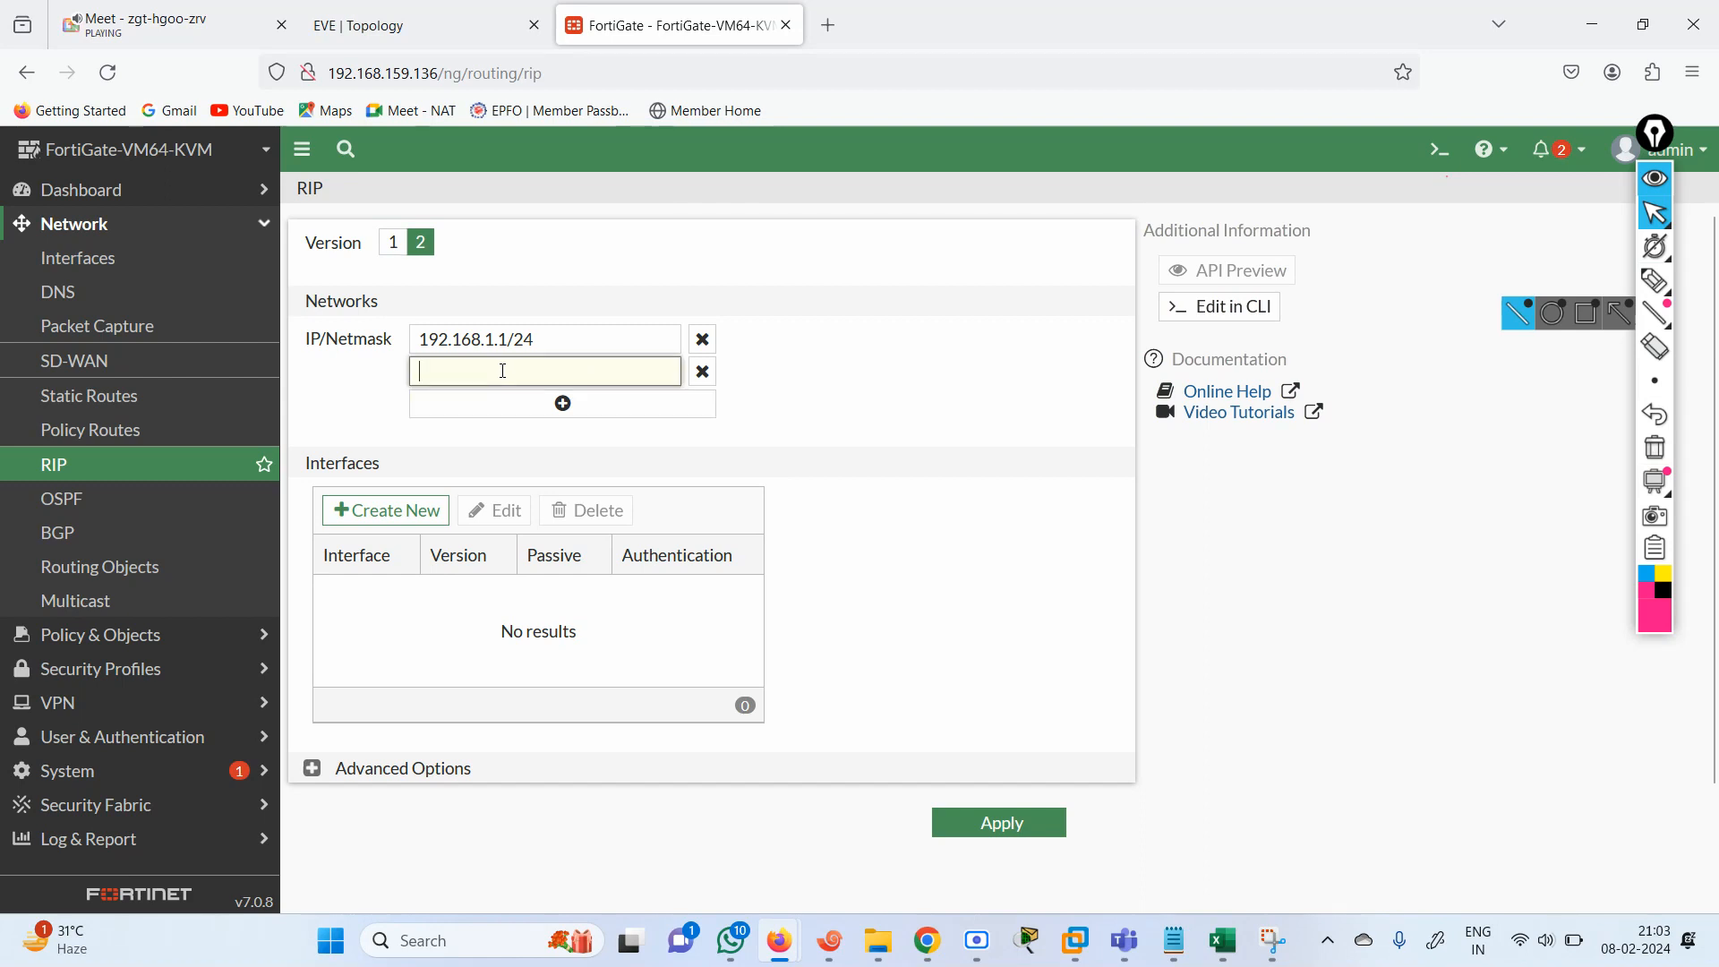
{"action": "key", "text": "ctrl+v"}
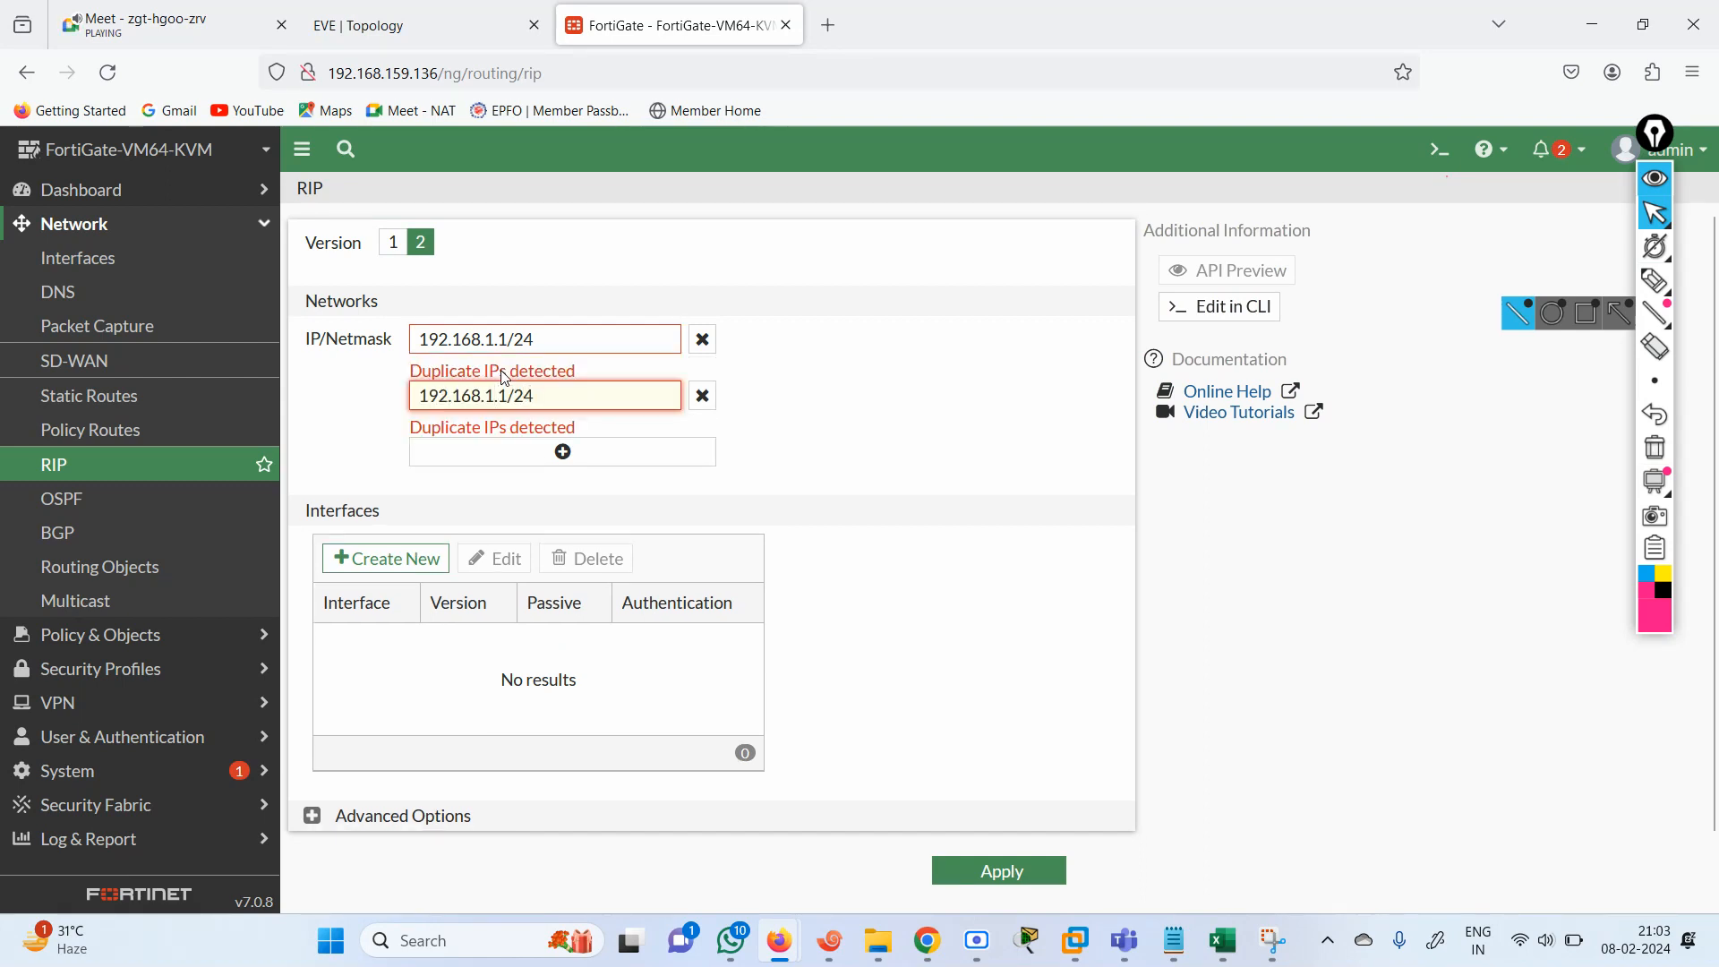
{"action": "key", "text": "BackSpace"}
{"action": "type", "text": "2"}
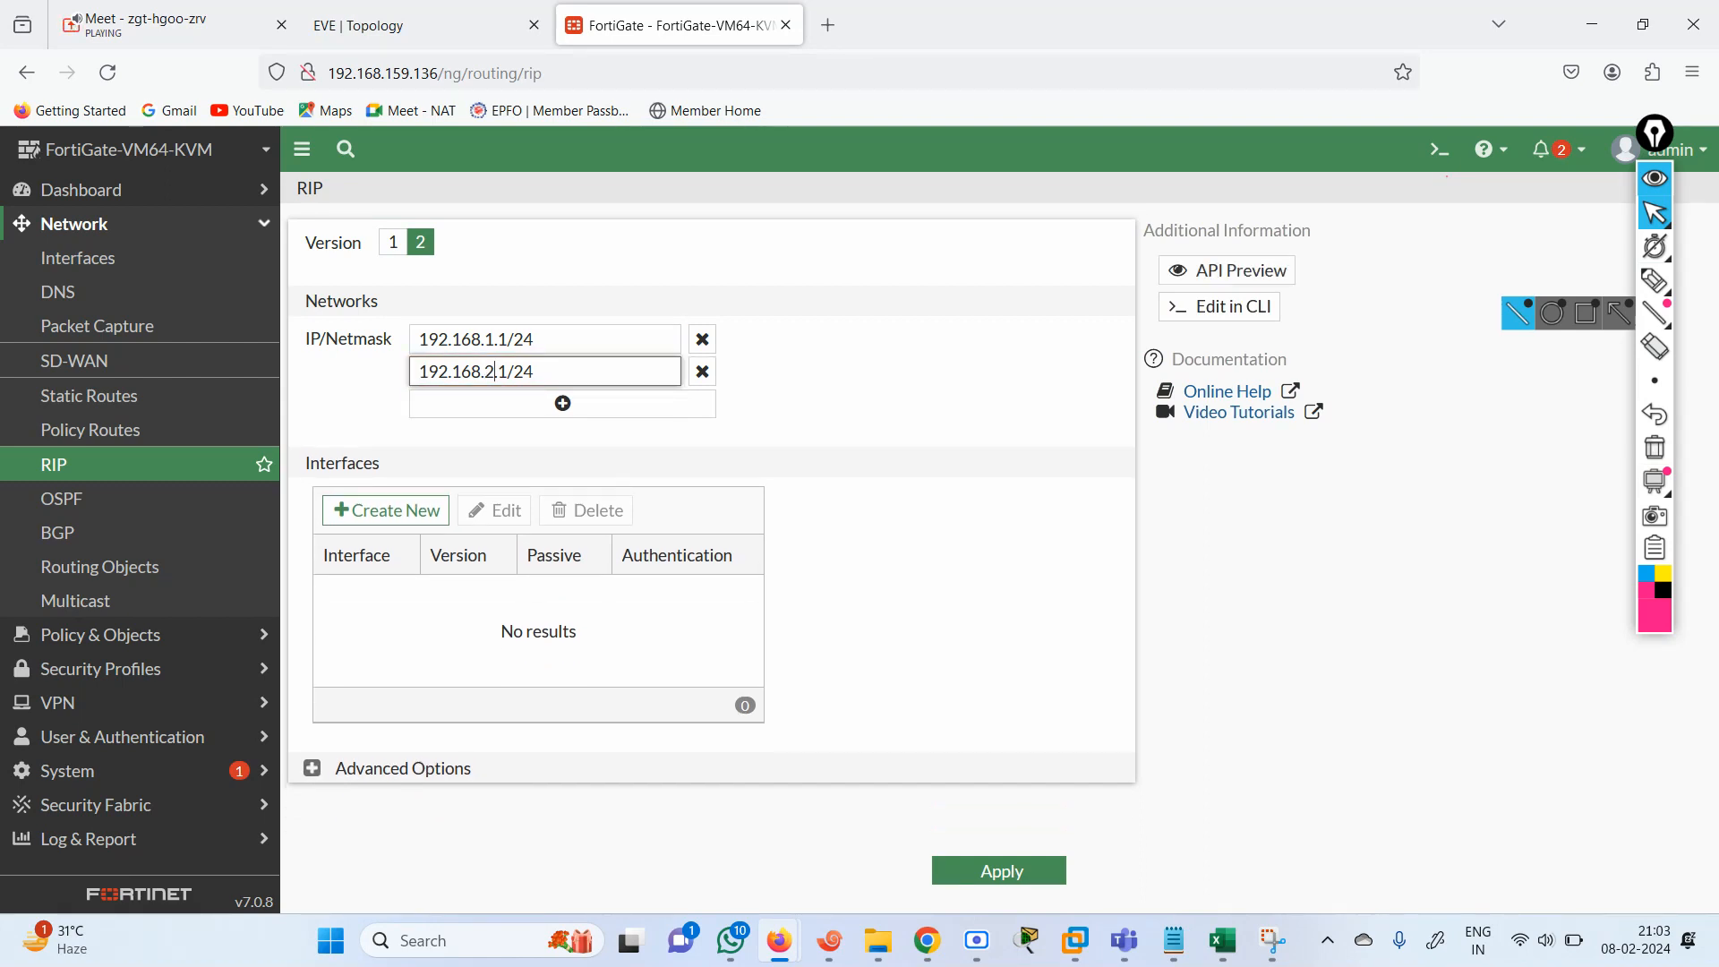
Add a third RIP network entry with the address 192.168.3.1/24.
{"action": "left_click", "coordinate": [583, 401]}
{"action": "left_click", "coordinate": [516, 395]}
{"action": "key", "text": "ctrl+v"}
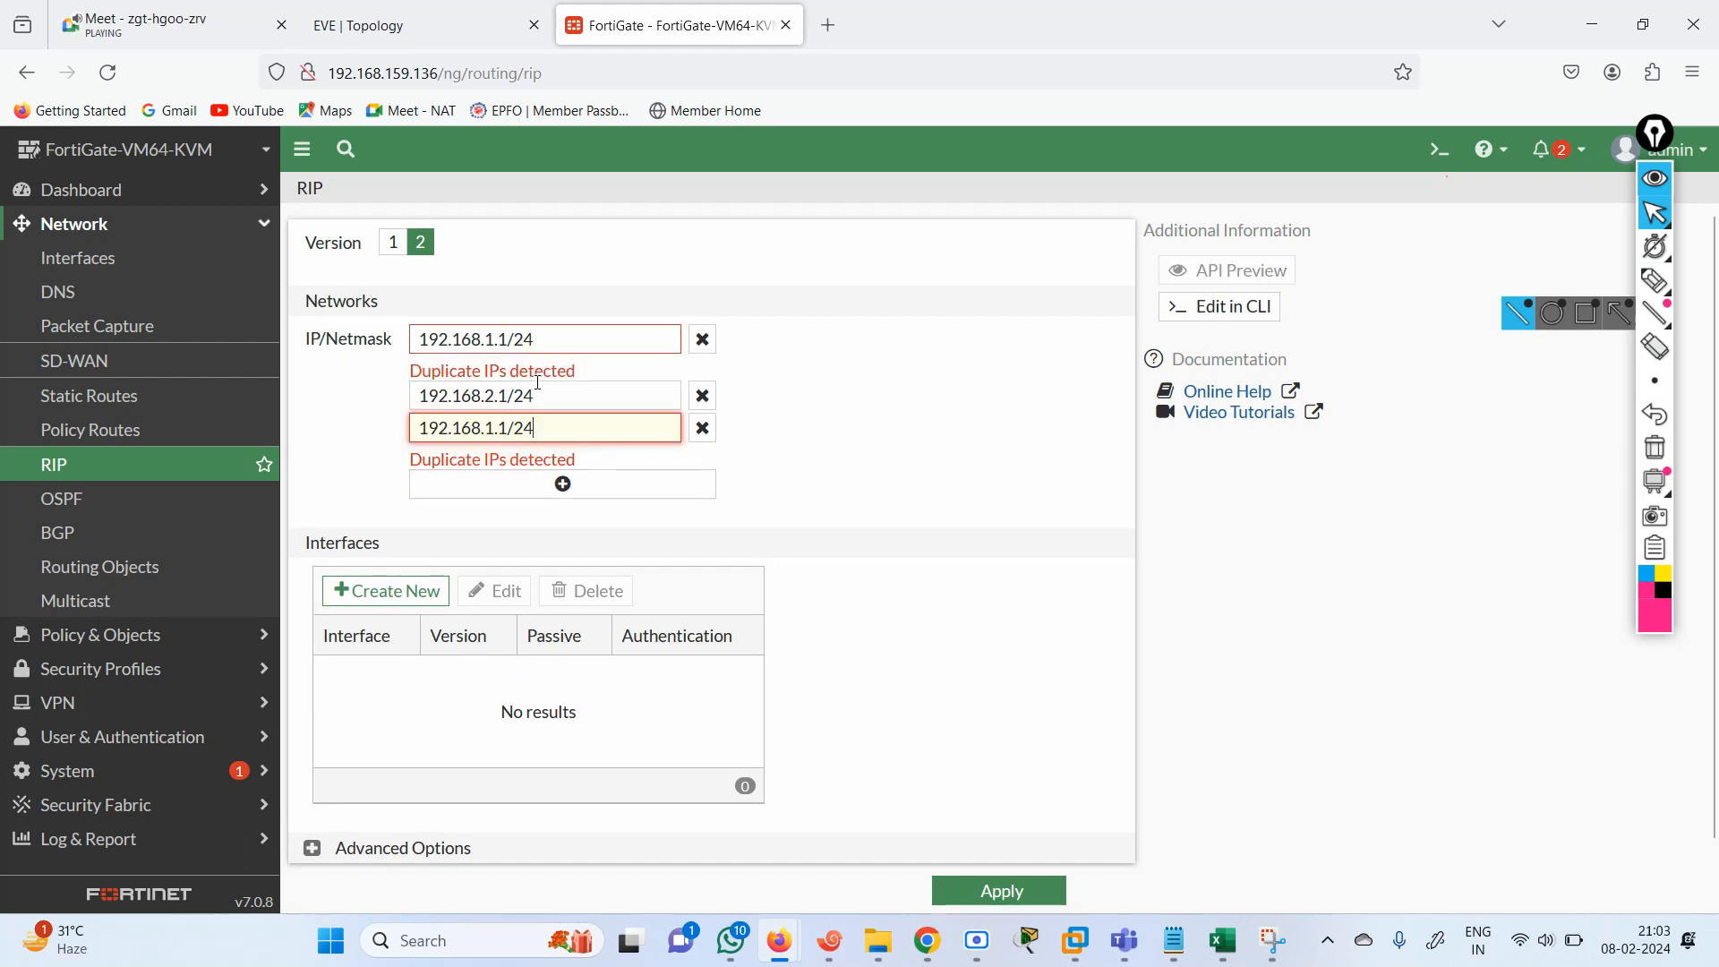
{"action": "key", "text": "BackSpace"}
{"action": "type", "text": "3"}
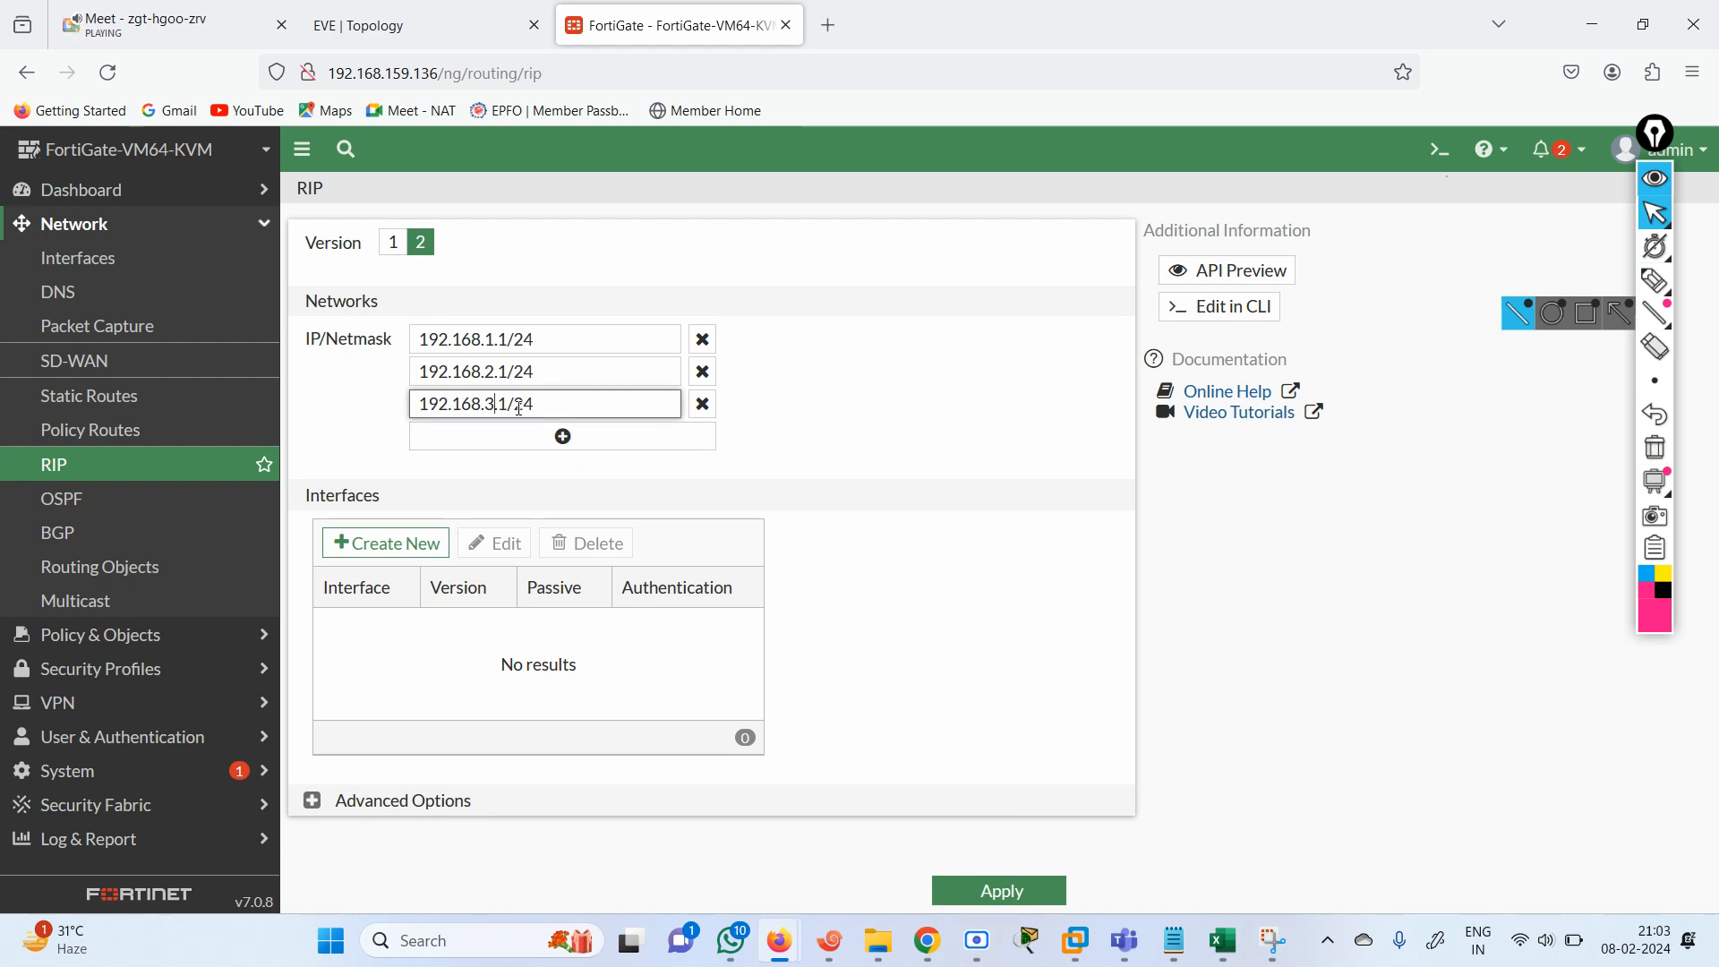
Correct the three RIP entries to network addresses: 192.168.3.0/24, 192.168.2.0/24 and 192.168.1.0/24.
{"action": "key", "text": "BackSpace"}
{"action": "type", "text": "0"}
{"action": "left_click", "coordinate": [490, 380]}
{"action": "key", "text": "Delete"}
{"action": "key", "text": "Delete"}
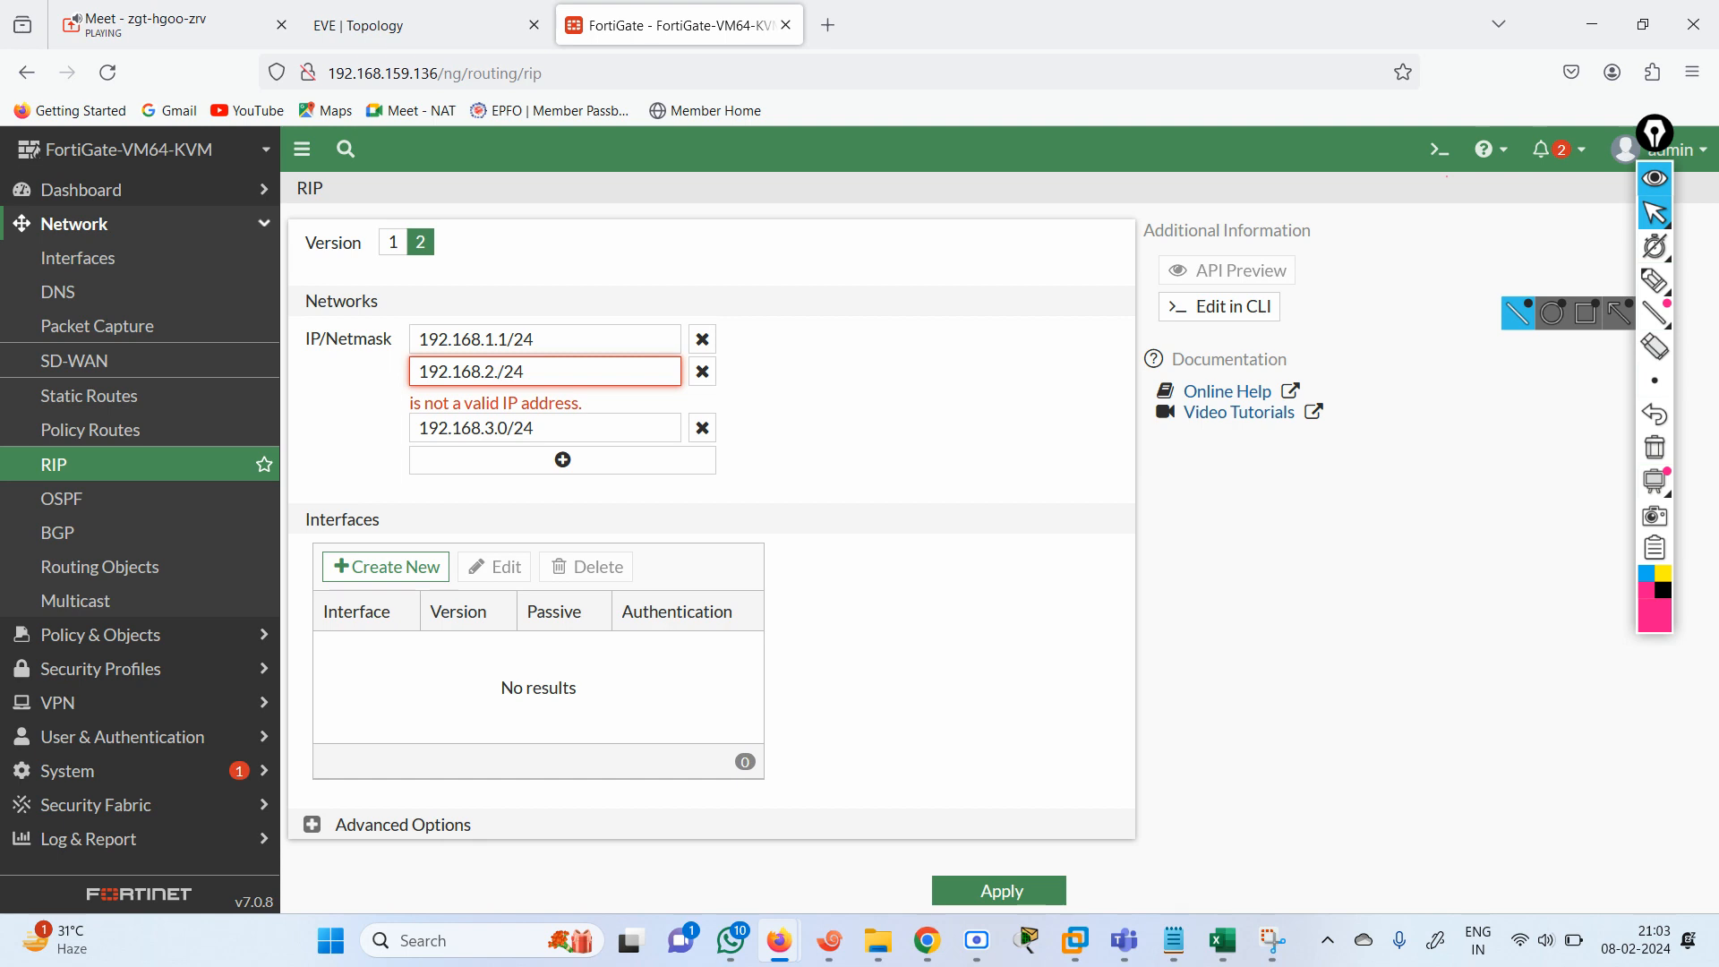
{"action": "type", "text": "0"}
{"action": "left_click", "coordinate": [509, 340]}
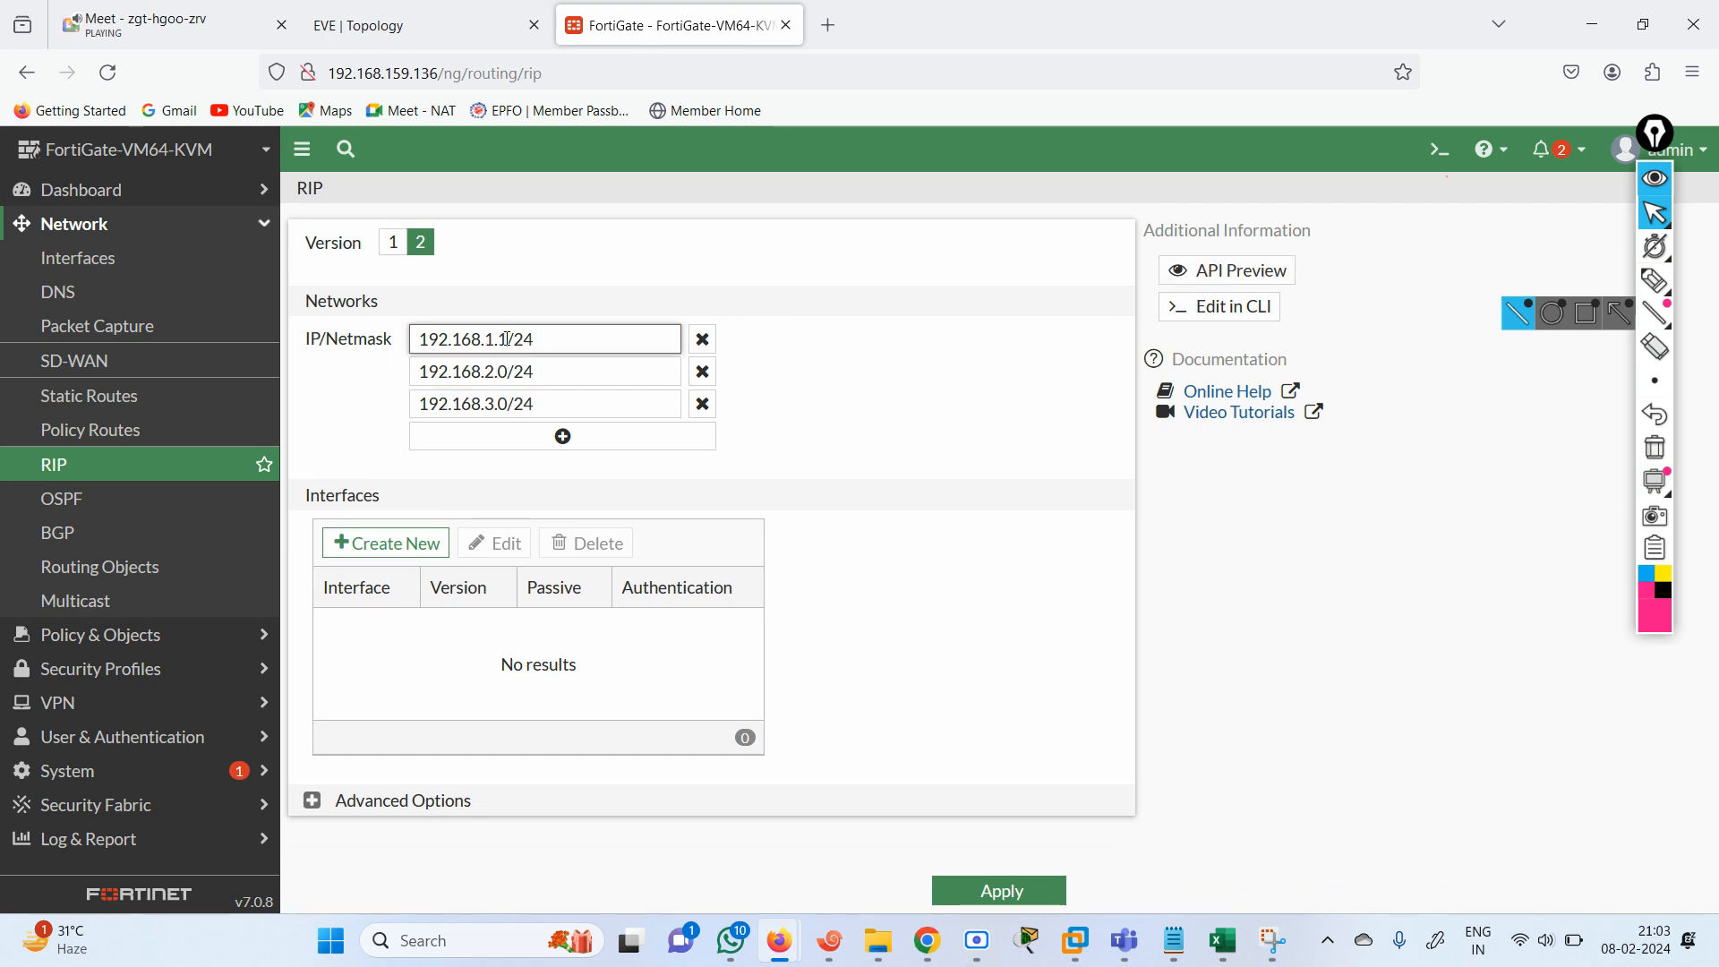
{"action": "key", "text": "Delete"}
{"action": "type", "text": "0"}
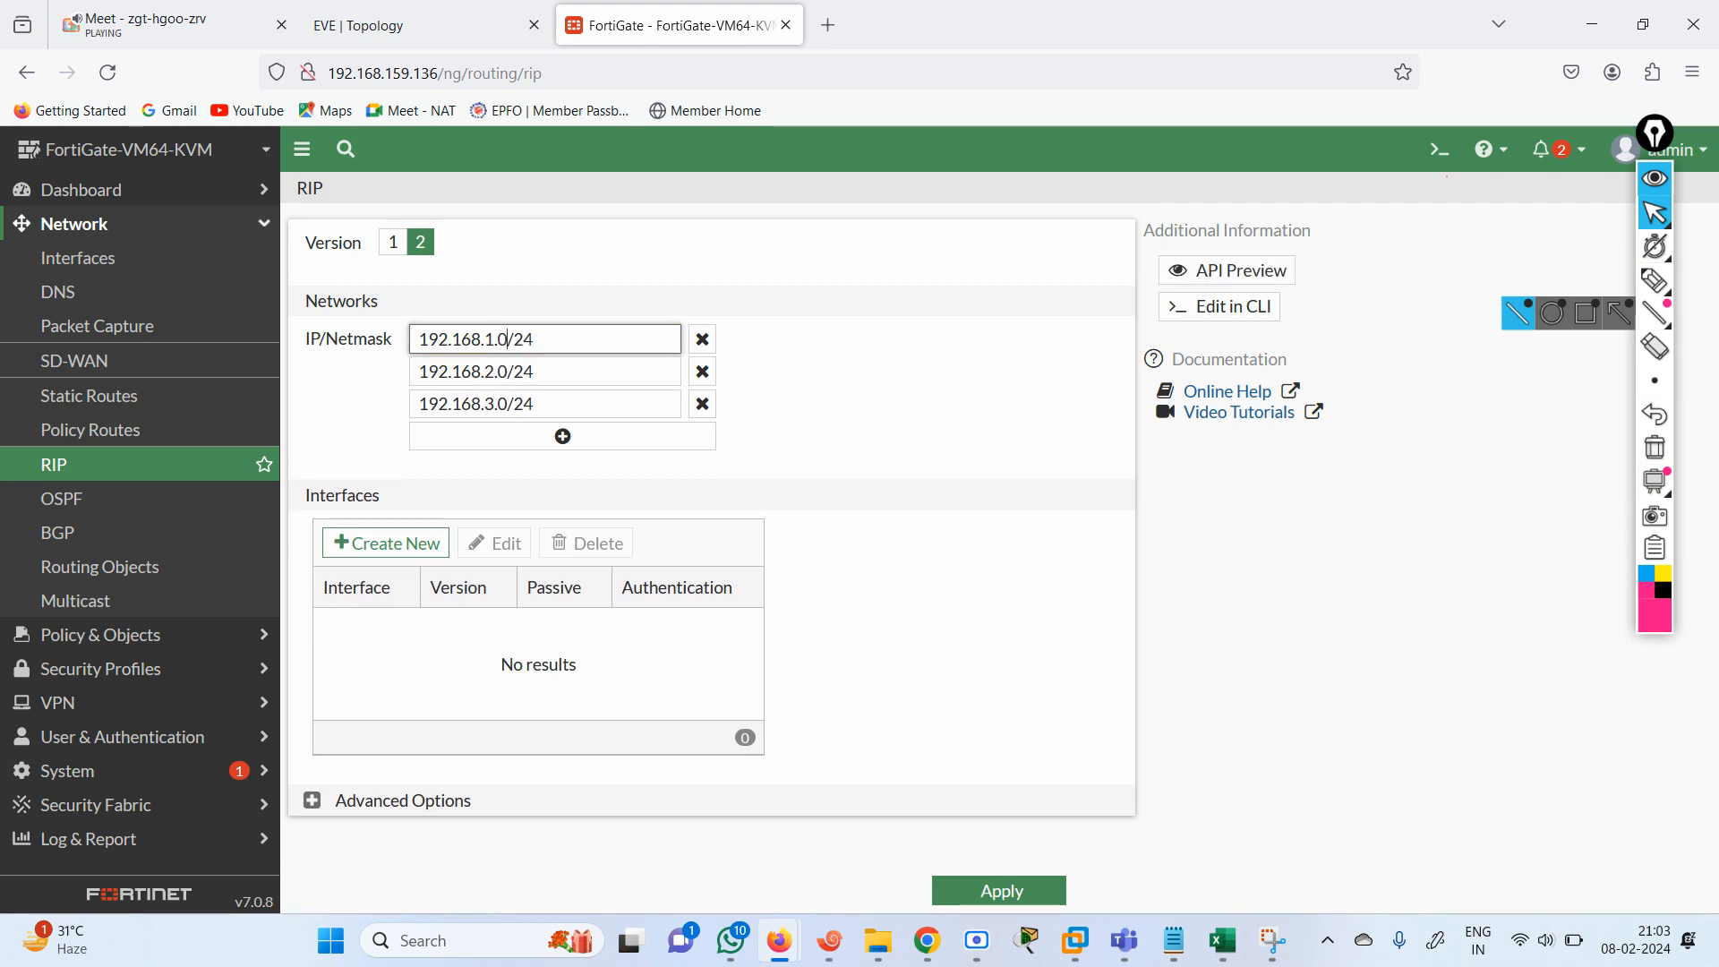
Add 192.168.4.0/24 as the fourth RIP network and apply the RIP settings.
{"action": "left_click", "coordinate": [568, 437]}
{"action": "left_click", "coordinate": [534, 439]}
{"action": "key", "text": "ctrl+v"}
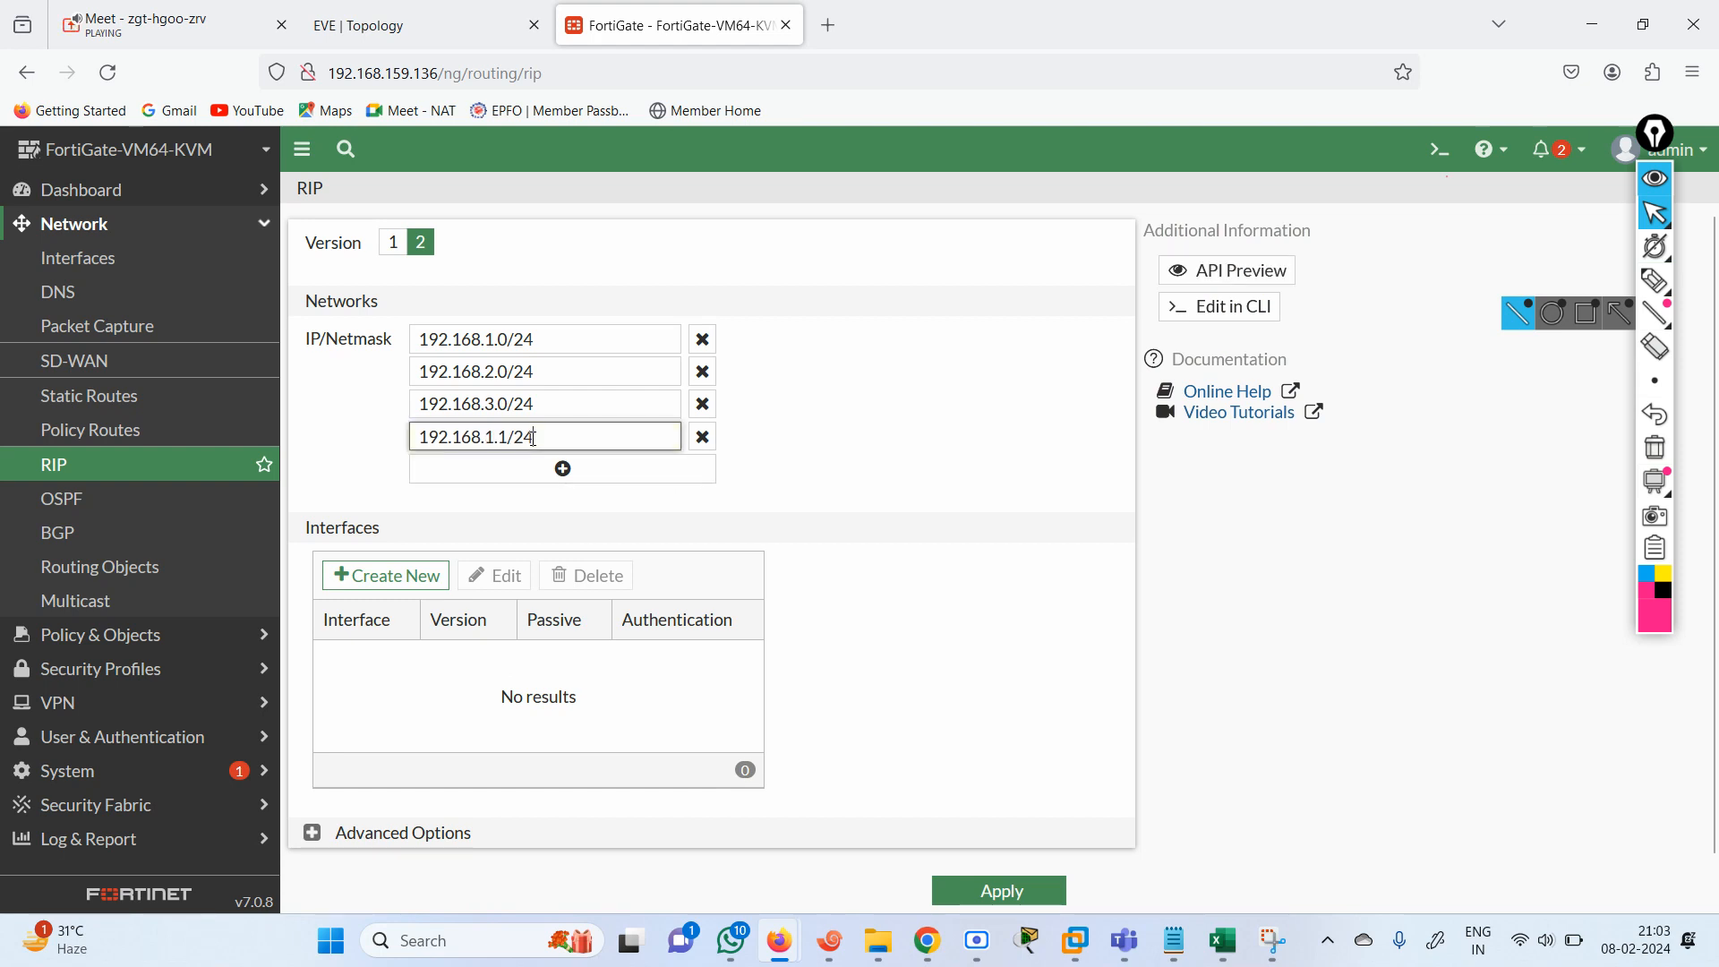
{"action": "type", "text": "0"}
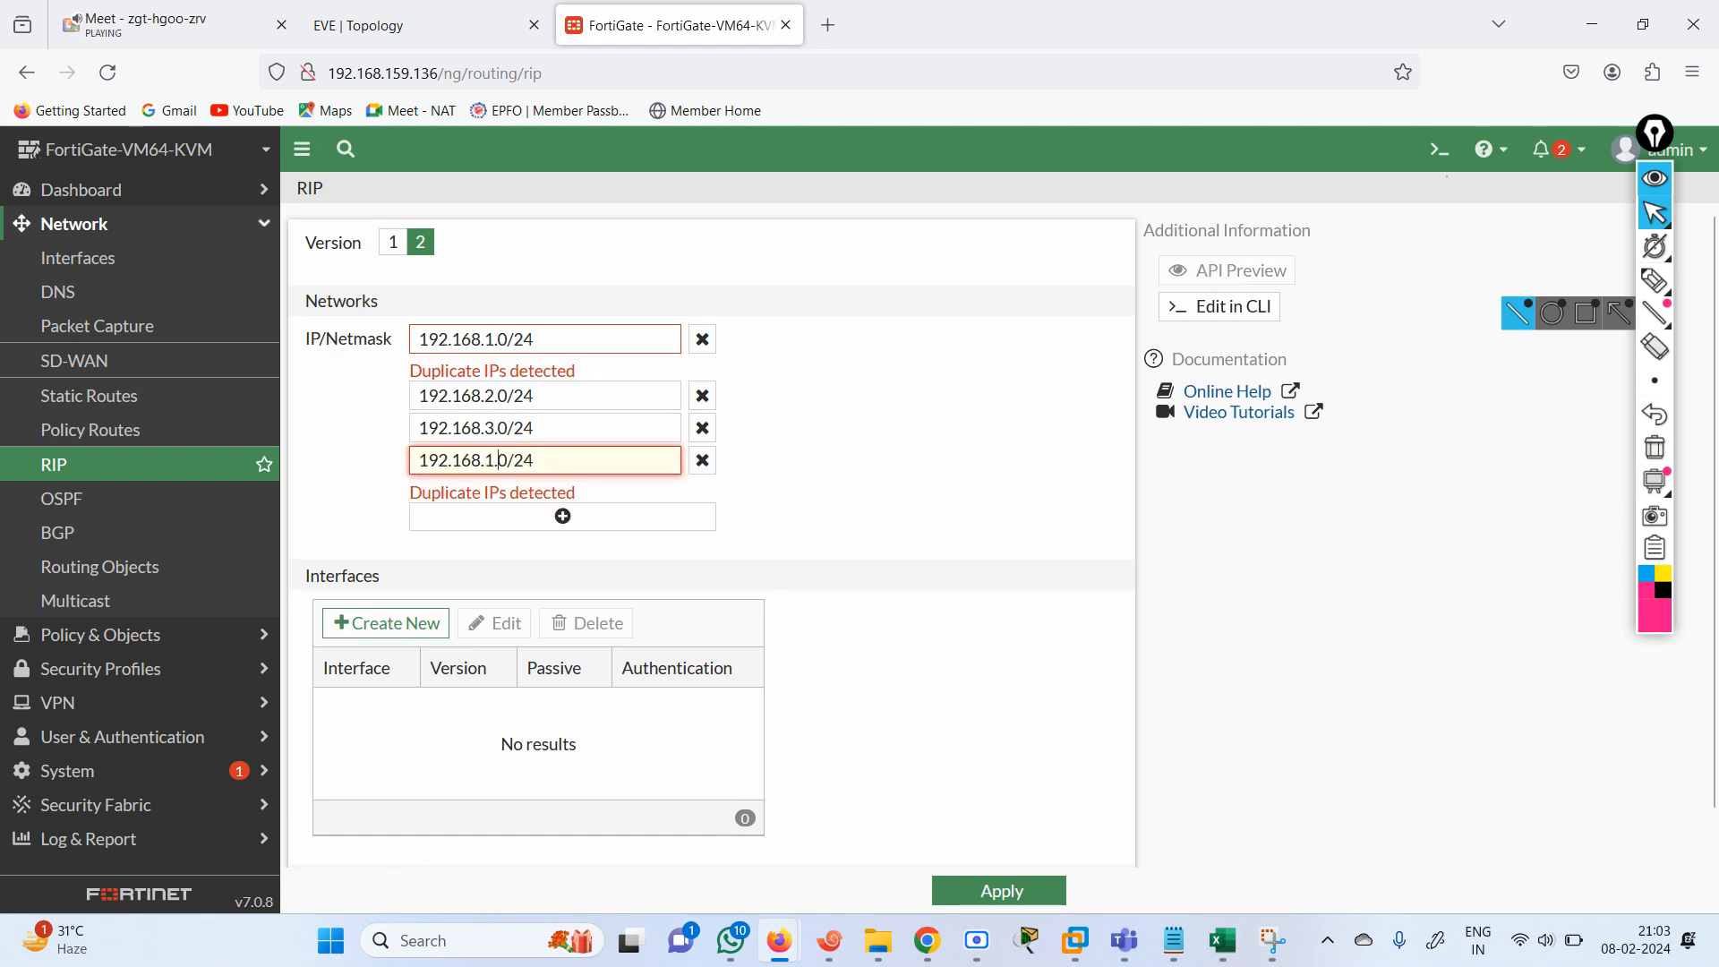
{"action": "key", "text": "BackSpace"}
{"action": "type", "text": "4"}
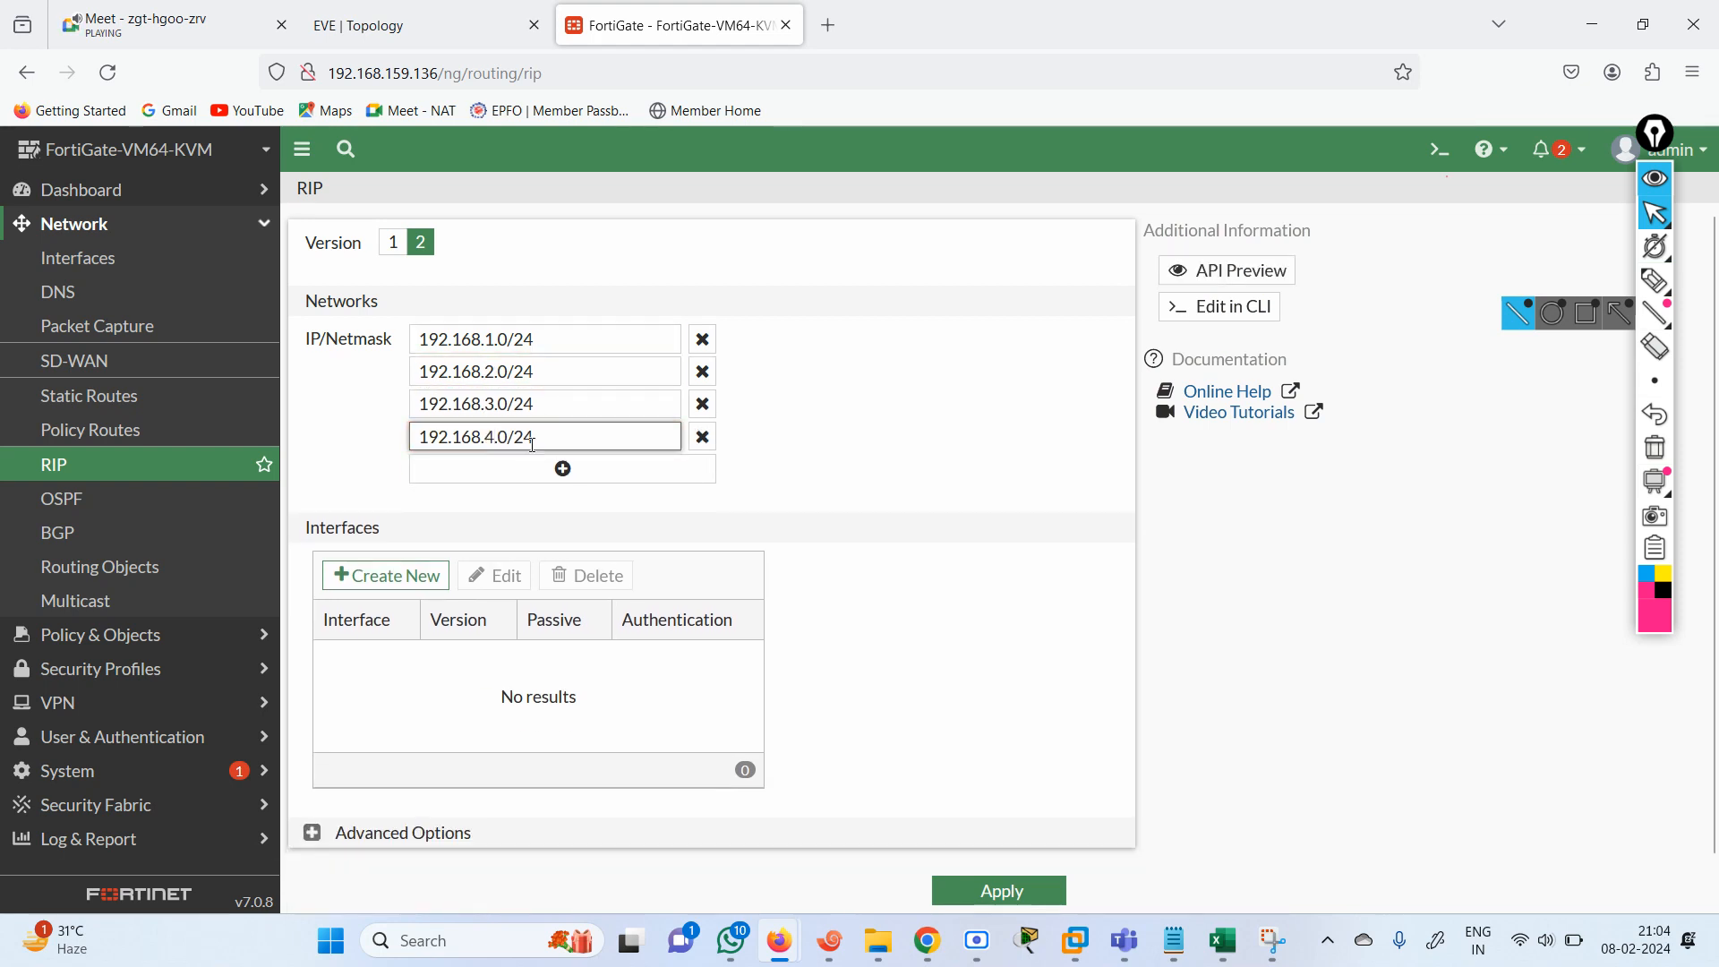
{"action": "left_click", "coordinate": [358, 494]}
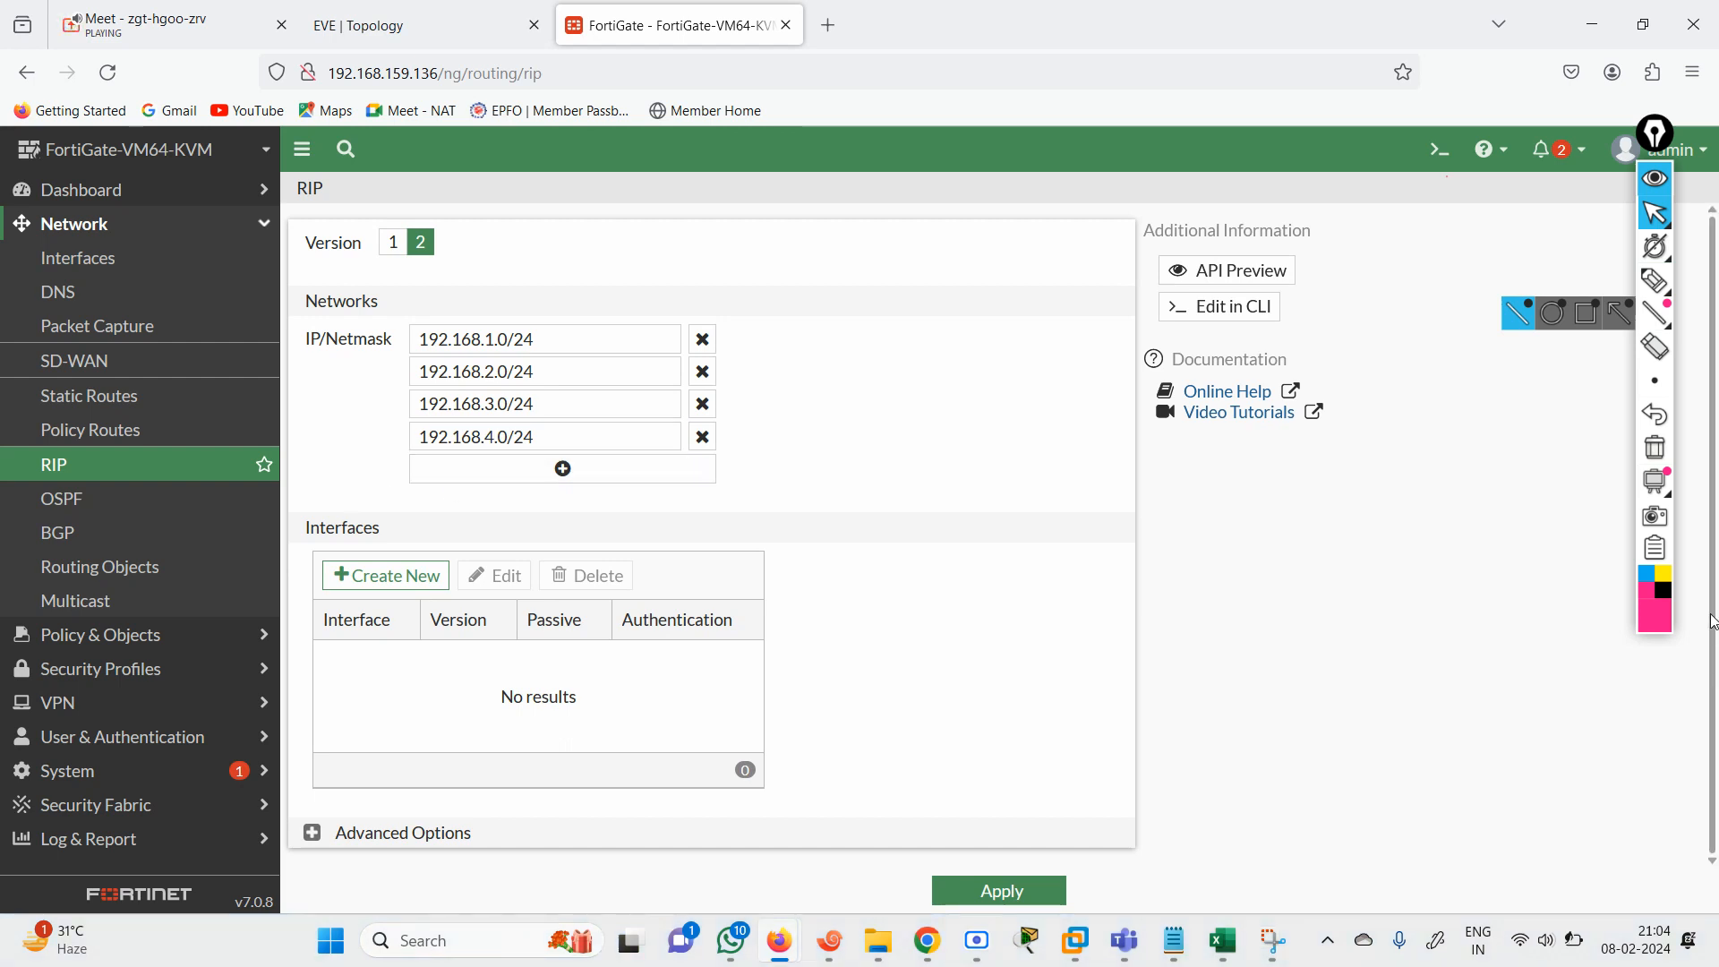
{"action": "left_click", "coordinate": [1027, 893]}
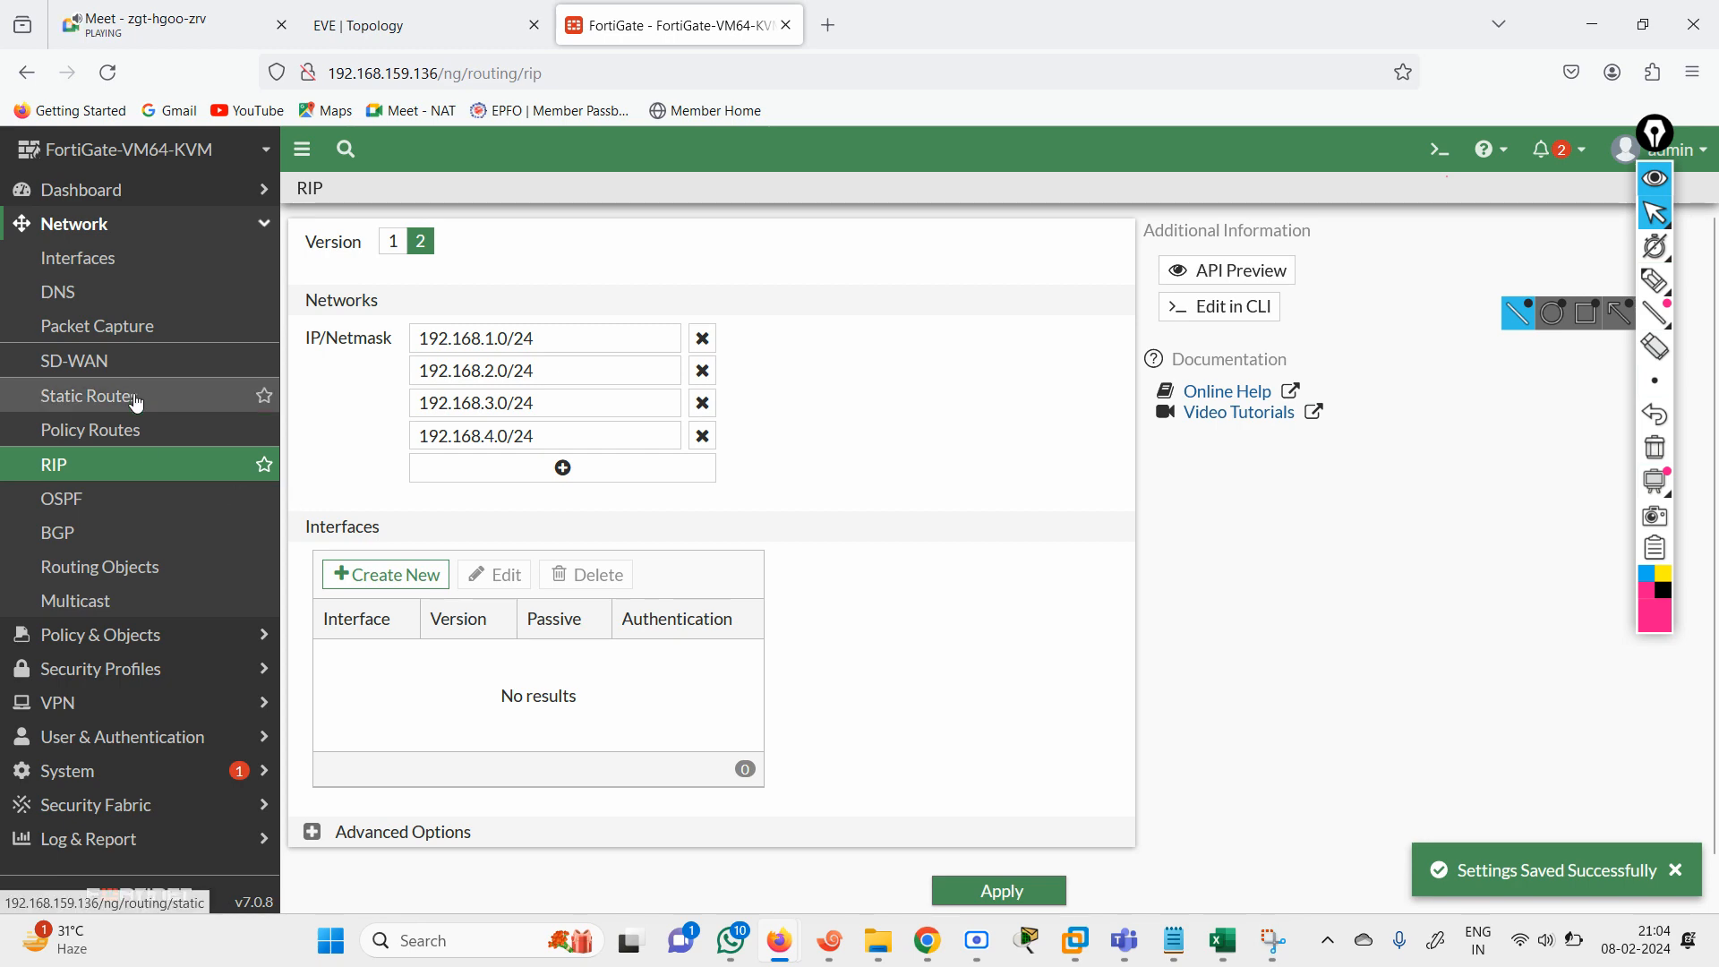
Compare the configured RIP networks with the subnets in the EVE topology diagram.
{"action": "left_click", "coordinate": [385, 27]}
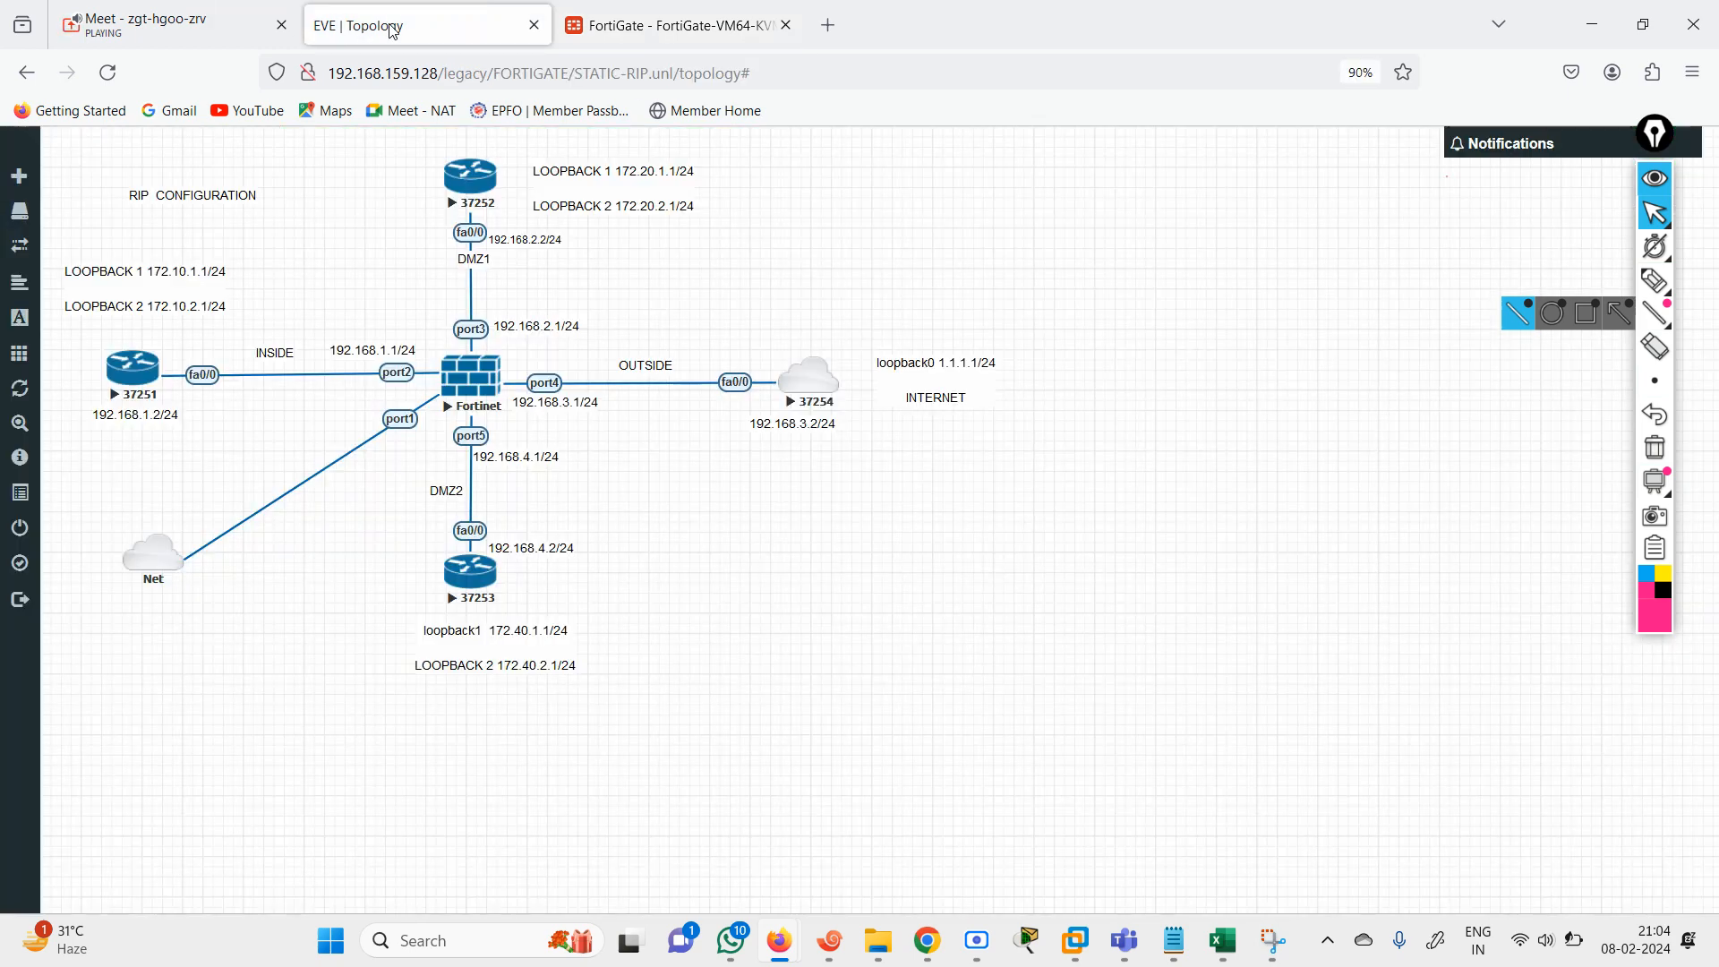
{"action": "left_click", "coordinate": [661, 35]}
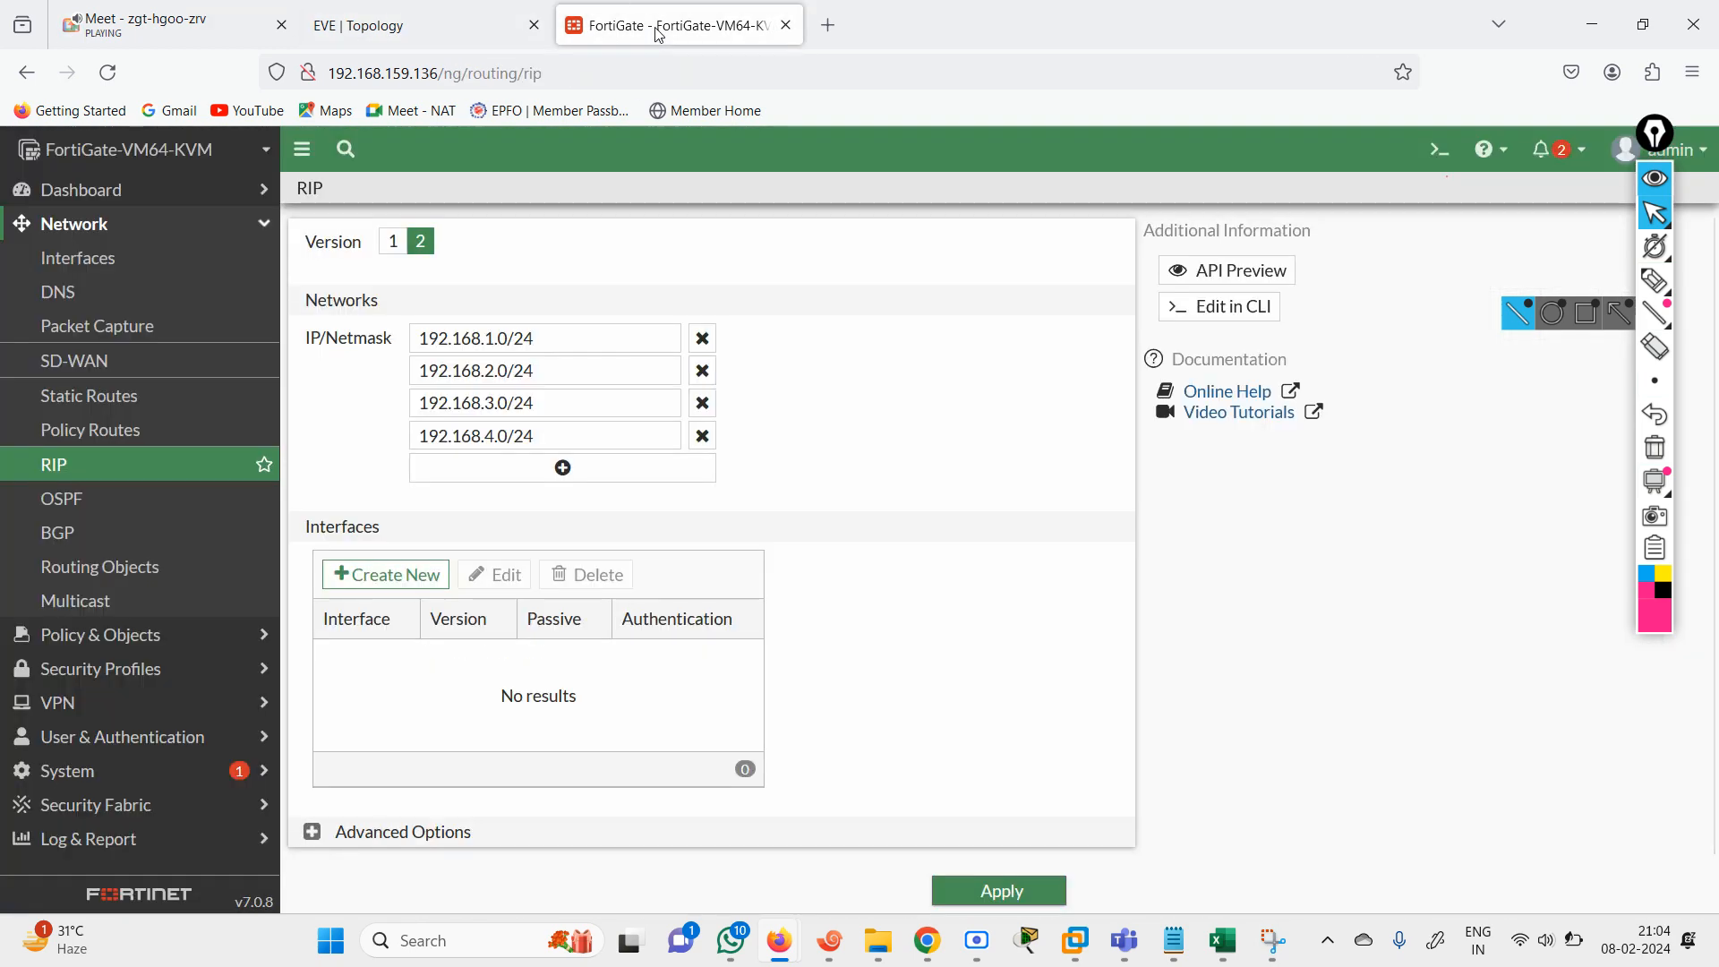
{"action": "left_click", "coordinate": [437, 34]}
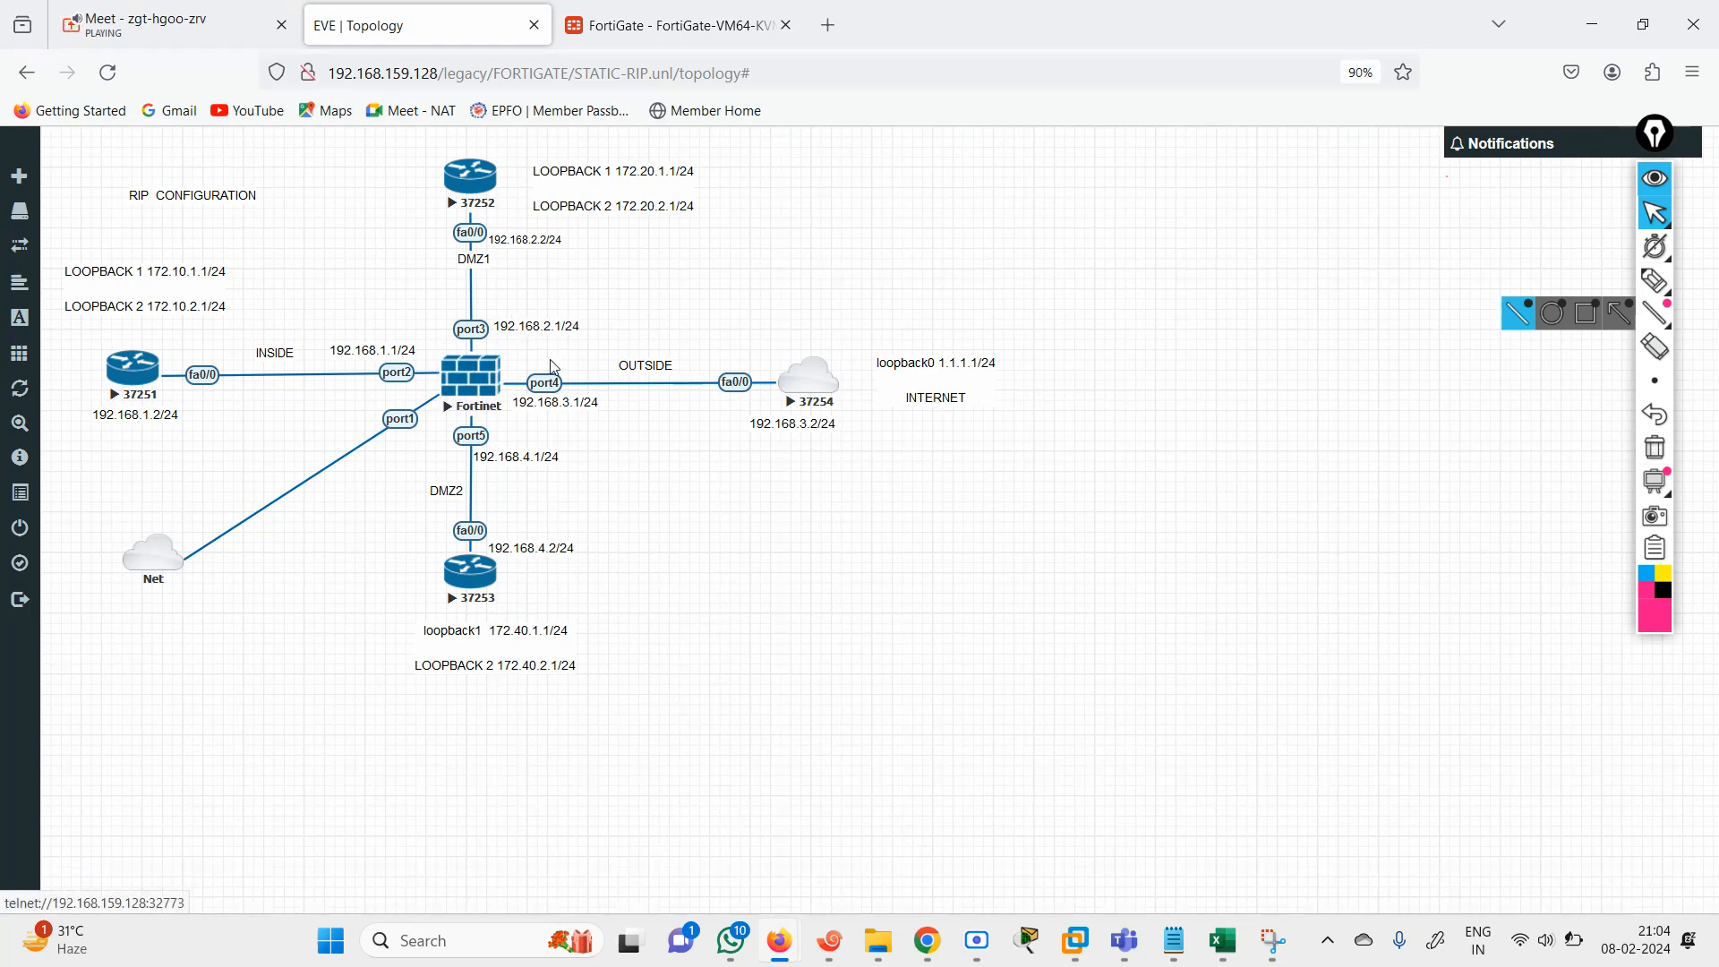
Review the FortiGate's static routes list and compare it with the outside link in the EVE topology diagram.
{"action": "left_click", "coordinate": [618, 27]}
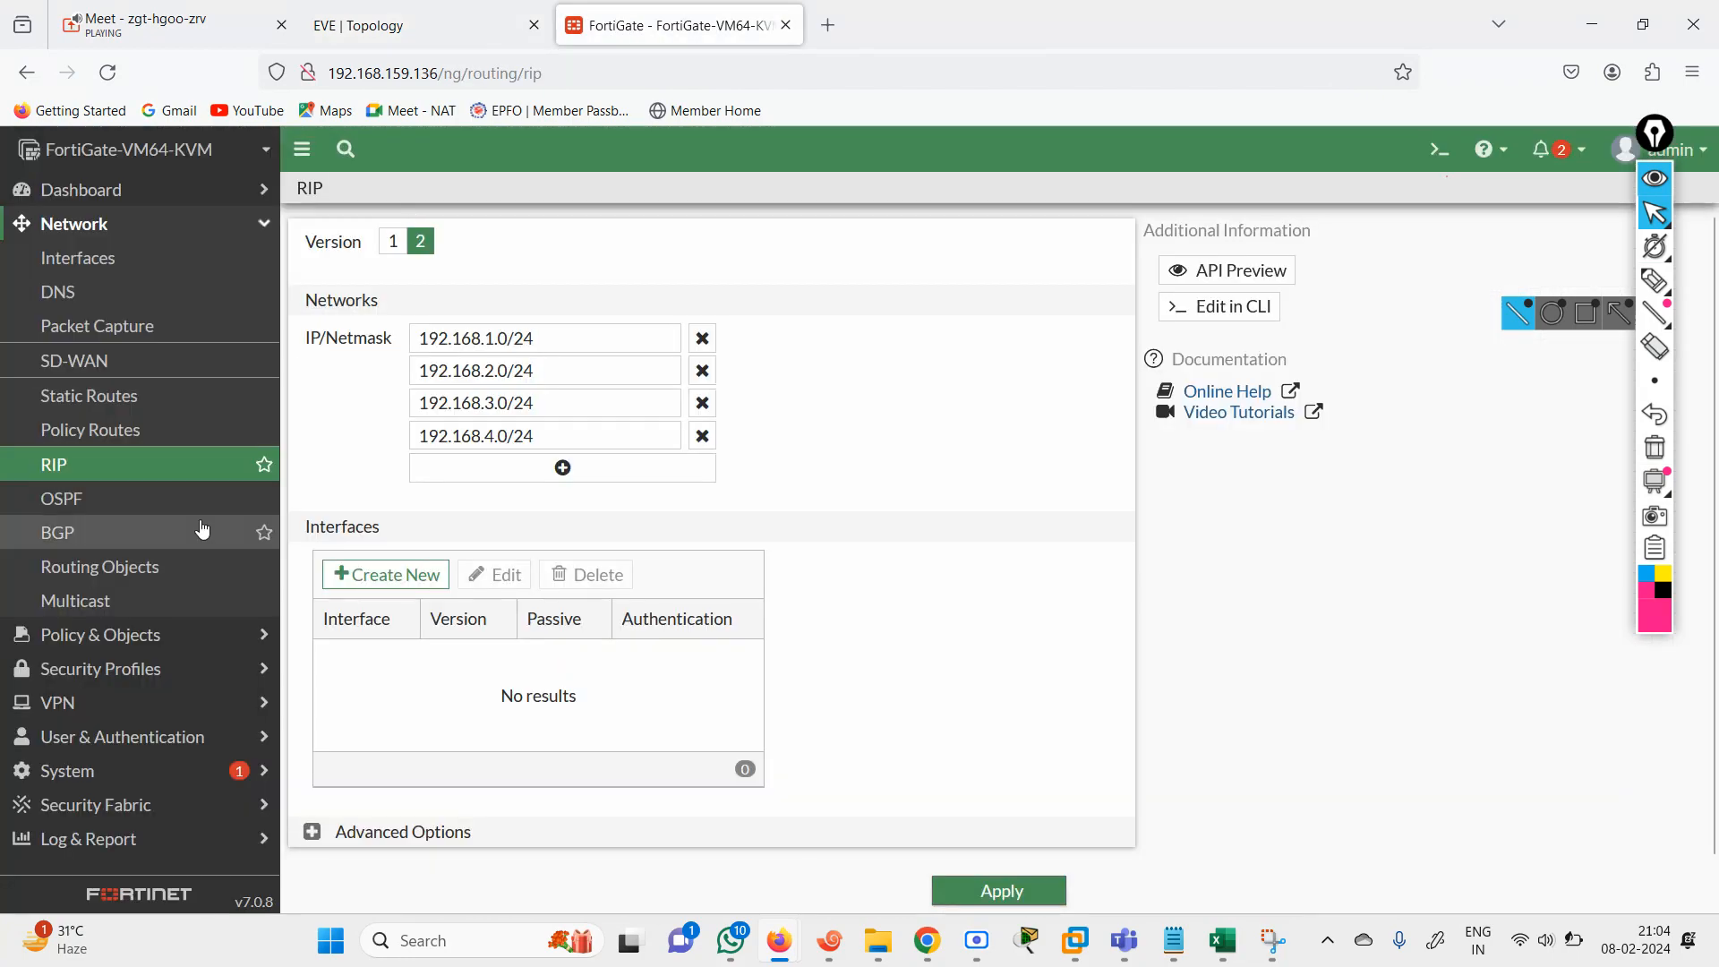
{"action": "left_click", "coordinate": [118, 403]}
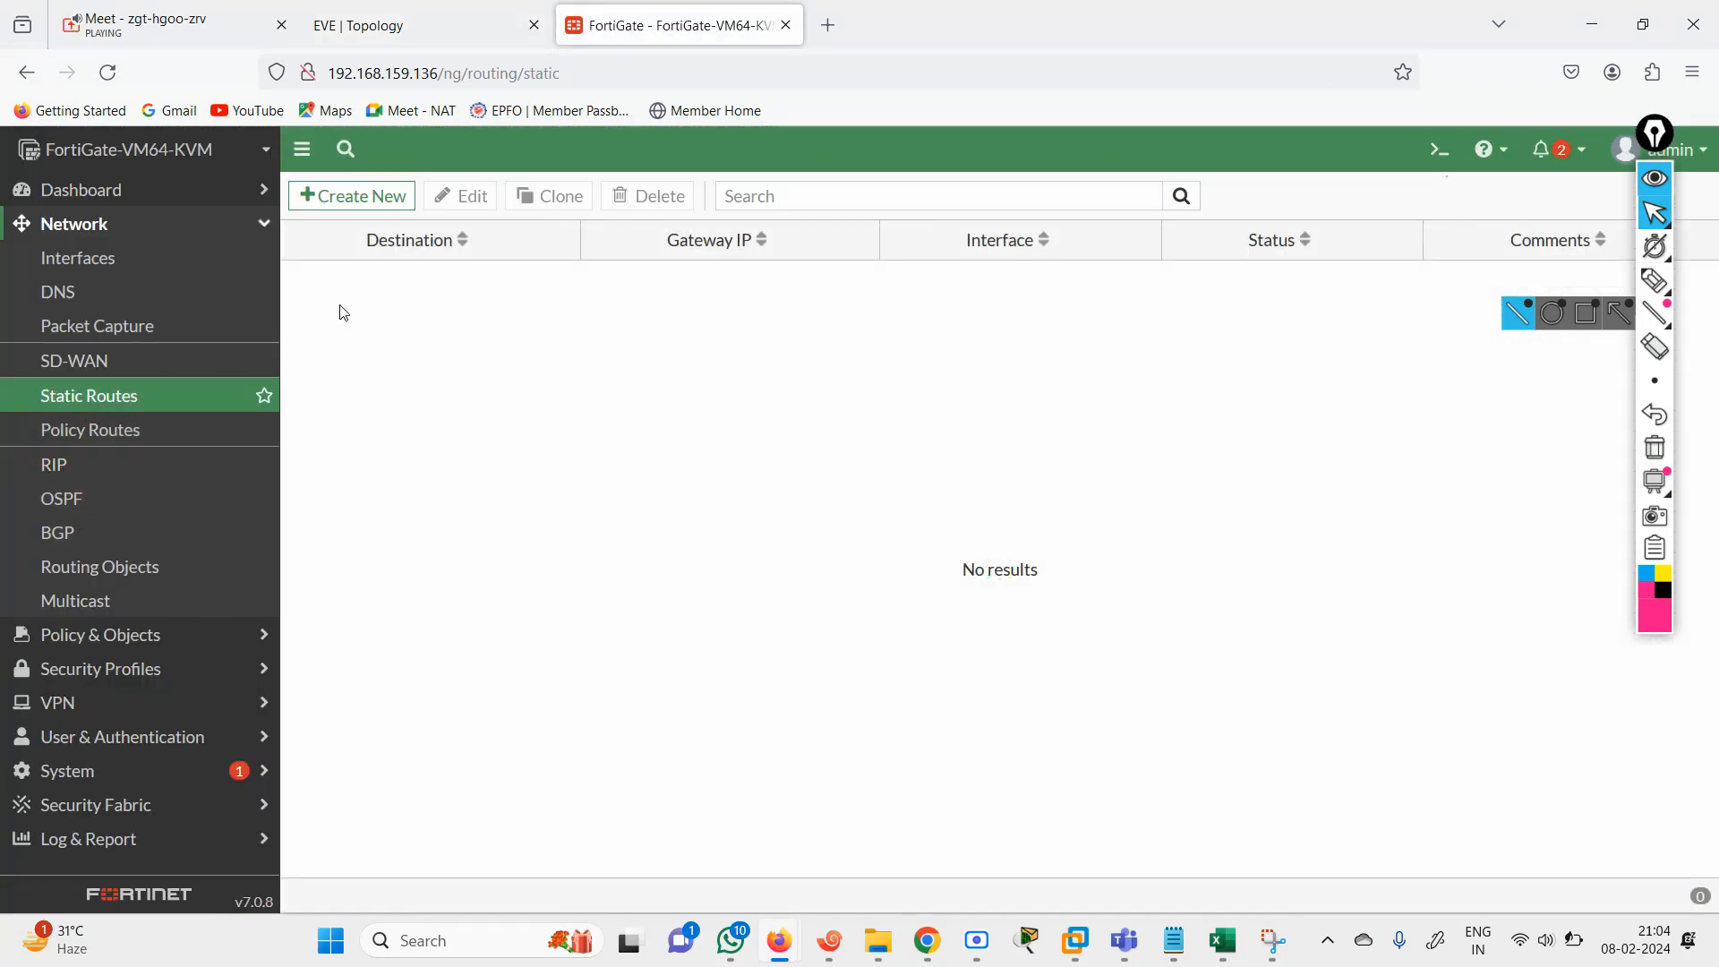
{"action": "left_click", "coordinate": [430, 25]}
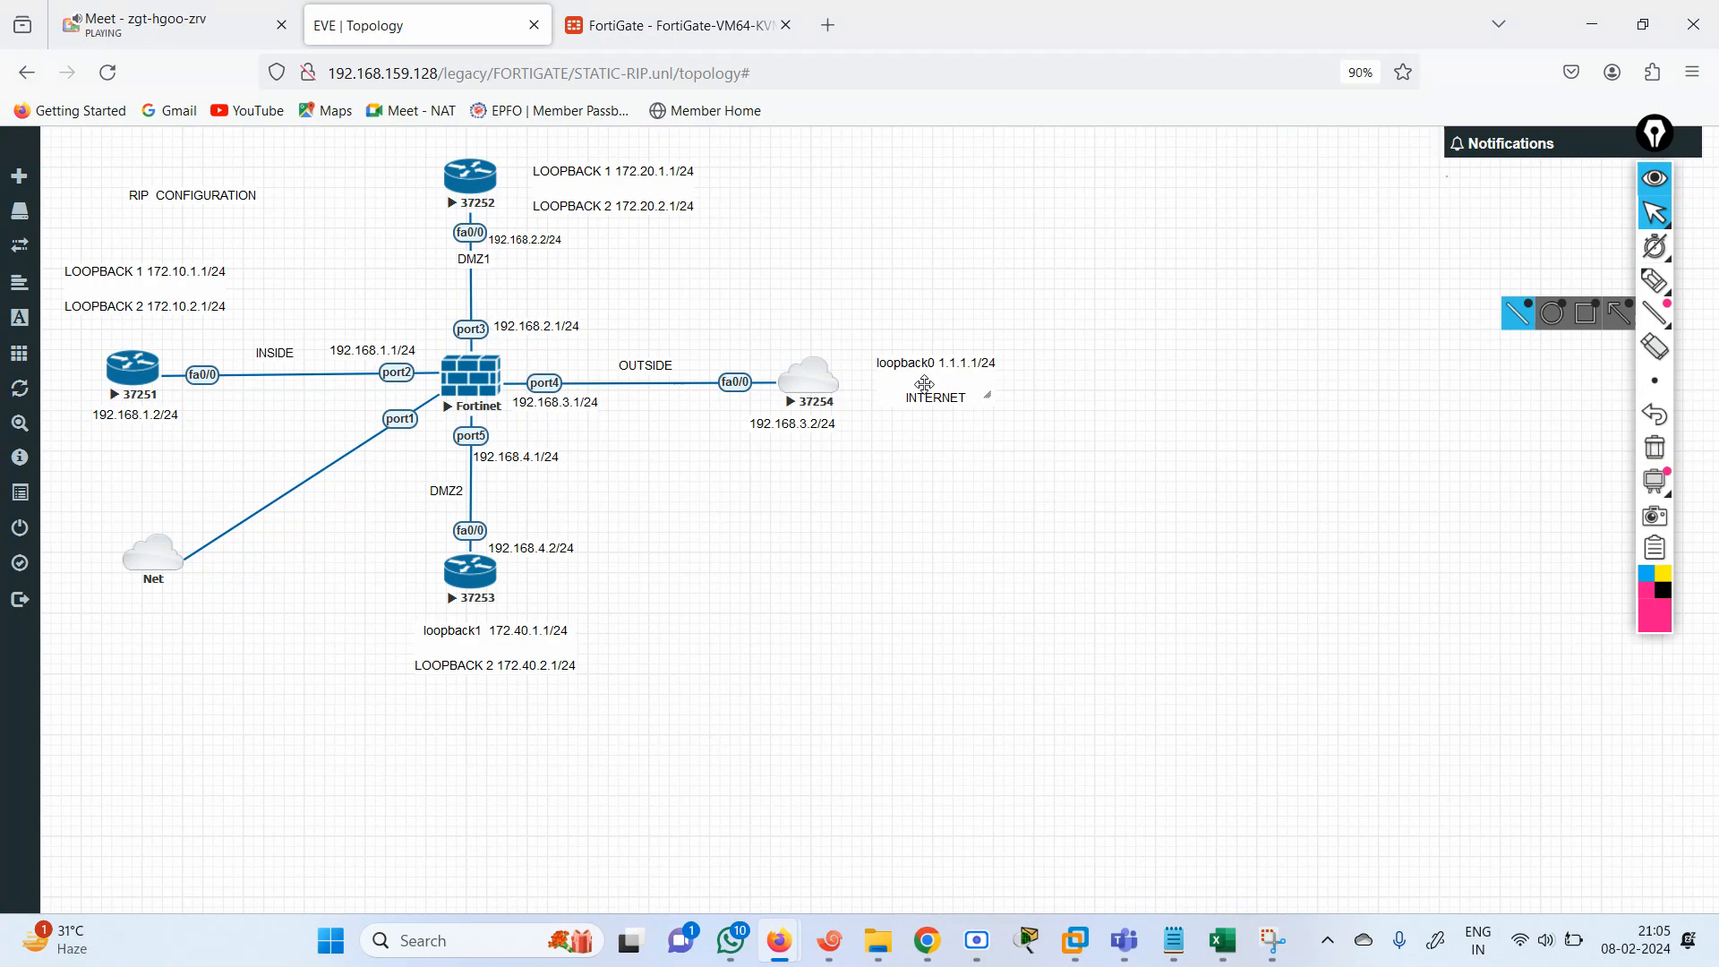
{"action": "left_click", "coordinate": [659, 35]}
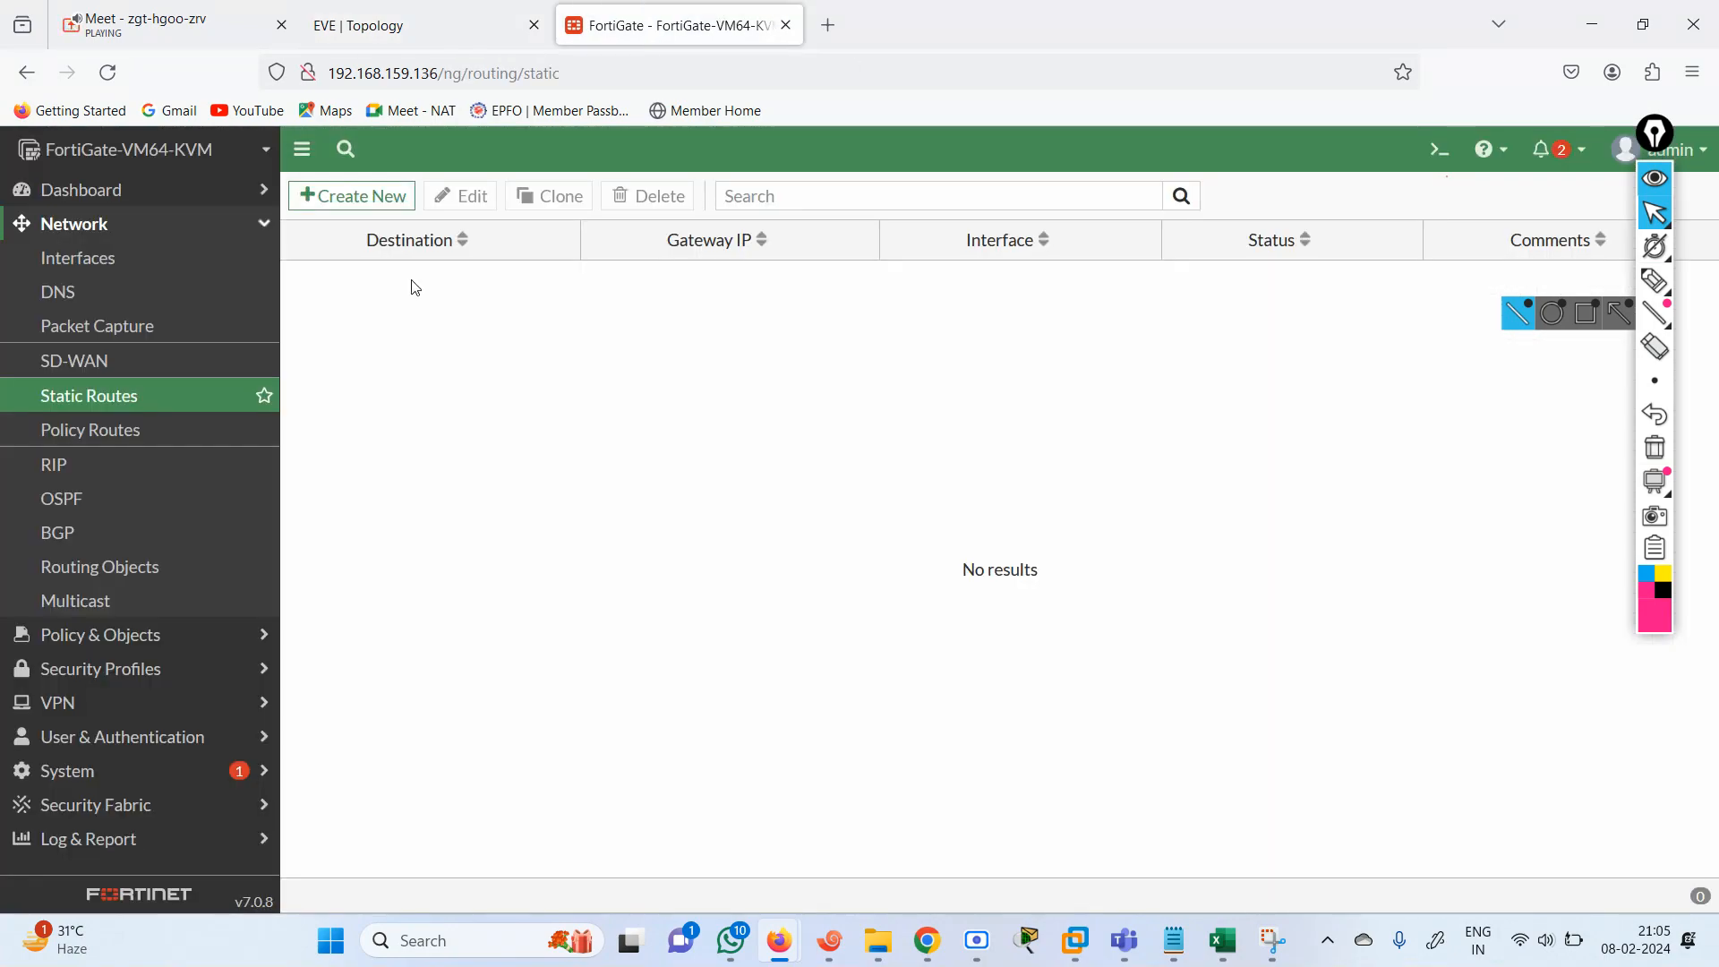
{"action": "left_click", "coordinate": [422, 26]}
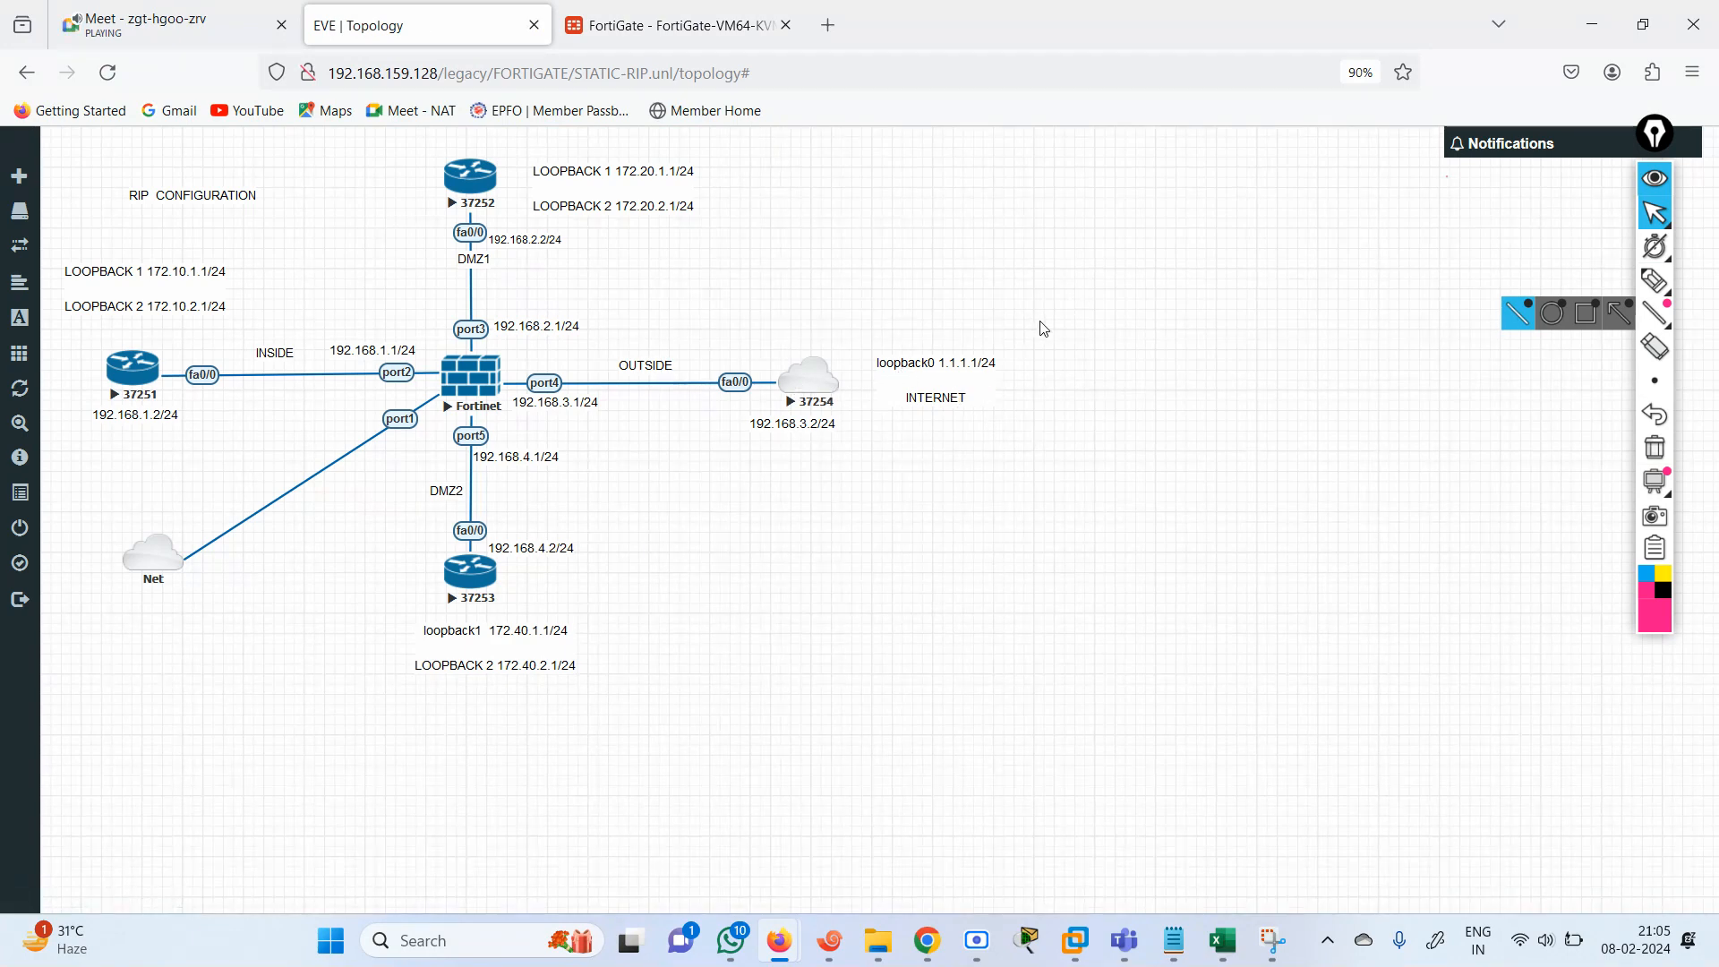
{"action": "left_click", "coordinate": [655, 38]}
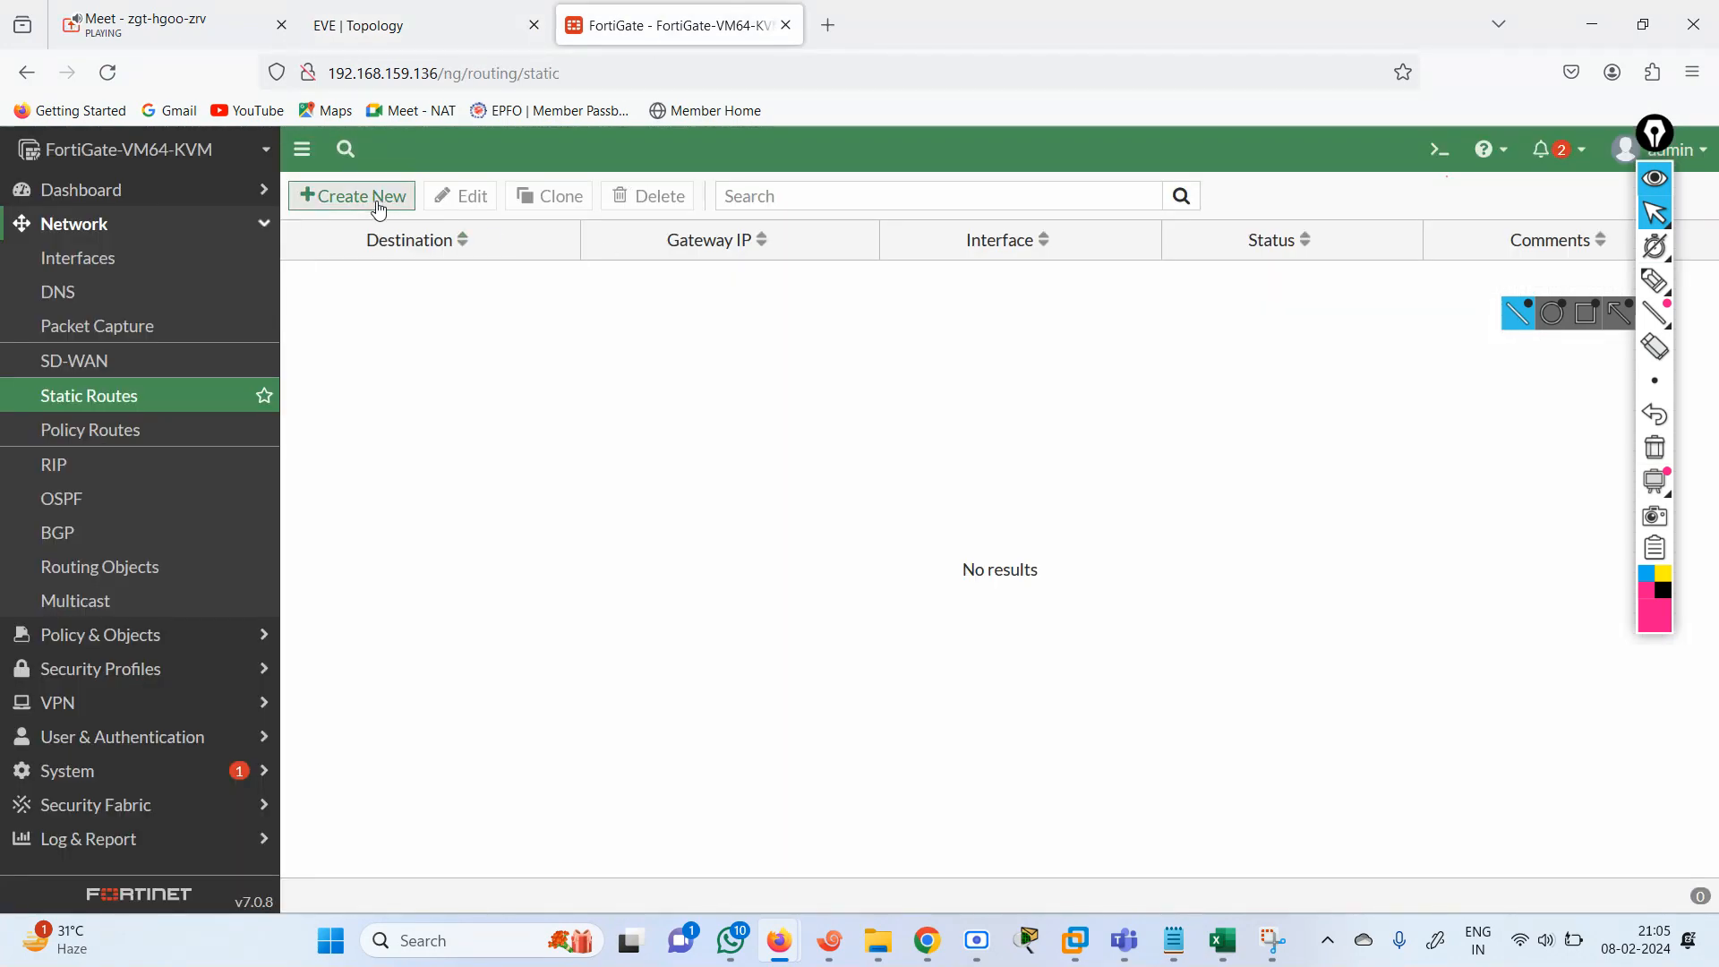
{"action": "left_click", "coordinate": [414, 205]}
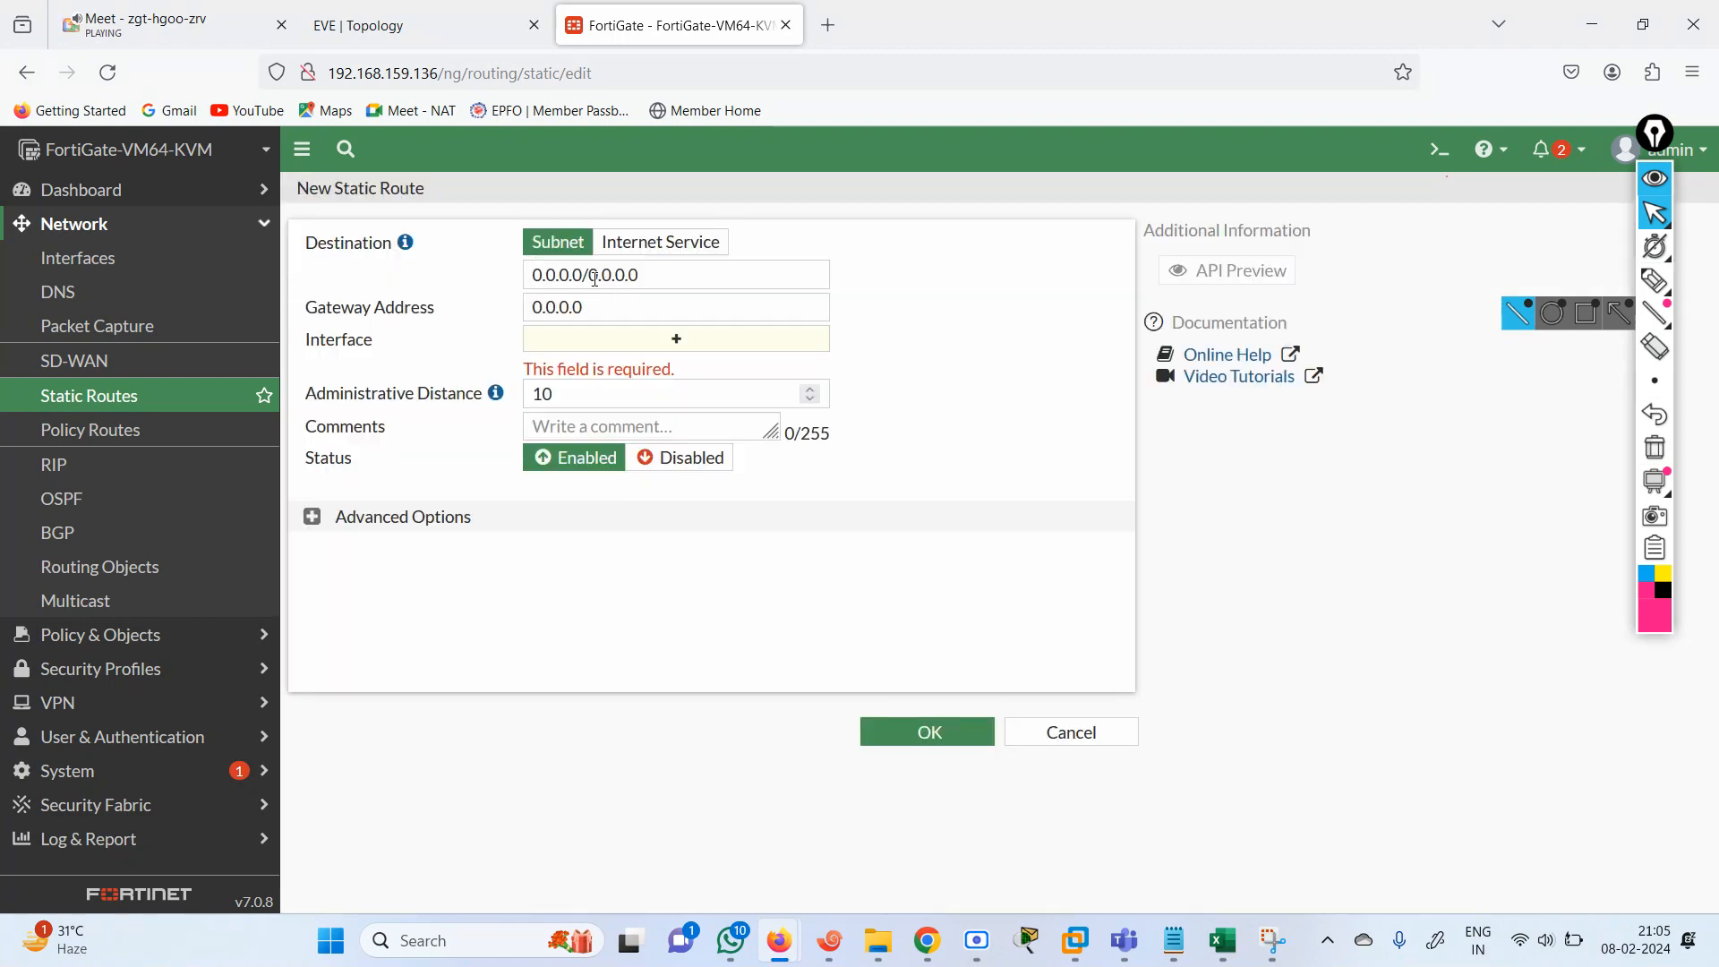
{"action": "left_click_drag", "start_coordinate": [618, 279], "coordinate": [491, 308]}
{"action": "left_click", "coordinate": [590, 309]}
{"action": "left_click", "coordinate": [421, 25]}
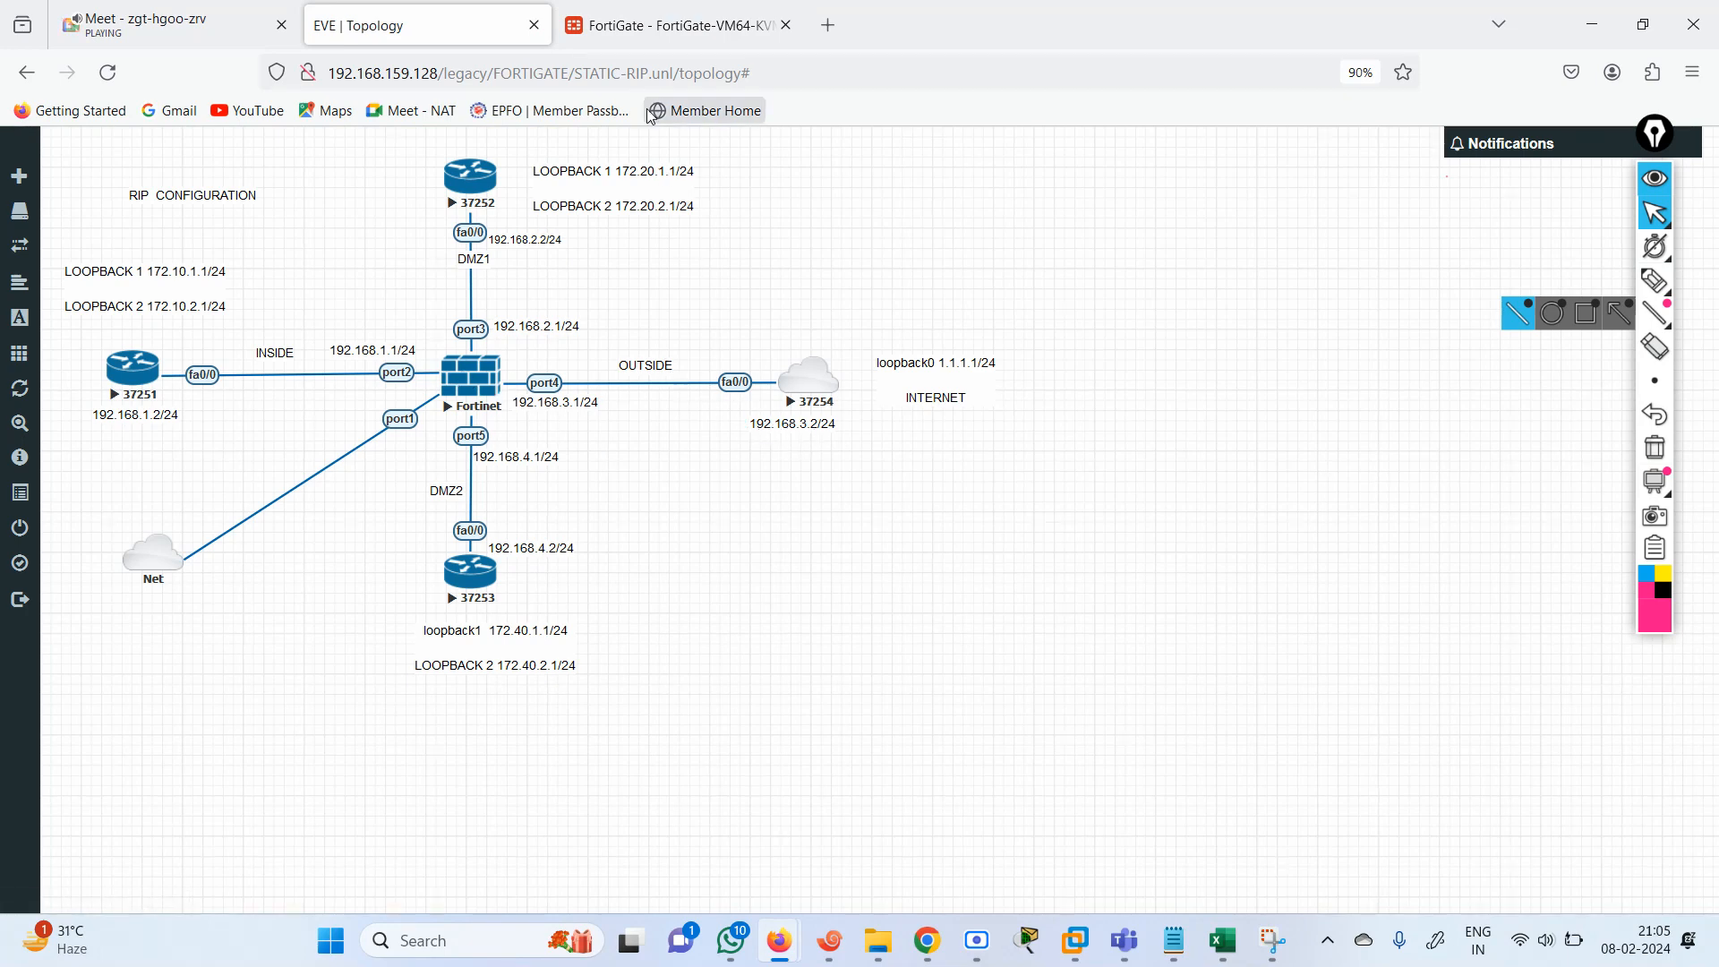
{"action": "left_click", "coordinate": [670, 25]}
{"action": "type", "text": "192.168.3.2"}
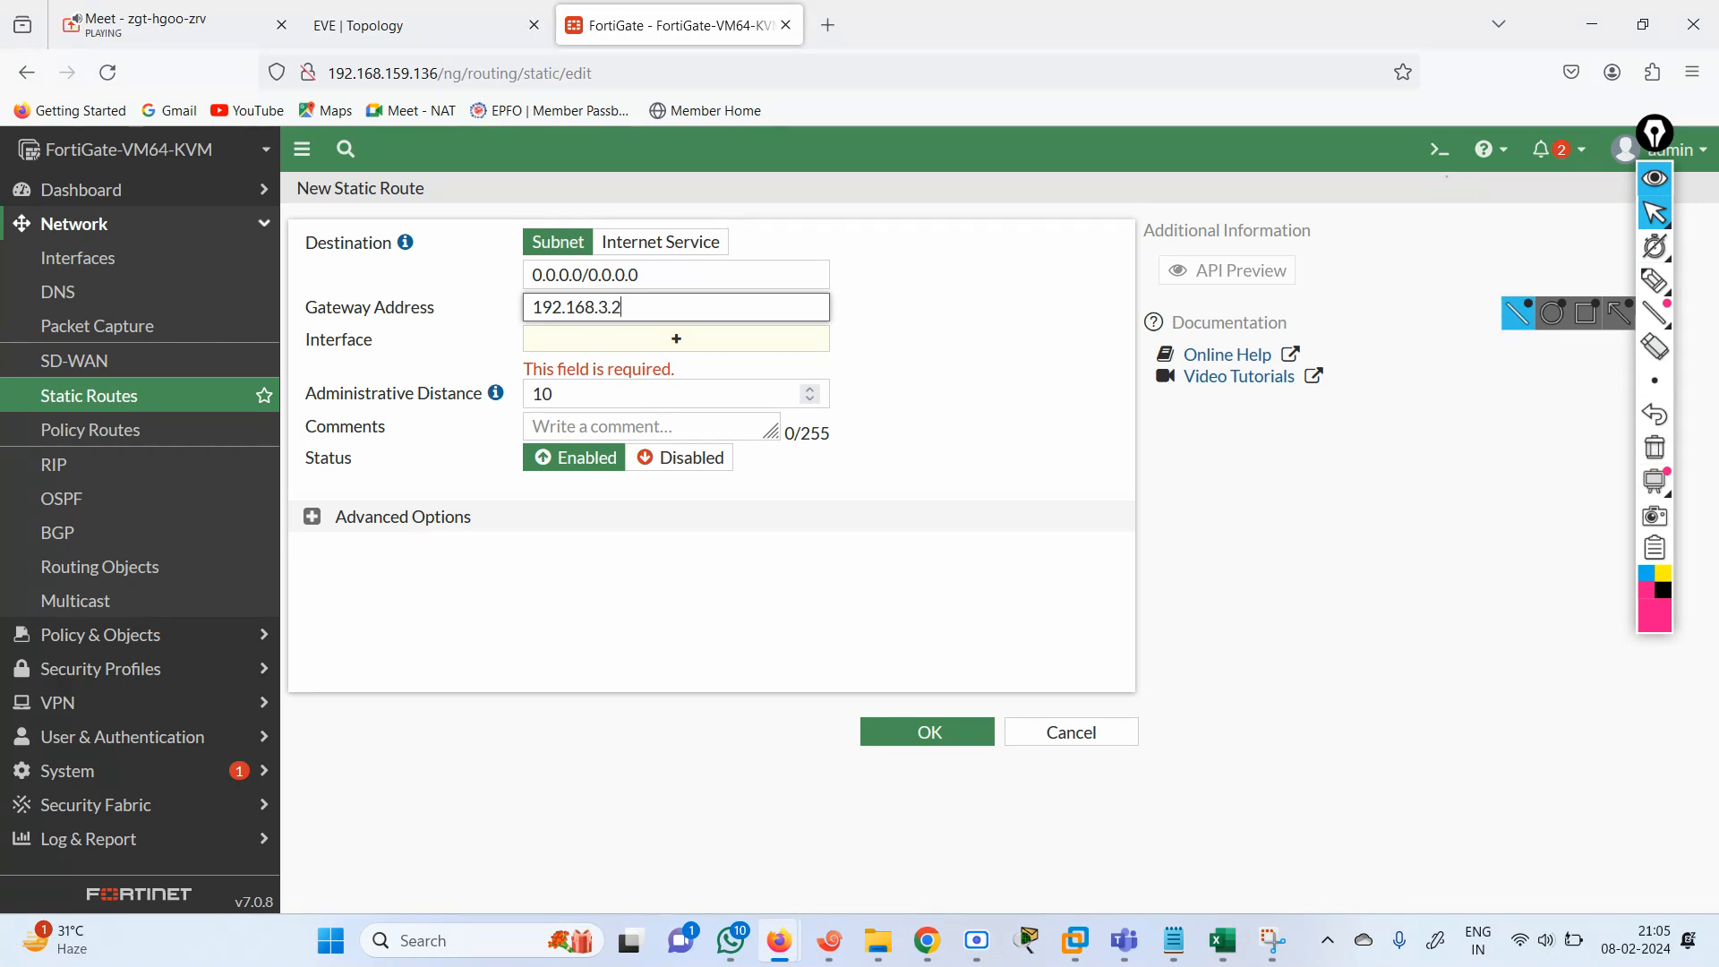
{"action": "key", "text": "Tab"}
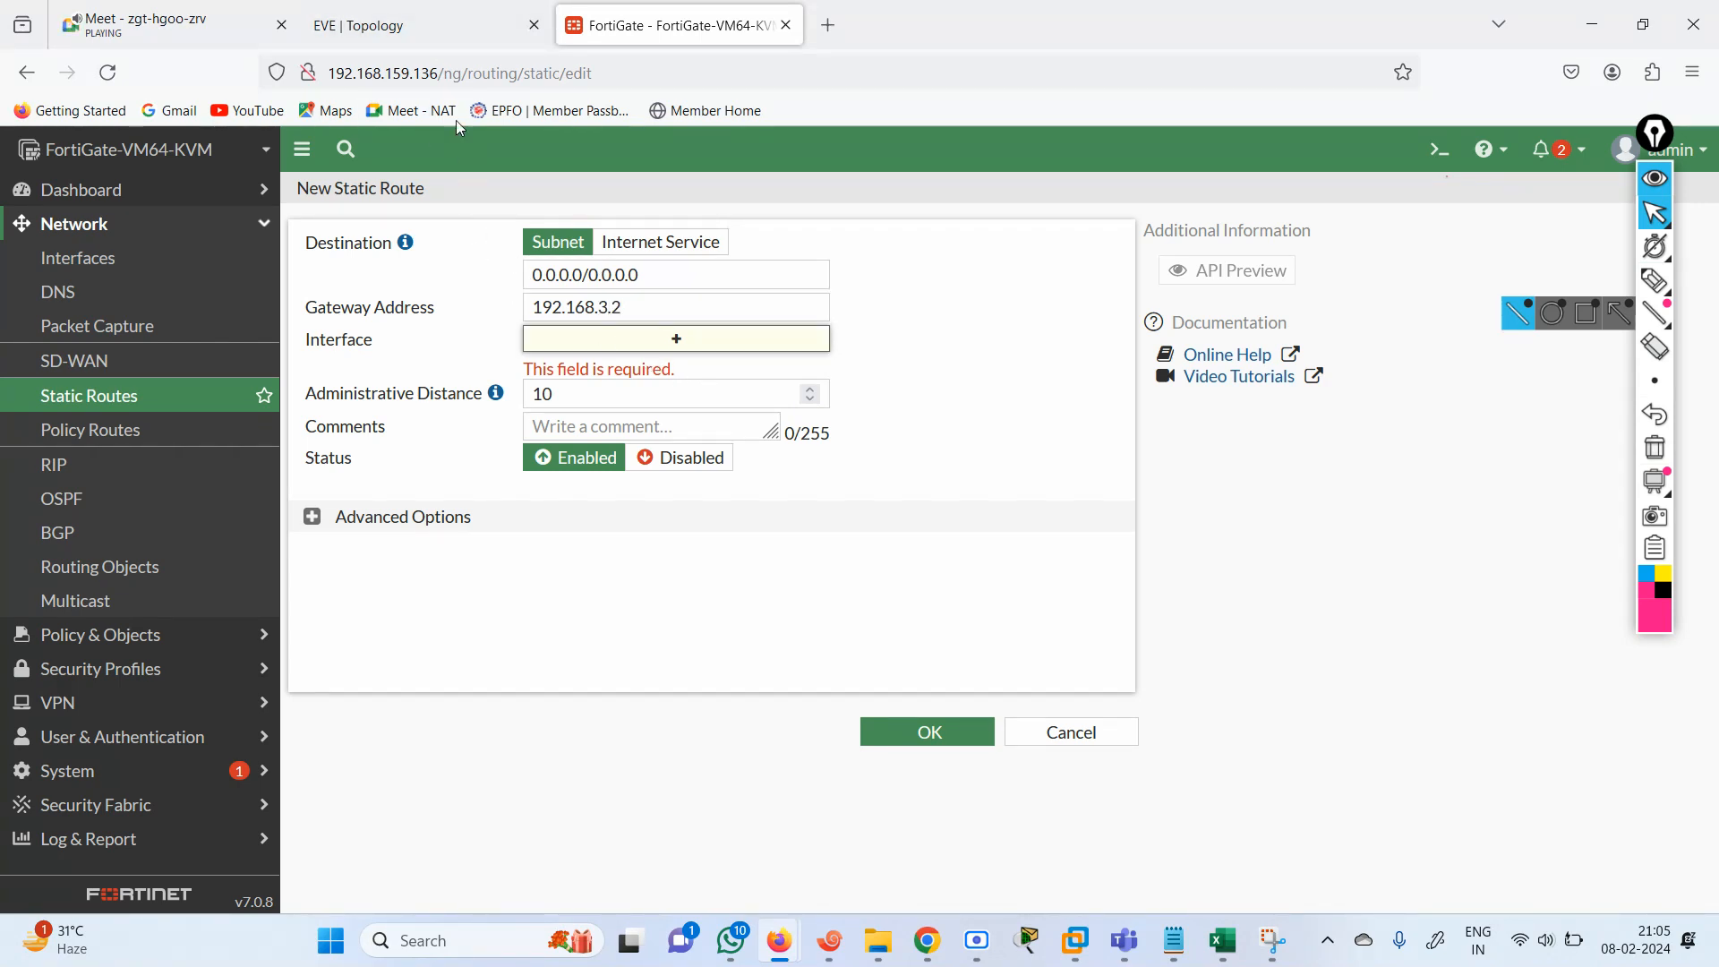
Switch to Xshell, exit configuration mode on router R3 and list its interfaces with show ip int brief.
{"action": "left_click", "coordinate": [394, 25]}
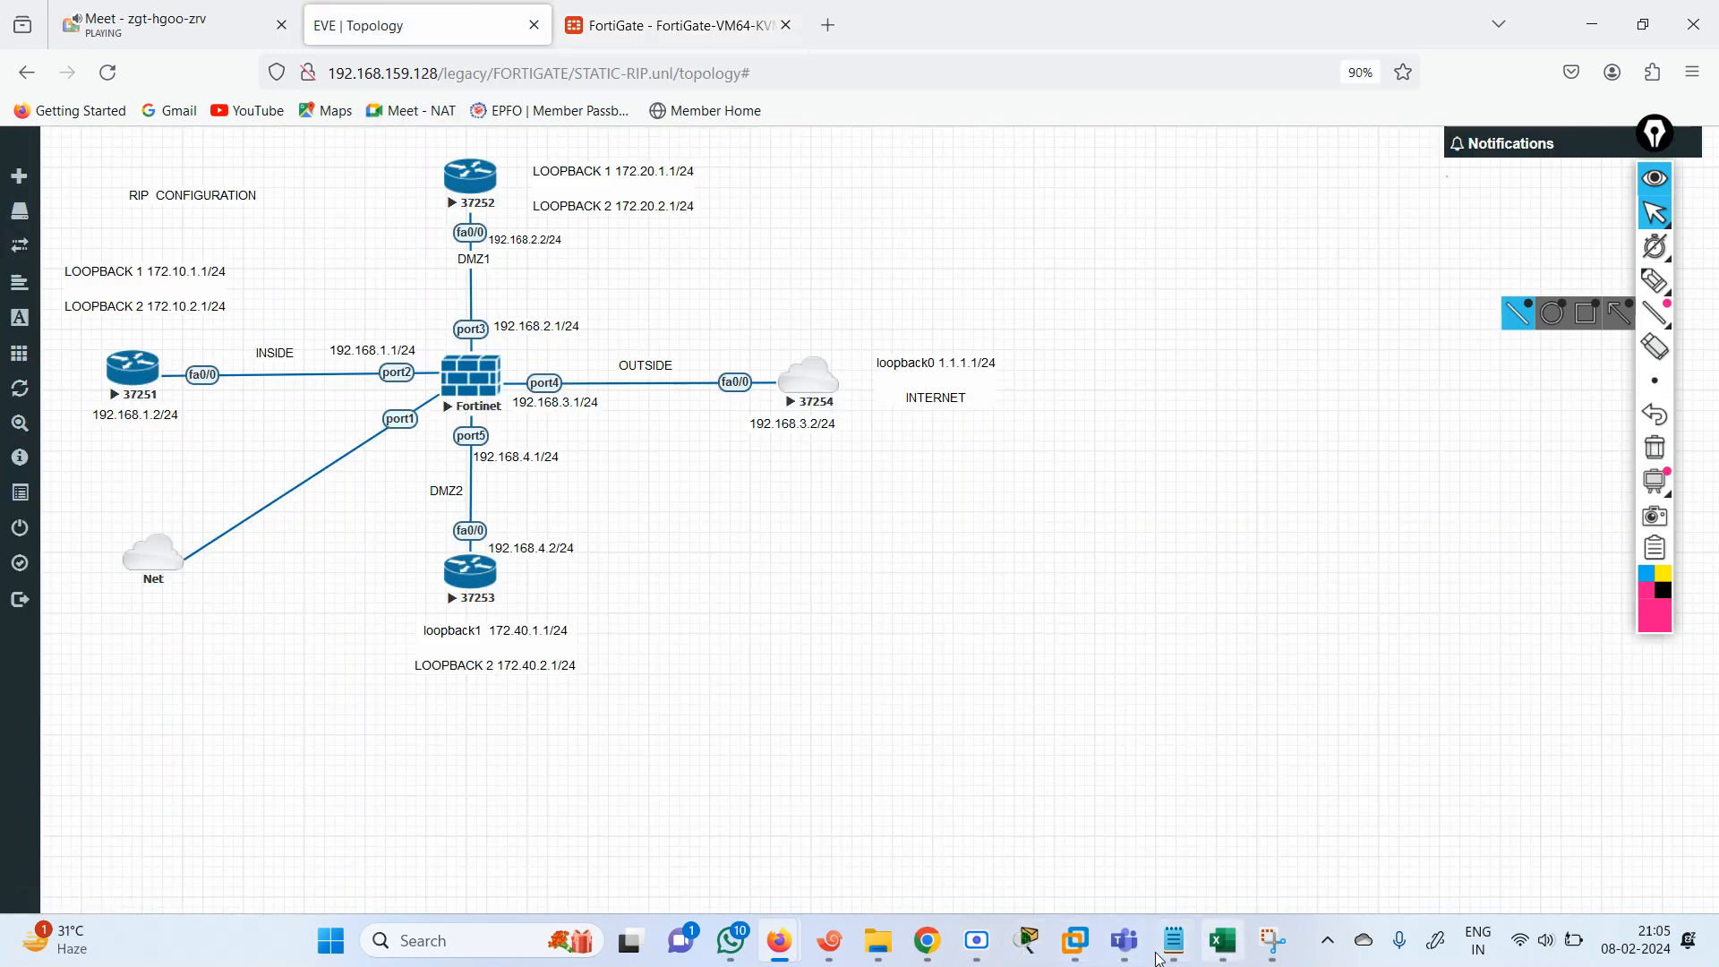
{"action": "left_click", "coordinate": [831, 941]}
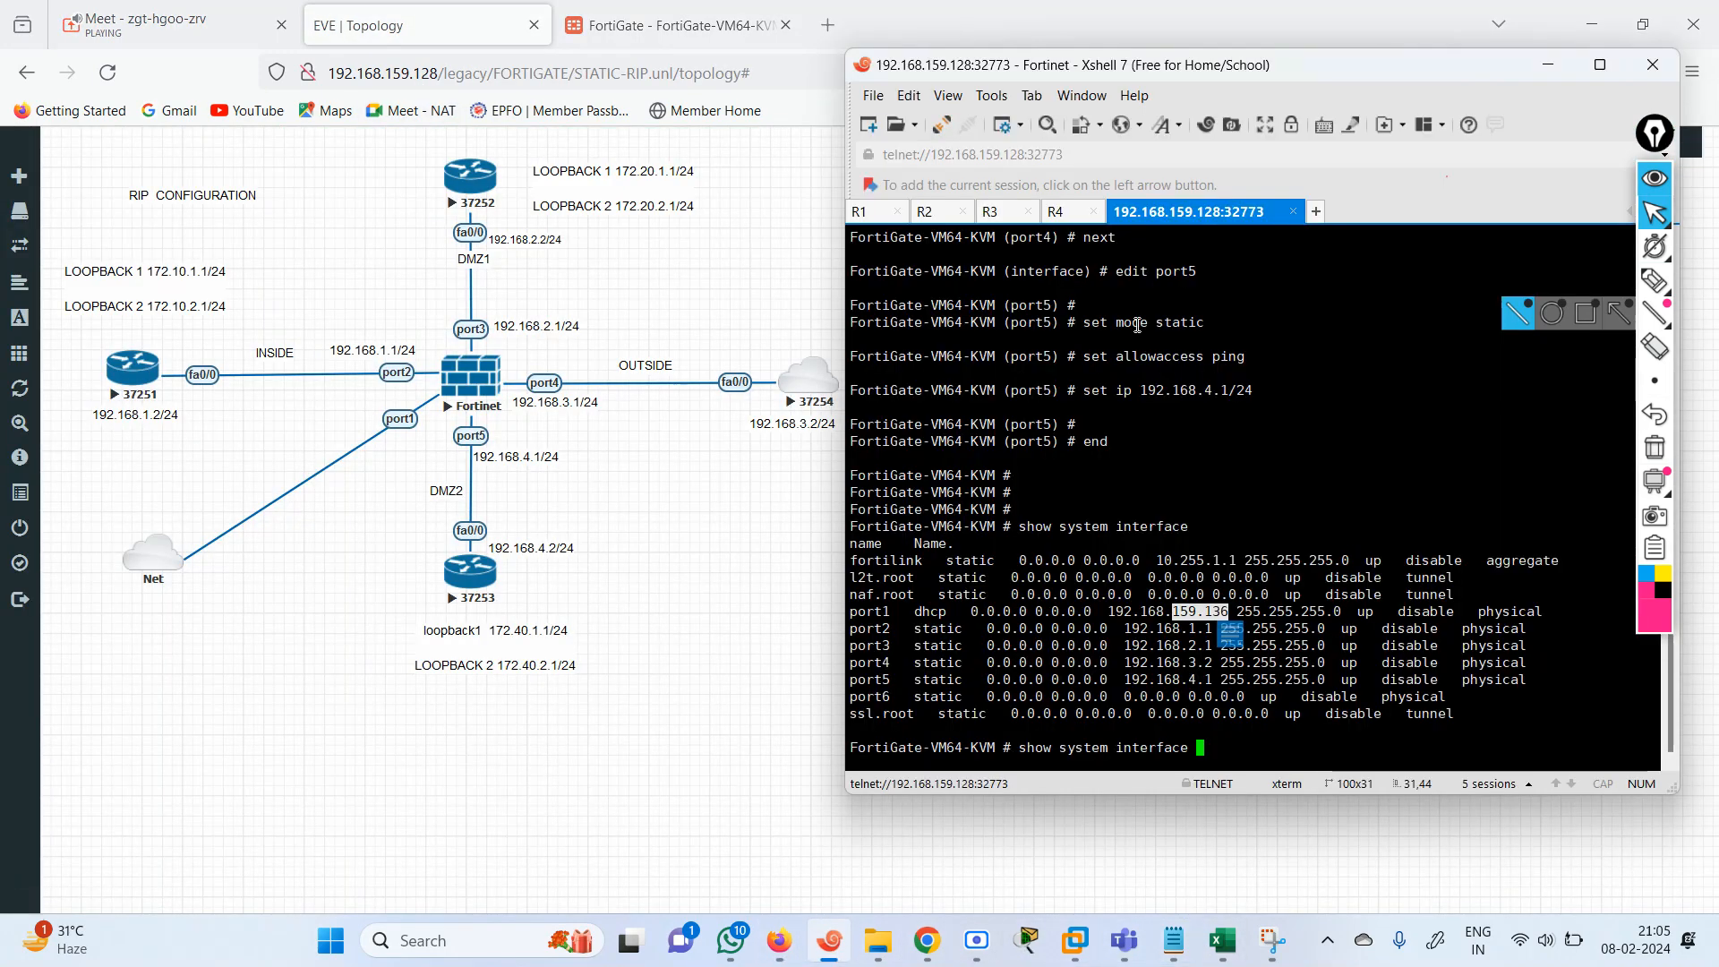
{"action": "left_click", "coordinate": [1008, 212]}
{"action": "key", "text": "Return"}
{"action": "key", "text": "Return"}
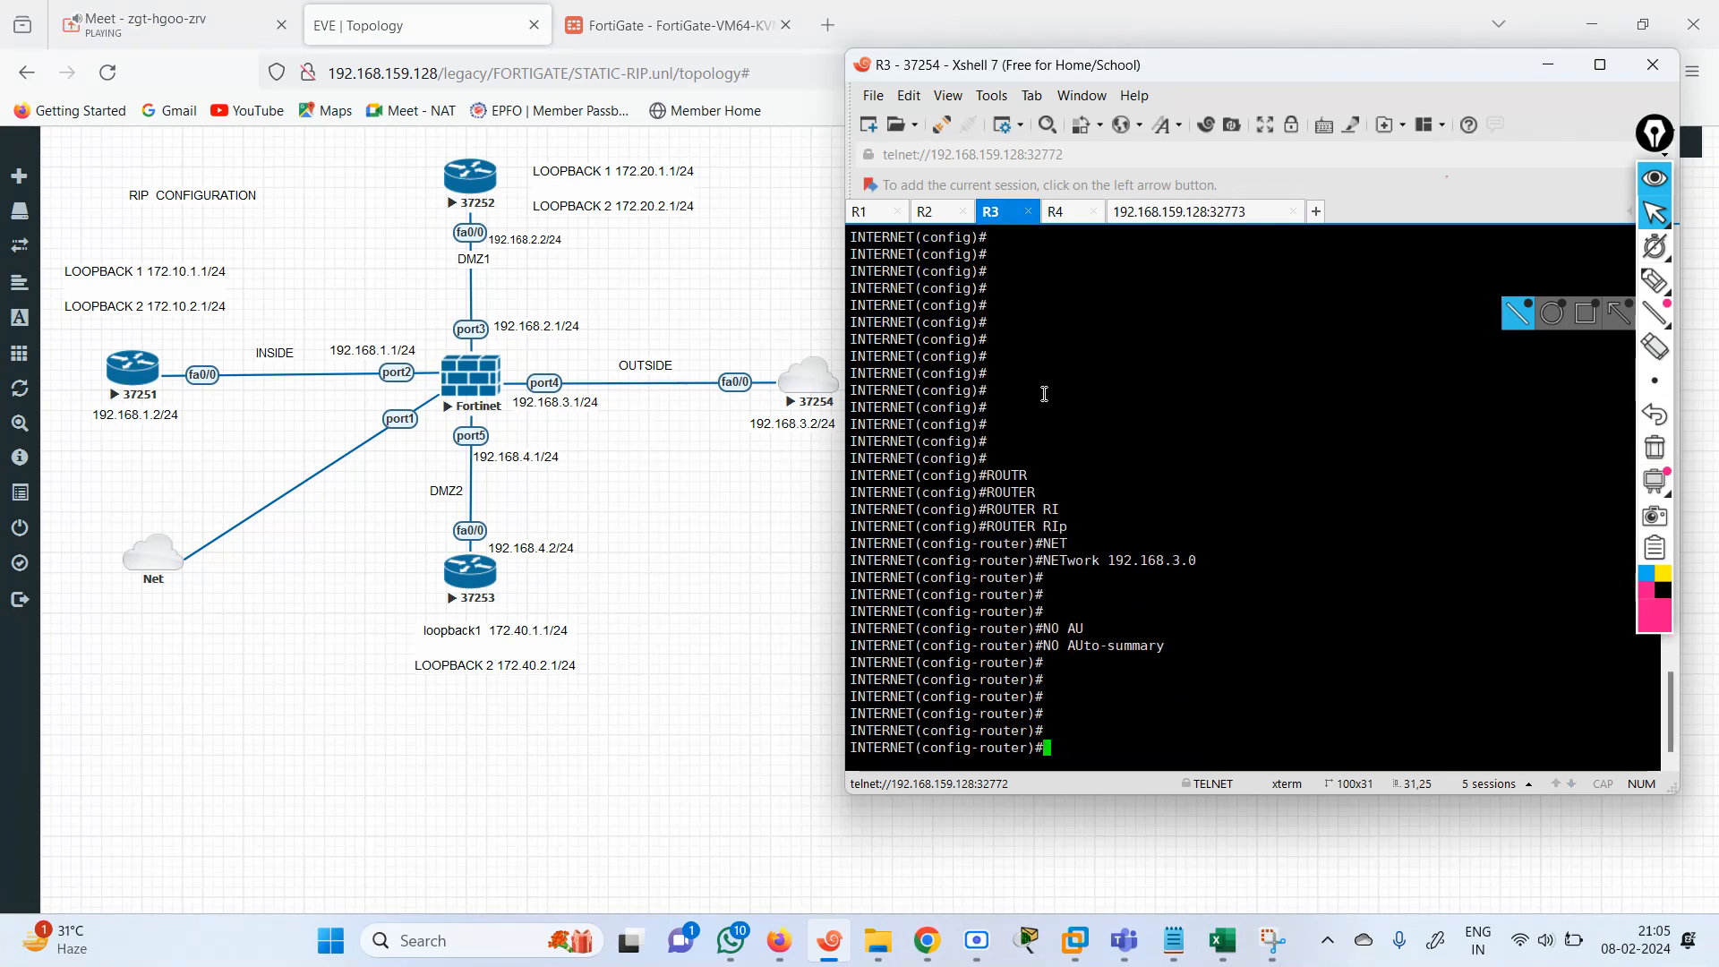
{"action": "type", "text": "end"}
{"action": "key", "text": "Return"}
{"action": "type", "text": "sh"}
{"action": "key", "text": "Tab"}
{"action": "type", "text": "ip int "}
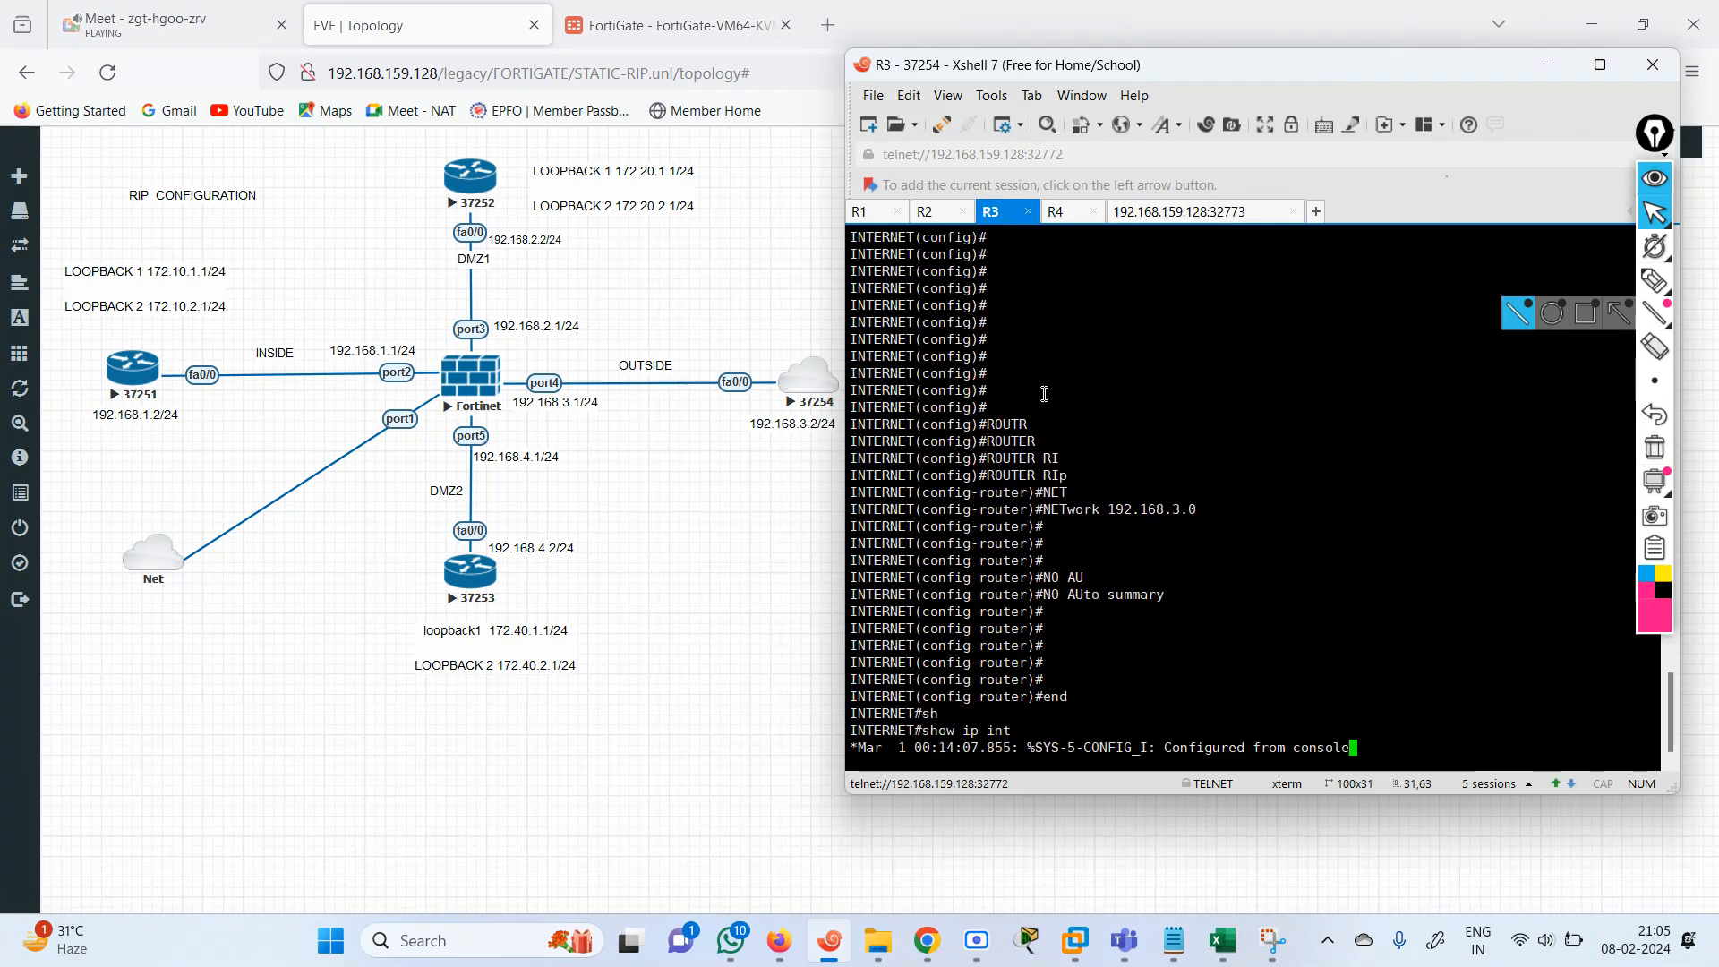
{"action": "type", "text": "br"}
{"action": "key", "text": "Tab"}
{"action": "key", "text": "Return"}
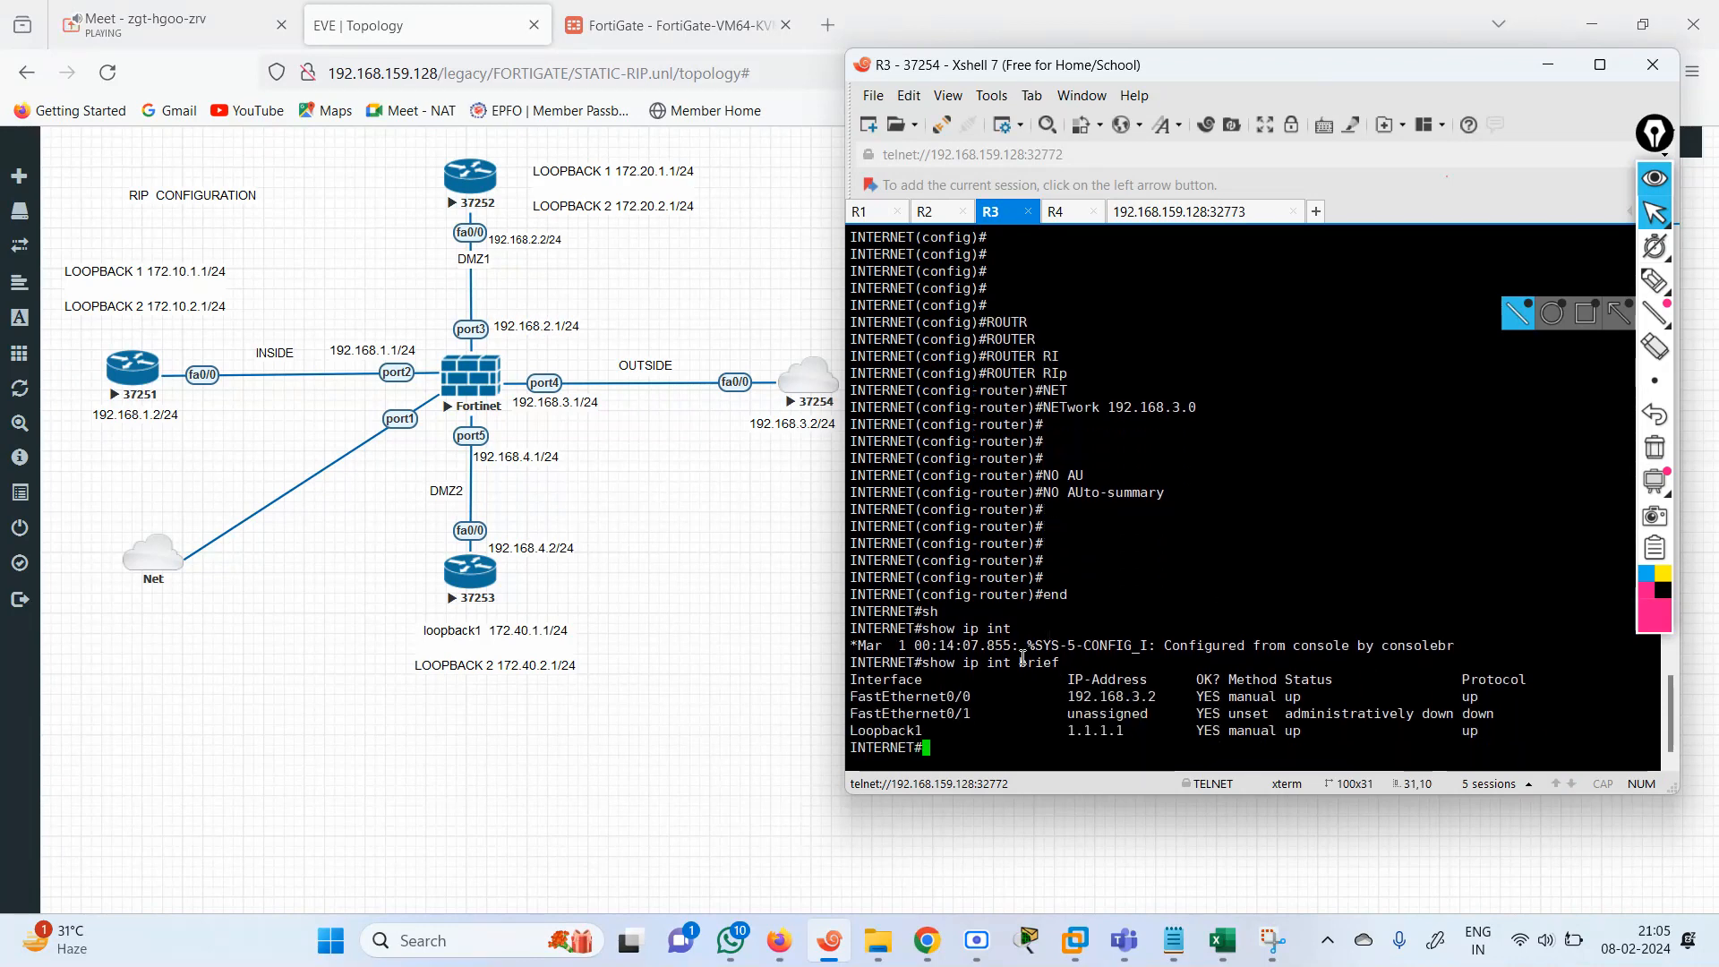
Ping the FortiGate's outside address 192.168.3.1 from router R3.
{"action": "type", "text": "pi"}
{"action": "key", "text": "Tab"}
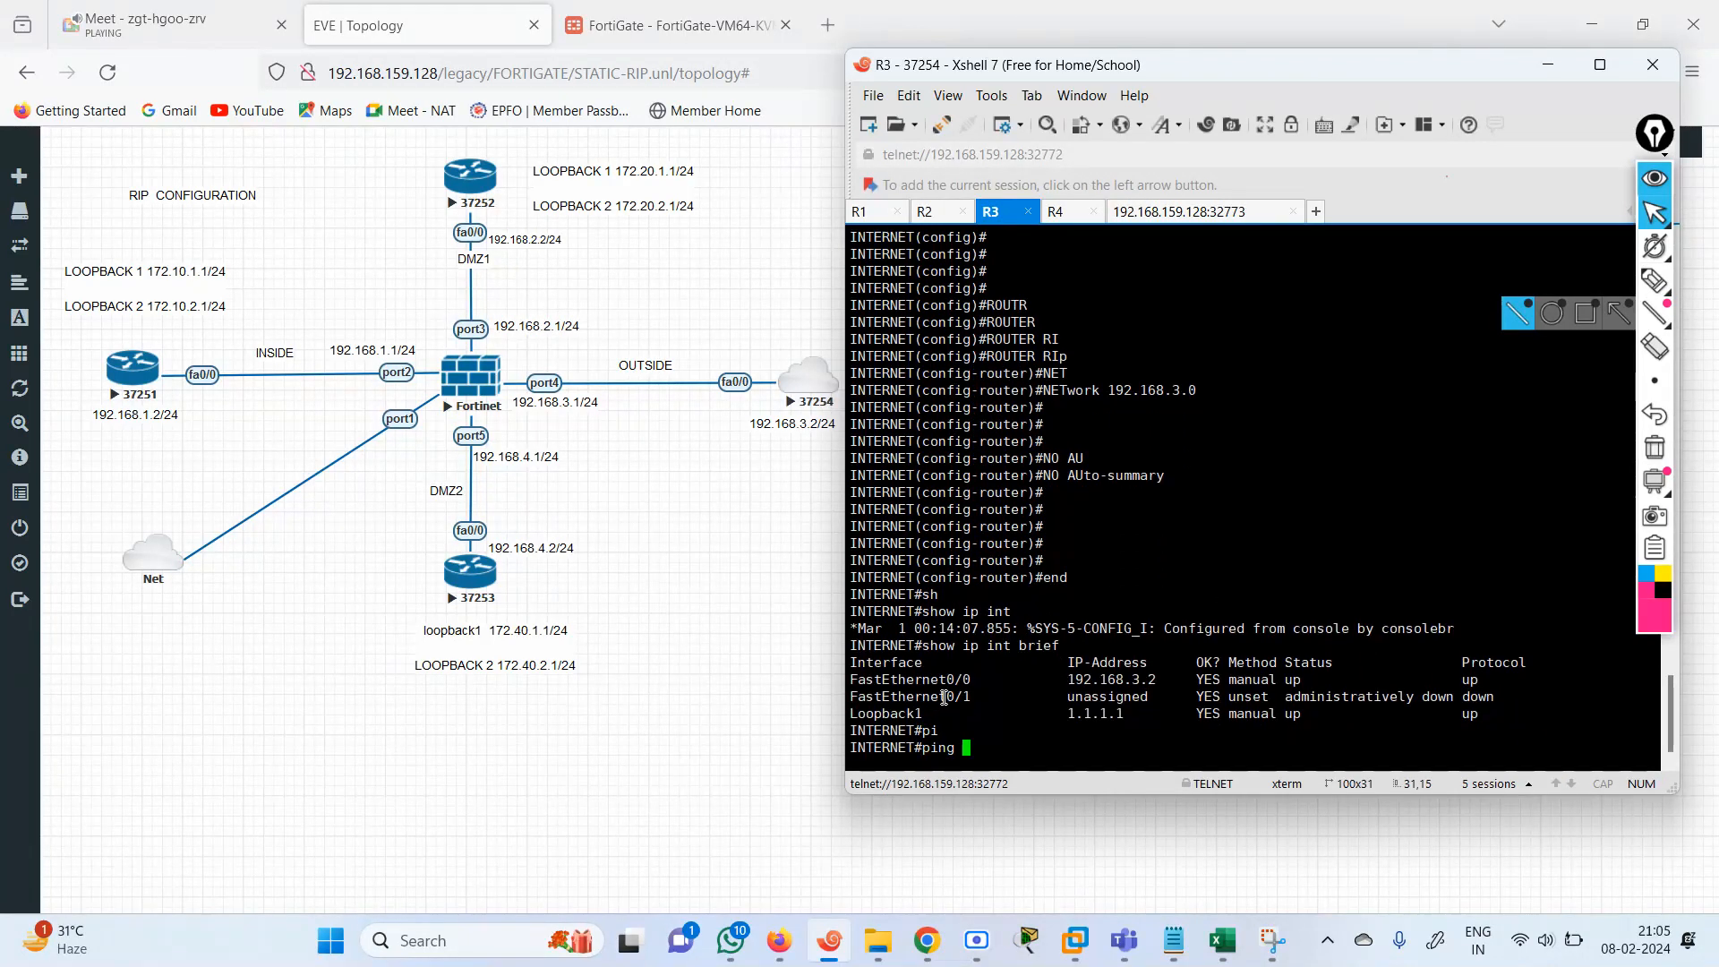
{"action": "type", "text": "192.168."}
{"action": "type", "text": "3.1"}
{"action": "key", "text": "Return"}
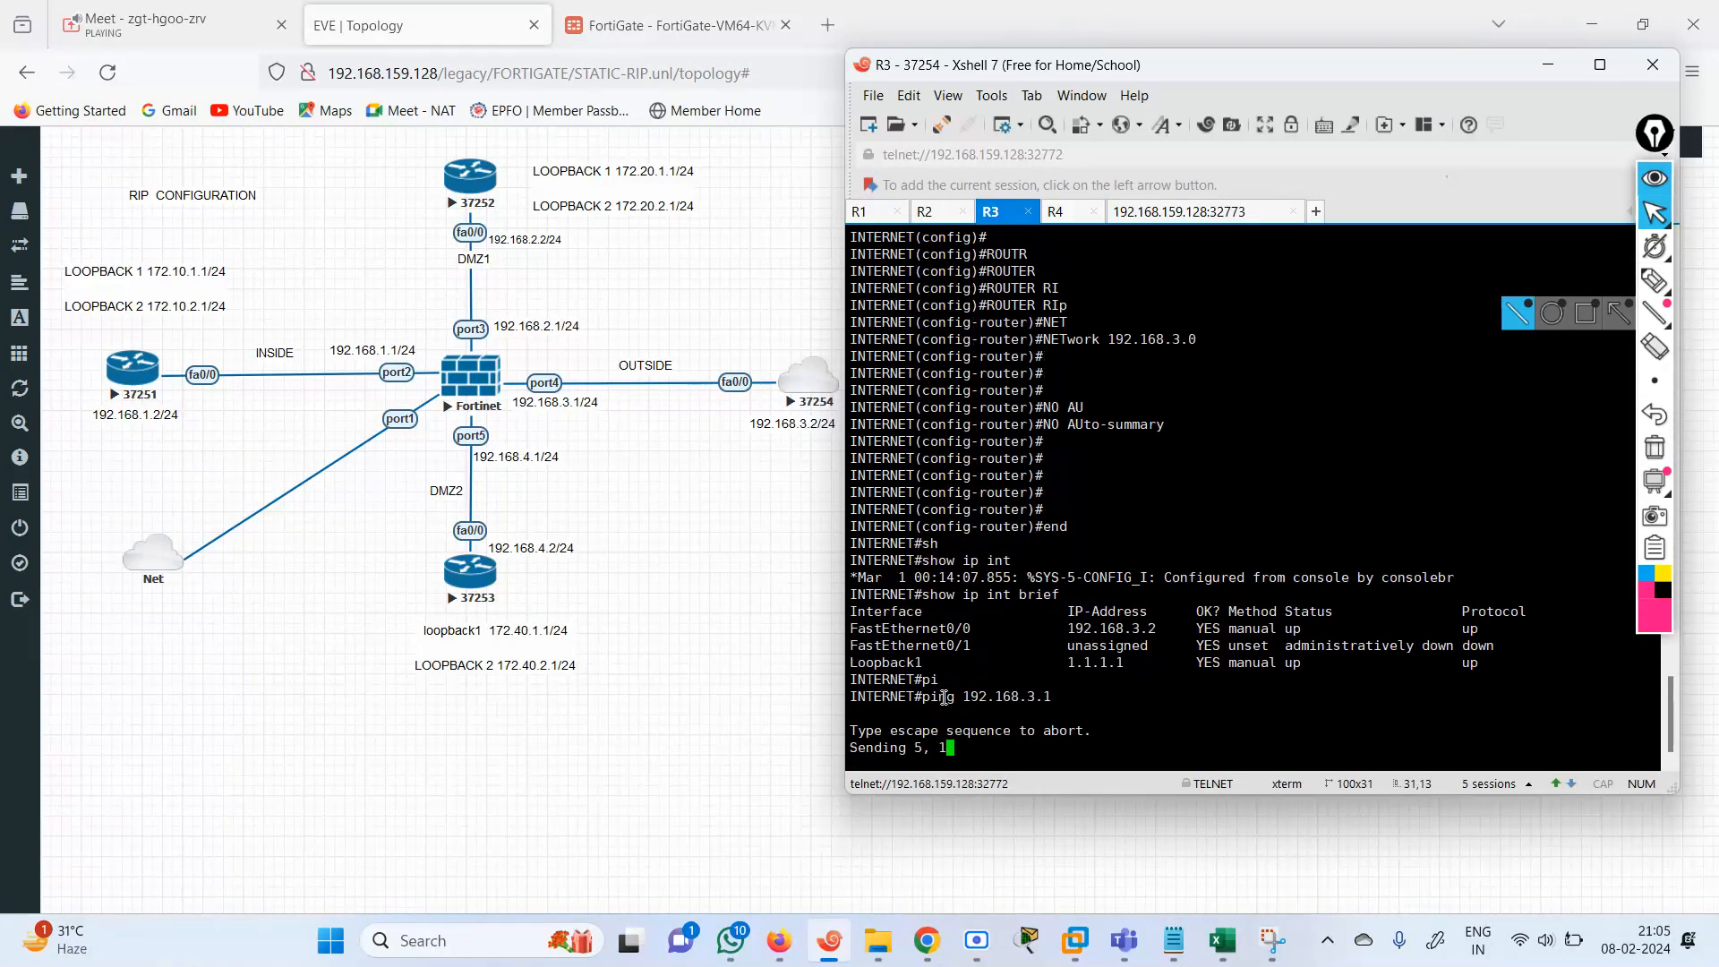
Switch to the FortiGate web interface and set port4's address to 192.168.3.1/255.255.255.0, saving the interface.
{"action": "left_click", "coordinate": [664, 27]}
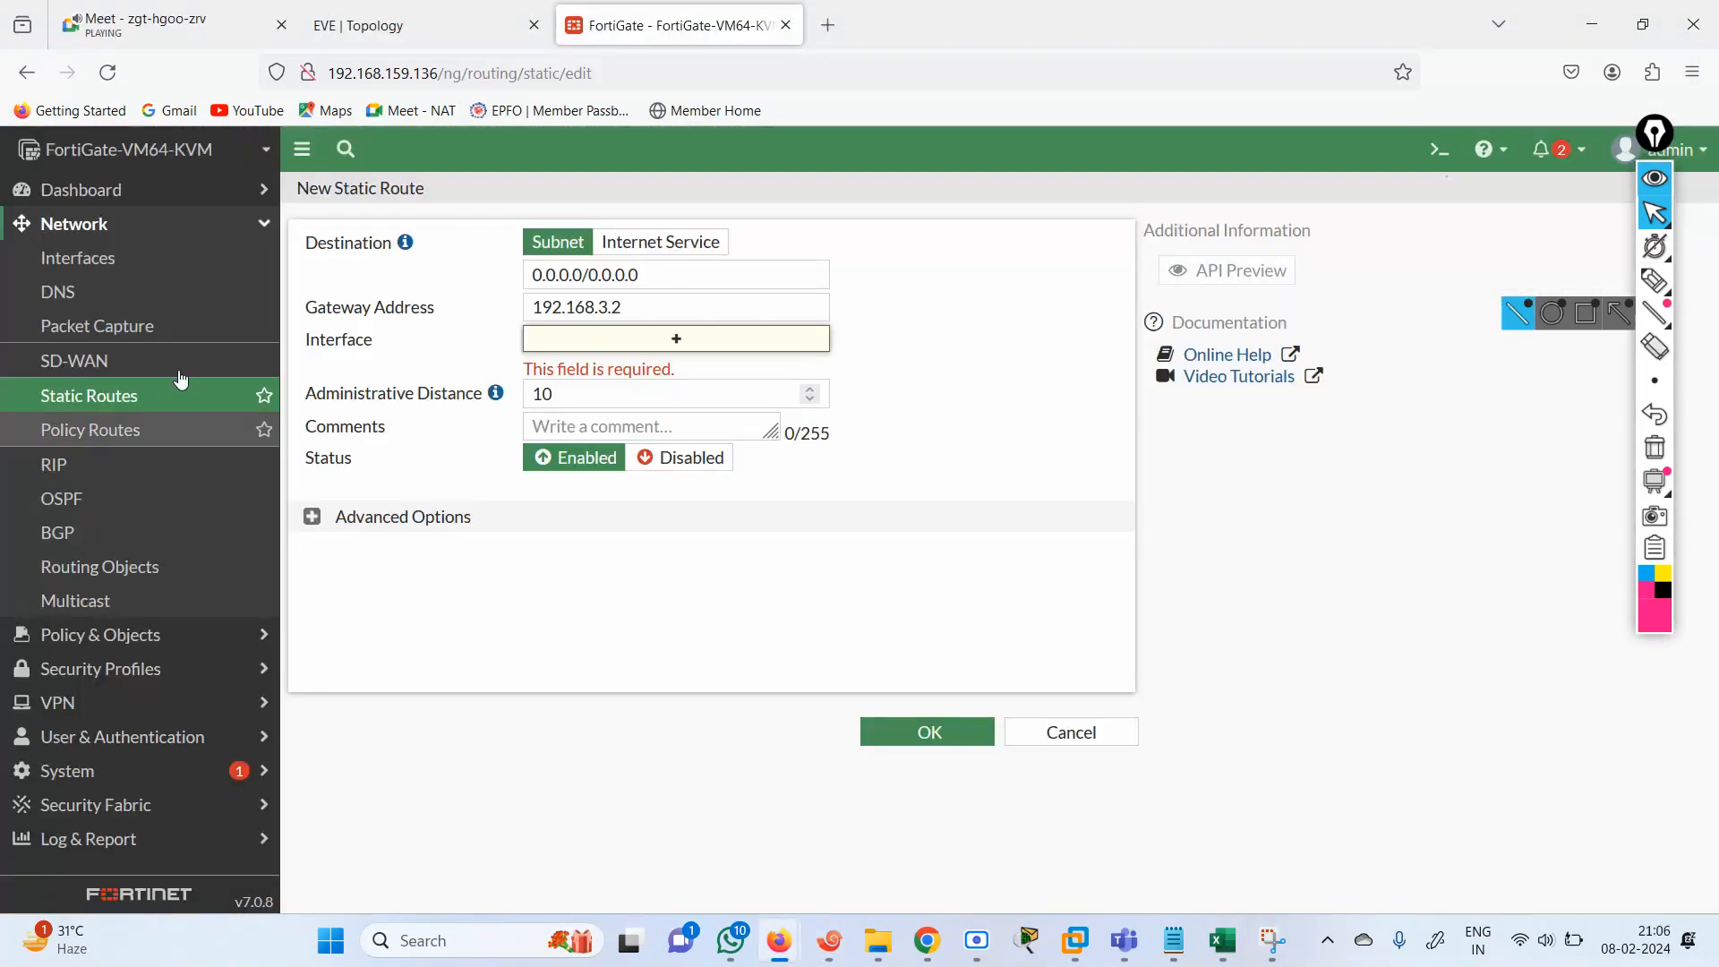
{"action": "left_click", "coordinate": [93, 258]}
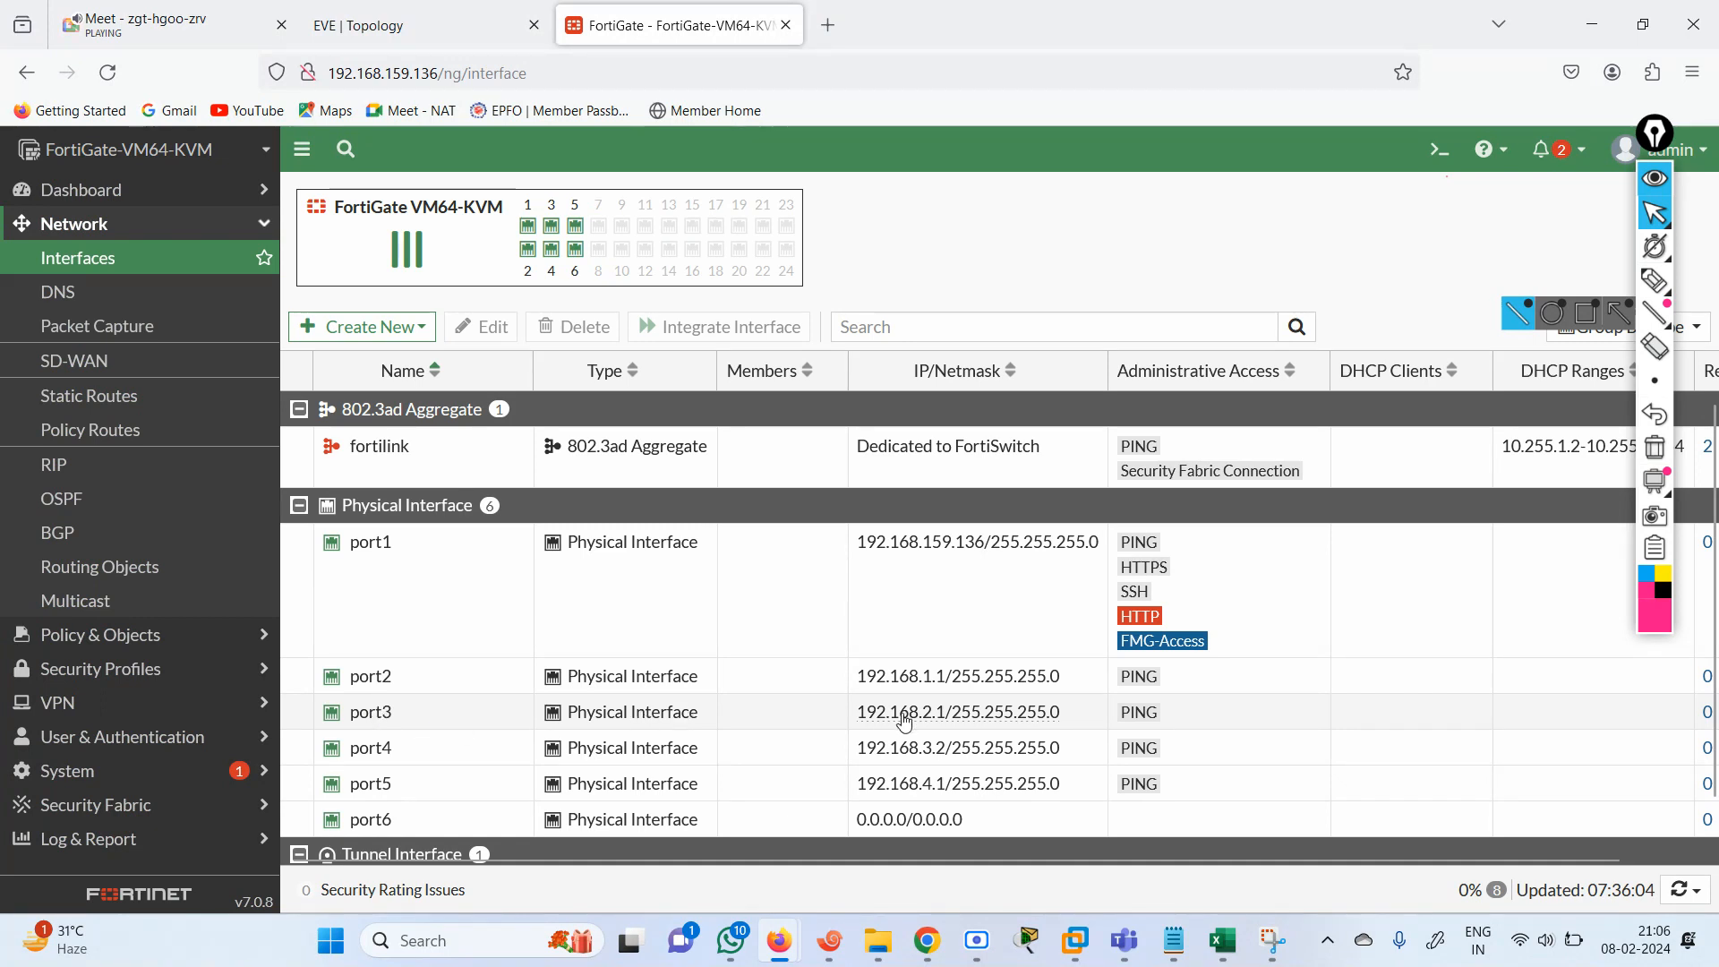
{"action": "mouse_move", "coordinate": [900, 754]}
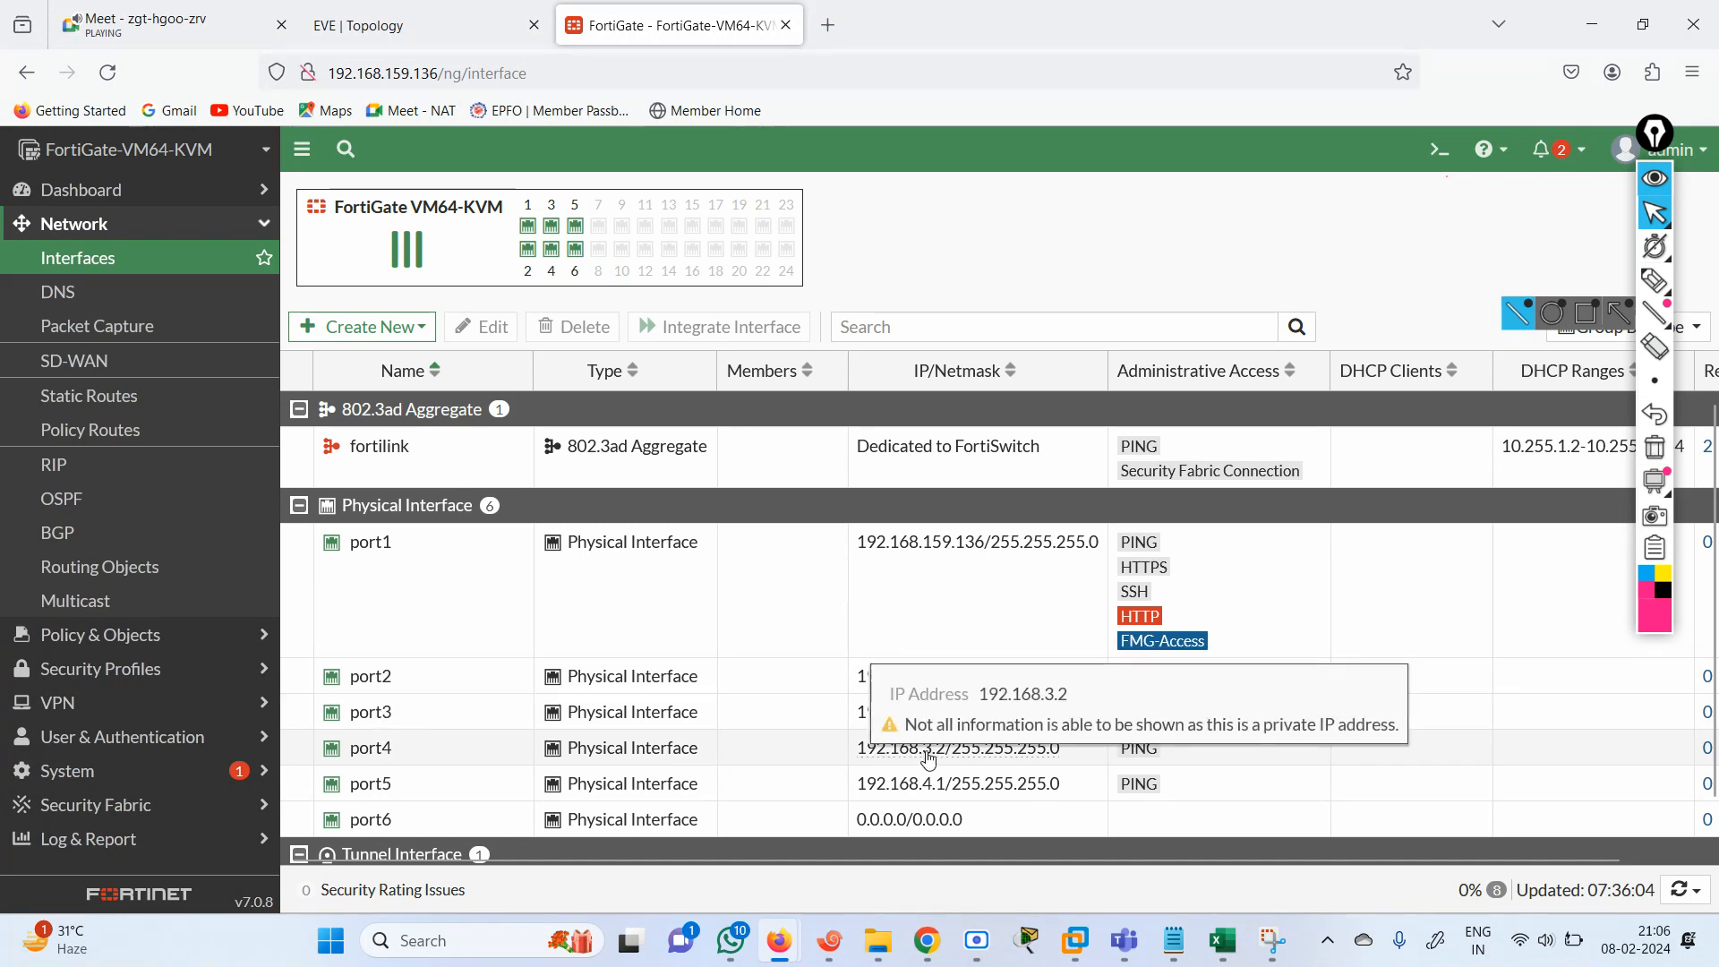
{"action": "double_click", "coordinate": [922, 757]}
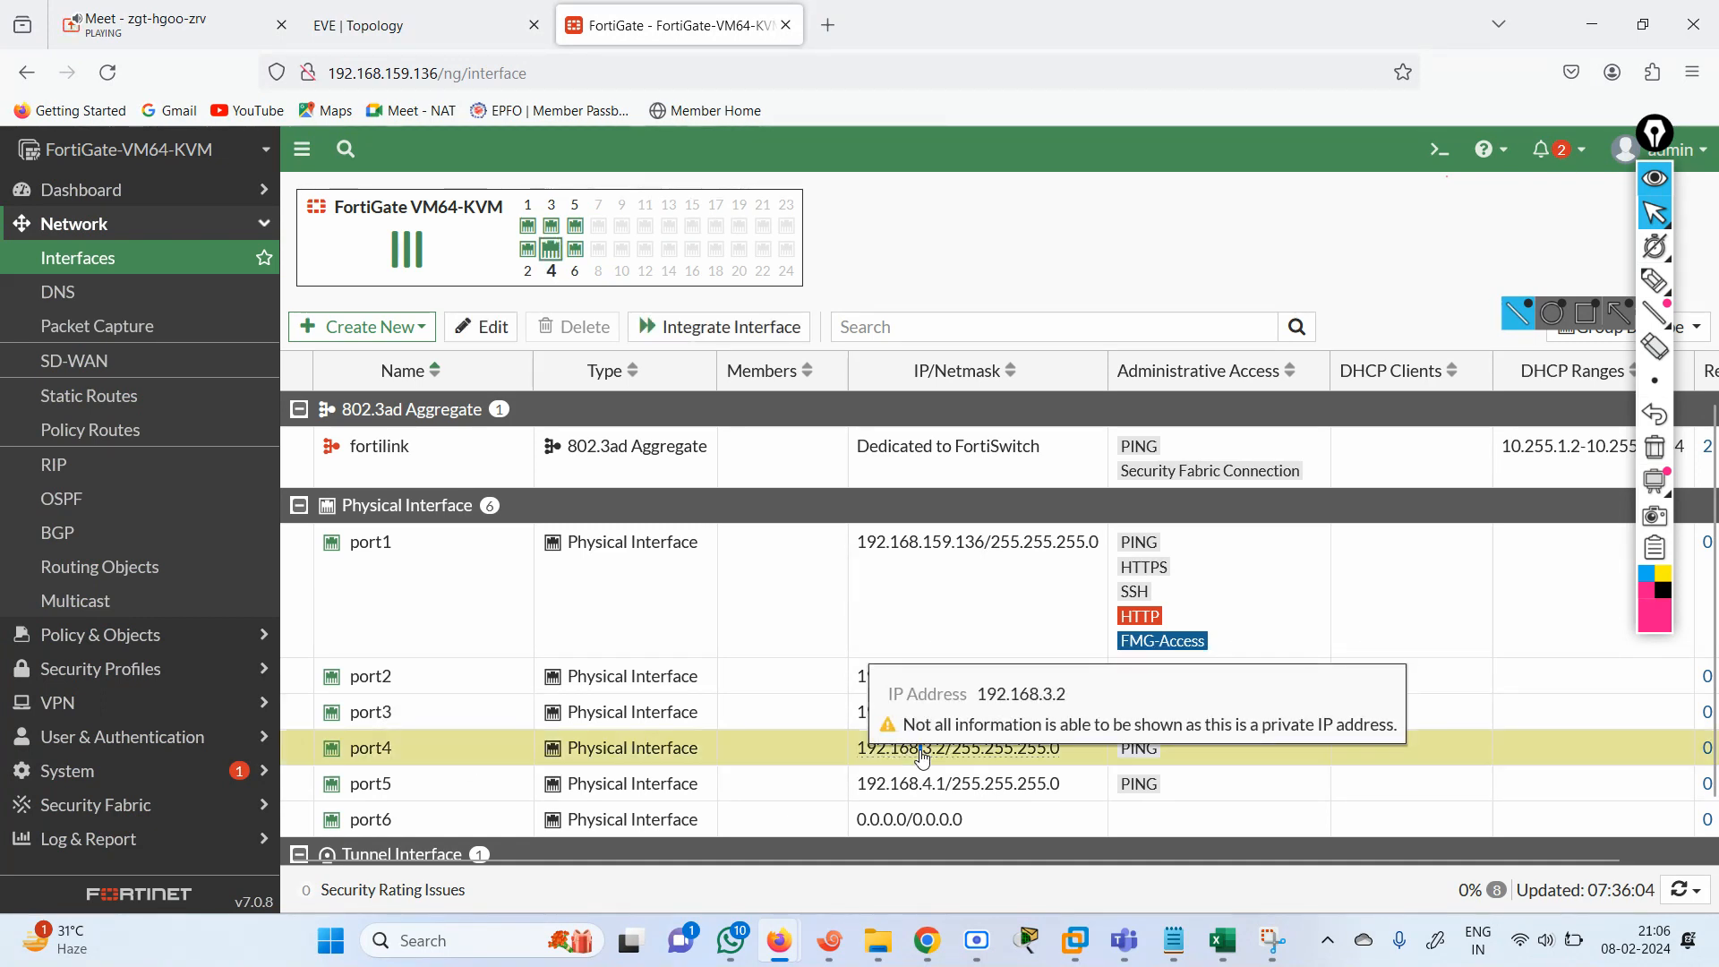
{"action": "key", "text": "ctrl+shift+Tab"}
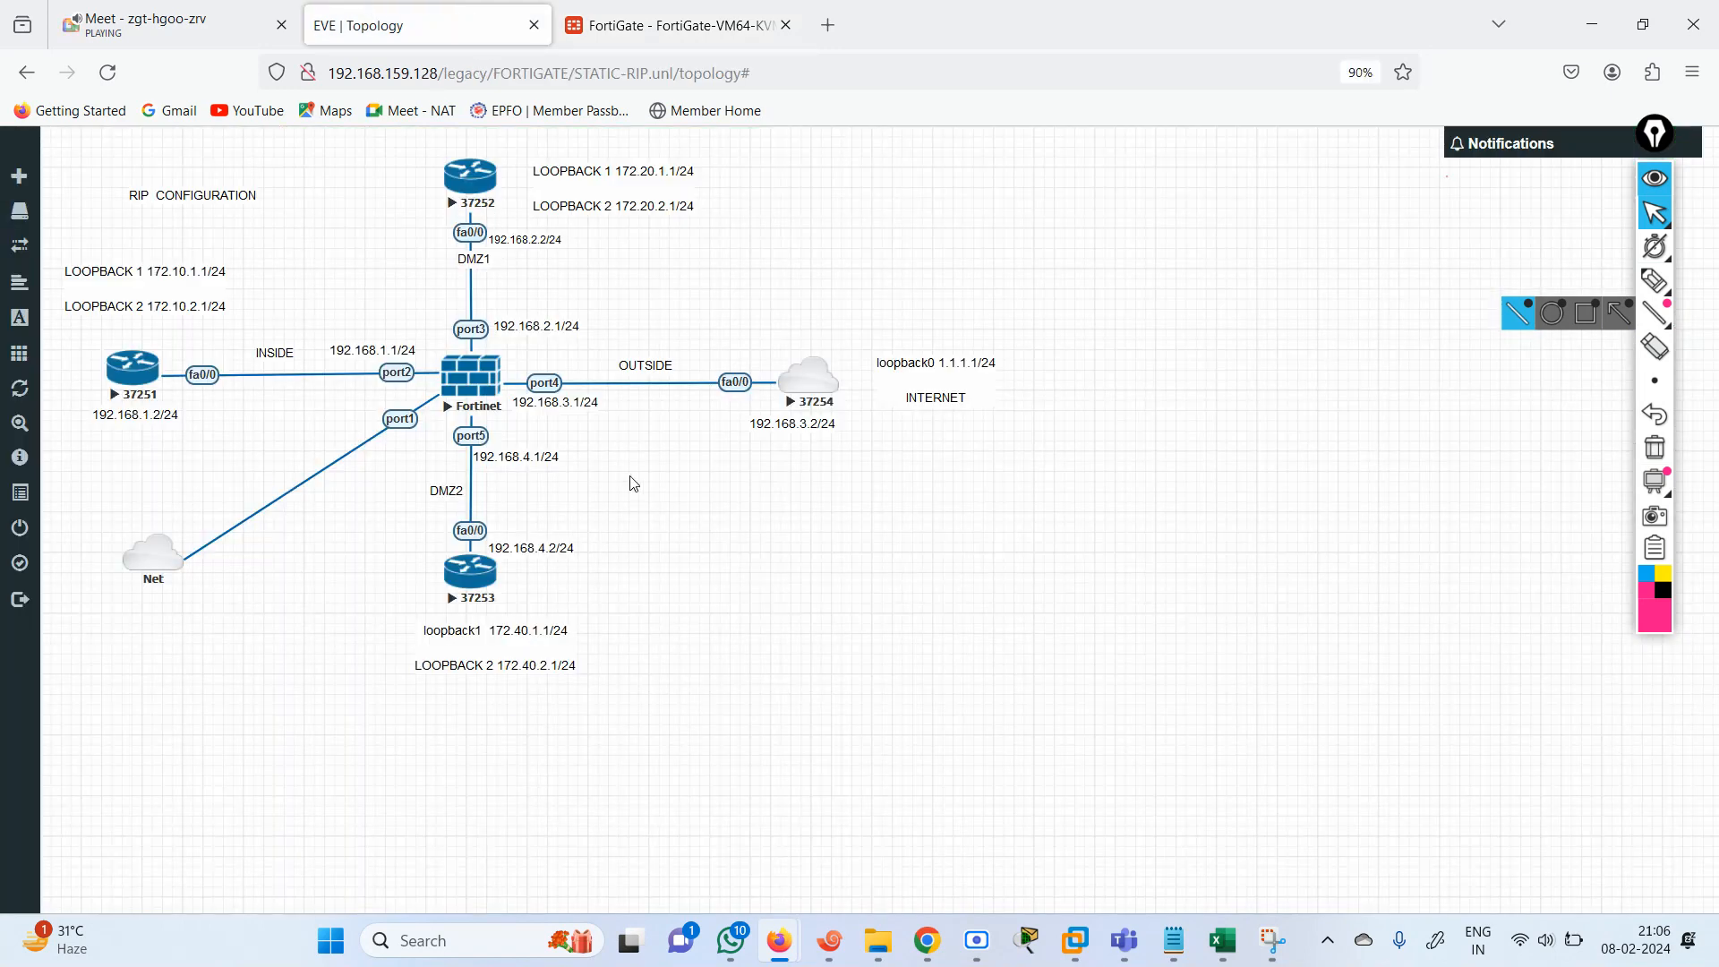
{"action": "key", "text": "ctrl+Tab"}
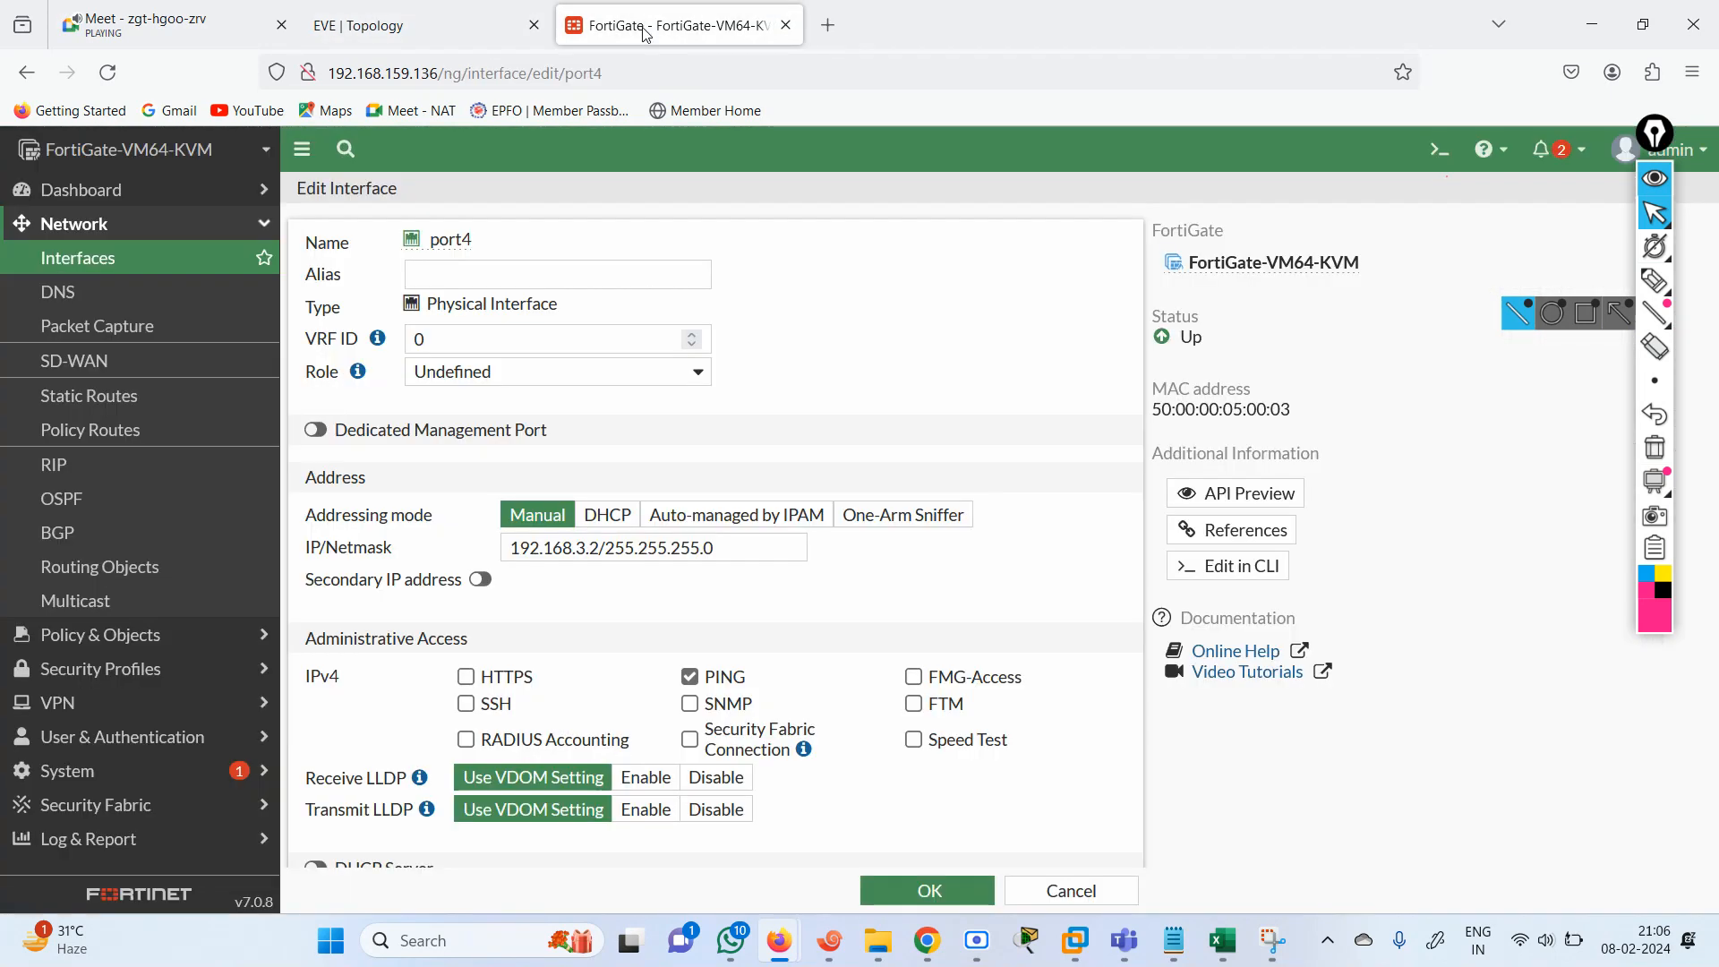
{"action": "left_click", "coordinate": [601, 548]}
{"action": "key", "text": "BackSpace"}
{"action": "type", "text": "1"}
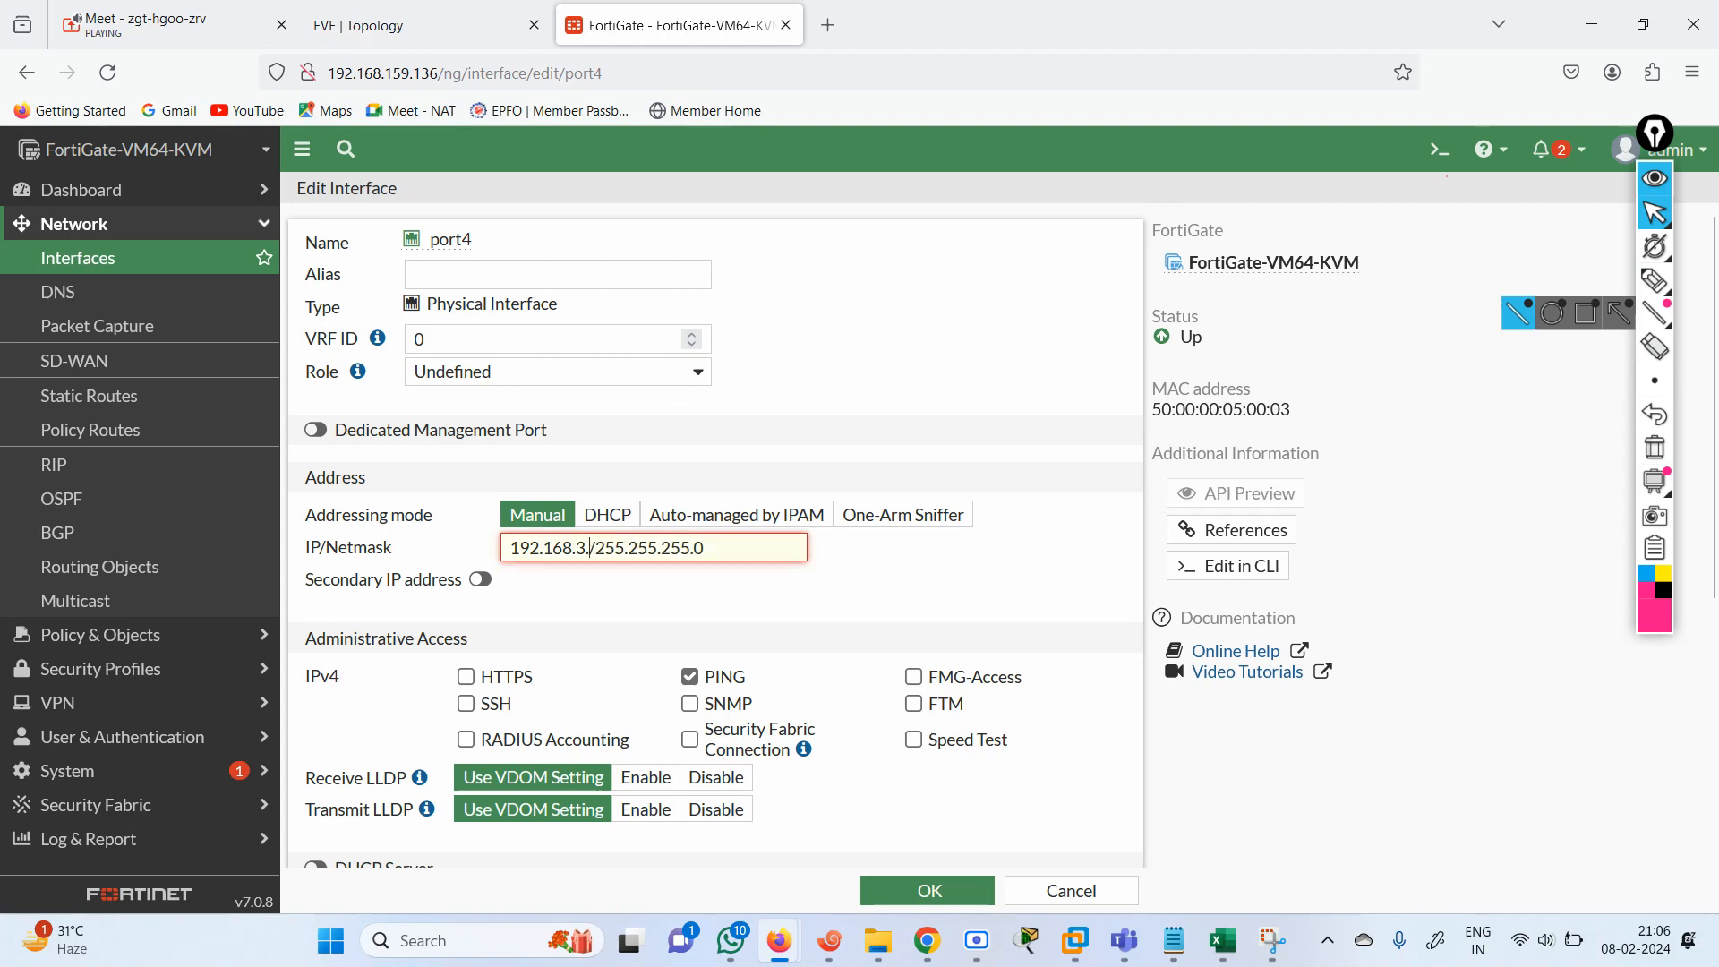
{"action": "left_click", "coordinate": [936, 891]}
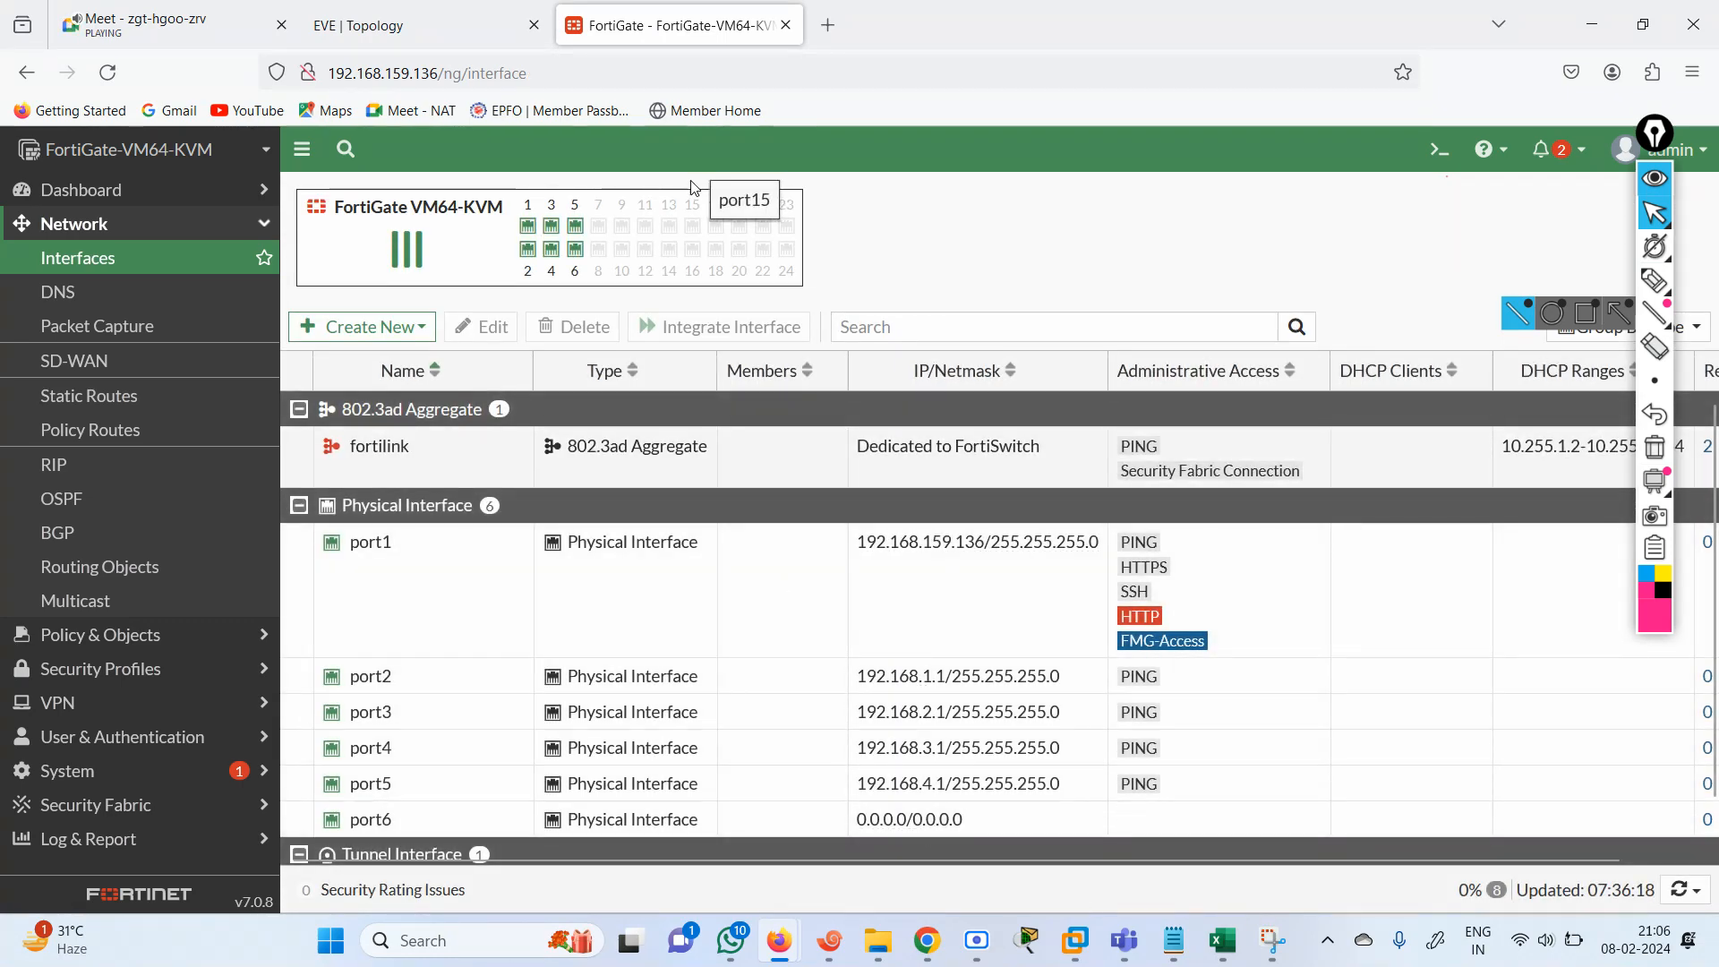
Create a default static route for 0.0.0.0/0.0.0.0 with gateway 192.168.3.2 through port4.
{"action": "left_click", "coordinate": [90, 395]}
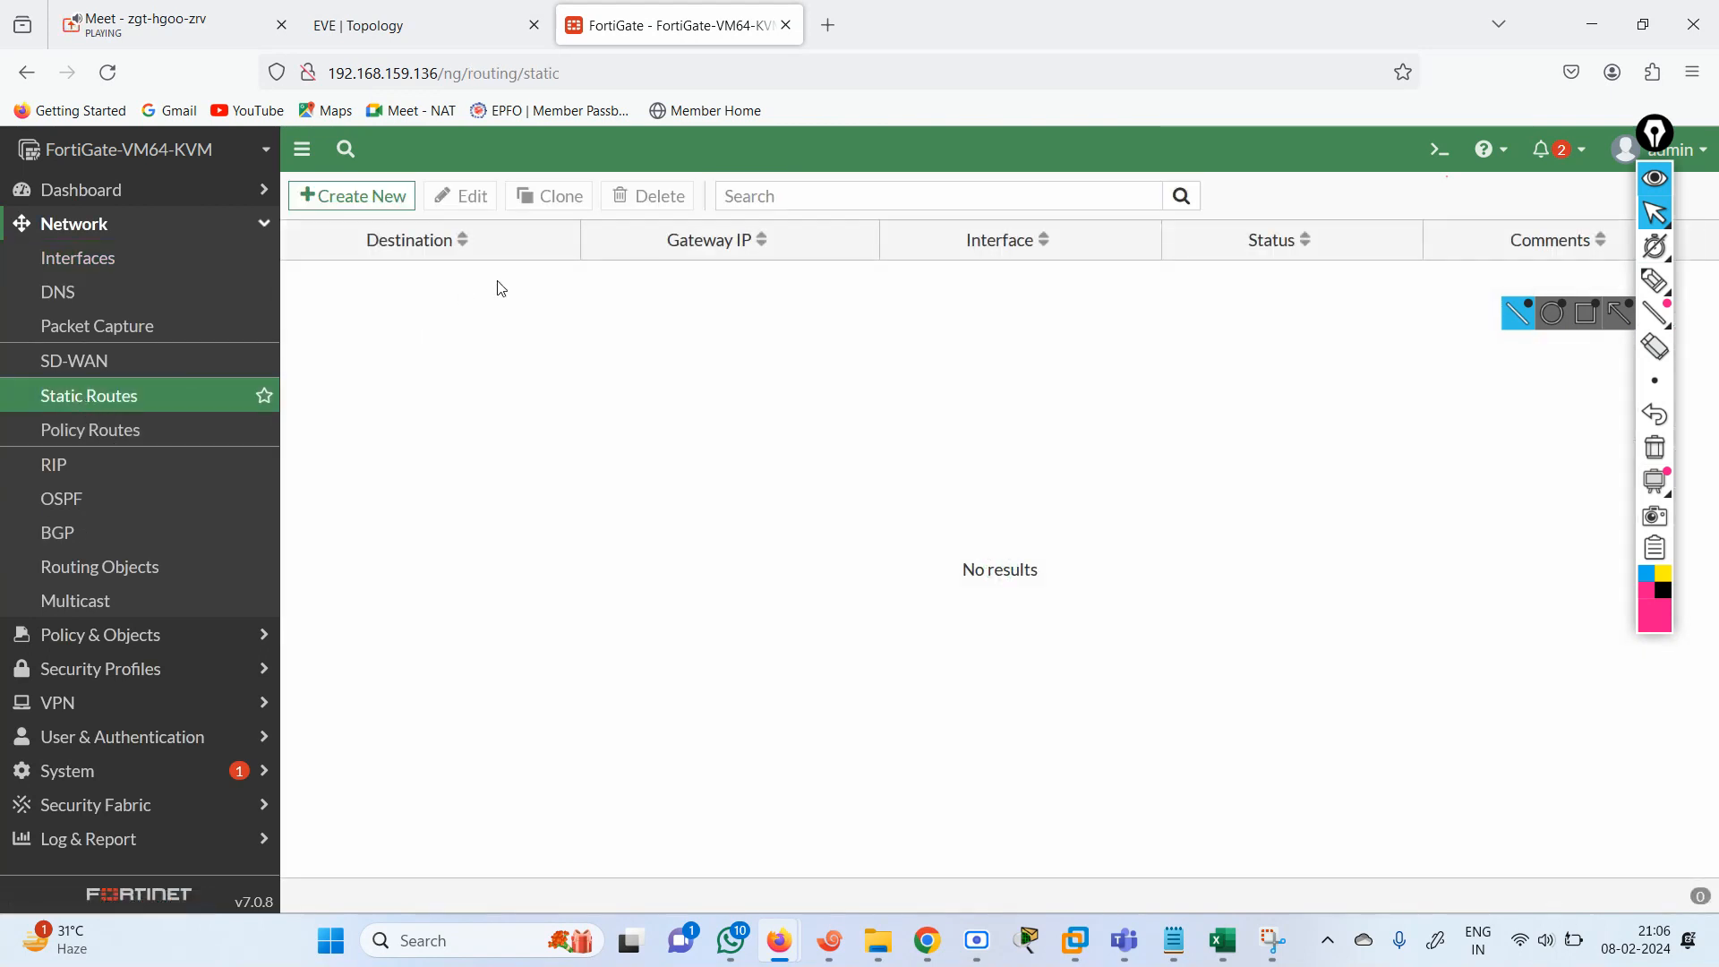
{"action": "left_click", "coordinate": [352, 196]}
{"action": "key", "text": "Tab"}
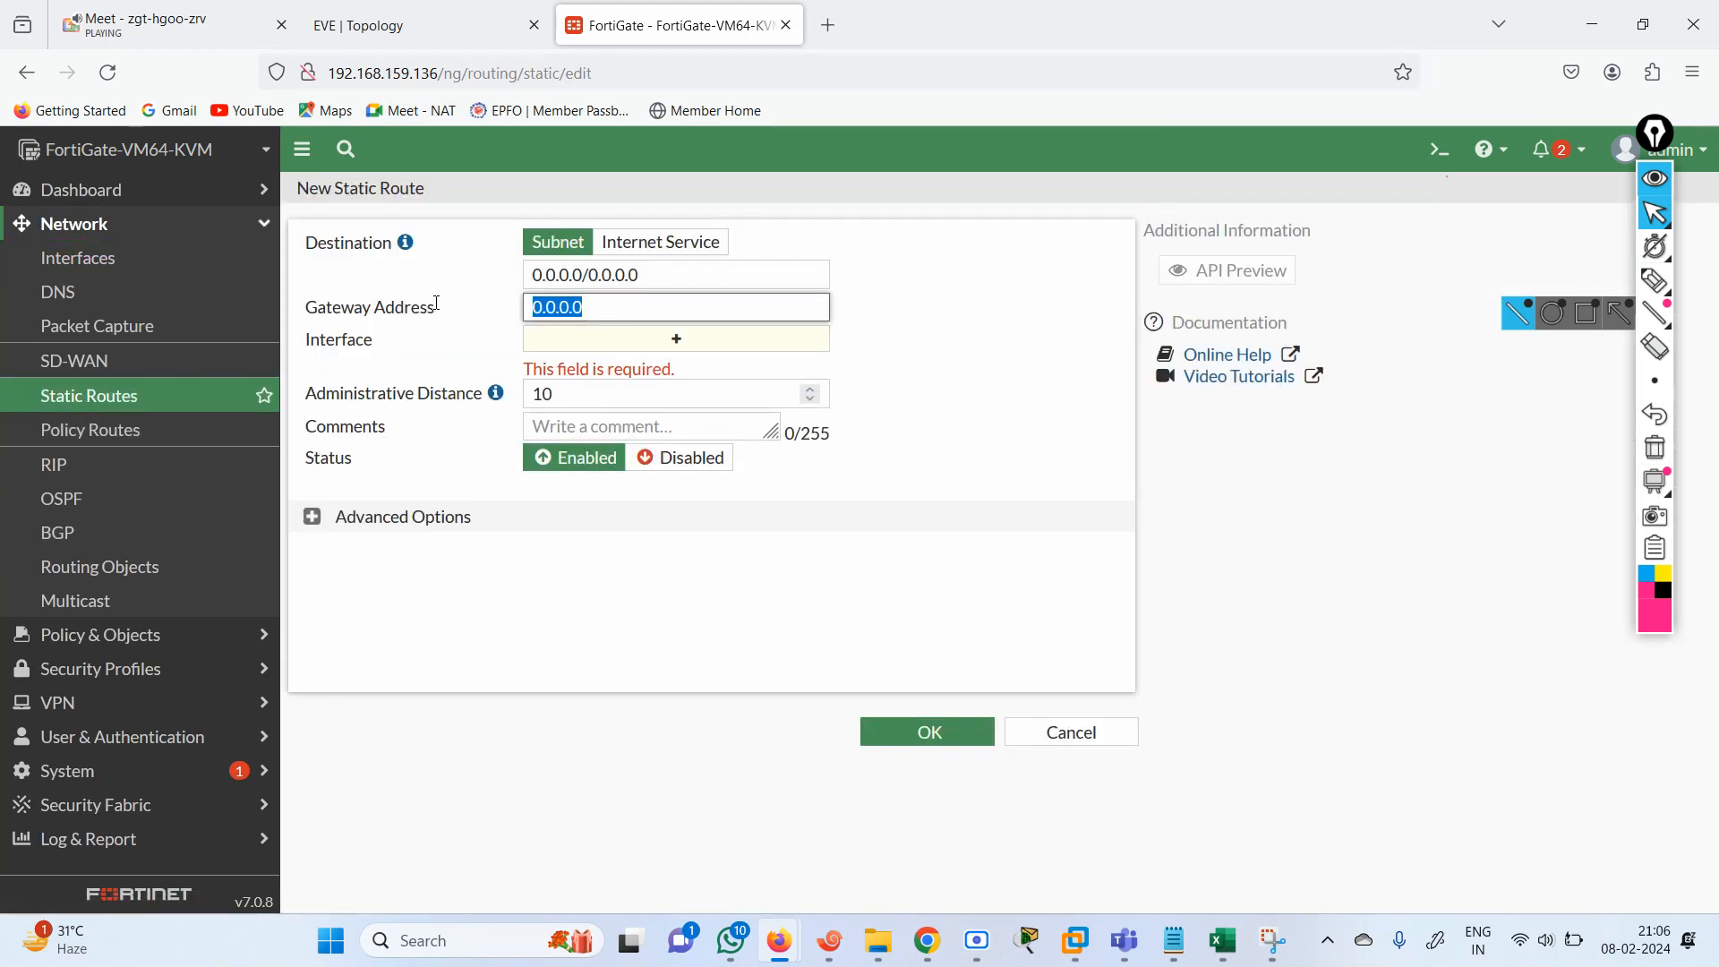
{"action": "type", "text": "192.168.3.1"}
{"action": "key", "text": "Tab"}
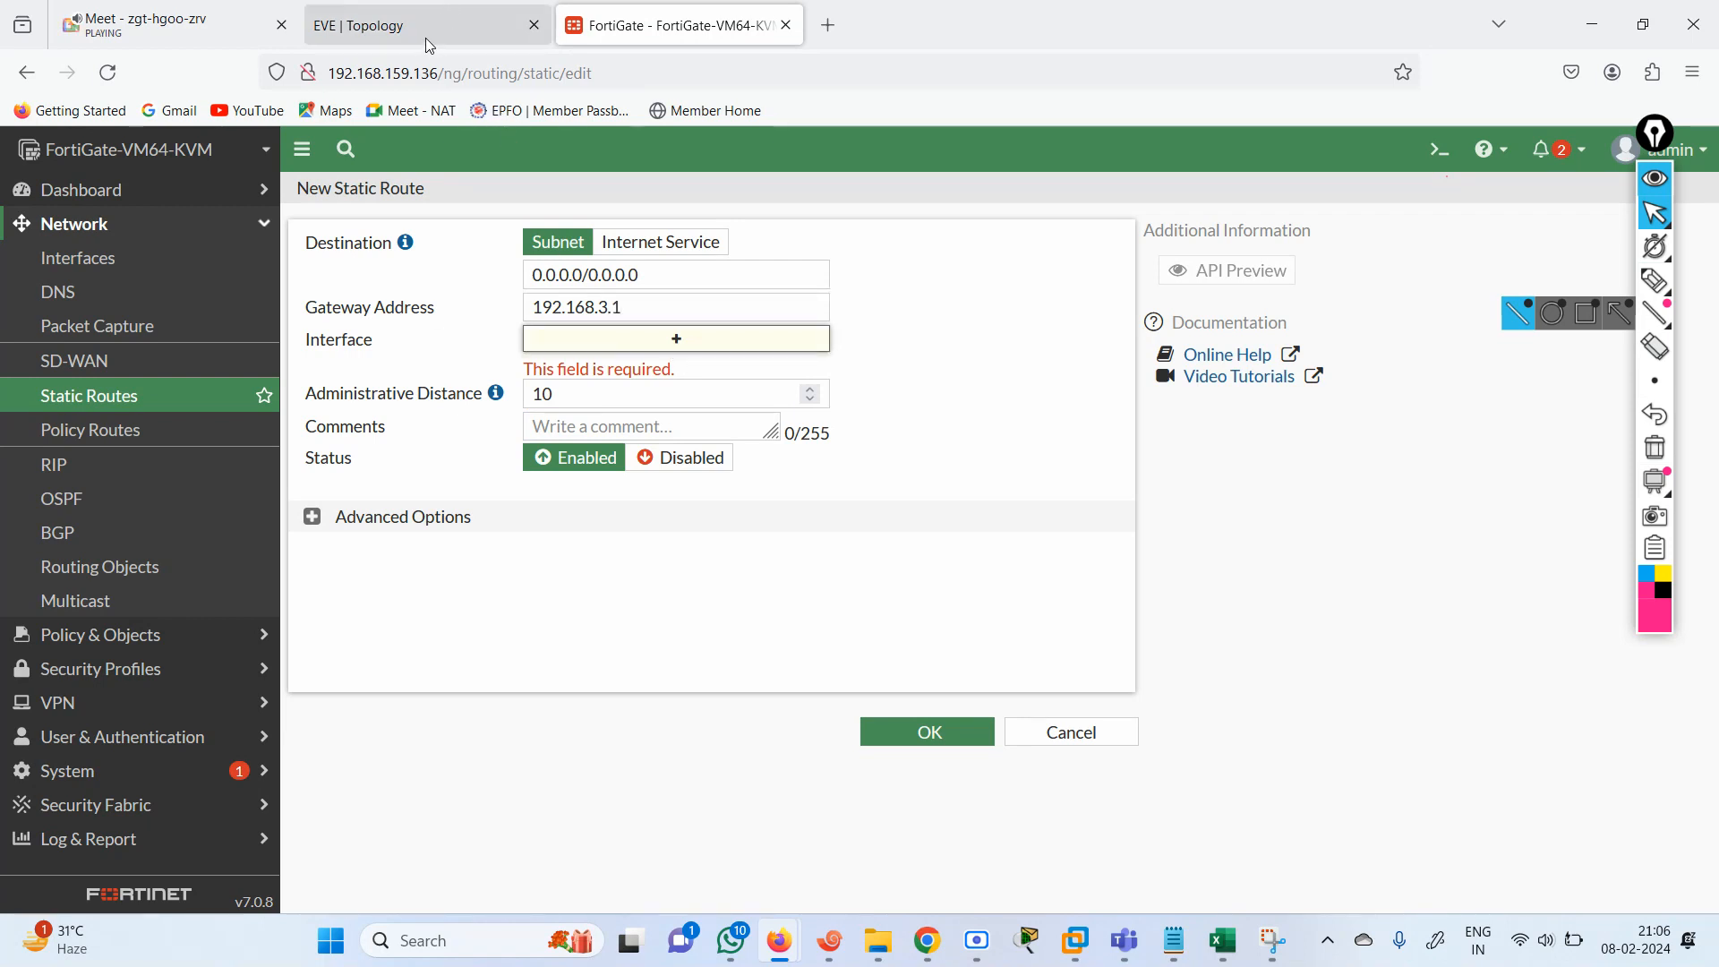
{"action": "left_click", "coordinate": [631, 309]}
{"action": "key", "text": "Tab"}
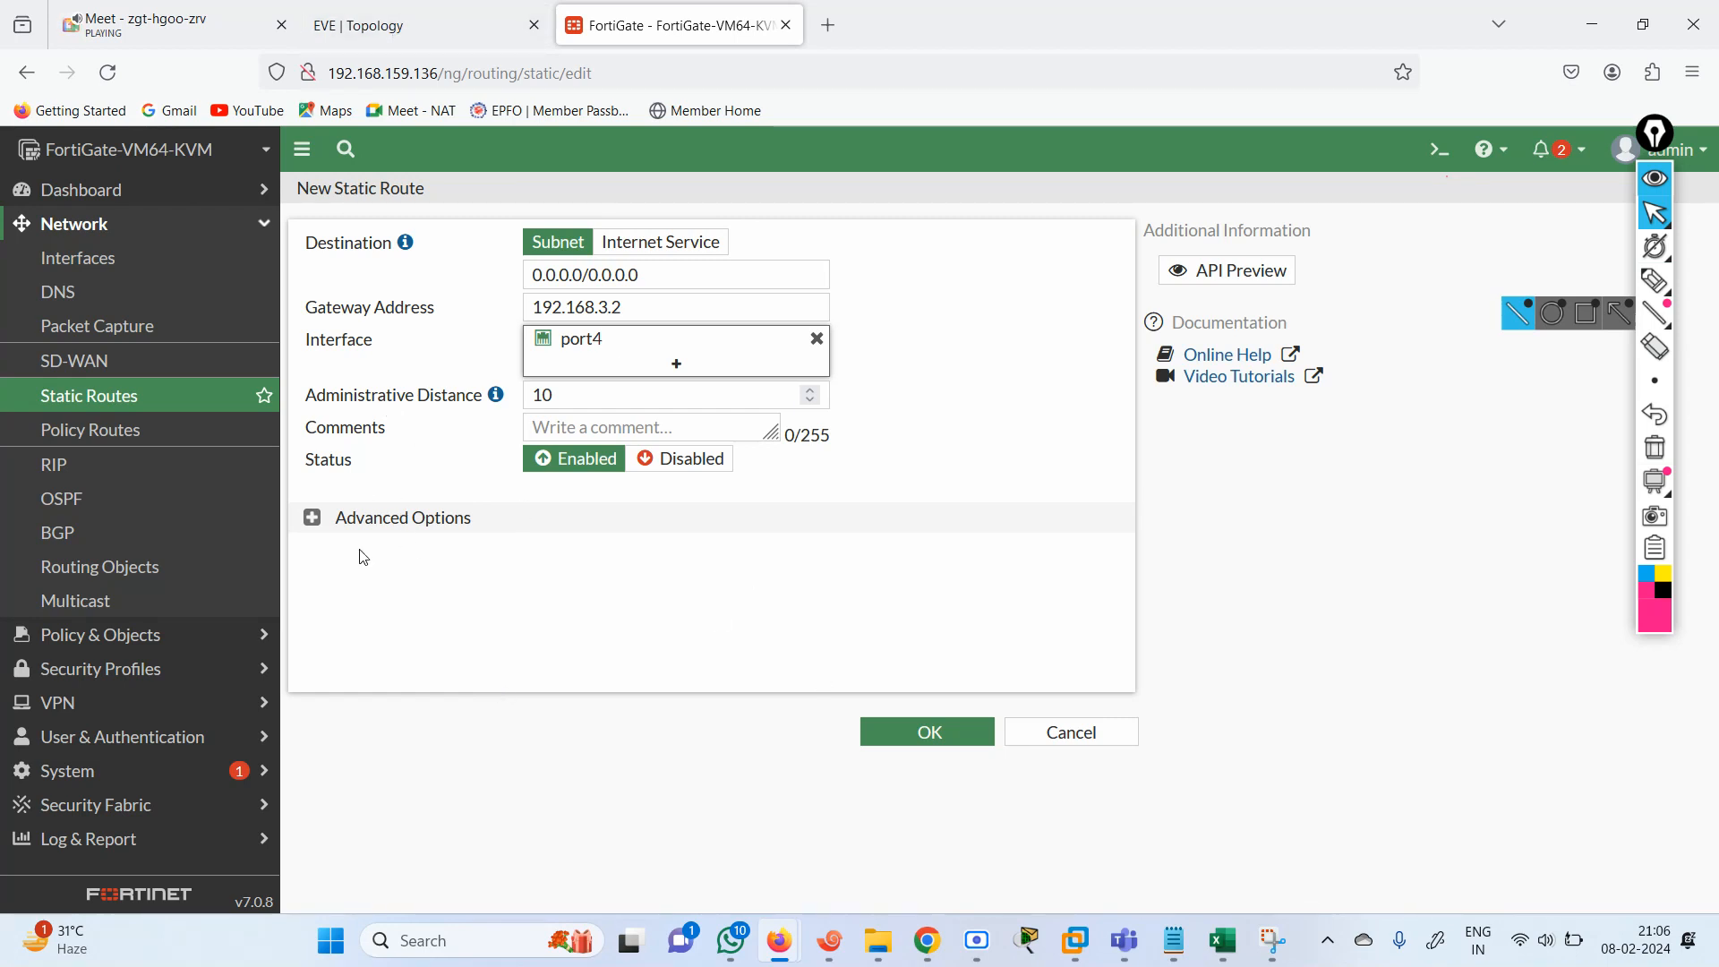
{"action": "left_click", "coordinate": [909, 743]}
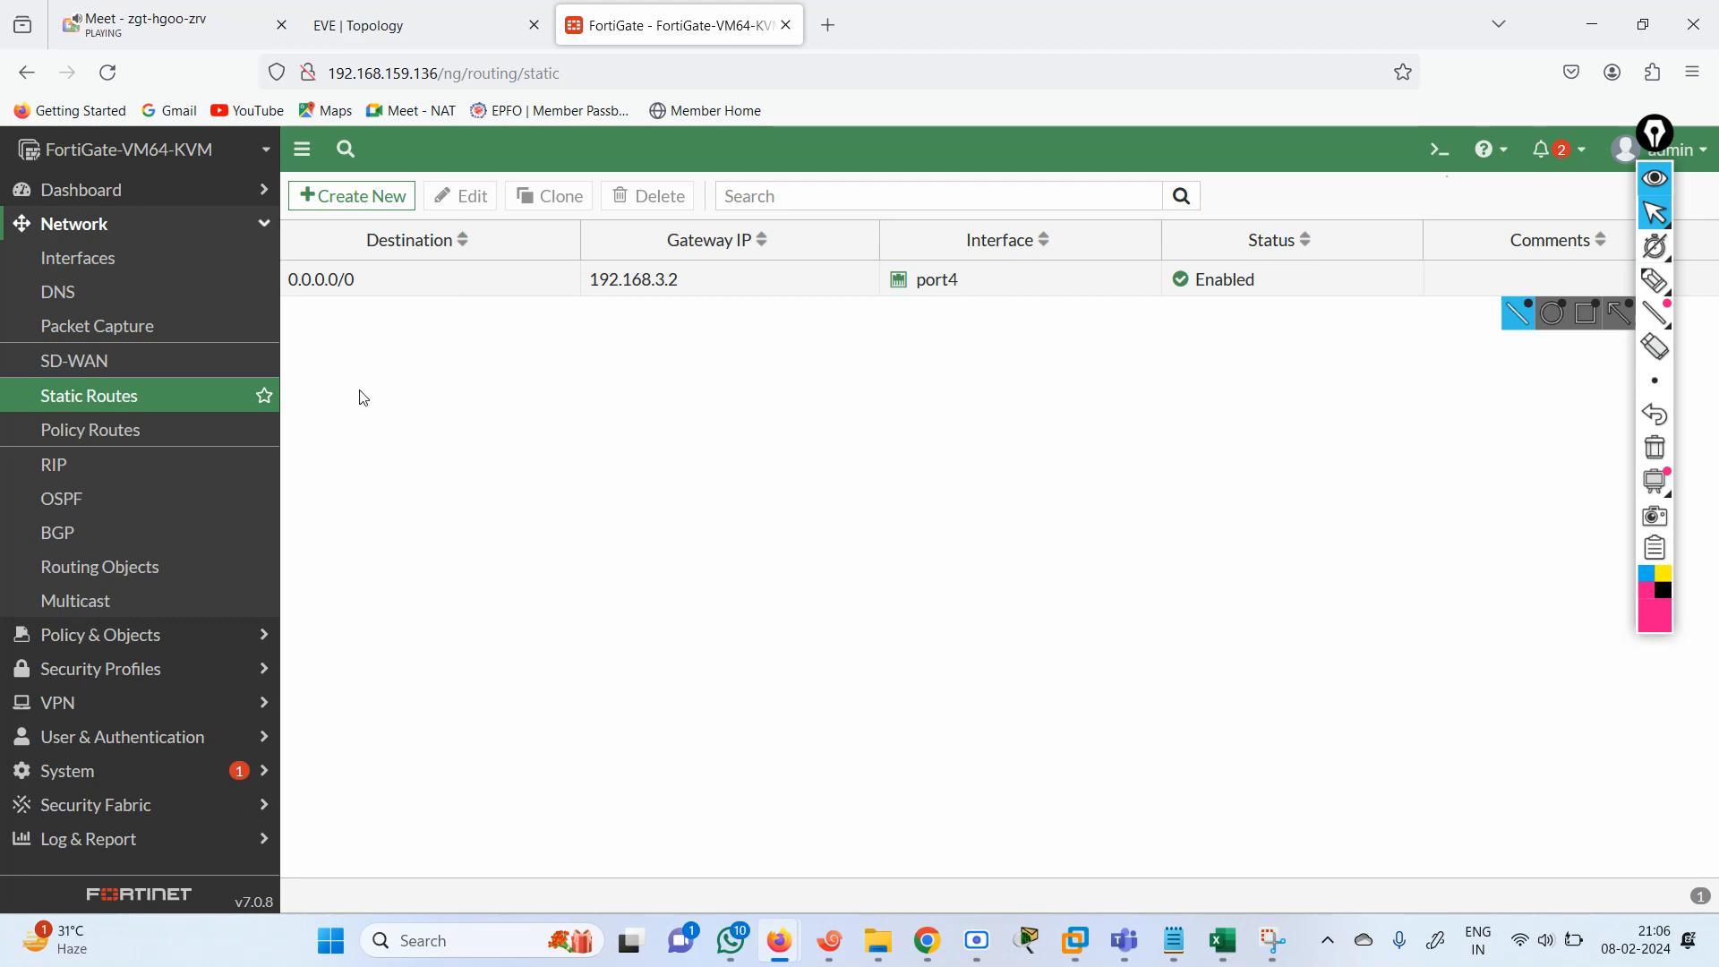
Show the FortiGate's learned RIP routes in its CLI console with get router info routing-table rip.
{"action": "left_click", "coordinate": [451, 10]}
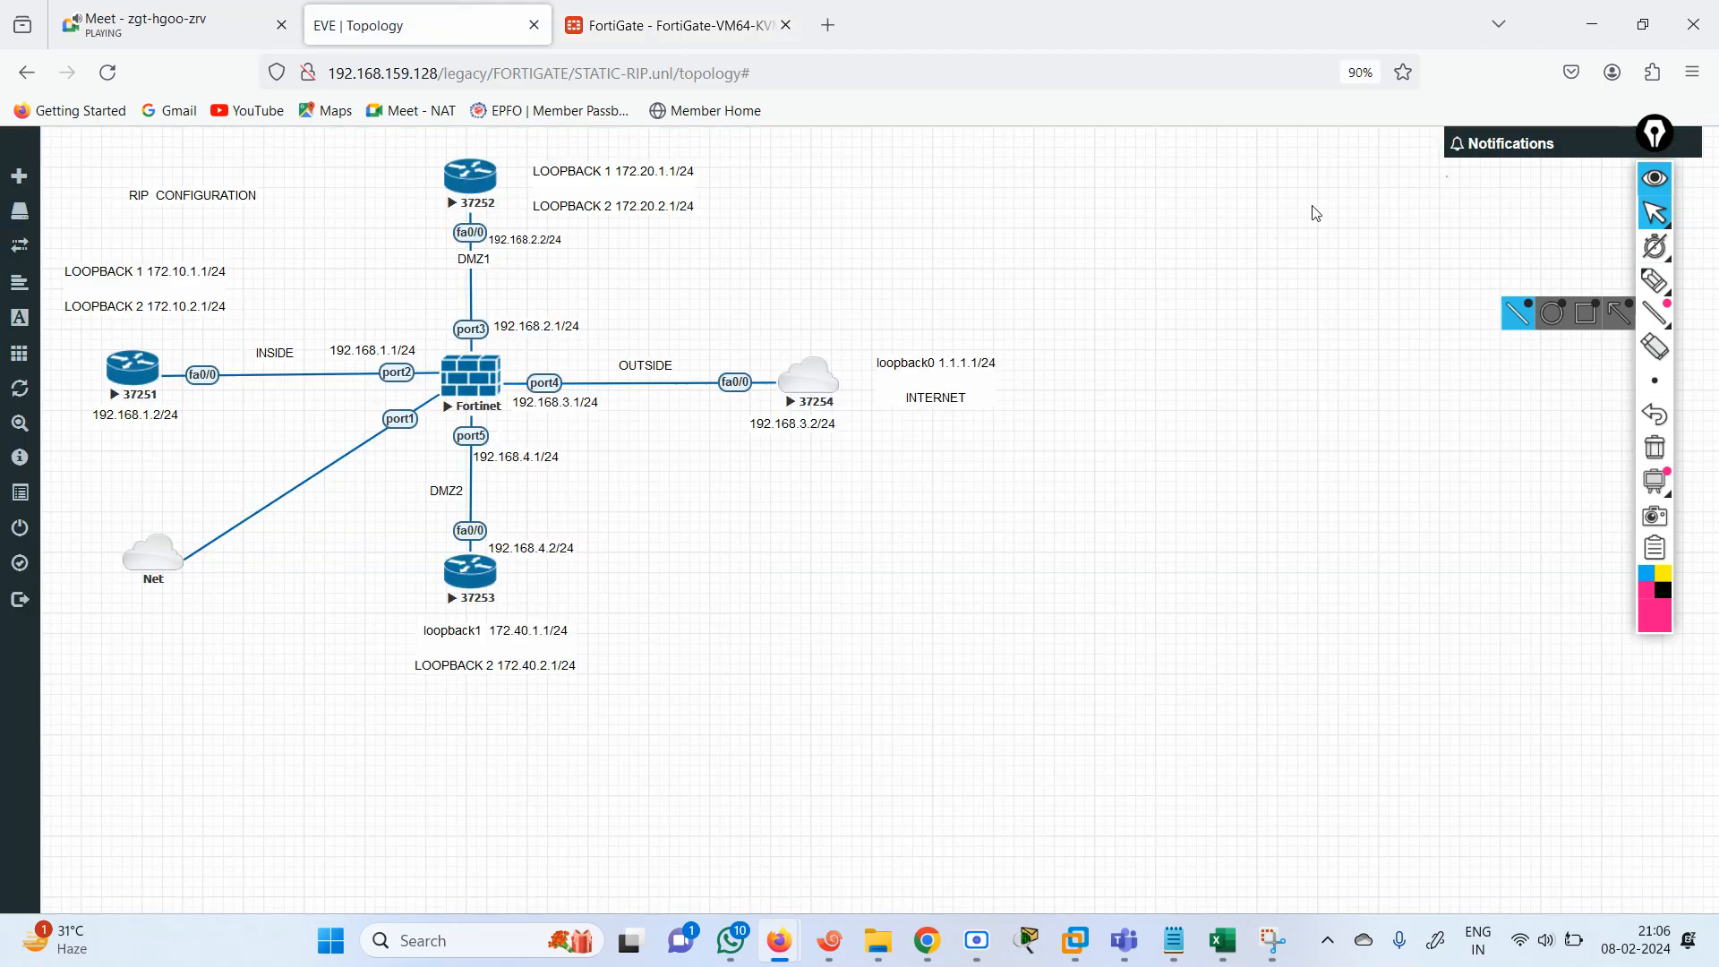
{"action": "left_click", "coordinate": [640, 36]}
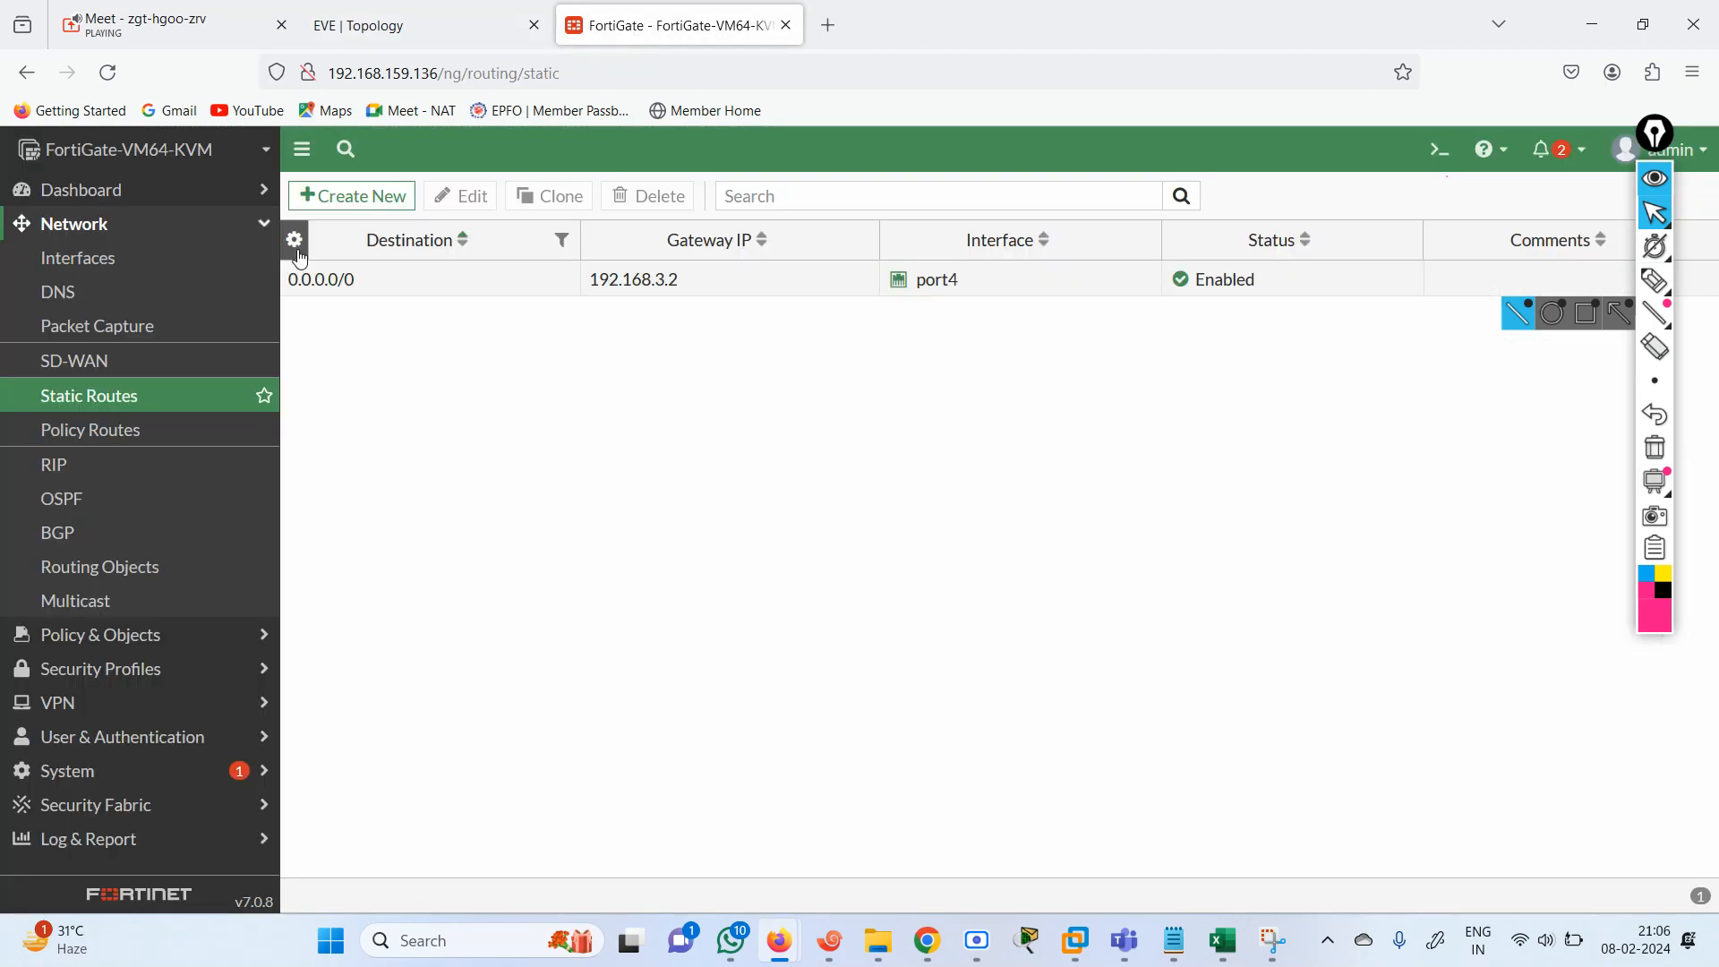
{"action": "left_click", "coordinate": [1438, 150]}
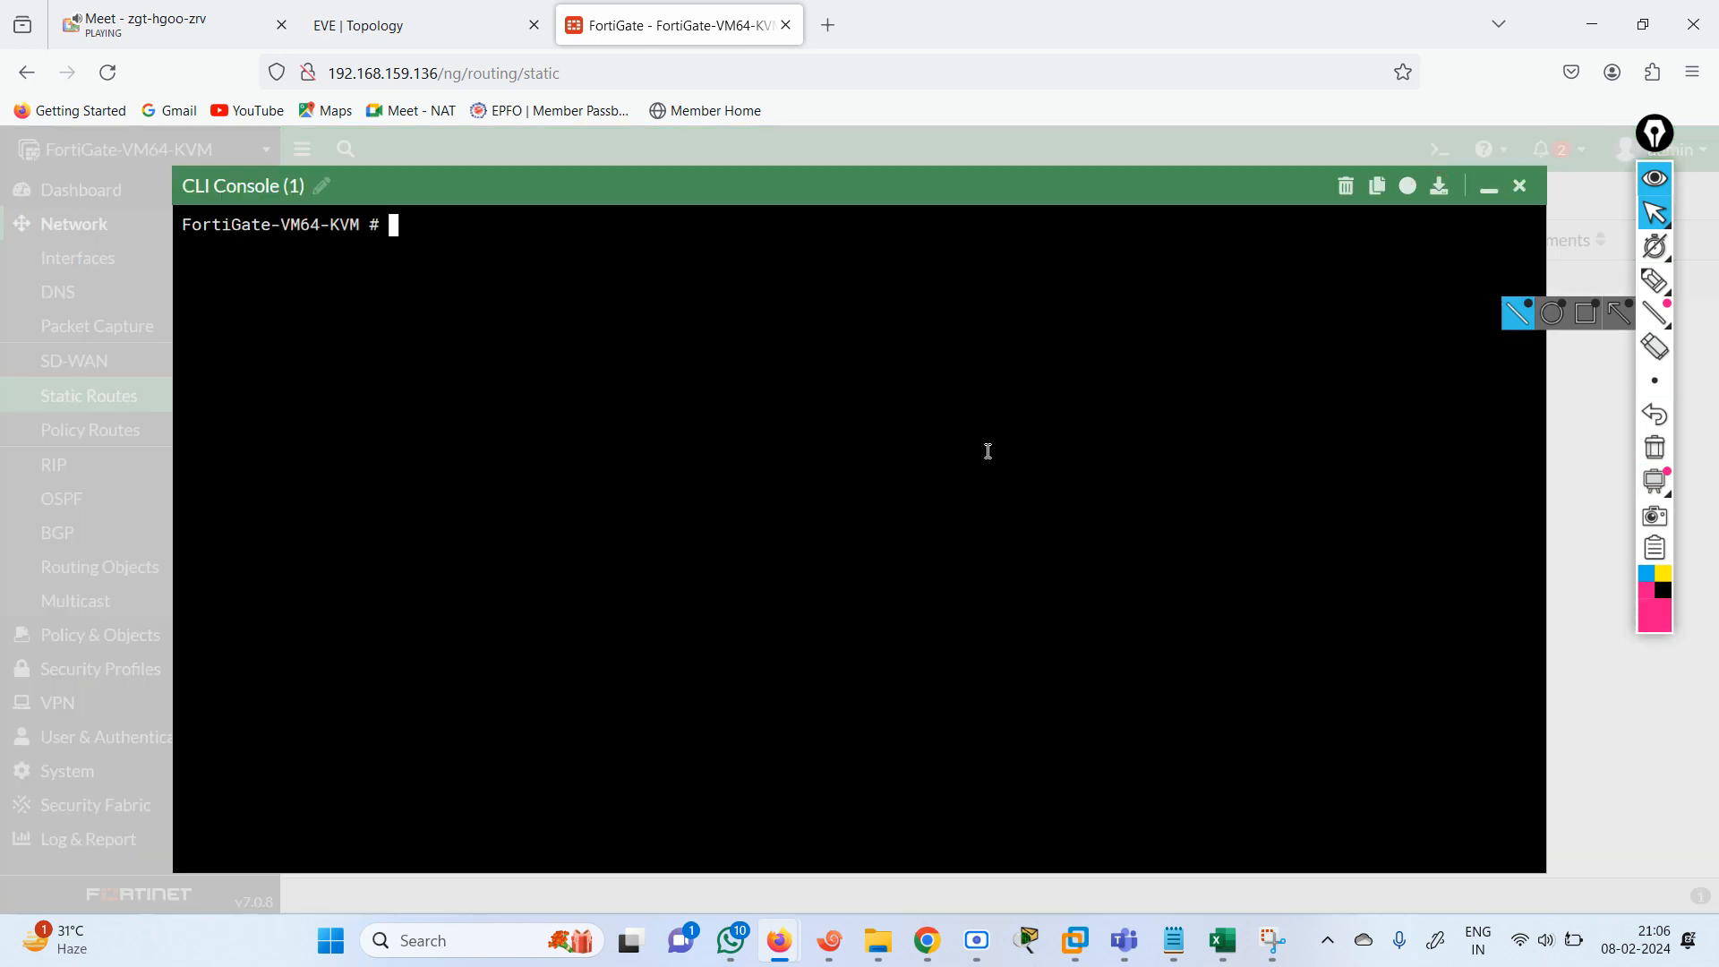
{"action": "type", "text": "get  router  info ro"}
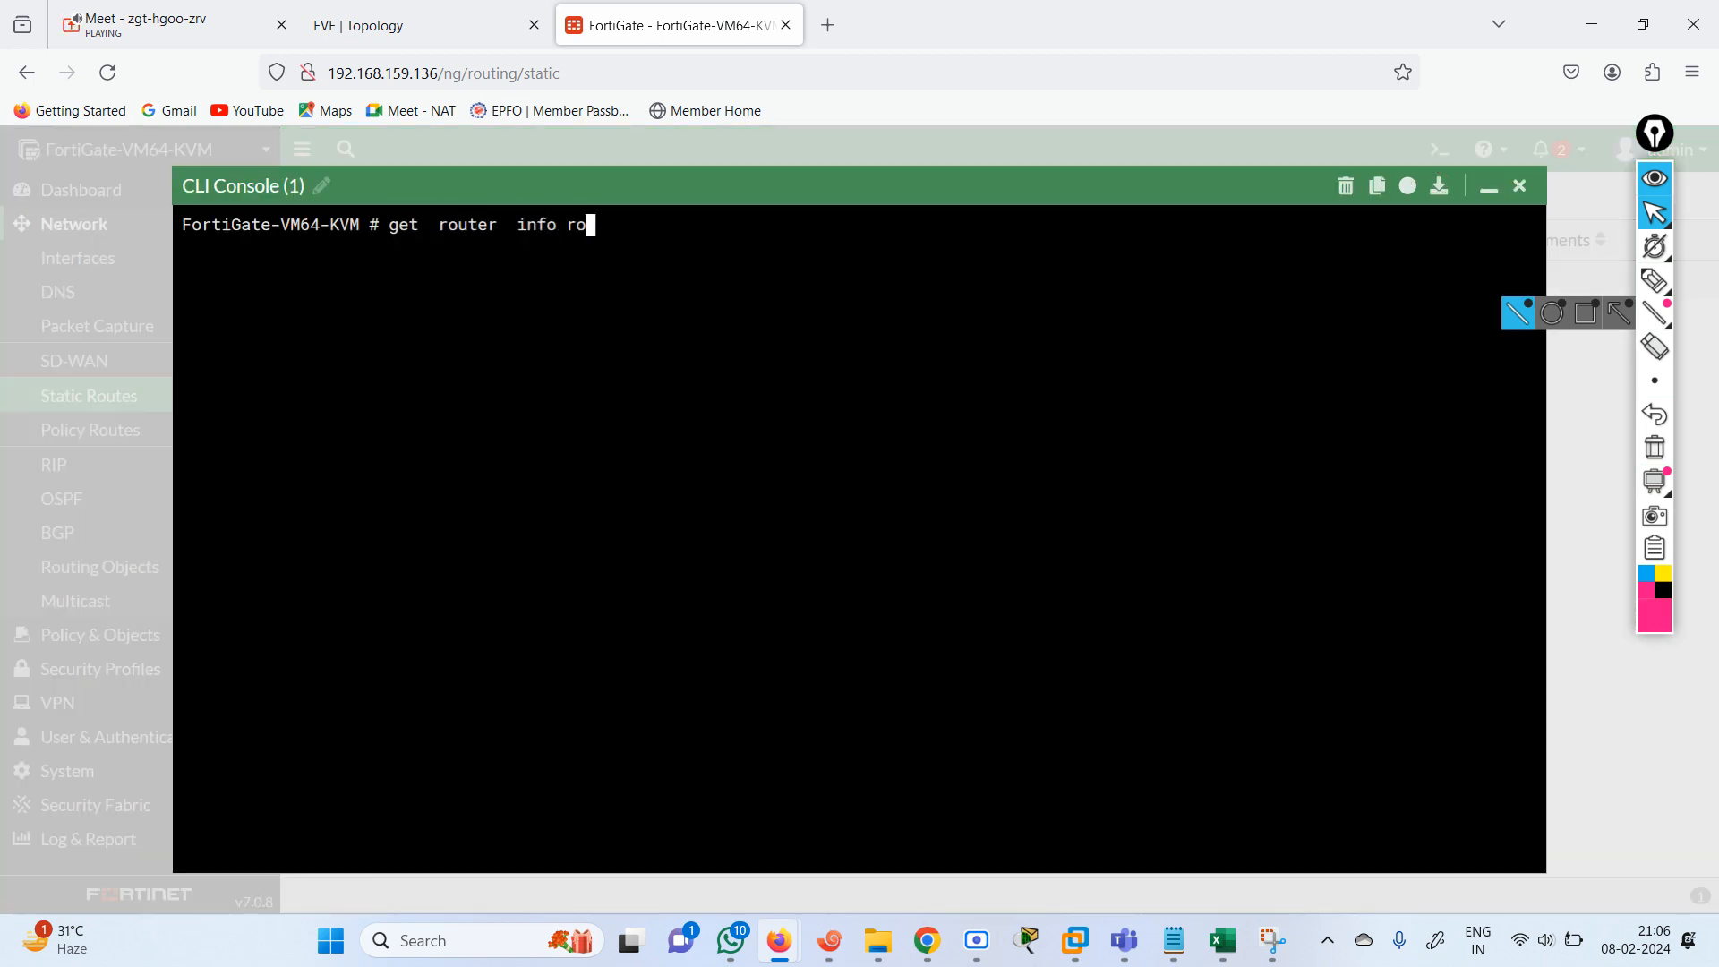
{"action": "type", "text": "uting-table rip"}
{"action": "key", "text": "Return"}
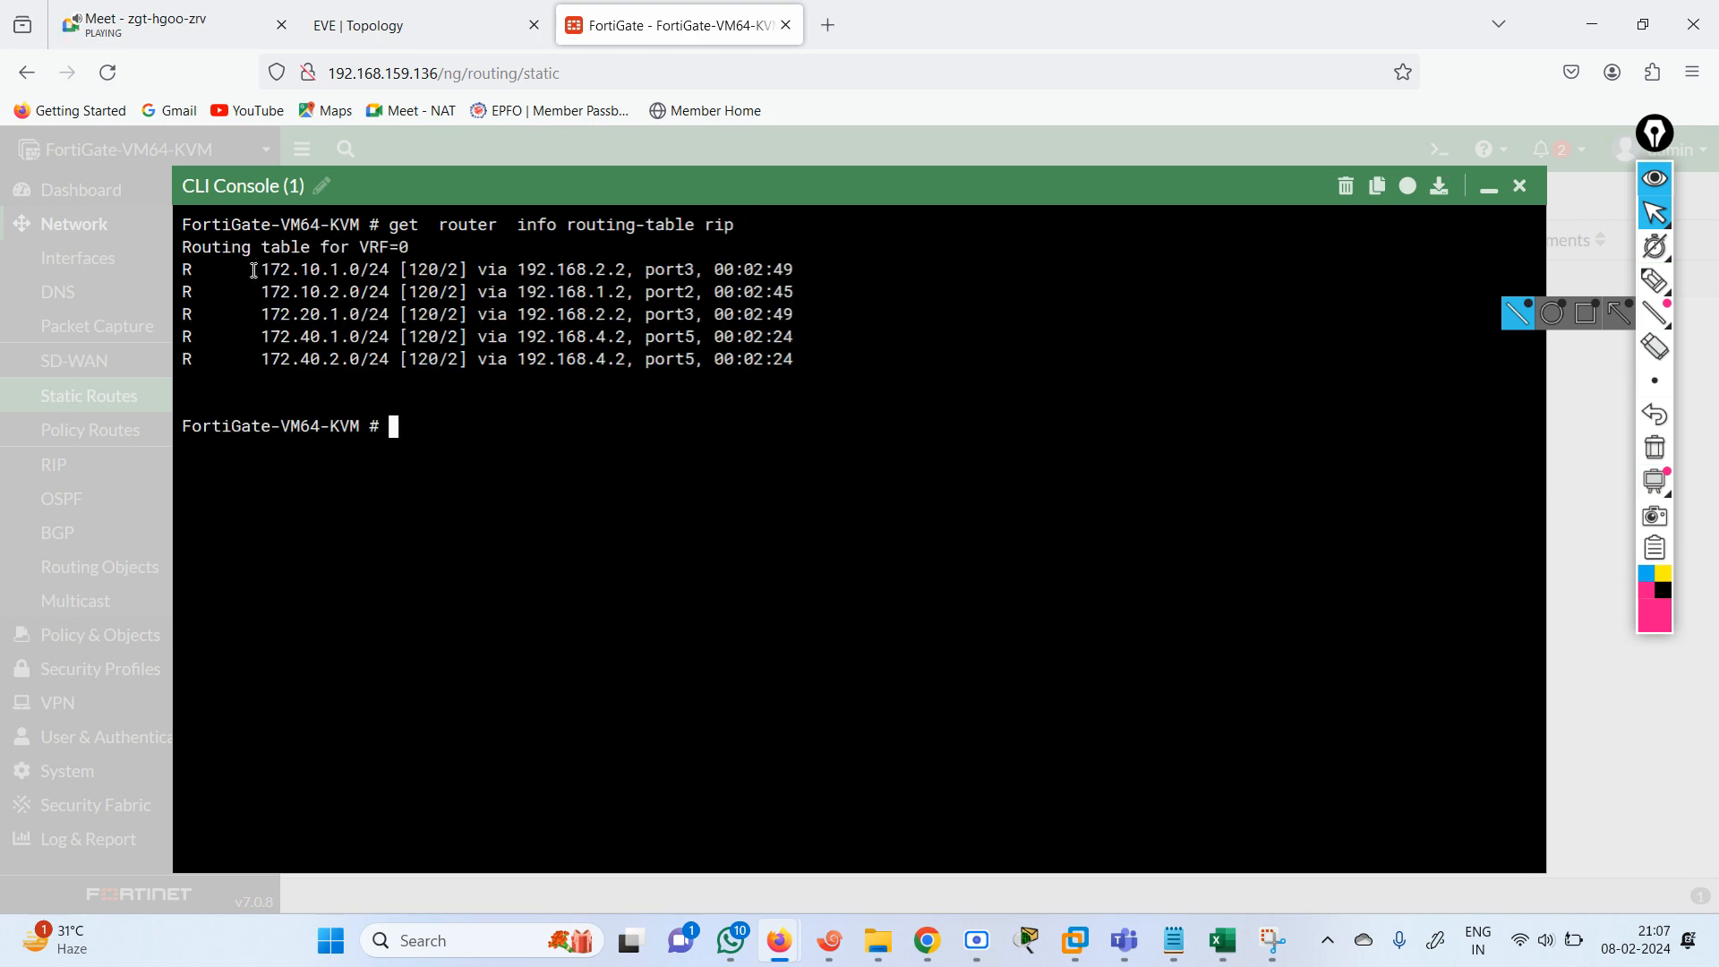
Compare the learned RIP routes with the topology's loopback networks and show the full table with get router info routing-table details.
{"action": "left_click_drag", "start_coordinate": [253, 269], "coordinate": [775, 363]}
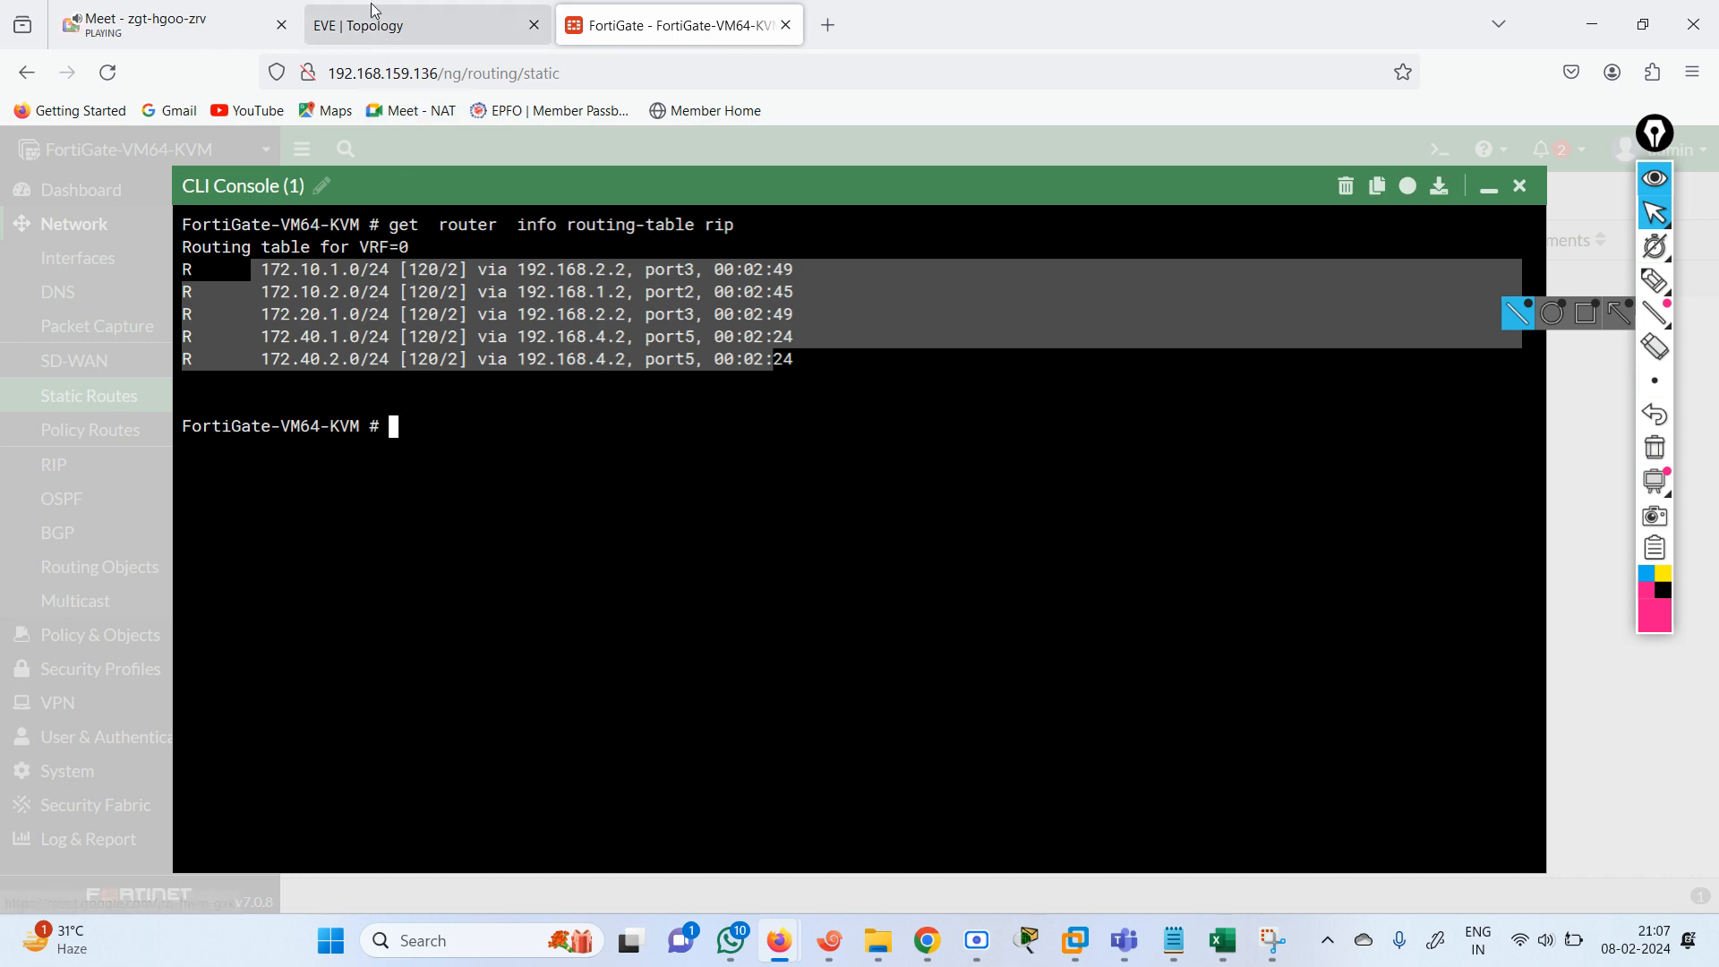
{"action": "left_click", "coordinate": [410, 25]}
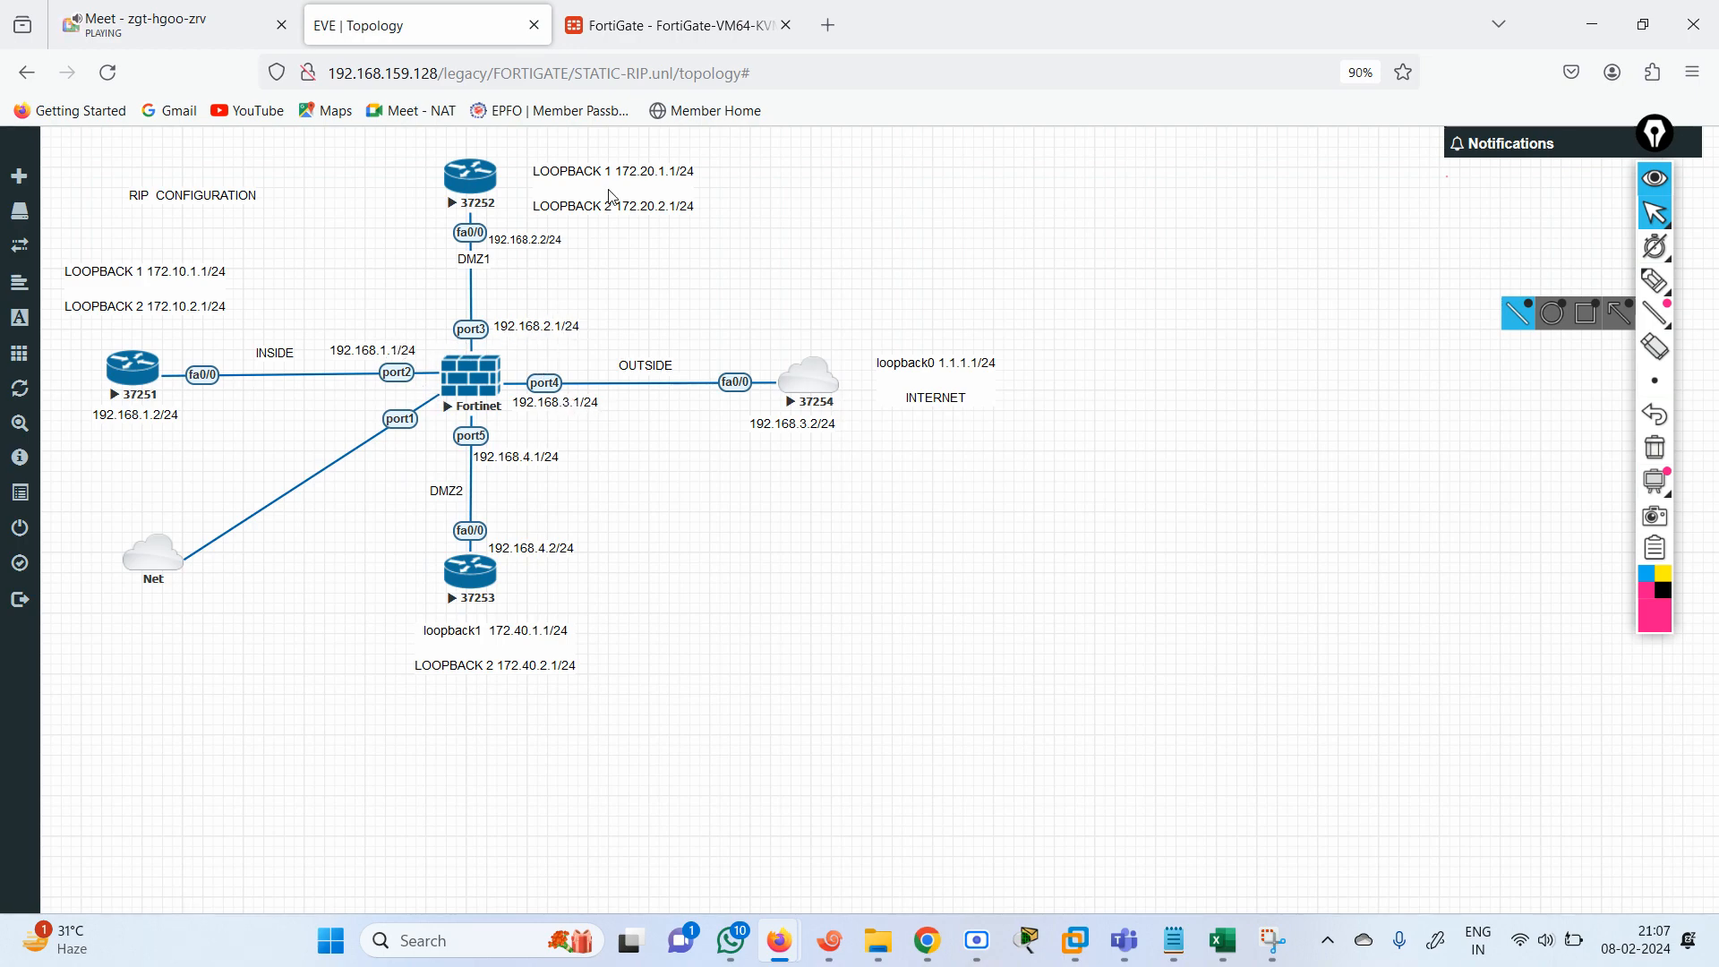
{"action": "left_click", "coordinate": [656, 10]}
{"action": "key", "text": "Up"}
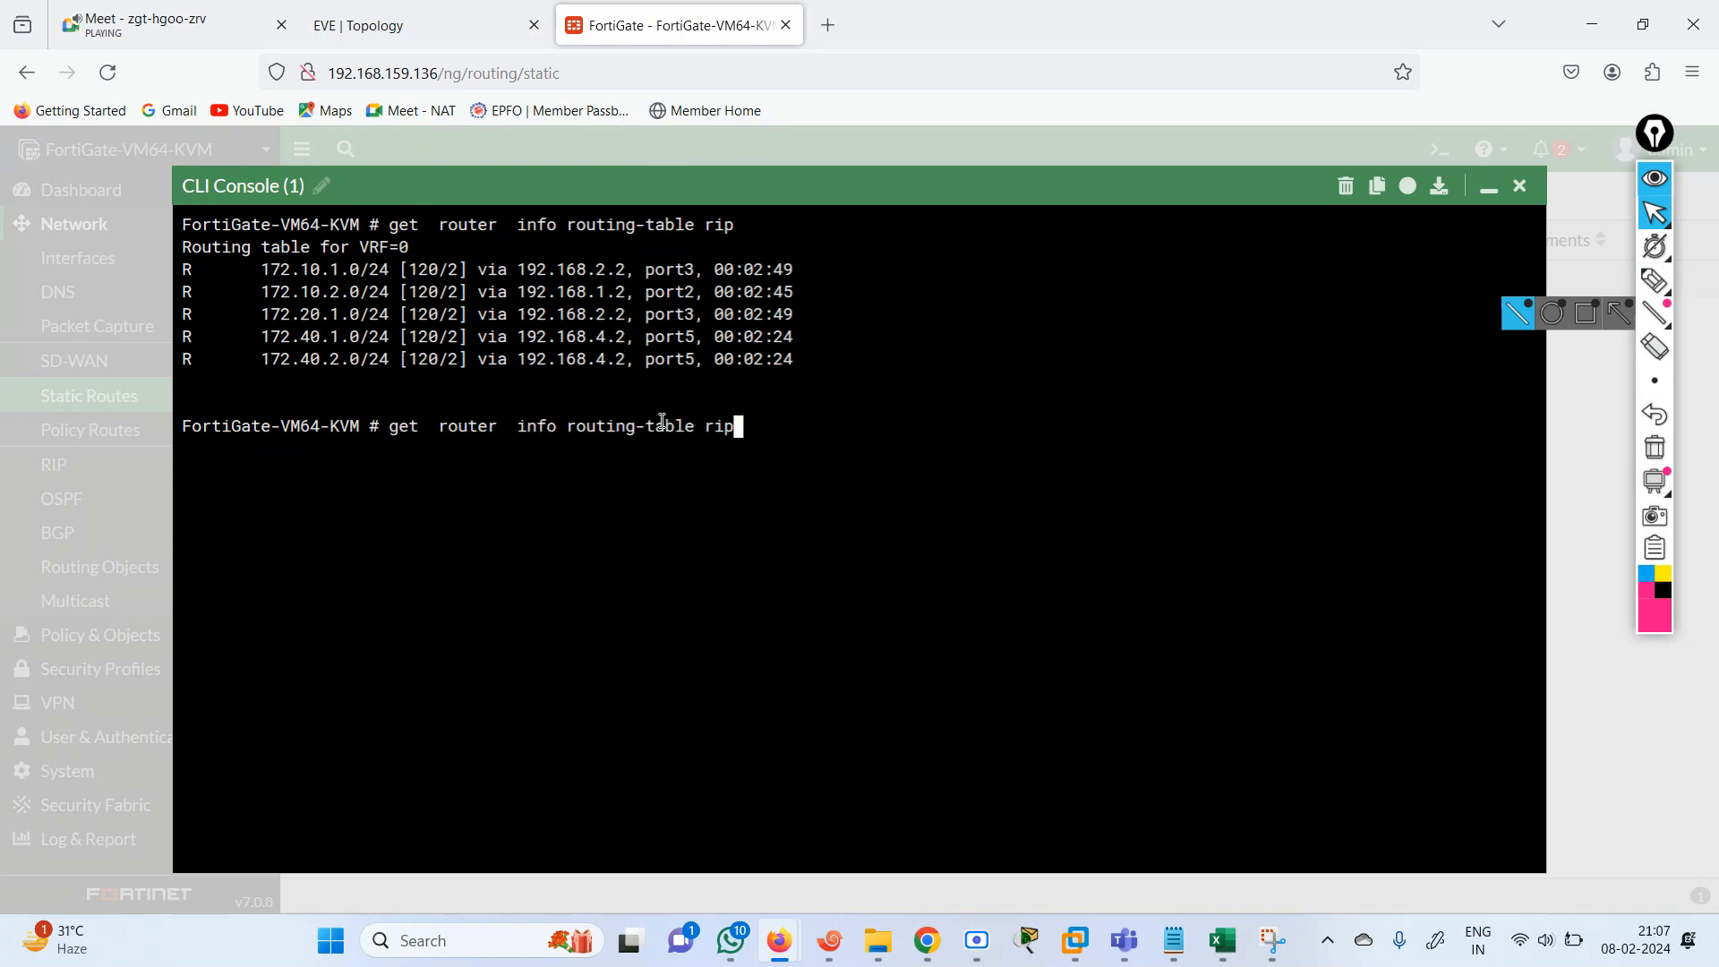
{"action": "key", "text": "BackSpace"}
{"action": "key", "text": "BackSpace"}
{"action": "key", "text": "BackSpace"}
{"action": "type", "text": "details"}
{"action": "key", "text": "Return"}
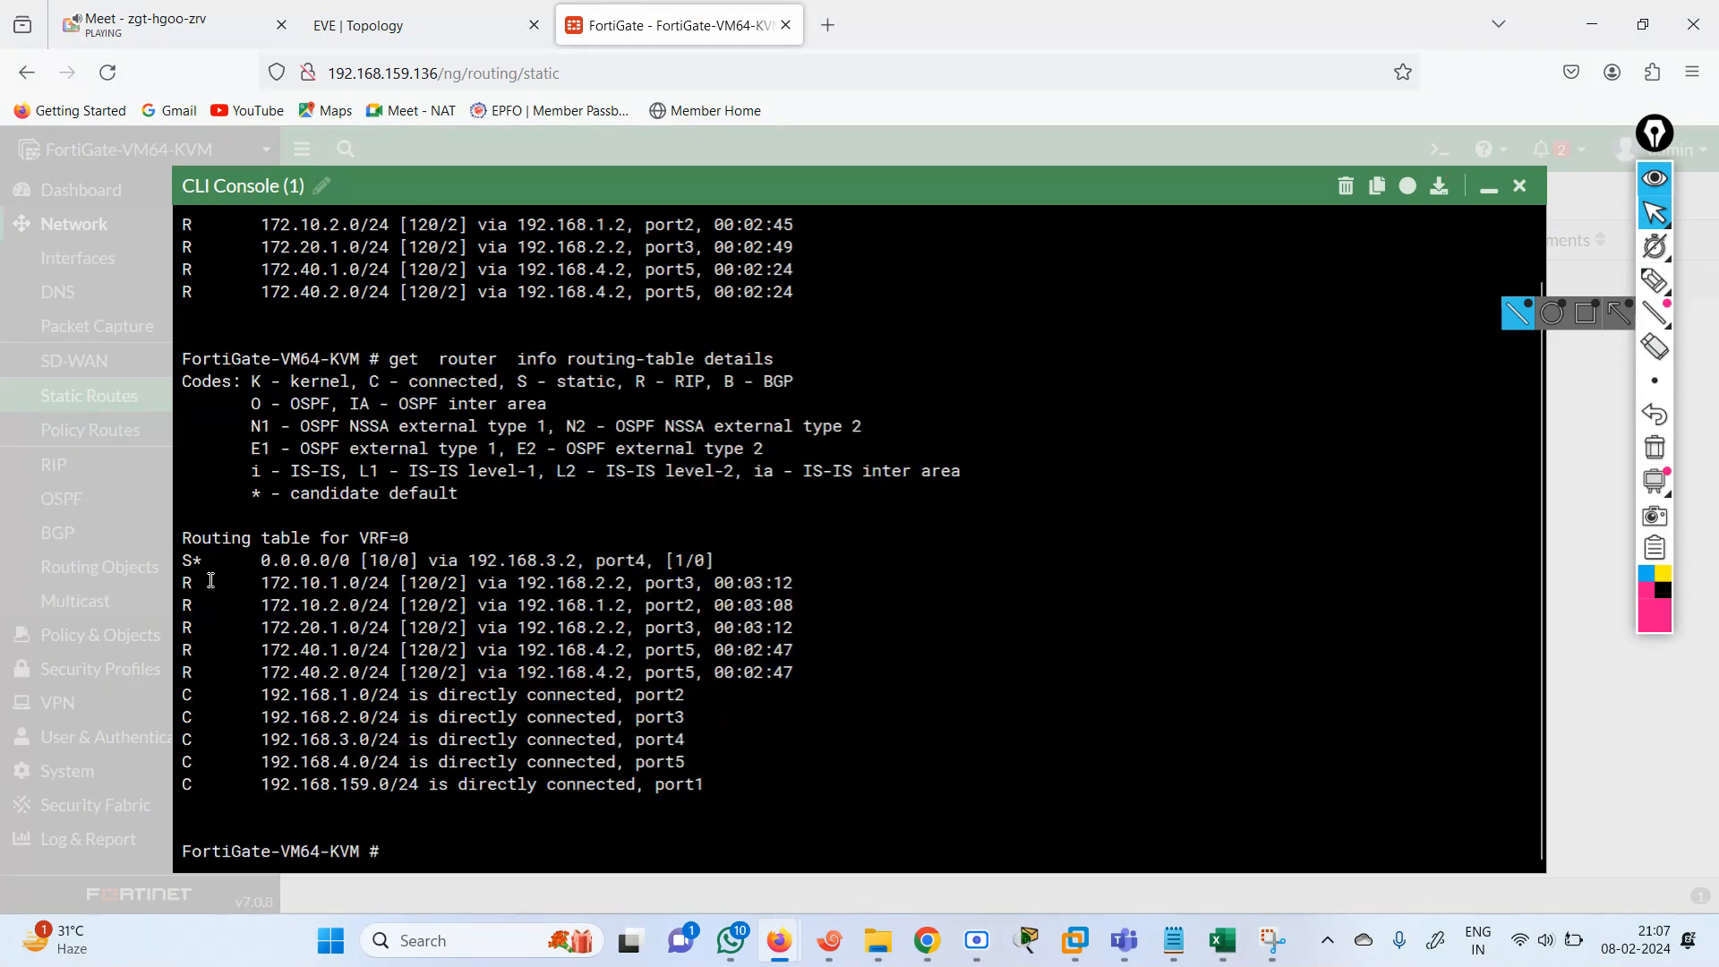
Examine the static default, RIP and directly connected routes in the FortiGate's routing table, checking them against the topology.
{"action": "left_click_drag", "start_coordinate": [240, 563], "coordinate": [735, 561]}
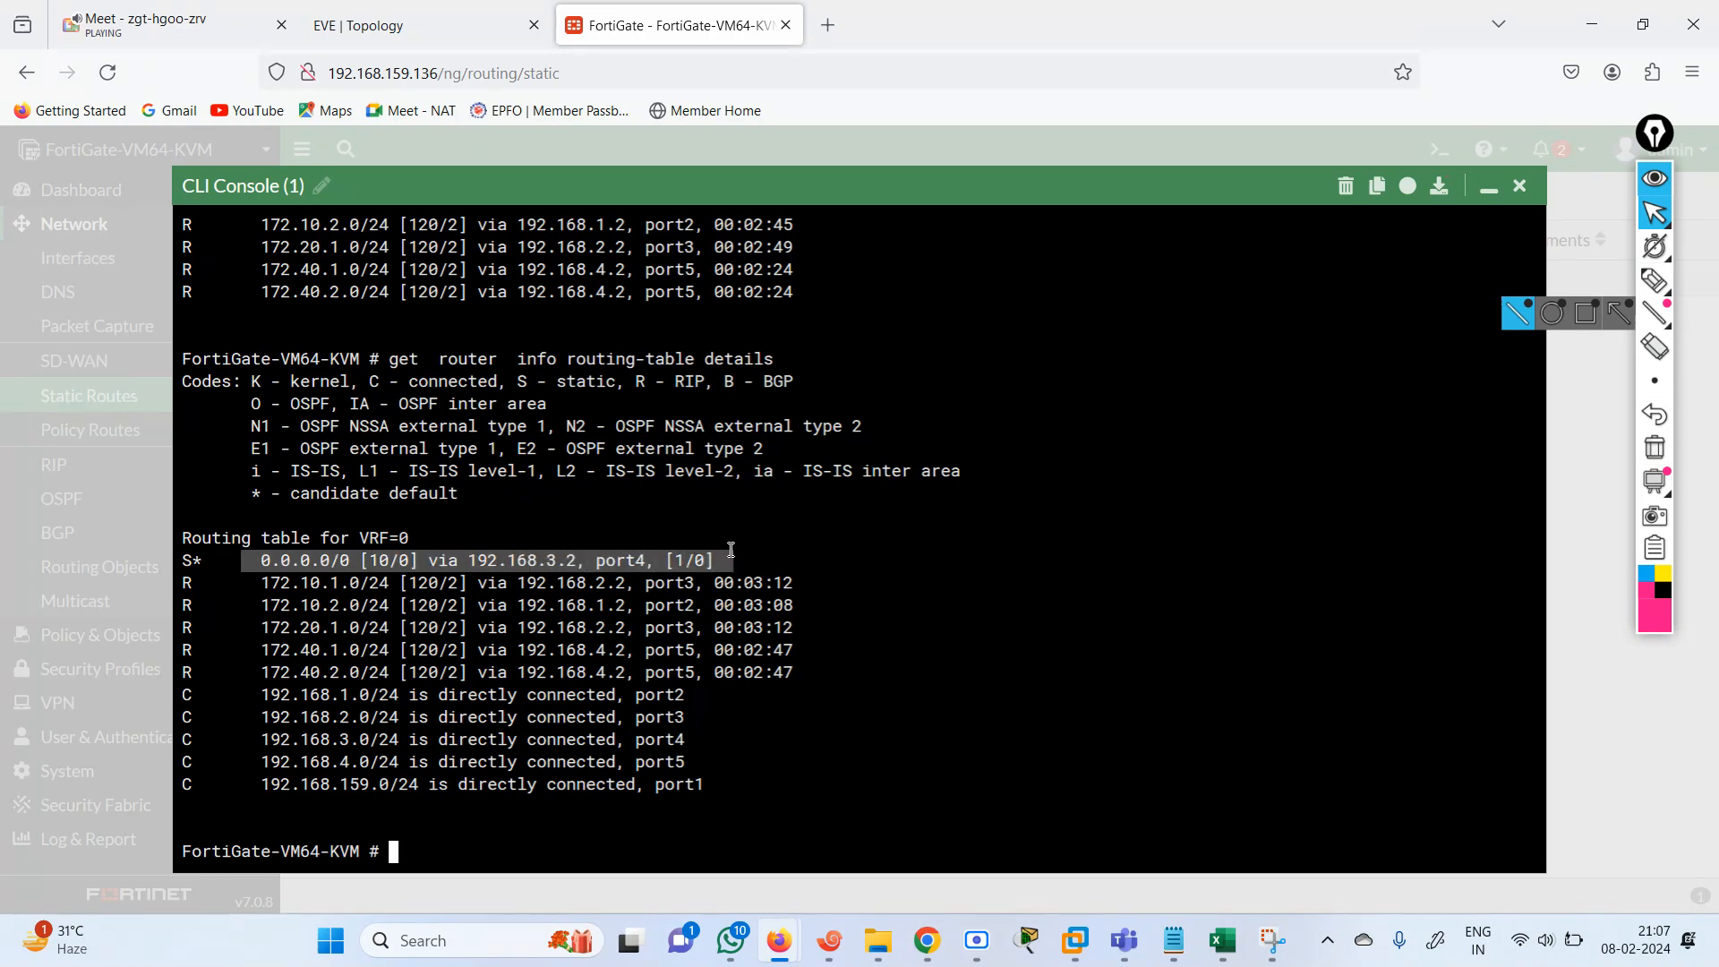
{"action": "left_click", "coordinate": [405, 42]}
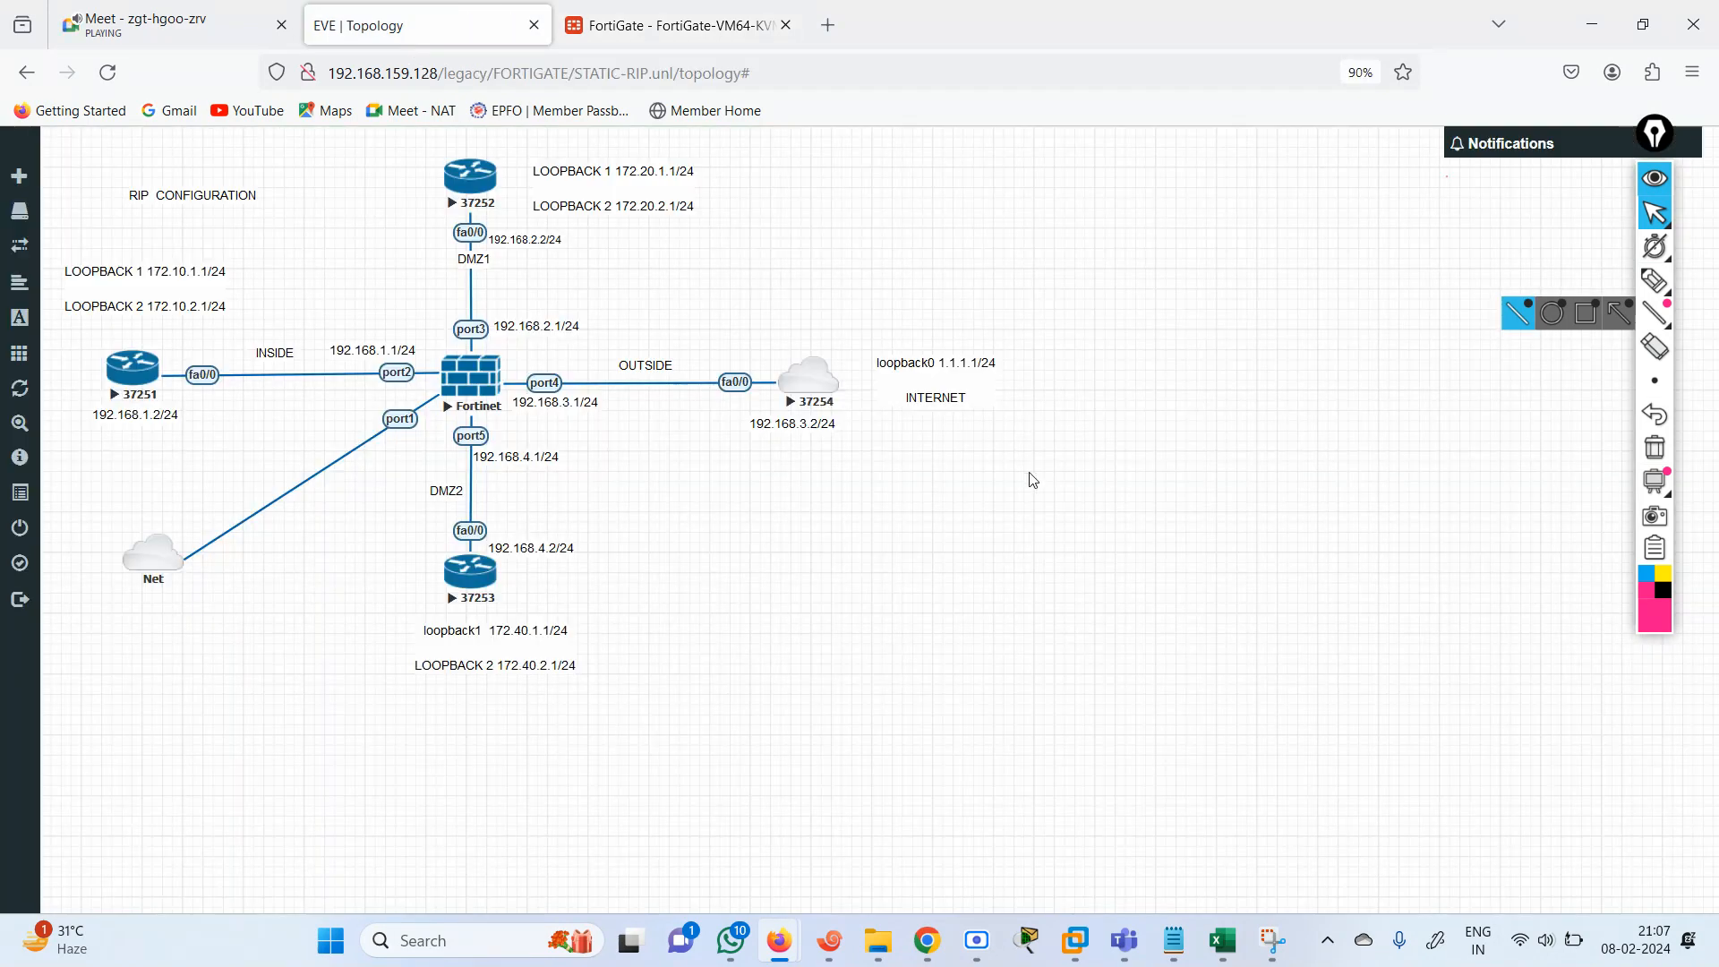
{"action": "left_click", "coordinate": [611, 14]}
{"action": "left_click_drag", "start_coordinate": [252, 584], "coordinate": [818, 611]}
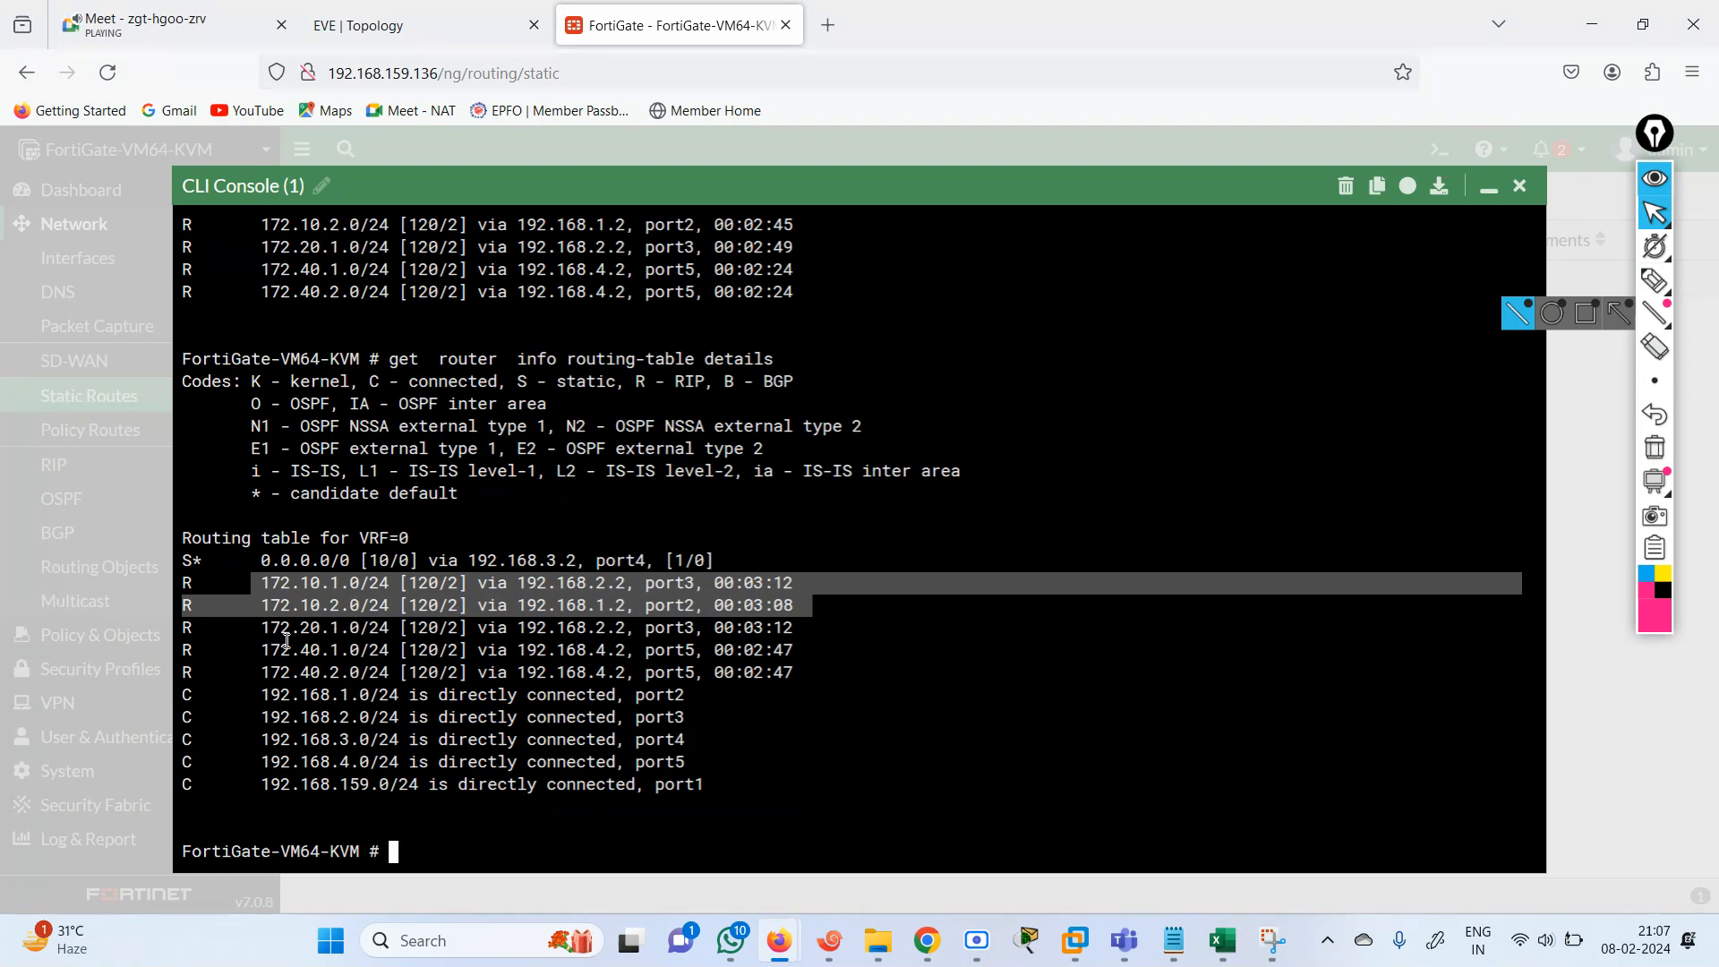
{"action": "left_click_drag", "start_coordinate": [241, 630], "coordinate": [814, 629]}
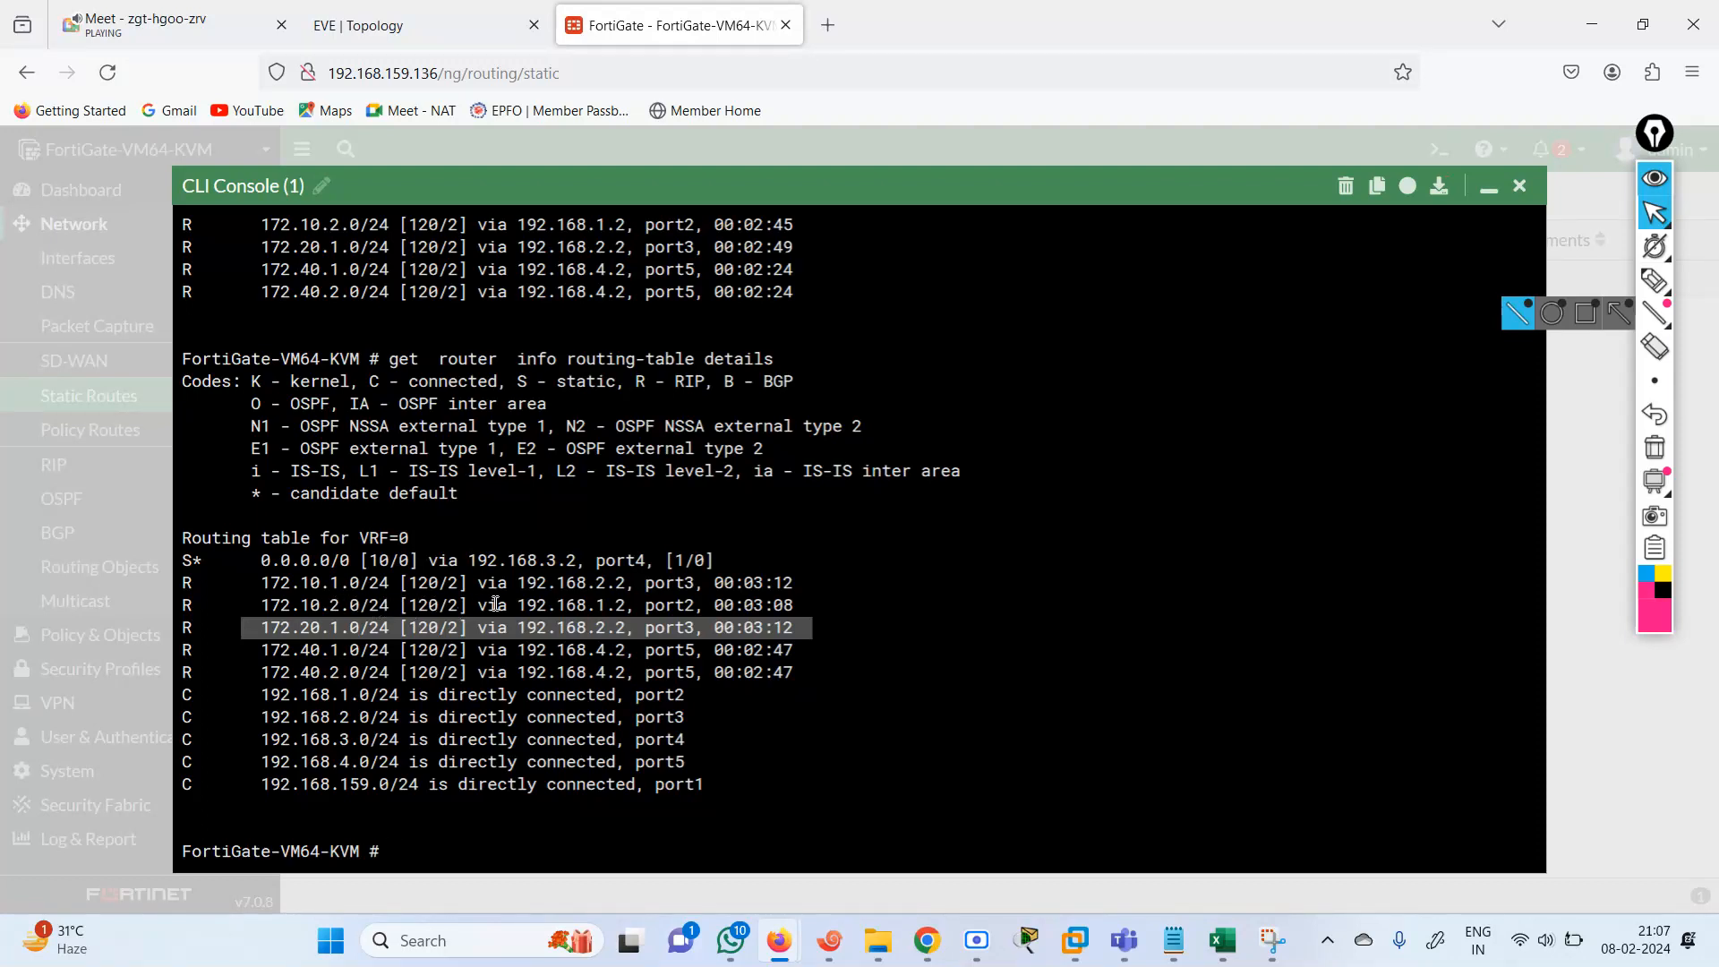
{"action": "left_click_drag", "start_coordinate": [323, 583], "coordinate": [816, 582]}
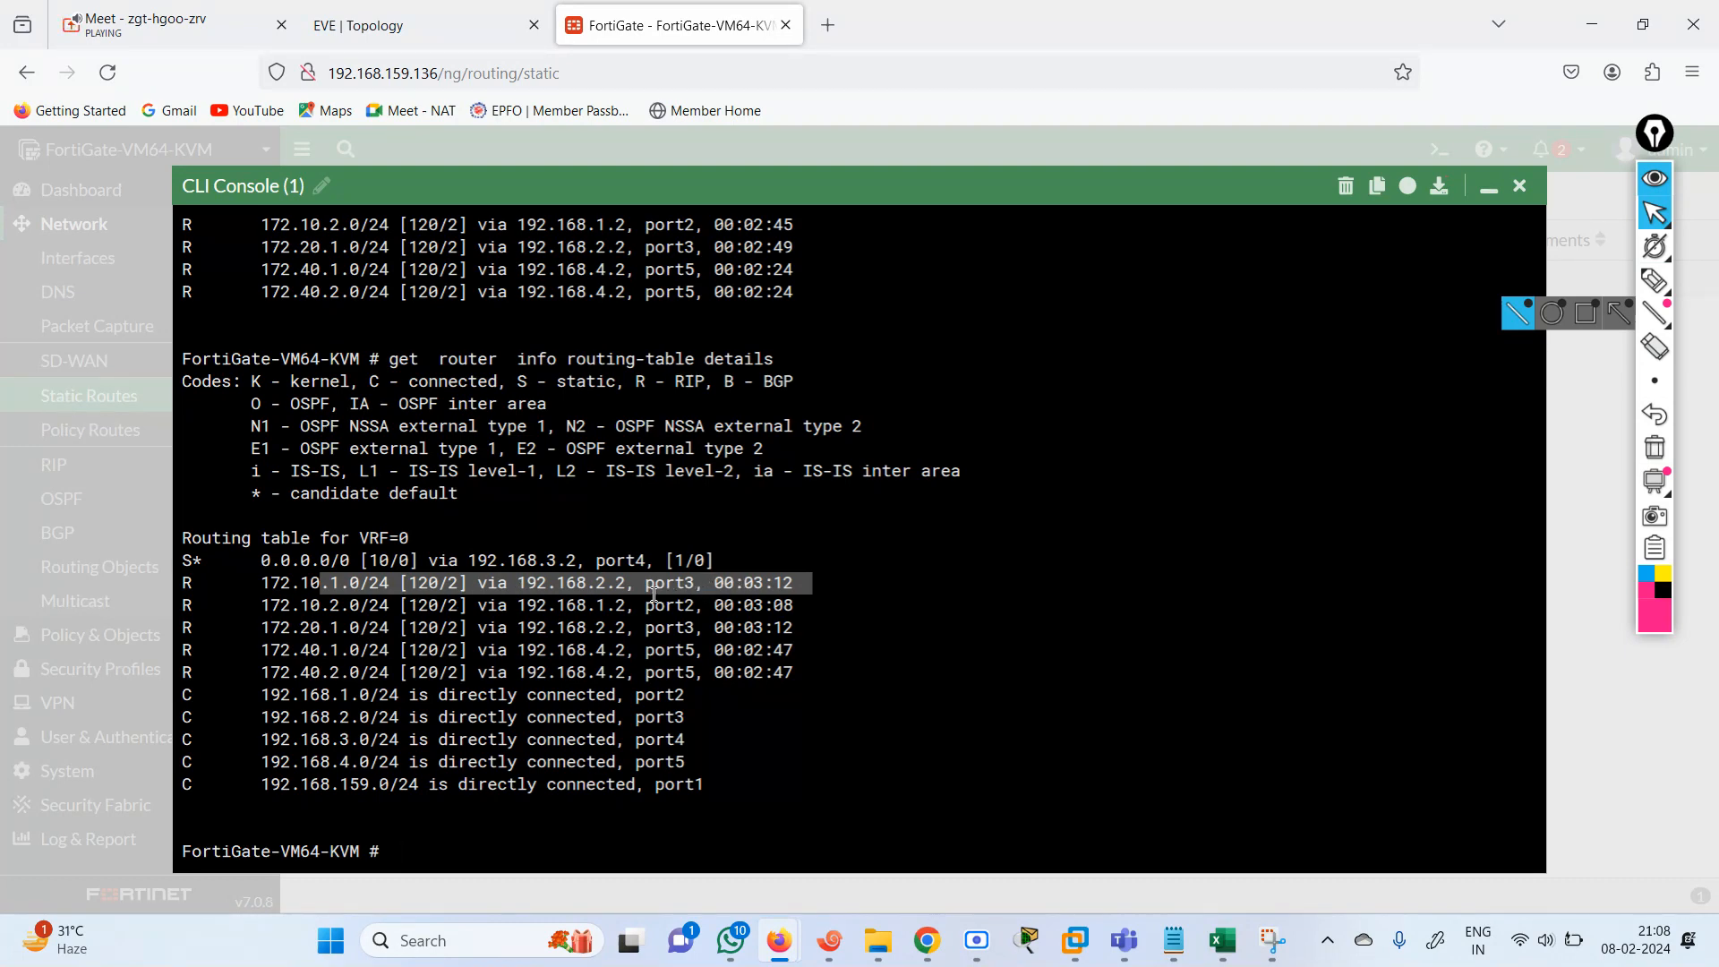
{"action": "left_click_drag", "start_coordinate": [261, 582], "coordinate": [595, 582]}
{"action": "left_click_drag", "start_coordinate": [245, 610], "coordinate": [801, 690]}
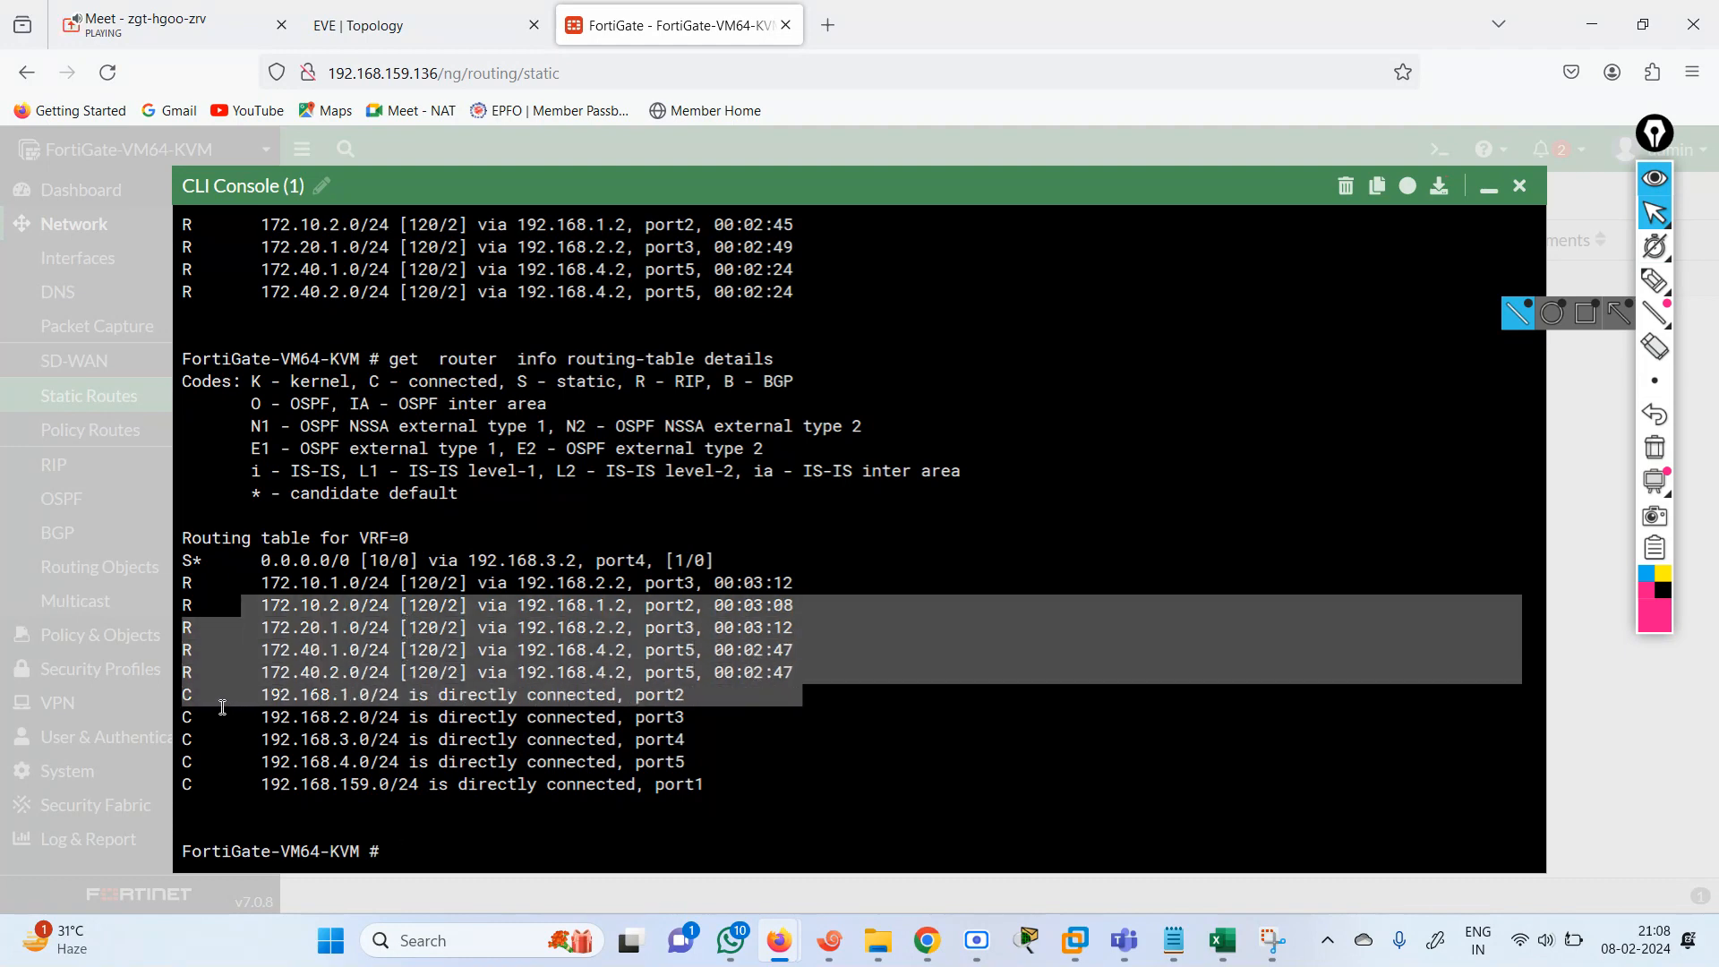
{"action": "left_click_drag", "start_coordinate": [193, 696], "coordinate": [737, 766]}
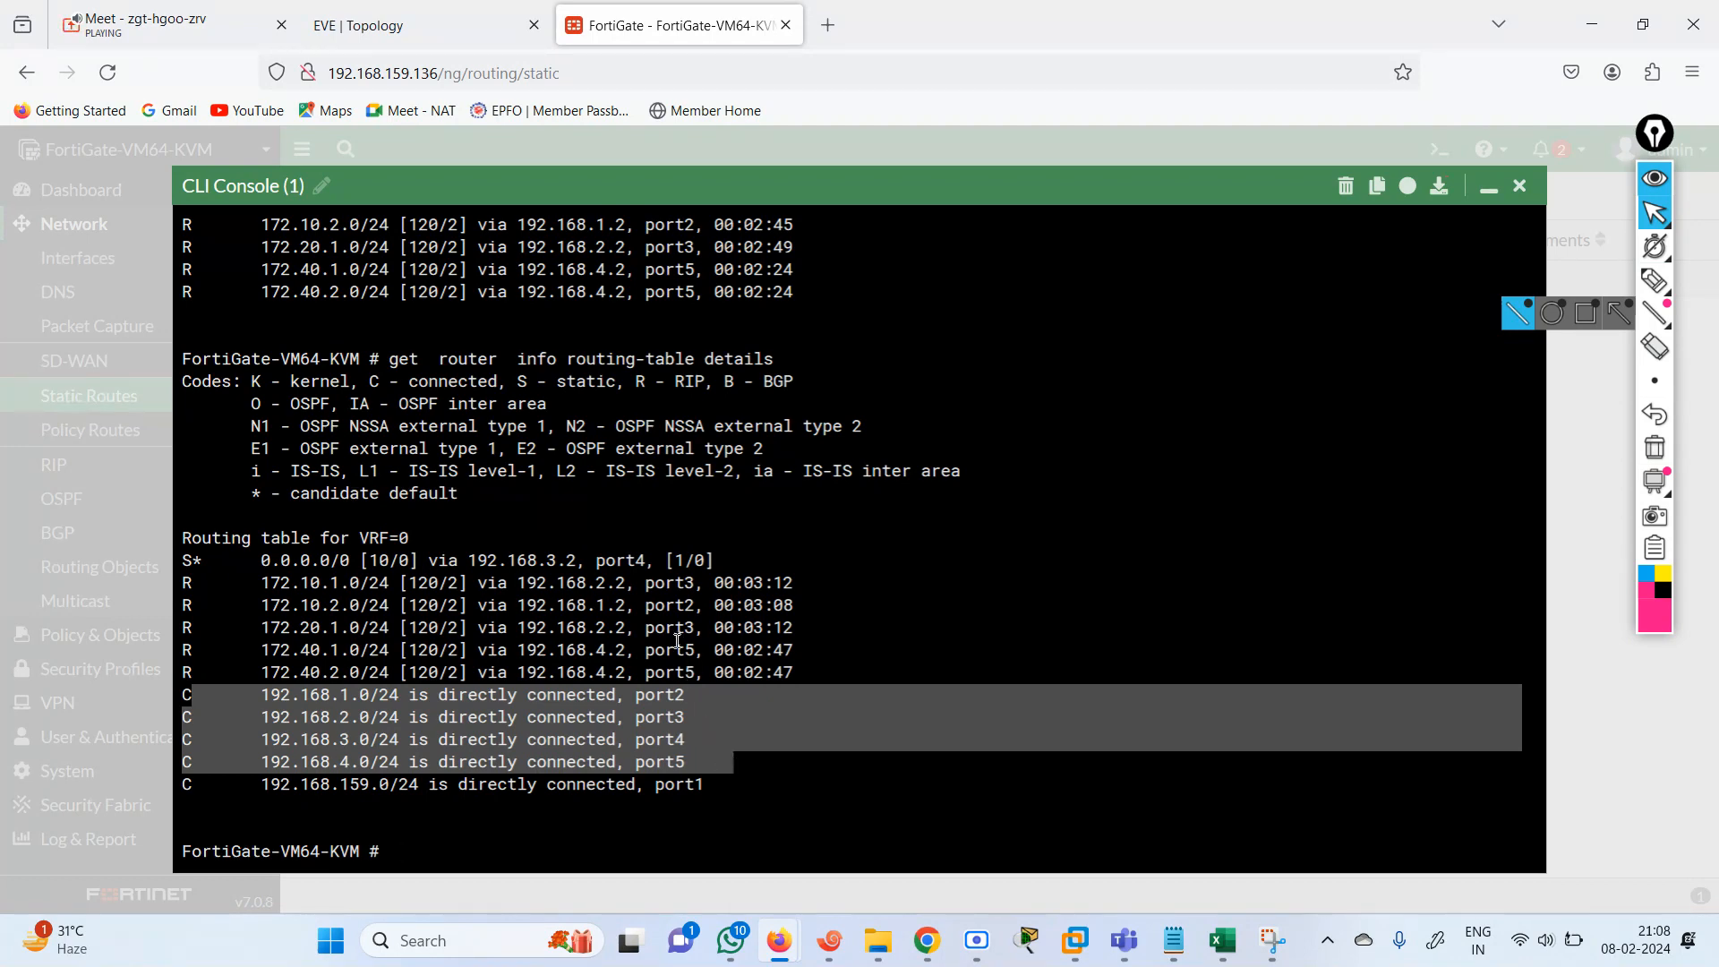
{"action": "left_click_drag", "start_coordinate": [628, 564], "coordinate": [723, 593]}
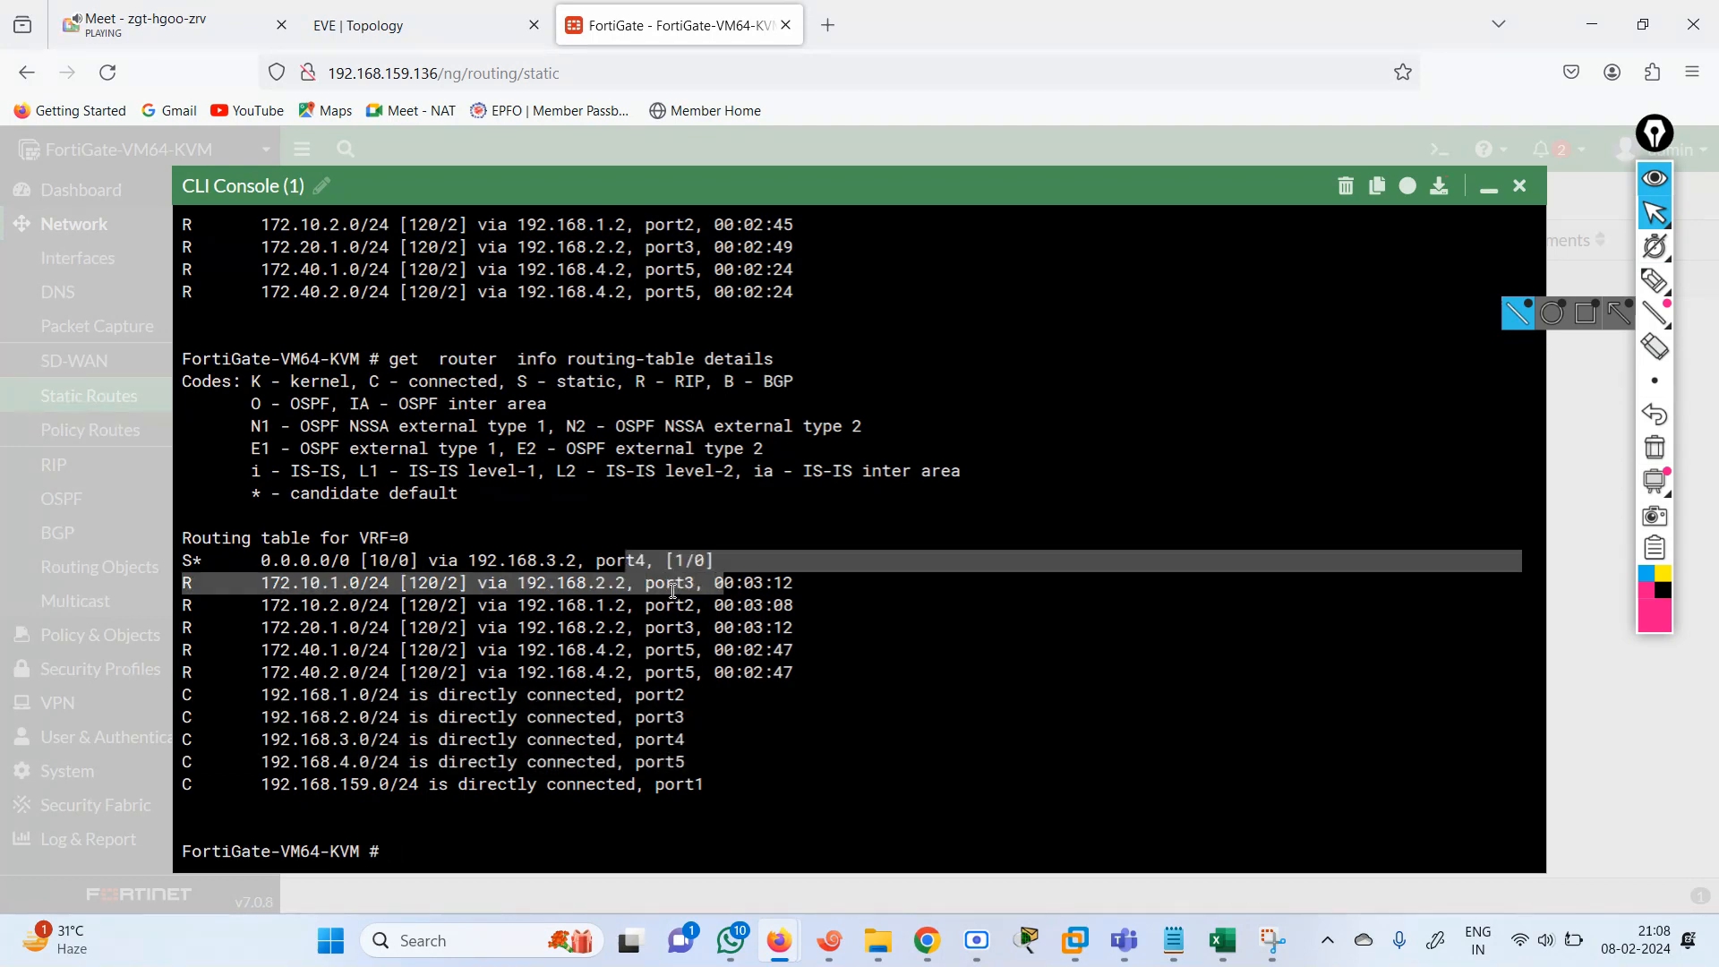
{"action": "left_click", "coordinate": [651, 588]}
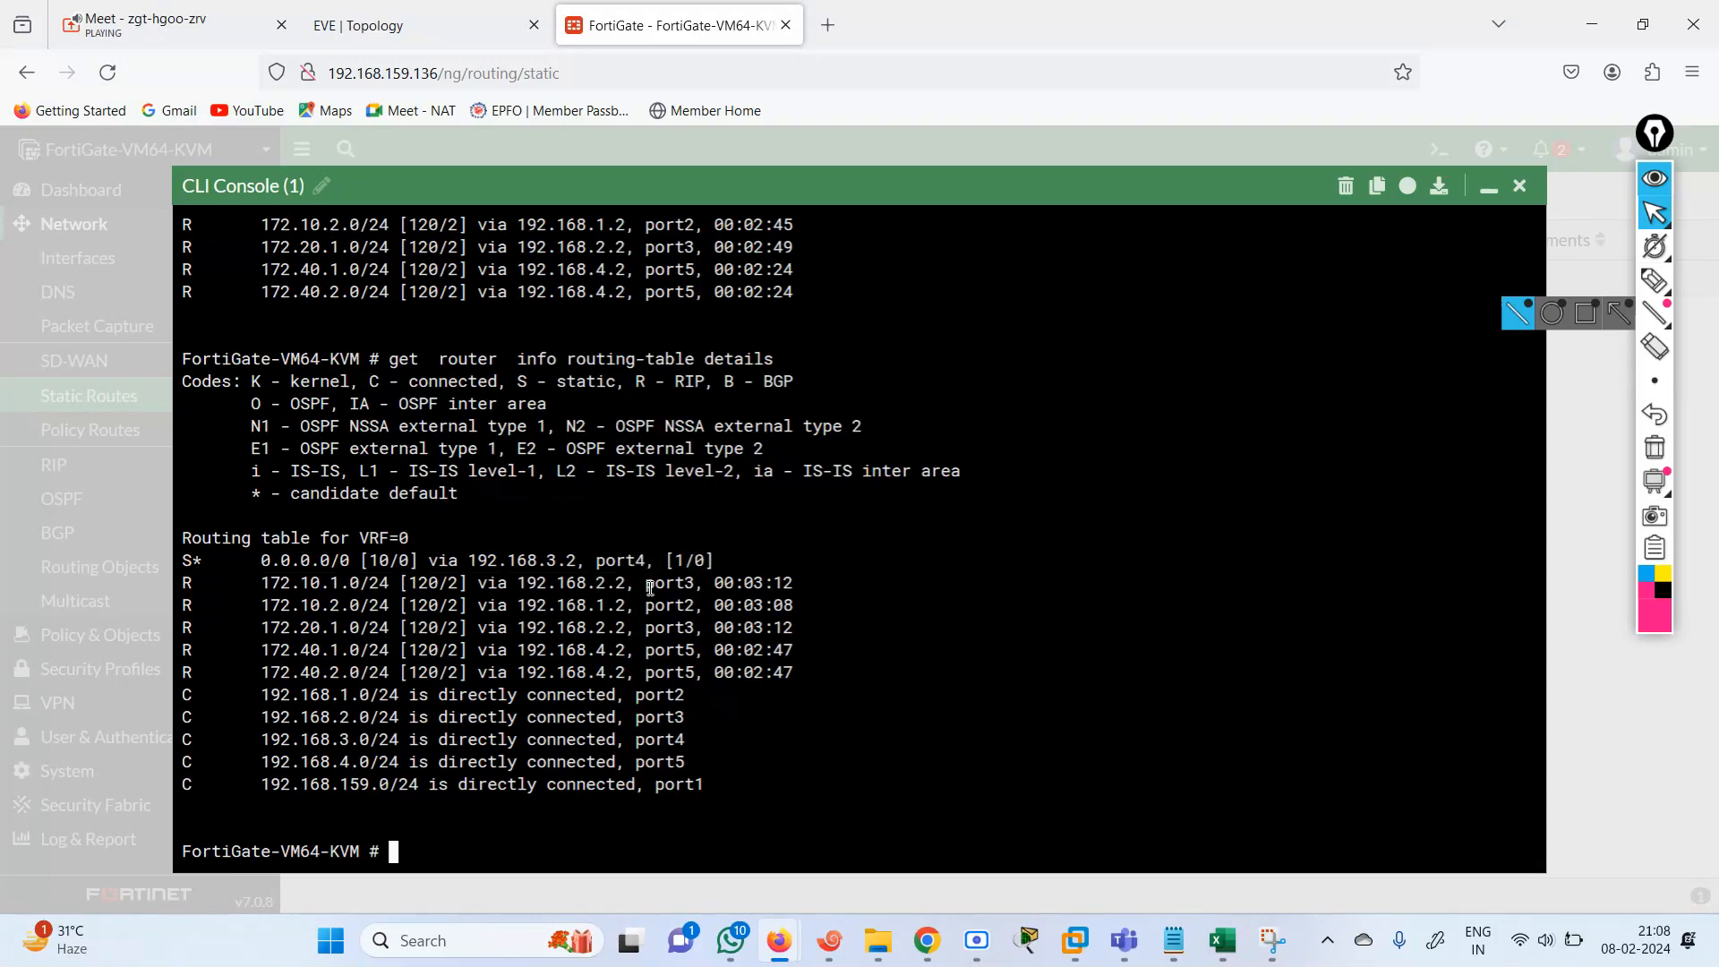
Switch to router R2's Xshell session, enter privileged mode, and list its interface addresses with show ip int br.
{"action": "left_click", "coordinate": [403, 25]}
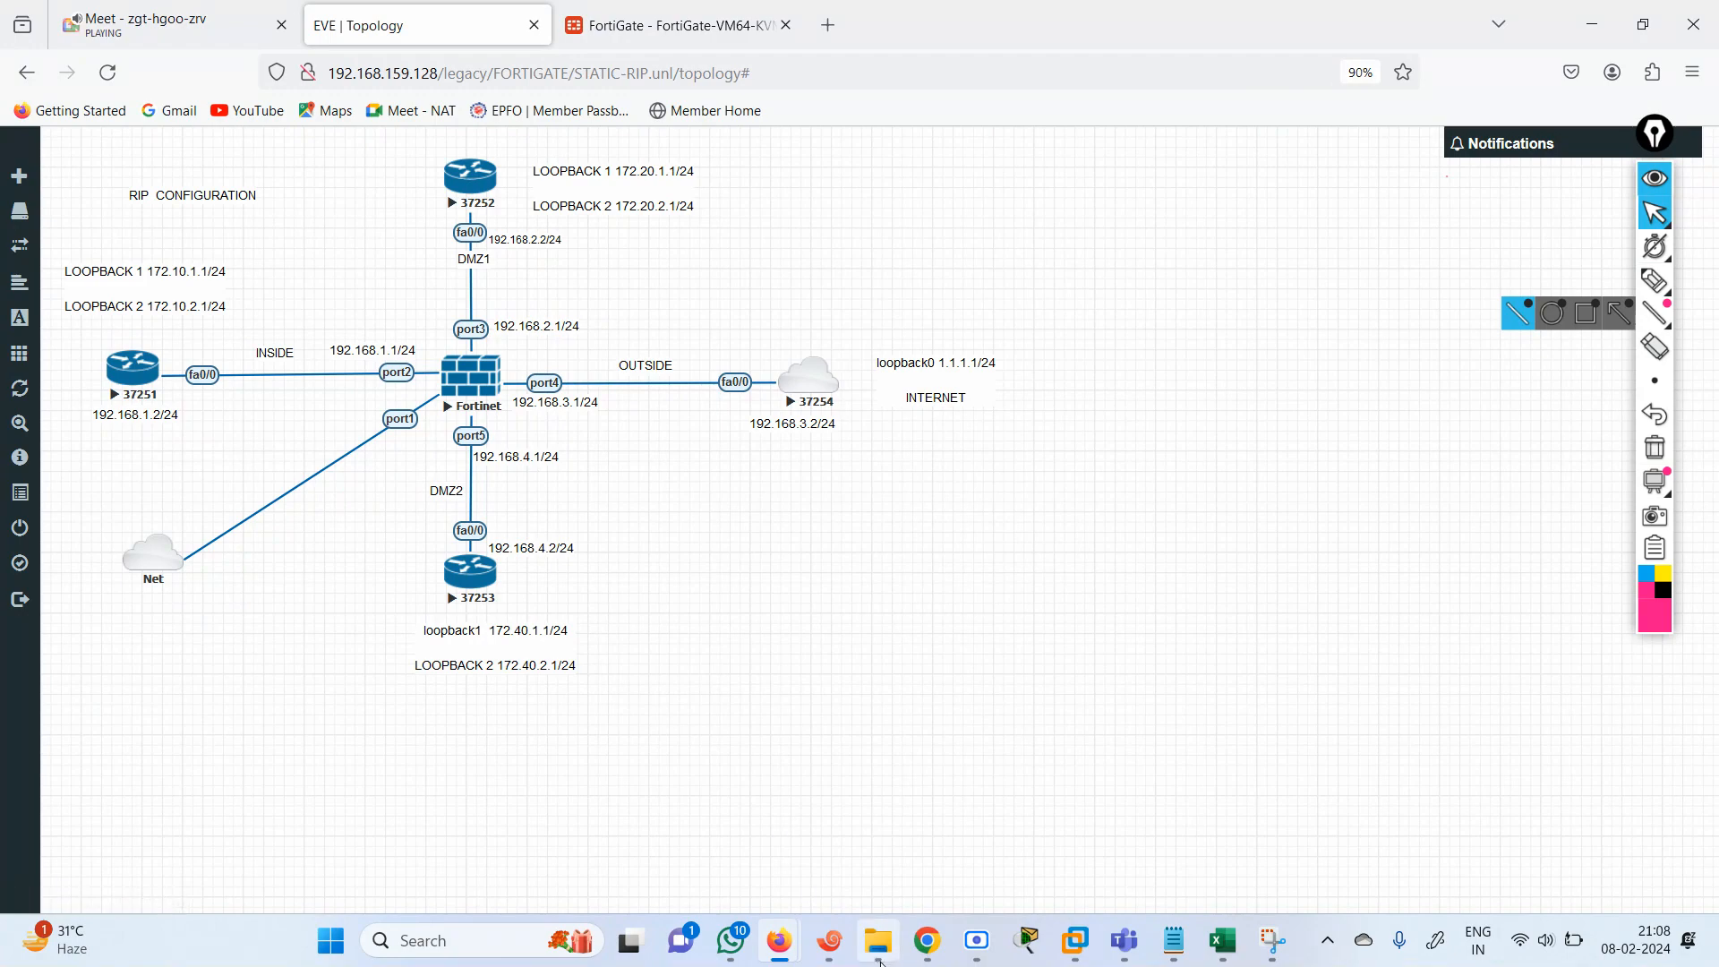
{"action": "left_click", "coordinate": [829, 941]}
{"action": "left_click", "coordinate": [924, 213]}
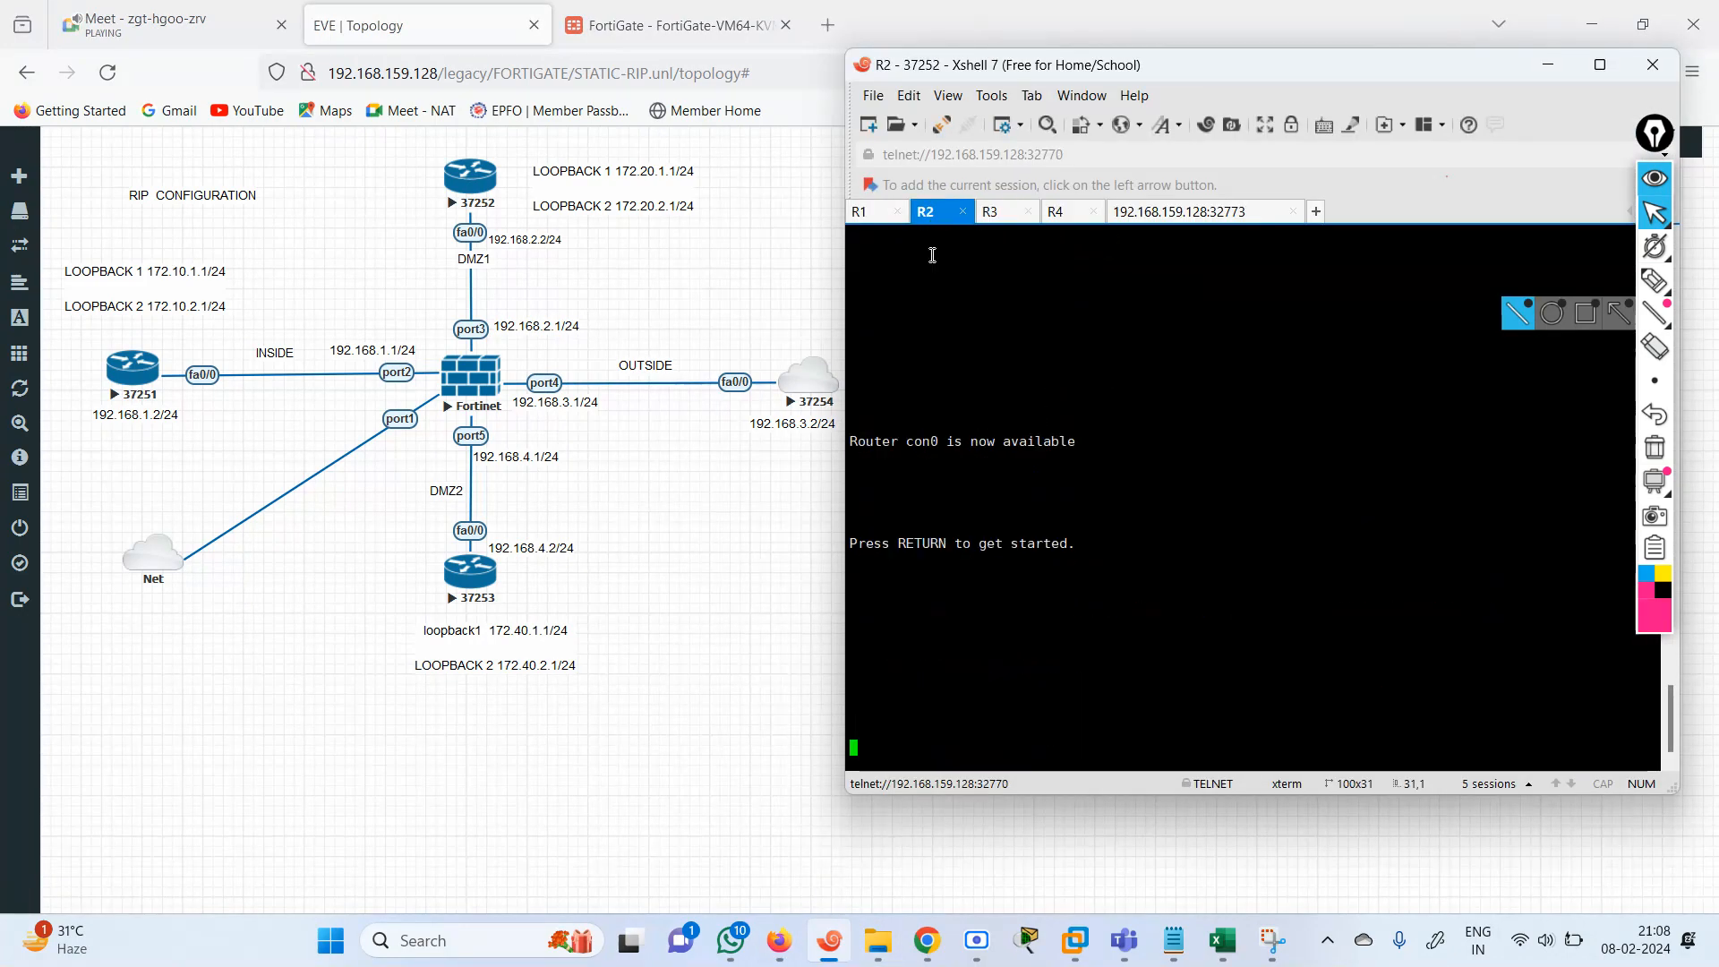
{"action": "key", "text": "Return"}
{"action": "key", "text": "Return"}
{"action": "key", "text": "Return"}
{"action": "key", "text": "Return"}
{"action": "key", "text": "Return"}
{"action": "key", "text": "Return"}
{"action": "key", "text": "Return"}
{"action": "key", "text": "Return"}
{"action": "key", "text": "Return"}
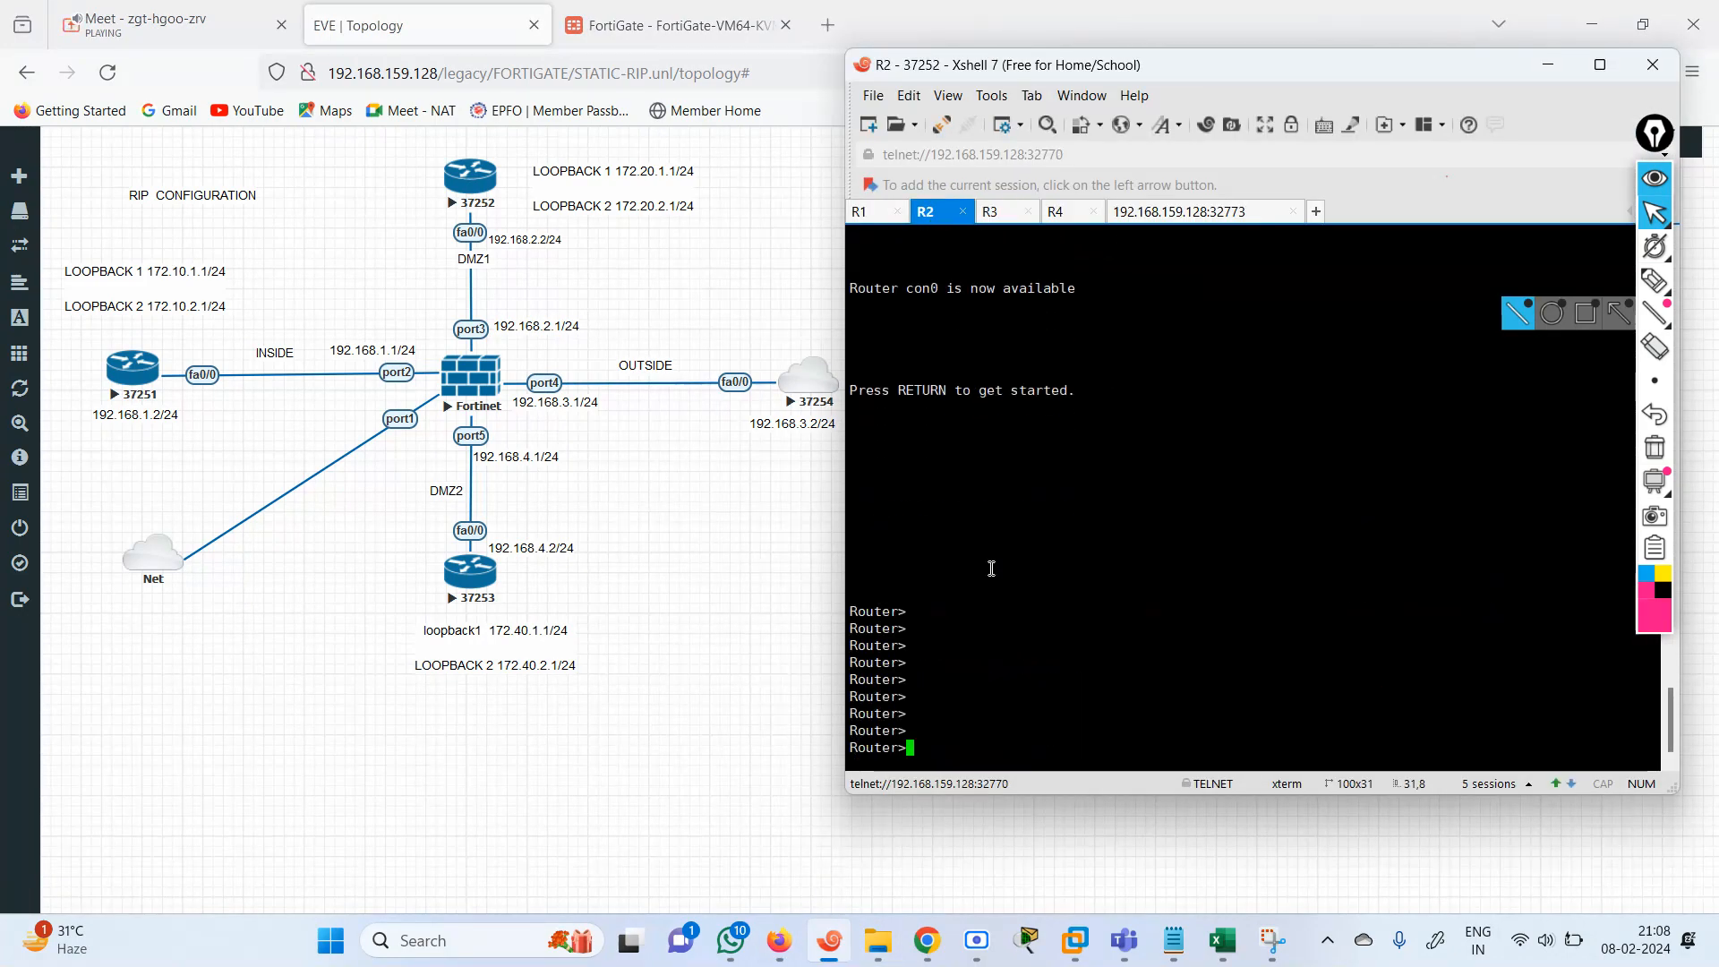
{"action": "type", "text": "en"}
{"action": "key", "text": "Return"}
{"action": "type", "text": "sh"}
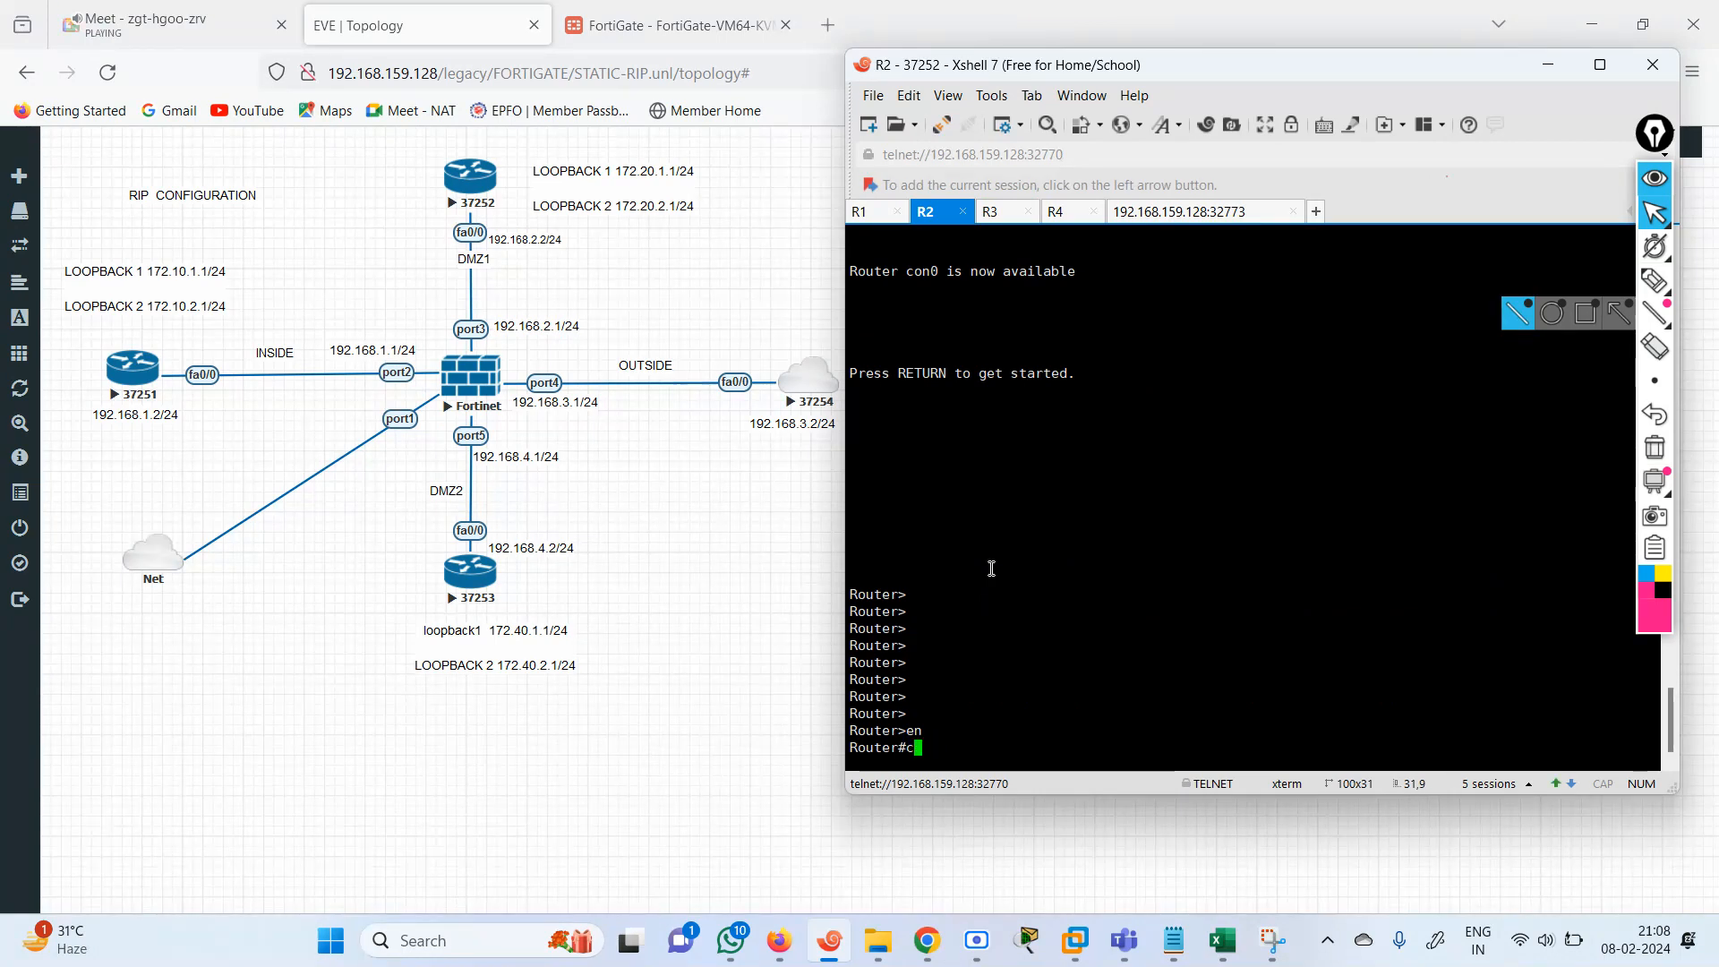
{"action": "key", "text": "Tab"}
{"action": "type", "text": "ip int br"}
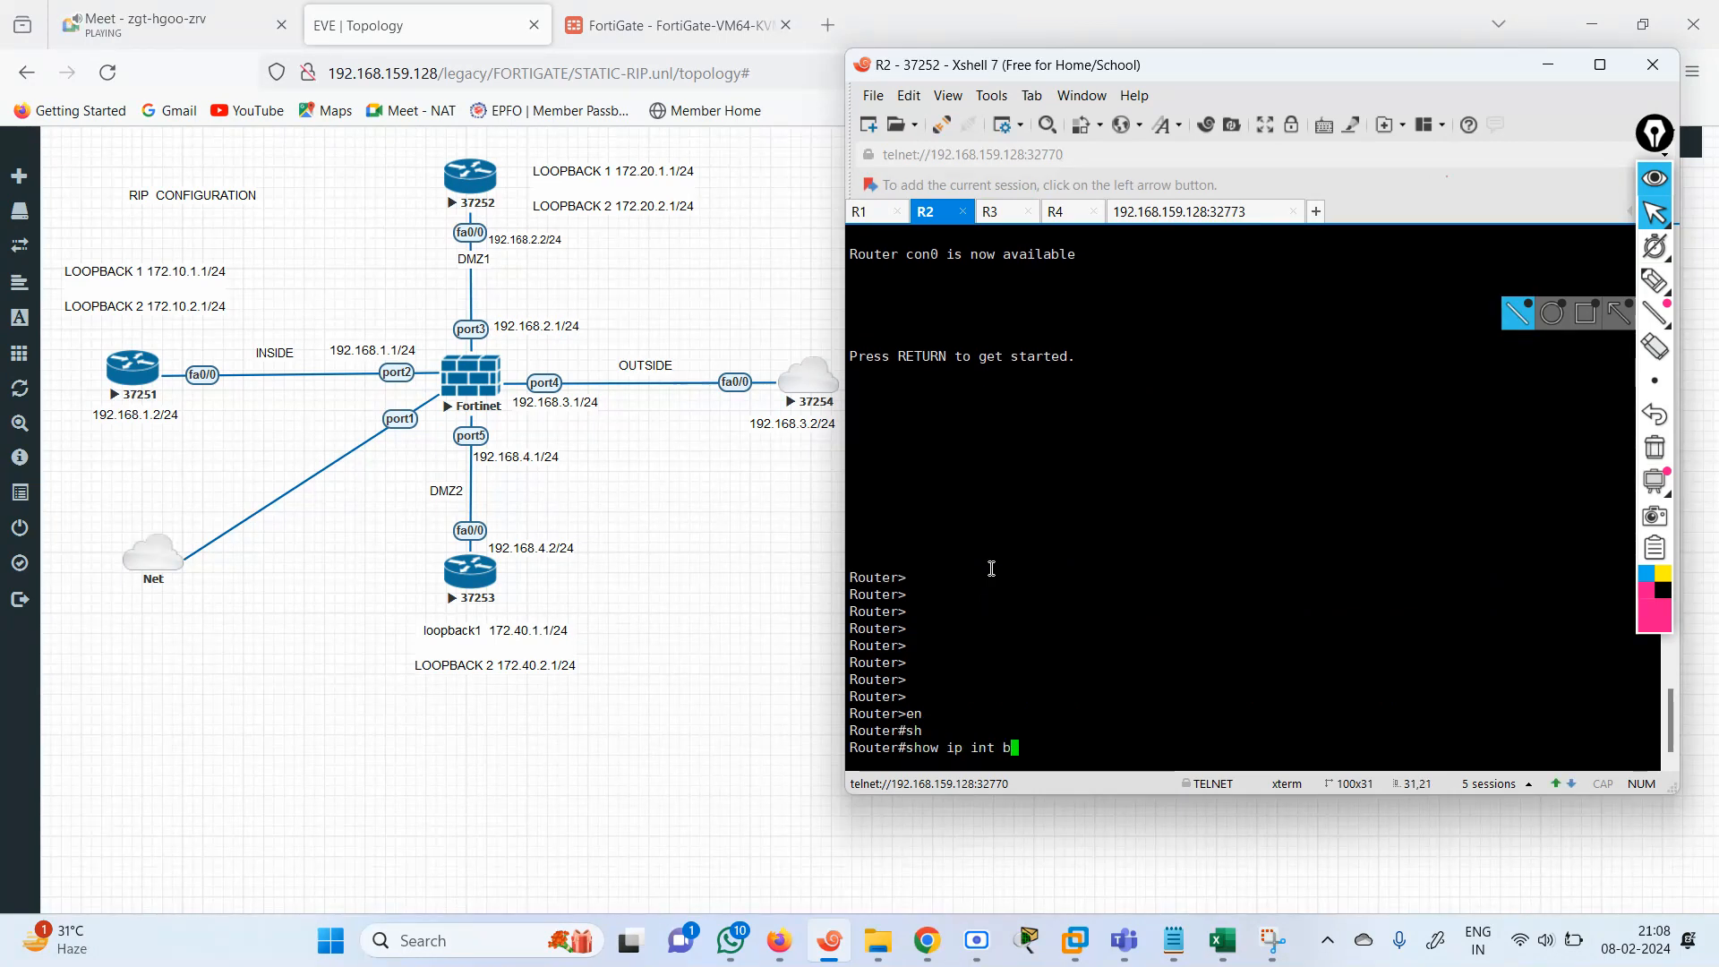
{"action": "key", "text": "Return"}
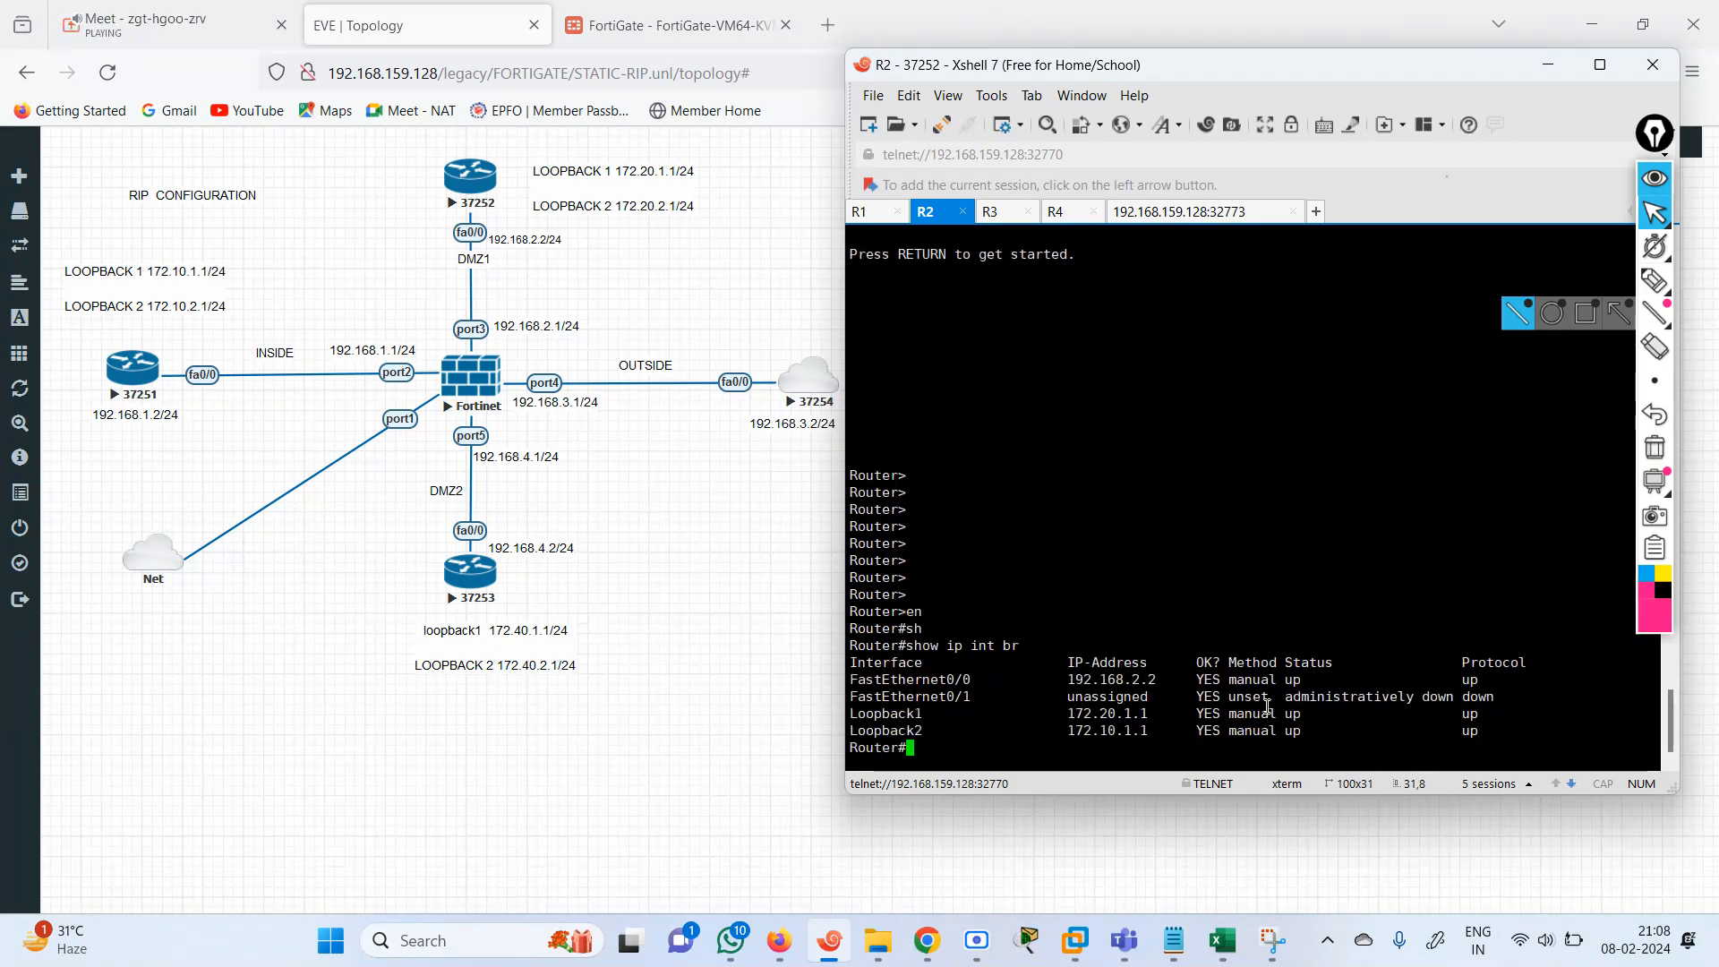
Compare the FortiGate's 172.10.1.0/24 route via port3 with the Loopback2 address on router R2.
{"action": "left_click", "coordinate": [712, 34]}
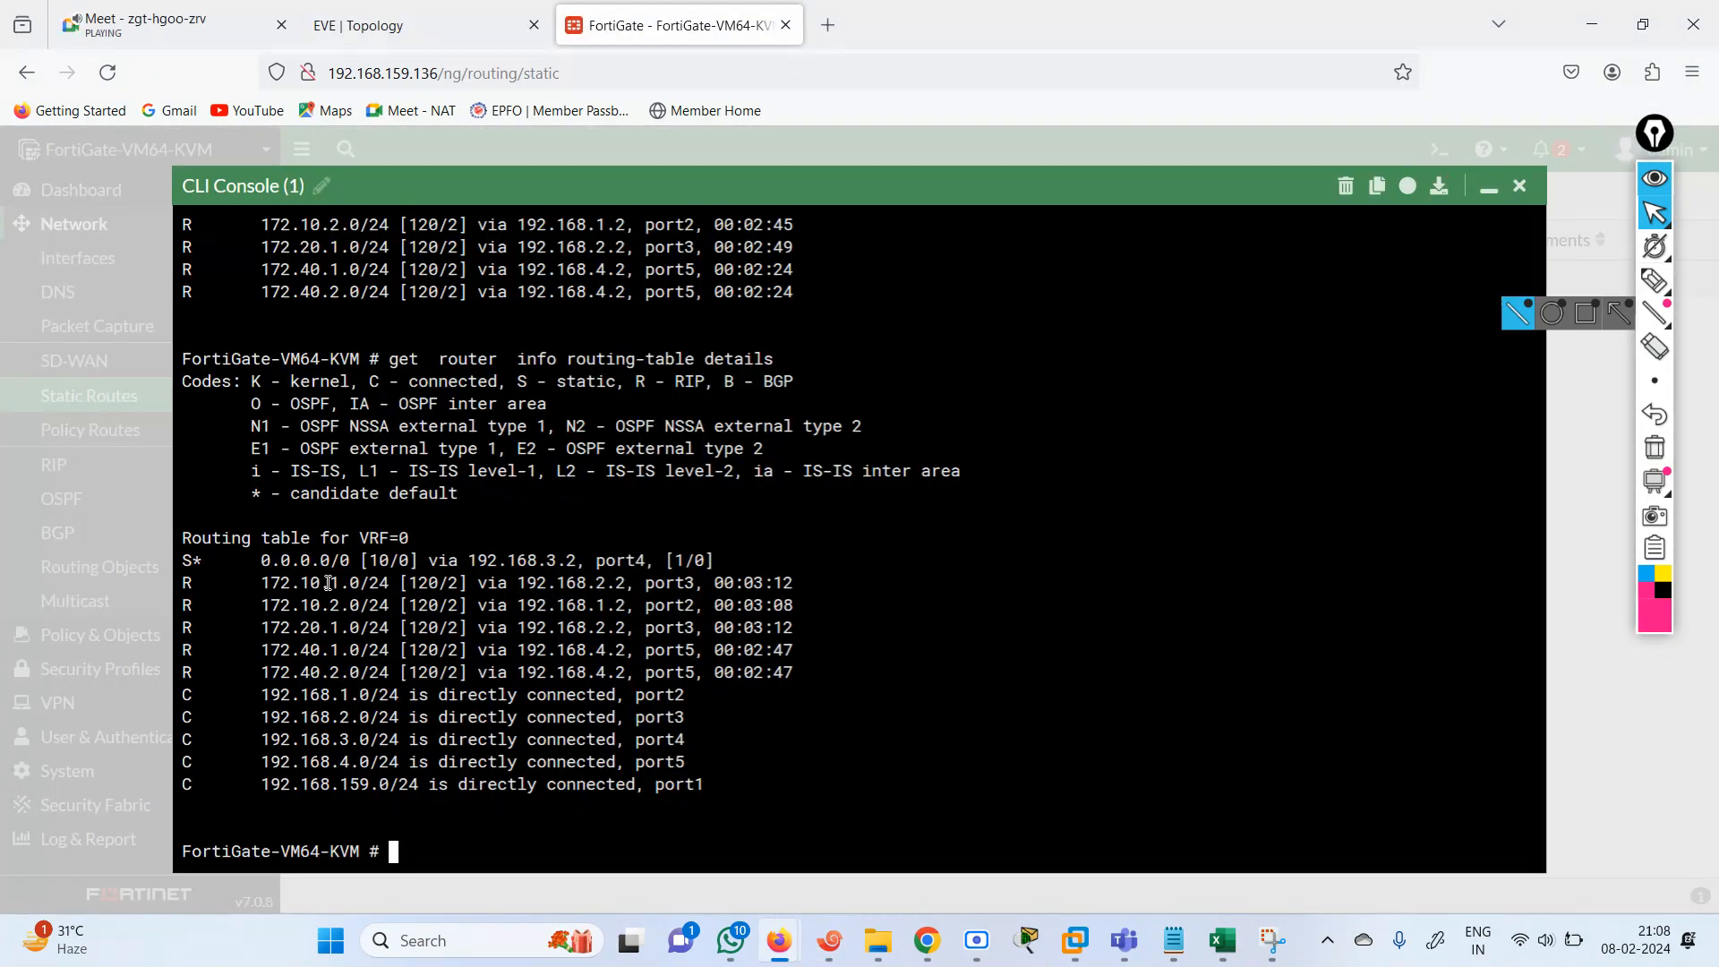
{"action": "left_click_drag", "start_coordinate": [330, 583], "coordinate": [434, 581]}
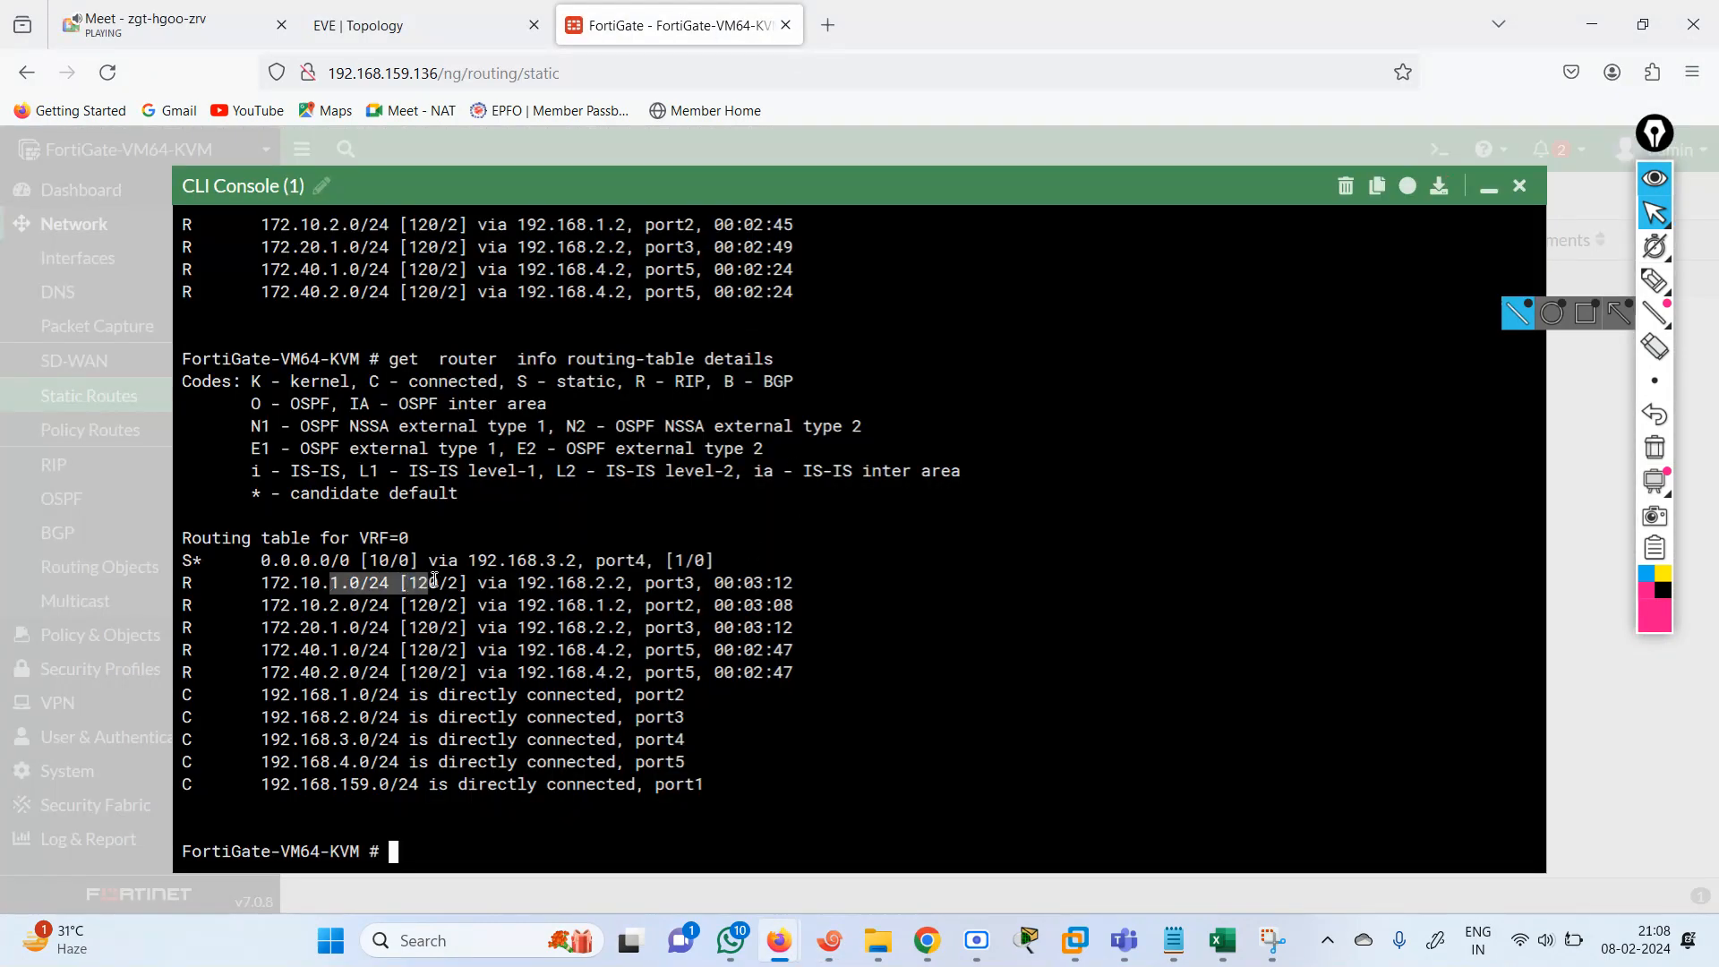
{"action": "left_click", "coordinate": [460, 19]}
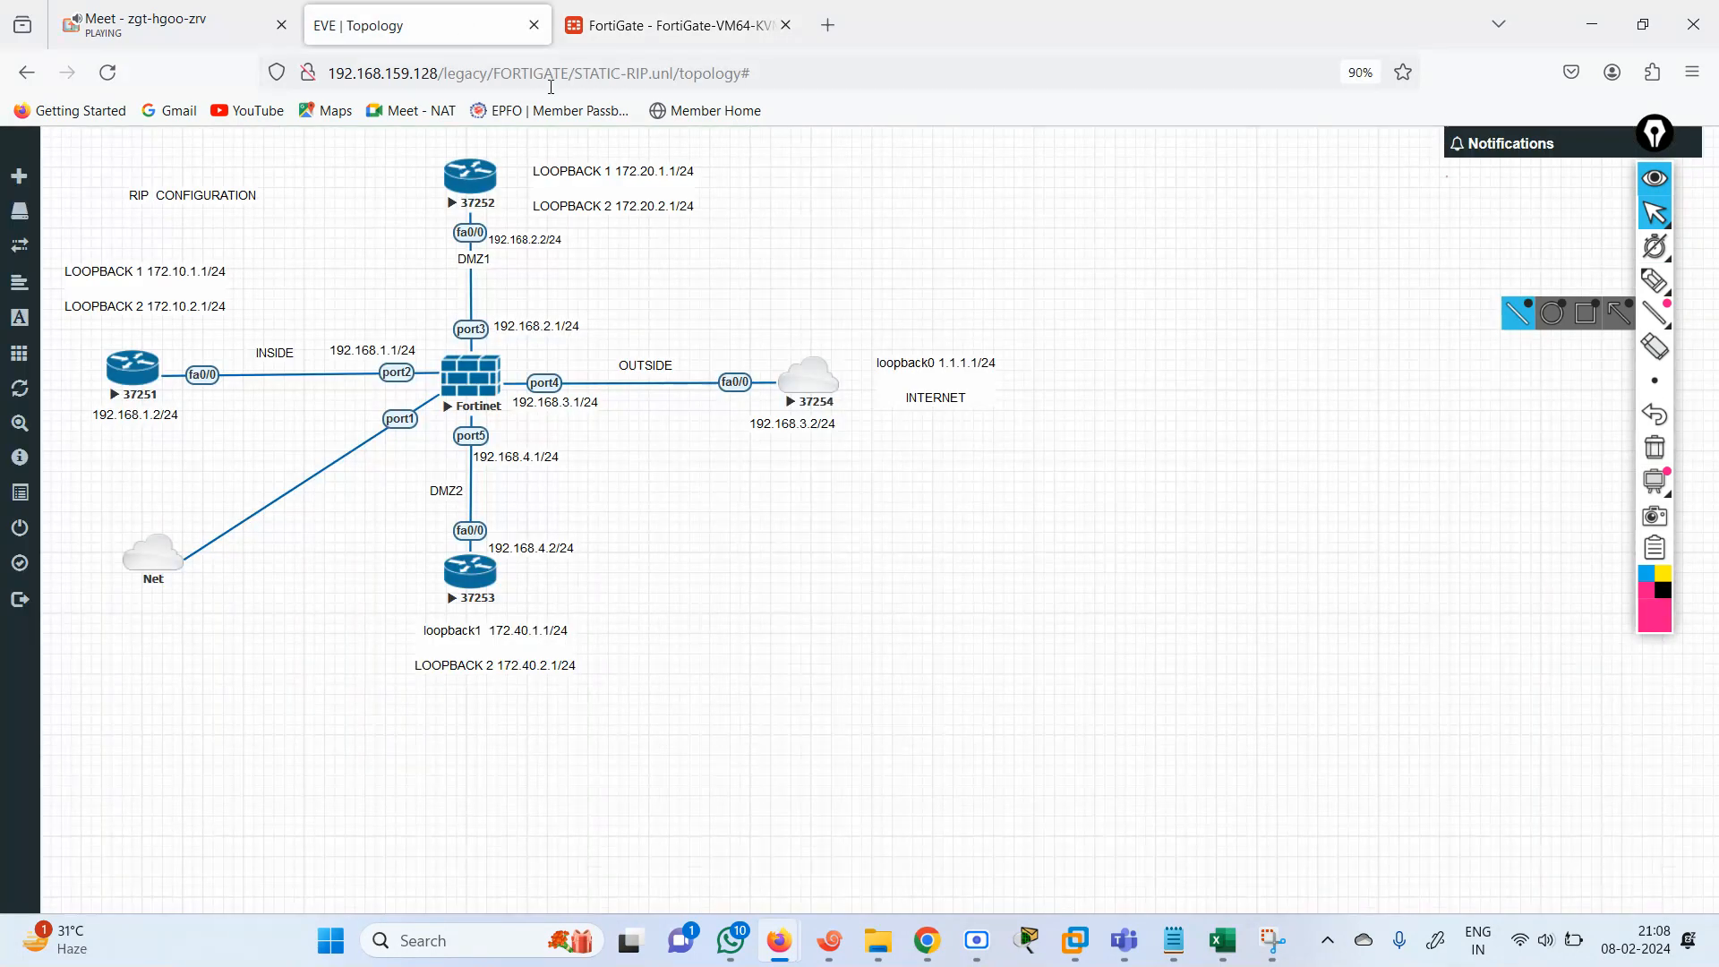
{"action": "left_click", "coordinate": [829, 941]}
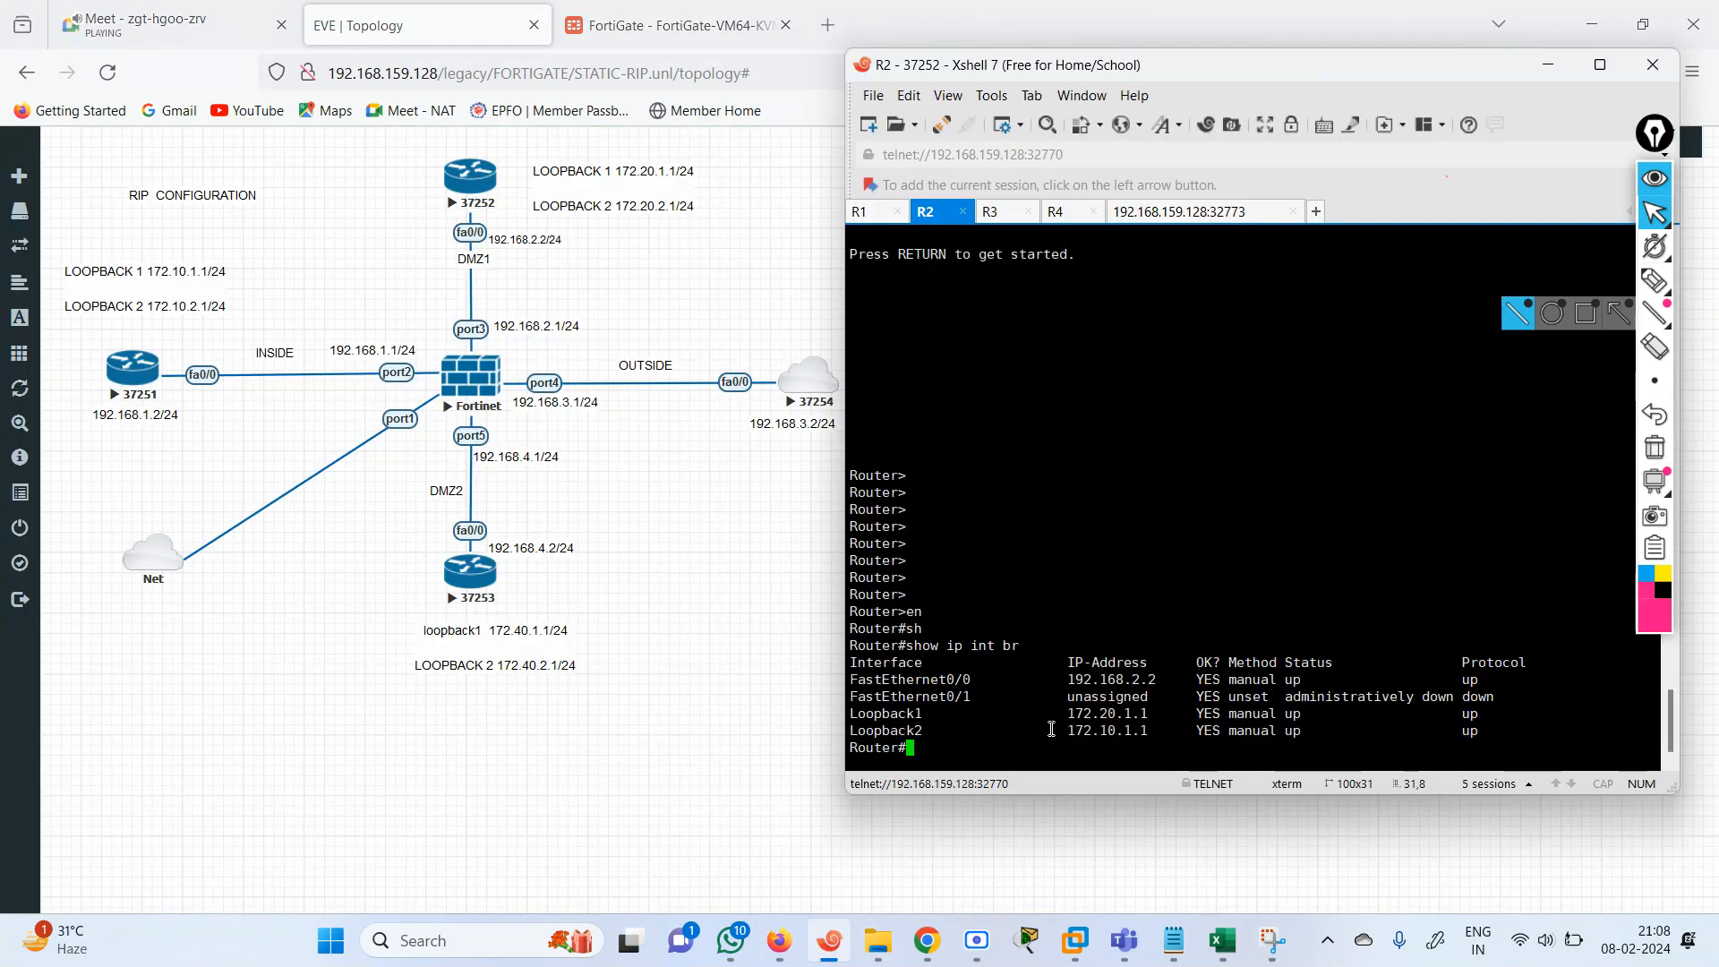
{"action": "left_click_drag", "start_coordinate": [1051, 729], "coordinate": [1219, 739]}
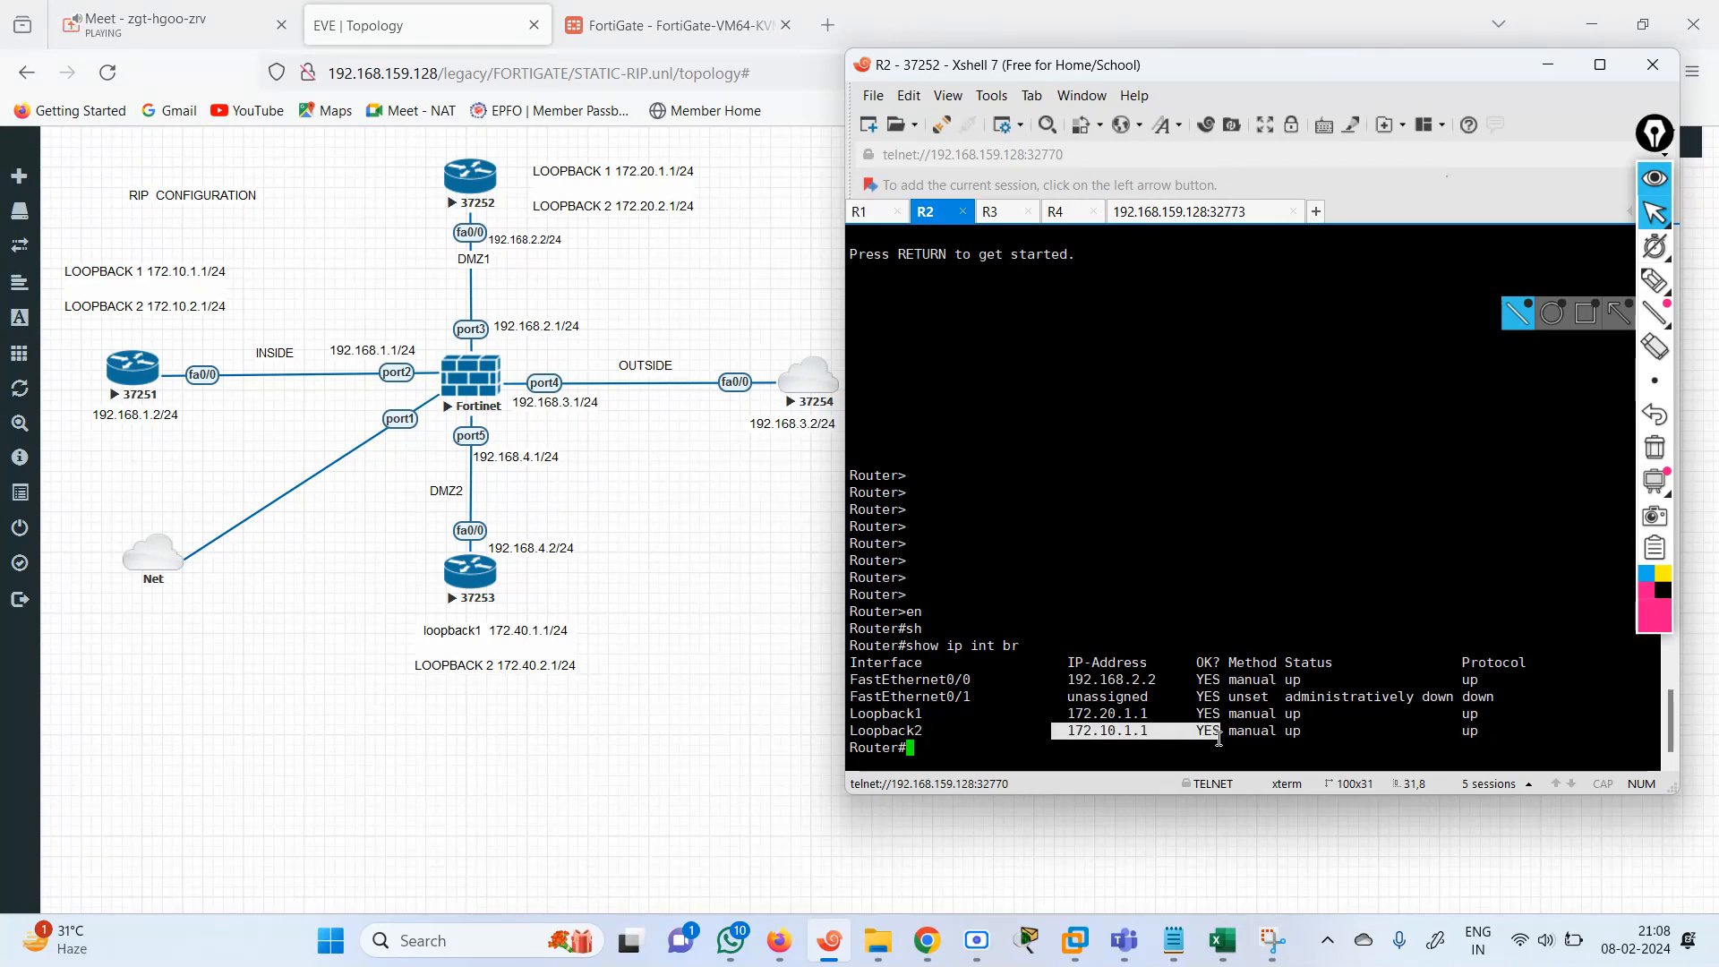
{"action": "left_click", "coordinate": [1112, 747]}
{"action": "key", "text": "Return"}
{"action": "key", "text": "Return"}
{"action": "key", "text": "Return"}
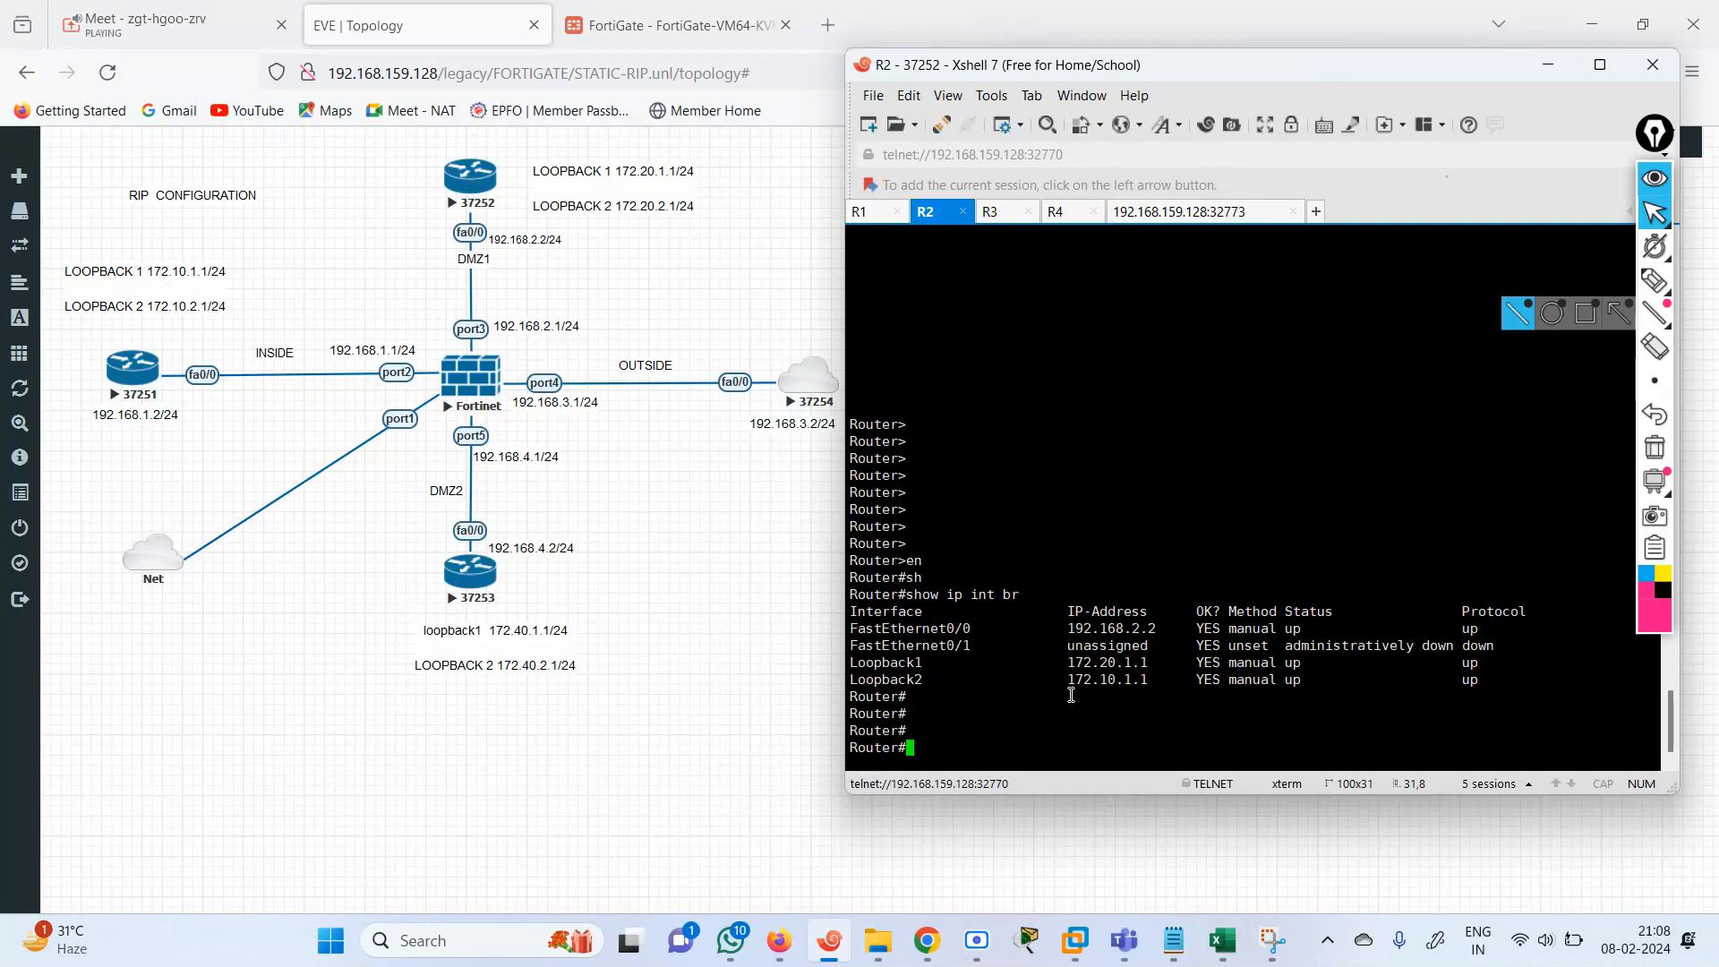
{"action": "type", "text": "conf"}
{"action": "key", "text": "Tab"}
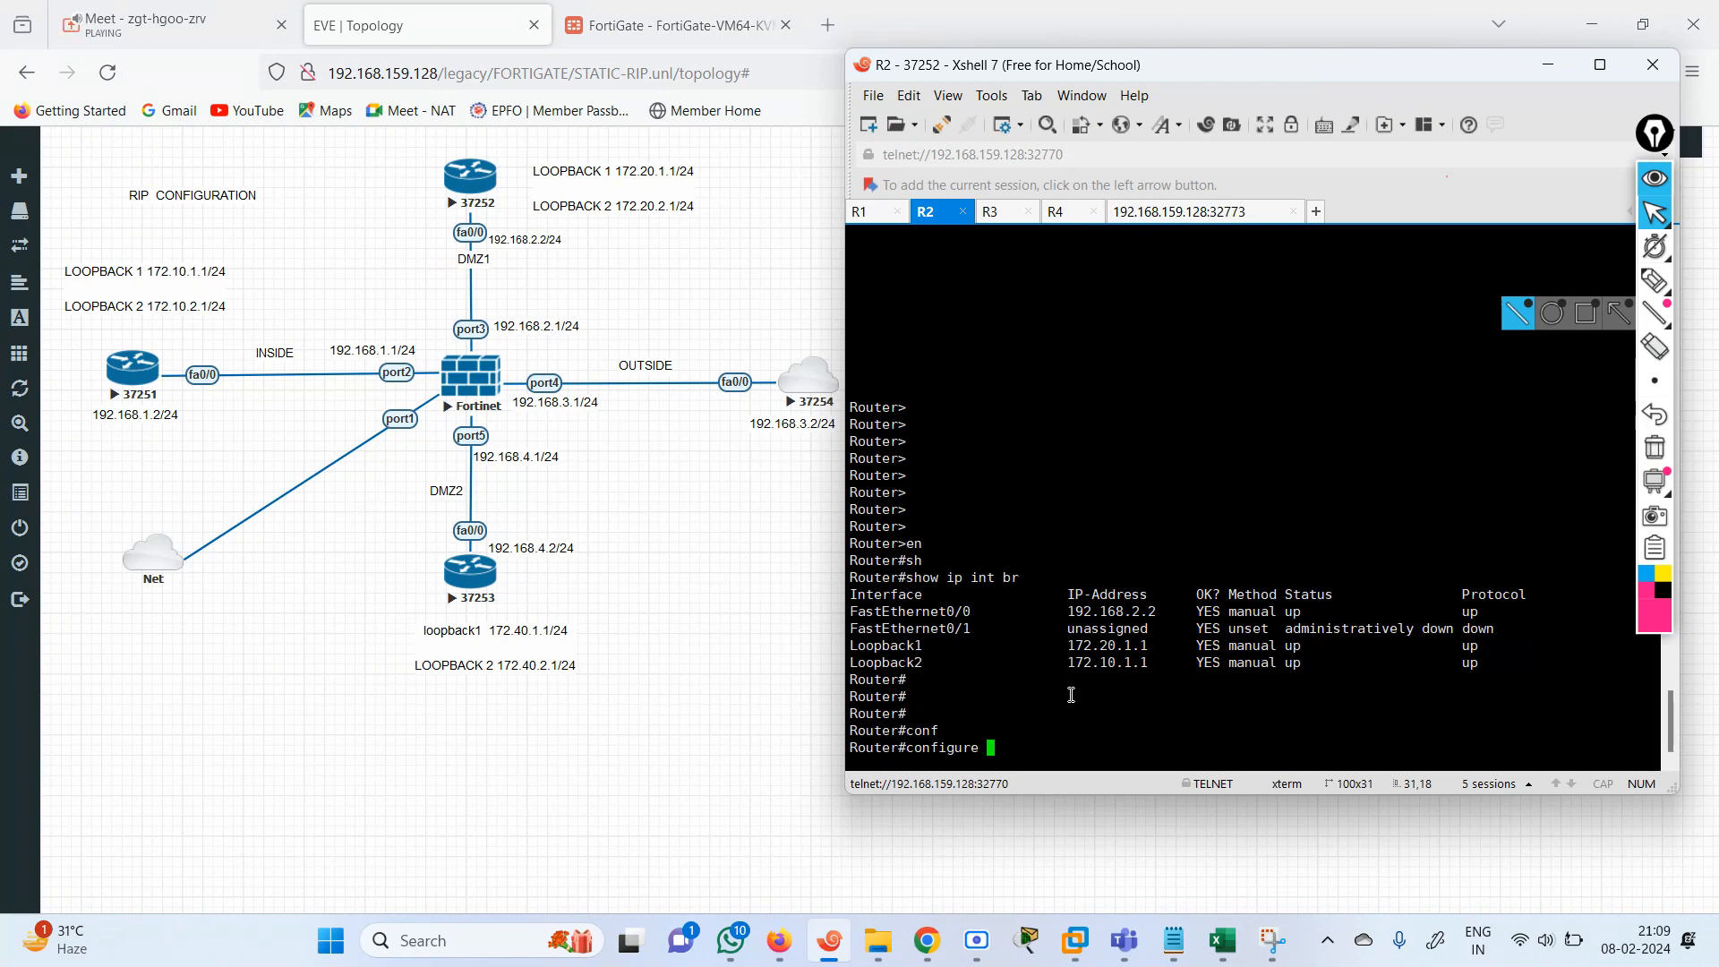
{"action": "type", "text": "sy"}
{"action": "key", "text": "Tab"}
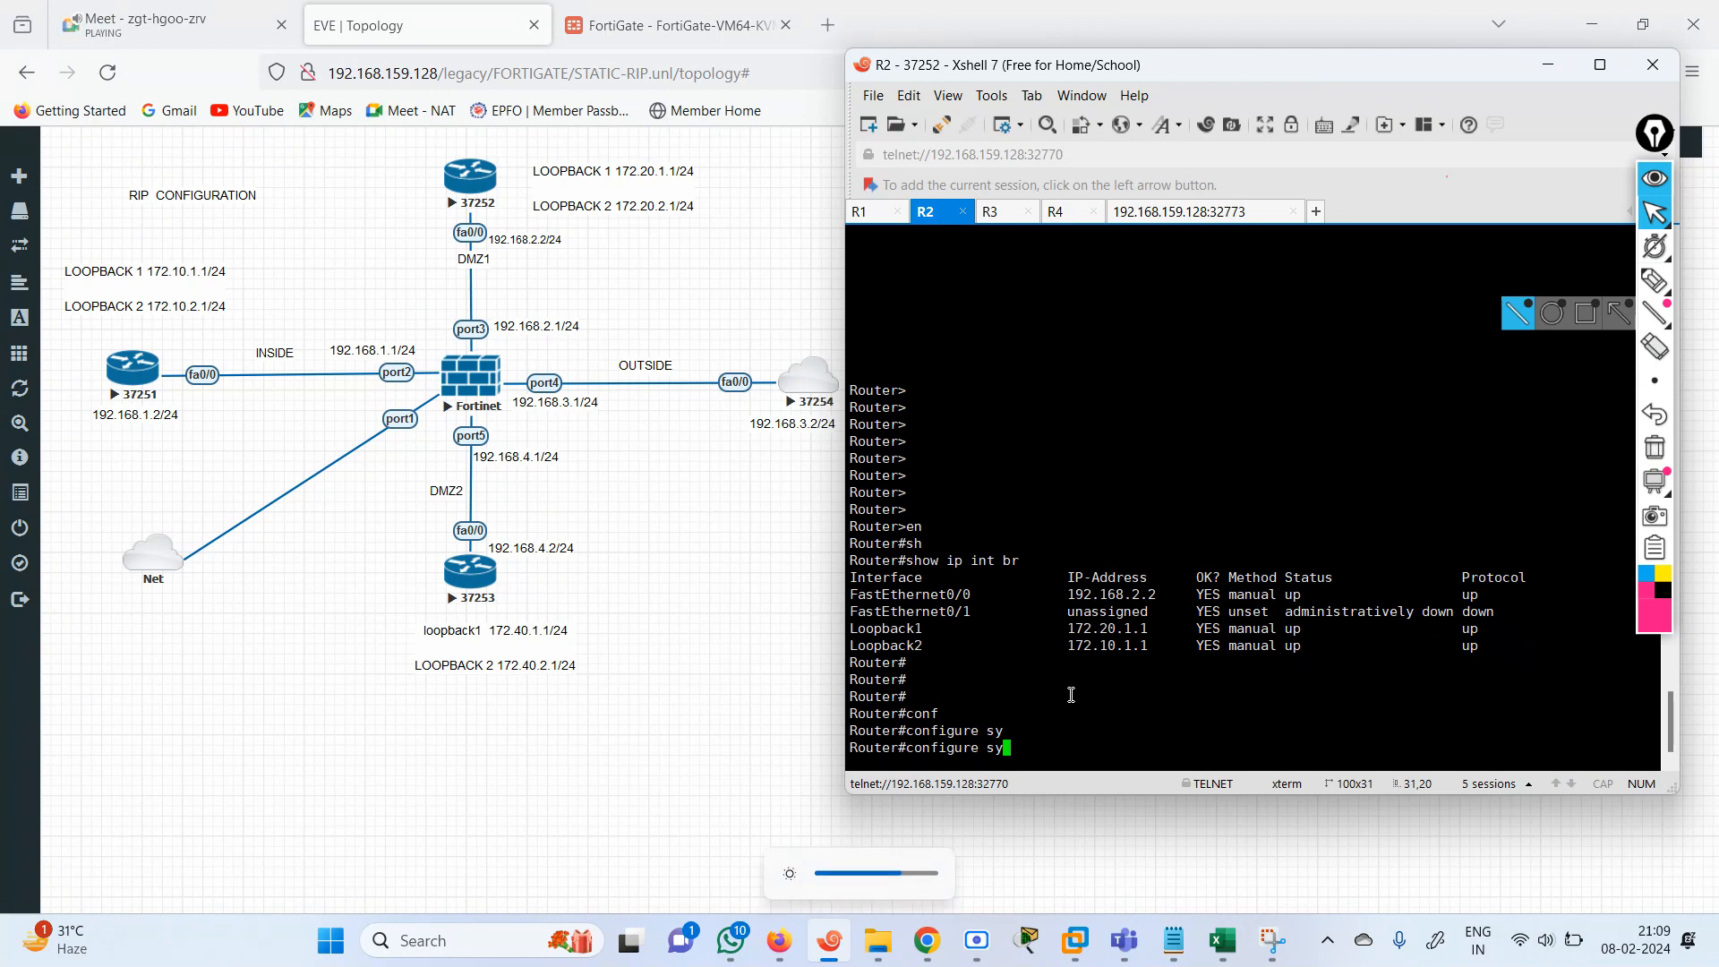
{"action": "key", "text": "BackSpace"}
{"action": "key", "text": "BackSpace"}
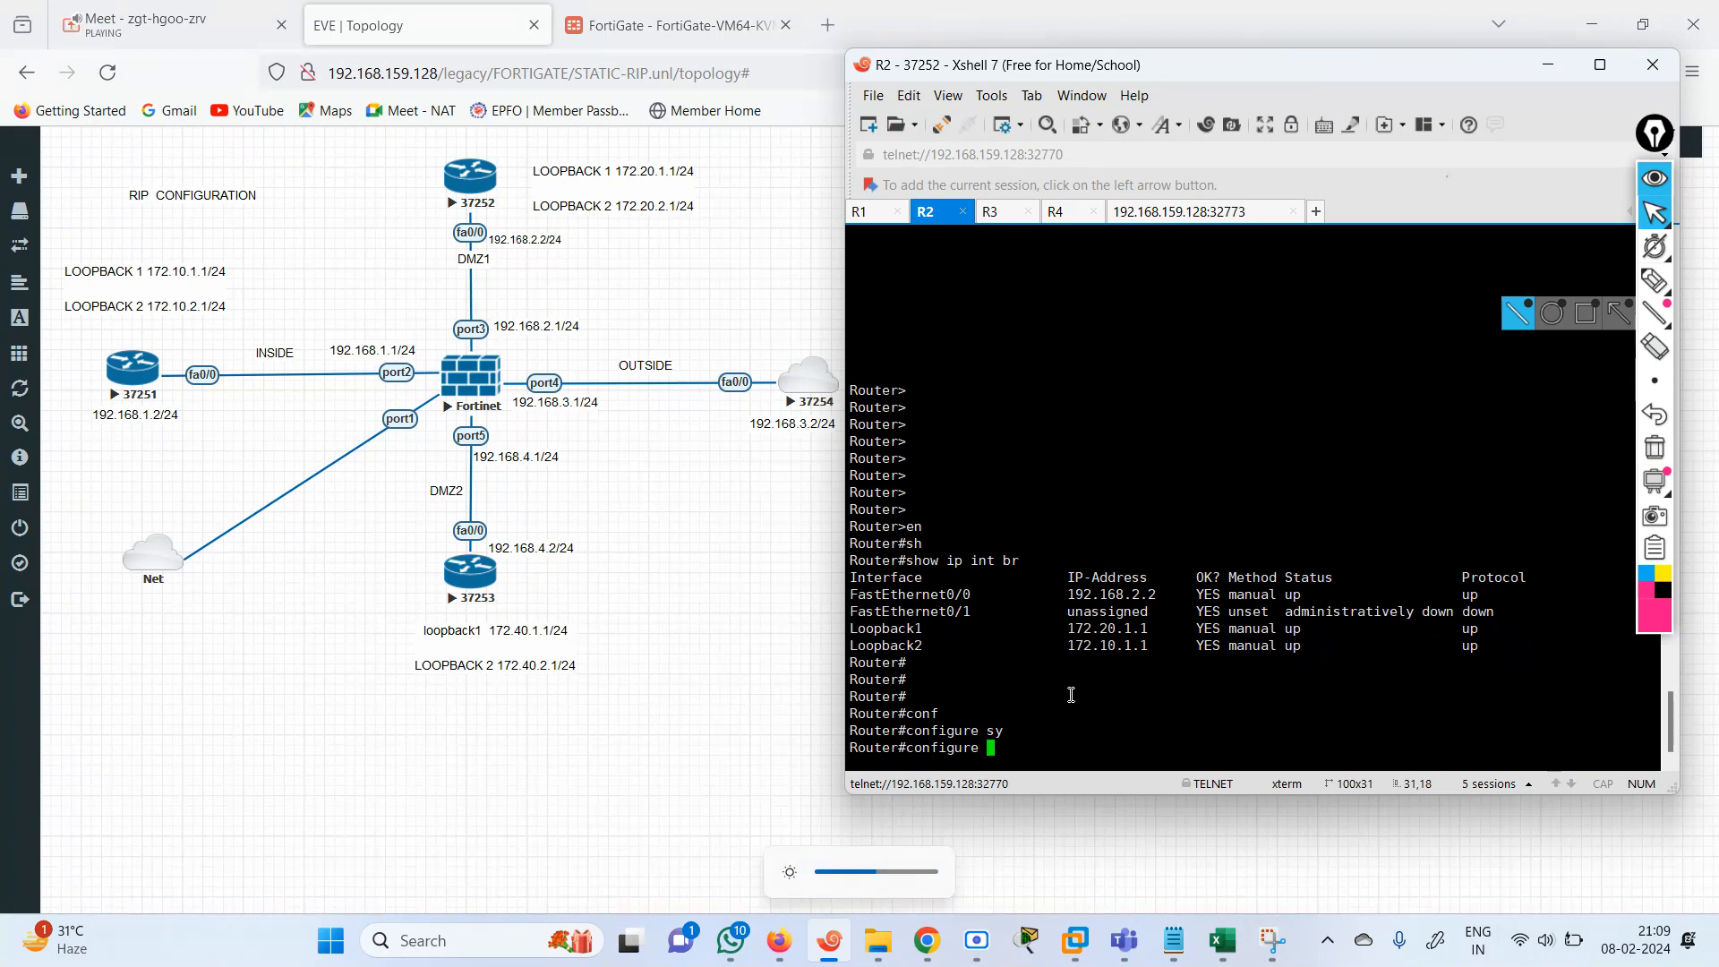
{"action": "type", "text": "sy"}
{"action": "key", "text": "Tab"}
{"action": "type", "text": "in"}
{"action": "key", "text": "Tab"}
{"action": "key", "text": "BackSpace"}
{"action": "key", "text": "BackSpace"}
{"action": "key", "text": "BackSpace"}
{"action": "key", "text": "BackSpace"}
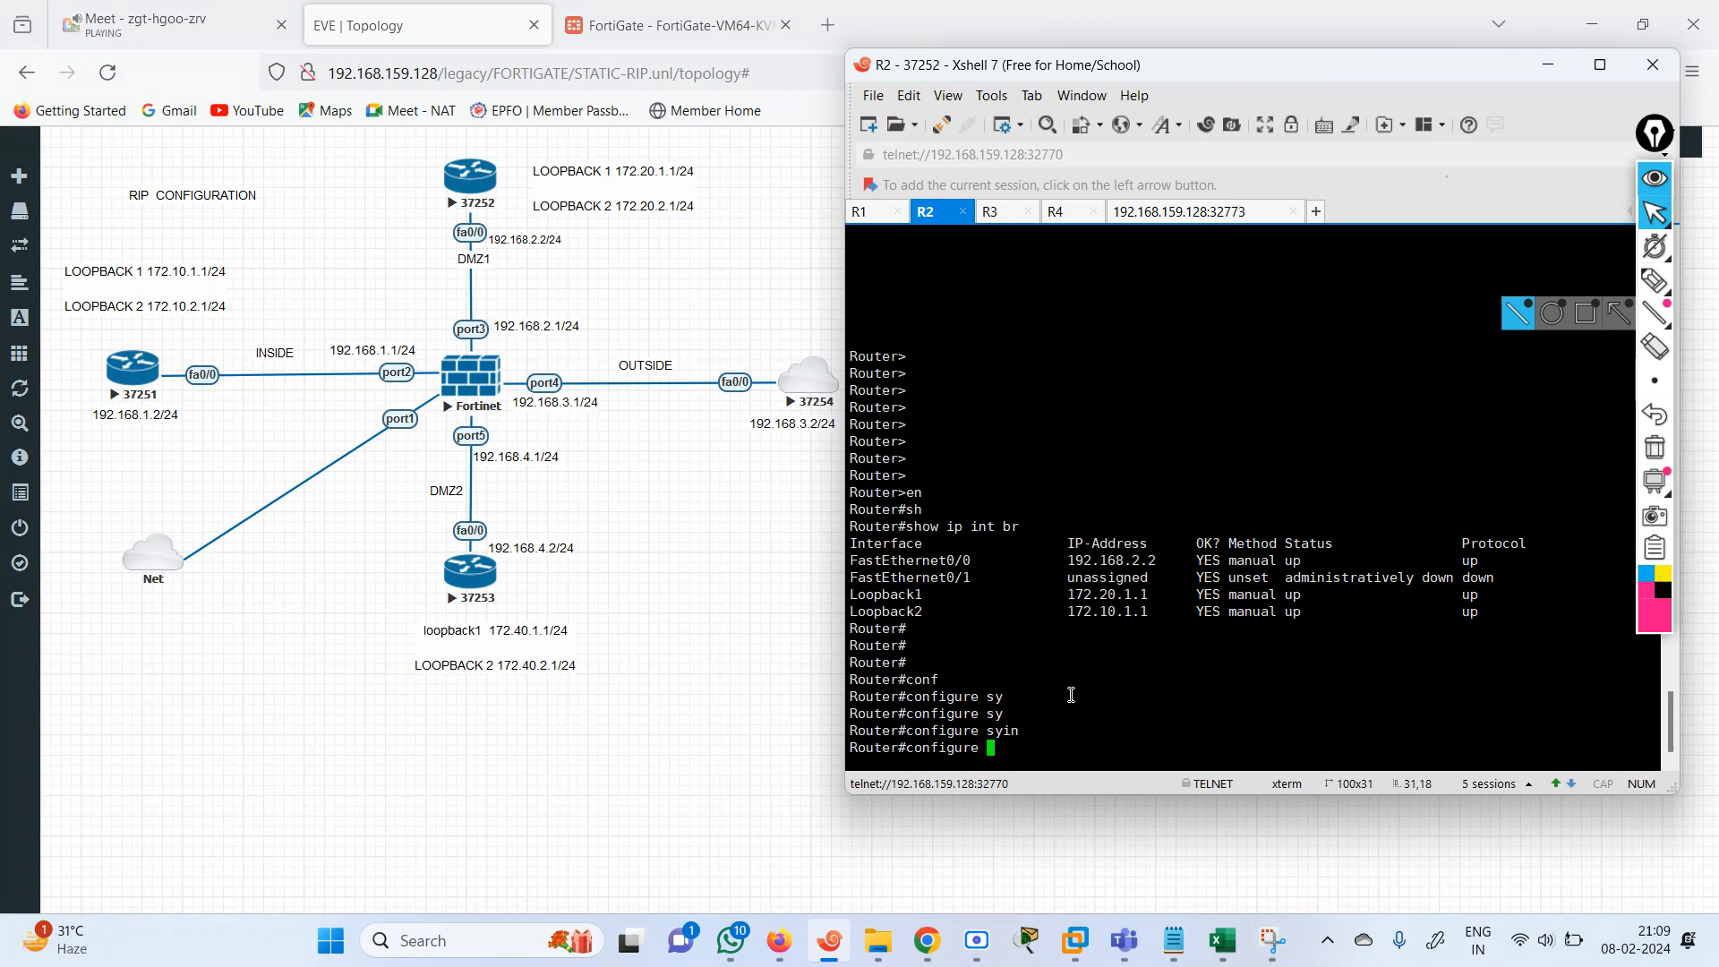
{"action": "key", "text": "BackSpace"}
{"action": "key", "text": "BackSpace"}
{"action": "key", "text": "BackSpace"}
{"action": "key", "text": "BackSpace"}
{"action": "key", "text": "BackSpace"}
{"action": "key", "text": "BackSpace"}
{"action": "key", "text": "BackSpace"}
{"action": "key", "text": "BackSpace"}
Enter global configuration mode on router R2 with configure terminal.
{"action": "type", "text": "nf"}
{"action": "key", "text": "Tab"}
{"action": "type", "text": "ter"}
{"action": "key", "text": "Tab"}
{"action": "key", "text": "Return"}
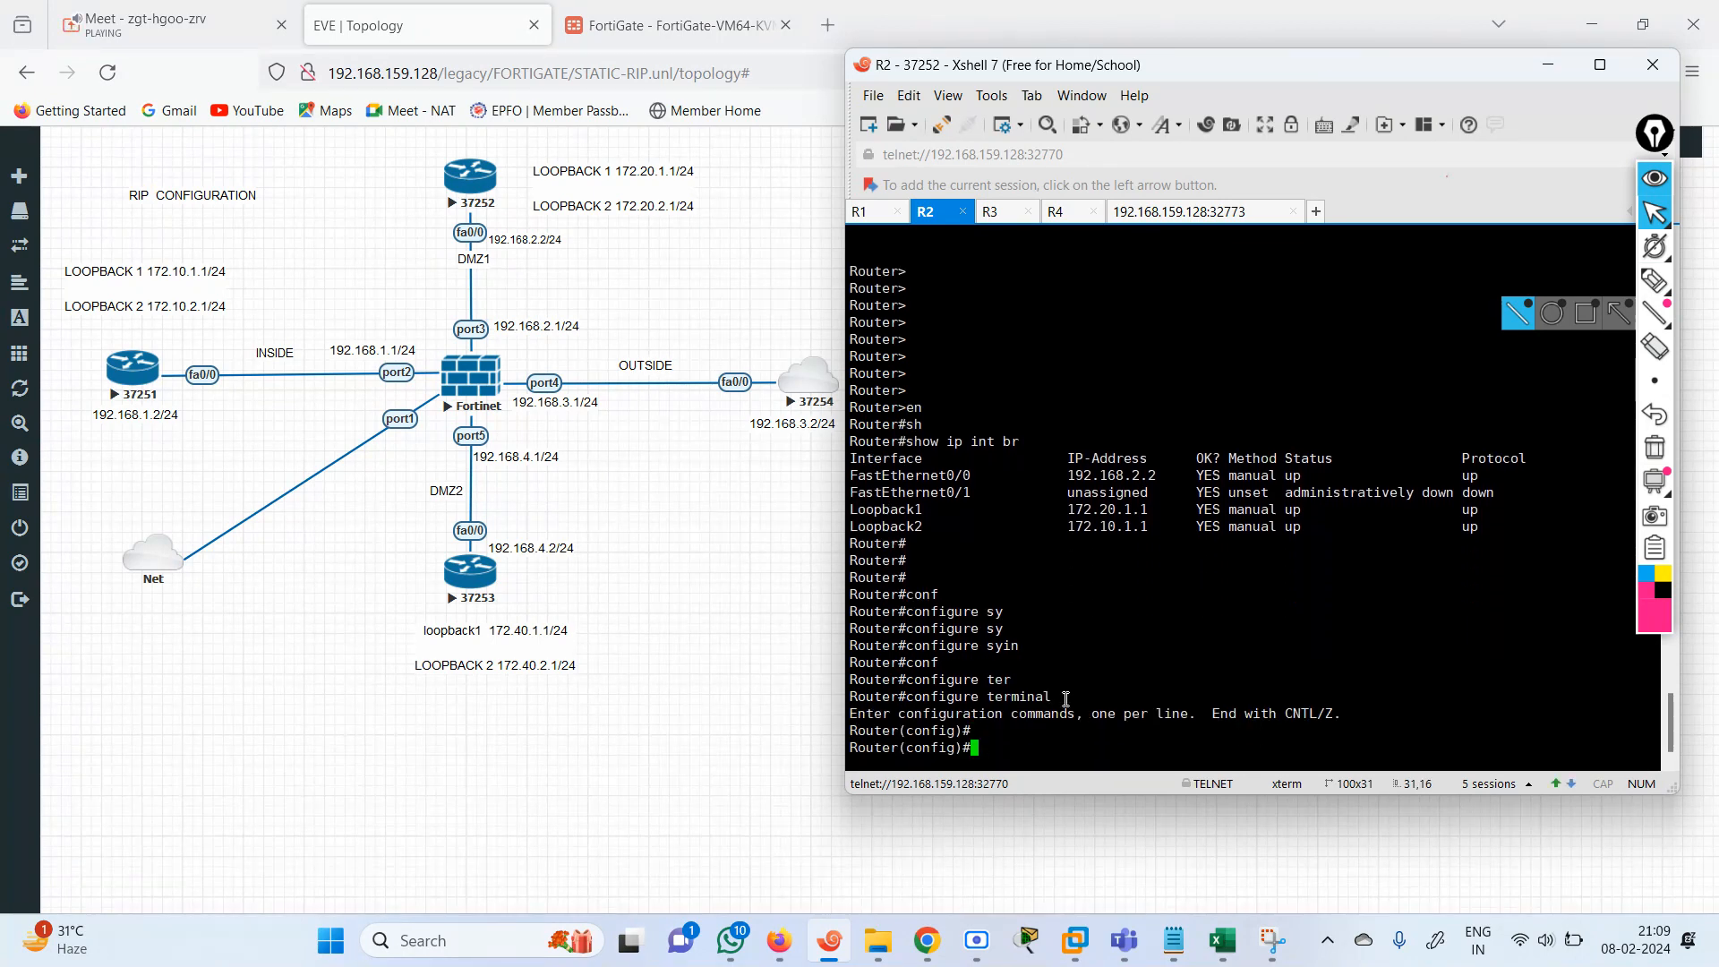
{"action": "key", "text": "Return"}
{"action": "key", "text": "Return"}
{"action": "key", "text": "Return"}
Set router R2's Loopback 2 IP address to 172.20.2.1 with mask 255.255.255.0, and exit configuration mode.
{"action": "type", "text": "in"}
{"action": "key", "text": "Tab"}
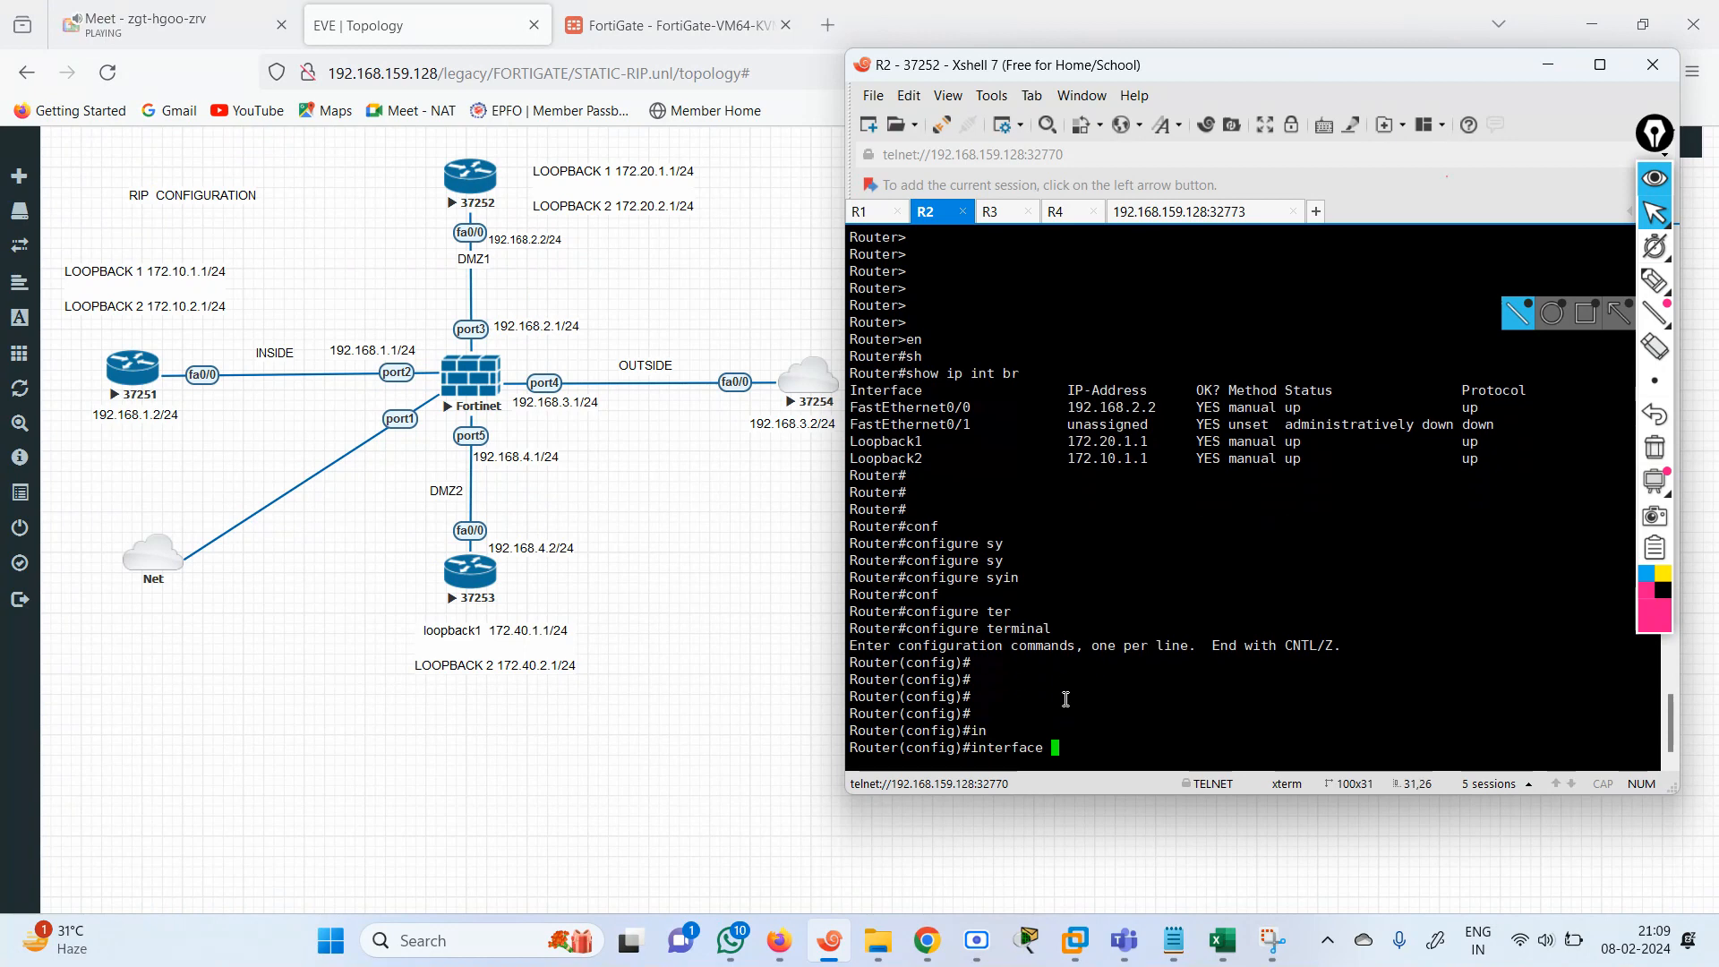
{"action": "type", "text": "lo"}
{"action": "key", "text": "Tab"}
{"action": "type", "text": "2"}
{"action": "key", "text": "Return"}
{"action": "type", "text": "ip add"}
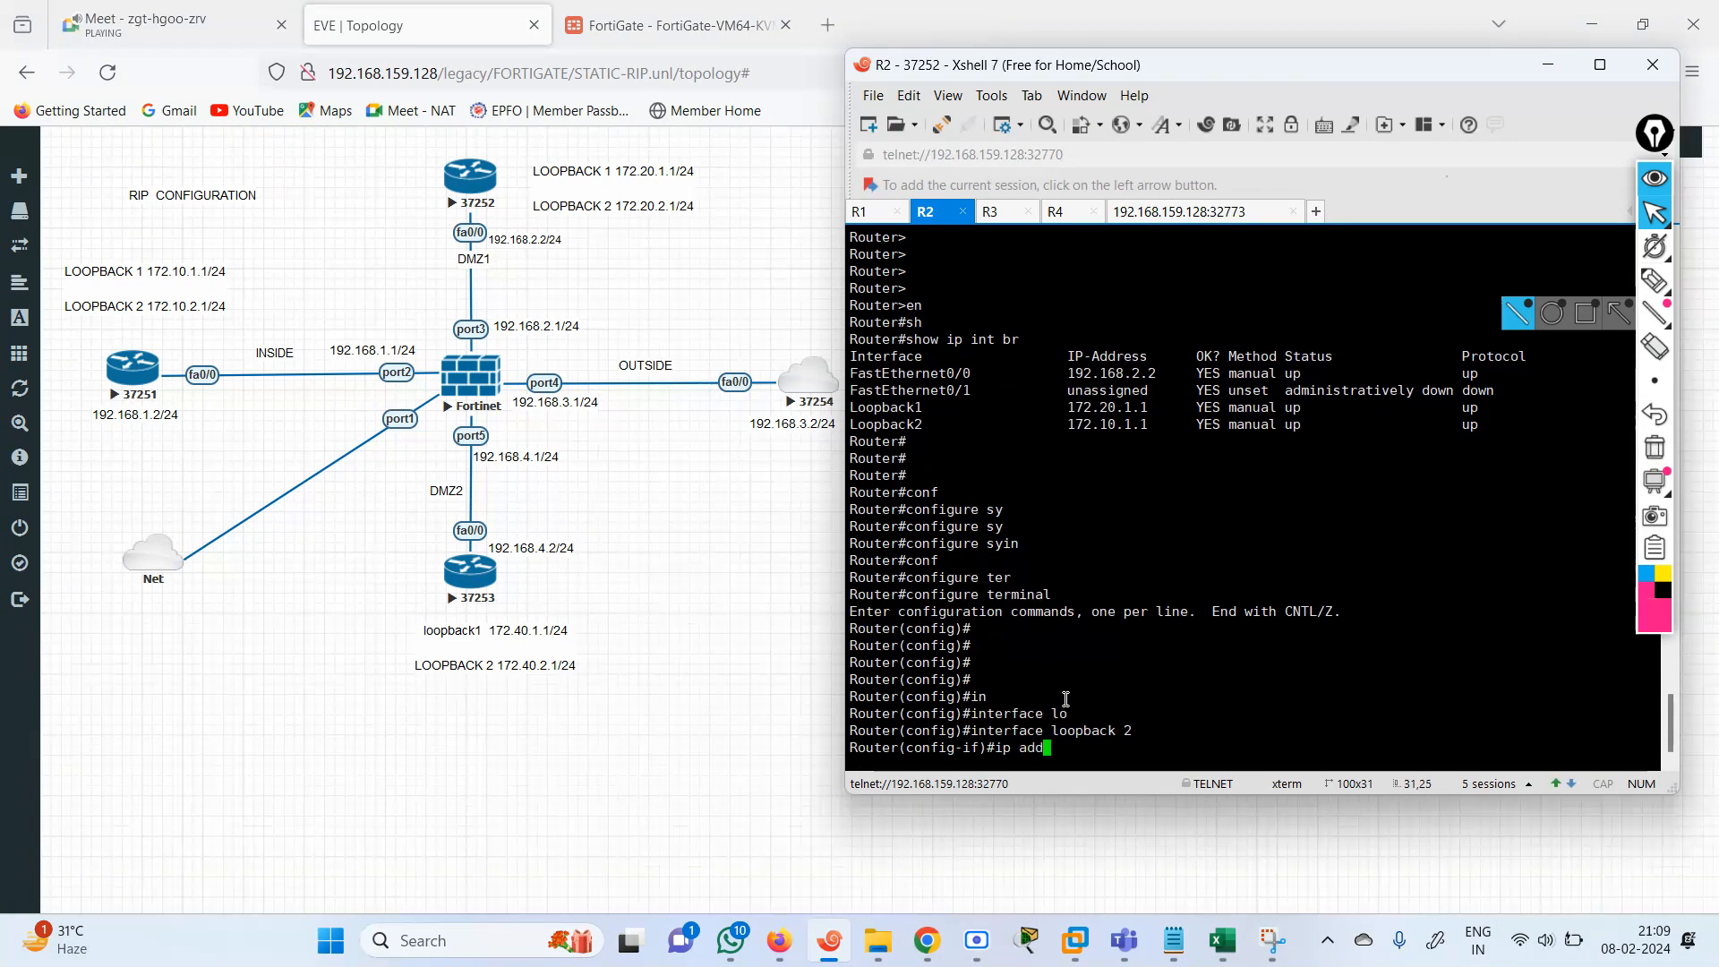
{"action": "key", "text": "Tab"}
{"action": "type", "text": "172."}
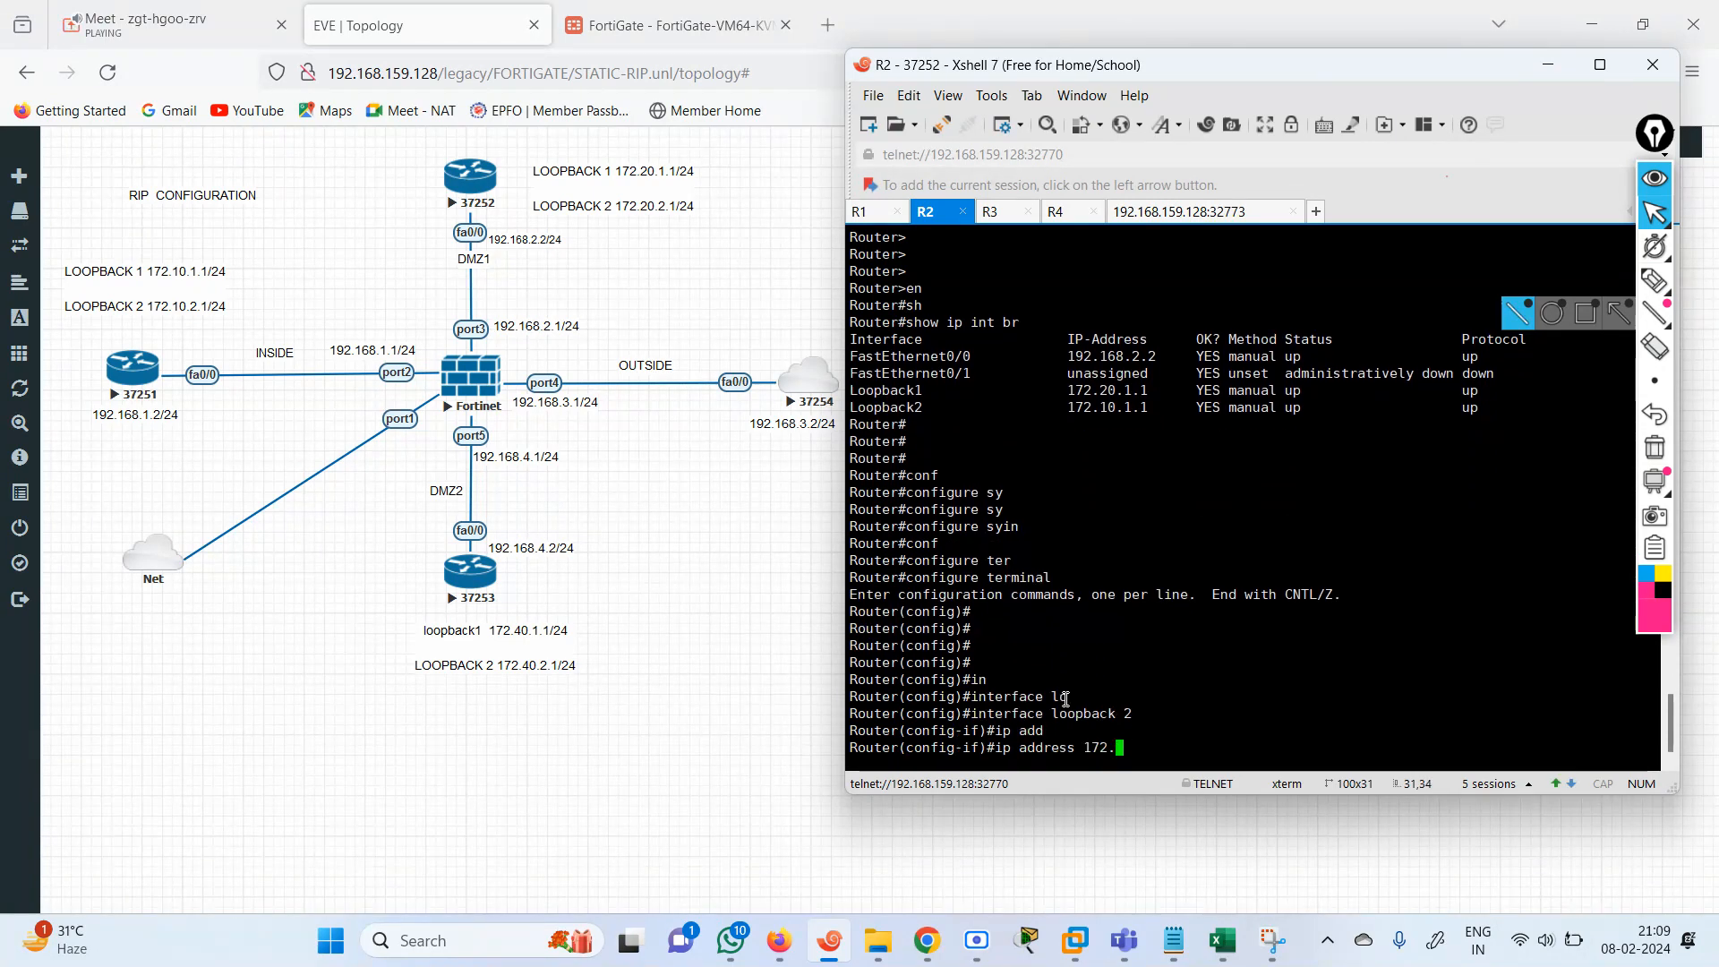
{"action": "type", "text": "20.2."}
{"action": "type", "text": "1"}
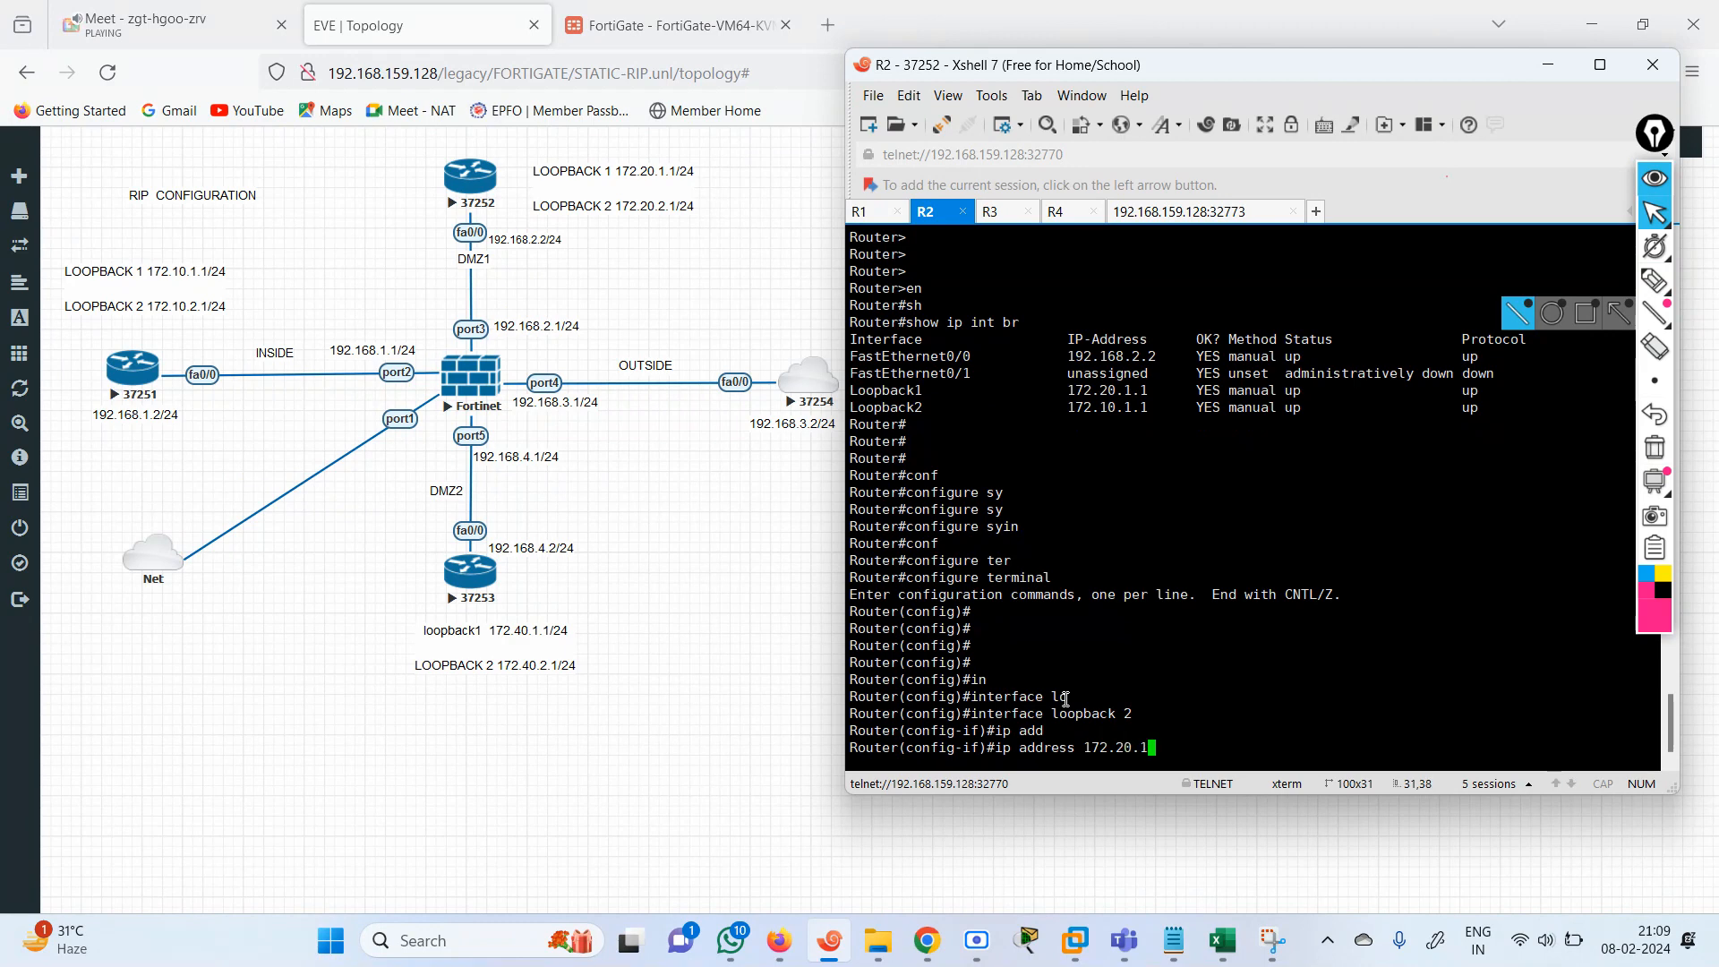
{"action": "key", "text": "BackSpace"}
{"action": "type", "text": "2.1"}
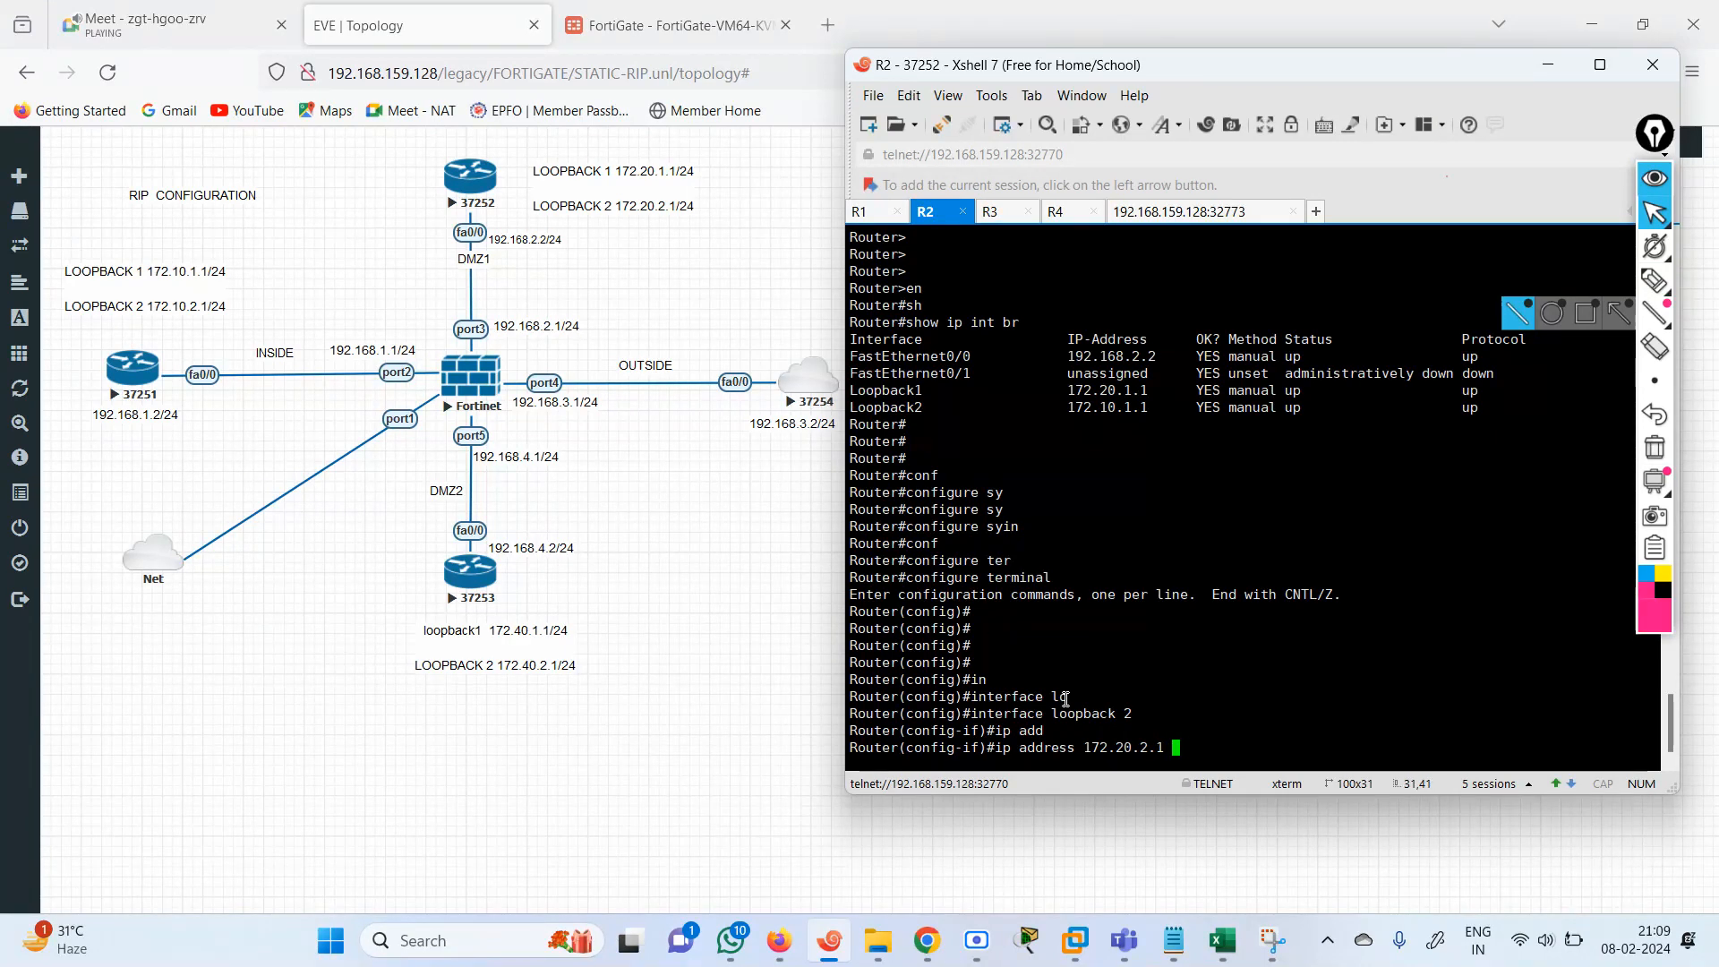
{"action": "type", "text": " 255.255.2"}
{"action": "key", "text": "BackSpace"}
{"action": "type", "text": "255.0"}
{"action": "key", "text": "Return"}
{"action": "type", "text": "end"}
{"action": "key", "text": "Return"}
{"action": "key", "text": "Return"}
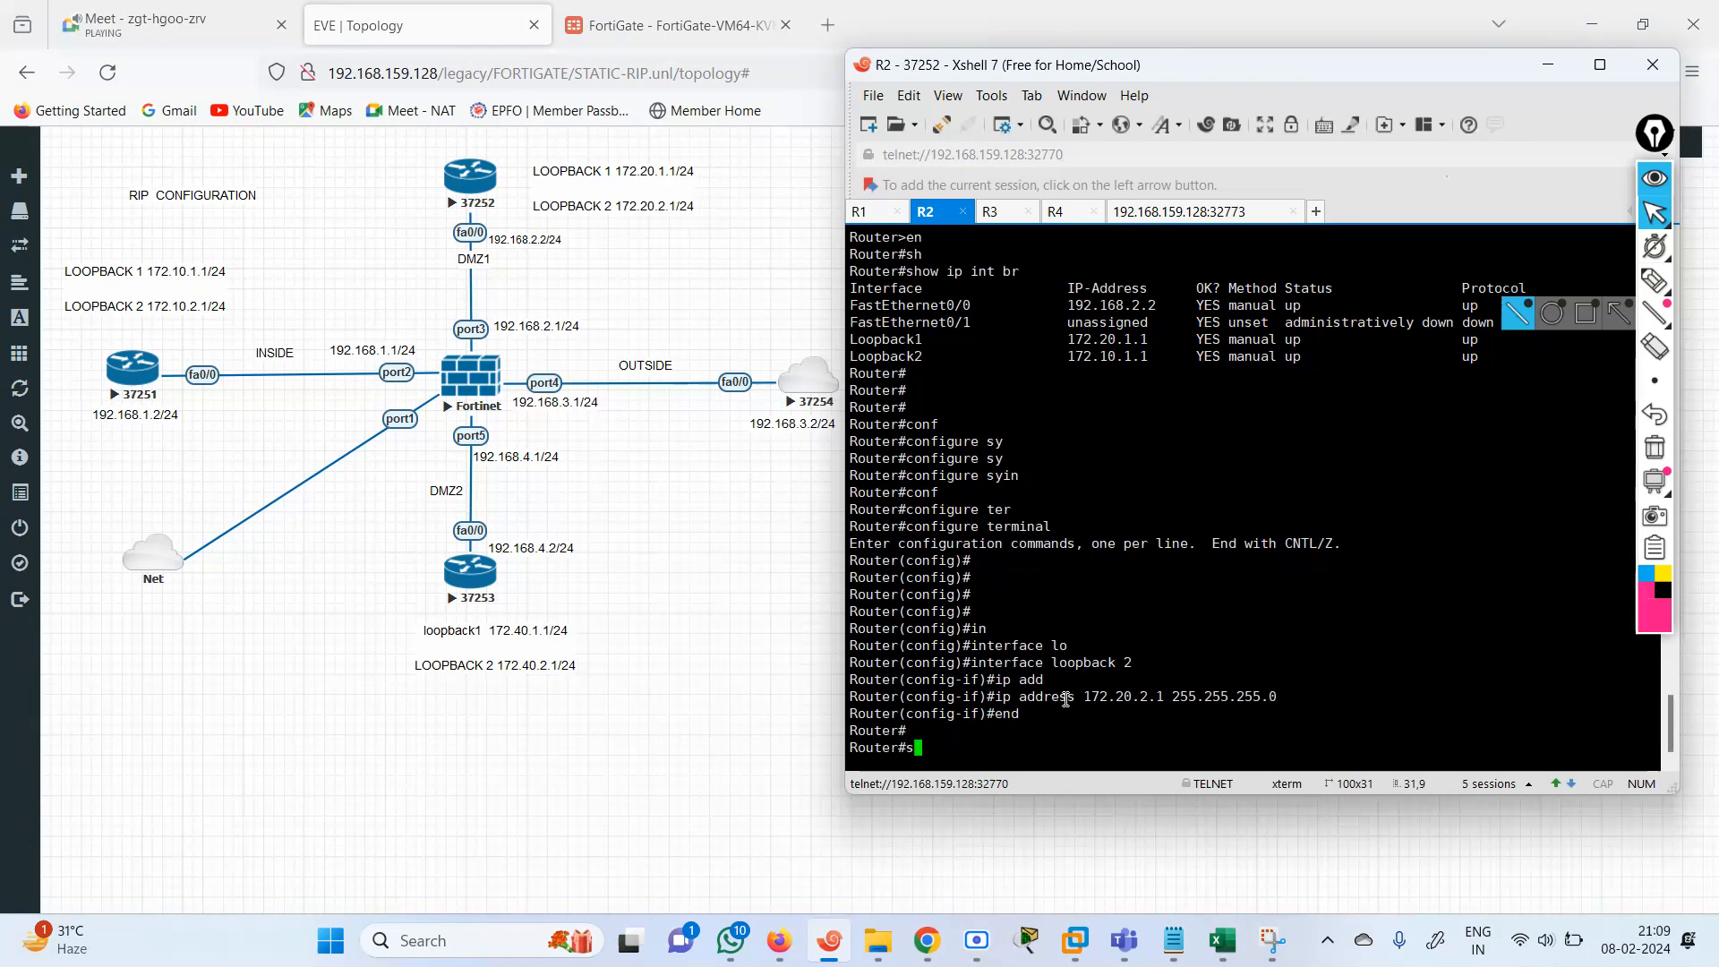
List router R2's interface addresses with show ip int brief to check Loopback2.
{"action": "type", "text": "sh"}
{"action": "key", "text": "Tab"}
{"action": "type", "text": "ip int brief"}
{"action": "key", "text": "Return"}
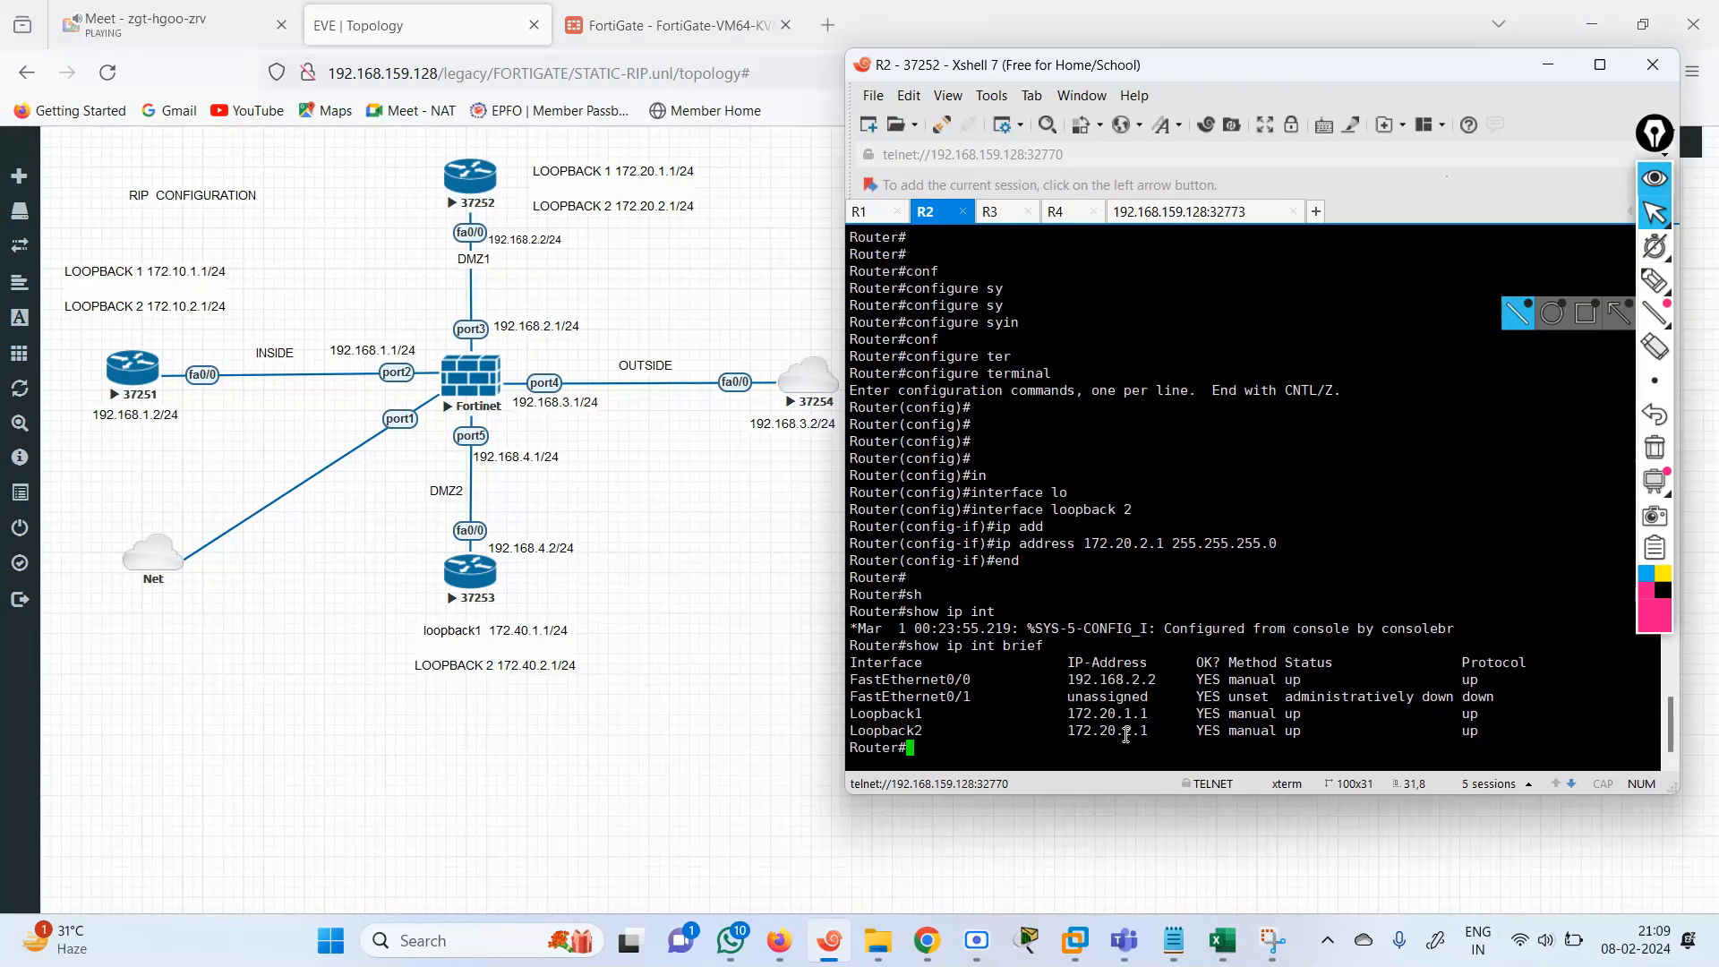
Rerun get router info routing-table details in the FortiGate CLI console and examine the RIP routes via port2 and port3.
{"action": "left_click", "coordinate": [645, 18]}
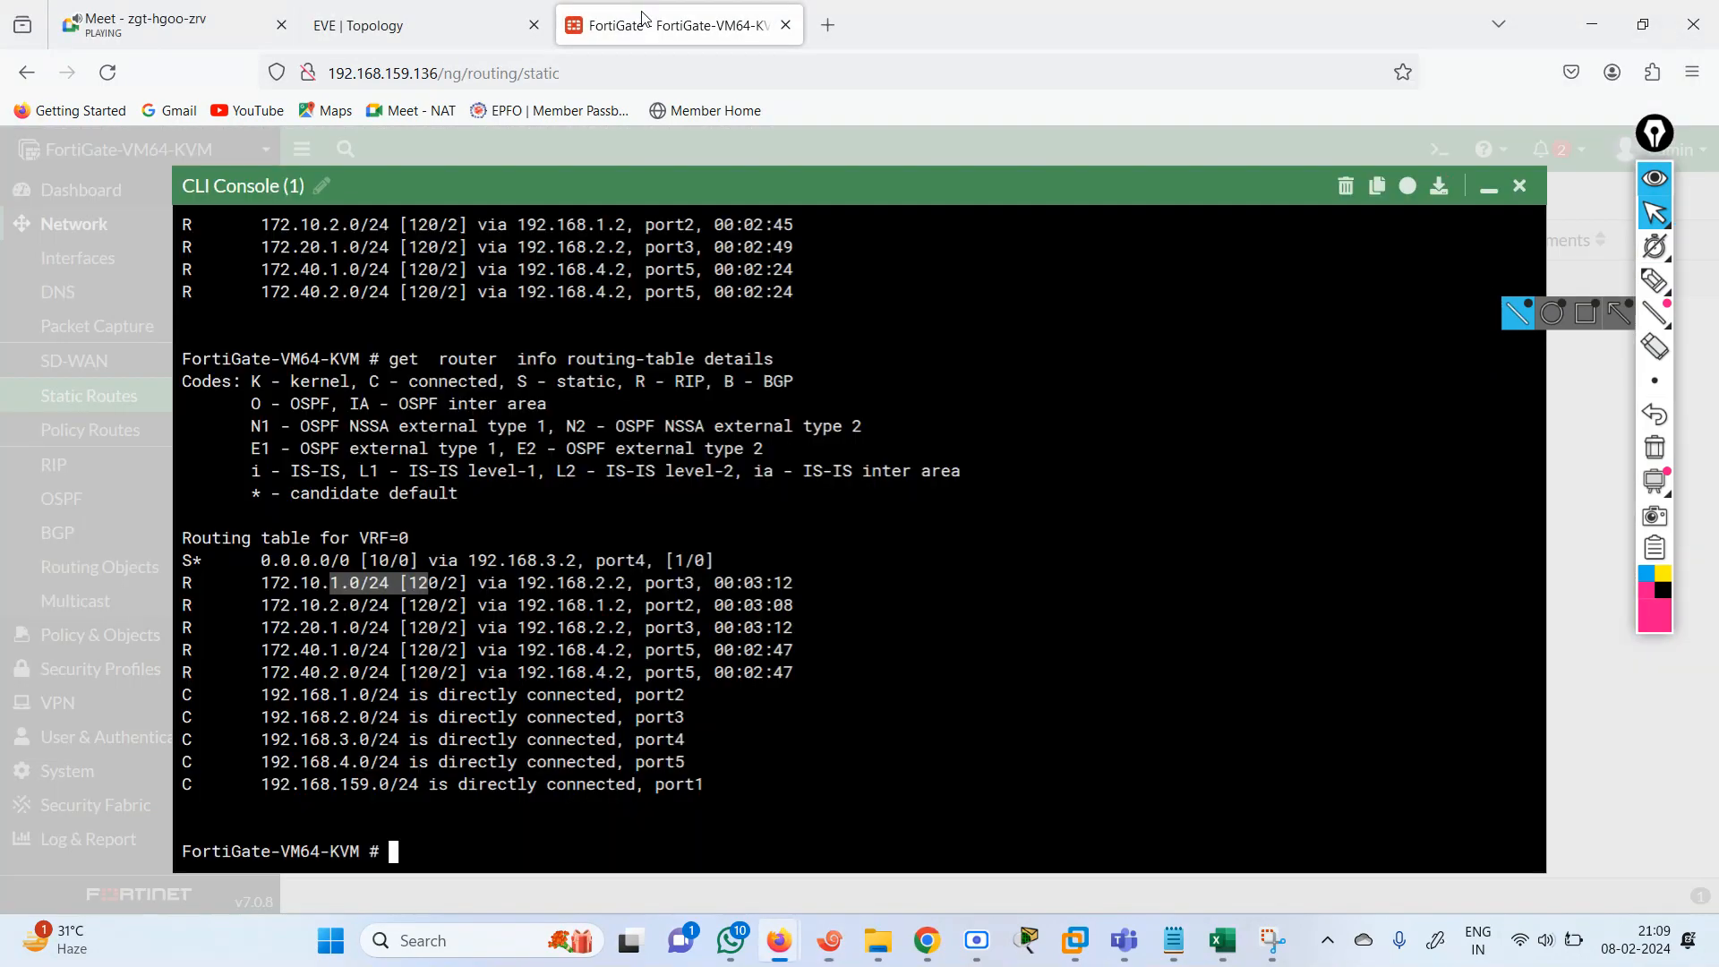
{"action": "left_click", "coordinate": [879, 625]}
{"action": "key", "text": "Up"}
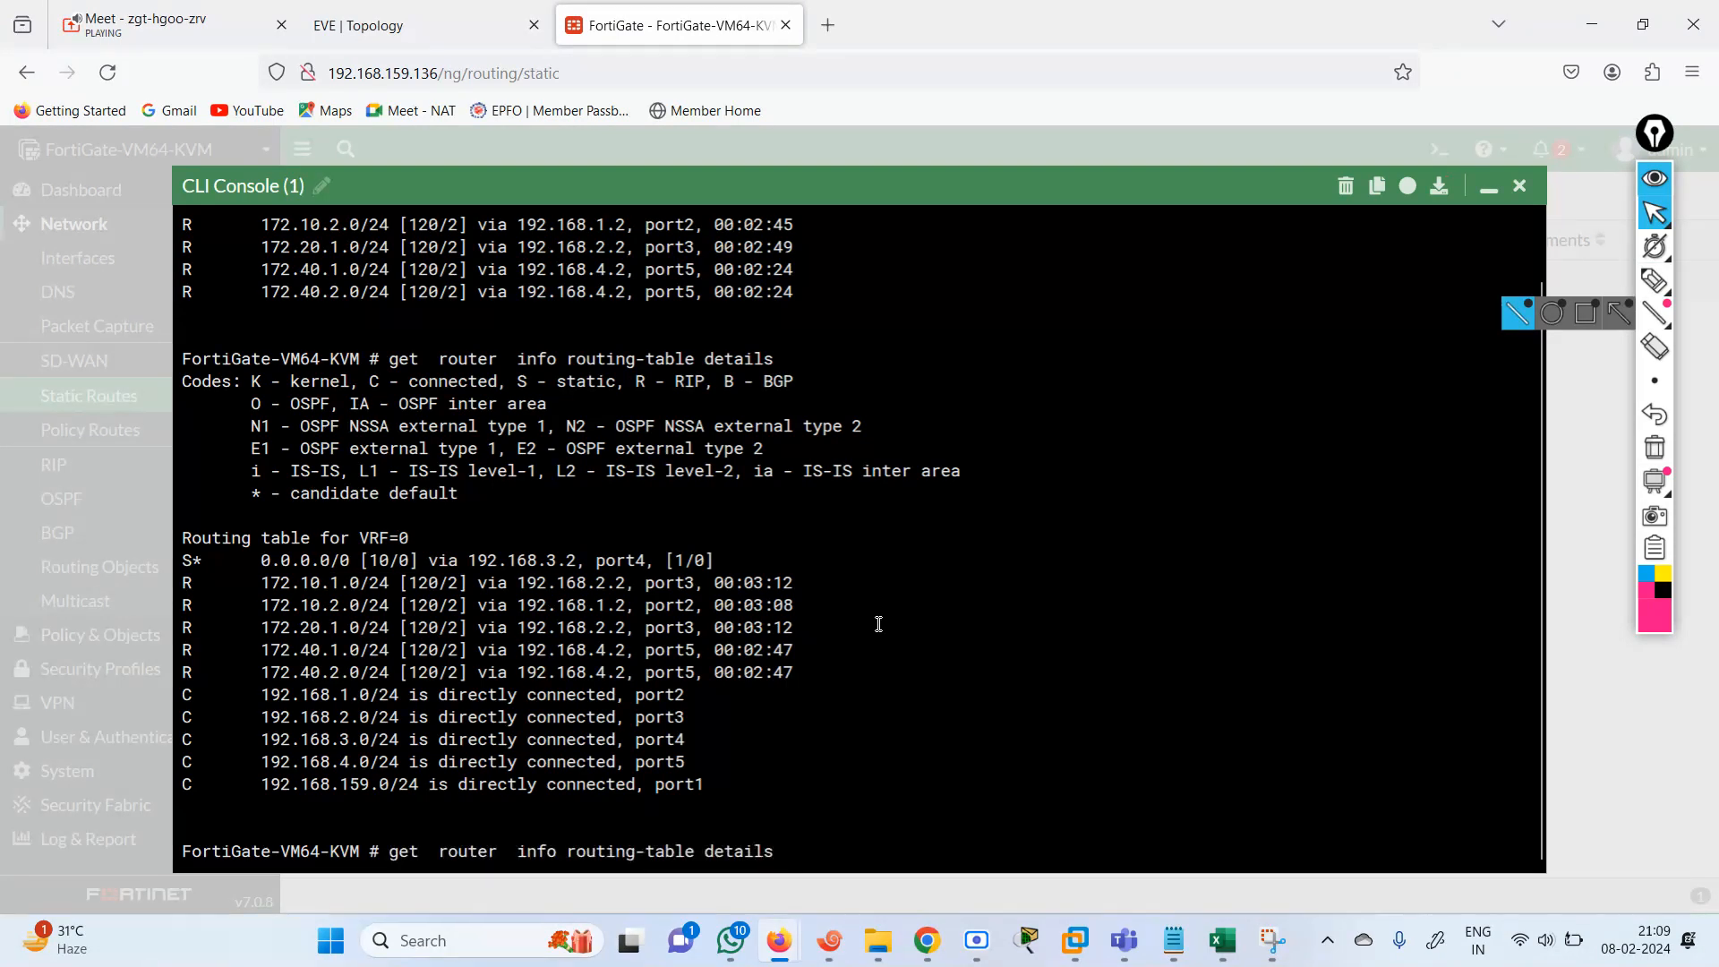
{"action": "key", "text": "Return"}
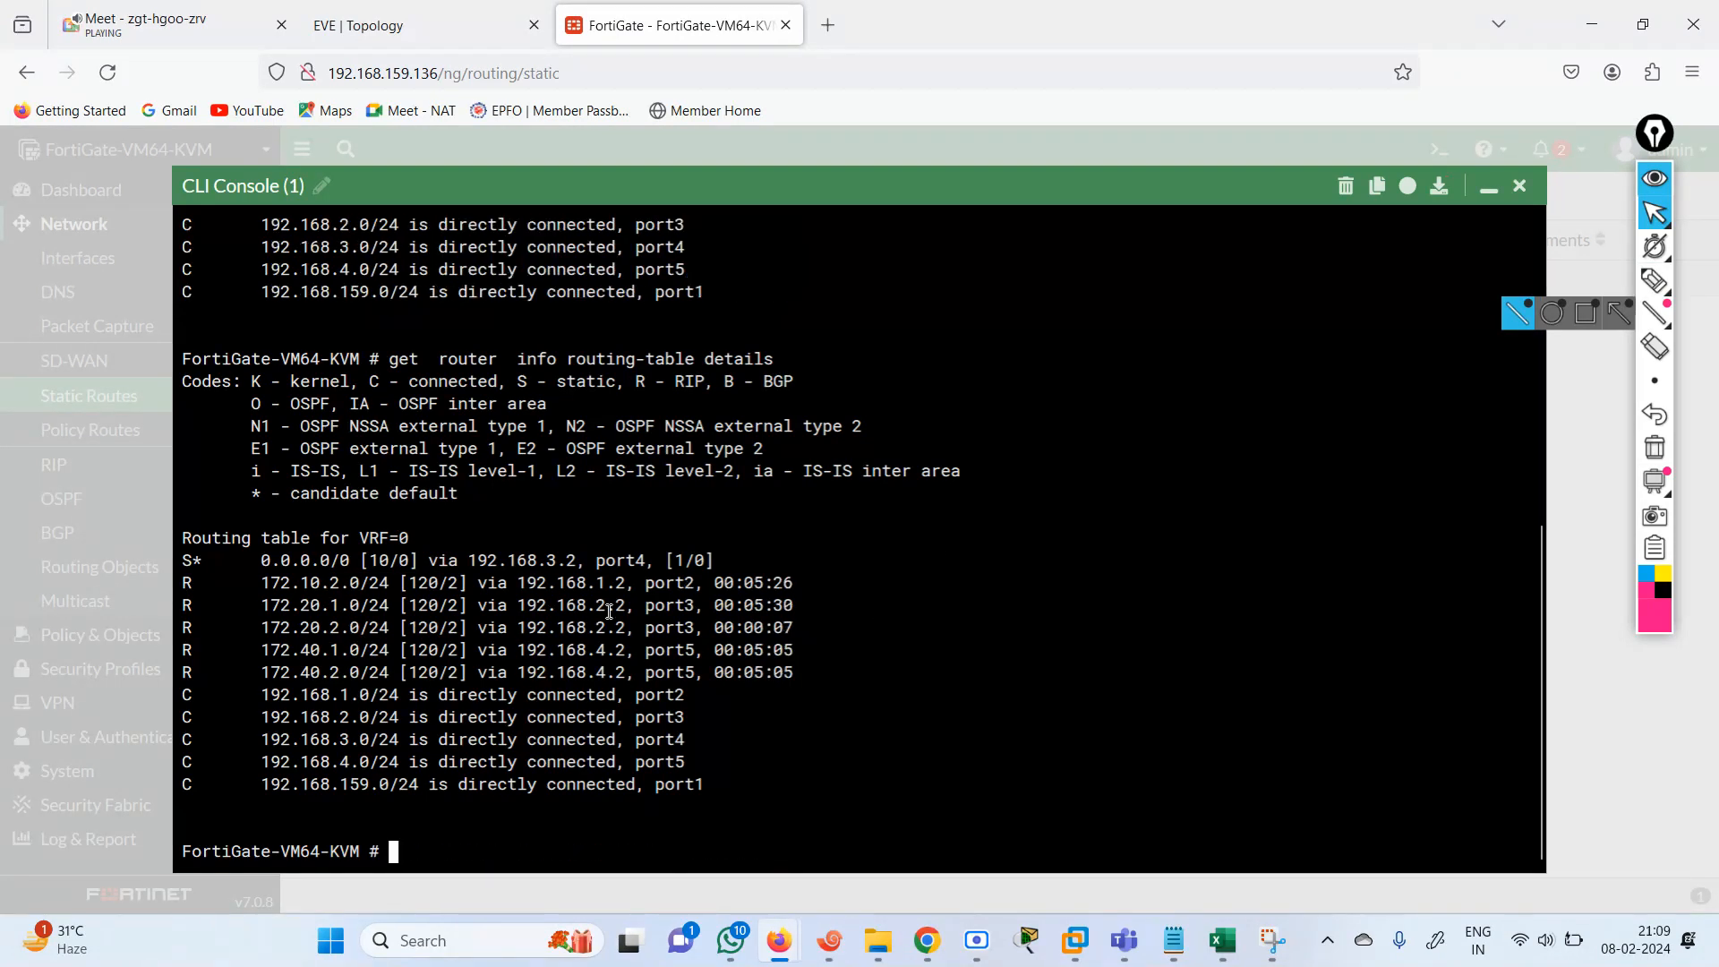
{"action": "left_click_drag", "start_coordinate": [638, 588], "coordinate": [775, 586]}
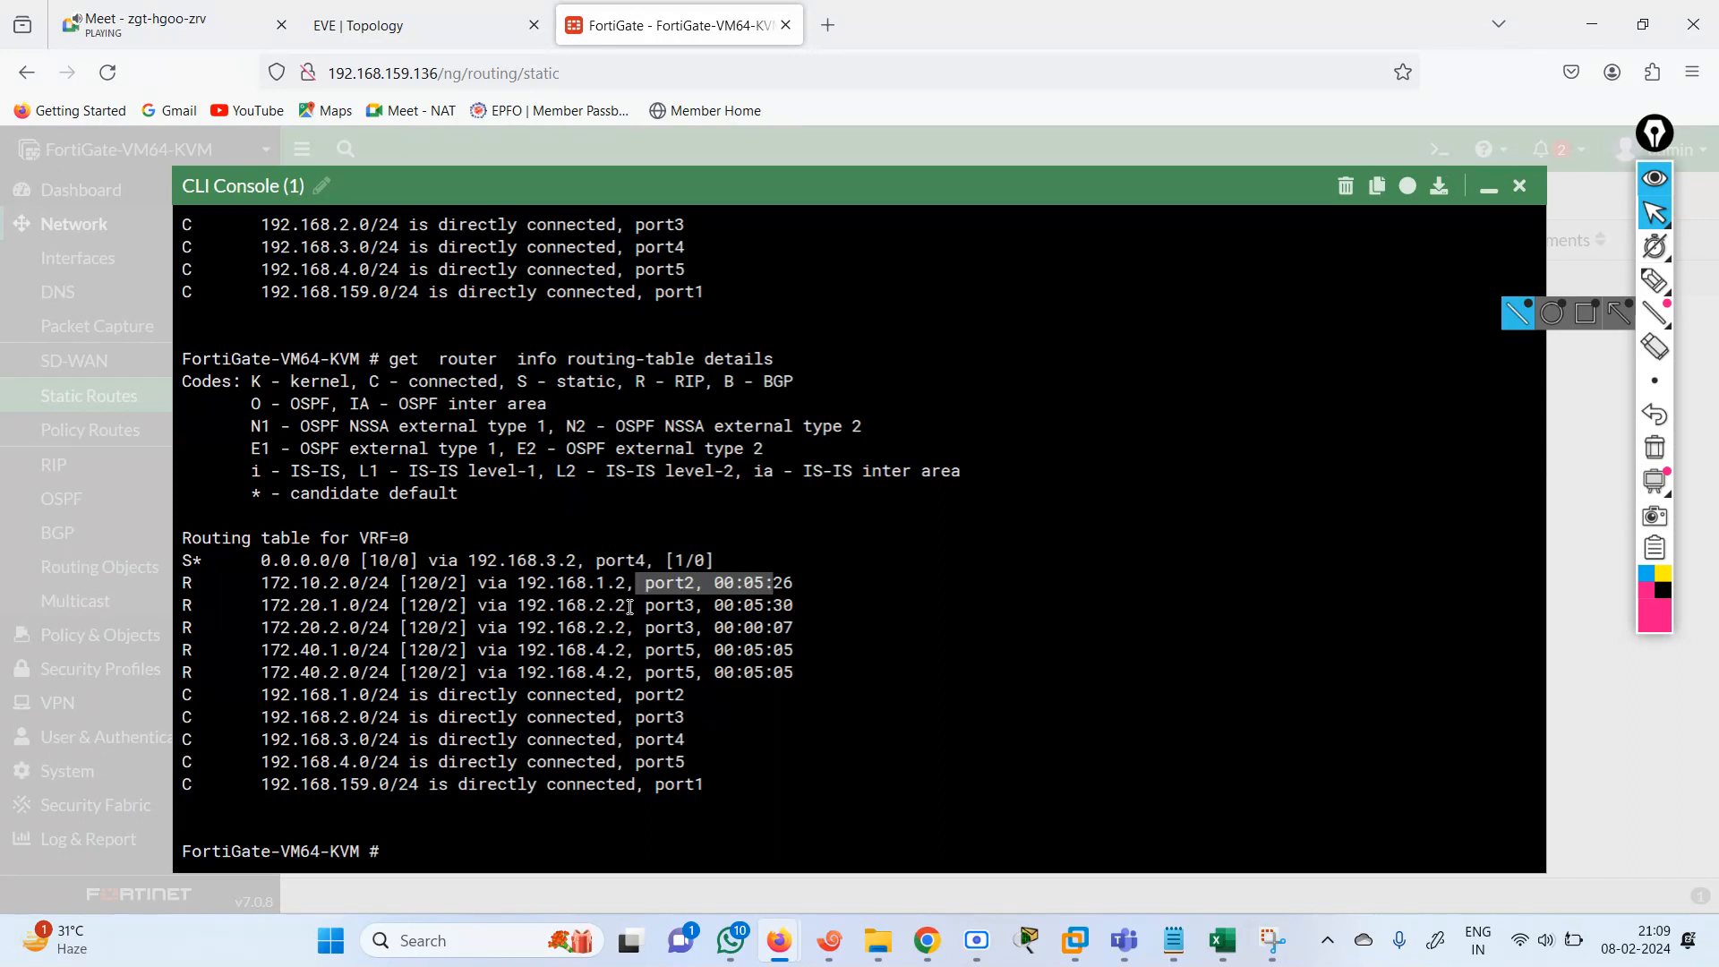
{"action": "left_click_drag", "start_coordinate": [607, 605], "coordinate": [793, 621]}
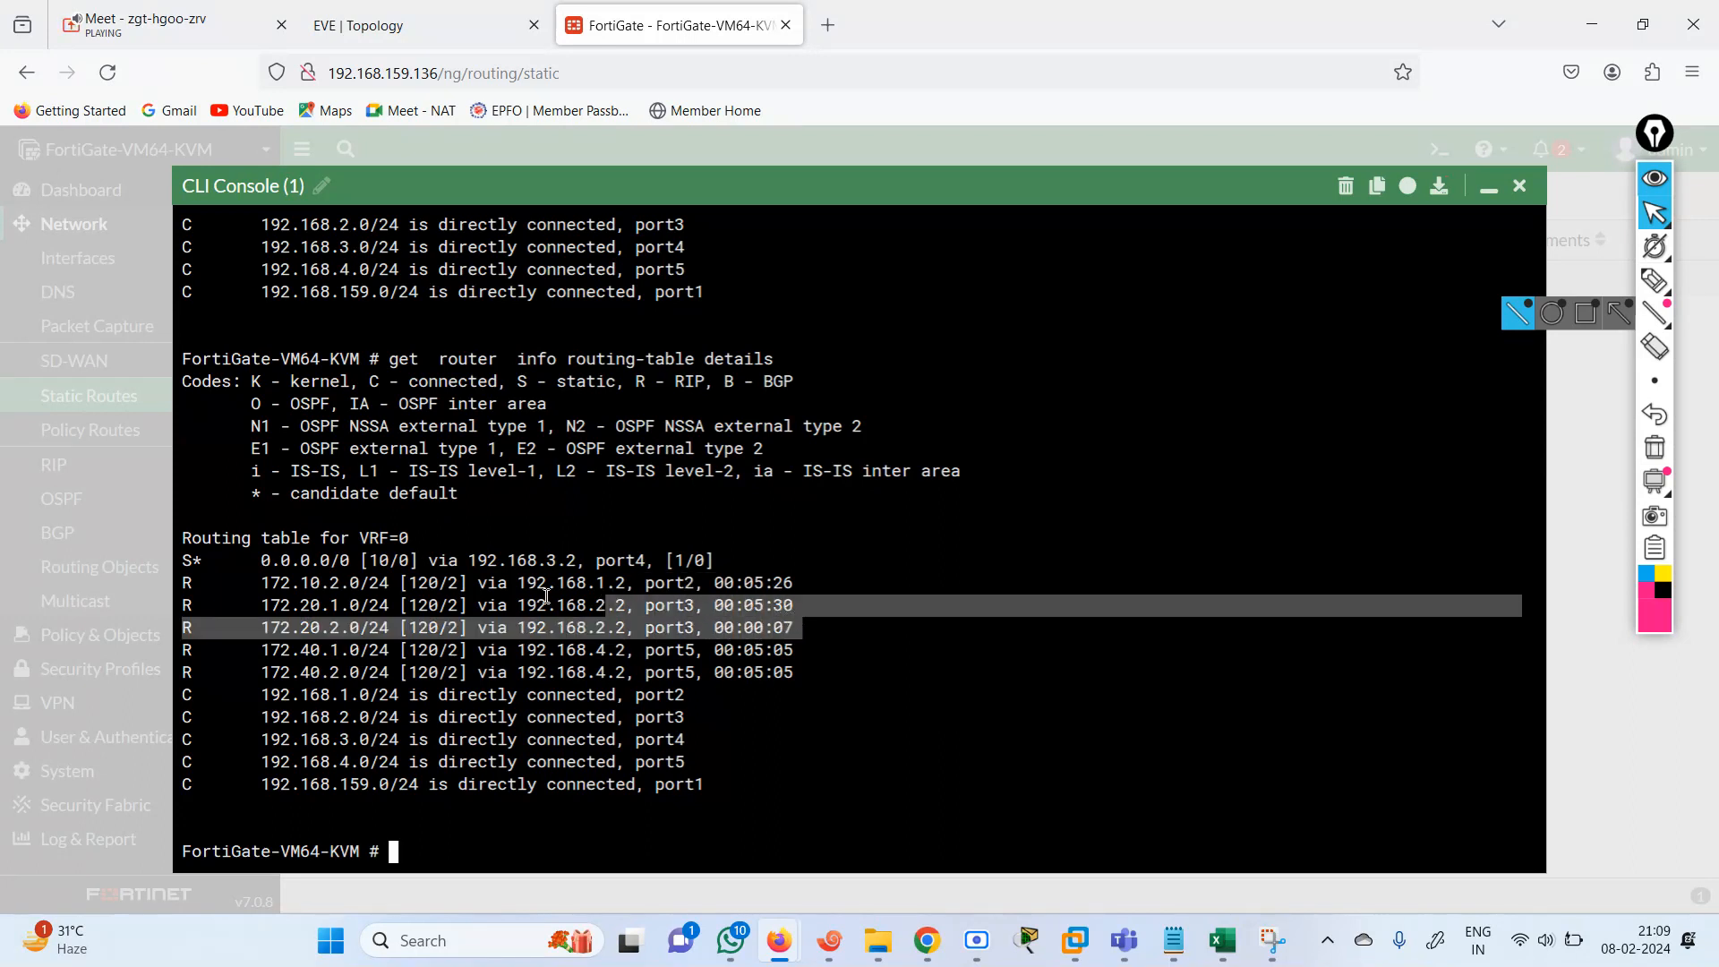
{"action": "left_click_drag", "start_coordinate": [321, 583], "coordinate": [507, 583]}
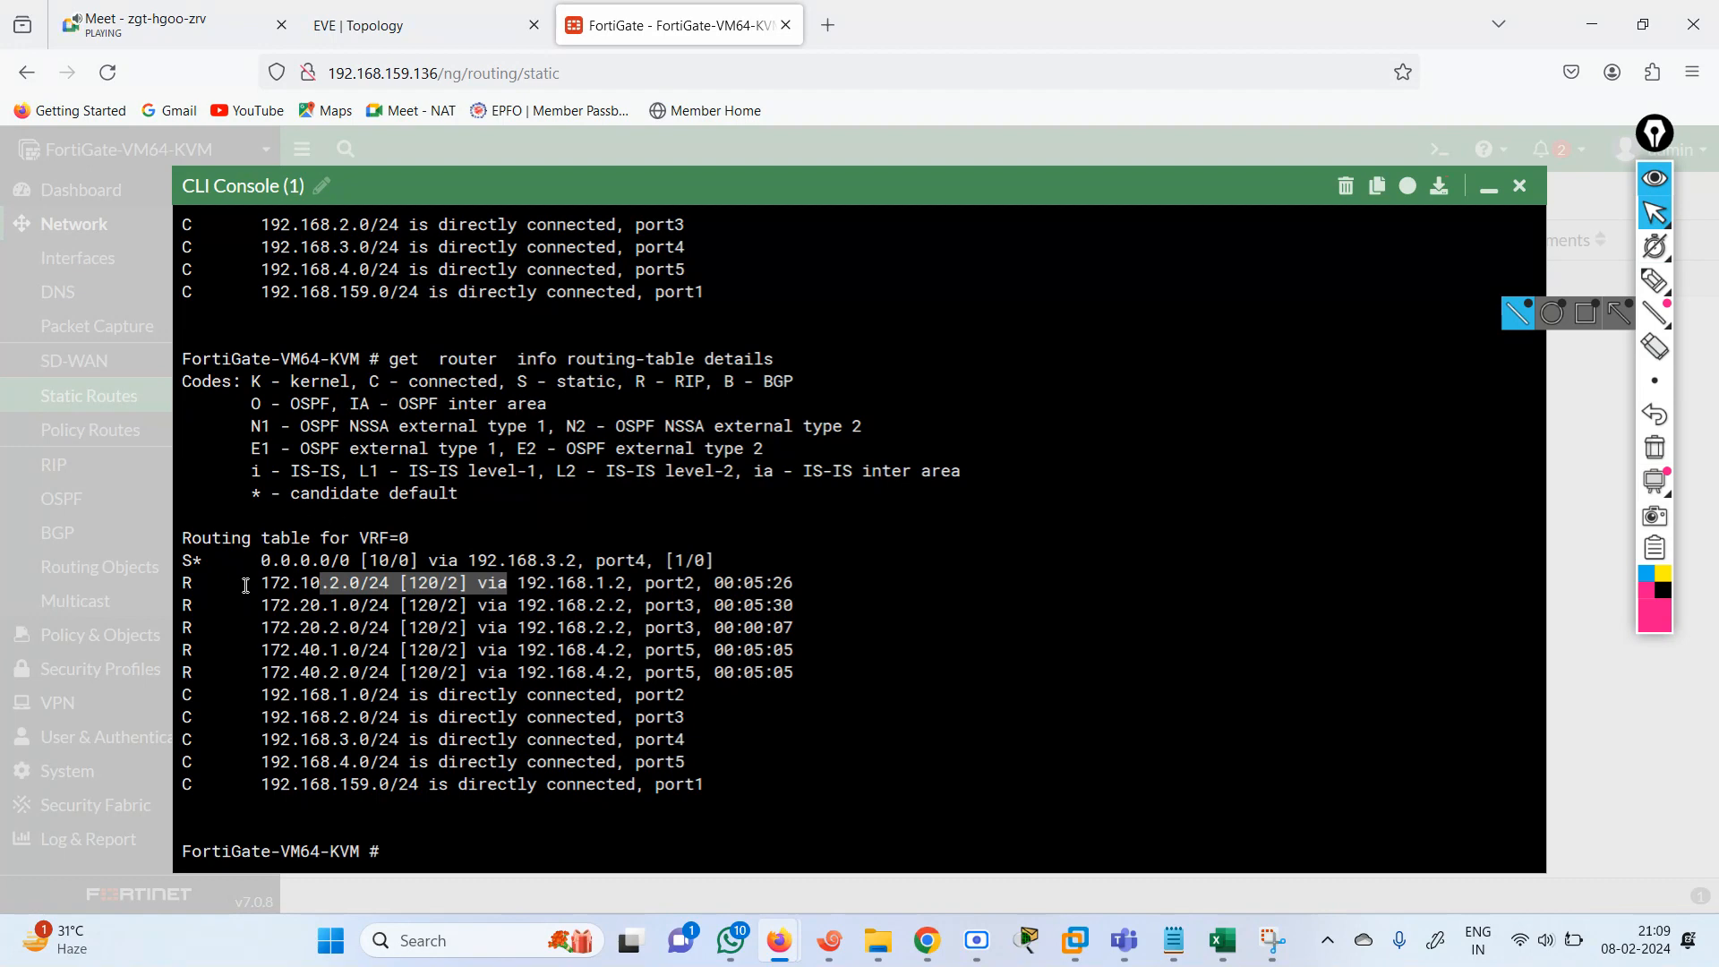
{"action": "left_click_drag", "start_coordinate": [246, 585], "coordinate": [777, 605]}
{"action": "left_click", "coordinate": [788, 744]}
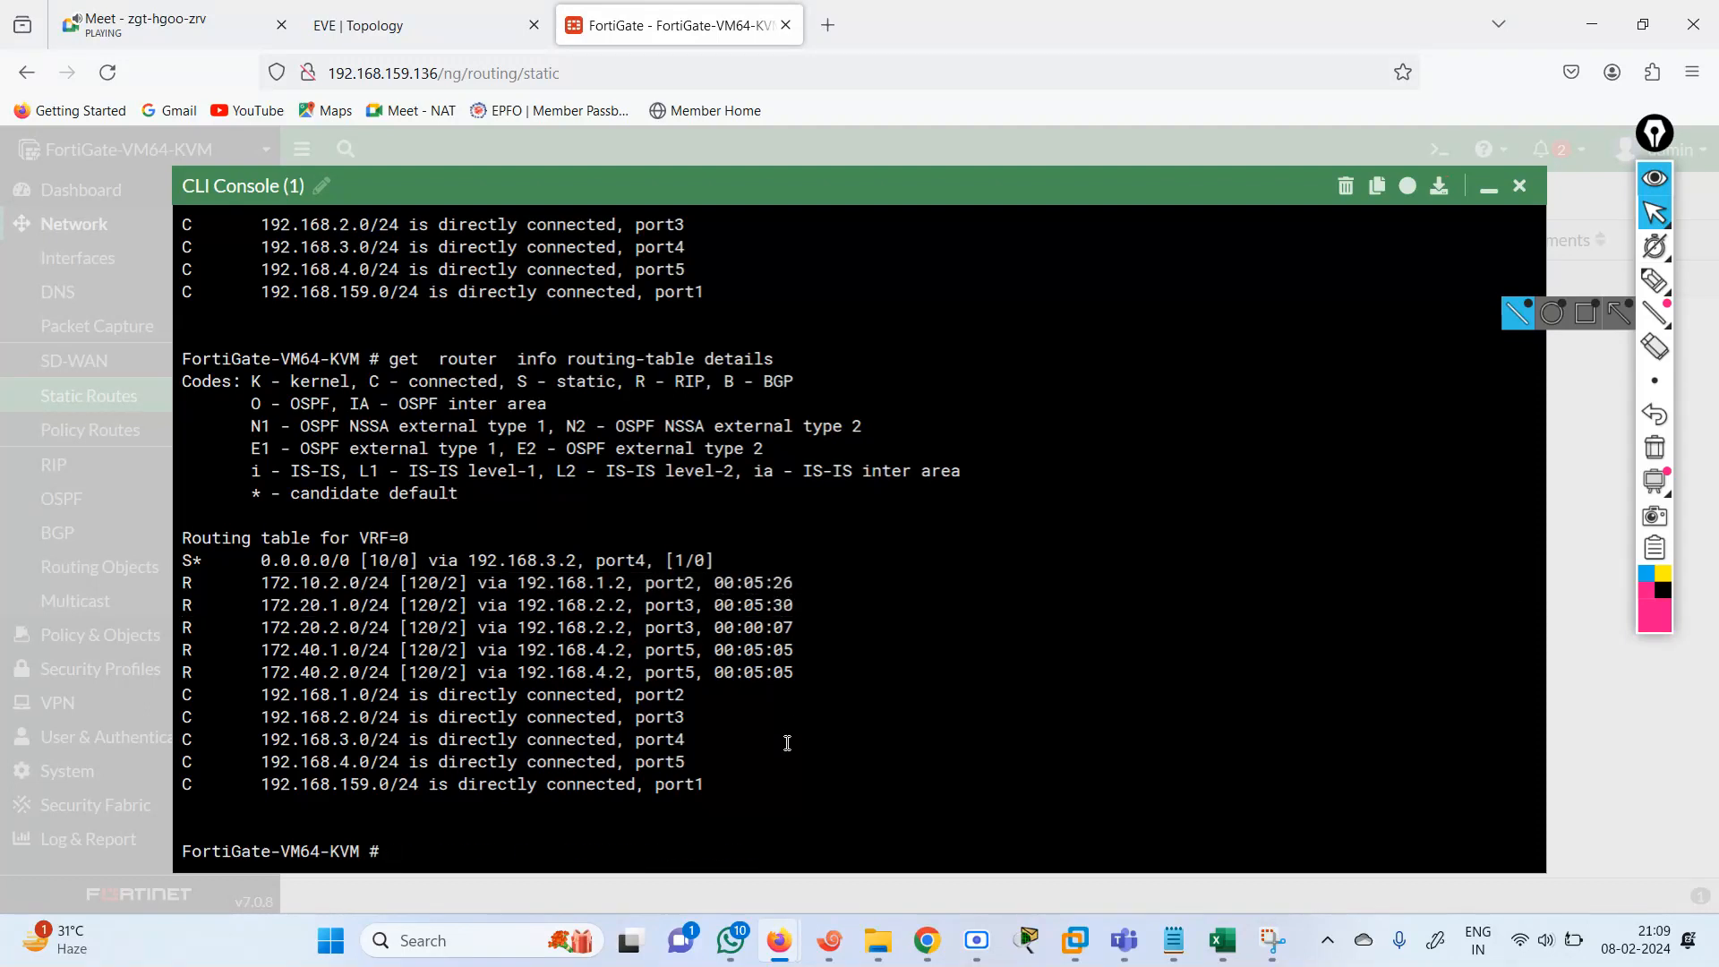
Redisplay the FortiGate's routing table twice and check the RIP routes via port2, port3 and port5 plus the directly connected networks.
{"action": "key", "text": "Up"}
{"action": "key", "text": "Return"}
{"action": "key", "text": "Up"}
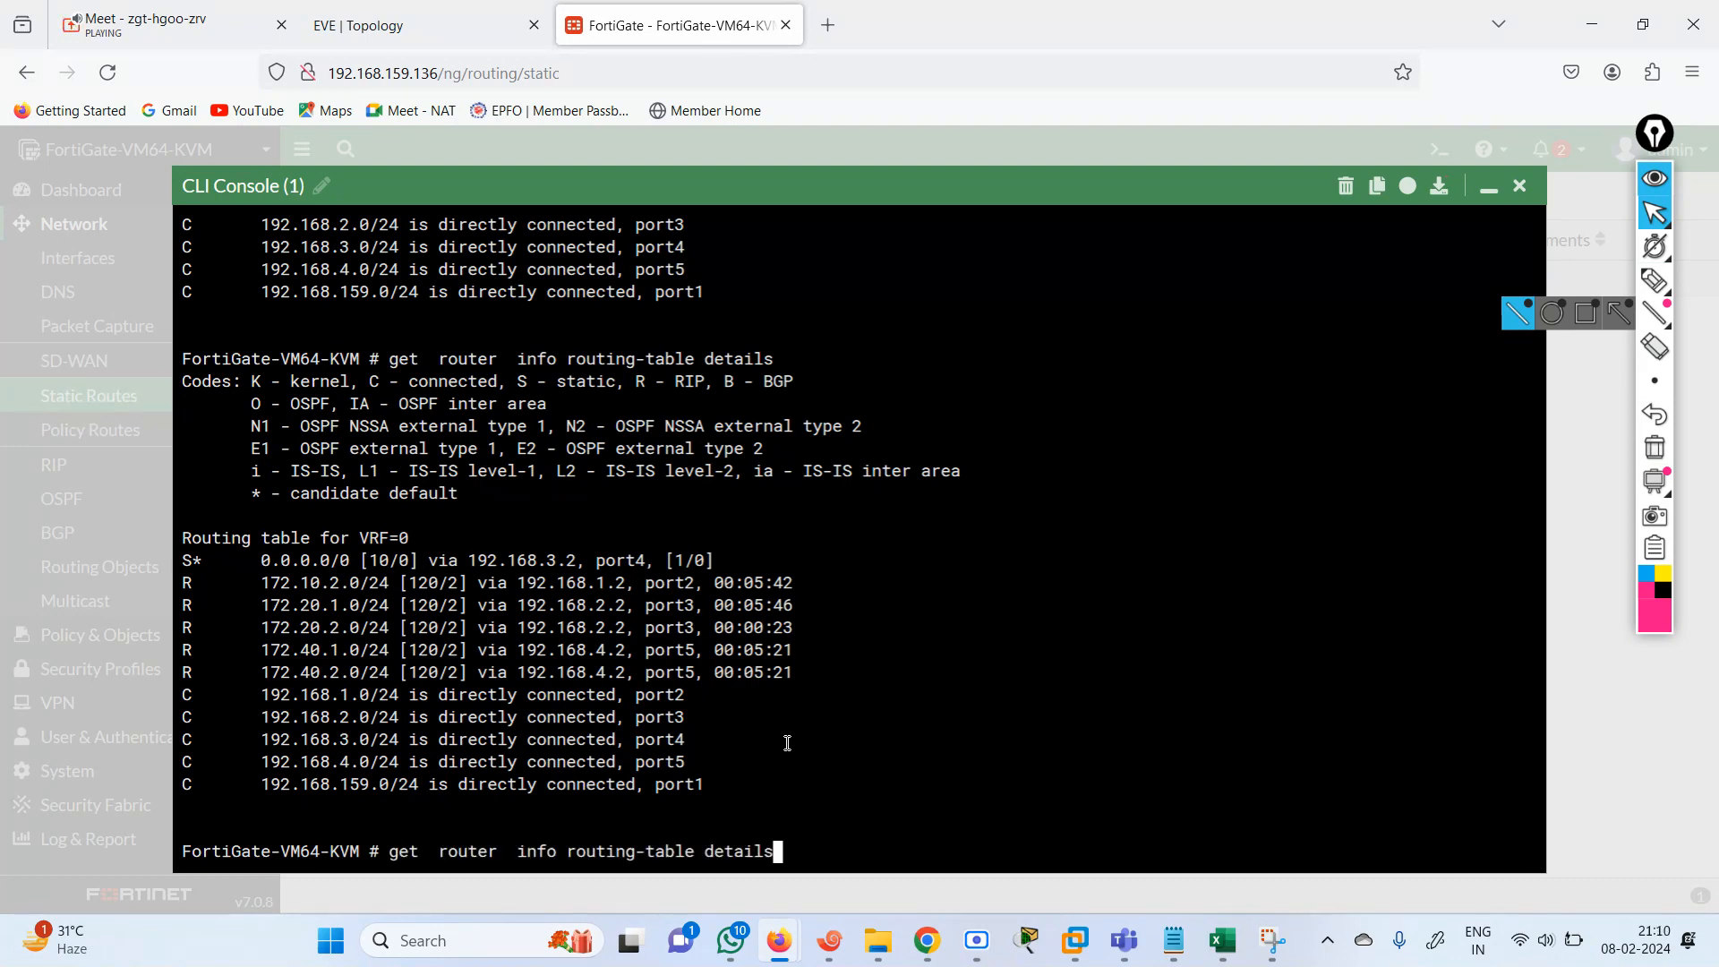
{"action": "key", "text": "Return"}
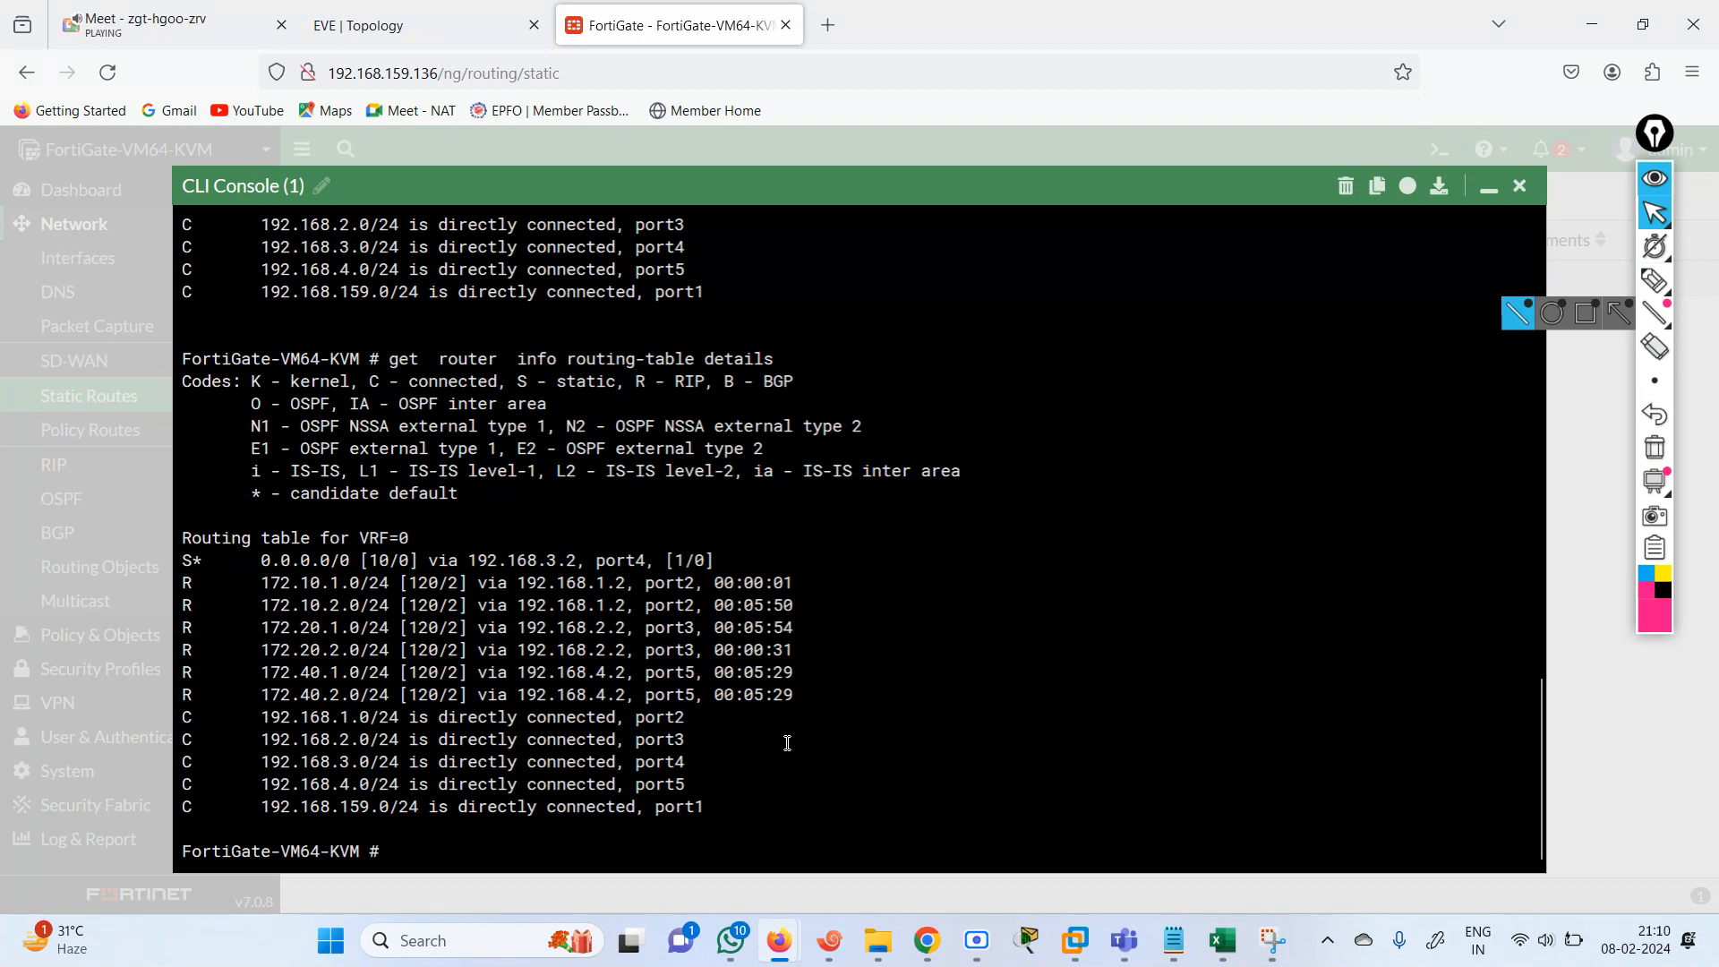
{"action": "left_click_drag", "start_coordinate": [270, 582], "coordinate": [817, 602]}
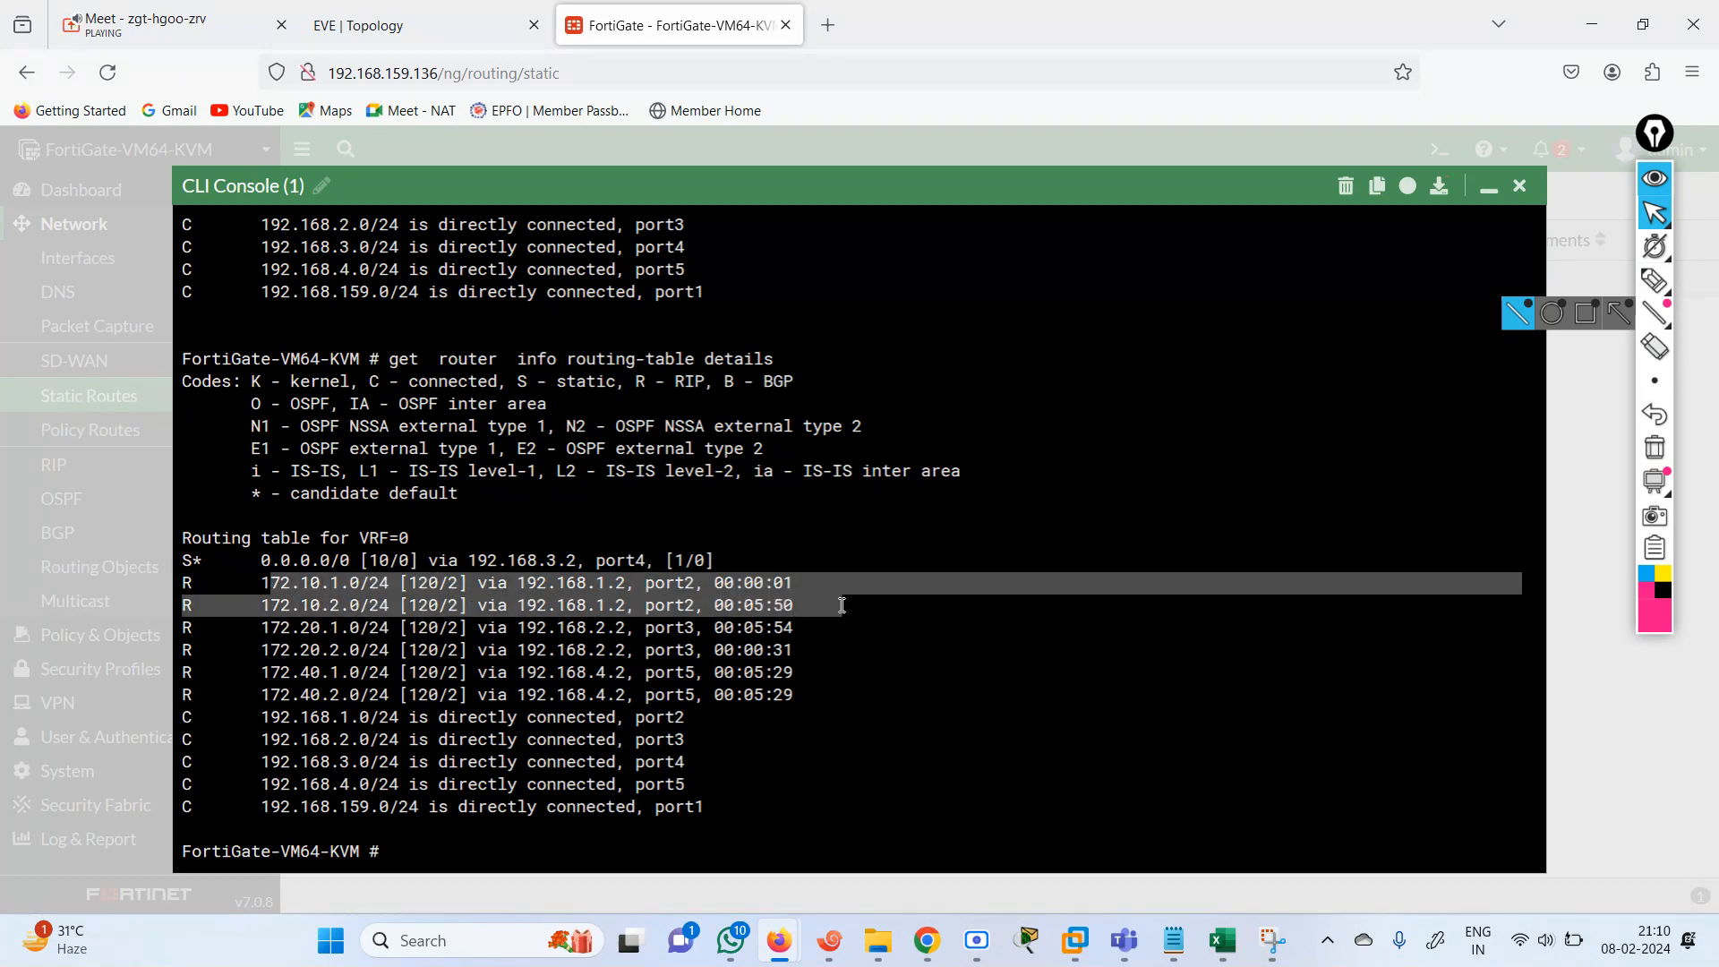
{"action": "left_click_drag", "start_coordinate": [247, 639], "coordinate": [802, 651]}
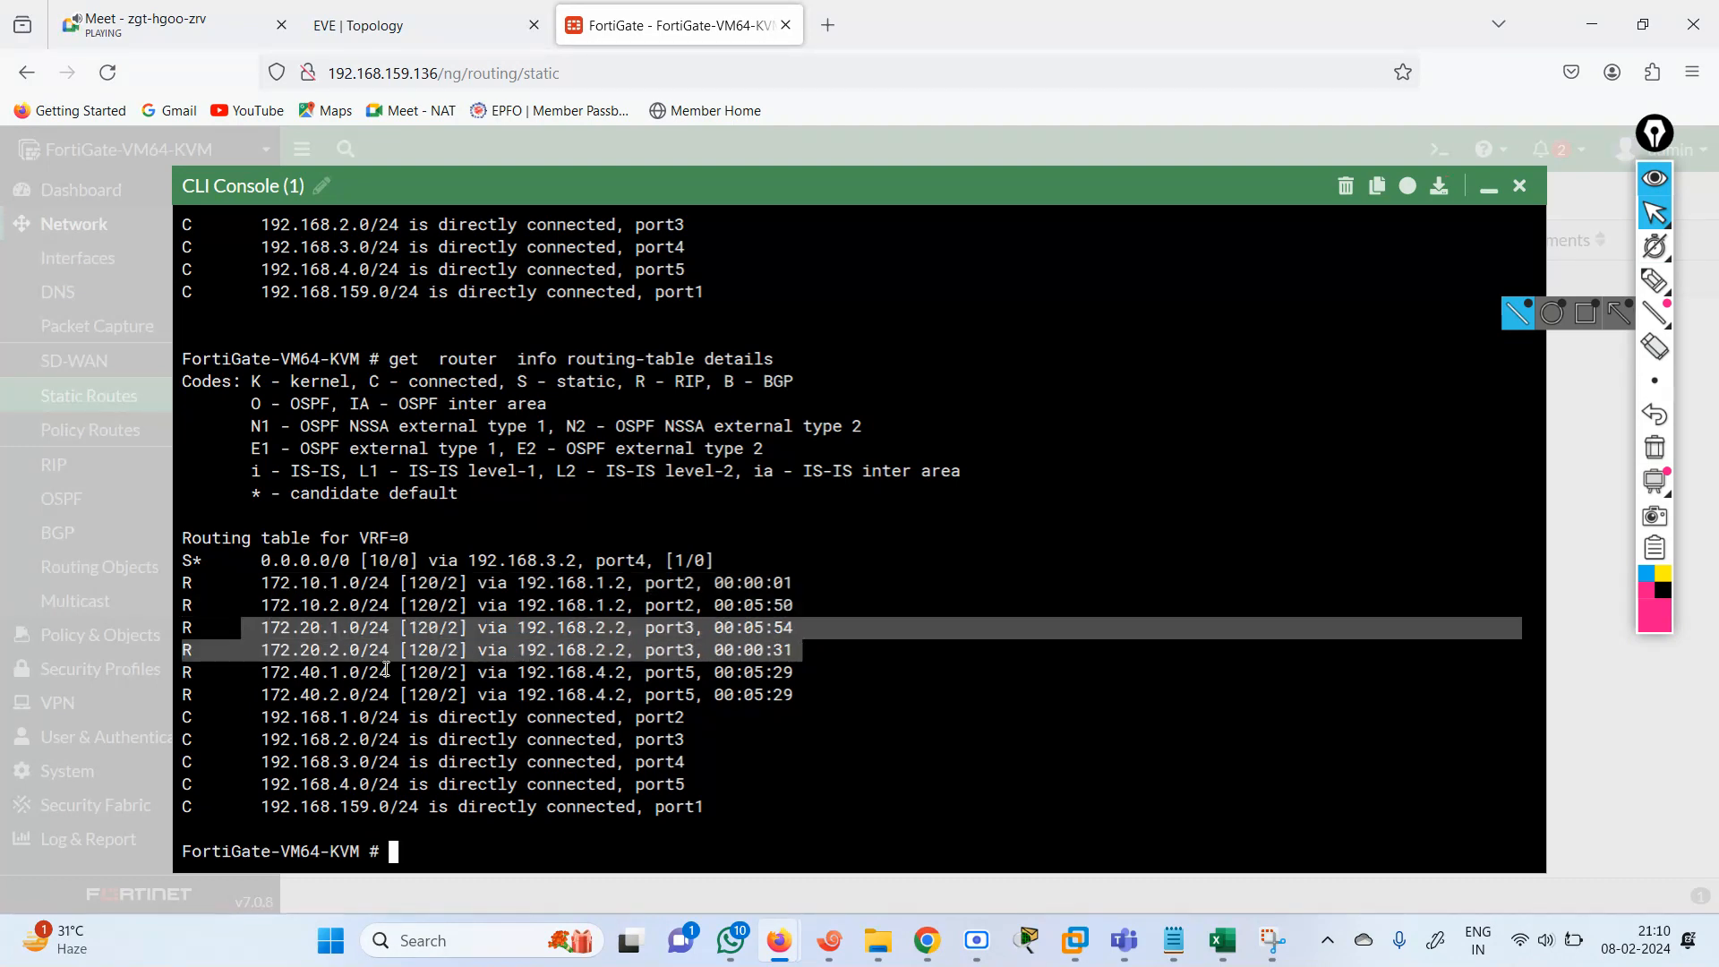
{"action": "left_click", "coordinate": [249, 676]}
{"action": "left_click_drag", "start_coordinate": [248, 676], "coordinate": [803, 706]}
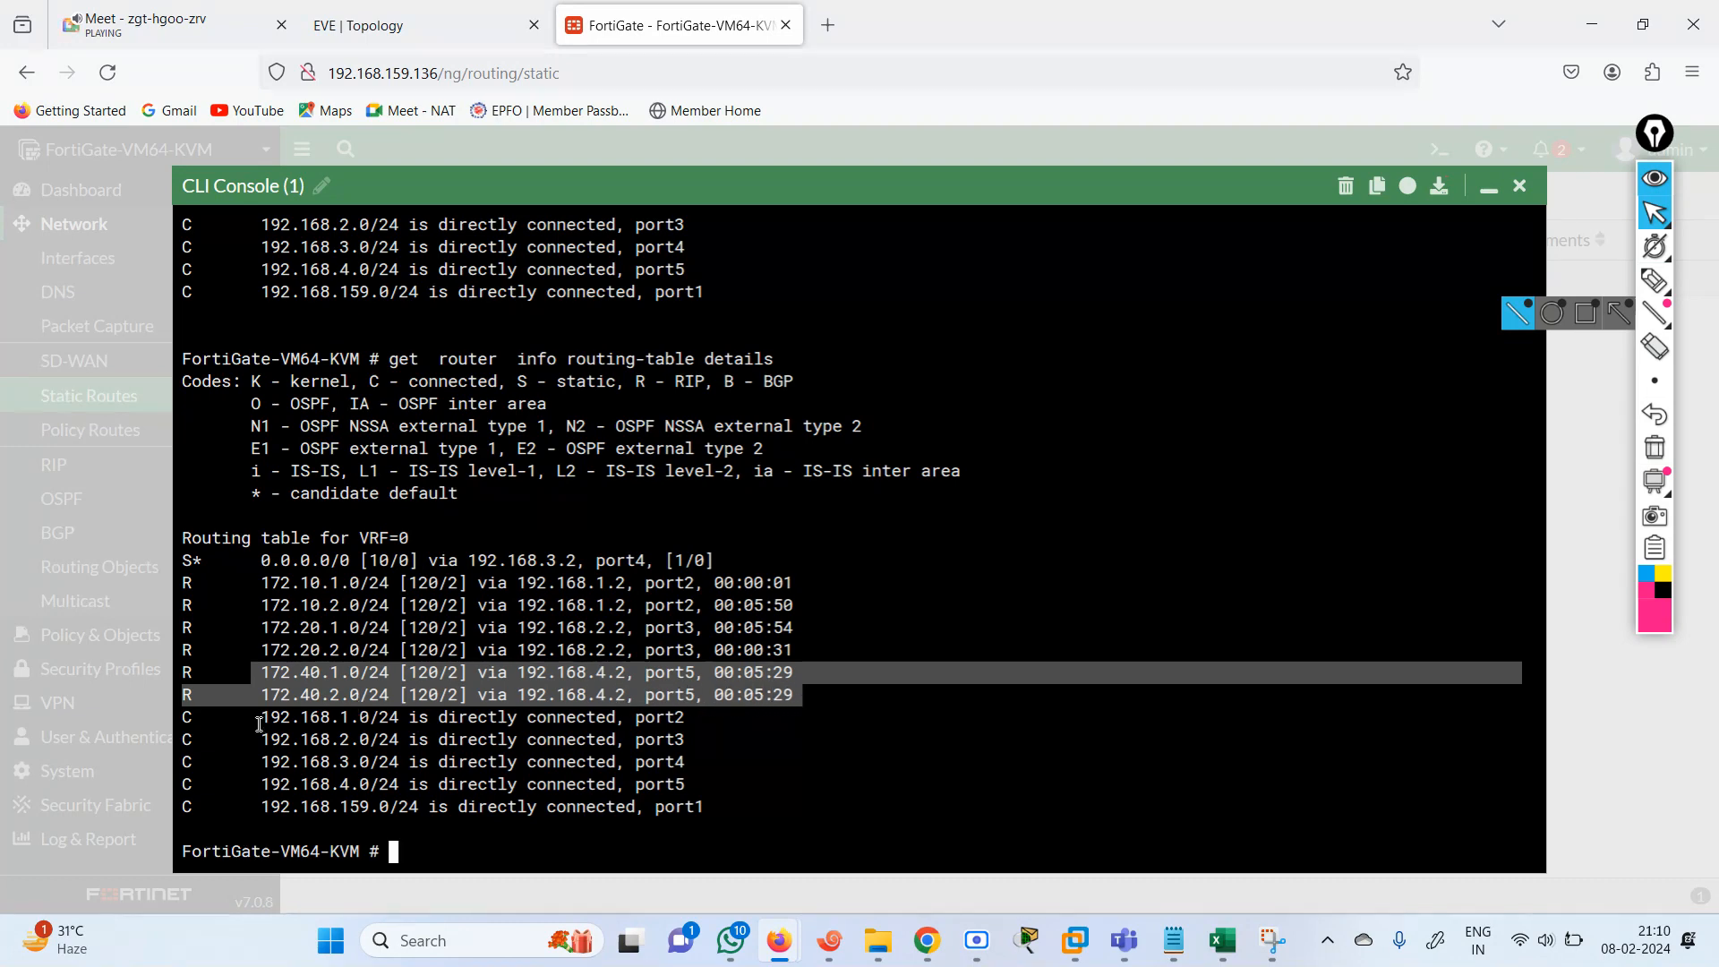
{"action": "left_click_drag", "start_coordinate": [235, 718], "coordinate": [723, 786]}
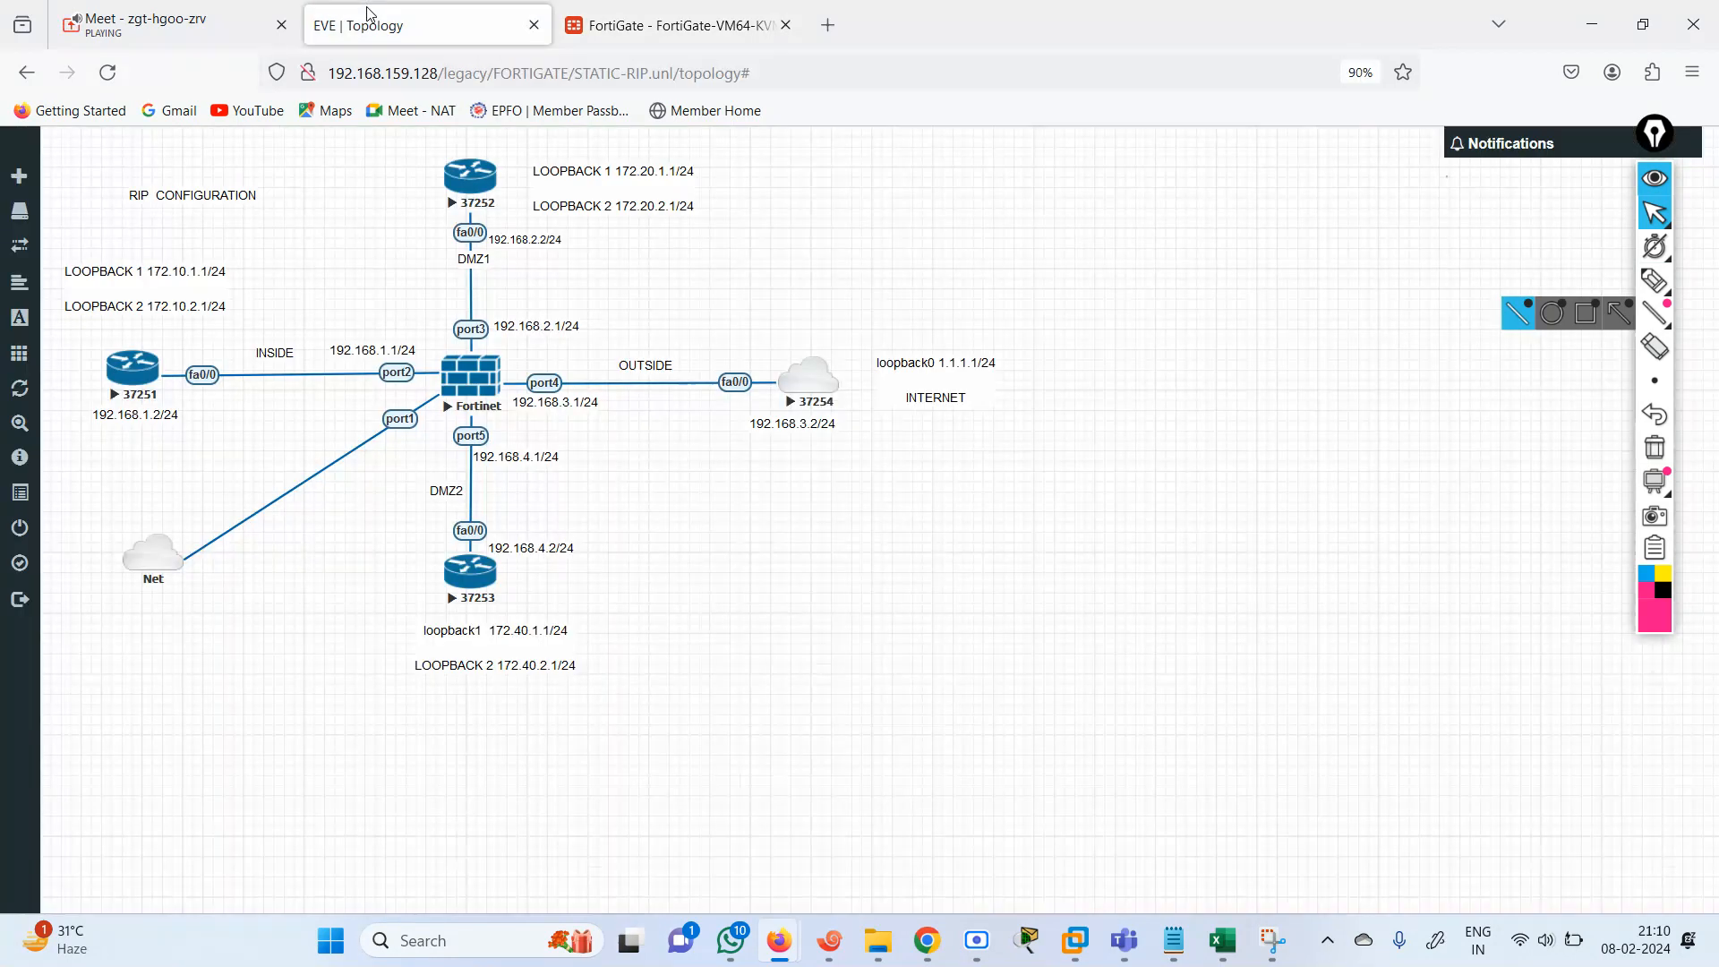
Return to the EVE topology, switch to the Fortinet session in Xshell, and log in as admin with the account password.
{"action": "left_click", "coordinate": [373, 21]}
{"action": "left_click", "coordinate": [830, 940]}
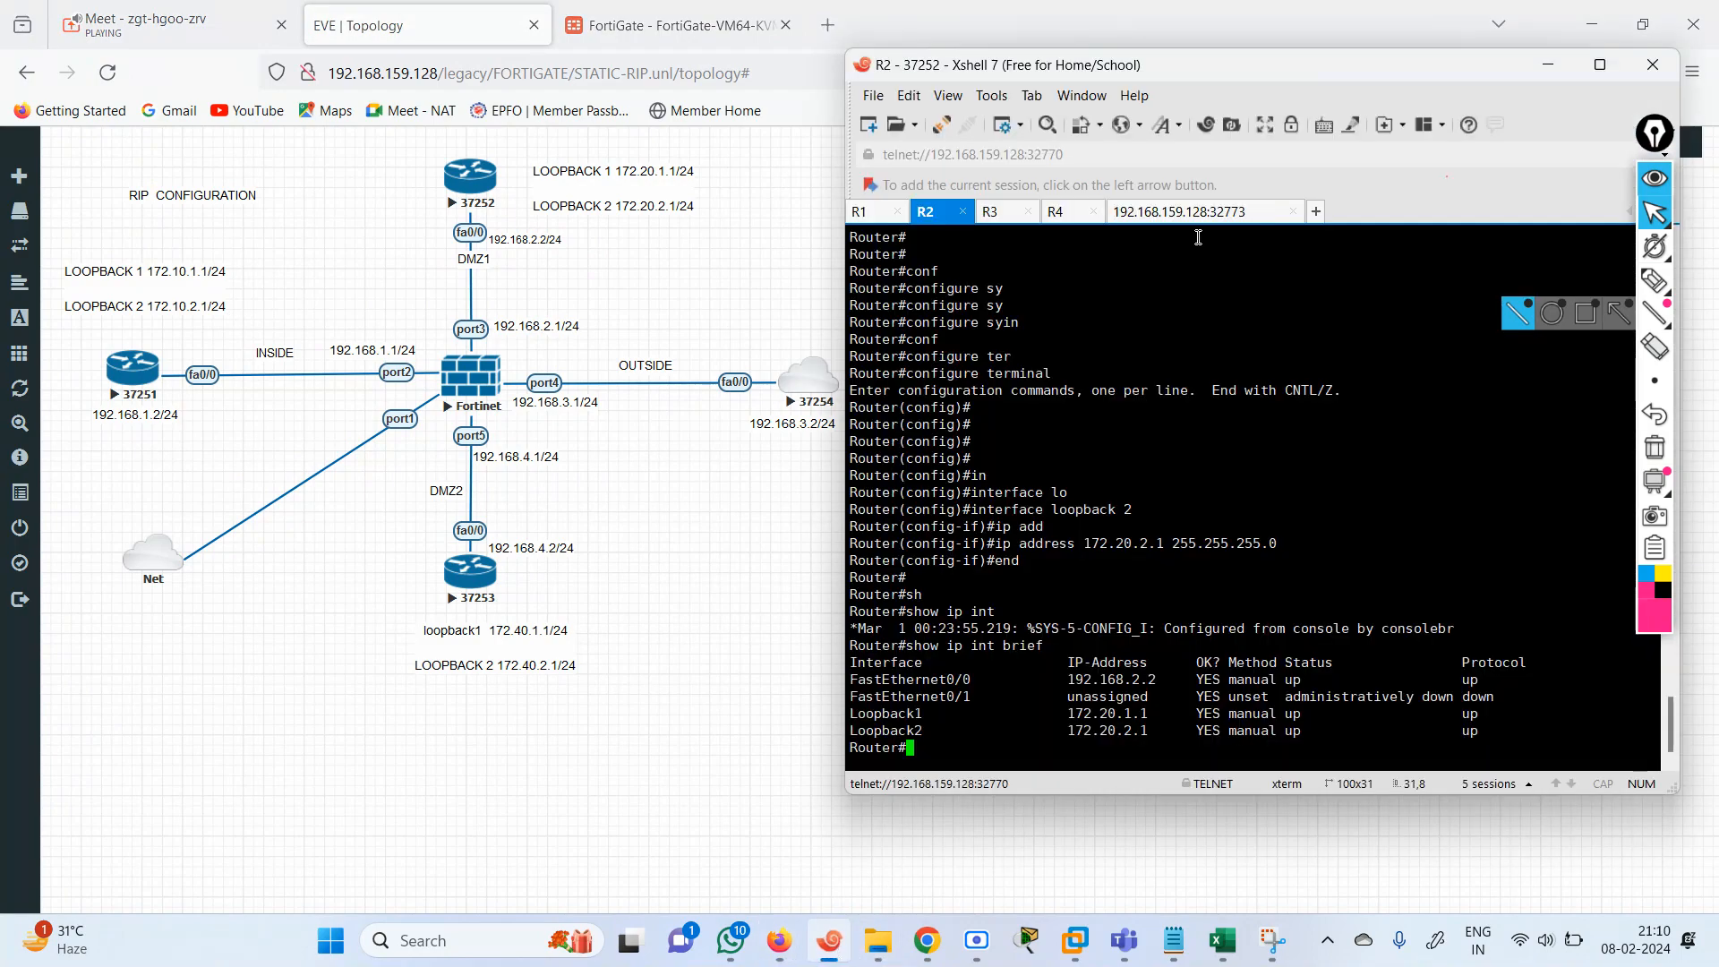
{"action": "left_click", "coordinate": [1172, 214]}
{"action": "left_click", "coordinate": [1145, 618]}
{"action": "type", "text": "admin"}
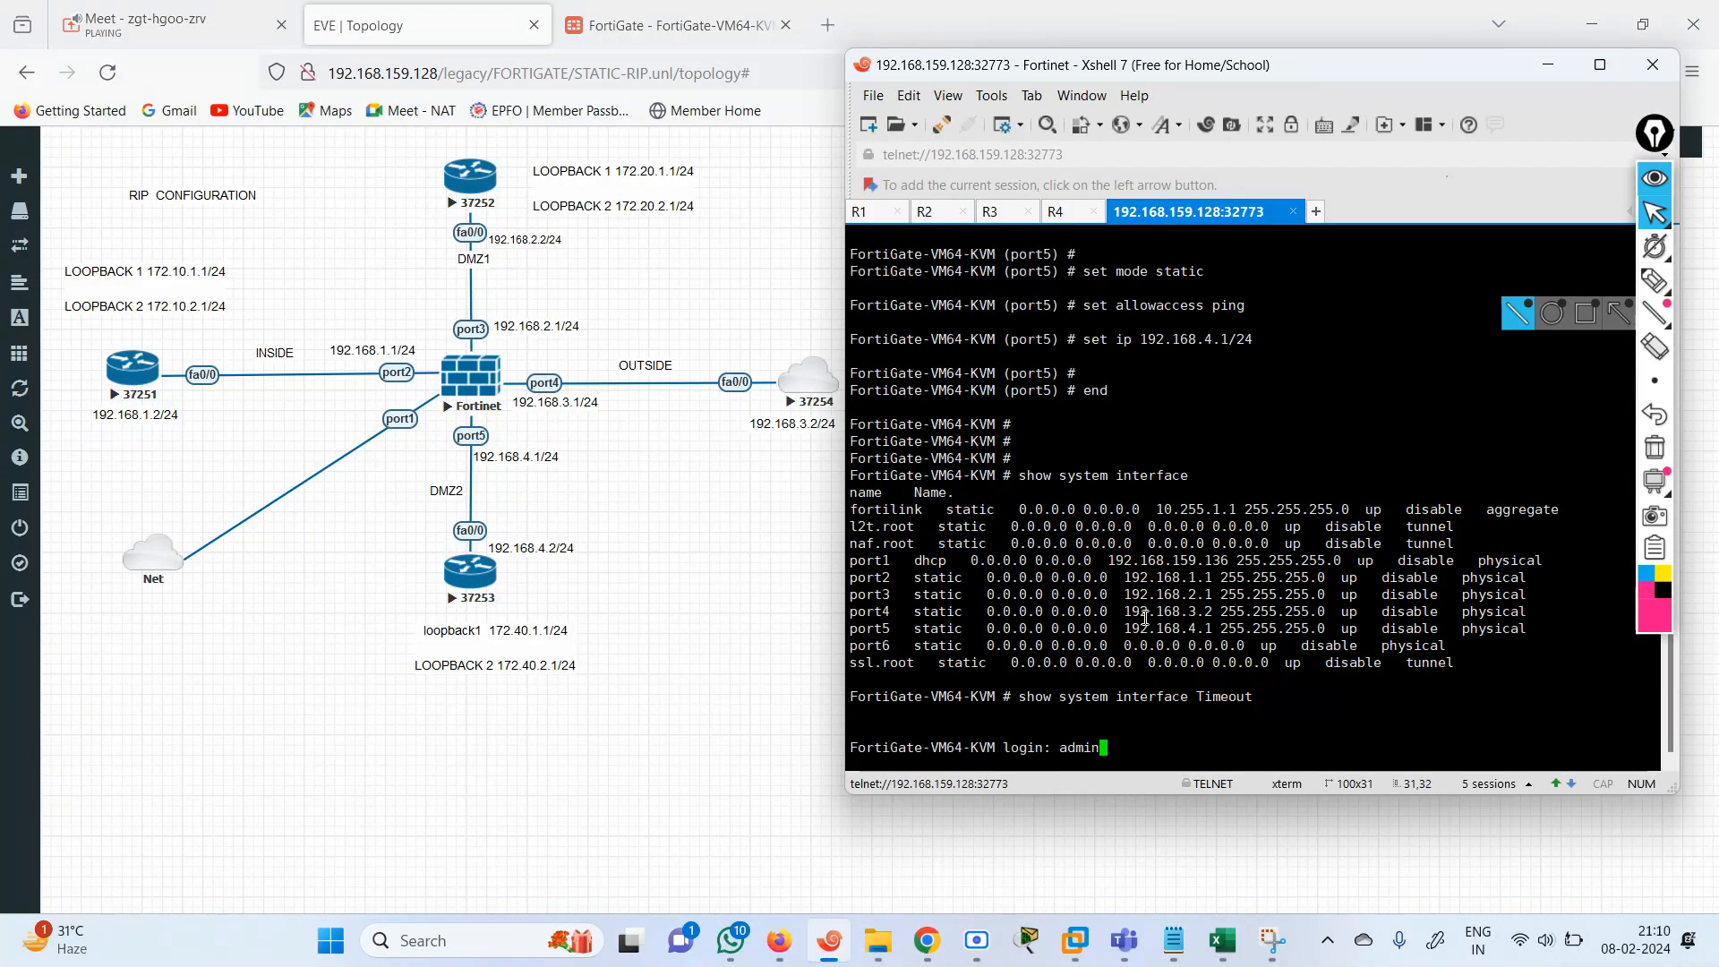
{"action": "key", "text": "Return"}
{"action": "key", "text": "Return"}
Ping the INSIDE router's interface 192.168.1.2 from the FortiGate and stop the ping after a few replies.
{"action": "type", "text": "execute  p"}
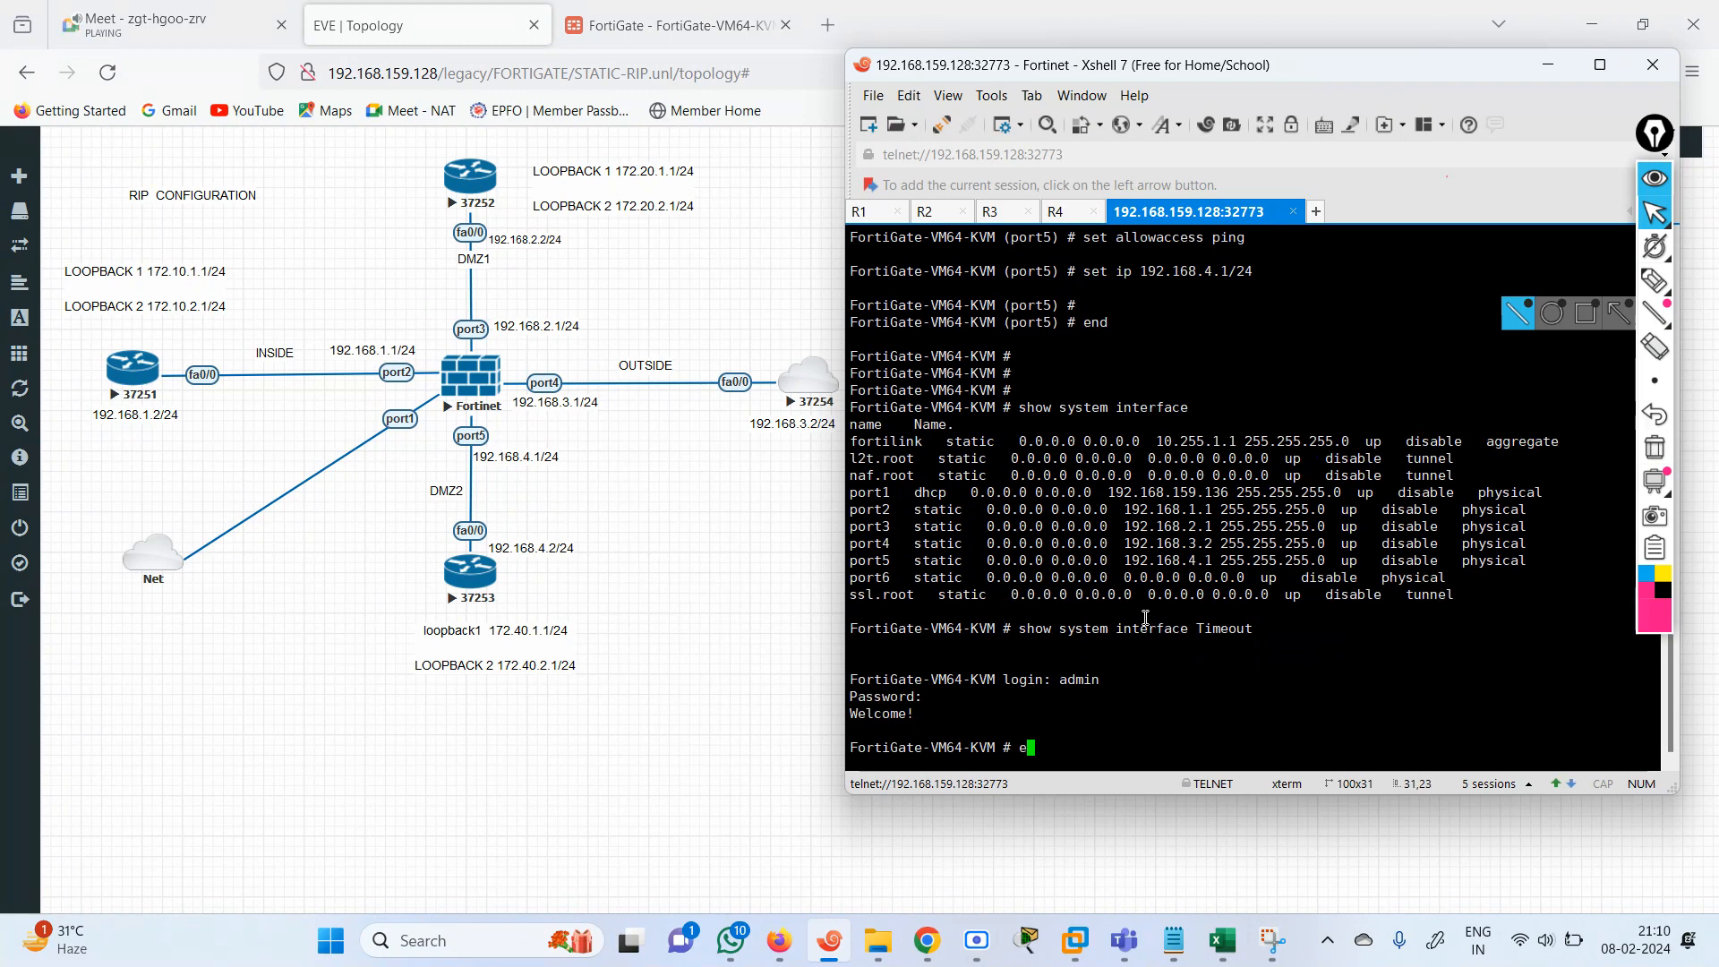
{"action": "type", "text": "i"}
{"action": "key", "text": "BackSpace"}
{"action": "key", "text": "BackSpace"}
{"action": "type", "text": "ping "}
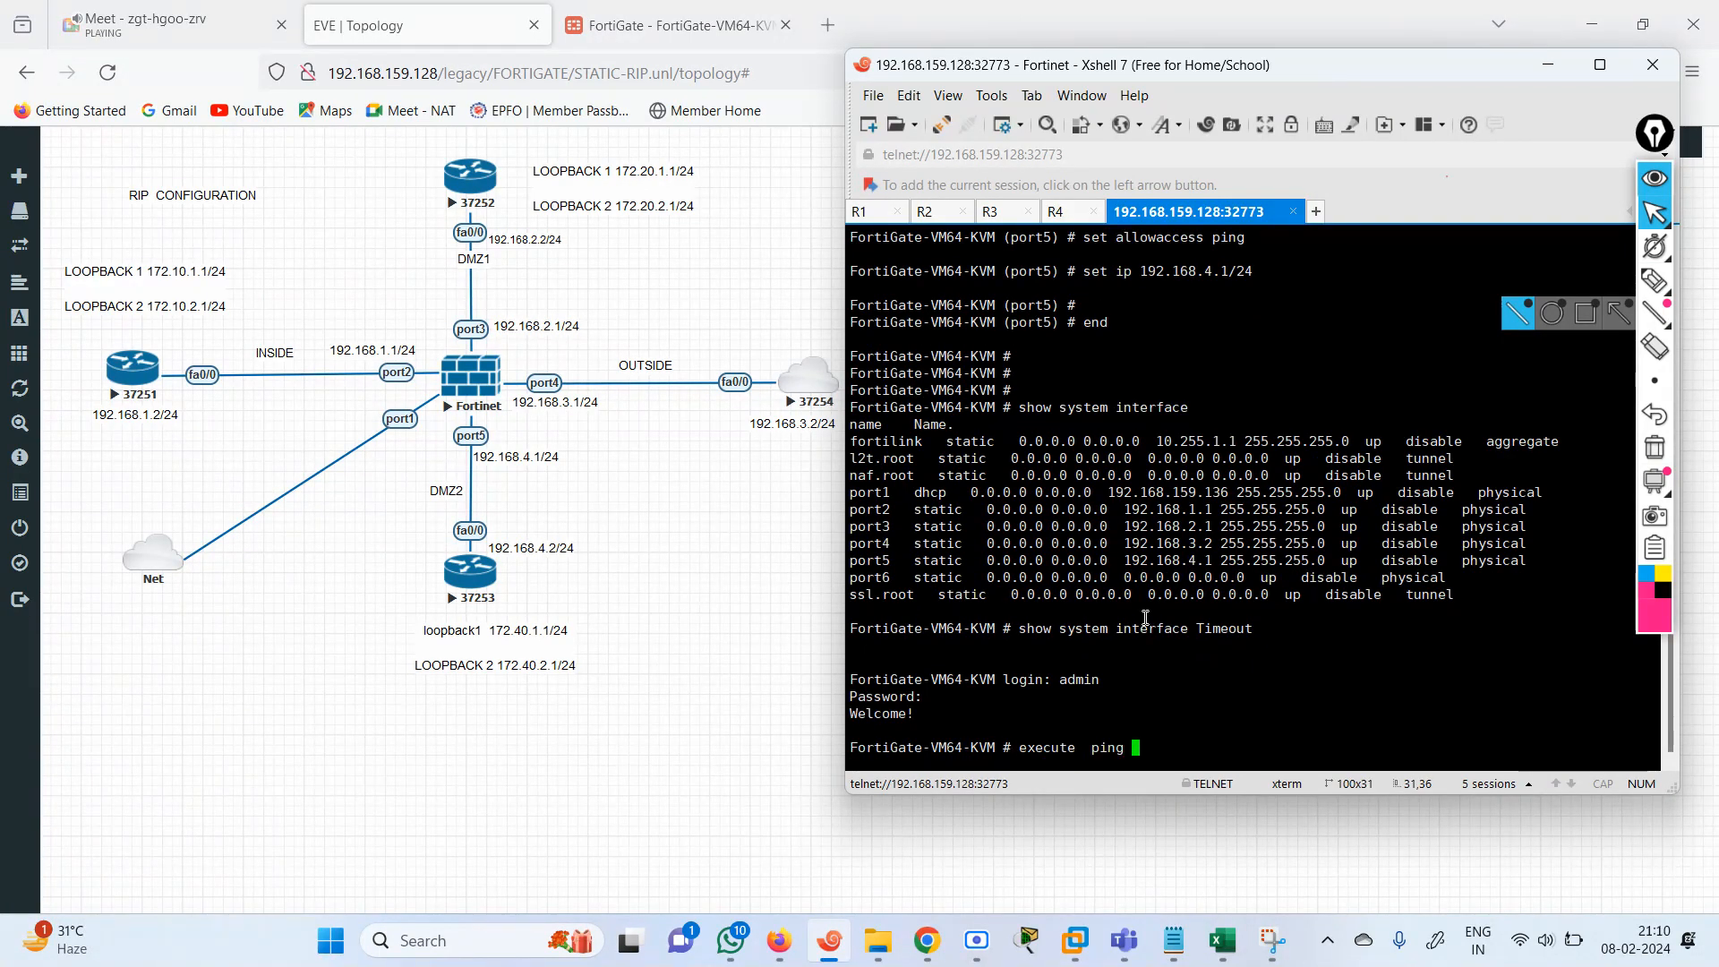
{"action": "type", "text": "192.168."}
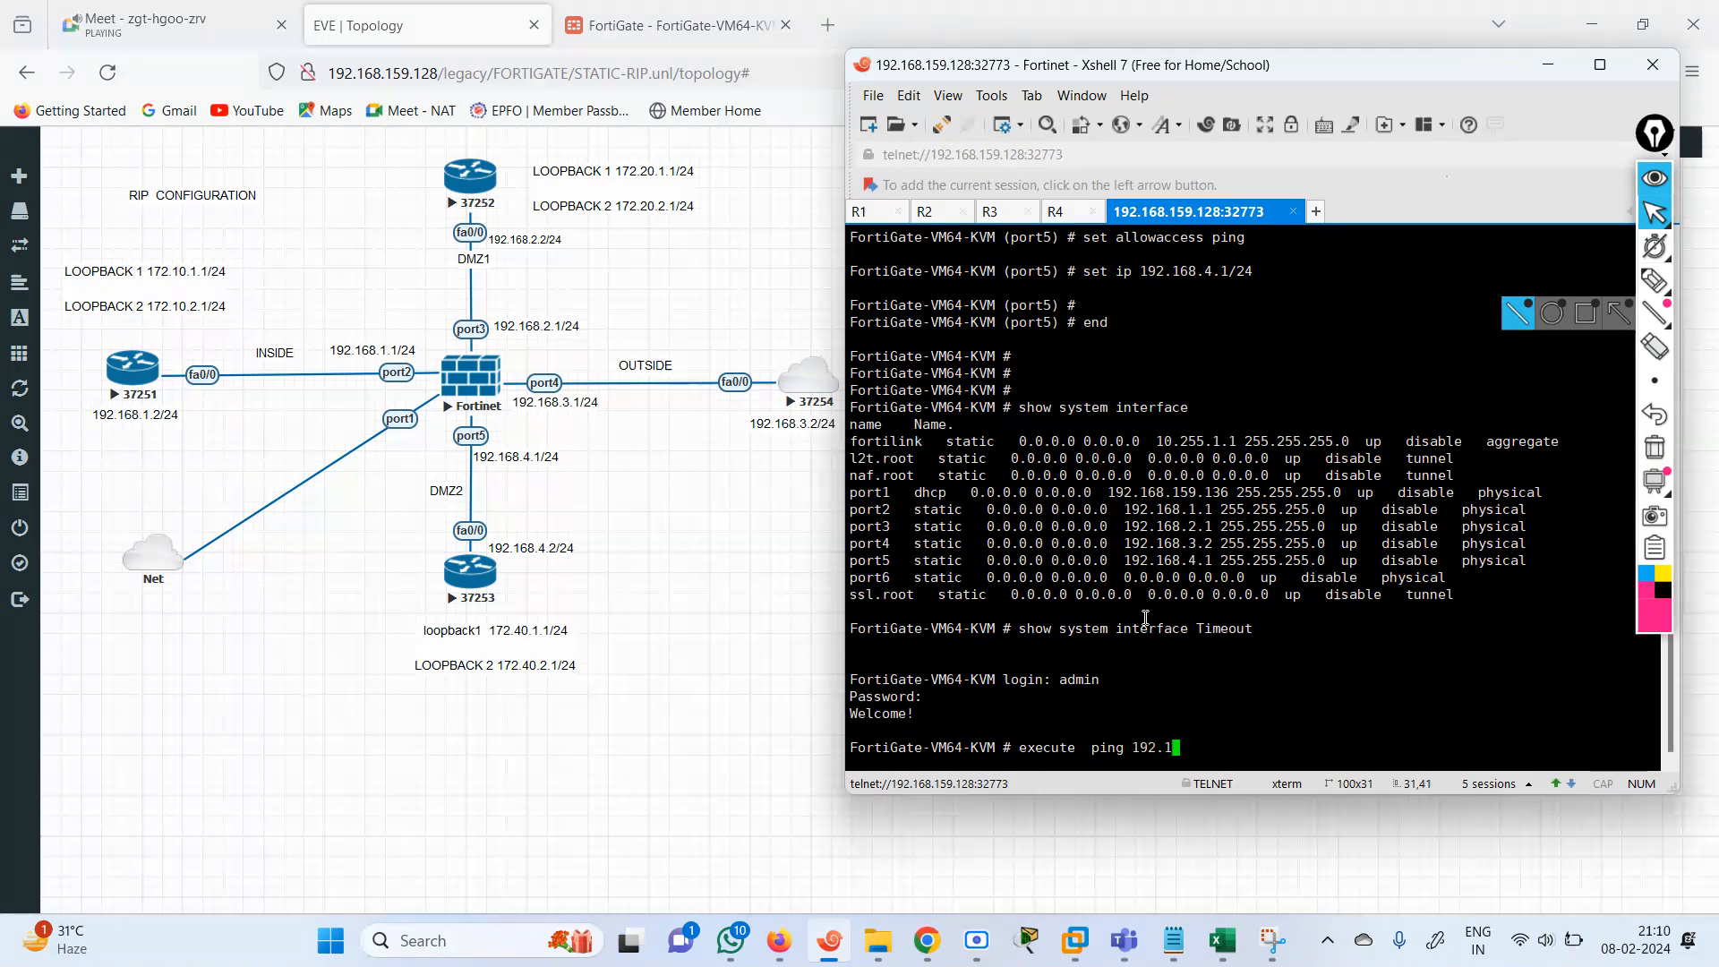
{"action": "type", "text": "2"}
{"action": "key", "text": "Return"}
{"action": "key", "text": "ctrl+c"}
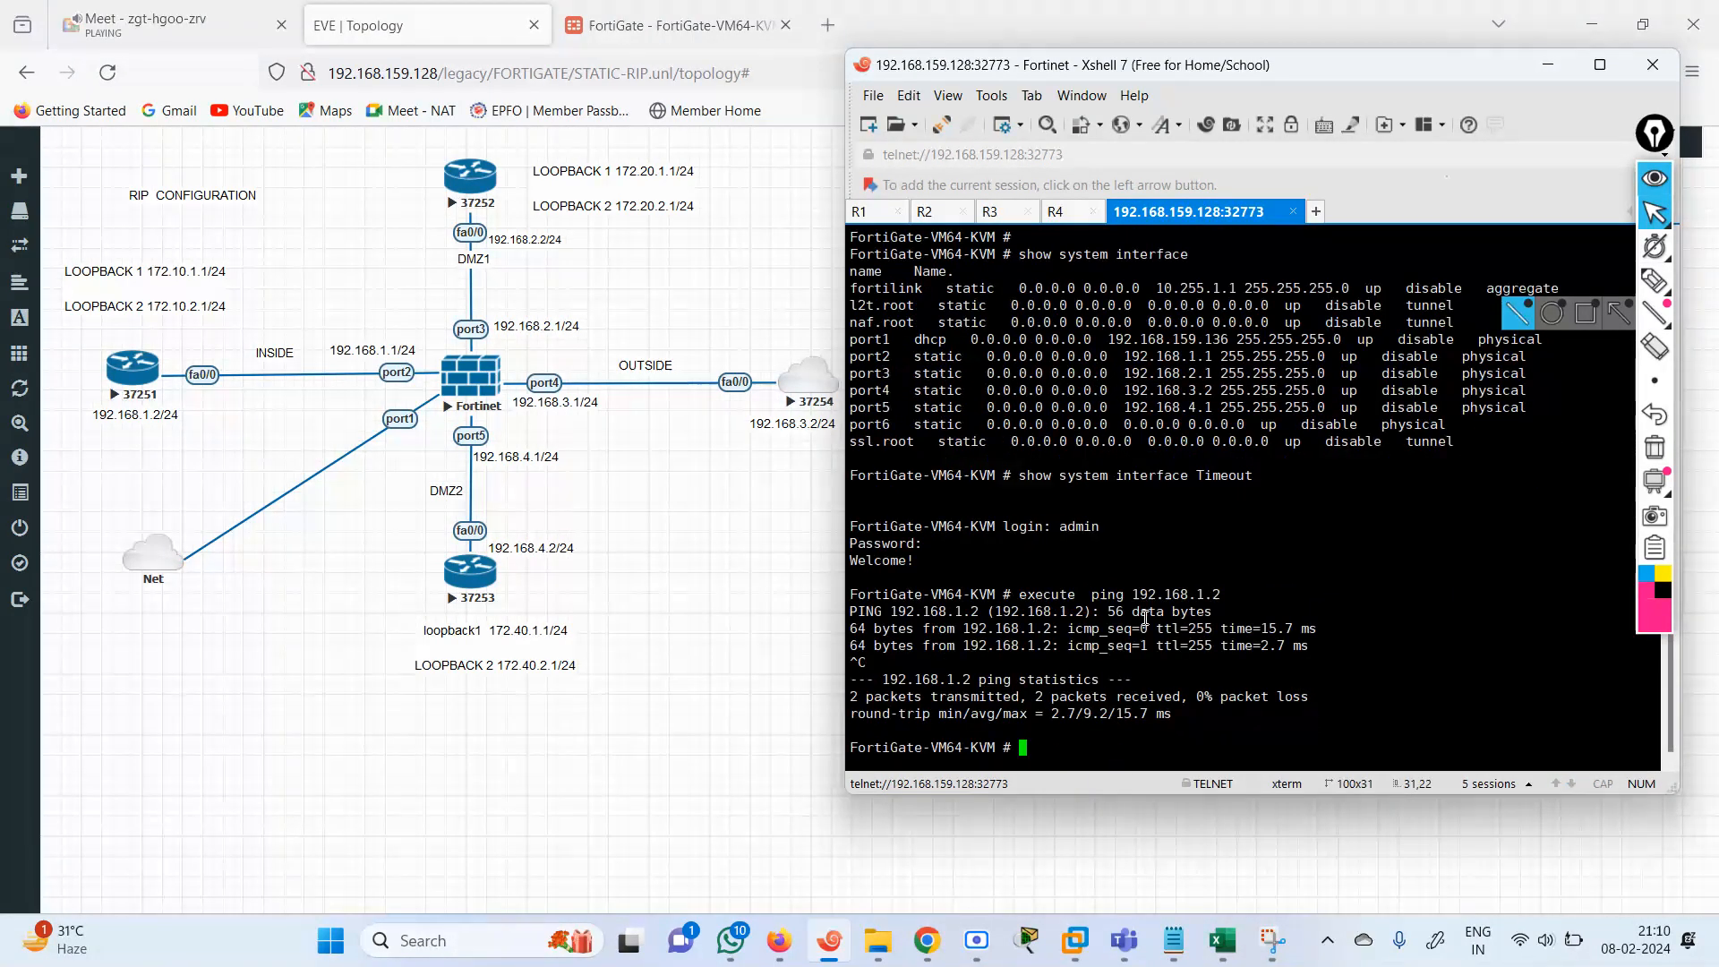
Ping the INSIDE router's Loopback 1 address 172.10.1.1 from the FortiGate, and stop the ping.
{"action": "key", "text": "Up"}
{"action": "key", "text": "BackSpace"}
{"action": "key", "text": "BackSpace"}
{"action": "key", "text": "BackSpace"}
{"action": "key", "text": "BackSpace"}
{"action": "key", "text": "BackSpace"}
{"action": "key", "text": "BackSpace"}
{"action": "key", "text": "BackSpace"}
{"action": "key", "text": "BackSpace"}
{"action": "key", "text": "BackSpace"}
{"action": "key", "text": "BackSpace"}
{"action": "key", "text": "BackSpace"}
{"action": "key", "text": "BackSpace"}
{"action": "key", "text": "BackSpace"}
{"action": "key", "text": "BackSpace"}
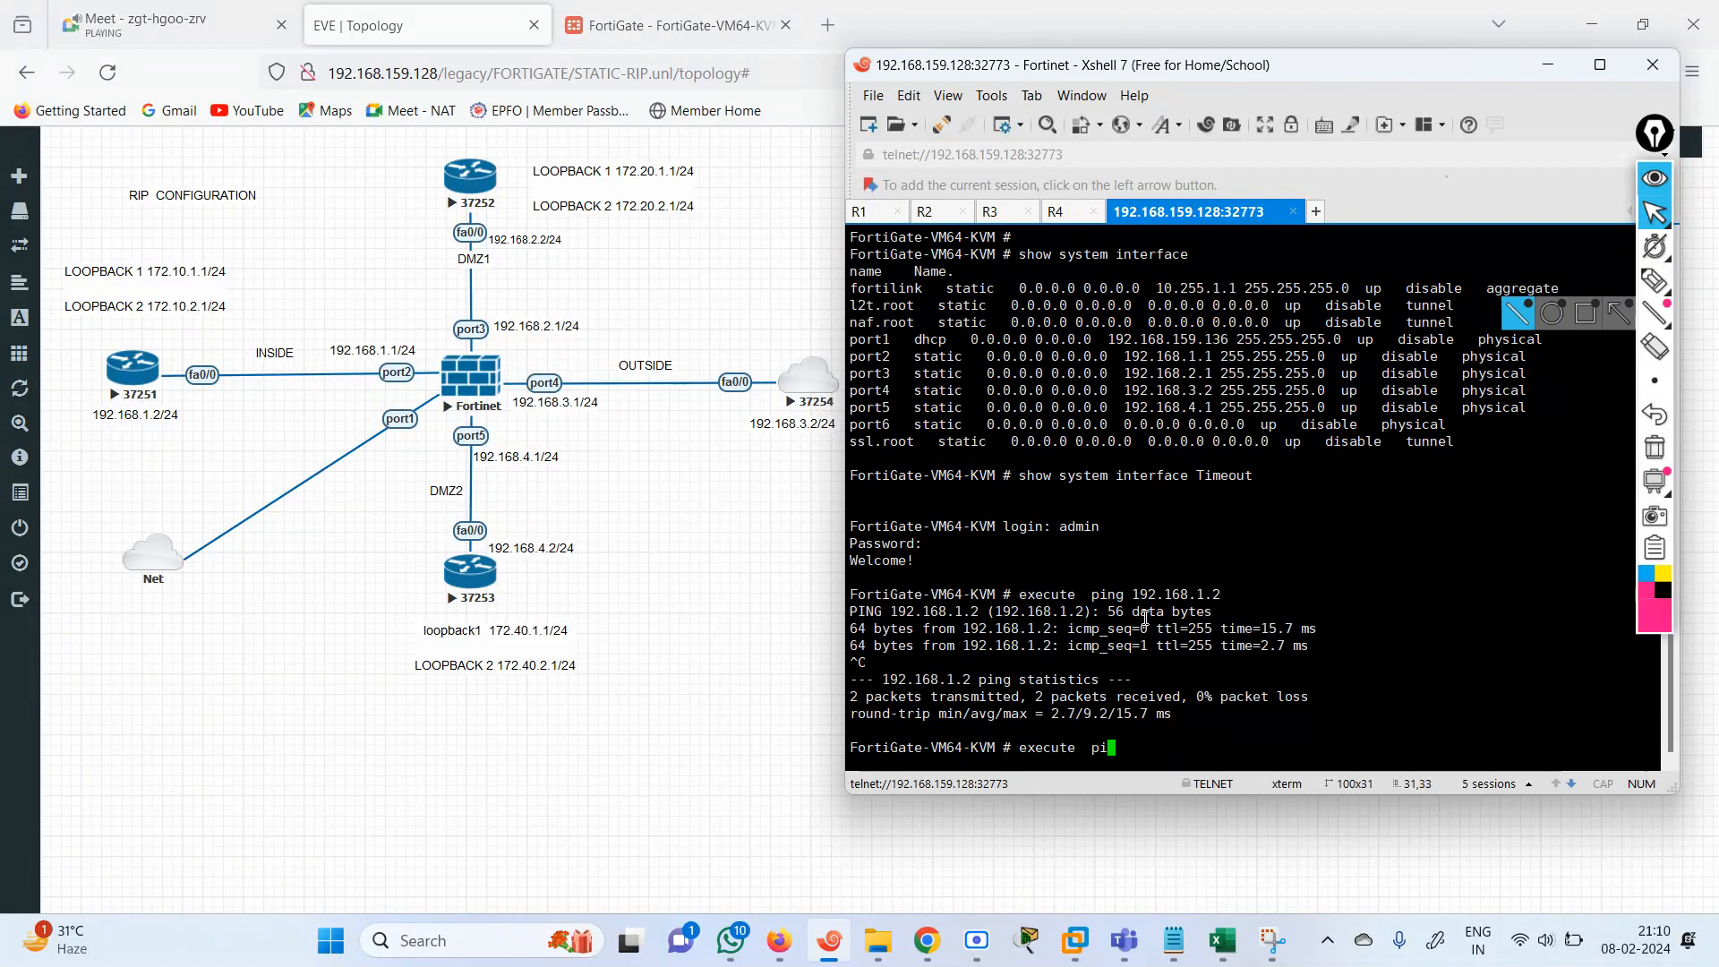
{"action": "key", "text": "BackSpace"}
{"action": "type", "text": "ing 1"}
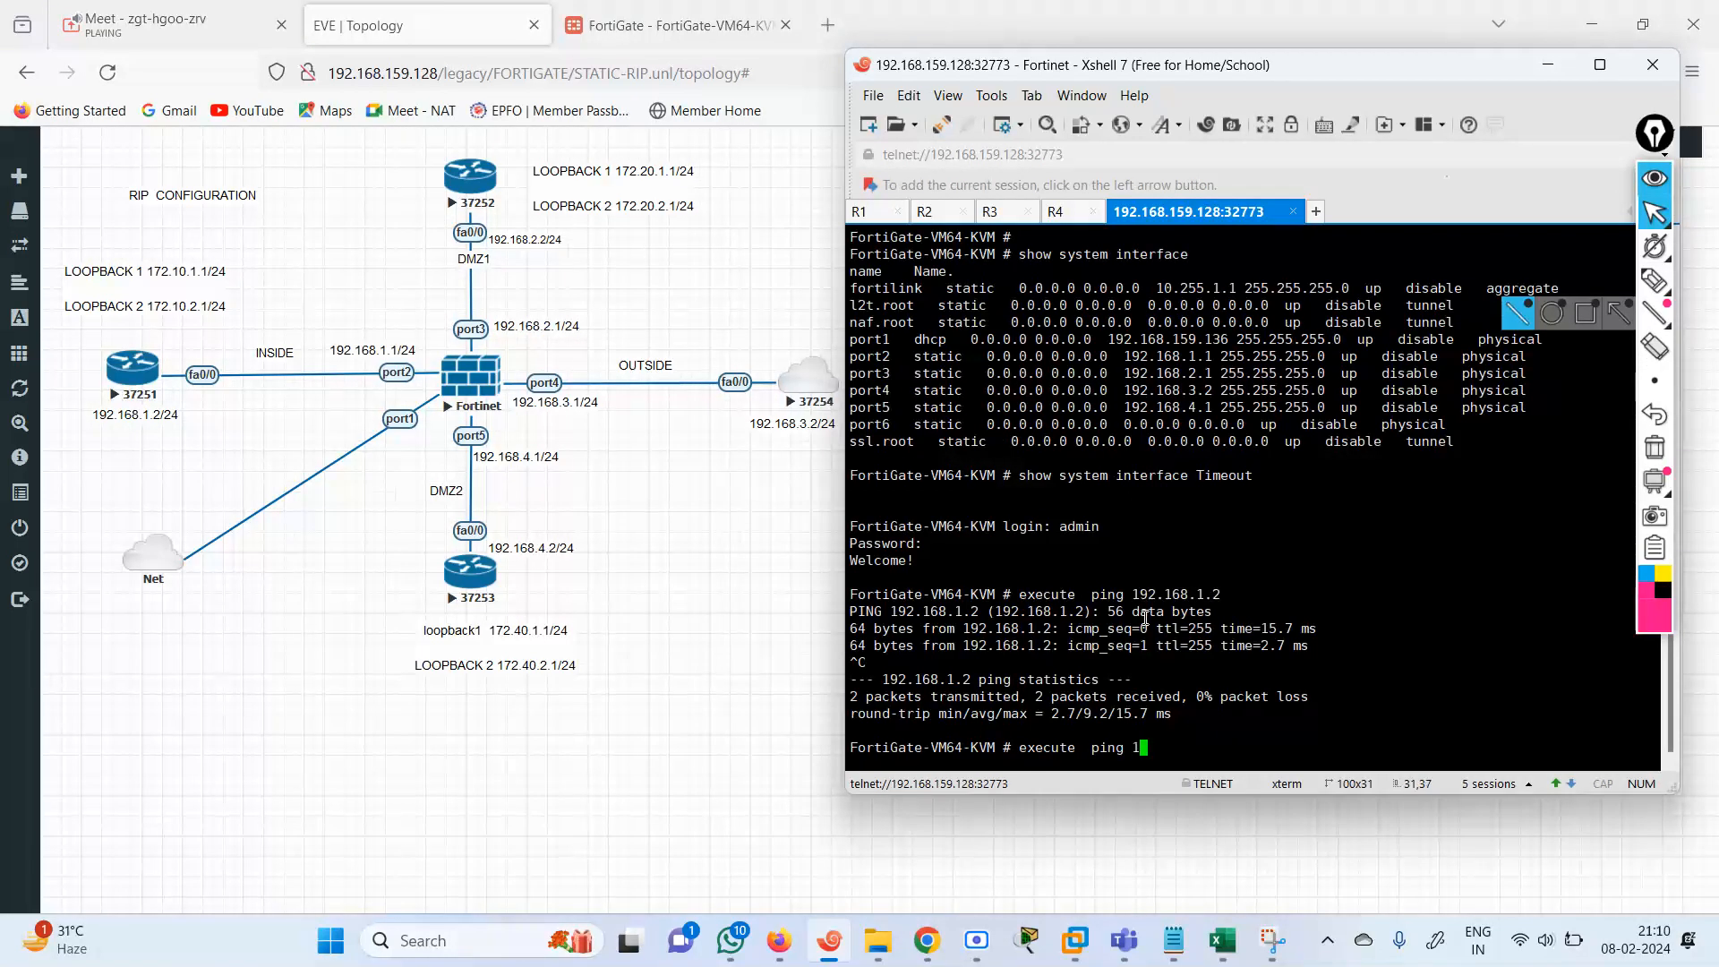
{"action": "type", "text": "72.10.1.1"}
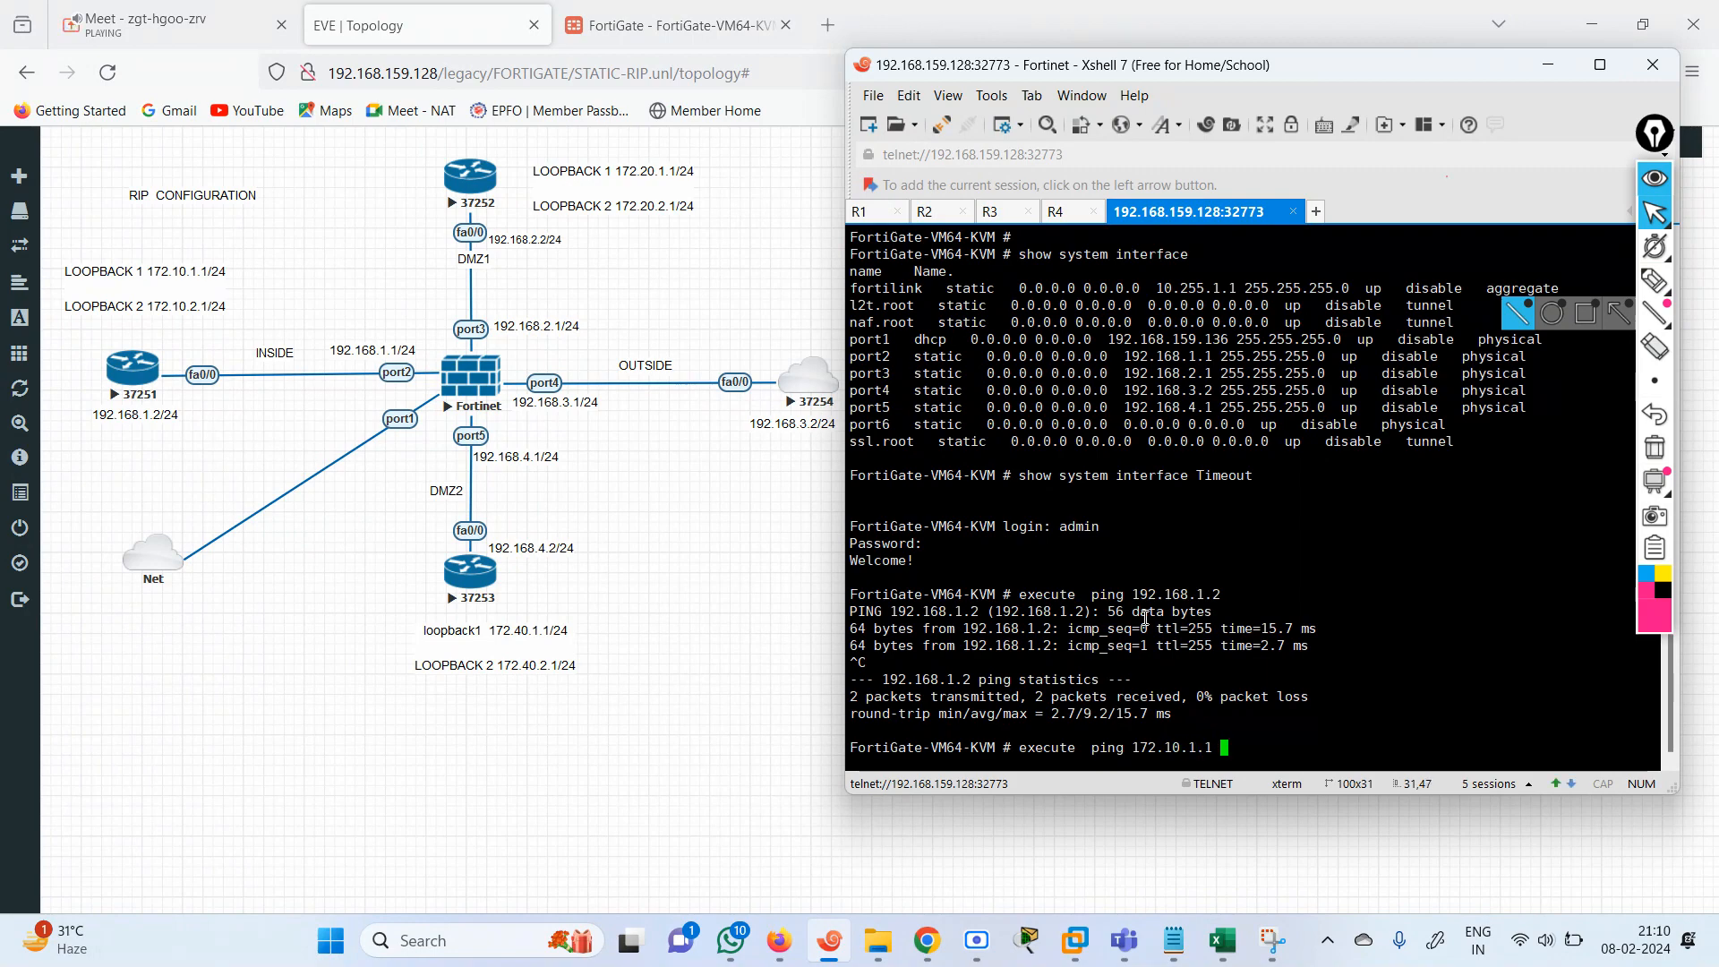
{"action": "key", "text": "Return"}
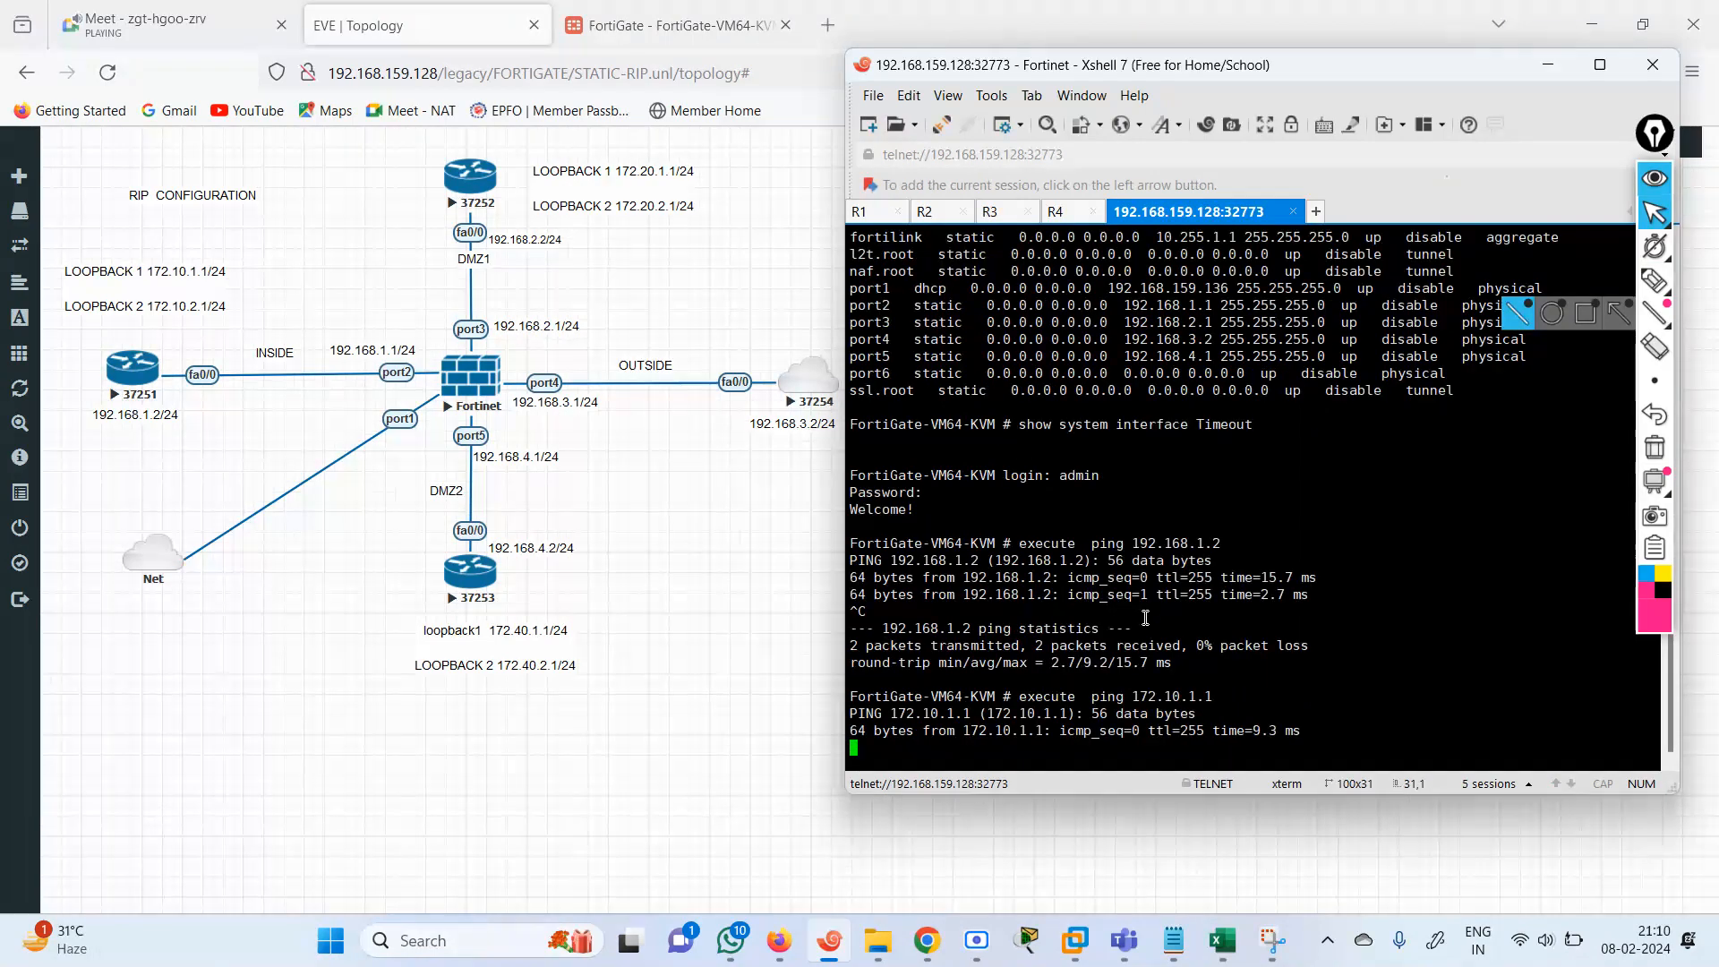
{"action": "key", "text": "ctrl+c"}
Change the ping target to the INSIDE router's Loopback 2 address 172.10.2.1, run the ping, and stop it.
{"action": "key", "text": "Up"}
{"action": "key", "text": "Left"}
{"action": "key", "text": "Left"}
{"action": "key", "text": "Left"}
{"action": "key", "text": "Left"}
{"action": "key", "text": "Left"}
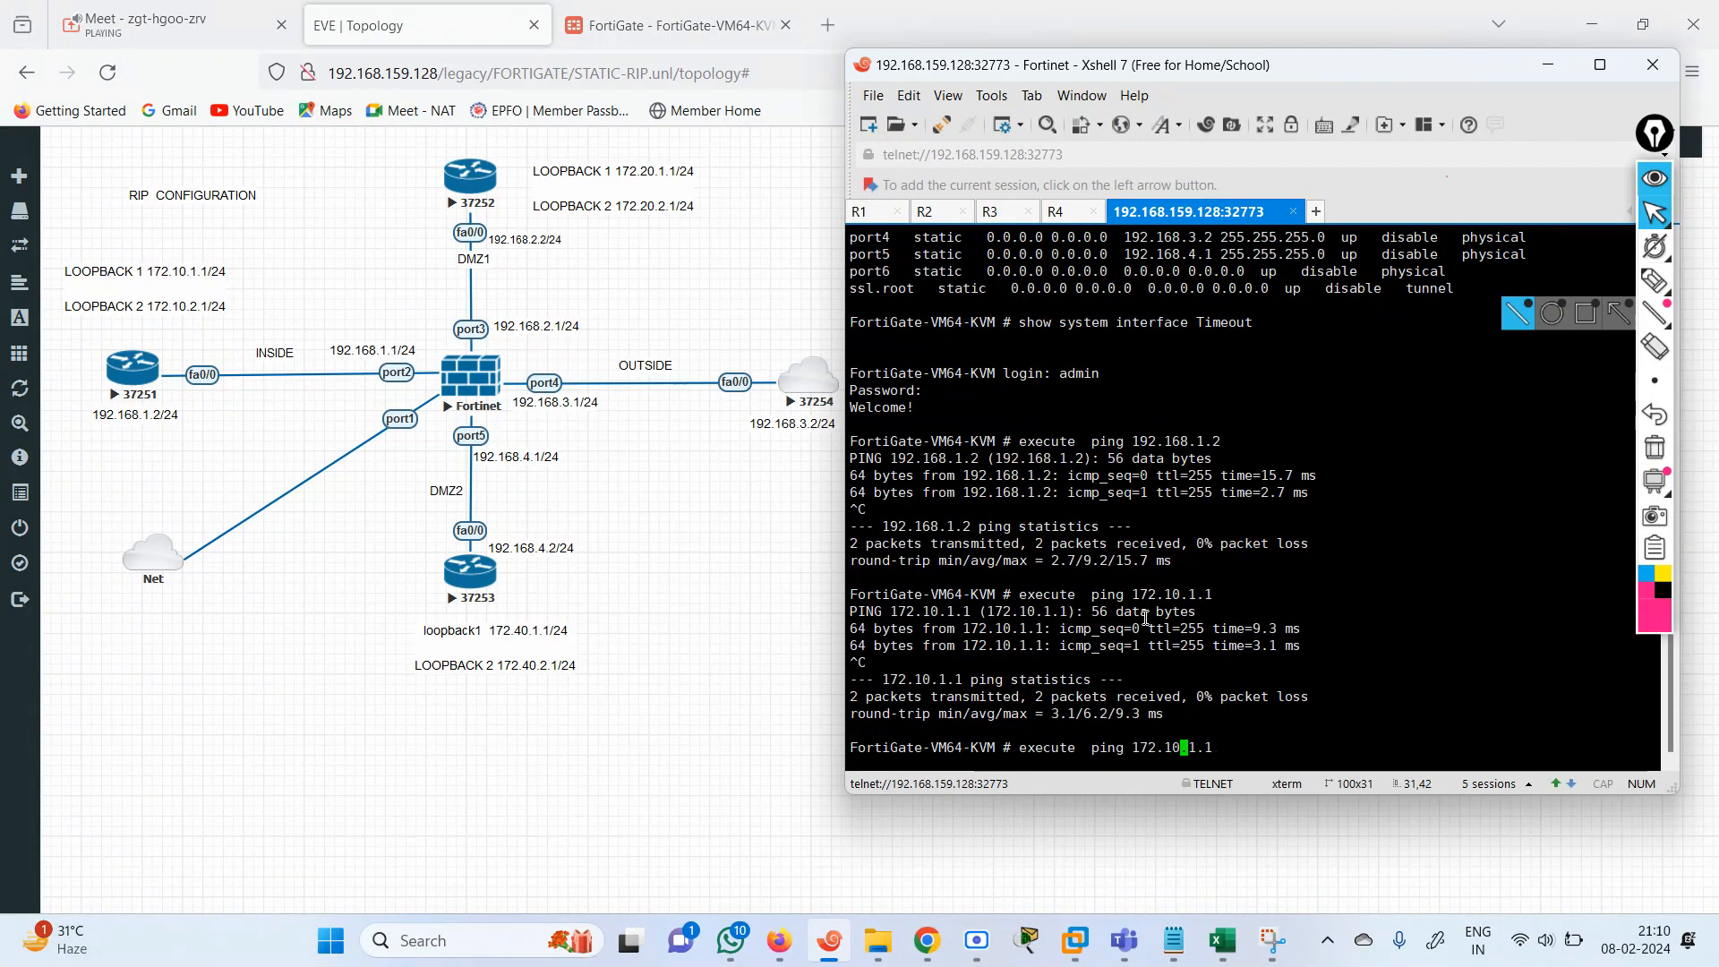
{"action": "key", "text": "BackSpace"}
{"action": "type", "text": "2"}
{"action": "key", "text": "BackSpace"}
{"action": "type", "text": "1"}
{"action": "key", "text": "Right"}
{"action": "key", "text": "Right"}
{"action": "key", "text": "BackSpace"}
{"action": "type", "text": "2"}
{"action": "key", "text": "Return"}
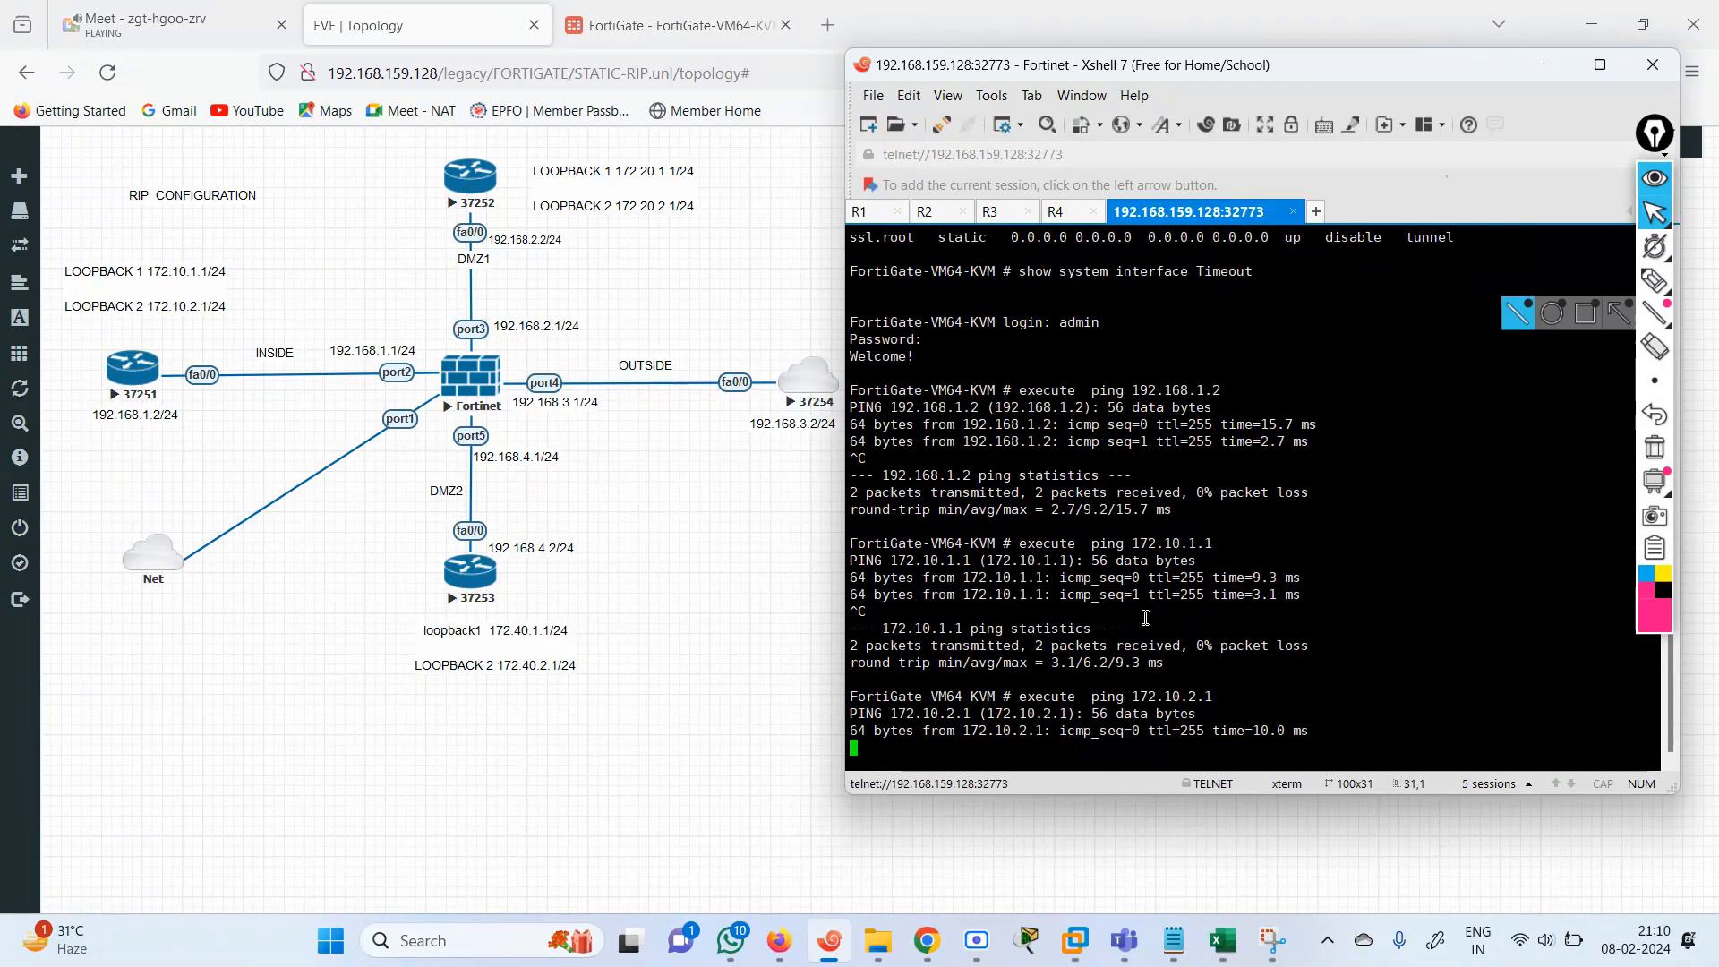
{"action": "key", "text": "ctrl+c"}
Ping the DMZ1 router's Loopback 1 address 172.20.1.1 from the FortiGate and stop the ping.
{"action": "key", "text": "Up"}
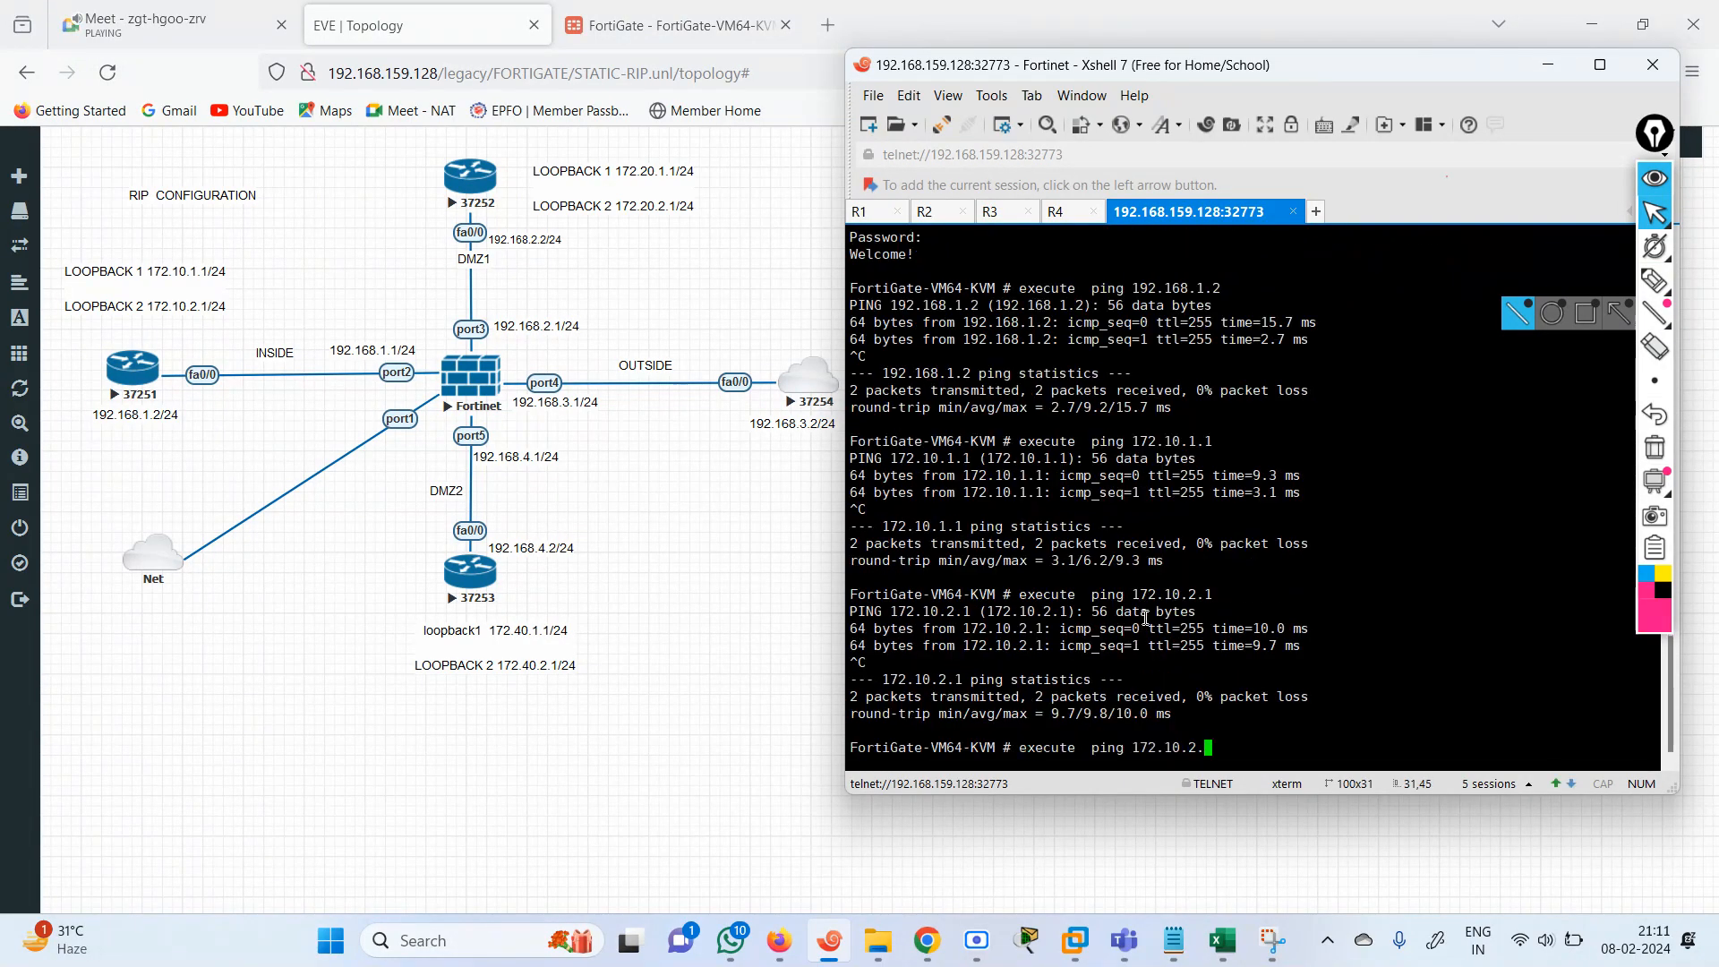
{"action": "key", "text": "BackSpace"}
{"action": "key", "text": "BackSpace"}
{"action": "key", "text": "BackSpace"}
{"action": "key", "text": "BackSpace"}
{"action": "key", "text": "BackSpace"}
{"action": "key", "text": "BackSpace"}
{"action": "key", "text": "BackSpace"}
{"action": "key", "text": "BackSpace"}
{"action": "key", "text": "BackSpace"}
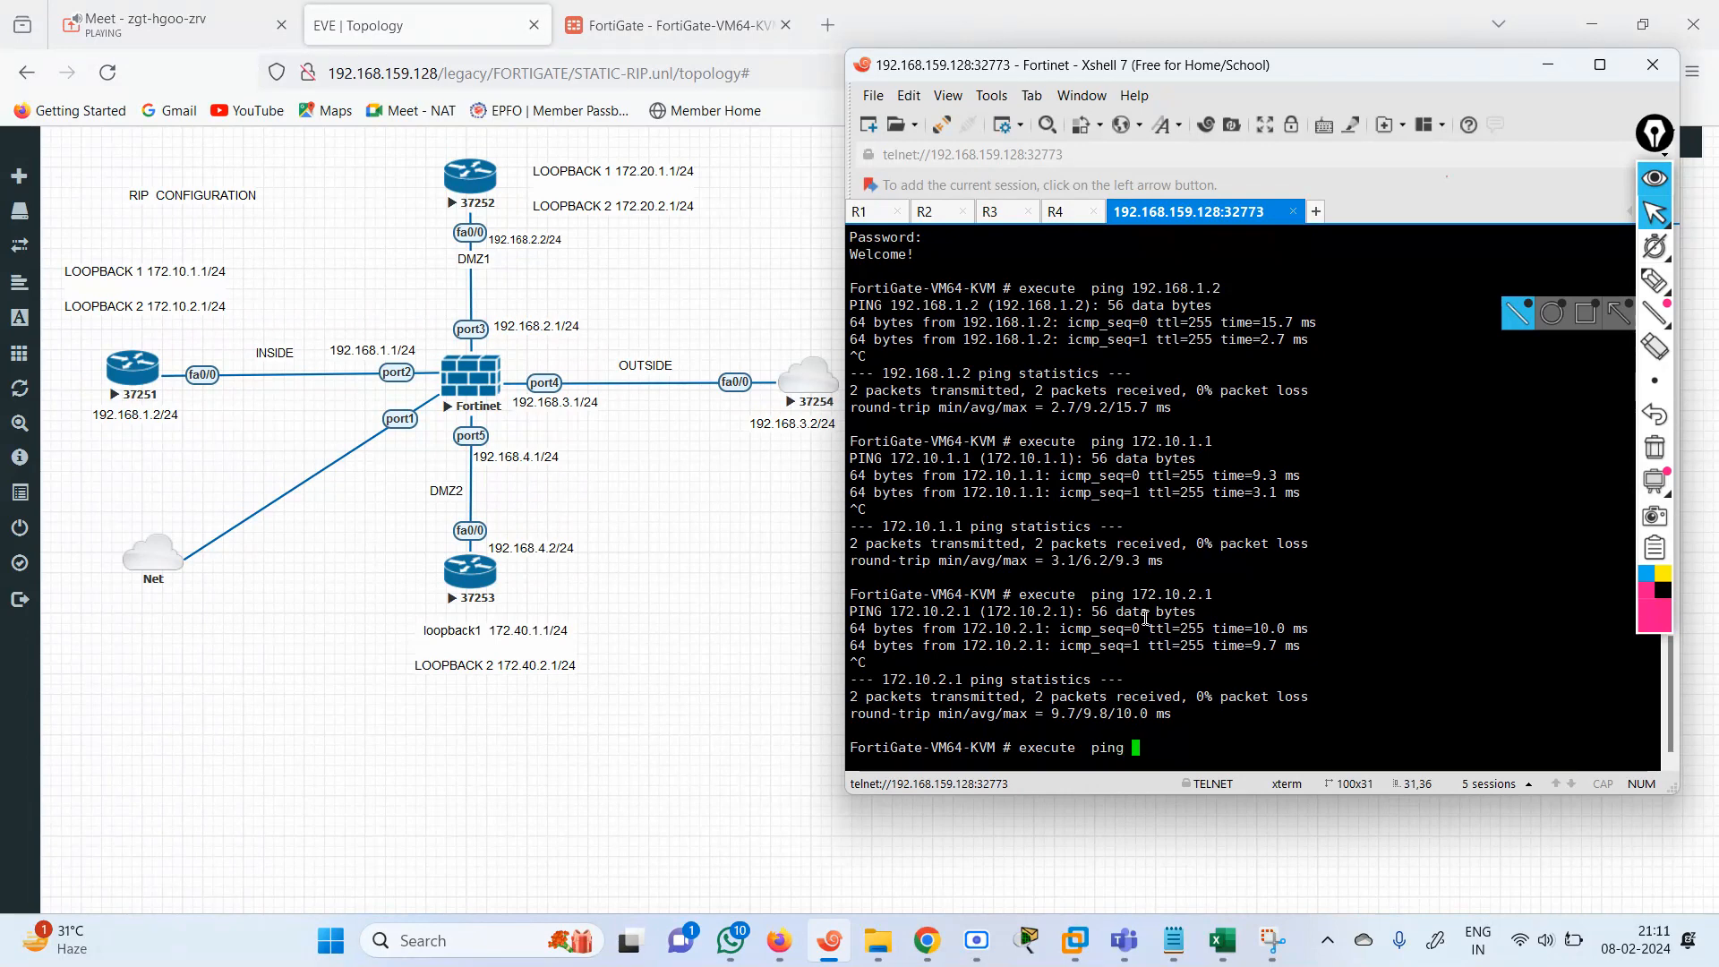
{"action": "type", "text": "lo"}
{"action": "key", "text": "BackSpace"}
{"action": "key", "text": "BackSpace"}
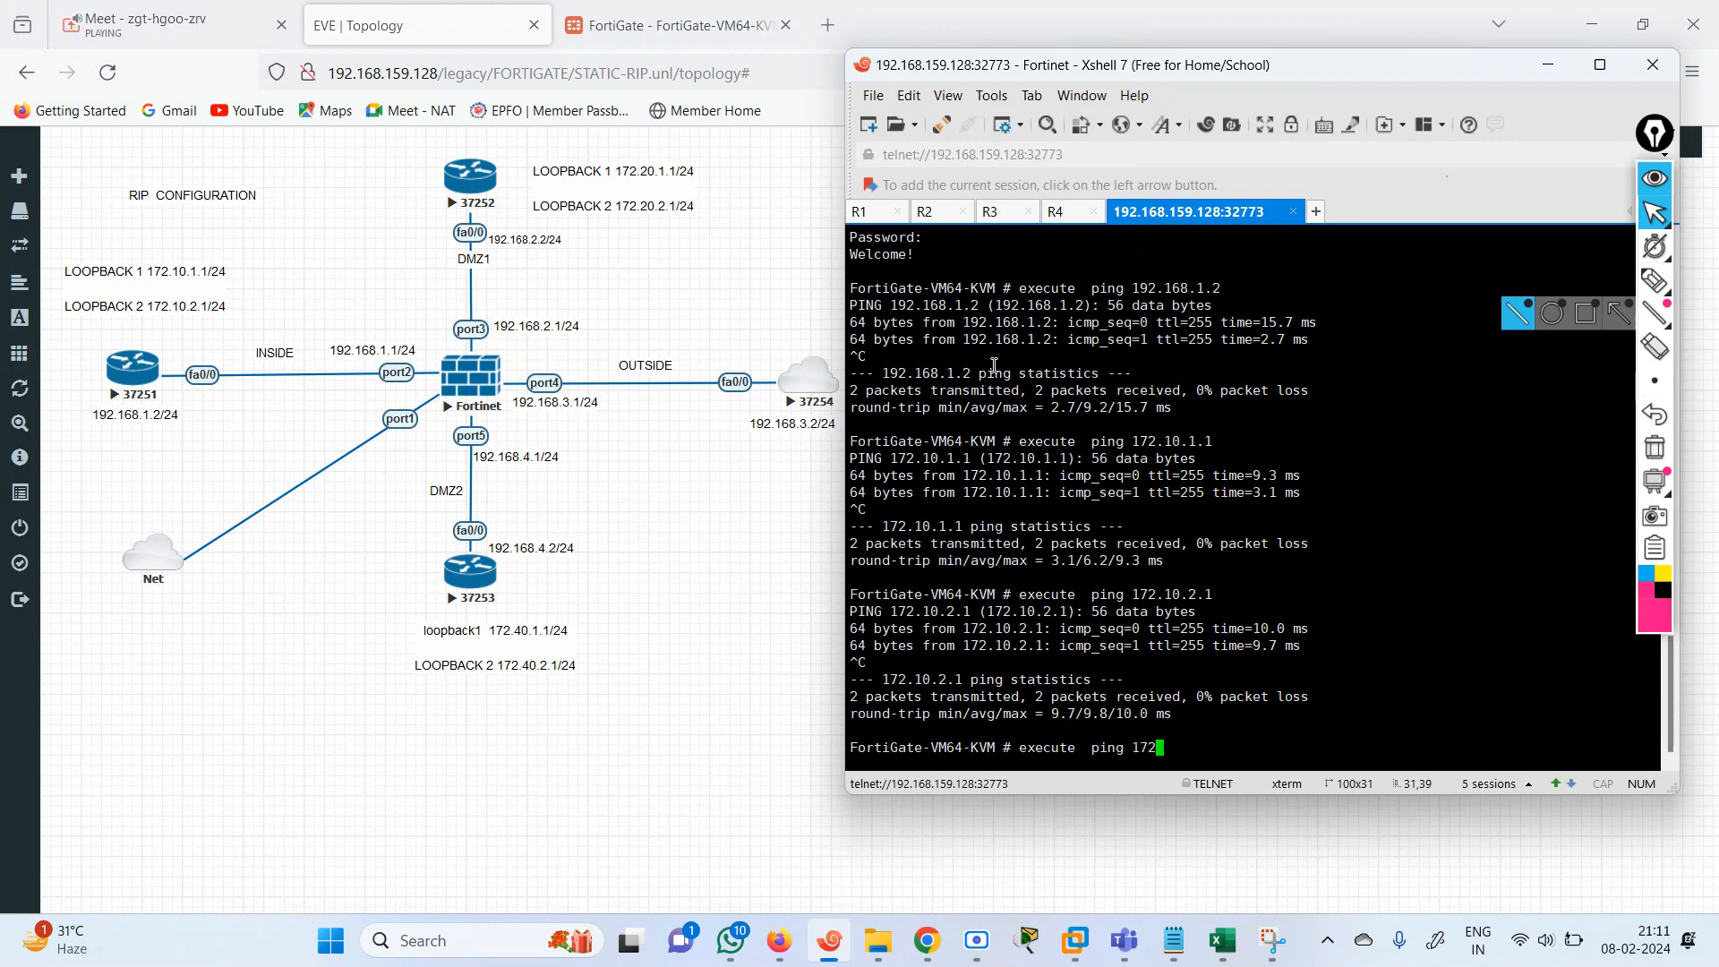
{"action": "type", "text": "172.20.1.1"}
{"action": "key", "text": "Return"}
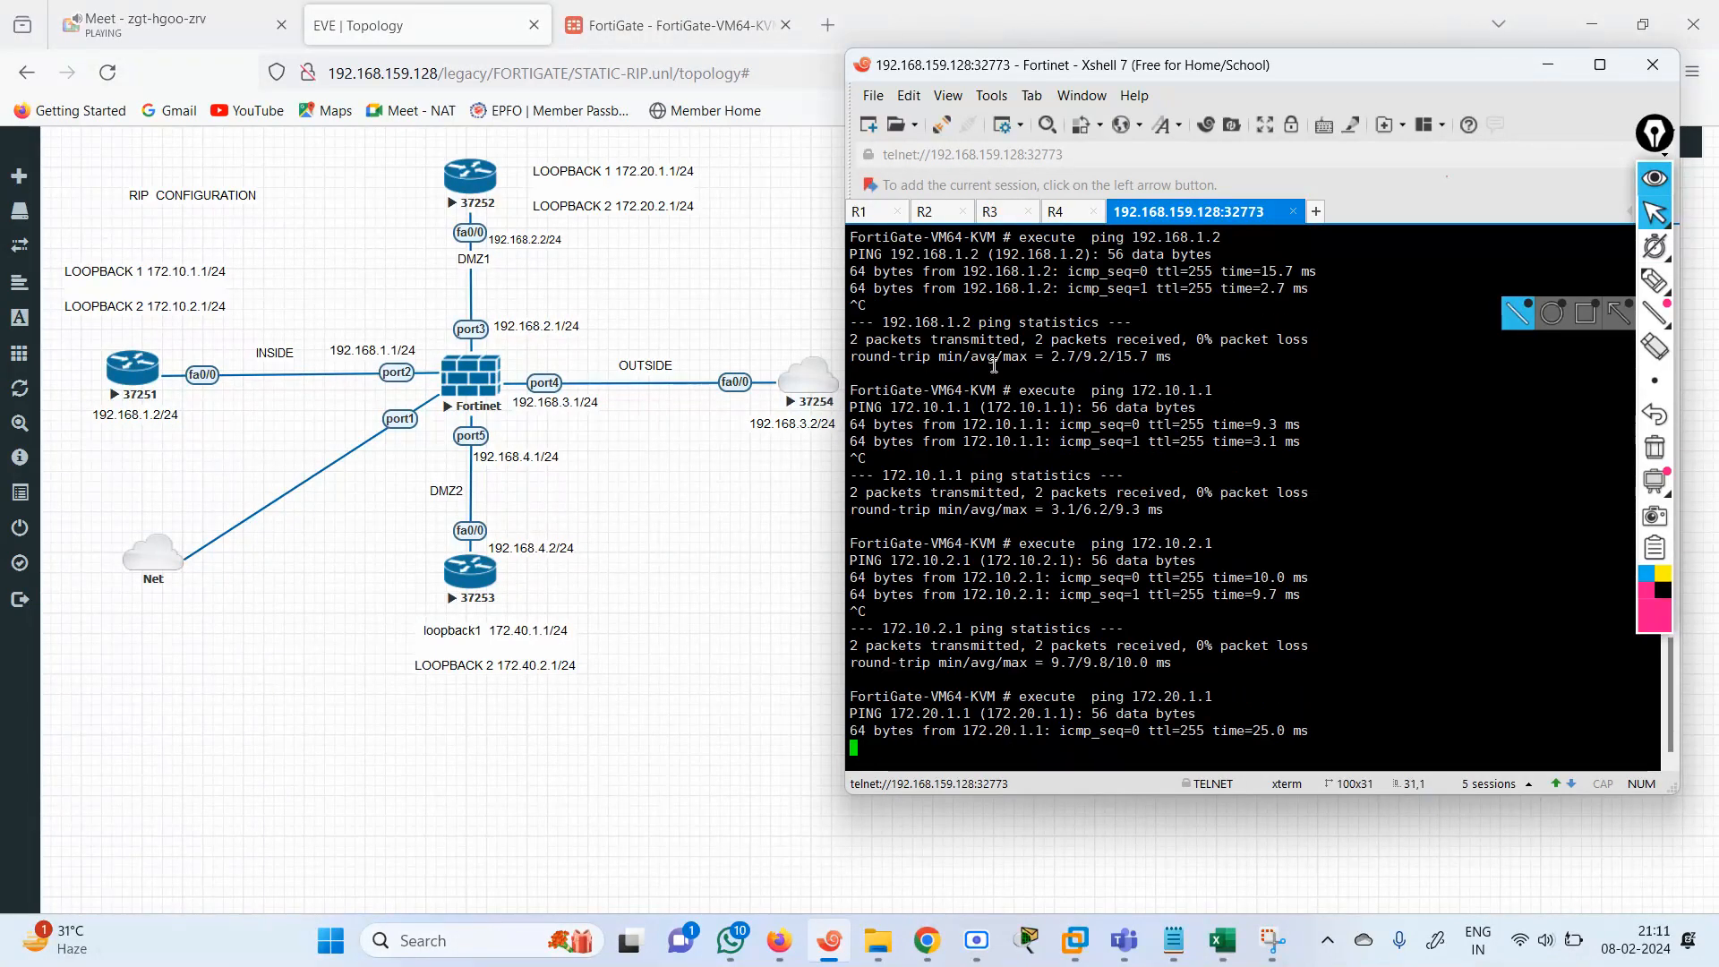
{"action": "key", "text": "ctrl+c"}
Change the ping target to the DMZ1 router's Loopback 2 address 172.20.2.1, run the ping, and stop it.
{"action": "key", "text": "Up"}
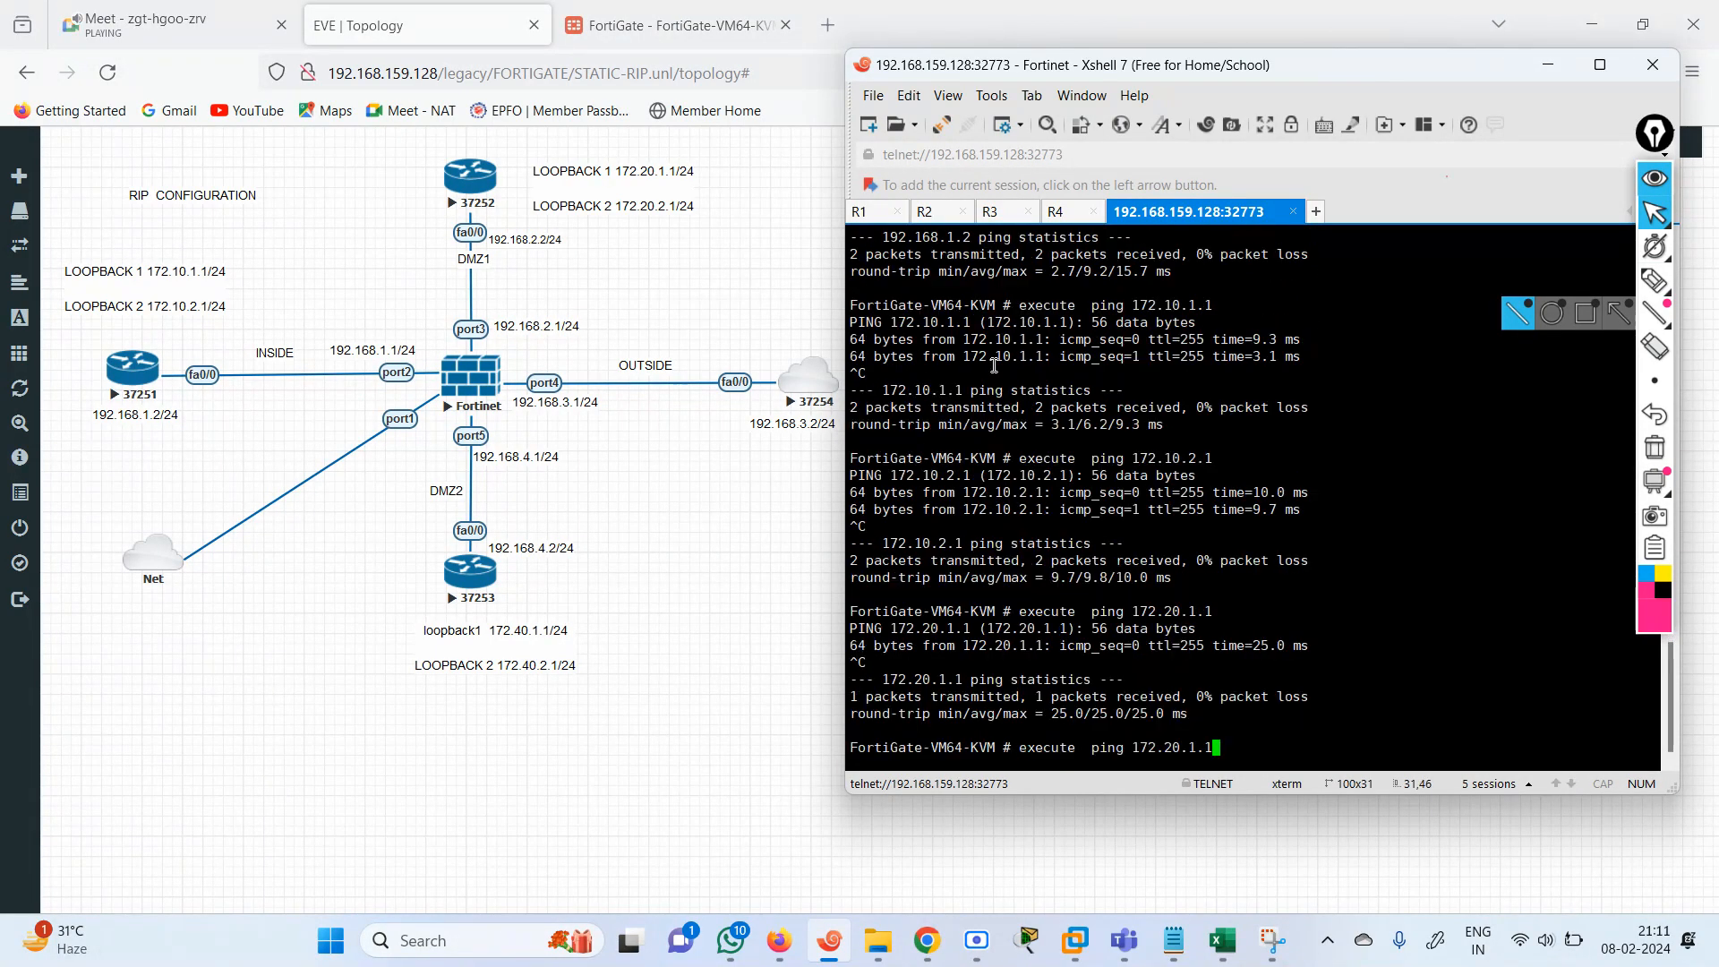
{"action": "key", "text": "Left"}
{"action": "key", "text": "Left"}
{"action": "key", "text": "Left"}
{"action": "type", "text": "2"}
{"action": "key", "text": "Return"}
{"action": "key", "text": "ctrl+c"}
Ping the FortiGate's own port3 address 192.168.2.1 and stop the ping.
{"action": "key", "text": "Up"}
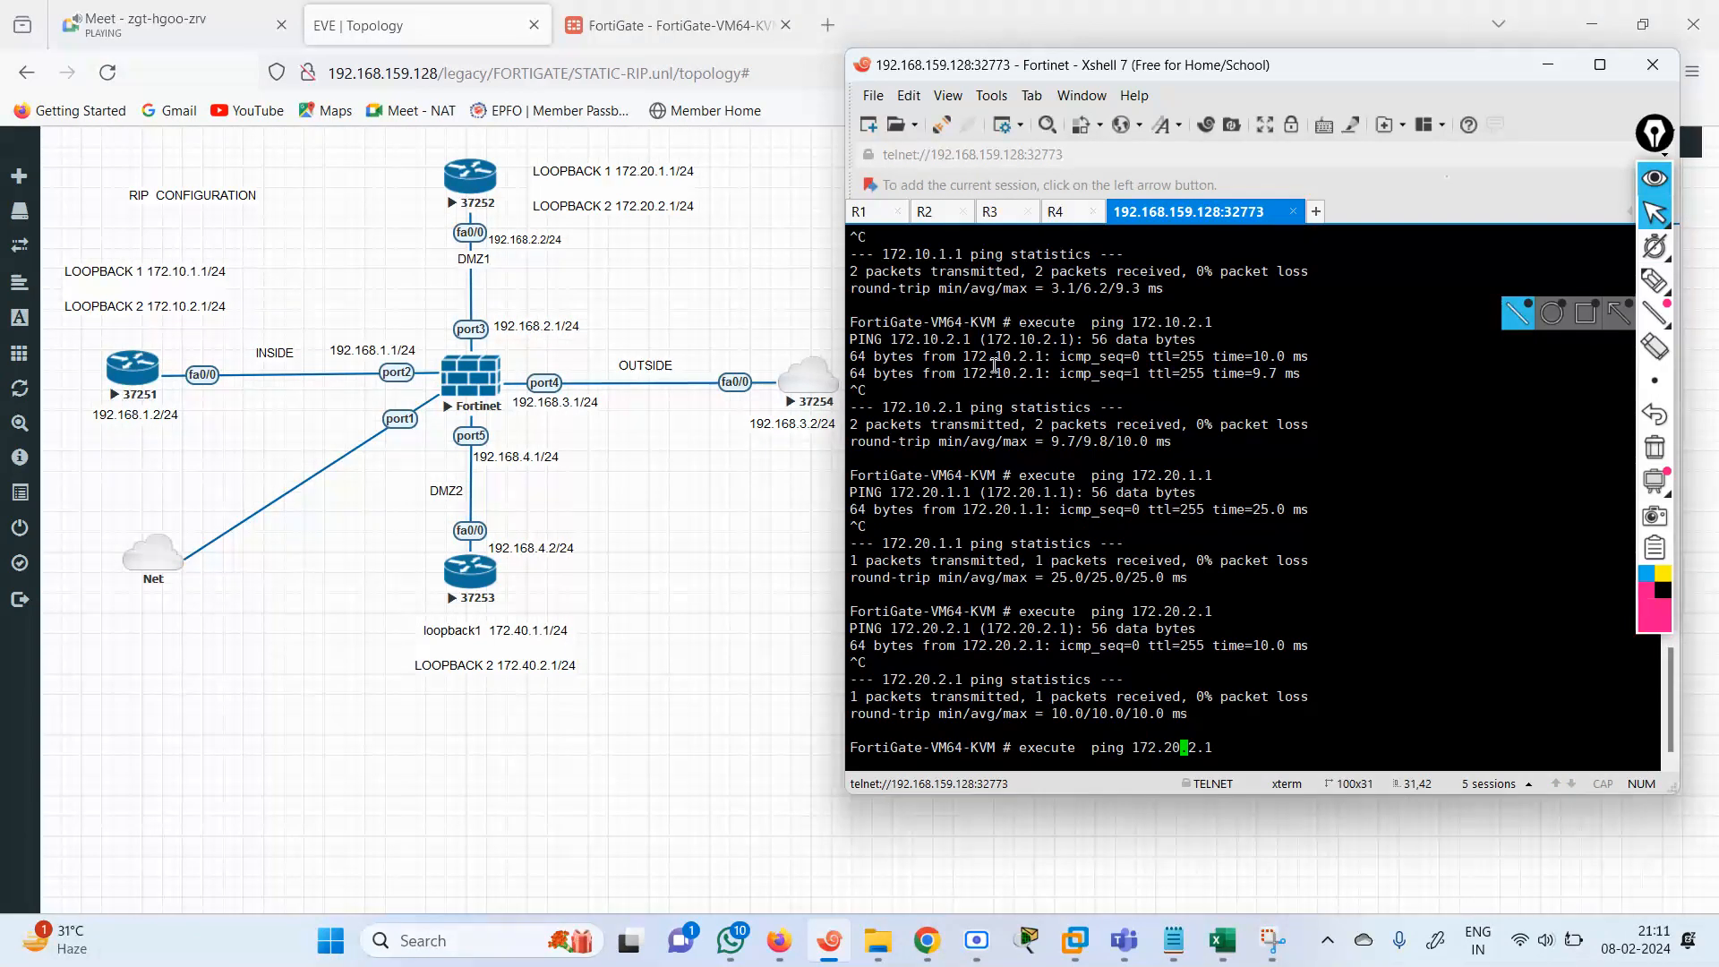
{"action": "key", "text": "Right"}
{"action": "key", "text": "Right"}
{"action": "key", "text": "BackSpace"}
{"action": "key", "text": "BackSpace"}
{"action": "key", "text": "BackSpace"}
{"action": "key", "text": "BackSpace"}
{"action": "key", "text": "BackSpace"}
{"action": "key", "text": "BackSpace"}
{"action": "key", "text": "BackSpace"}
{"action": "key", "text": "BackSpace"}
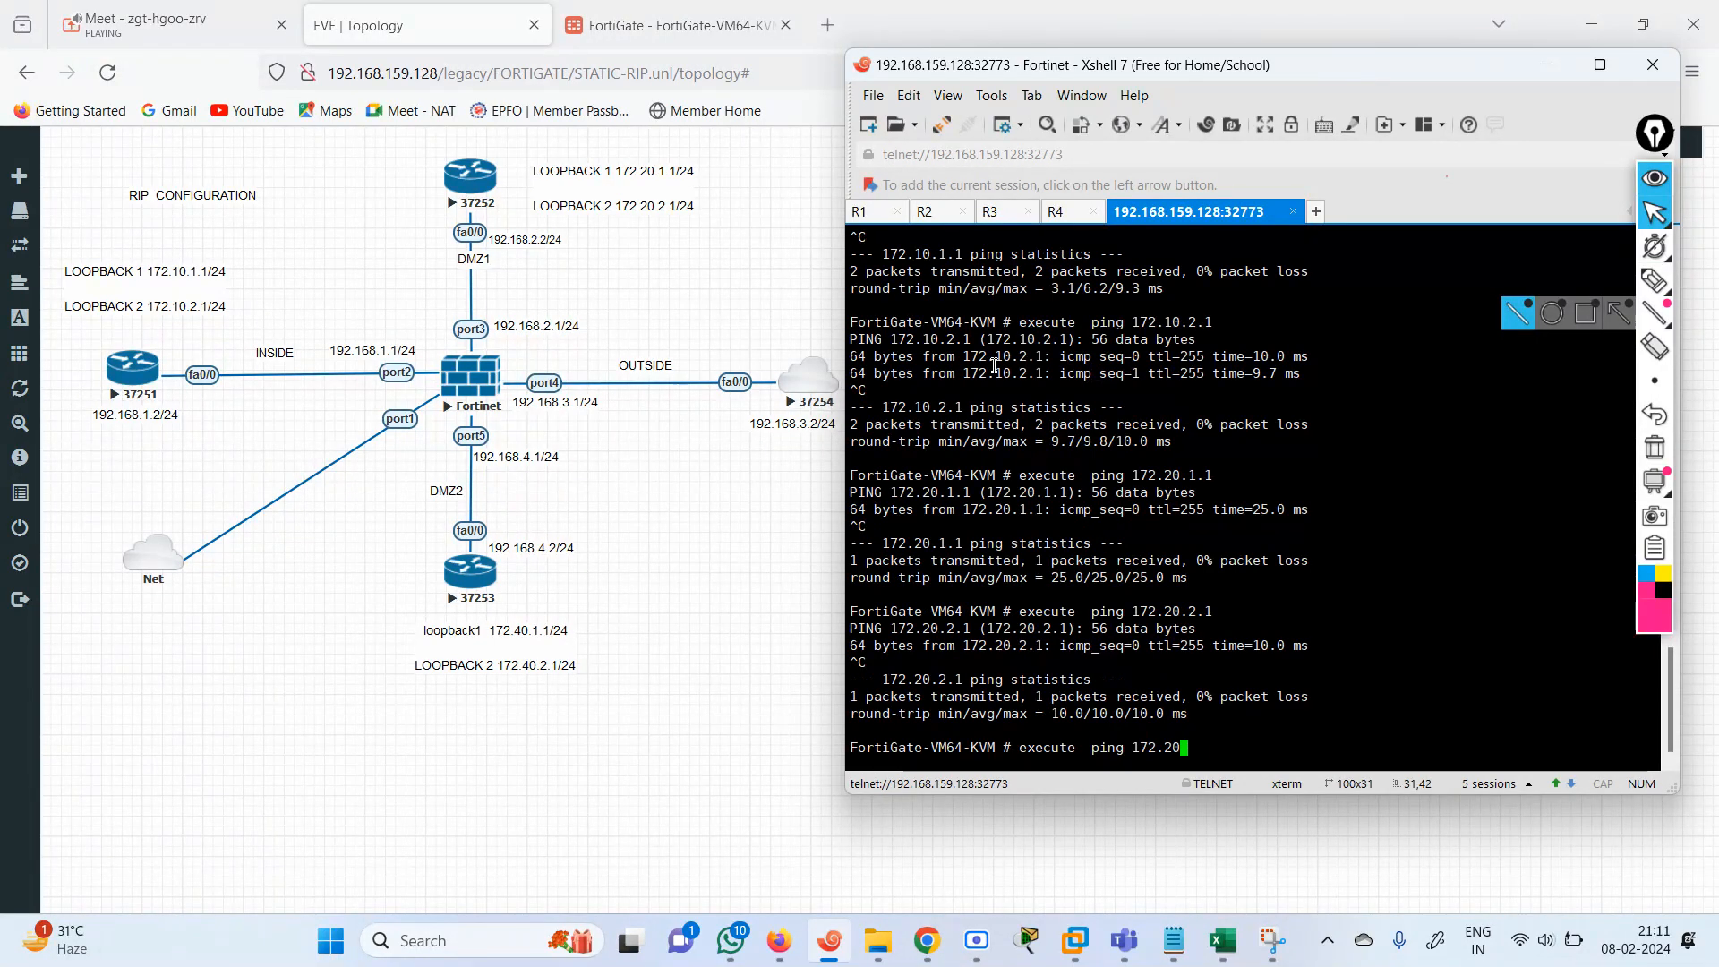
{"action": "type", "text": "92.168.2.1"}
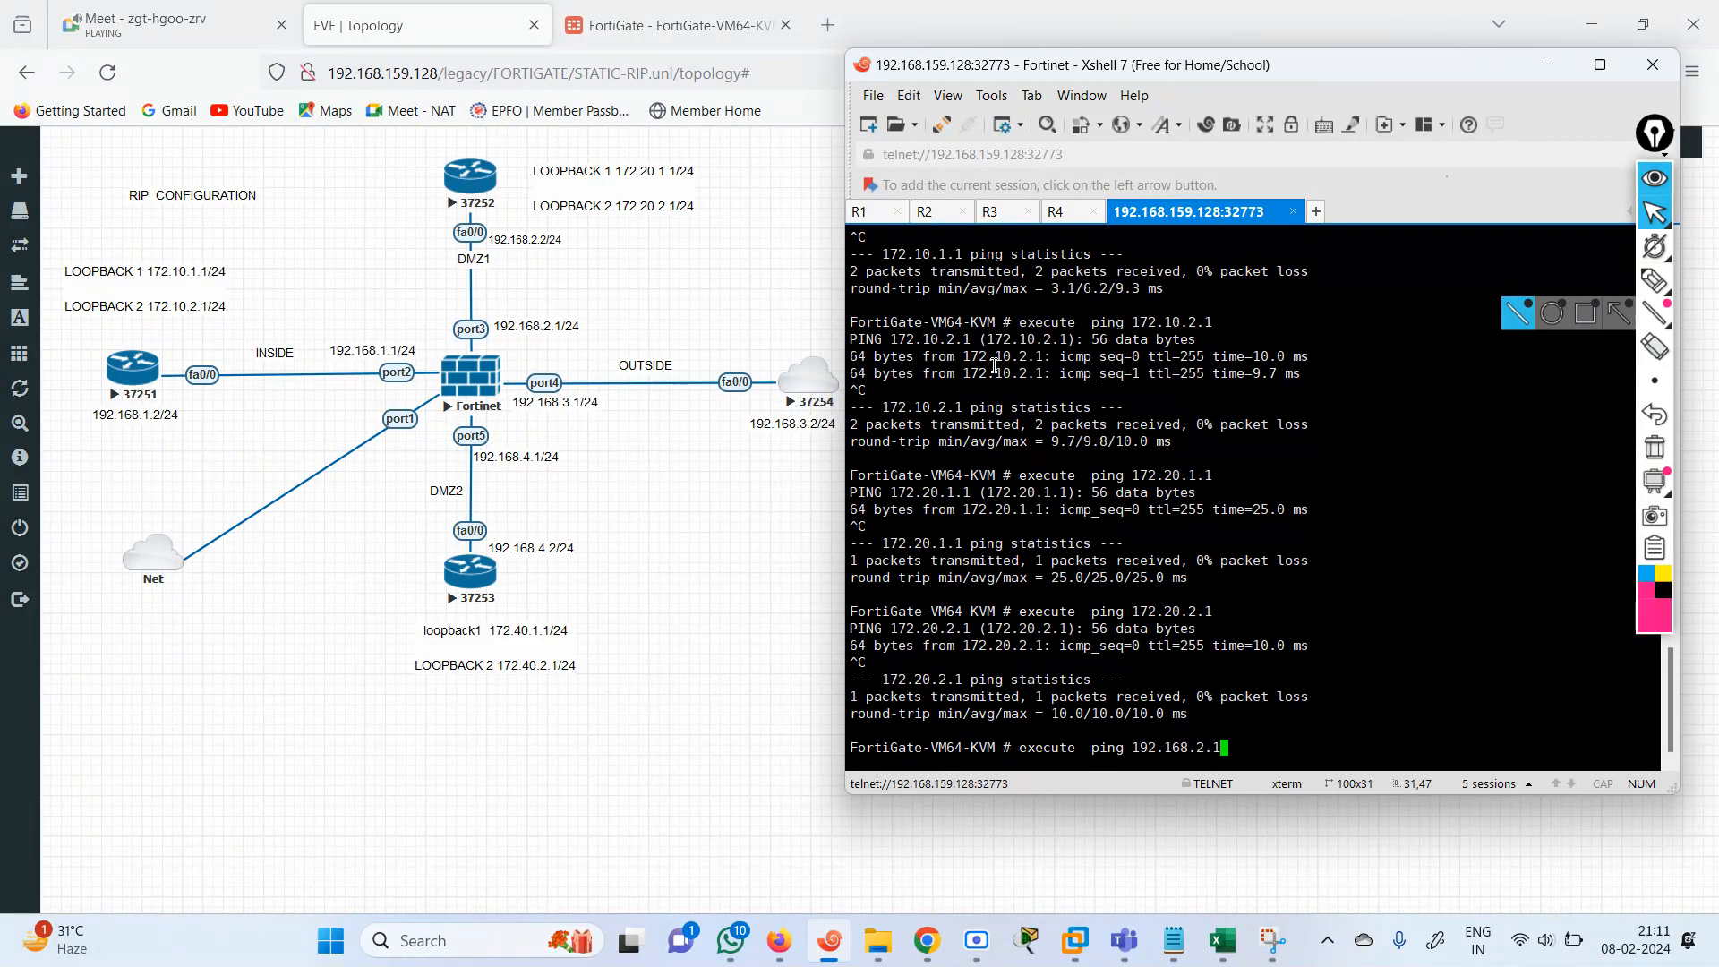
{"action": "key", "text": "Return"}
{"action": "key", "text": "ctrl+c"}
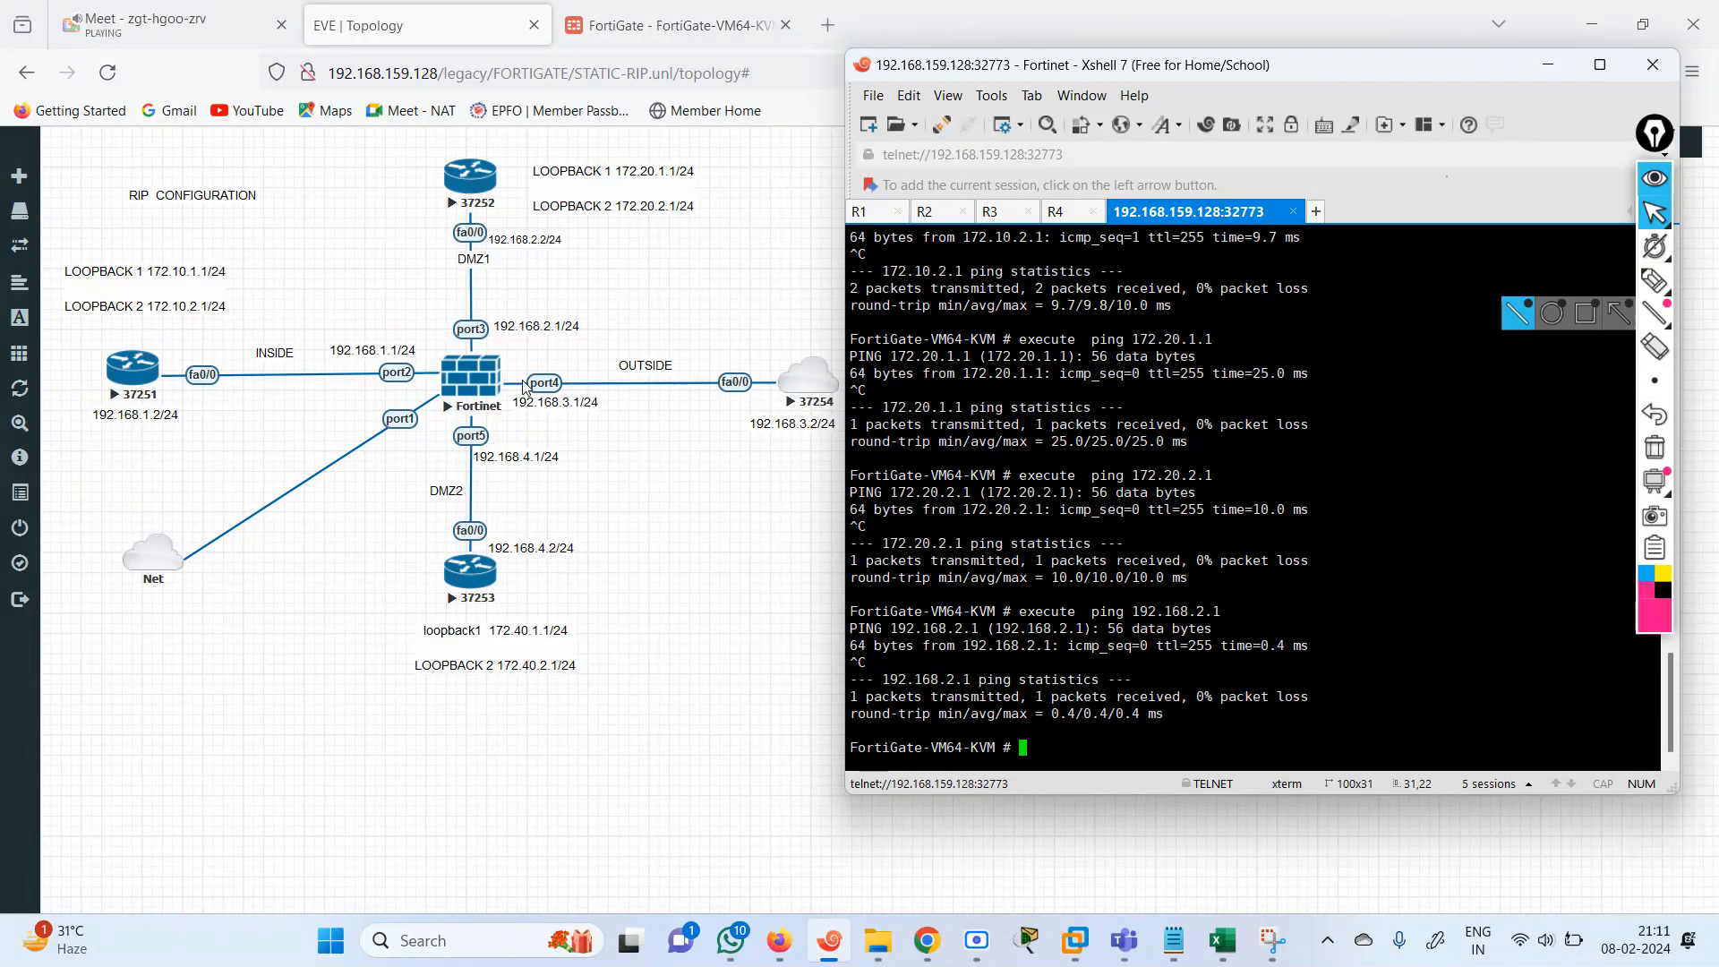
Try to ping the OUTSIDE router's interface 192.168.3.2 from the FortiGate.
{"action": "key", "text": "Up"}
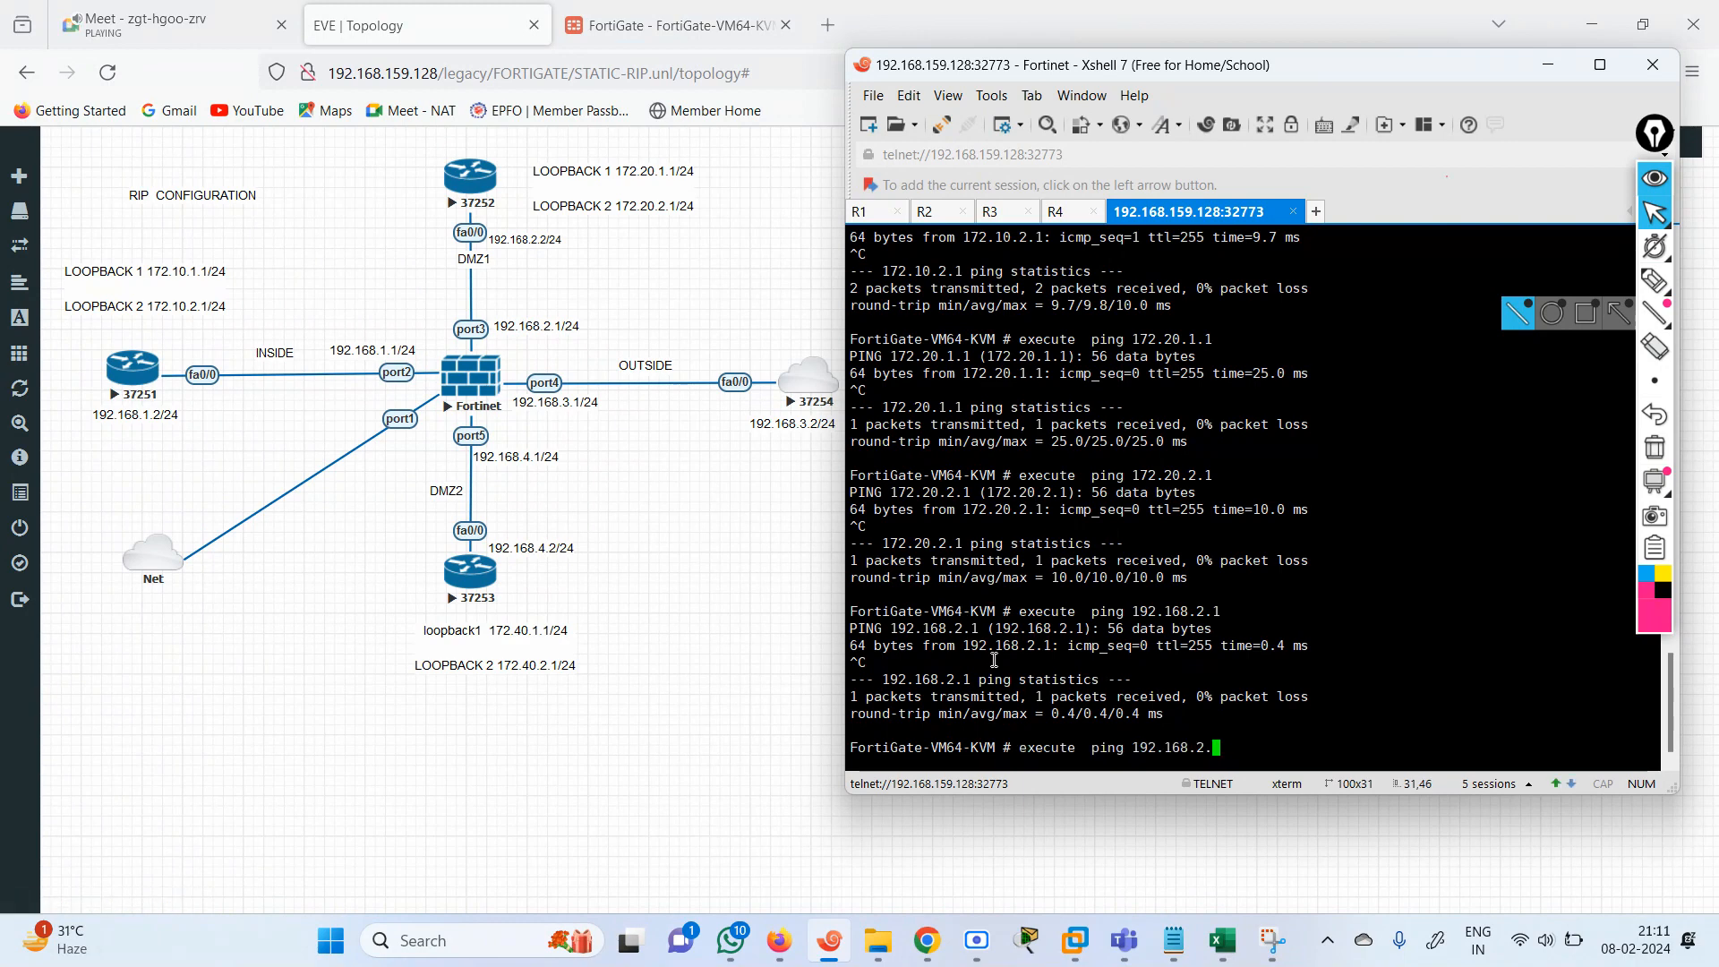
{"action": "key", "text": "BackSpace"}
{"action": "key", "text": "BackSpace"}
{"action": "key", "text": "BackSpace"}
{"action": "key", "text": "BackSpace"}
{"action": "key", "text": "BackSpace"}
{"action": "key", "text": "BackSpace"}
{"action": "key", "text": "BackSpace"}
{"action": "key", "text": "BackSpace"}
{"action": "key", "text": "BackSpace"}
{"action": "key", "text": "BackSpace"}
{"action": "key", "text": "BackSpace"}
{"action": "key", "text": "BackSpace"}
{"action": "key", "text": "BackSpace"}
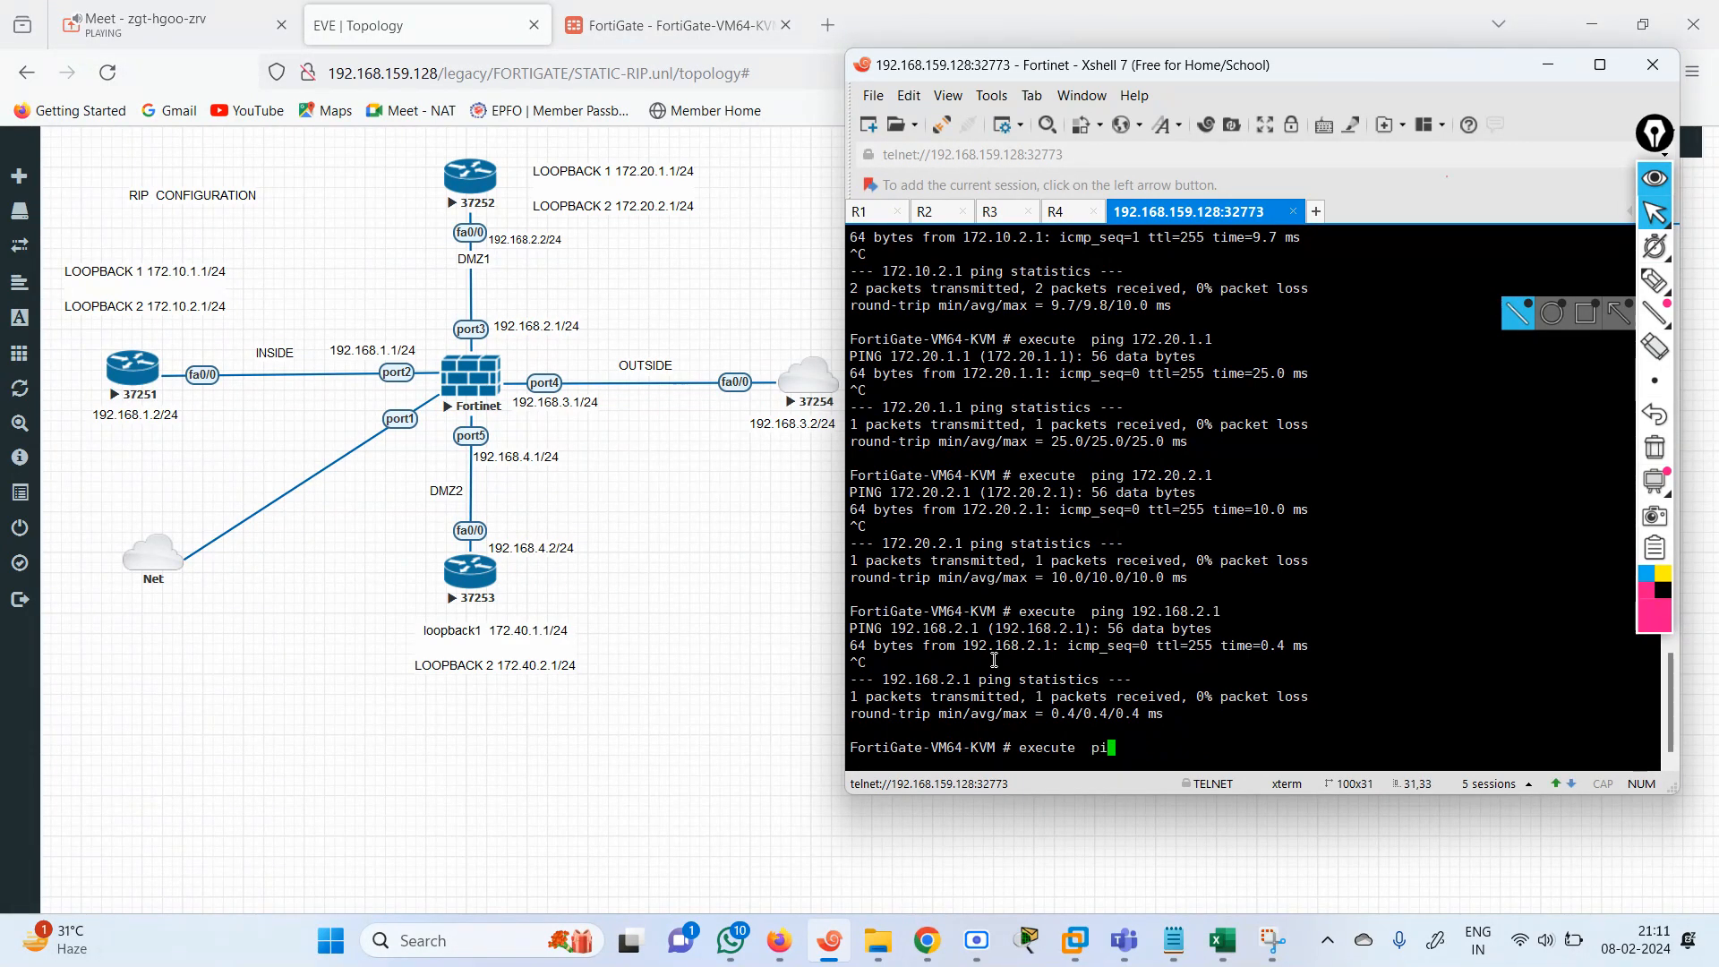
{"action": "type", "text": "ng192.168.3.2"}
{"action": "key", "text": "Return"}
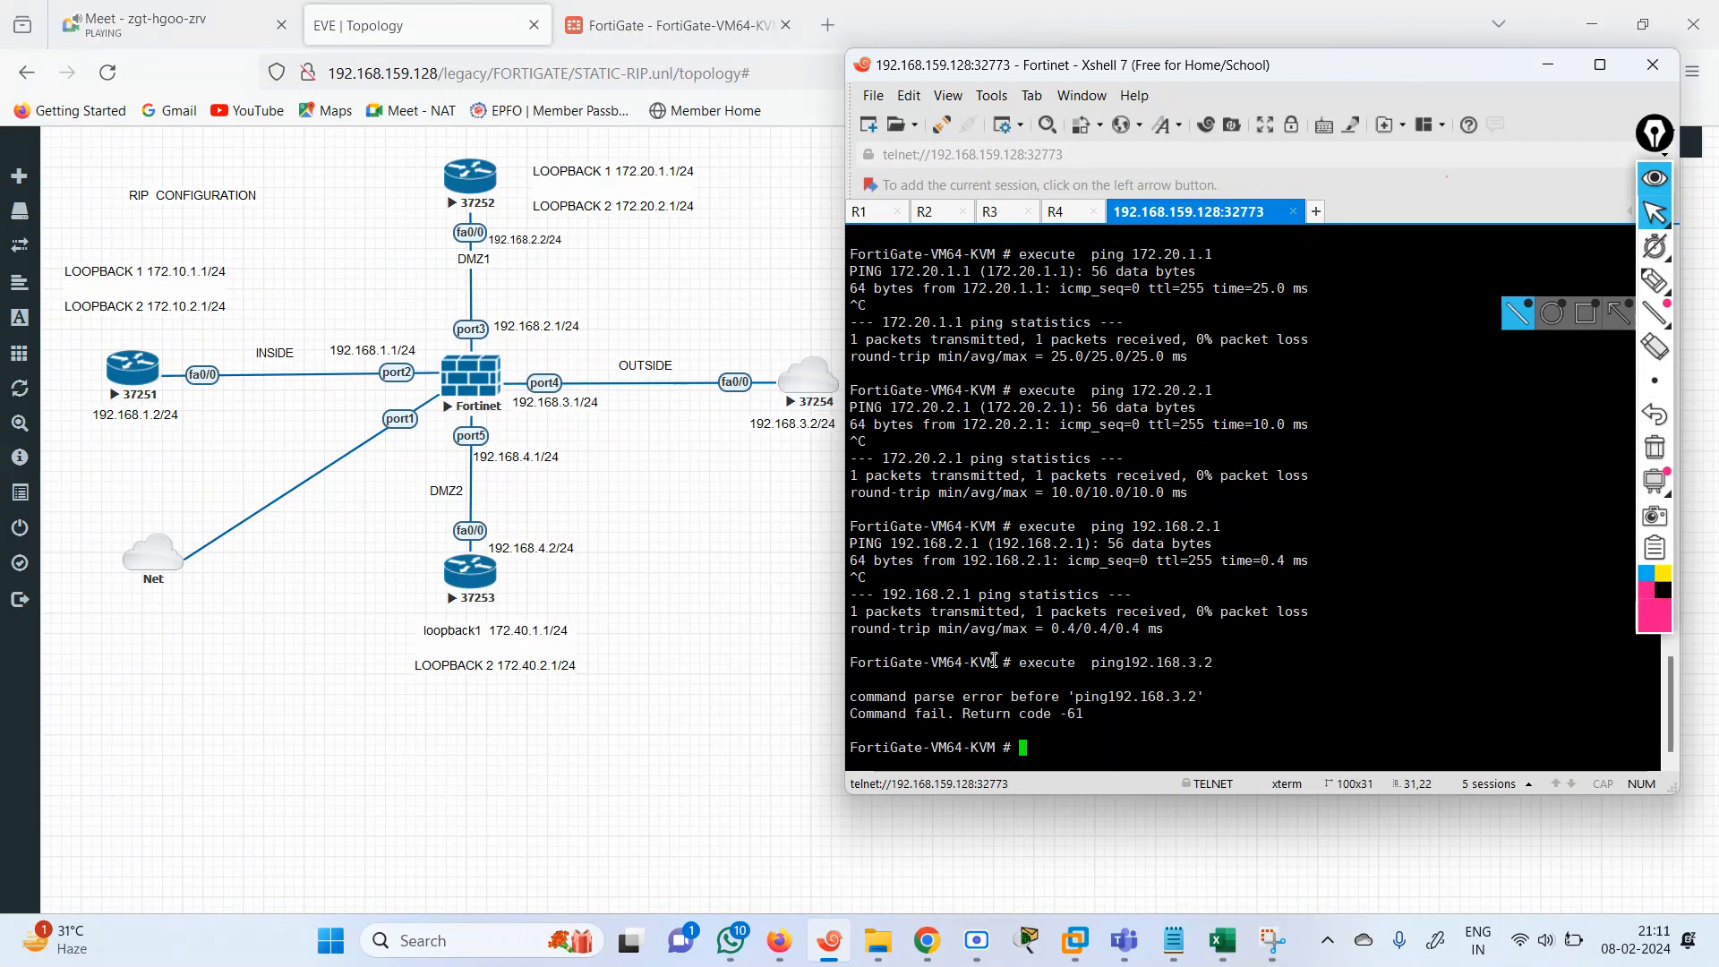
Insert the missing space in the last command to ping 192.168.3.2, run it, and stop the ping.
{"action": "key", "text": "Up"}
{"action": "key", "text": "Left"}
{"action": "key", "text": "Left"}
{"action": "key", "text": "Left"}
{"action": "key", "text": "Left"}
{"action": "key", "text": "Left"}
{"action": "key", "text": "Left"}
{"action": "key", "text": "Left"}
{"action": "key", "text": "Left"}
{"action": "key", "text": "Left"}
{"action": "key", "text": "Left"}
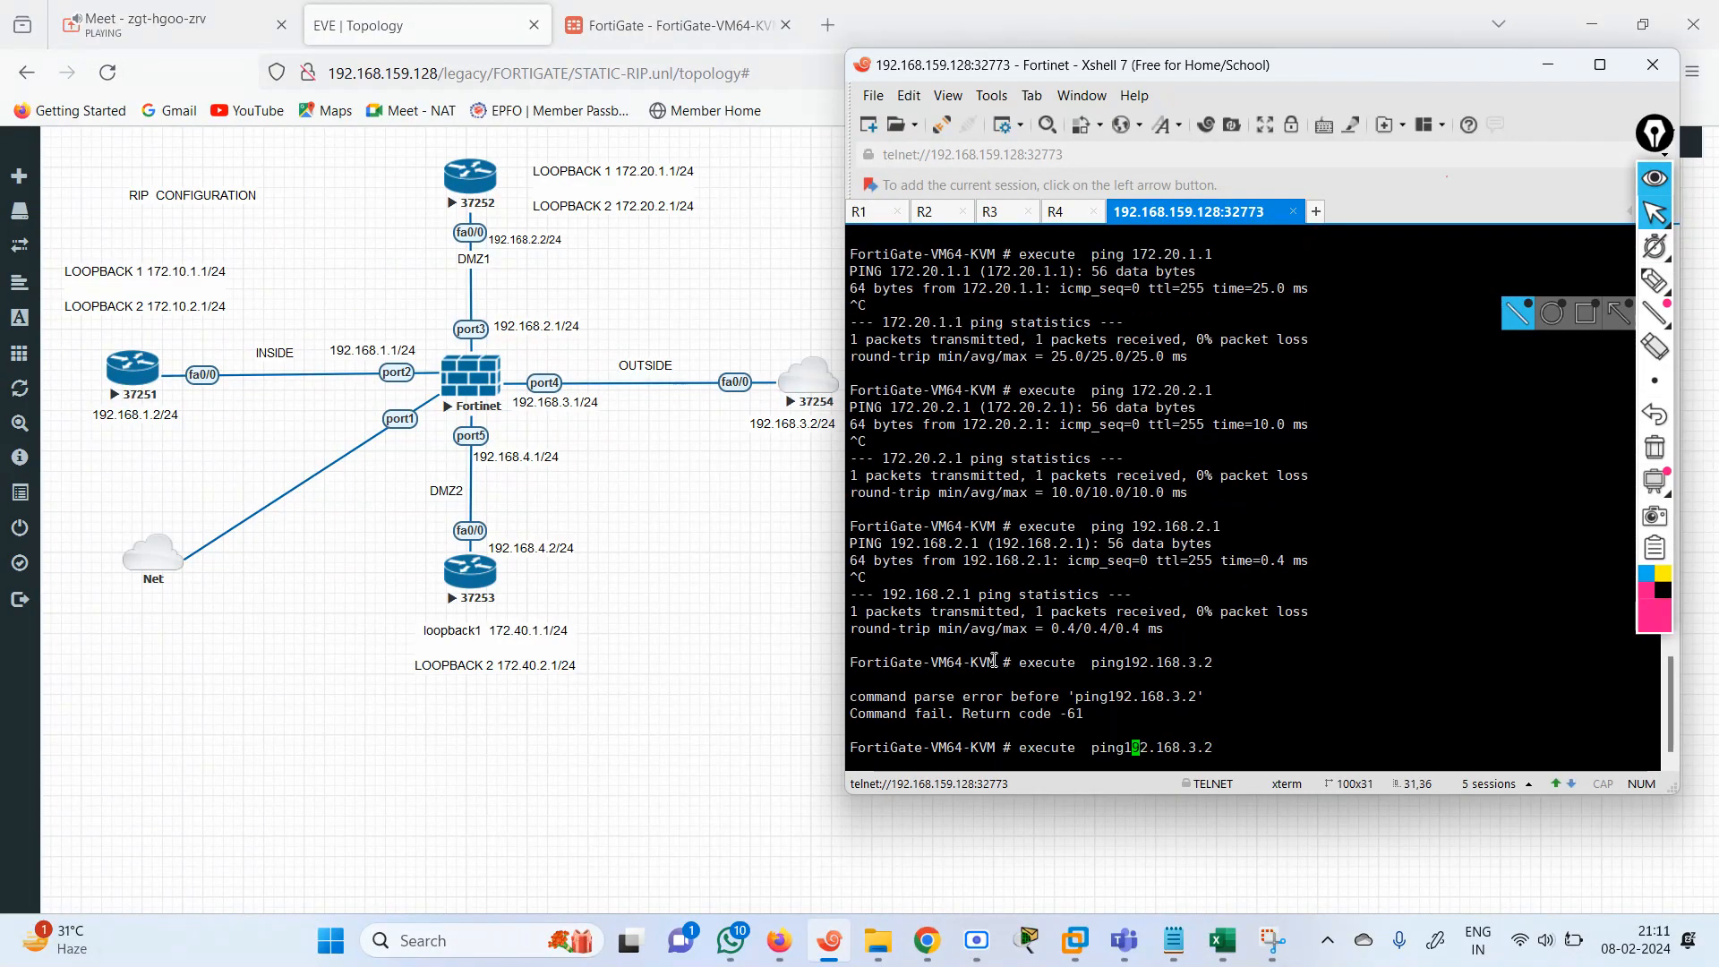
{"action": "key", "text": "Return"}
{"action": "key", "text": "ctrl+c"}
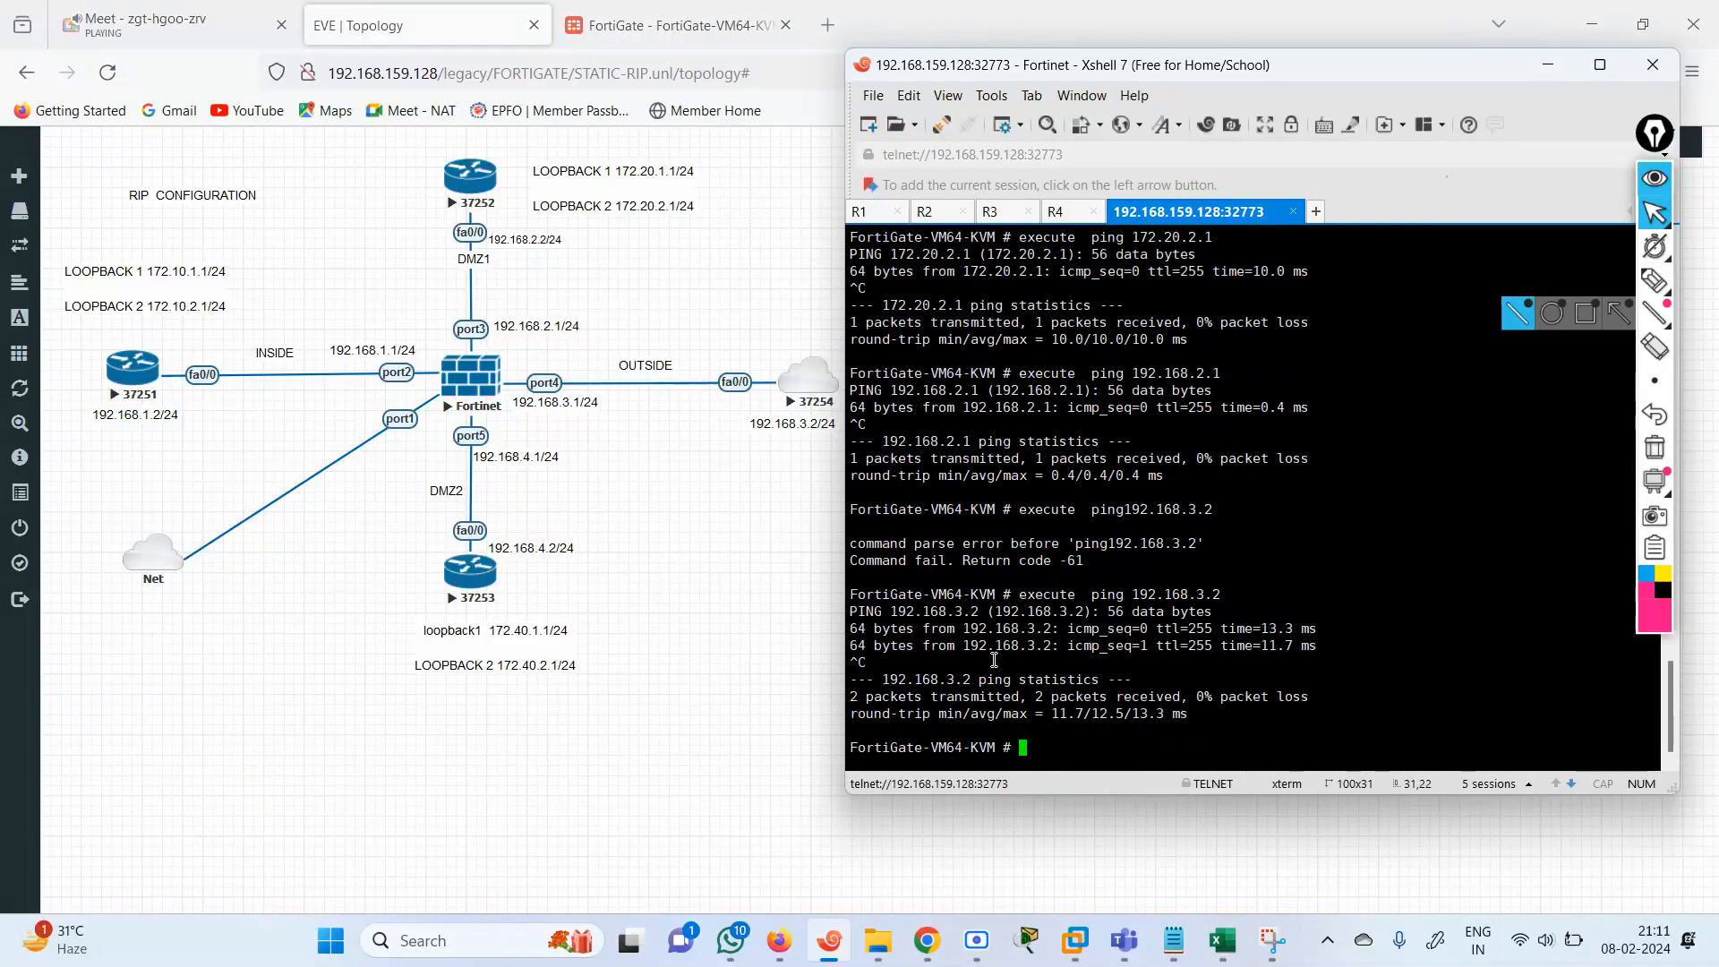
Ping the address 1.1.1.1 from the FortiGate and stop the ping after a few replies.
{"action": "key", "text": "Up"}
{"action": "key", "text": "Left"}
{"action": "key", "text": "Left"}
{"action": "key", "text": "Left"}
{"action": "key", "text": "Left"}
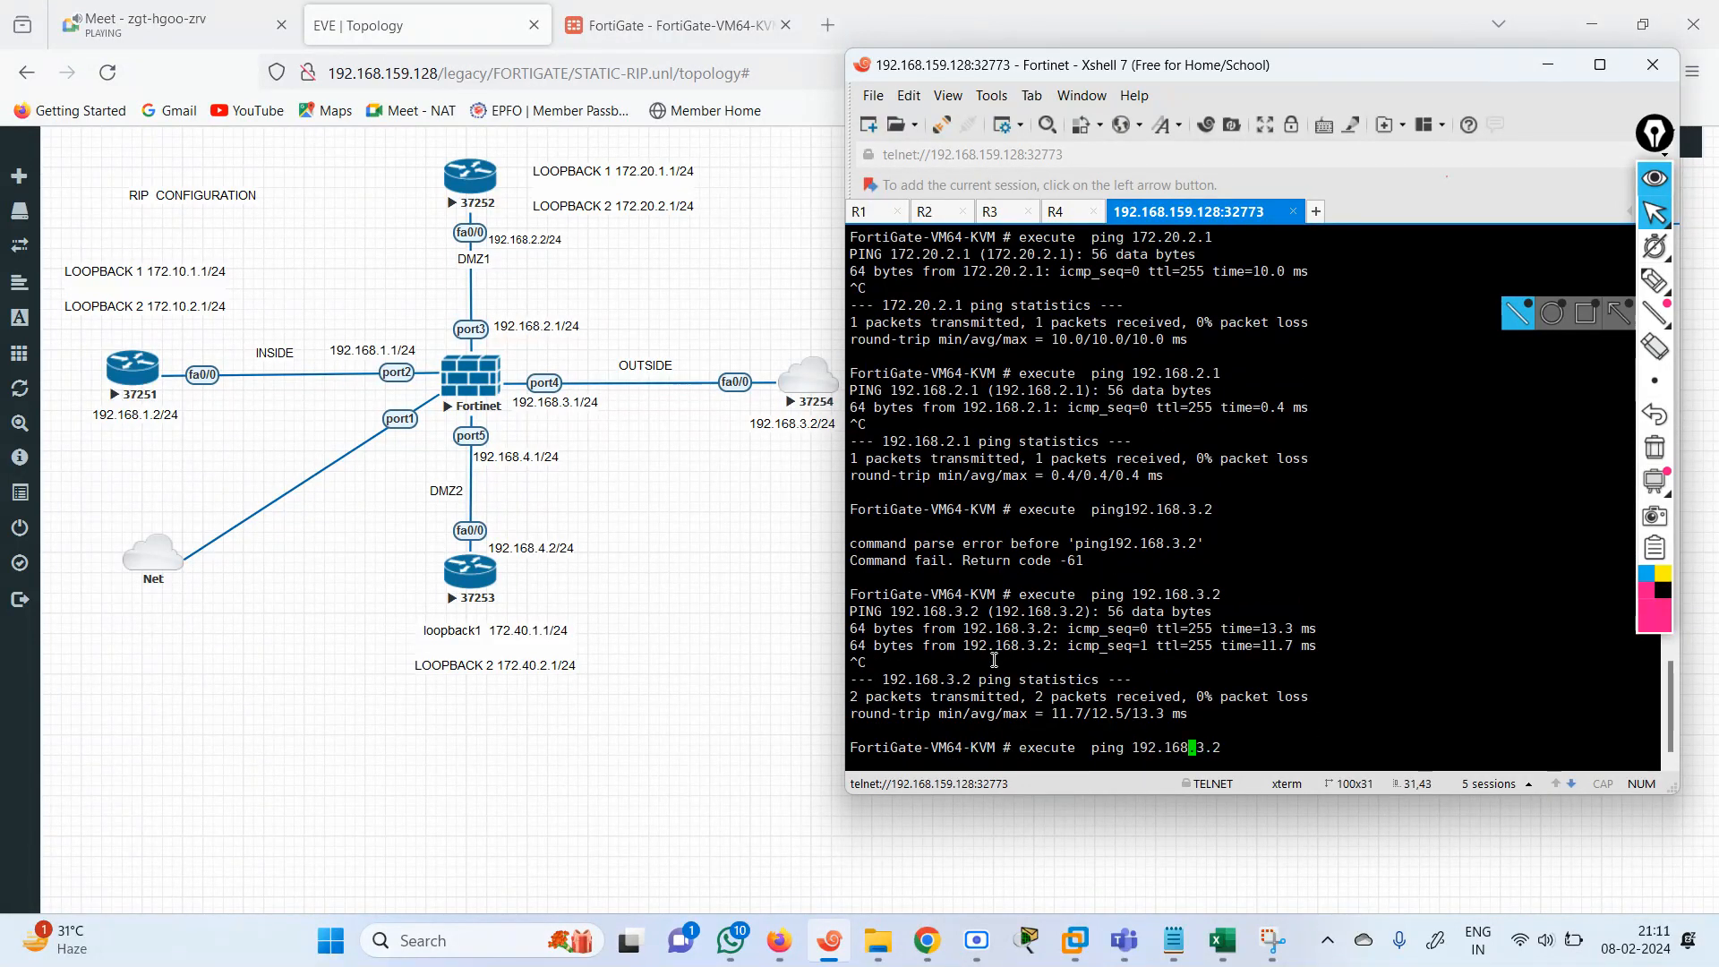
{"action": "key", "text": "Delete"}
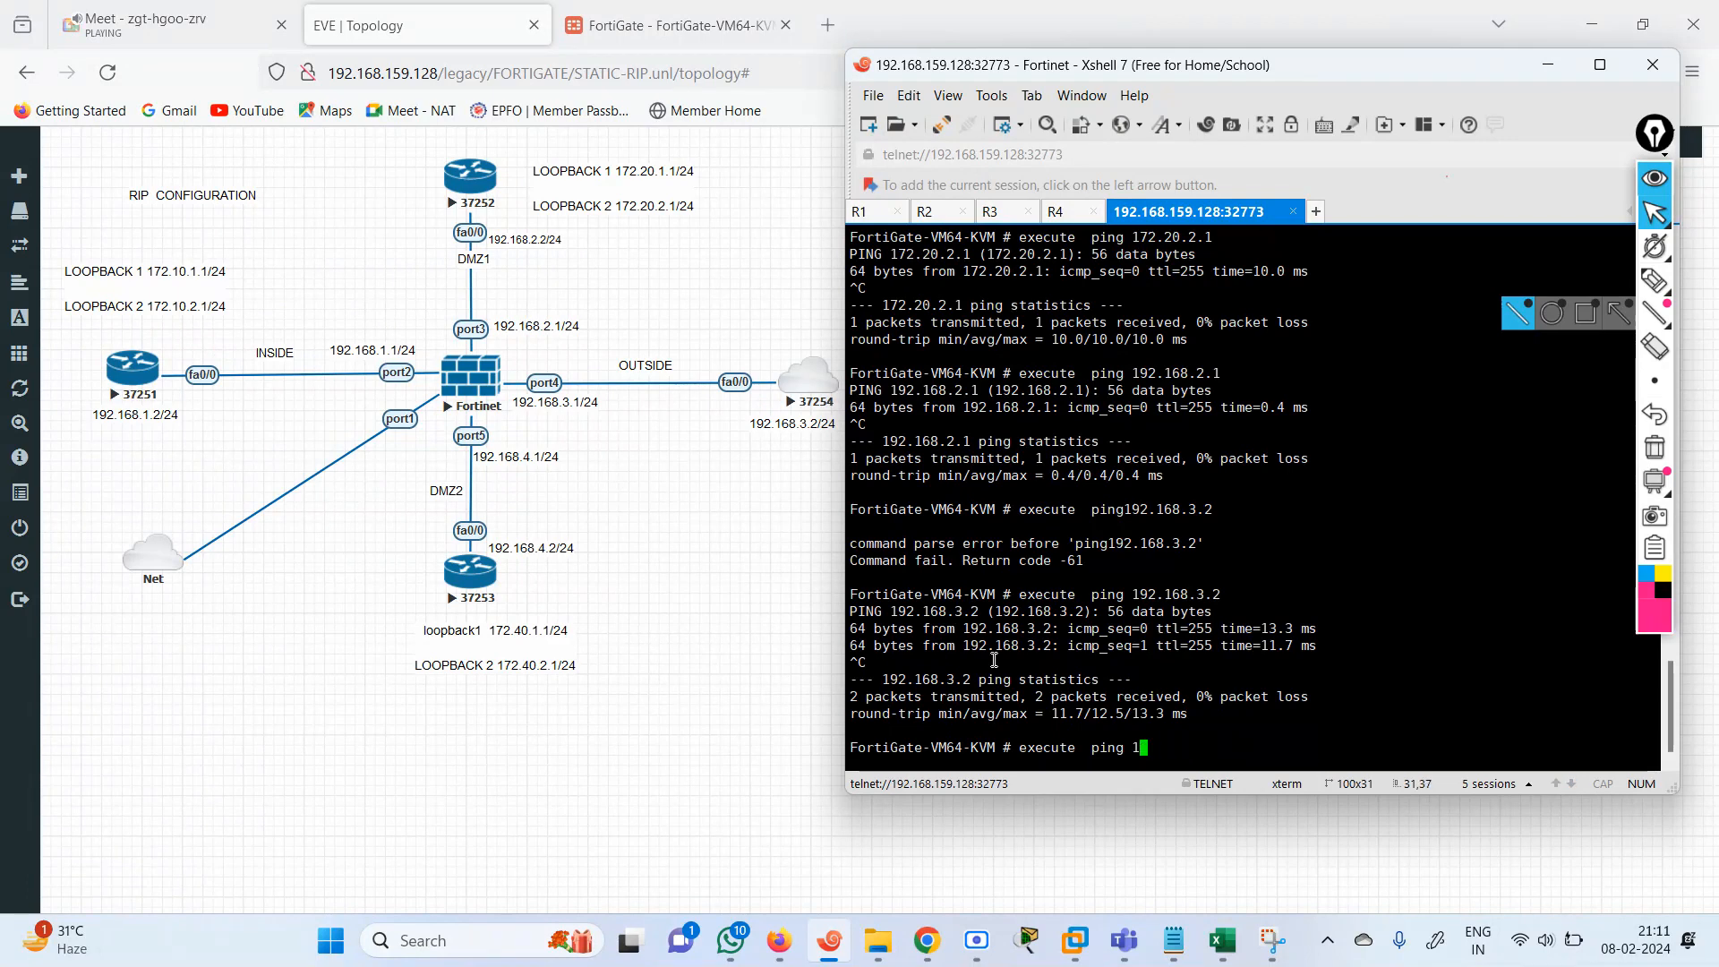
{"action": "type", "text": ".1.1.1"}
{"action": "key", "text": "Return"}
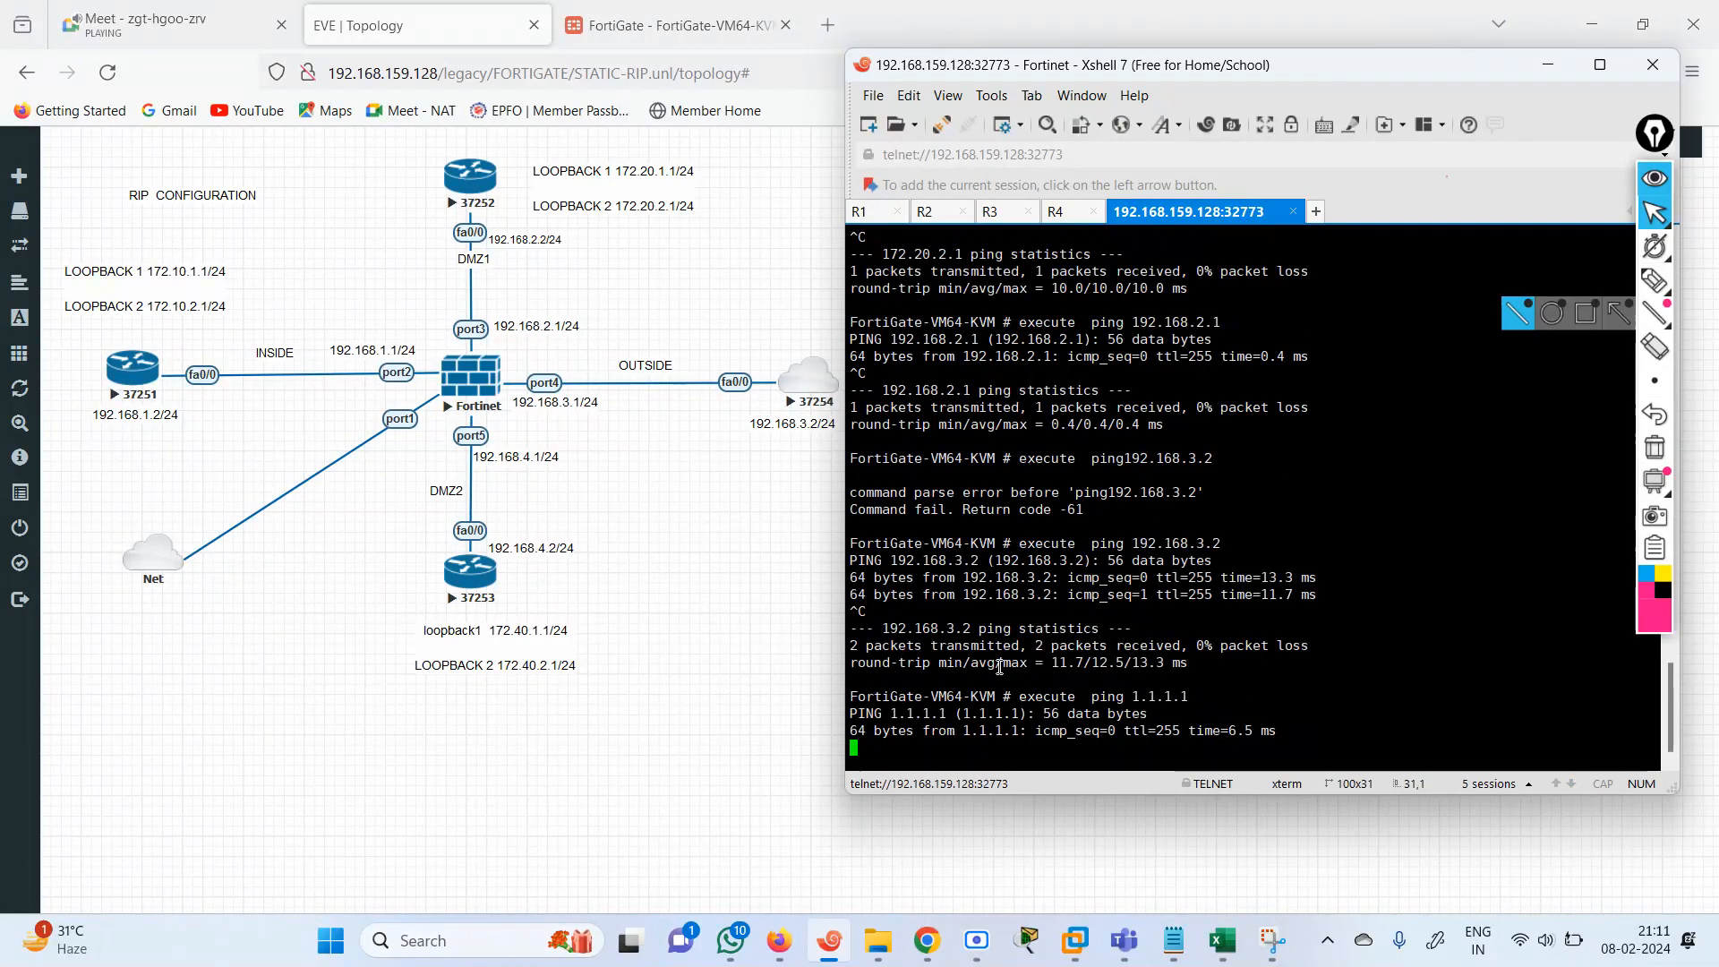
{"action": "key", "text": "ctrl+c"}
Ping the FortiGate's own port5 address 192.168.4.1 and stop the ping.
{"action": "key", "text": "Up"}
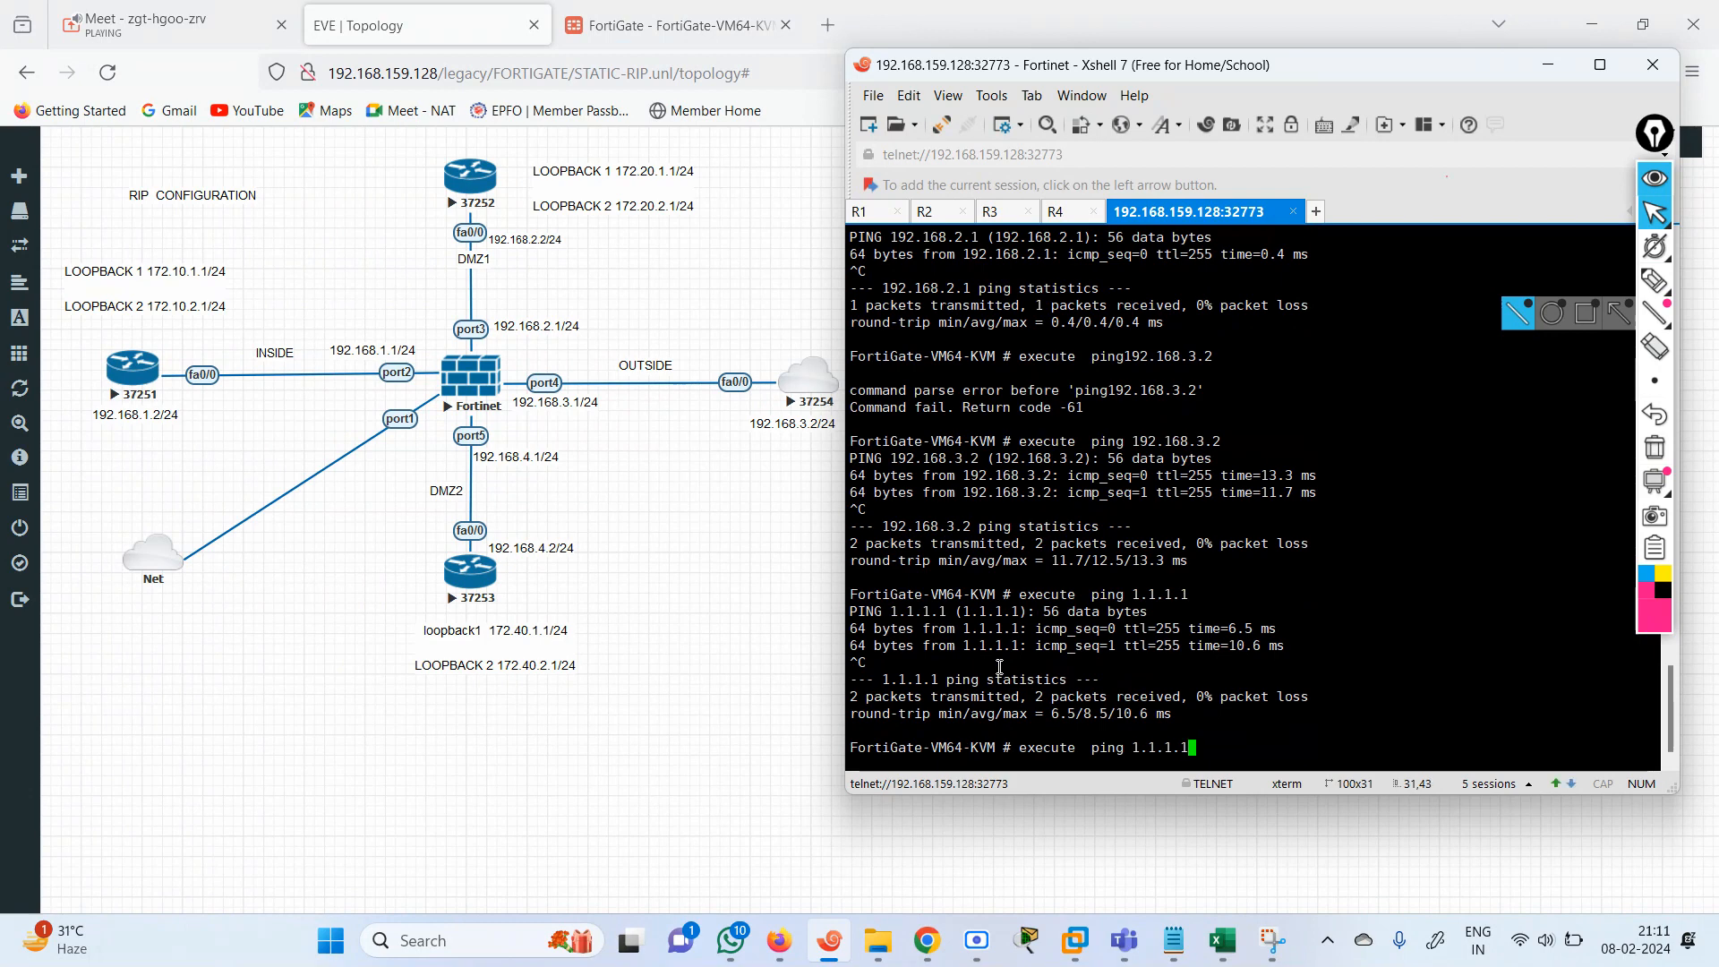
{"action": "key", "text": "BackSpace"}
{"action": "key", "text": "BackSpace"}
{"action": "key", "text": "BackSpace"}
{"action": "key", "text": "BackSpace"}
{"action": "key", "text": "BackSpace"}
{"action": "key", "text": "BackSpace"}
{"action": "key", "text": "BackSpace"}
{"action": "type", "text": "192.168.4.1"}
{"action": "key", "text": "Return"}
{"action": "key", "text": "ctrl+c"}
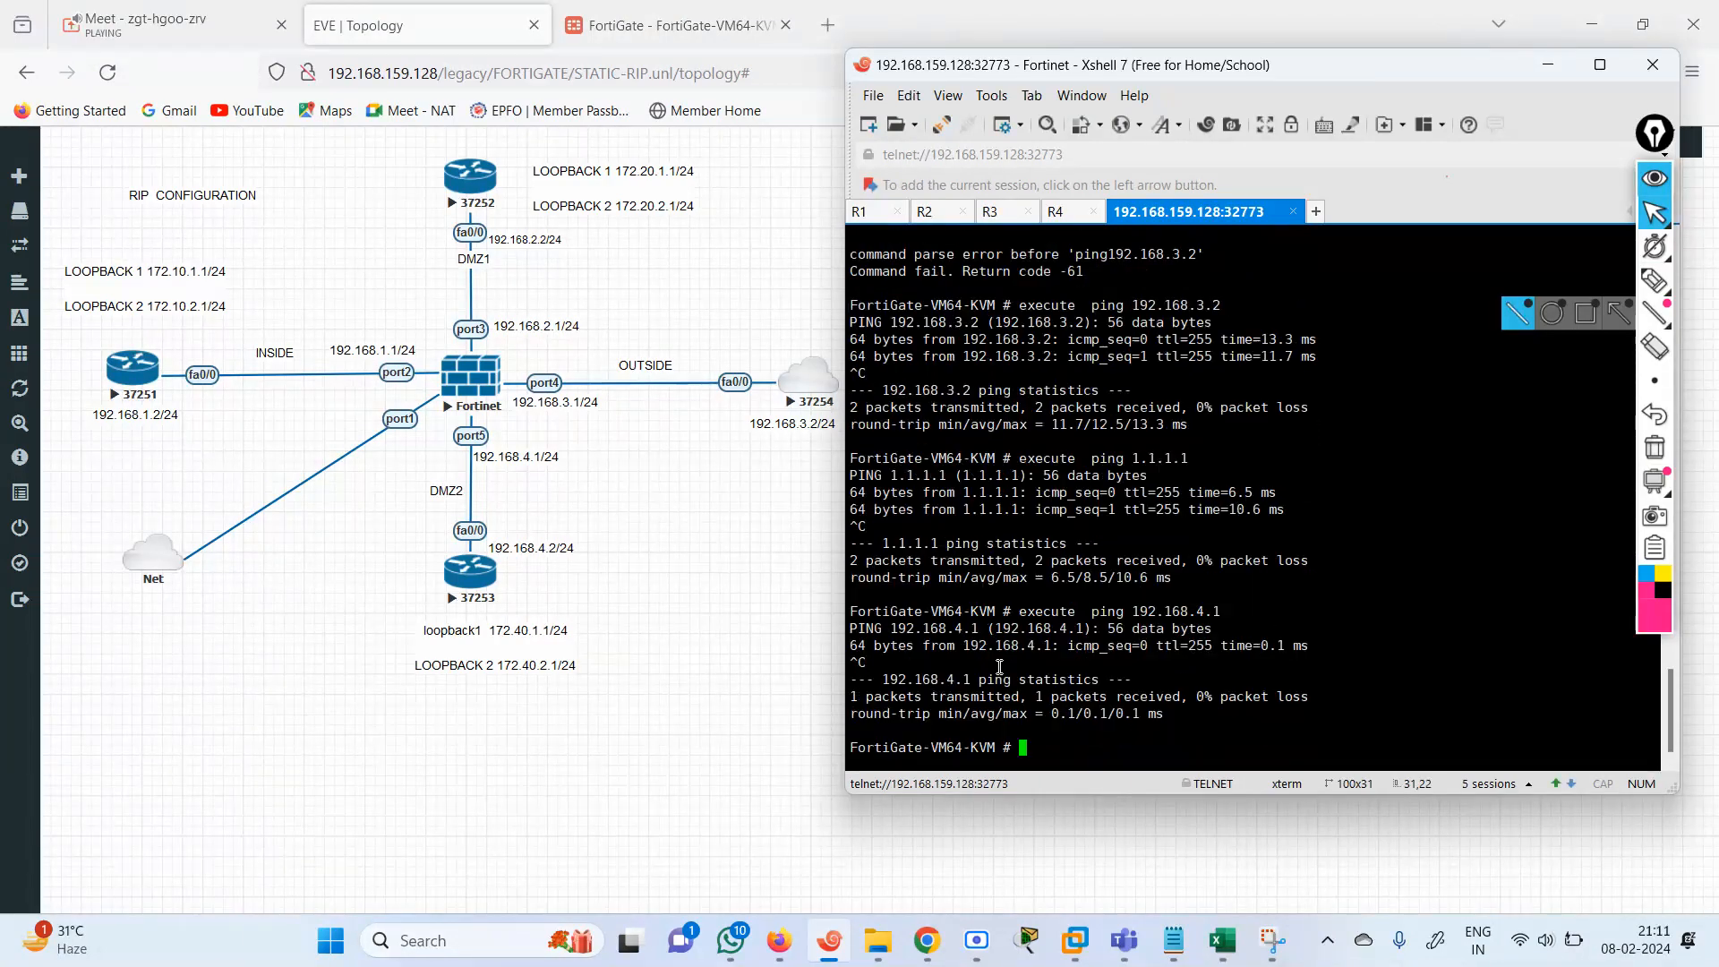
Try to ping 192.168.40.1.1 from the FortiGate and interrupt the command.
{"action": "key", "text": "Up"}
{"action": "key", "text": "BackSpace"}
{"action": "key", "text": "BackSpace"}
{"action": "key", "text": "BackSpace"}
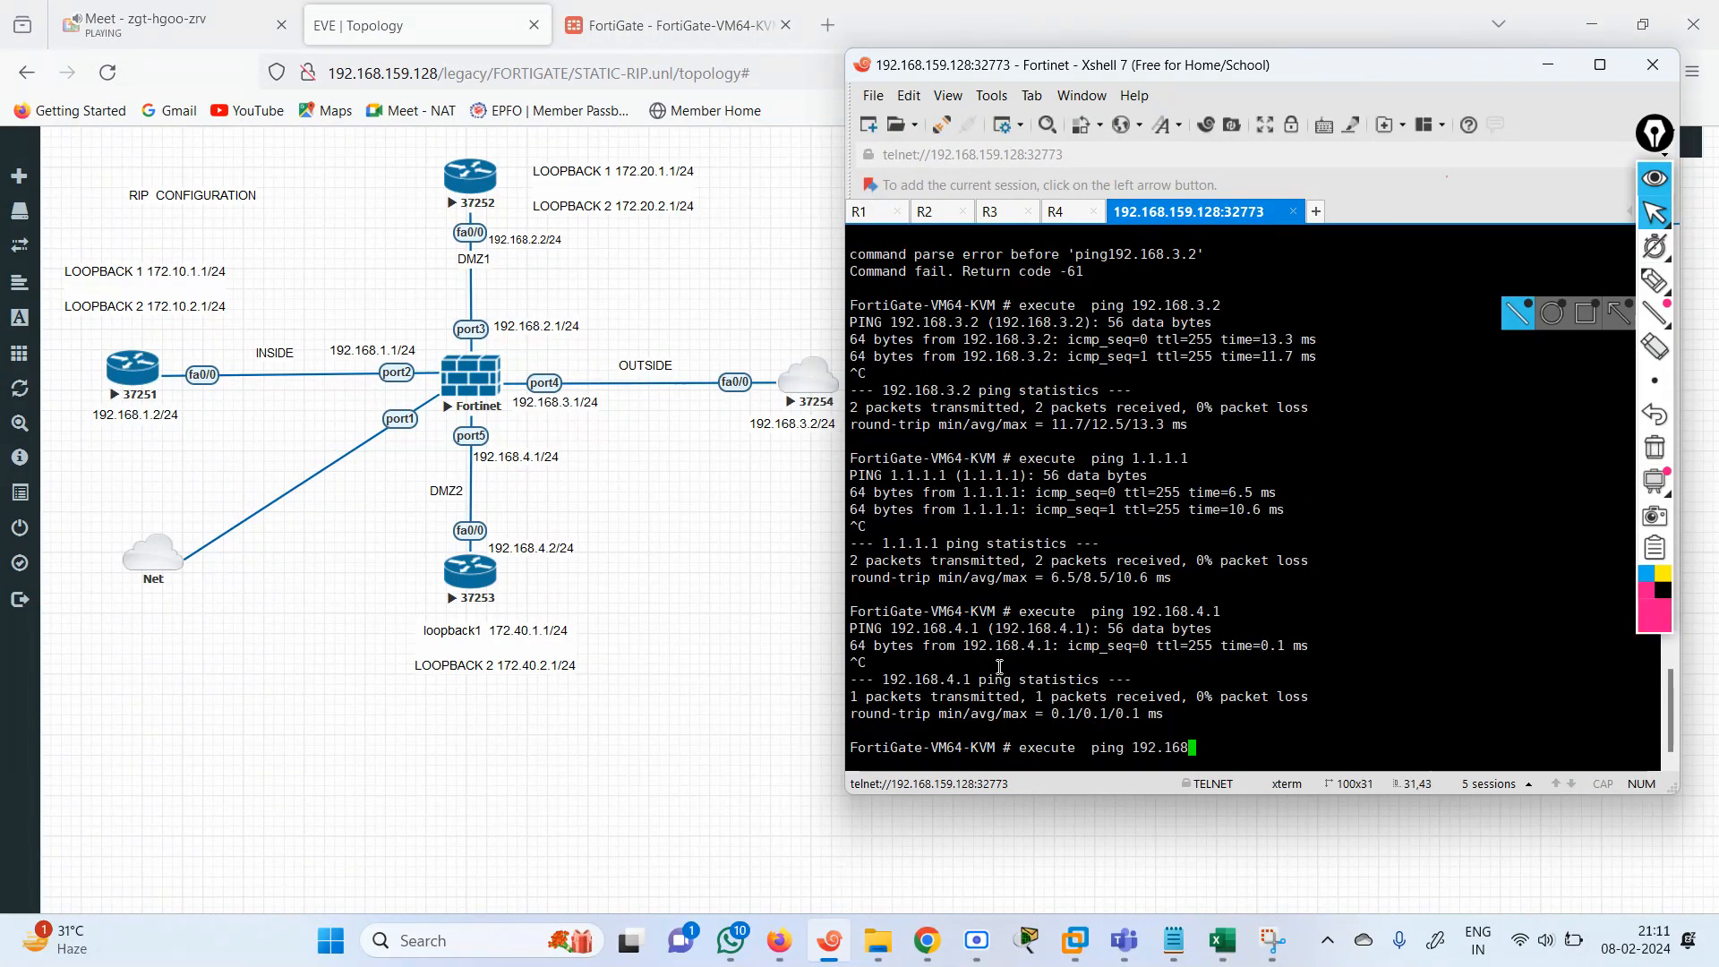
{"action": "type", "text": ".40."}
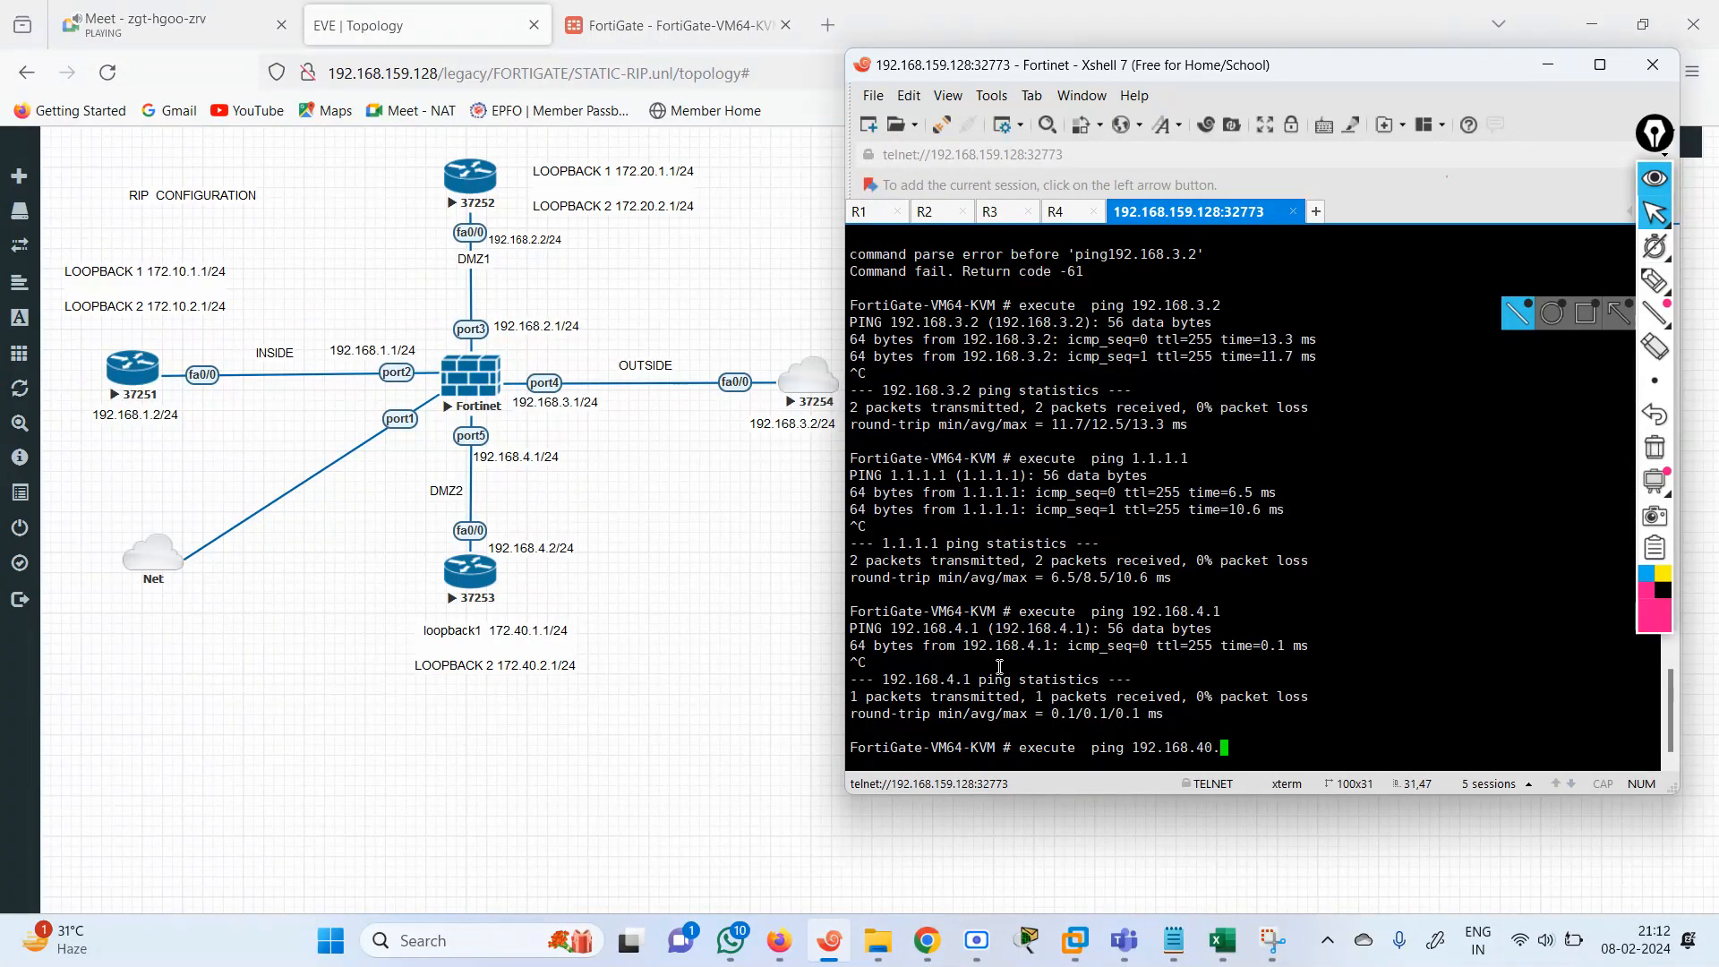
{"action": "type", "text": "1"}
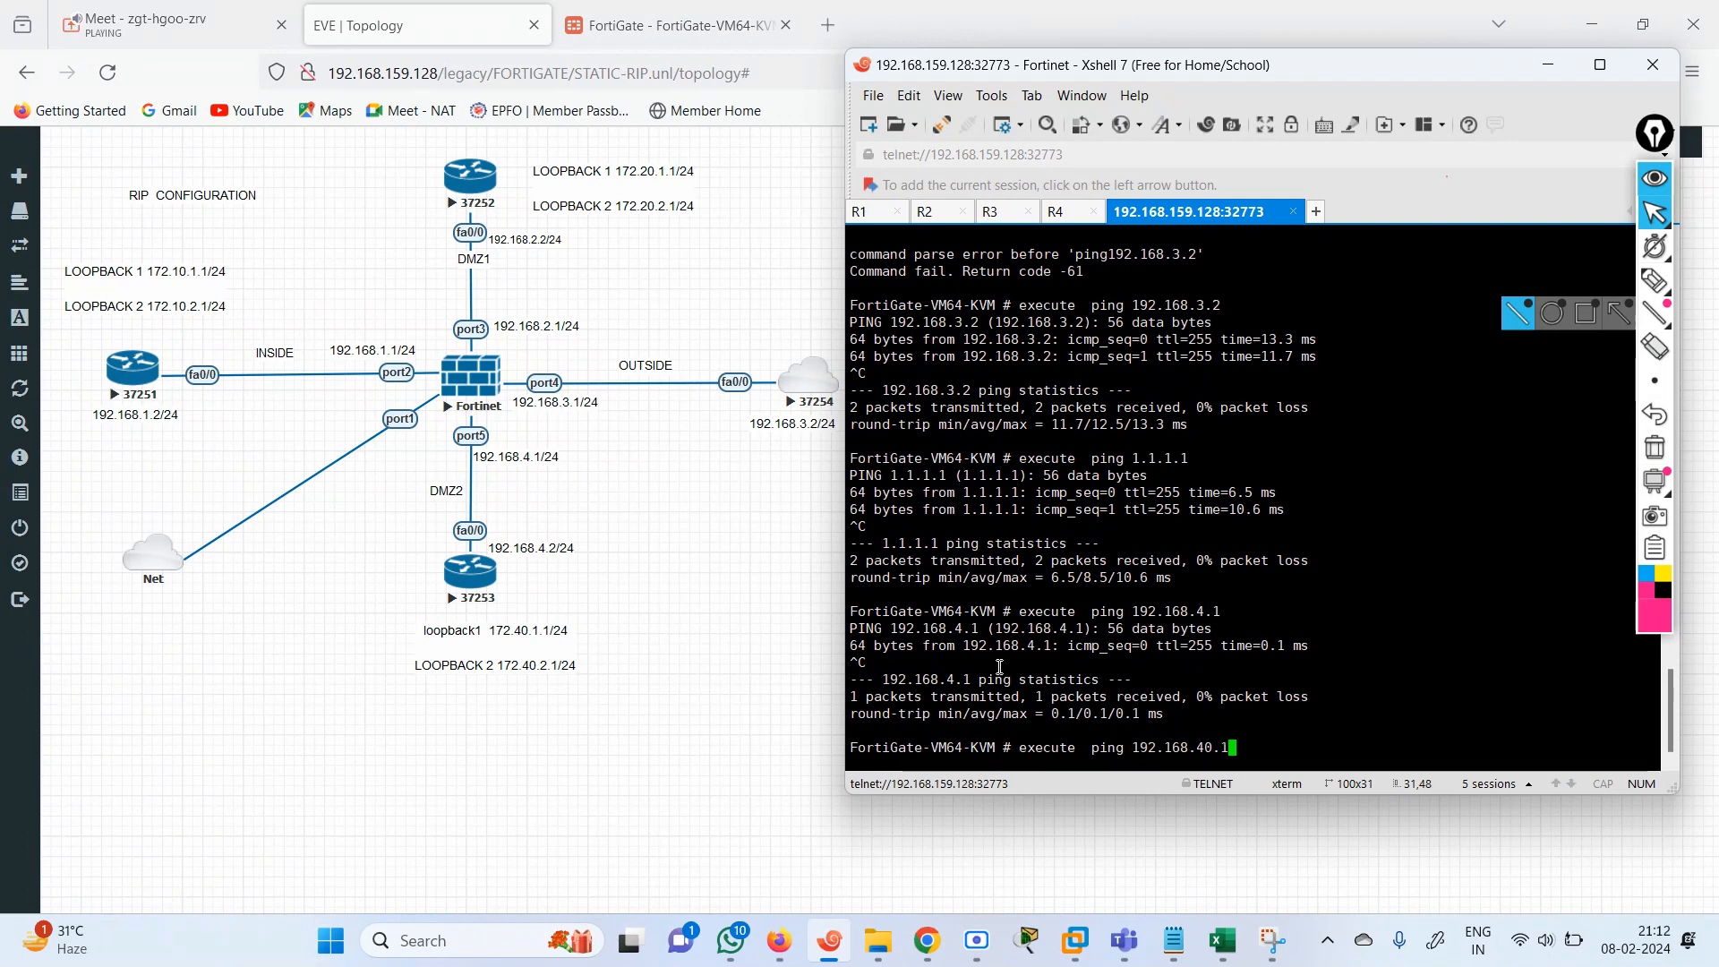
{"action": "type", "text": ".1"}
{"action": "key", "text": "Return"}
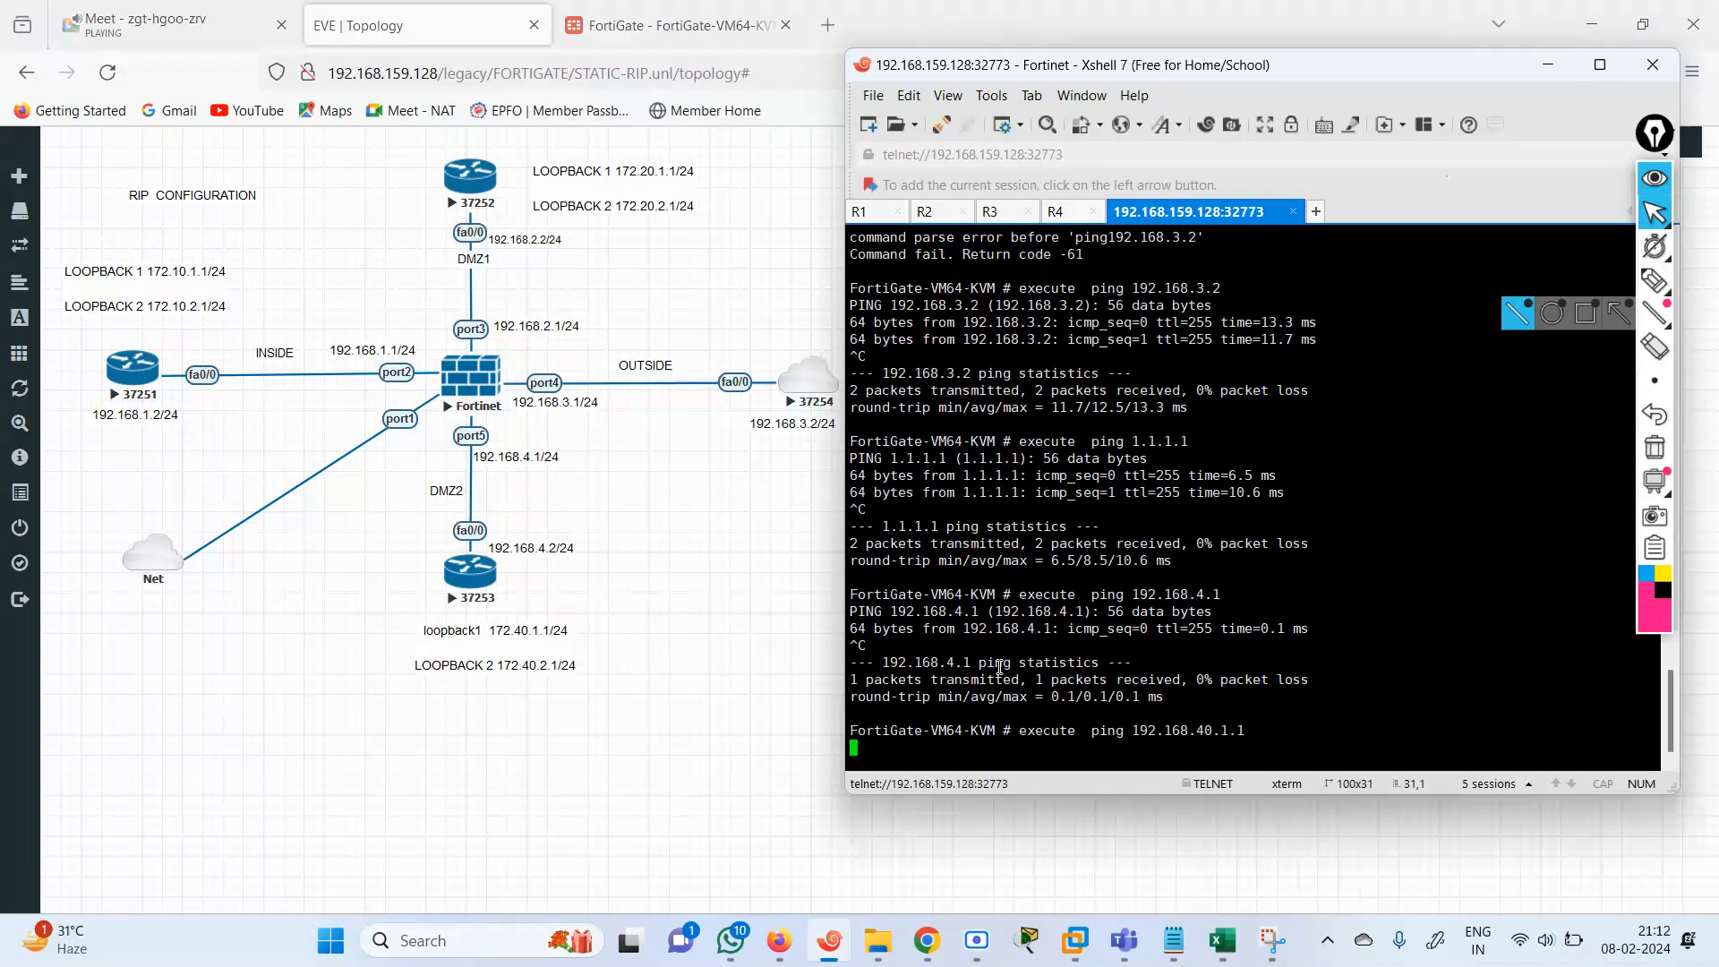
{"action": "key", "text": "ctrl+c"}
Correct the ping target to the DMZ2 router's Loopback 1 address 172.40.1.1, run the ping, and stop it.
{"action": "key", "text": "Up"}
{"action": "key", "text": "BackSpace"}
{"action": "key", "text": "BackSpace"}
{"action": "key", "text": "BackSpace"}
{"action": "key", "text": "BackSpace"}
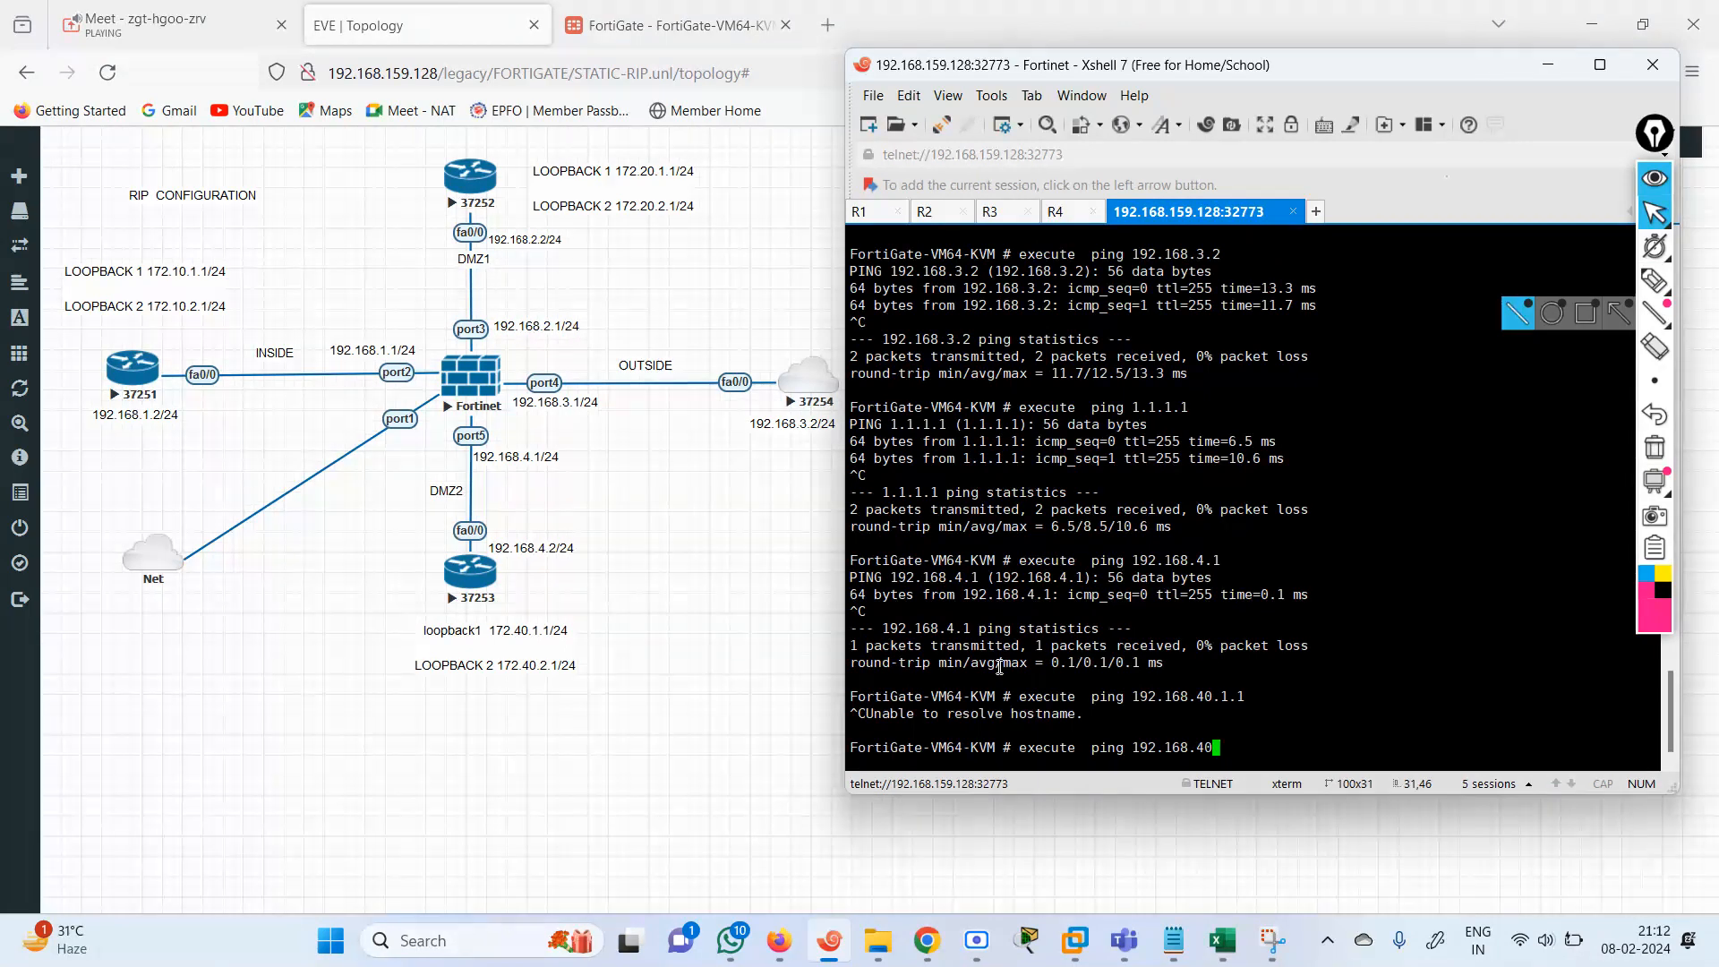
{"action": "type", "text": "."}
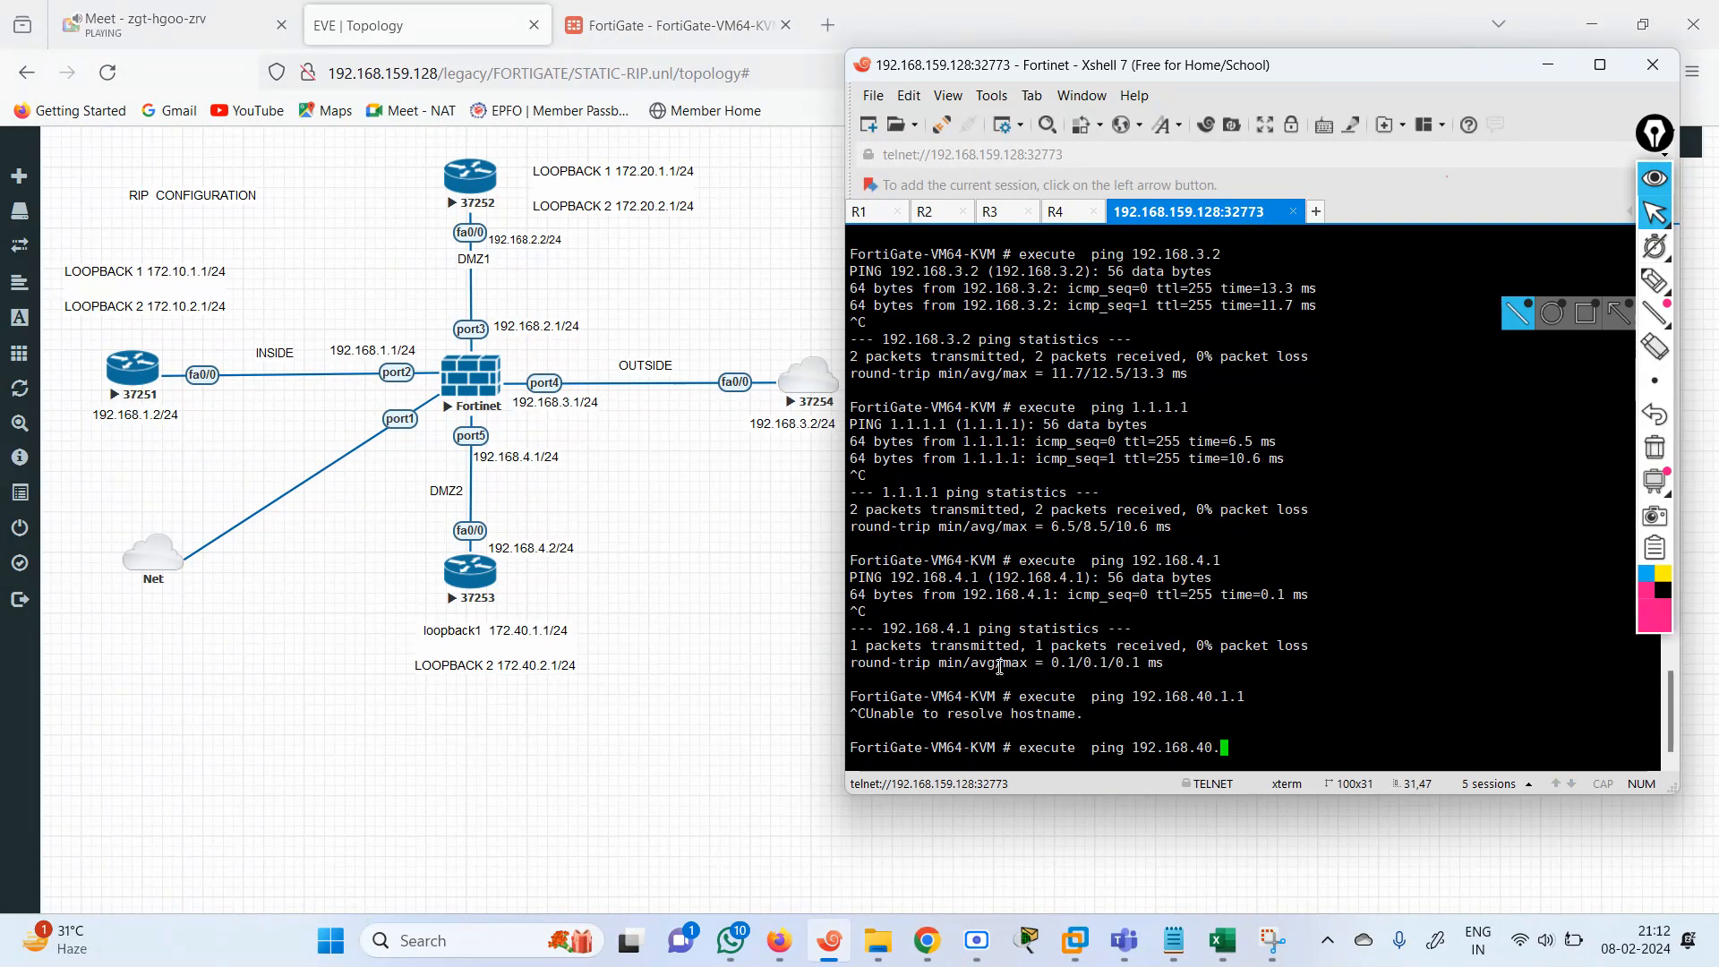
{"action": "key", "text": "BackSpace"}
{"action": "key", "text": "BackSpace"}
{"action": "key", "text": "BackSpace"}
{"action": "key", "text": "BackSpace"}
{"action": "key", "text": "BackSpace"}
{"action": "key", "text": "BackSpace"}
{"action": "key", "text": "BackSpace"}
{"action": "key", "text": "BackSpace"}
{"action": "key", "text": "BackSpace"}
{"action": "type", "text": "72,"}
{"action": "key", "text": "BackSpace"}
{"action": "type", "text": "."}
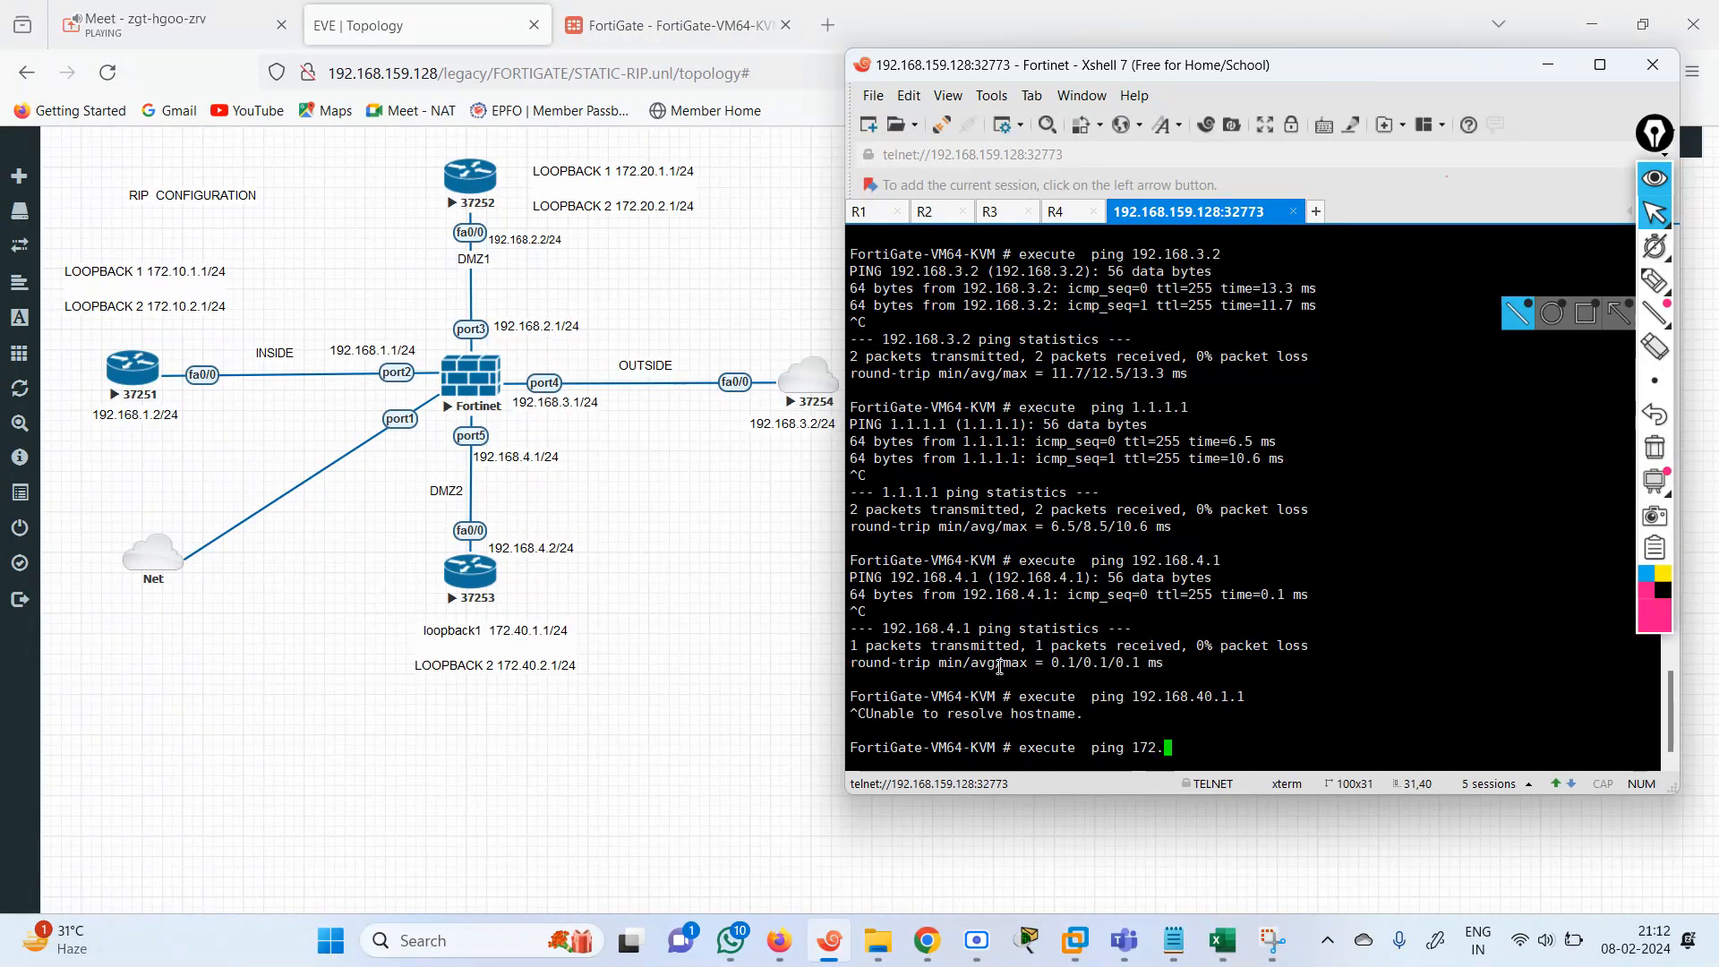
{"action": "type", "text": "40.1.1"}
{"action": "key", "text": "Return"}
{"action": "key", "text": "ctrl+c"}
Ping the DMZ2 router's Loopback 2 address 172.40.2.1 from the FortiGate.
{"action": "key", "text": "Up"}
{"action": "key", "text": "Left"}
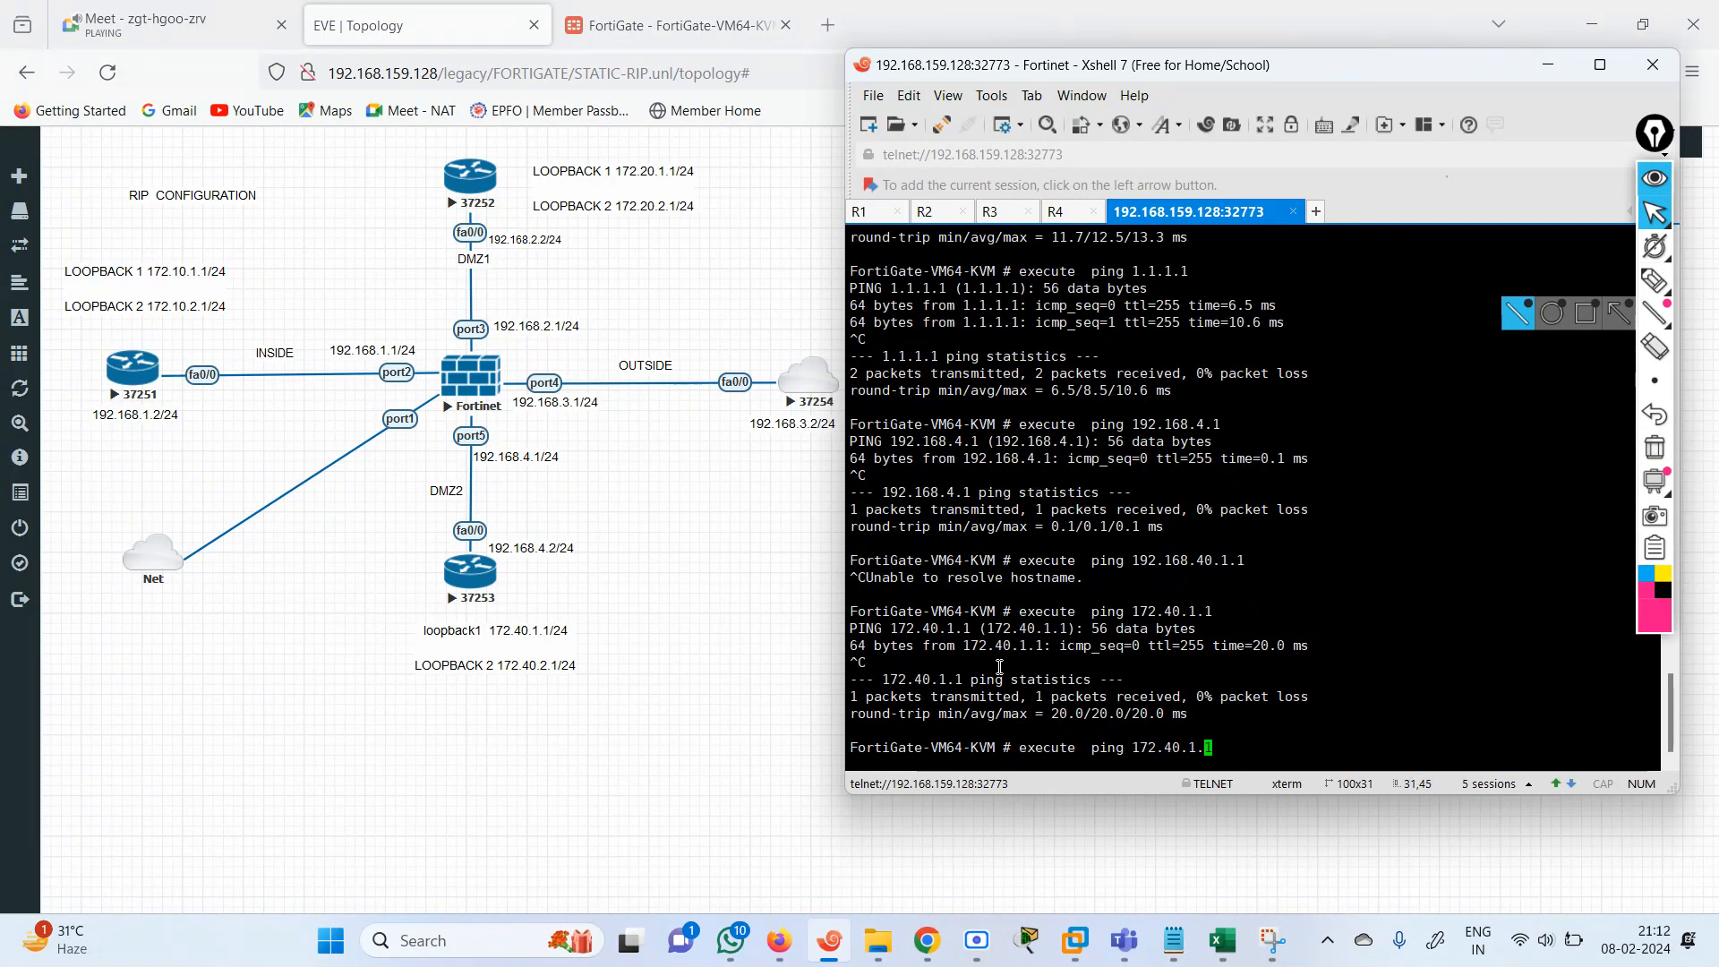
{"action": "key", "text": "Delete"}
{"action": "type", "text": "2"}
{"action": "key", "text": "Return"}
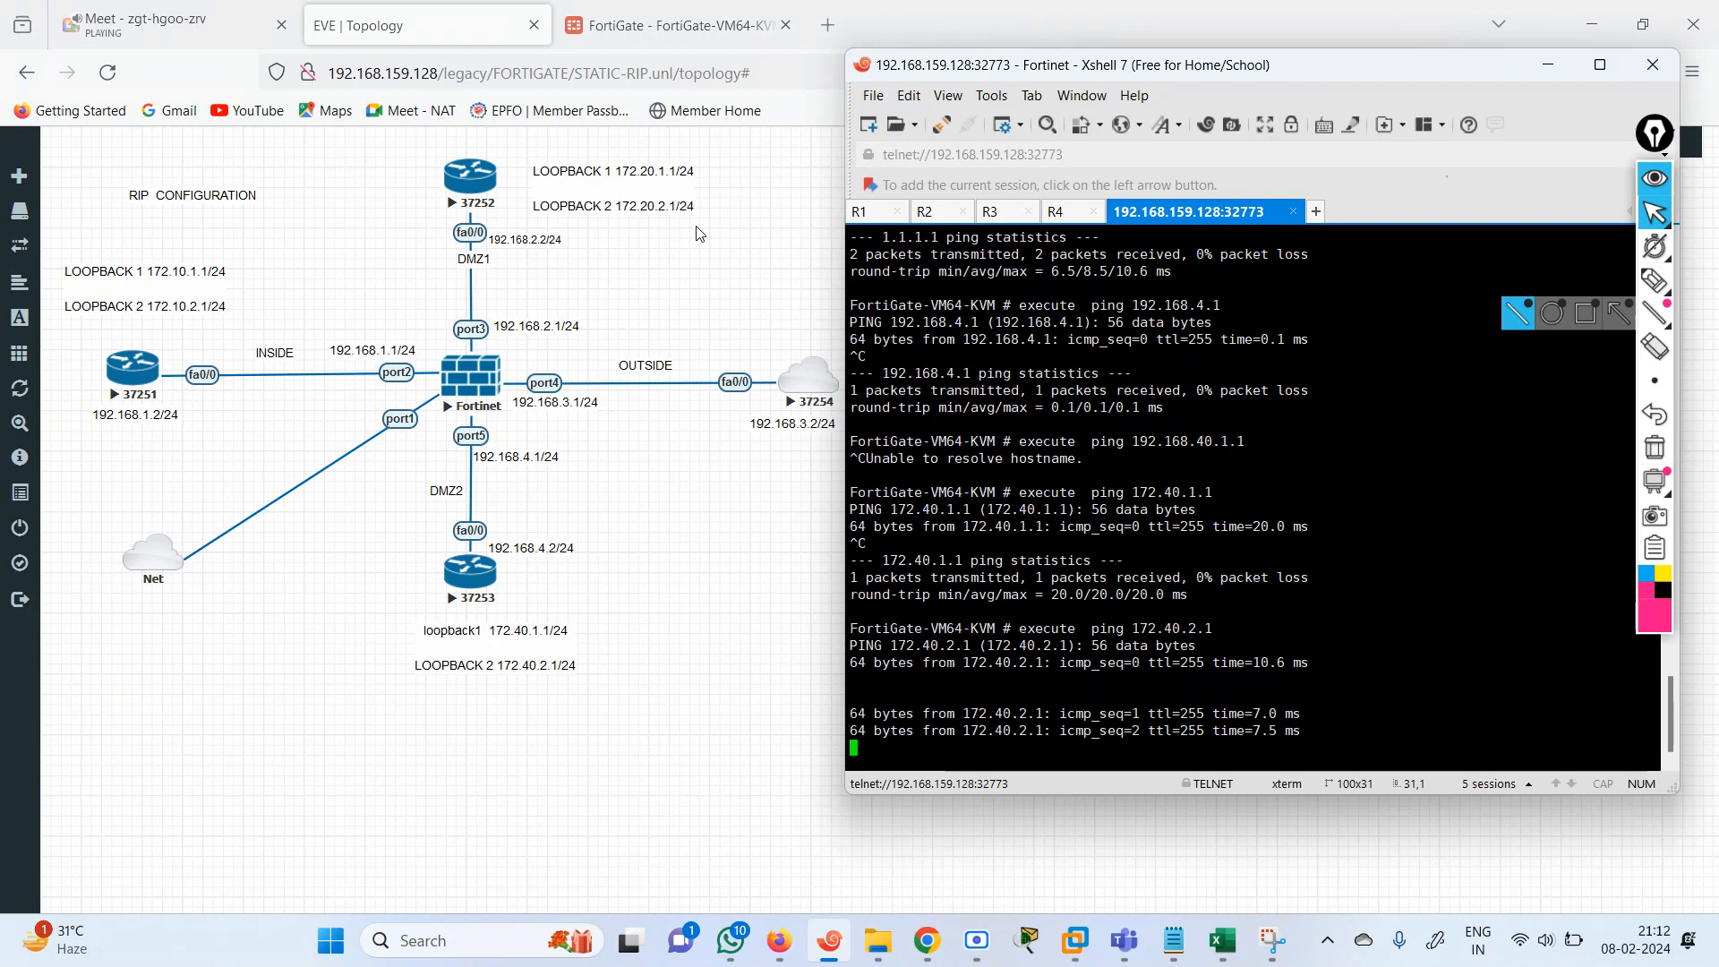
{"action": "key", "text": "Return"}
{"action": "key", "text": "Return"}
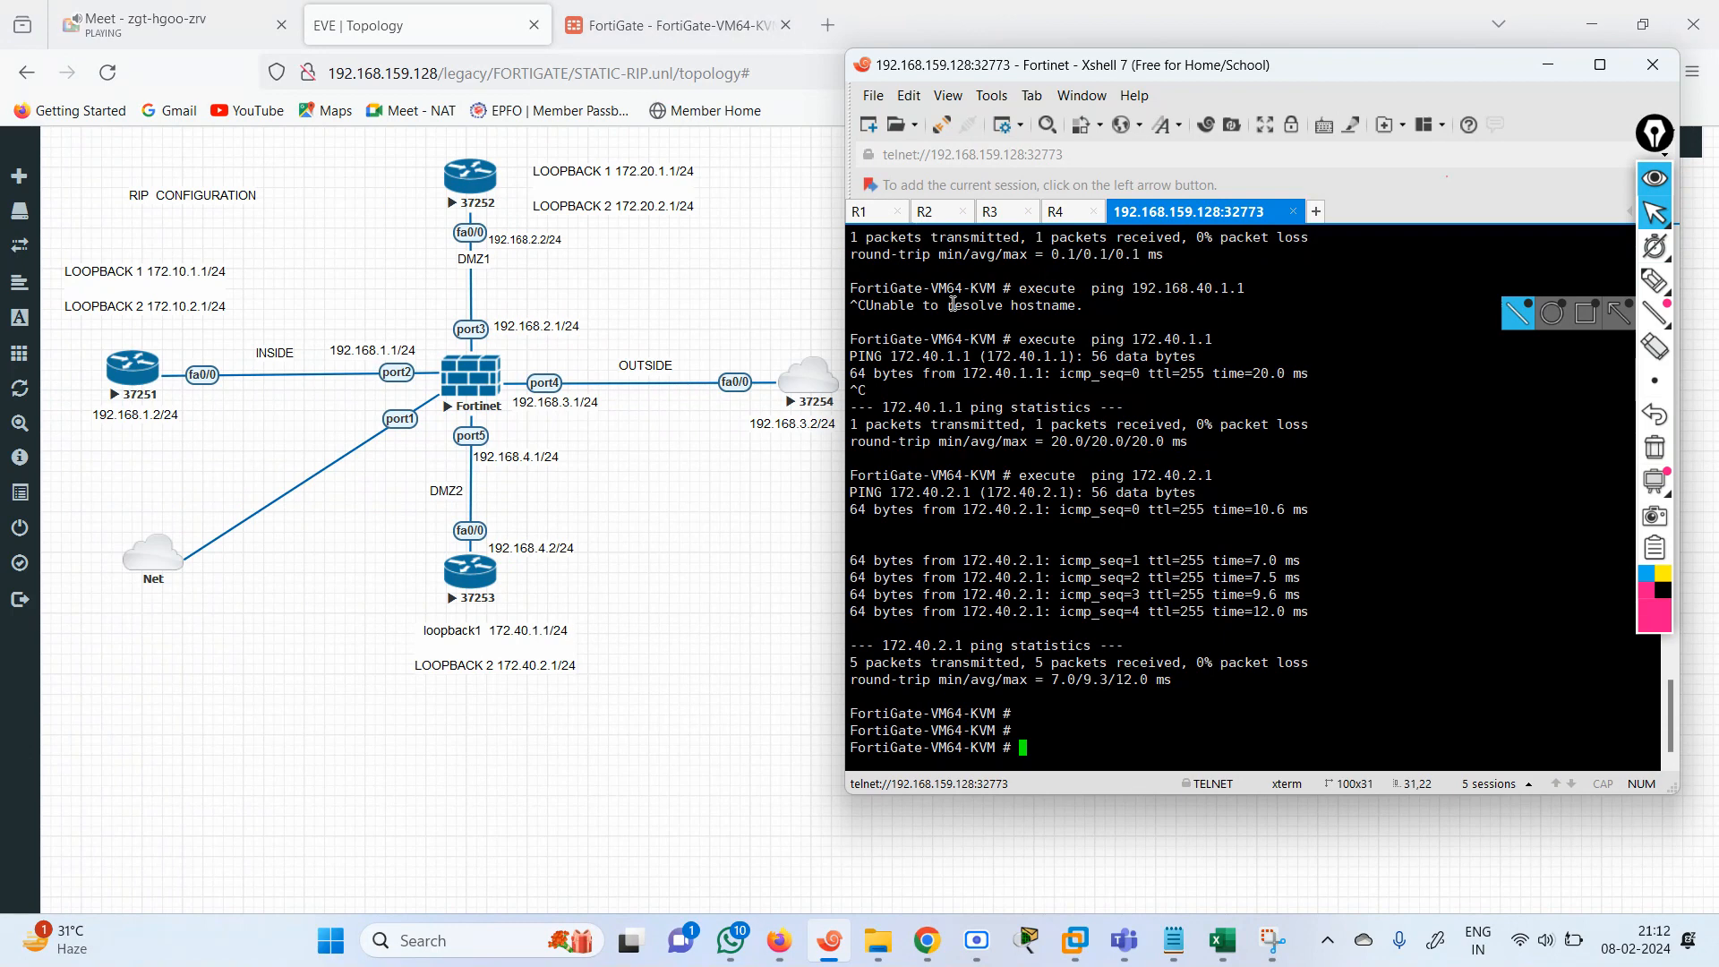
Switch to the R1 console session and enter privileged EXEC mode.
{"action": "left_click", "coordinate": [862, 213]}
{"action": "key", "text": "Return"}
{"action": "key", "text": "Return"}
{"action": "key", "text": "Return"}
{"action": "key", "text": "Return"}
{"action": "key", "text": "Return"}
{"action": "key", "text": "Return"}
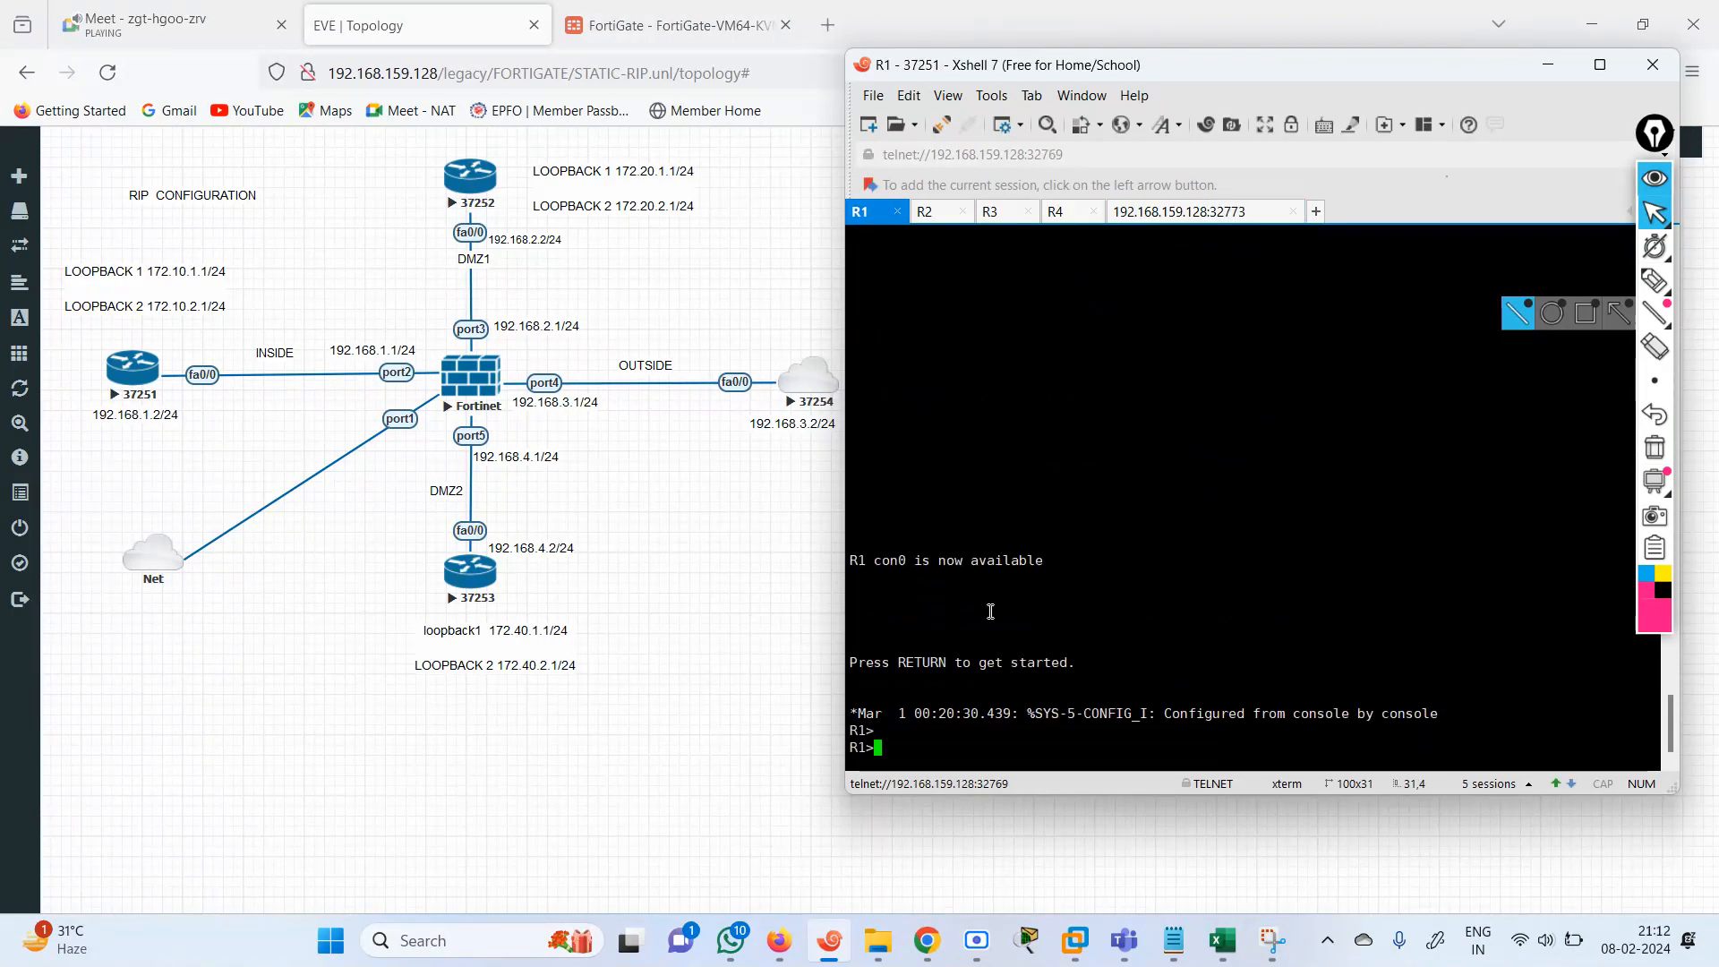
{"action": "type", "text": "en"}
{"action": "key", "text": "Return"}
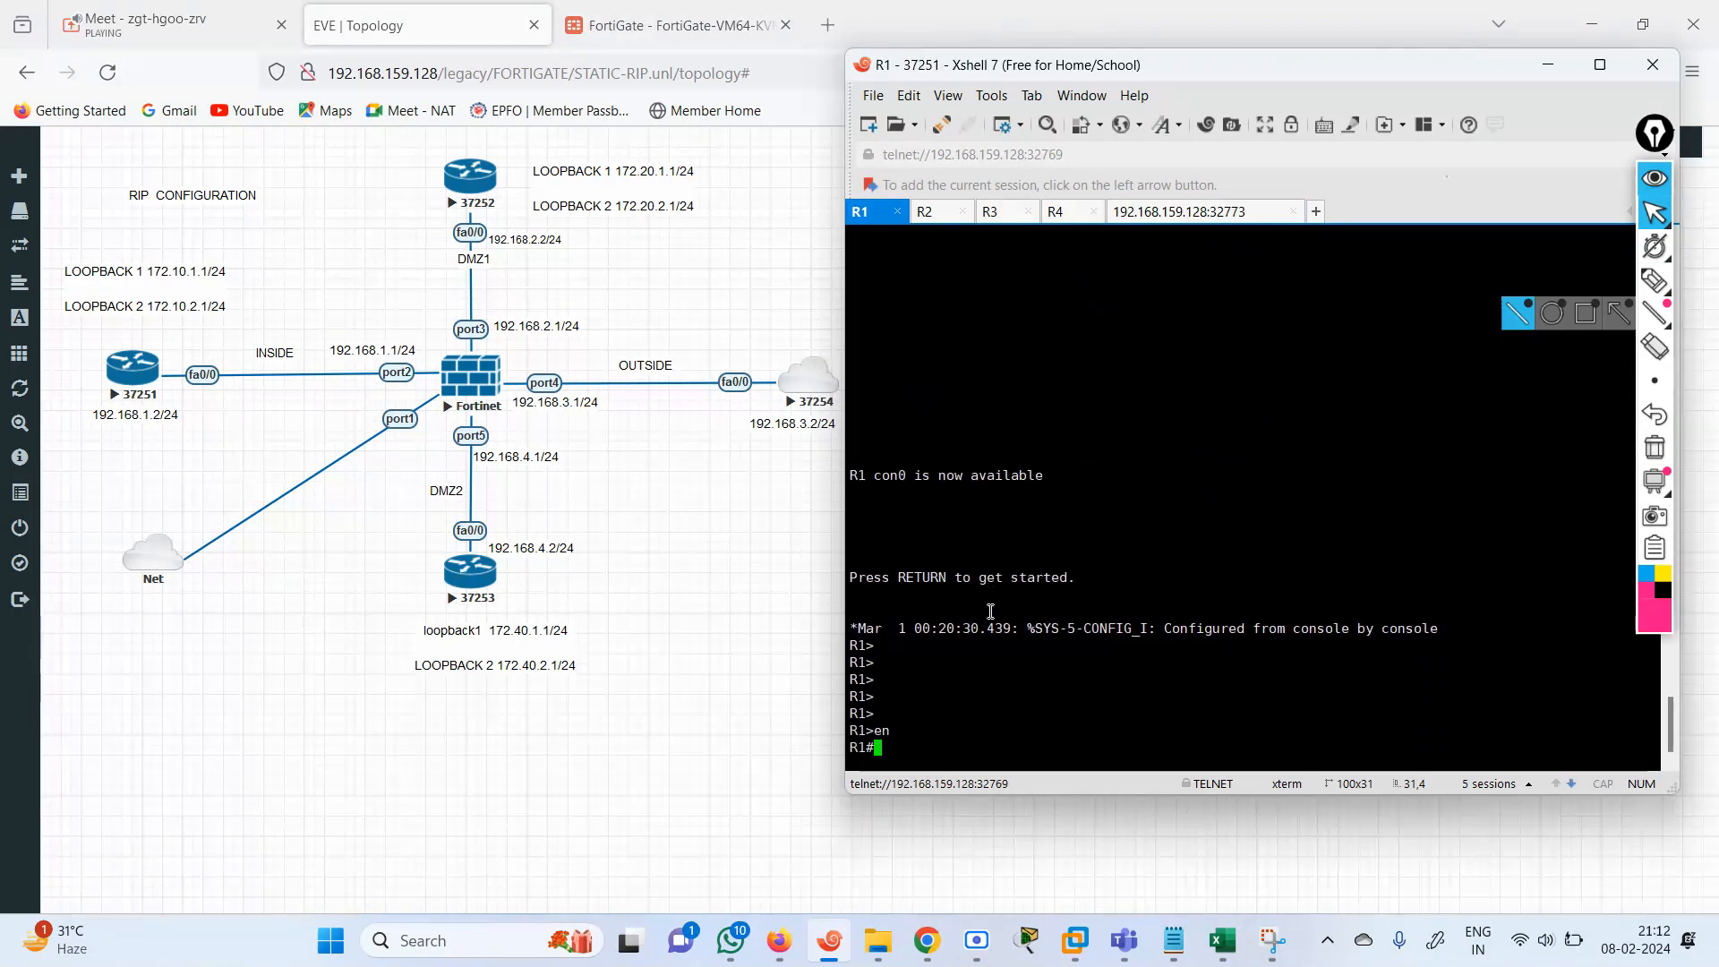
Ping the FortiGate's port2 address 192.168.1.1 from R1.
{"action": "type", "text": "pi"}
{"action": "key", "text": "Tab"}
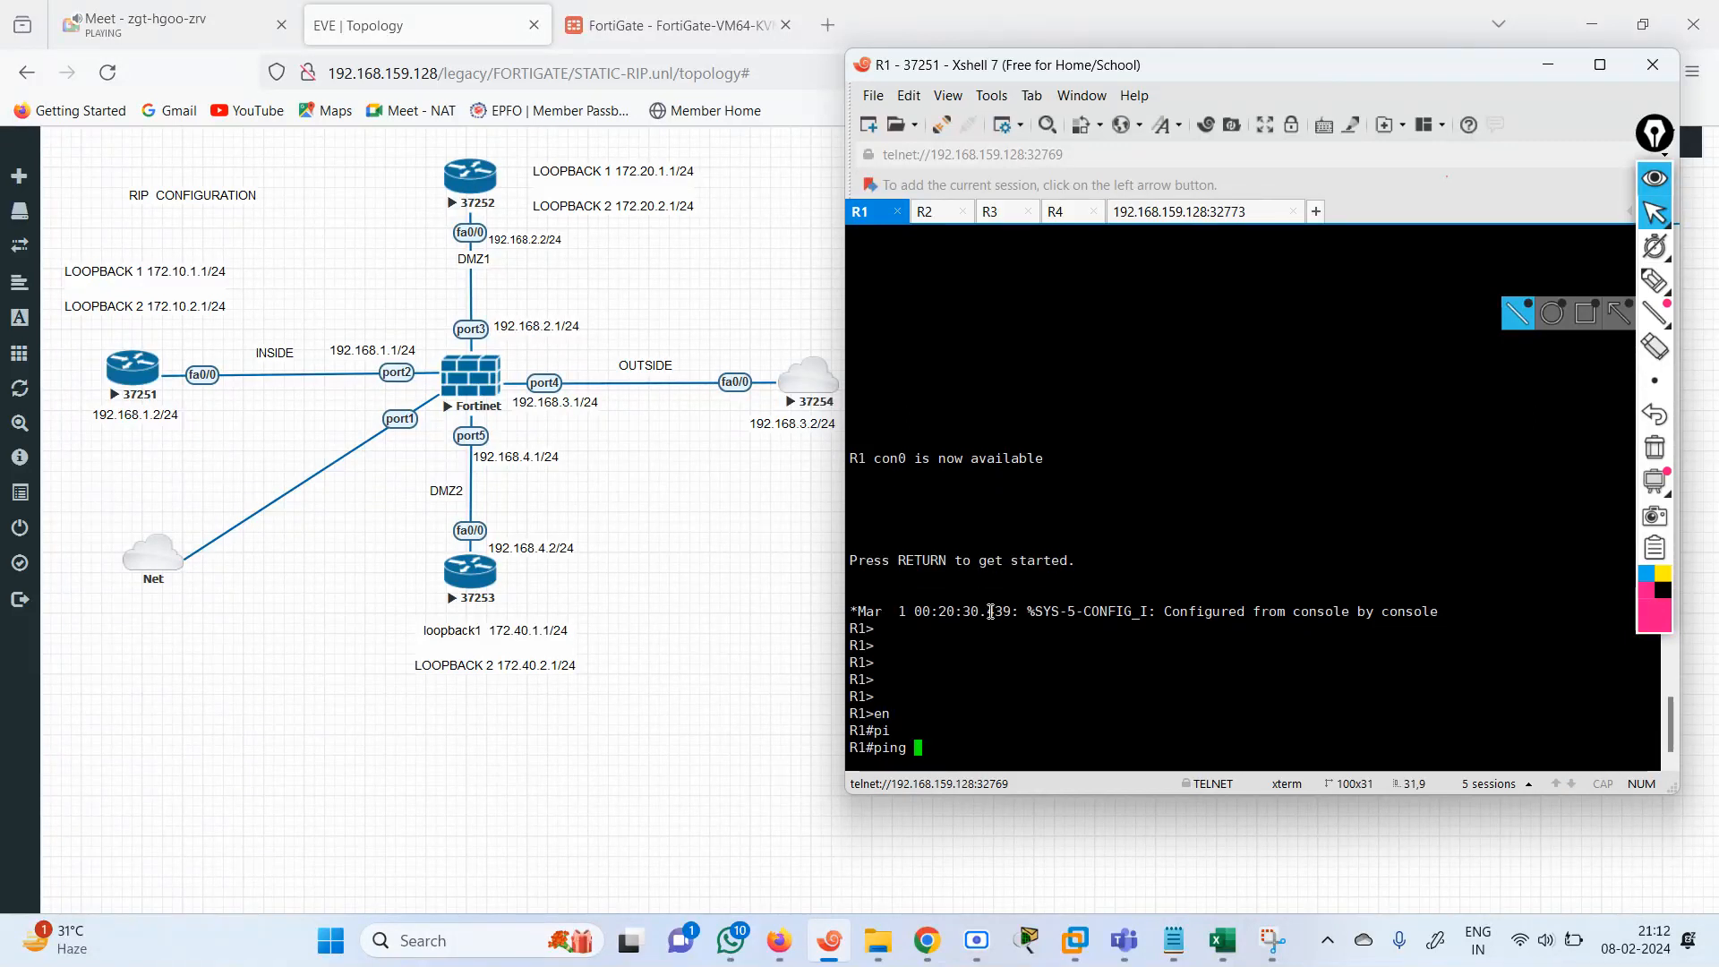
{"action": "type", "text": "192.168.1.1"}
{"action": "key", "text": "Return"}
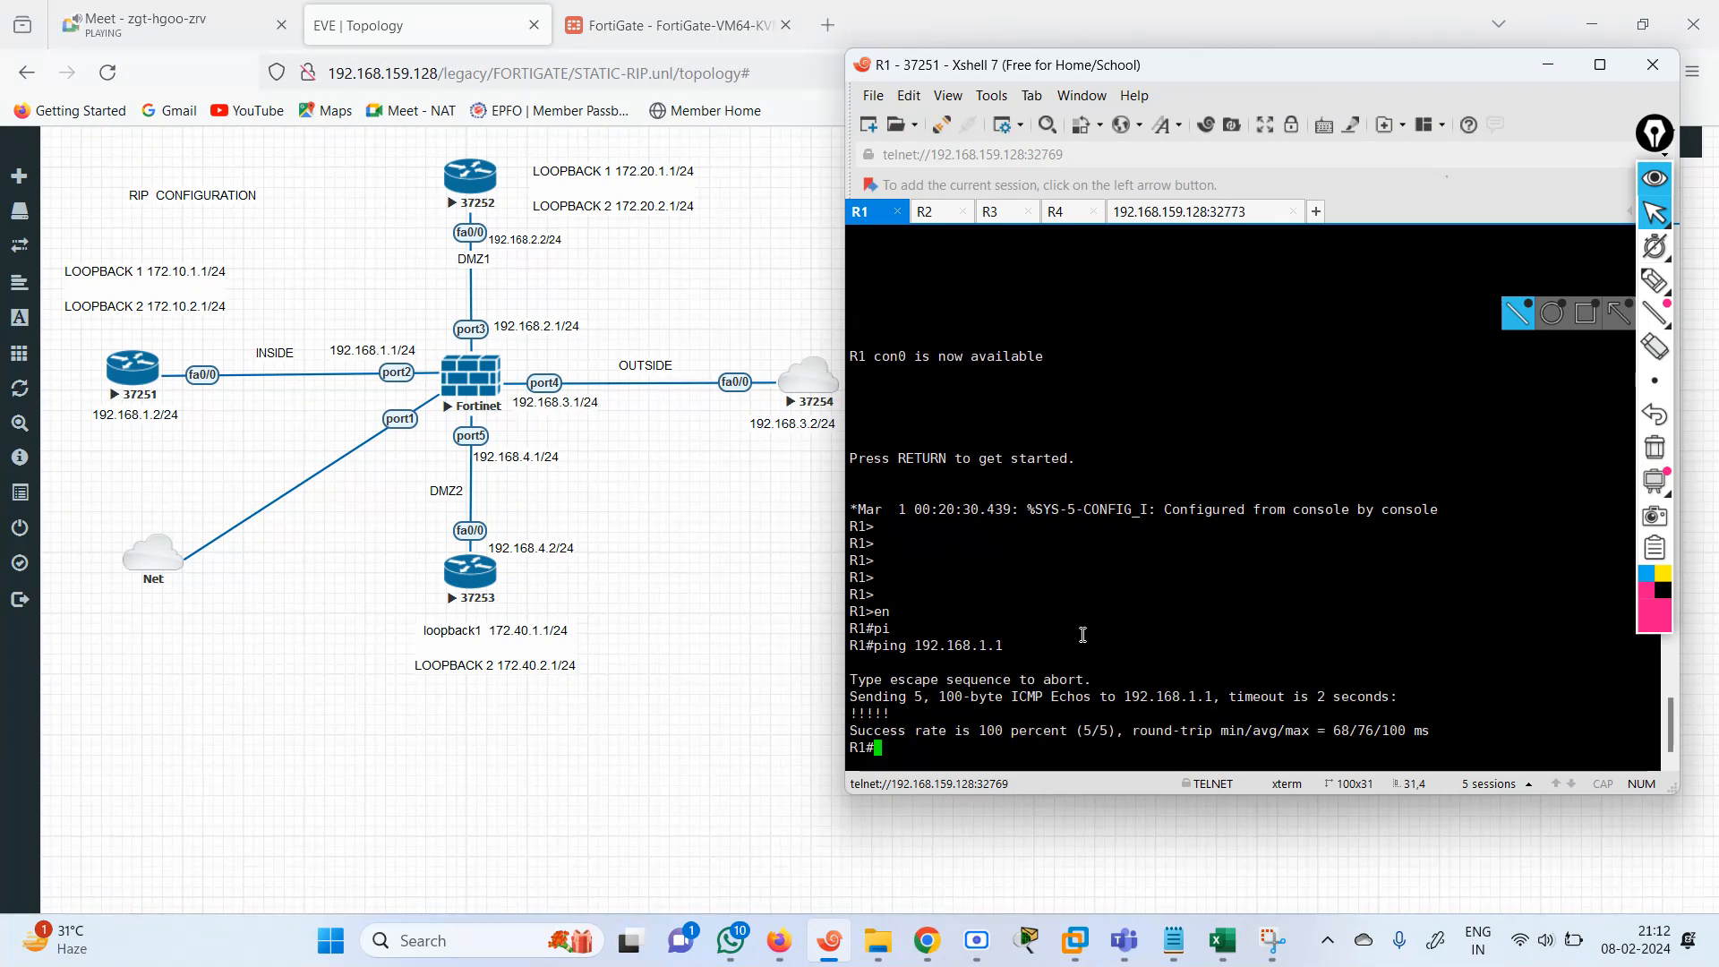
Change R1's ping target to the FortiGate's port3 address 192.168.2.1 and run the ping.
{"action": "key", "text": "Up"}
{"action": "key", "text": "Left"}
{"action": "key", "text": "Left"}
{"action": "key", "text": "BackSpace"}
{"action": "type", "text": "2"}
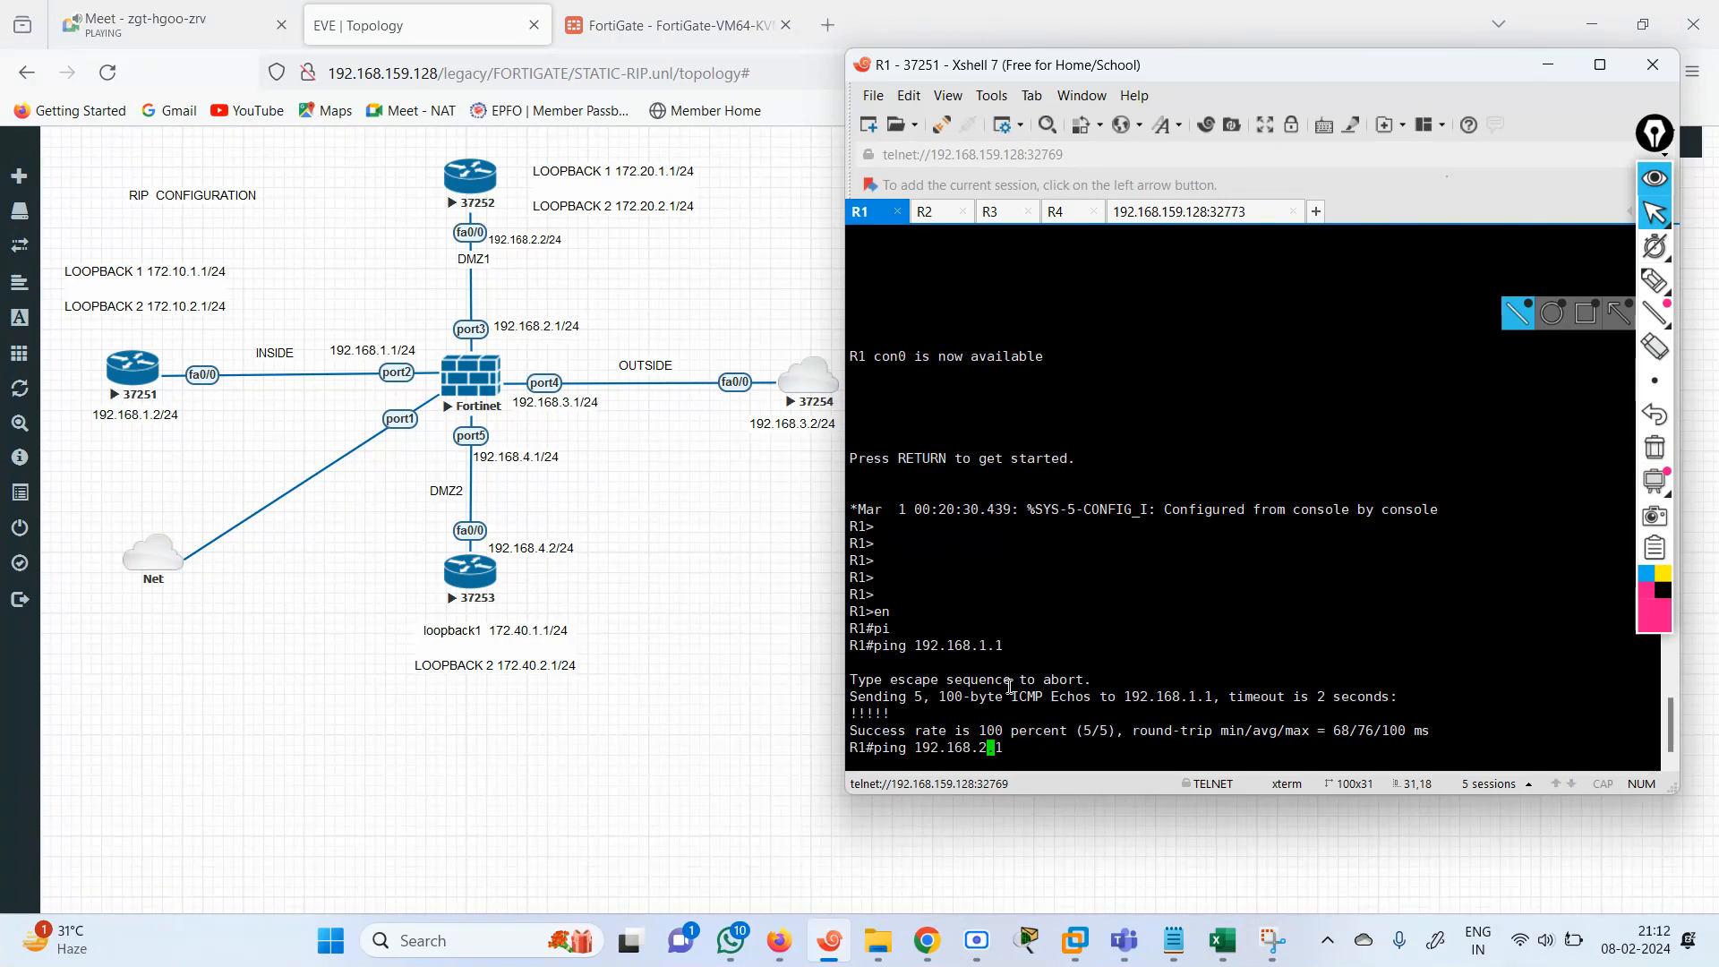
{"action": "key", "text": "Return"}
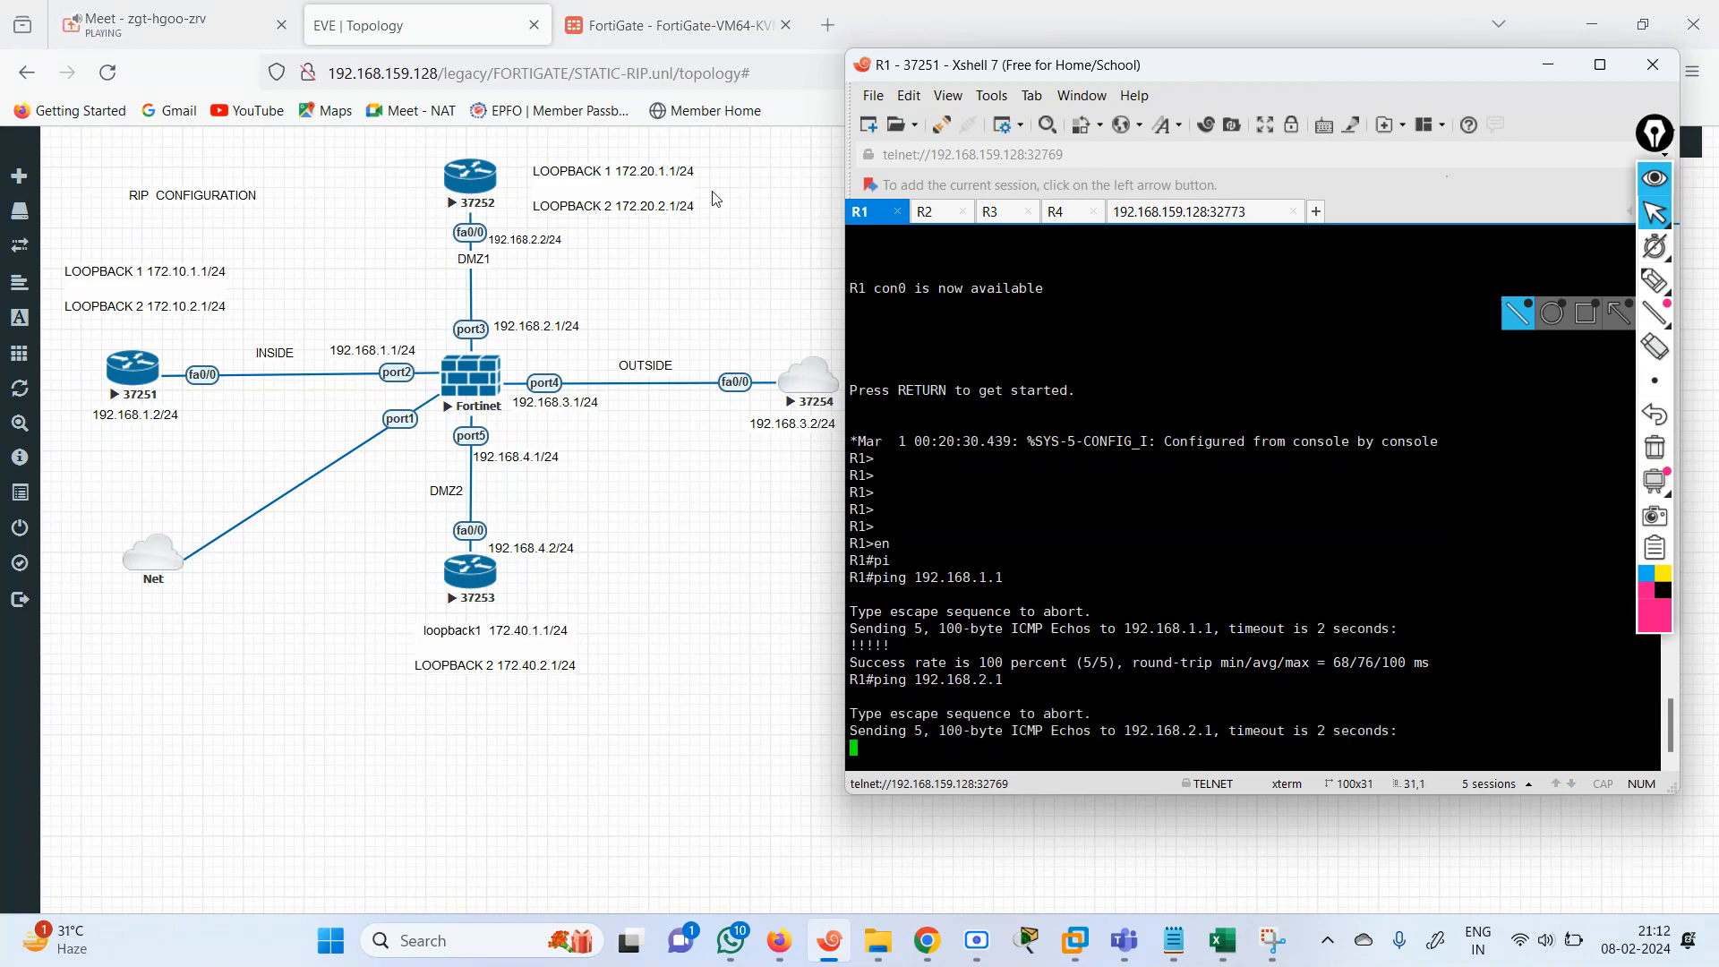
Create a new packet capture filter on the FortiGate and set its interface to port2.
{"action": "left_click", "coordinate": [667, 25]}
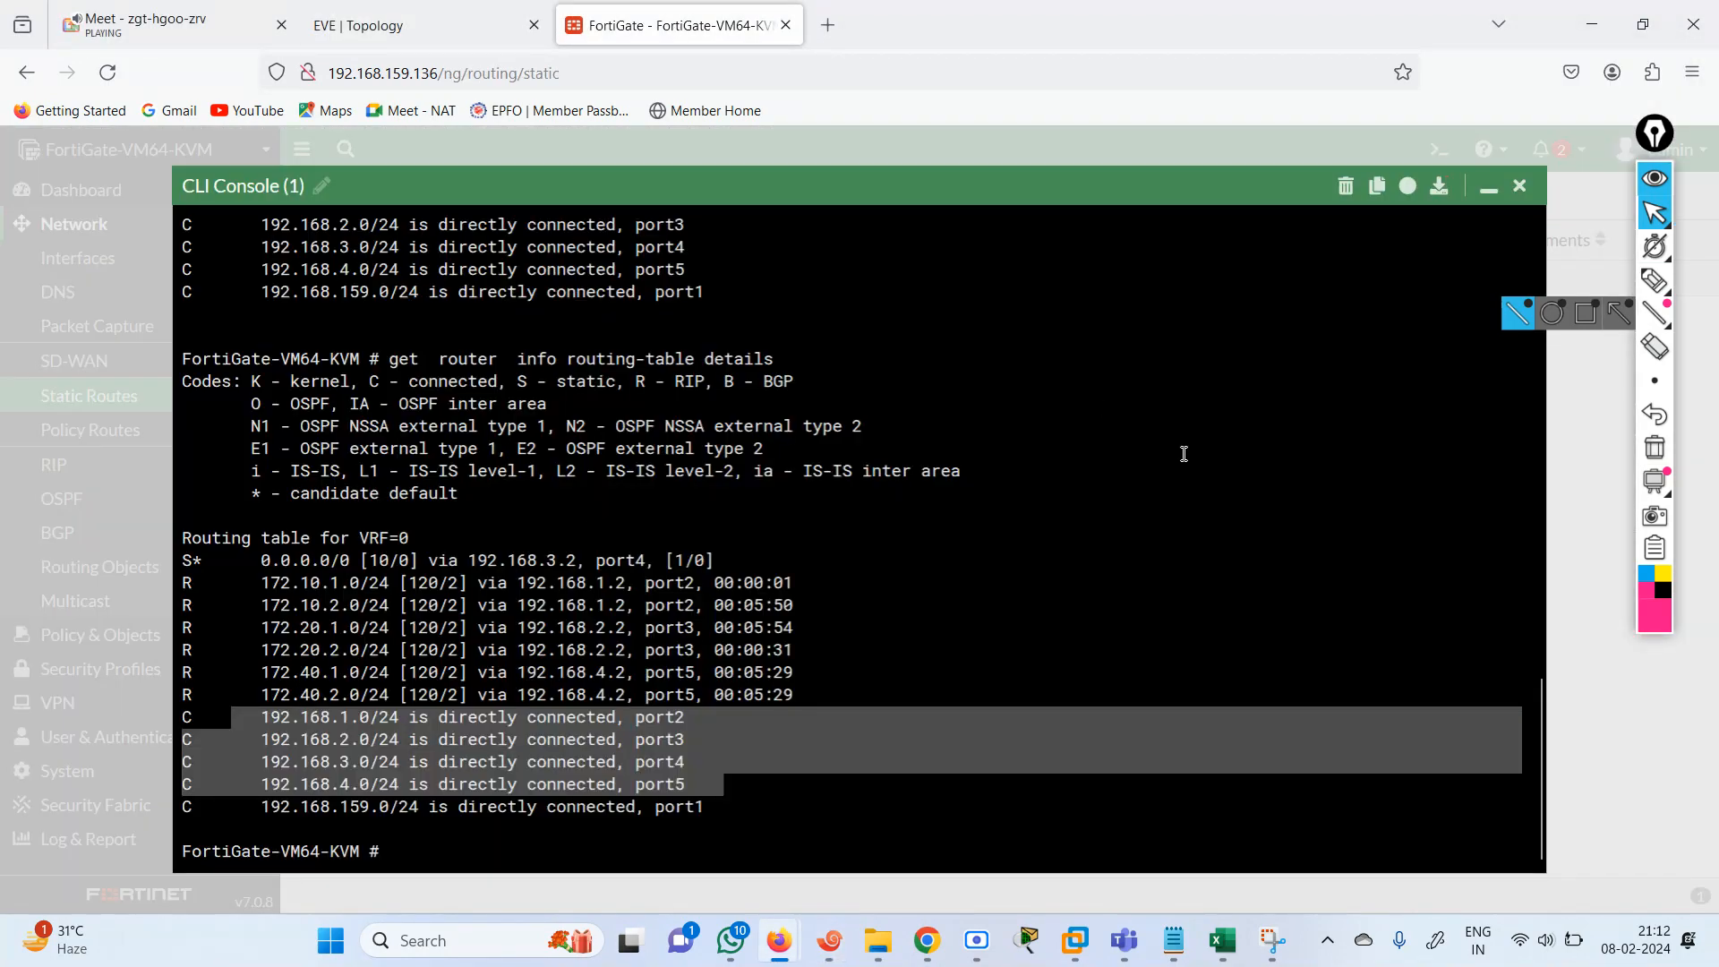
{"action": "left_click", "coordinate": [1487, 205]}
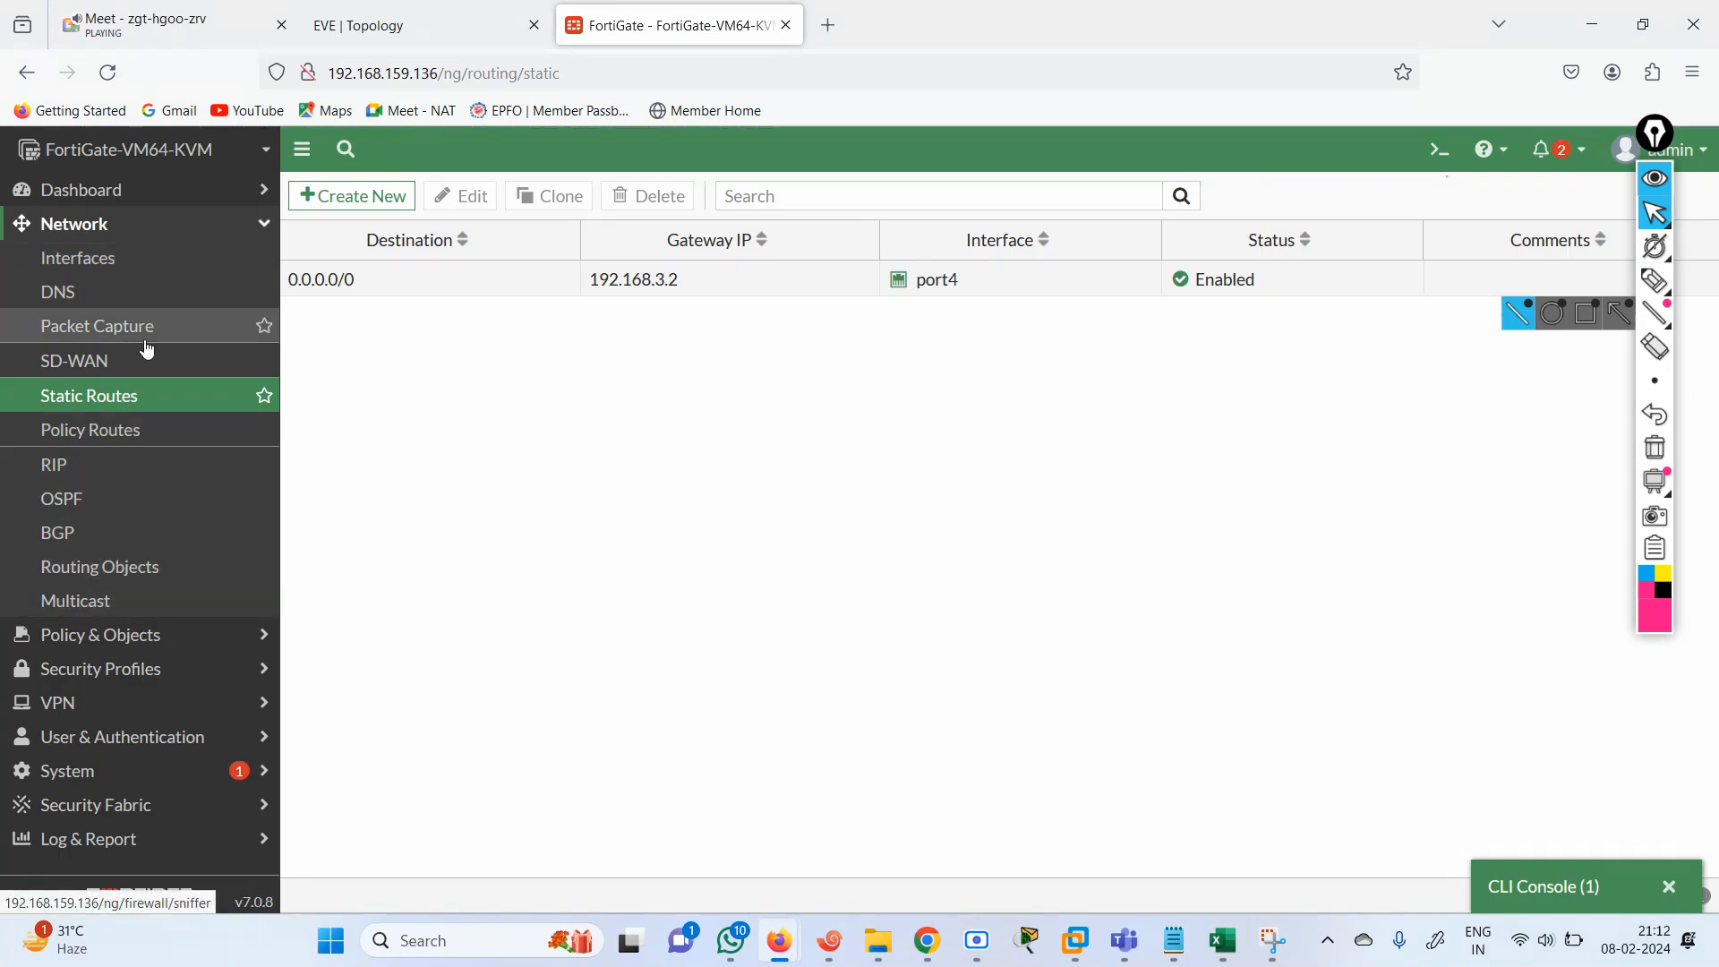
{"action": "left_click", "coordinate": [116, 326]}
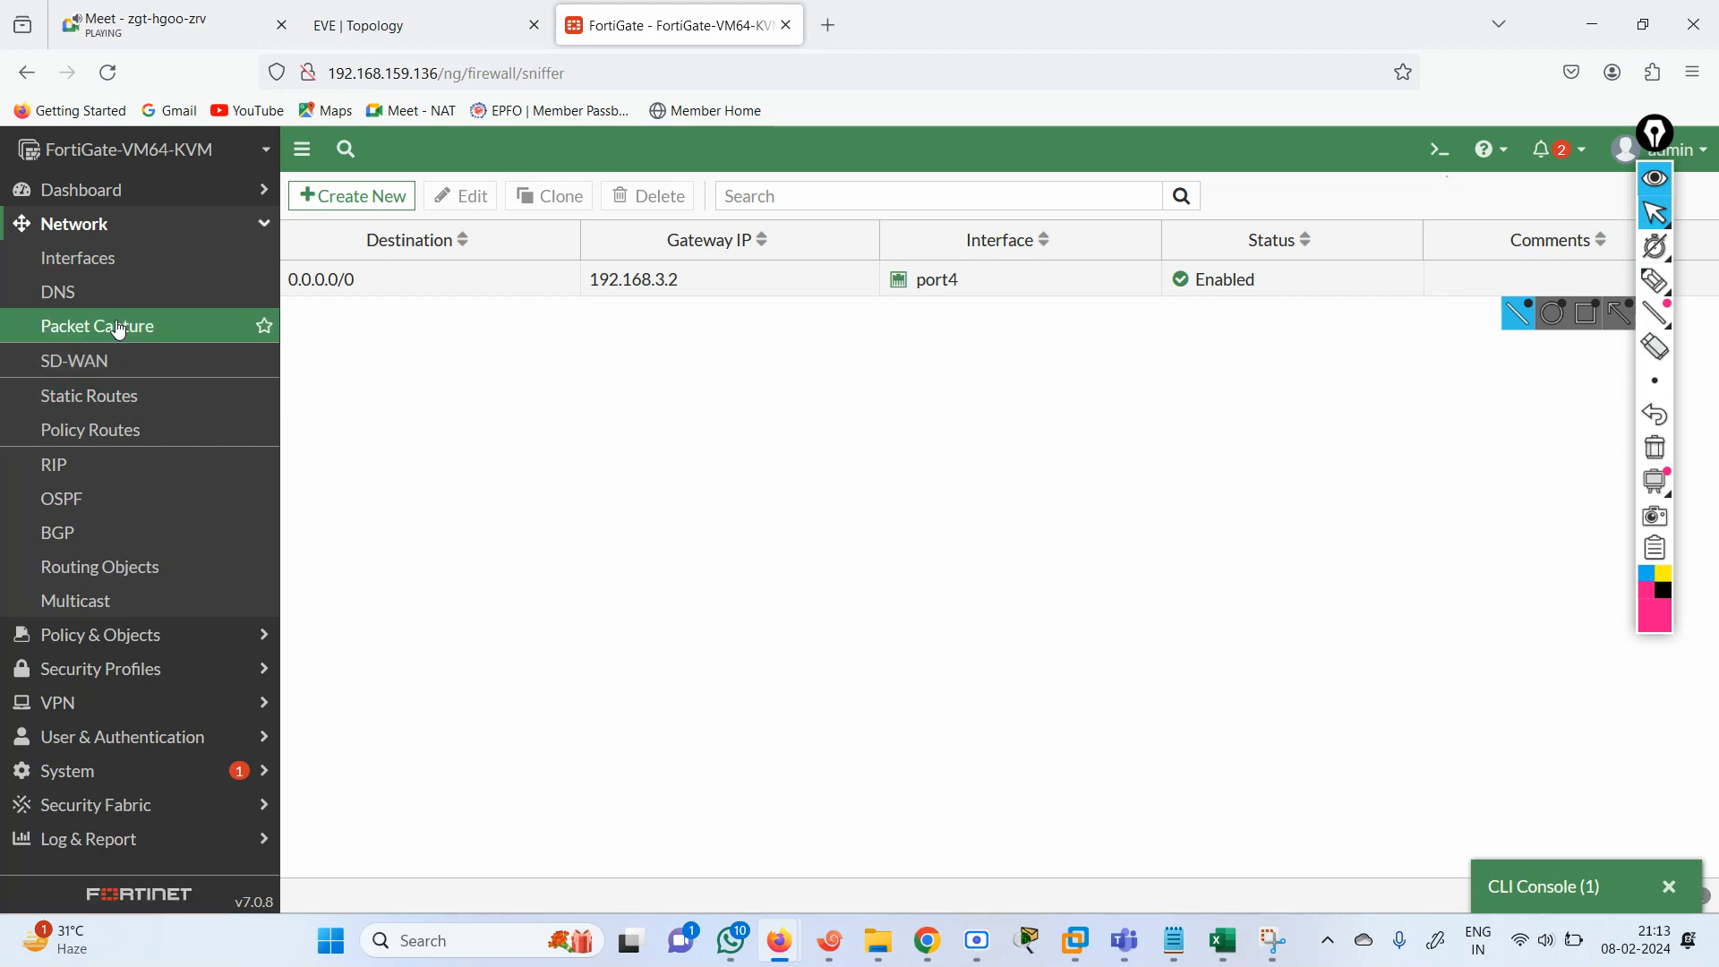
{"action": "left_click", "coordinate": [344, 200]}
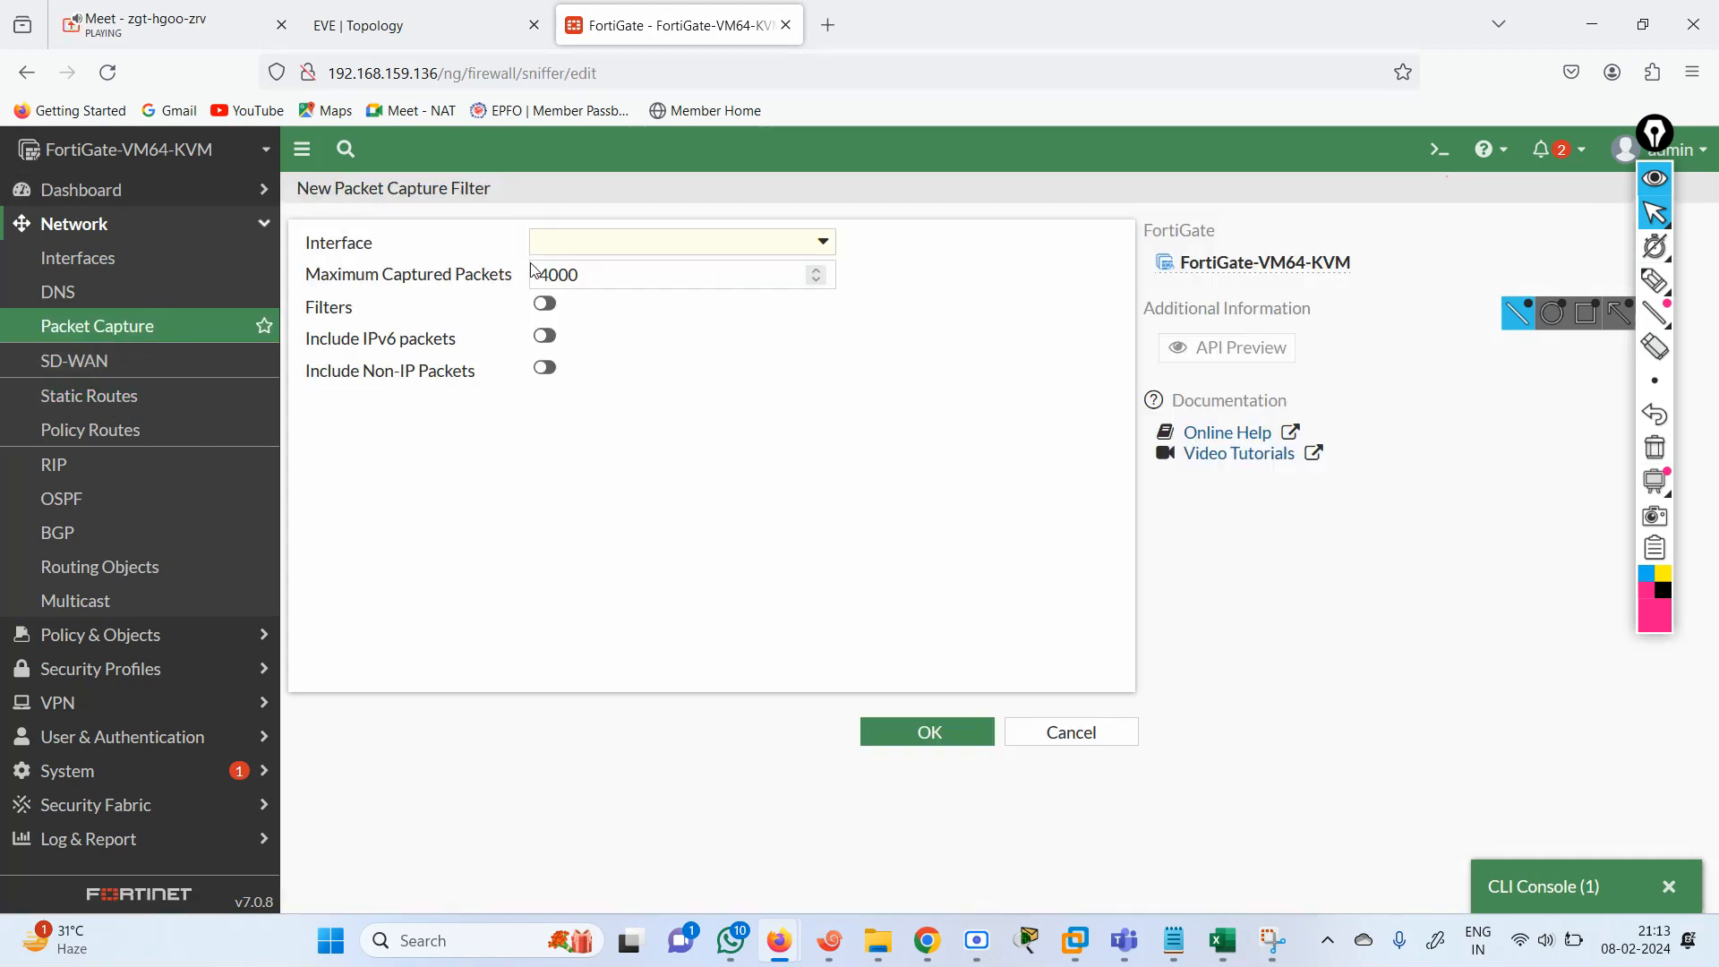
{"action": "left_click", "coordinate": [801, 250]}
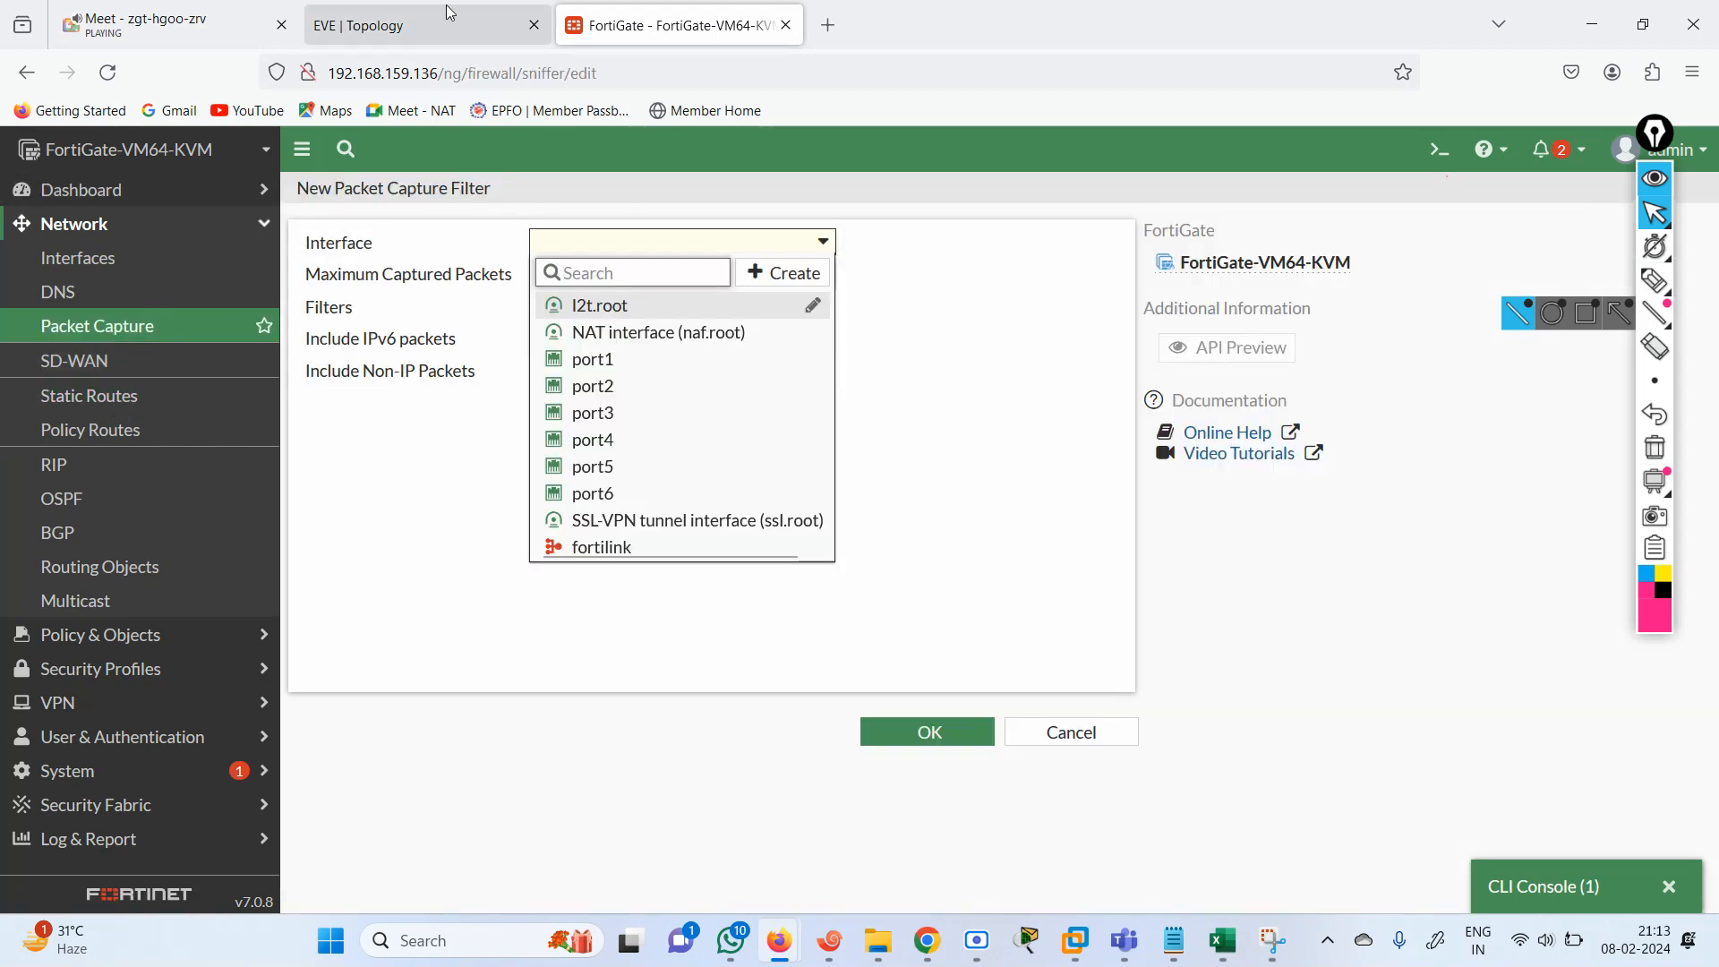
{"action": "left_click", "coordinate": [447, 16]}
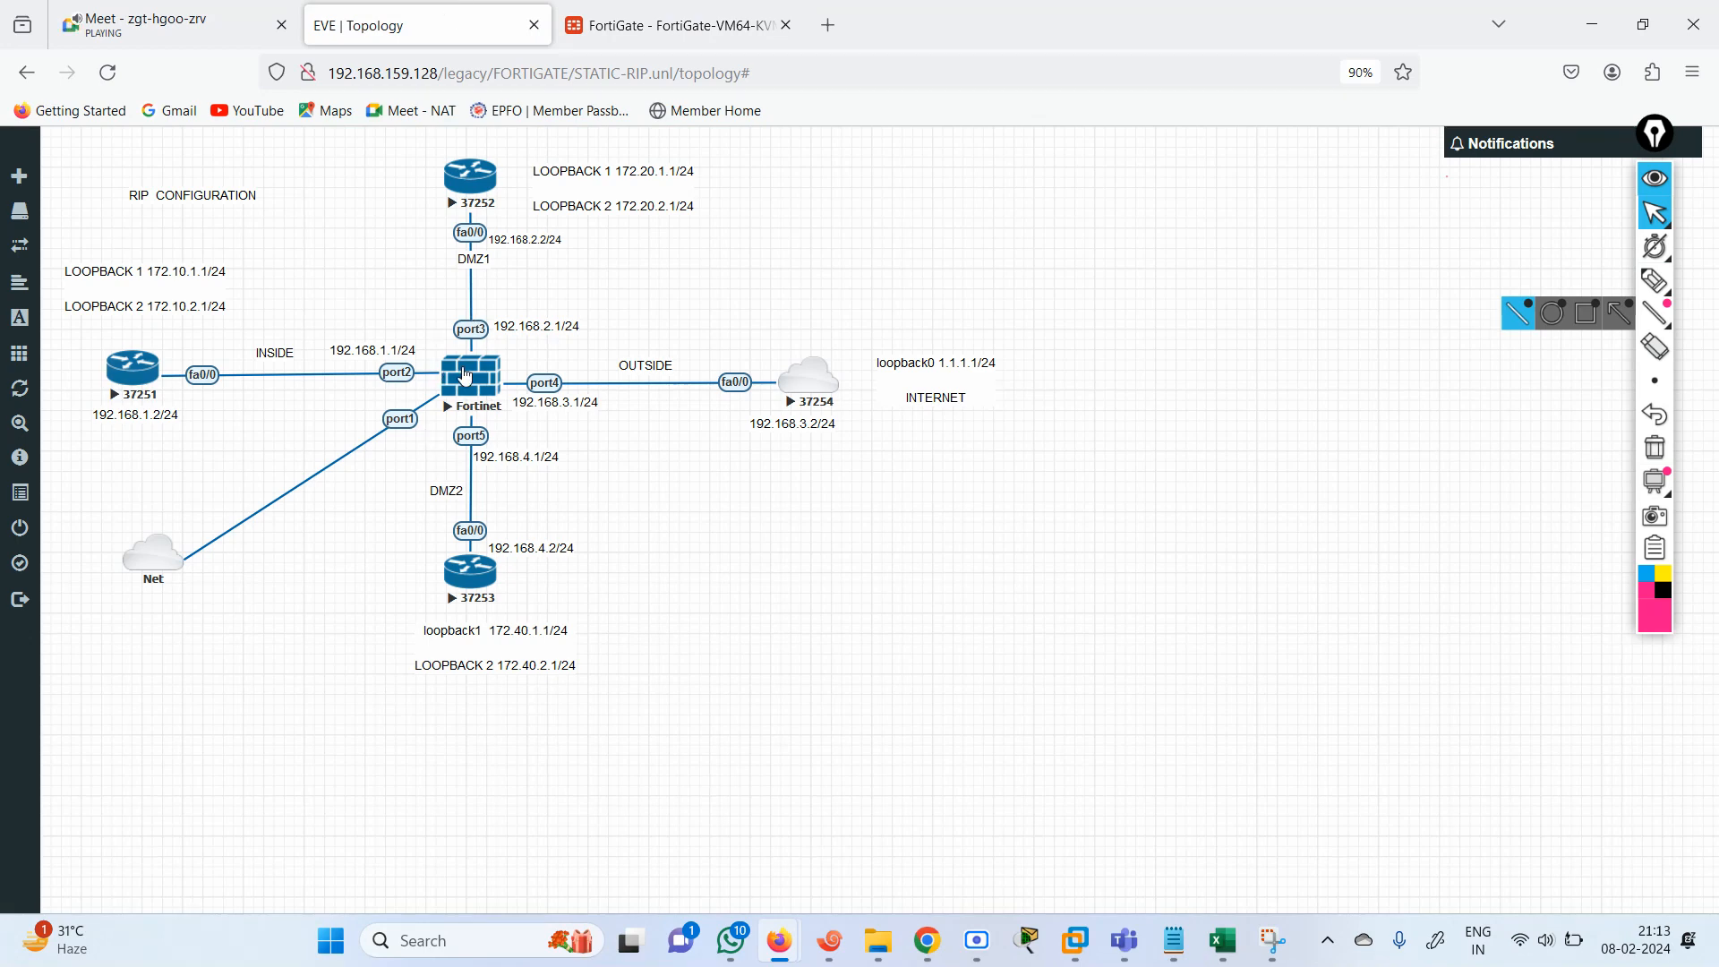
{"action": "left_click", "coordinate": [635, 10]}
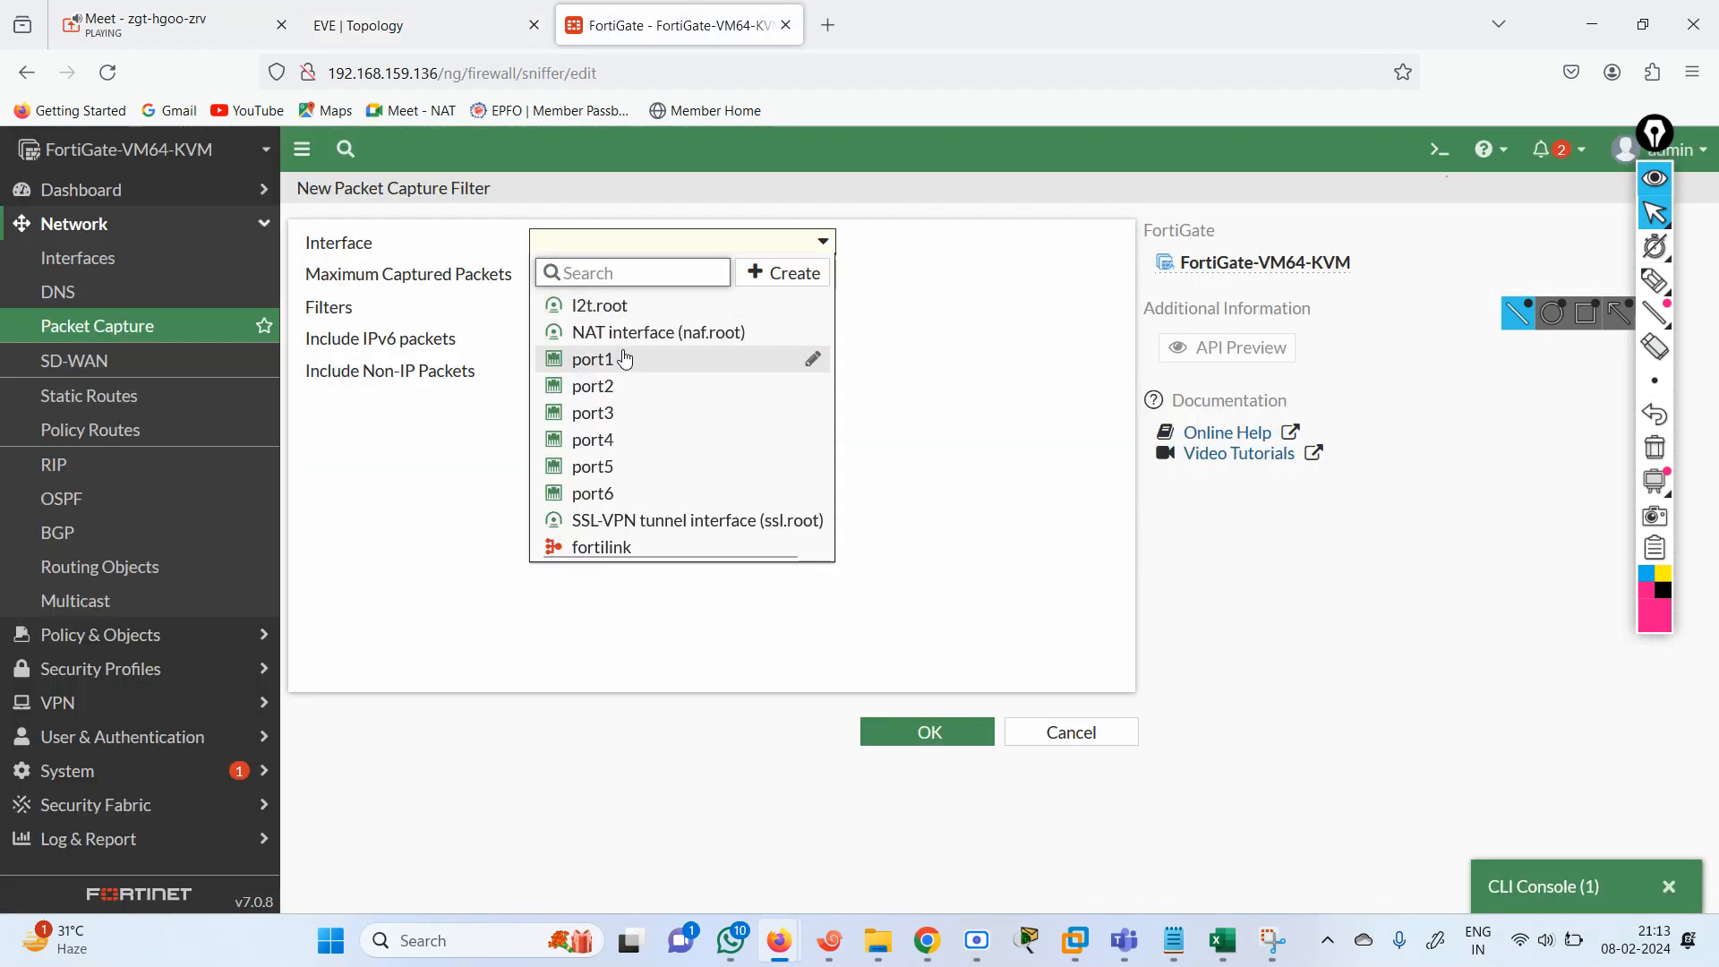
{"action": "left_click", "coordinate": [622, 387]}
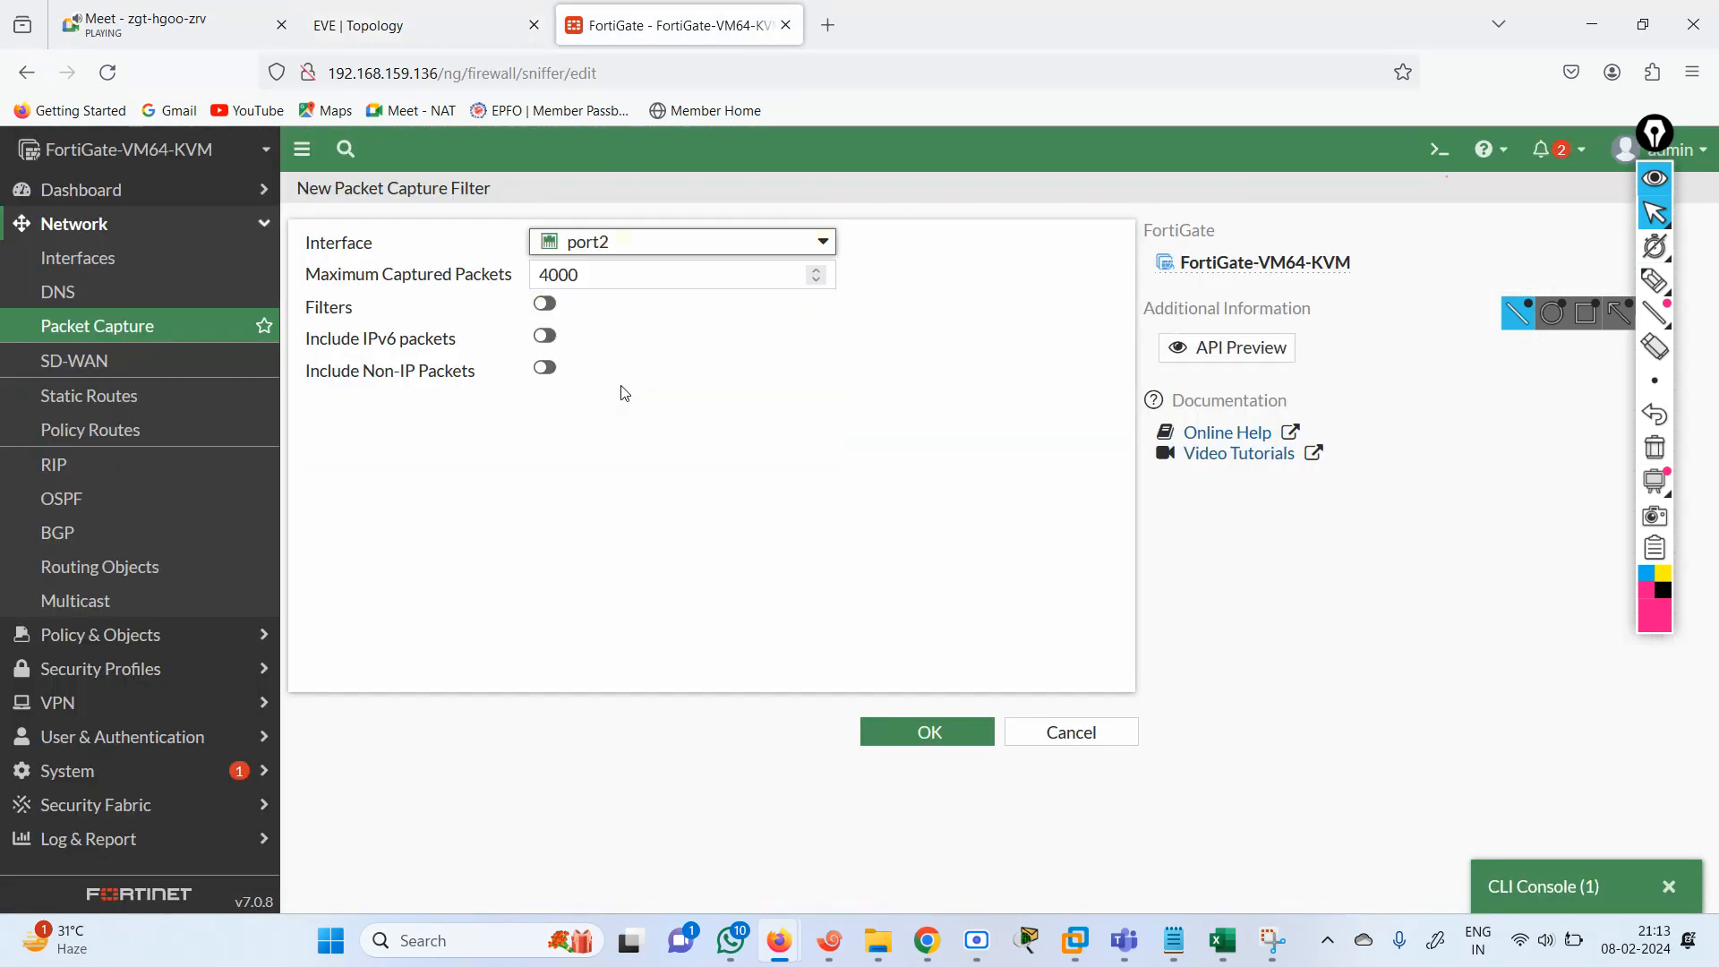
Enable filtering for the port2 capture, set host 192.168.1.2 and protocol 1, and save the capture filter.
{"action": "left_click", "coordinate": [548, 306]}
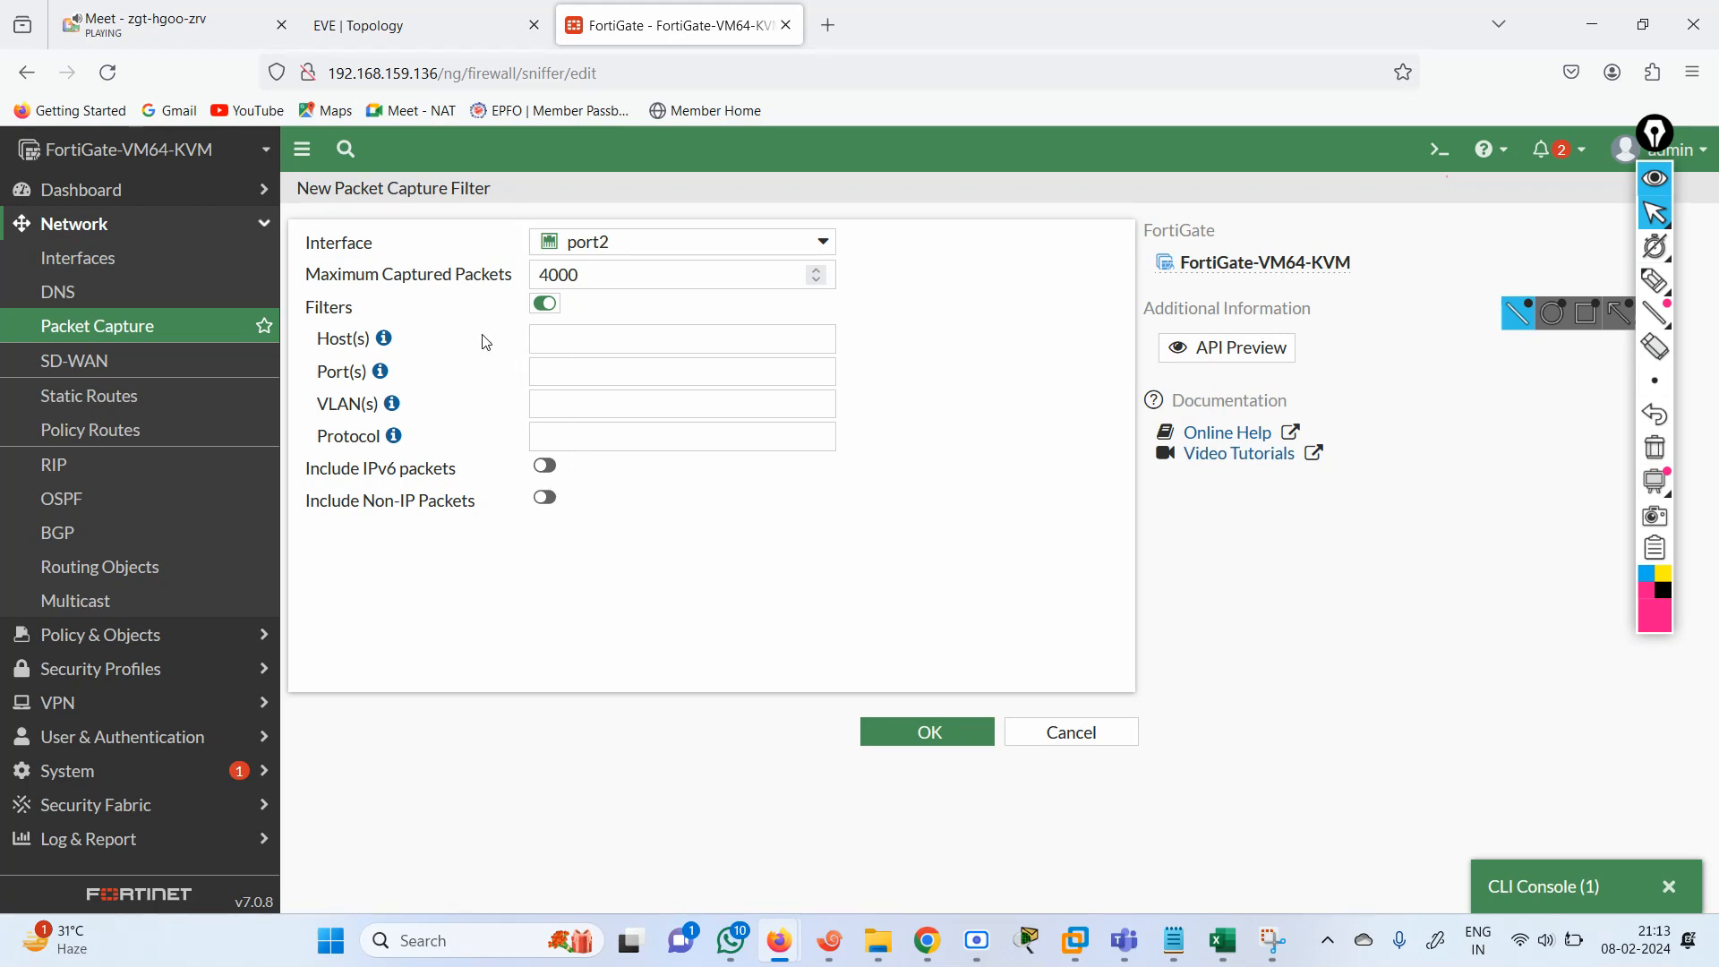
{"action": "left_click", "coordinate": [571, 342]}
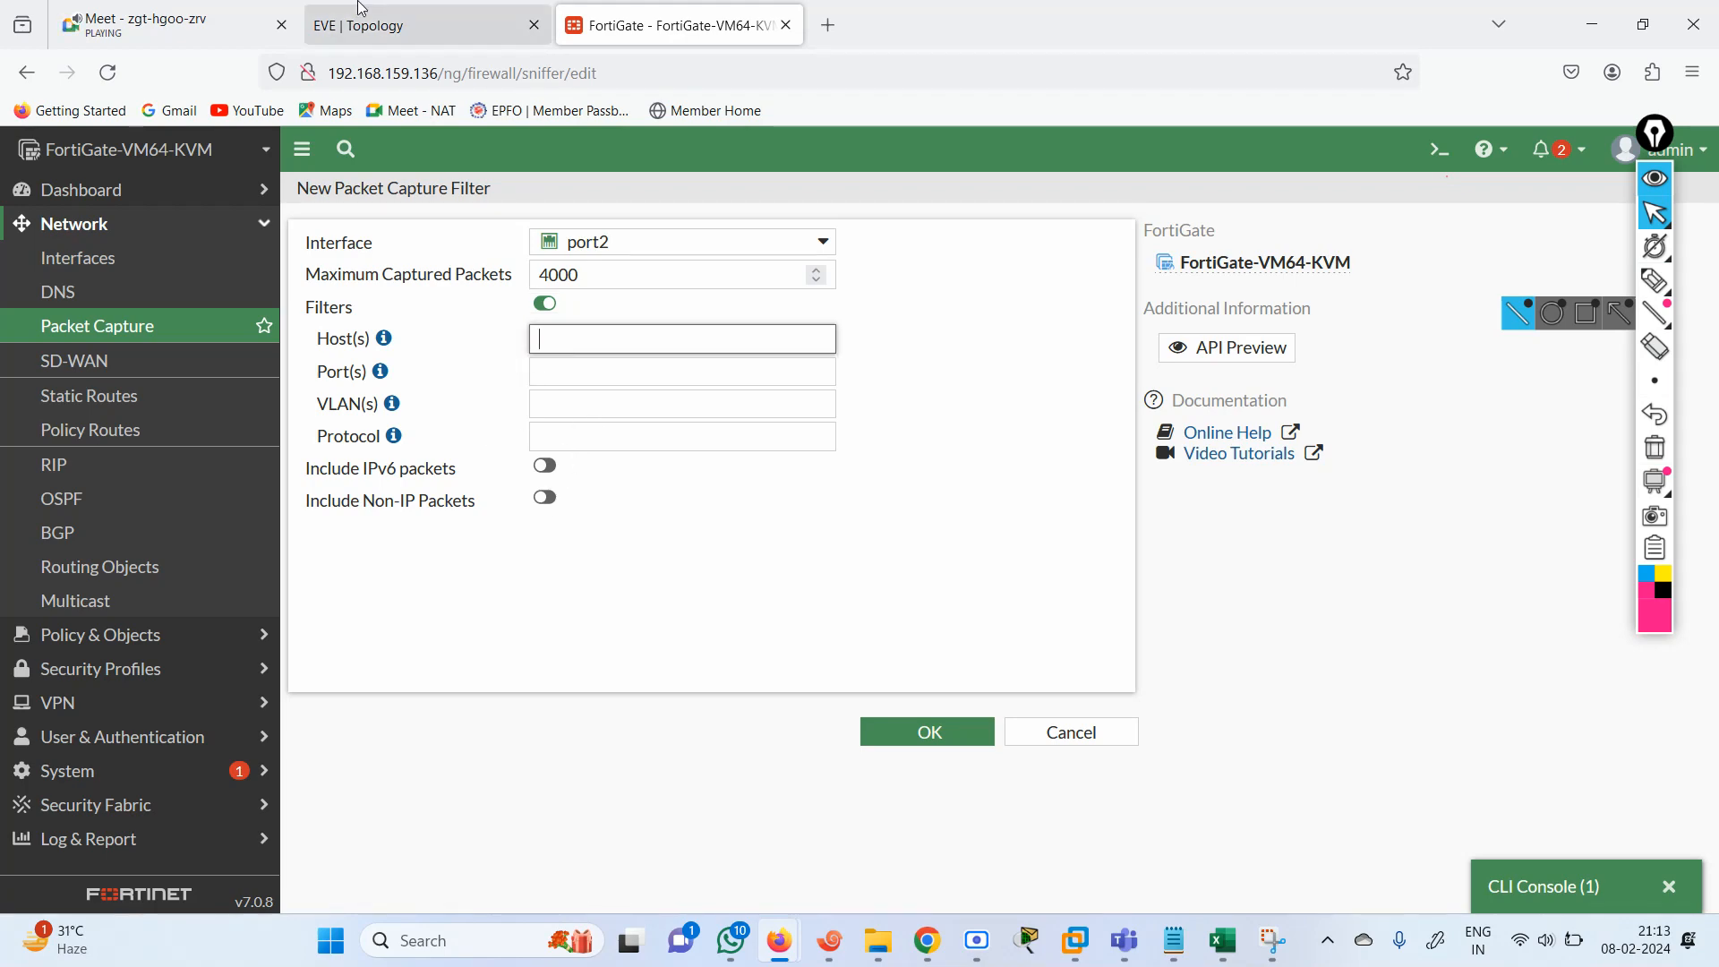
{"action": "left_click", "coordinate": [383, 27]}
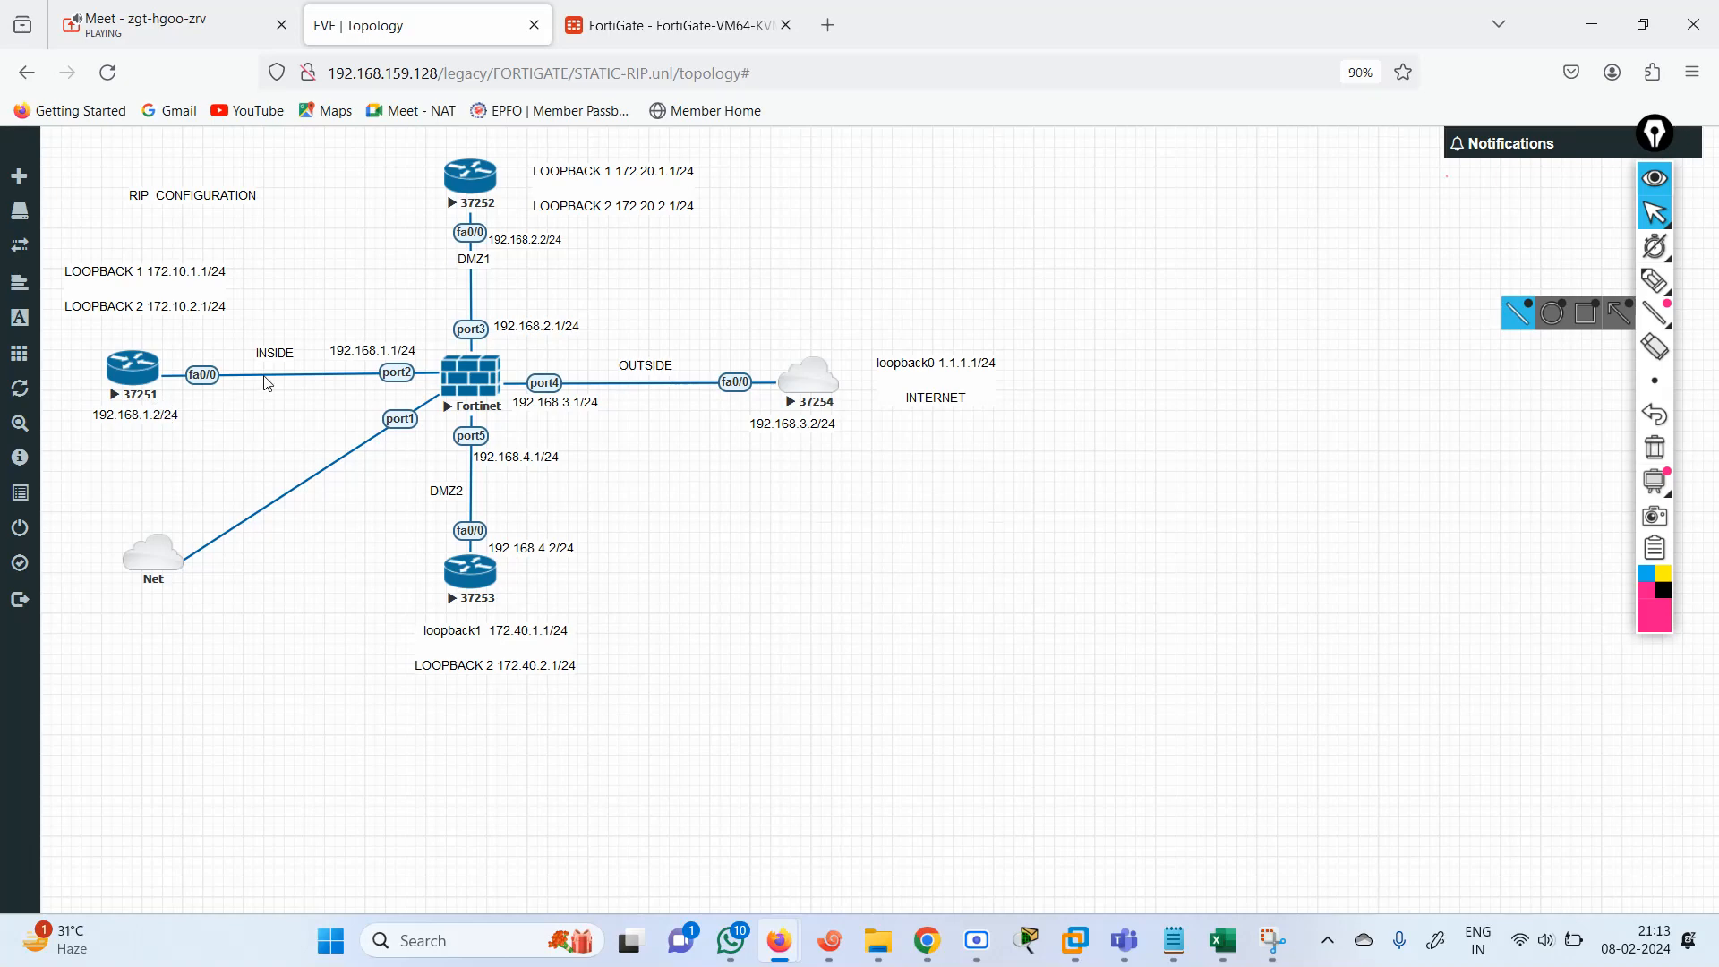
{"action": "left_click", "coordinate": [614, 36]}
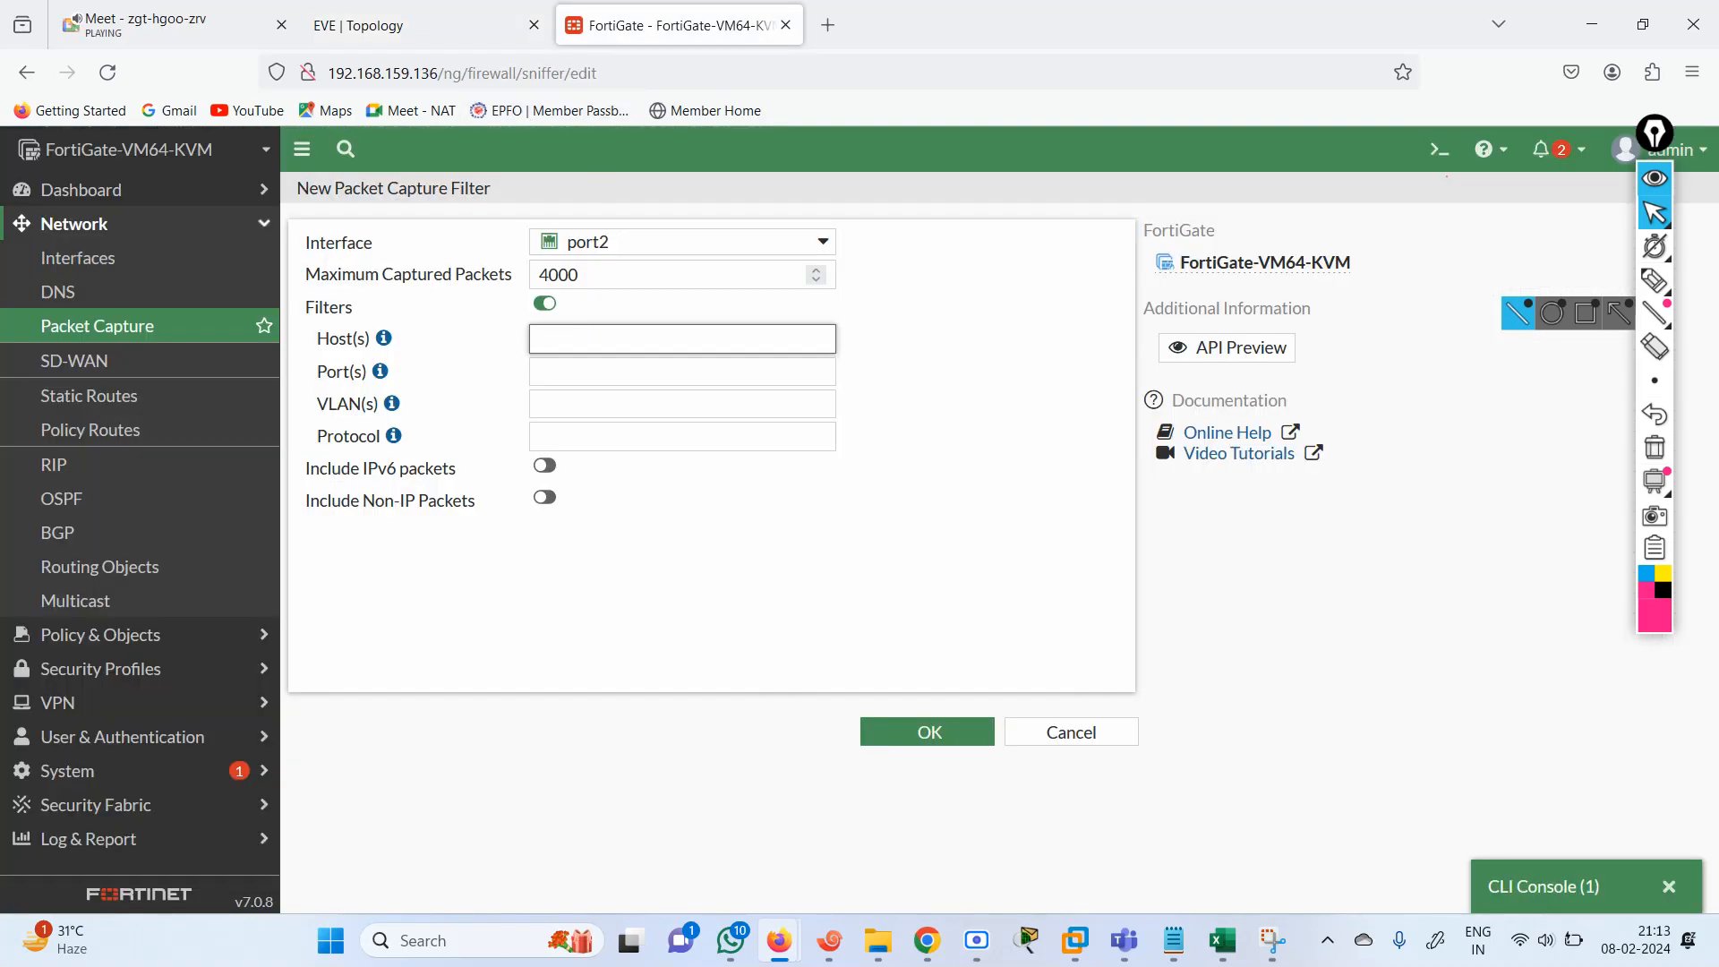
{"action": "type", "text": "192.168.1.2"}
{"action": "left_click", "coordinate": [432, 36]}
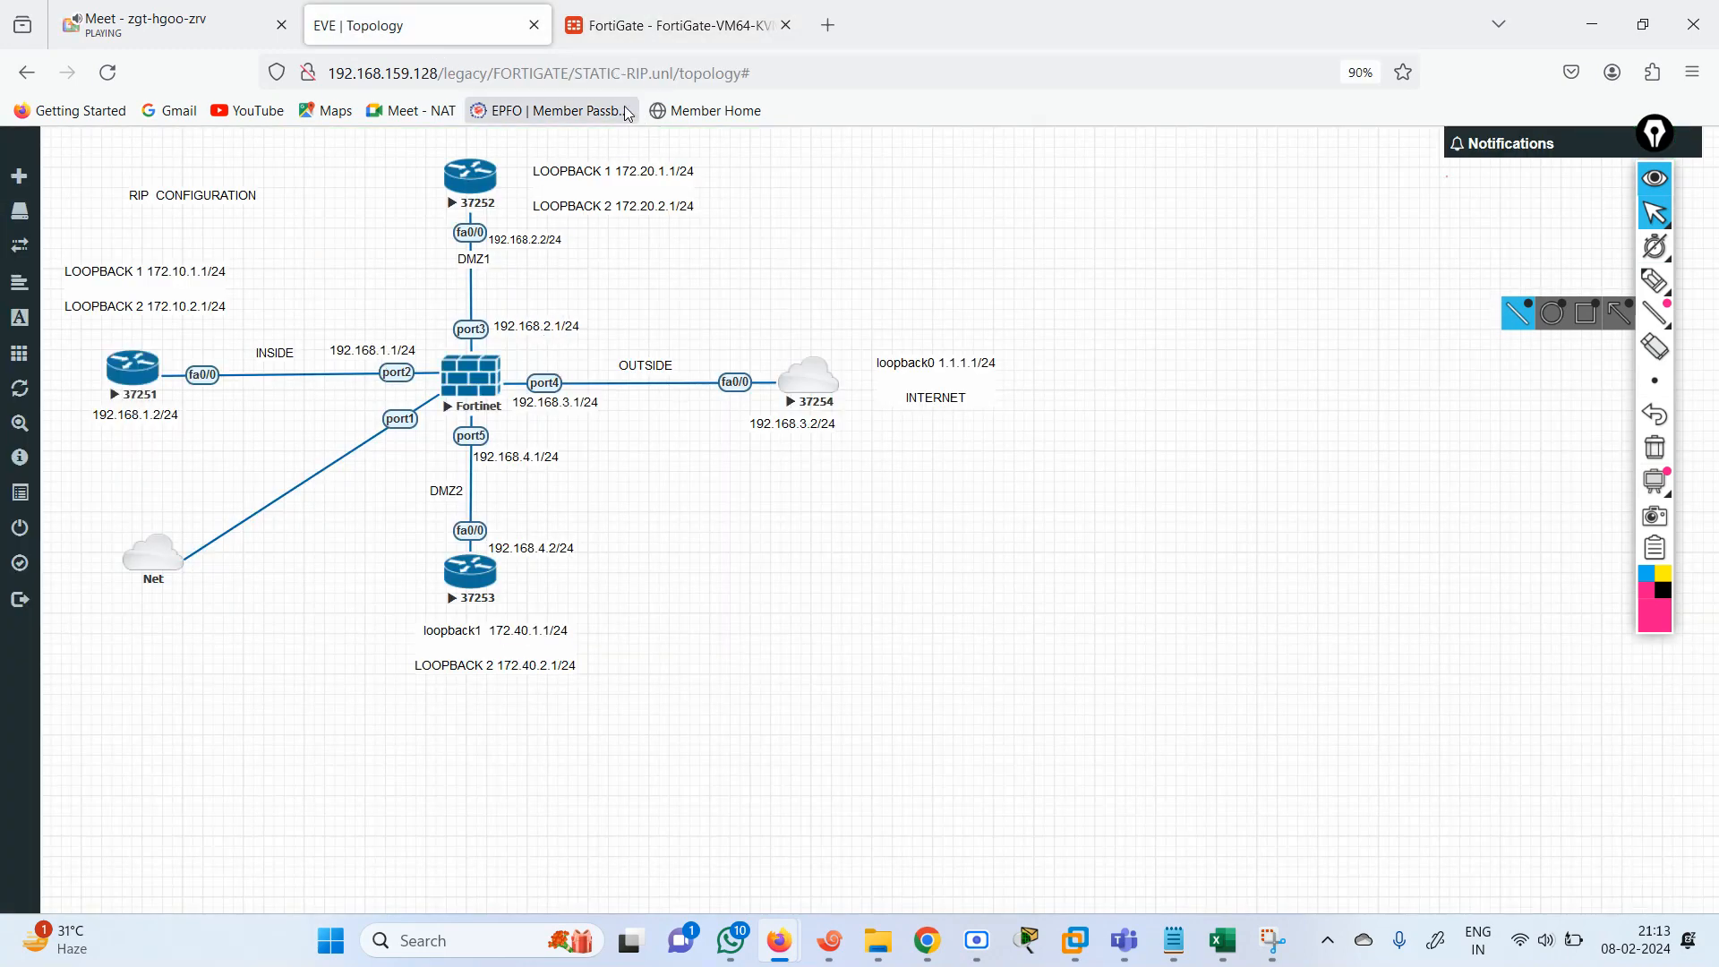
{"action": "left_click", "coordinate": [627, 32]}
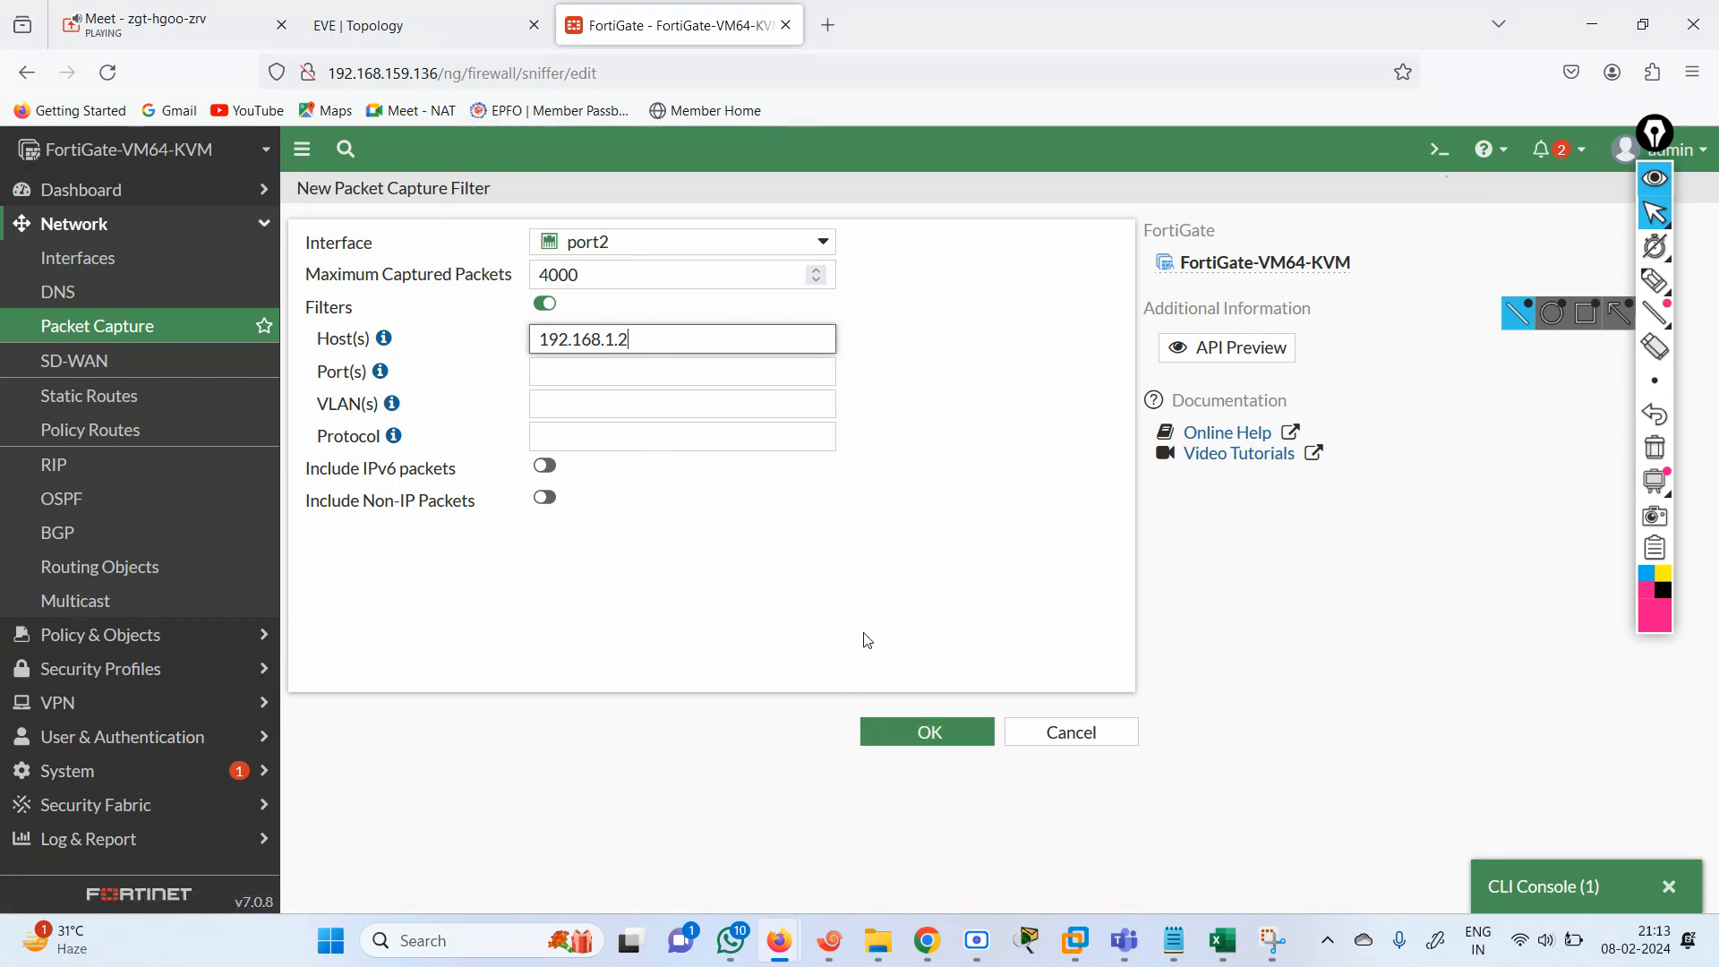
{"action": "left_click", "coordinate": [596, 446]}
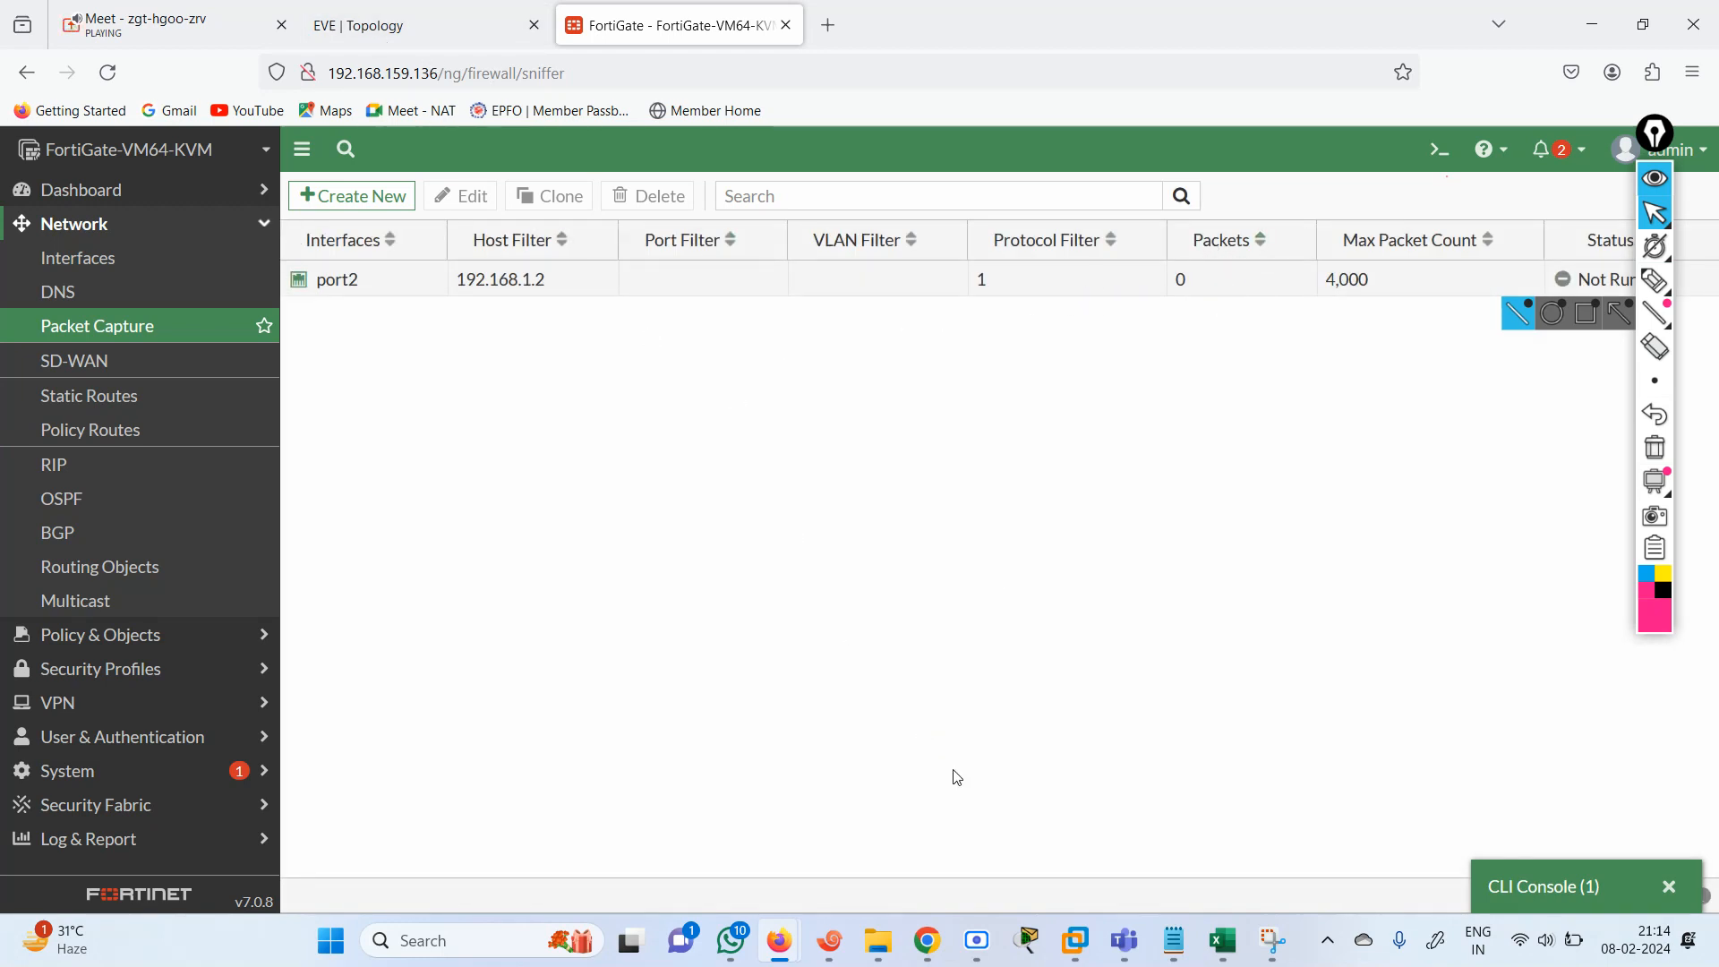
Return to the R1 console from the EVE topology and repeat the ping to 192.168.2.1.
{"action": "left_click", "coordinate": [348, 26]}
{"action": "left_click", "coordinate": [134, 392]}
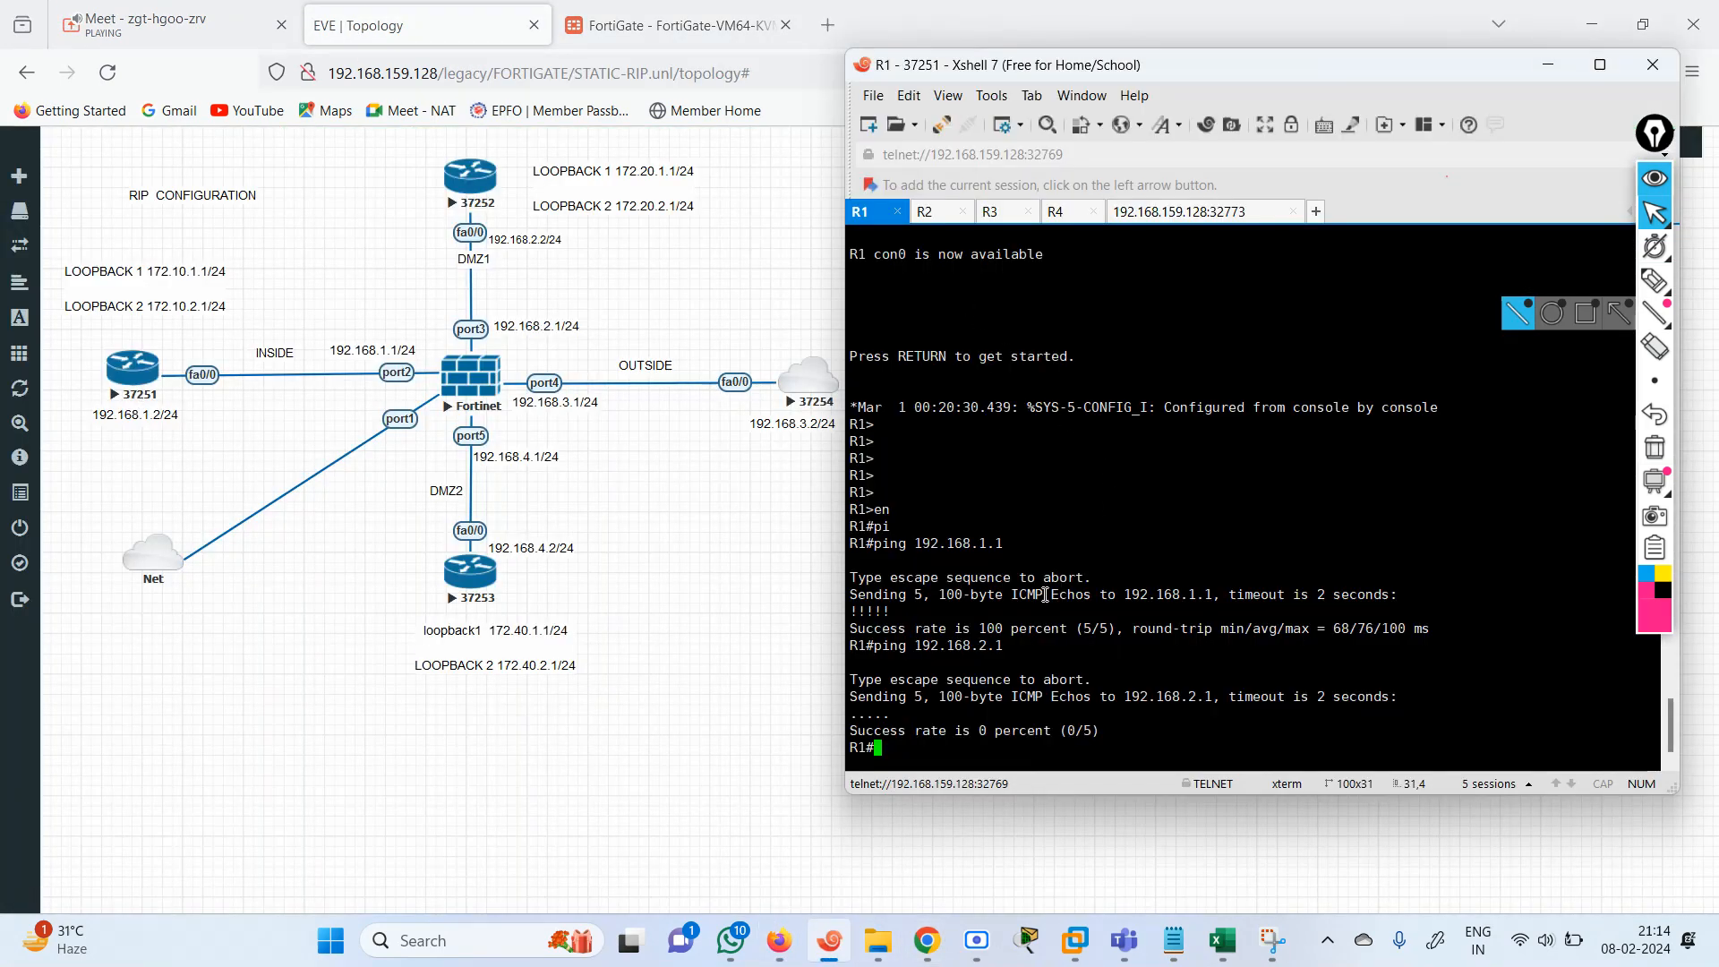
{"action": "key", "text": "Up"}
{"action": "key", "text": "Return"}
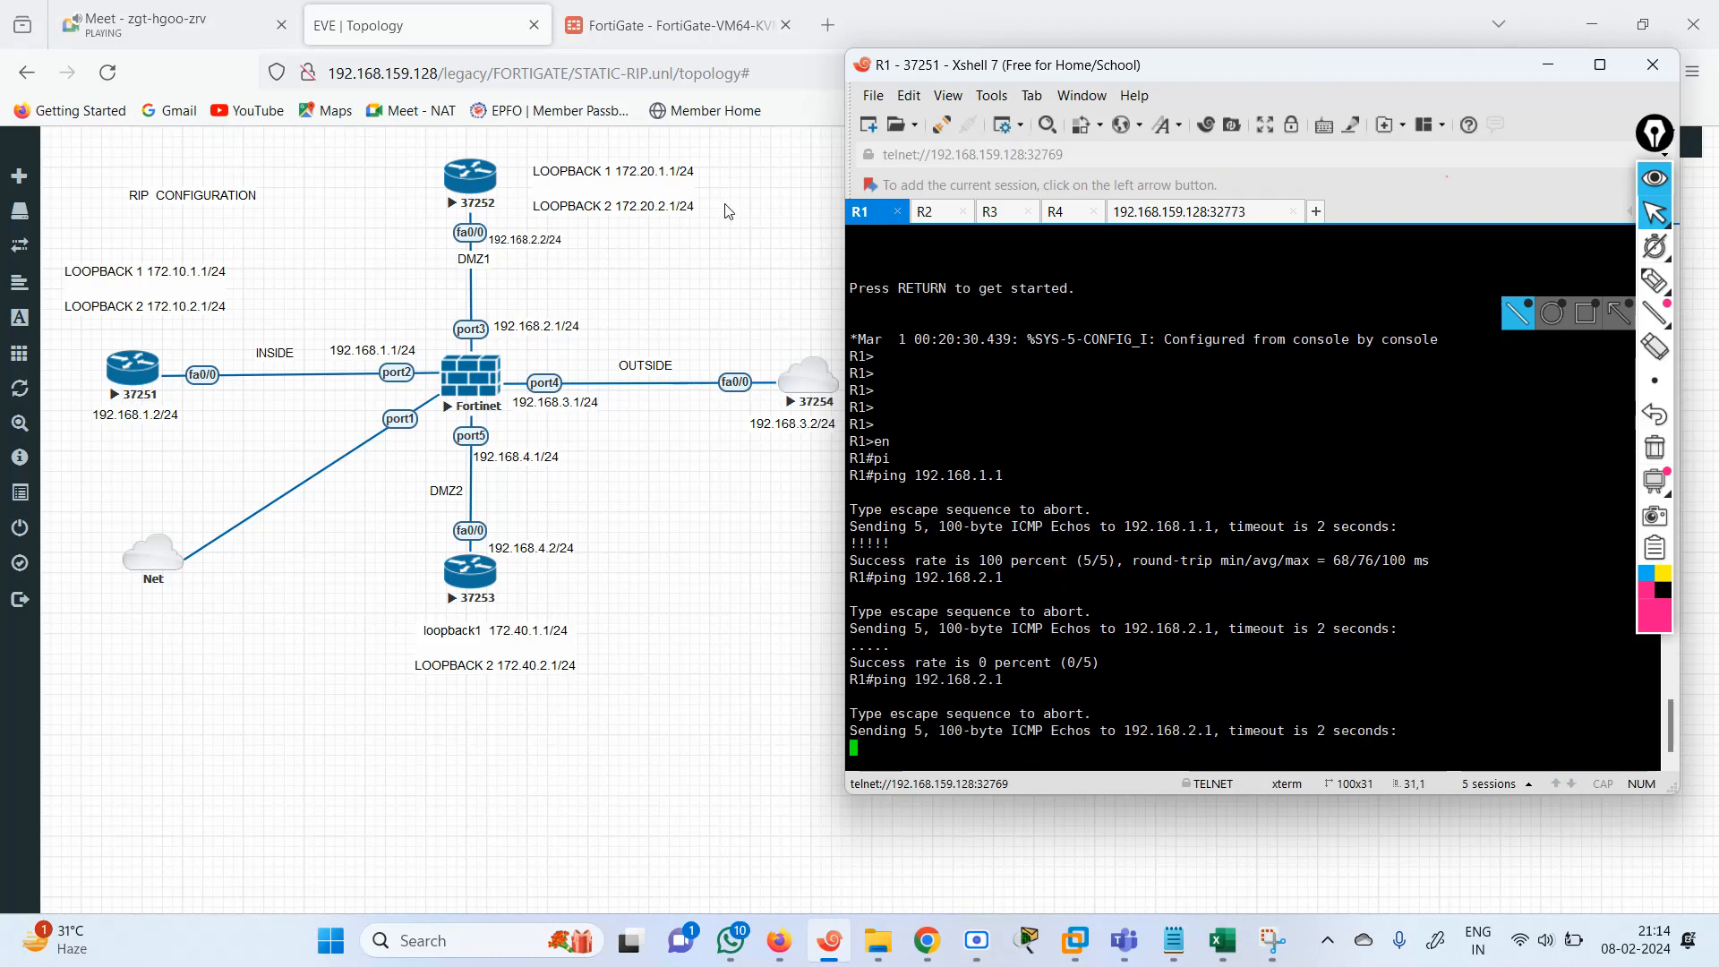
Start the port2 packet capture for host 192.168.1.2 on the FortiGate.
{"action": "left_click", "coordinate": [630, 11]}
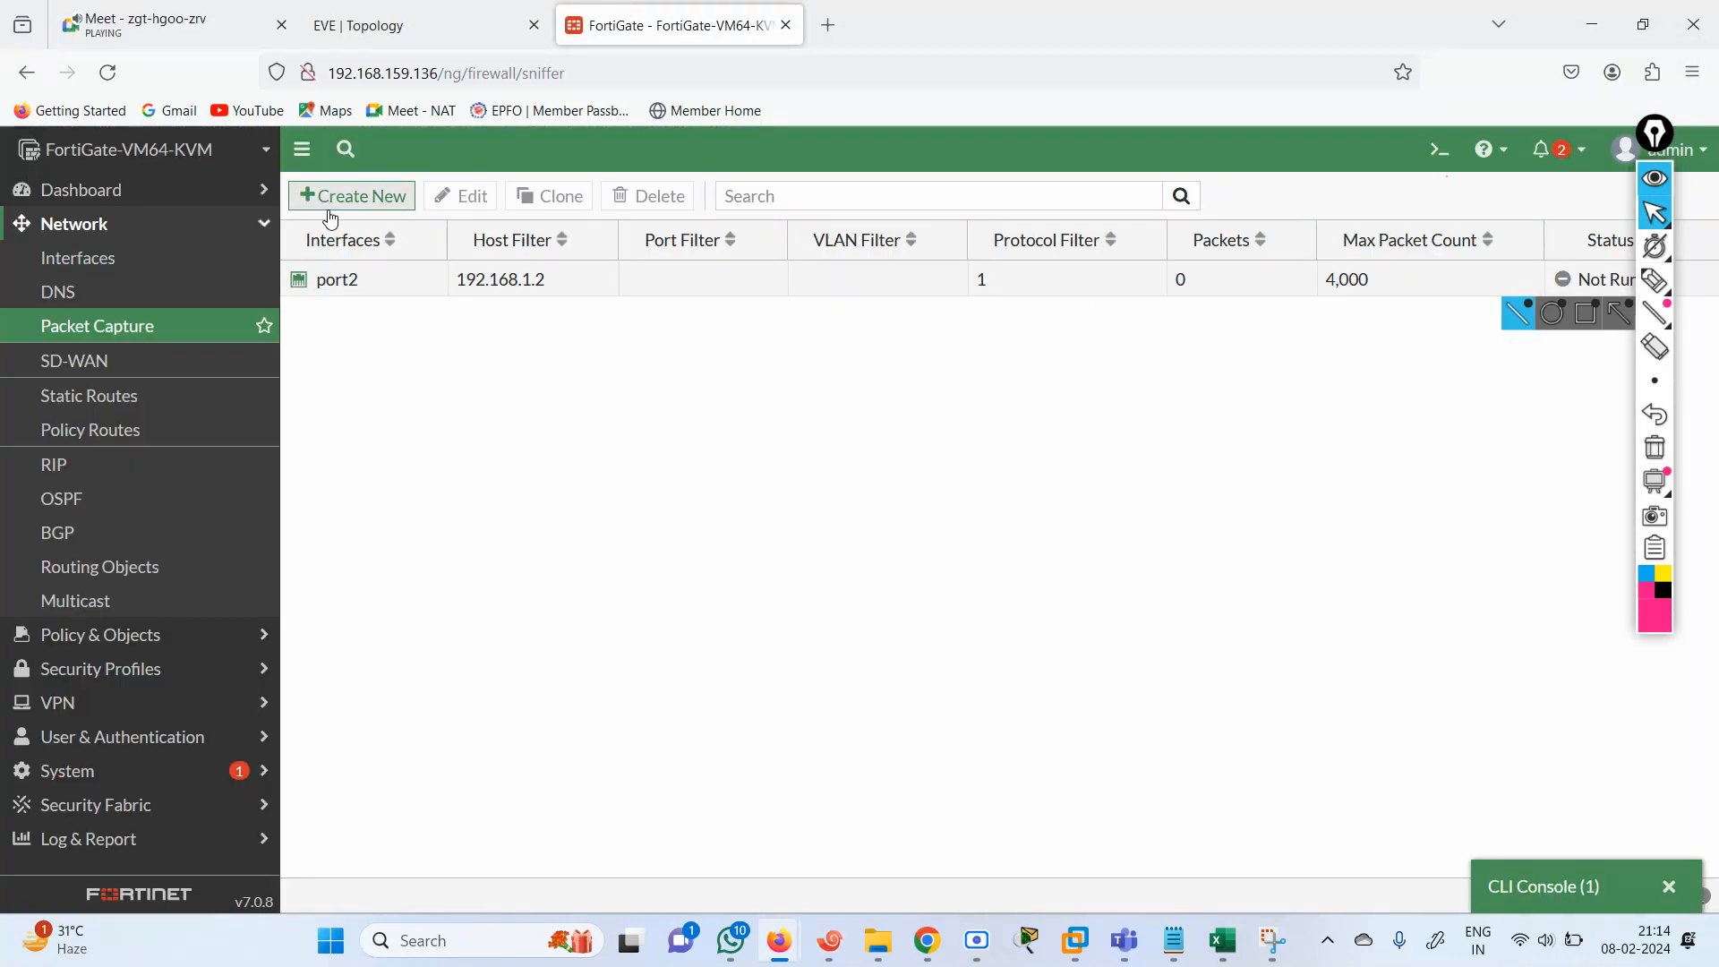
{"action": "right_click", "coordinate": [895, 290]}
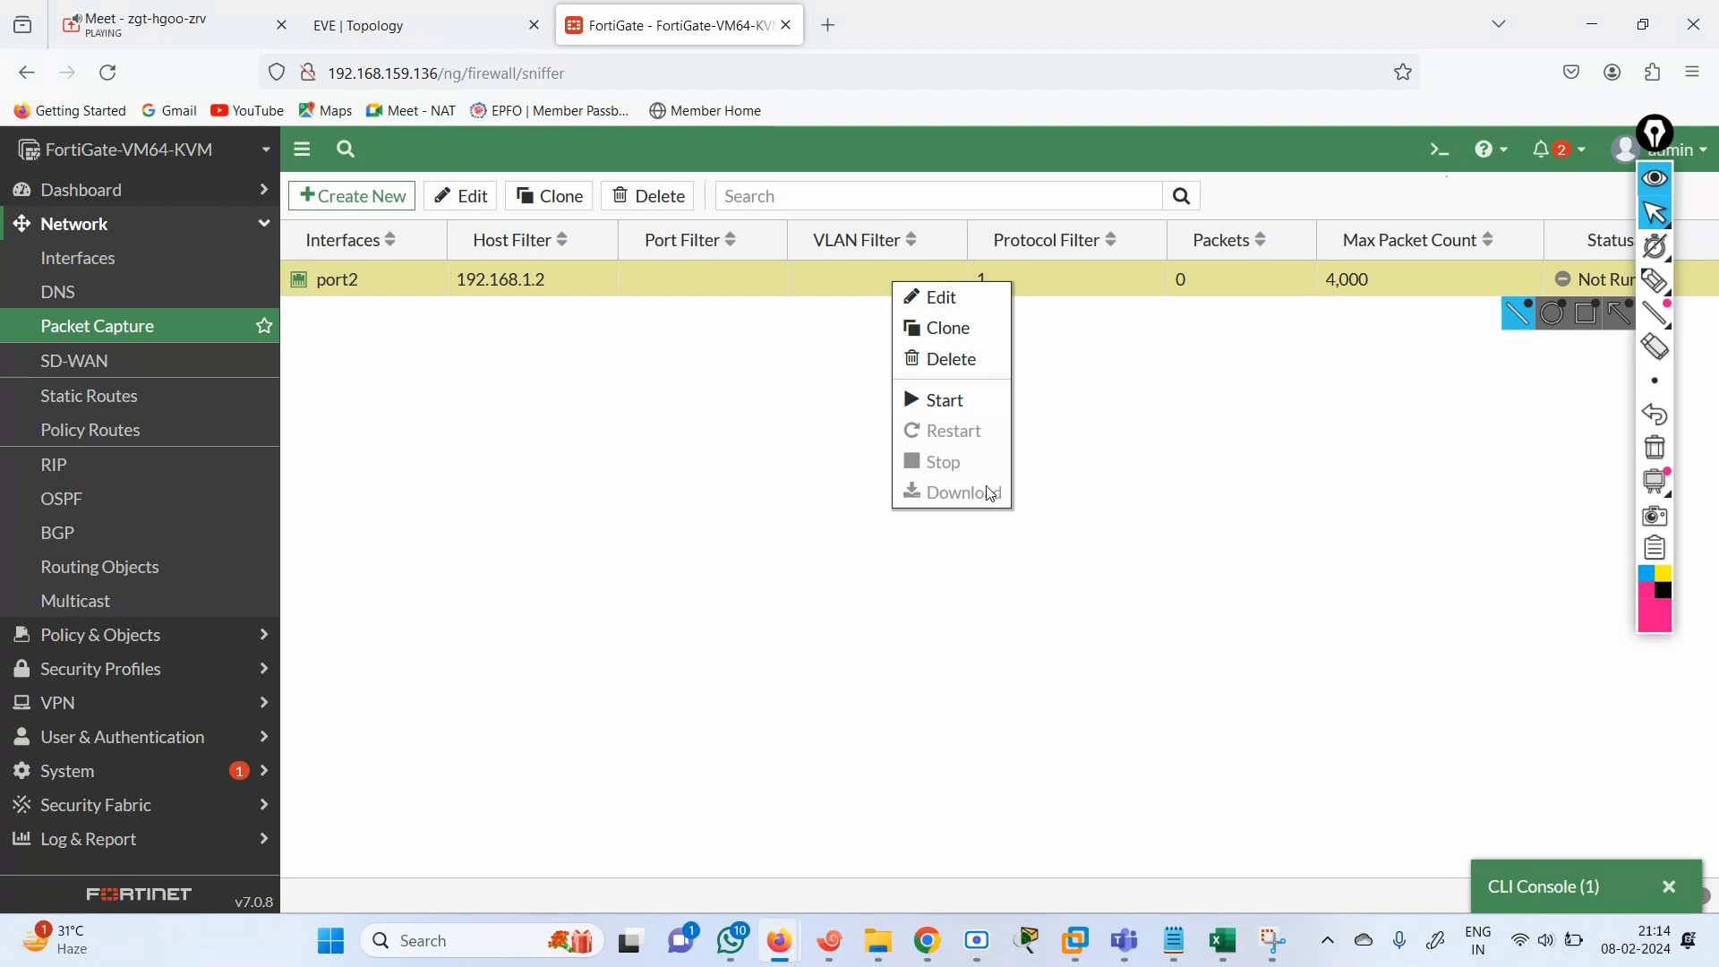
{"action": "left_click", "coordinate": [918, 406]}
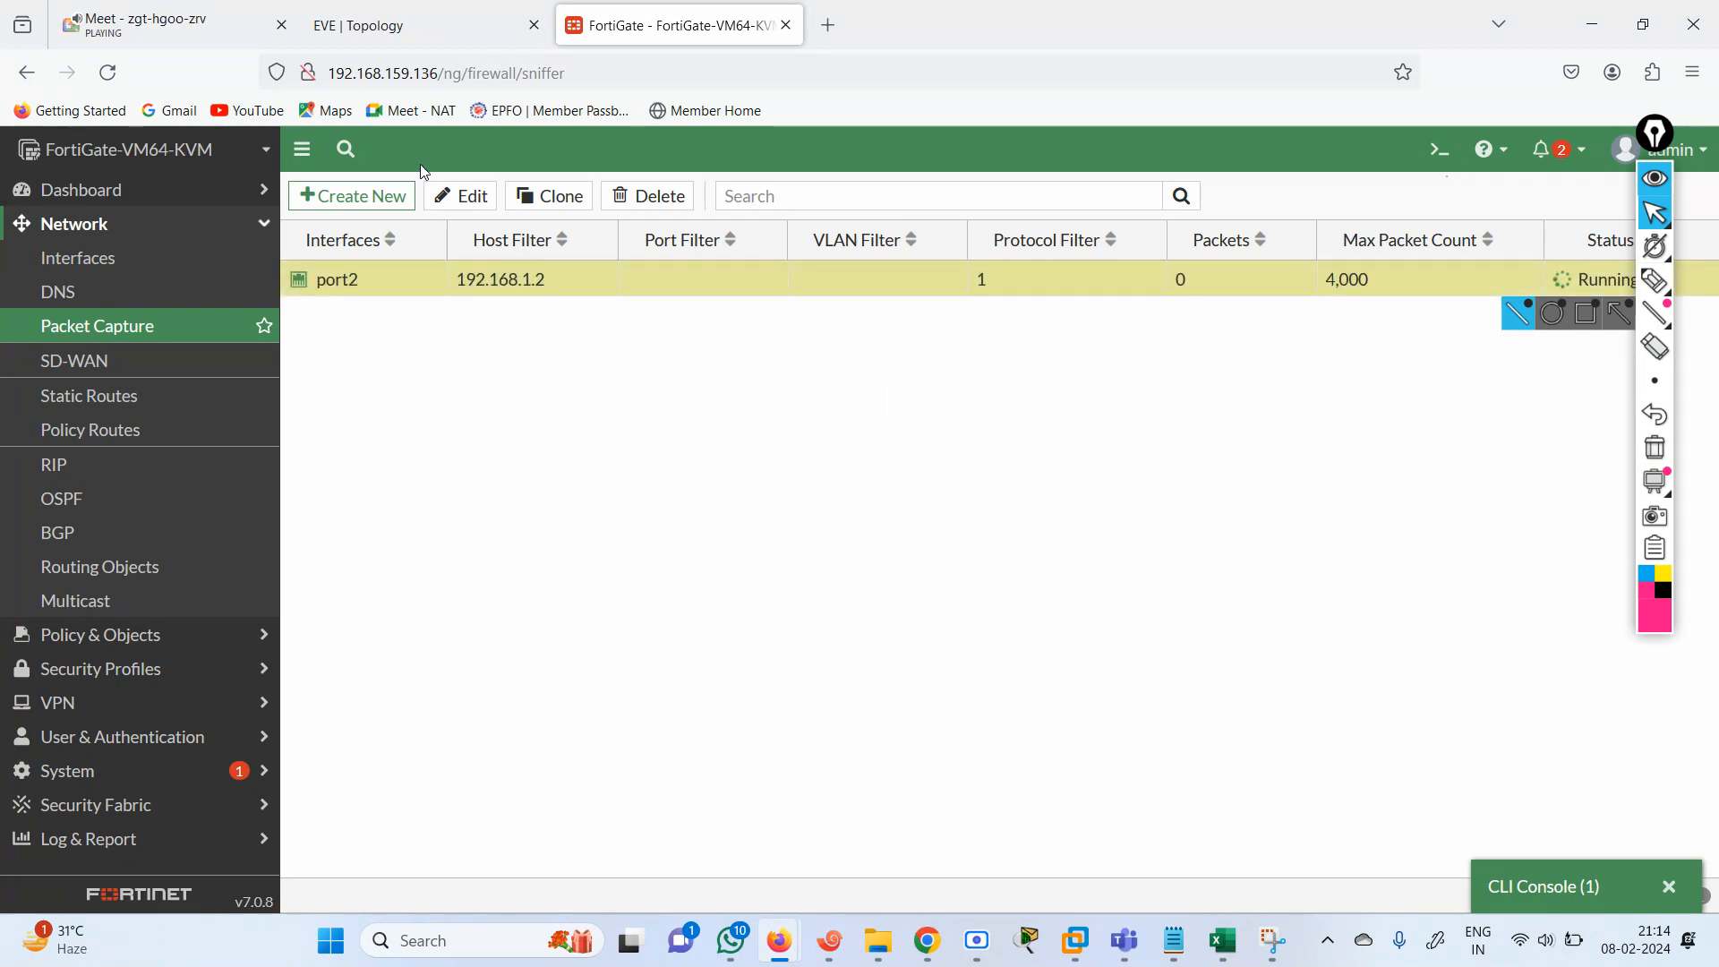
Rerun R1's ping to 192.168.2.1 while the port2 capture is running.
{"action": "left_click", "coordinate": [830, 941]}
{"action": "key", "text": "Up"}
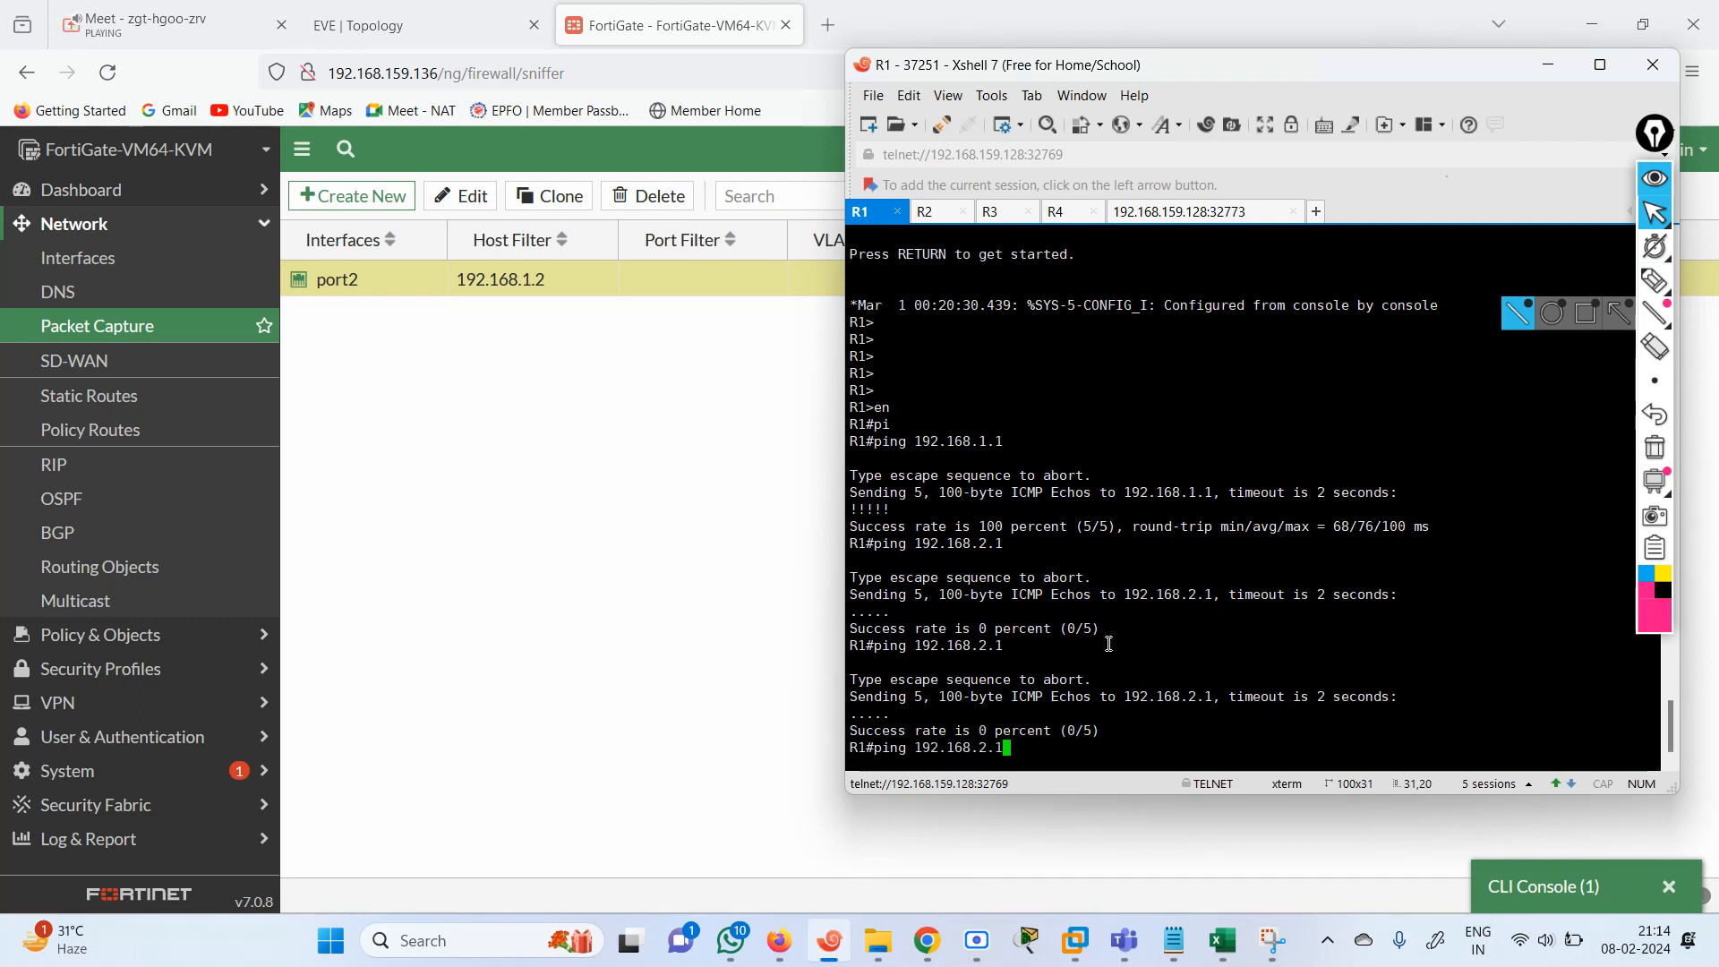
{"action": "key", "text": "Return"}
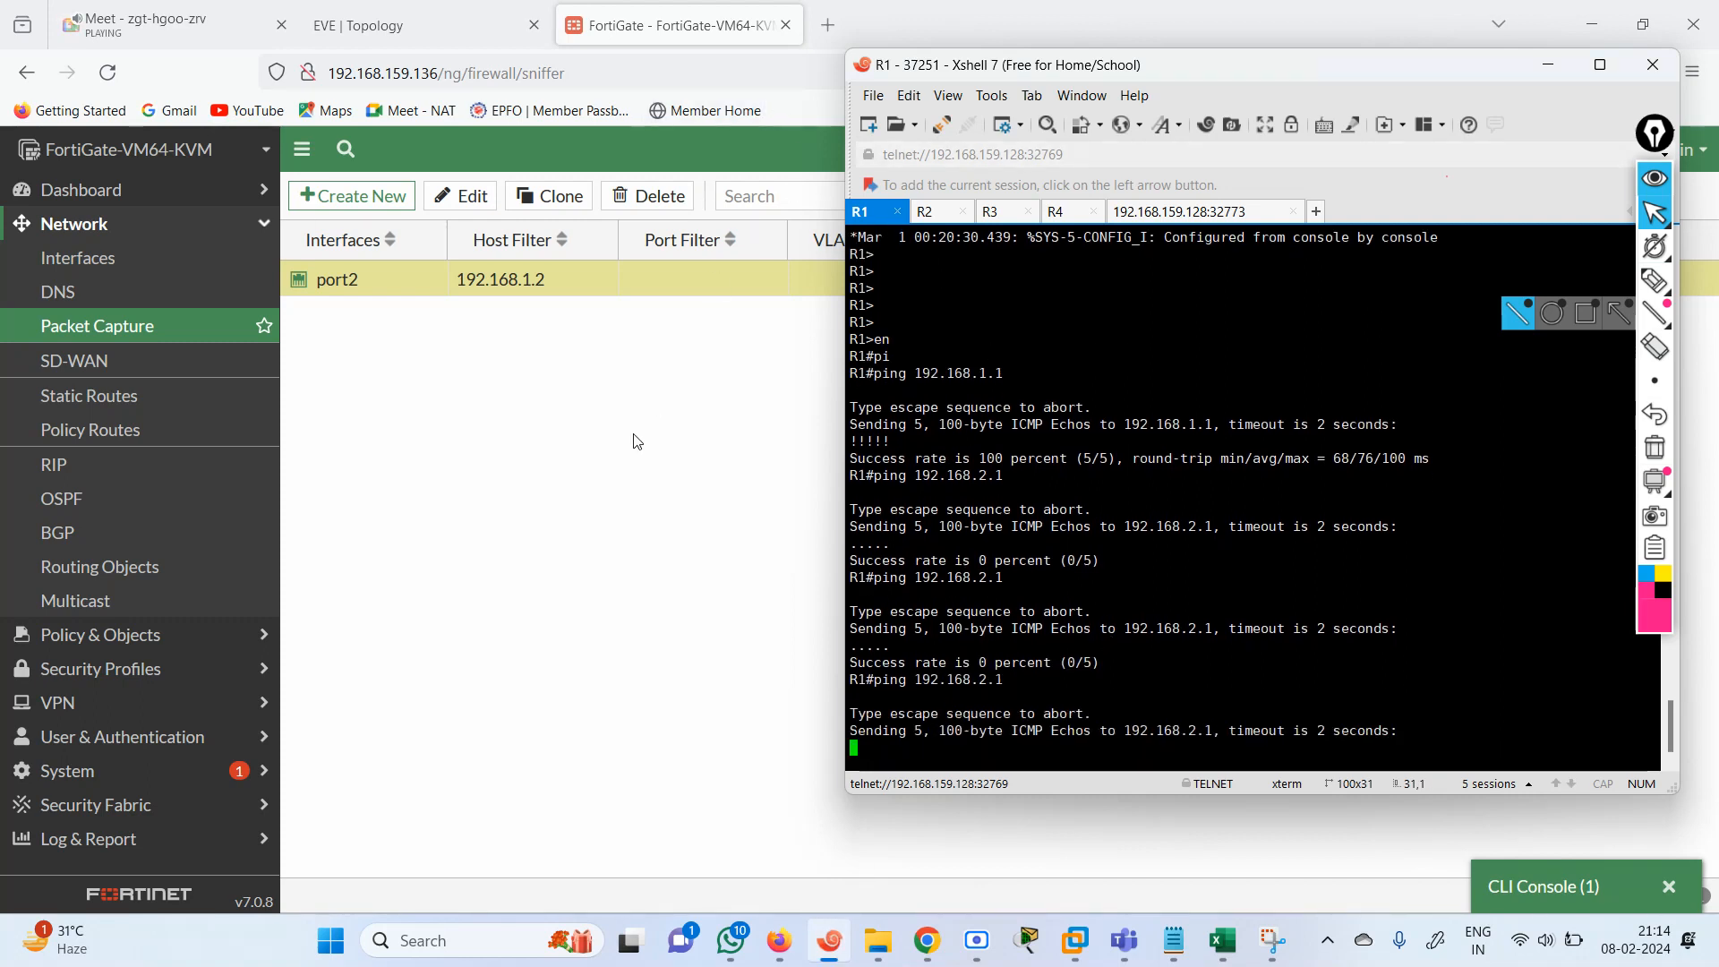
Return to the FortiGate packet capture list and stop the port2 capture.
{"action": "left_click", "coordinate": [636, 441]}
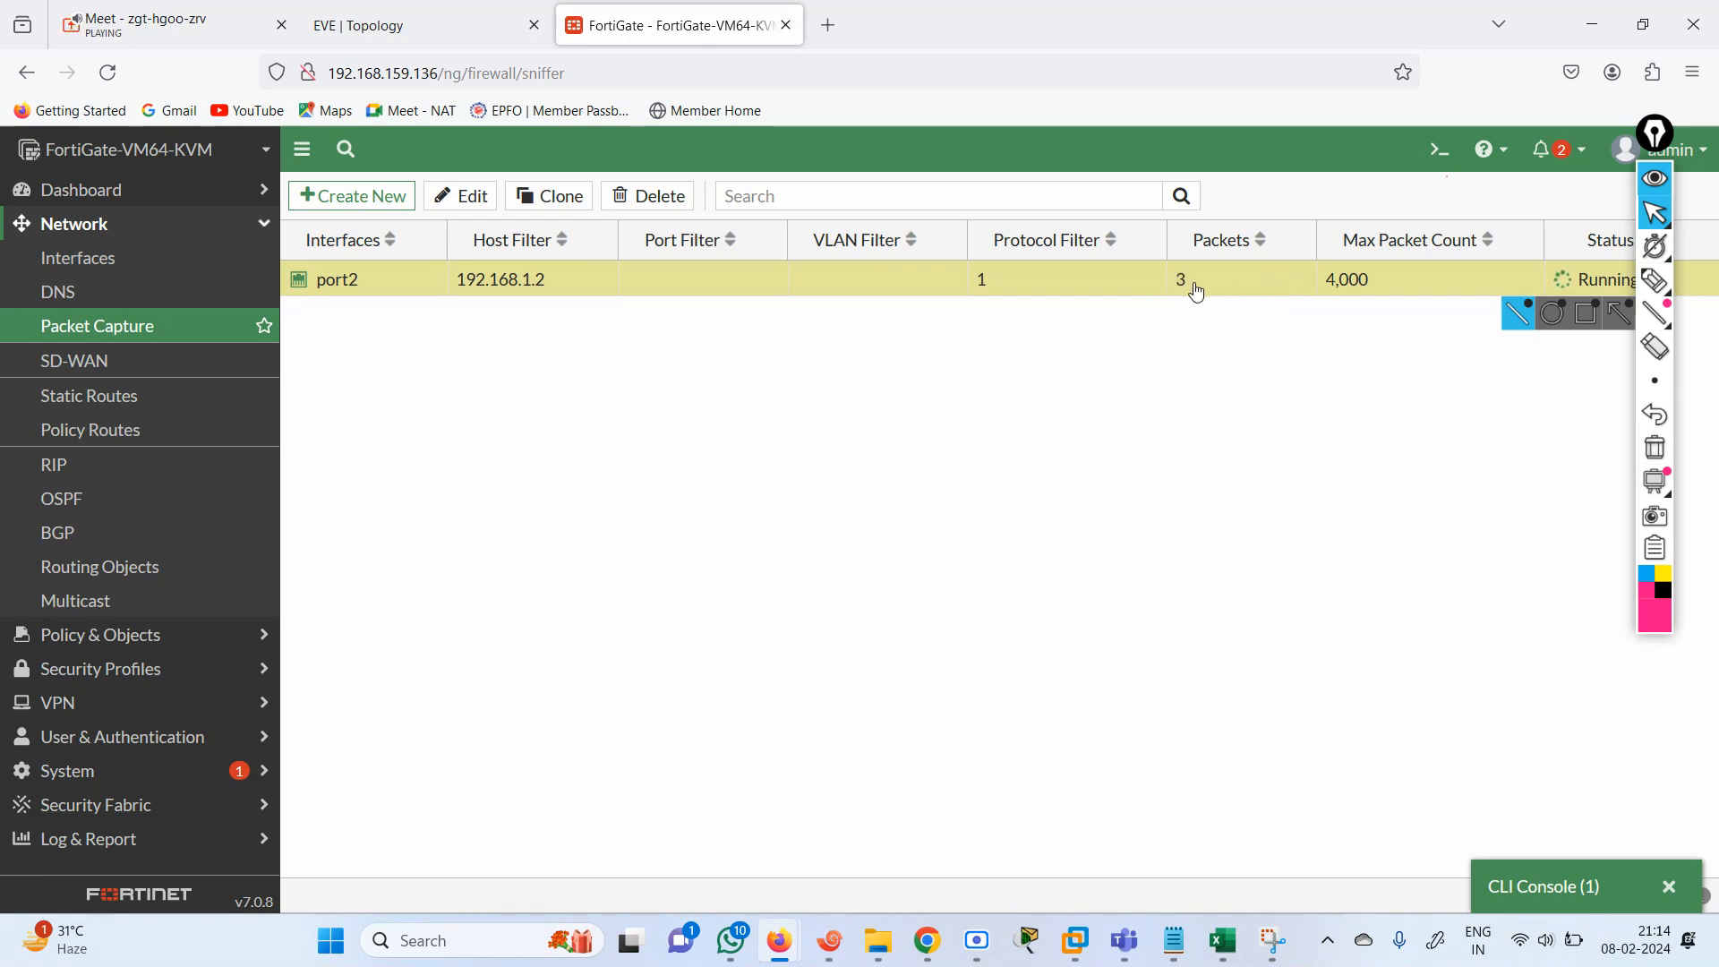
{"action": "right_click", "coordinate": [1043, 290]}
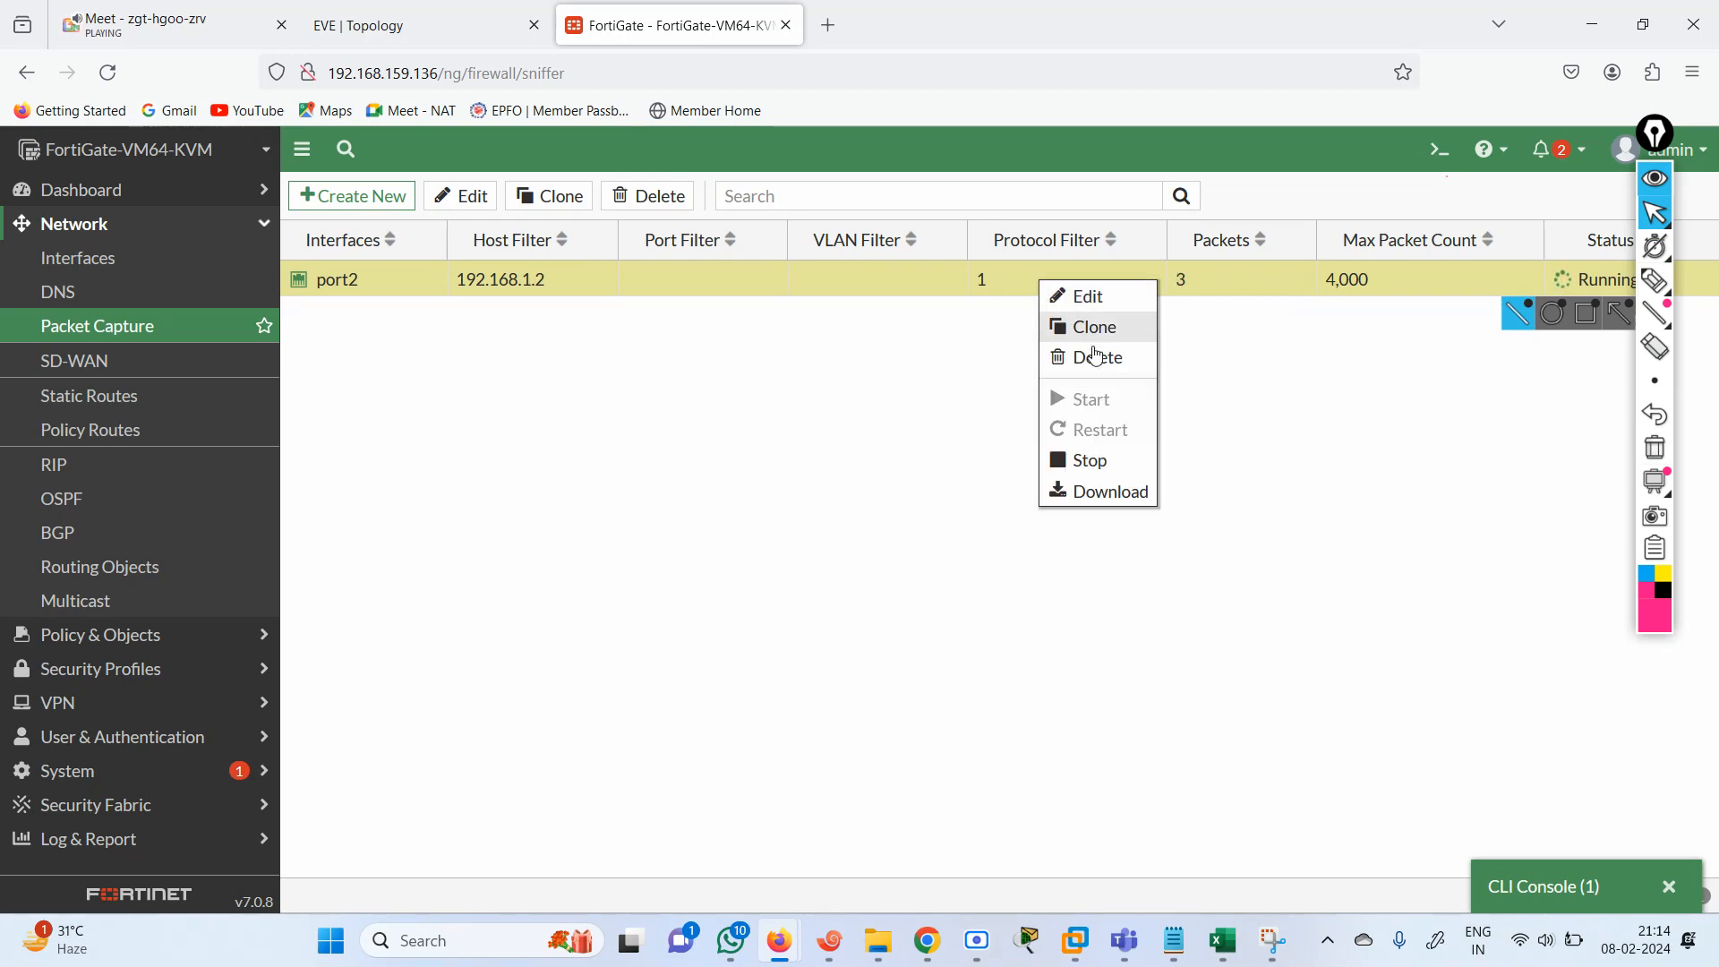
{"action": "left_click", "coordinate": [1085, 467]}
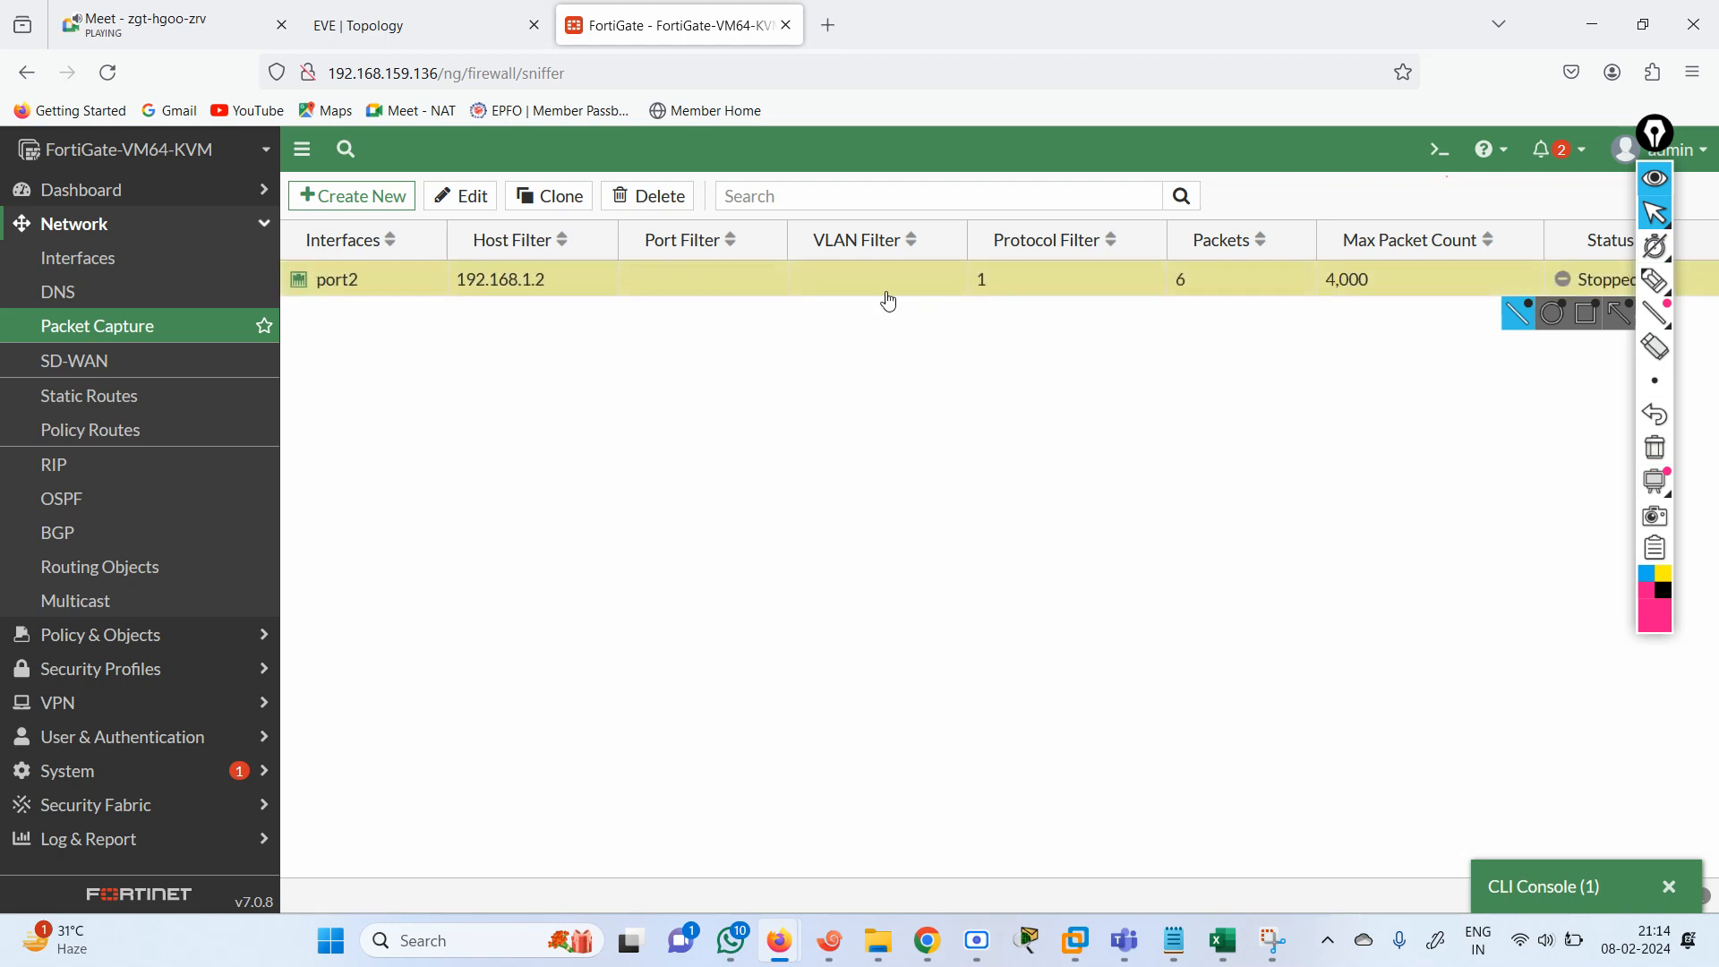
Download the port2 capture, open port2.root.1.pcap in Wireshark, and dismiss the software update offer.
{"action": "right_click", "coordinate": [875, 296]}
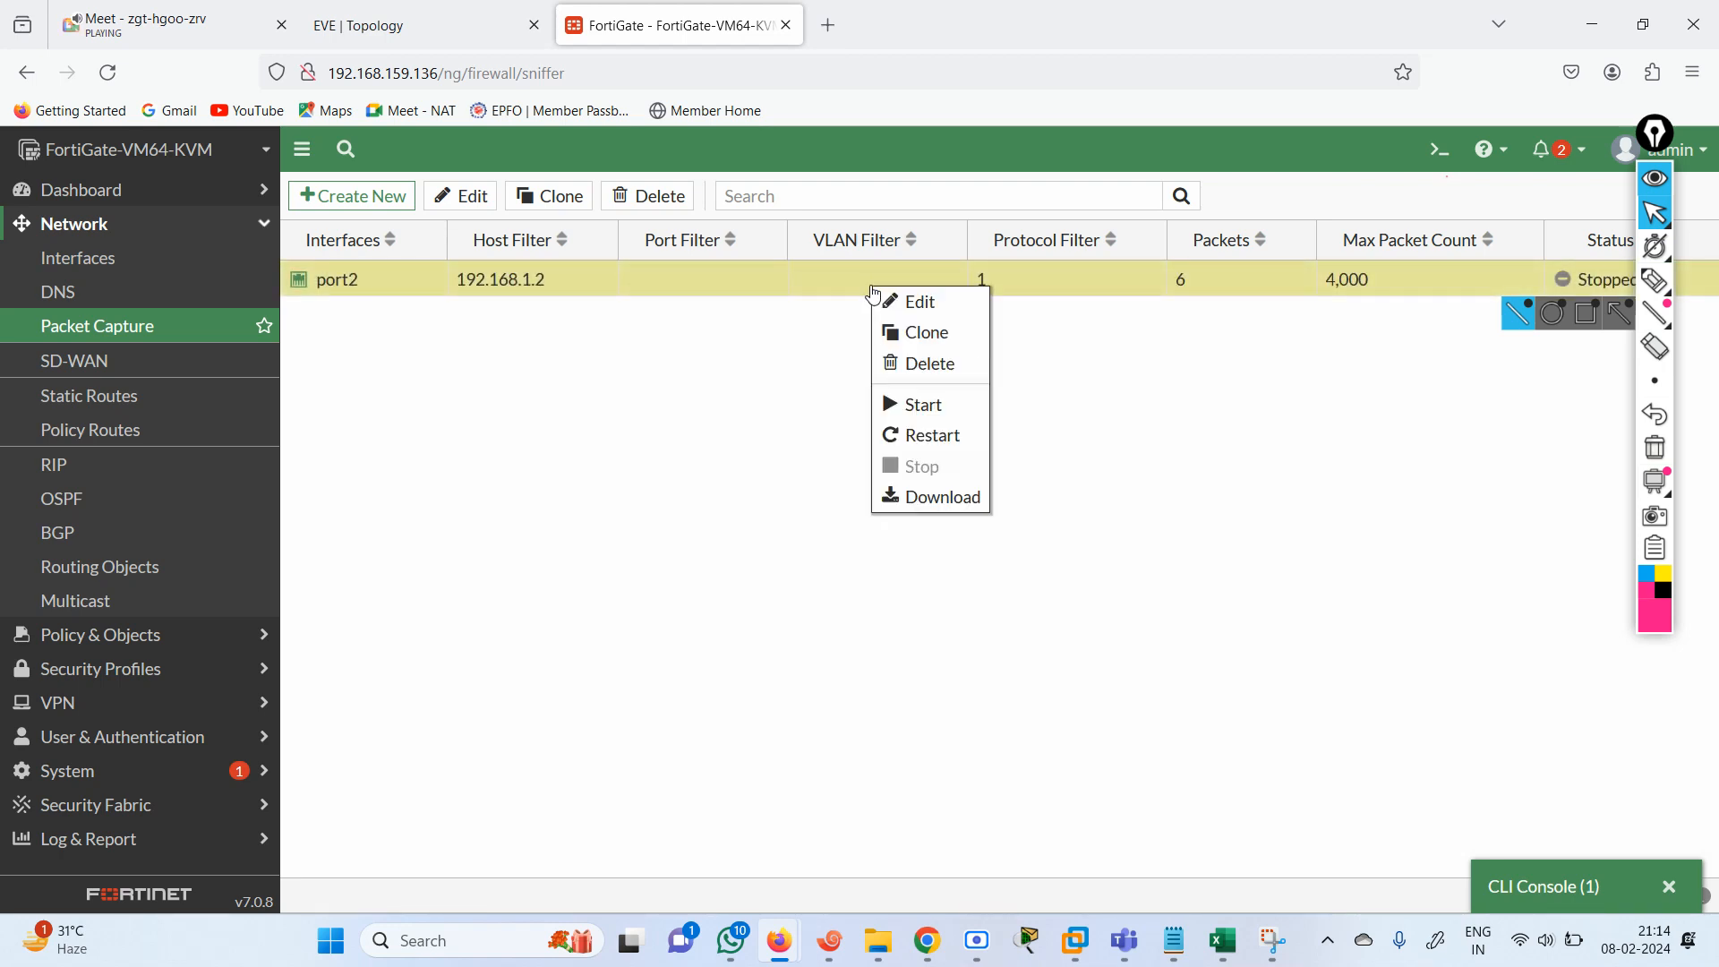
{"action": "left_click", "coordinate": [931, 498]}
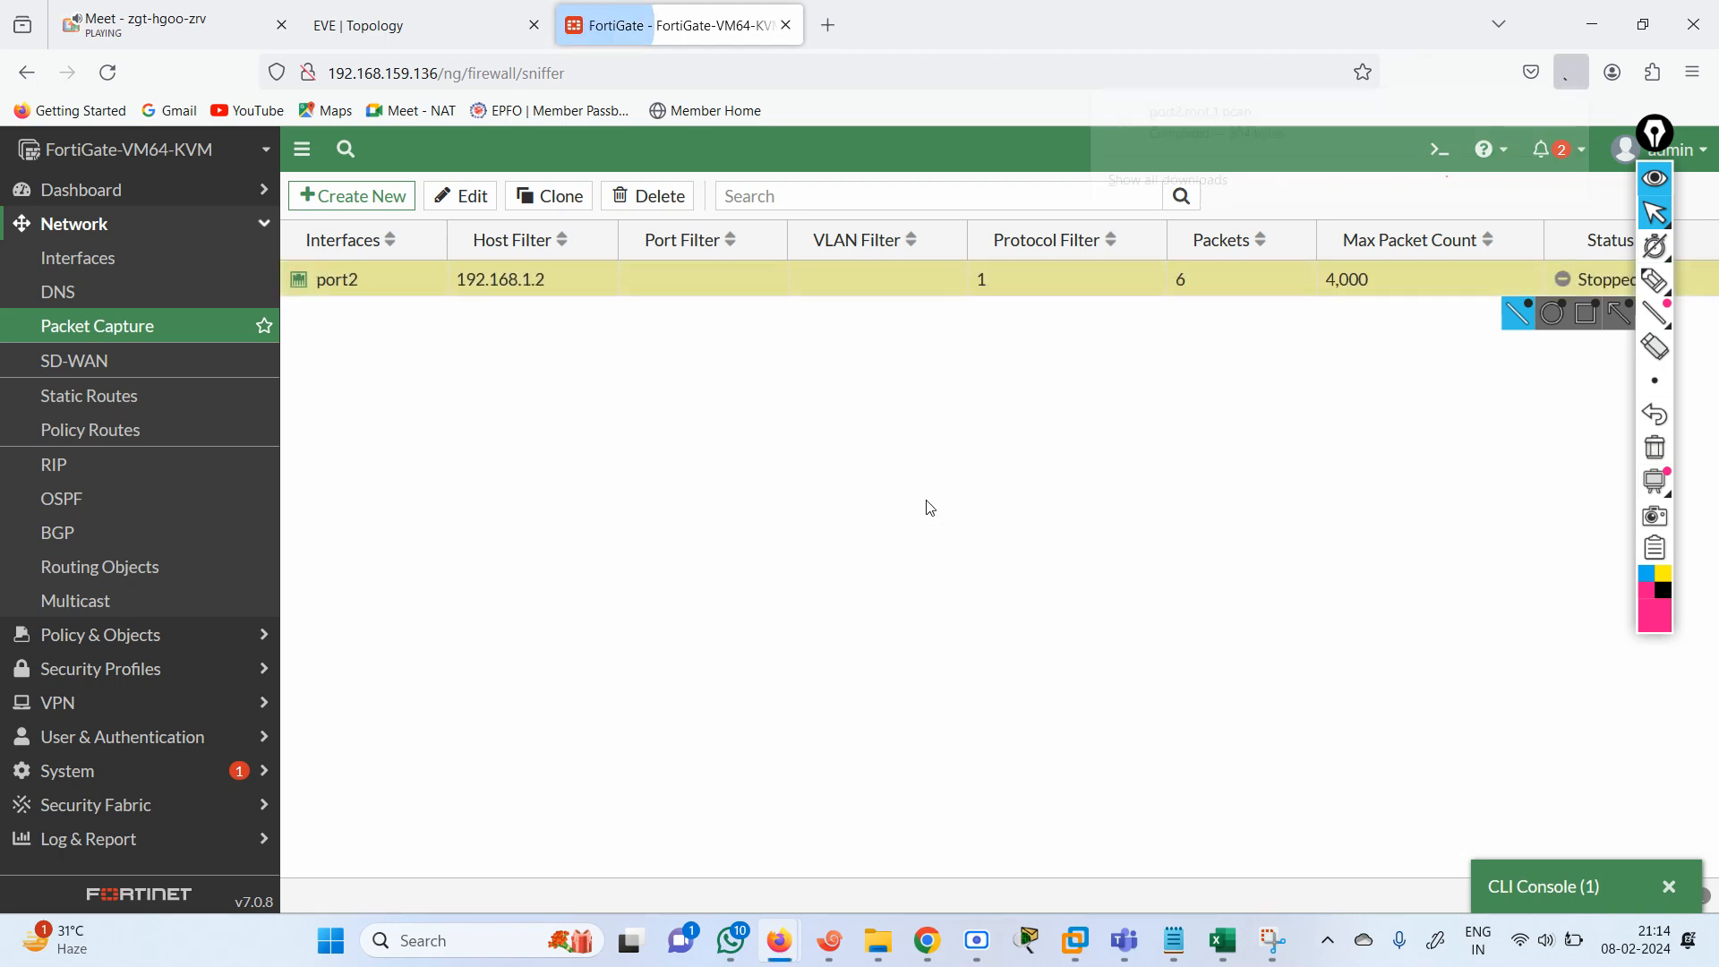
{"action": "left_click", "coordinate": [1231, 138]}
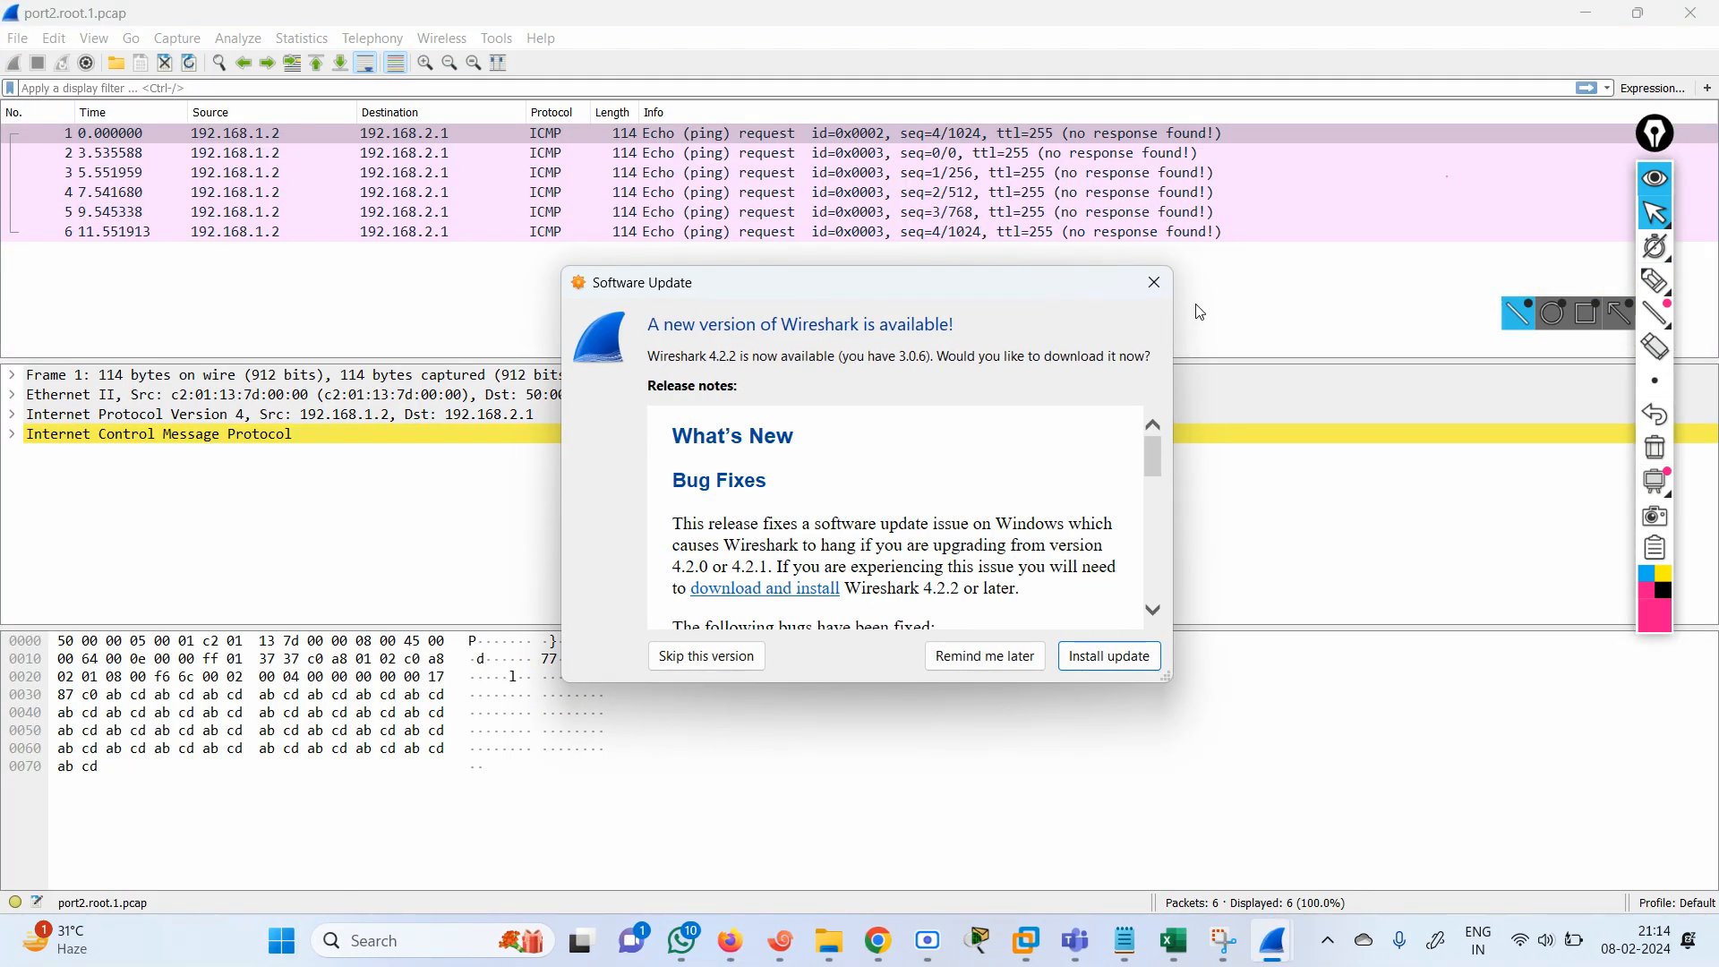
{"action": "left_click", "coordinate": [1154, 282]}
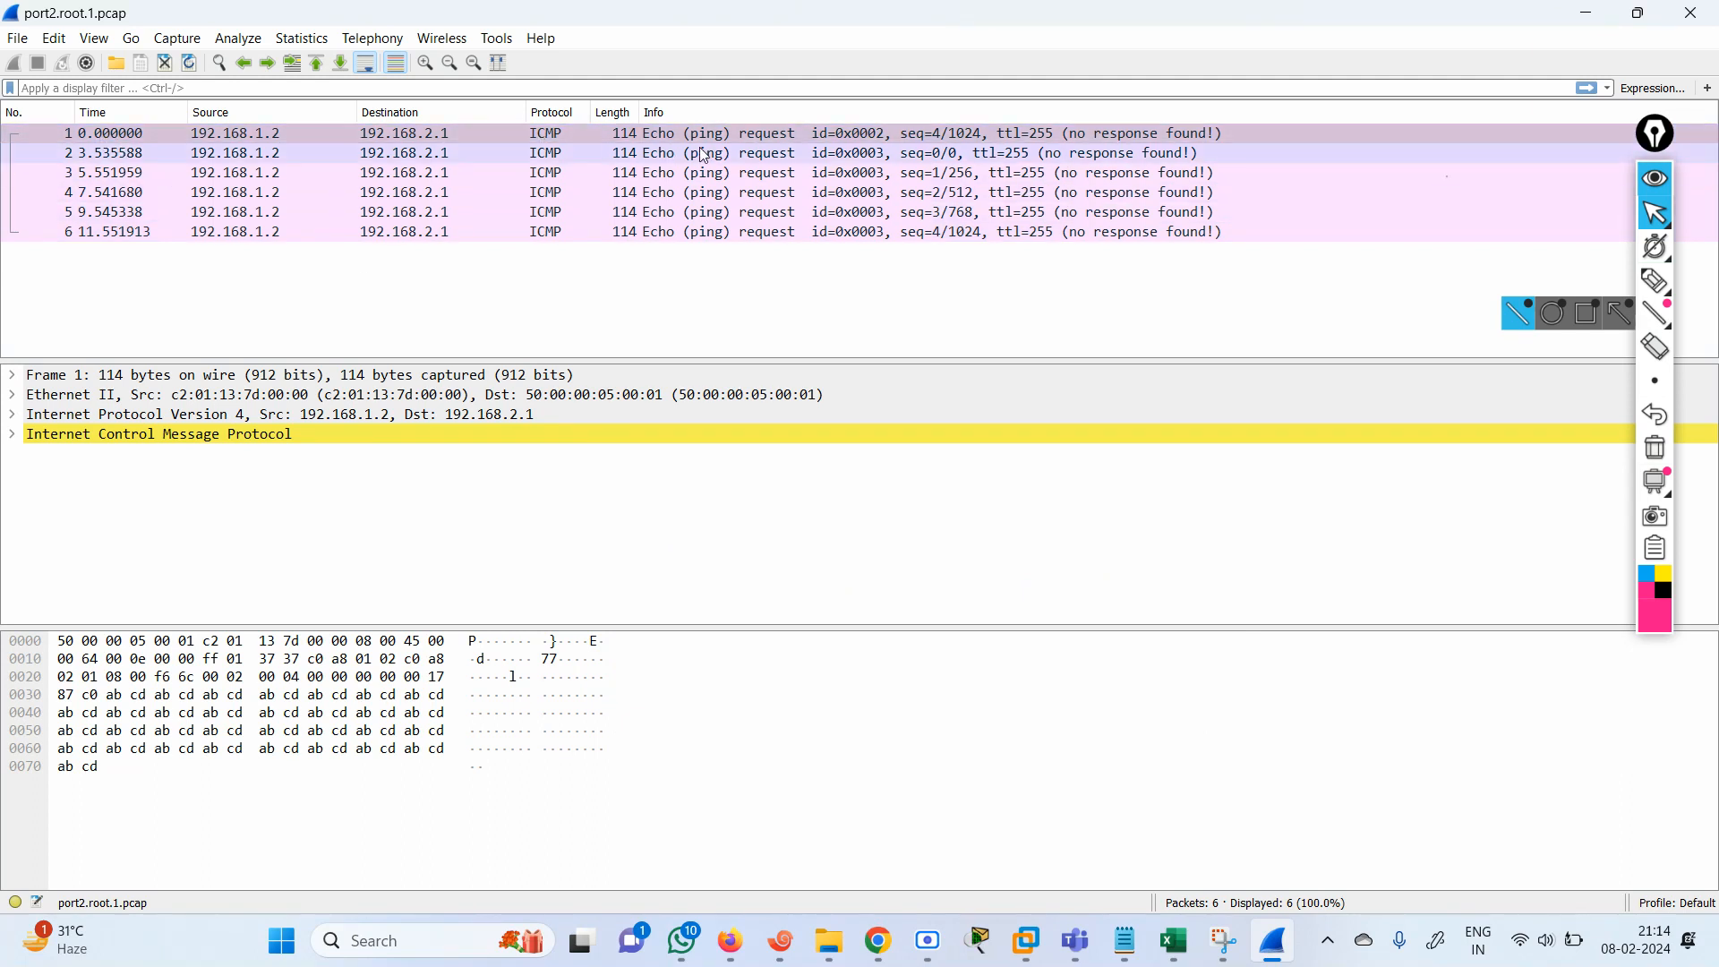
Examine the captured ICMP packets' source, destination and response information in Wireshark, checking them against the EVE topology.
{"action": "left_click", "coordinate": [633, 142]}
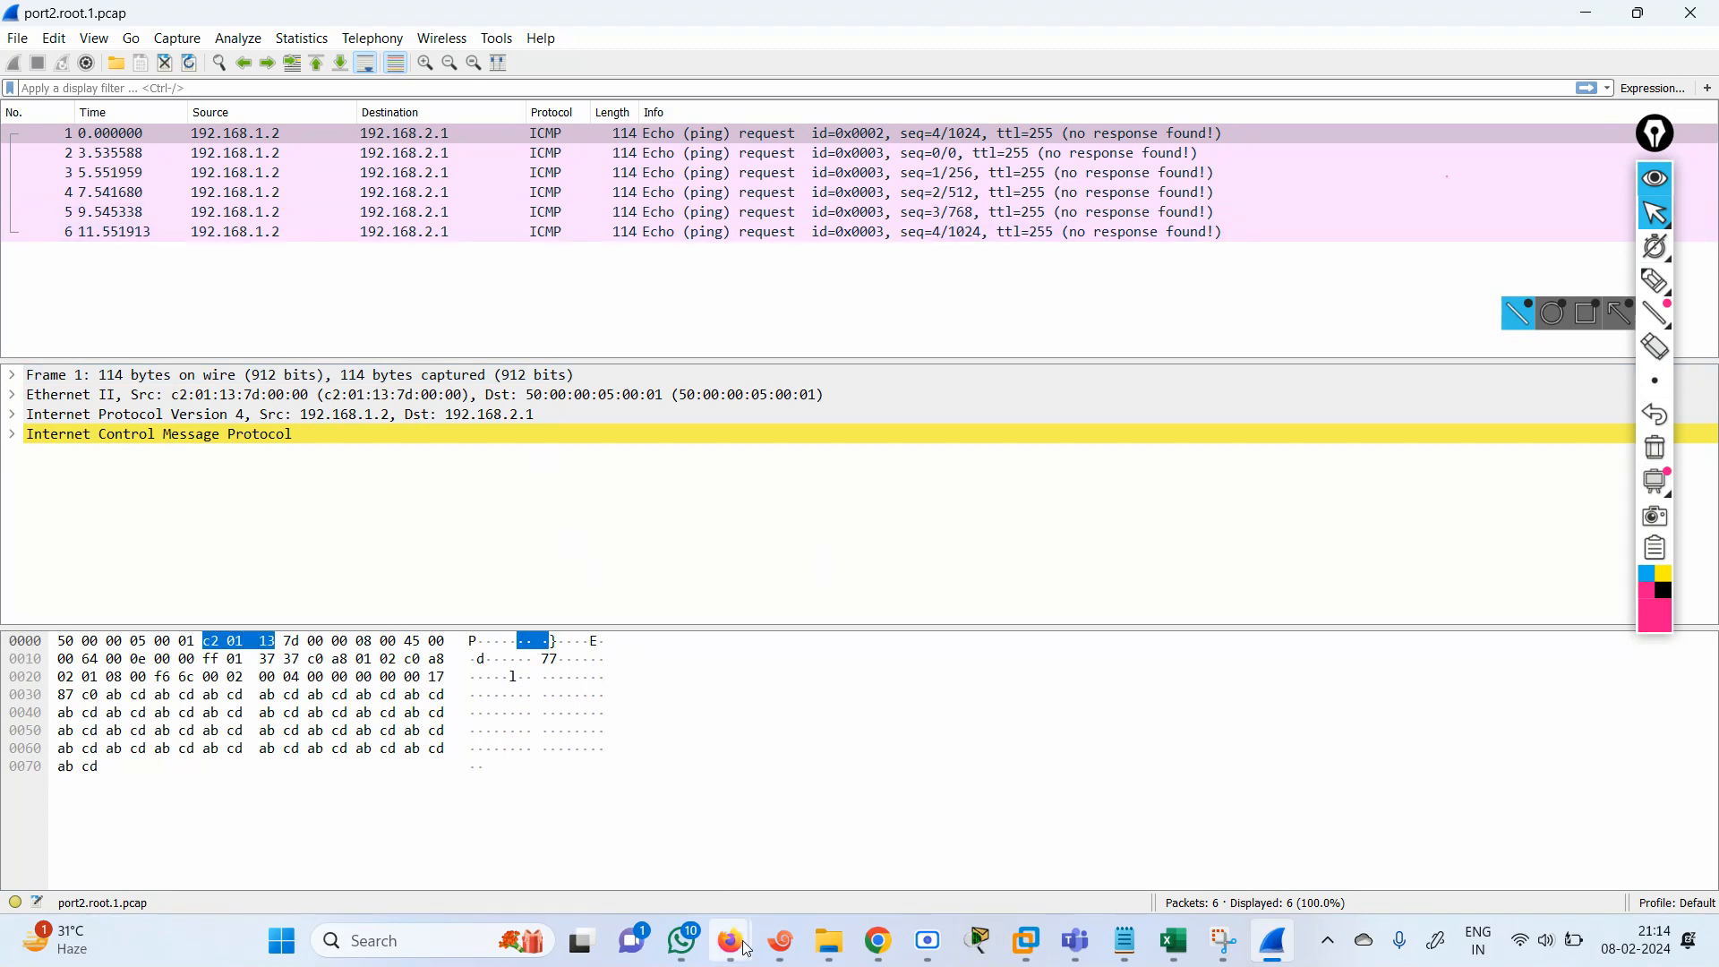
{"action": "mouse_move", "coordinate": [743, 947]}
{"action": "left_click", "coordinate": [626, 848]}
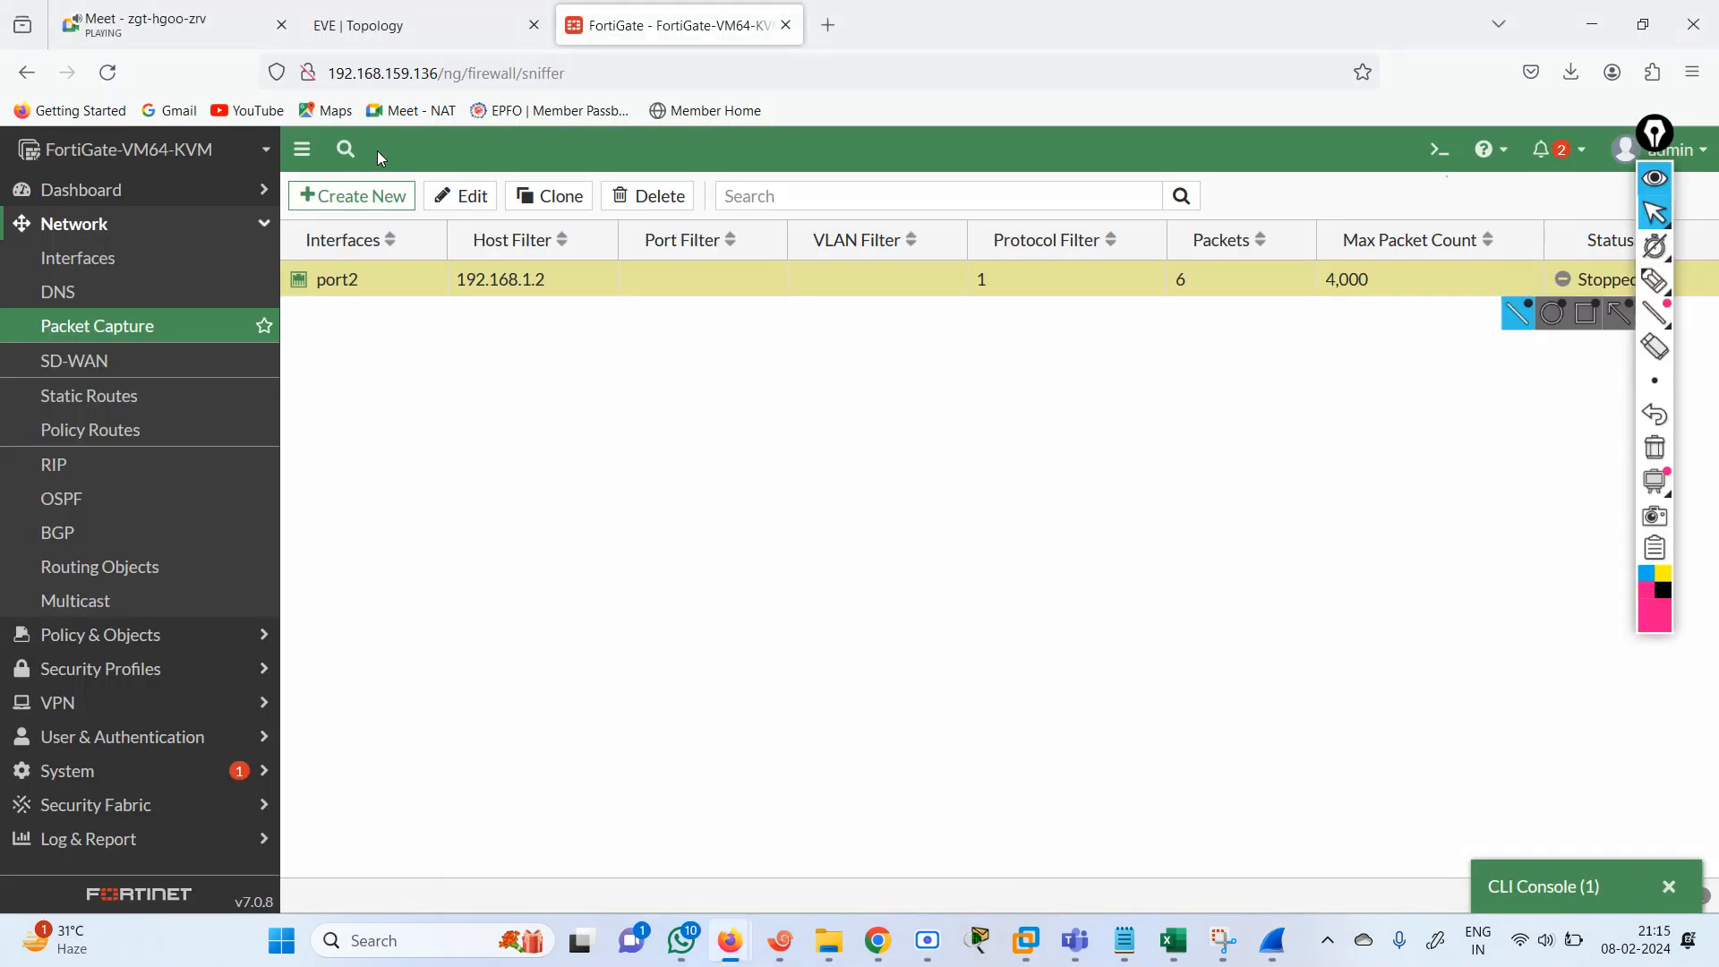
{"action": "left_click", "coordinate": [376, 36]}
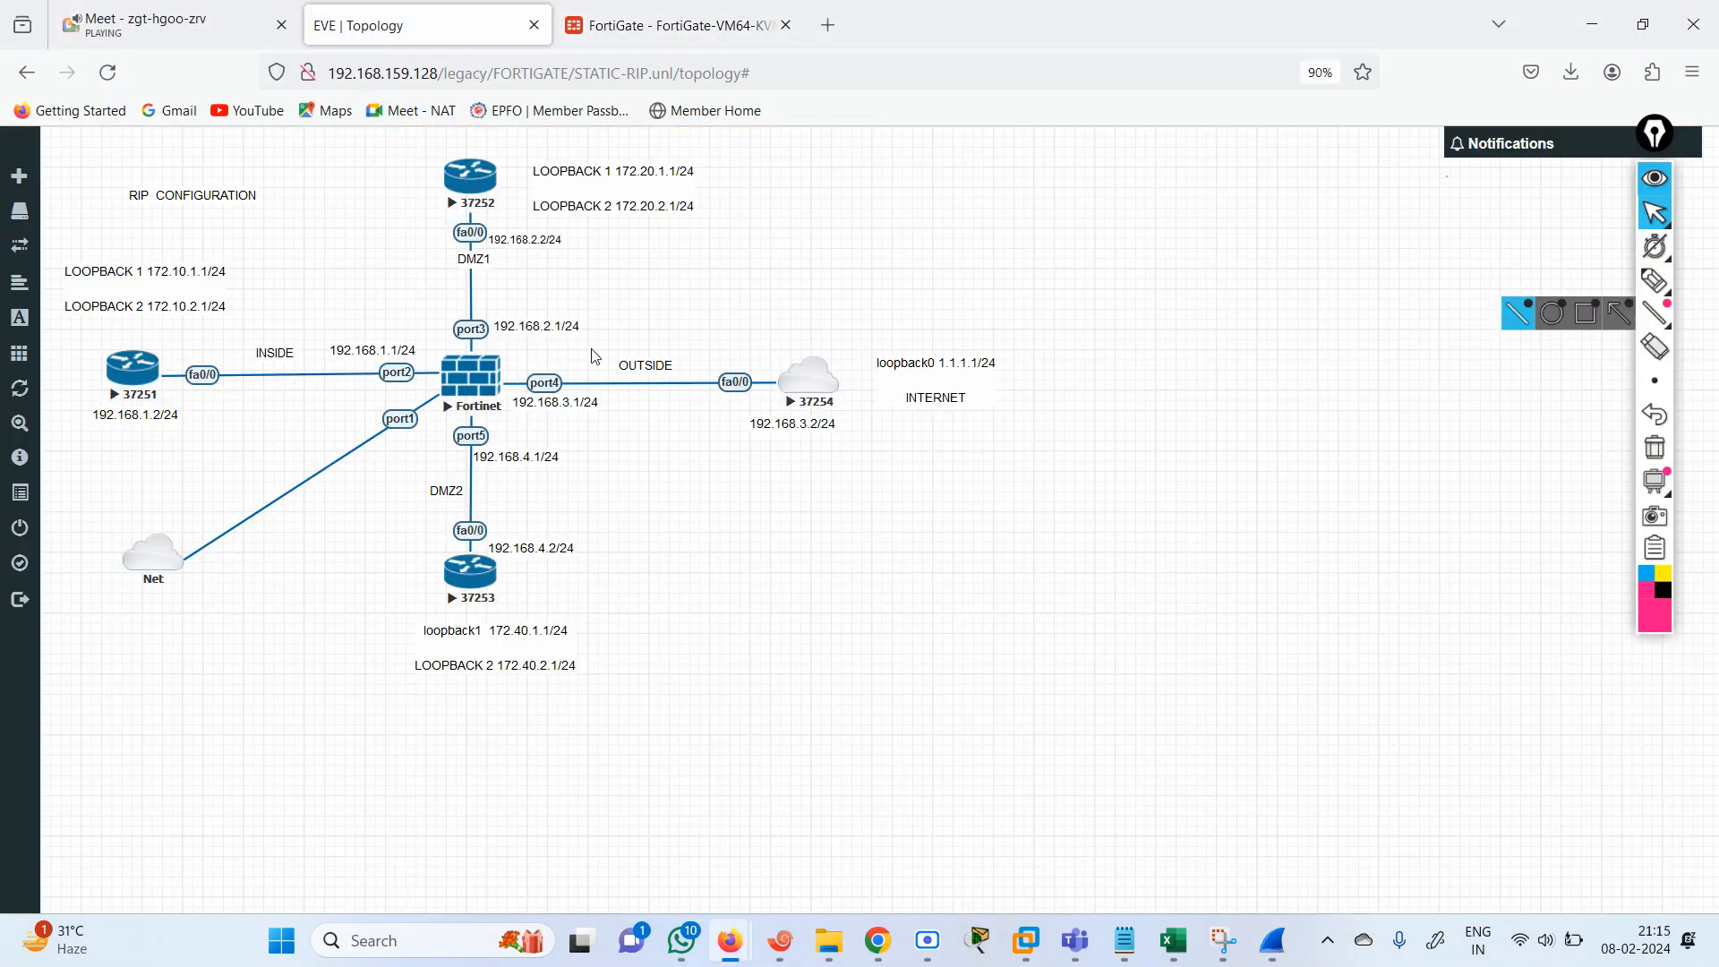
{"action": "left_click", "coordinate": [728, 10]}
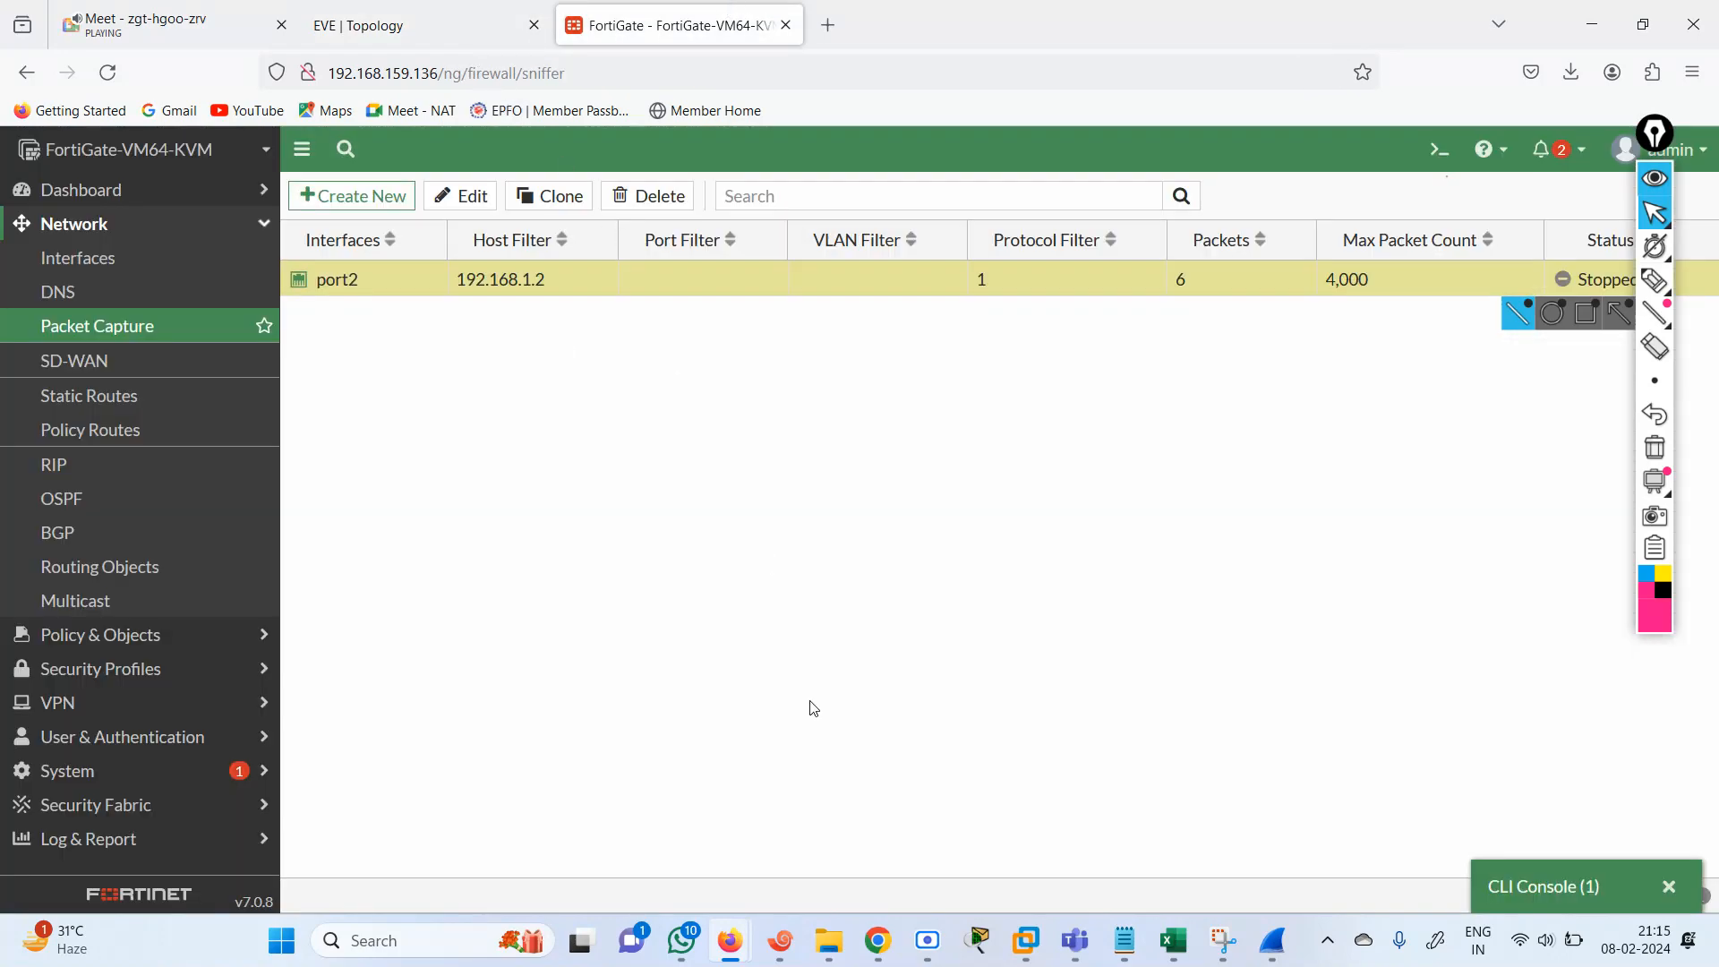
{"action": "left_click", "coordinate": [1261, 942]}
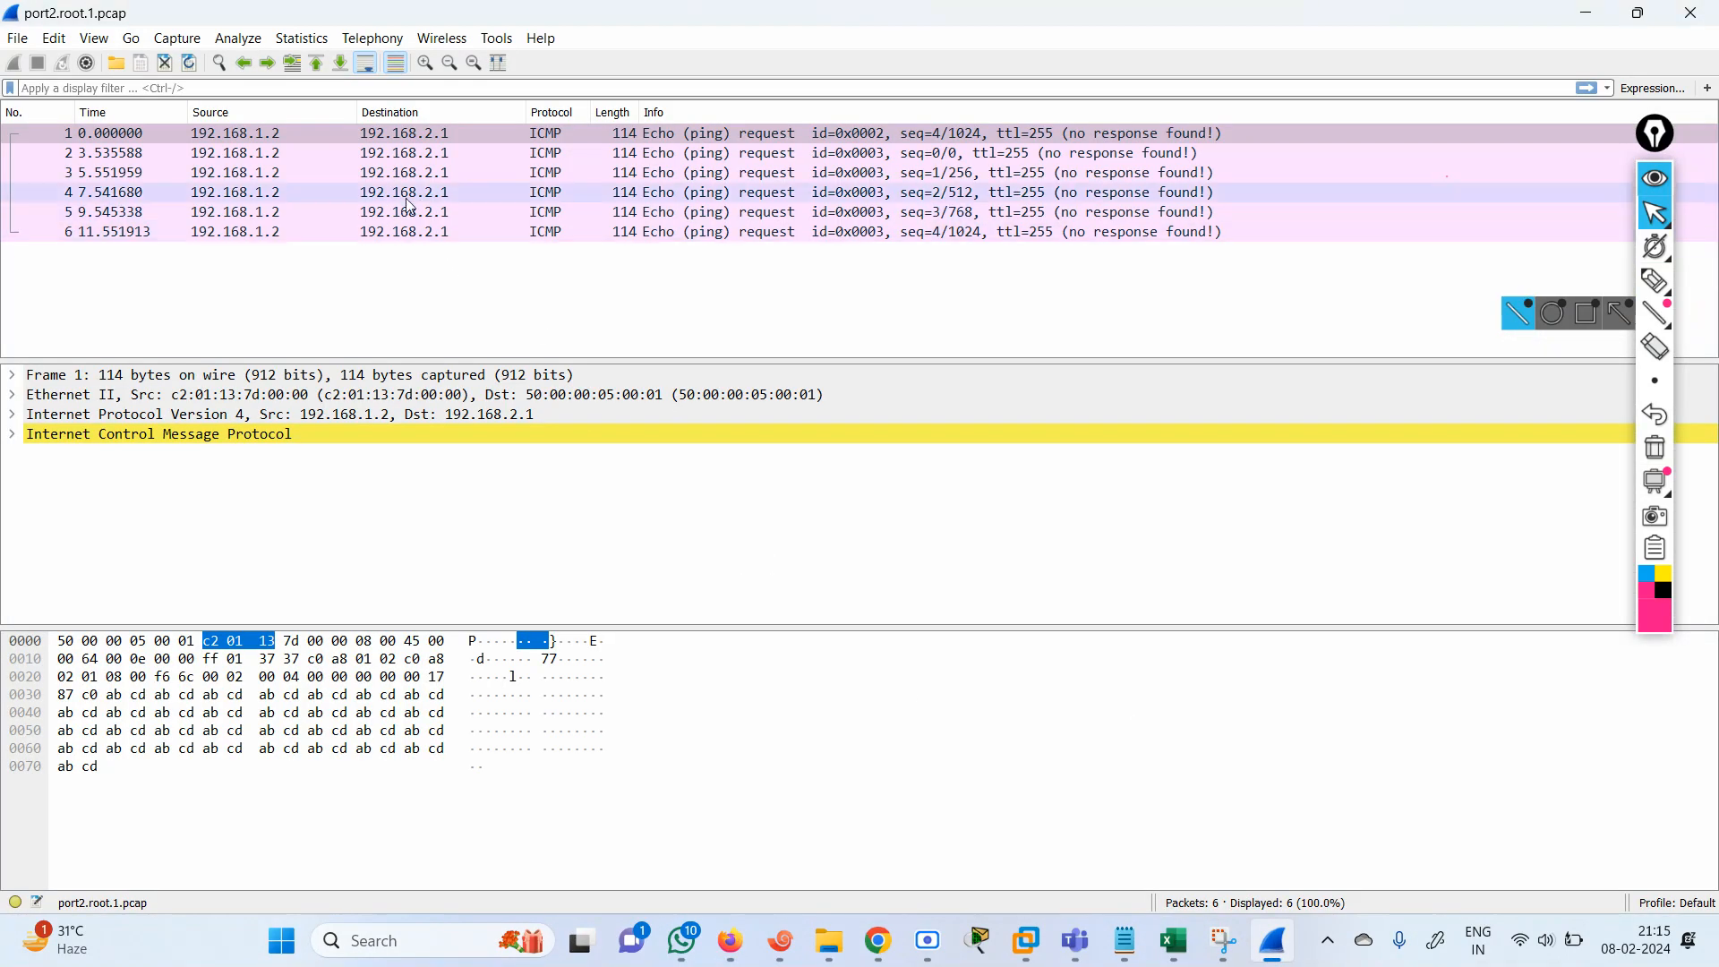
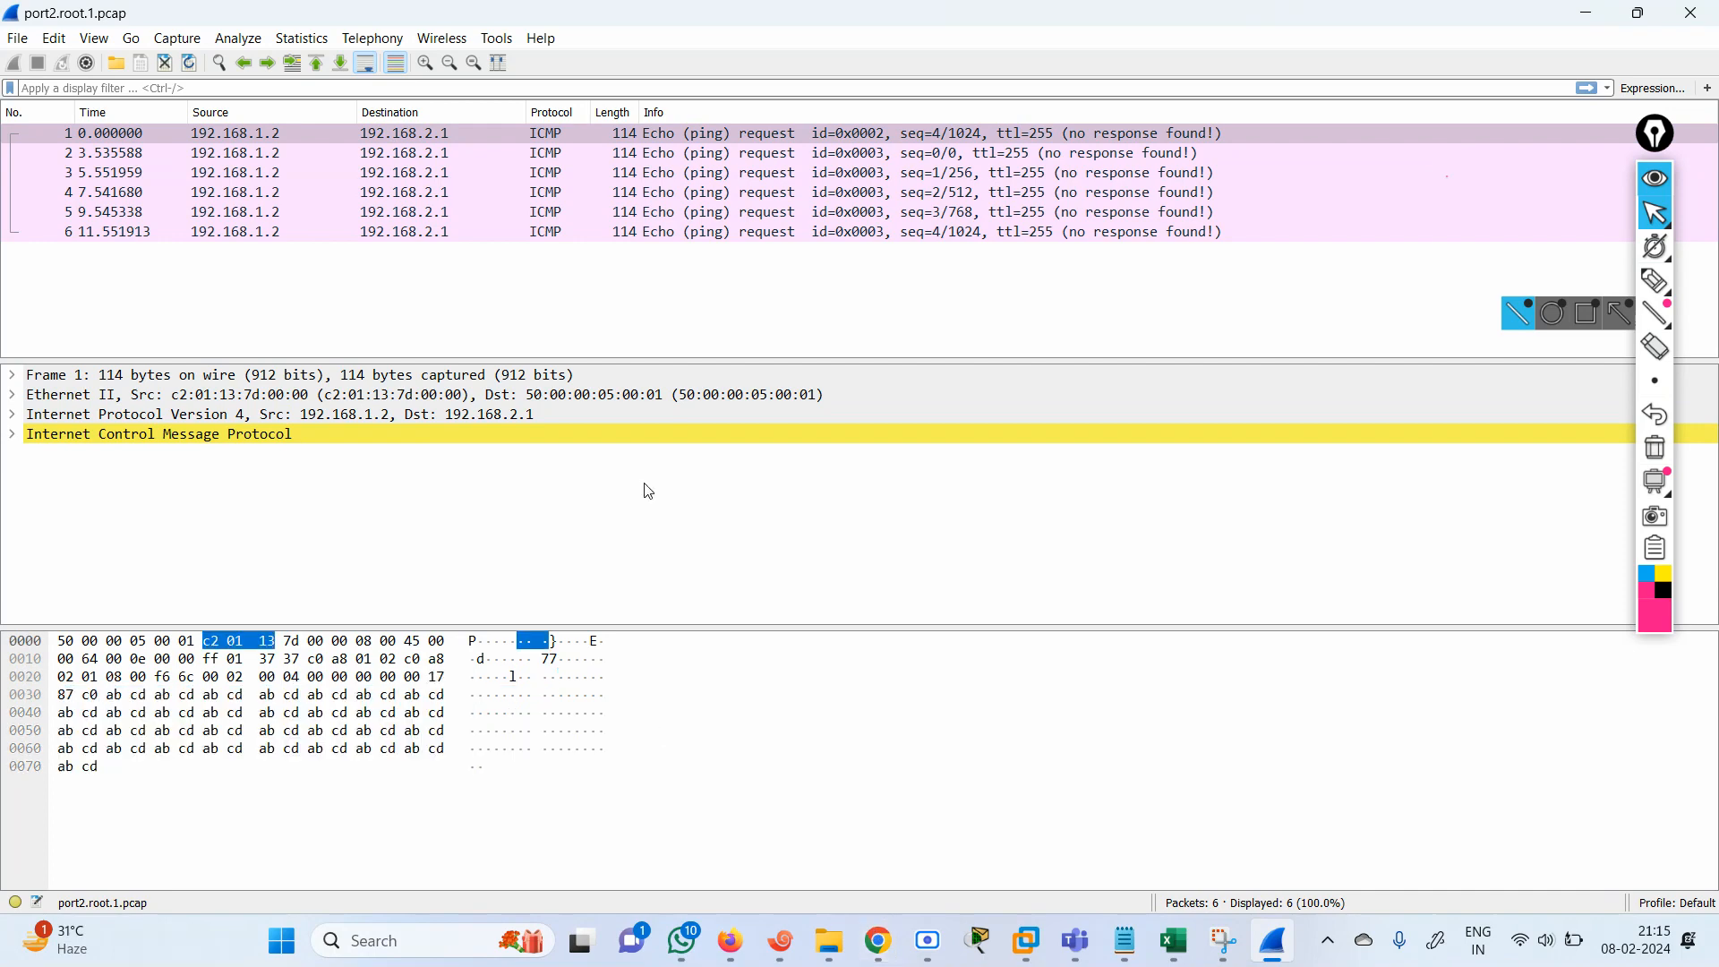
Switch from Wireshark back to FortiGate in Firefox and open the firewall policy list.
{"action": "mouse_move", "coordinate": [731, 940]}
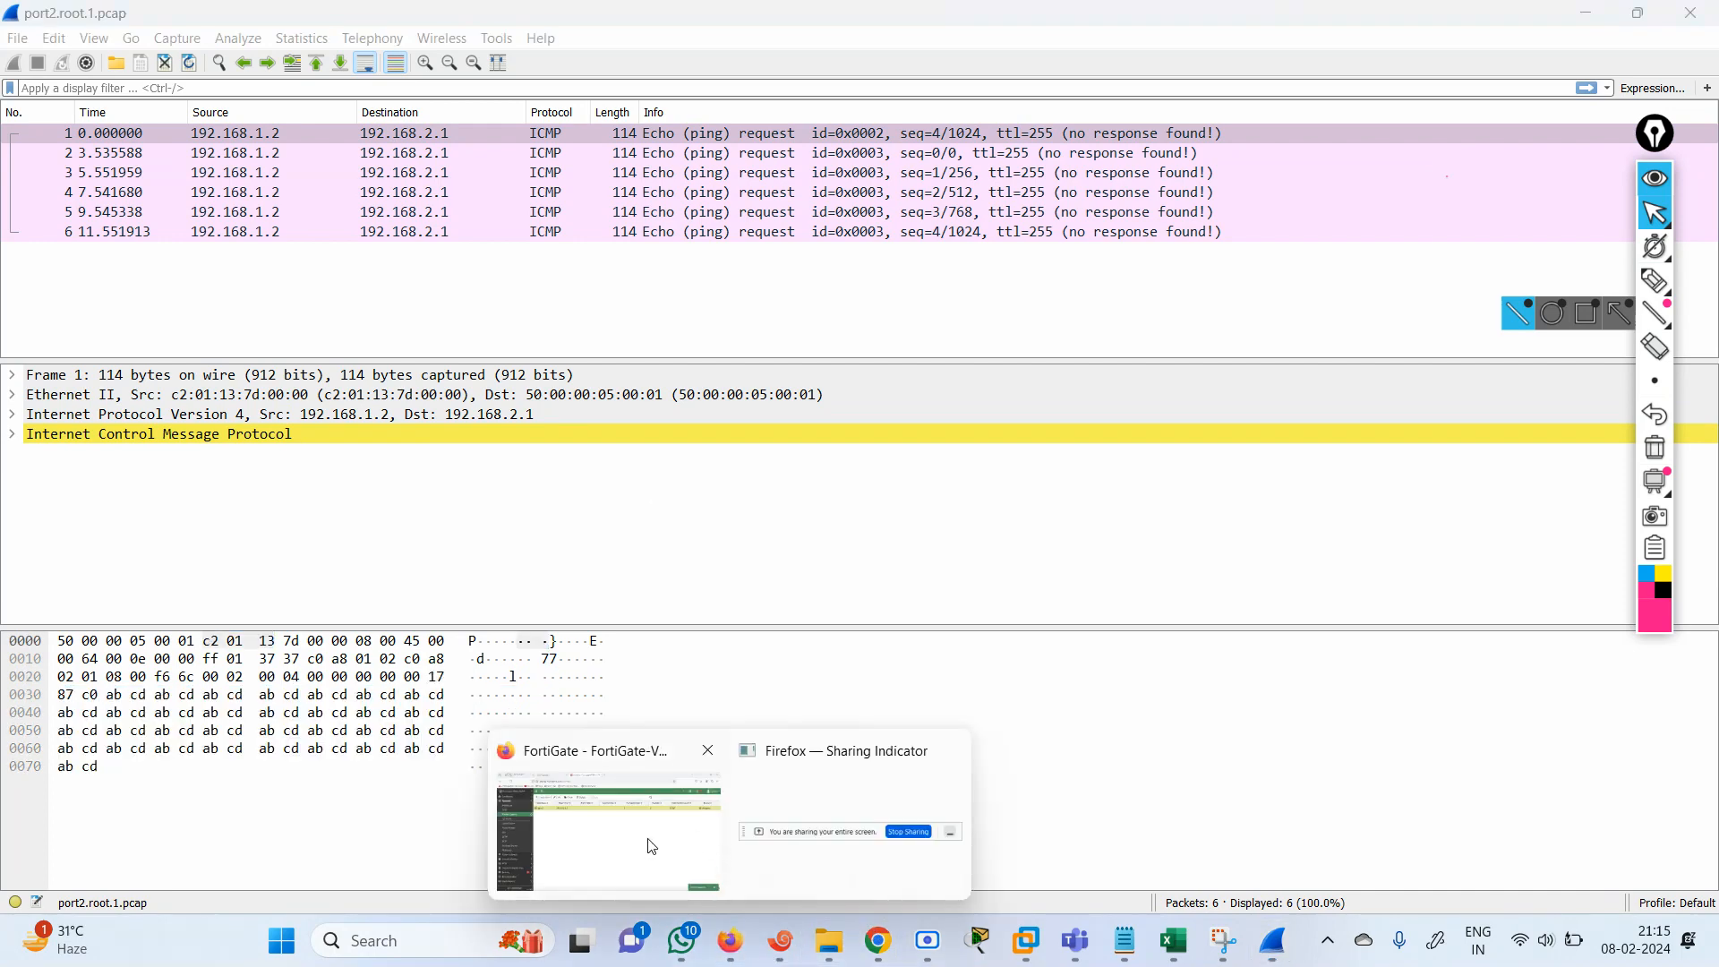
{"action": "left_click", "coordinate": [648, 842]}
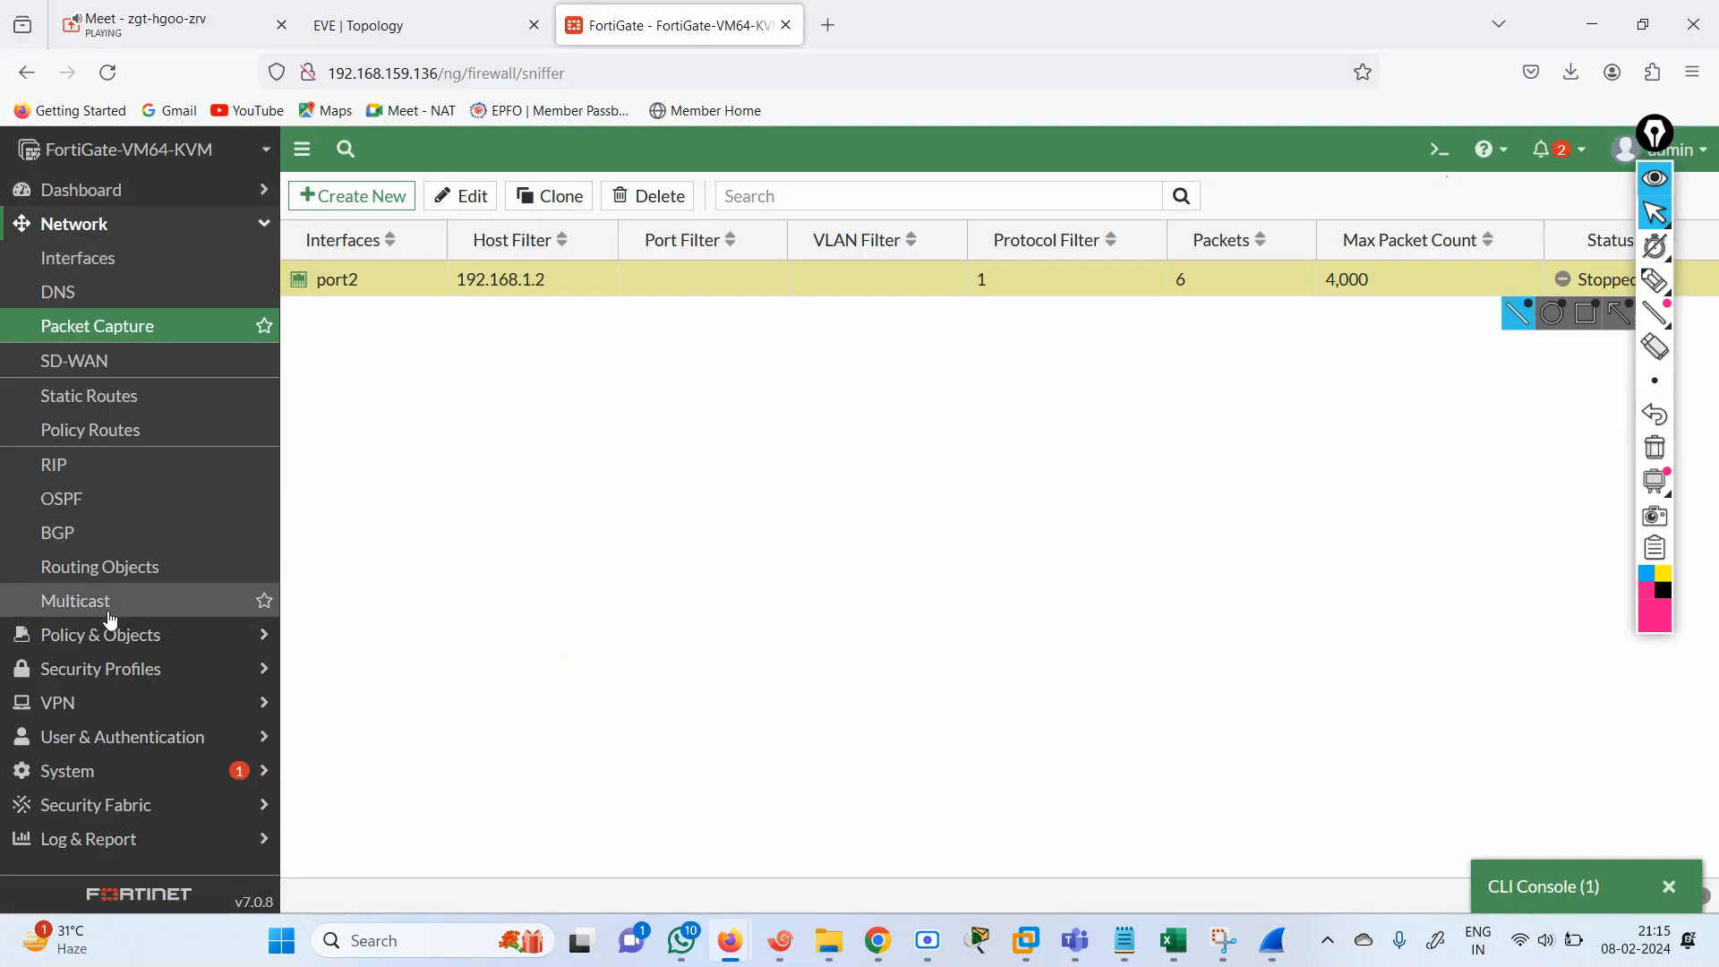
{"action": "left_click", "coordinate": [128, 656]}
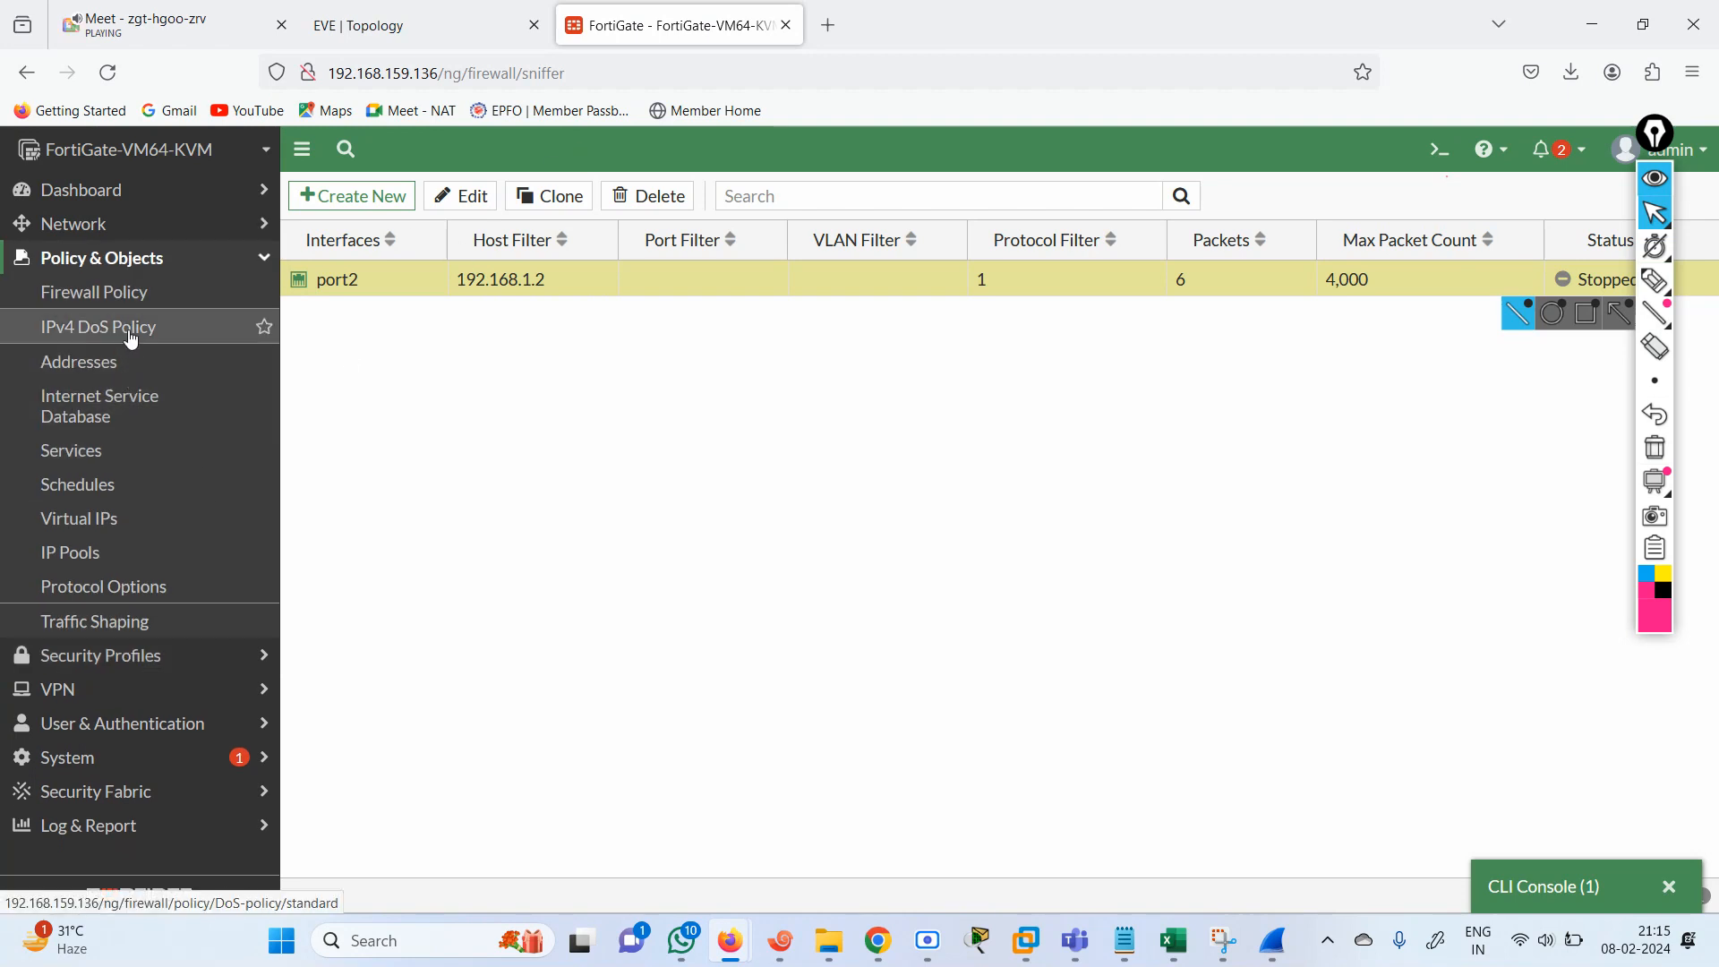
{"action": "left_click", "coordinate": [106, 309]}
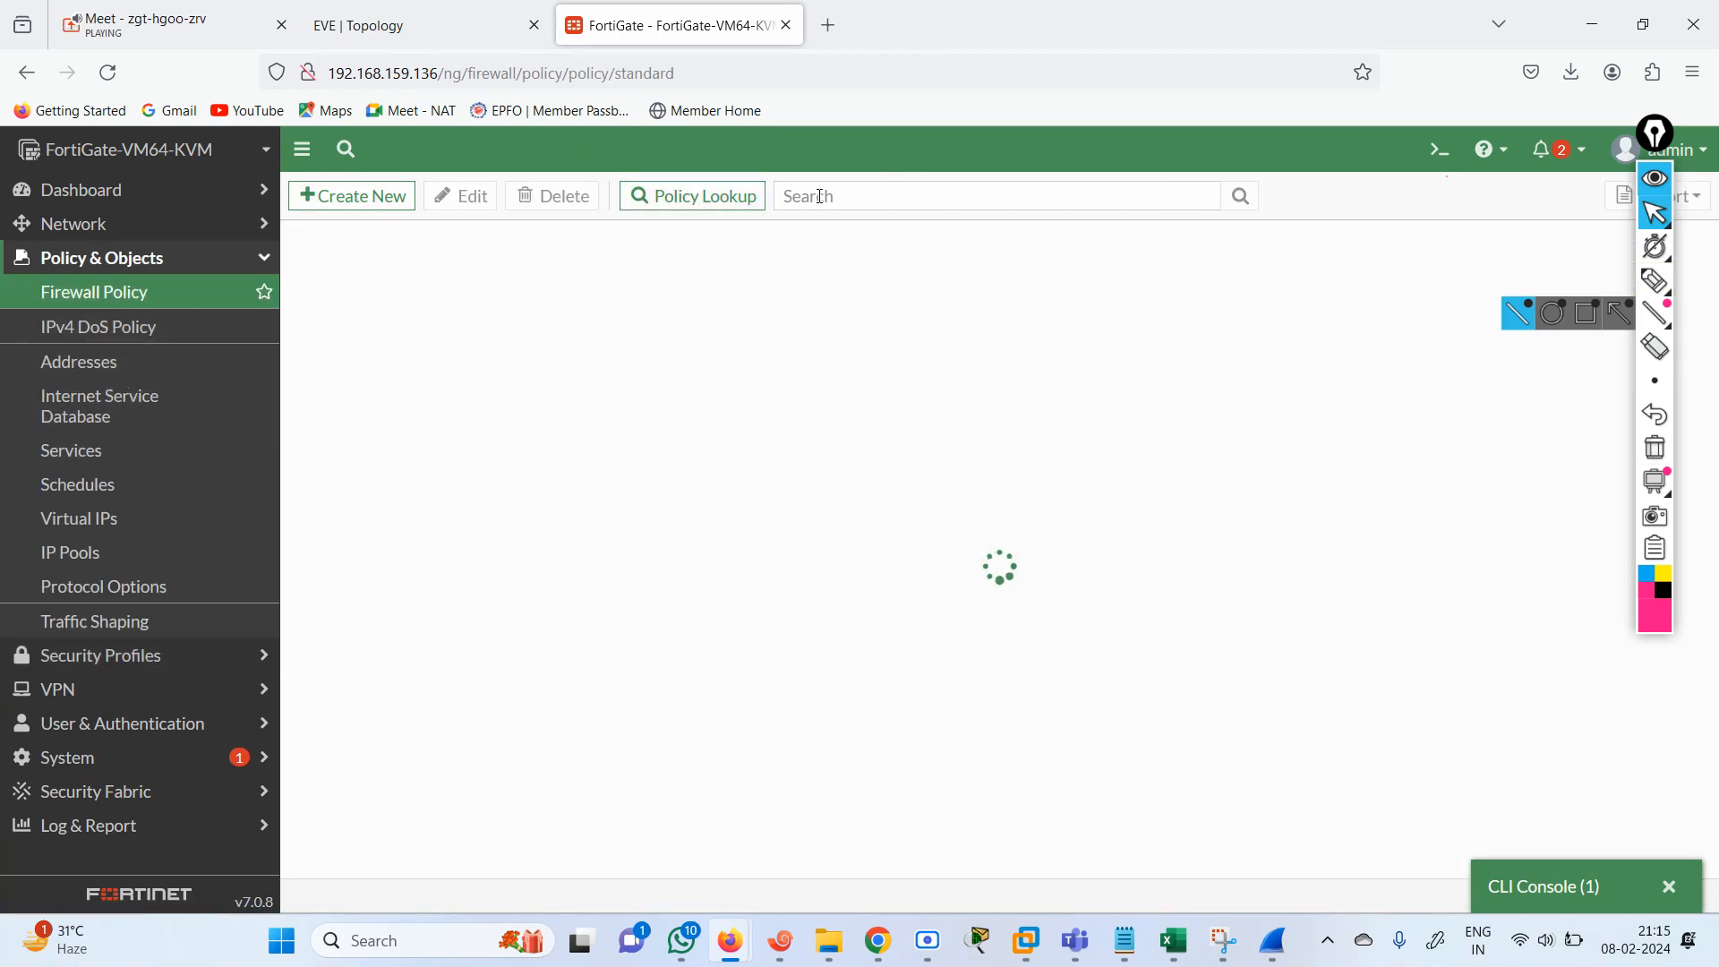
{"action": "type", "text": "192.168"}
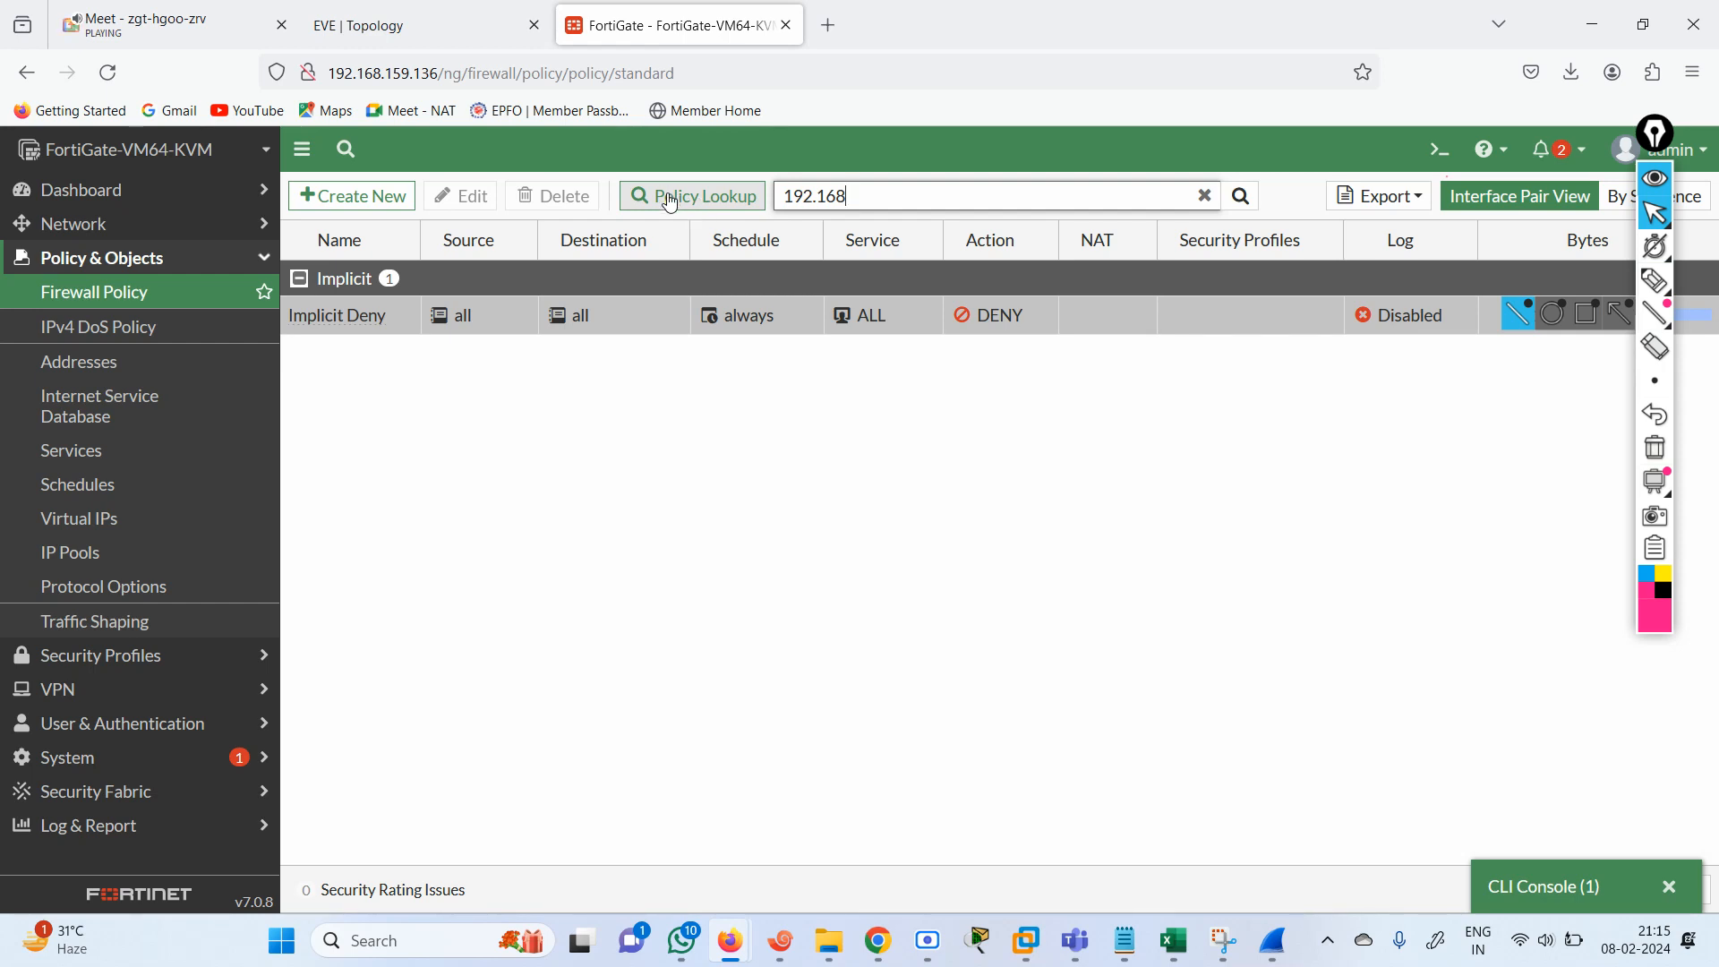
{"action": "key", "text": "BackSpace"}
{"action": "key", "text": "BackSpace"}
{"action": "key", "text": "BackSpace"}
{"action": "key", "text": "BackSpace"}
{"action": "key", "text": "BackSpace"}
{"action": "key", "text": "BackSpace"}
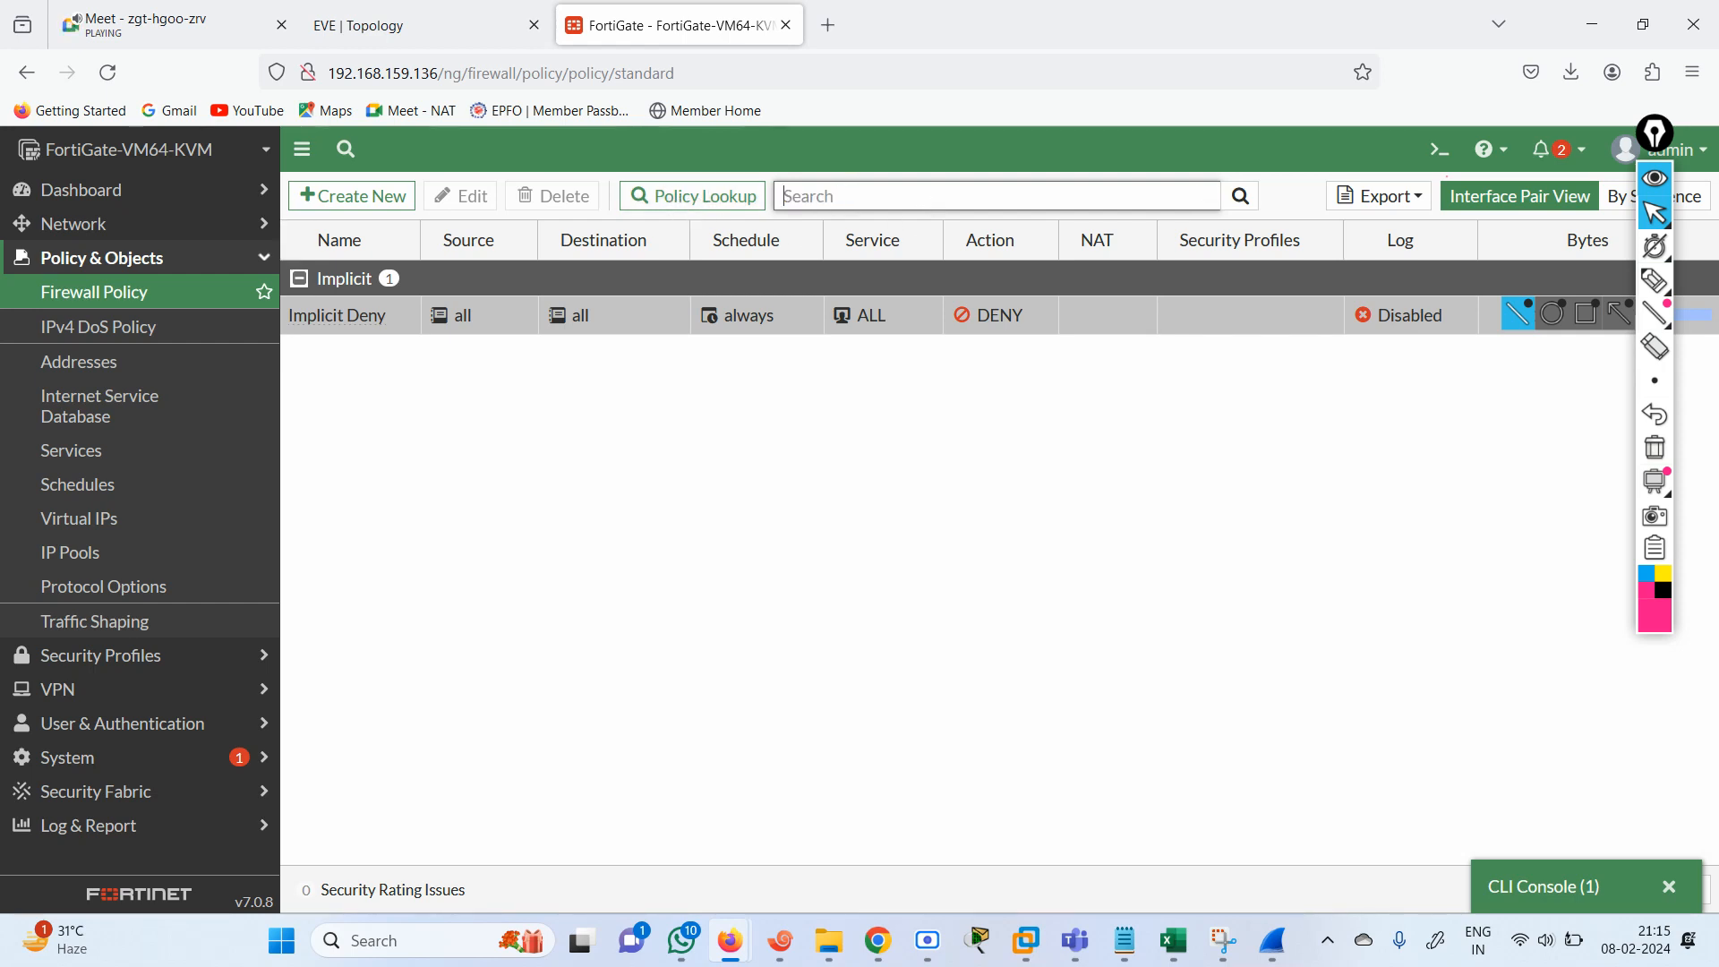
Start a Policy Lookup with port2 as the incoming interface and TCP as the protocol.
{"action": "left_click", "coordinate": [695, 206]}
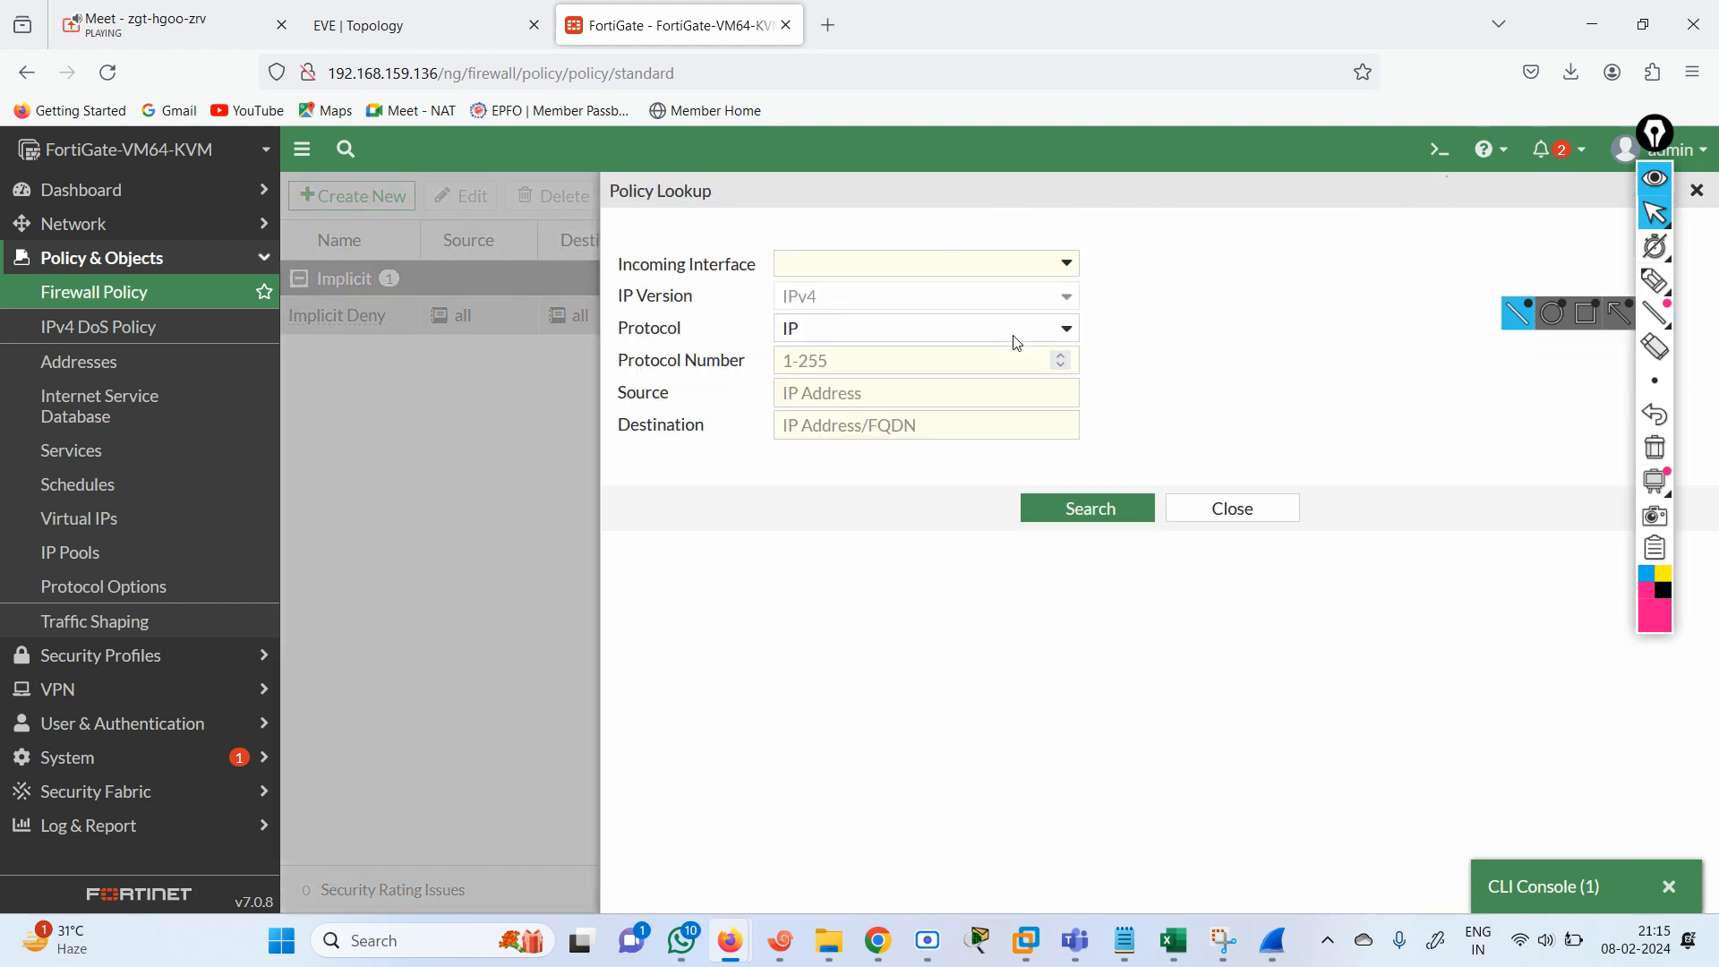
{"action": "left_click", "coordinate": [1065, 263]}
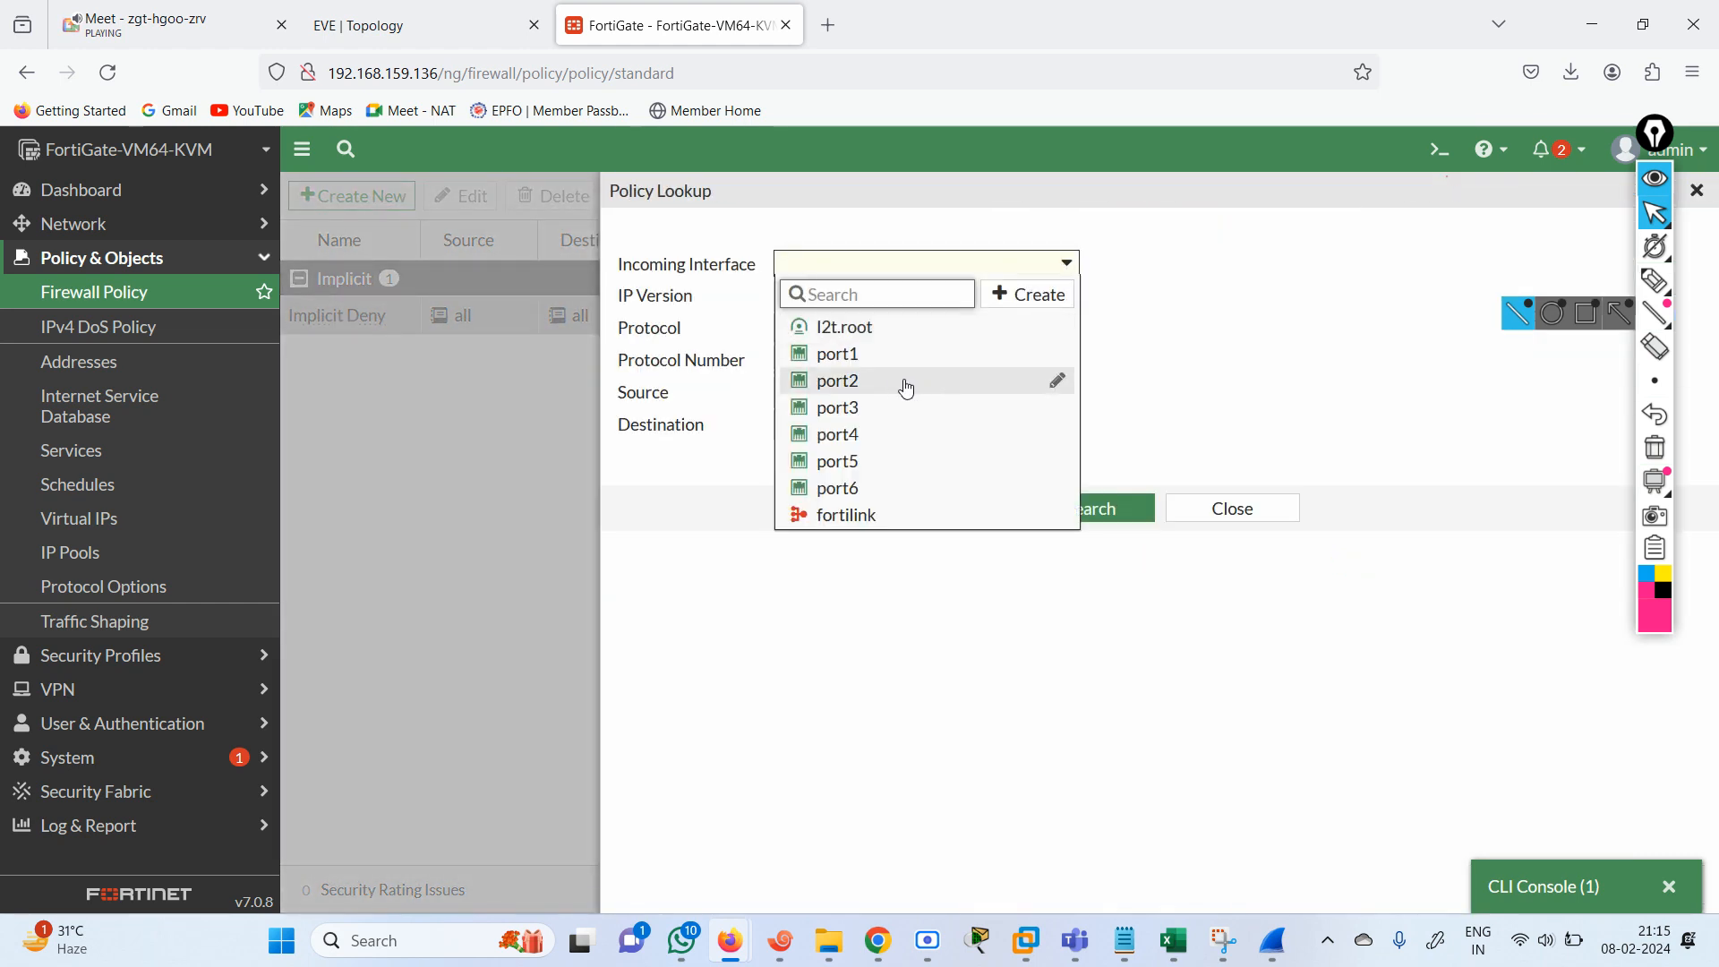
{"action": "left_click", "coordinate": [872, 395]}
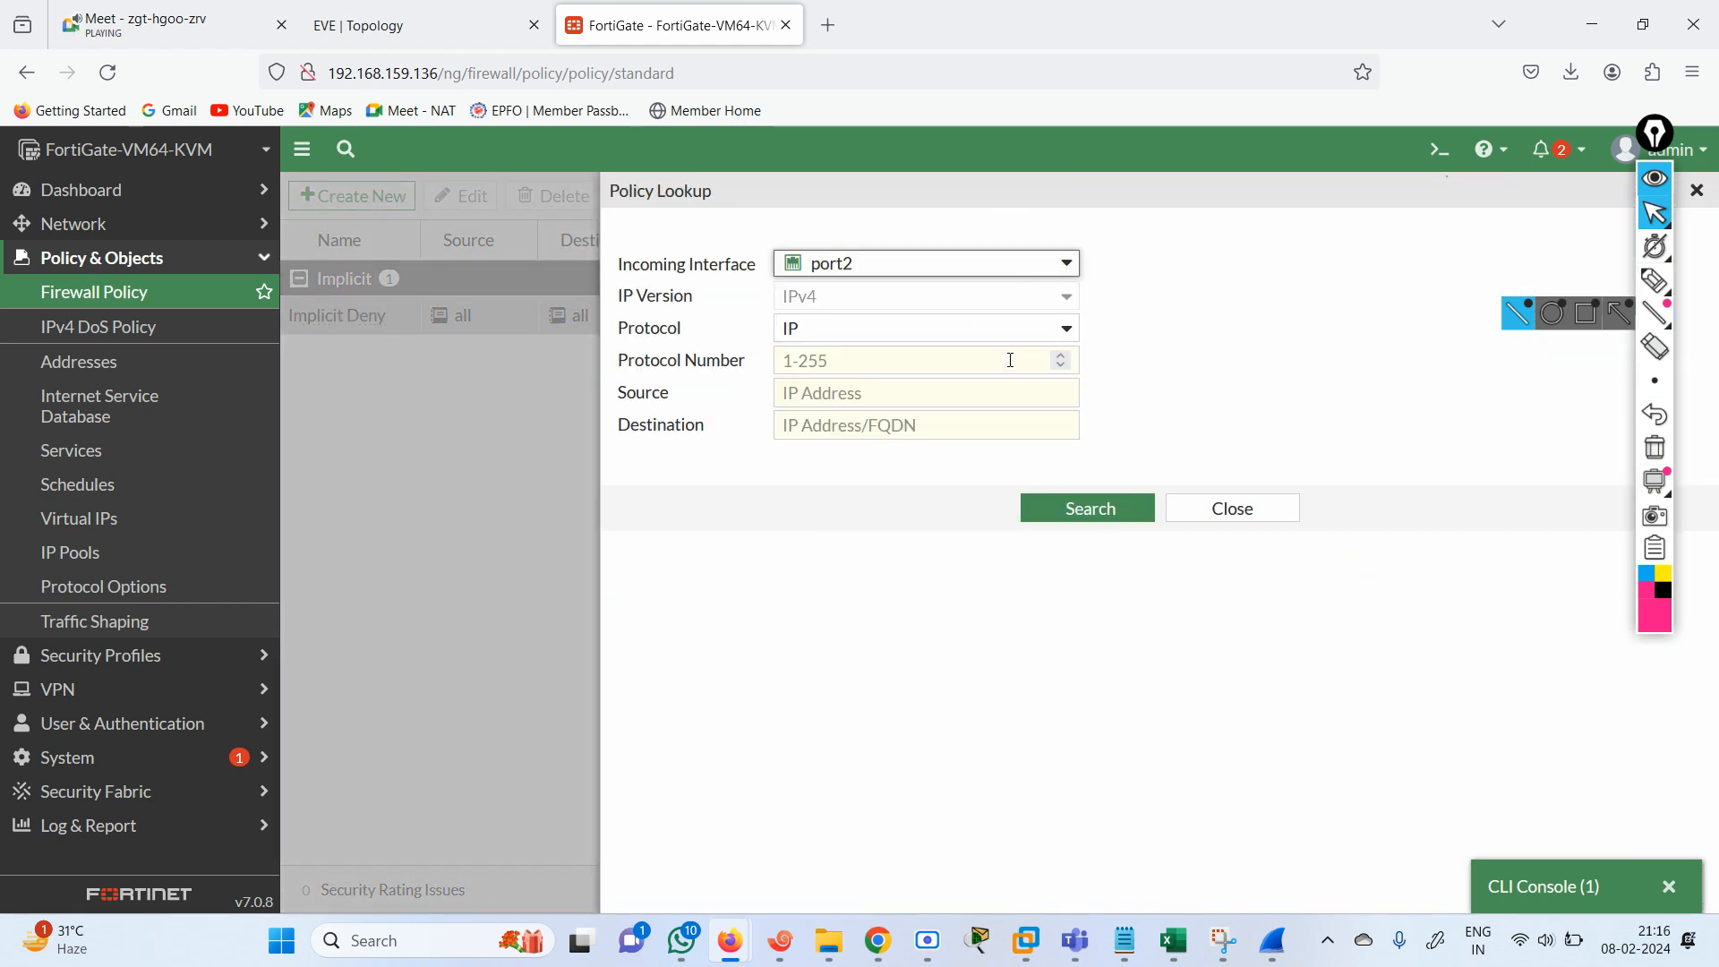
{"action": "left_click", "coordinate": [1068, 331]}
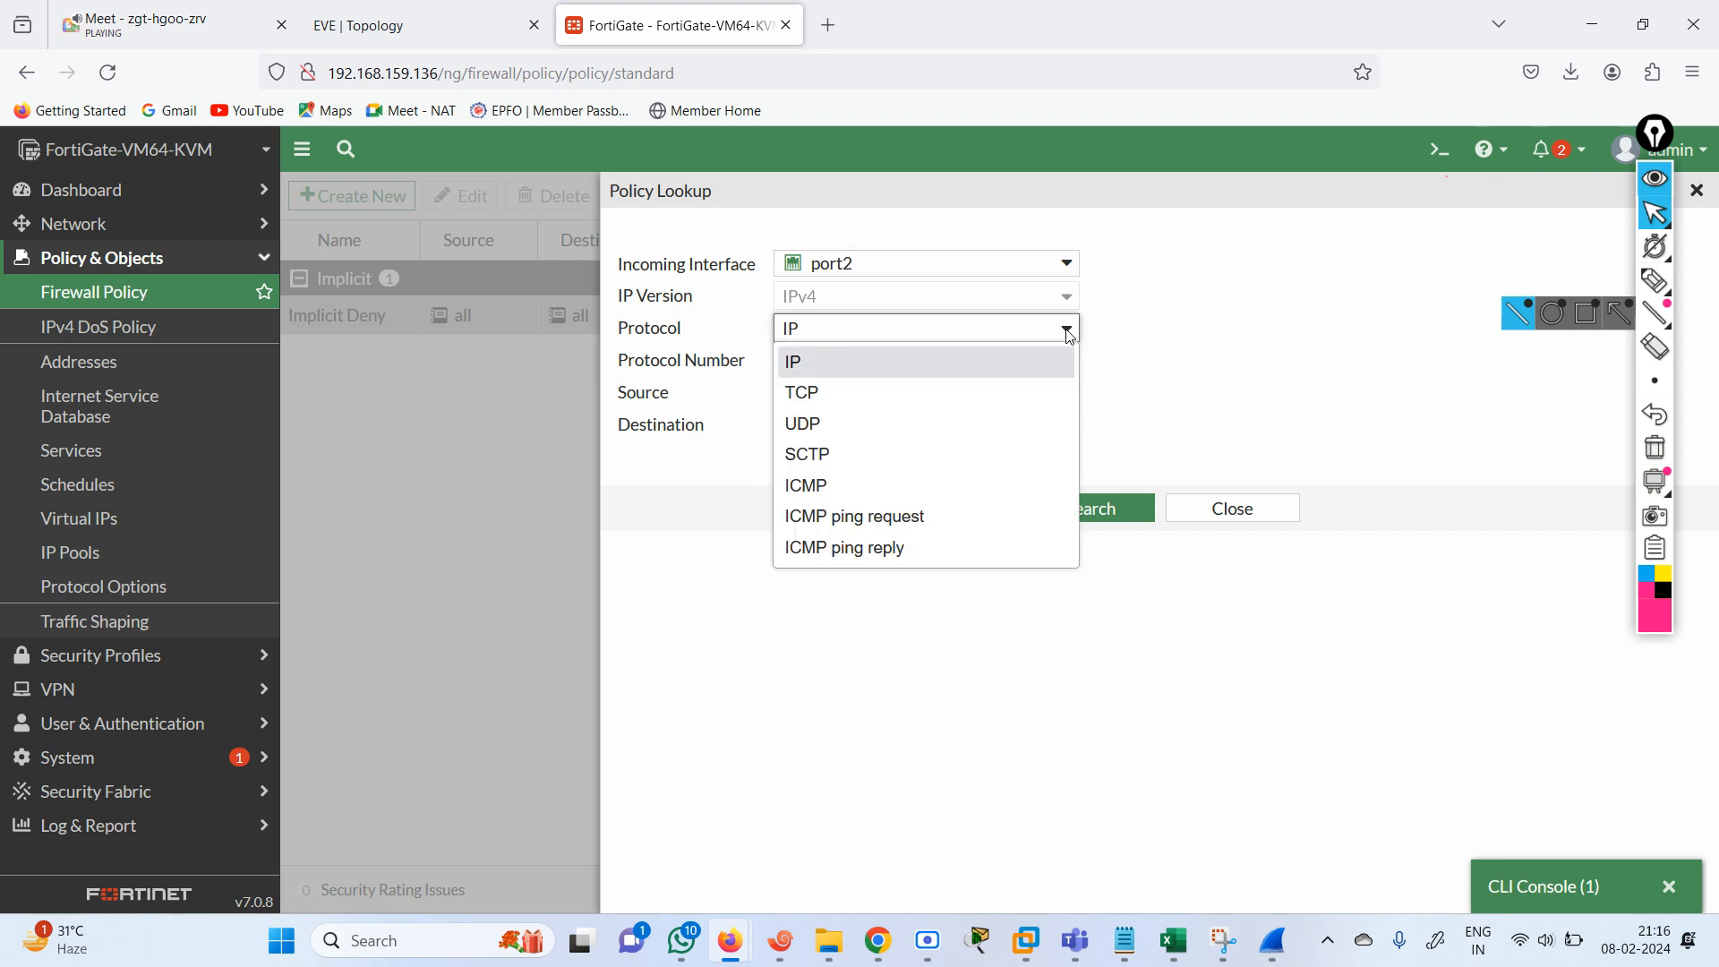
{"action": "left_click", "coordinate": [831, 395]}
Set the policy lookup source to 192.168.1.2, checking the inside router's address in the EVE topology.
{"action": "left_click", "coordinate": [852, 357]}
{"action": "type", "text": "1"}
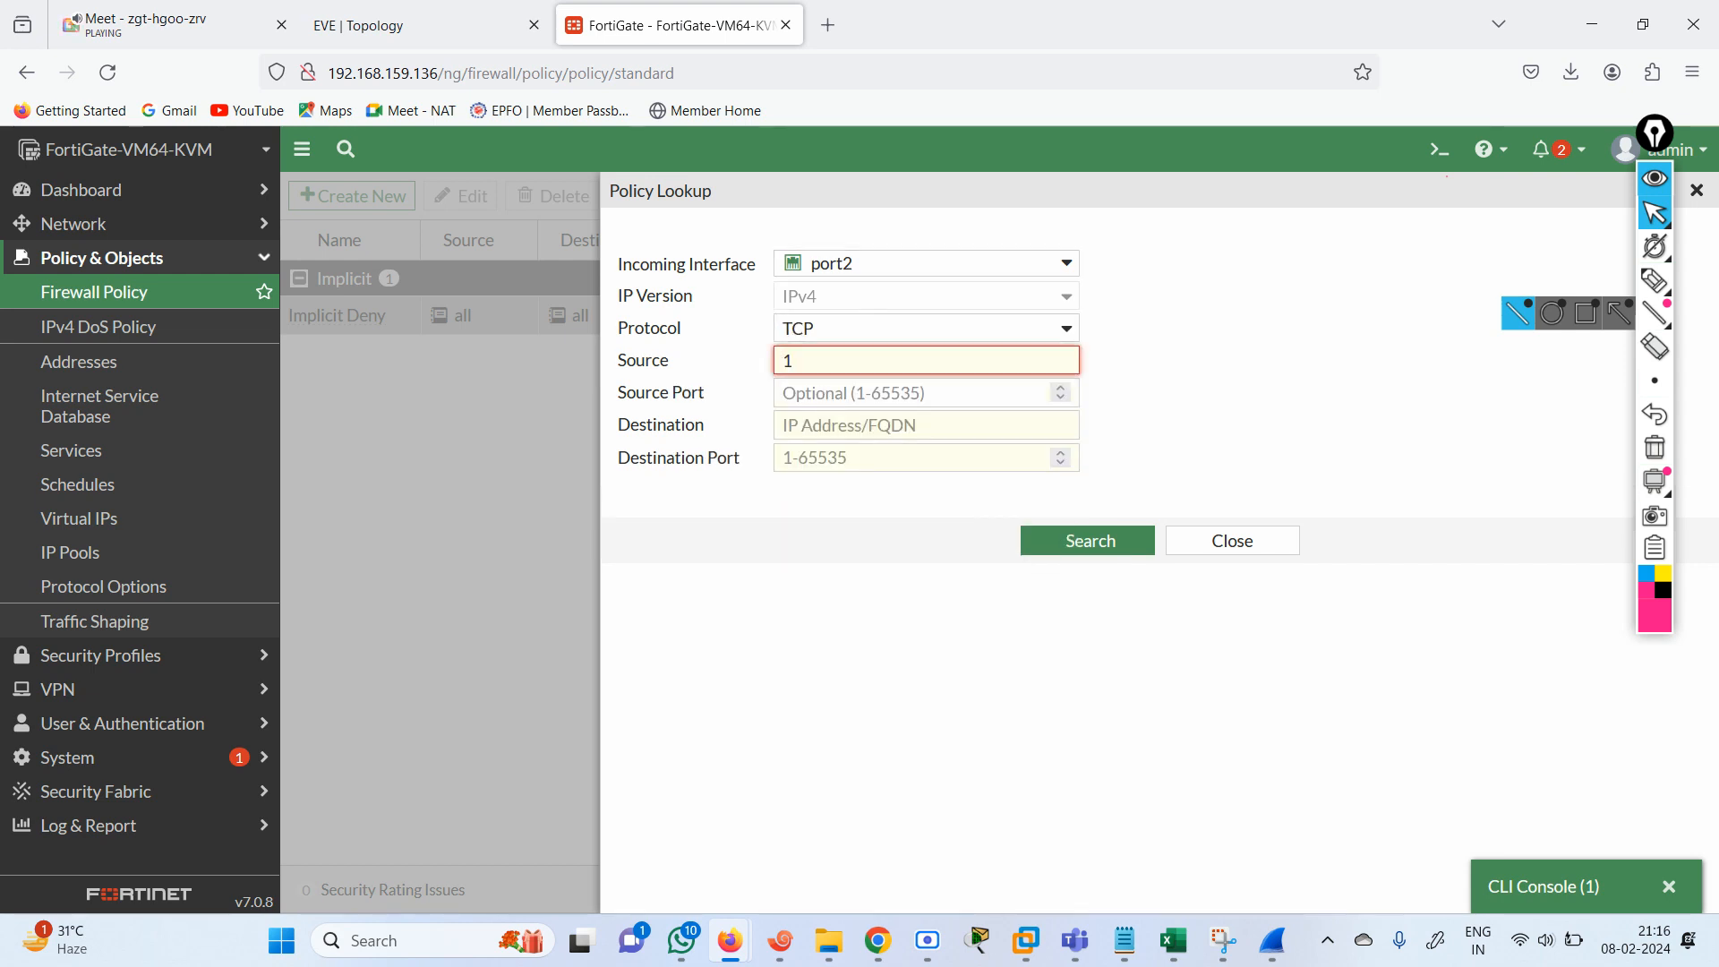
{"action": "type", "text": "92.168.1.1"}
{"action": "left_click", "coordinate": [421, 27]}
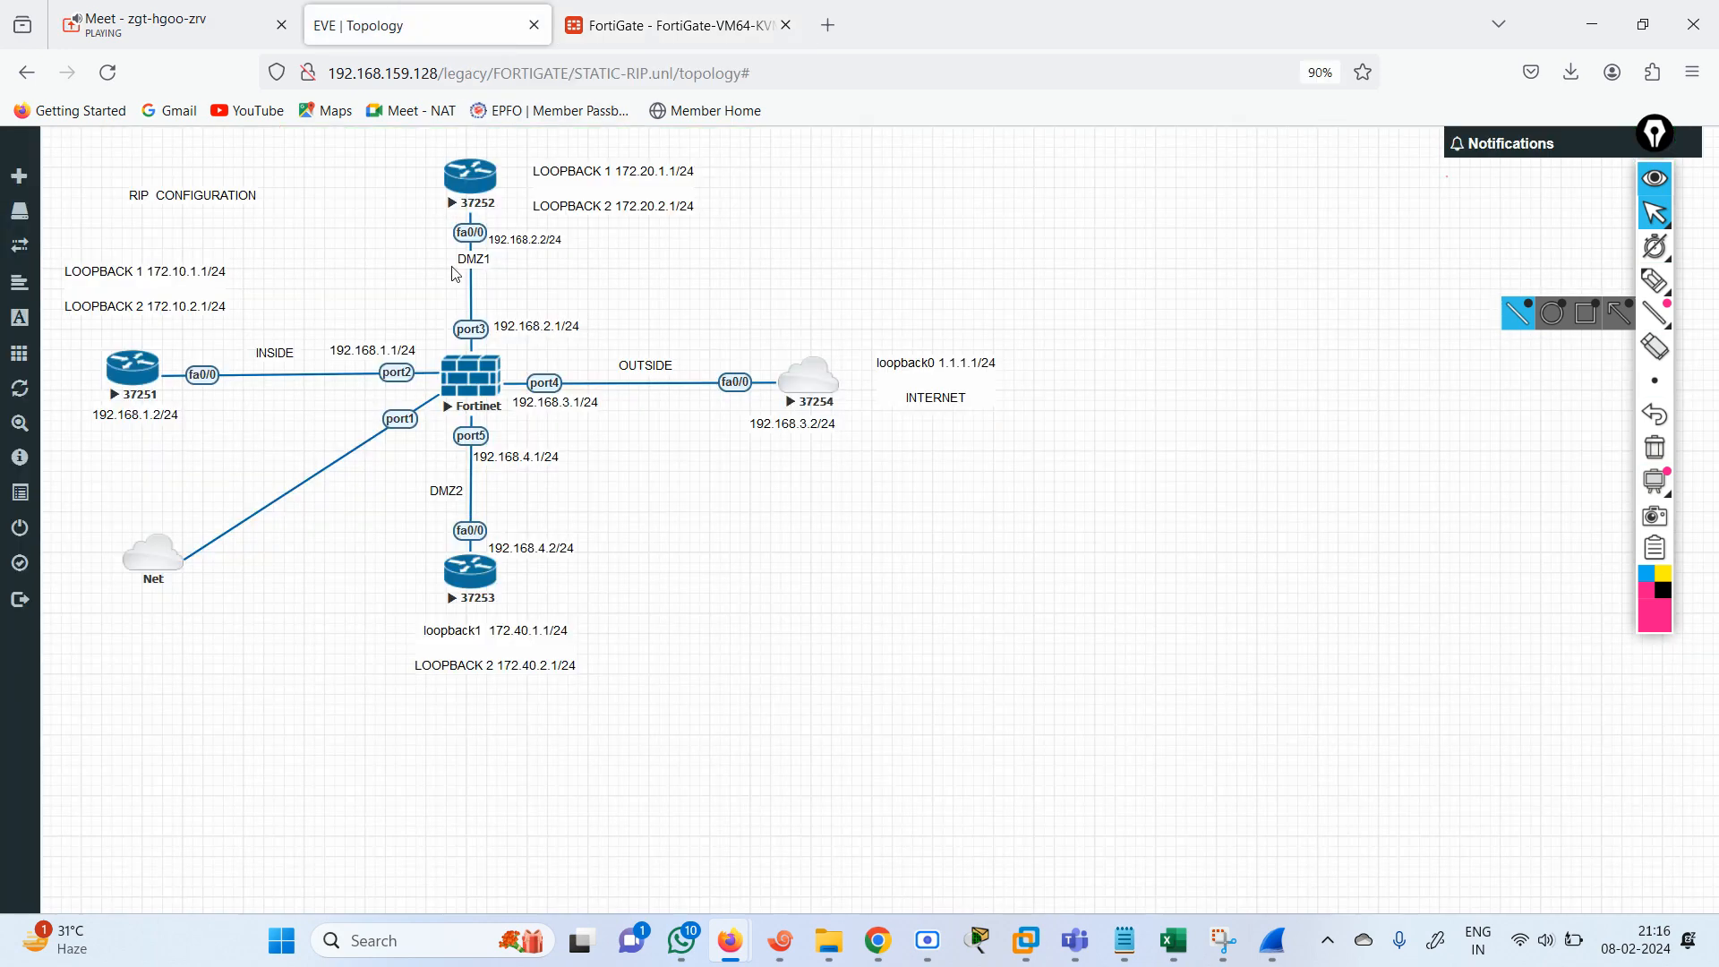
{"action": "left_click", "coordinate": [672, 26]}
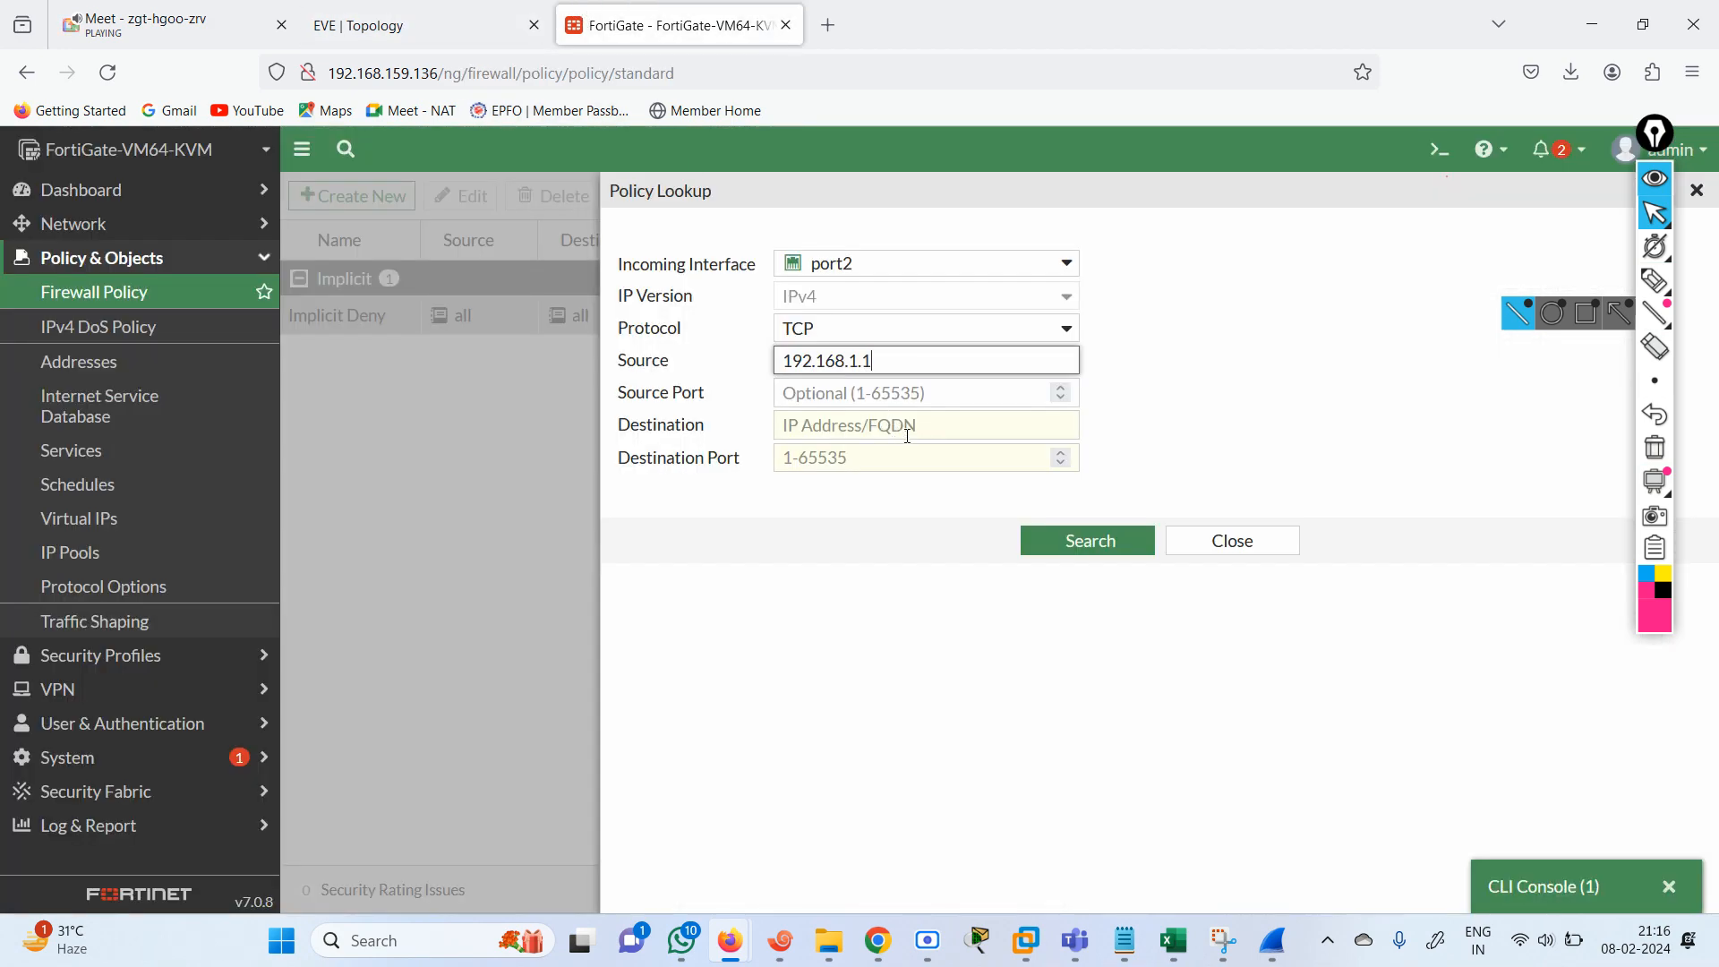
{"action": "key", "text": "BackSpace"}
{"action": "type", "text": "2"}
Set the policy lookup destination to 192.168.2.1, checking the port3 address in the EVE topology.
{"action": "left_click", "coordinate": [846, 428]}
{"action": "type", "text": "168.2.2"}
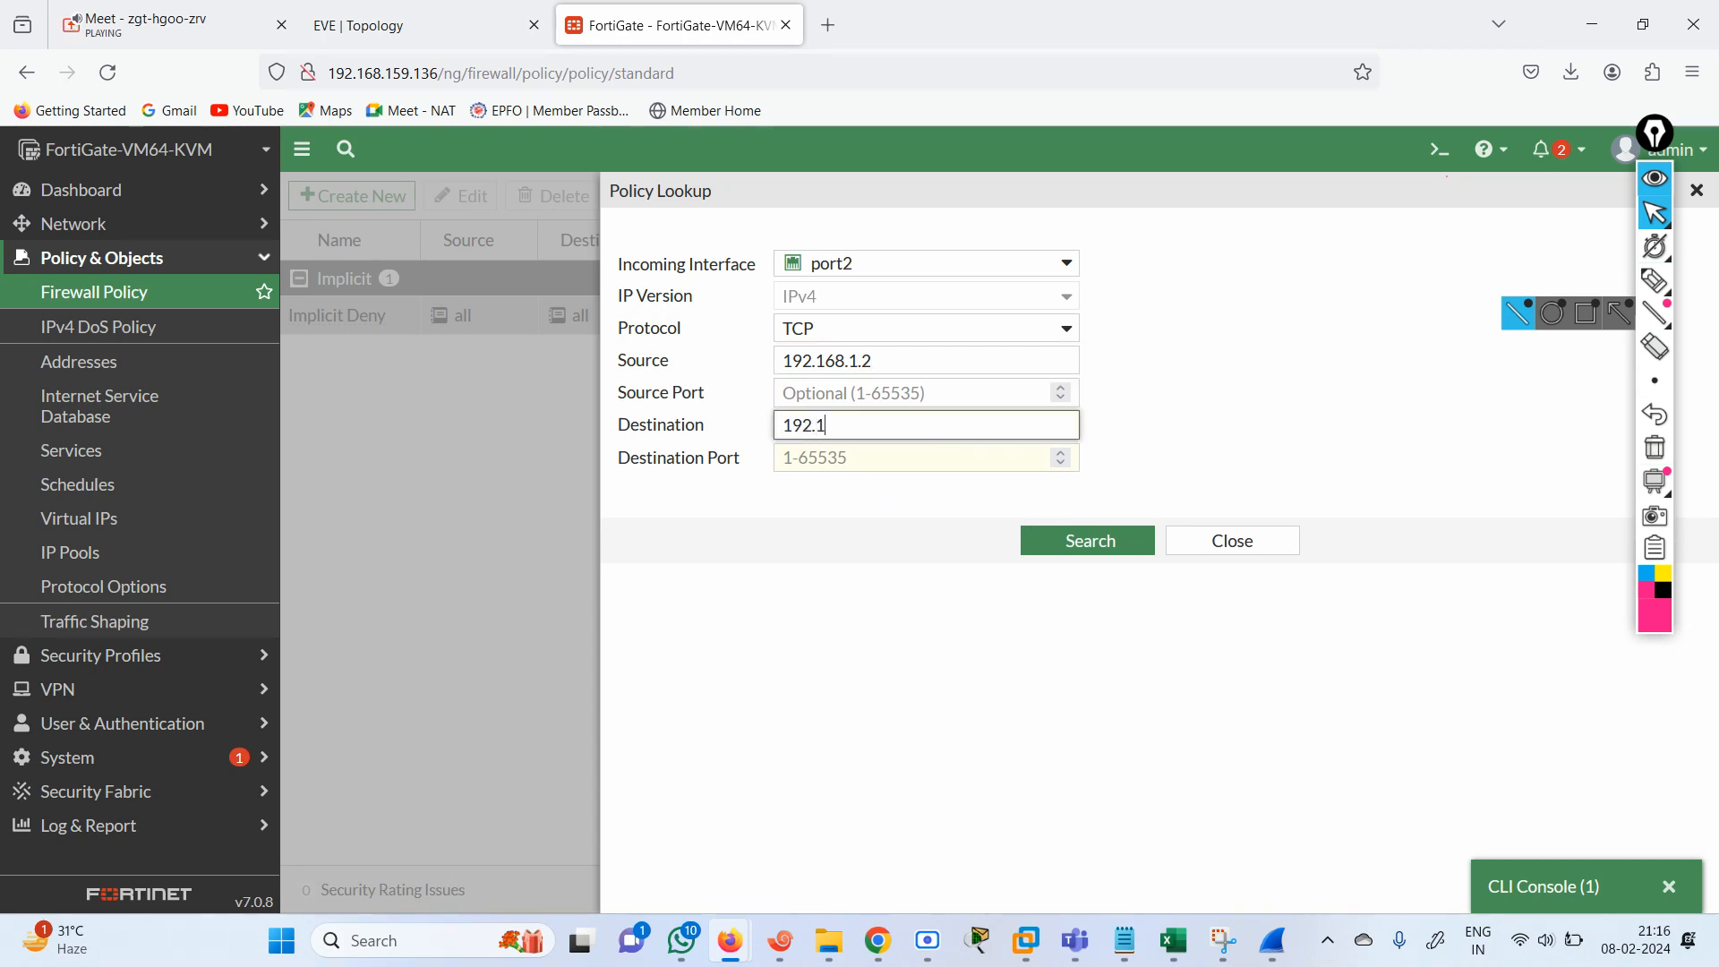
{"action": "left_click", "coordinate": [418, 38]}
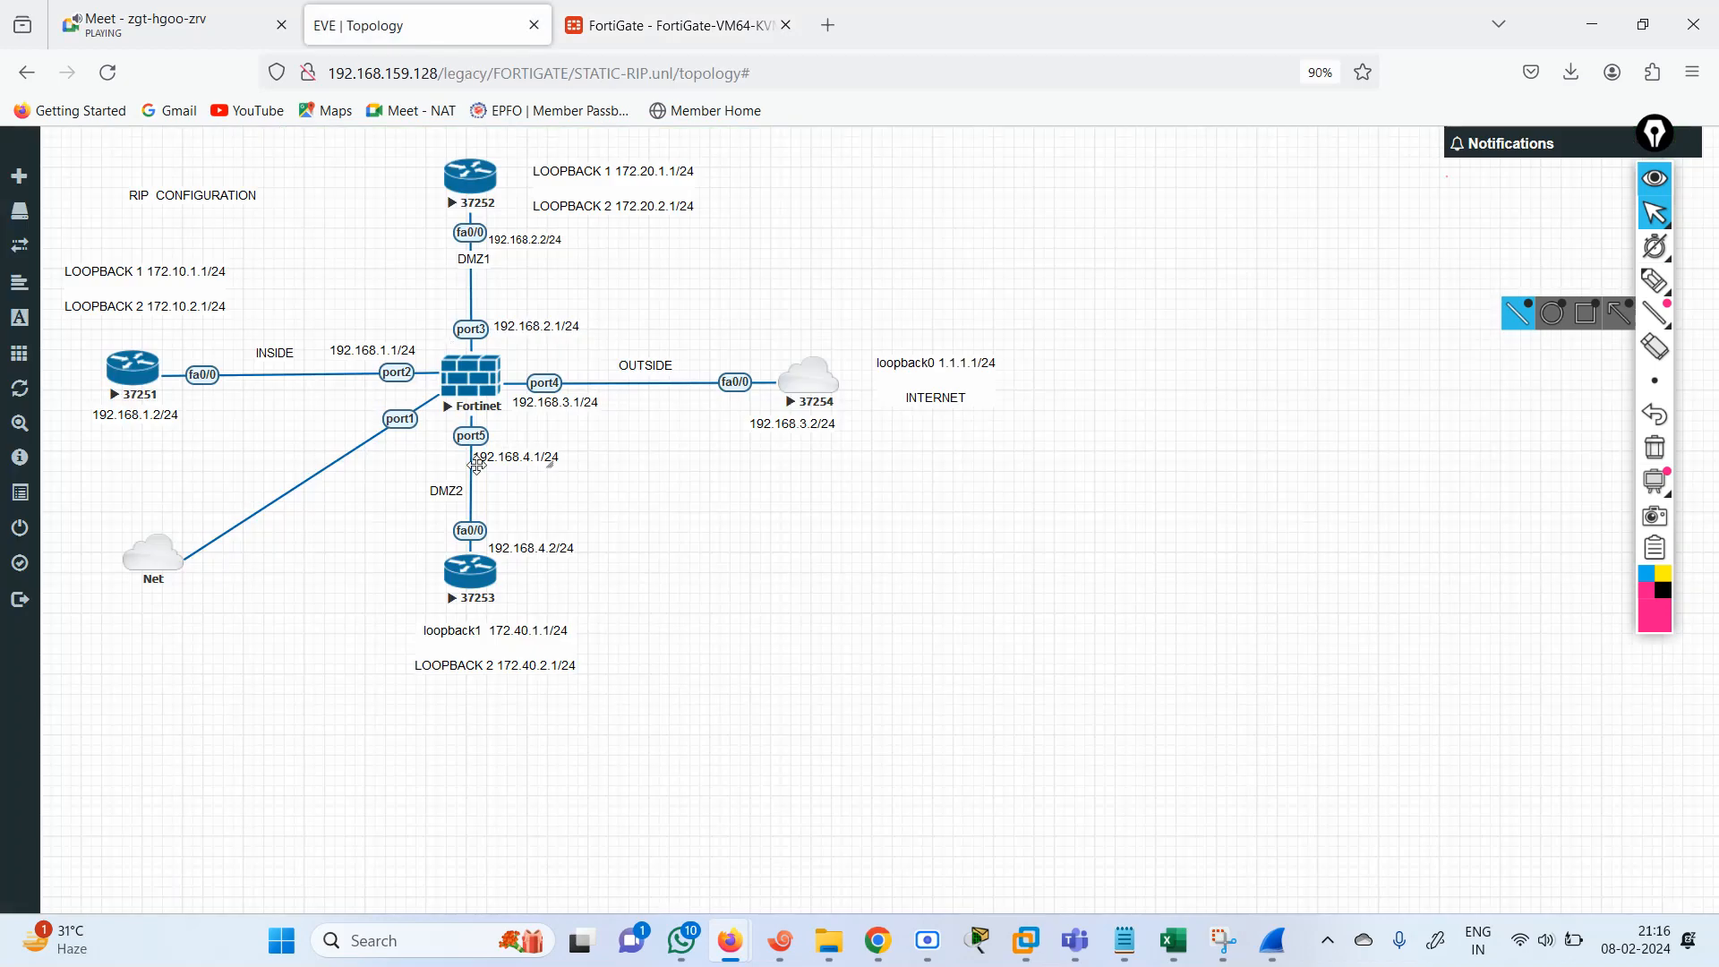
{"action": "left_click", "coordinate": [671, 25]}
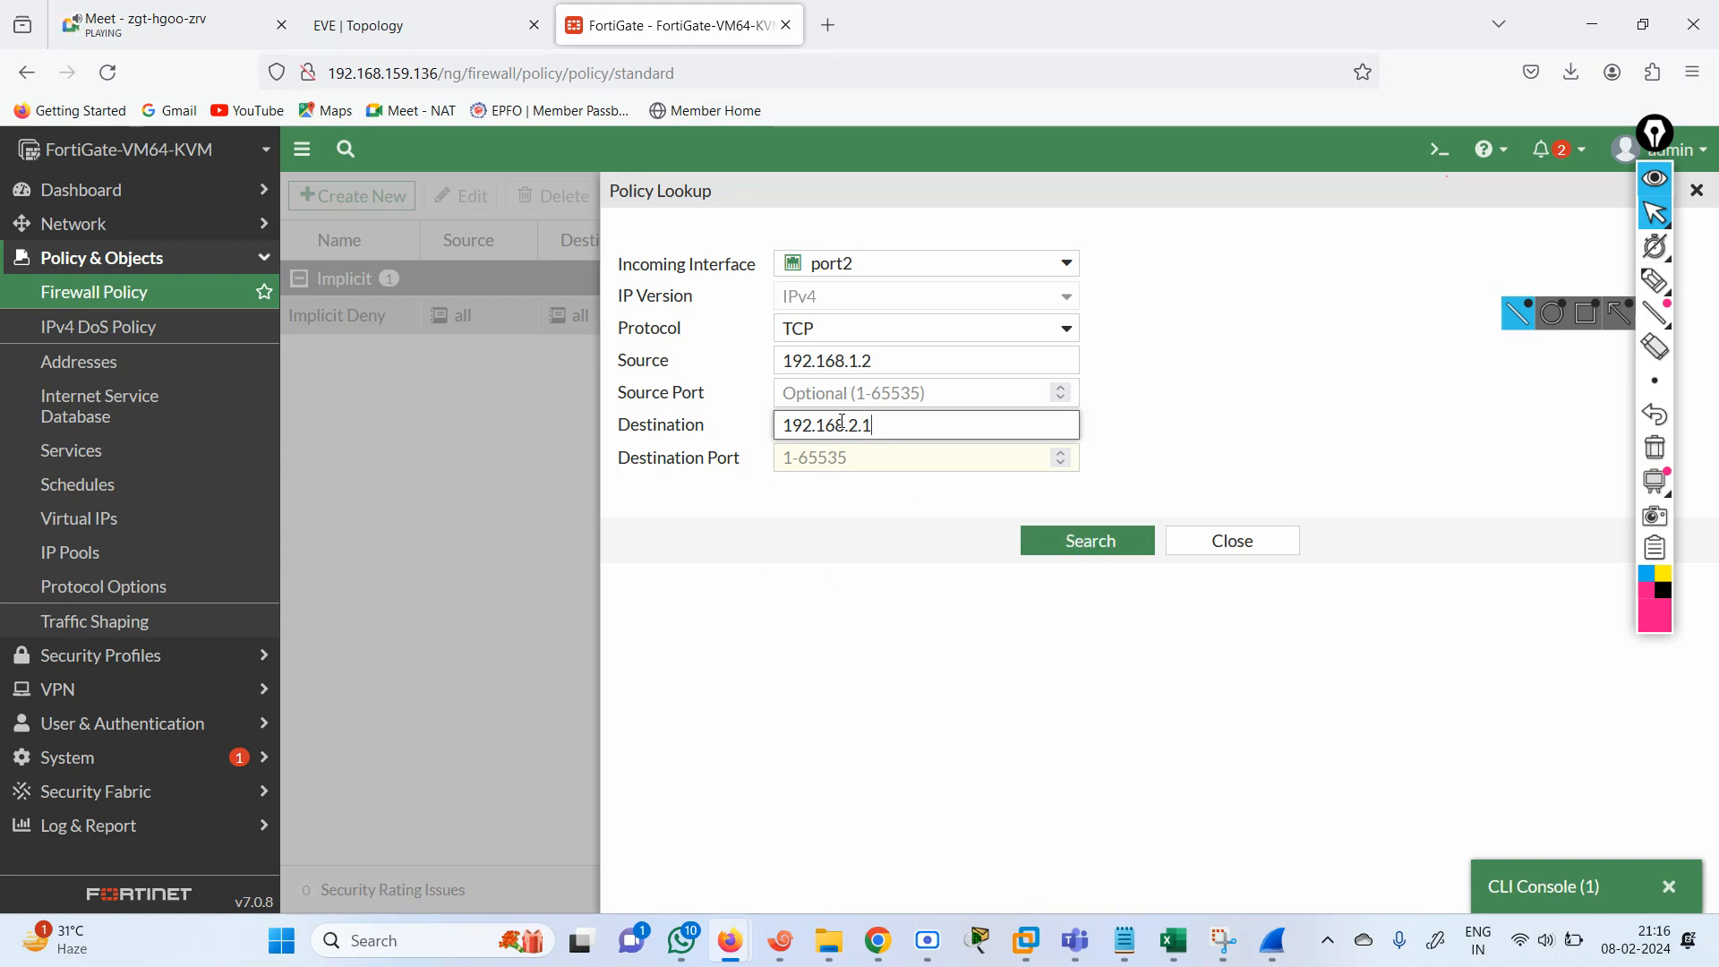
Set the lookup's destination port to 1, run the policy search, and close the lookup.
{"action": "left_click", "coordinate": [1025, 542]}
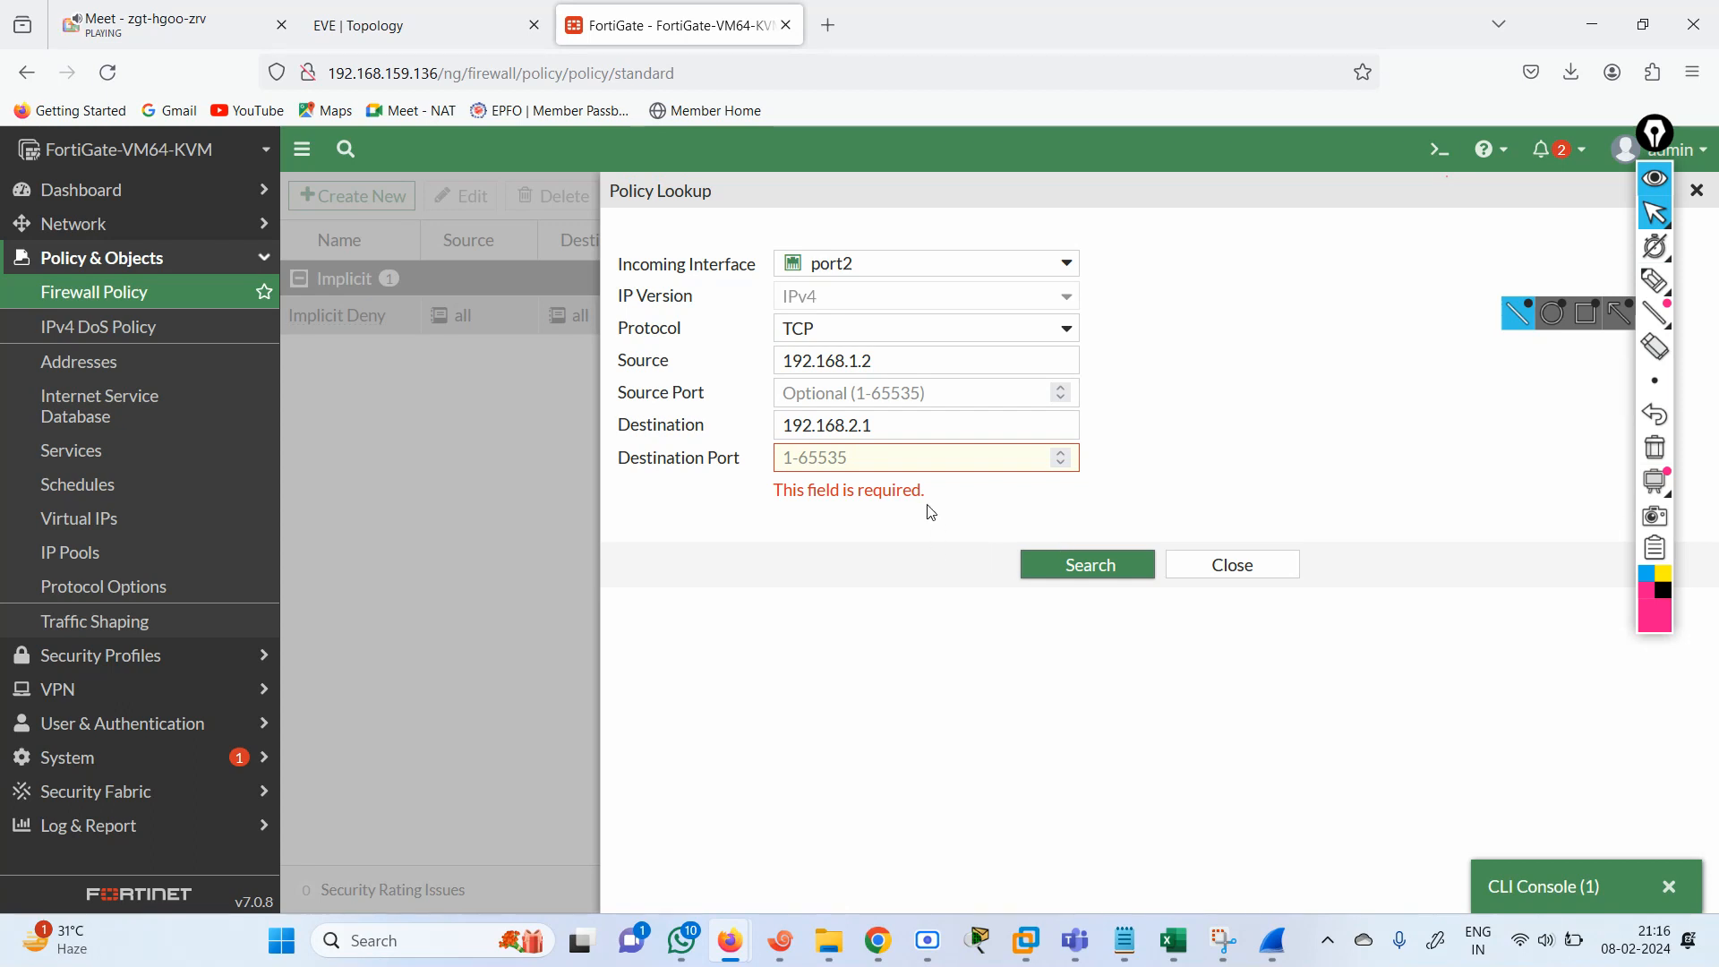
{"action": "left_click", "coordinate": [878, 463]}
{"action": "type", "text": "1"}
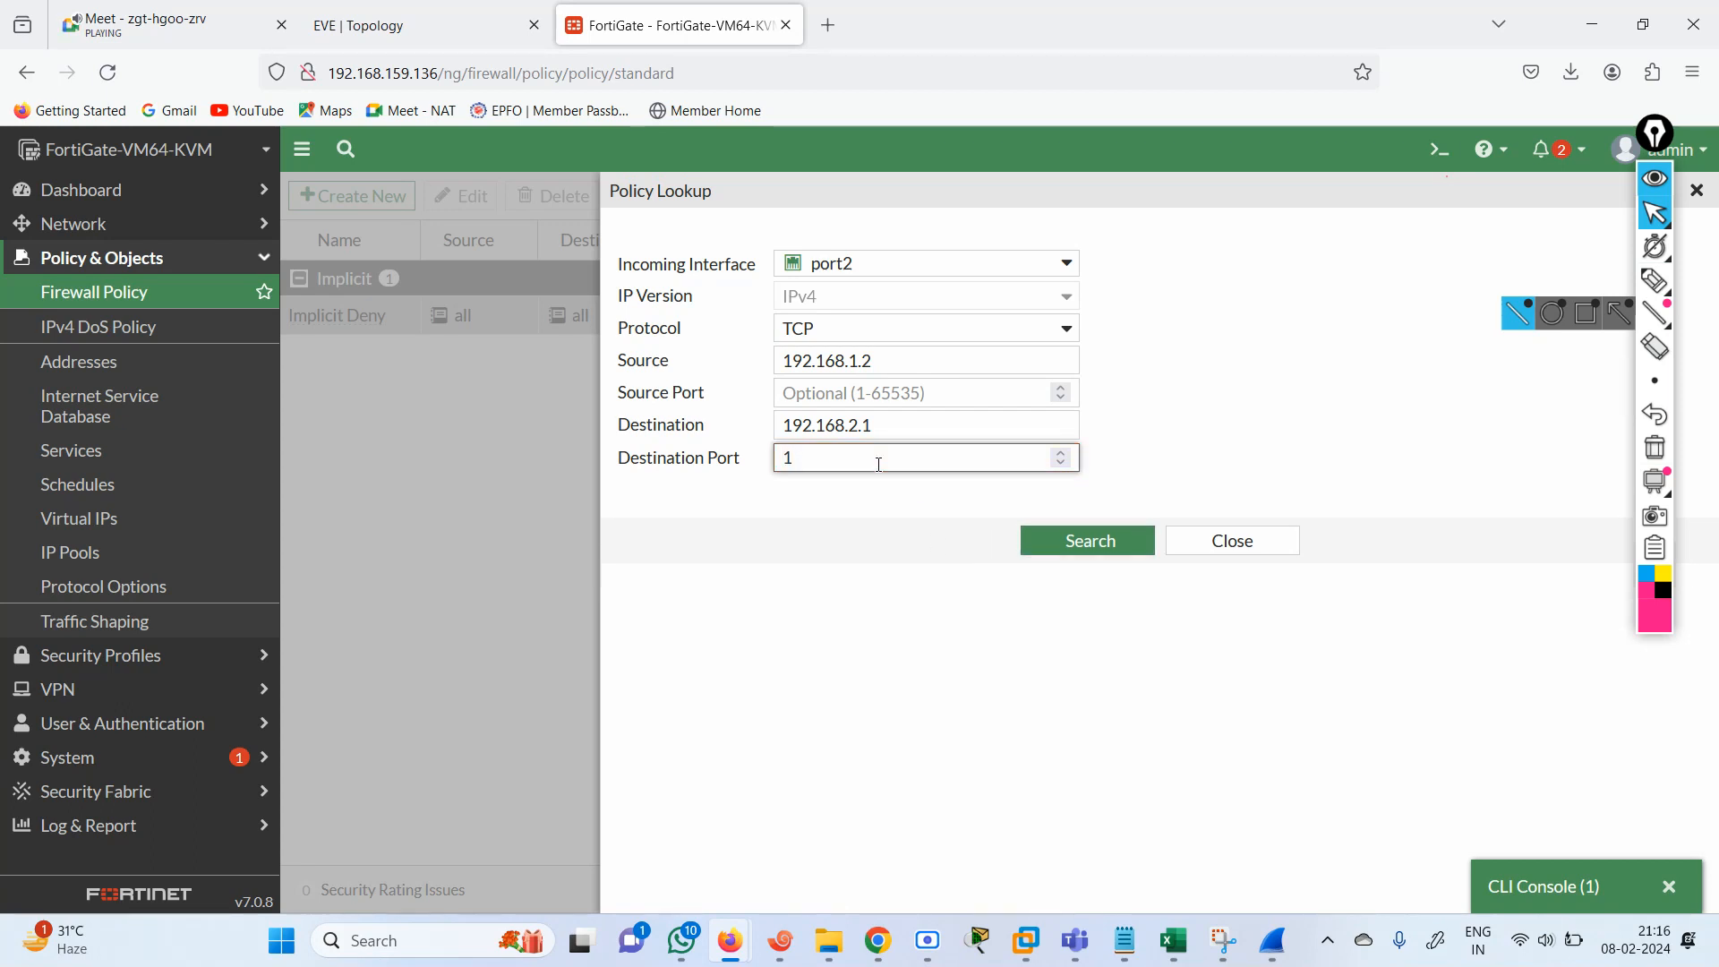
{"action": "left_click", "coordinate": [1079, 543]}
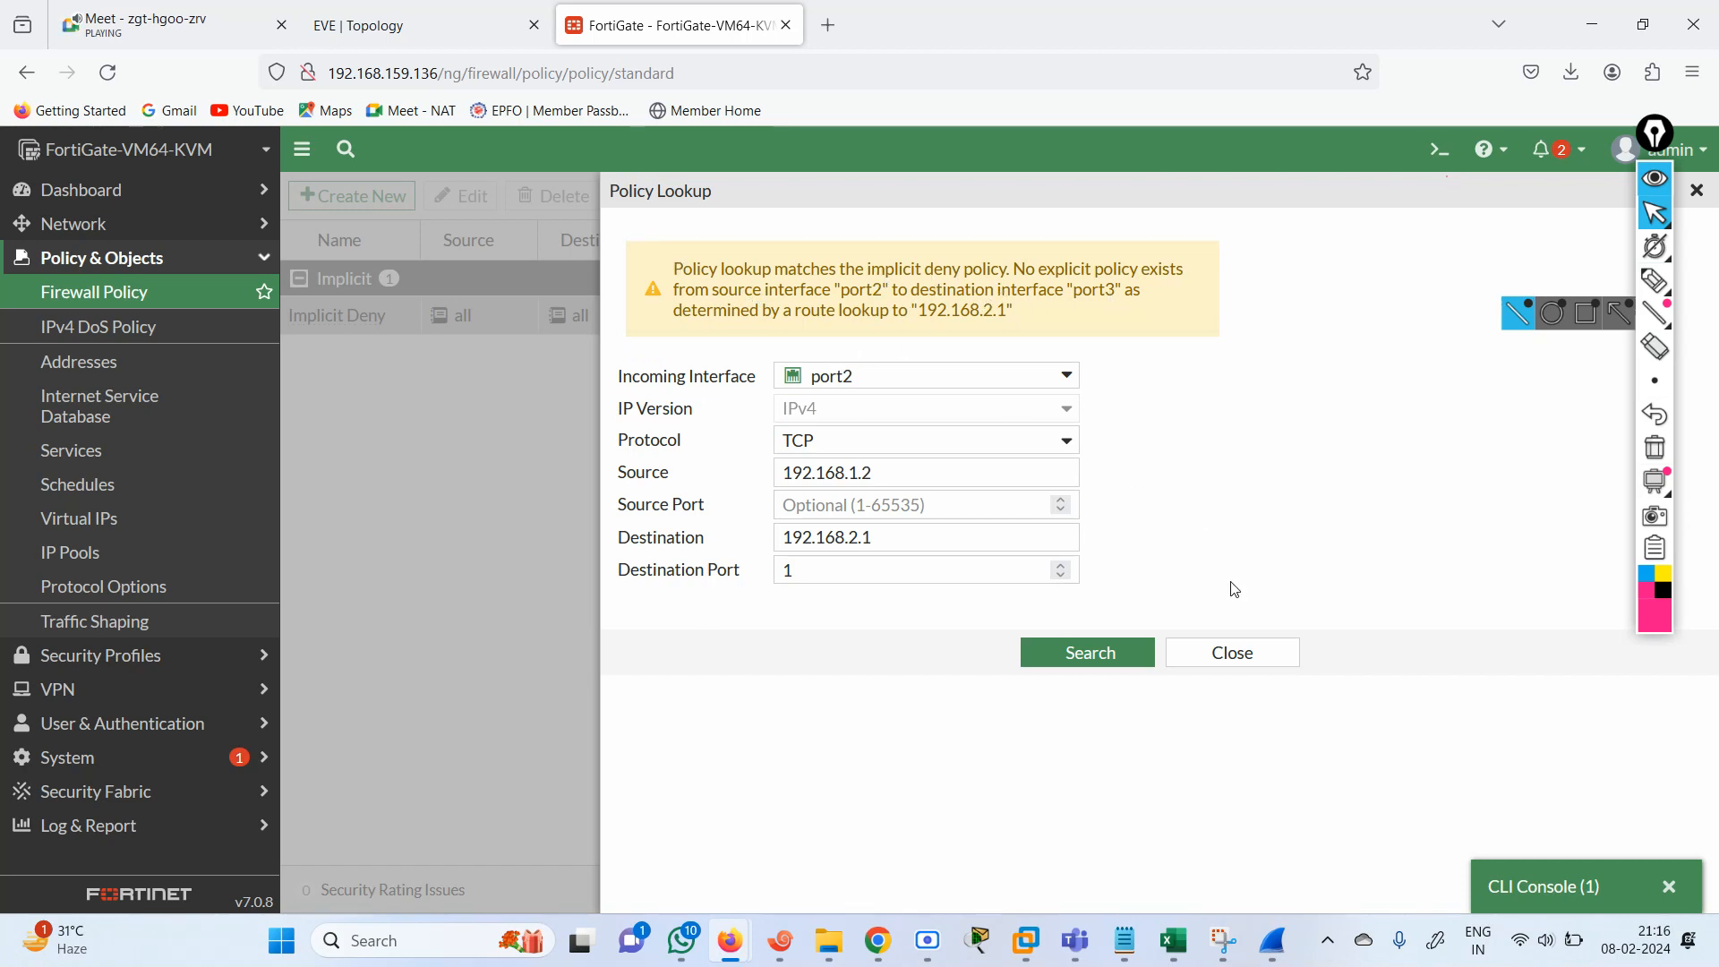
{"action": "left_click", "coordinate": [1225, 652]}
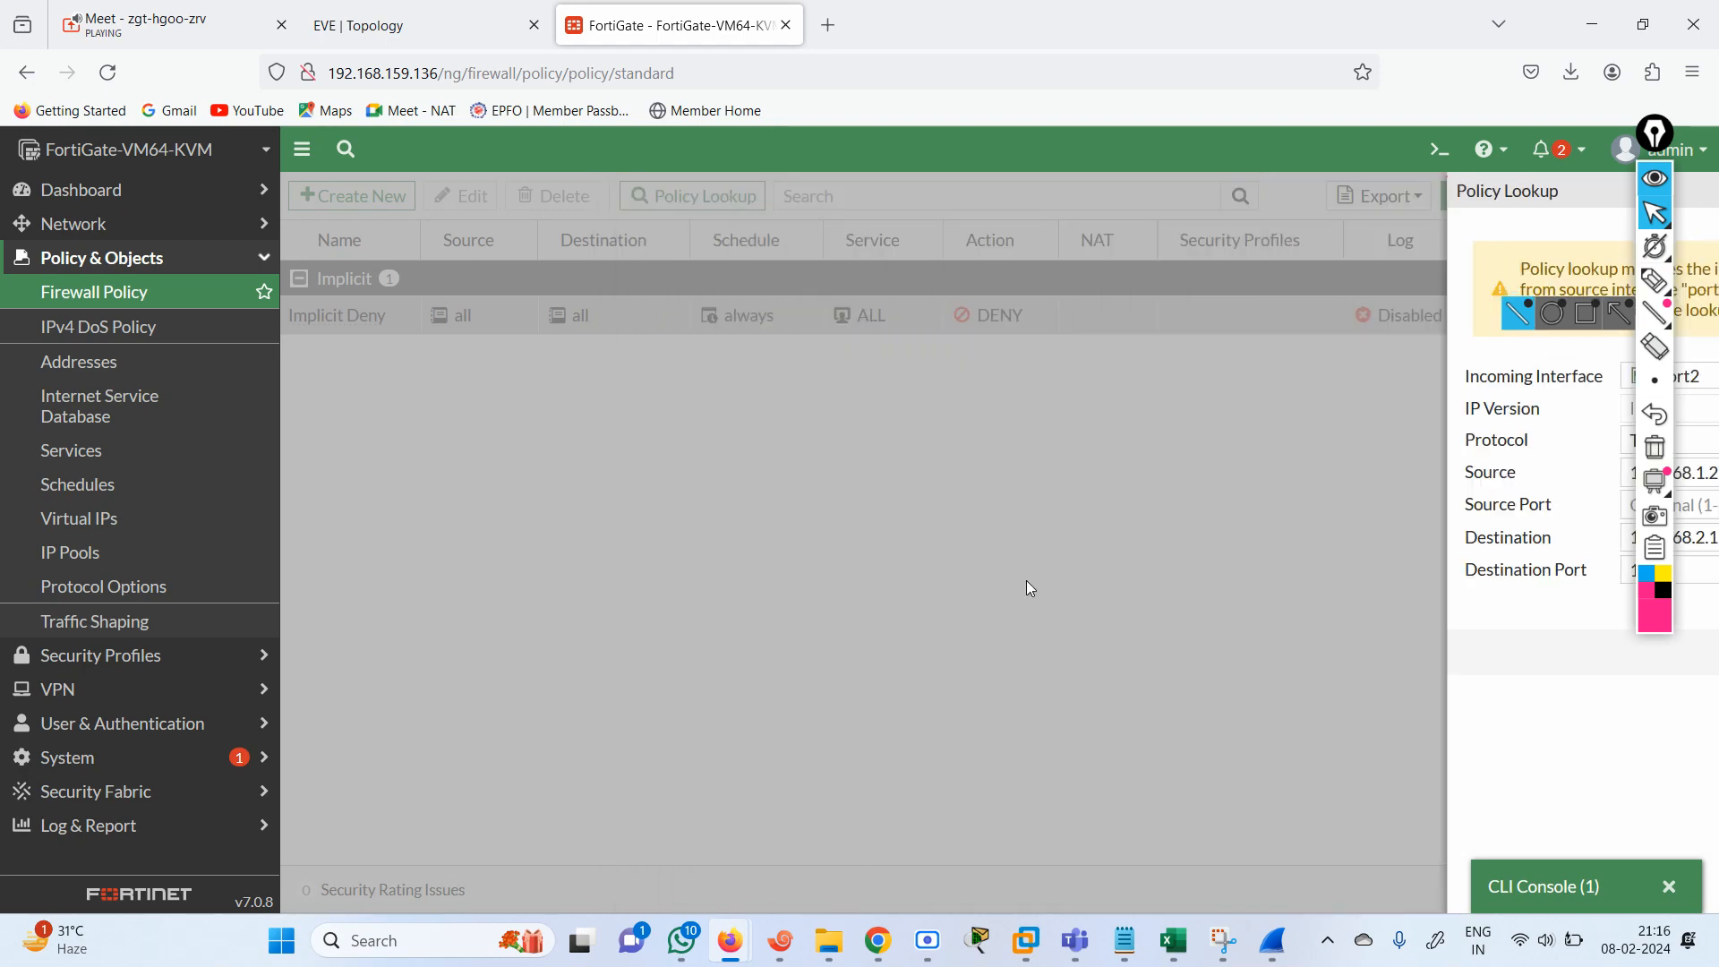
Enable Multiple Interface Policies in the system's Feature Visibility settings and apply the change.
{"action": "left_click", "coordinate": [357, 206]}
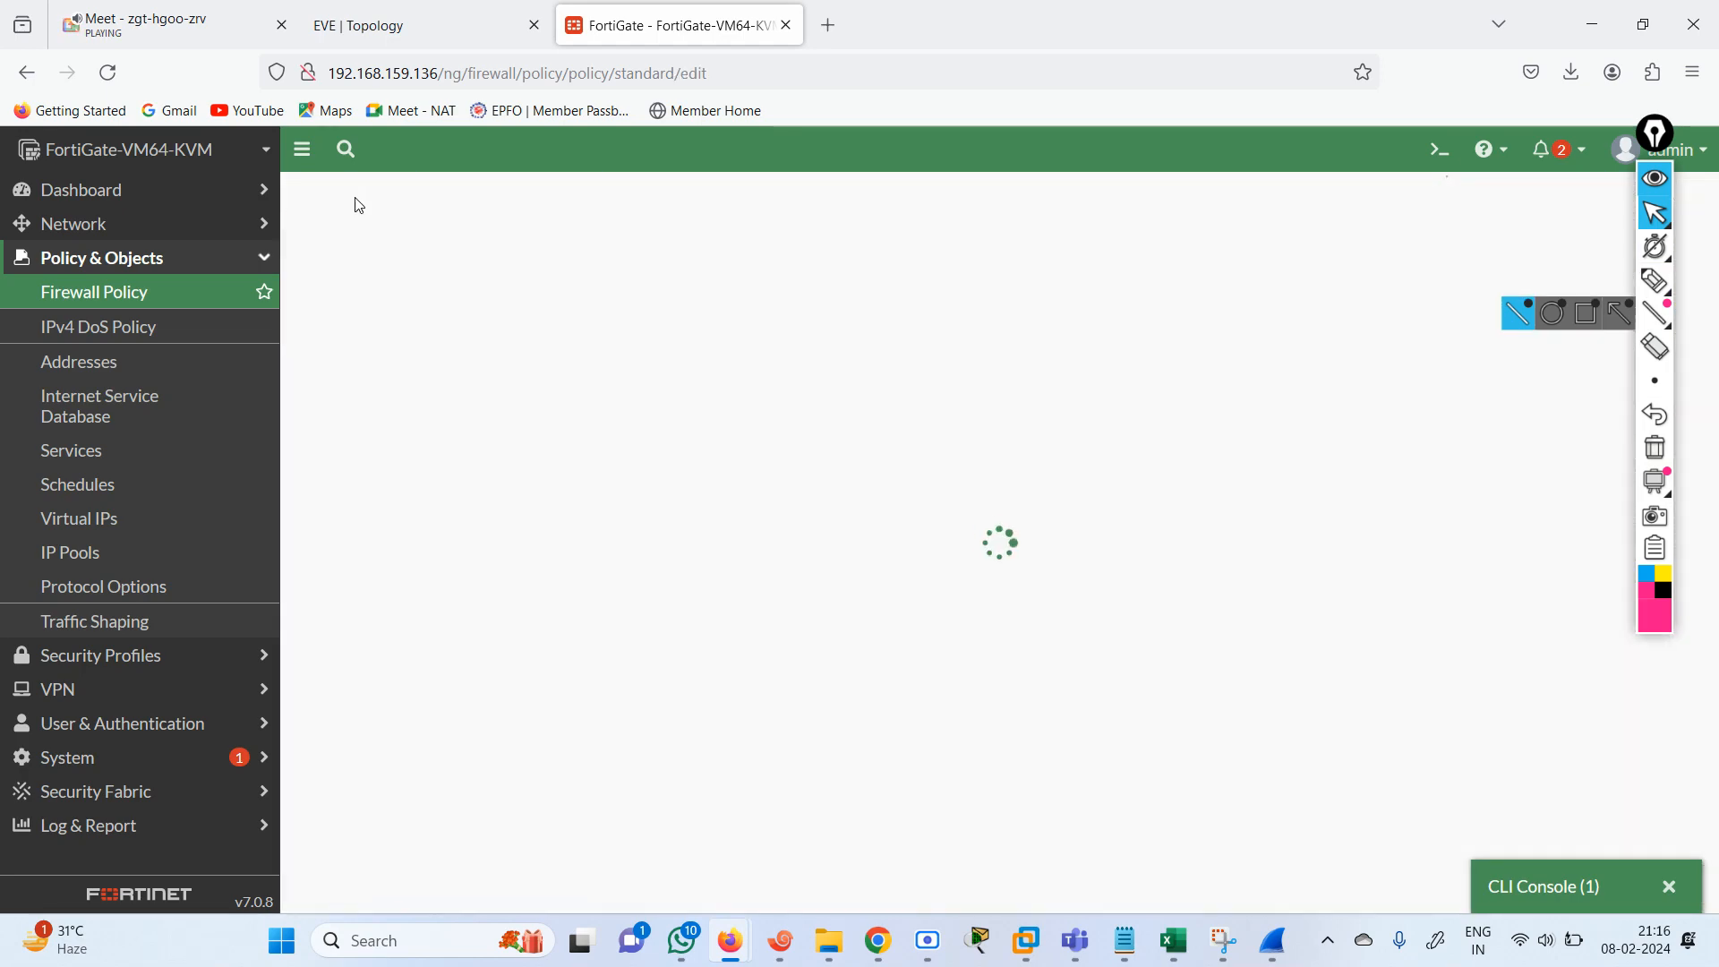
{"action": "left_click", "coordinate": [228, 286]}
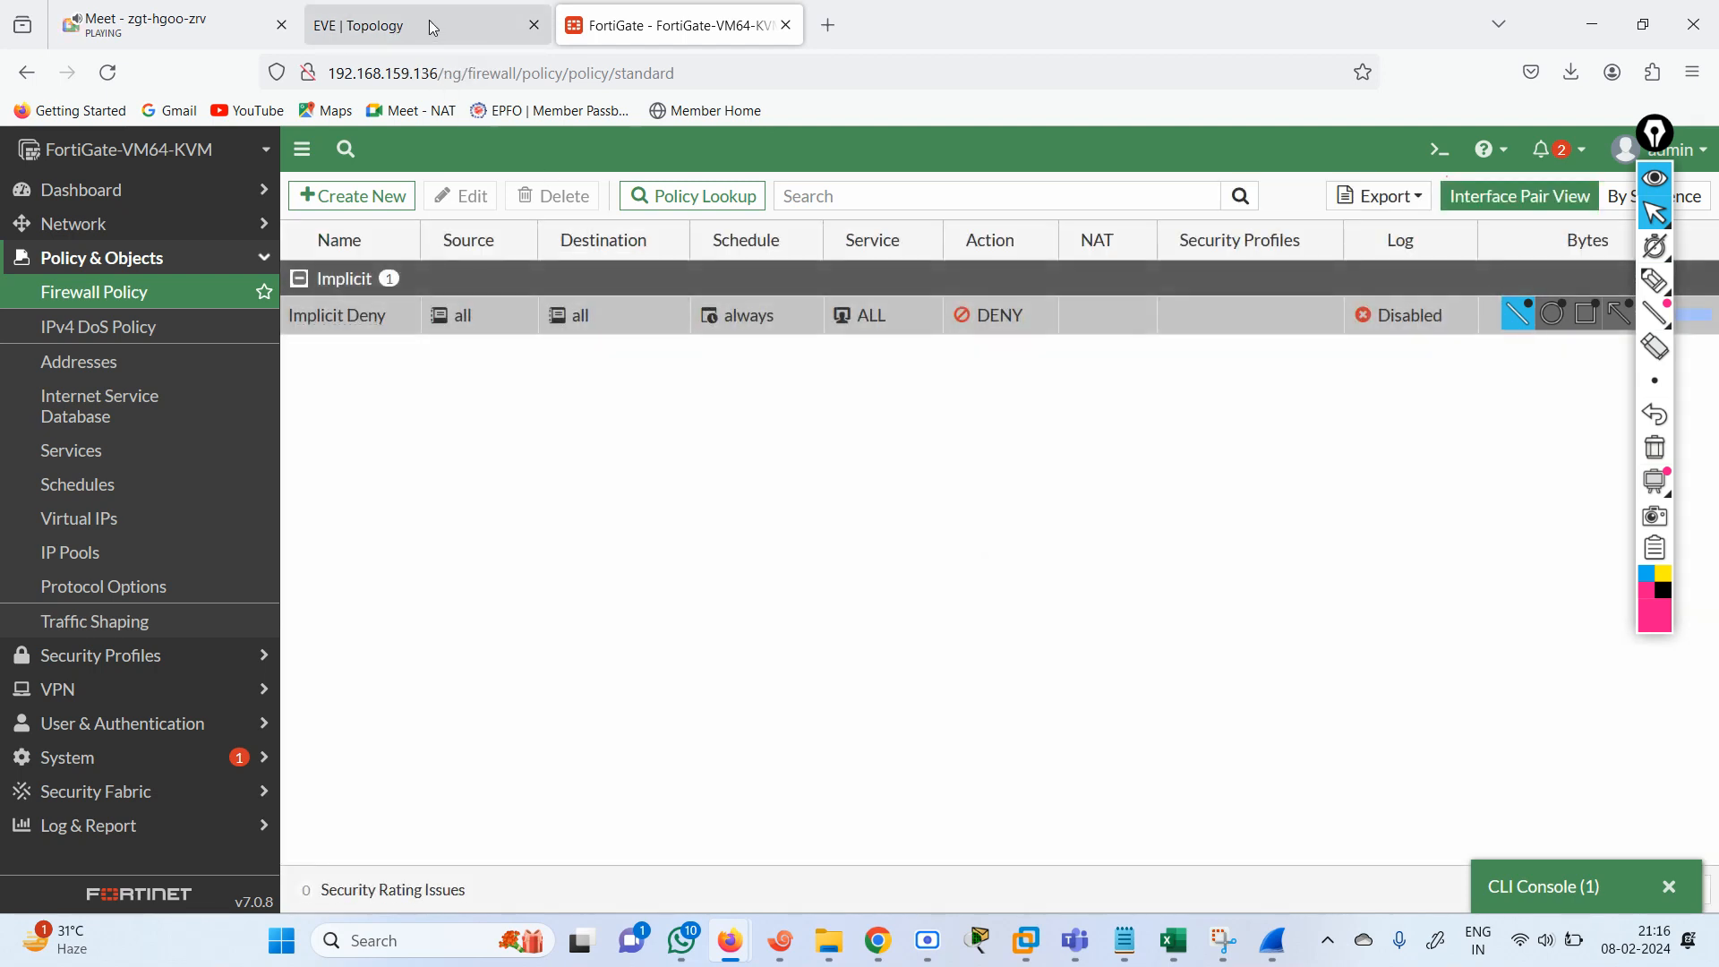
{"action": "left_click", "coordinate": [107, 759]}
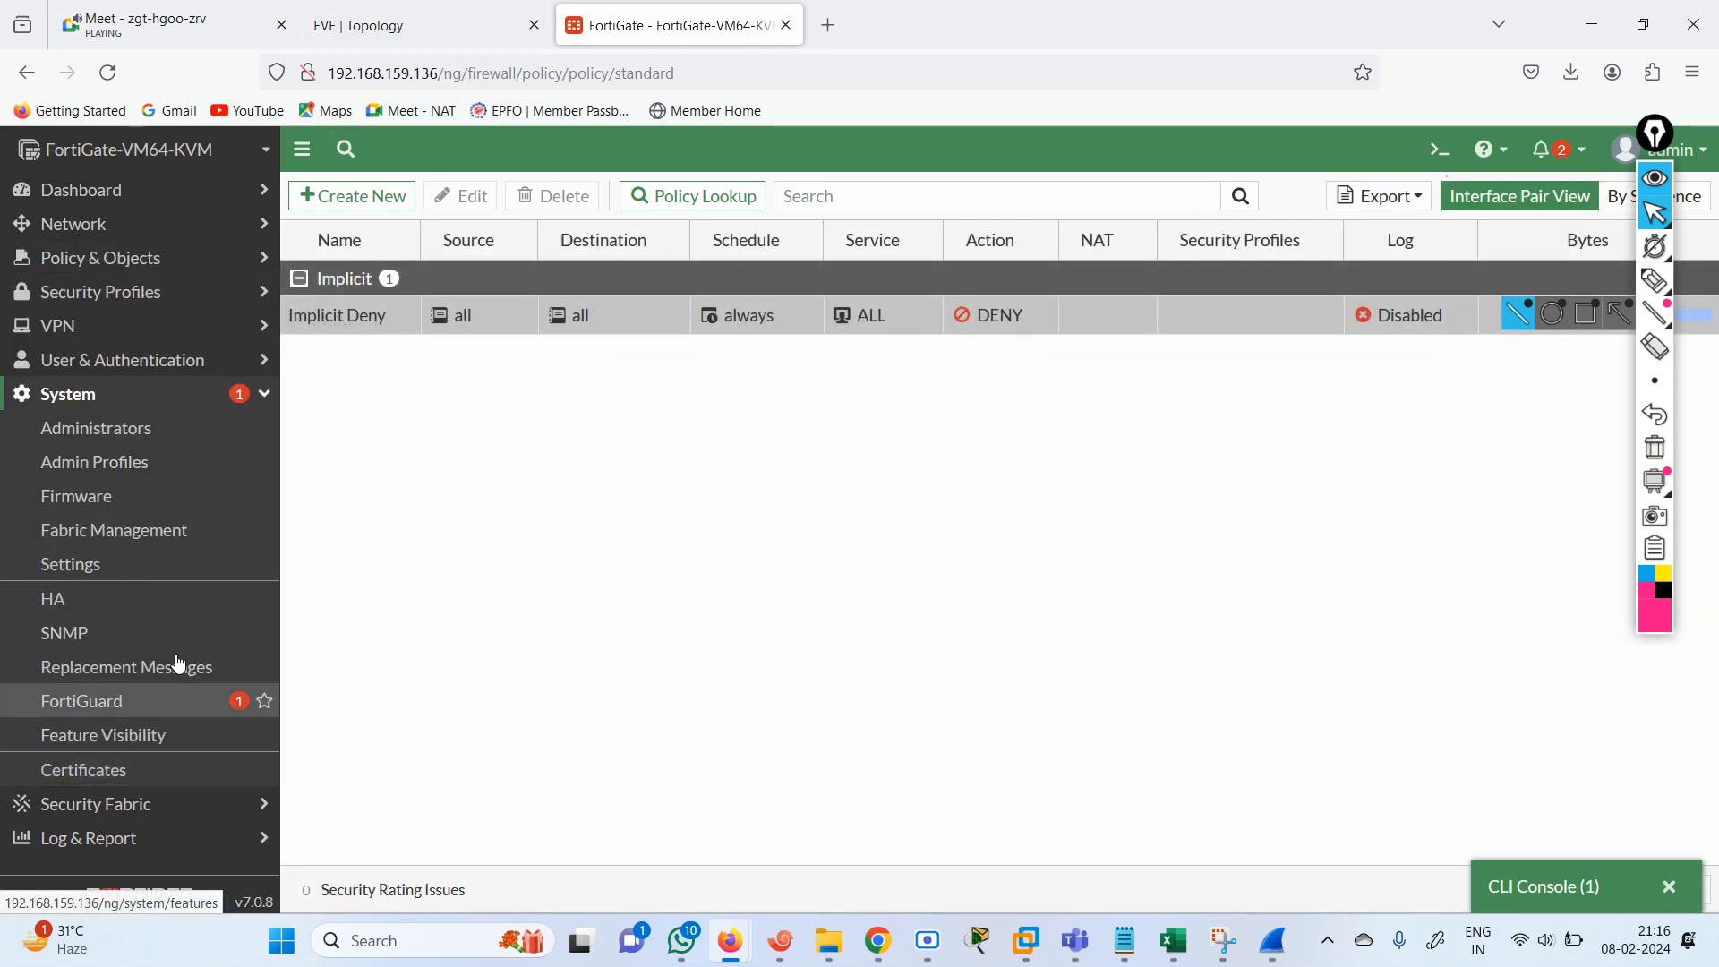
{"action": "left_click", "coordinate": [135, 734]}
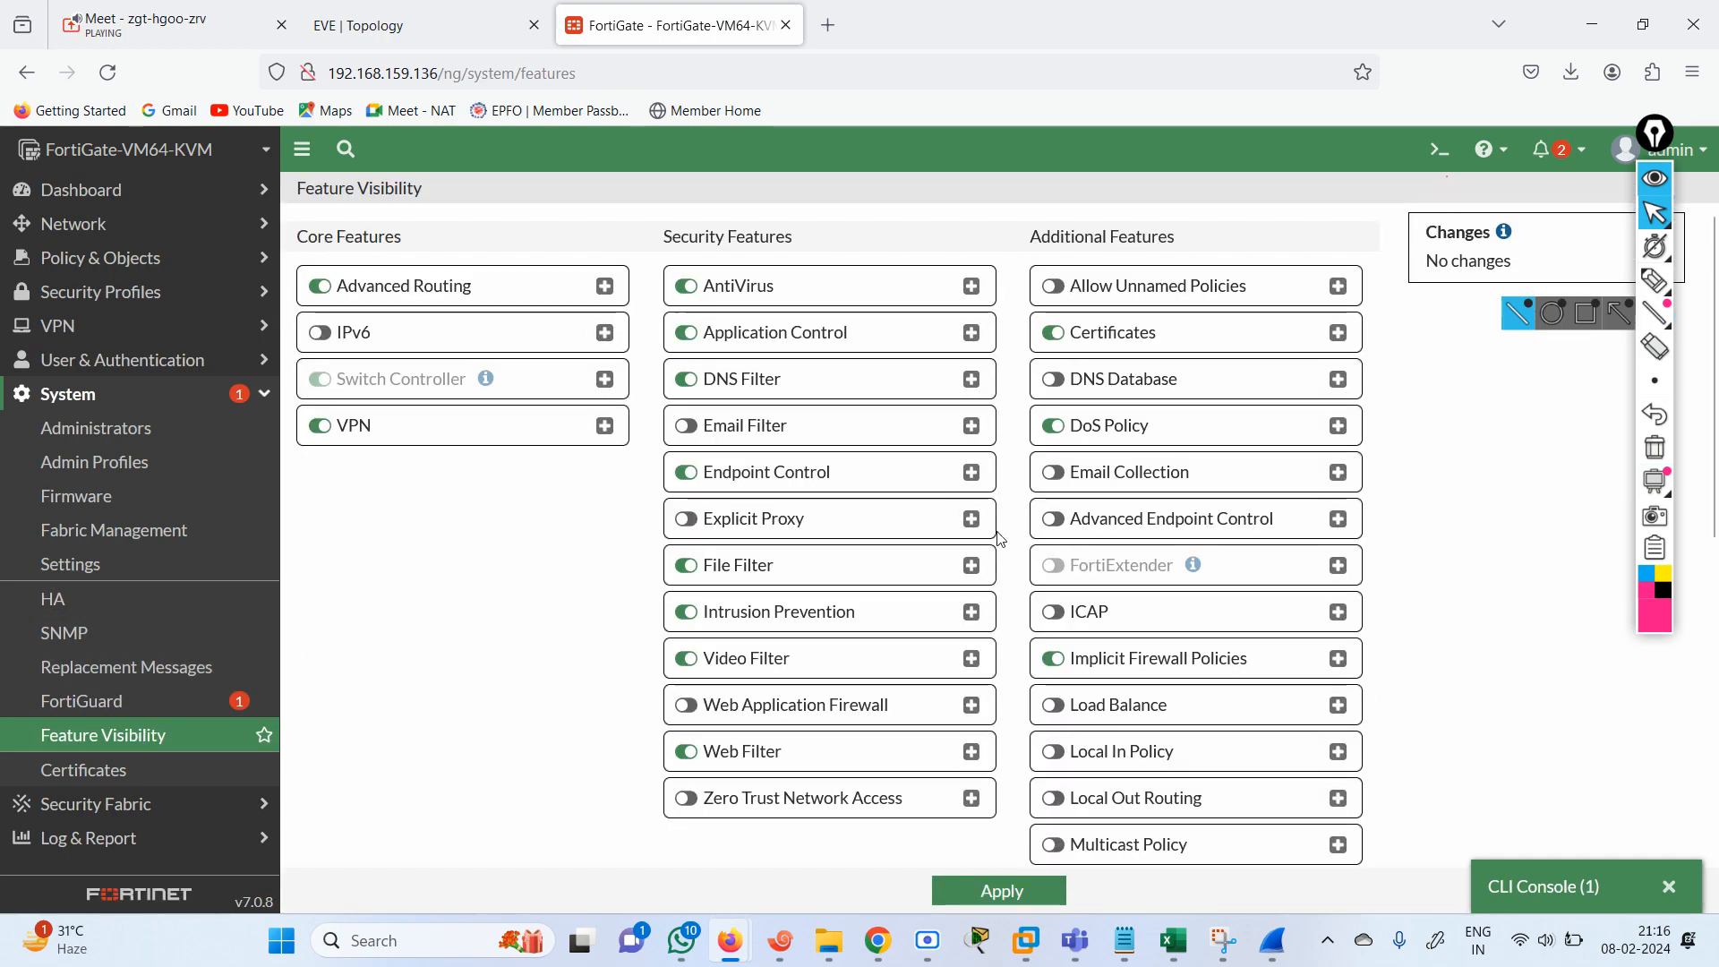
{"action": "scroll", "coordinate": [1171, 578], "scroll_direction": "down", "scroll_amount": 3}
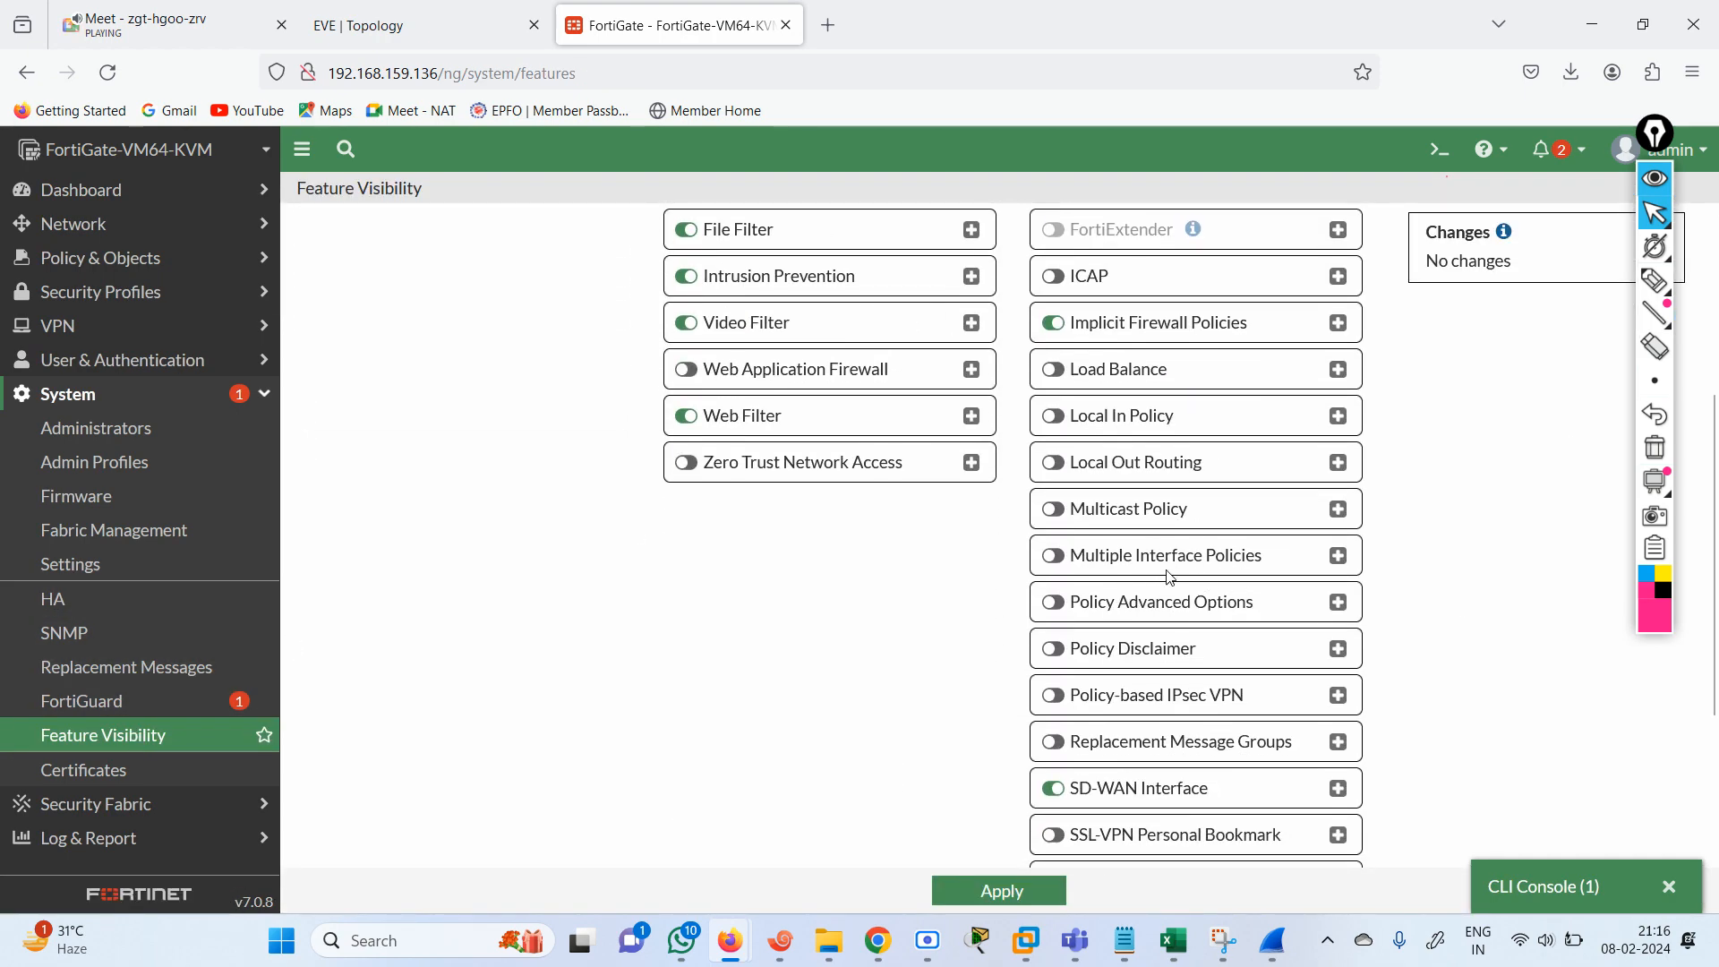
{"action": "left_click", "coordinate": [1102, 573]}
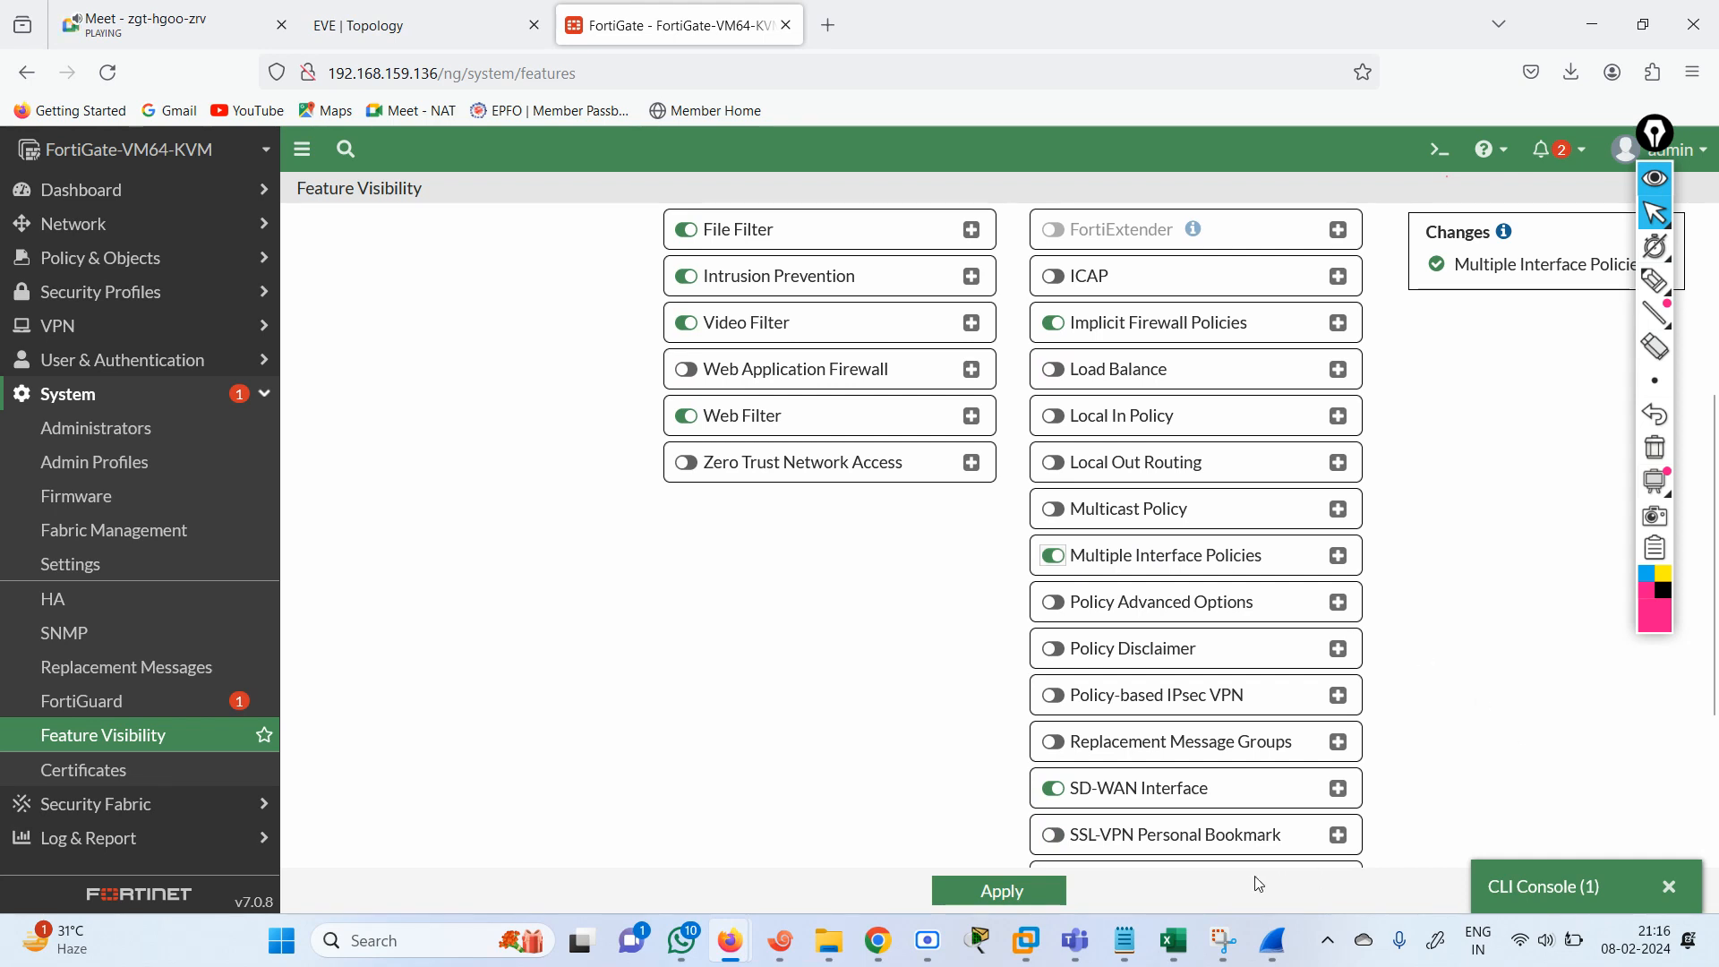
{"action": "left_click", "coordinate": [1003, 893]}
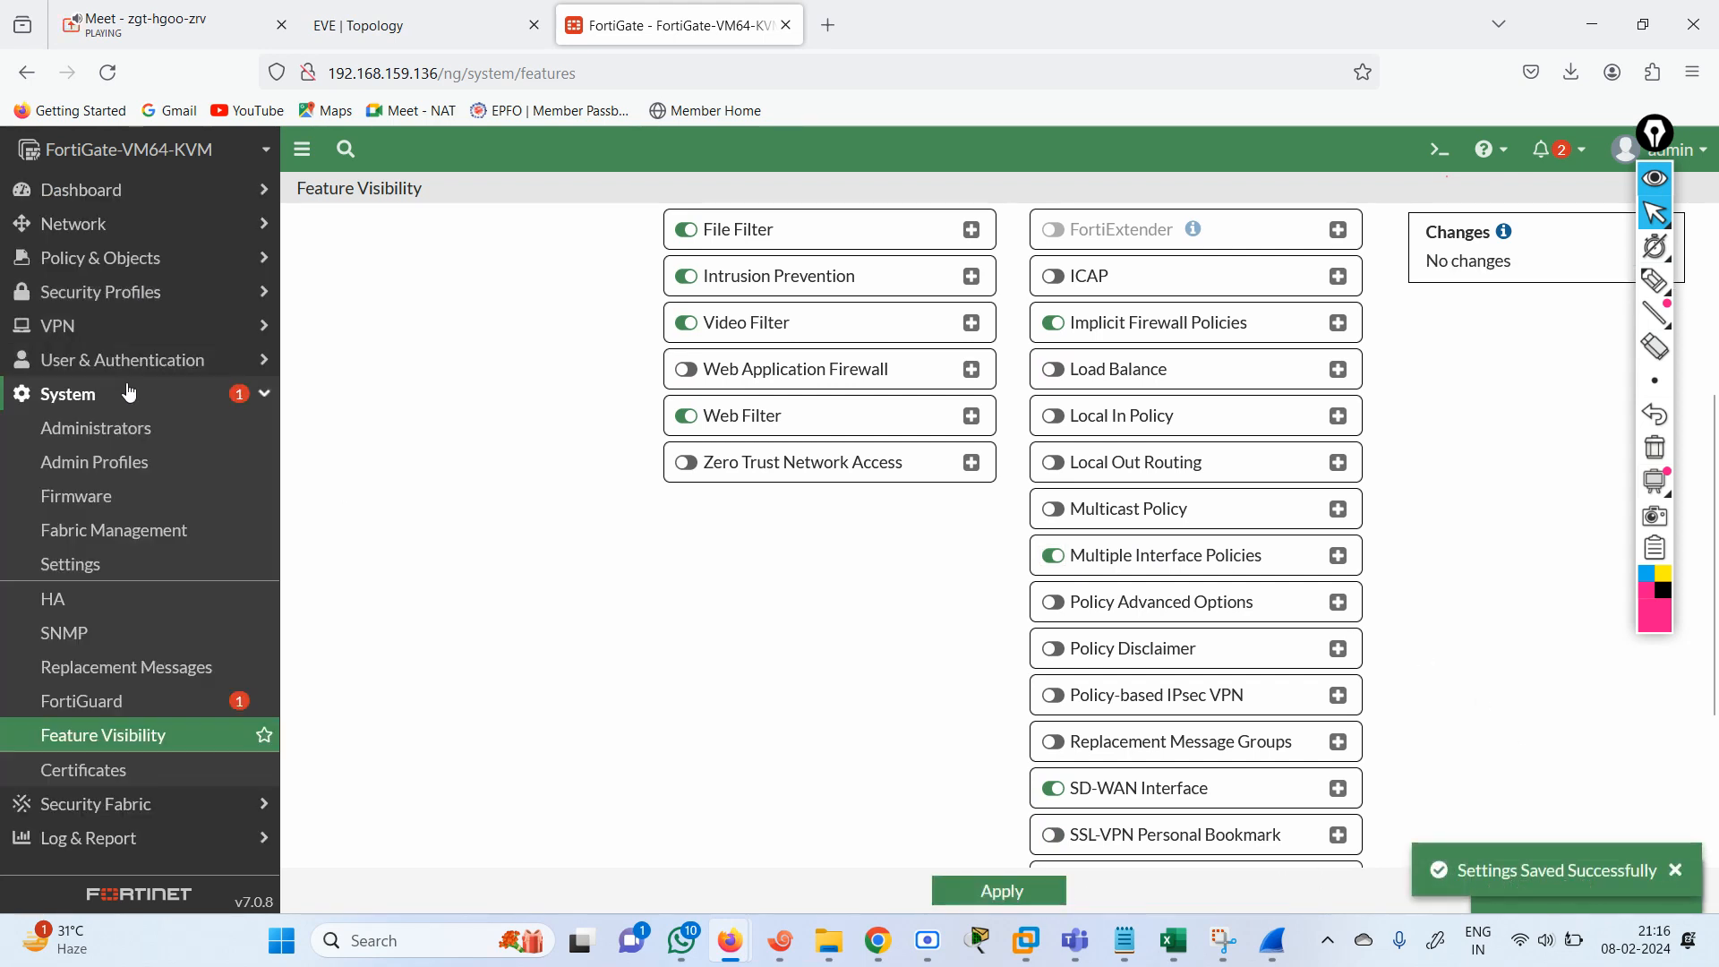
Return to the firewall policies and start a new policy named ALL-ALL.
{"action": "left_click", "coordinate": [97, 259]}
{"action": "left_click", "coordinate": [117, 294]}
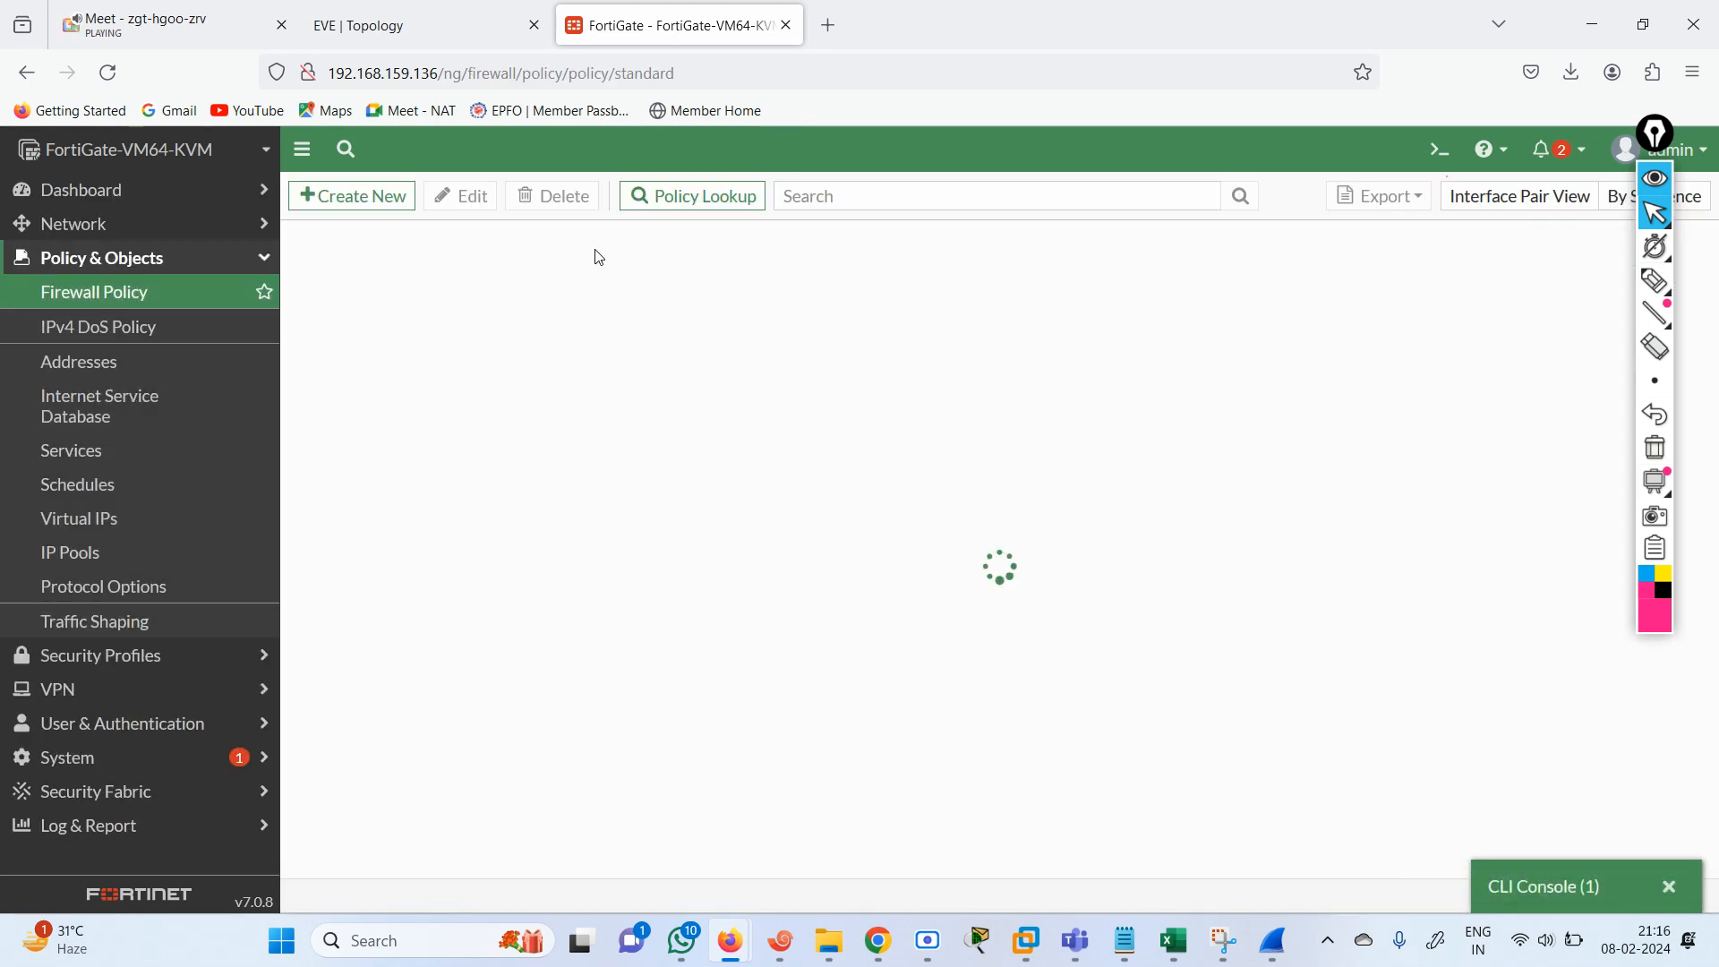
{"action": "left_click", "coordinate": [372, 196]}
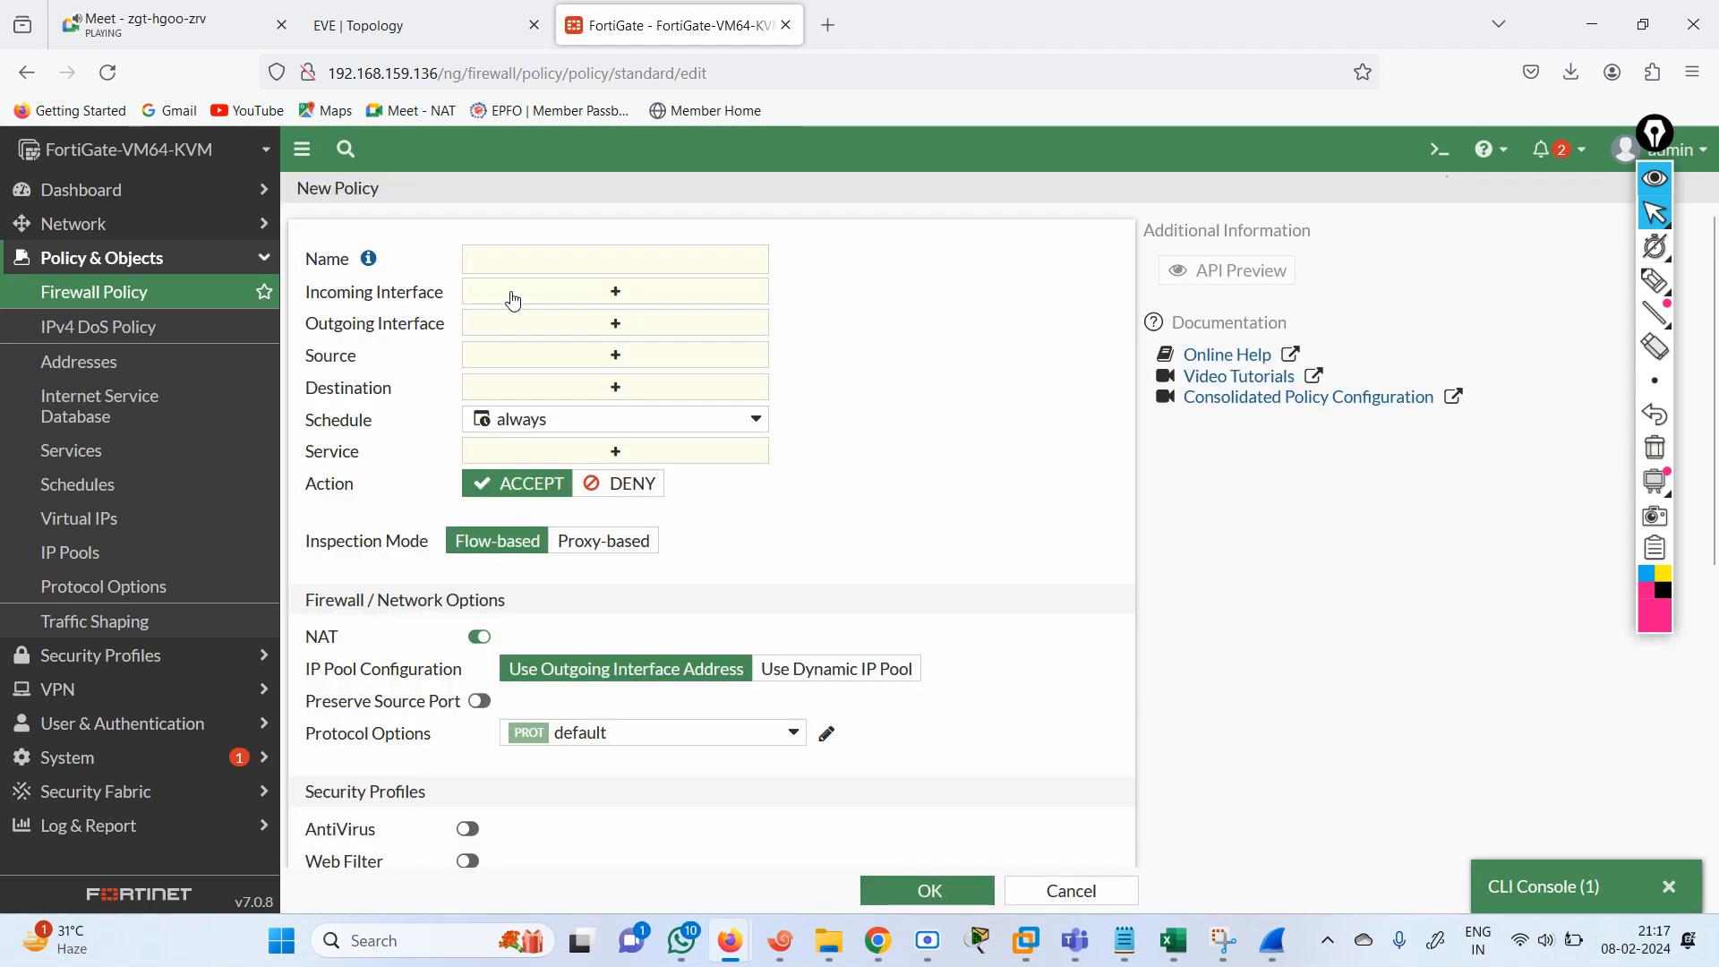
{"action": "left_click", "coordinate": [497, 265]}
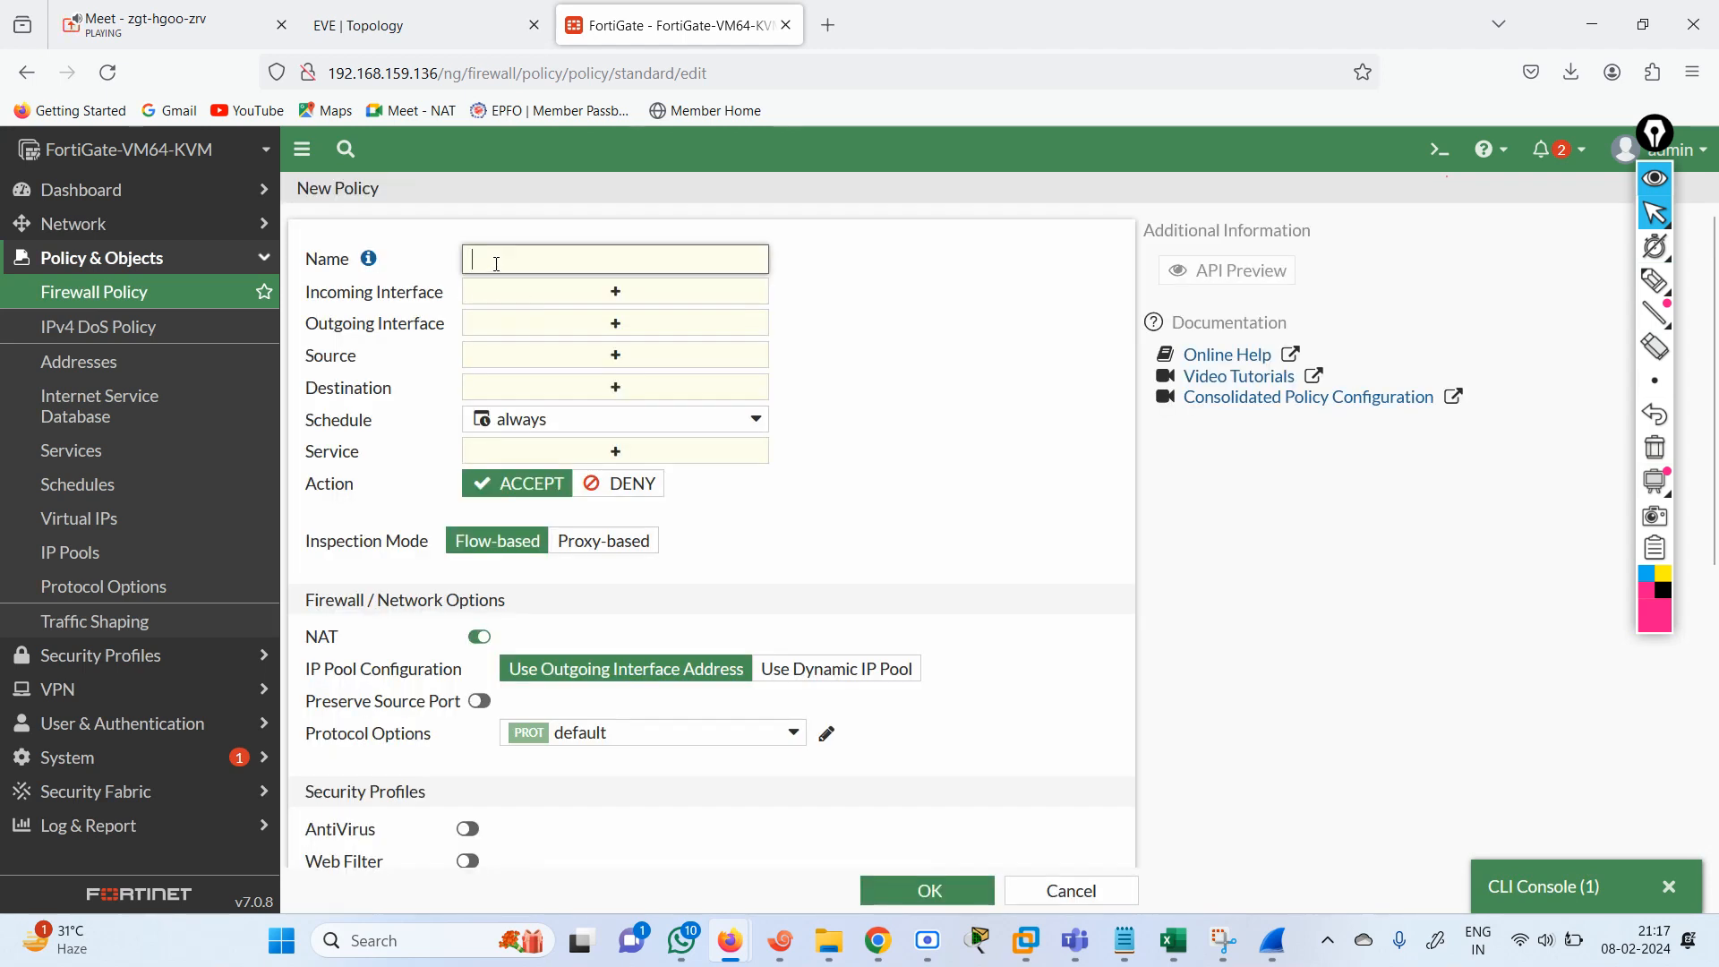
{"action": "type", "text": "ALL-ALL"}
Add port2, port3, port4 and port5 as the ALL-ALL policy's incoming interfaces.
{"action": "left_click", "coordinate": [634, 289]}
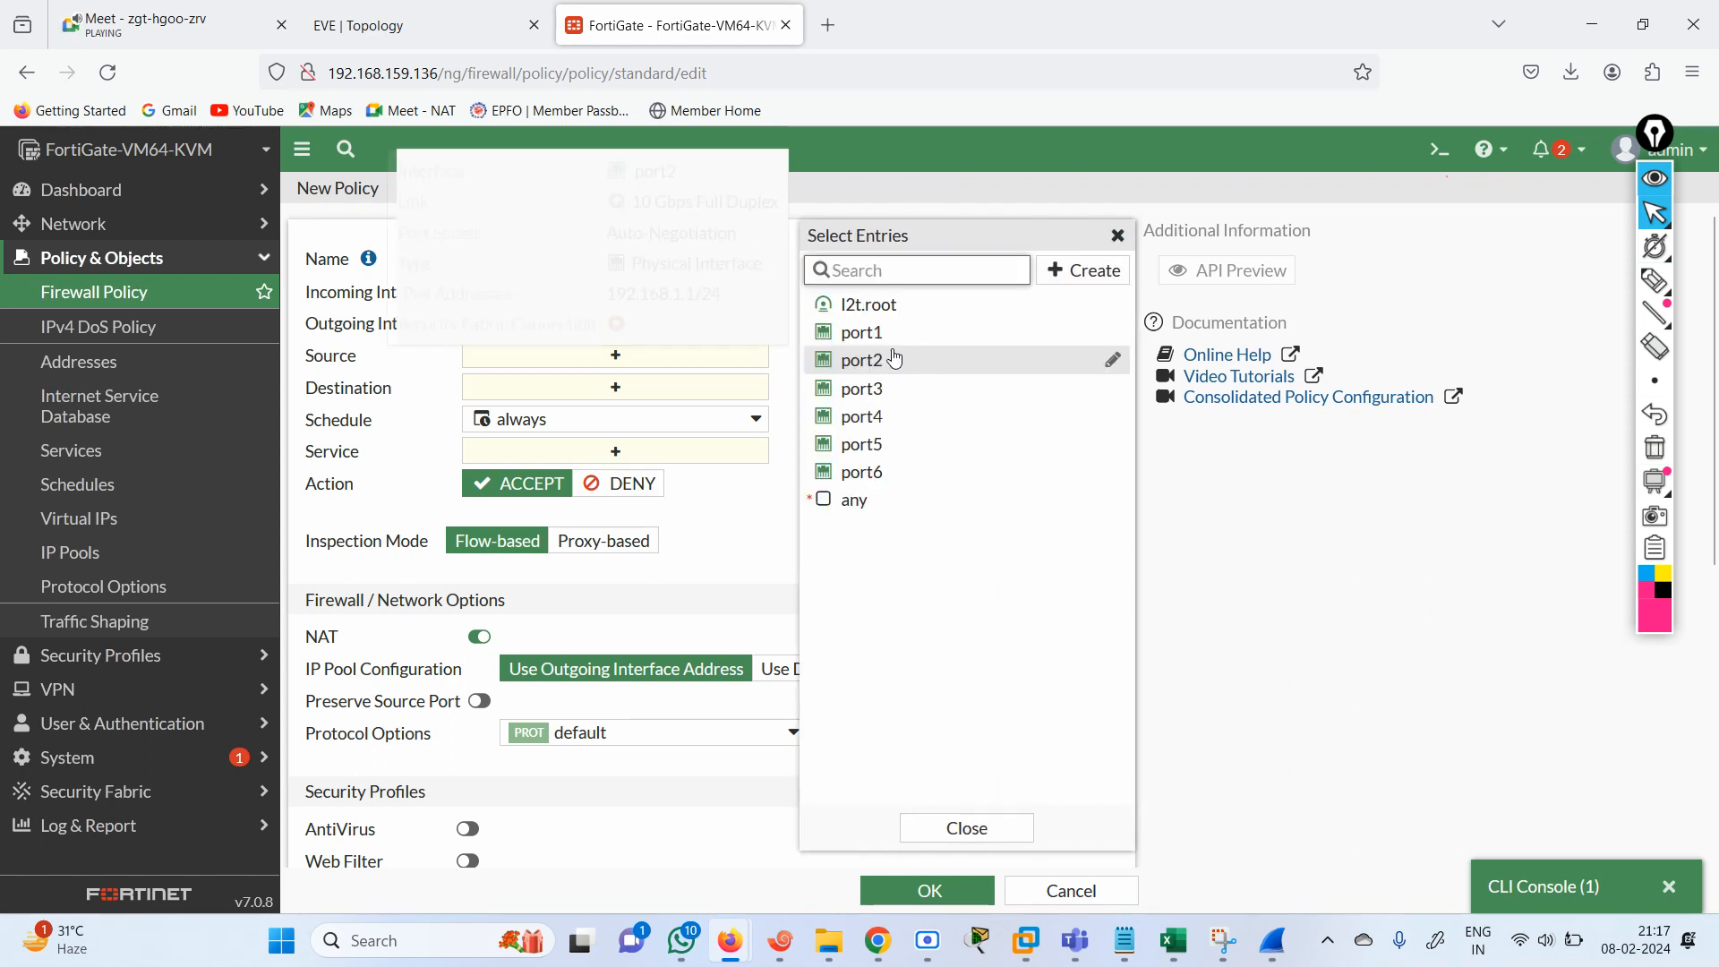
{"action": "left_click", "coordinate": [896, 359]}
{"action": "left_click", "coordinate": [873, 388]}
{"action": "left_click", "coordinate": [882, 416]}
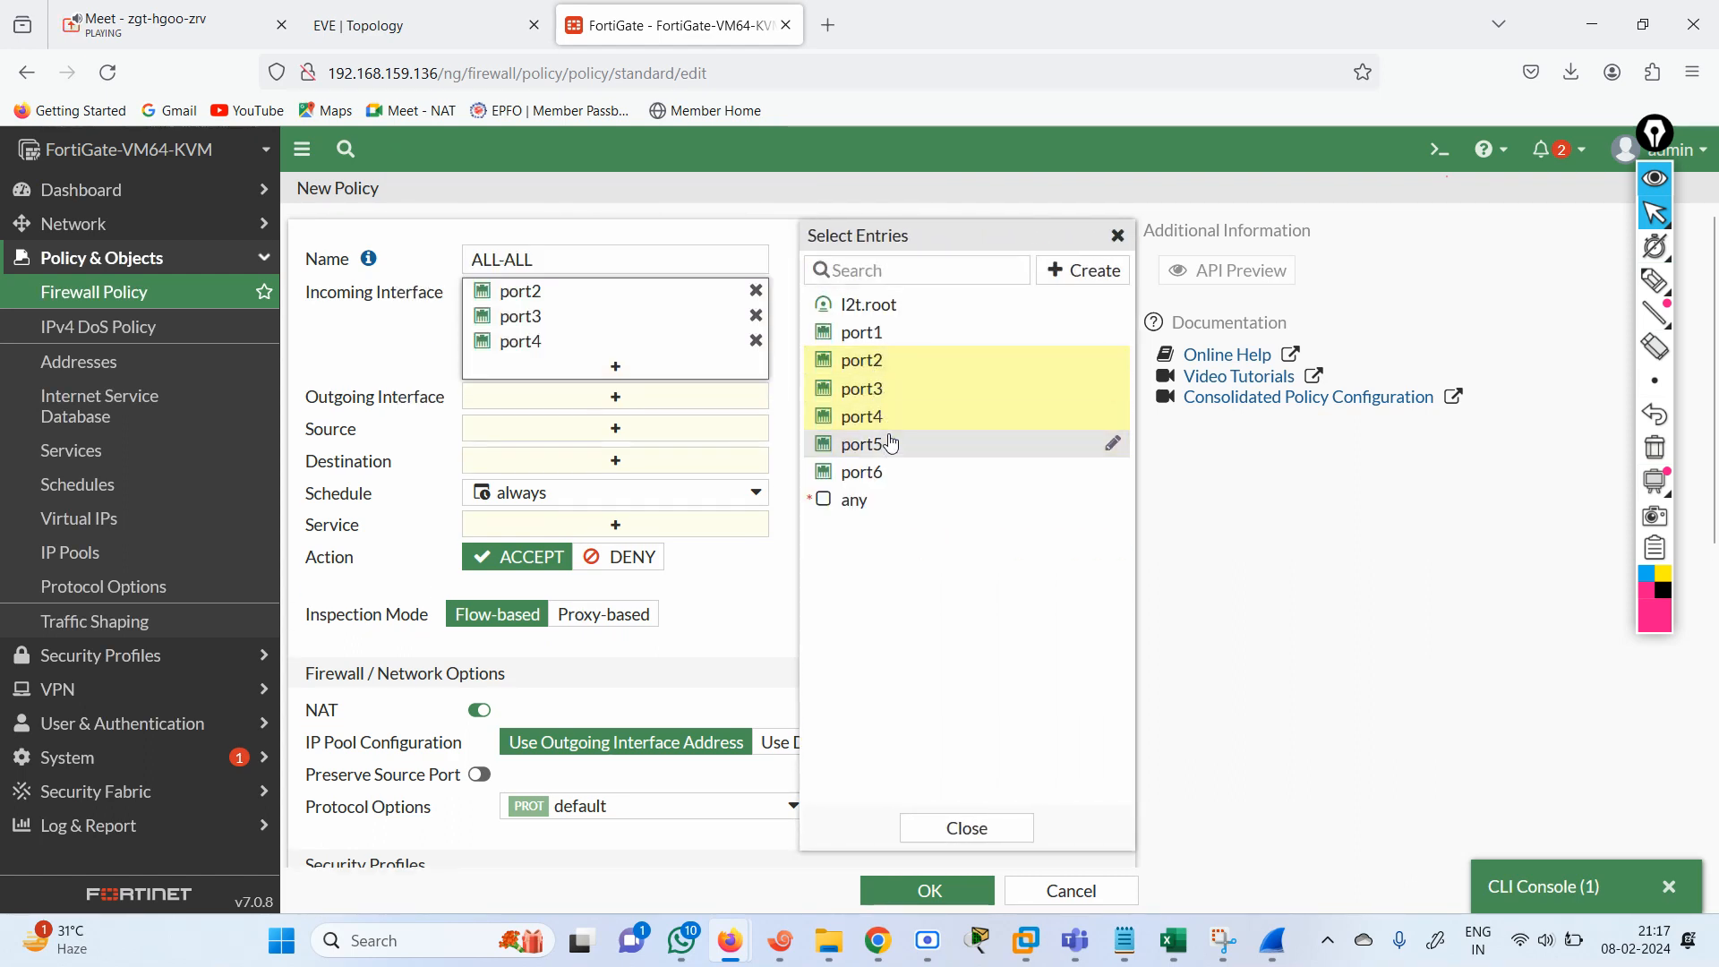
{"action": "left_click", "coordinate": [892, 444]}
Add port2, port3, port4 and port5 as the ALL-ALL policy's outgoing interfaces.
{"action": "left_click", "coordinate": [614, 421]}
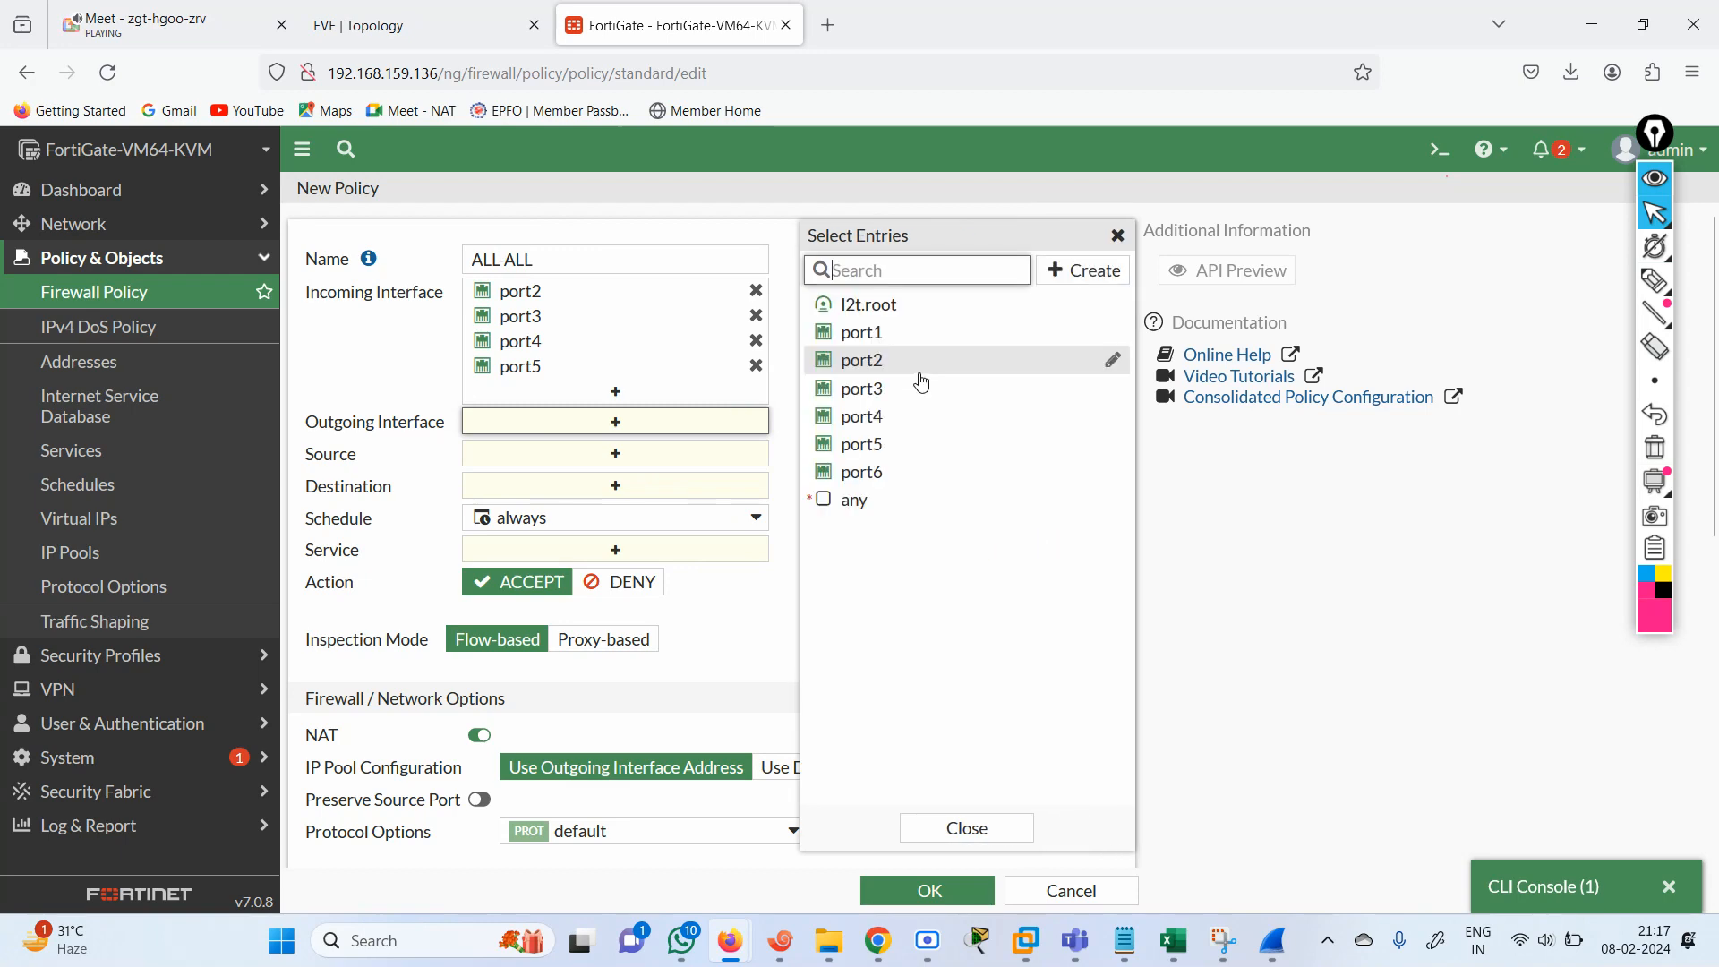
{"action": "left_click", "coordinate": [887, 361]}
{"action": "left_click", "coordinate": [878, 388]}
{"action": "left_click", "coordinate": [882, 416]}
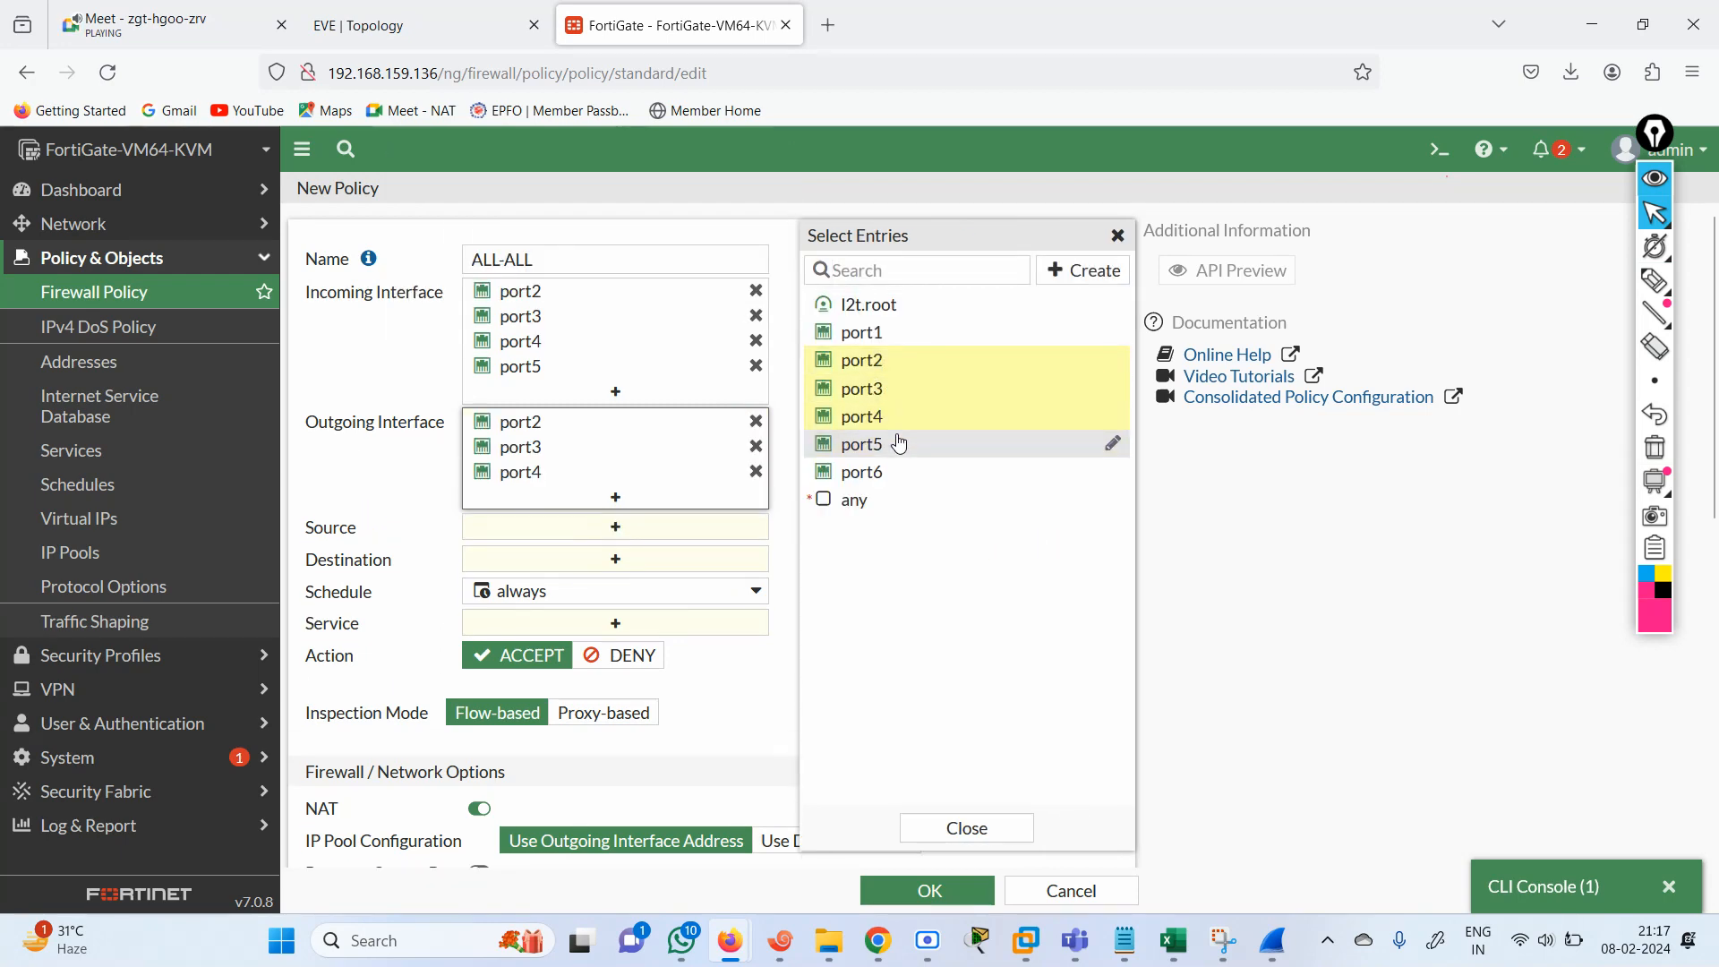
{"action": "left_click", "coordinate": [899, 443]}
Set the ALL-ALL policy's source and destination to all and its service to ALL.
{"action": "left_click", "coordinate": [598, 552]}
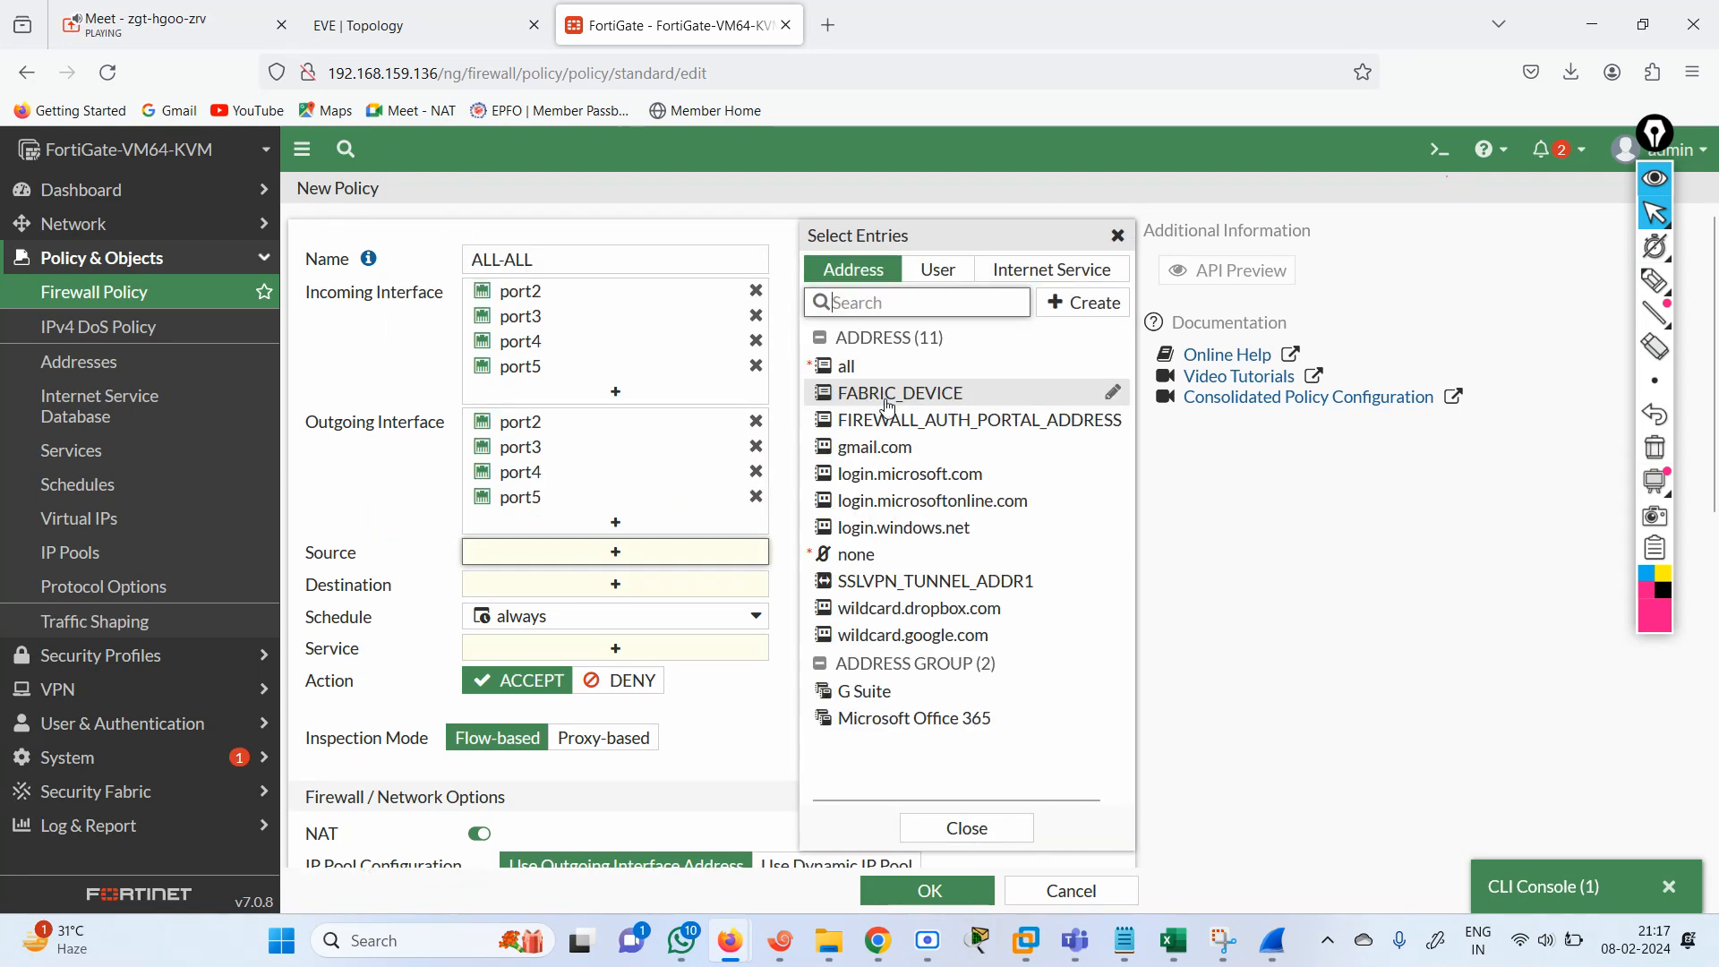
{"action": "left_click", "coordinate": [847, 367]}
{"action": "left_click", "coordinate": [638, 620]}
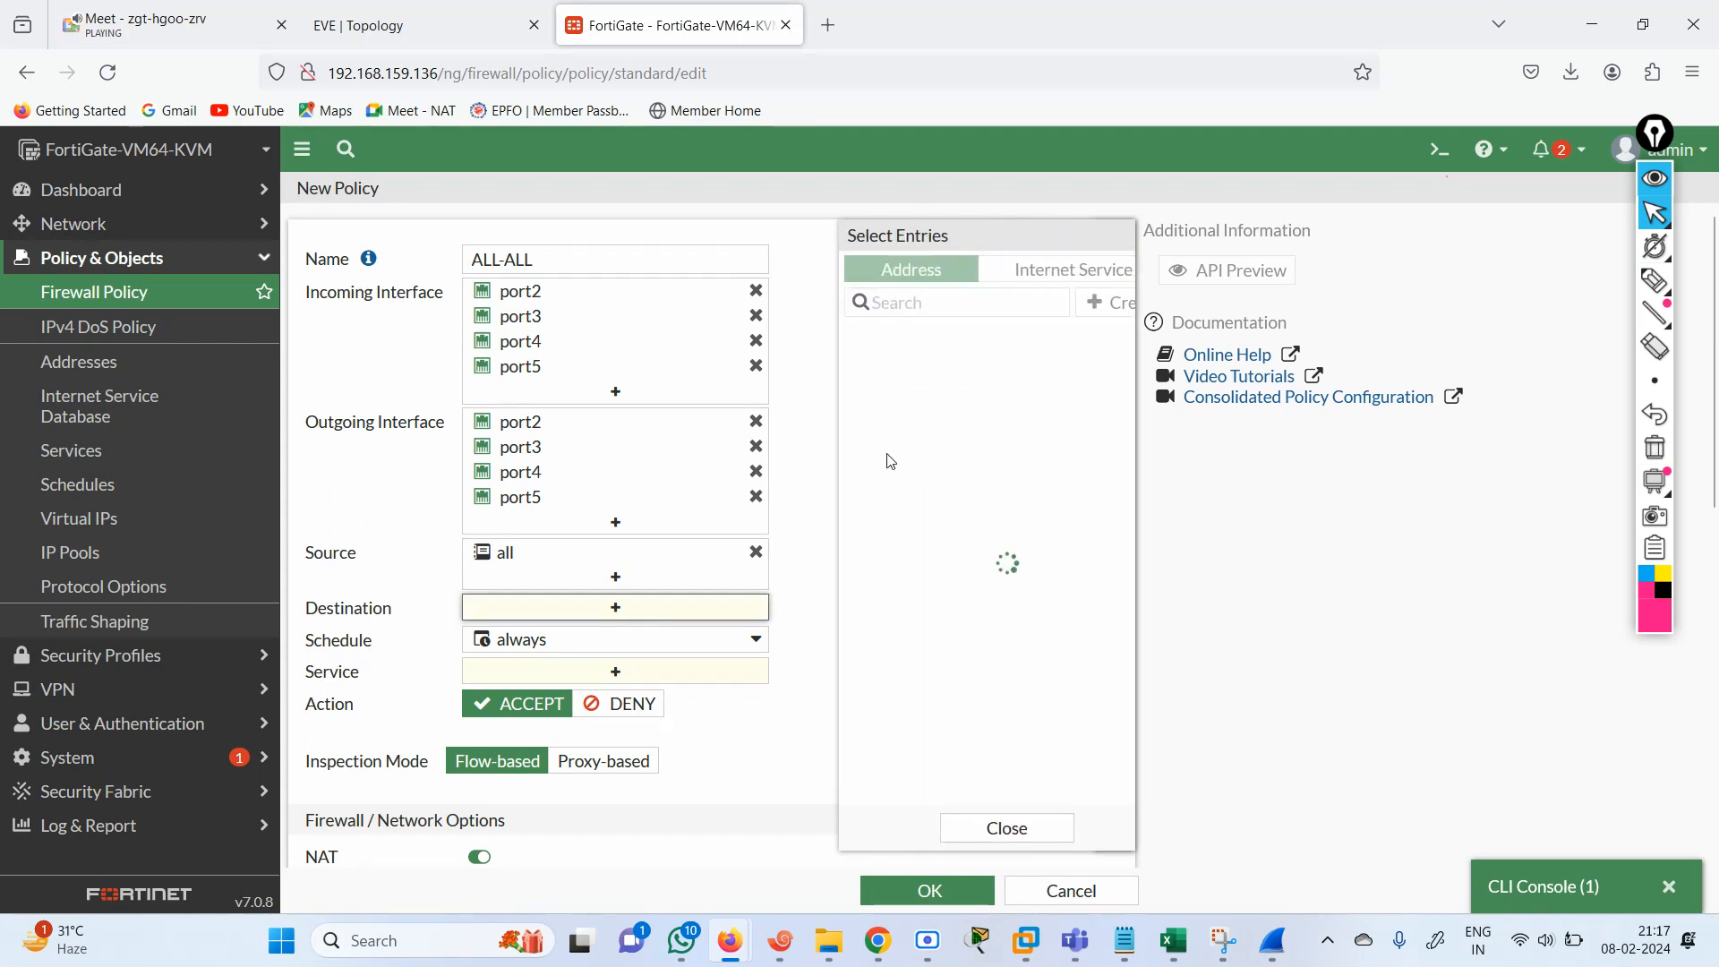
{"action": "left_click", "coordinate": [865, 373]}
{"action": "left_click", "coordinate": [434, 516]}
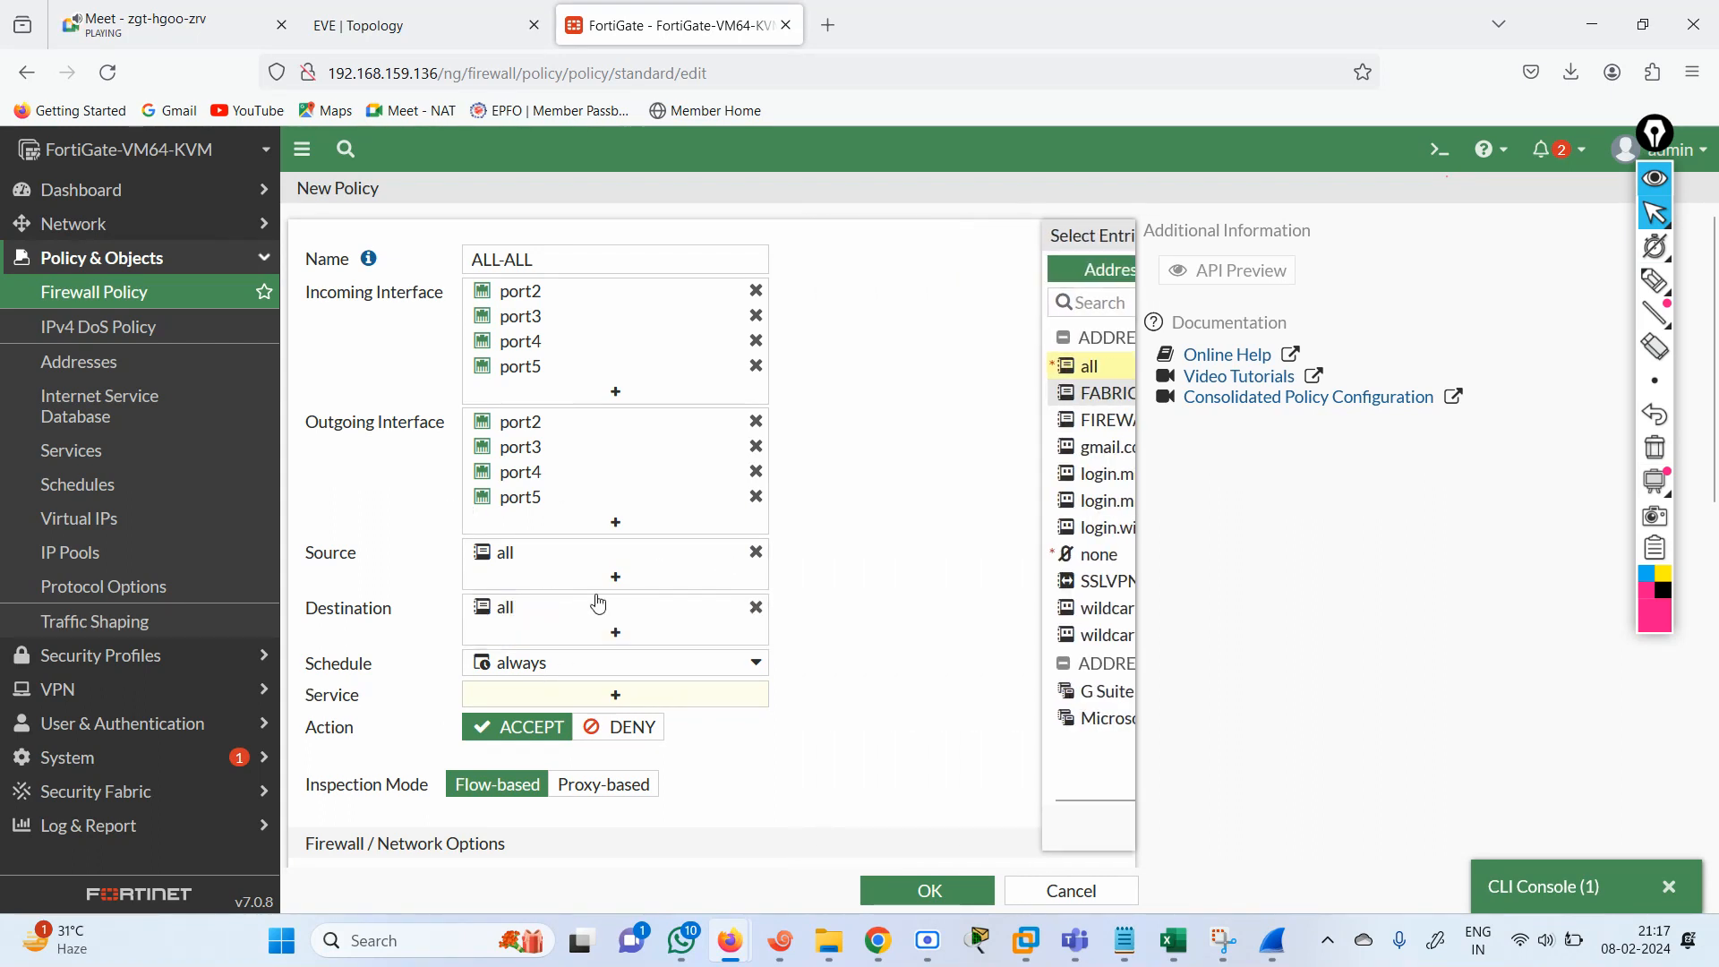
{"action": "left_click", "coordinate": [616, 696]}
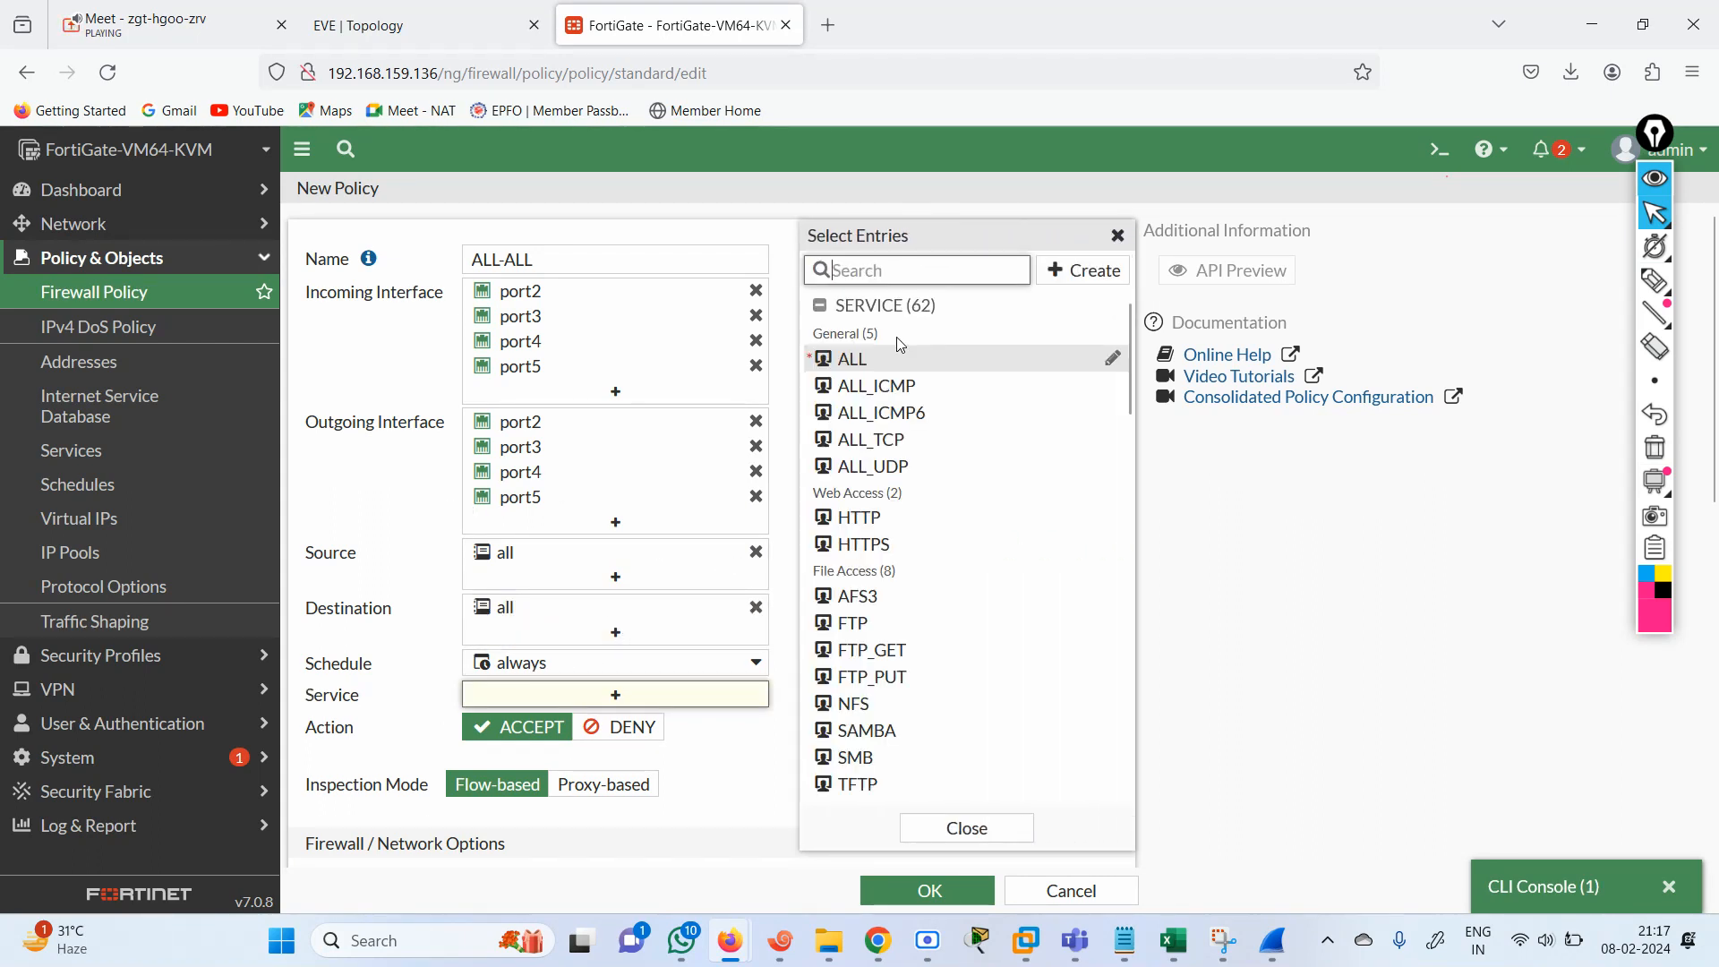
{"action": "left_click", "coordinate": [865, 361]}
{"action": "left_click", "coordinate": [1321, 573]}
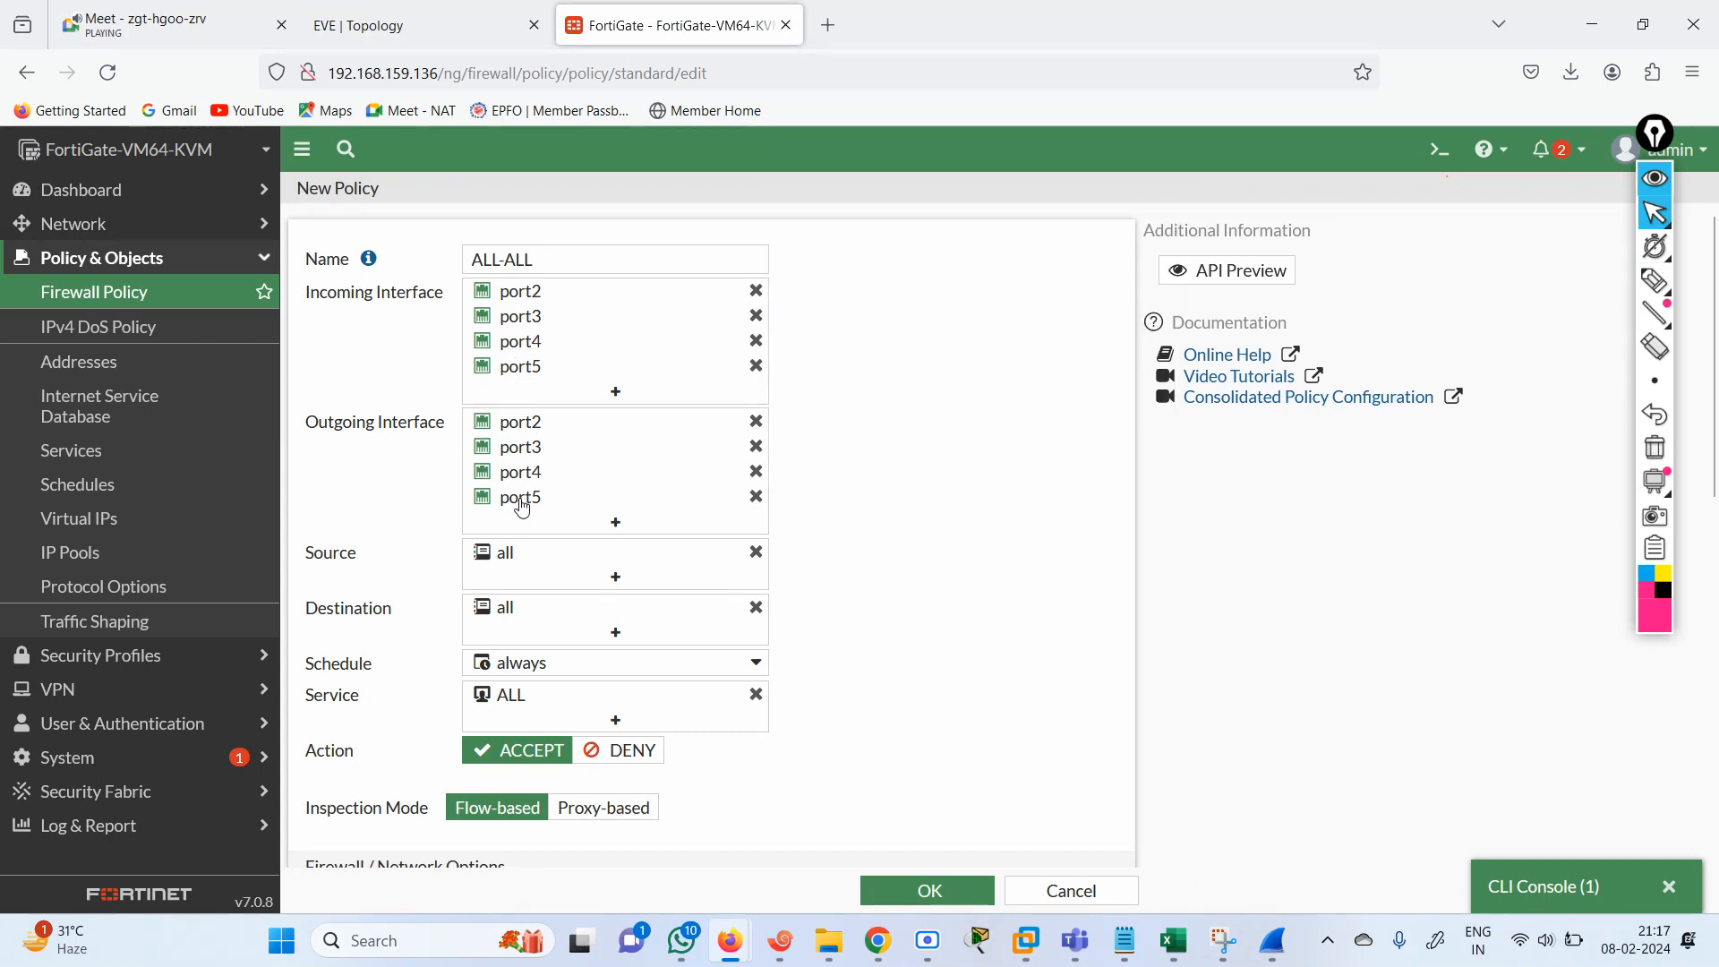
Check the ALL-ALL policy's network options and save it with NAT enabled.
{"action": "mouse_move", "coordinate": [519, 498]}
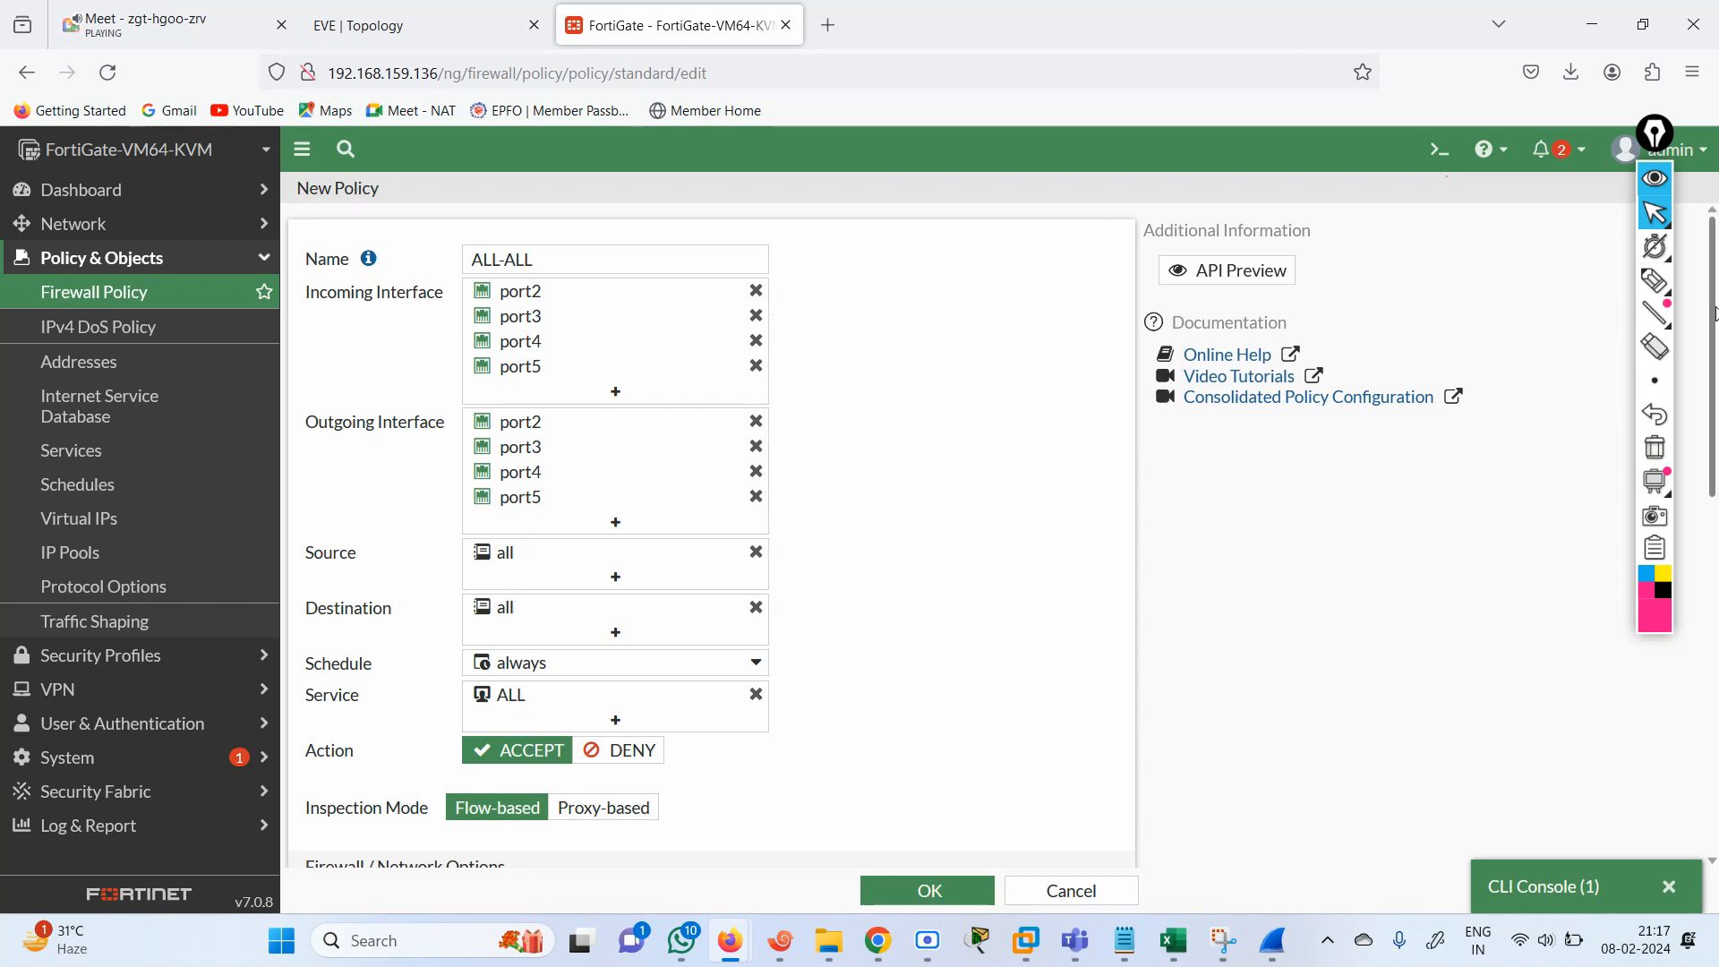
{"action": "scroll", "coordinate": [636, 527], "scroll_direction": "down", "scroll_amount": 3}
{"action": "left_click", "coordinate": [479, 624]}
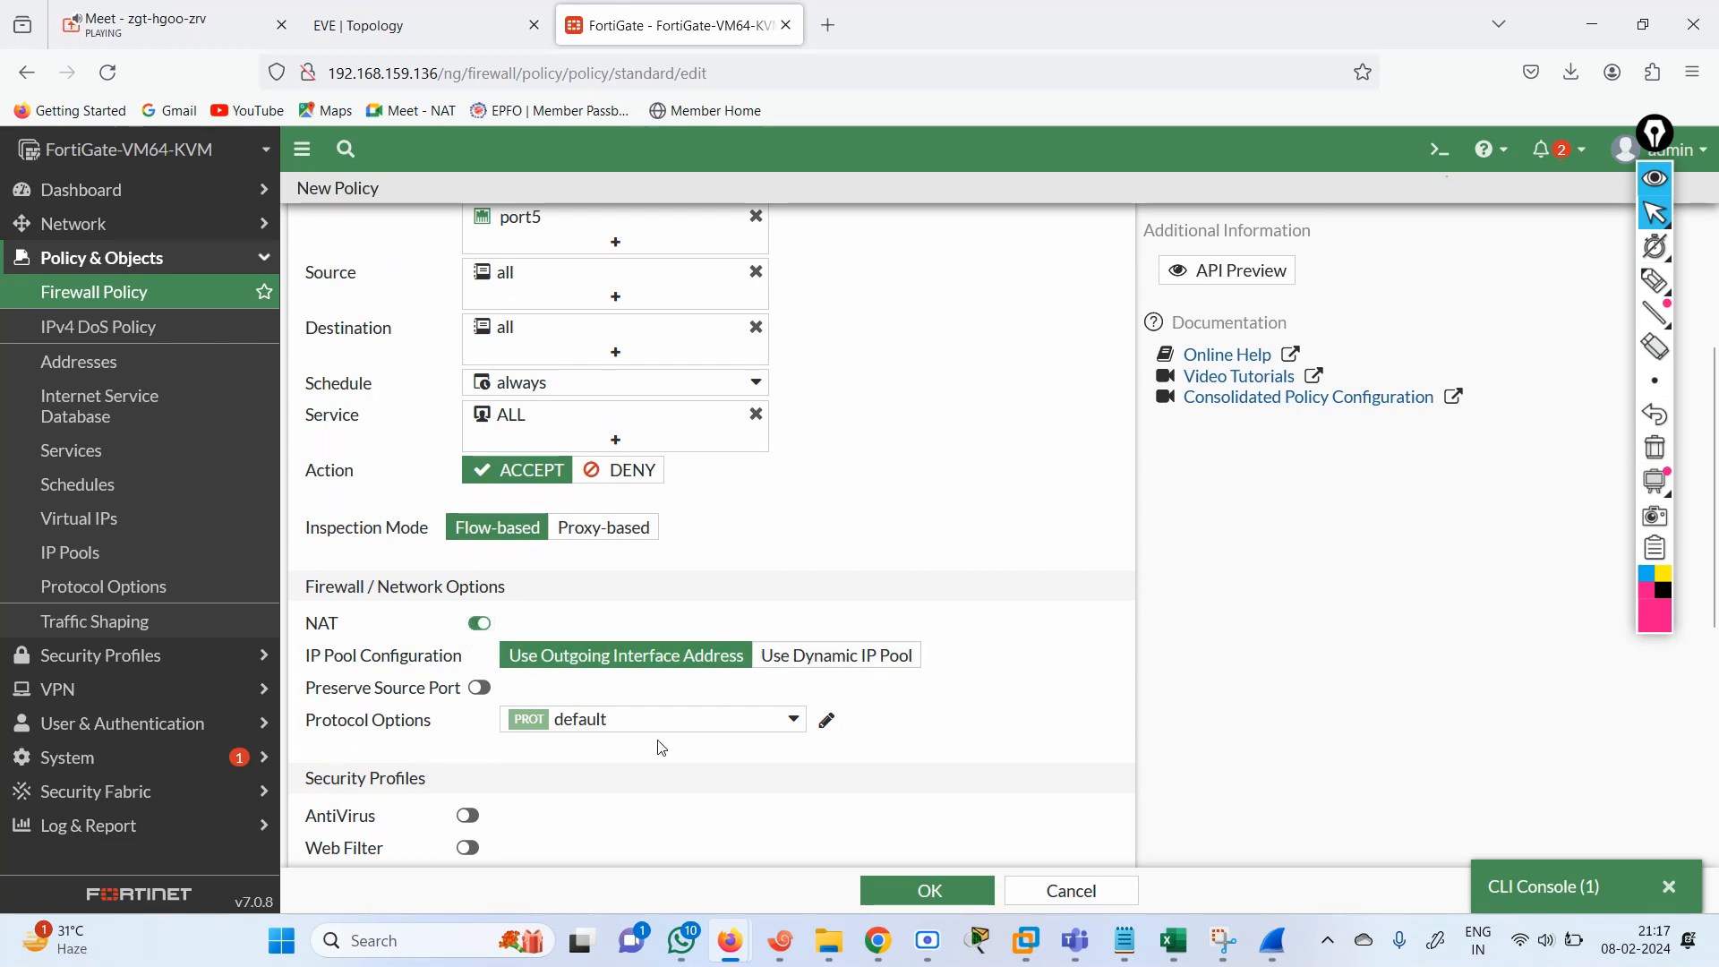
{"action": "left_click", "coordinate": [918, 892]}
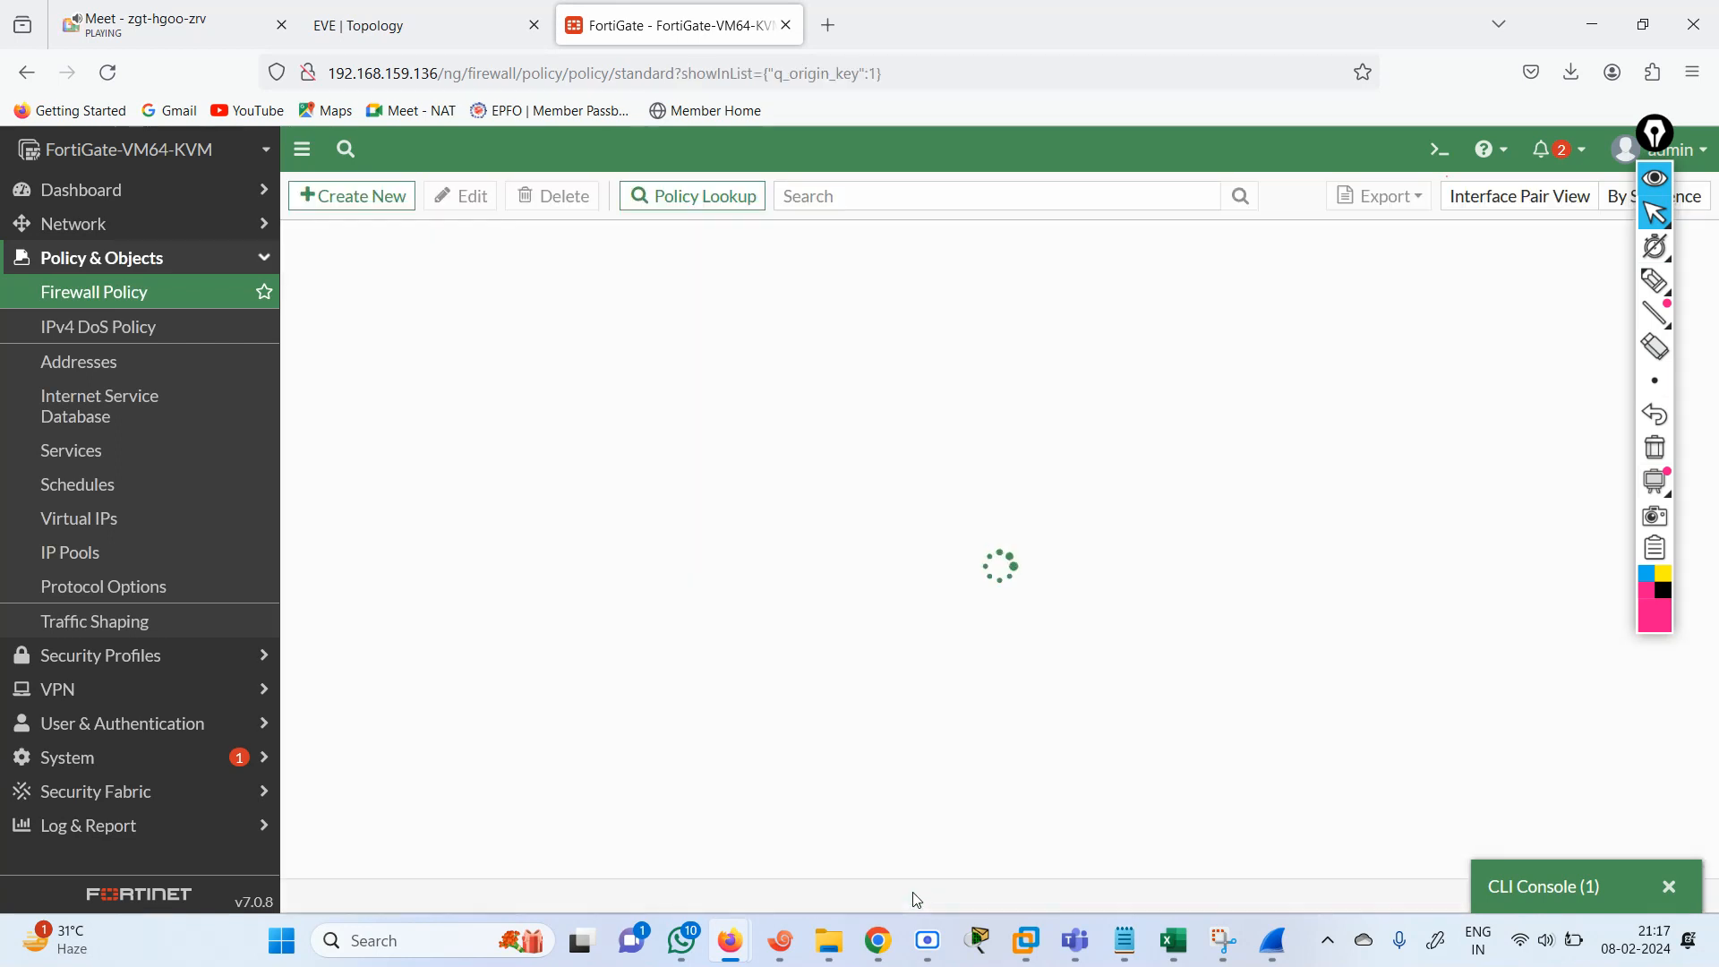
Switch to the R1 console in Xshell and repeat the ping to 192.168.2.1.
{"action": "left_click", "coordinate": [426, 15]}
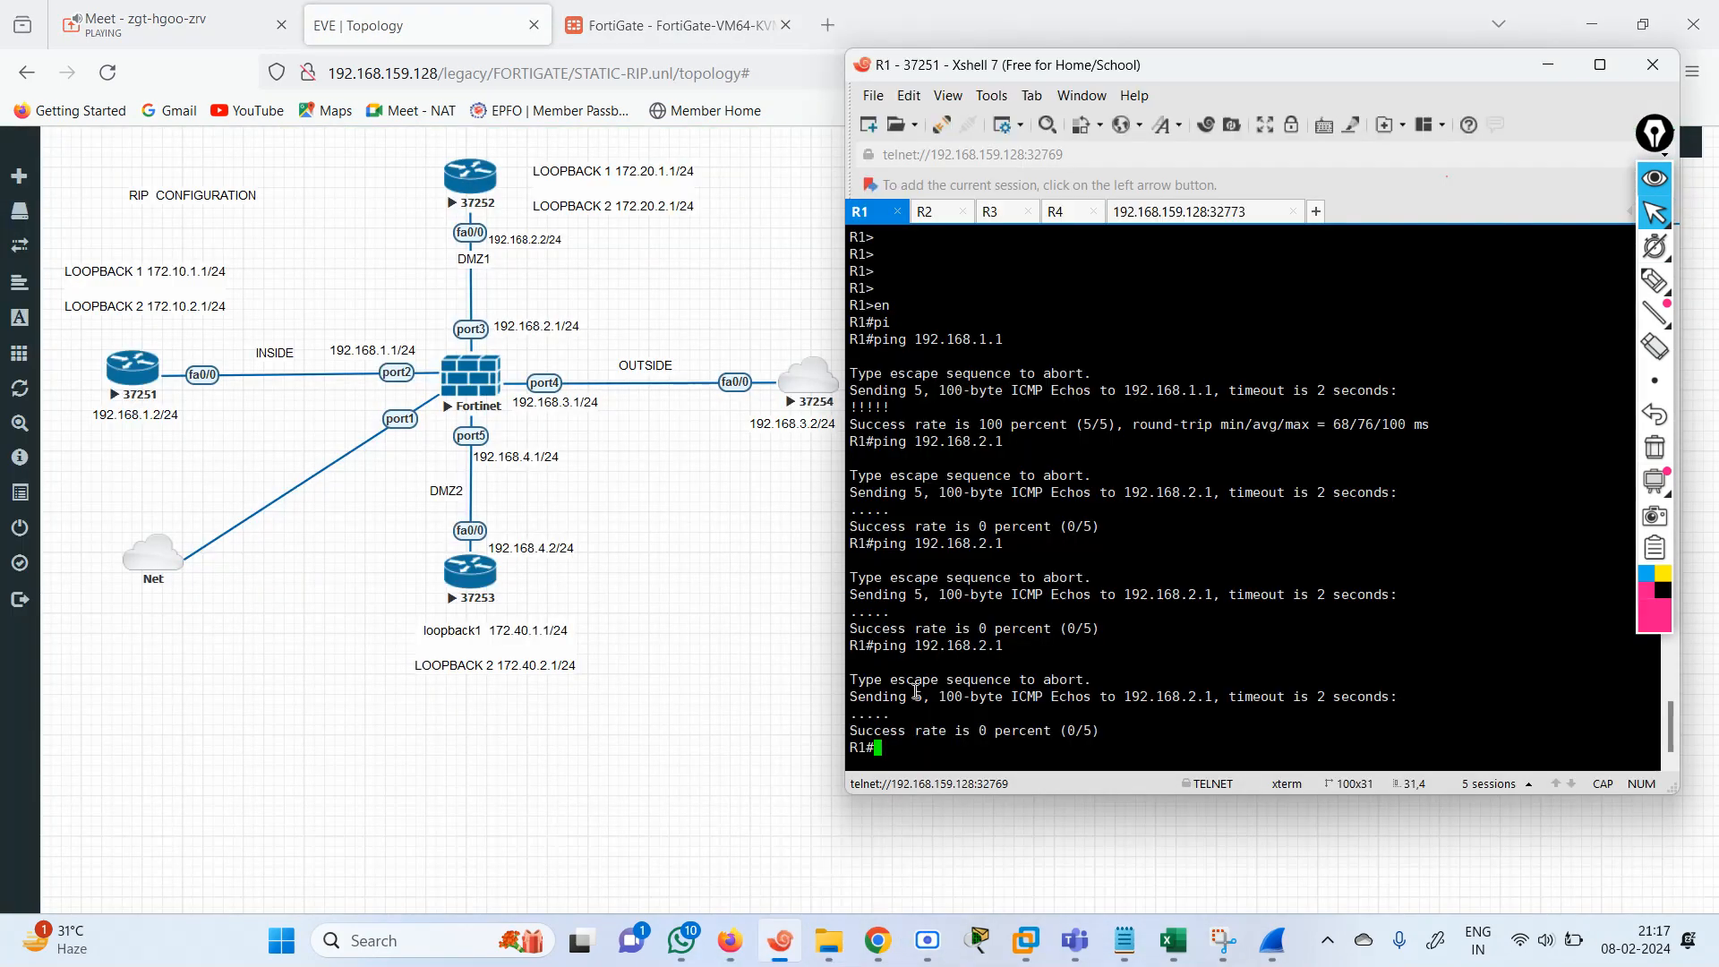
{"action": "left_click", "coordinate": [781, 940]}
{"action": "key", "text": "Return"}
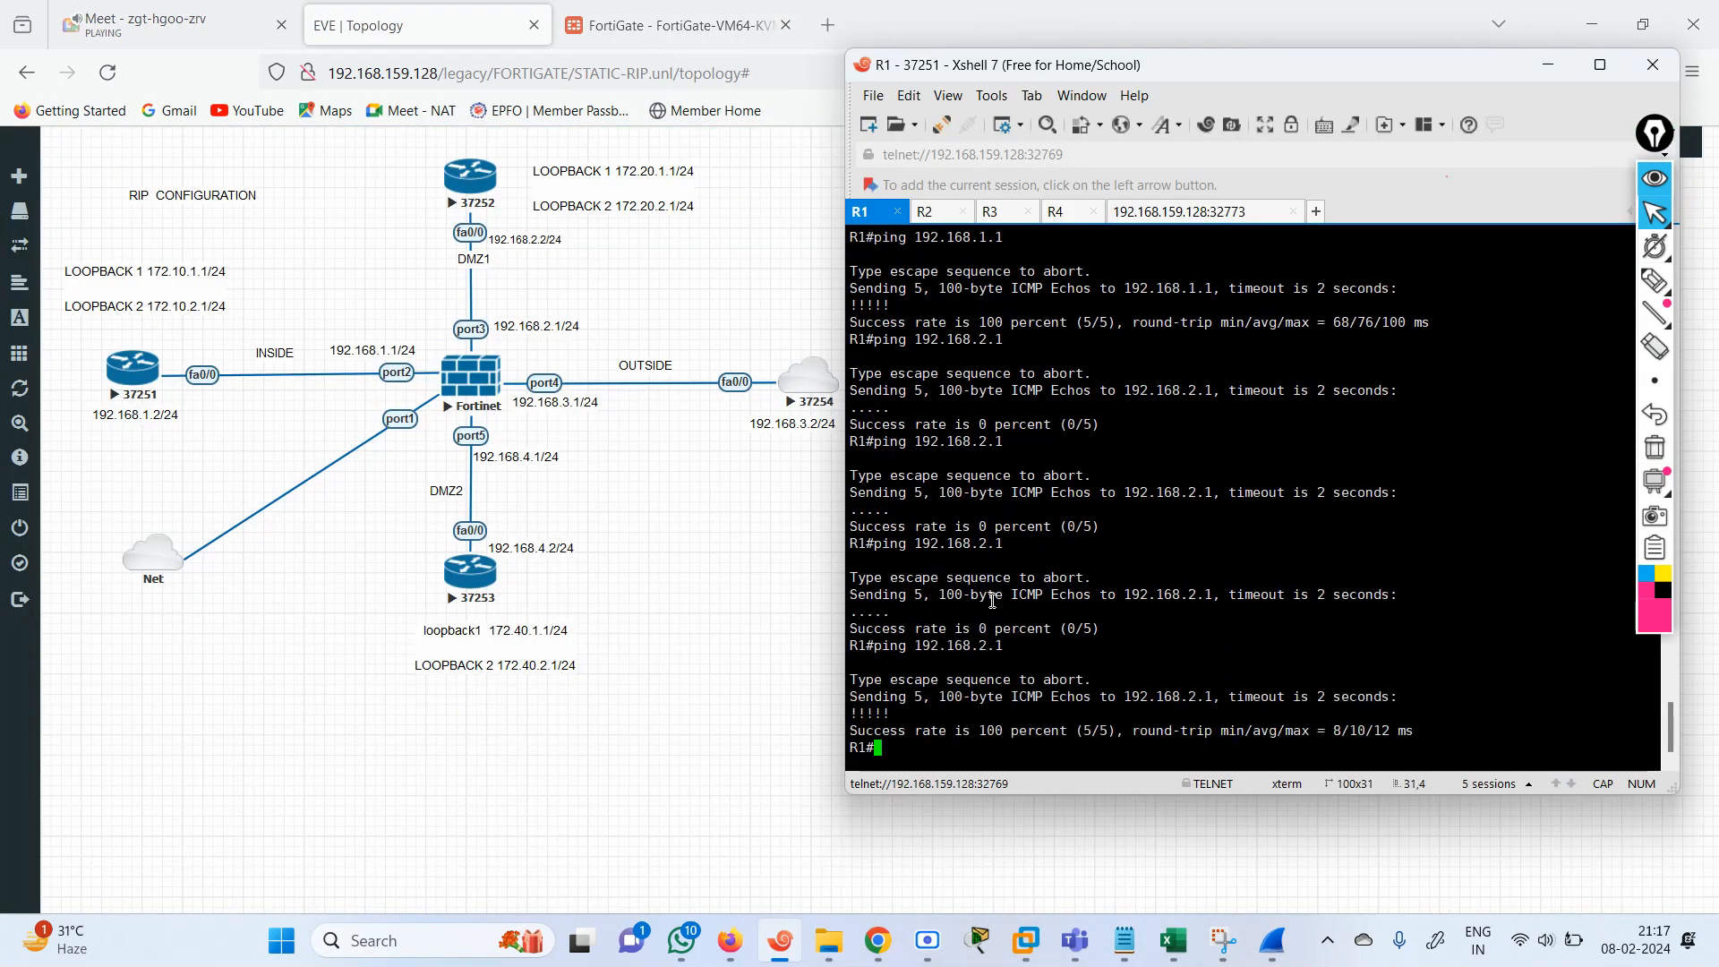
{"action": "key", "text": "Up"}
{"action": "key", "text": "Return"}
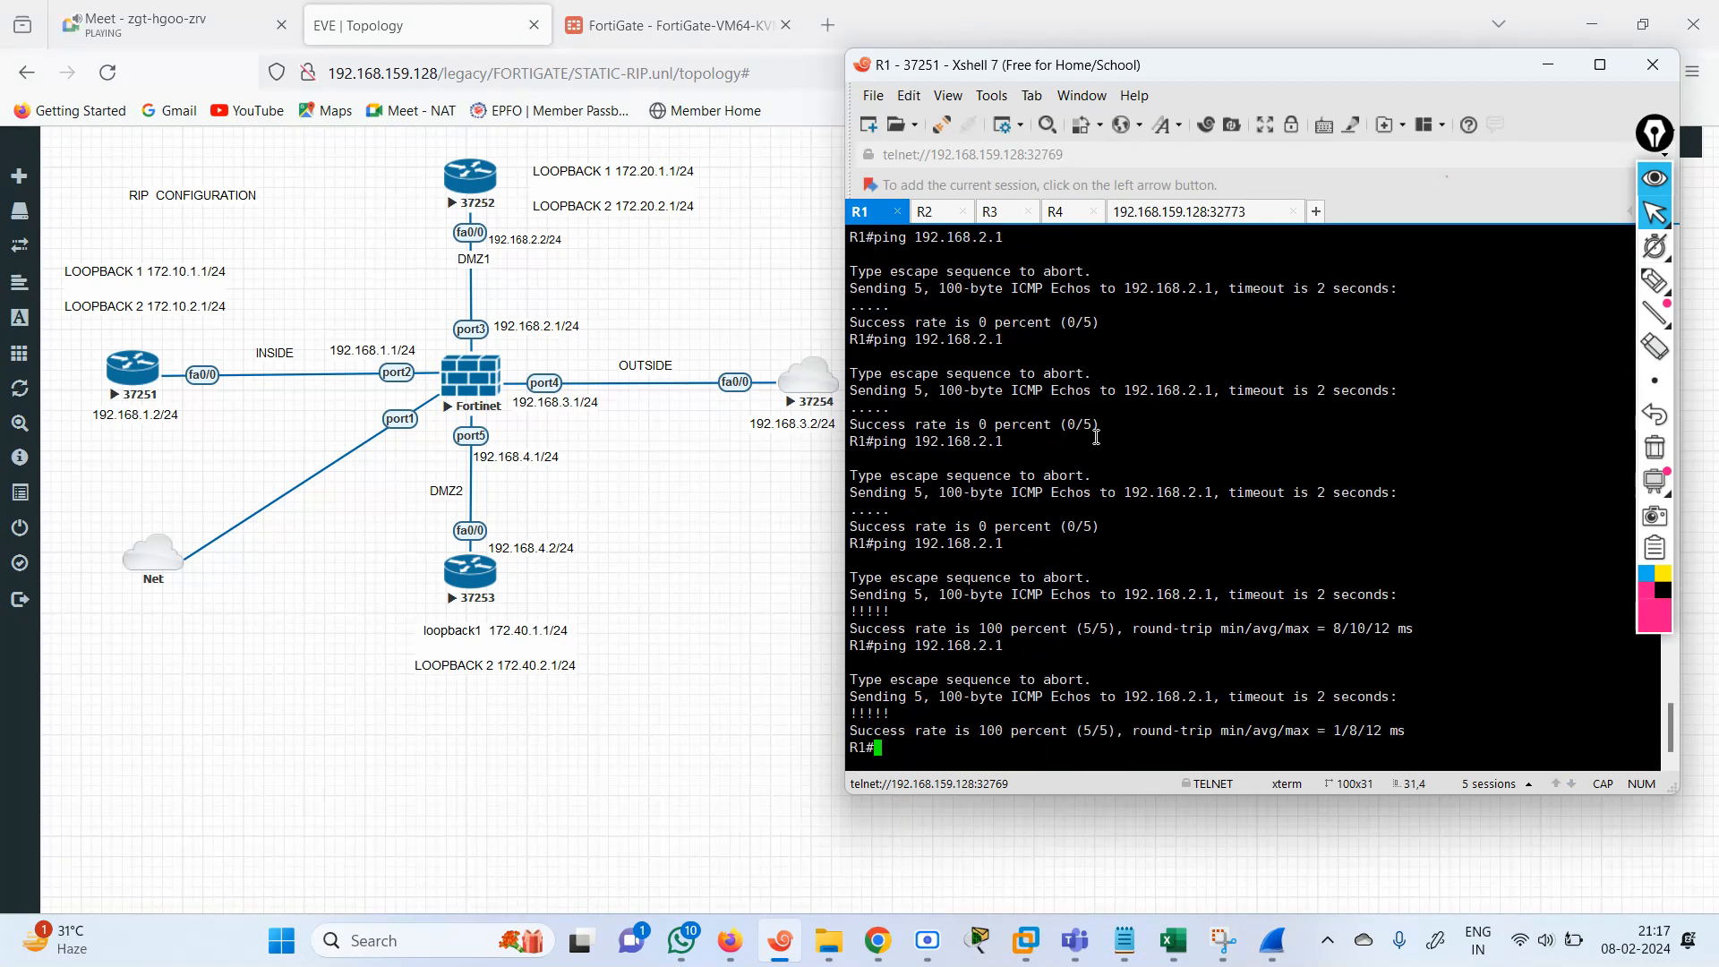
Enter privileged mode on the INTERNET router in the R3 session and ping 192.168.2.2.
{"action": "left_click", "coordinate": [1008, 218]}
{"action": "key", "text": "Return"}
{"action": "key", "text": "Return"}
{"action": "key", "text": "Return"}
{"action": "key", "text": "Return"}
{"action": "key", "text": "Return"}
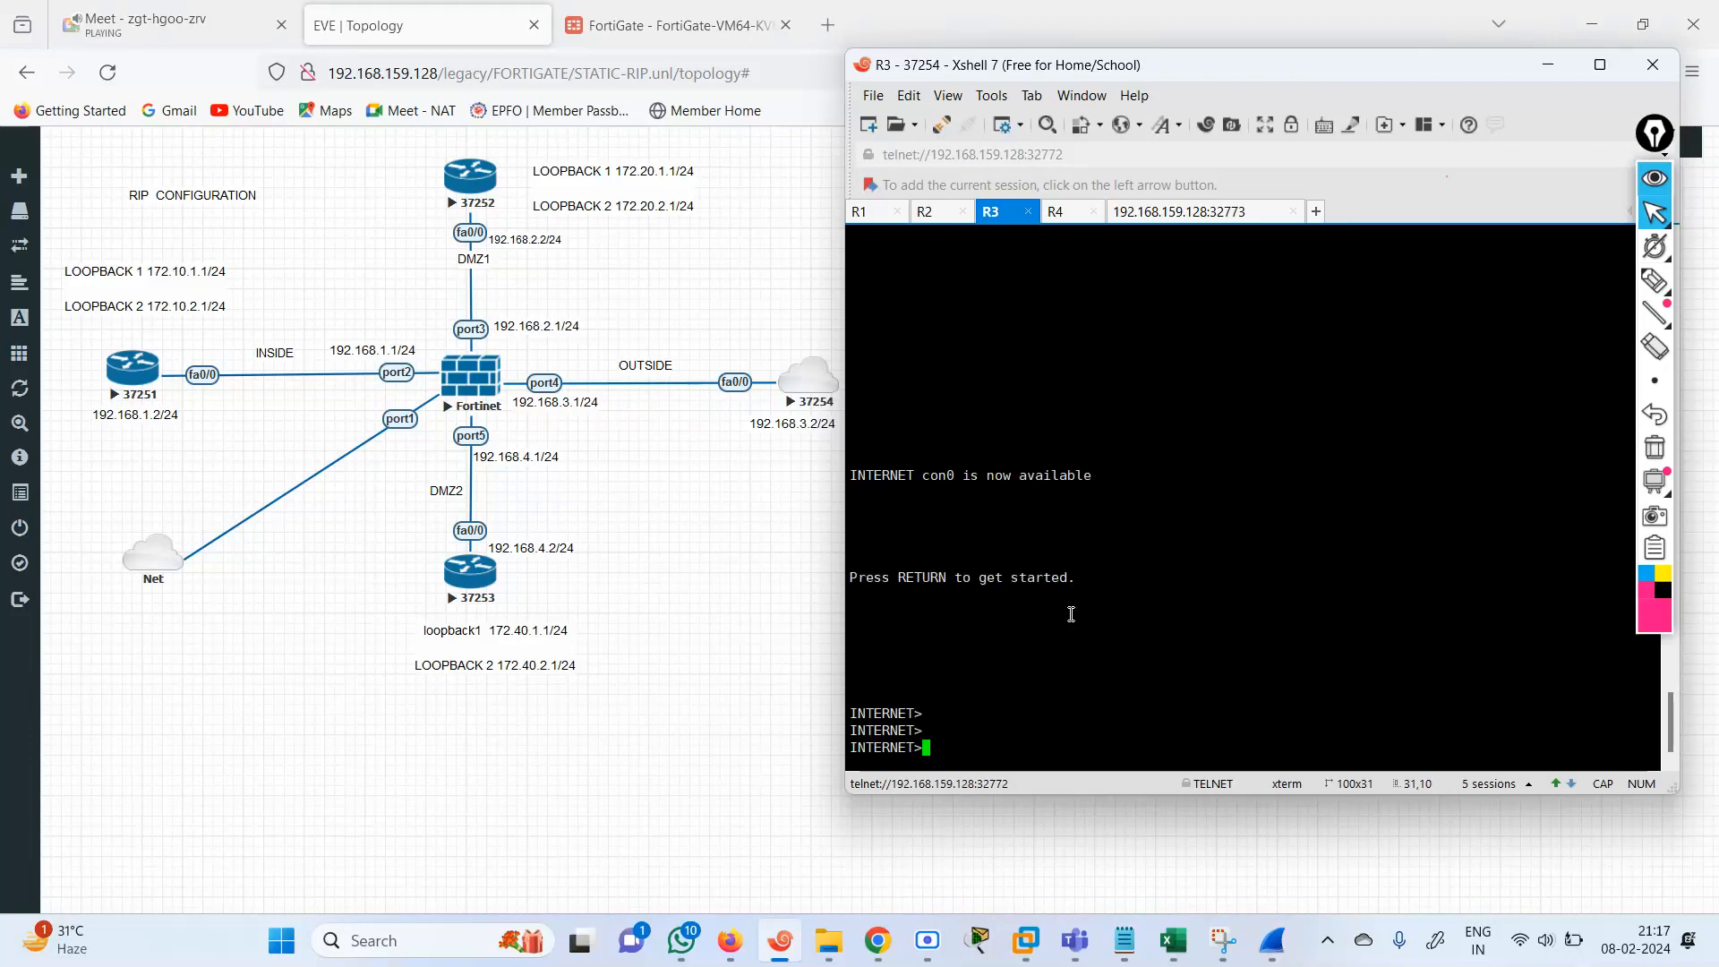
{"action": "type", "text": "EN"}
{"action": "key", "text": "Return"}
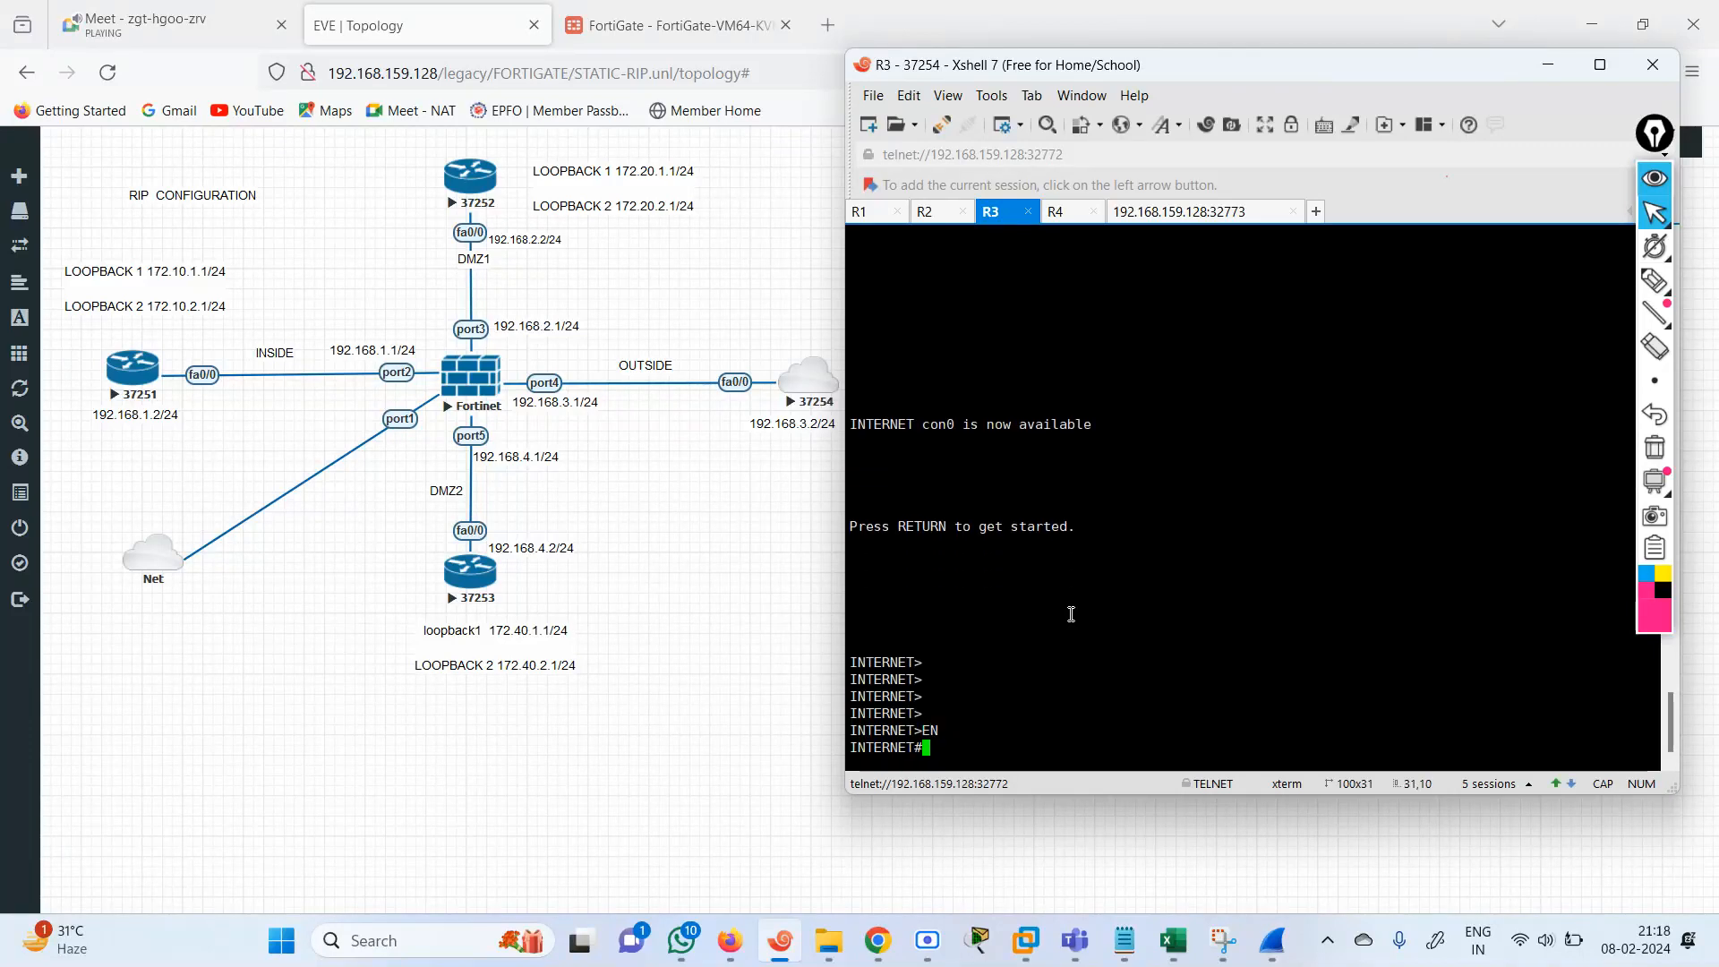
{"action": "type", "text": "PI"}
{"action": "key", "text": "Tab"}
{"action": "type", "text": "192.168"}
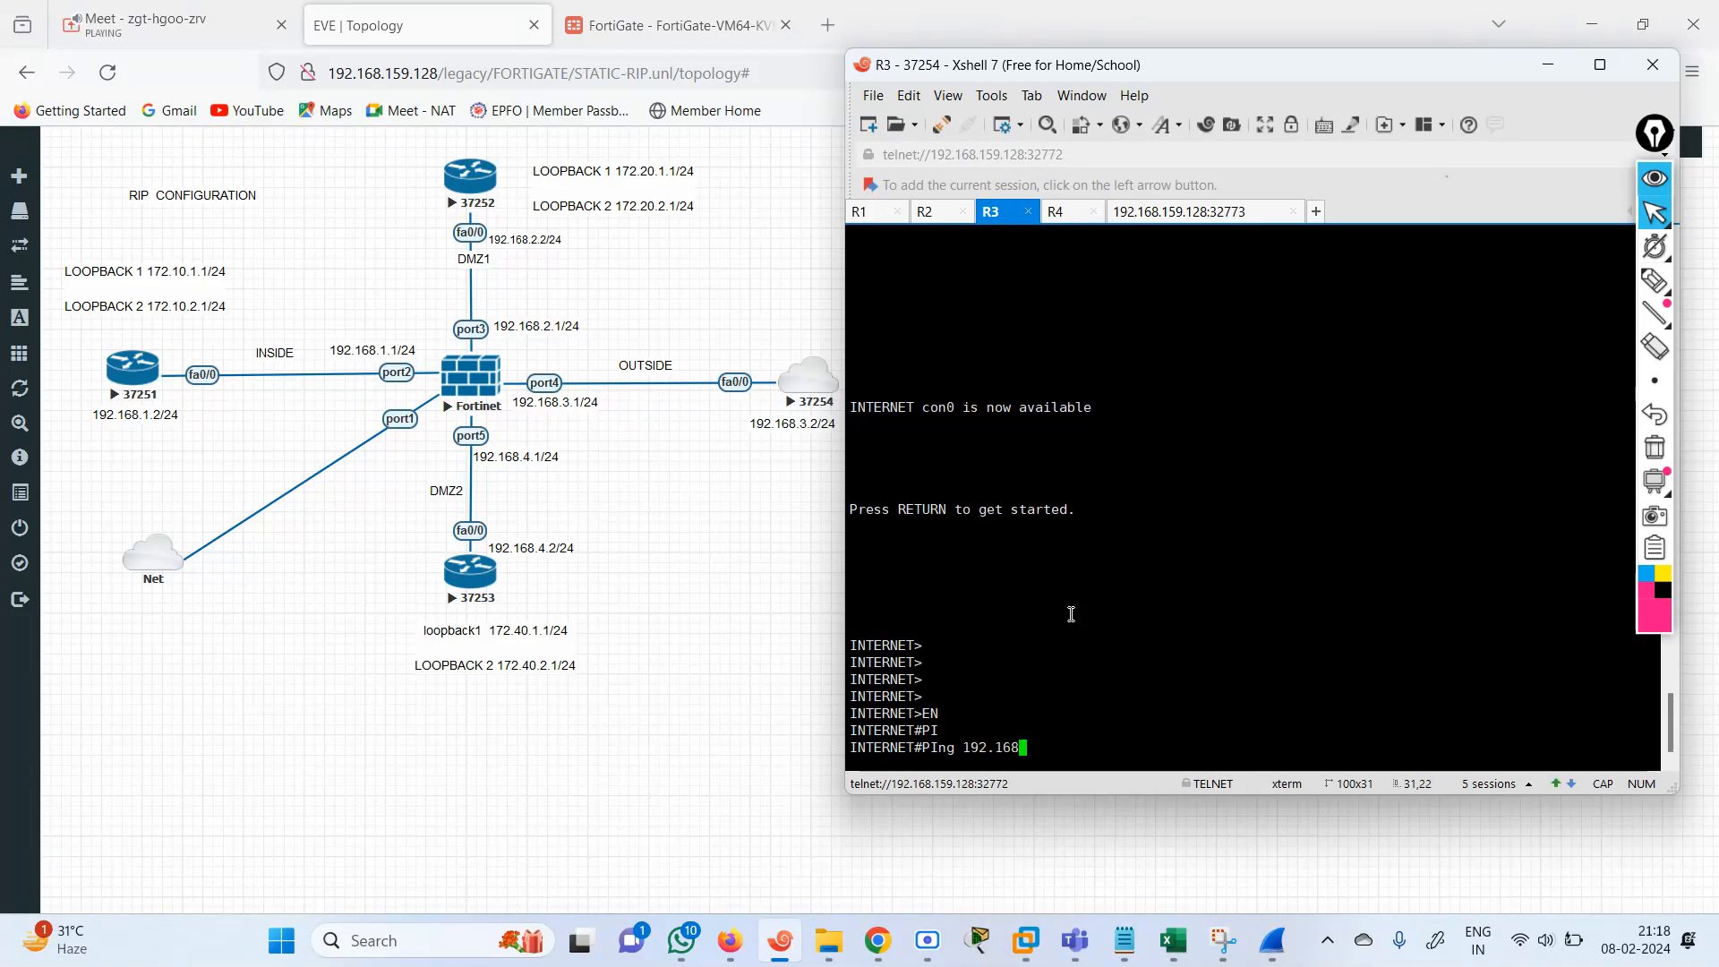
{"action": "type", "text": ".2.2"}
{"action": "key", "text": "Return"}
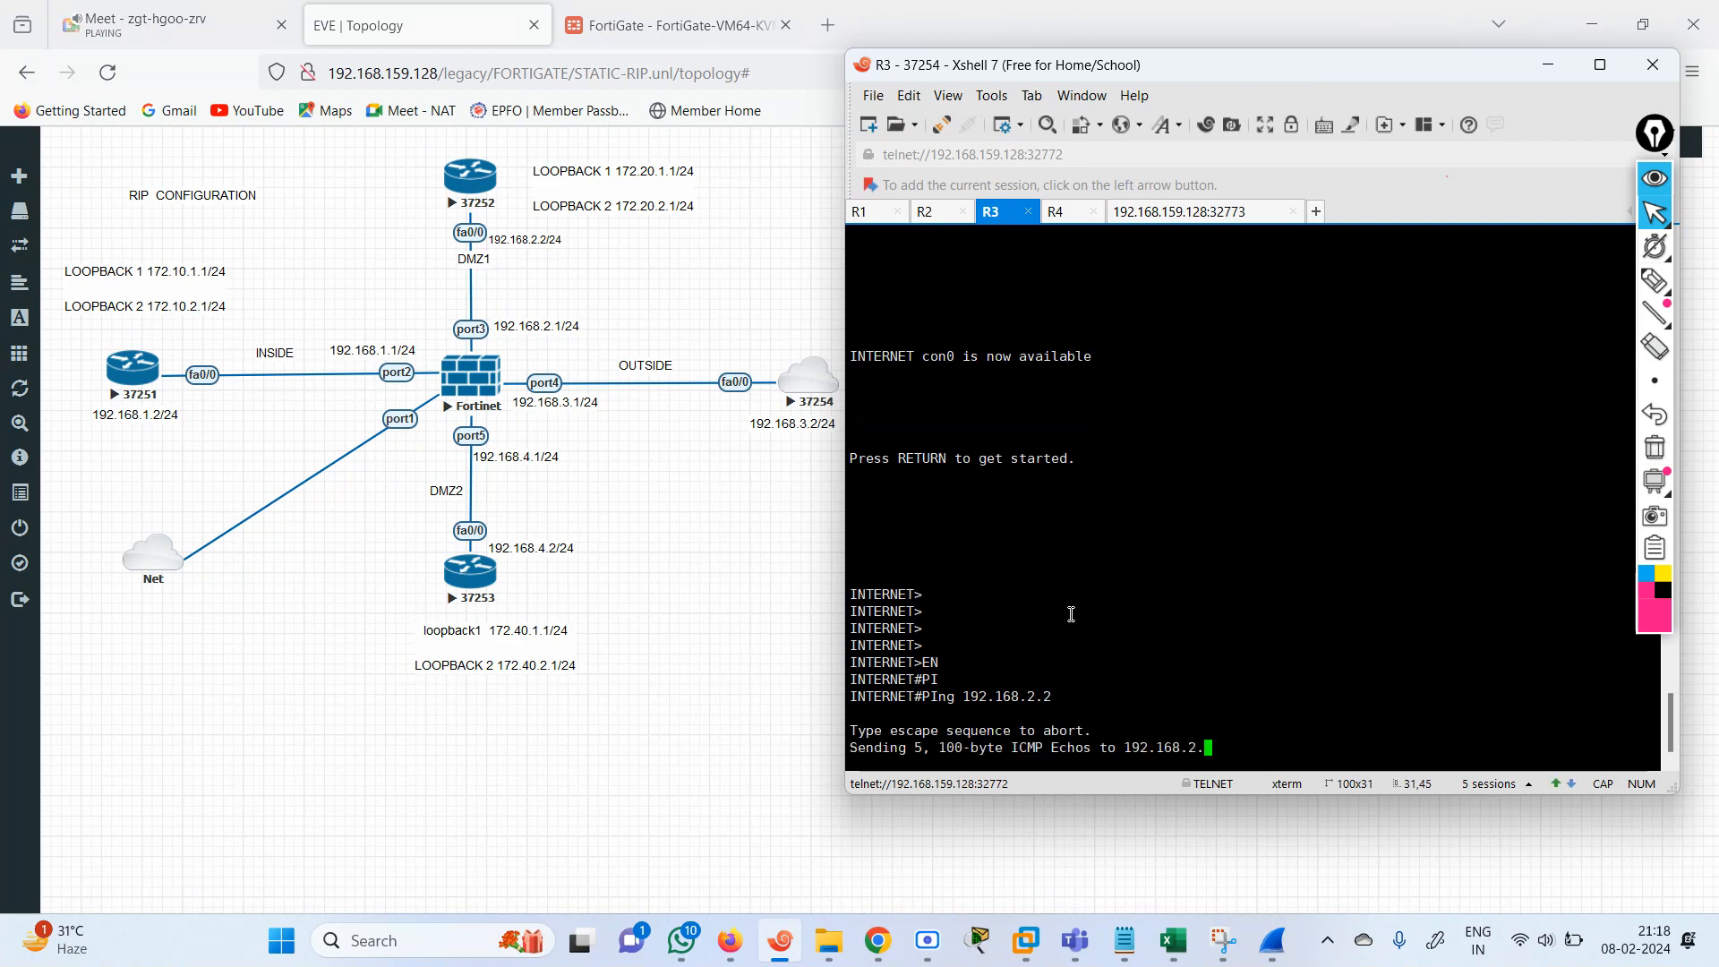
{"action": "key", "text": "Up"}
{"action": "key", "text": "BackSpace"}
{"action": "key", "text": "BackSpace"}
{"action": "key", "text": "BackSpace"}
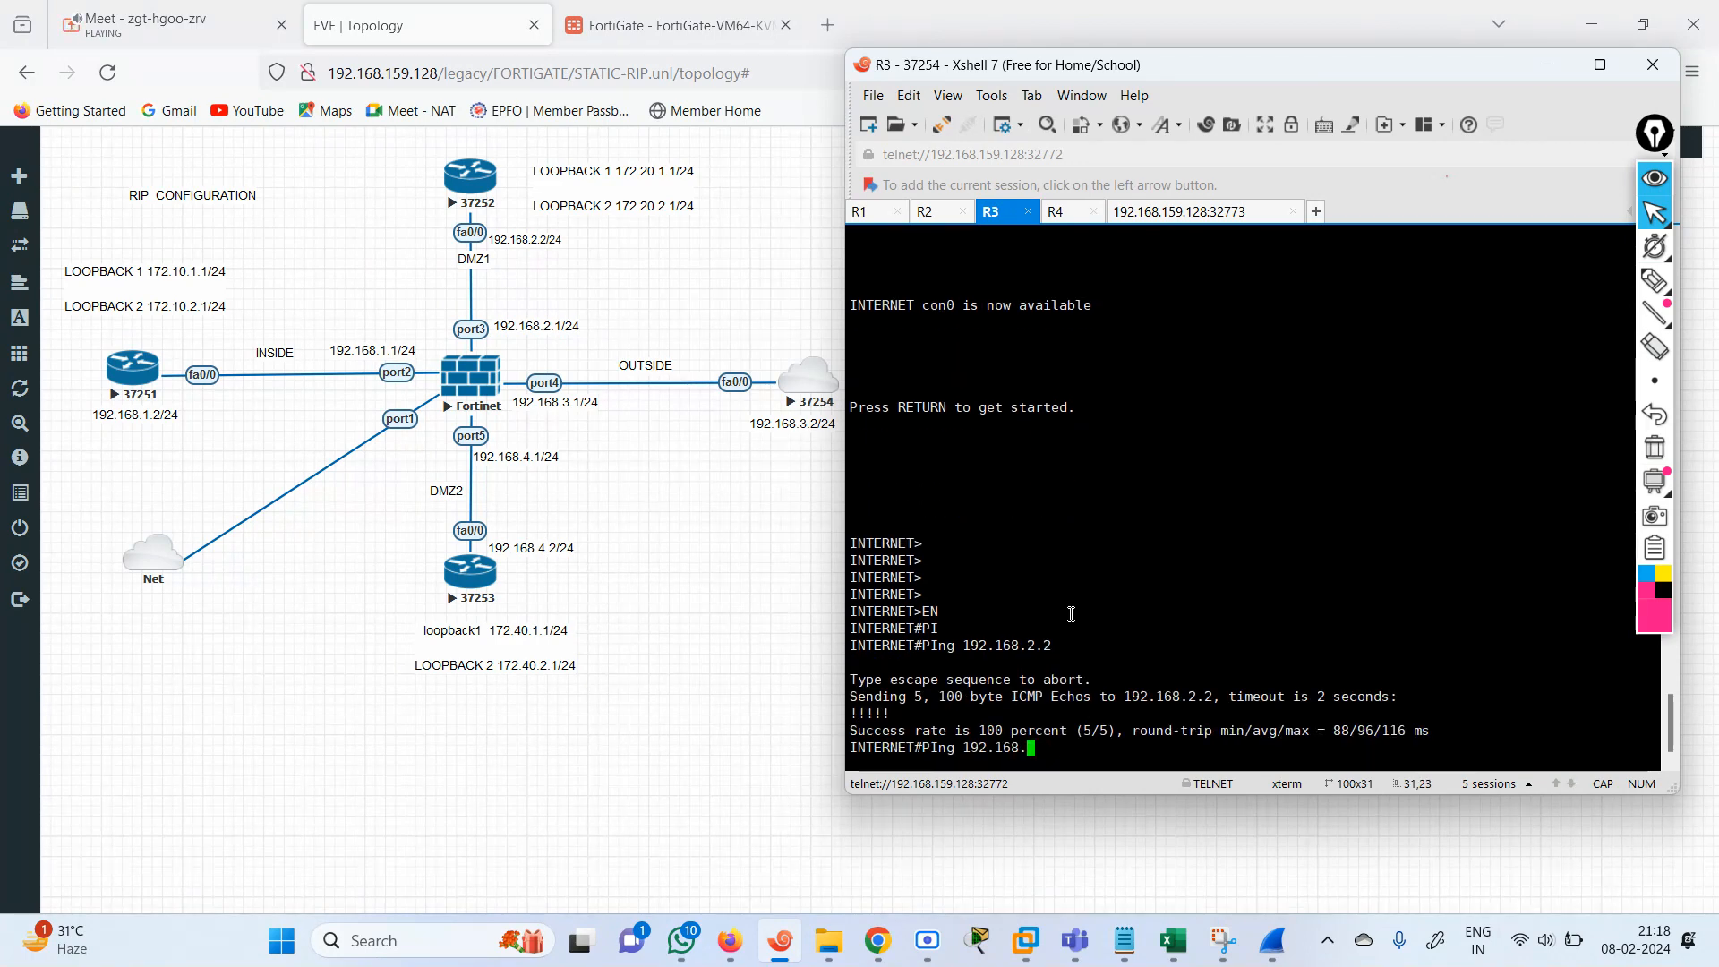
{"action": "key", "text": "BackSpace"}
{"action": "key", "text": "BackSpace"}
{"action": "key", "text": "BackSpace"}
{"action": "key", "text": "BackSpace"}
{"action": "key", "text": "BackSpace"}
{"action": "key", "text": "BackSpace"}
{"action": "key", "text": "BackSpace"}
{"action": "type", "text": "72."}
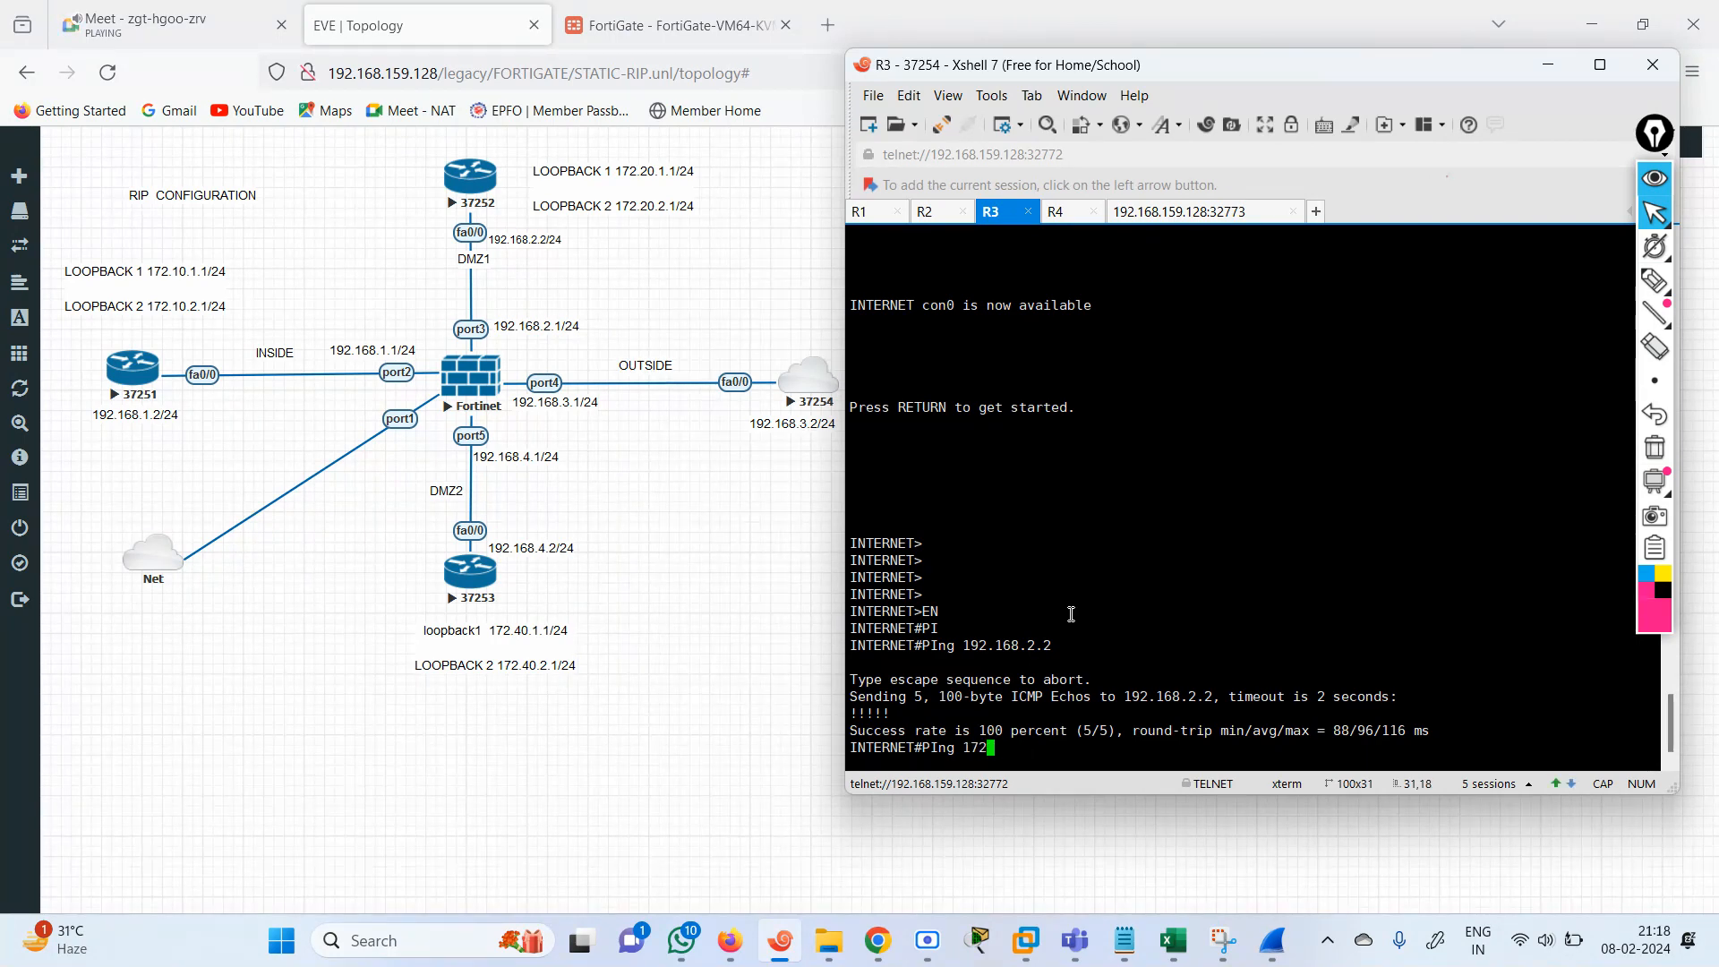
{"action": "key", "text": "BackSpace"}
{"action": "key", "text": "BackSpace"}
{"action": "key", "text": "BackSpace"}
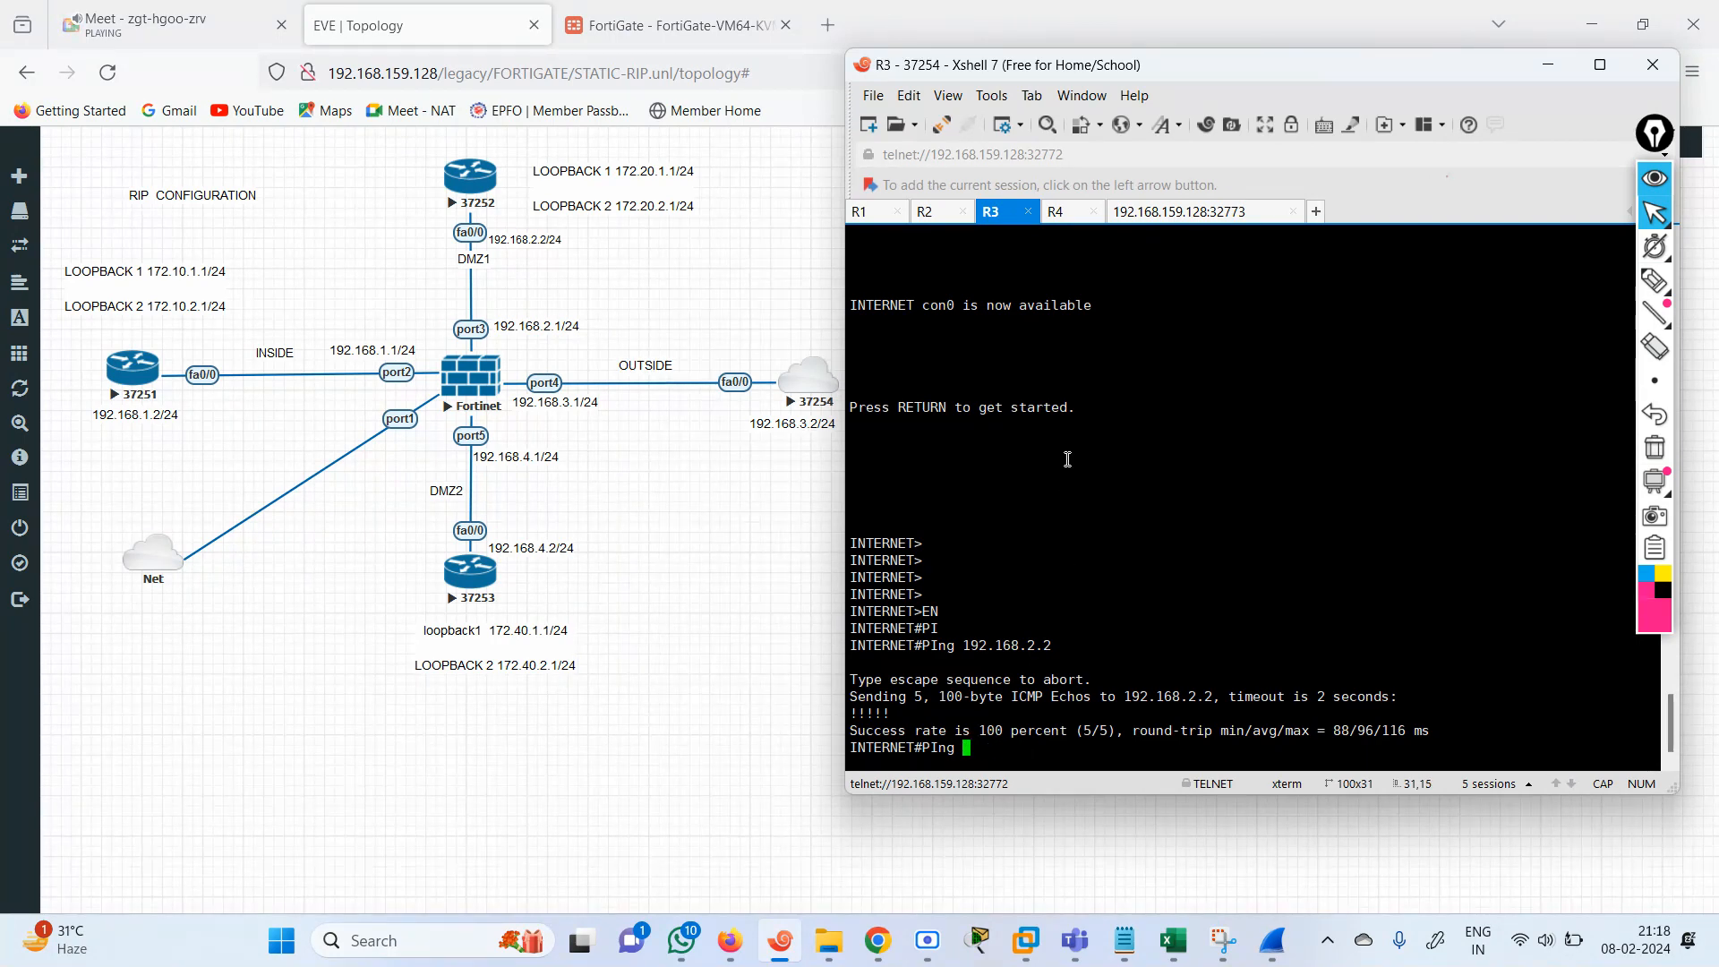
Enter privileged mode on the router in the R4 session and ping R1's loopback 172.10.1.1.
{"action": "left_click", "coordinate": [1066, 215]}
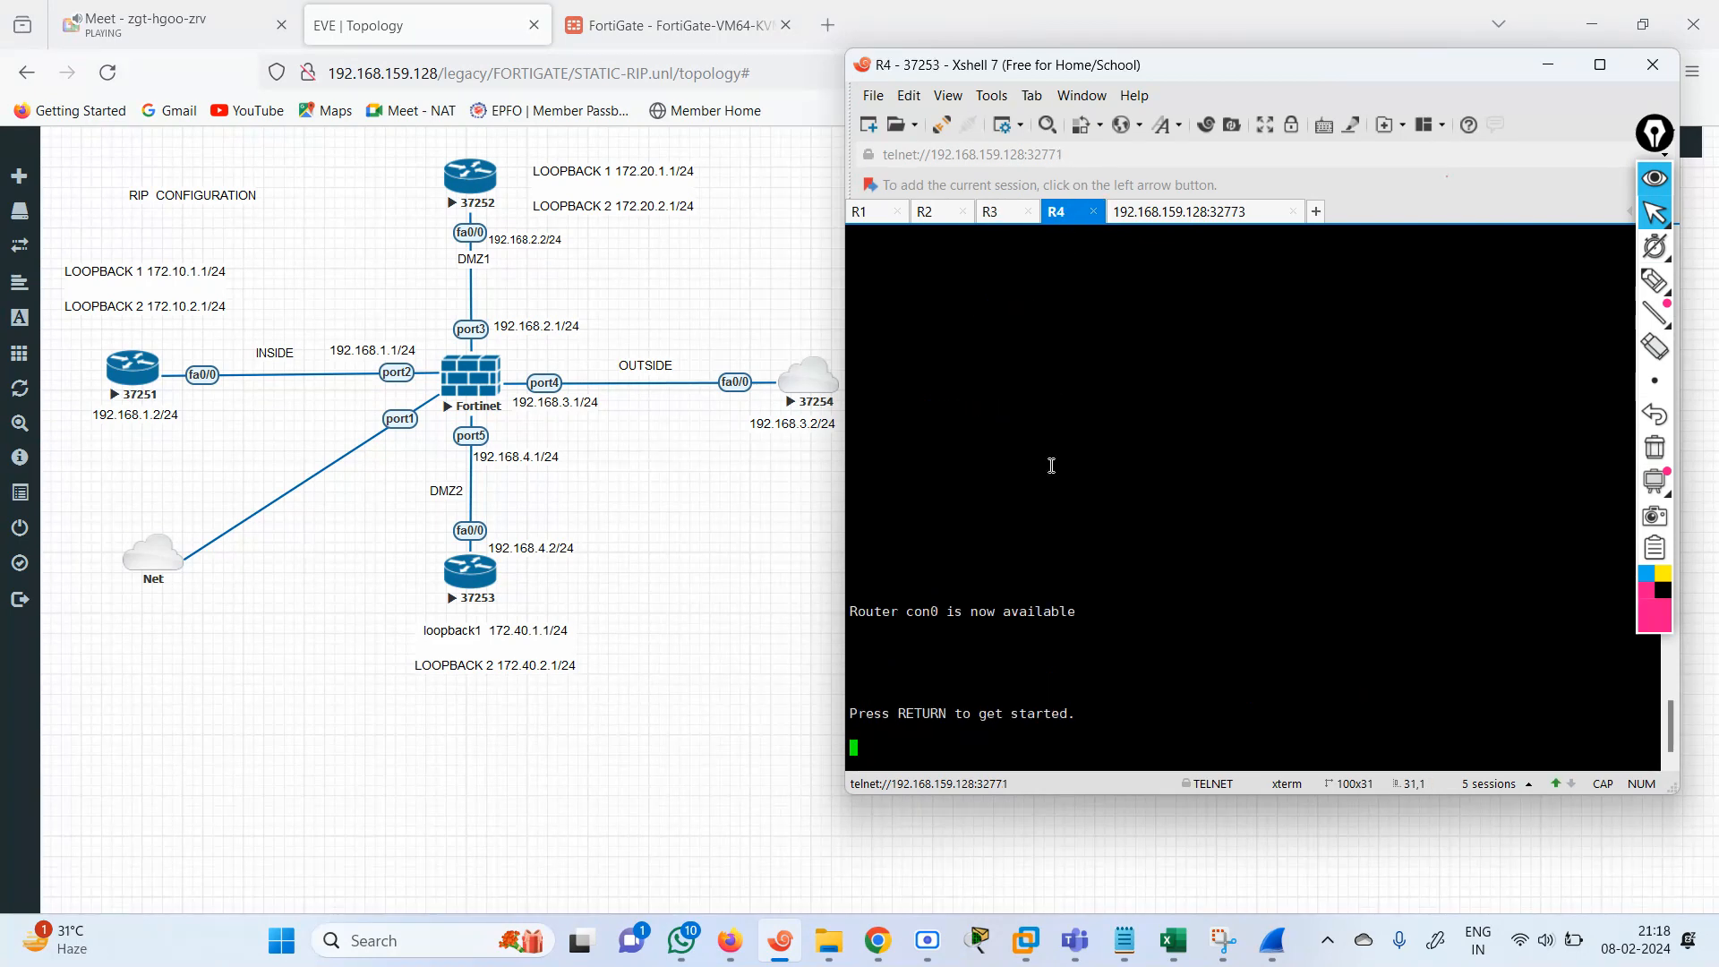
{"action": "key", "text": "Return"}
{"action": "key", "text": "Return"}
{"action": "key", "text": "Return"}
{"action": "key", "text": "Return"}
{"action": "key", "text": "Return"}
{"action": "key", "text": "Return"}
{"action": "key", "text": "Return"}
{"action": "type", "text": "EN"}
{"action": "key", "text": "Return"}
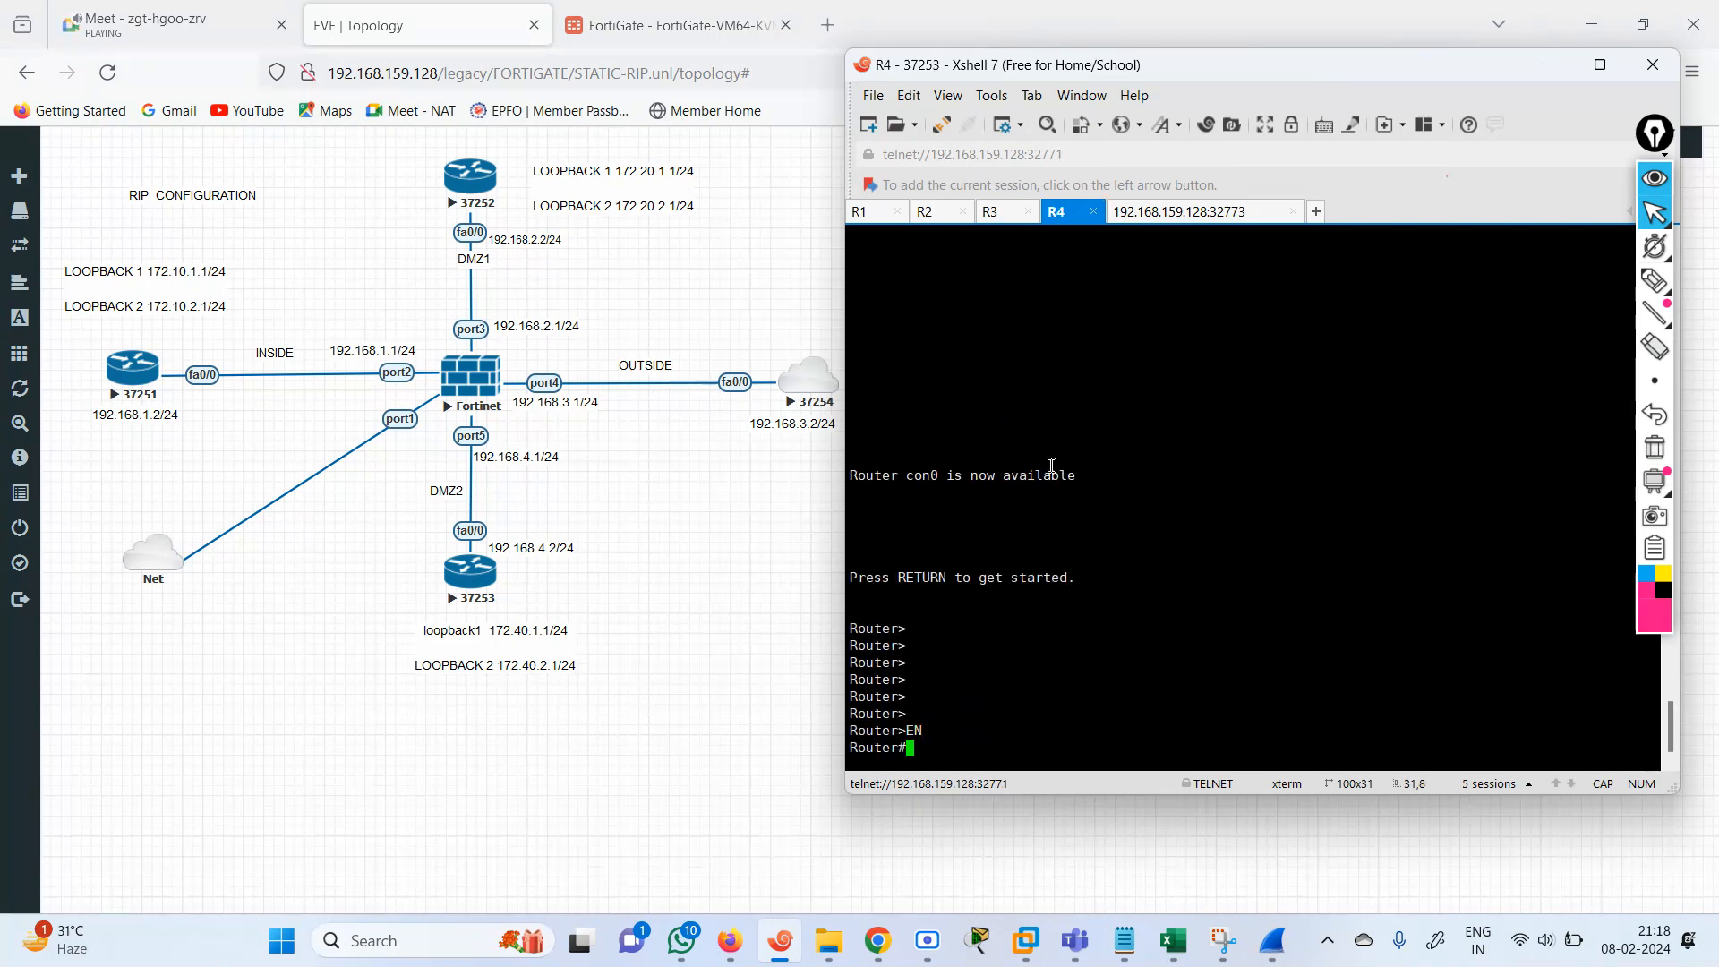
{"action": "type", "text": "PI"}
{"action": "key", "text": "Tab"}
{"action": "type", "text": "172.10.1.1"}
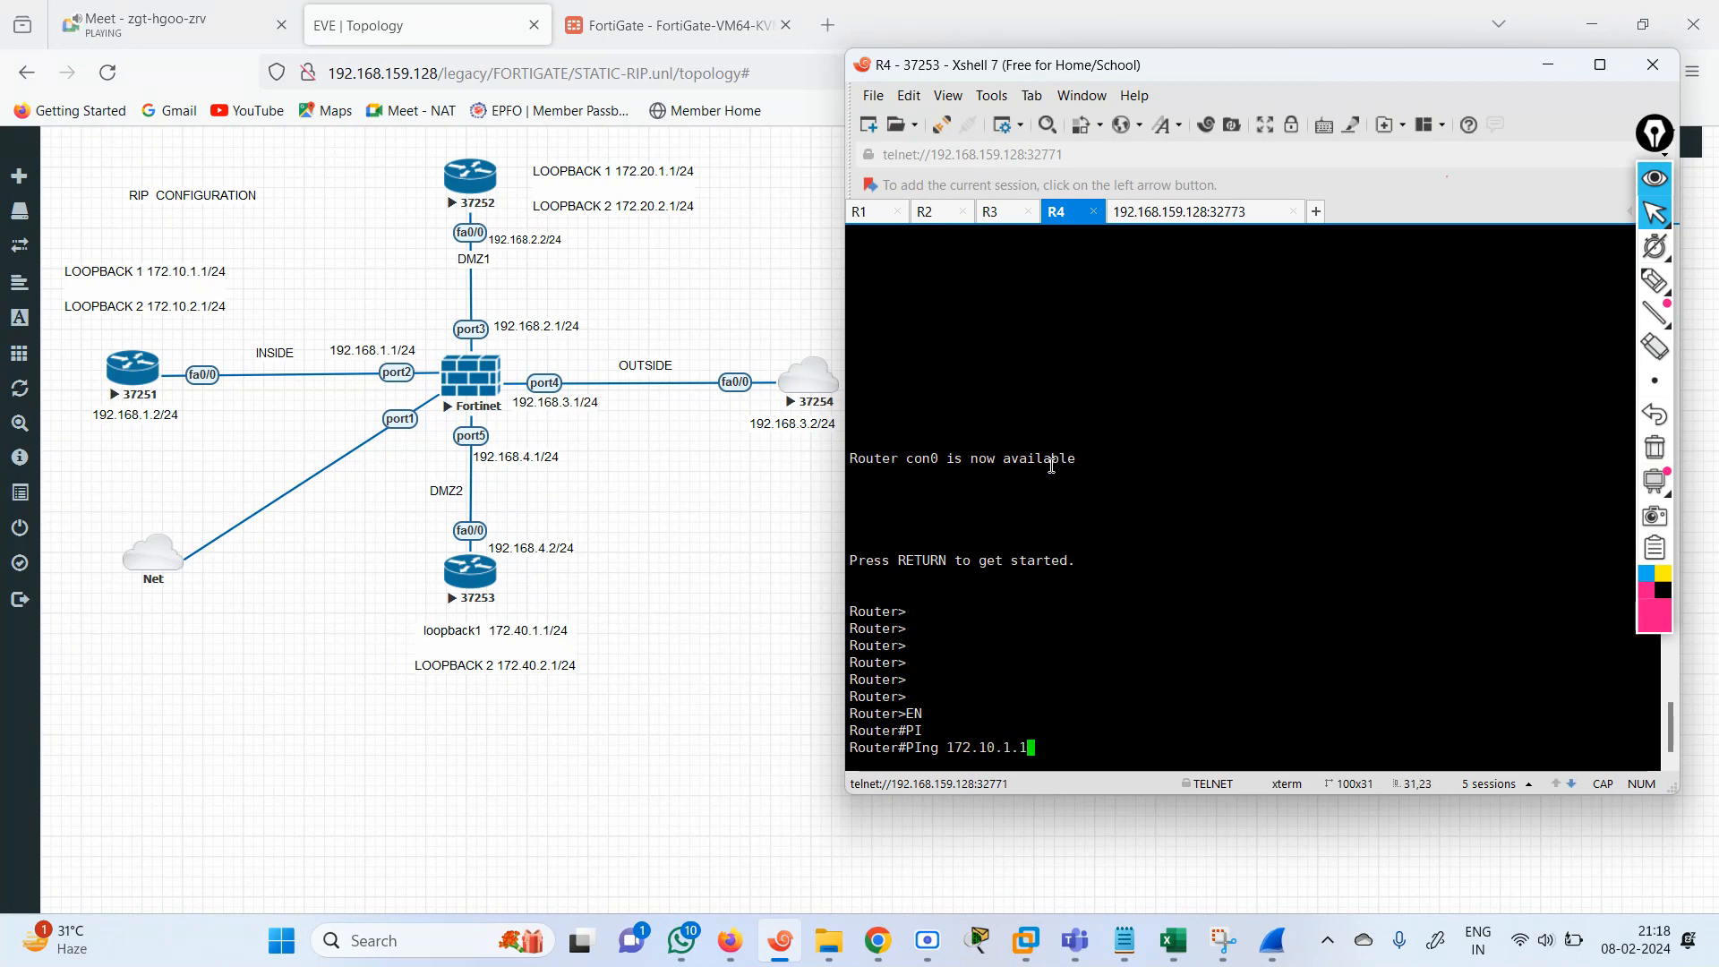
{"action": "key", "text": "Return"}
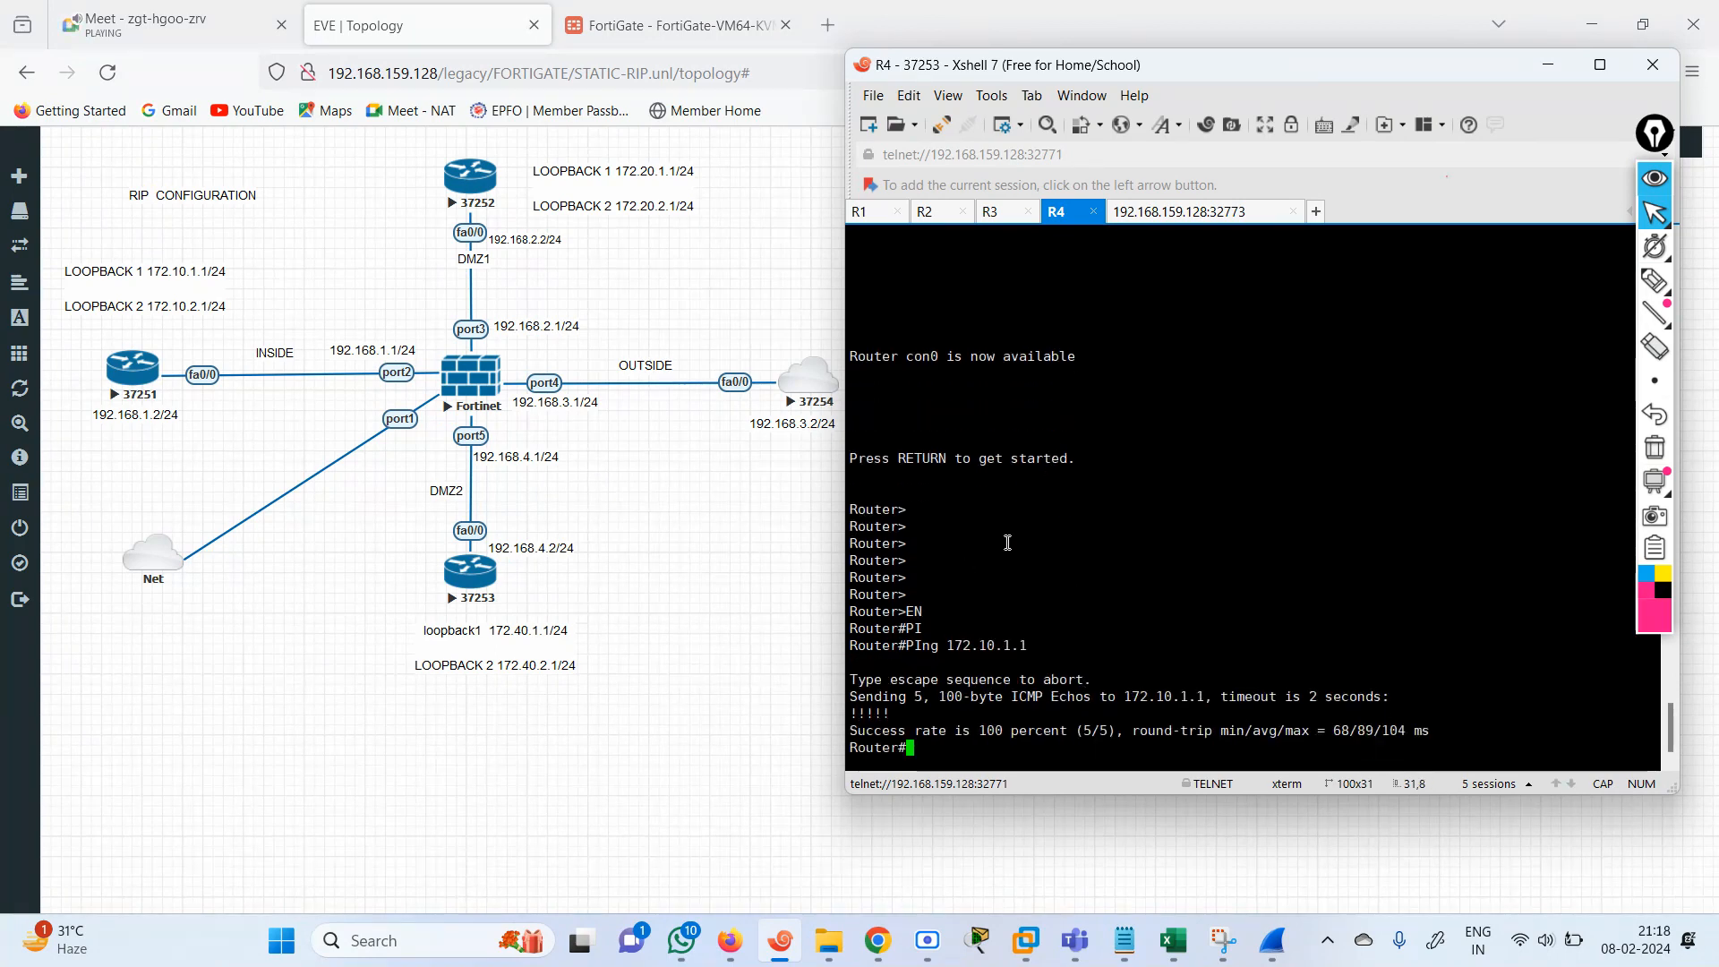
Return to the R1 session and ping 192.168.2.2 using 172.10.1.1 as the source address.
{"action": "left_click", "coordinate": [1167, 213]}
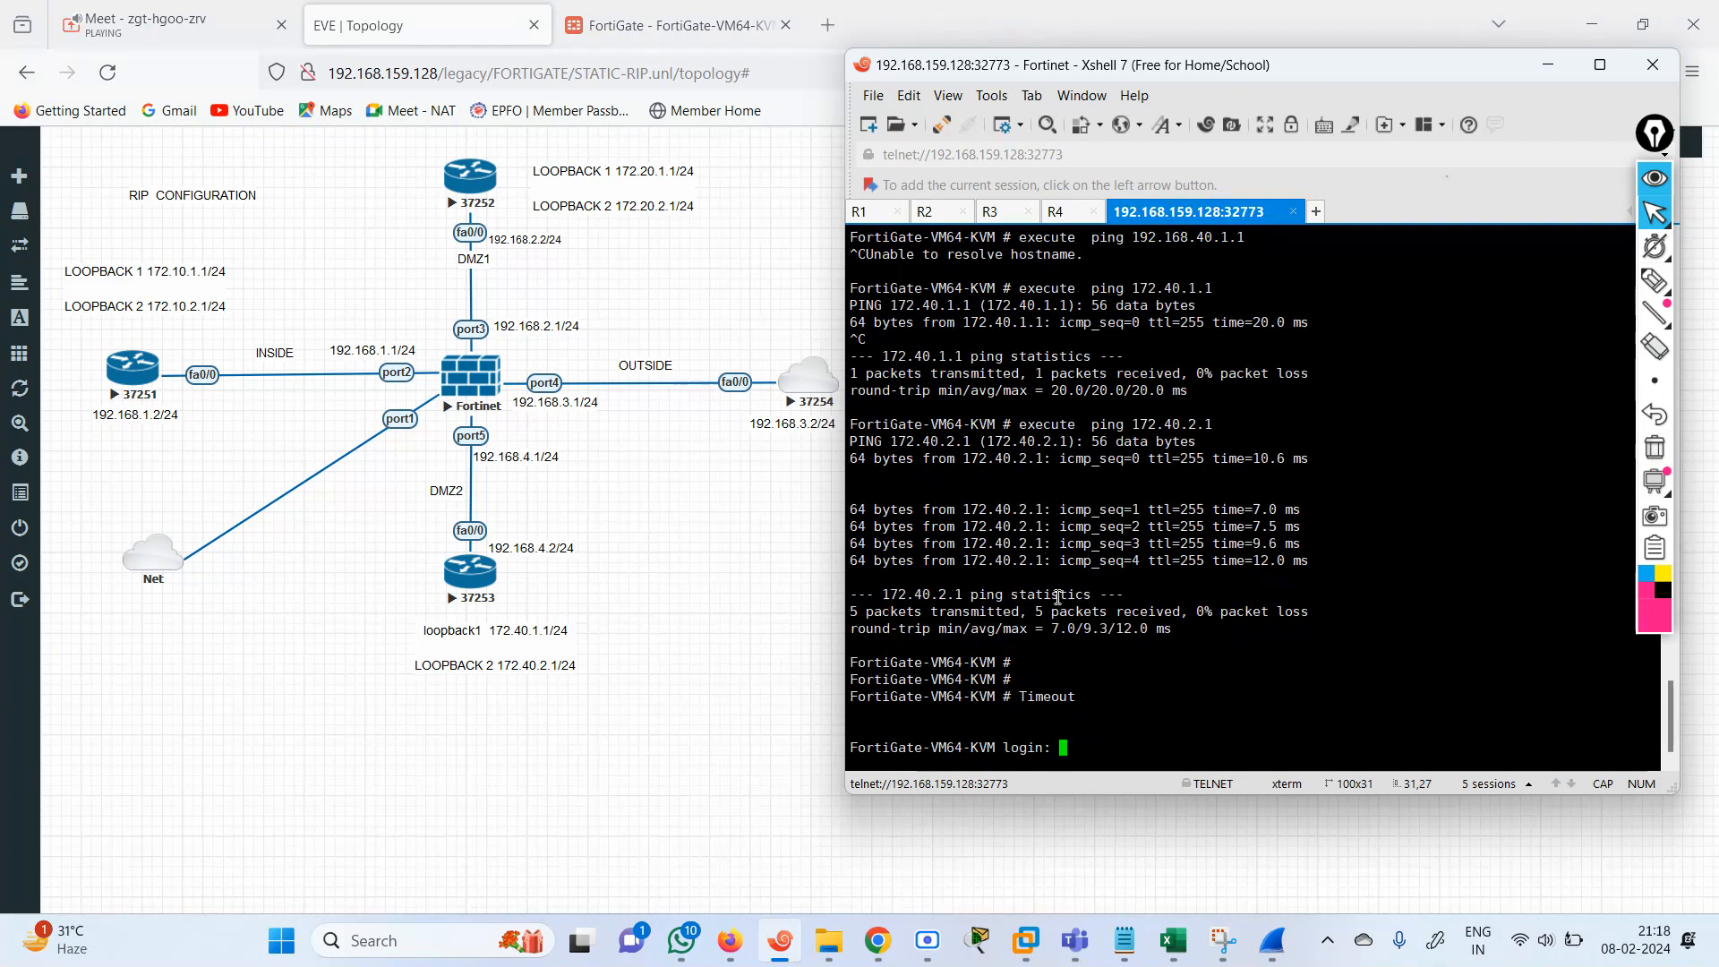
{"action": "left_click", "coordinate": [877, 215]}
{"action": "key", "text": "Return"}
{"action": "key", "text": "Return"}
{"action": "key", "text": "Return"}
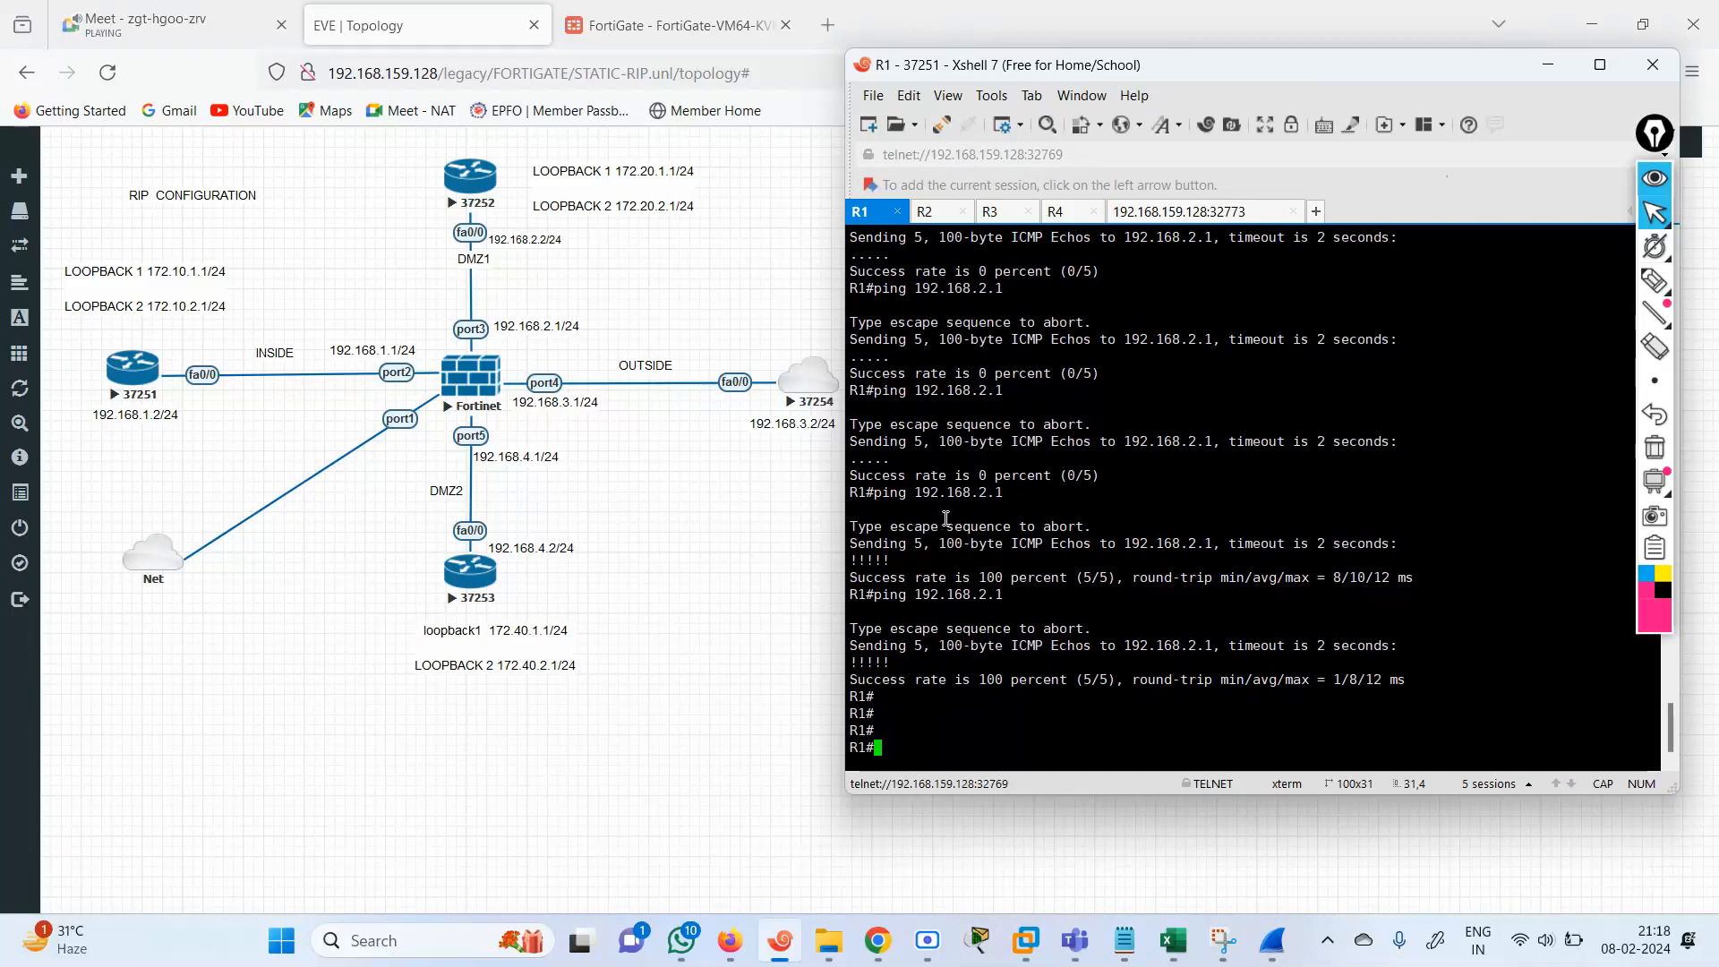
{"action": "type", "text": "PI"}
{"action": "key", "text": "Tab"}
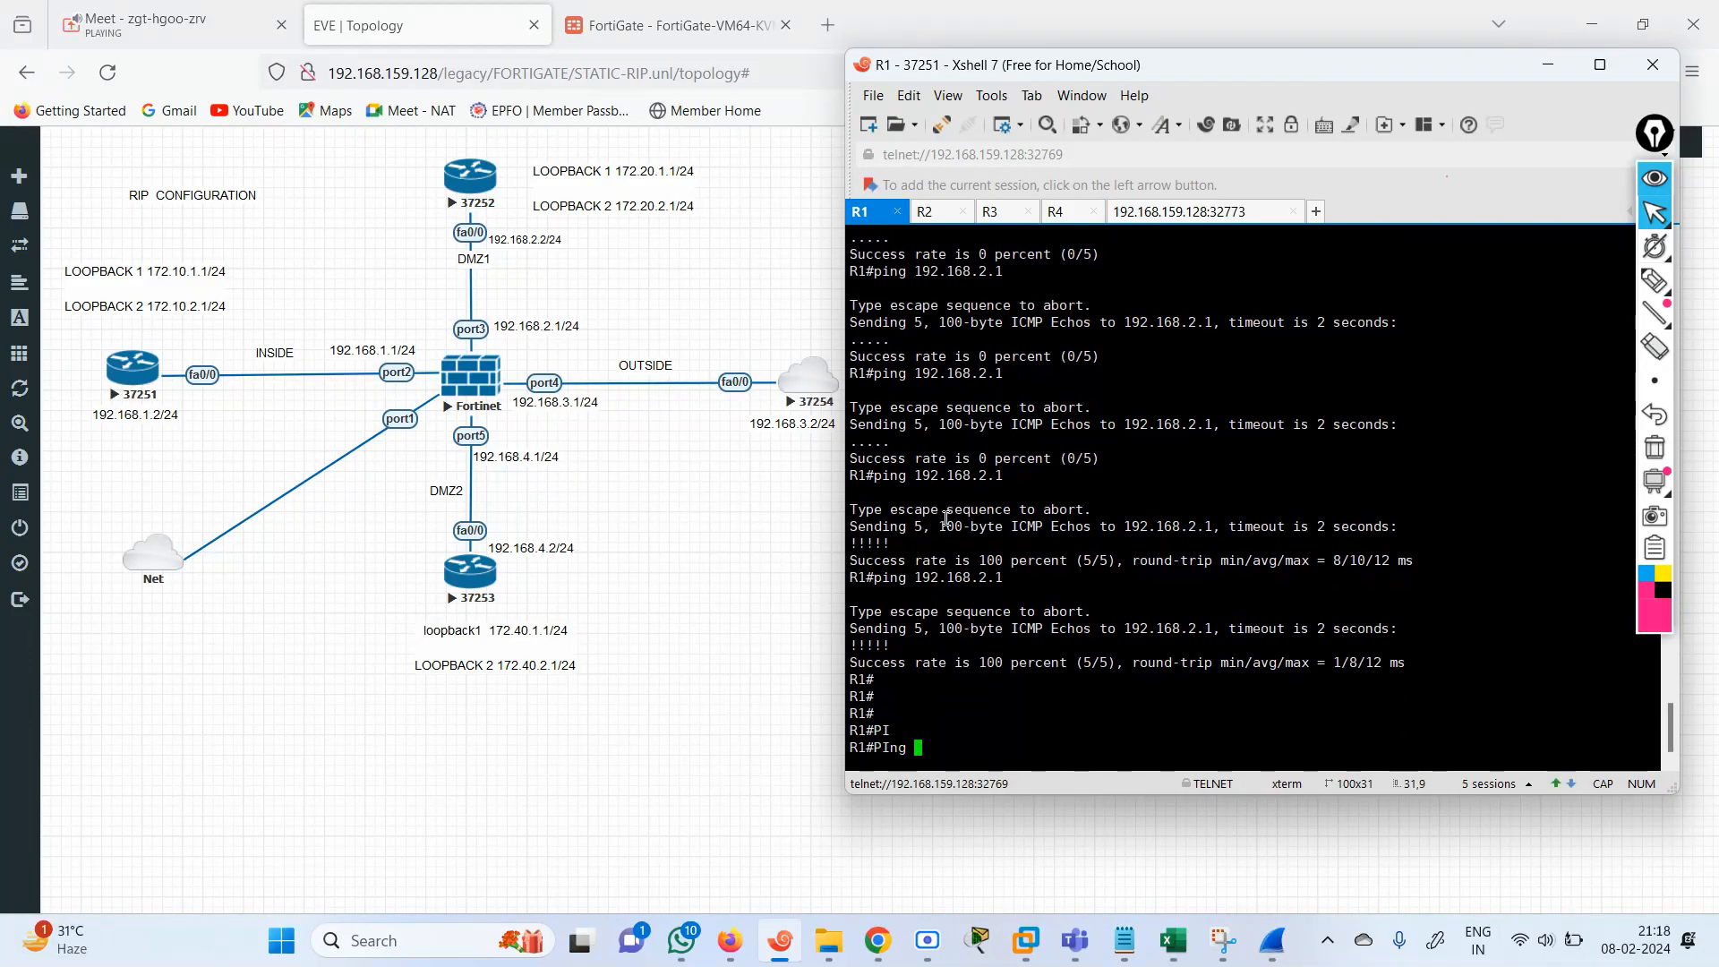
{"action": "type", "text": "192.168.2.2 S"}
{"action": "key", "text": "Tab"}
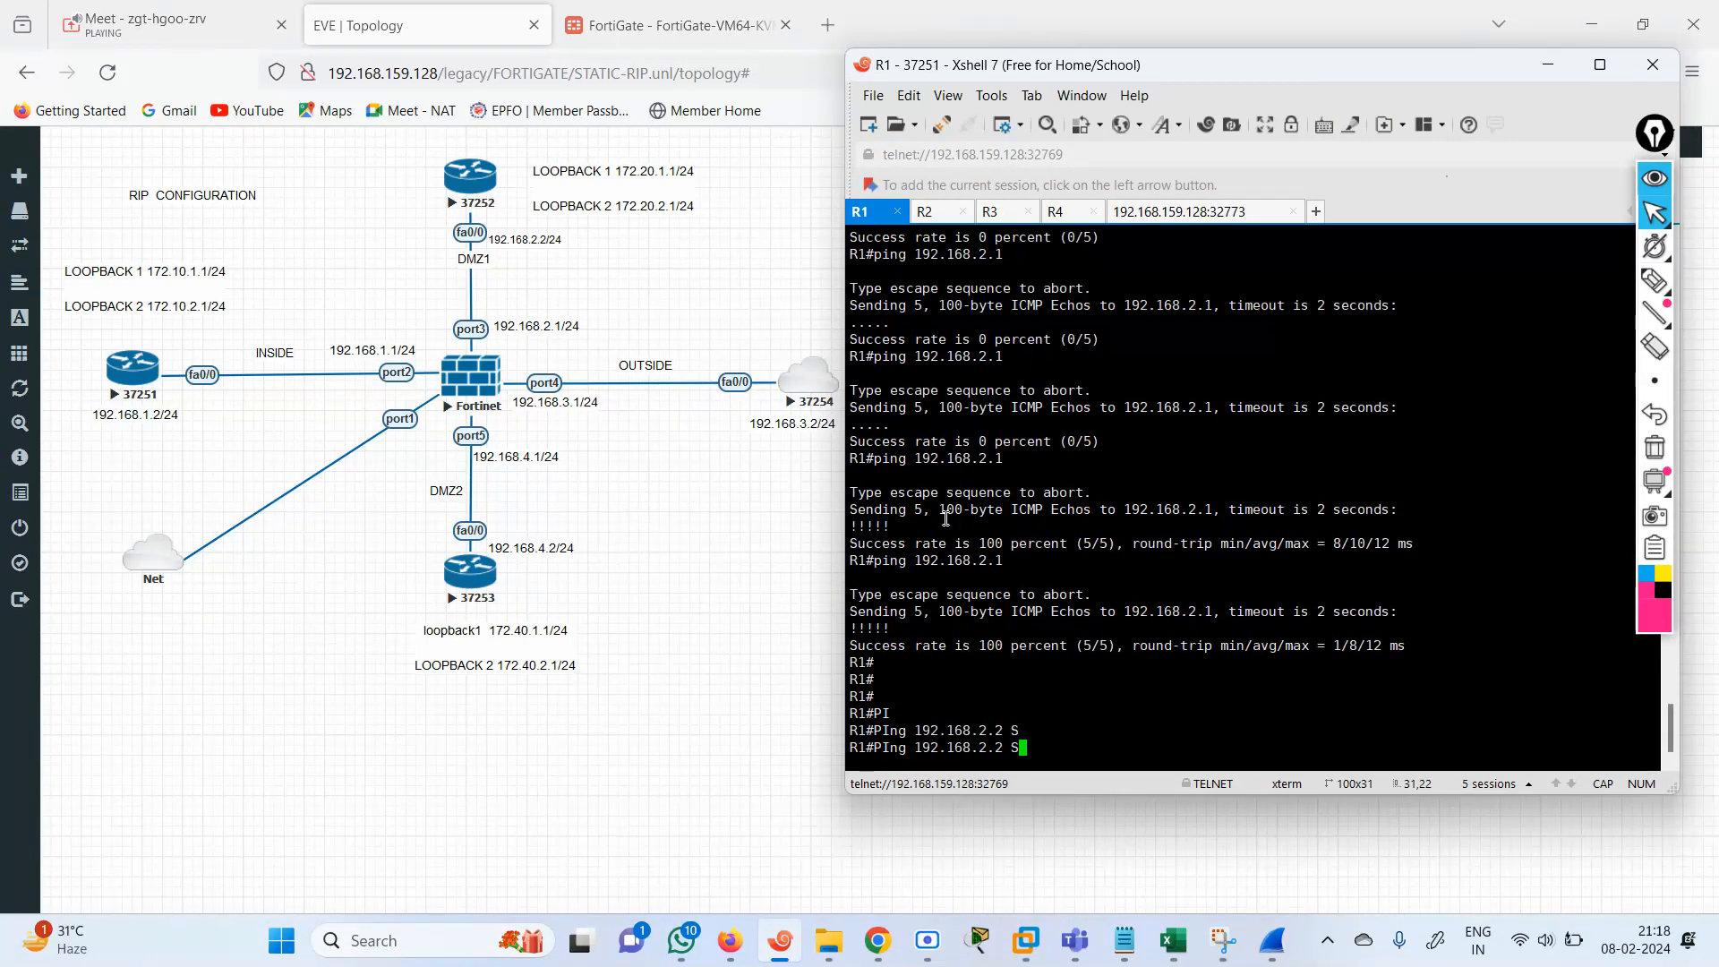
{"action": "type", "text": "O"}
{"action": "key", "text": "Tab"}
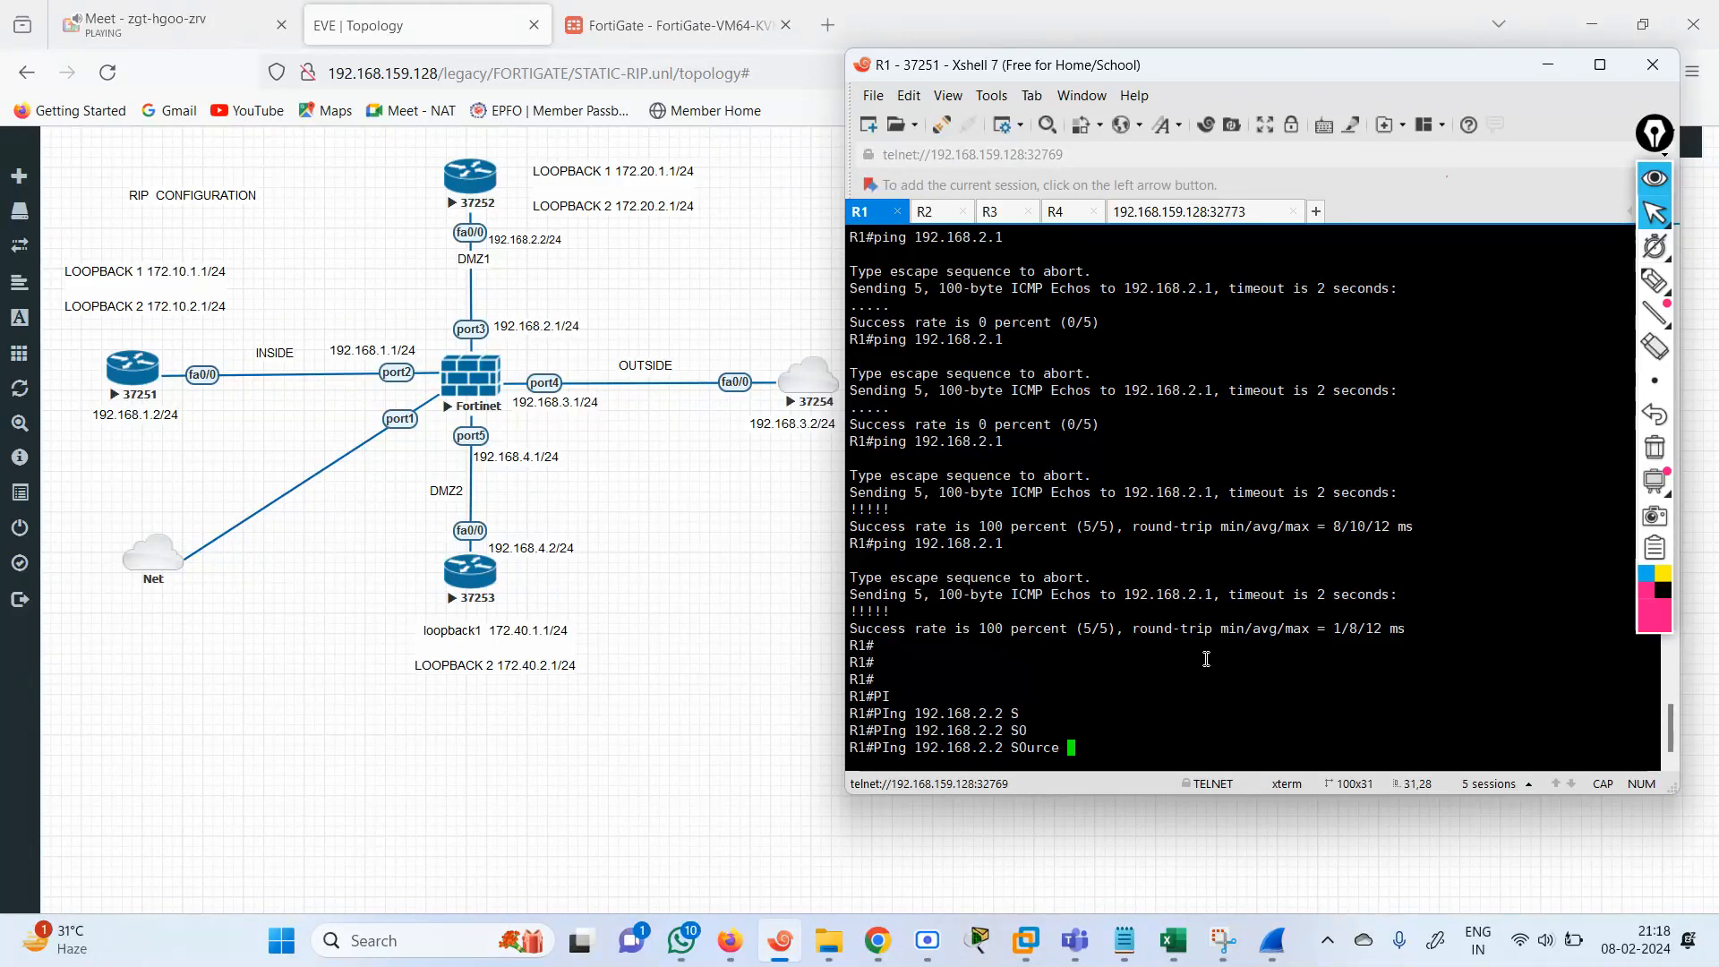
{"action": "type", "text": "172.10.1.1"}
{"action": "key", "text": "Return"}
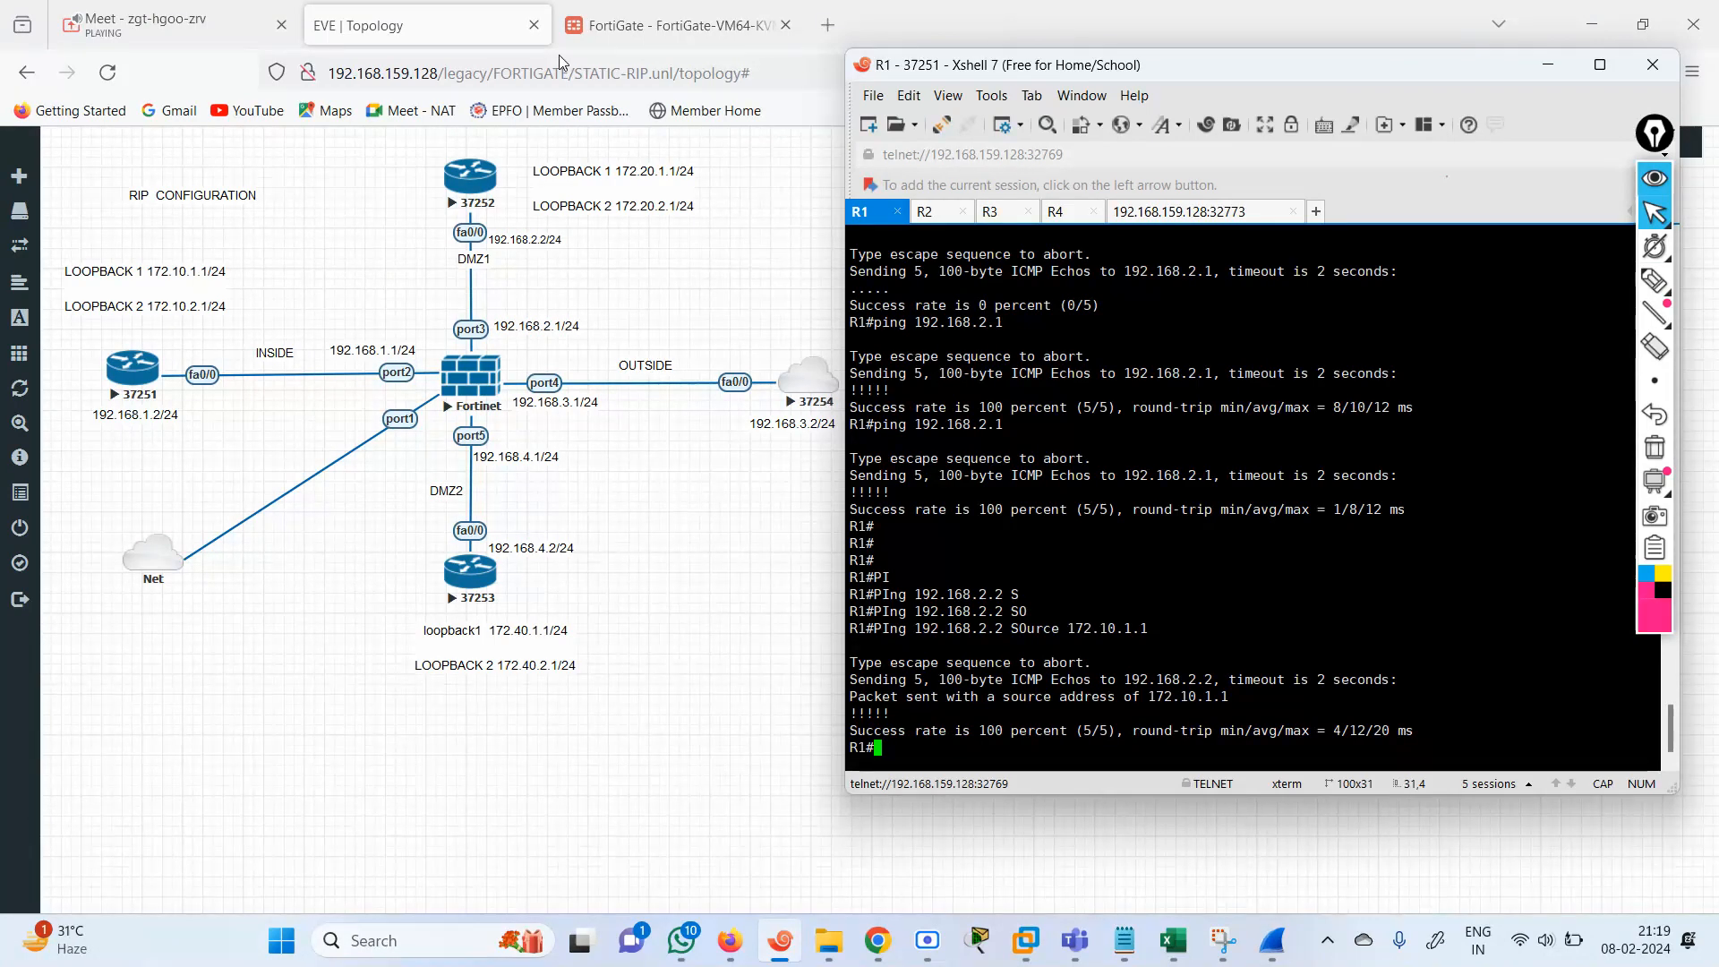
Switch to the FortiGate web interface and open its Network dashboard to view the routing summary.
{"action": "left_click", "coordinate": [609, 25]}
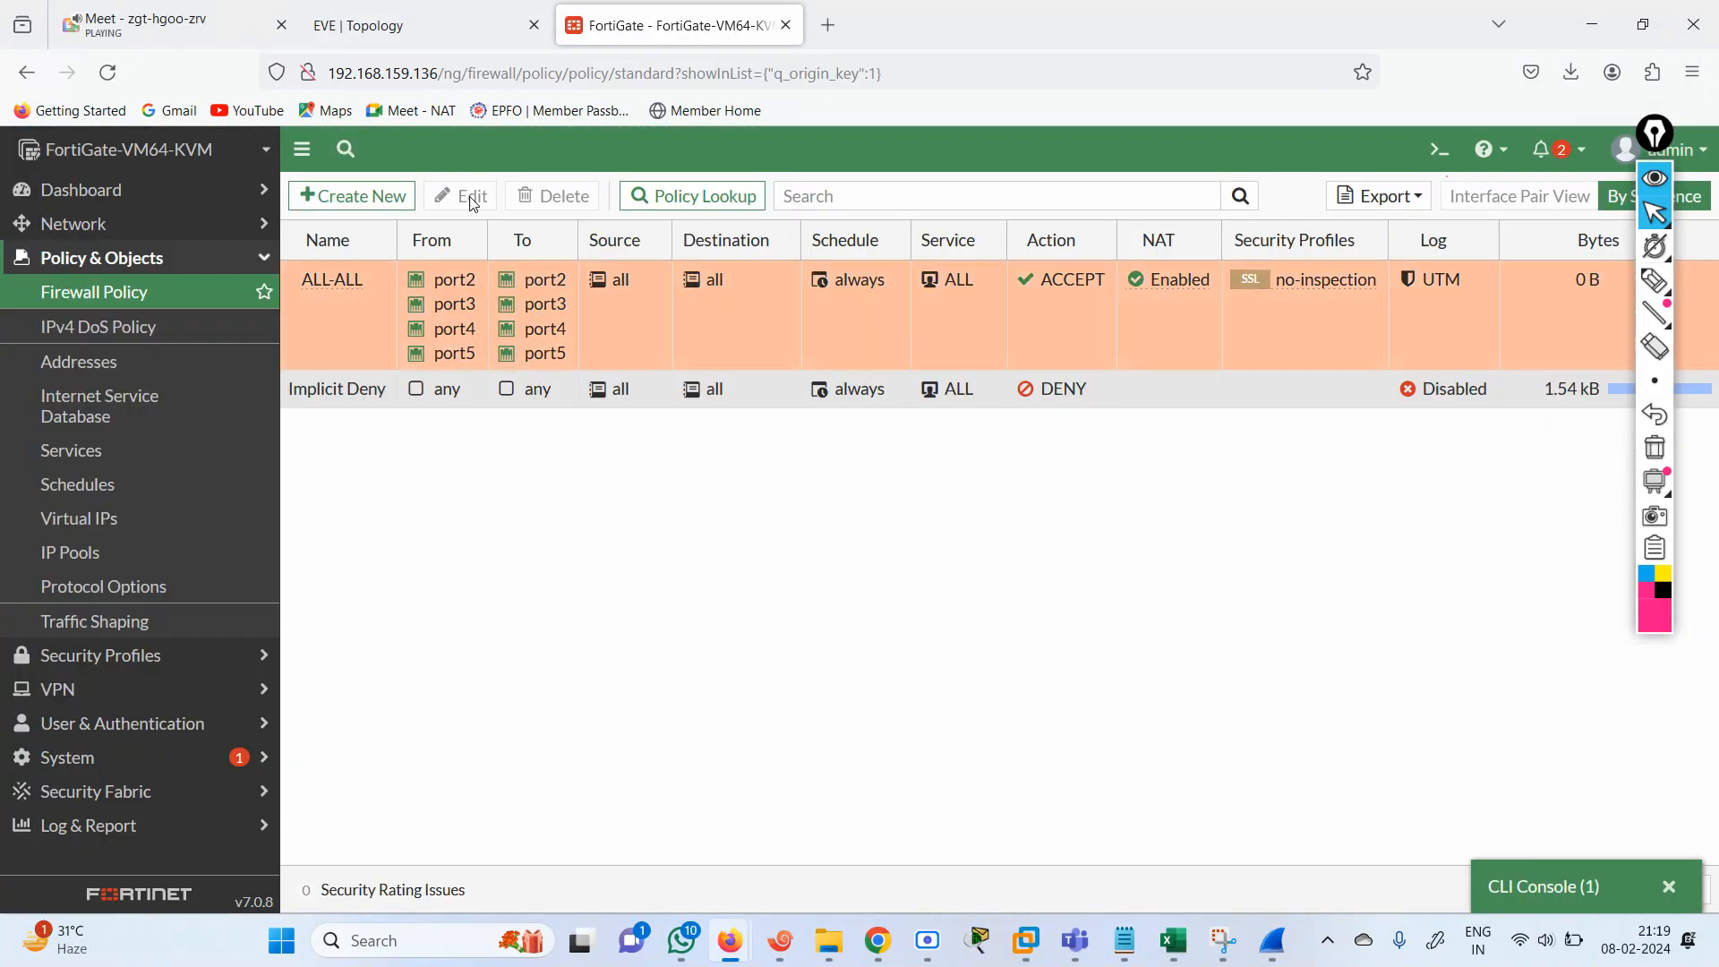
{"action": "left_click", "coordinate": [78, 210]}
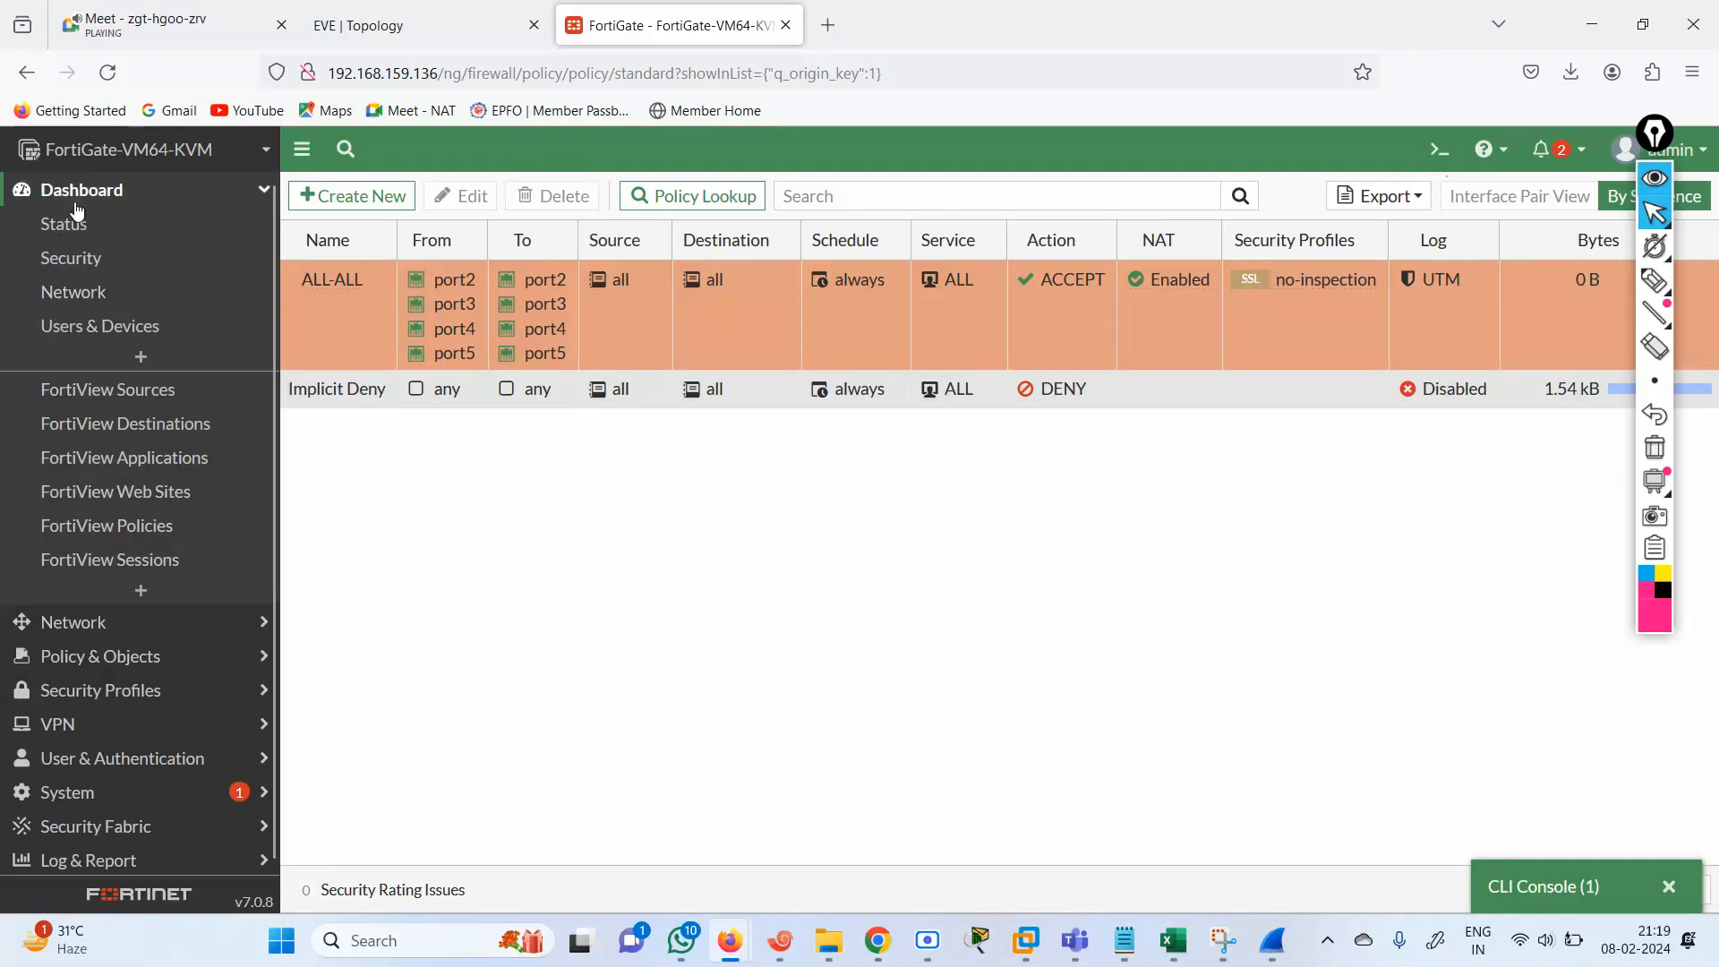
{"action": "left_click", "coordinate": [65, 227]}
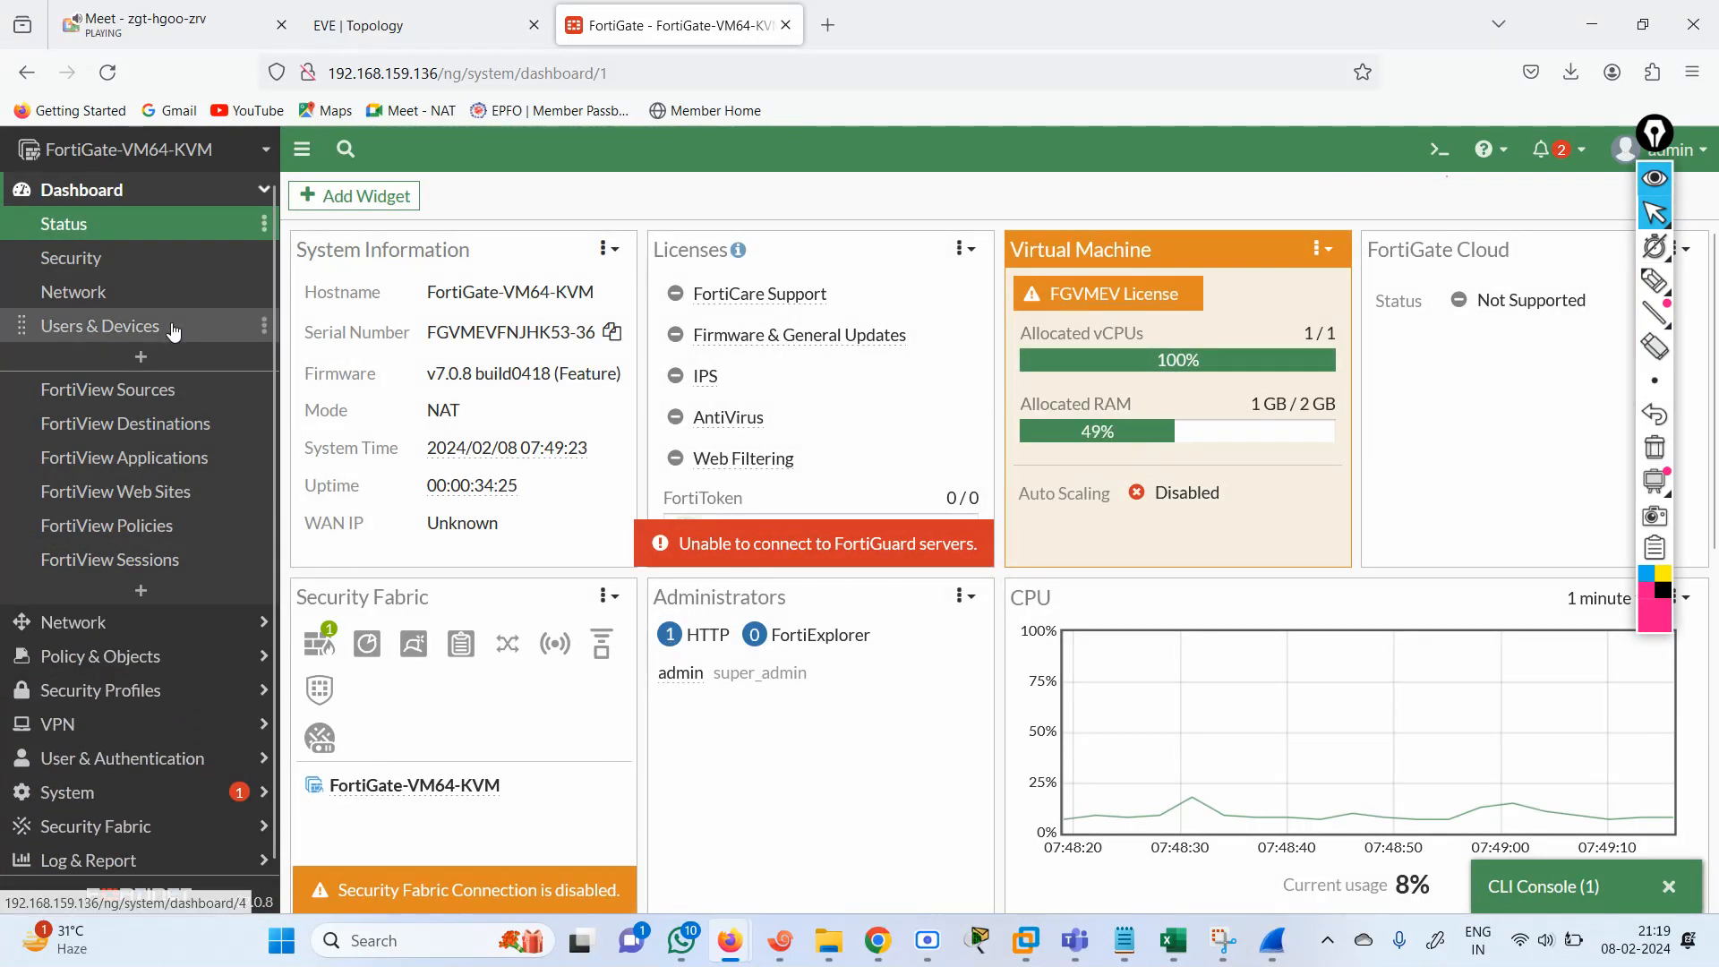
{"action": "left_click", "coordinate": [80, 294]}
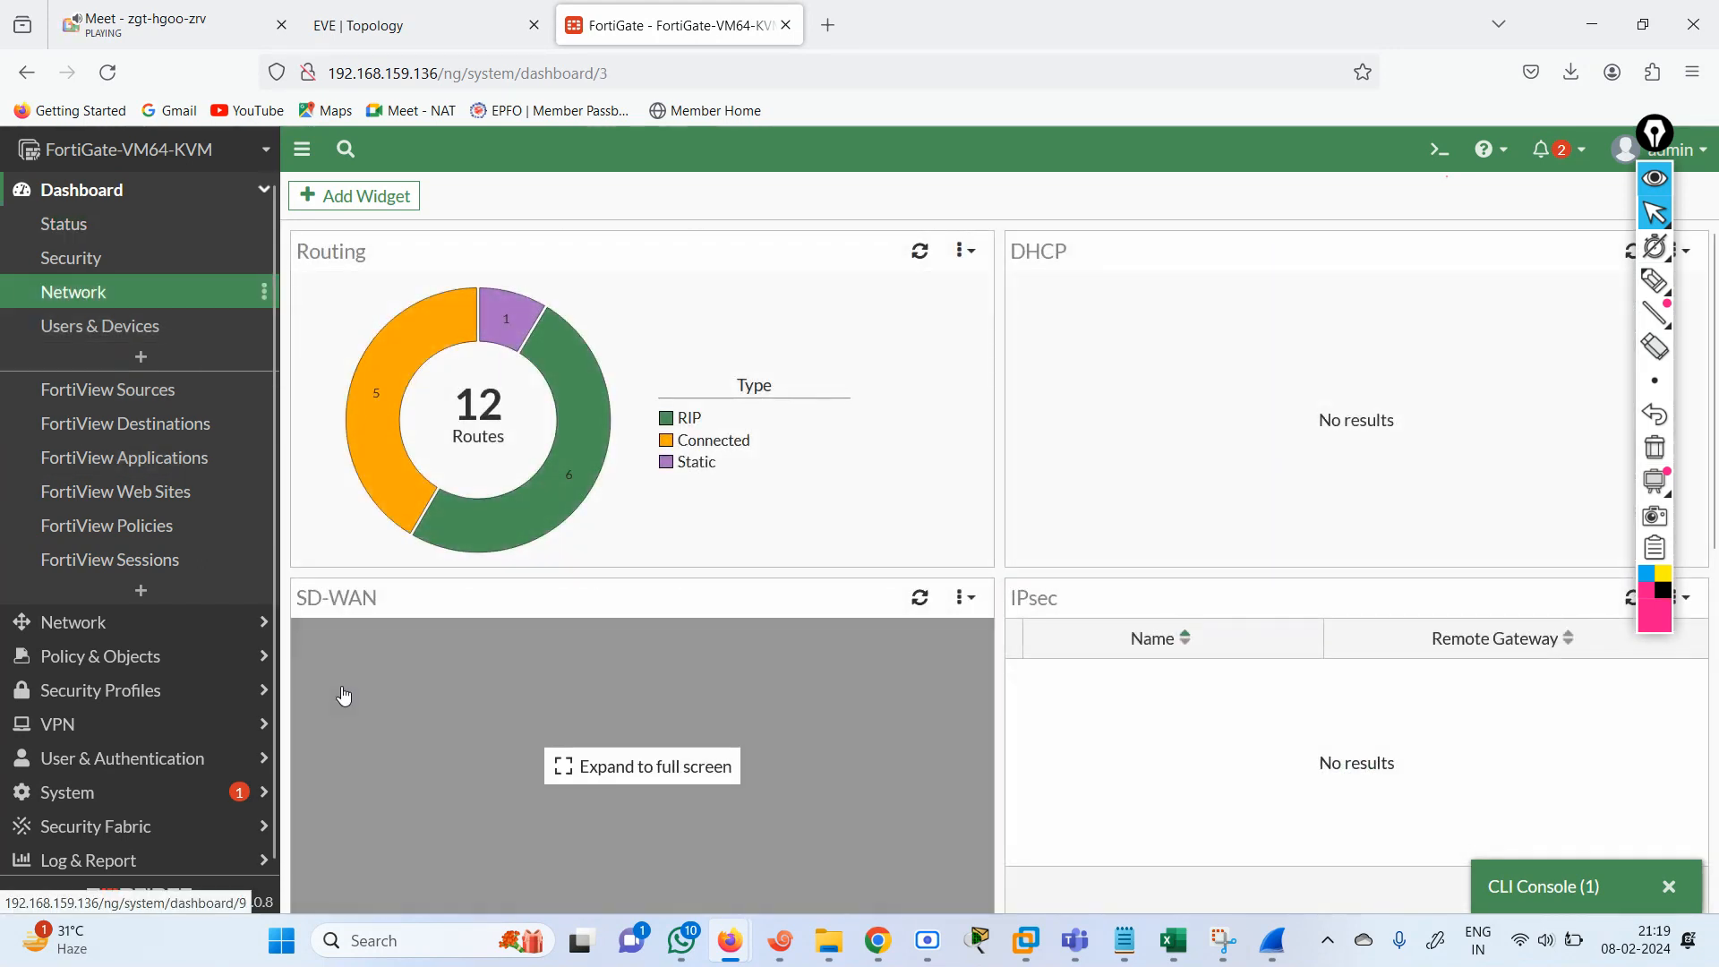
Find Routing among the available monitors with the search ROU and add it to the dashboard's monitors.
{"action": "left_click", "coordinate": [141, 590]}
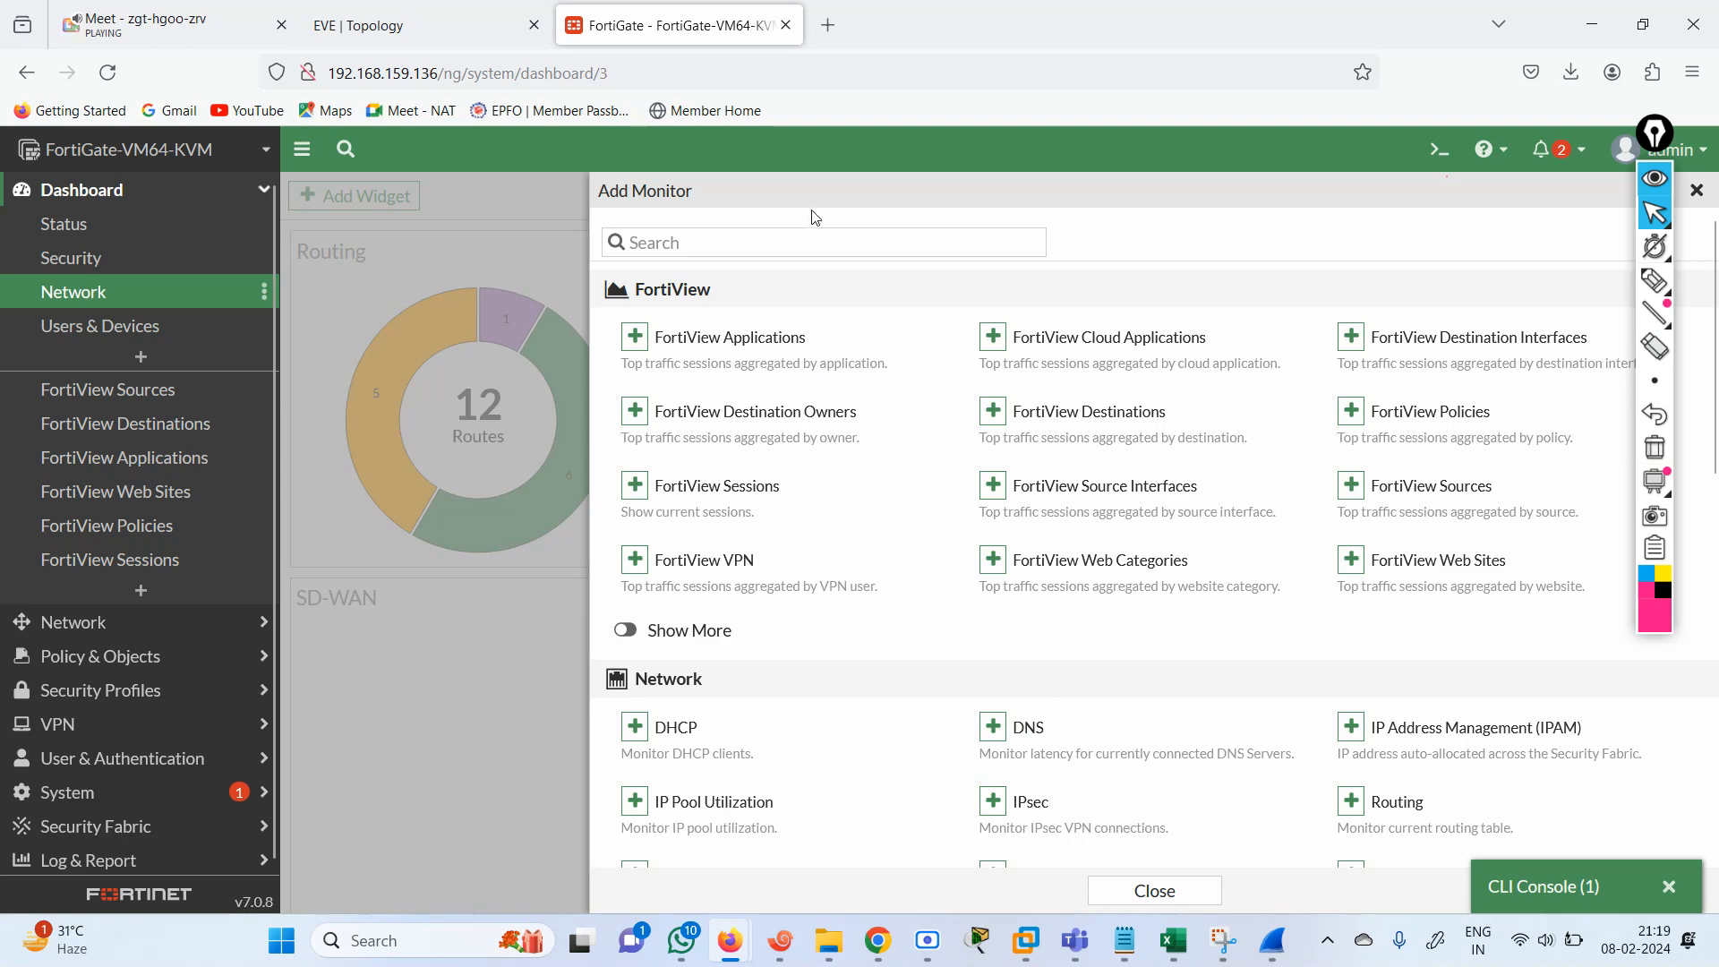
{"action": "left_click", "coordinate": [808, 241]}
{"action": "type", "text": "ROU"}
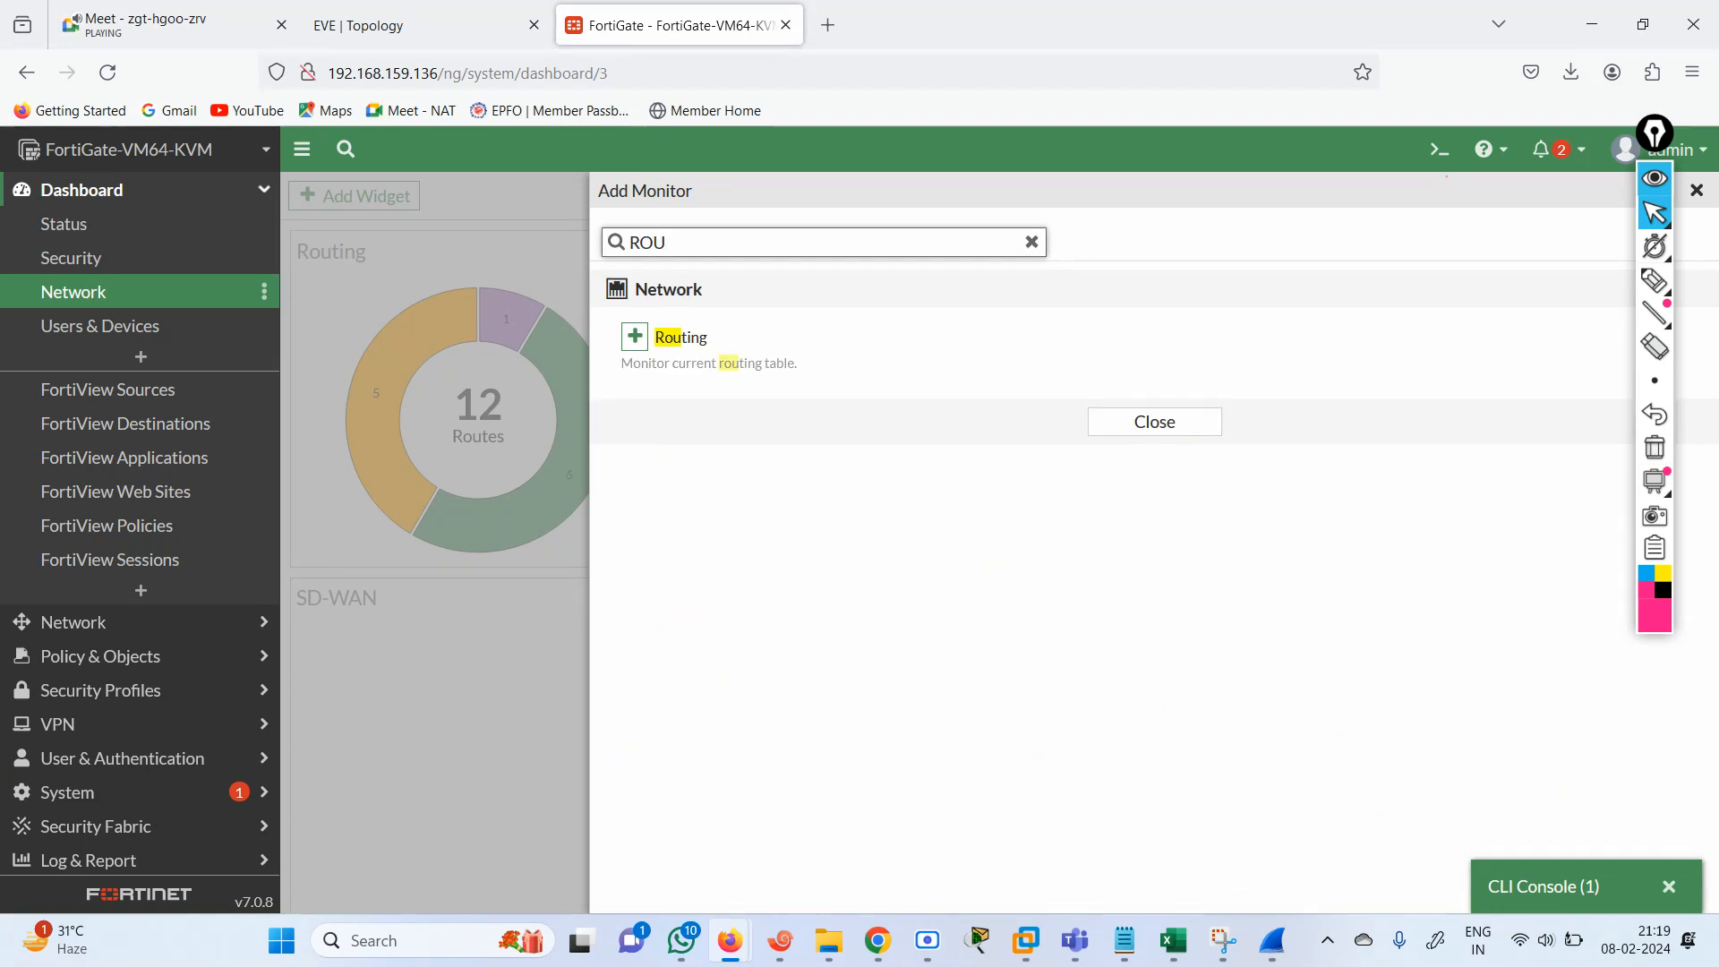
{"action": "left_click", "coordinate": [635, 337]}
{"action": "left_click", "coordinate": [1044, 391]}
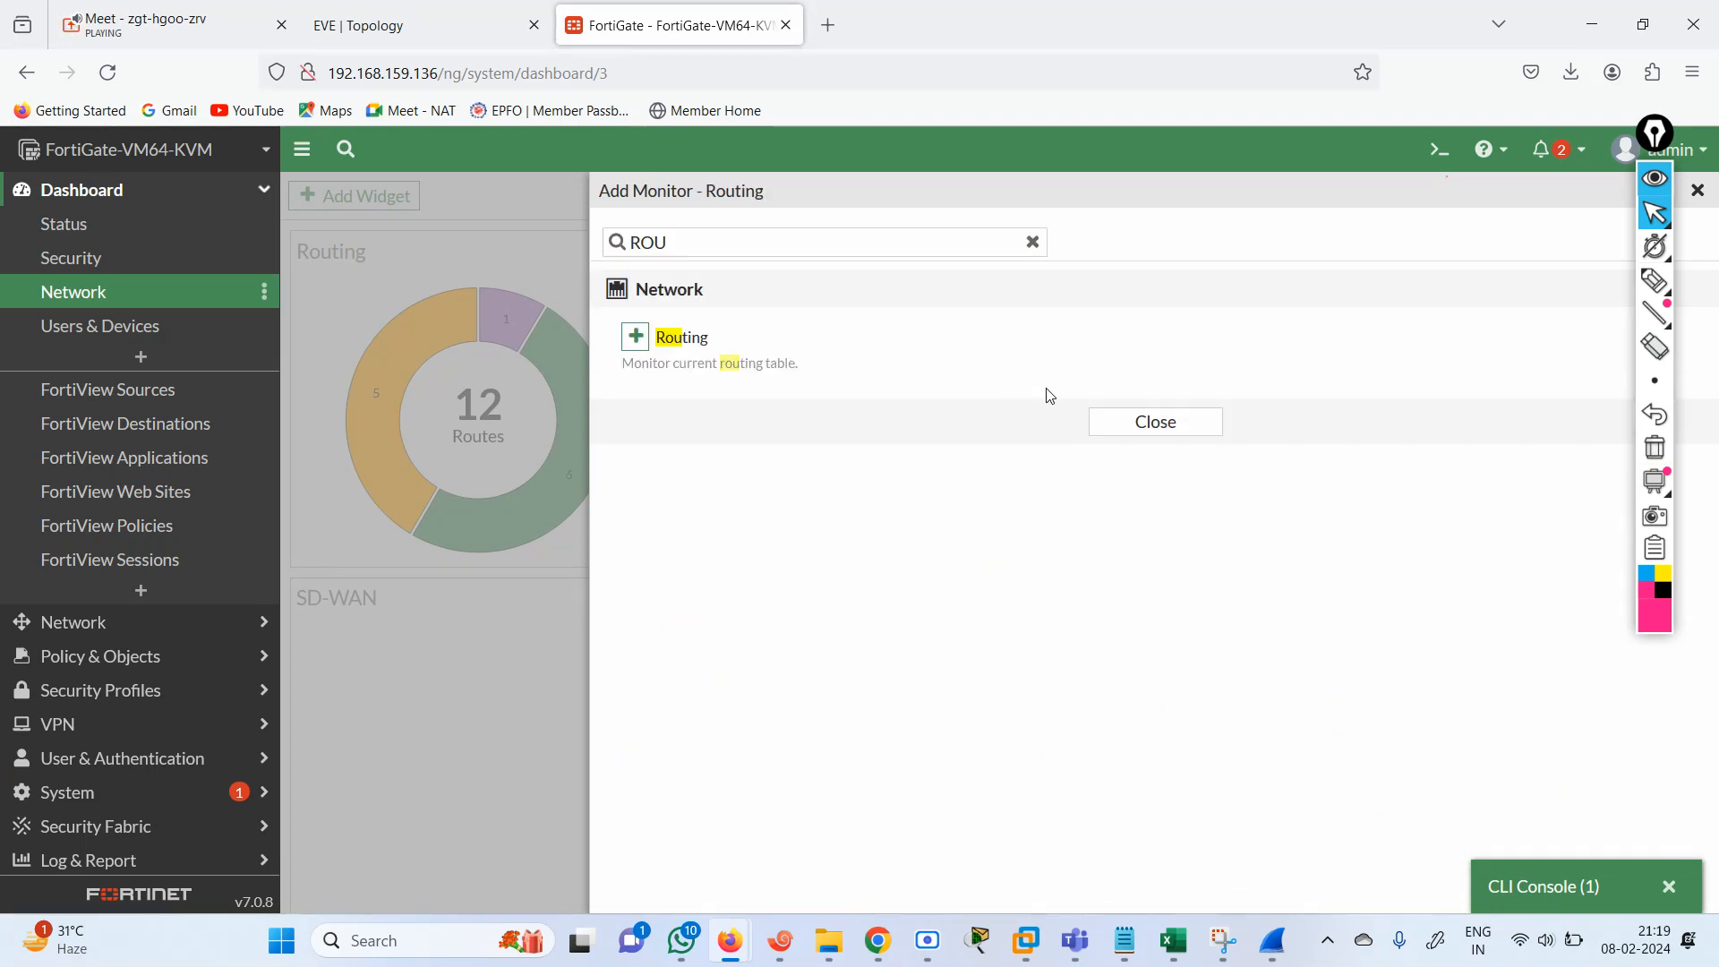
Open the Routing Monitor and review the complete Static & Dynamic route list.
{"action": "left_click", "coordinate": [102, 597]}
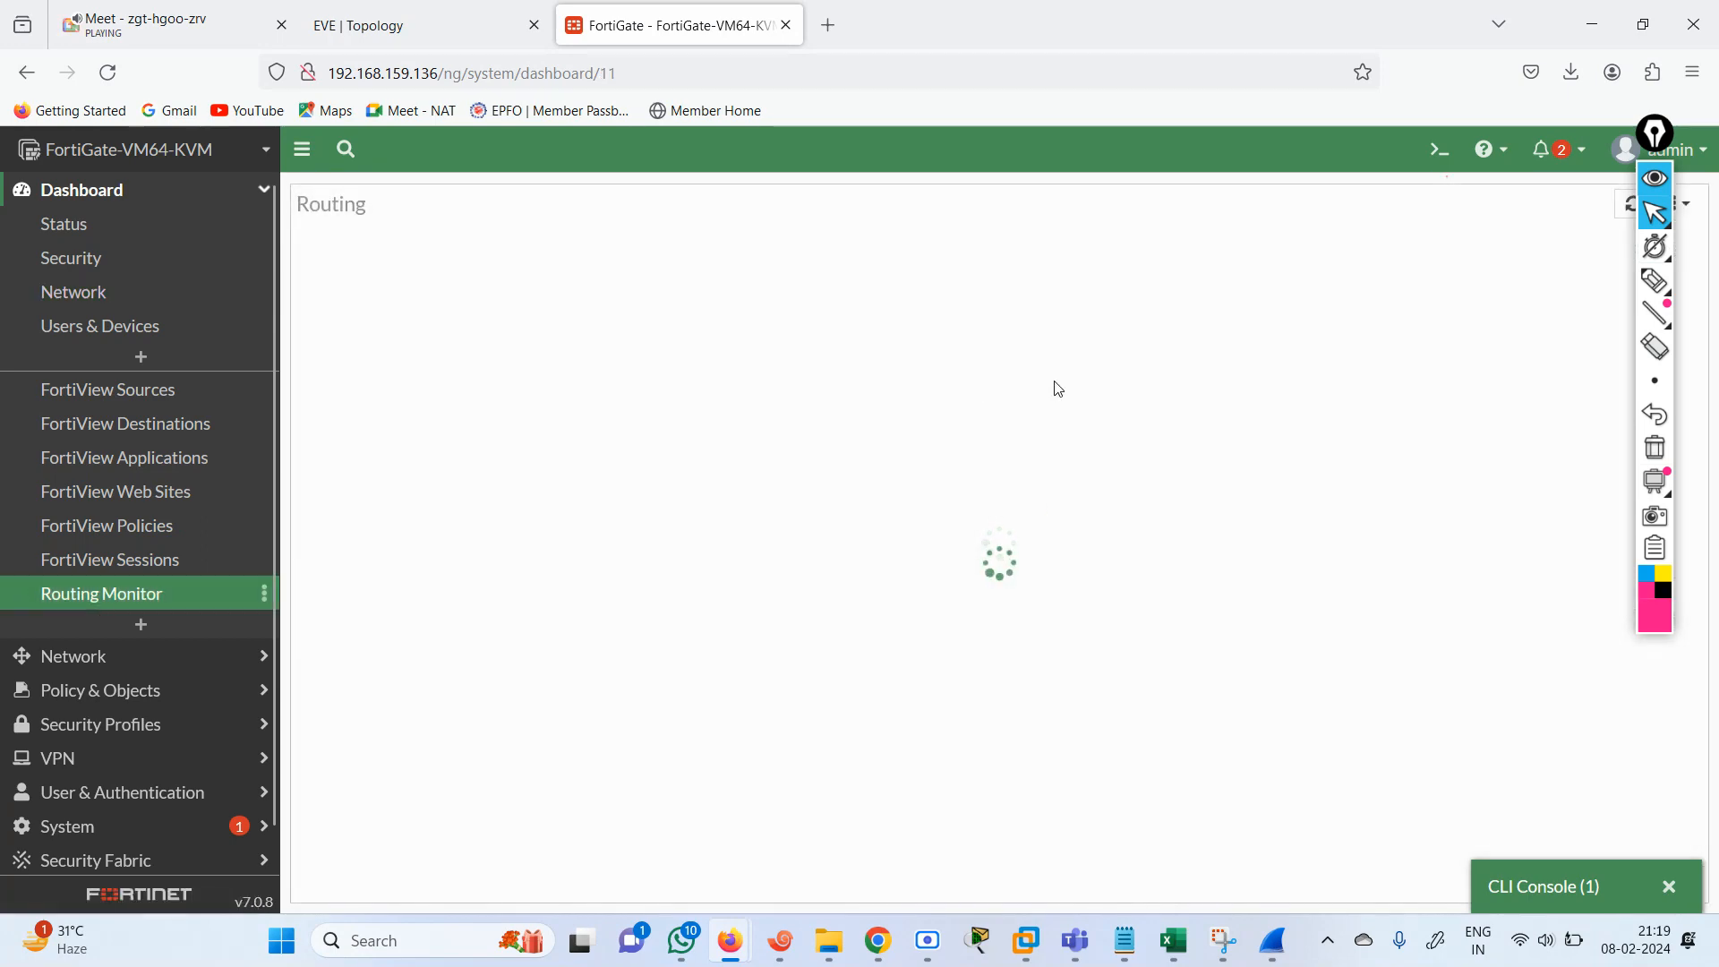
{"action": "left_click", "coordinate": [1658, 180]}
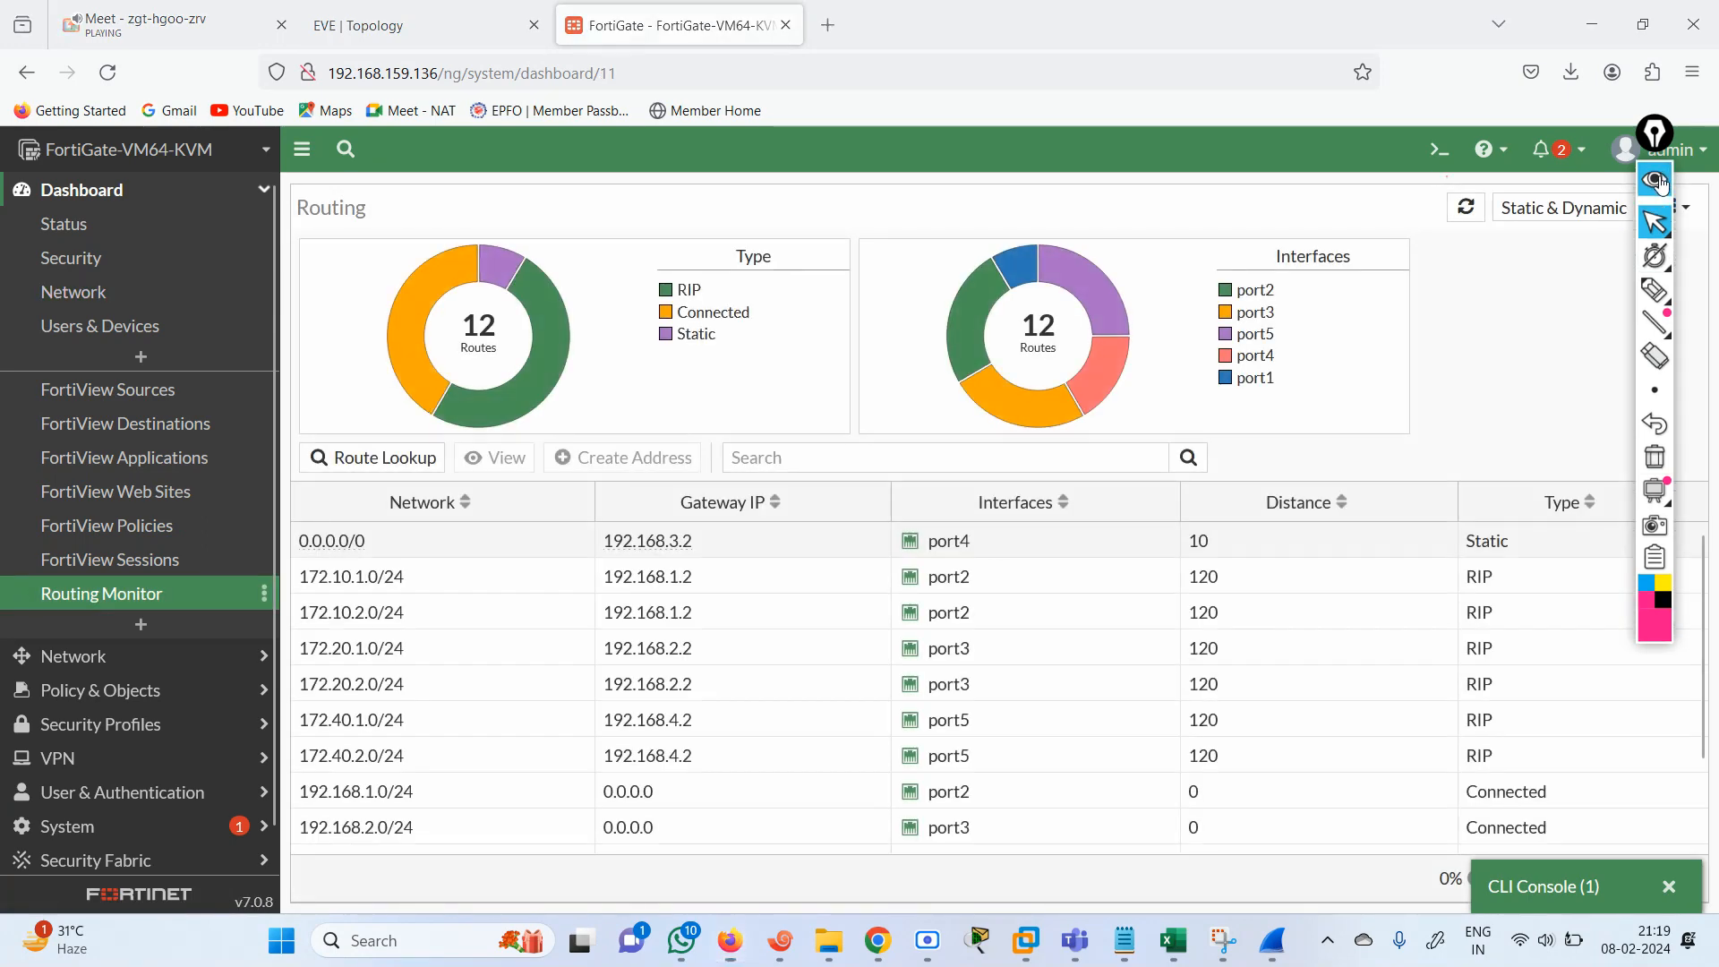
{"action": "left_click", "coordinate": [1632, 215]}
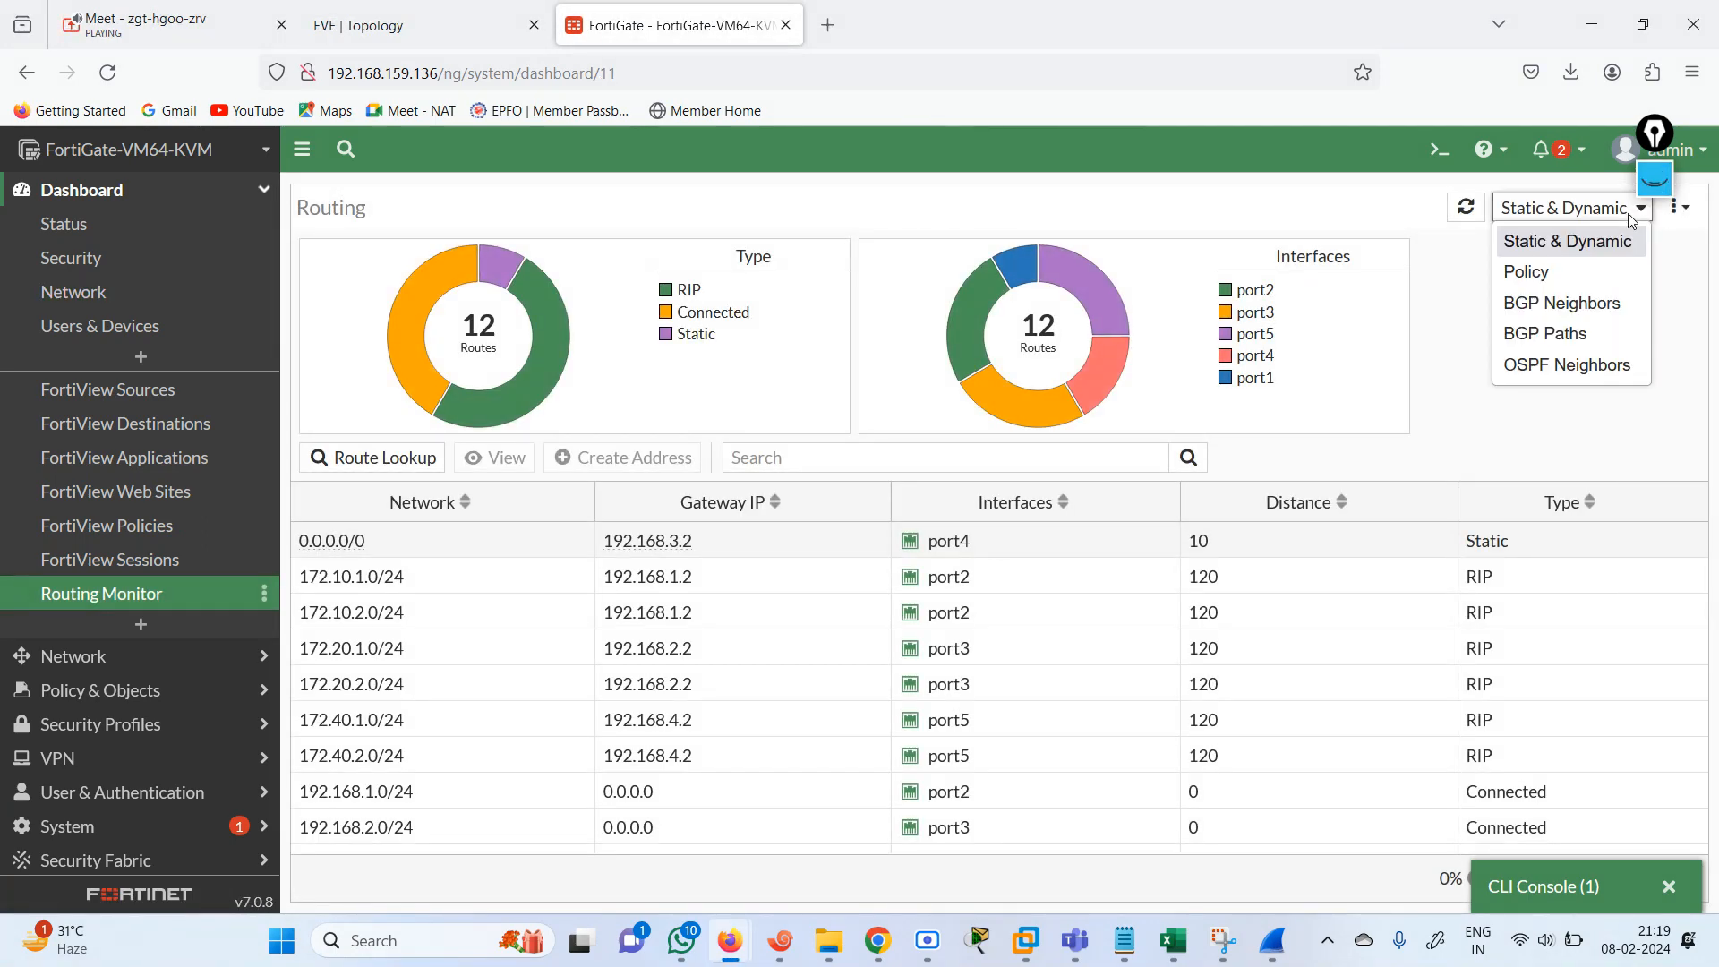
{"action": "left_click", "coordinate": [1555, 256]}
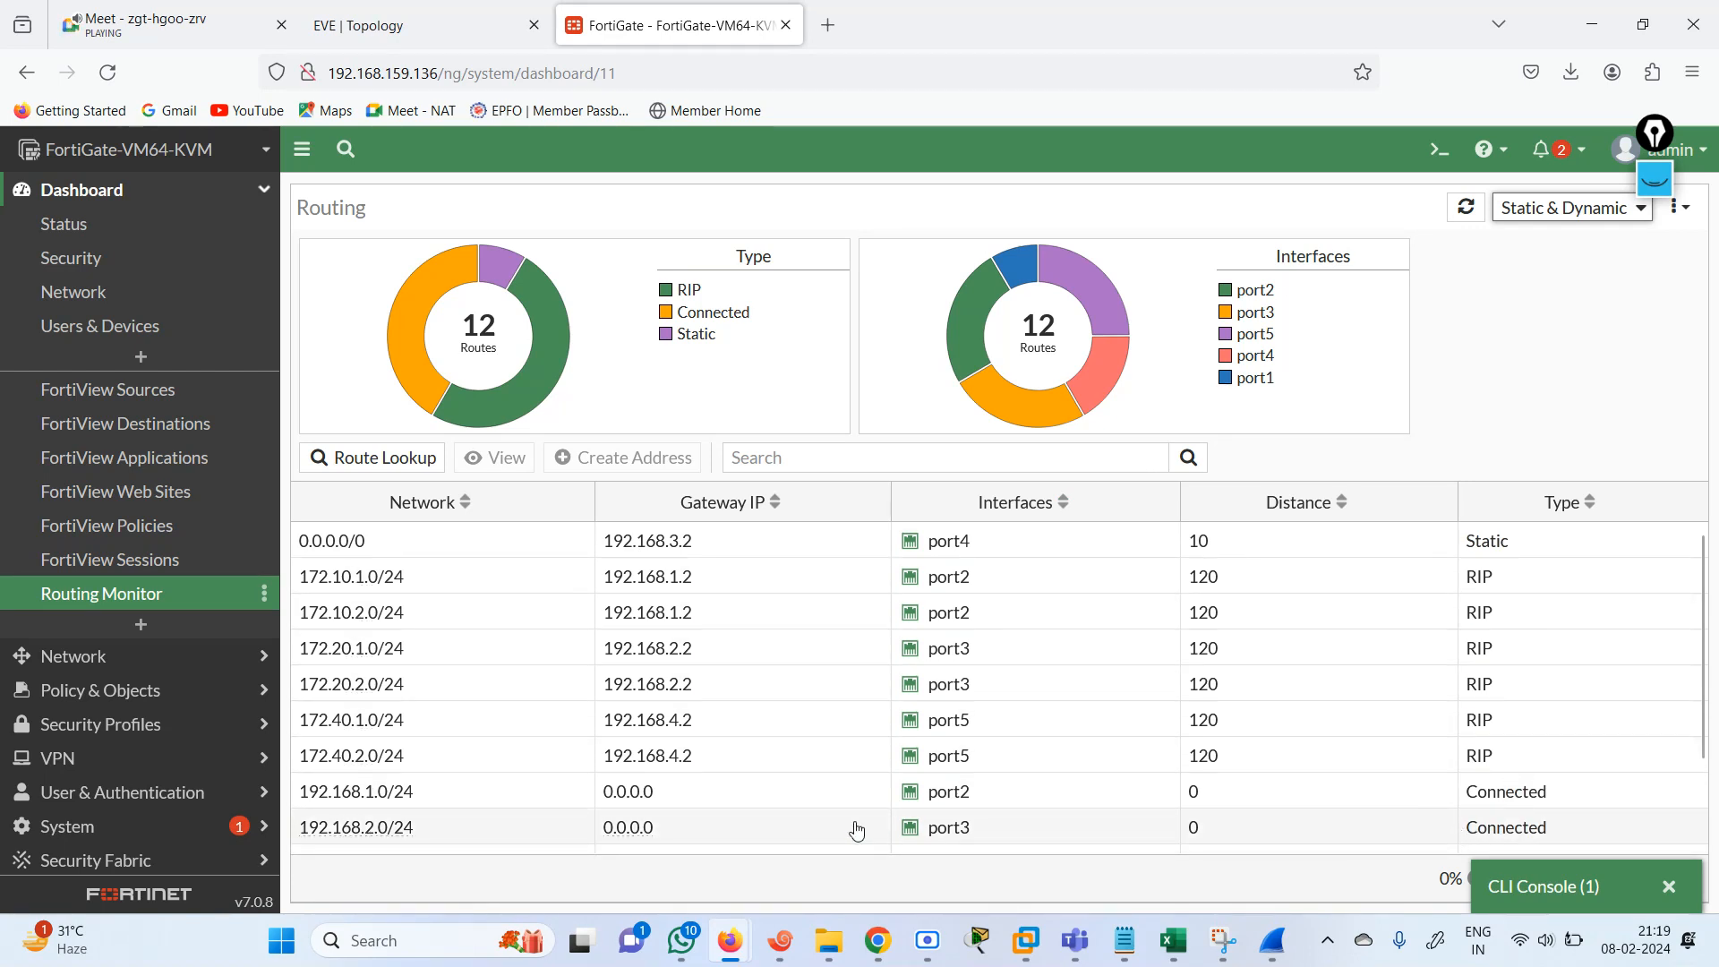
{"action": "scroll", "coordinate": [1695, 822], "scroll_direction": "down", "scroll_amount": 2}
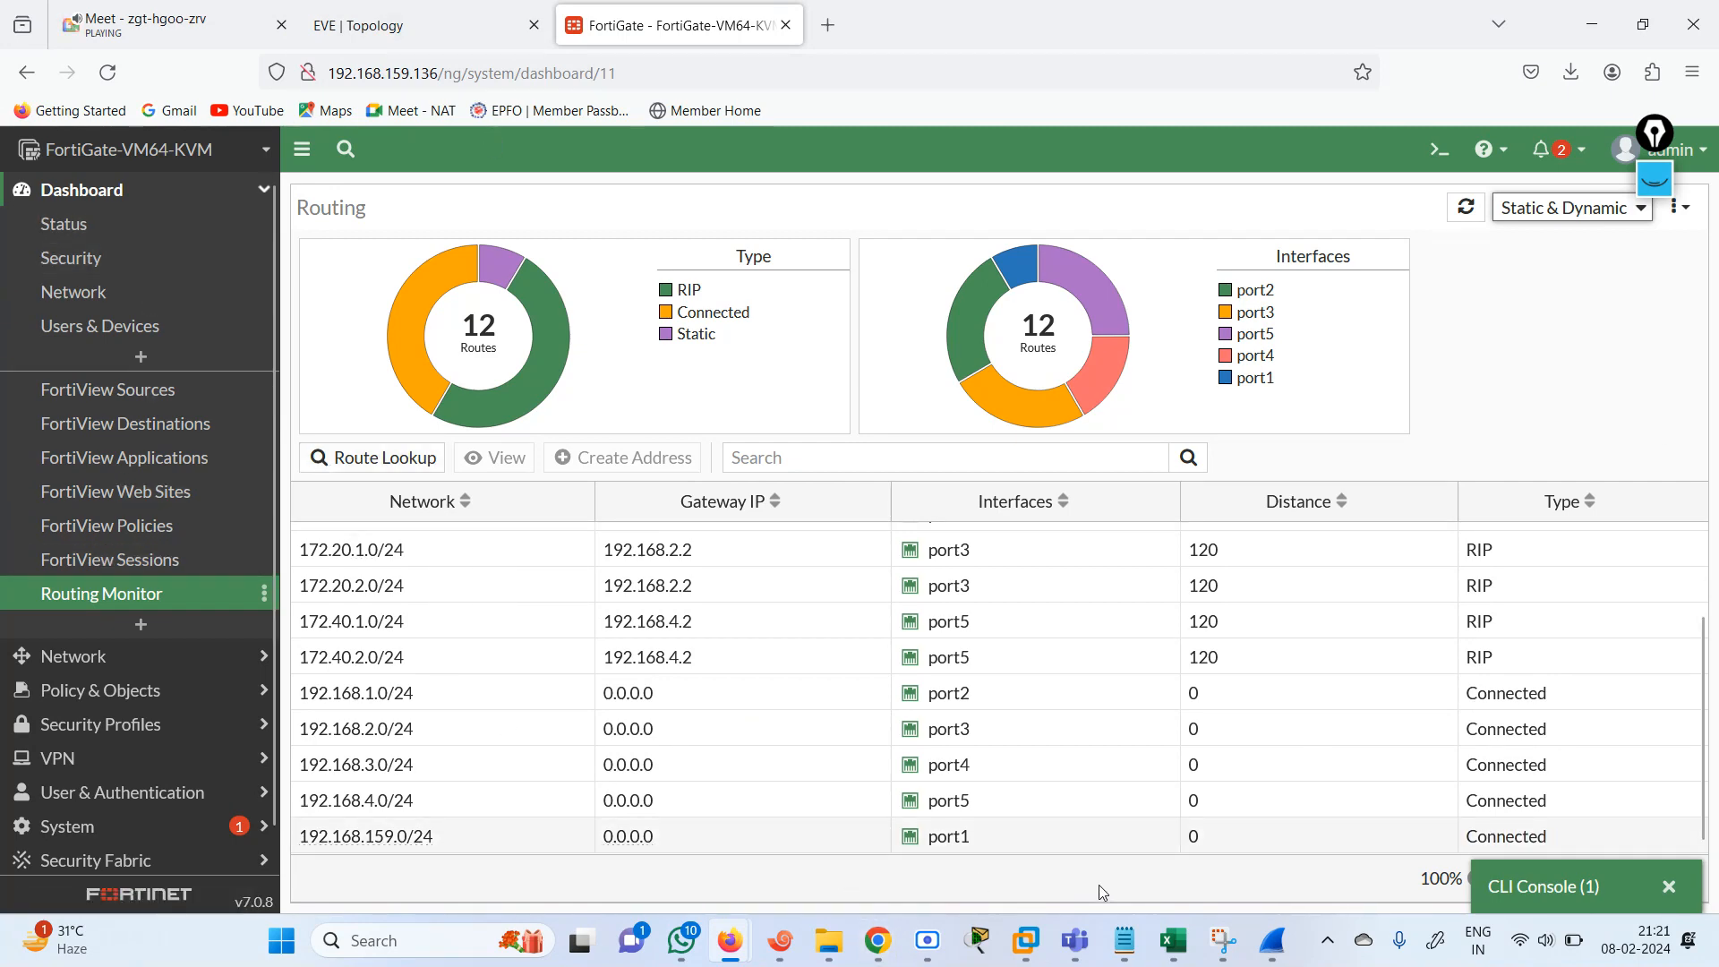
Switch to the NSE4 workbook in Excel and set the comment for IPV4 RIP IMPLEMENTATION GUI/CLI to DONE.
{"action": "left_click", "coordinate": [1170, 941]}
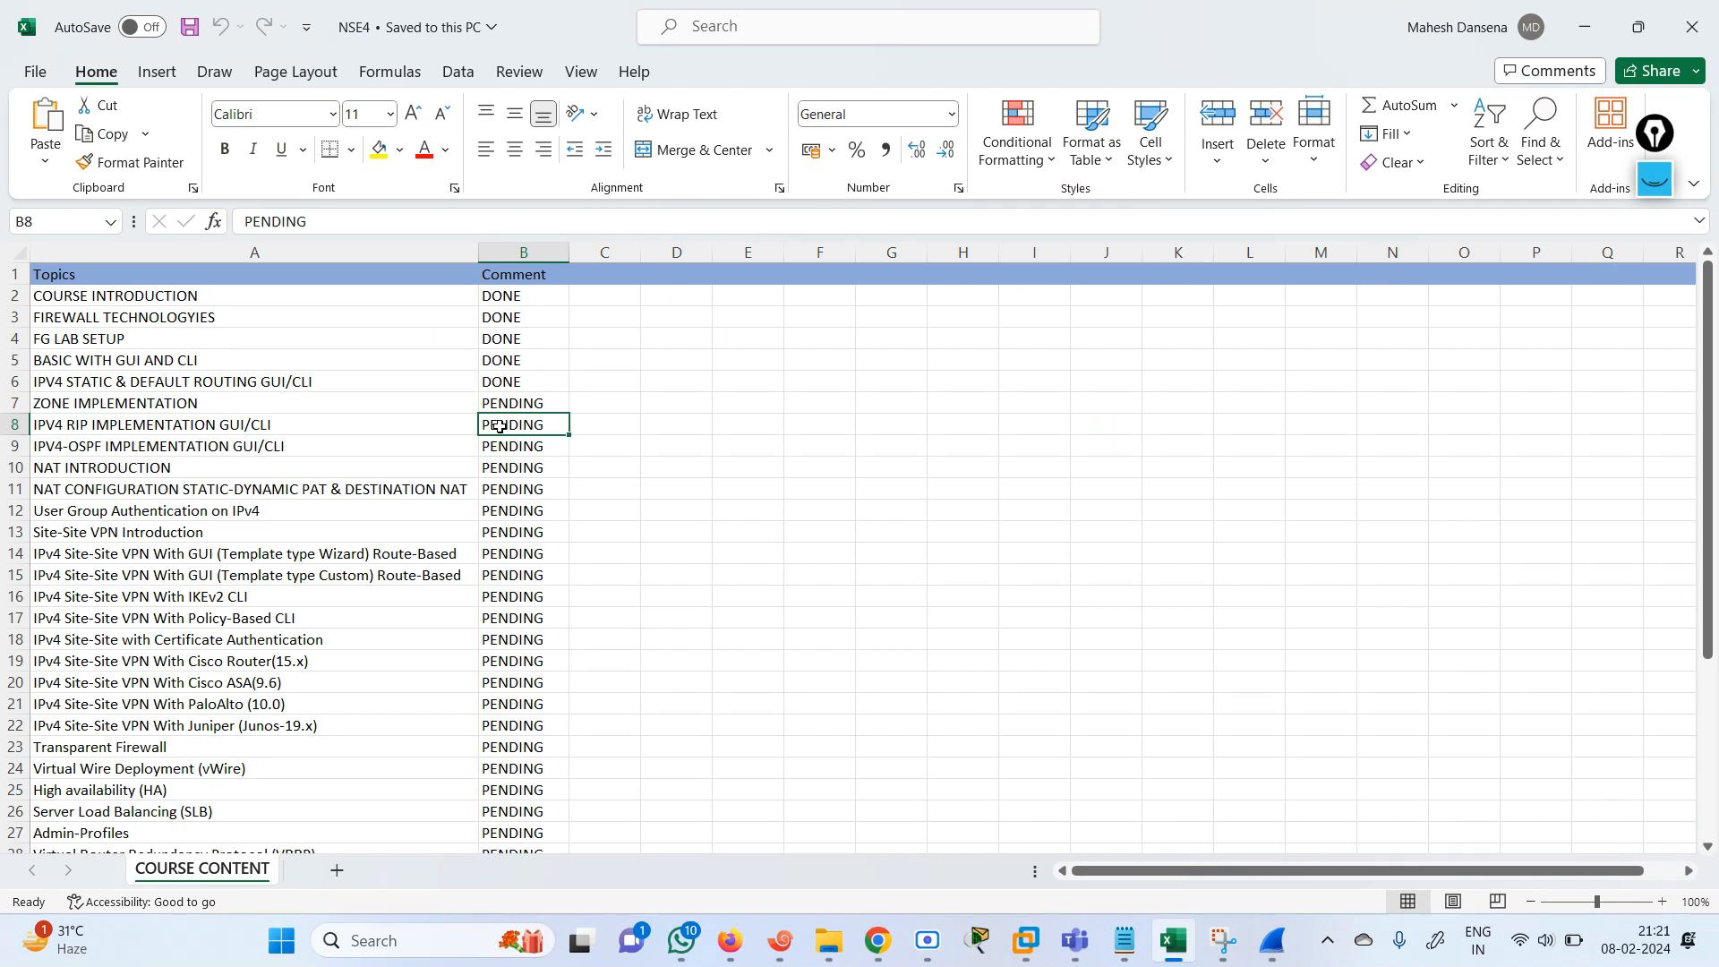
{"action": "type", "text": "R"}
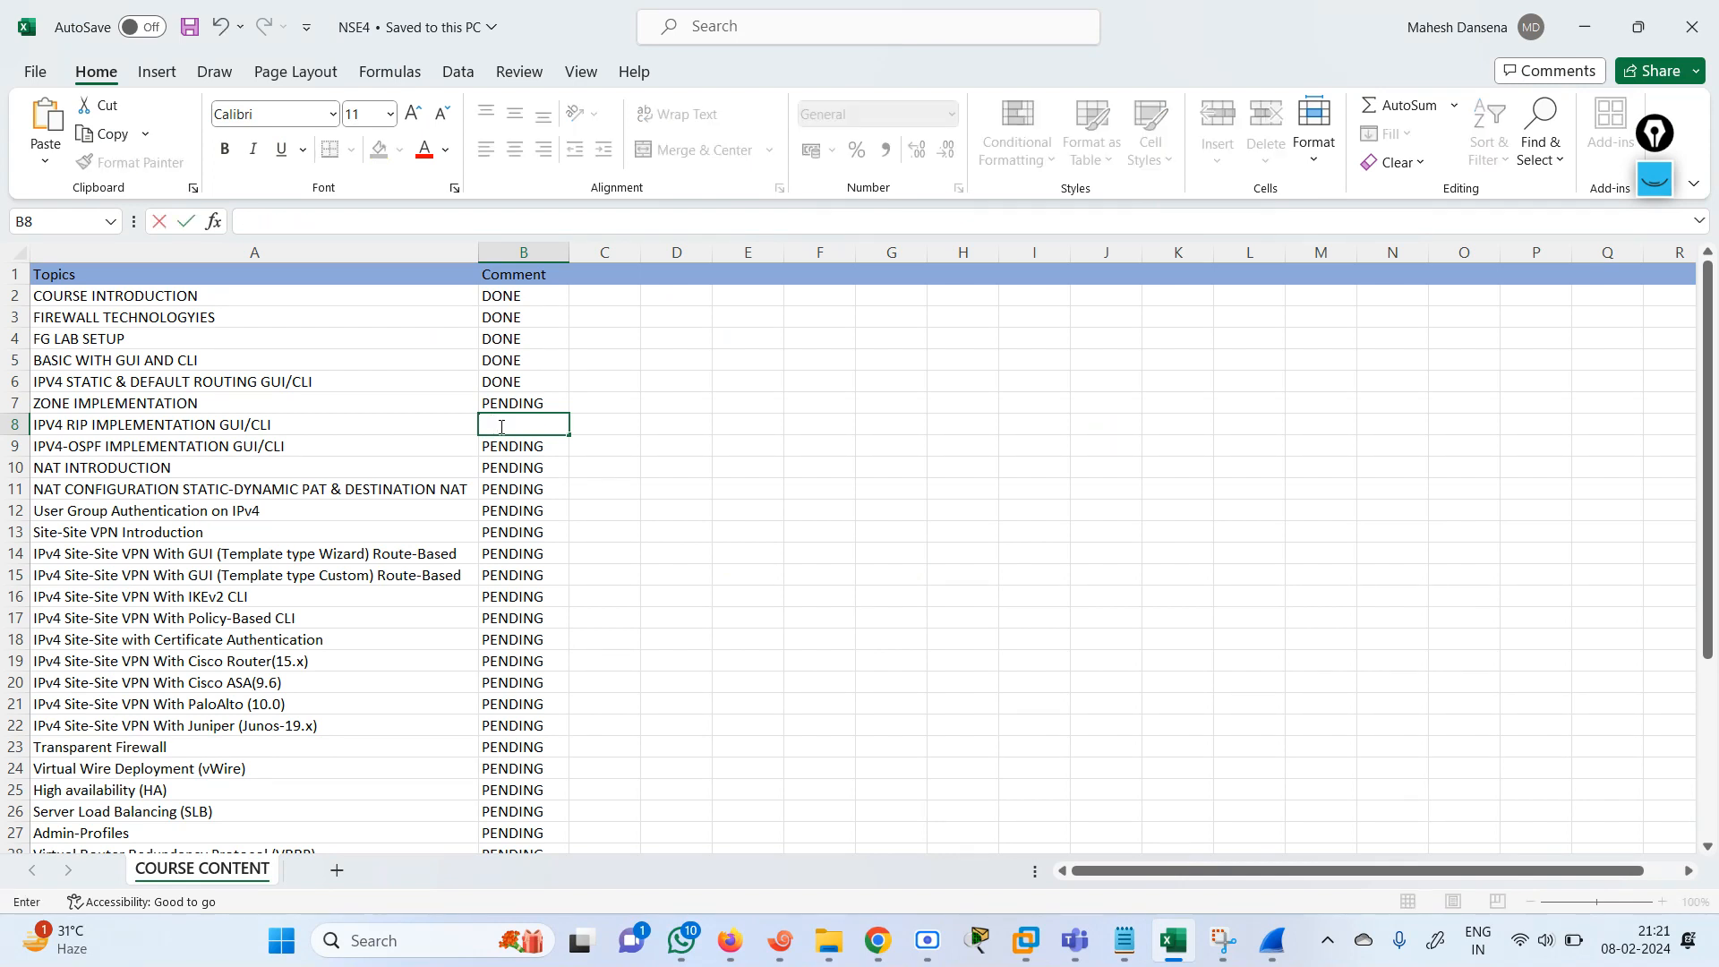
{"action": "type", "text": "DO"}
{"action": "key", "text": "Left"}
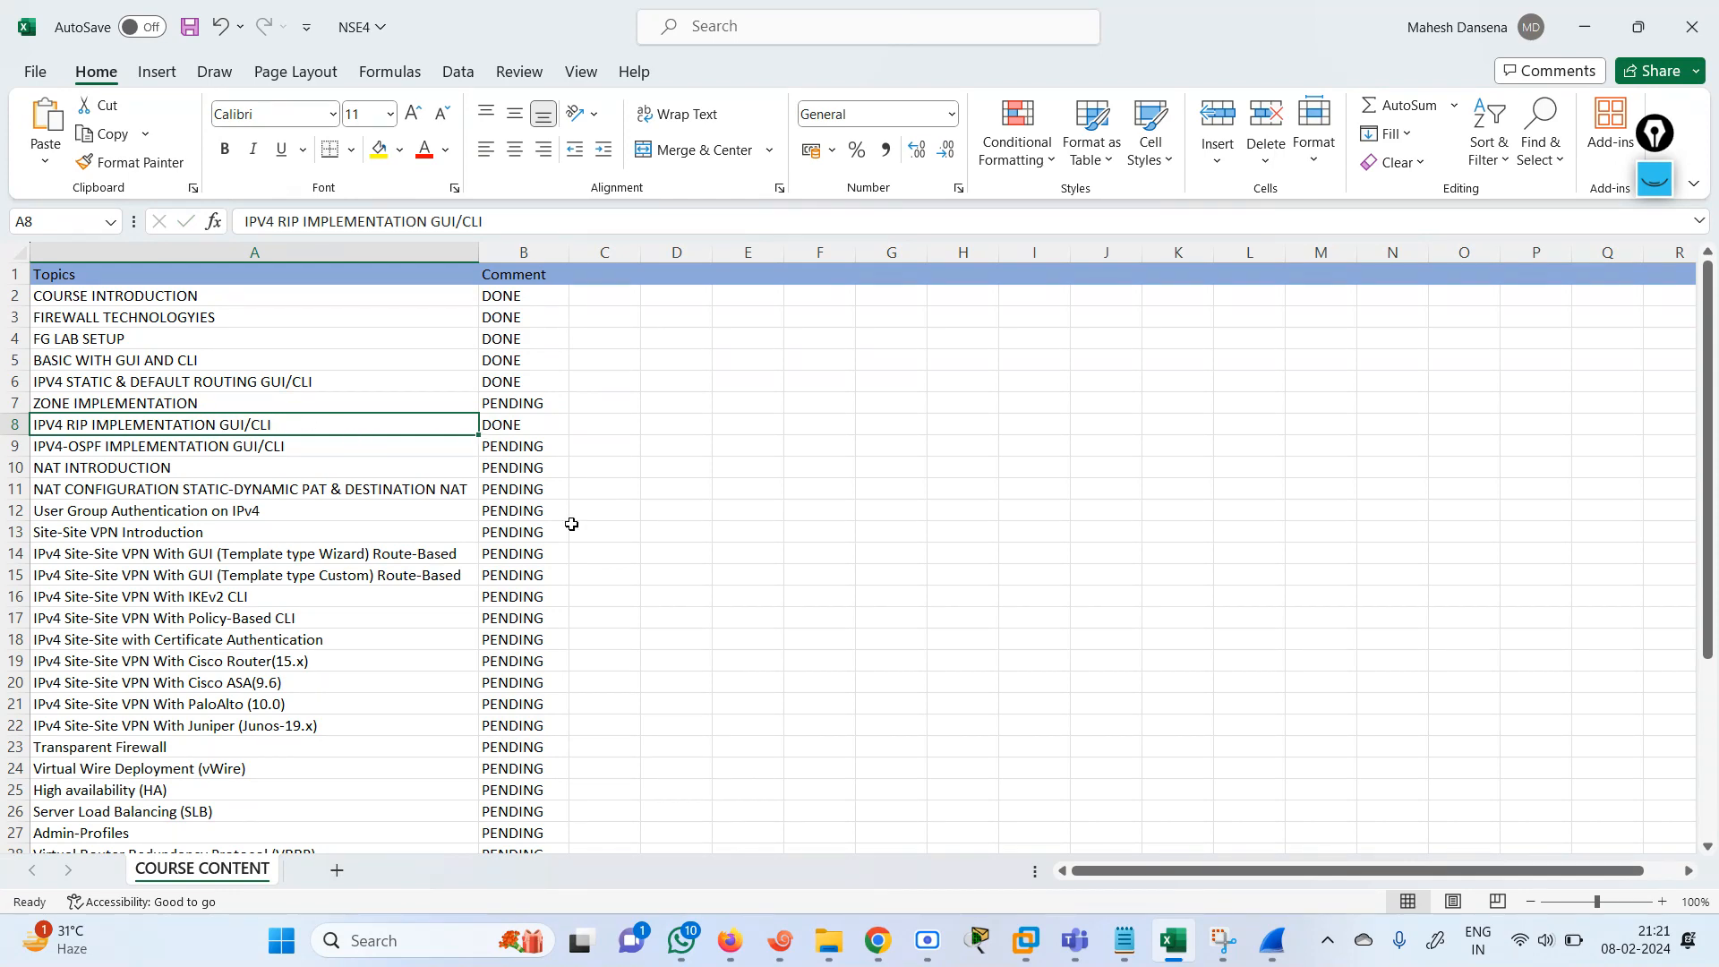
Return to the FortiGate web interface and remove the first three networks, 192.168.1.0 through 192.168.3.0, from the RIP configuration.
{"action": "mouse_move", "coordinate": [730, 956]}
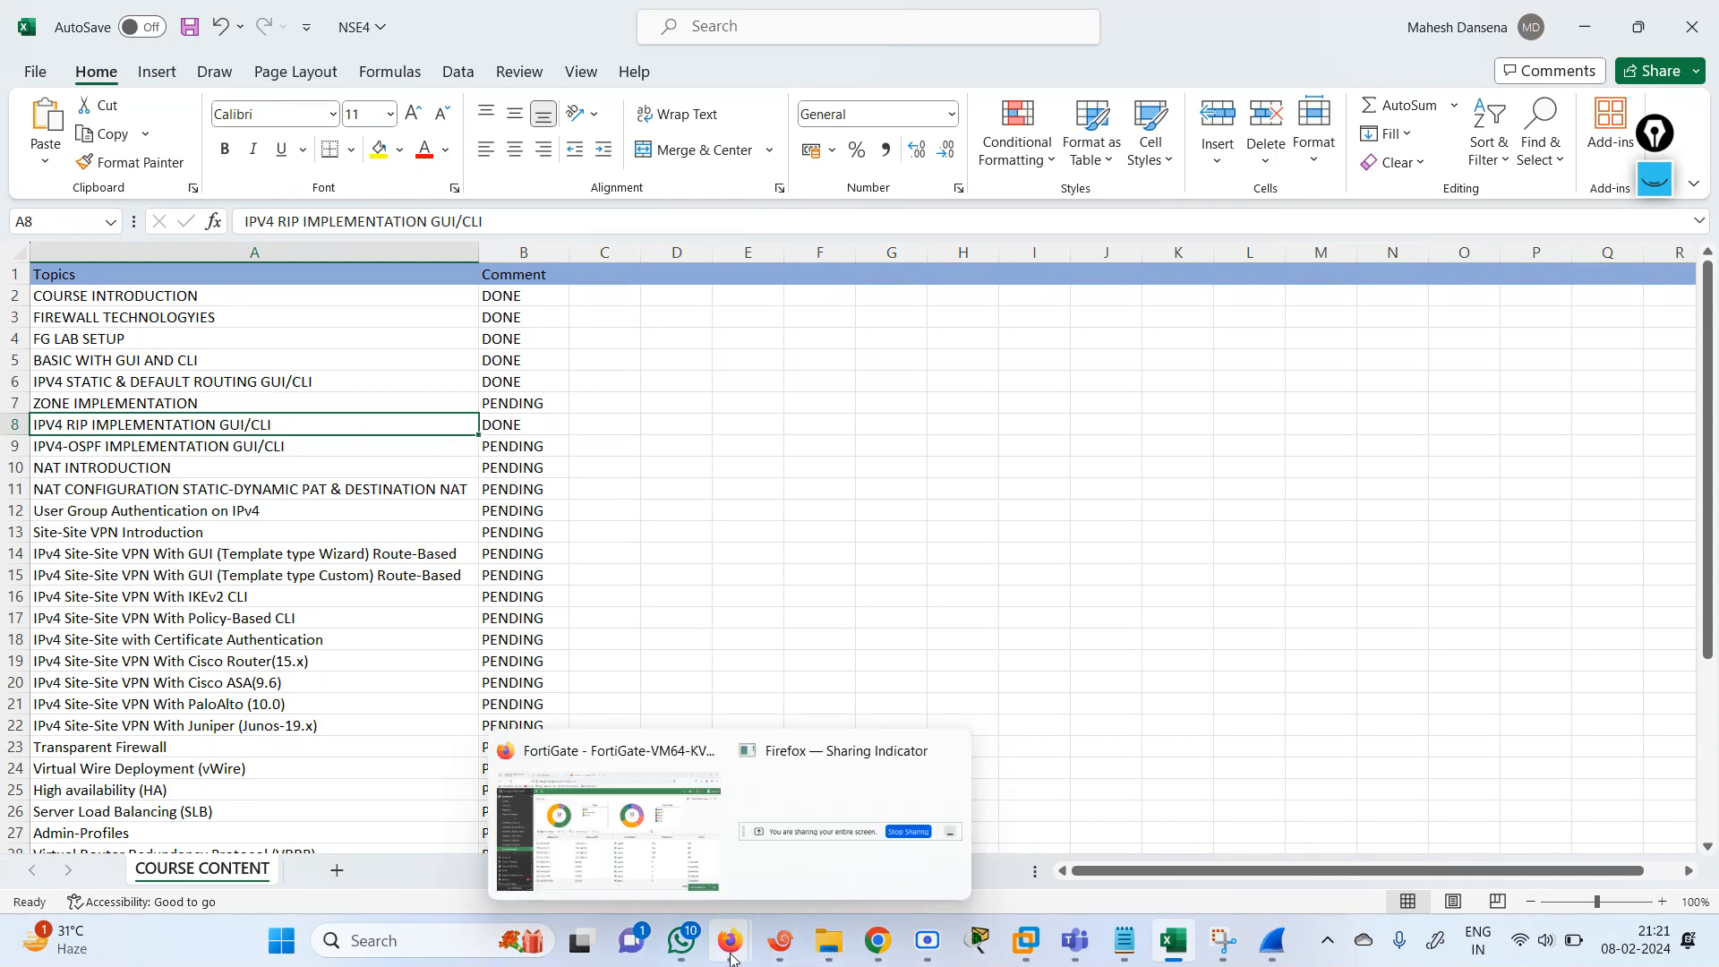
{"action": "left_click", "coordinate": [627, 846]}
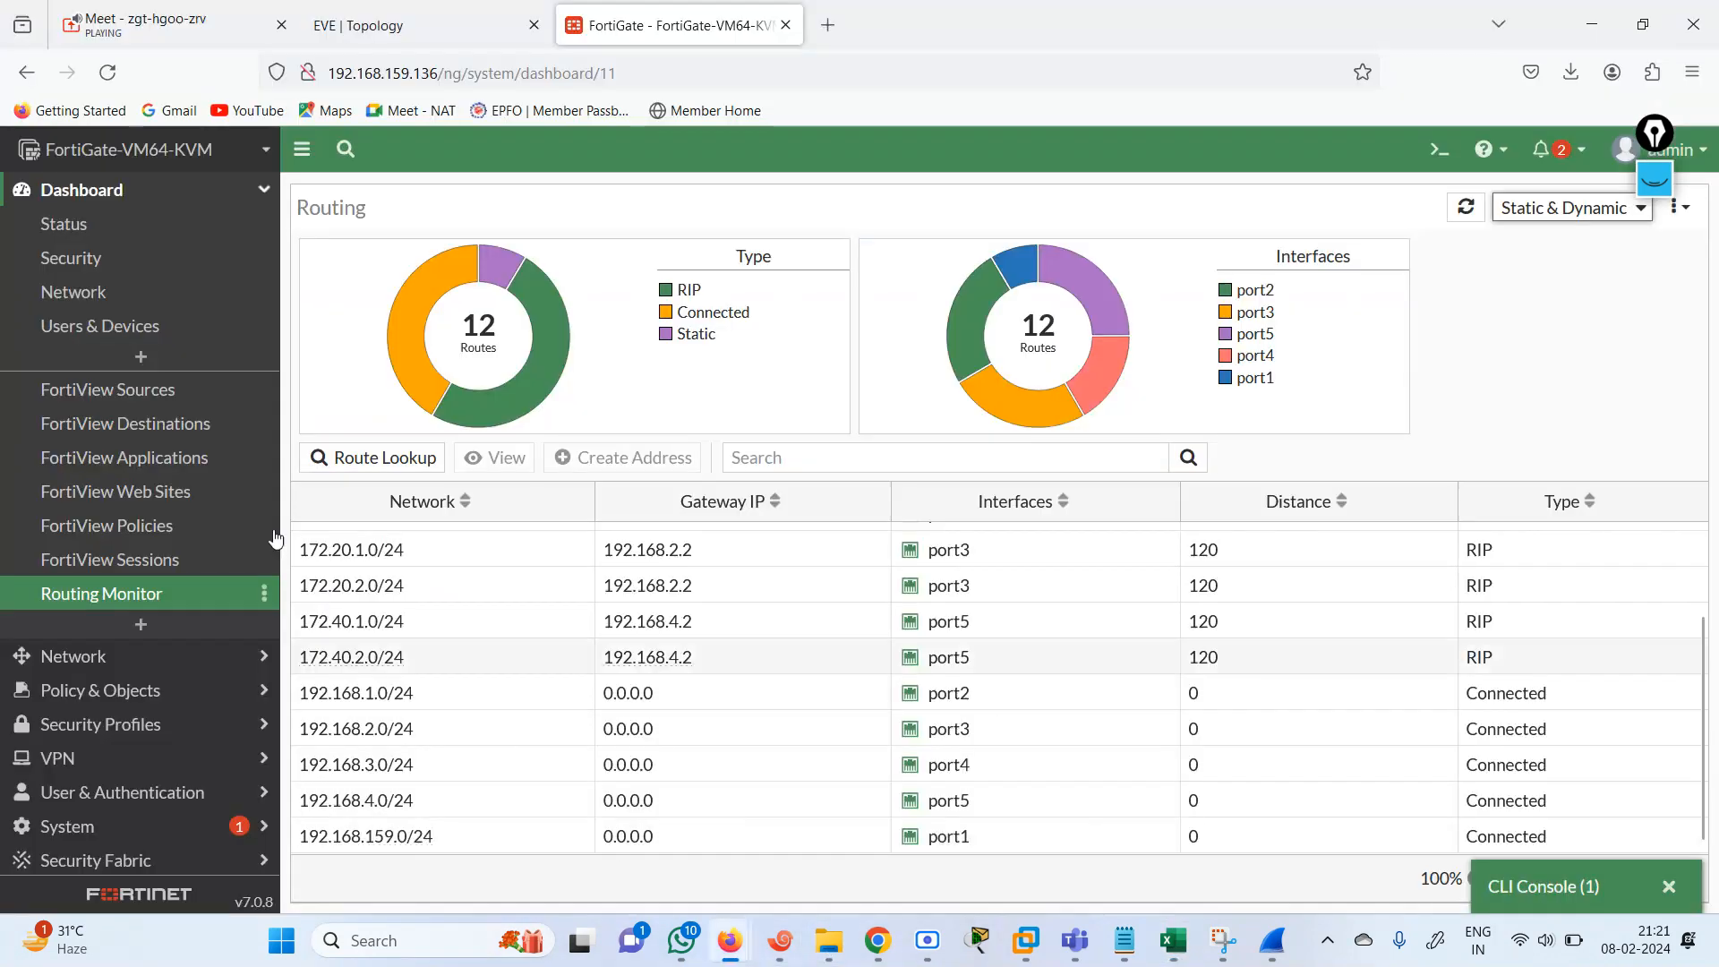
{"action": "left_click", "coordinate": [96, 659]}
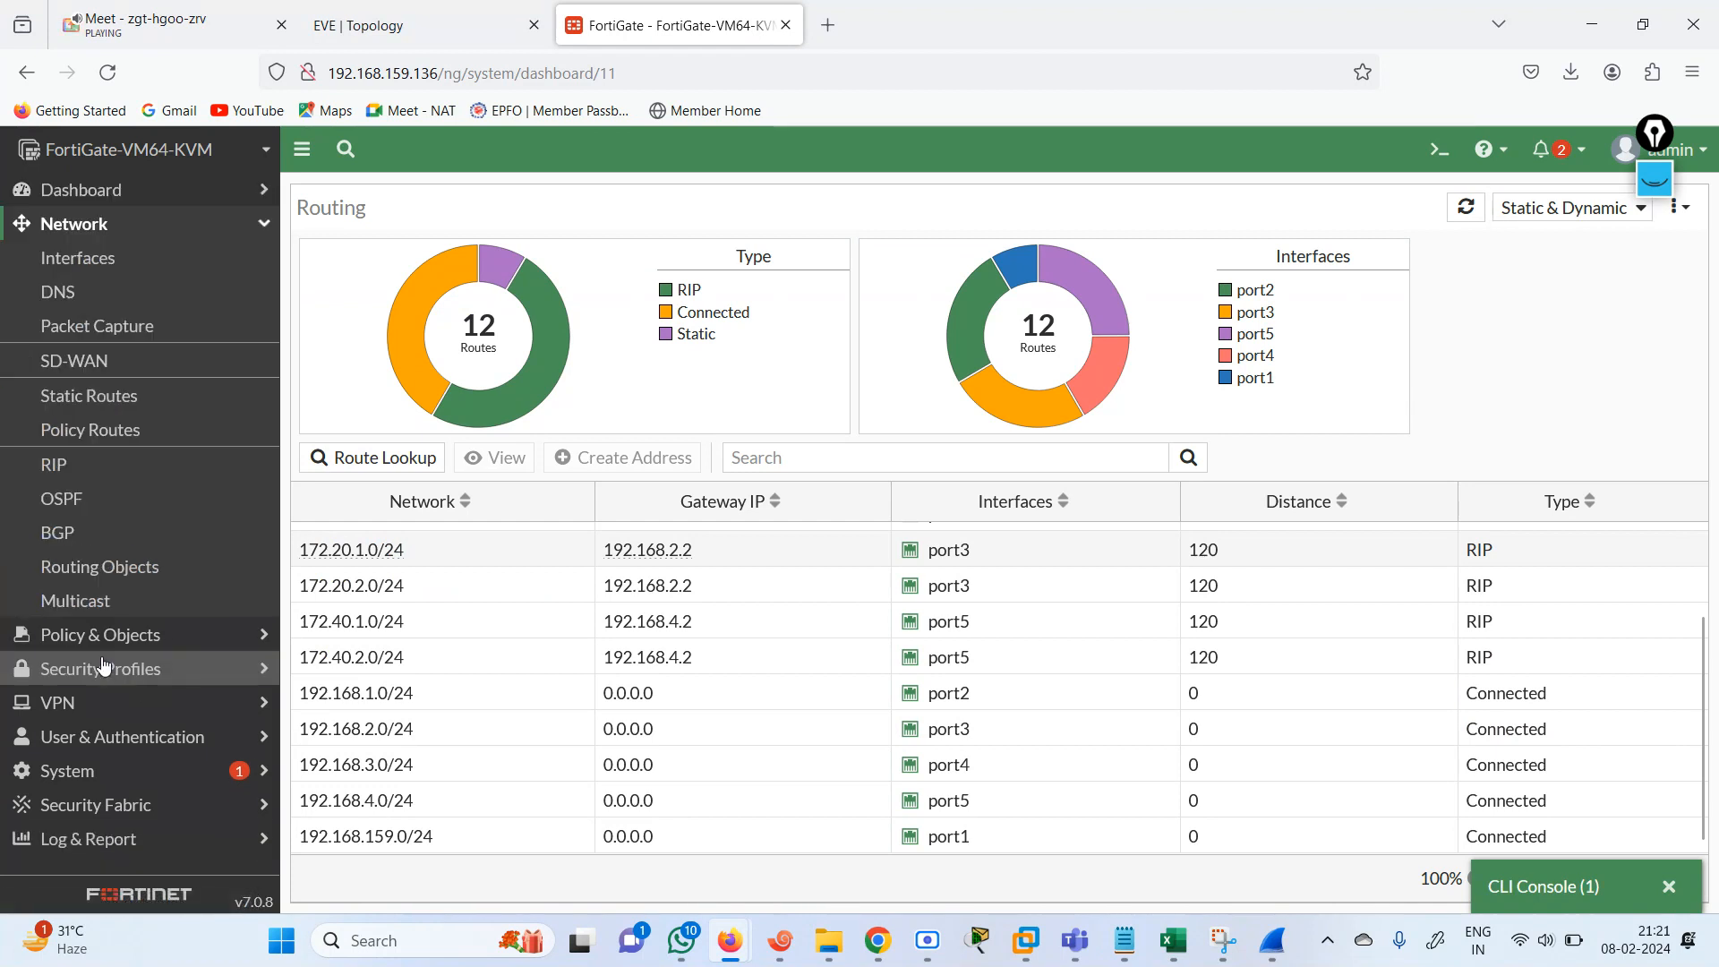
{"action": "left_click", "coordinate": [89, 464]}
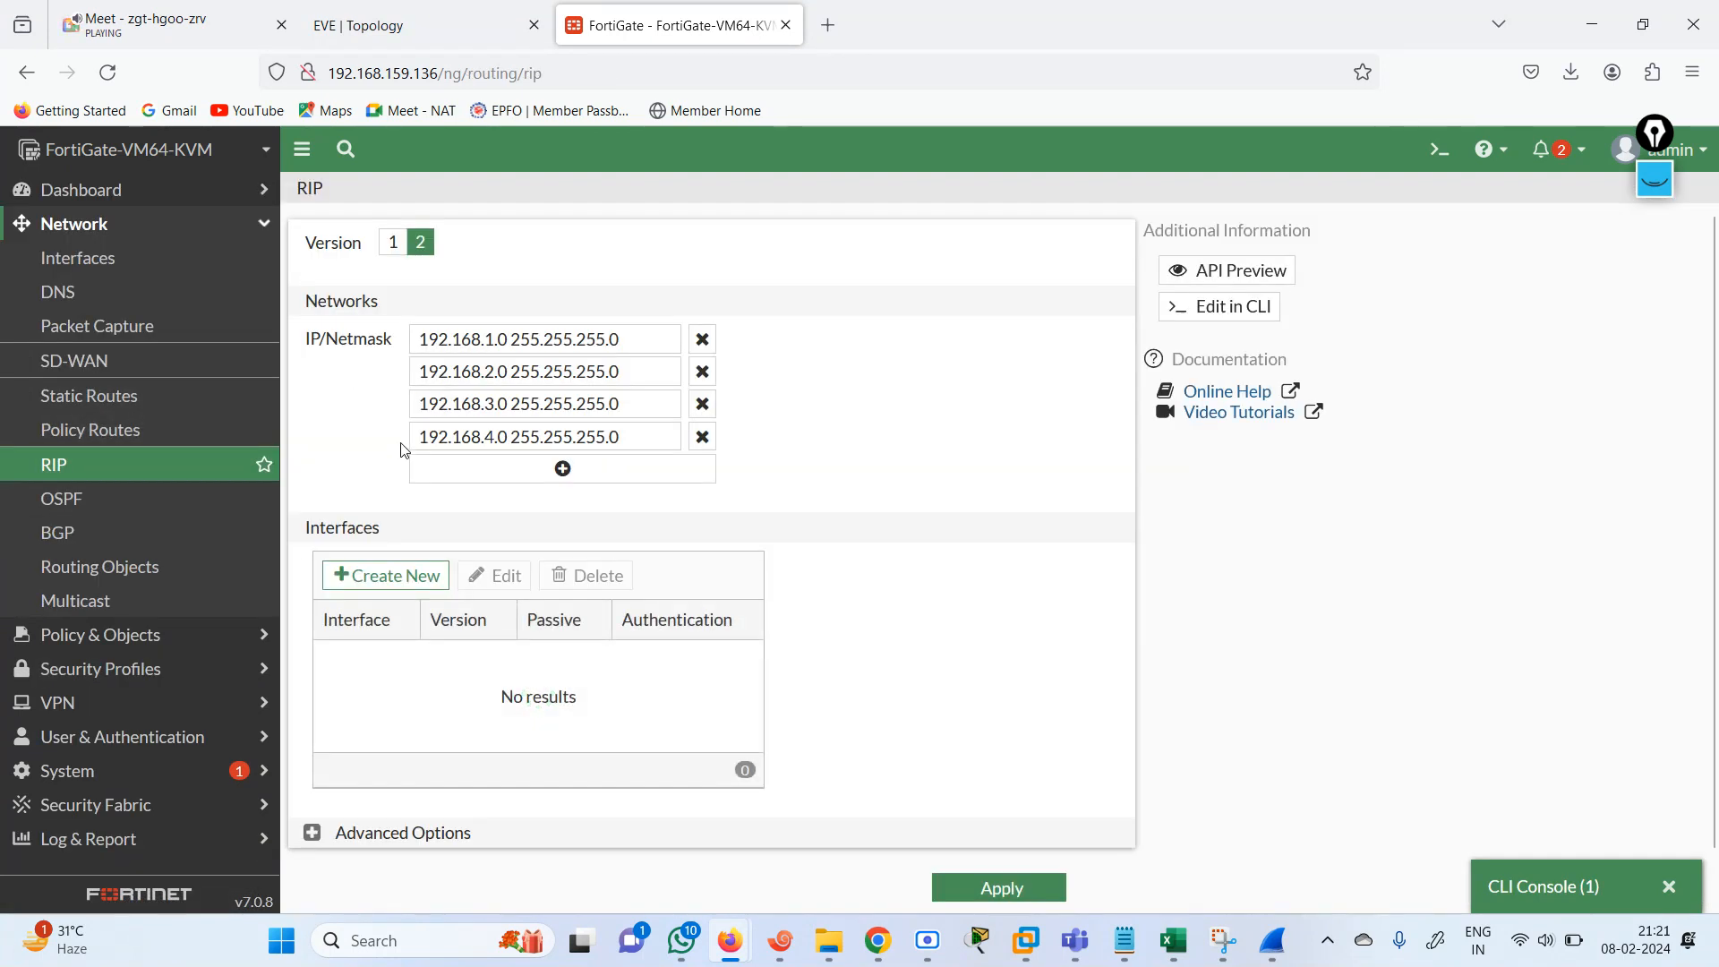
{"action": "left_click", "coordinate": [702, 341]}
{"action": "left_click", "coordinate": [701, 343]}
{"action": "left_click", "coordinate": [700, 346]}
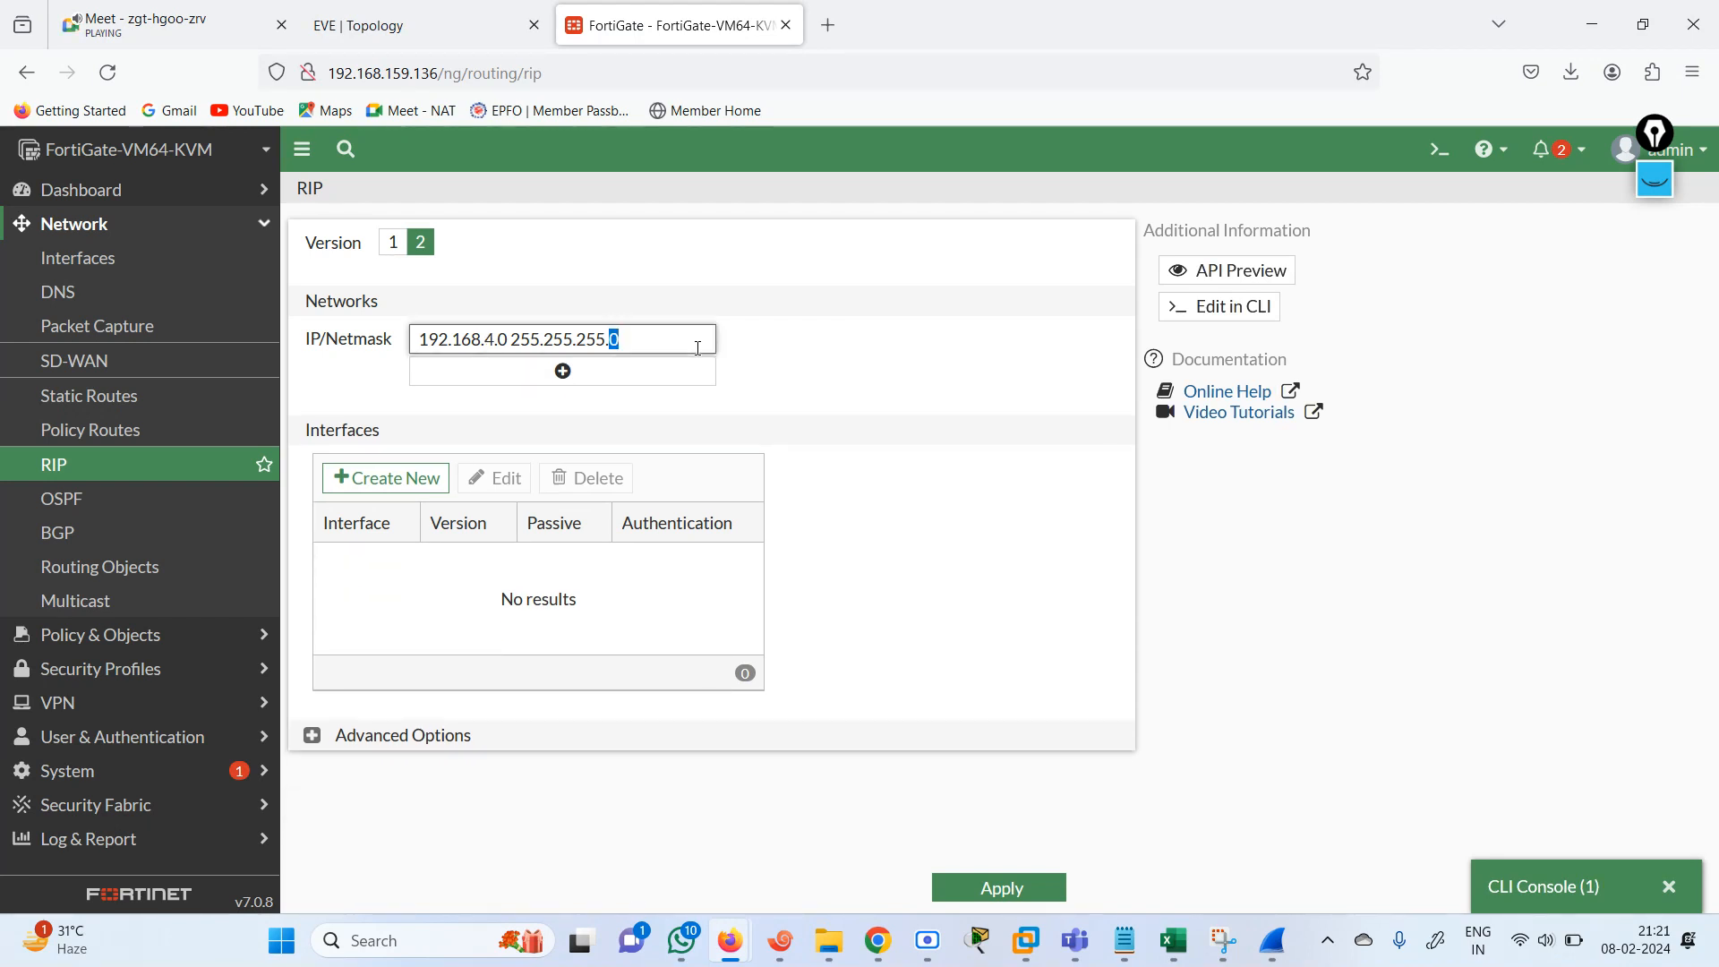
Replace the remaining RIP network with 0.0.0.0/0 and apply the configuration.
{"action": "triple_click", "coordinate": [635, 343]}
{"action": "type", "text": "0.0.0."}
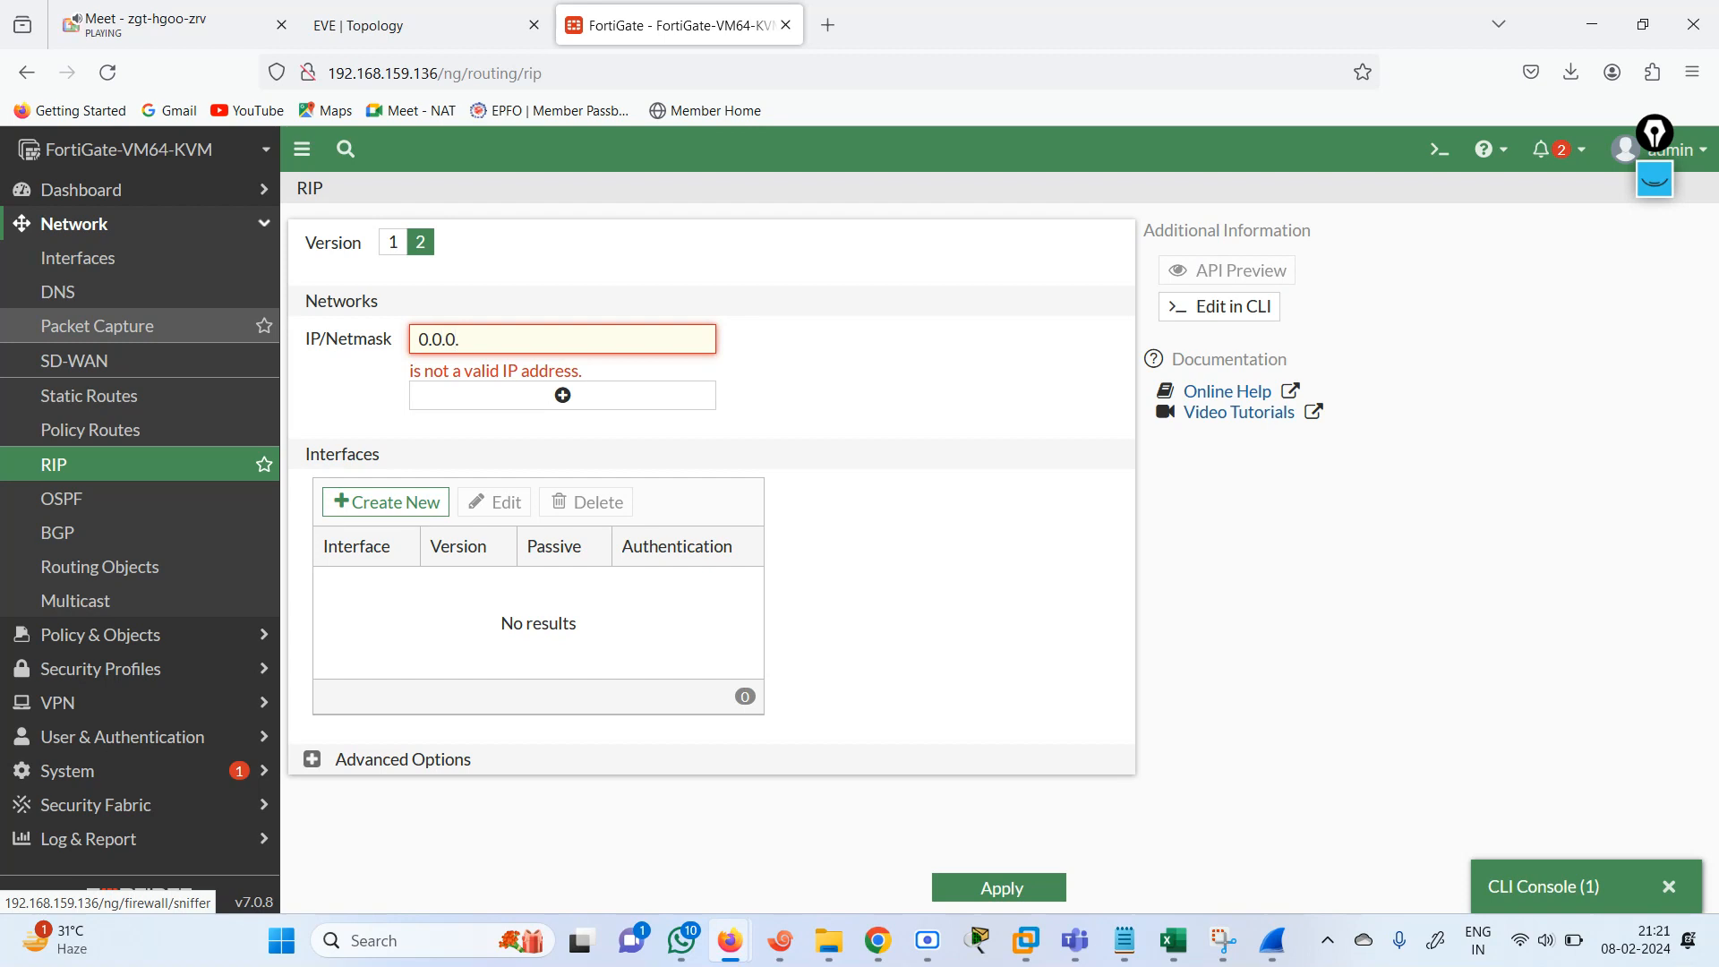
{"action": "type", "text": "0/0"}
{"action": "left_click", "coordinate": [1038, 888]}
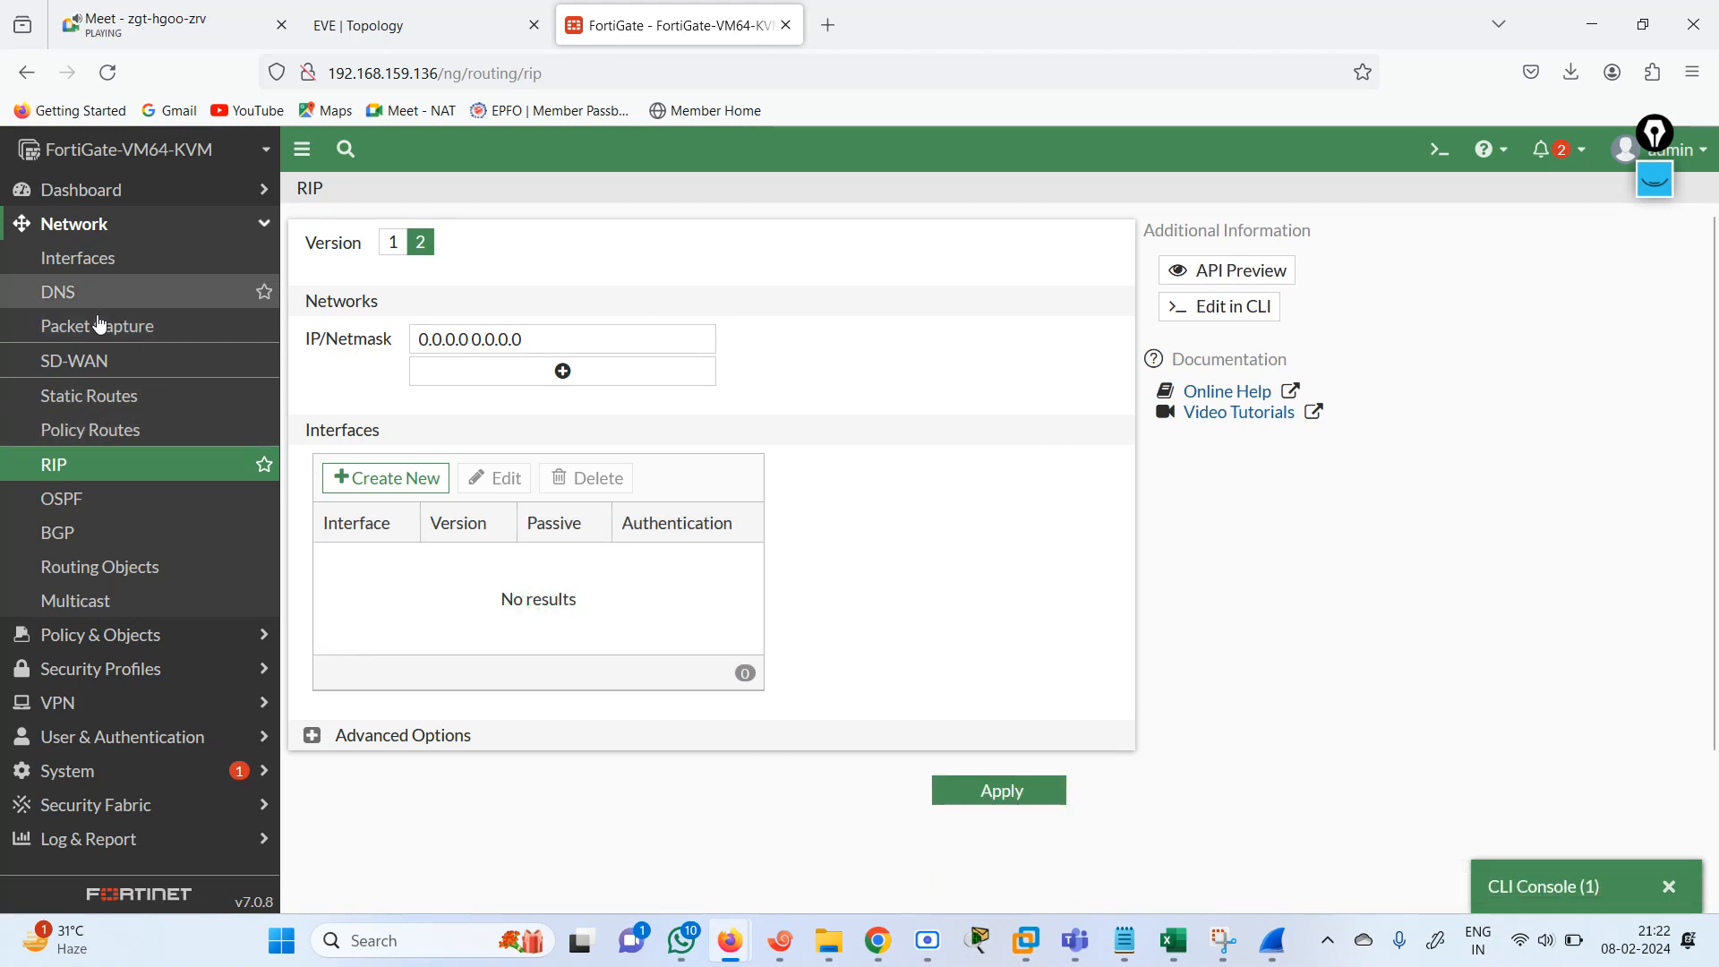
Reopen the Routing Monitor, then run get router info routing-table details repeatedly in a new CLI console.
{"action": "left_click", "coordinate": [64, 198]}
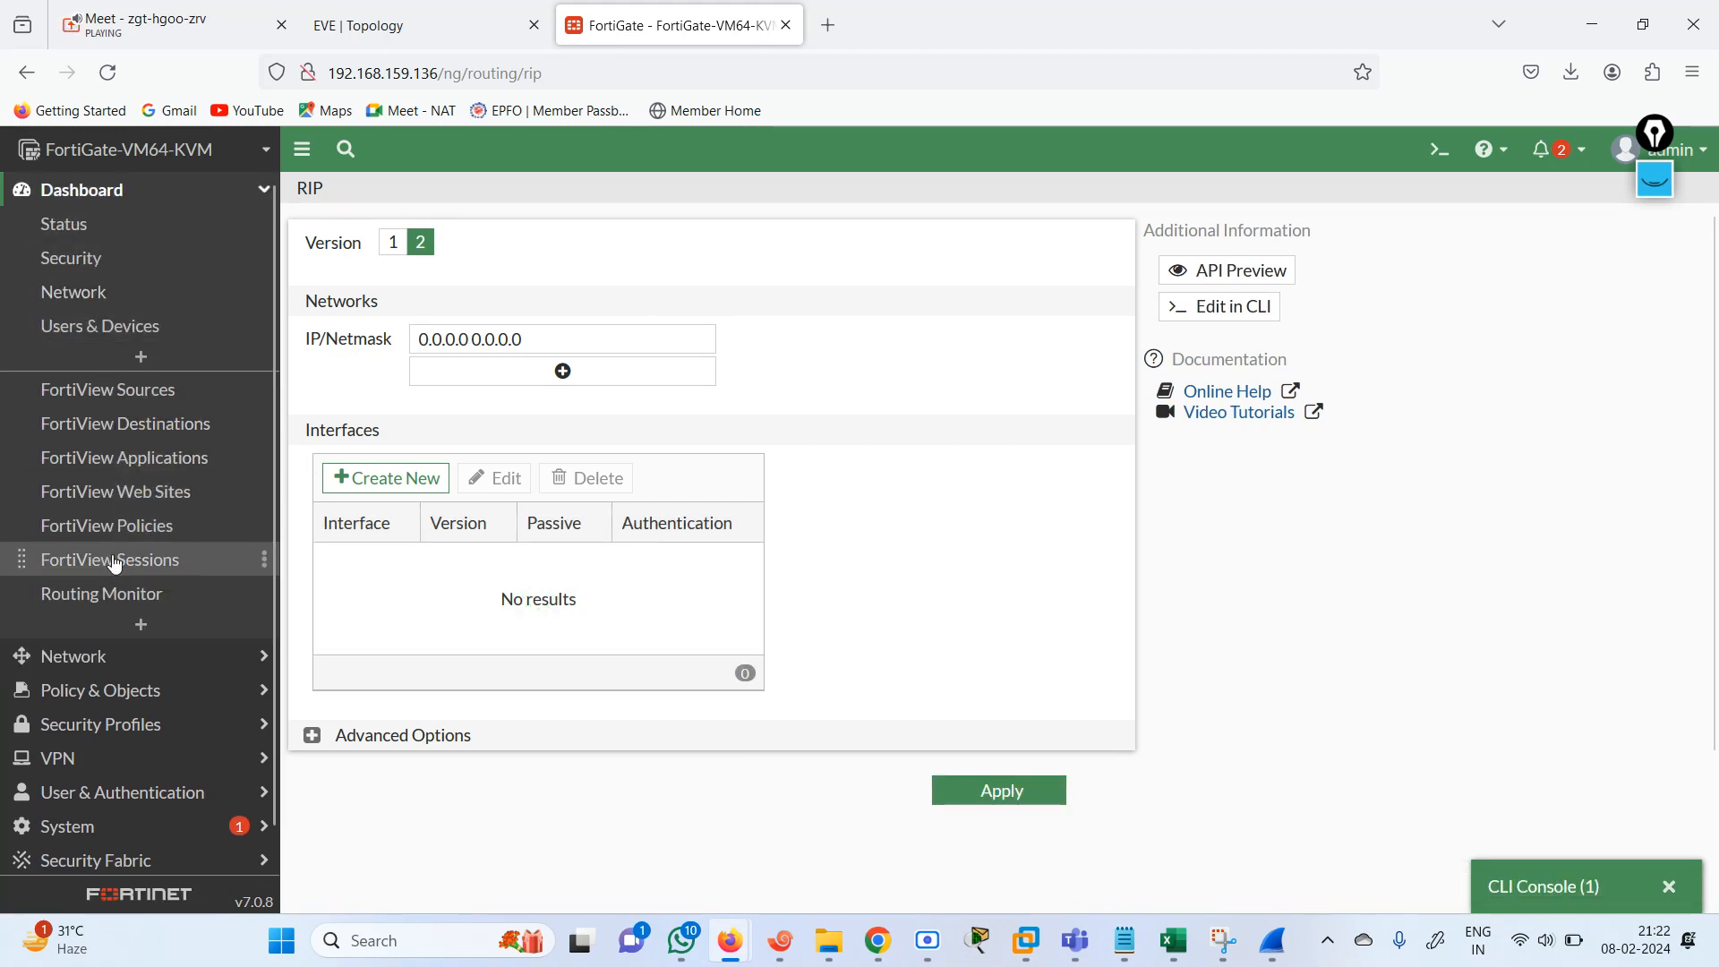
{"action": "left_click", "coordinate": [108, 596]}
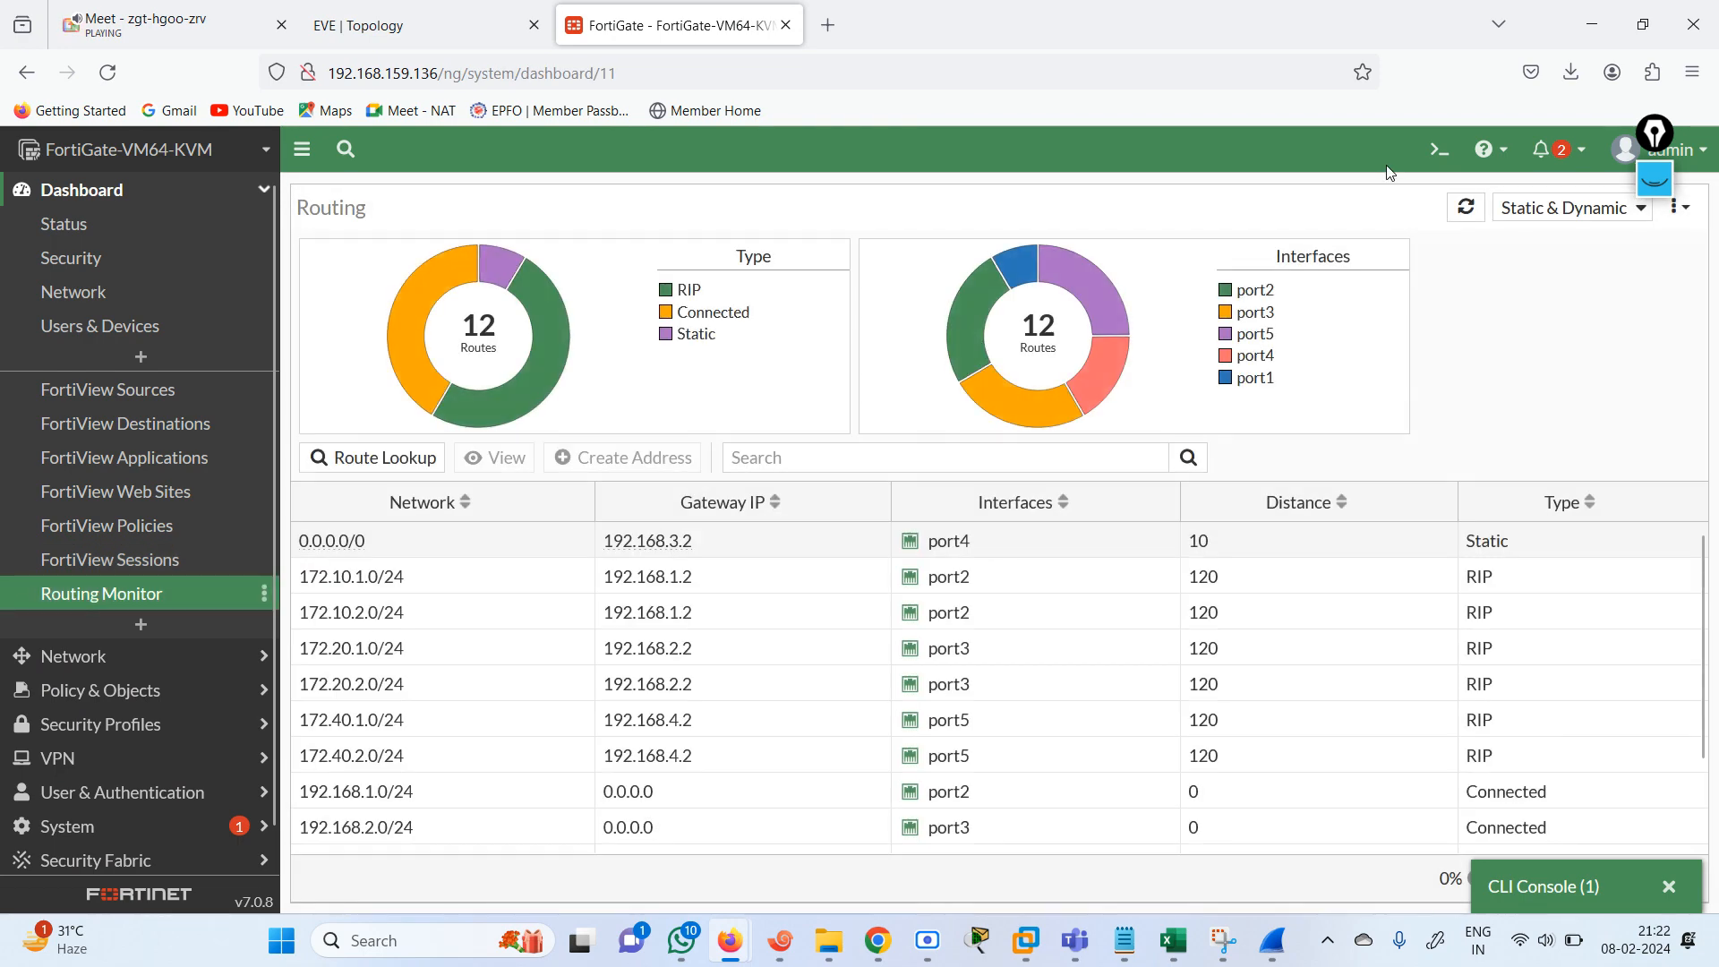
{"action": "left_click", "coordinate": [1440, 148]}
{"action": "type", "text": "get"}
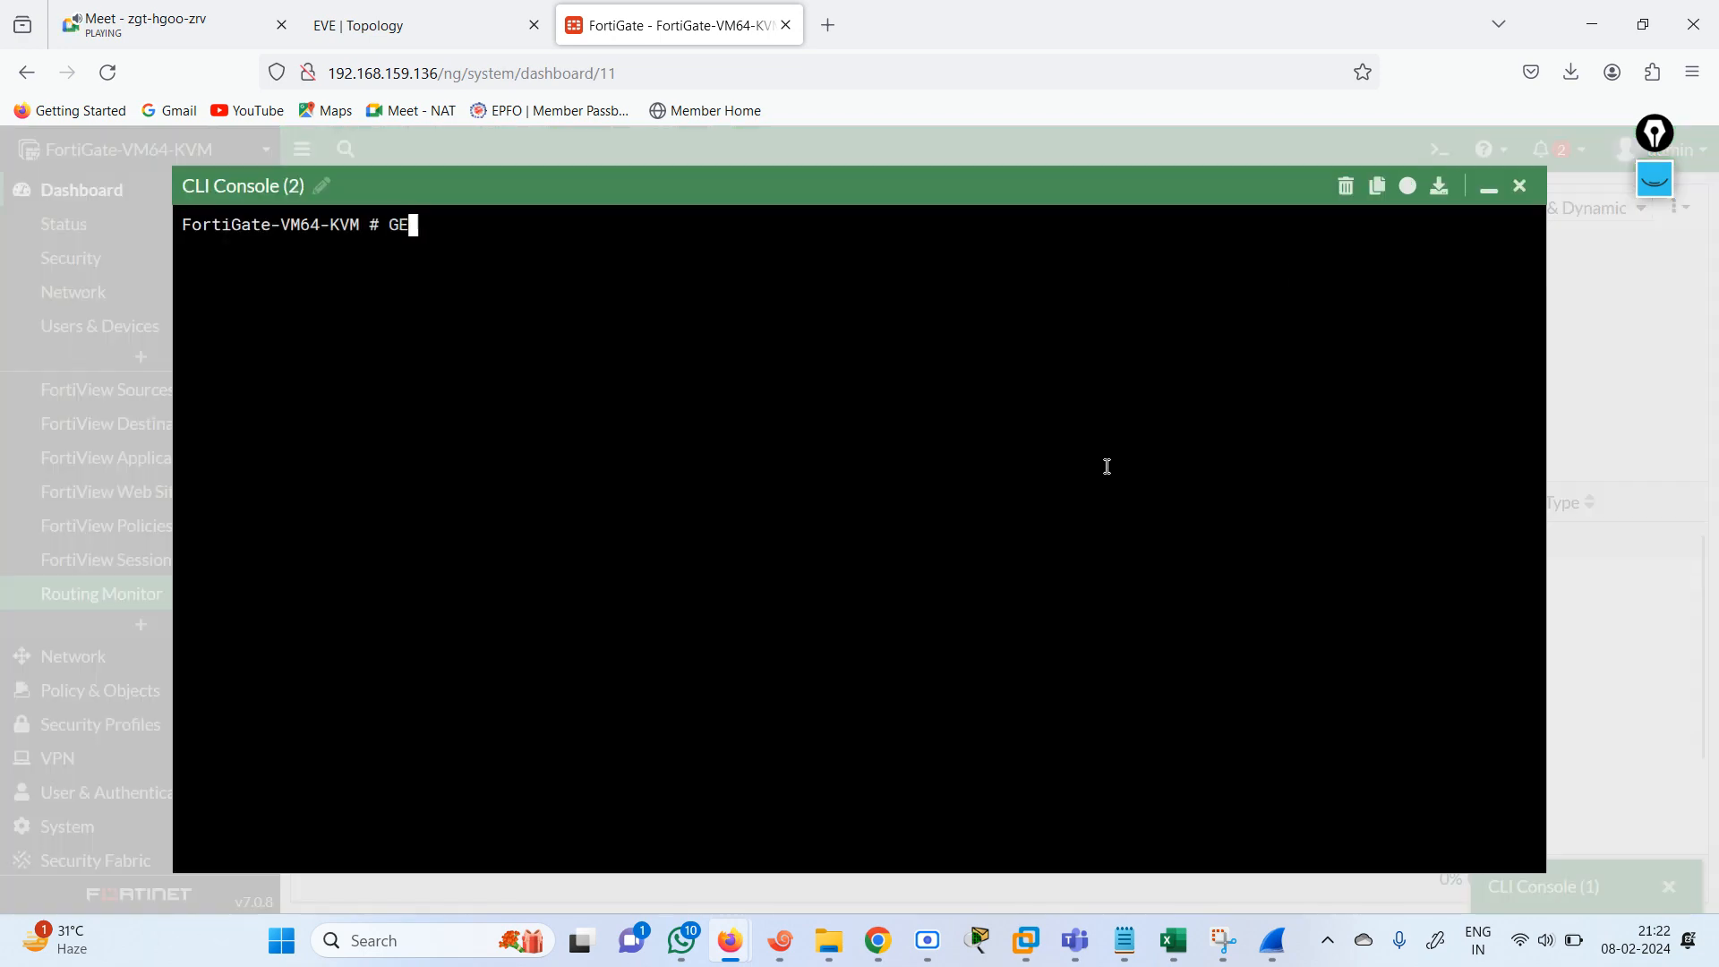
{"action": "key", "text": "BackSpace"}
{"action": "key", "text": "BackSpace"}
{"action": "key", "text": "BackSpace"}
{"action": "type", "text": "get router  info routing-table "}
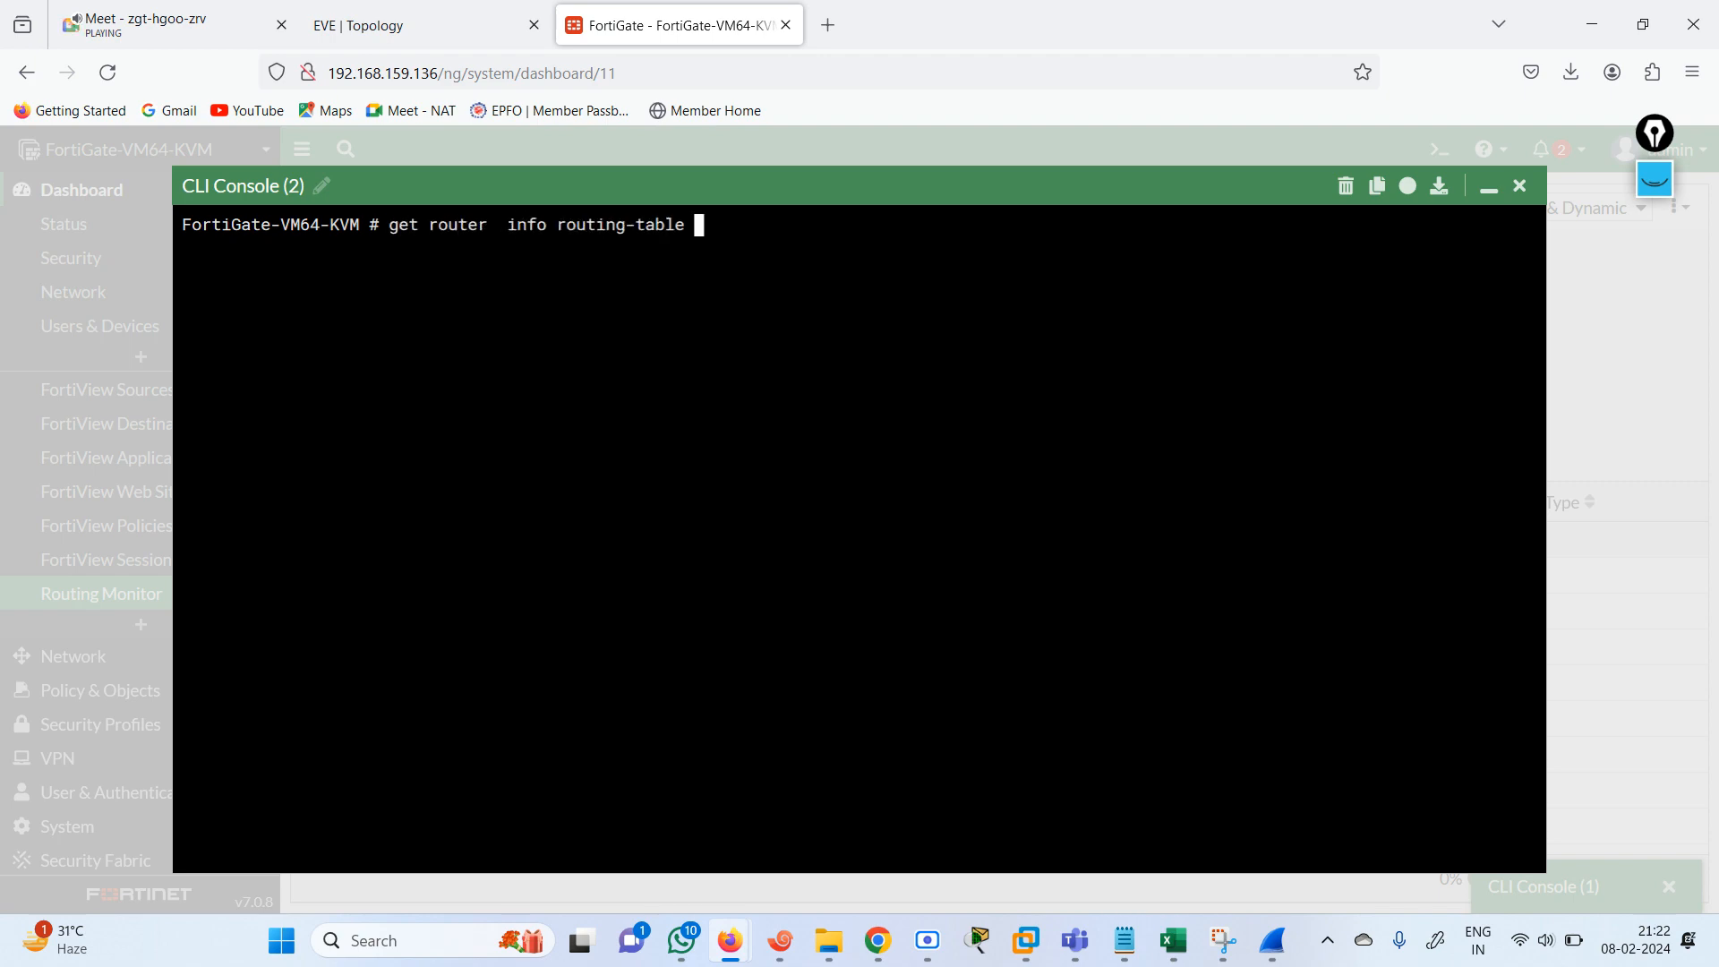
{"action": "type", "text": "details"}
{"action": "key", "text": "Return"}
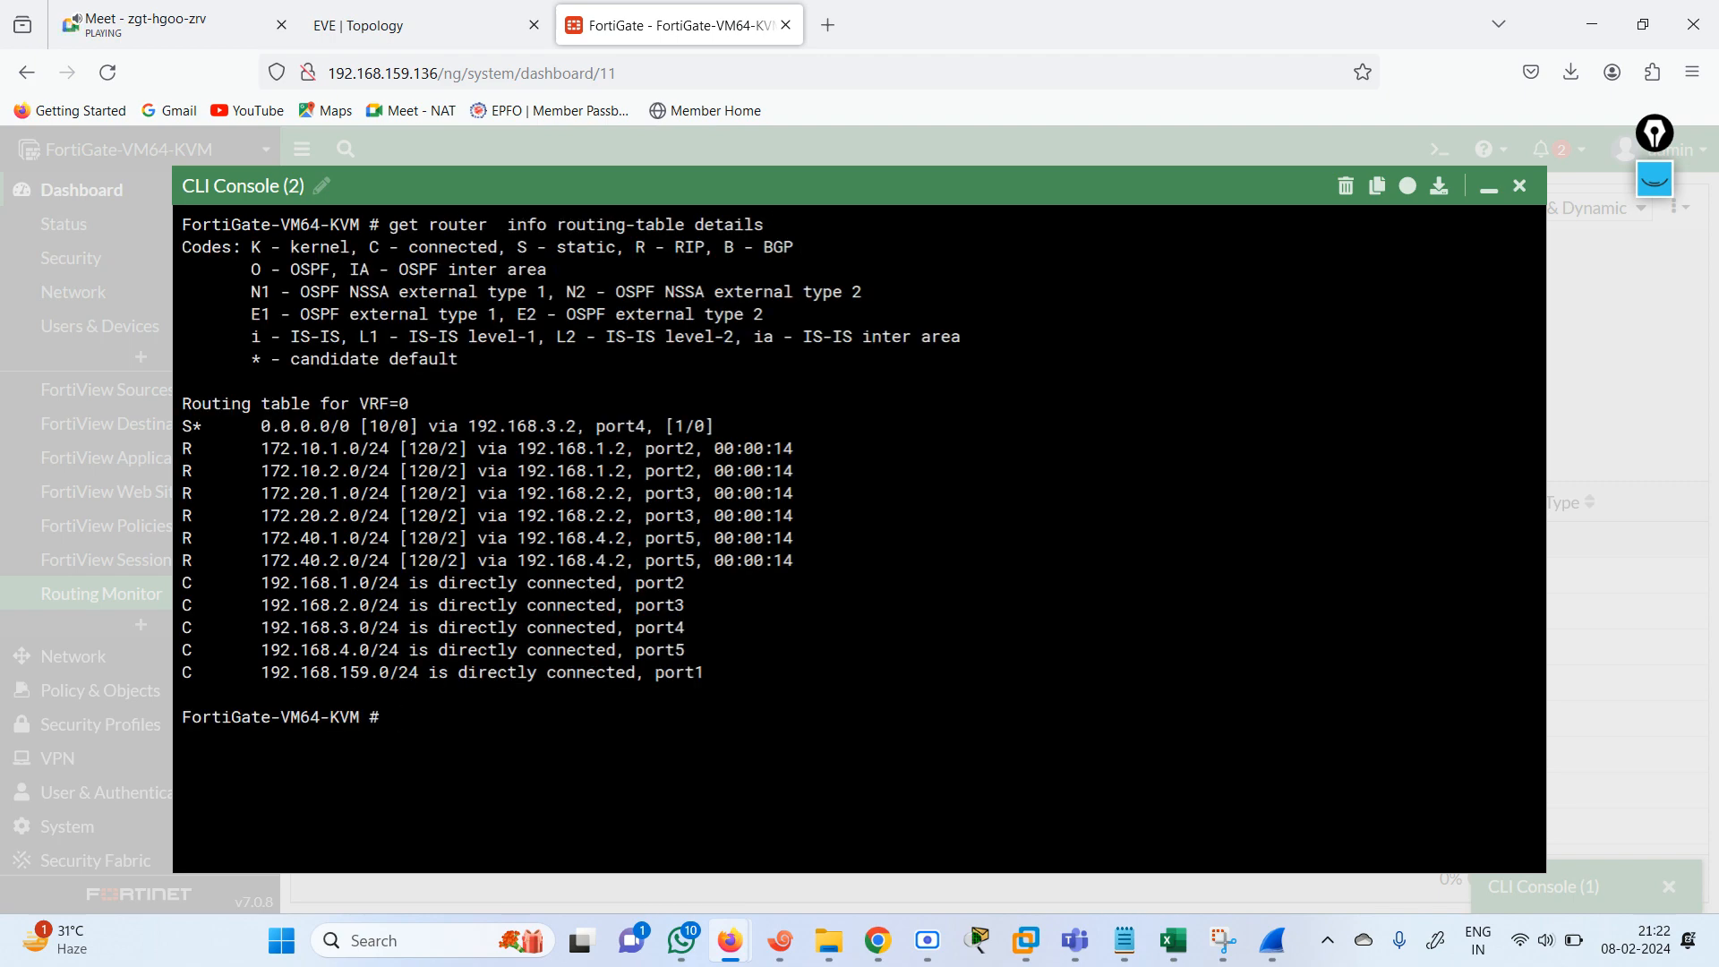
{"action": "key", "text": "Up"}
{"action": "key", "text": "Return"}
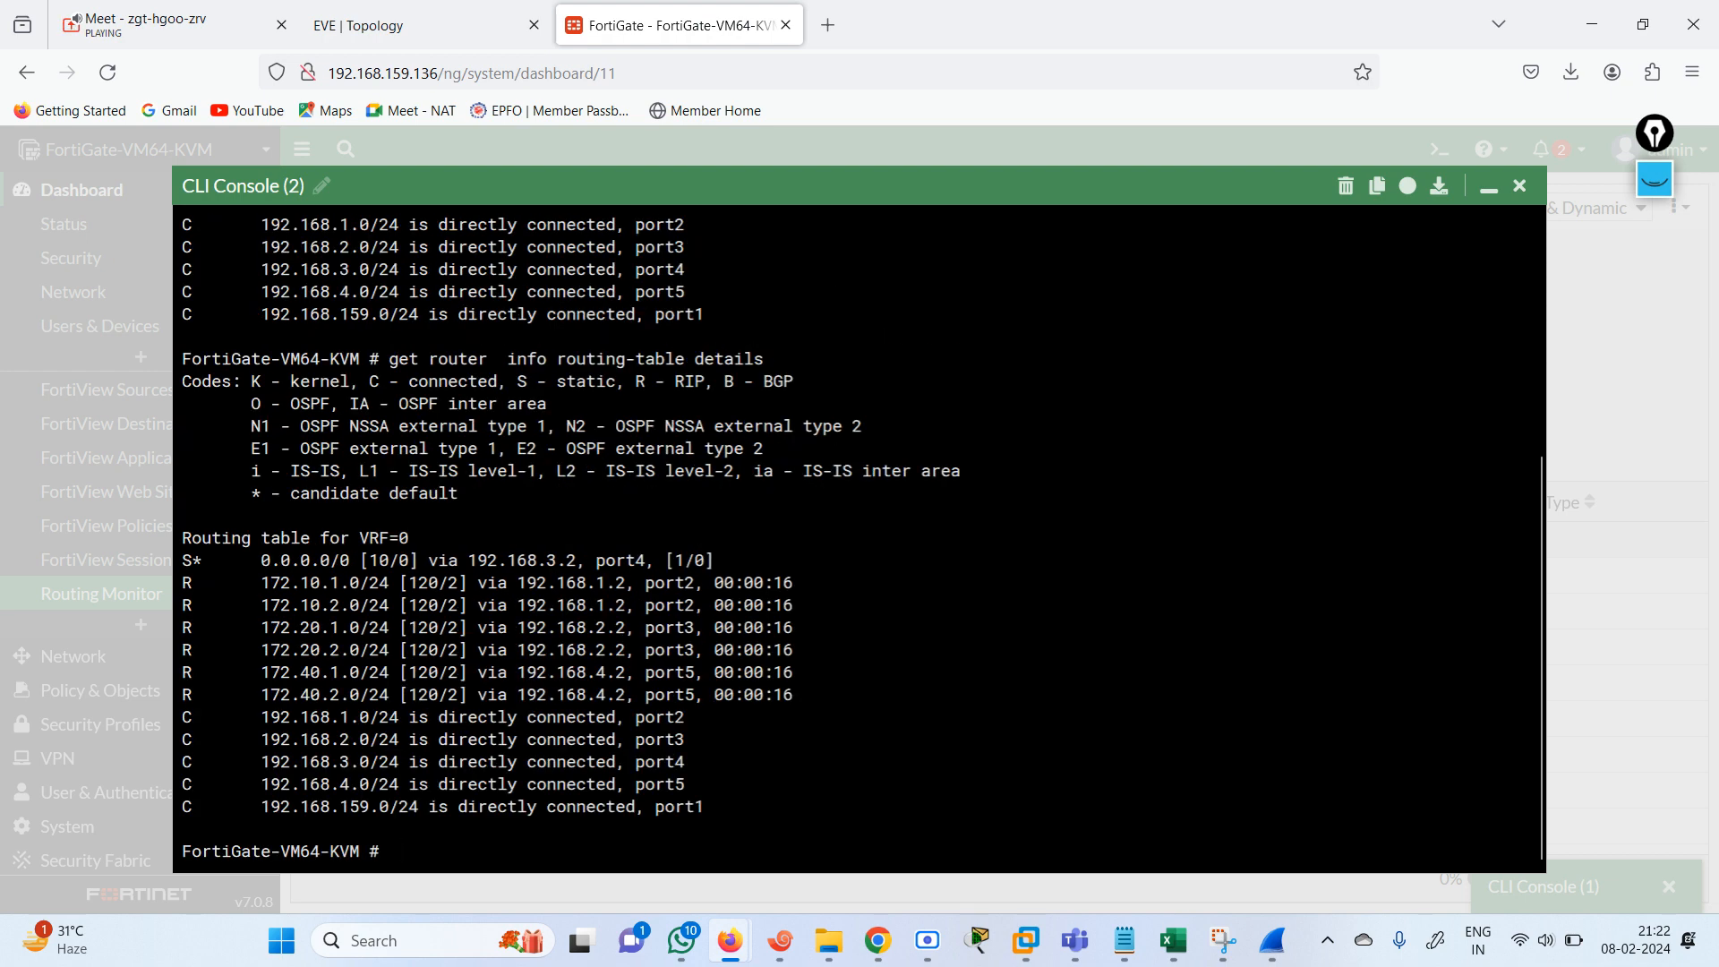
{"action": "key", "text": "Up"}
{"action": "key", "text": "Return"}
List only the RIP-learned routes with get router info routing-table rip.
{"action": "key", "text": "Up"}
{"action": "key", "text": "BackSpace"}
{"action": "key", "text": "BackSpace"}
{"action": "key", "text": "BackSpace"}
{"action": "key", "text": "BackSpace"}
{"action": "key", "text": "BackSpace"}
{"action": "key", "text": "BackSpace"}
{"action": "key", "text": "BackSpace"}
{"action": "type", "text": "router  info routing-table r"}
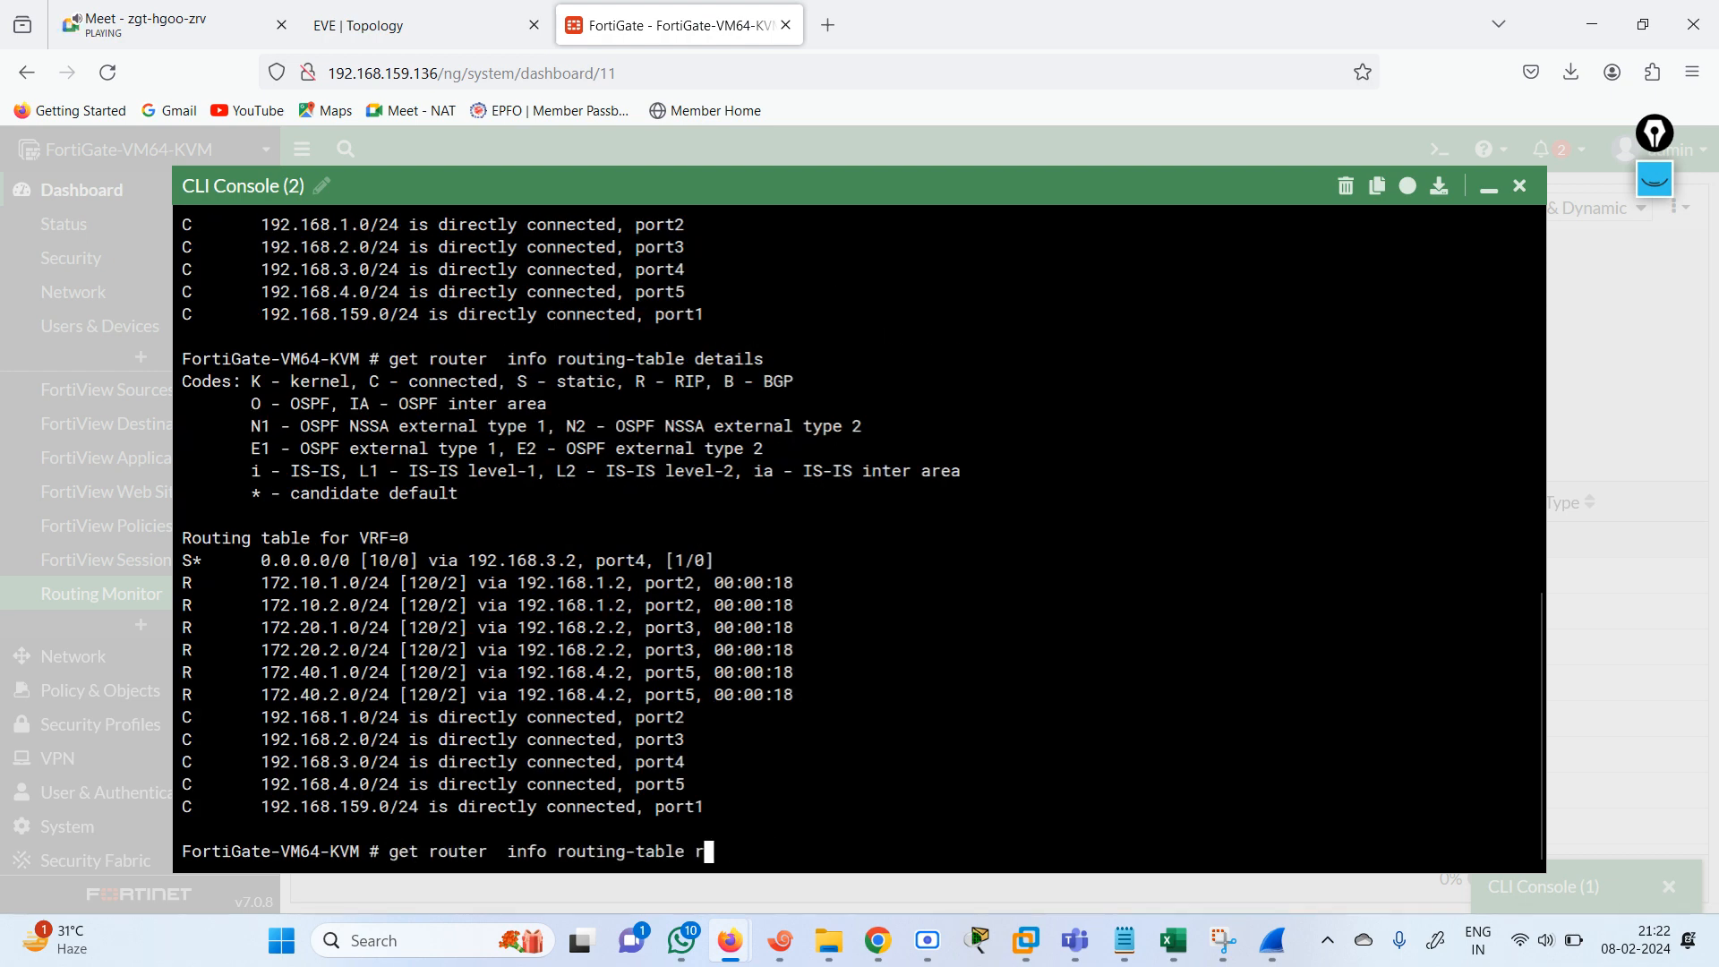
{"action": "type", "text": "ip"}
{"action": "key", "text": "Return"}
Keep rerunning the RIP routing-table command to watch the age timers of the learned routes.
{"action": "key", "text": "Up"}
{"action": "key", "text": "Return"}
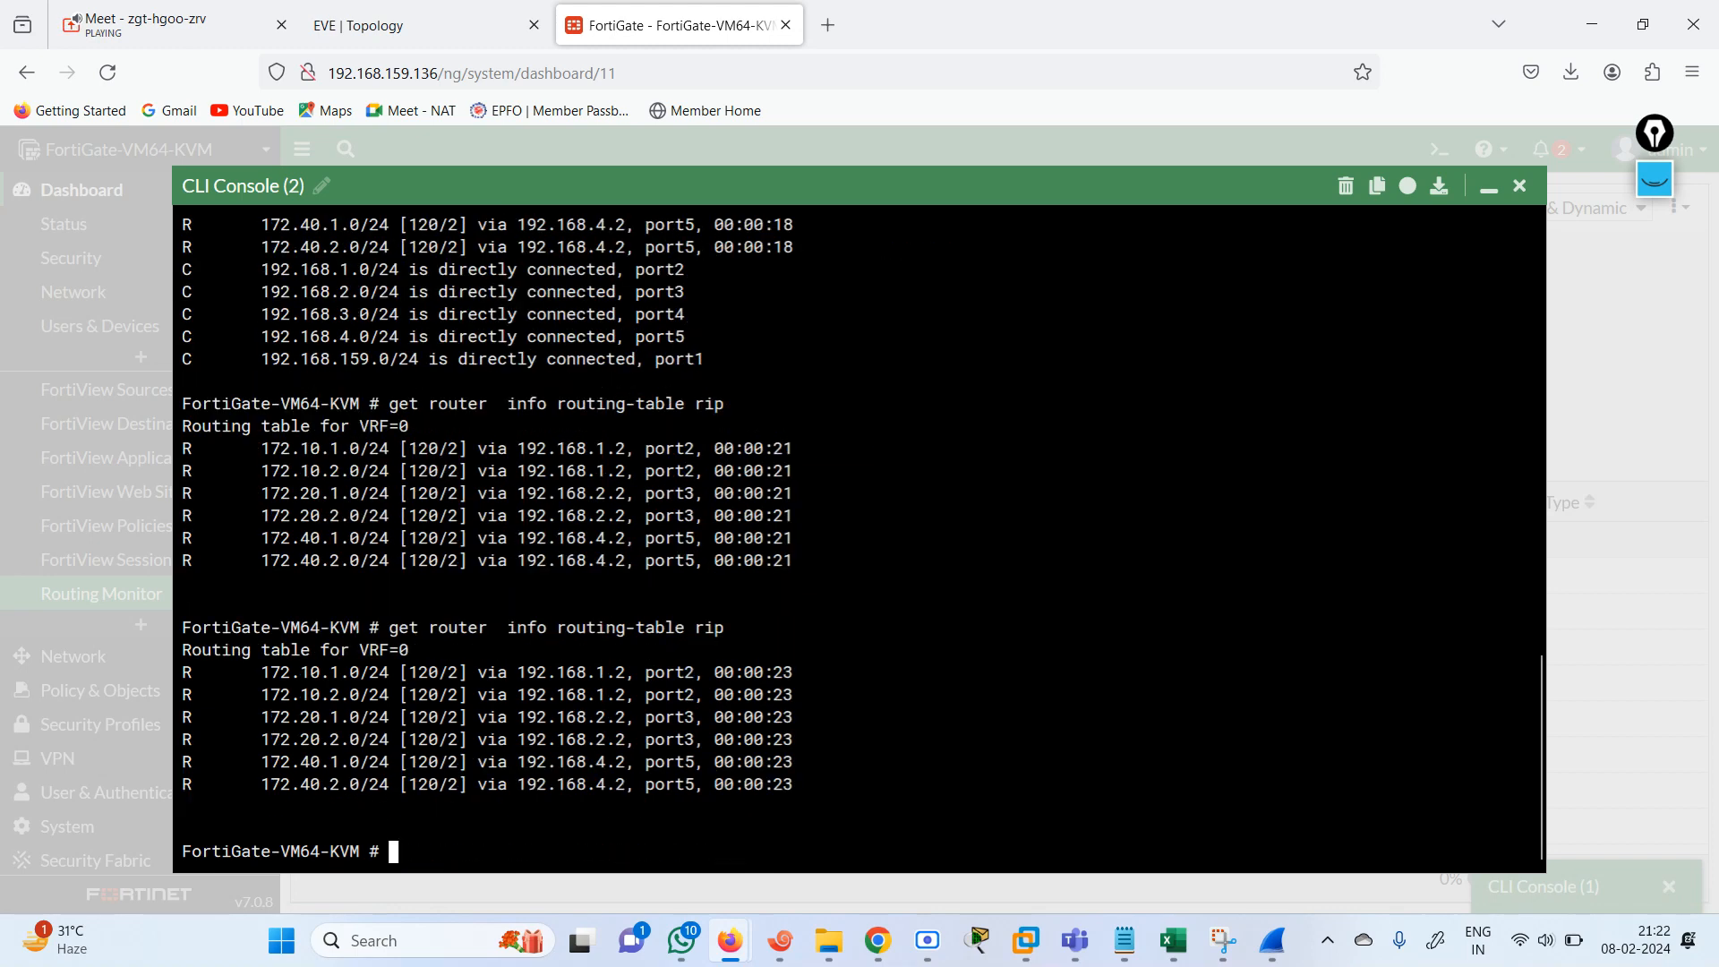
{"action": "key", "text": "Up"}
{"action": "key", "text": "Return"}
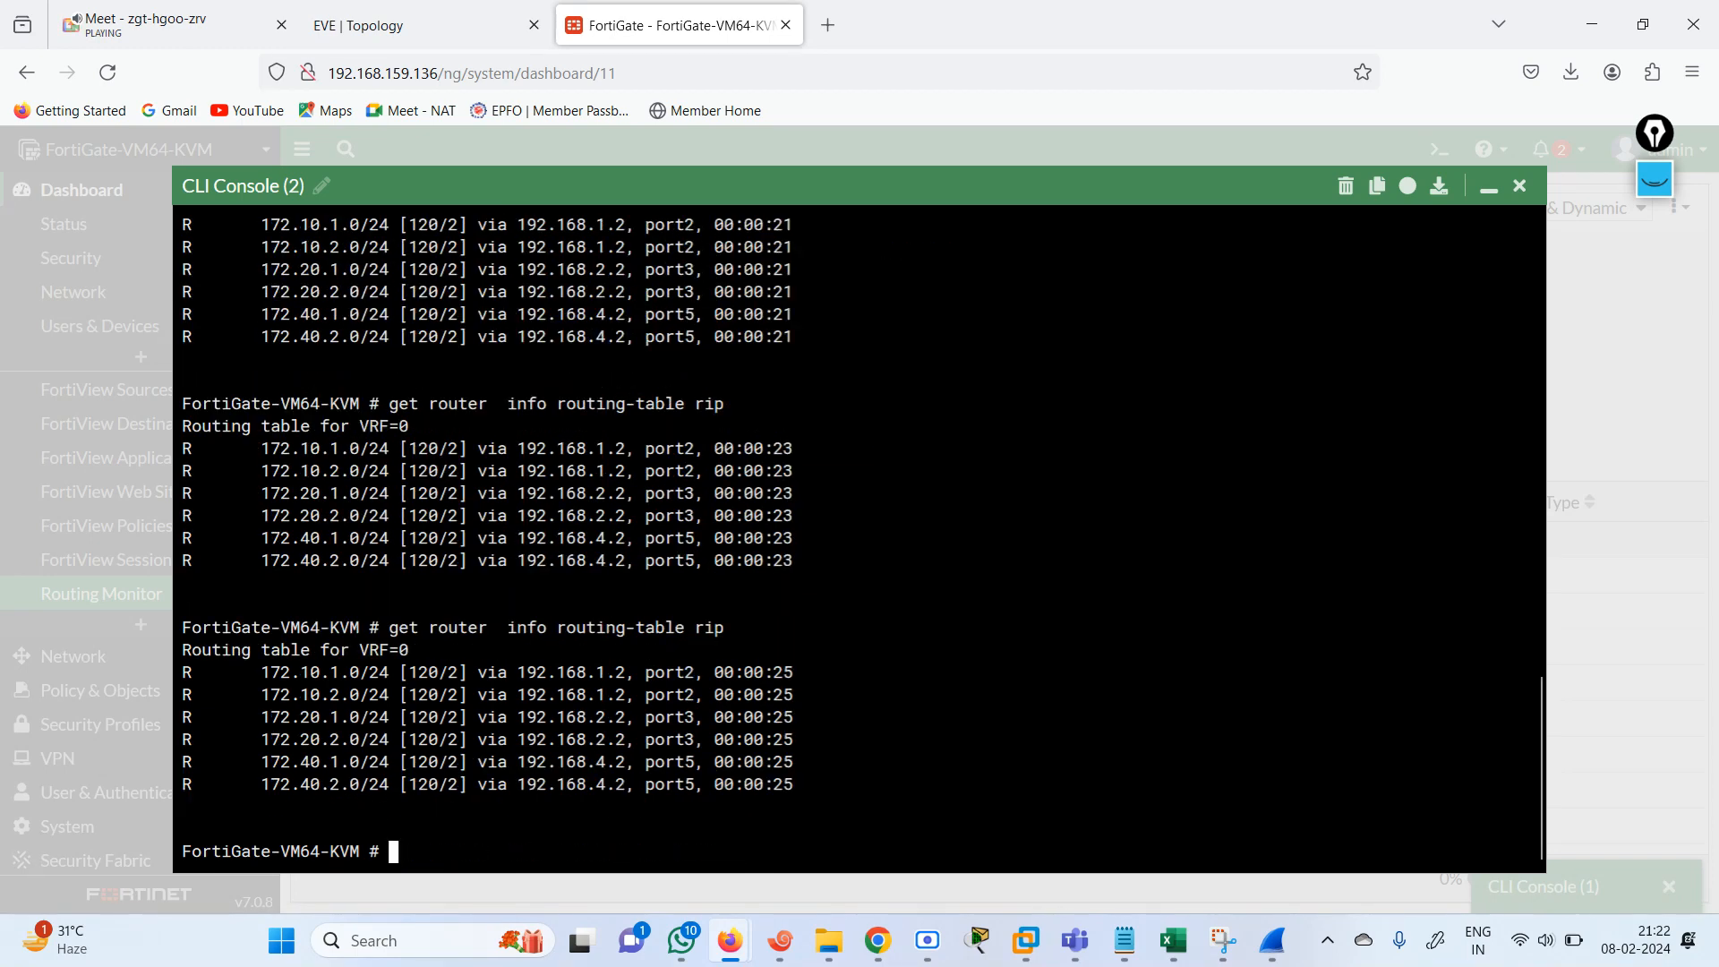
{"action": "key", "text": "Up"}
{"action": "key", "text": "Return"}
{"action": "key", "text": "Up"}
{"action": "key", "text": "Return"}
{"action": "key", "text": "Up"}
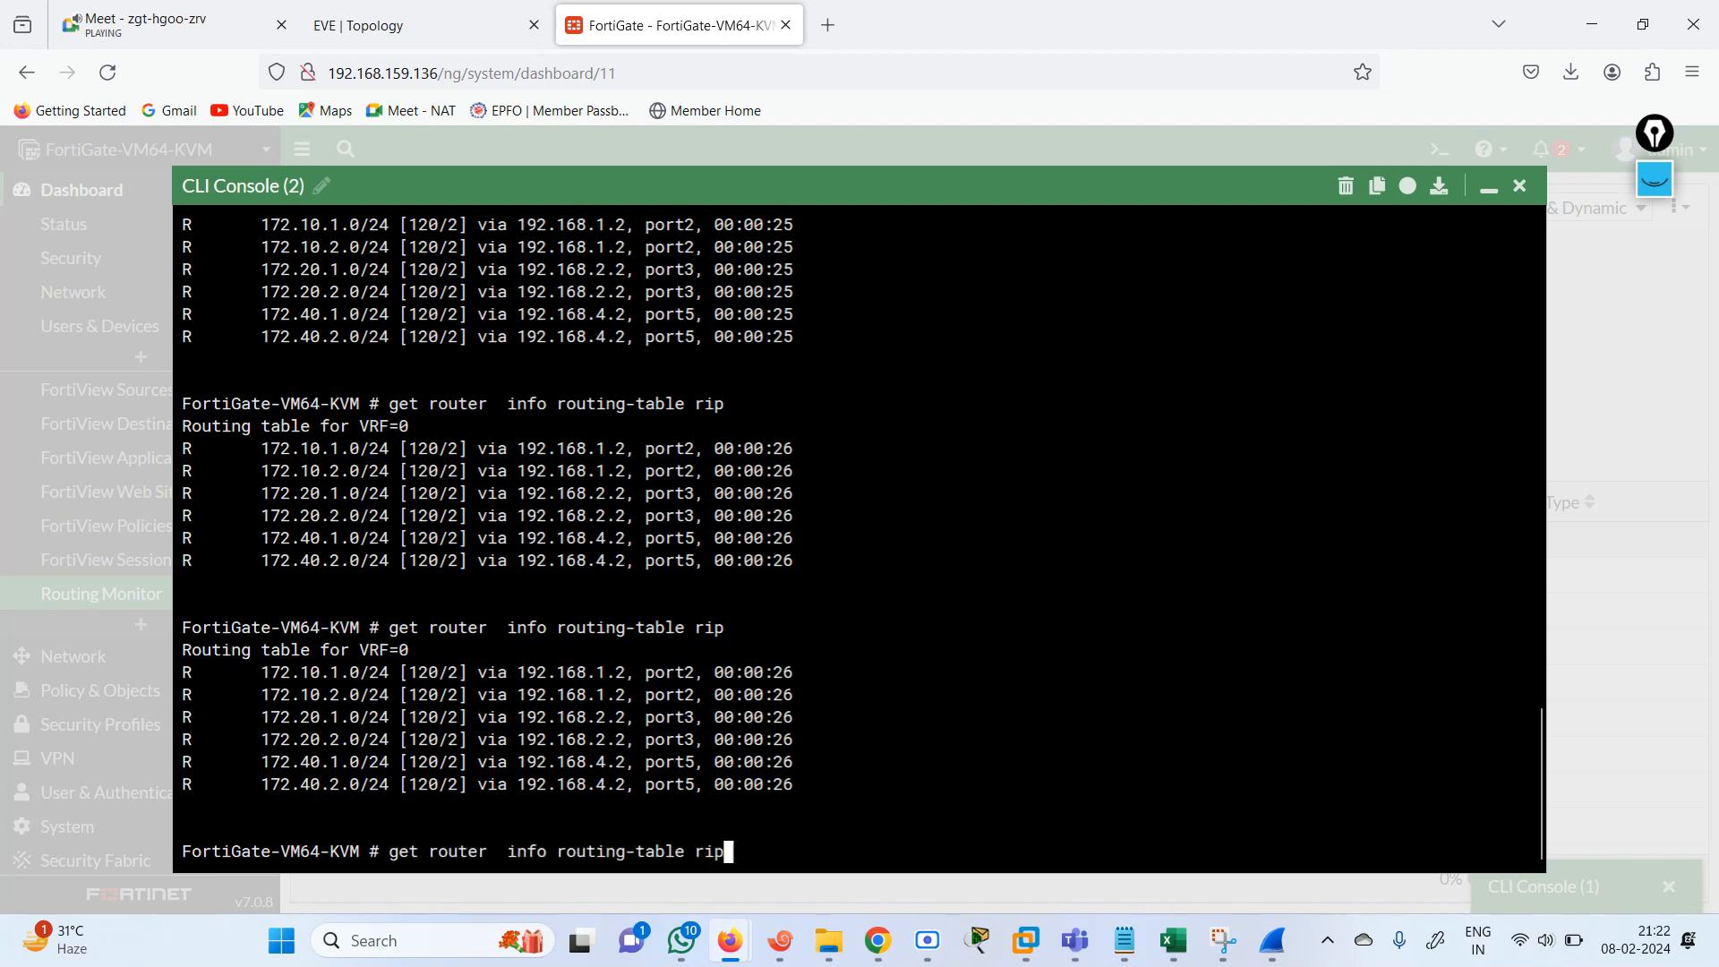
{"action": "key", "text": "Return"}
{"action": "key", "text": "Up"}
{"action": "key", "text": "Return"}
{"action": "key", "text": "Up"}
{"action": "key", "text": "Return"}
{"action": "key", "text": "Up"}
{"action": "key", "text": "Return"}
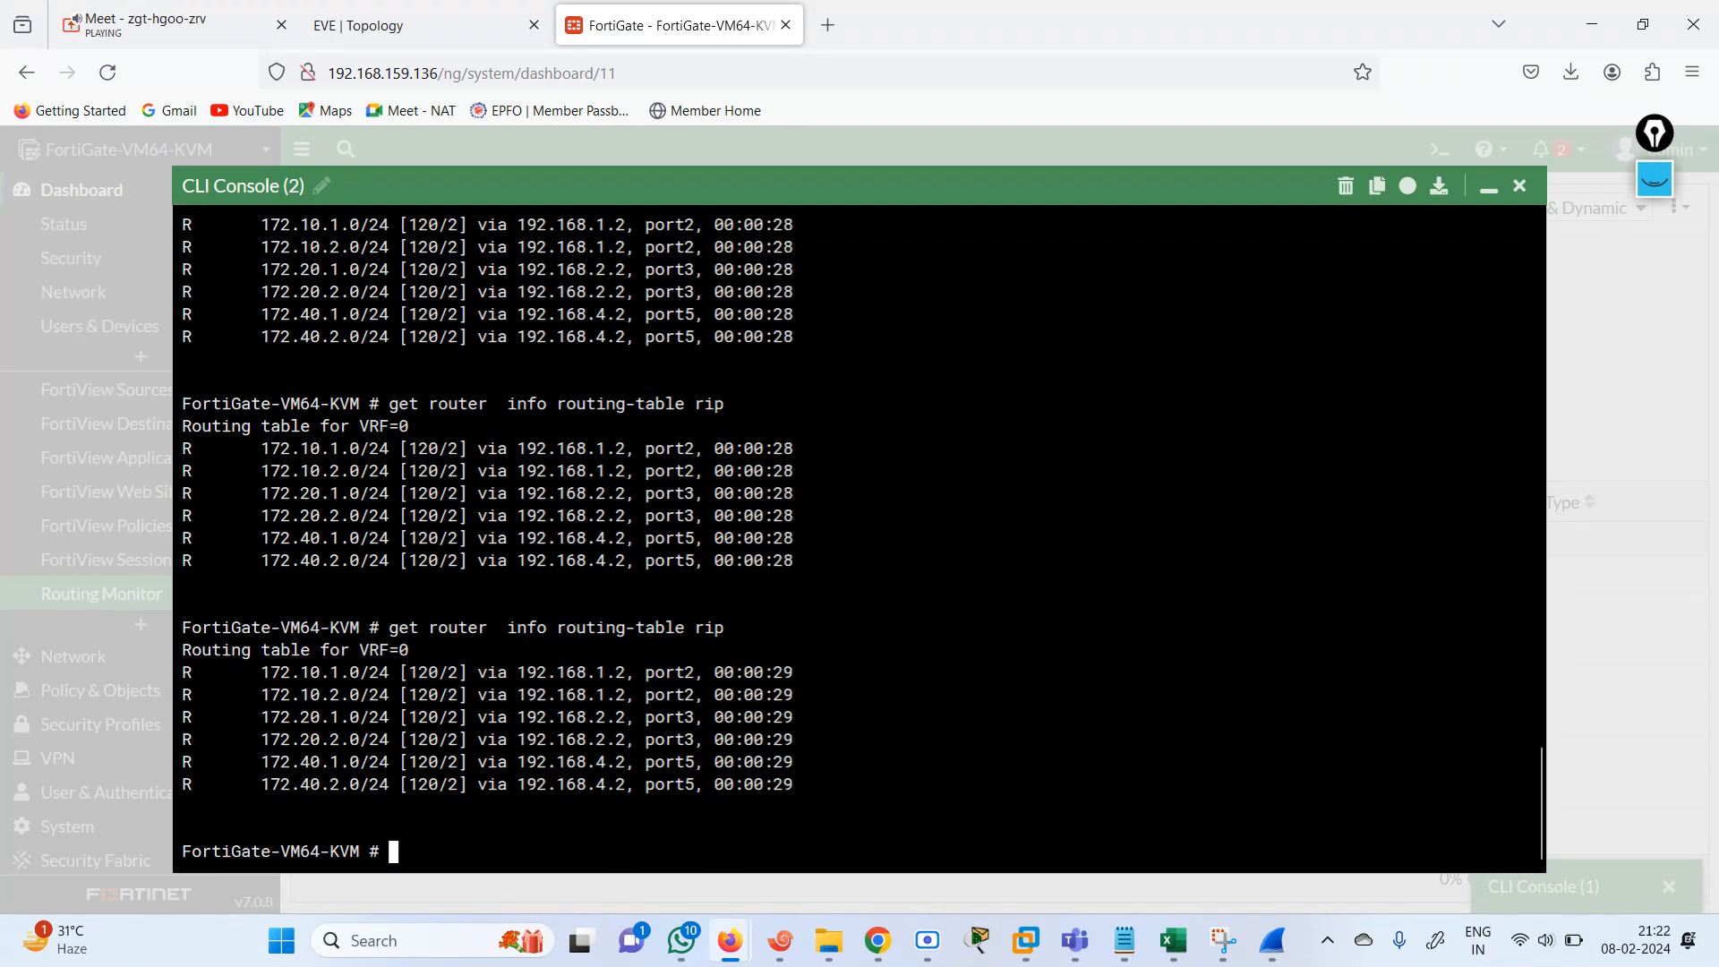
{"action": "key", "text": "Up"}
{"action": "key", "text": "Return"}
{"action": "key", "text": "Up"}
{"action": "key", "text": "Return"}
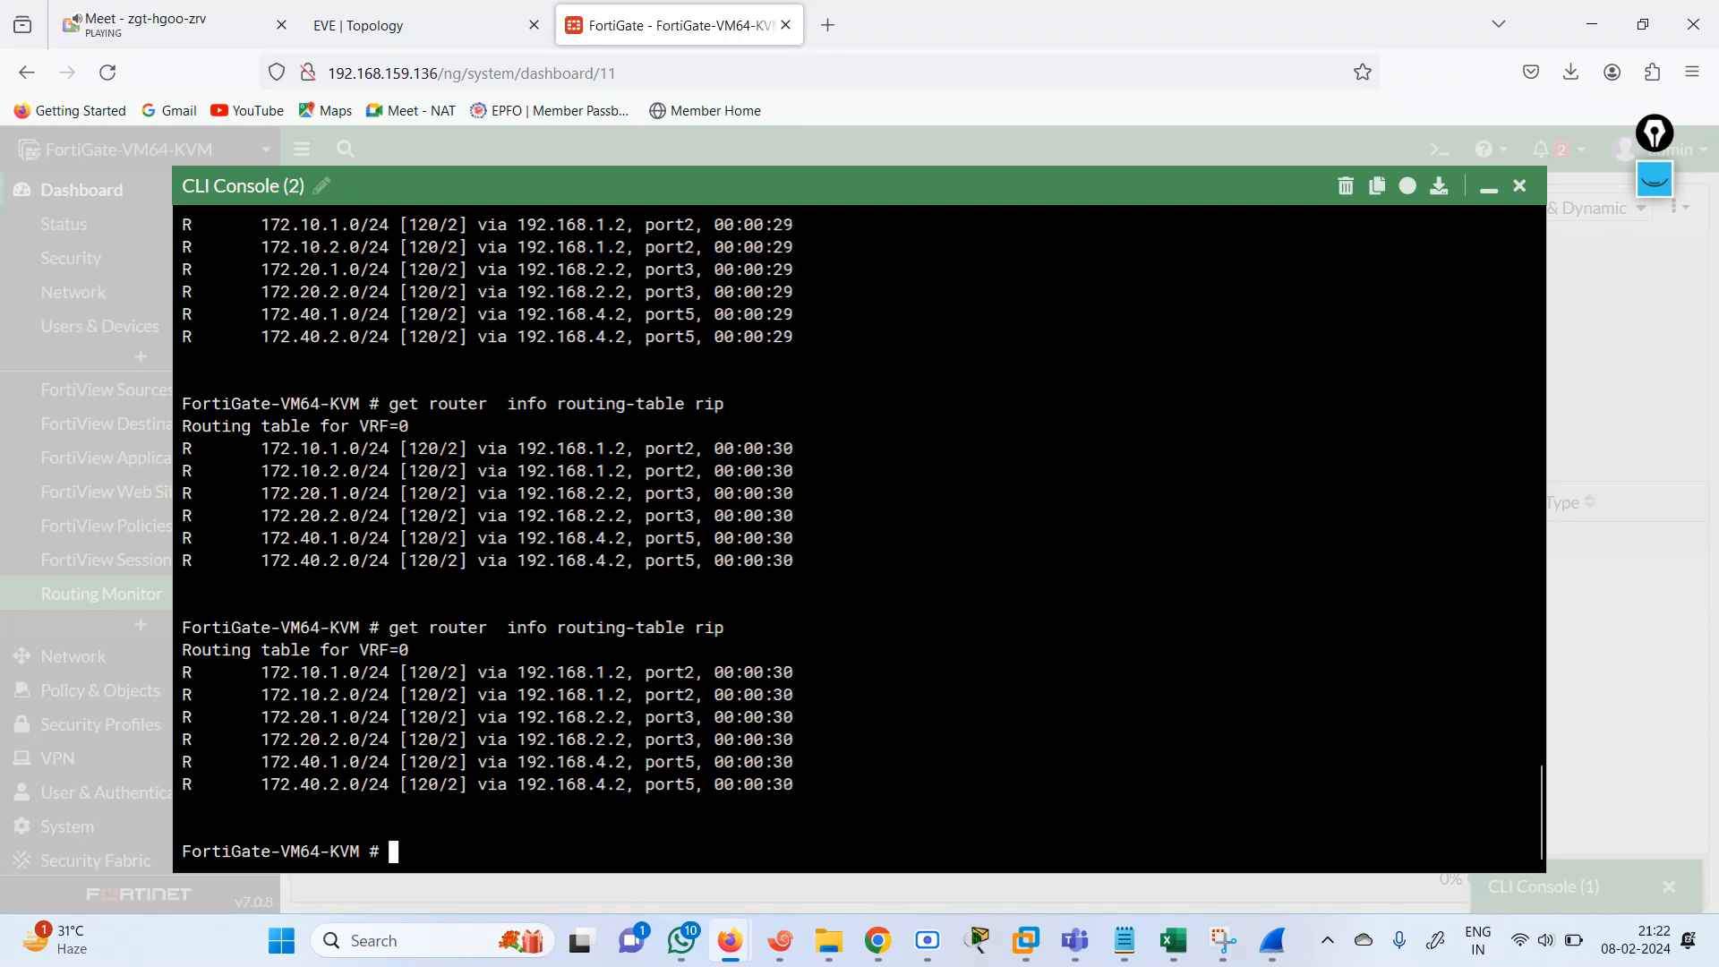
{"action": "key", "text": "Up"}
{"action": "key", "text": "Return"}
{"action": "key", "text": "Up"}
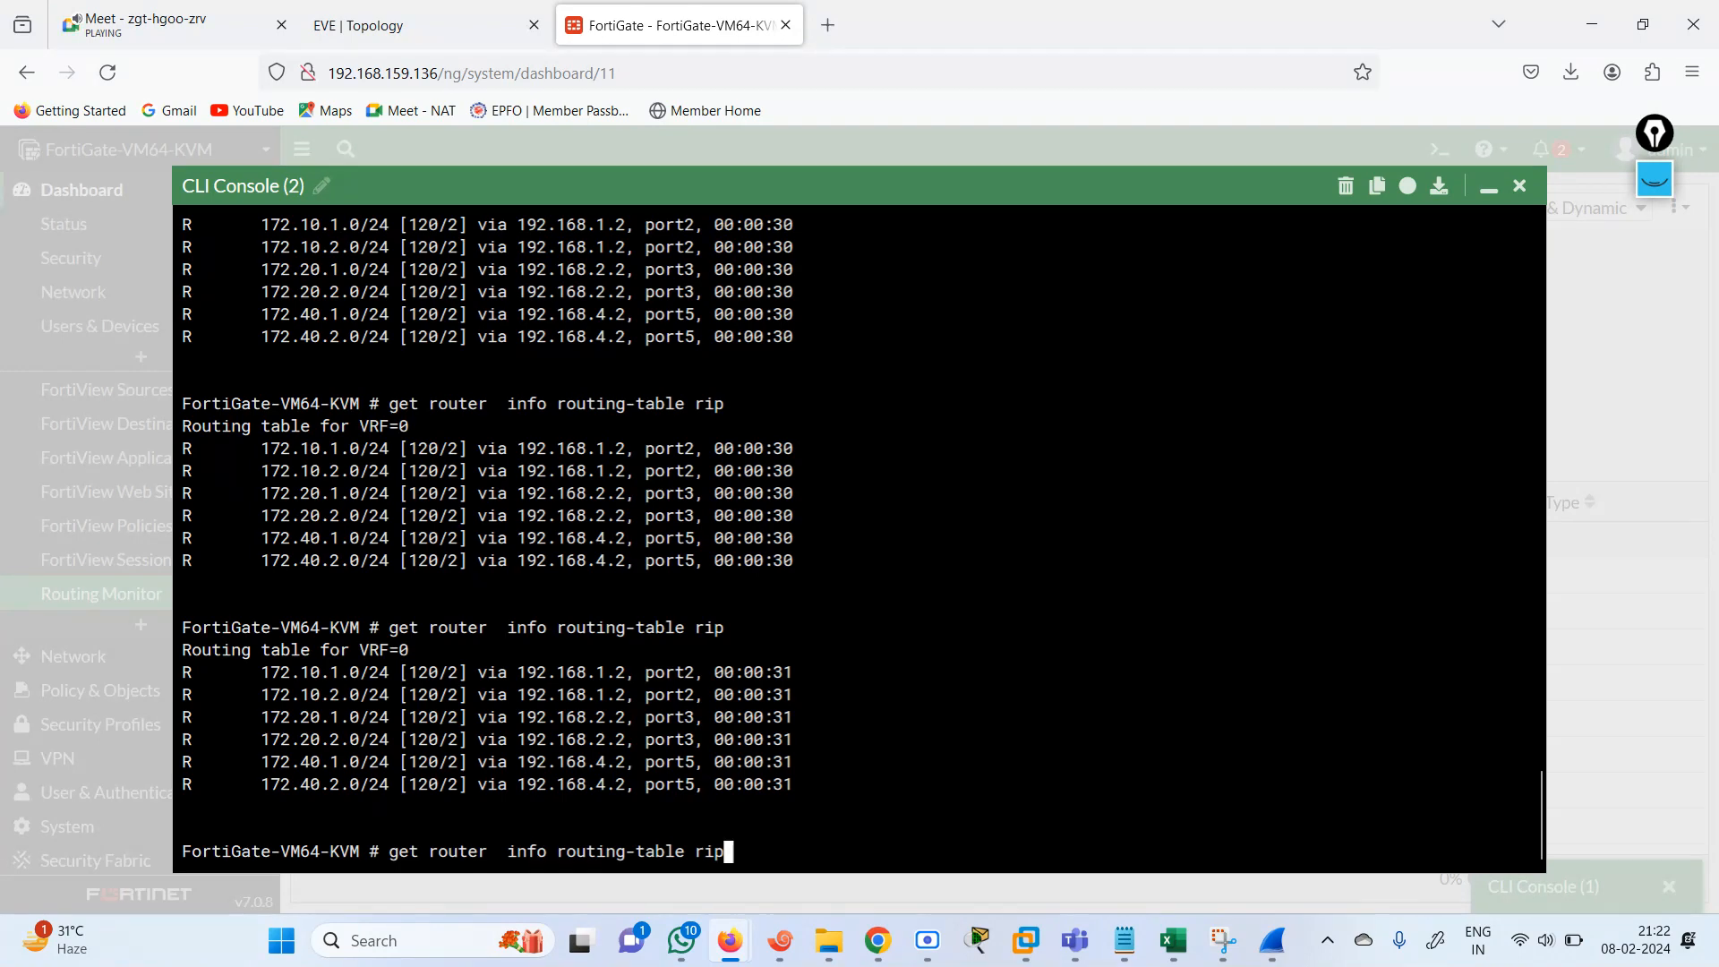
{"action": "key", "text": "Return"}
{"action": "key", "text": "Up"}
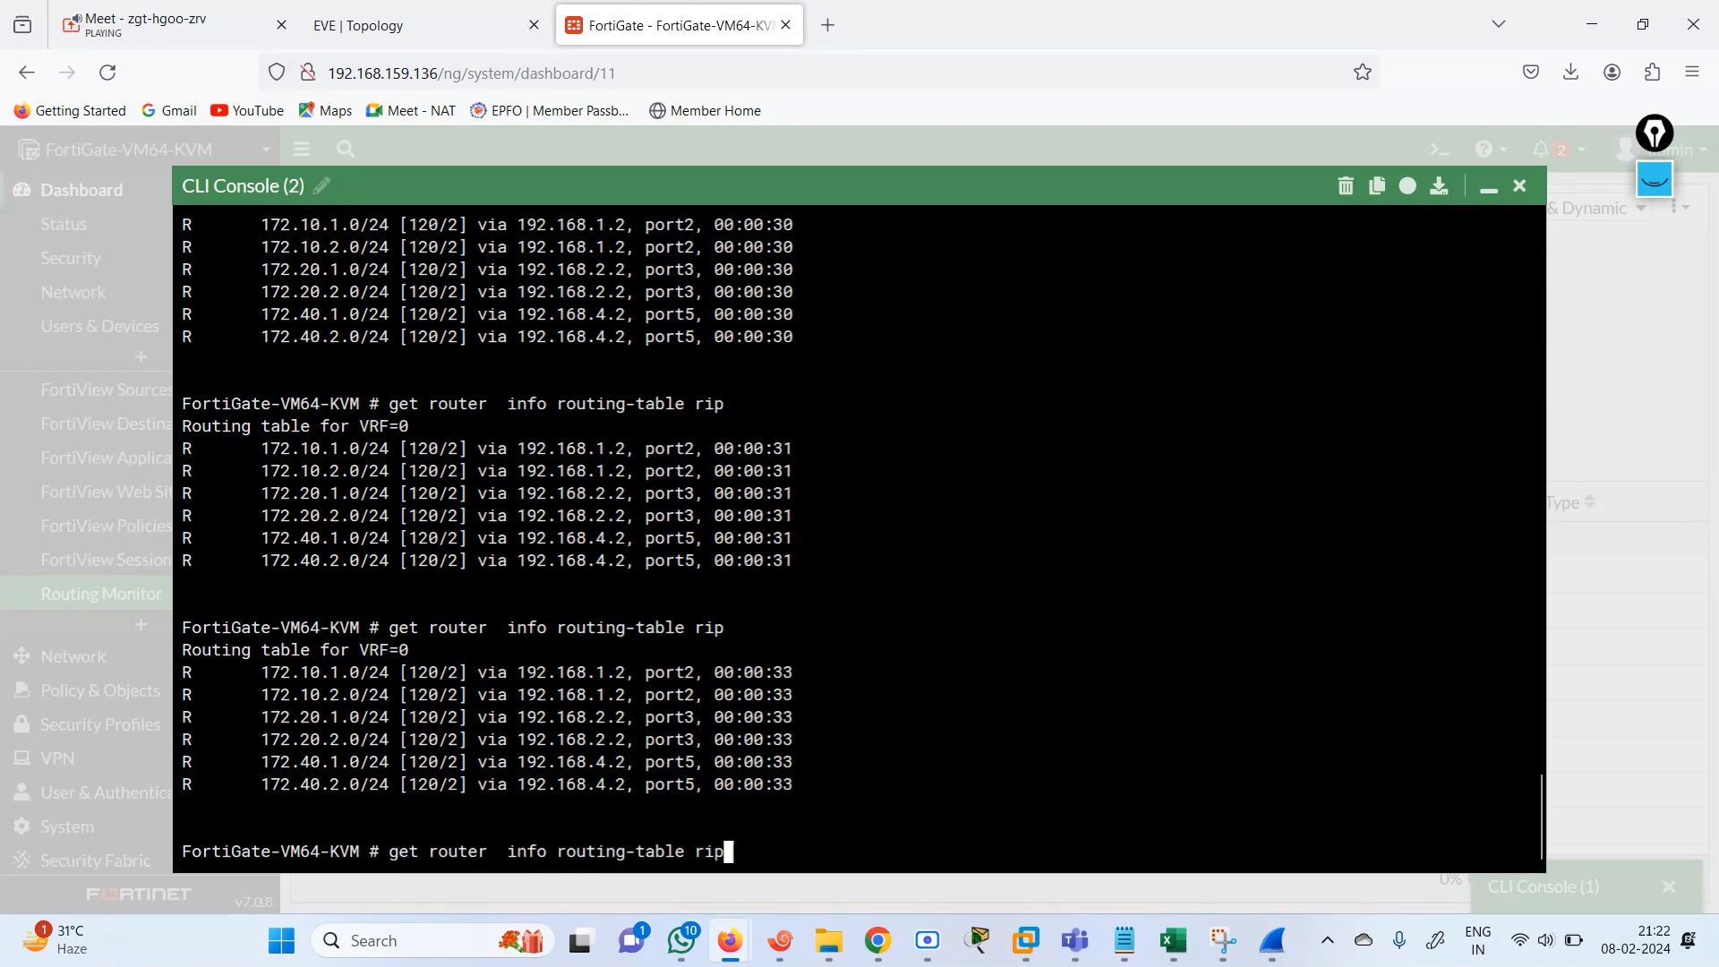
{"action": "key", "text": "Return"}
{"action": "key", "text": "Up"}
{"action": "key", "text": "Return"}
{"action": "key", "text": "Up"}
{"action": "key", "text": "Return"}
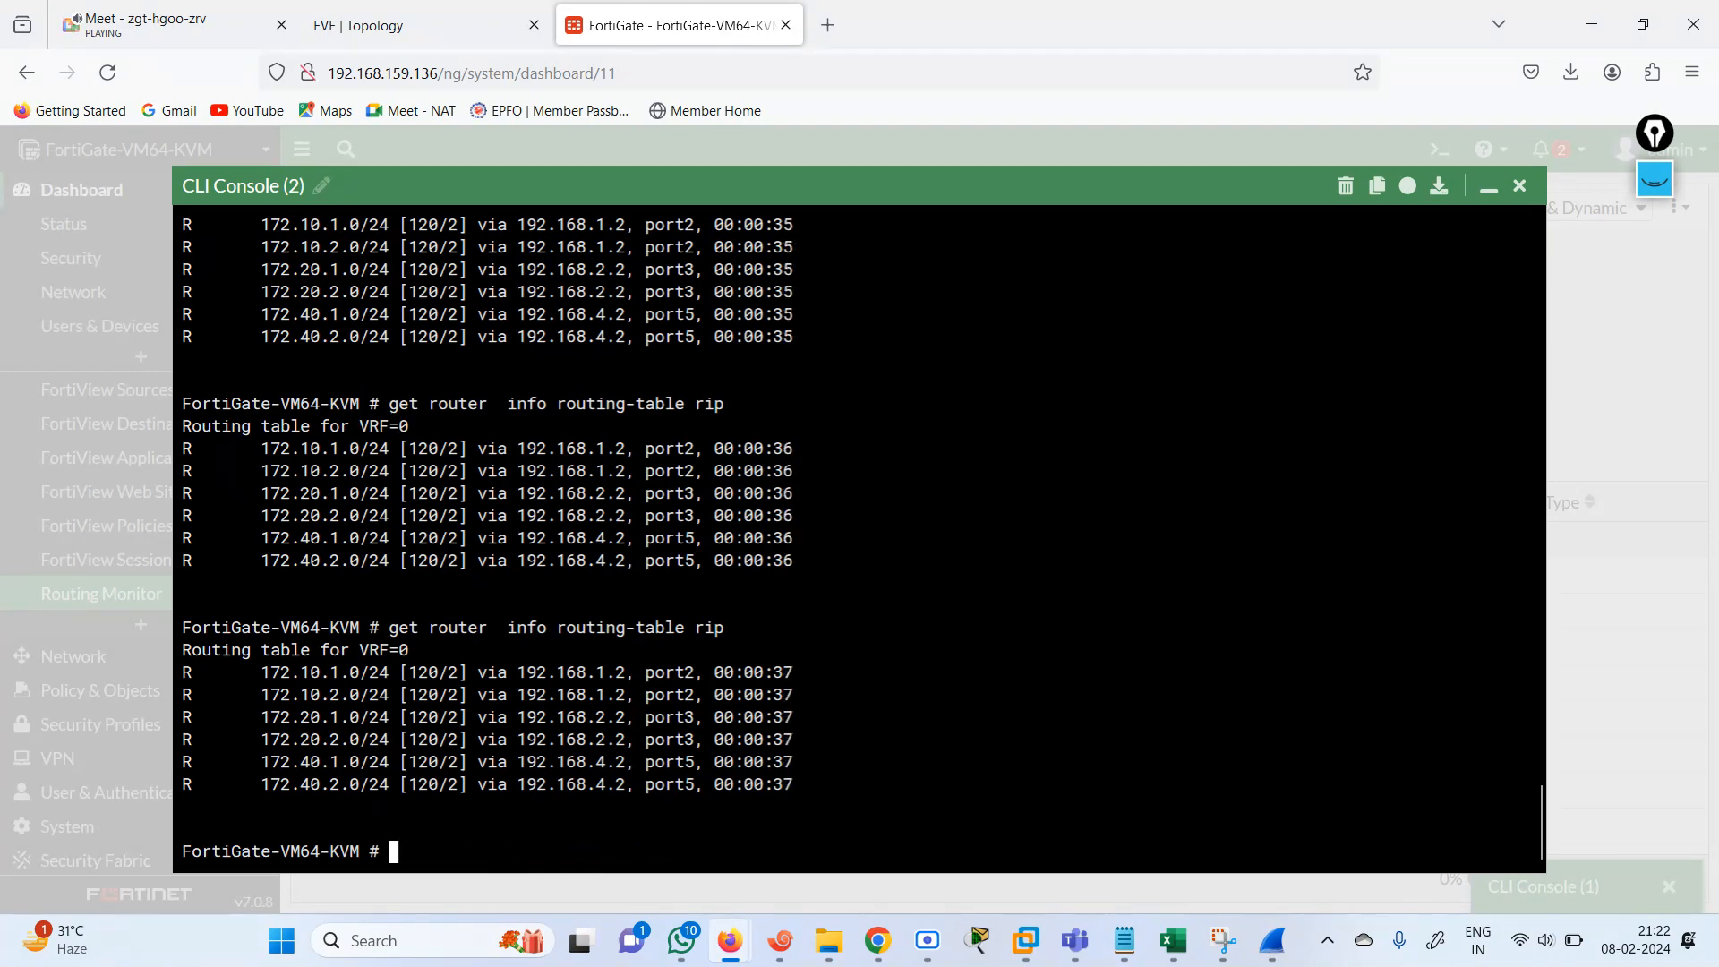
{"action": "key", "text": "Up"}
{"action": "key", "text": "Return"}
{"action": "key", "text": "Up"}
{"action": "key", "text": "Return"}
{"action": "key", "text": "Up"}
{"action": "key", "text": "Return"}
{"action": "key", "text": "Up"}
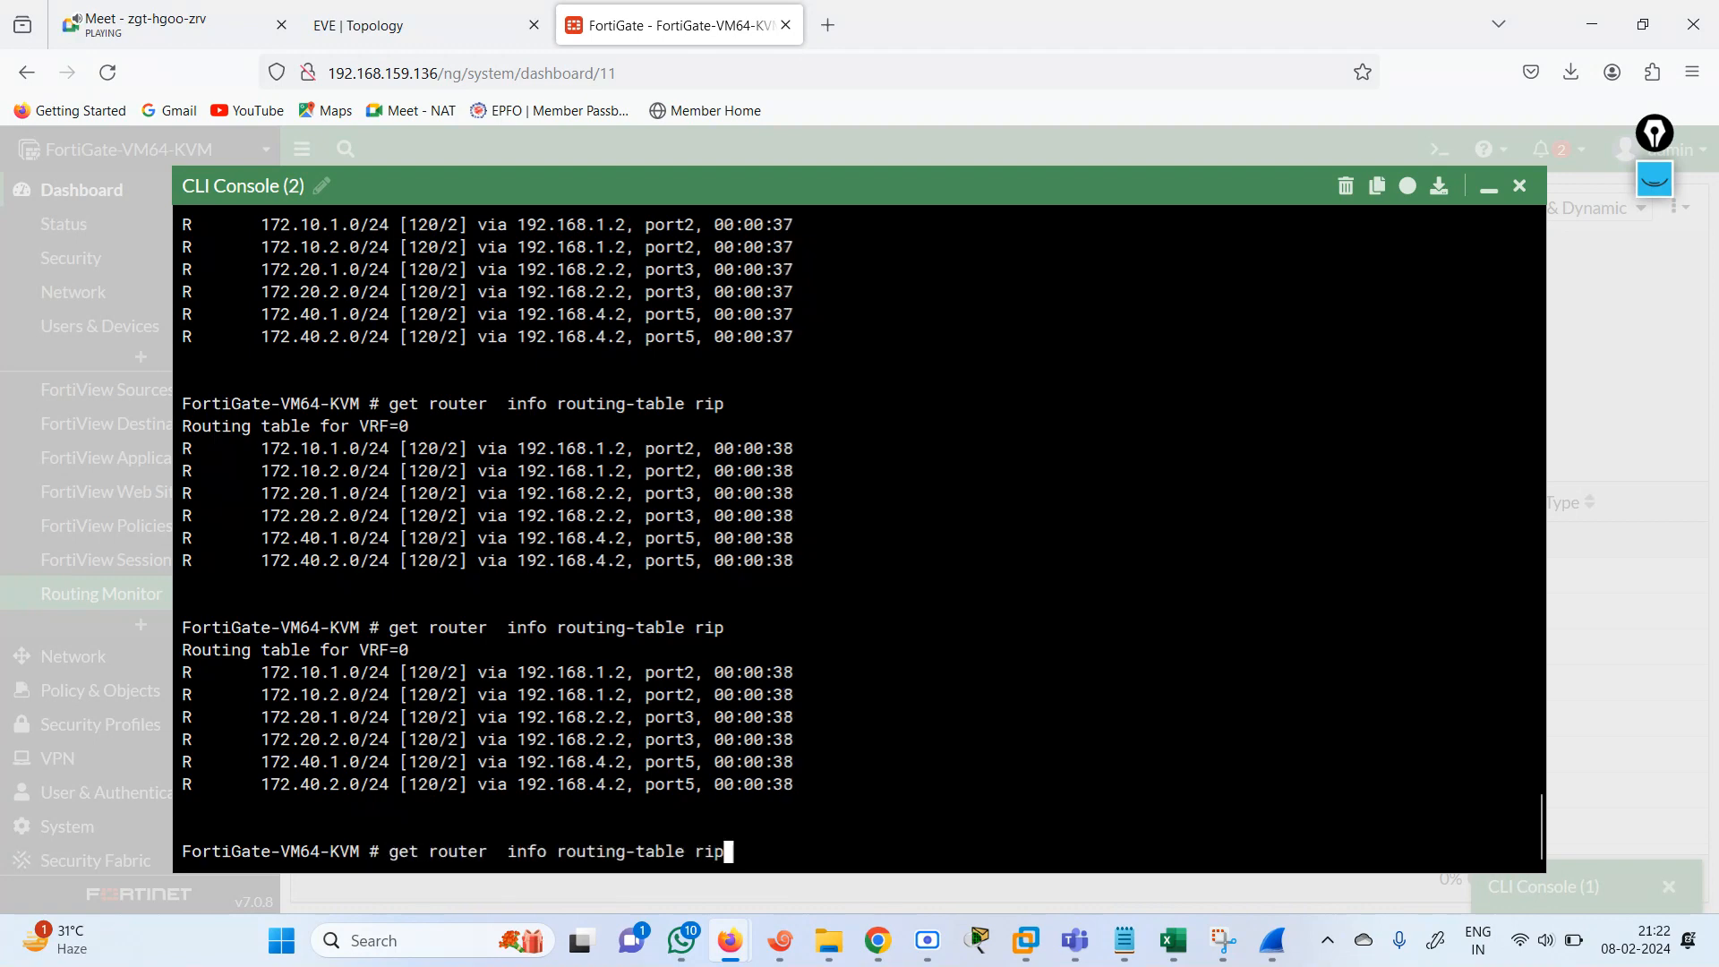
{"action": "key", "text": "Return"}
{"action": "key", "text": "Up"}
{"action": "key", "text": "Return"}
{"action": "key", "text": "Up"}
{"action": "key", "text": "Return"}
{"action": "key", "text": "Return"}
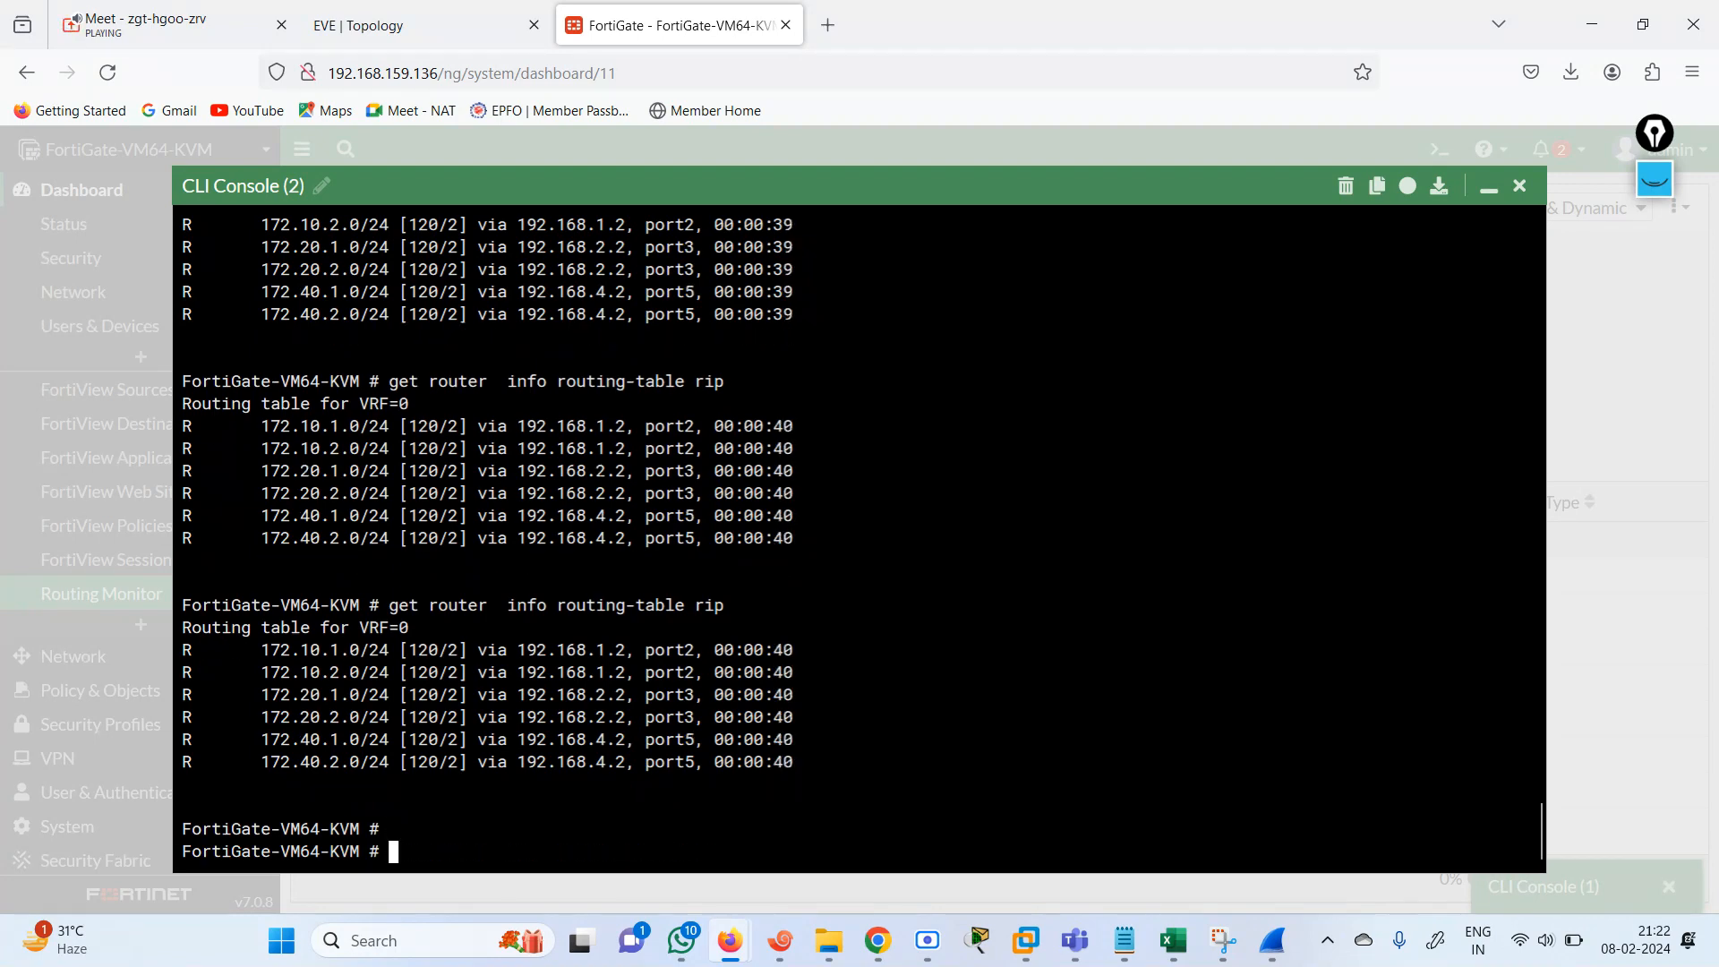
Close the CLI console and open the RIP configuration page to review its network entry.
{"action": "left_click", "coordinate": [1520, 186]}
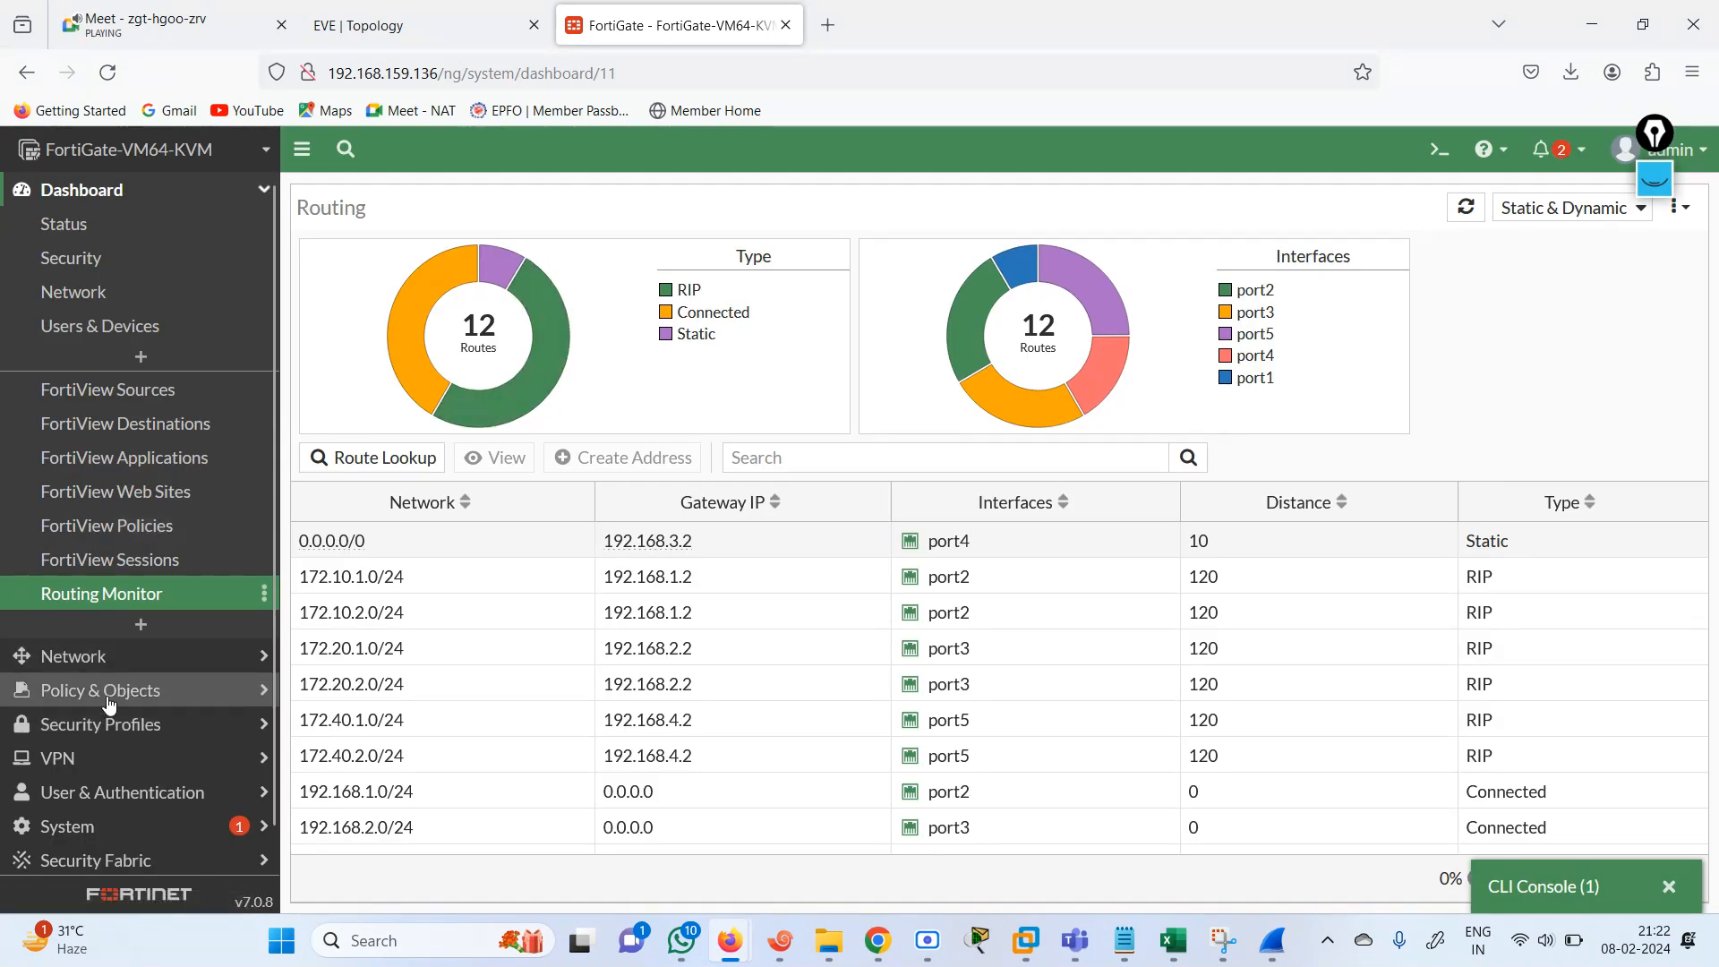
{"action": "left_click", "coordinate": [104, 655]}
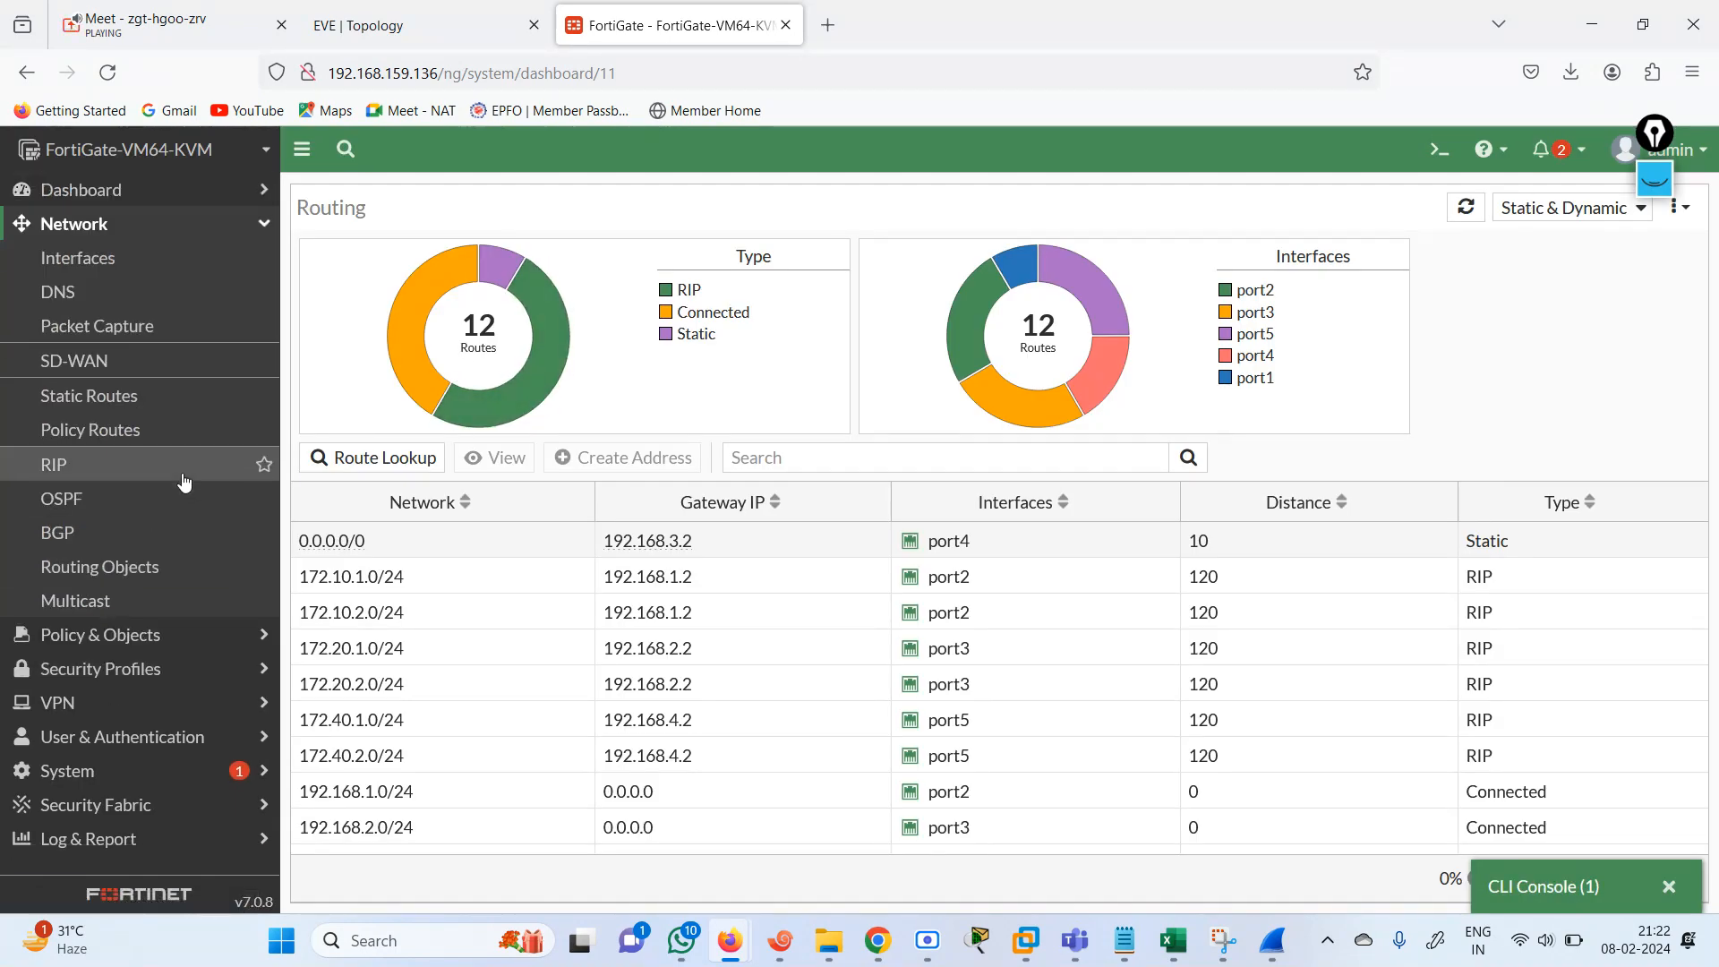
{"action": "left_click", "coordinate": [186, 466]}
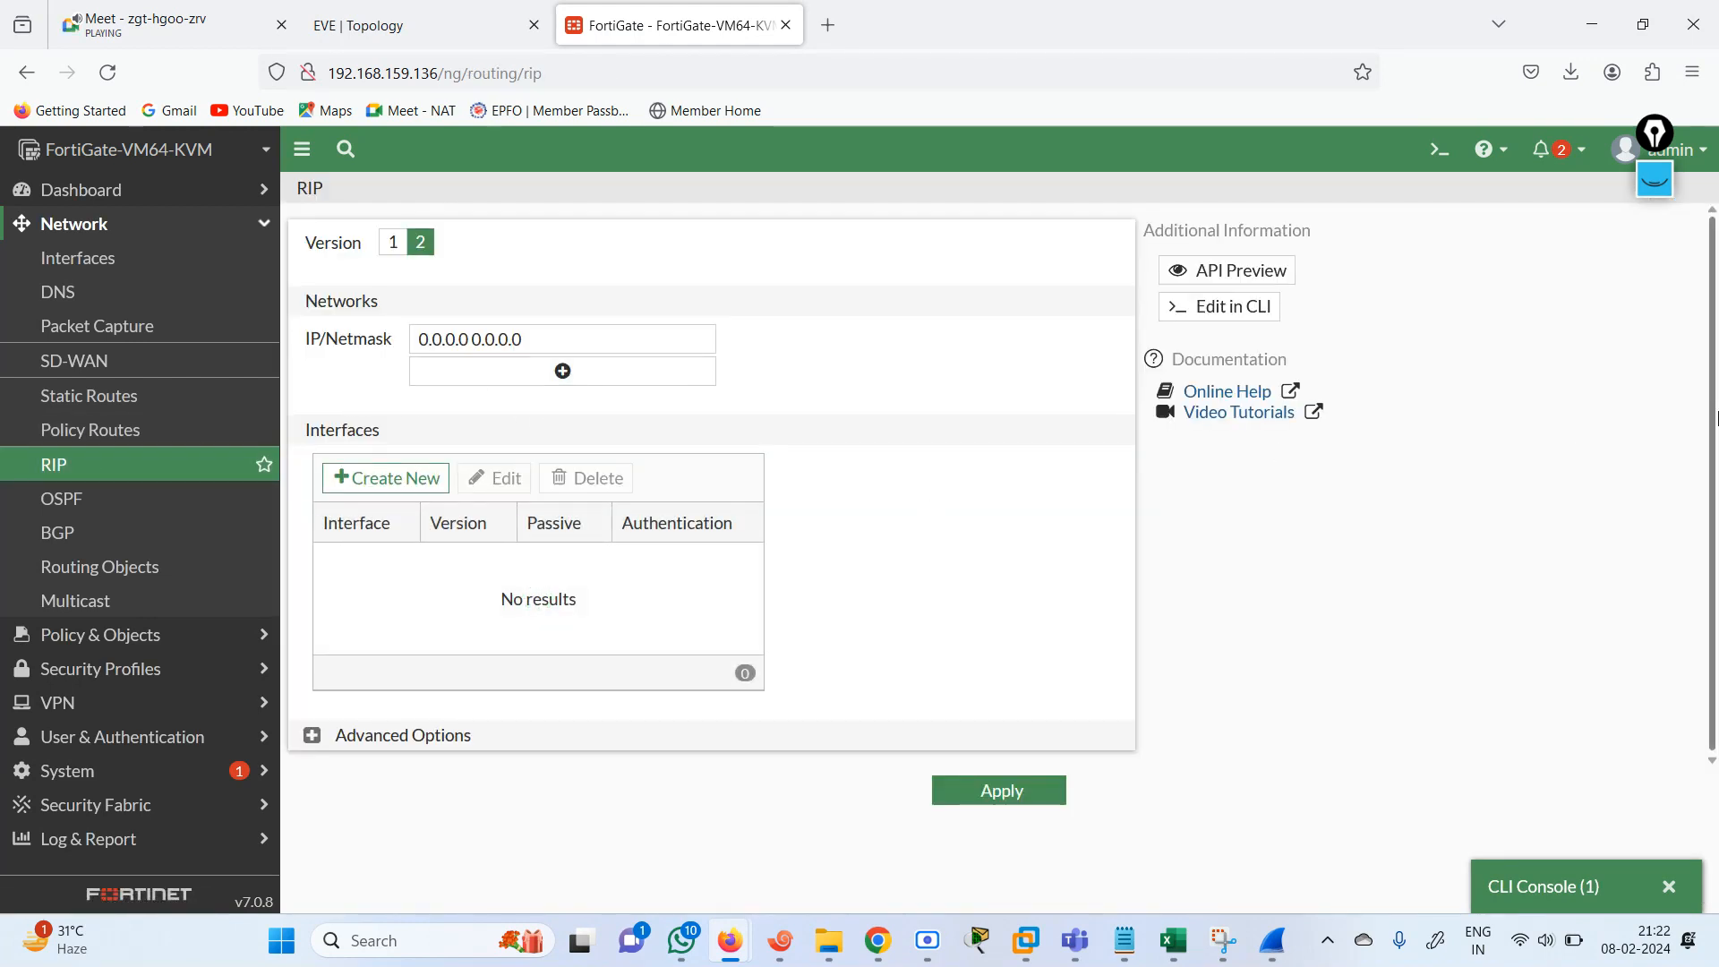
Apply the RIP version 2 configuration with the network 0.0.0.0 0.0.0.0.
{"action": "left_click_drag", "start_coordinate": [1714, 419], "coordinate": [1714, 439]}
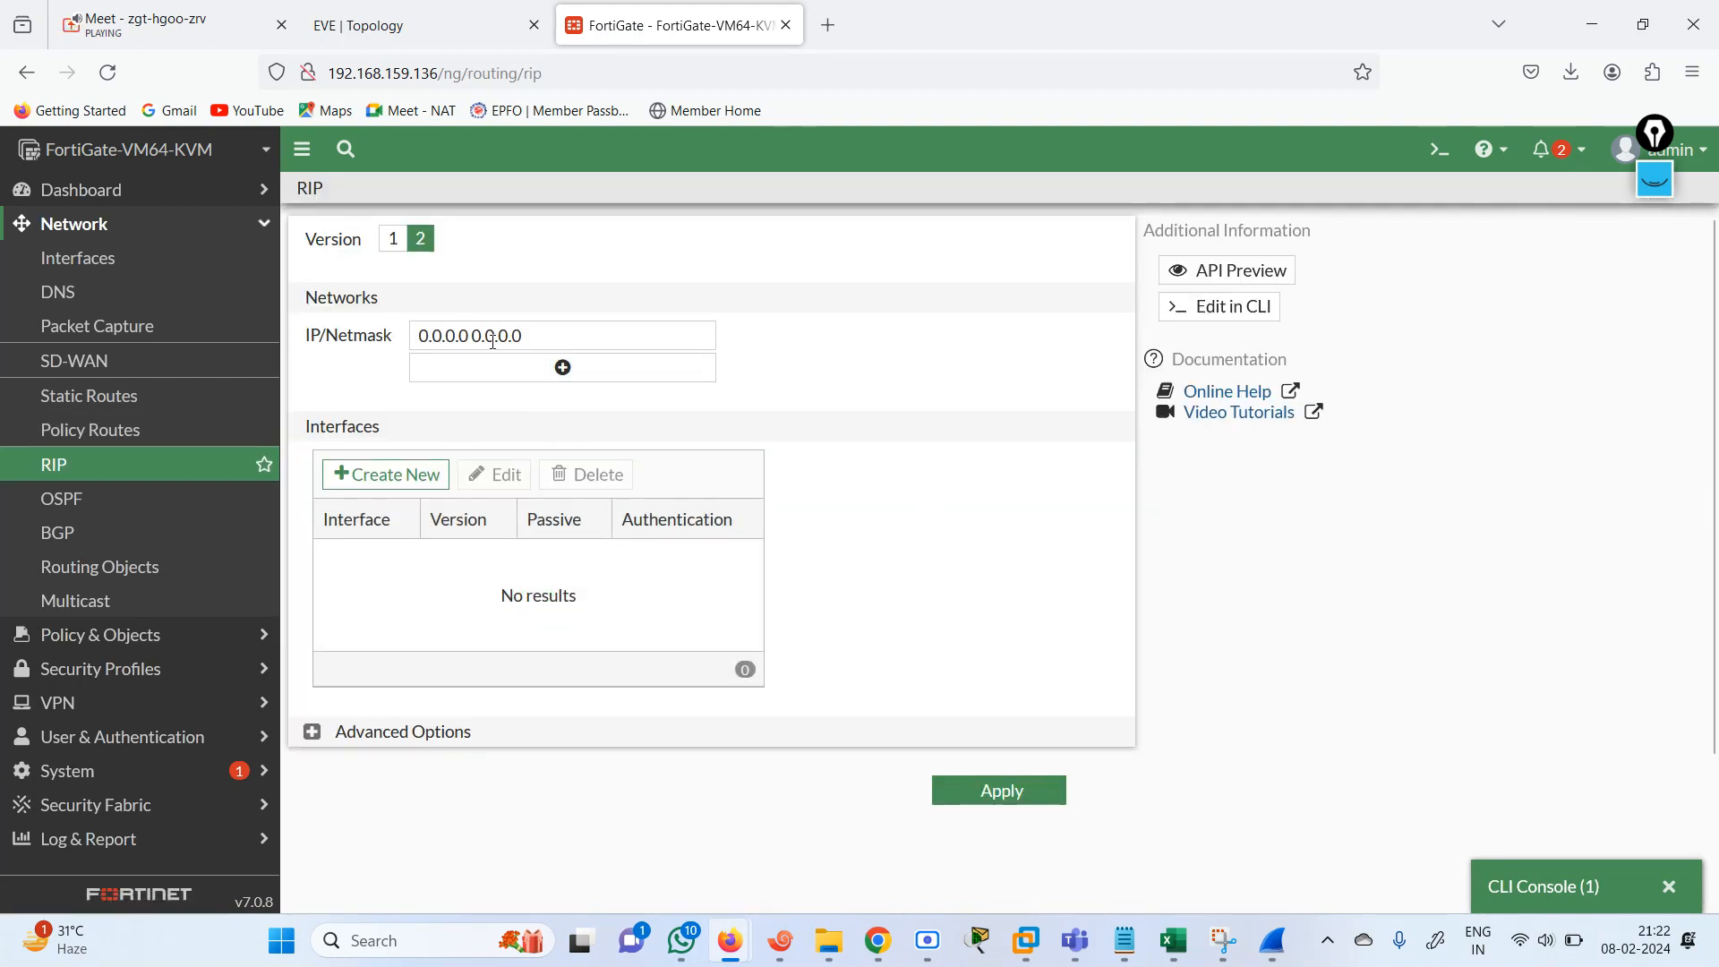
{"action": "left_click", "coordinate": [976, 791]}
{"action": "left_click", "coordinate": [983, 793]}
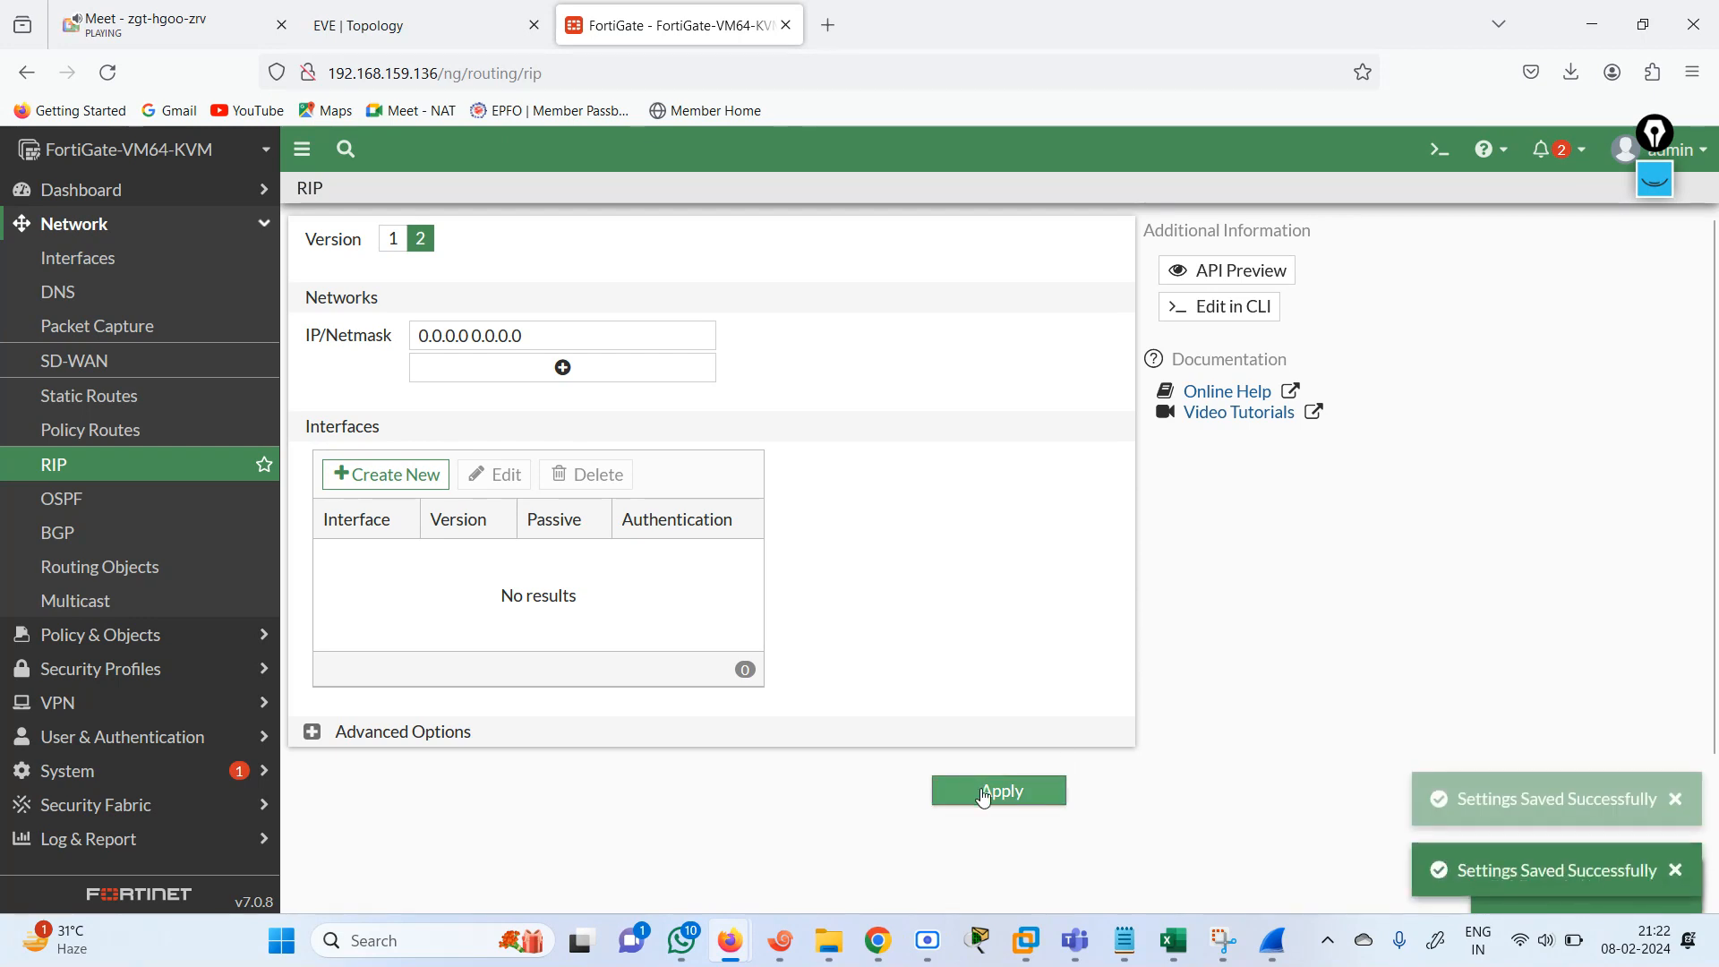
{"action": "left_click", "coordinate": [982, 791]}
{"action": "left_click", "coordinate": [983, 791]}
{"action": "left_click", "coordinate": [984, 794]}
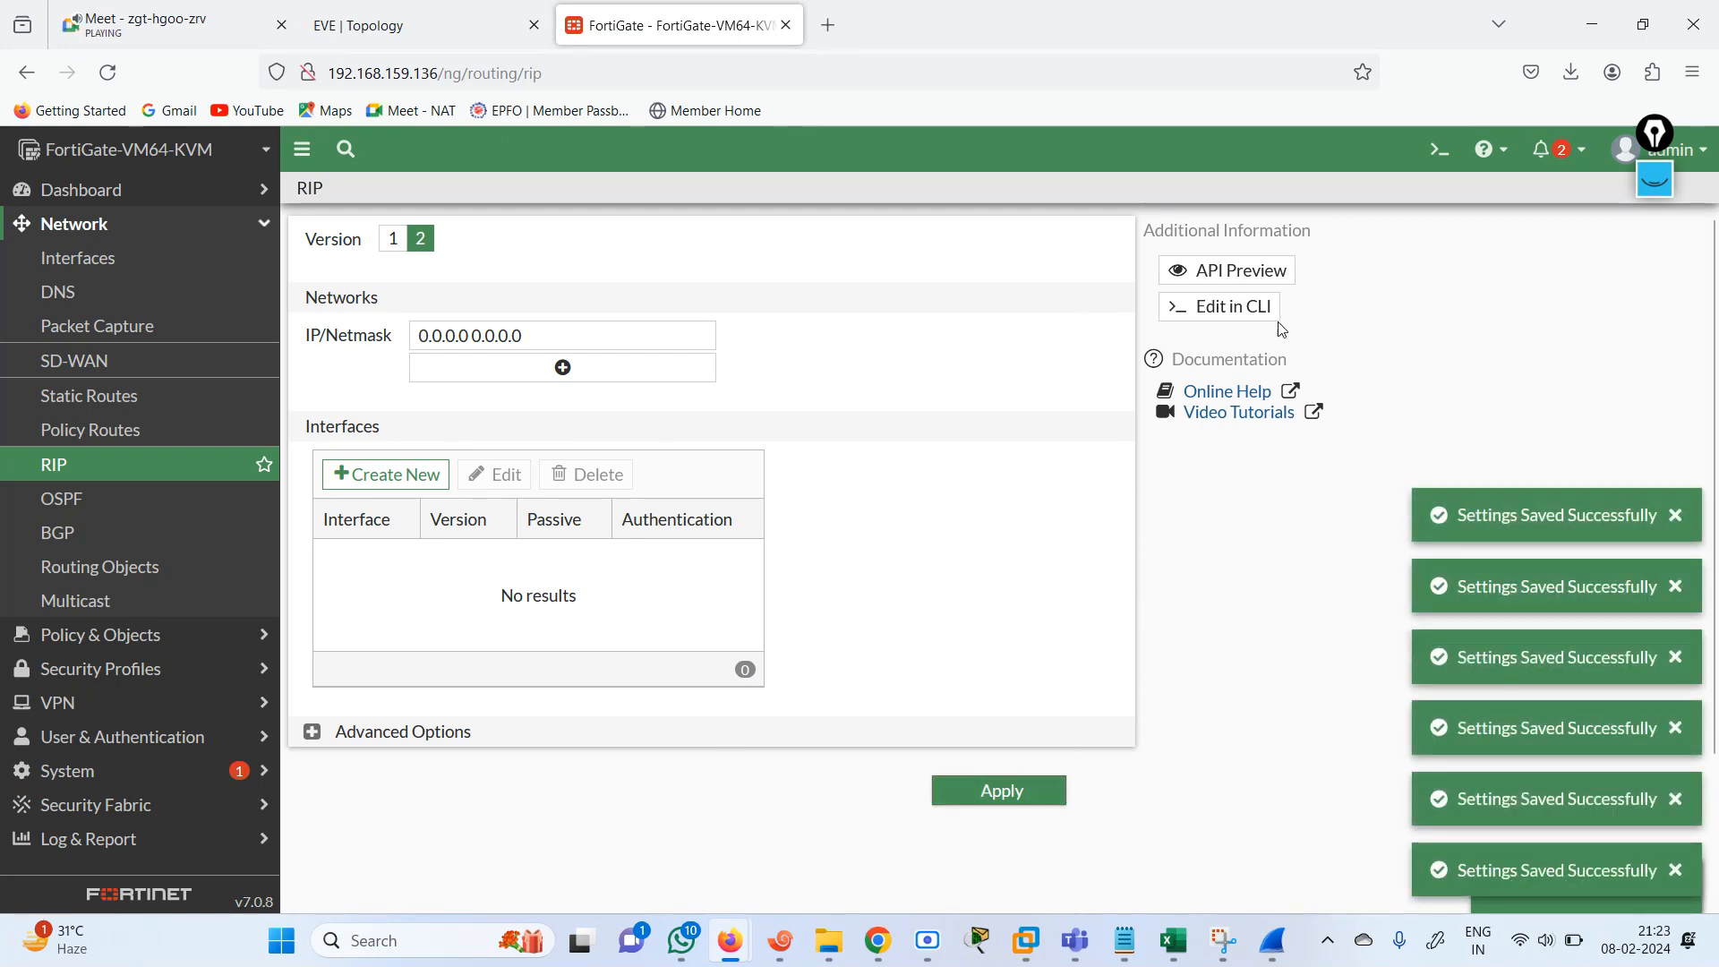
Open a new CLI console and list the RIP-learned routes with get router info routing-table rip.
{"action": "left_click", "coordinate": [1439, 149]}
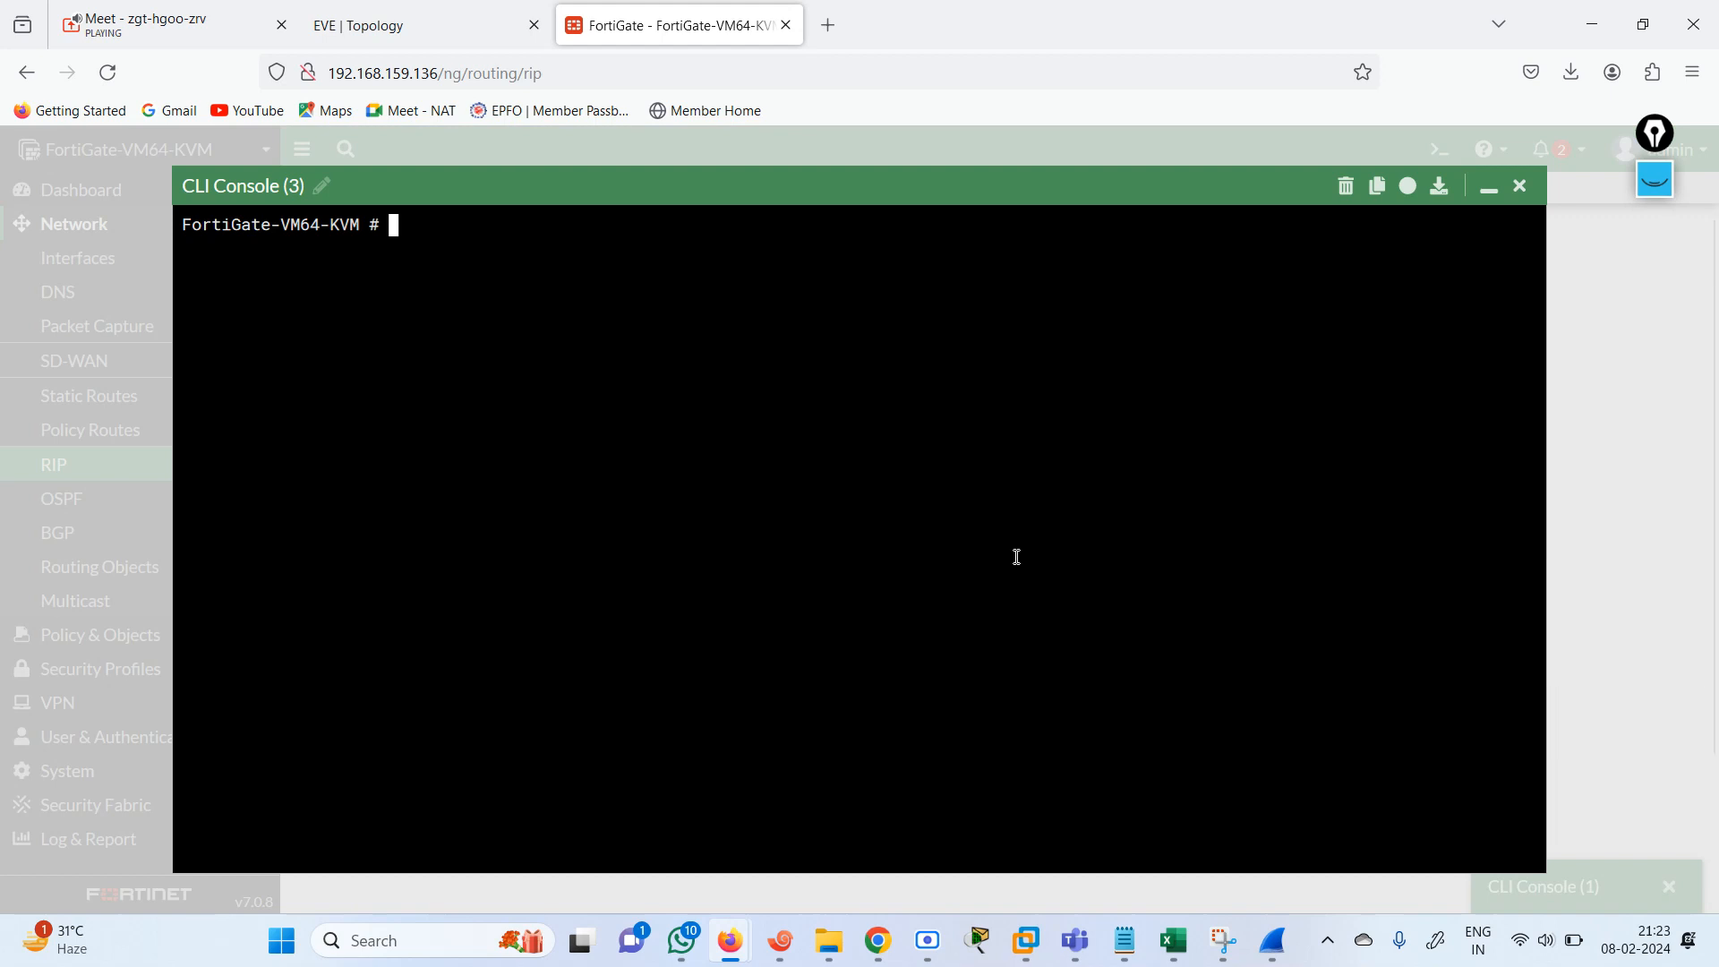
{"action": "type", "text": "get  router  info r"}
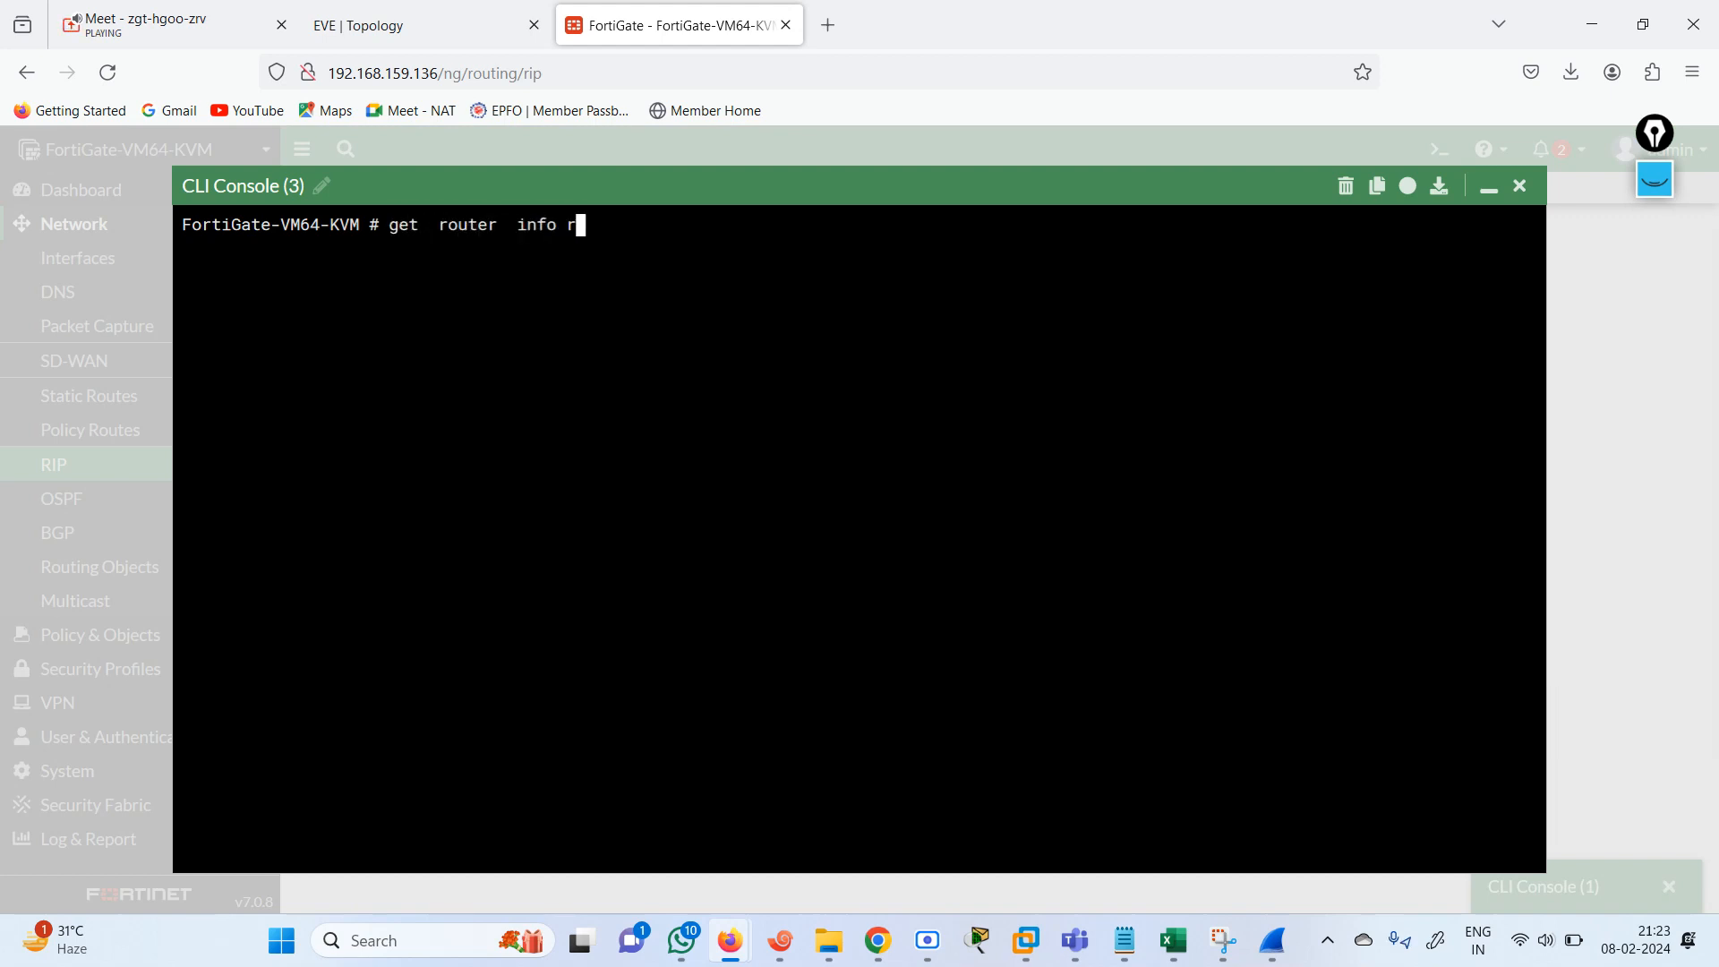
{"action": "key", "text": "Tab"}
{"action": "type", "text": "rip"}
{"action": "key", "text": "Return"}
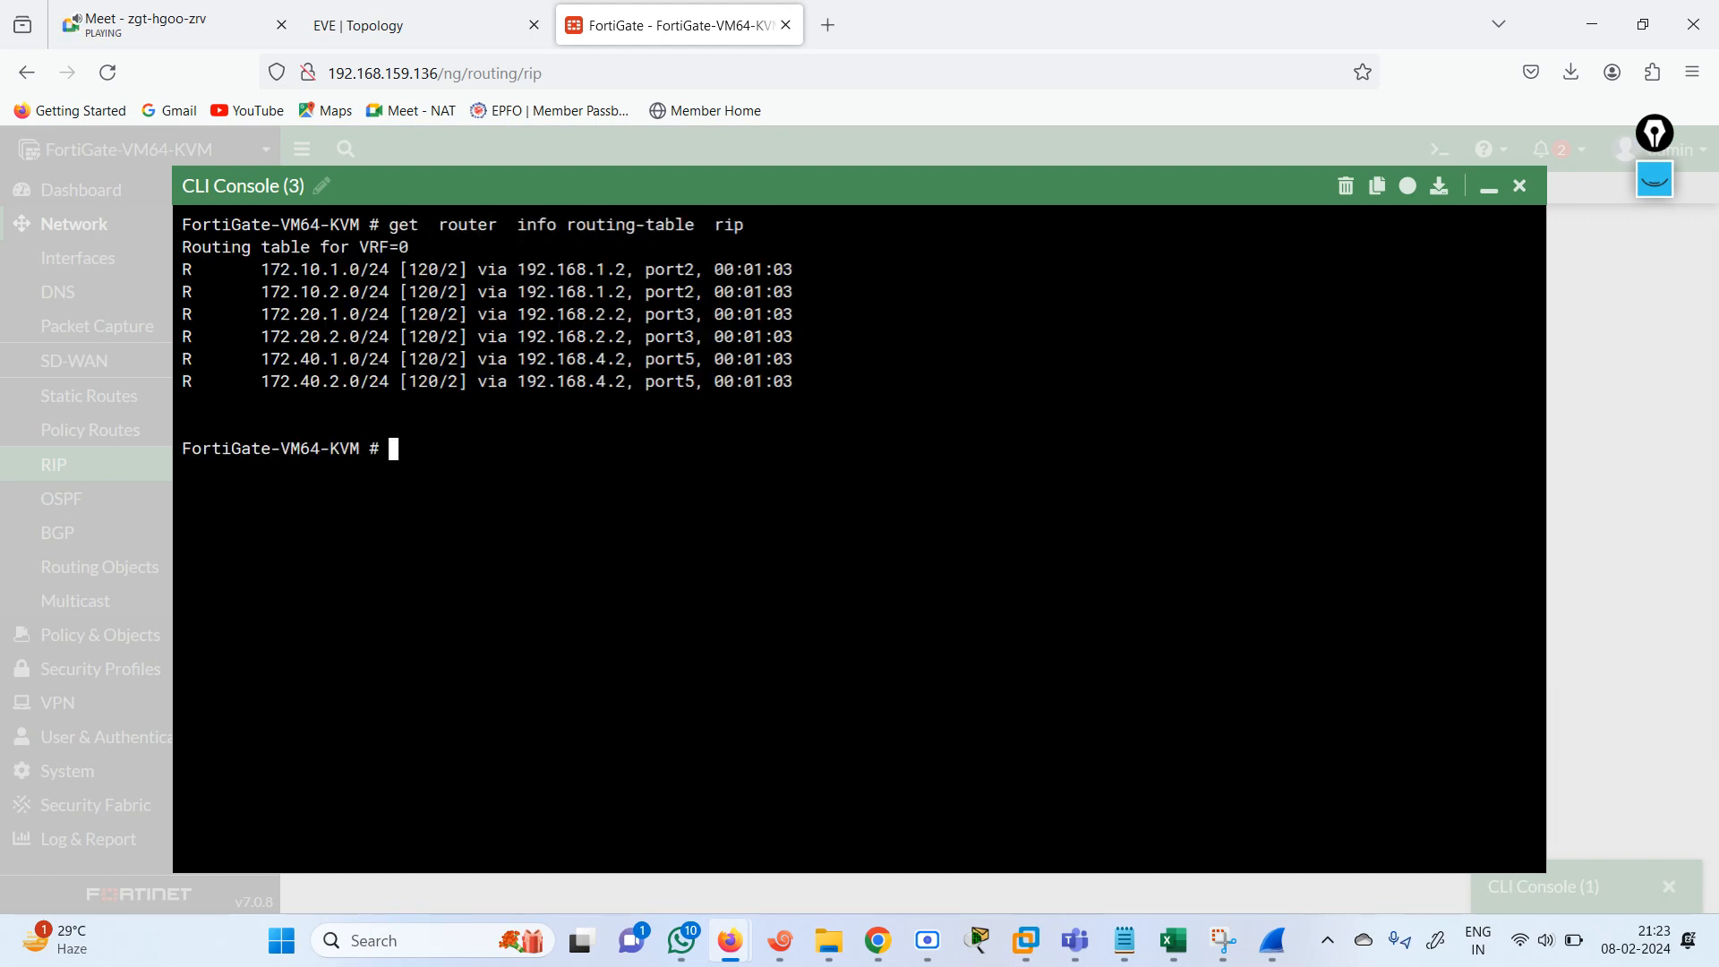
Rerun the RIP routing-table command several times to compare the route age timers, and close the console.
{"action": "key", "text": "Up"}
{"action": "key", "text": "Return"}
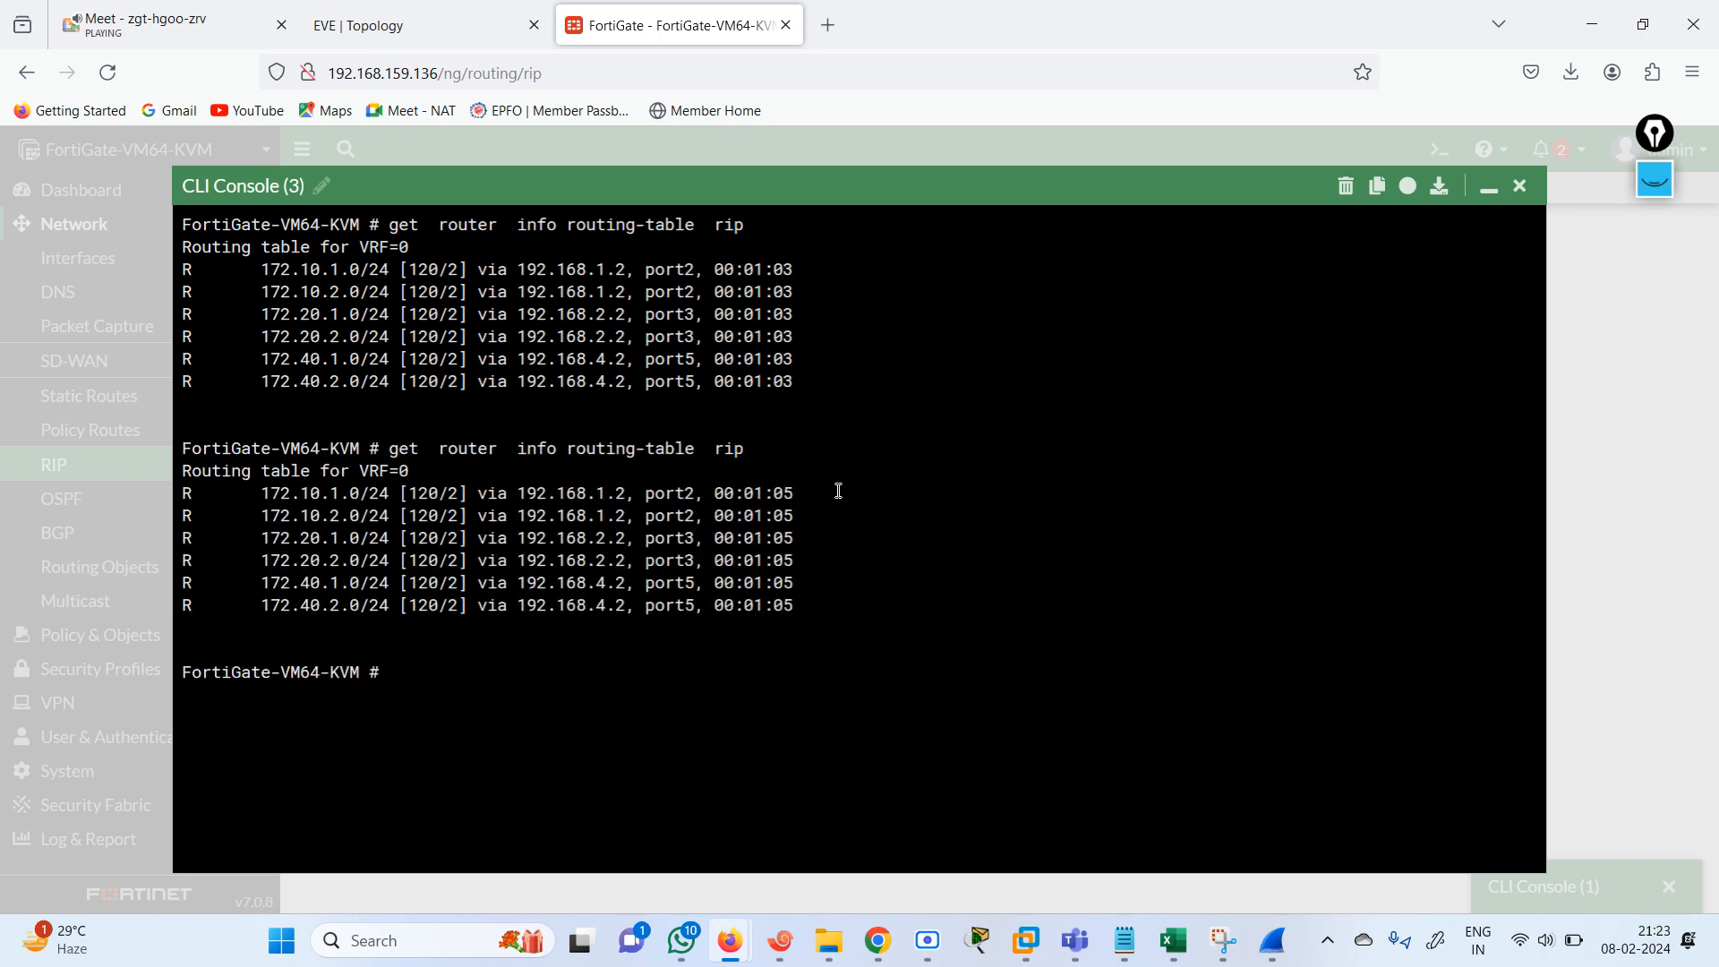
{"action": "key", "text": "Up"}
{"action": "key", "text": "Return"}
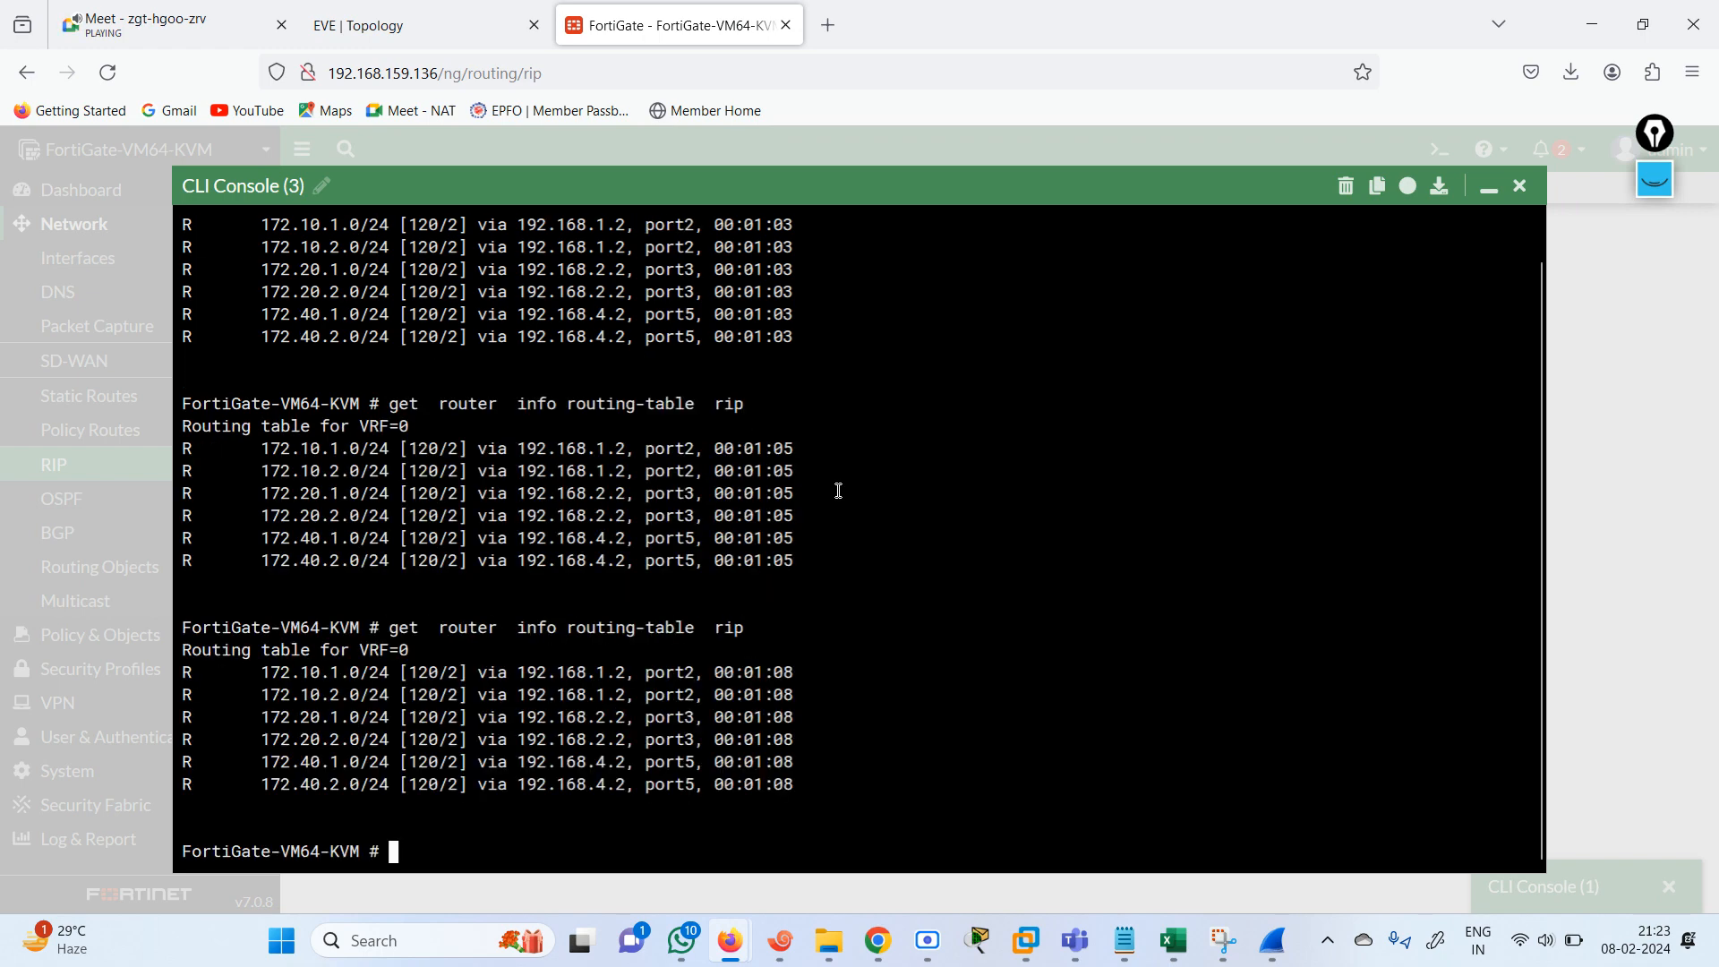
{"action": "key", "text": "Up"}
{"action": "key", "text": "Return"}
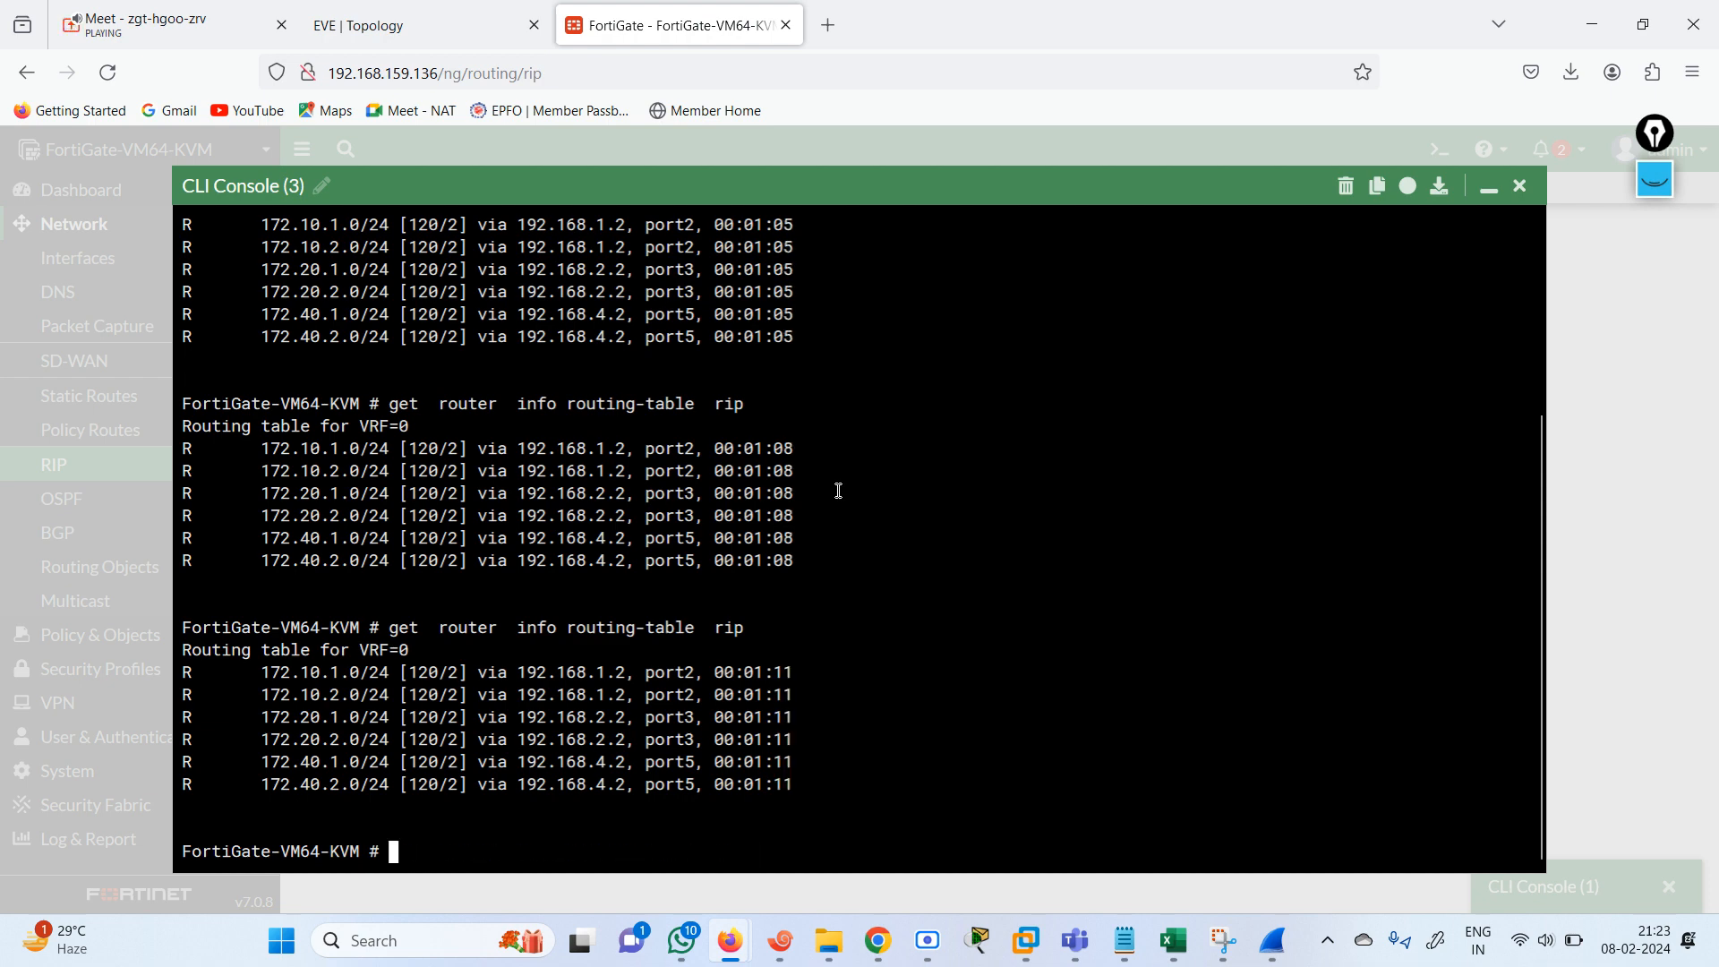
{"action": "key", "text": "Up"}
{"action": "key", "text": "Return"}
{"action": "key", "text": "Up"}
{"action": "key", "text": "Return"}
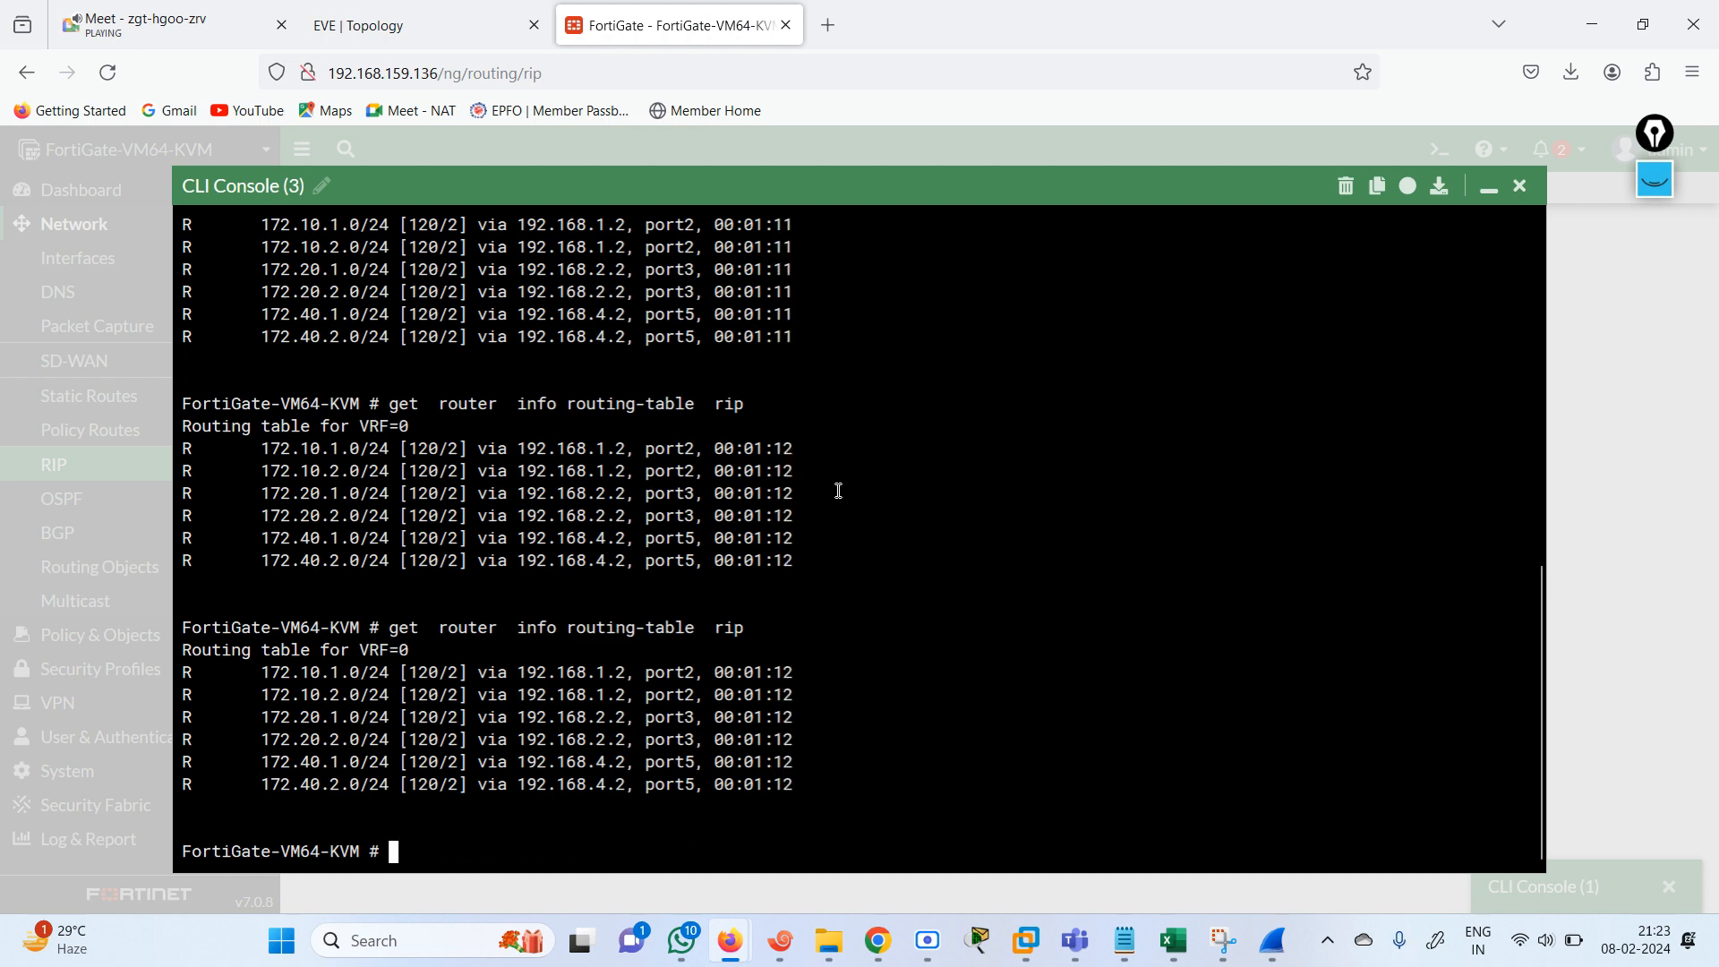
{"action": "left_click", "coordinate": [1520, 186]}
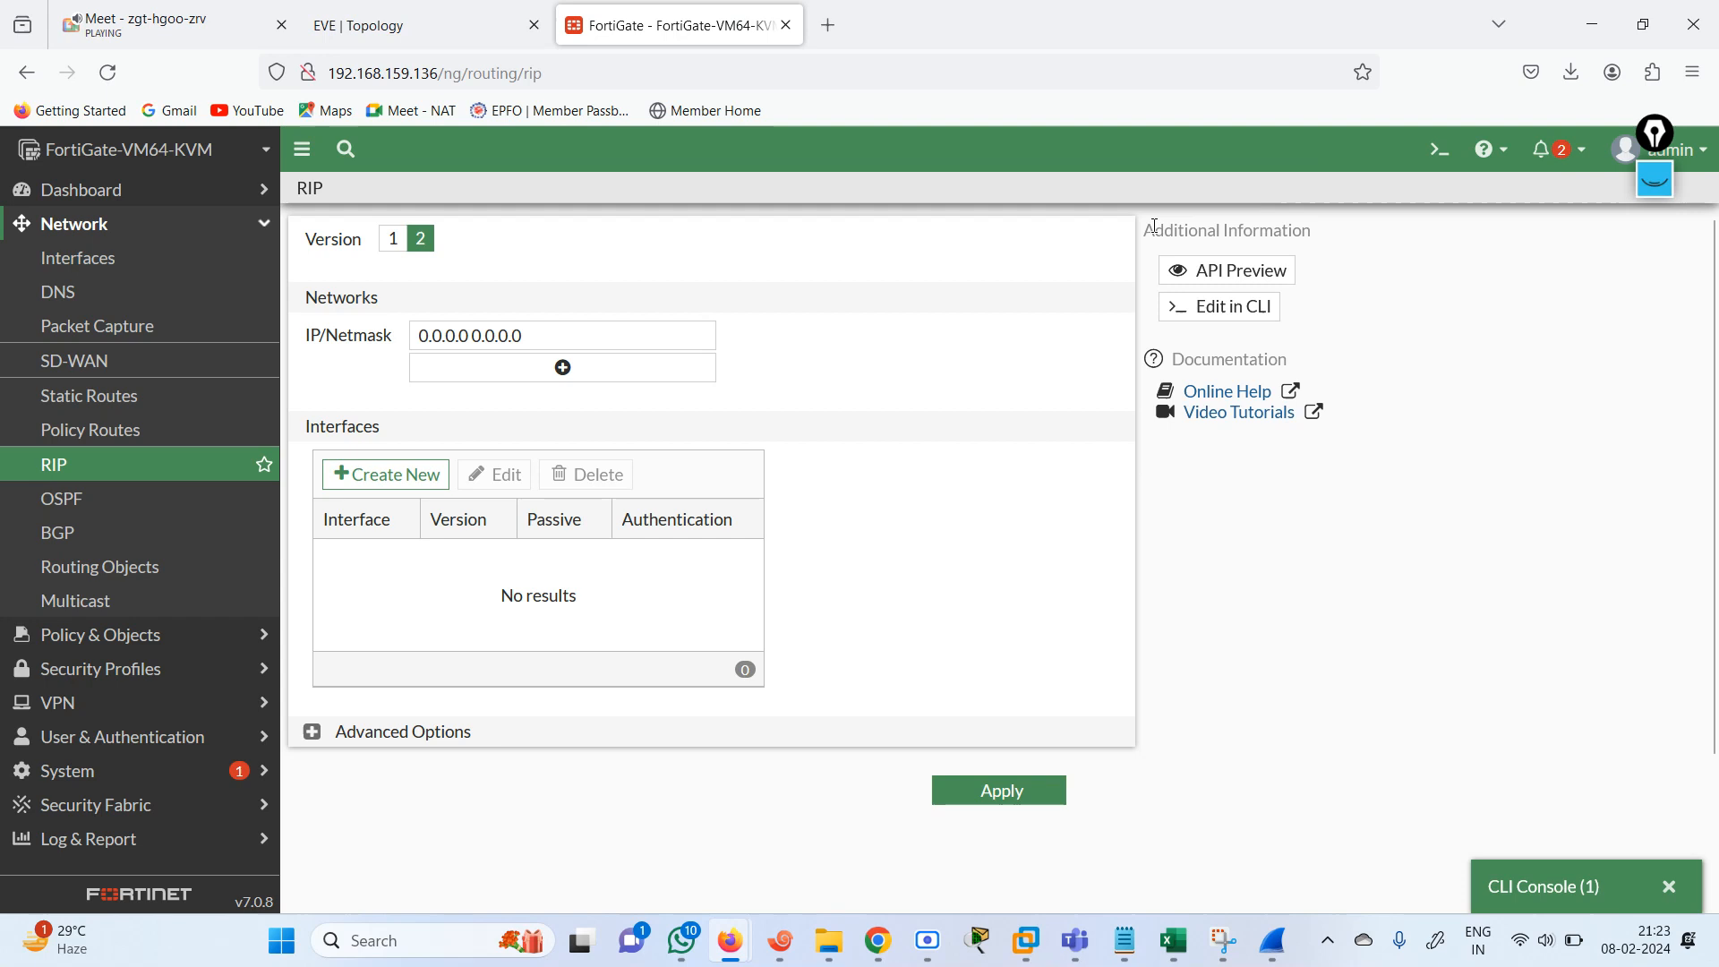
Start an execute ping command in a new CLI console and look up the inside router's loopback address in the EVE topology.
{"action": "left_click", "coordinate": [1433, 146]}
{"action": "type", "text": "ping"}
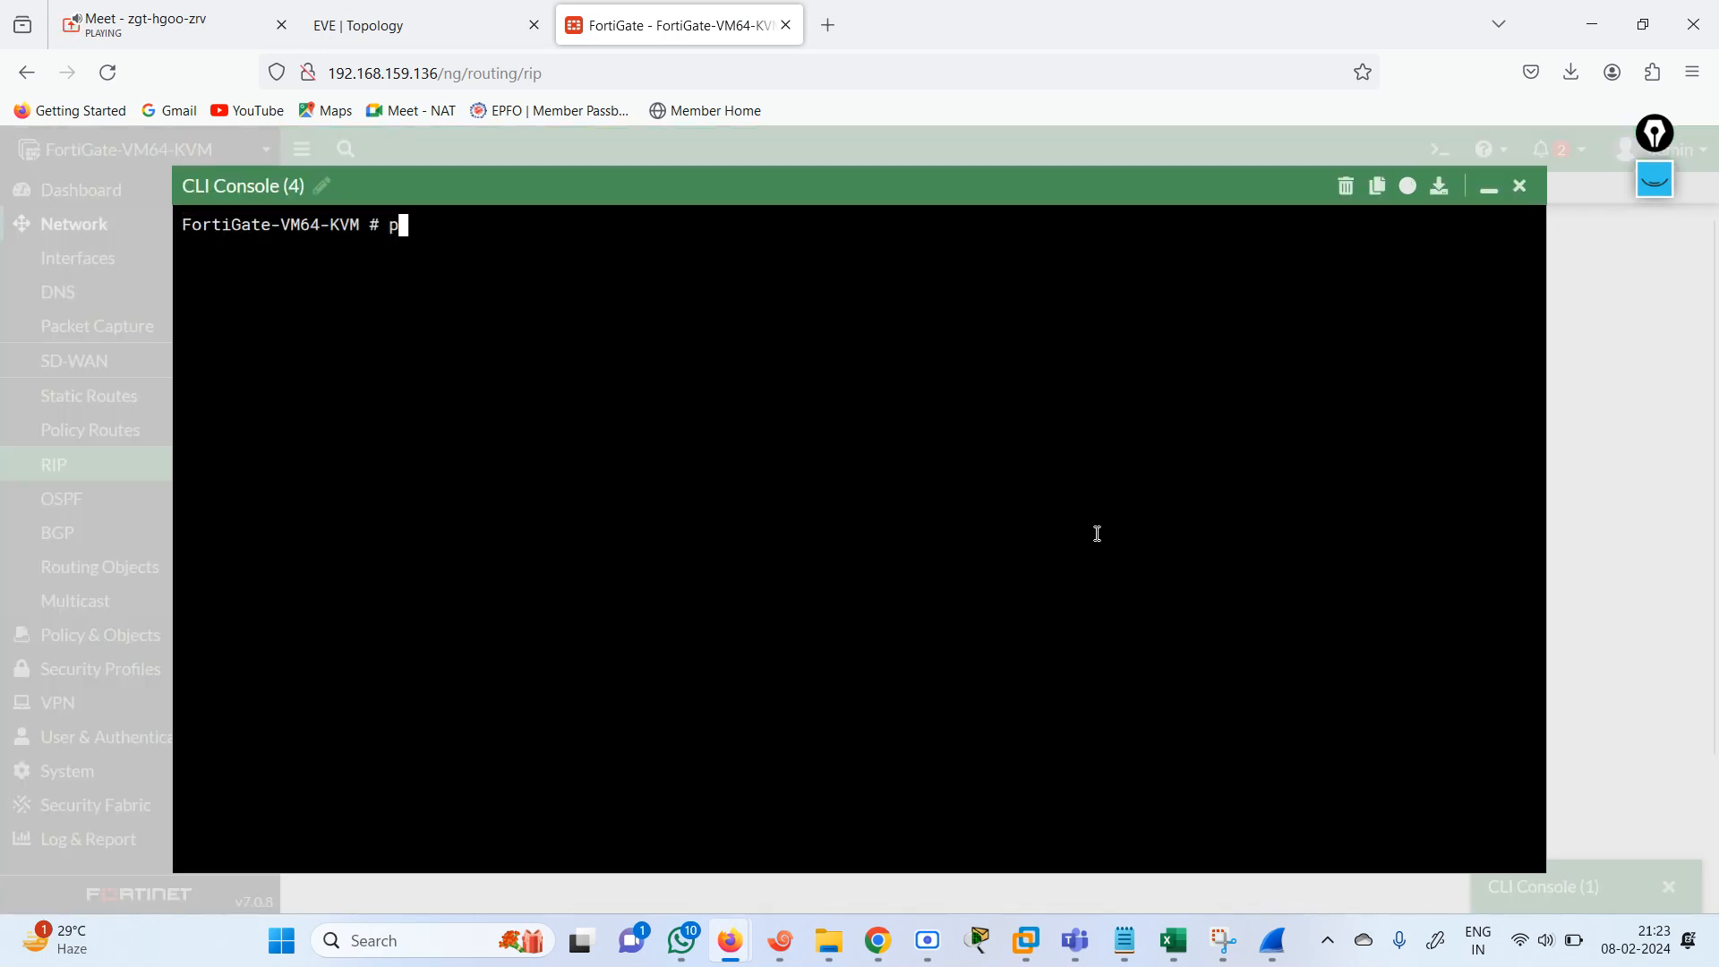
{"action": "key", "text": "BackSpace"}
{"action": "key", "text": "BackSpace"}
{"action": "key", "text": "BackSpace"}
{"action": "key", "text": "BackSpace"}
{"action": "key", "text": "BackSpace"}
{"action": "type", "text": "execute ping 192.168."}
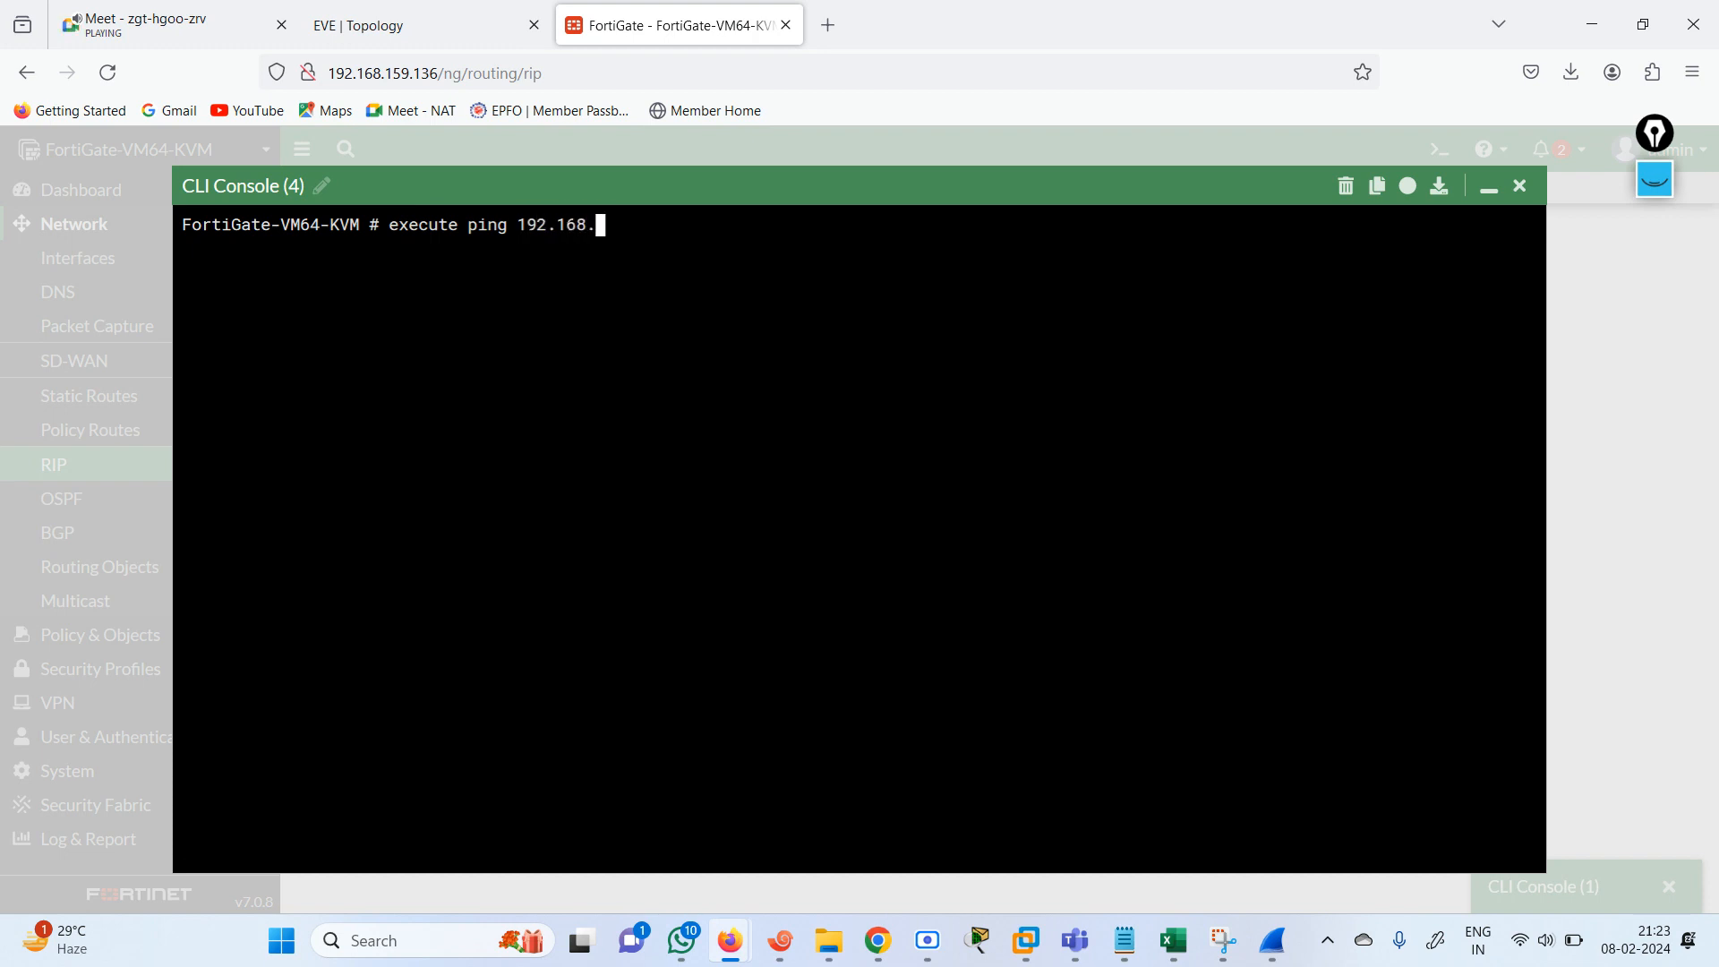
{"action": "left_click", "coordinate": [449, 30]}
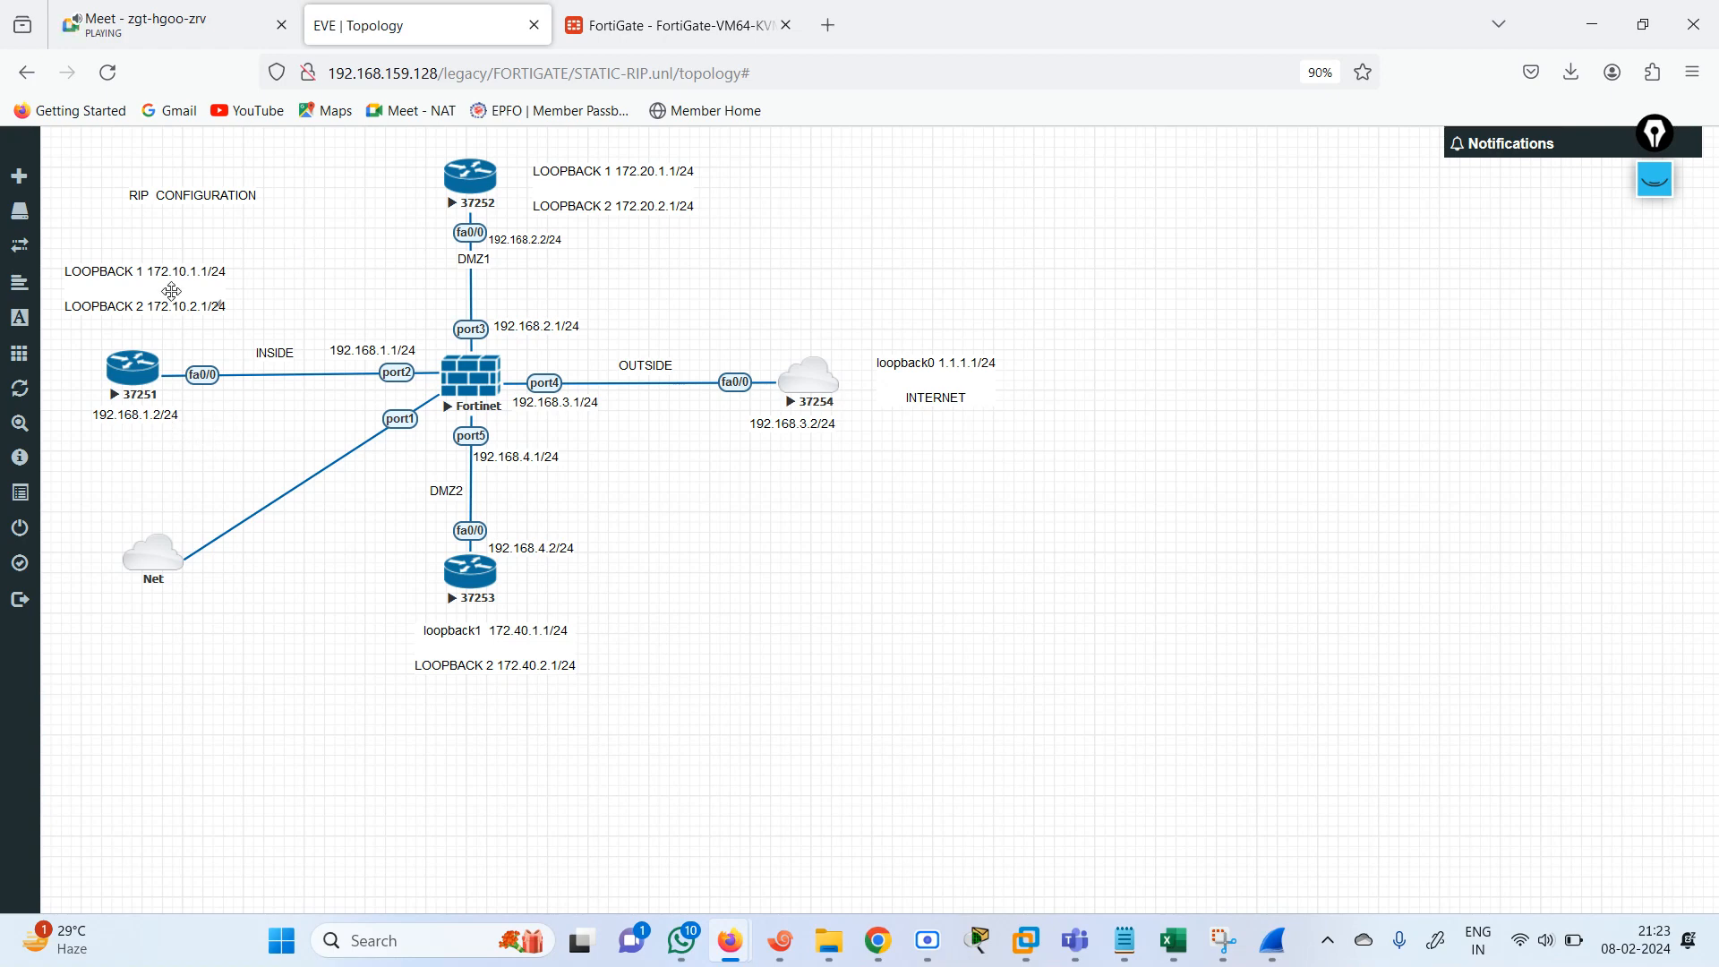
{"action": "left_click", "coordinate": [641, 37]}
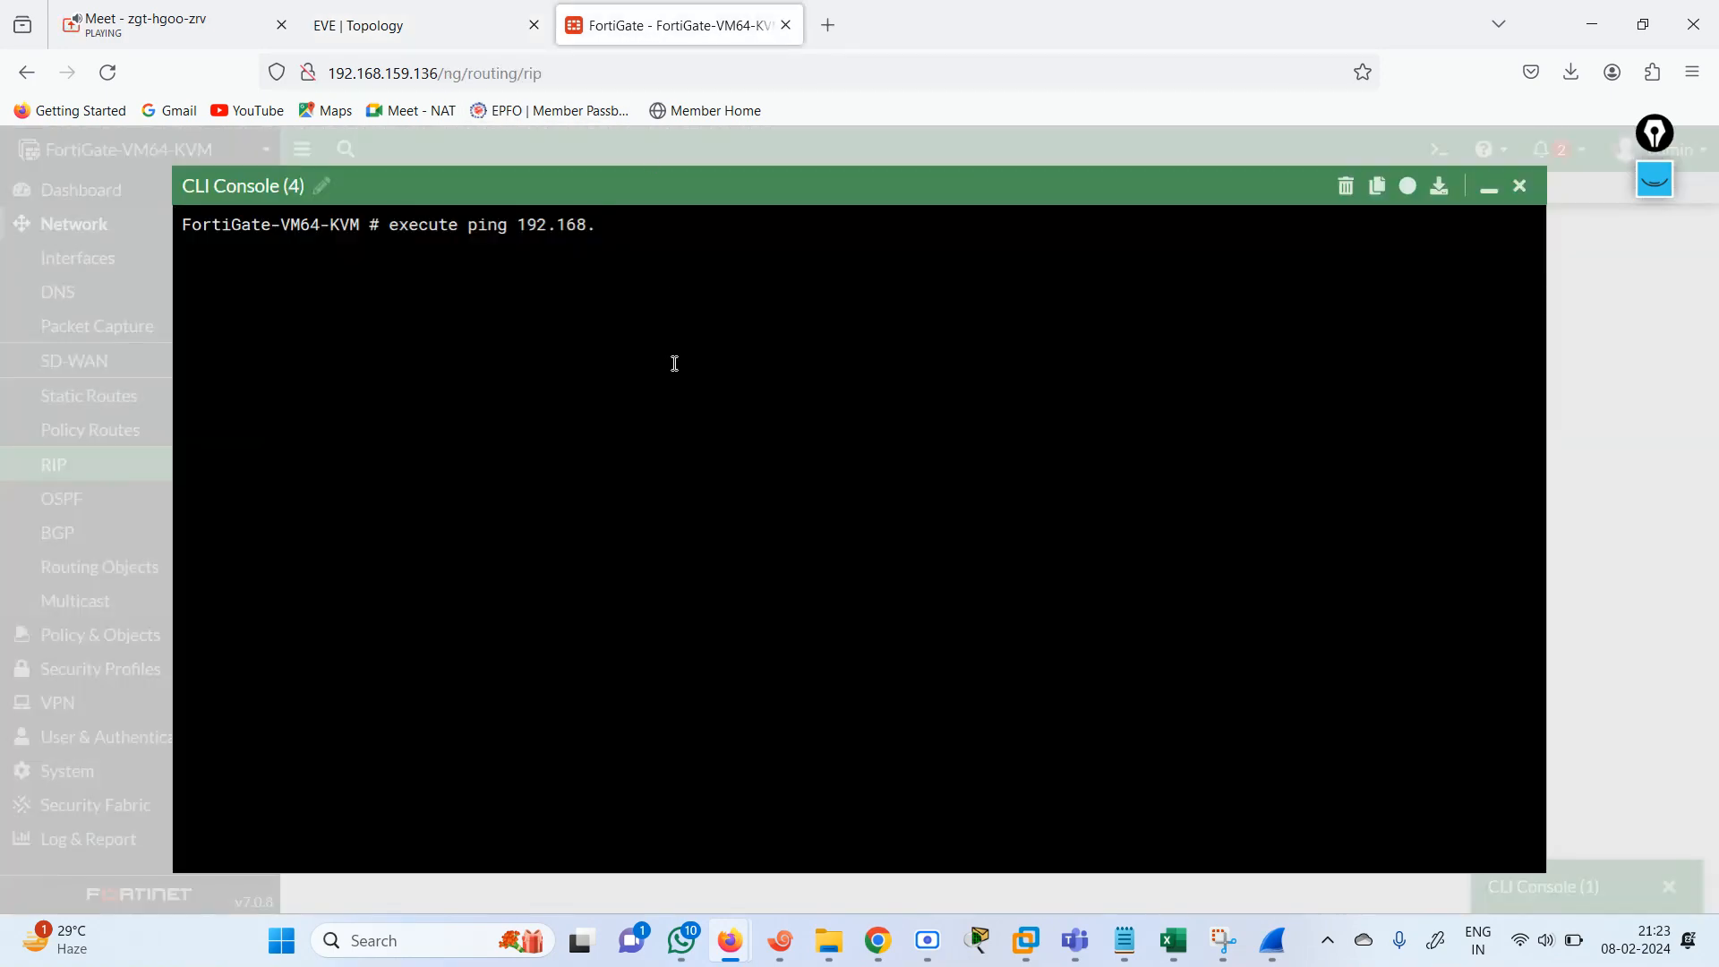
Ping loopback 172.10.1.1 from the FortiGate, stop the ping and close the console.
{"action": "key", "text": "BackSpace"}
{"action": "key", "text": "BackSpace"}
{"action": "key", "text": "BackSpace"}
{"action": "key", "text": "BackSpace"}
{"action": "key", "text": "BackSpace"}
{"action": "key", "text": "BackSpace"}
{"action": "key", "text": "BackSpace"}
{"action": "type", "text": "72.10.1.1"}
{"action": "key", "text": "Return"}
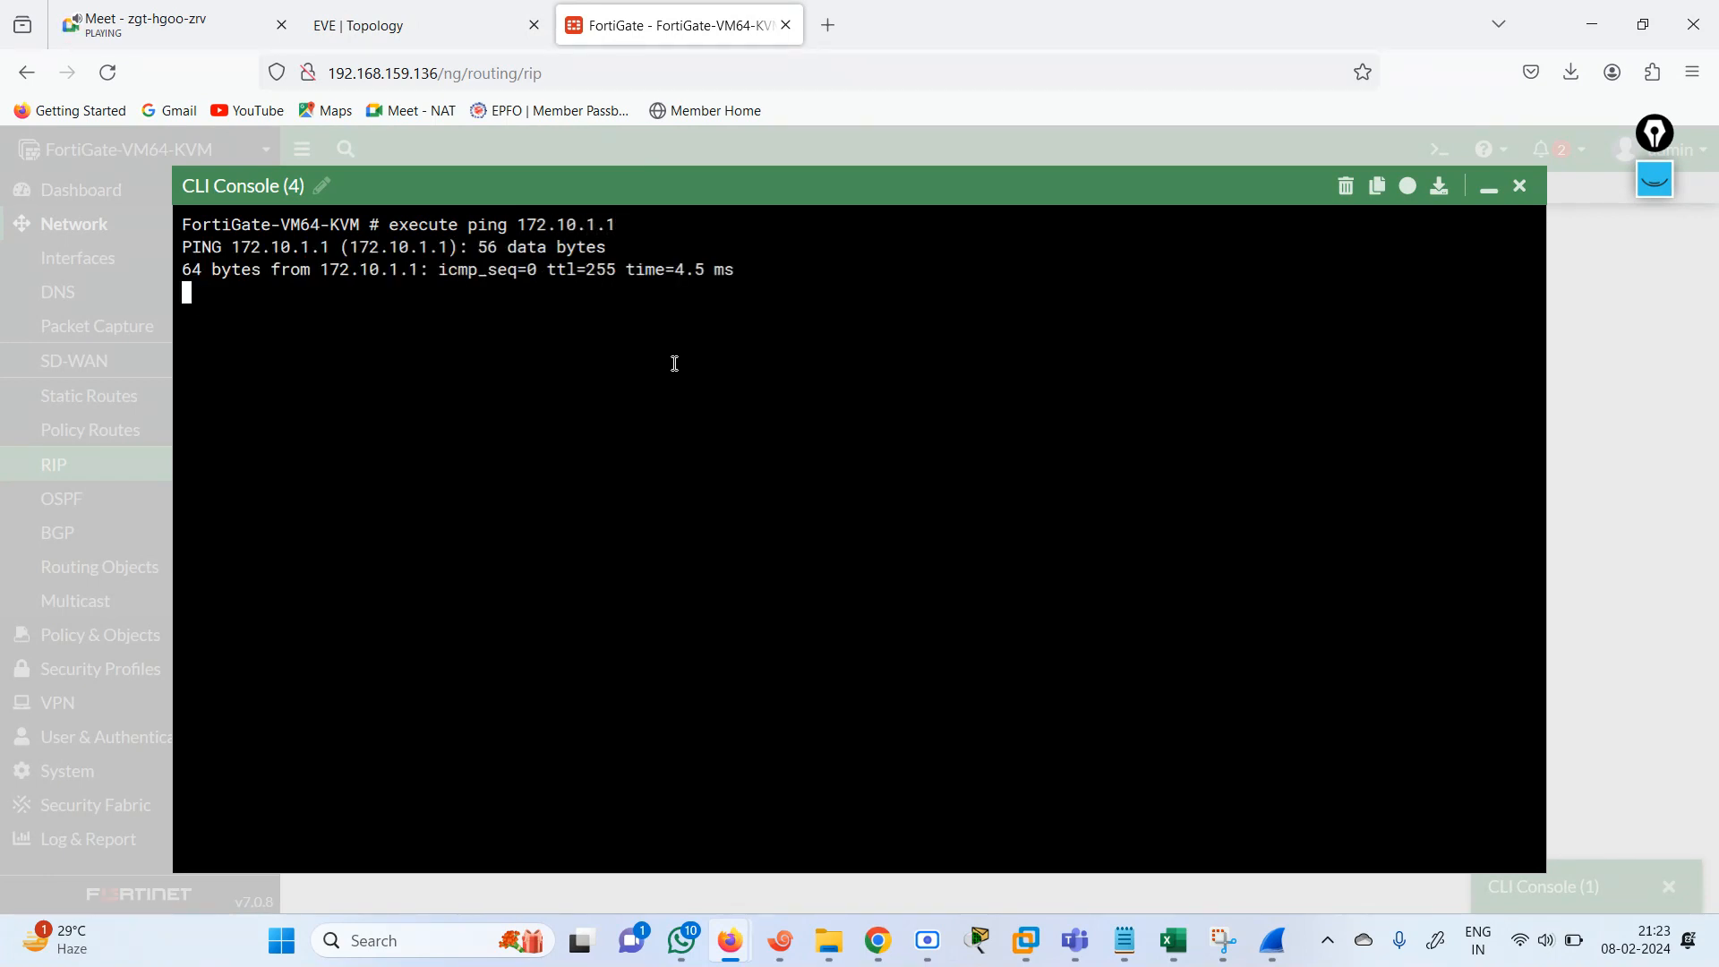
{"action": "key", "text": "ctrl+c"}
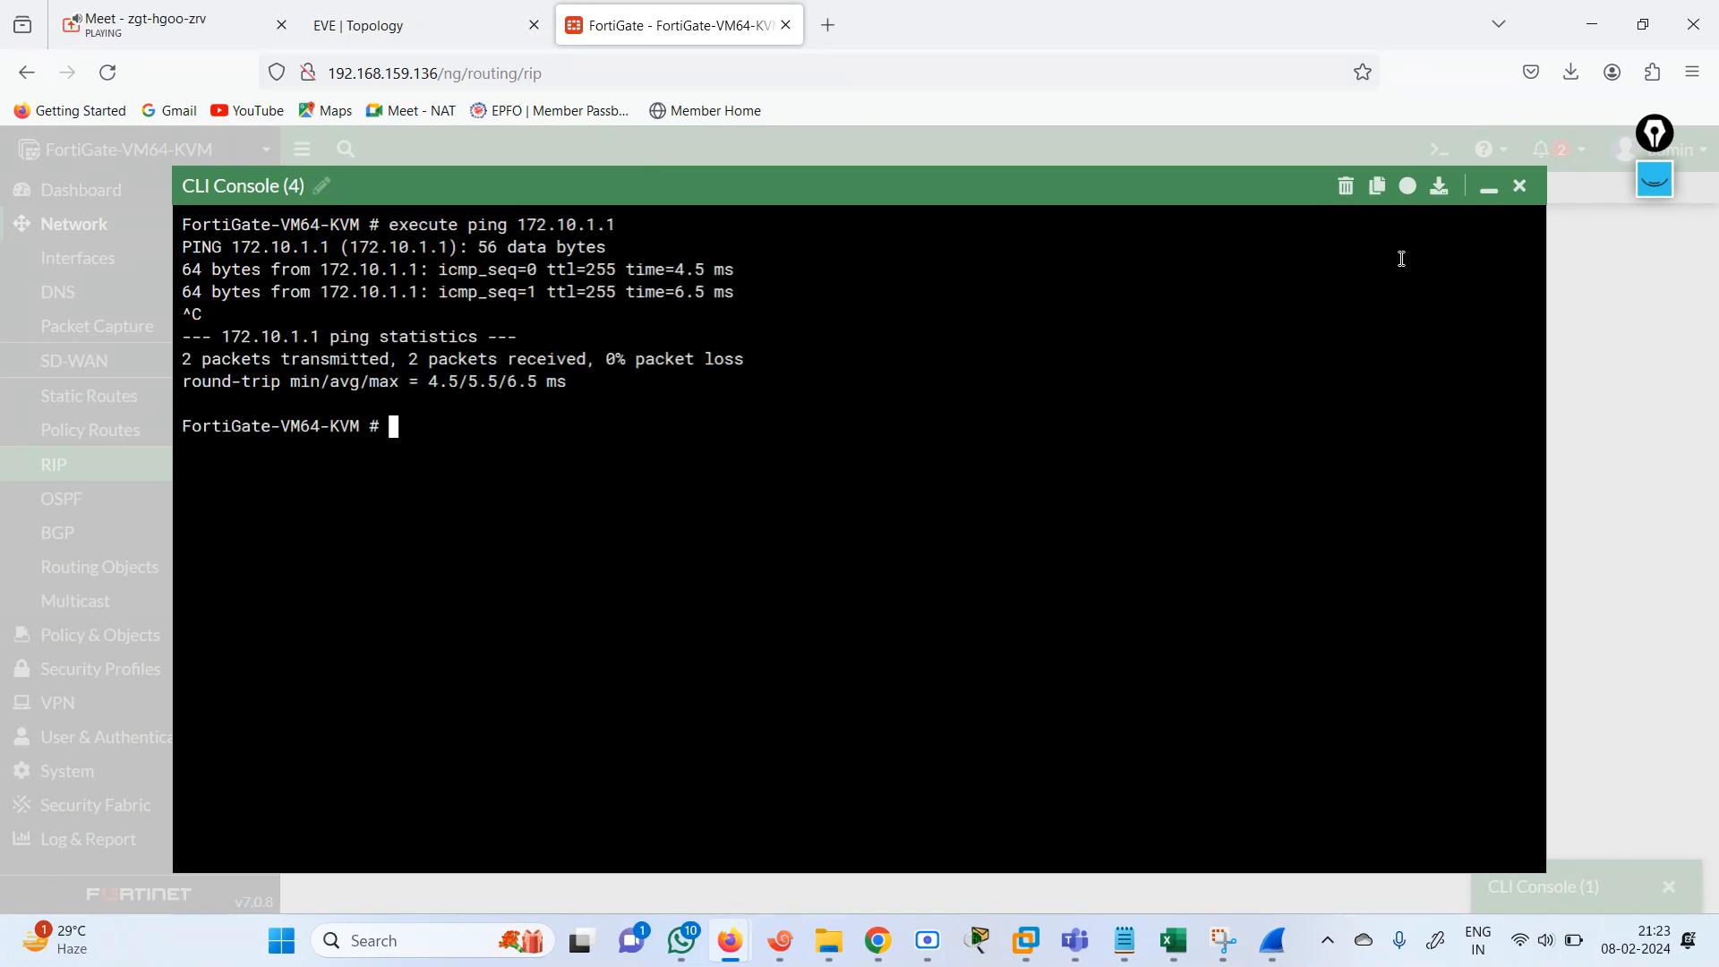
{"action": "left_click", "coordinate": [1521, 190]}
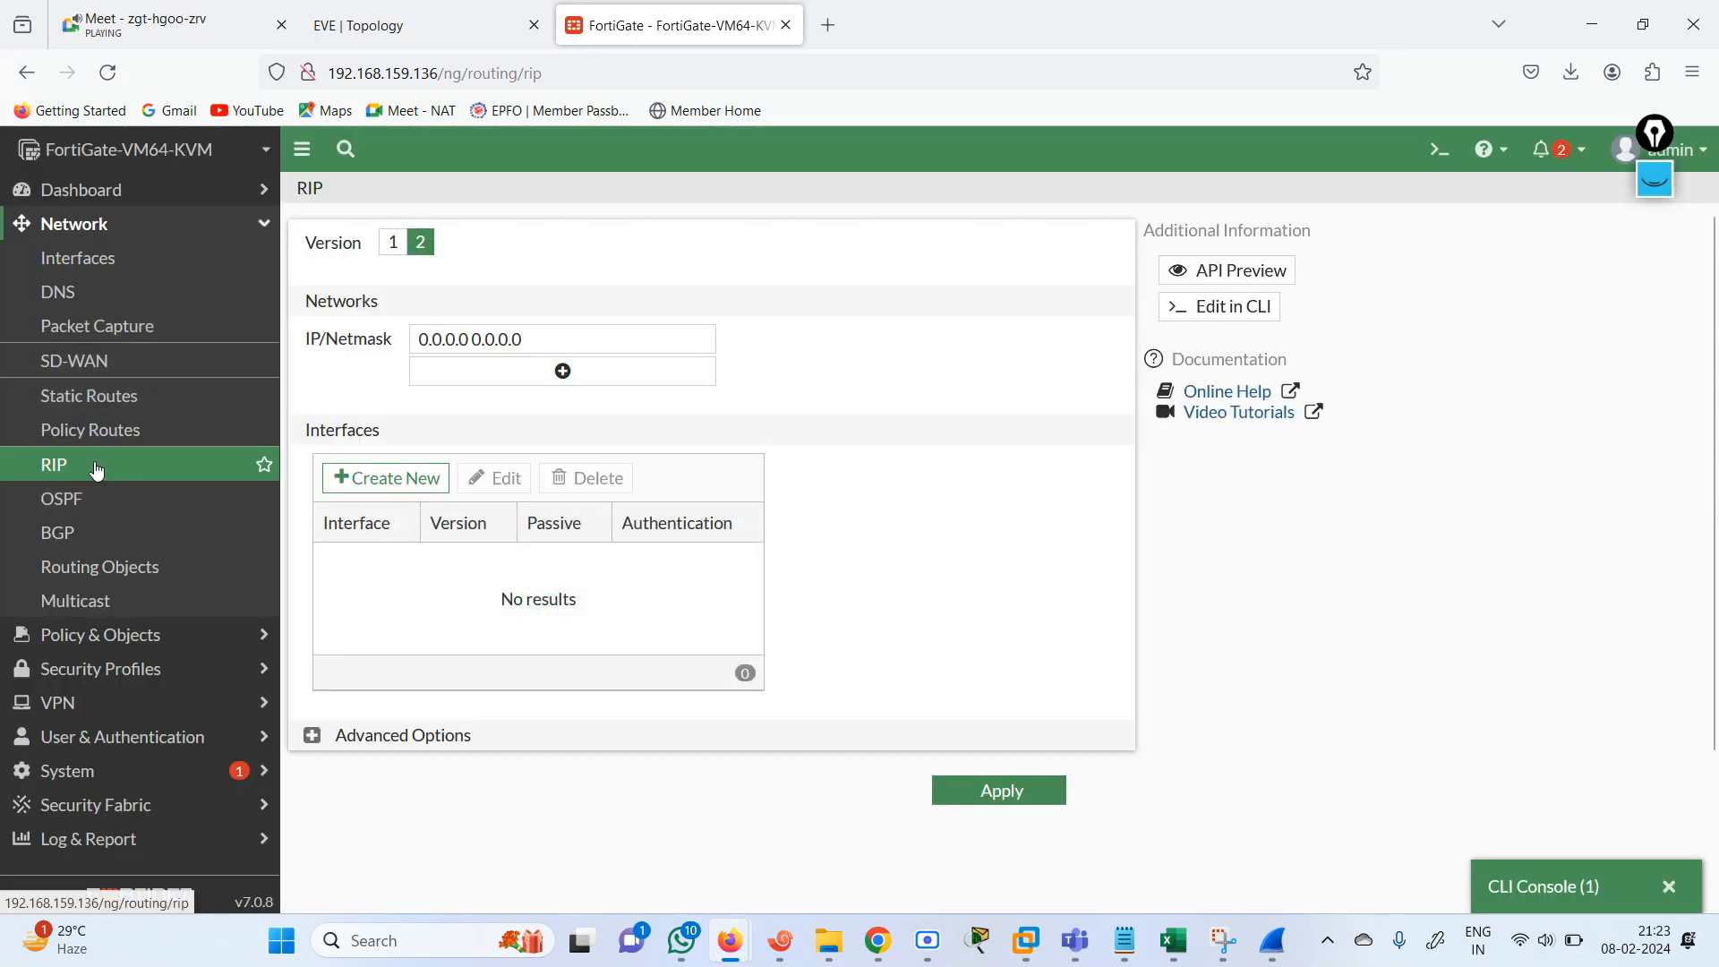
Save the RIP settings again and expand the advanced options to review the default metric, default route injection and timers.
{"action": "left_click", "coordinate": [1003, 793]}
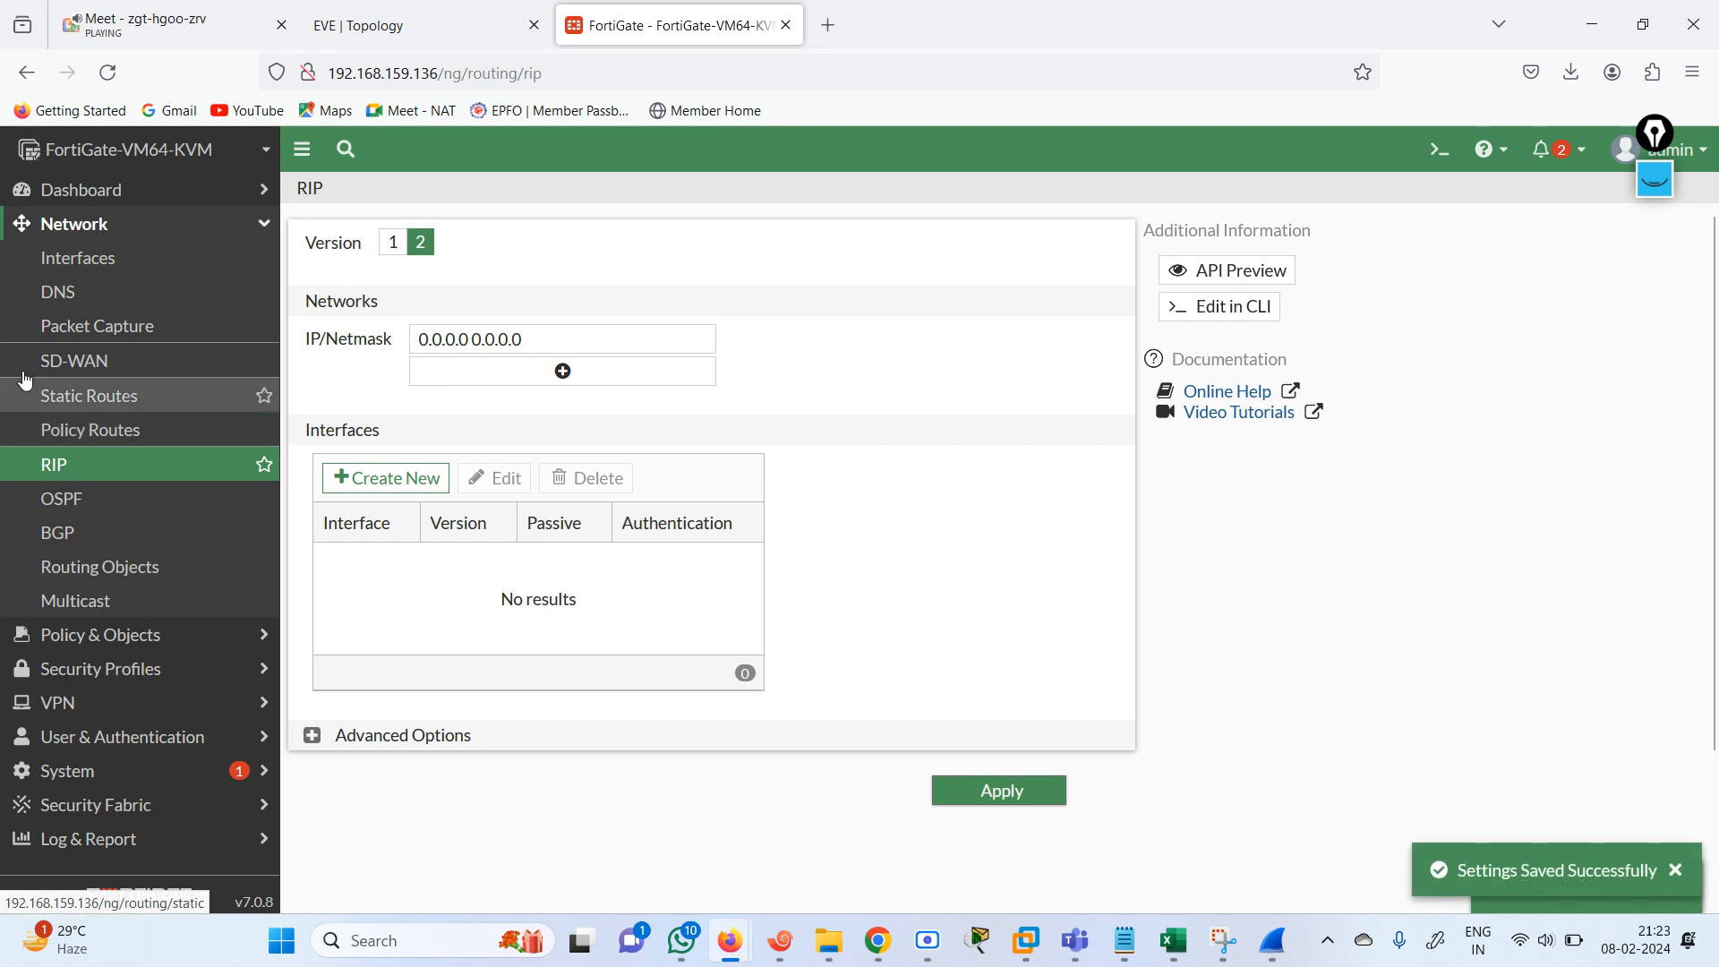
{"action": "left_click", "coordinate": [238, 231]}
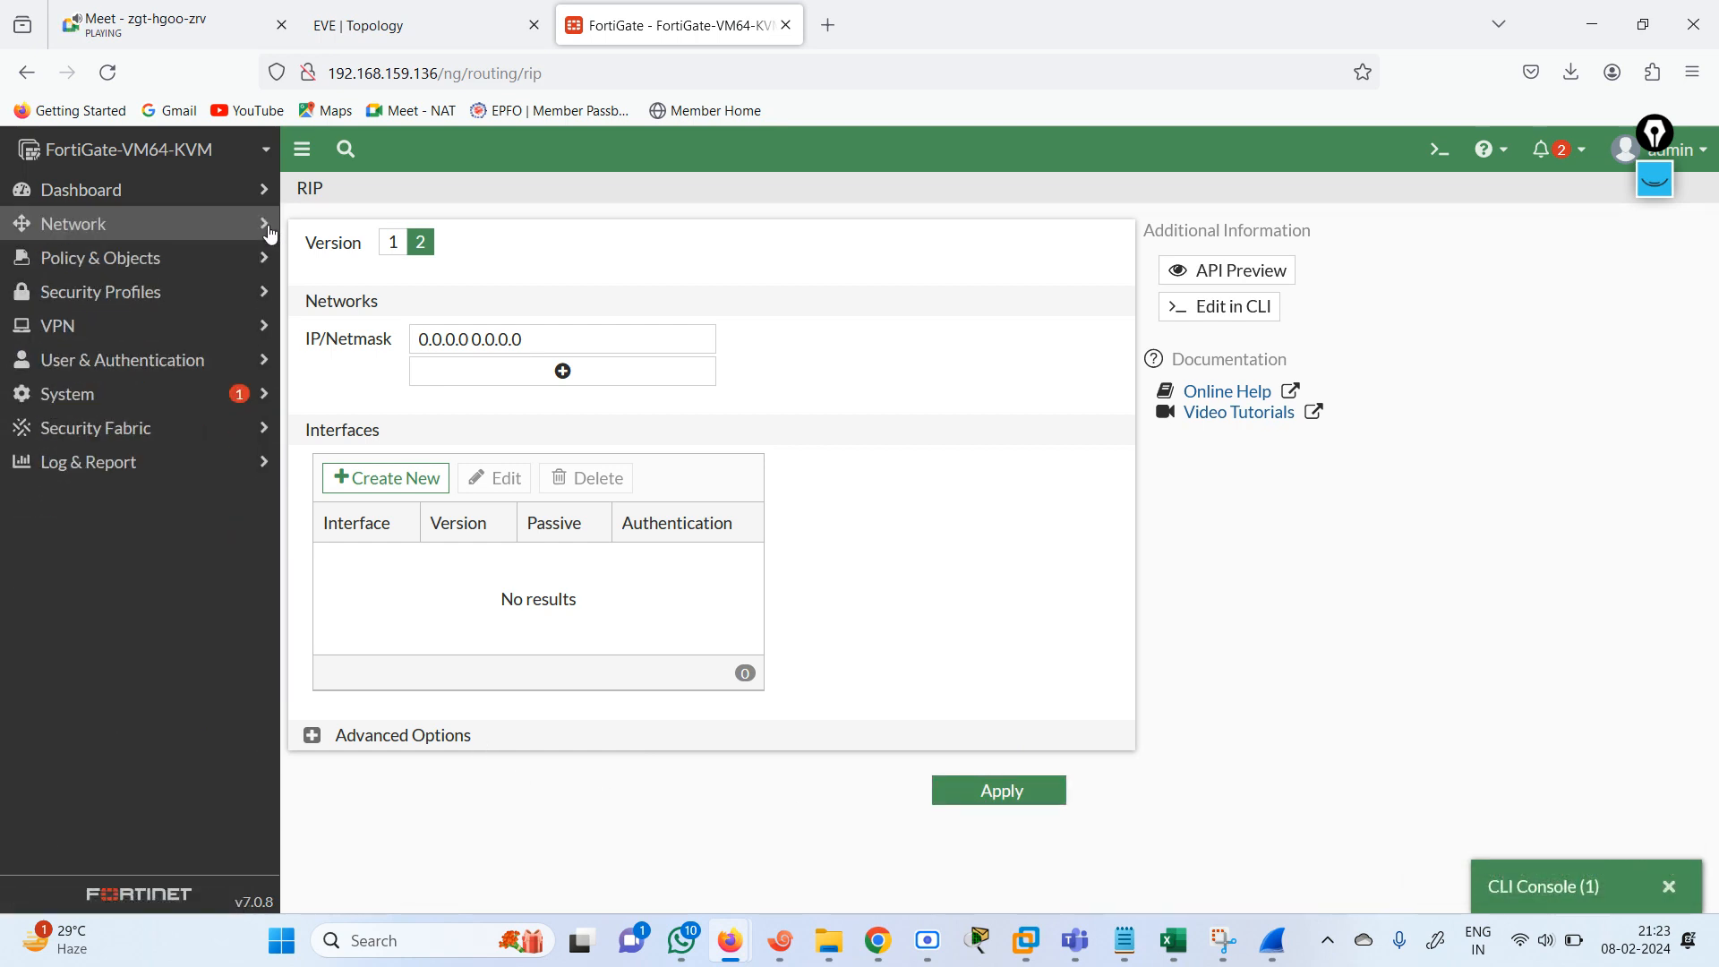
{"action": "left_click", "coordinate": [179, 230]}
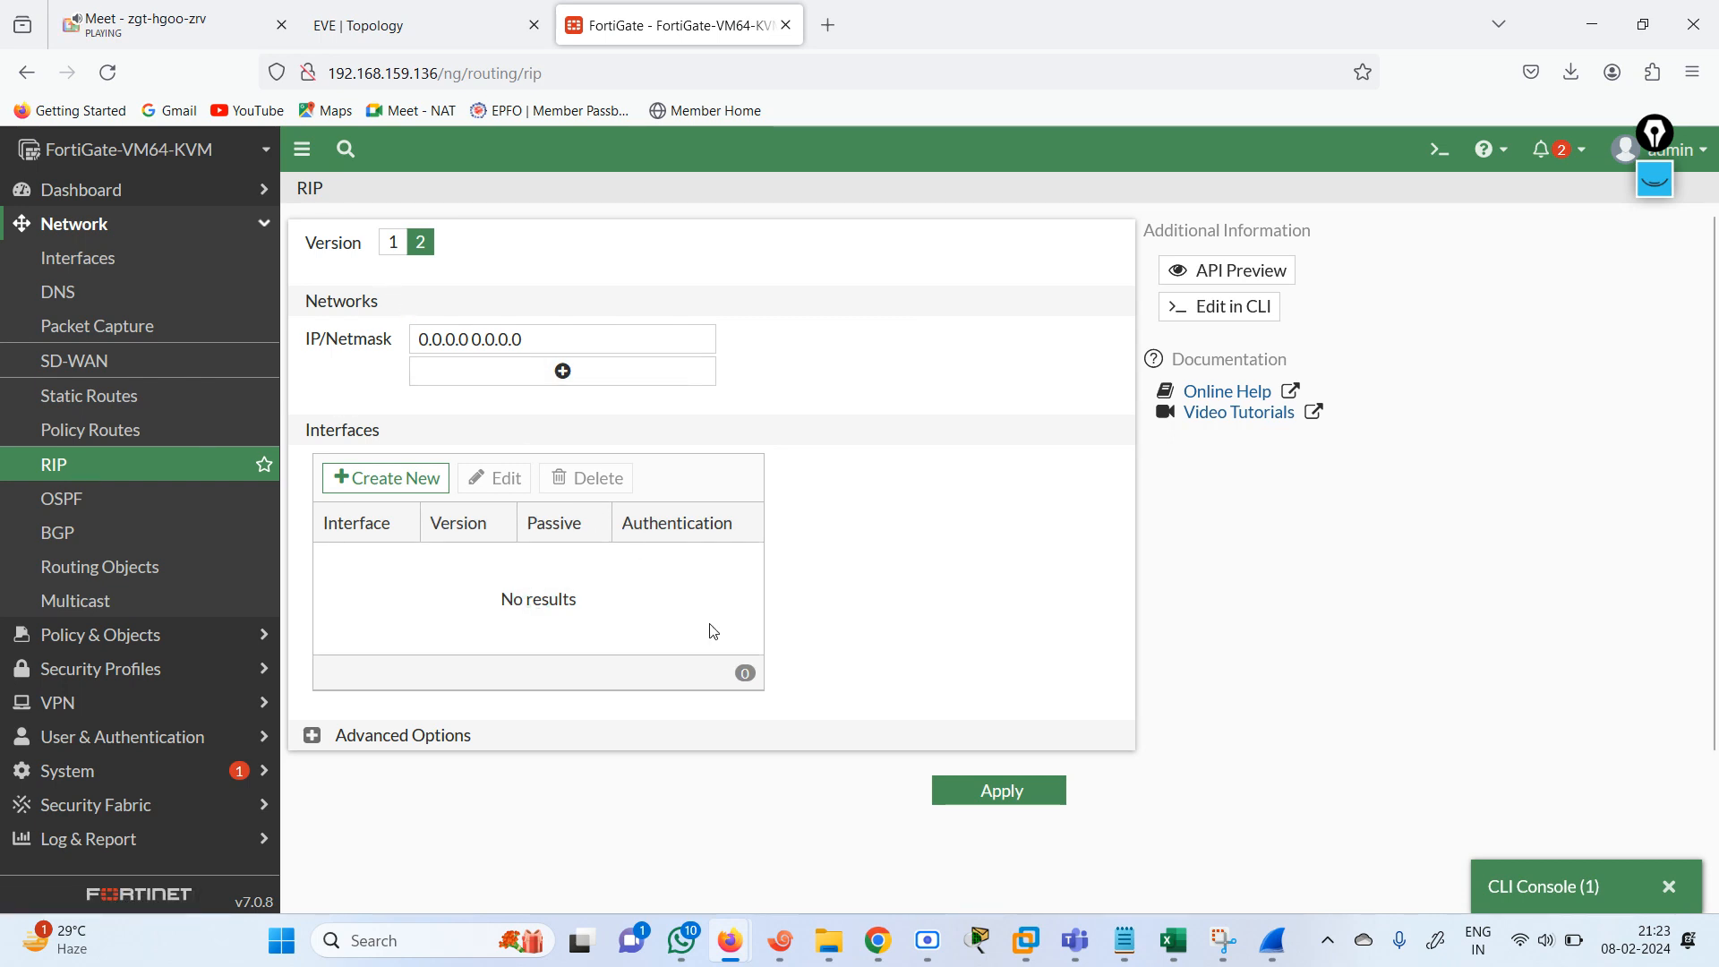
{"action": "left_click", "coordinate": [322, 739]}
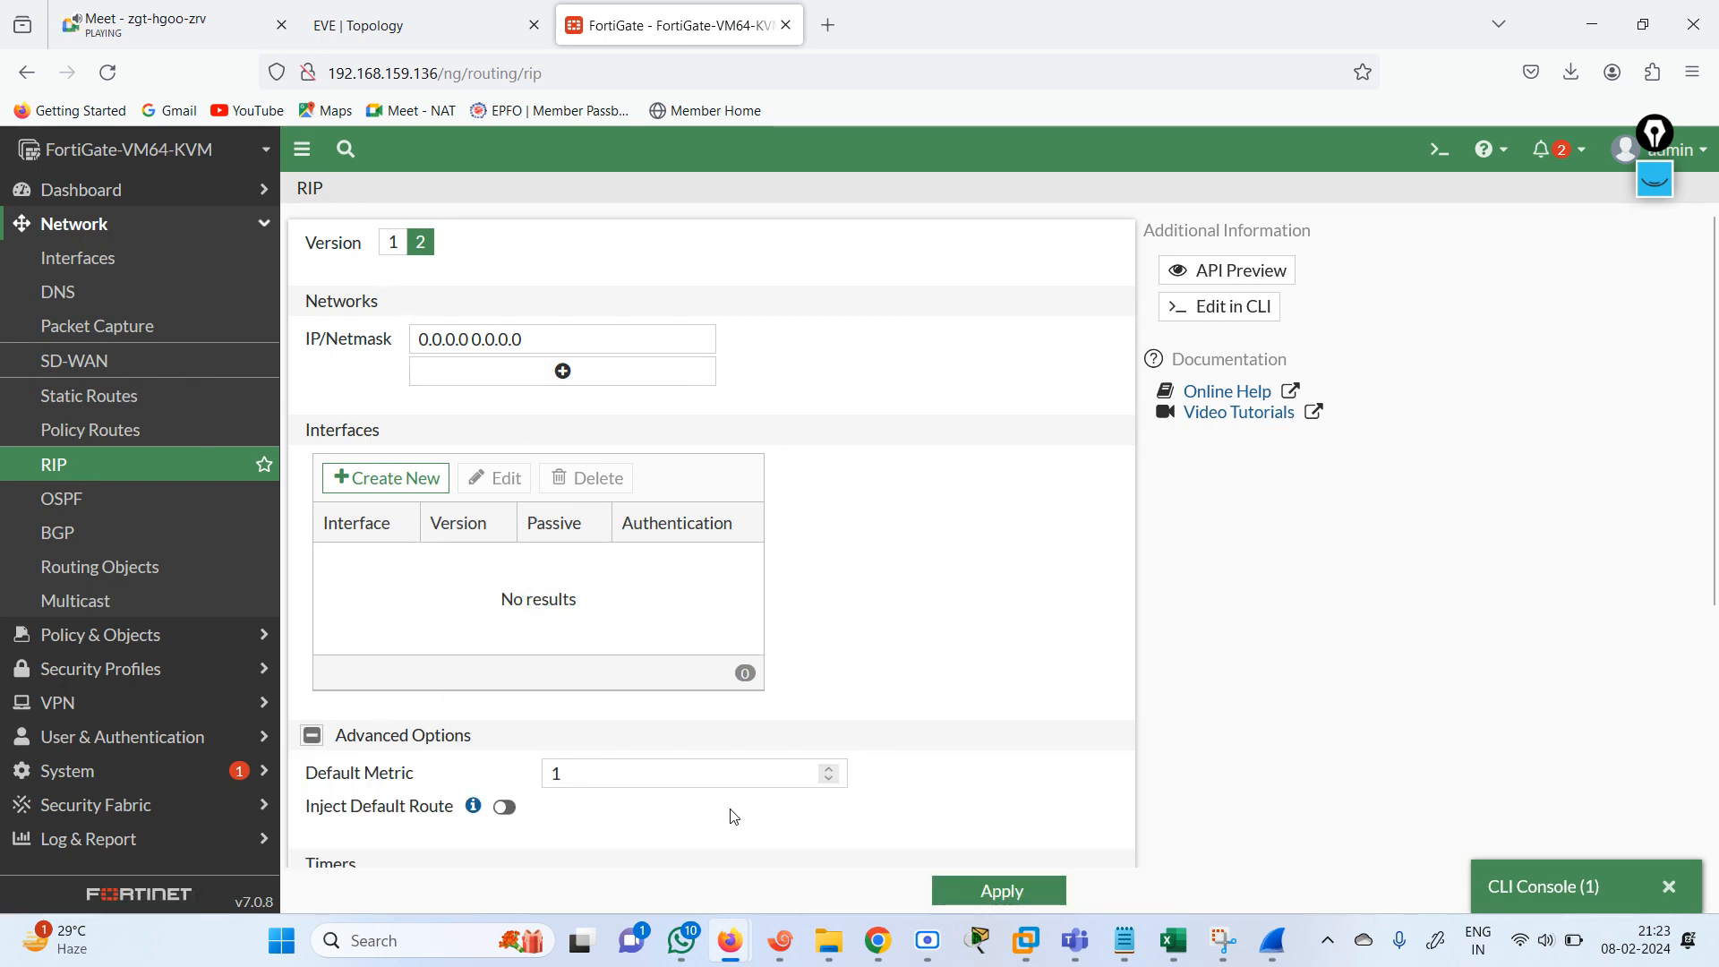
{"action": "scroll", "coordinate": [391, 428], "scroll_direction": "down", "scroll_amount": 5}
{"action": "scroll", "coordinate": [392, 427], "scroll_direction": "up", "scroll_amount": 5}
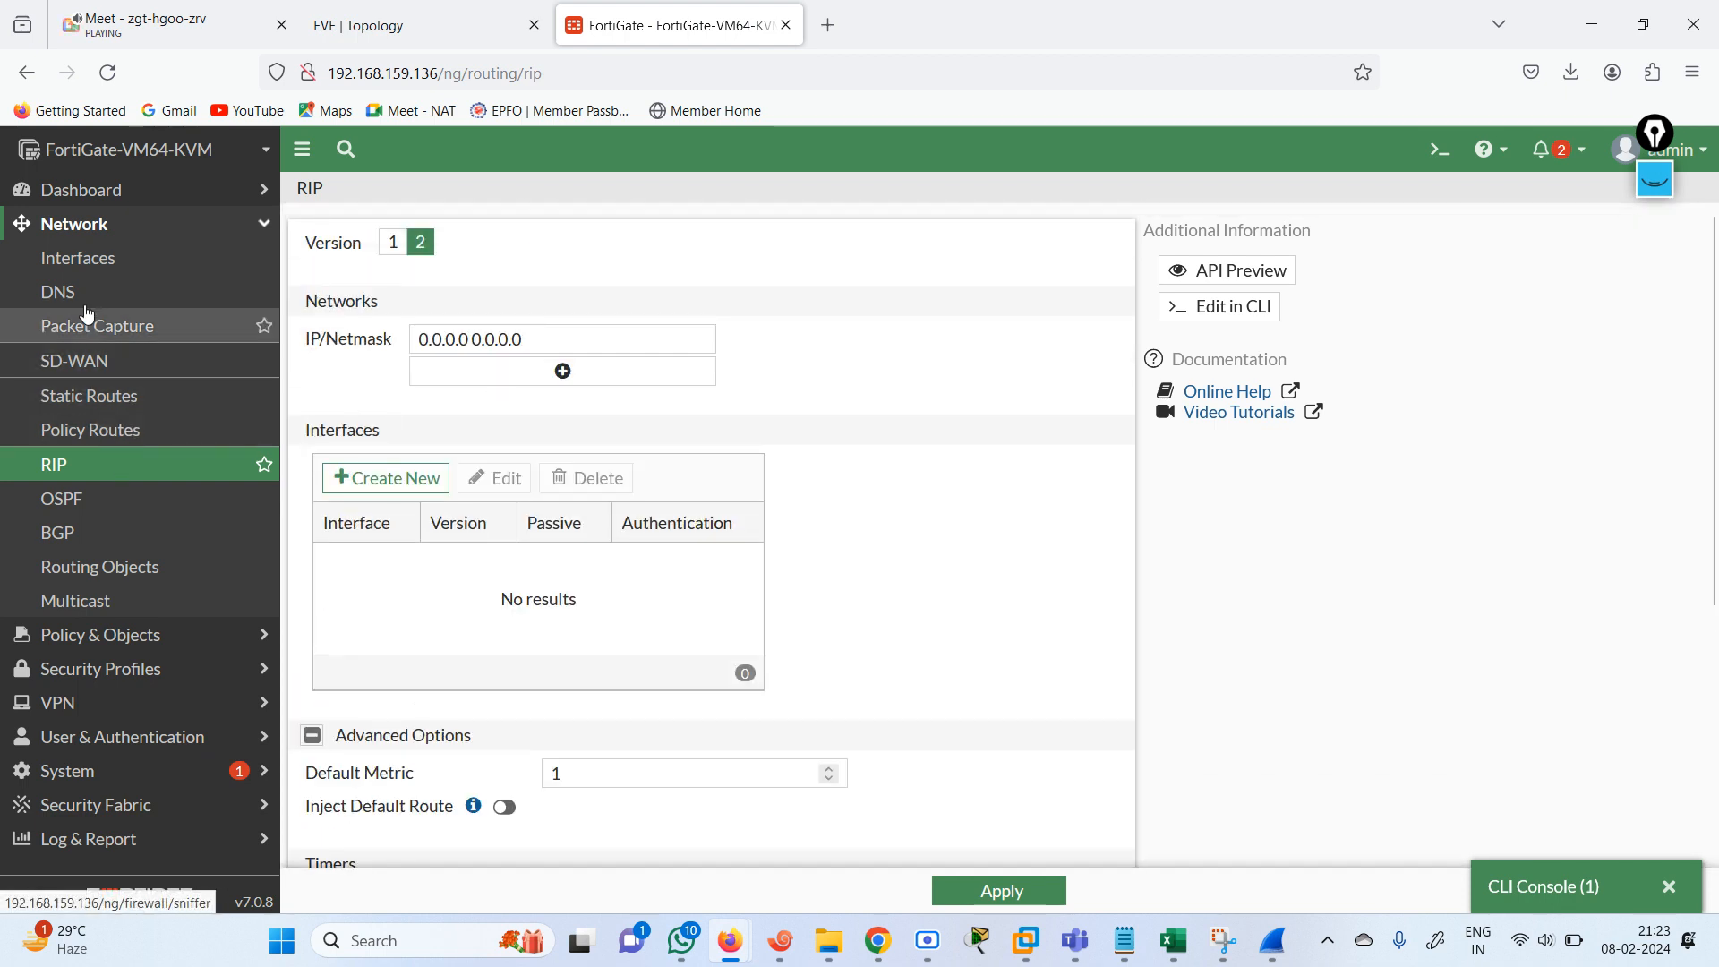
Open a new CLI console and review the RIP CLI commands in the Notepad notes, from config router rip to set prefix.
{"action": "left_click", "coordinate": [234, 235]}
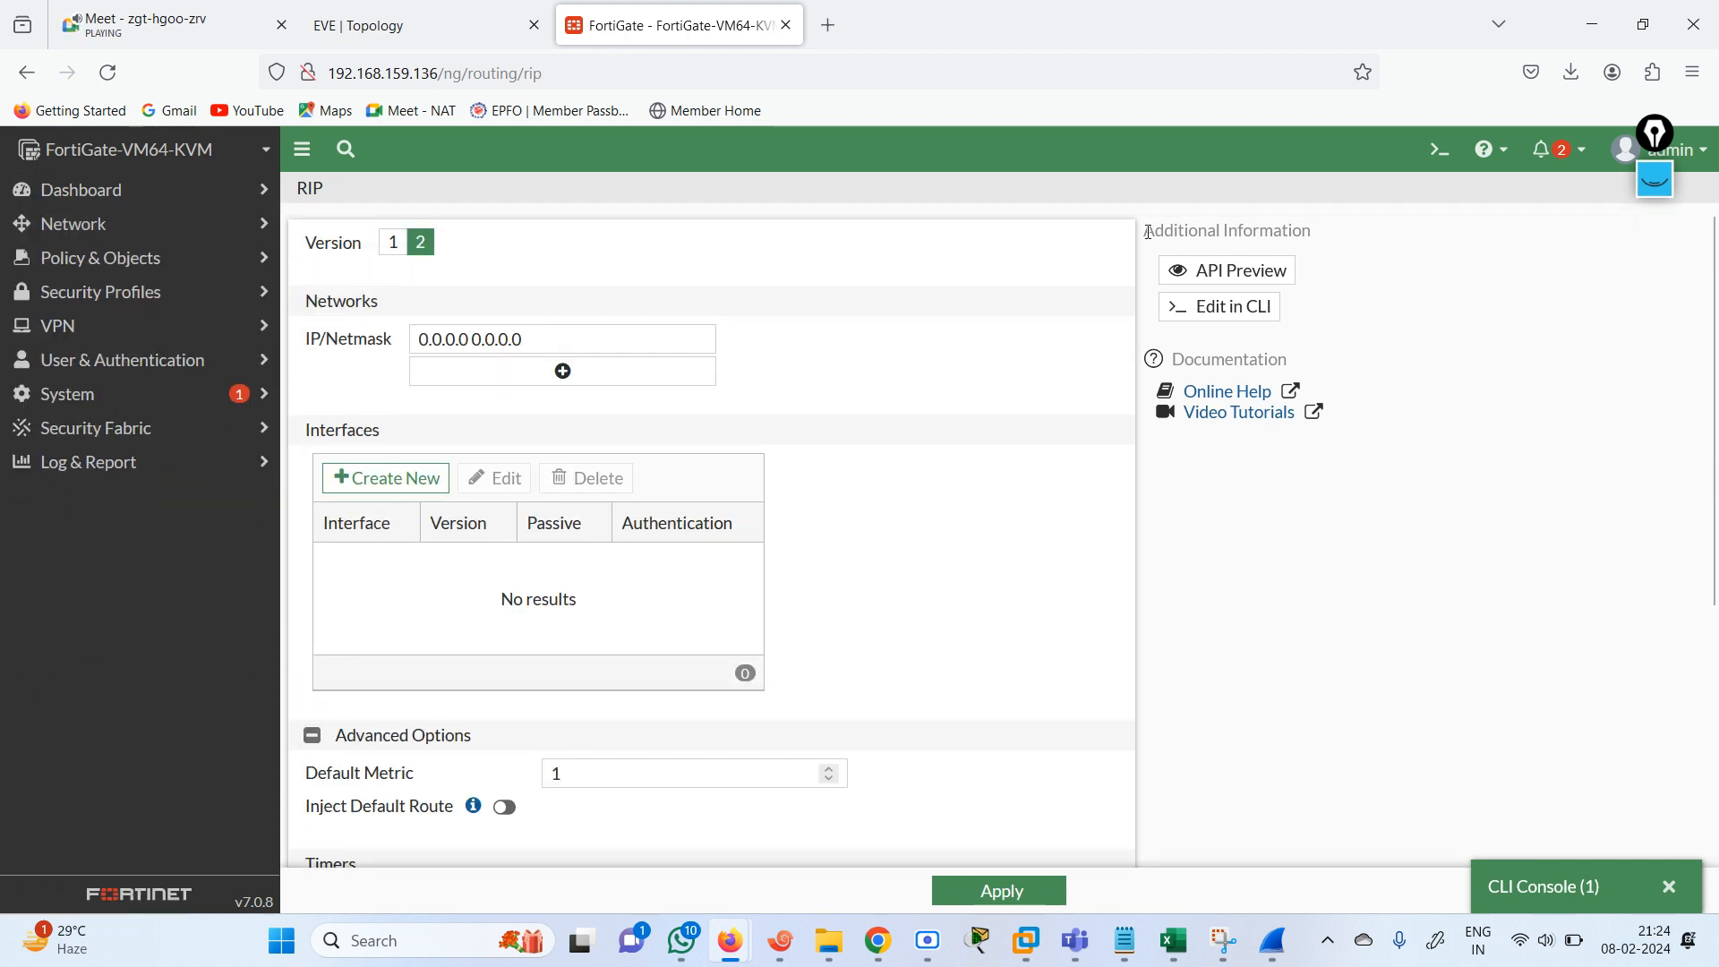
{"action": "left_click", "coordinate": [1435, 152]}
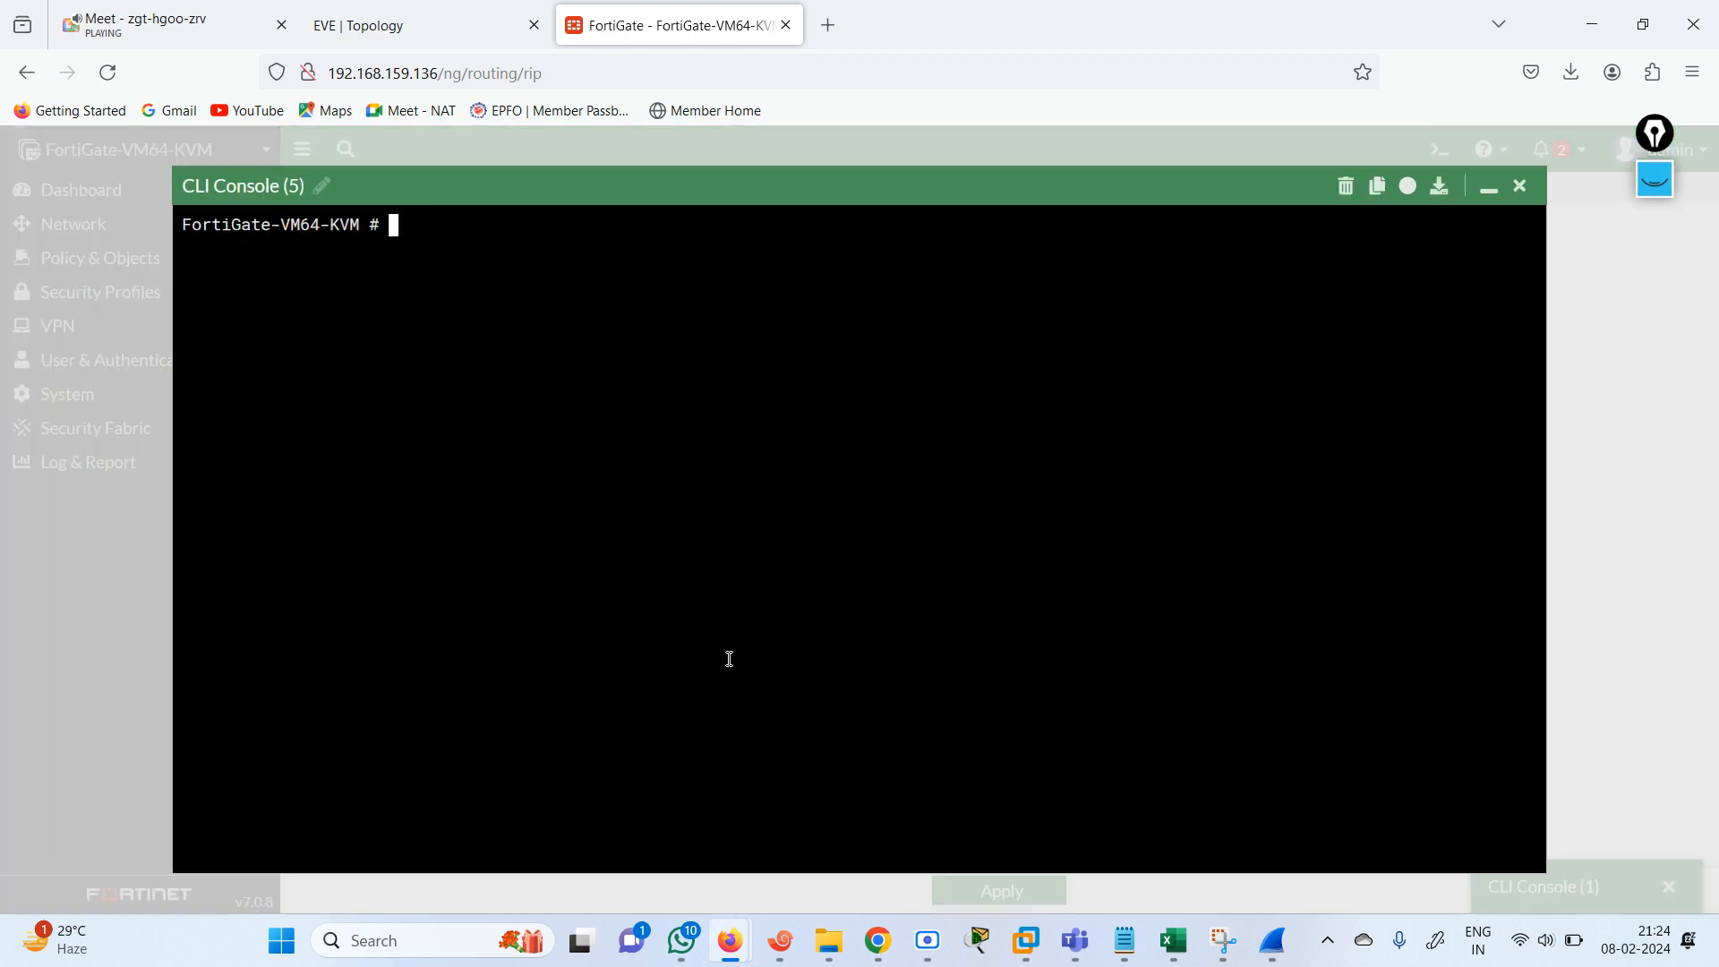
{"action": "left_click", "coordinate": [1125, 942]}
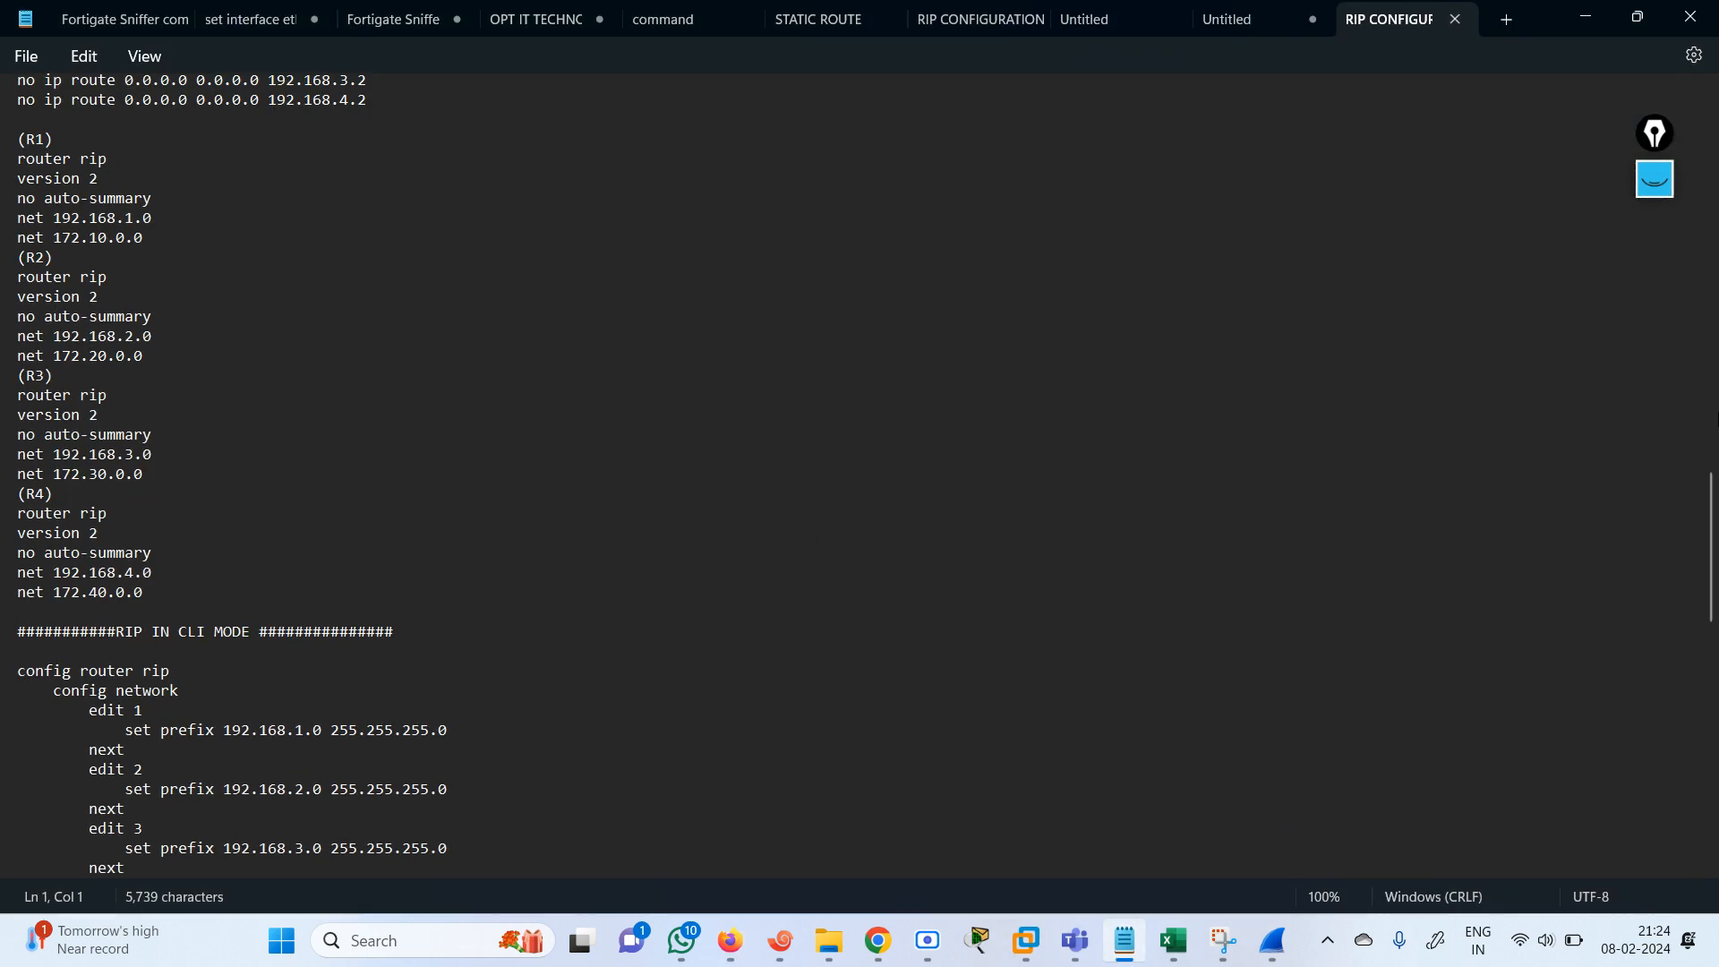
{"action": "scroll", "coordinate": [1021, 409], "scroll_direction": "down", "scroll_amount": 7}
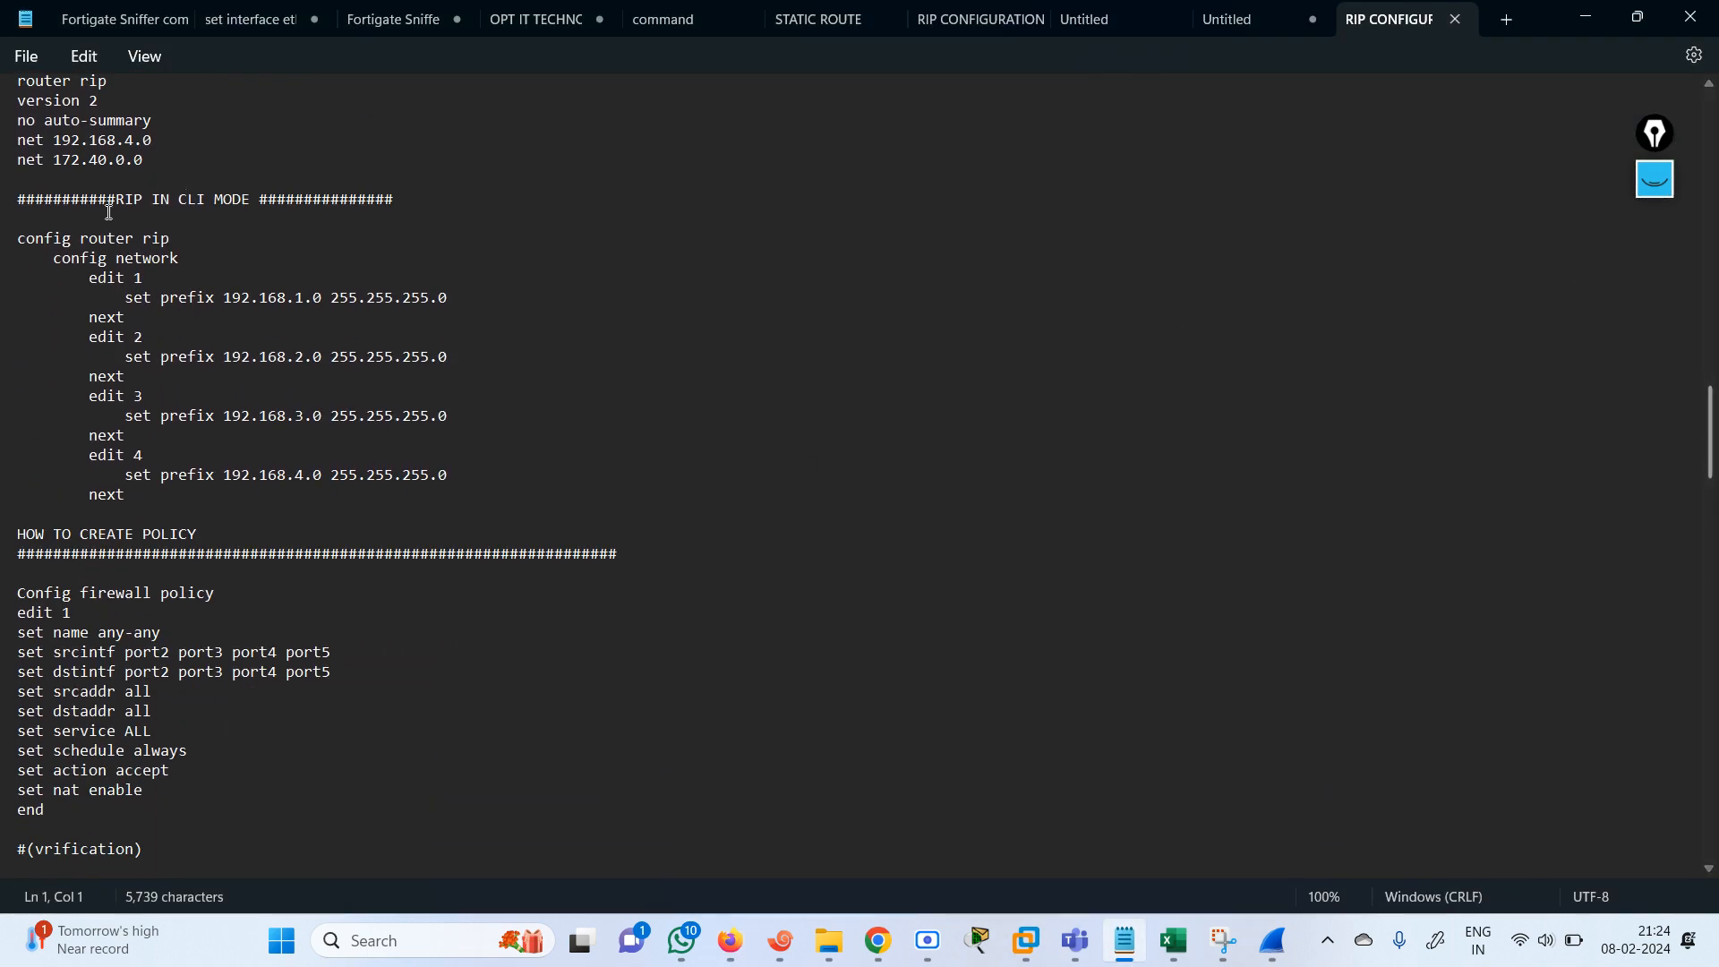
{"action": "left_click_drag", "start_coordinate": [35, 233], "coordinate": [161, 239]}
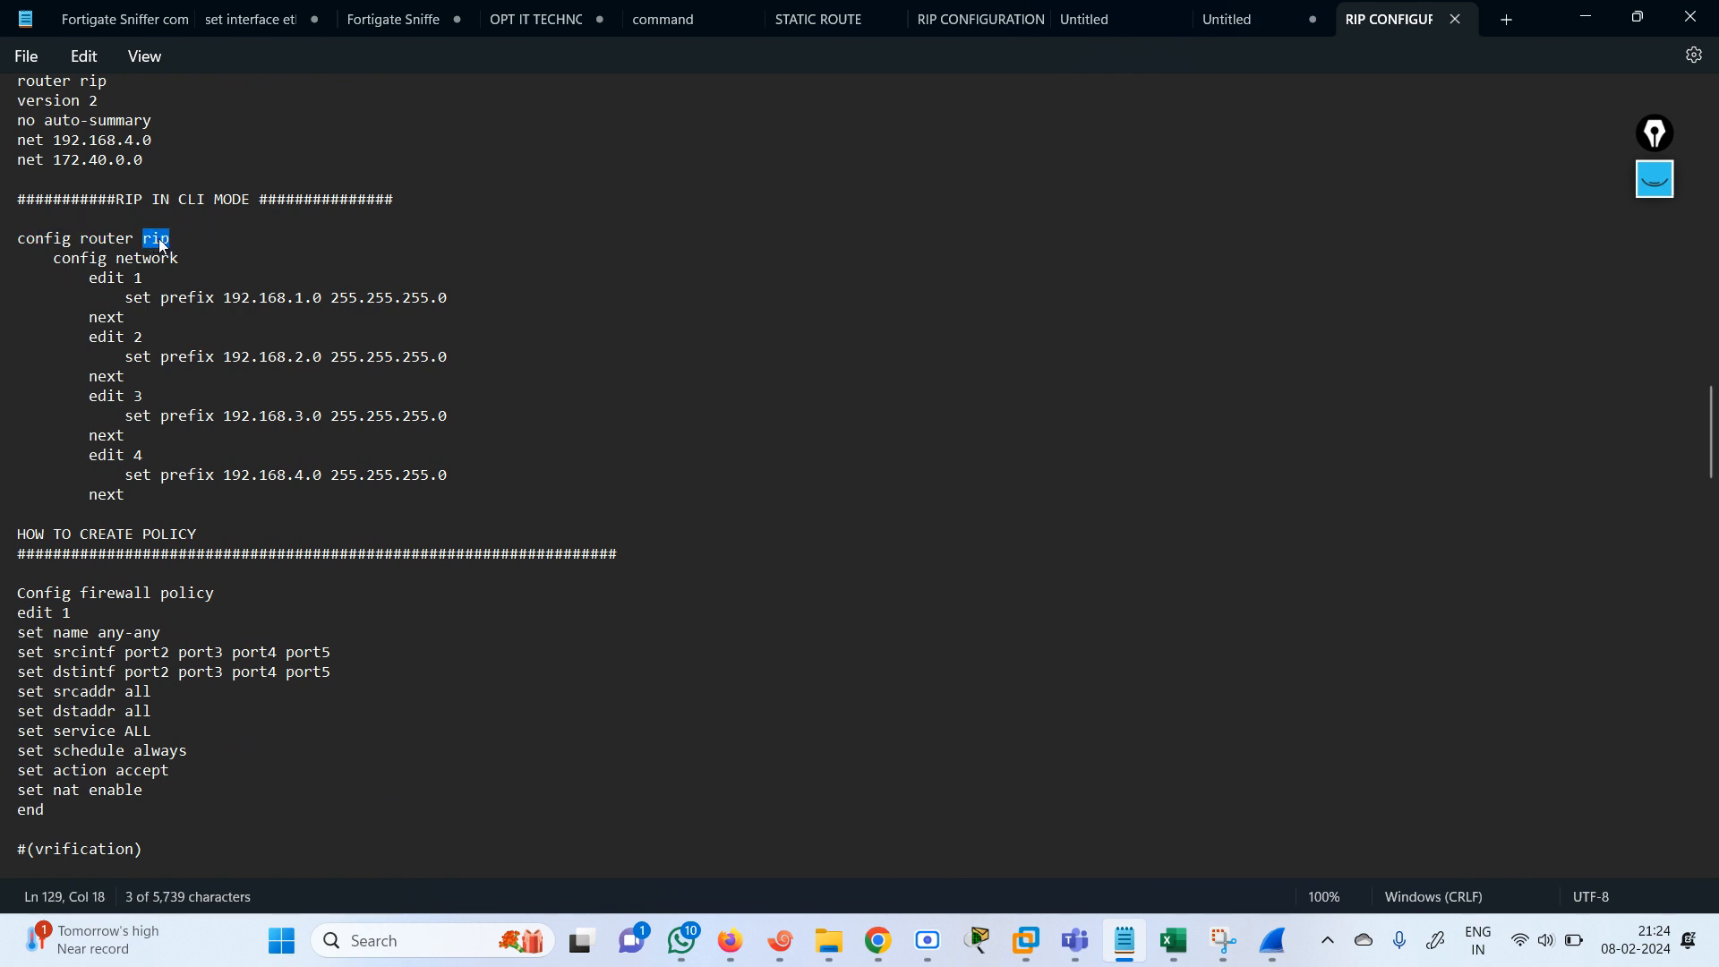
{"action": "left_click_drag", "start_coordinate": [56, 260], "coordinate": [188, 266]}
{"action": "left_click_drag", "start_coordinate": [83, 281], "coordinate": [215, 297]}
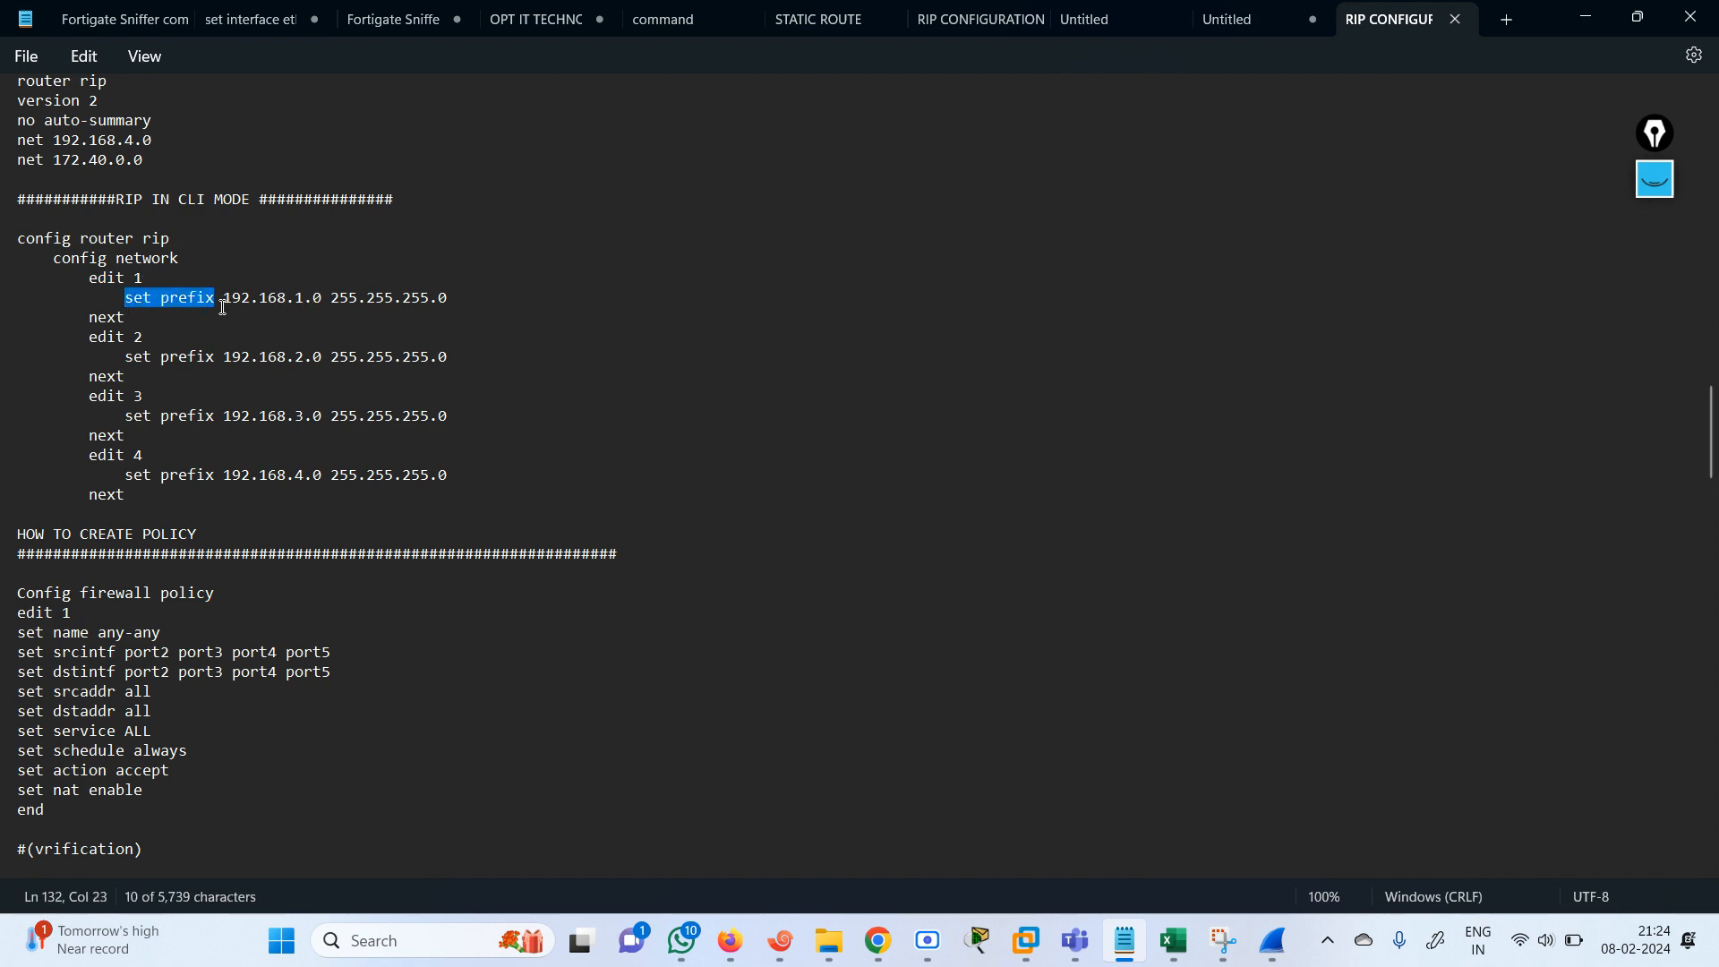
{"action": "left_click", "coordinate": [1640, 18]}
{"action": "left_click", "coordinate": [798, 637]}
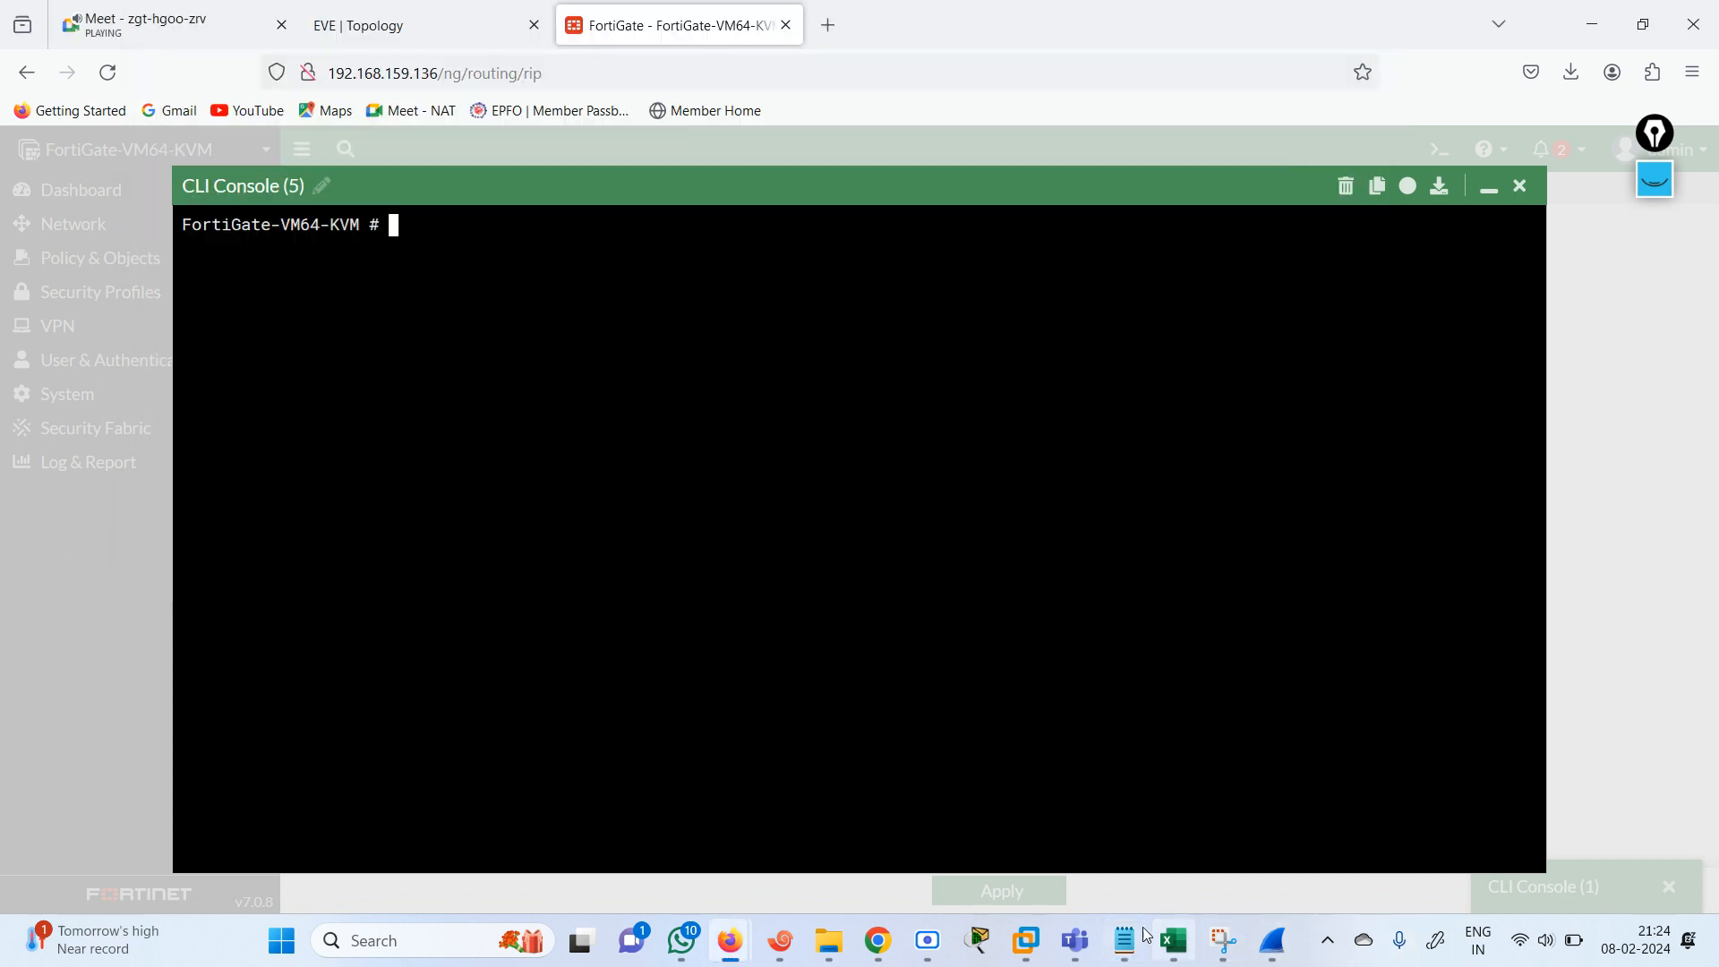
{"action": "type", "text": "config "}
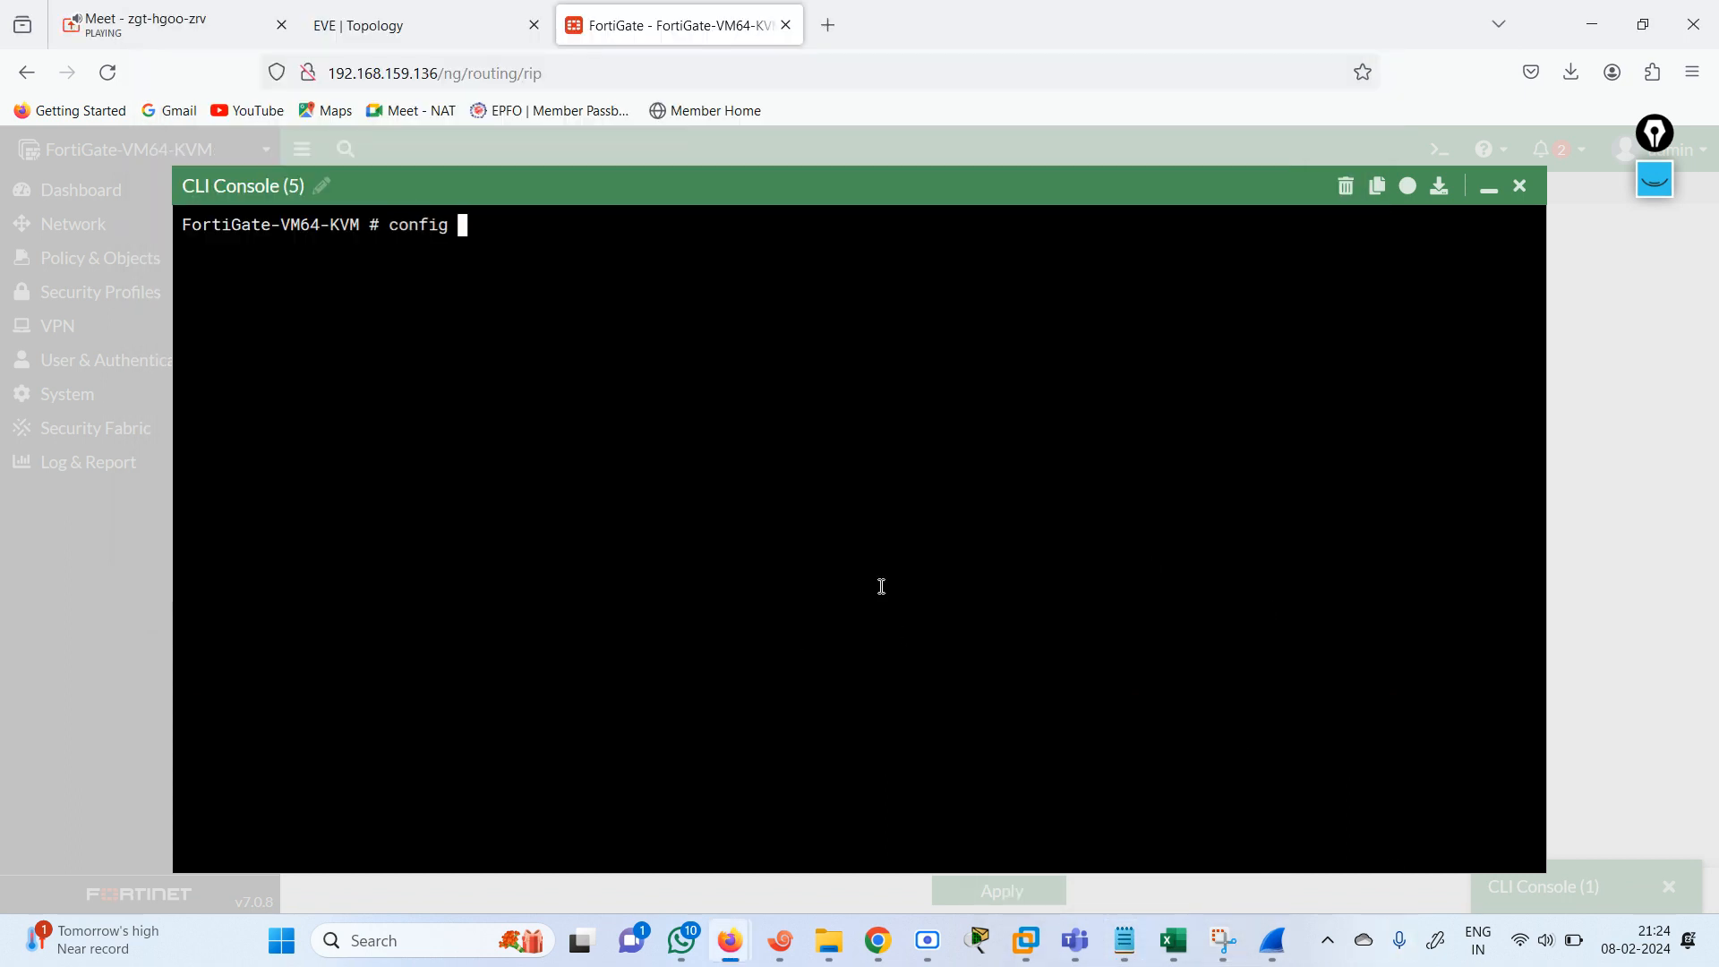
{"action": "type", "text": "netw"}
{"action": "key", "text": "BackSpace"}
{"action": "key", "text": "BackSpace"}
{"action": "key", "text": "BackSpace"}
{"action": "key", "text": "BackSpace"}
{"action": "type", "text": "net"}
{"action": "key", "text": "BackSpace"}
{"action": "key", "text": "BackSpace"}
{"action": "key", "text": "BackSpace"}
{"action": "key", "text": "BackSpace"}
{"action": "key", "text": "BackSpace"}
{"action": "key", "text": "BackSpace"}
{"action": "key", "text": "BackSpace"}
{"action": "key", "text": "BackSpace"}
{"action": "key", "text": "BackSpace"}
{"action": "key", "text": "BackSpace"}
{"action": "left_click", "coordinate": [1521, 186]}
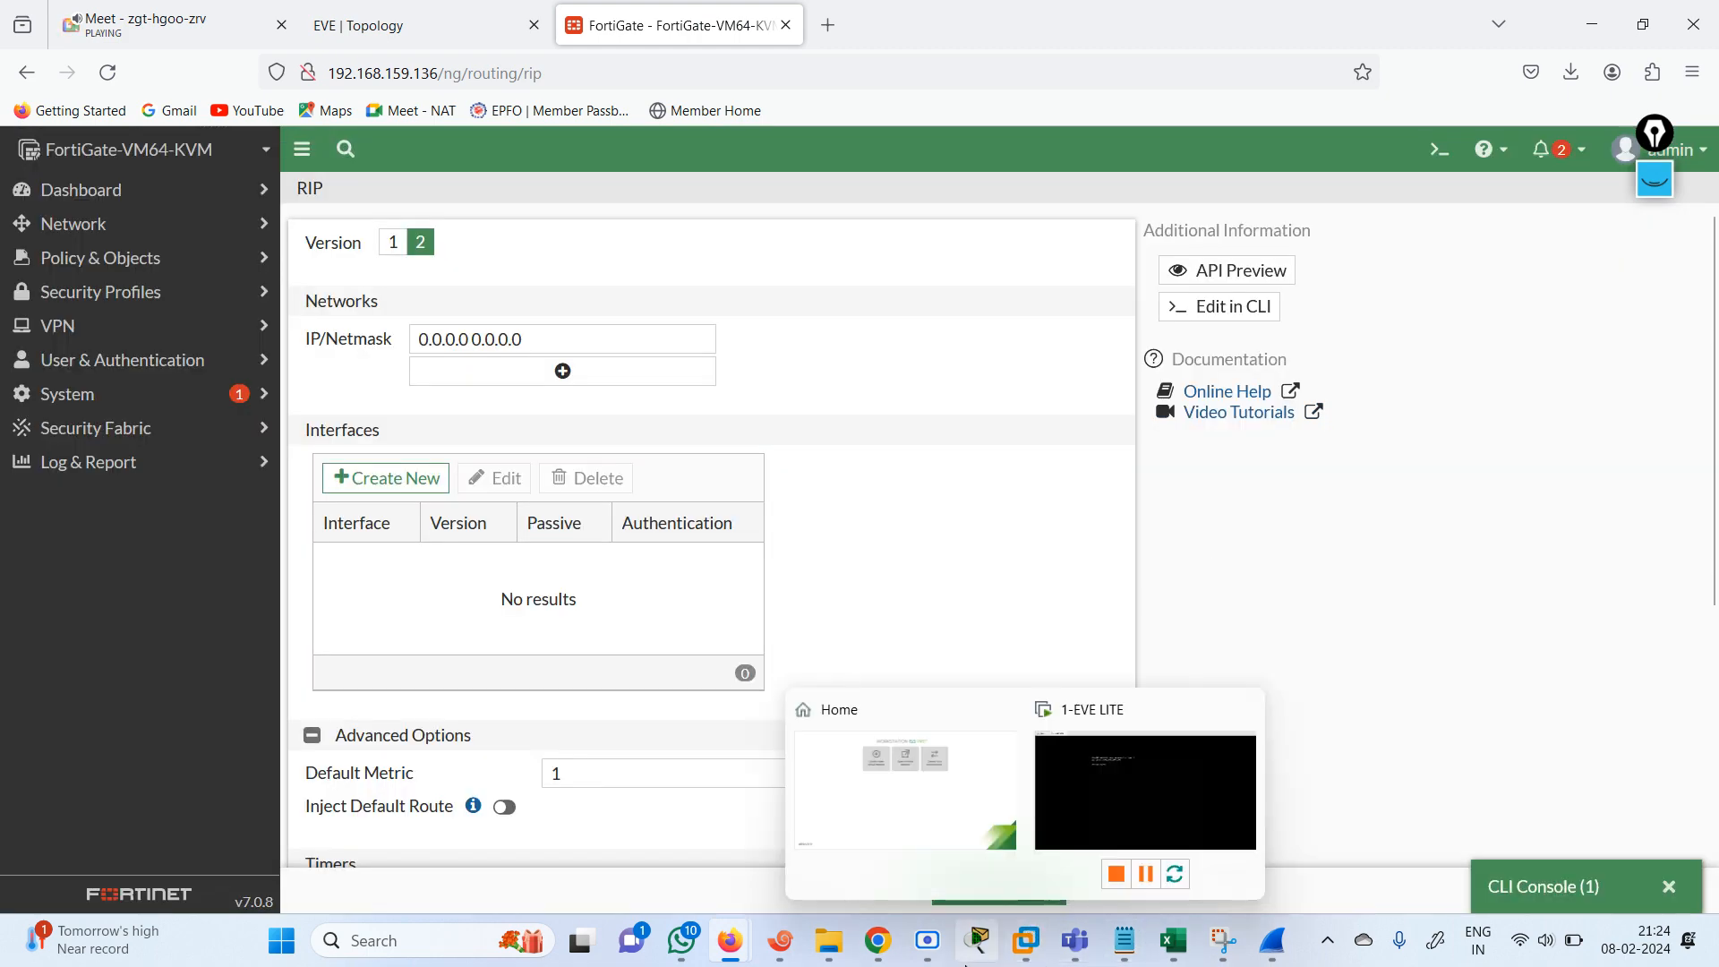
View the course topic list in Excel, switch back to the RIP configuration notes in Notepad and maximize the window.
{"action": "left_click", "coordinate": [1180, 961]}
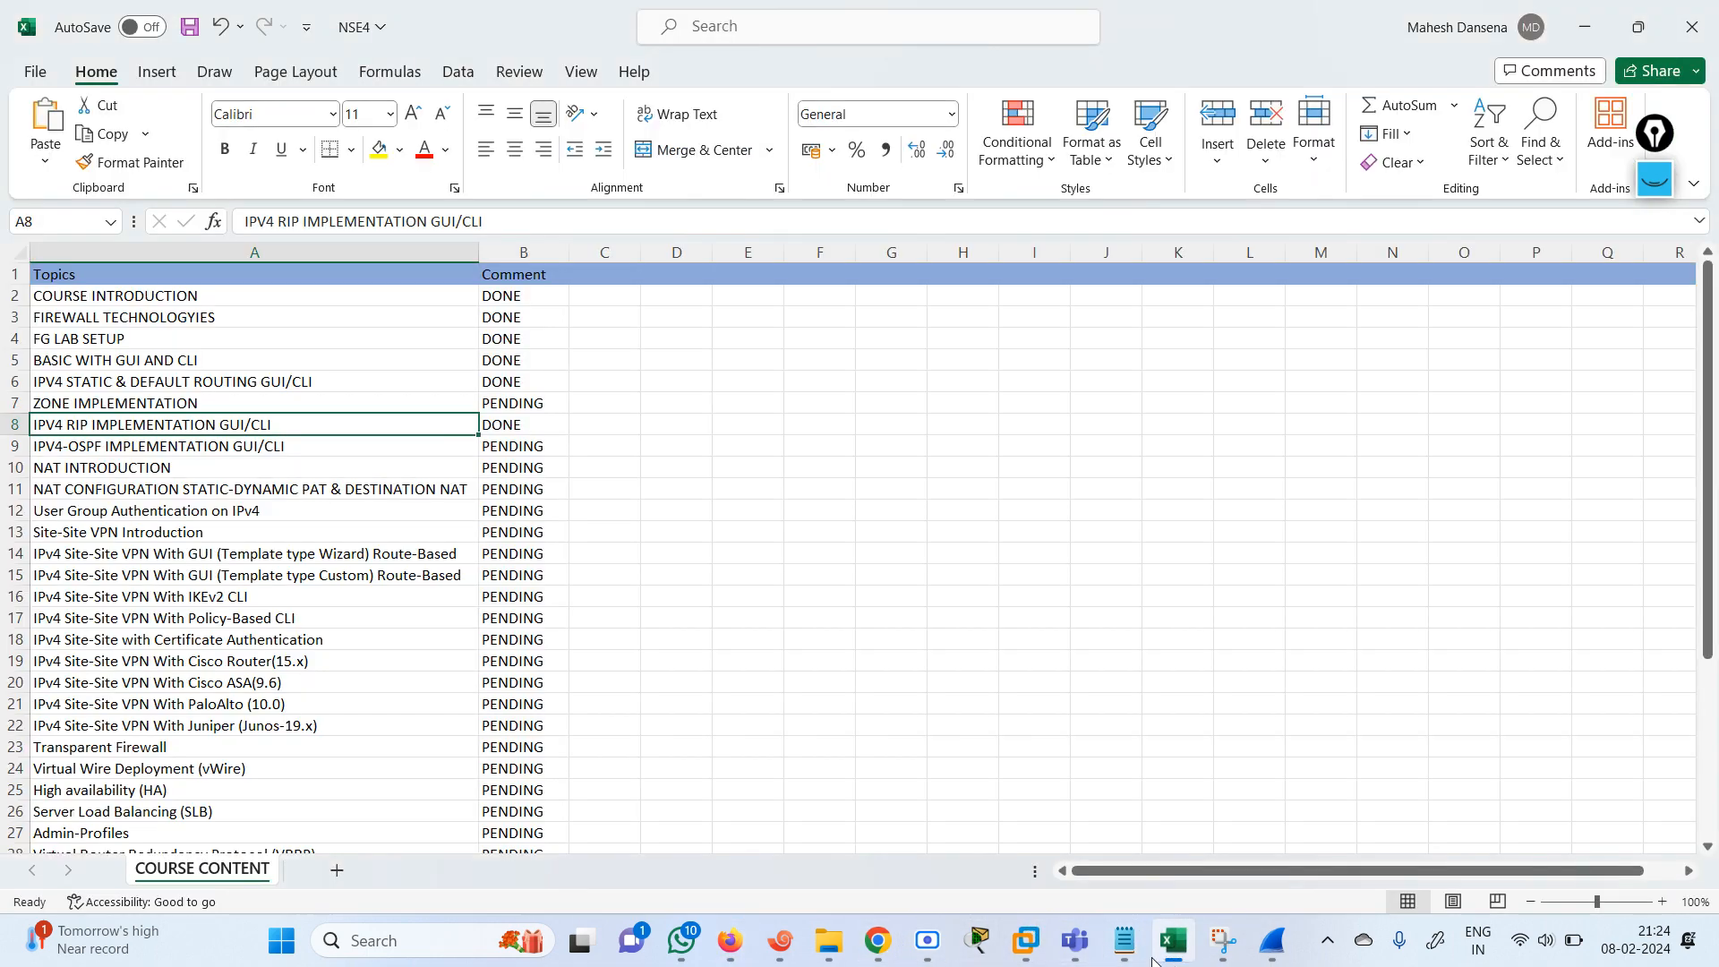
{"action": "left_click", "coordinate": [1125, 942]}
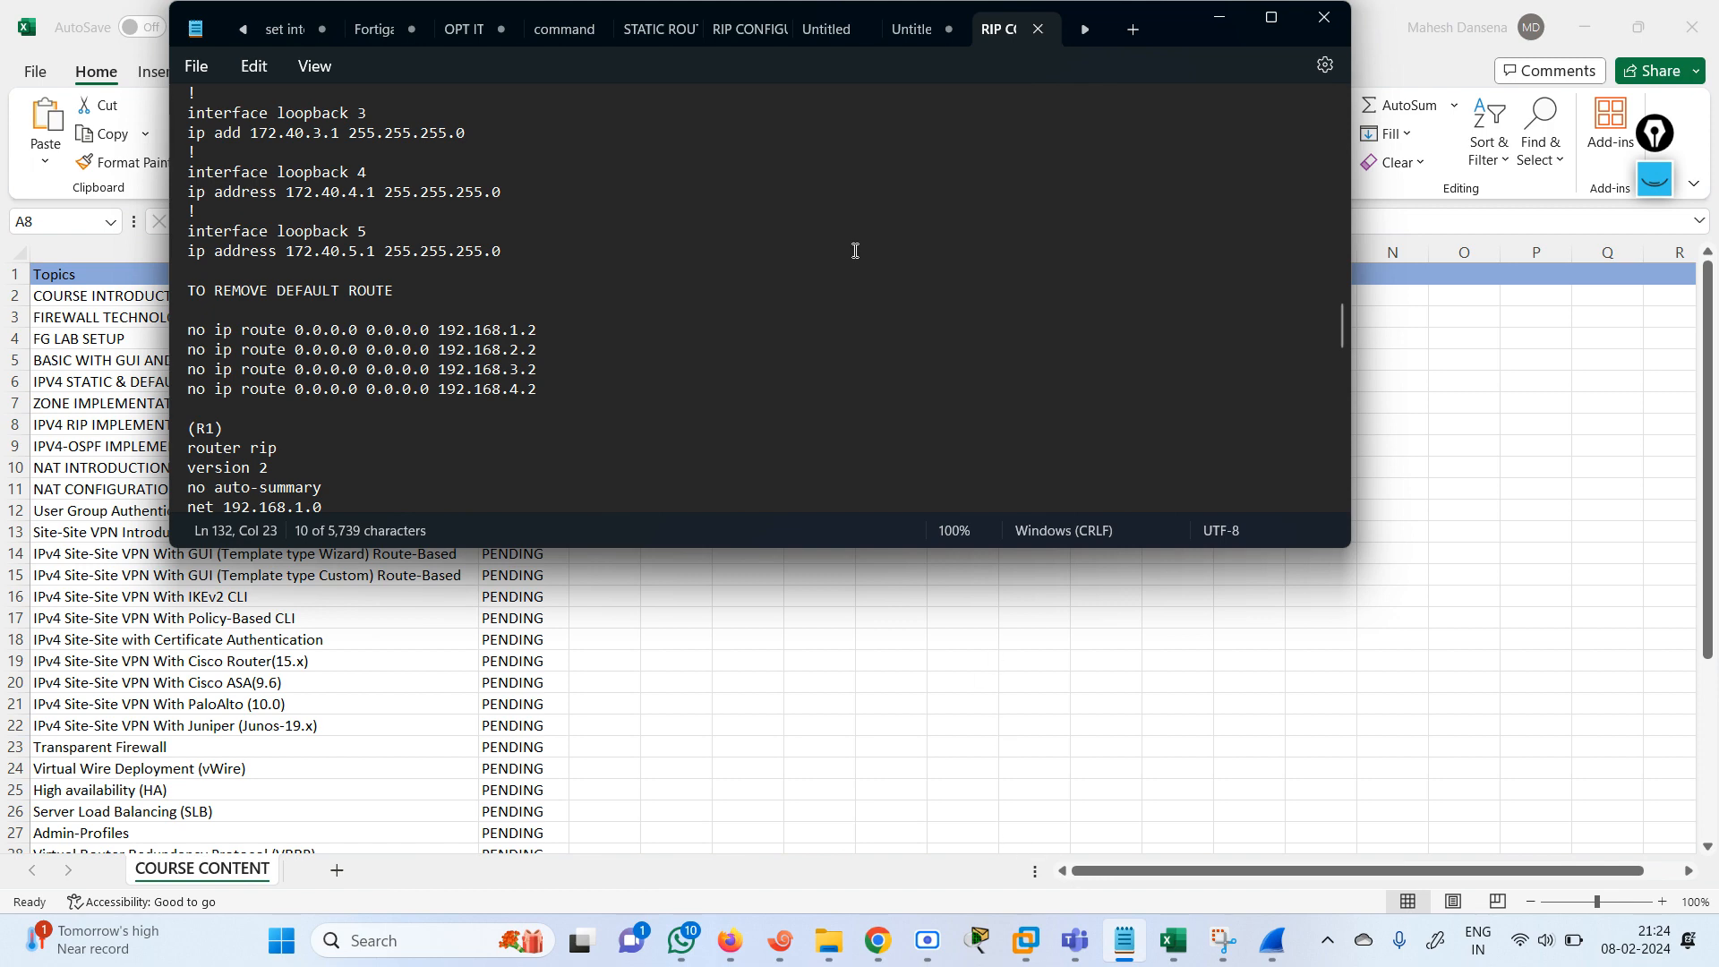
{"action": "left_click", "coordinate": [1271, 19]}
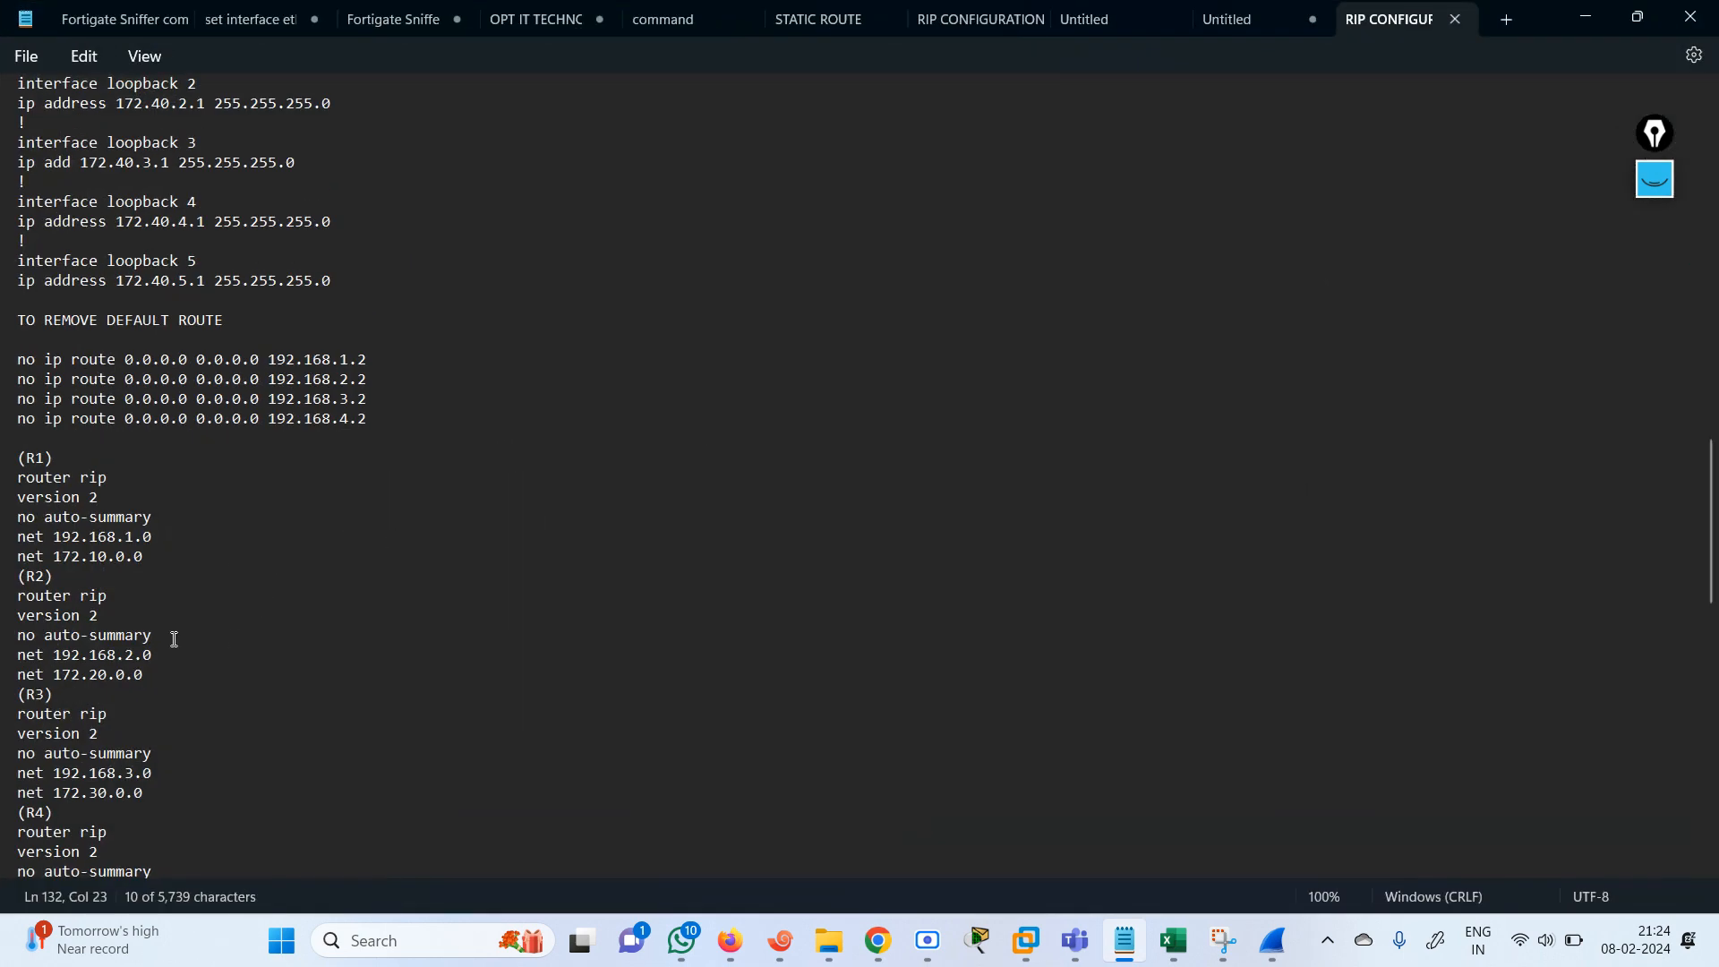
Leave the RIP notes, switch to the FortiGate page in Firefox, restore the minimized CLI console and start a new session.
{"action": "scroll", "coordinate": [1713, 484], "scroll_direction": "down", "scroll_amount": 10}
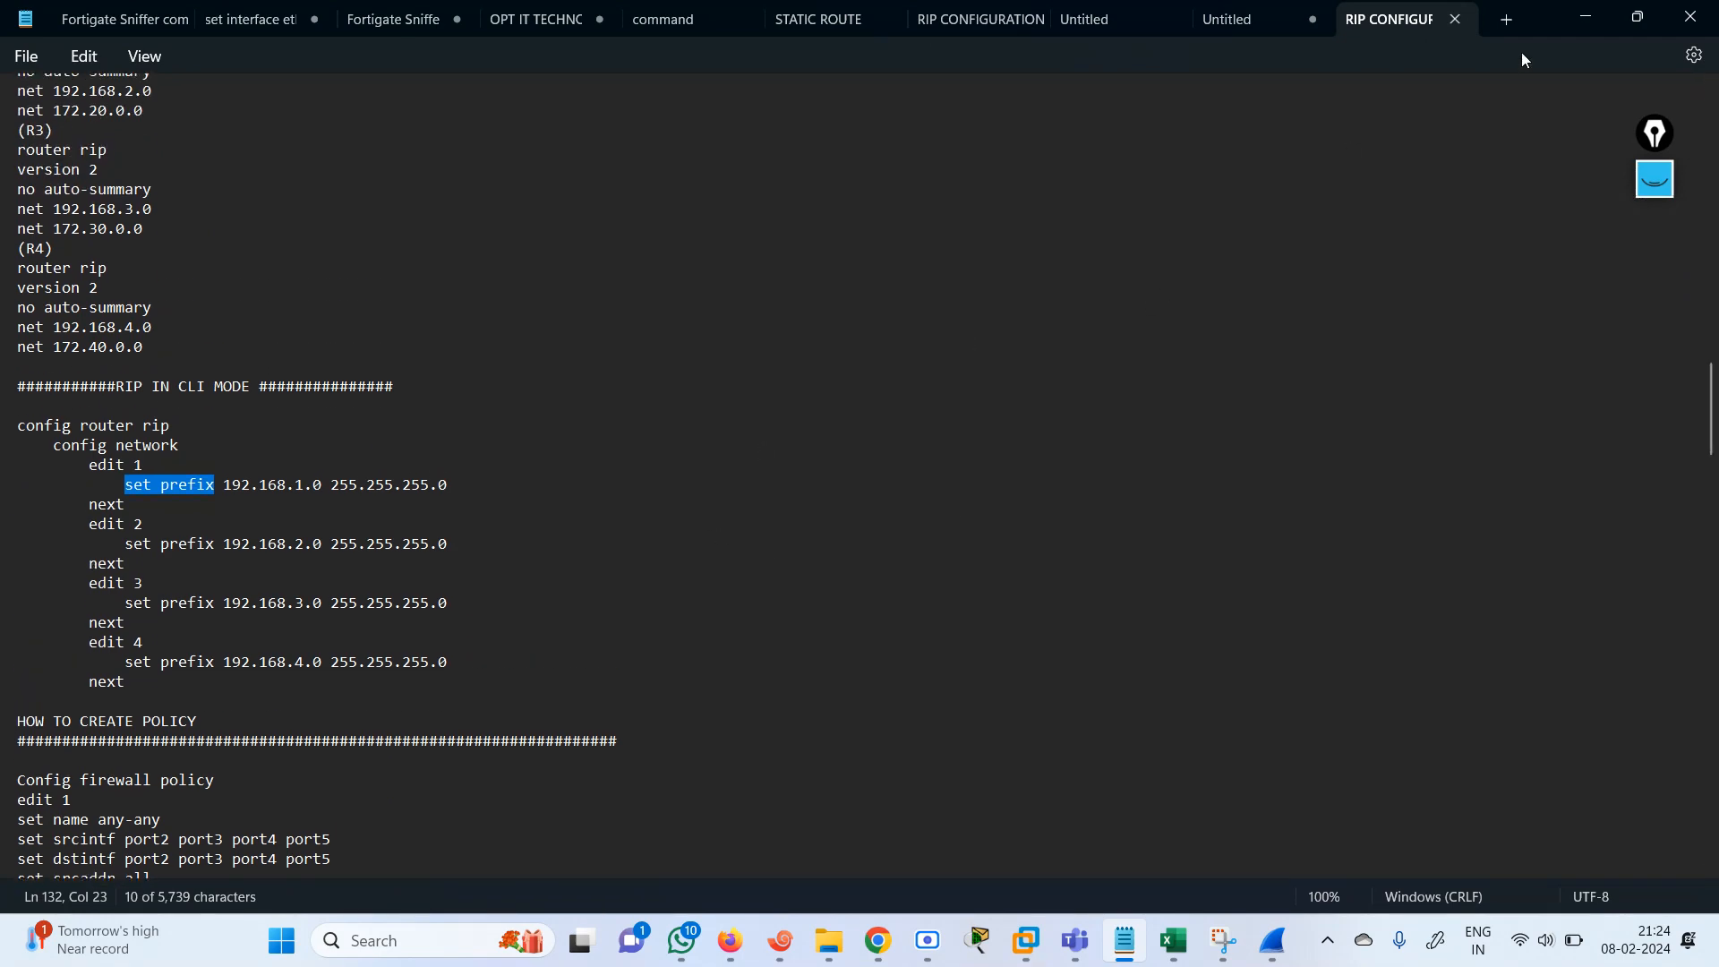
{"action": "left_click", "coordinate": [1589, 15]}
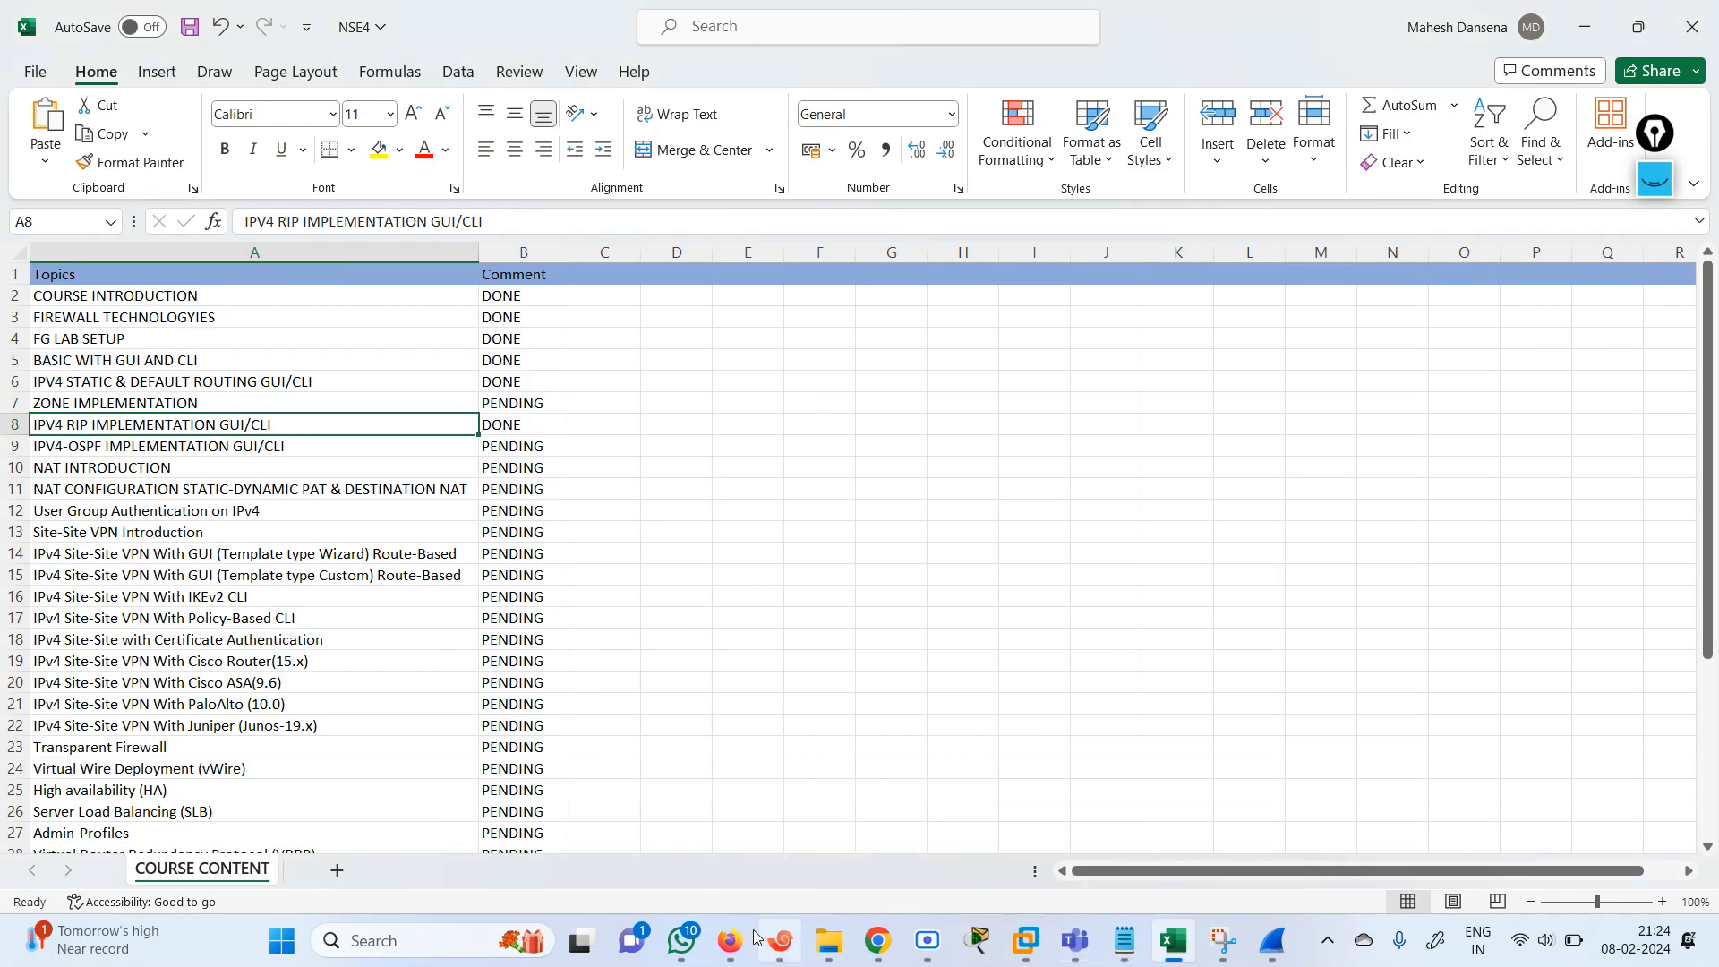
{"action": "left_click", "coordinate": [878, 947]}
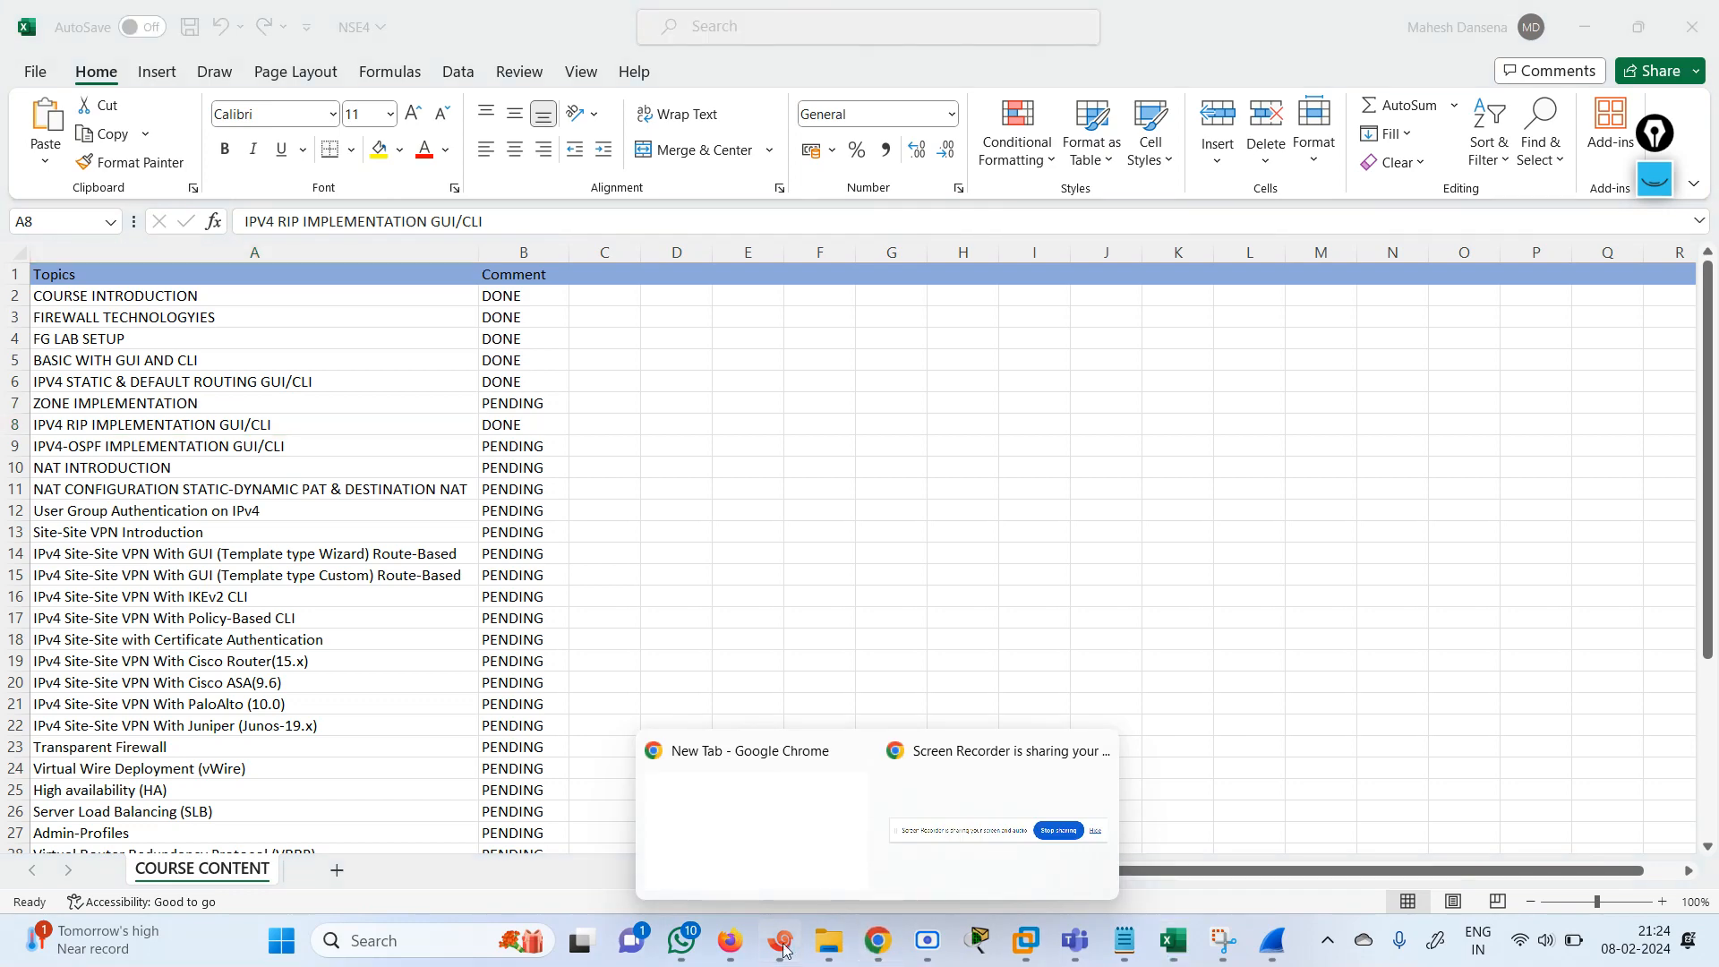
{"action": "mouse_move", "coordinate": [741, 955]}
{"action": "left_click", "coordinate": [637, 837]}
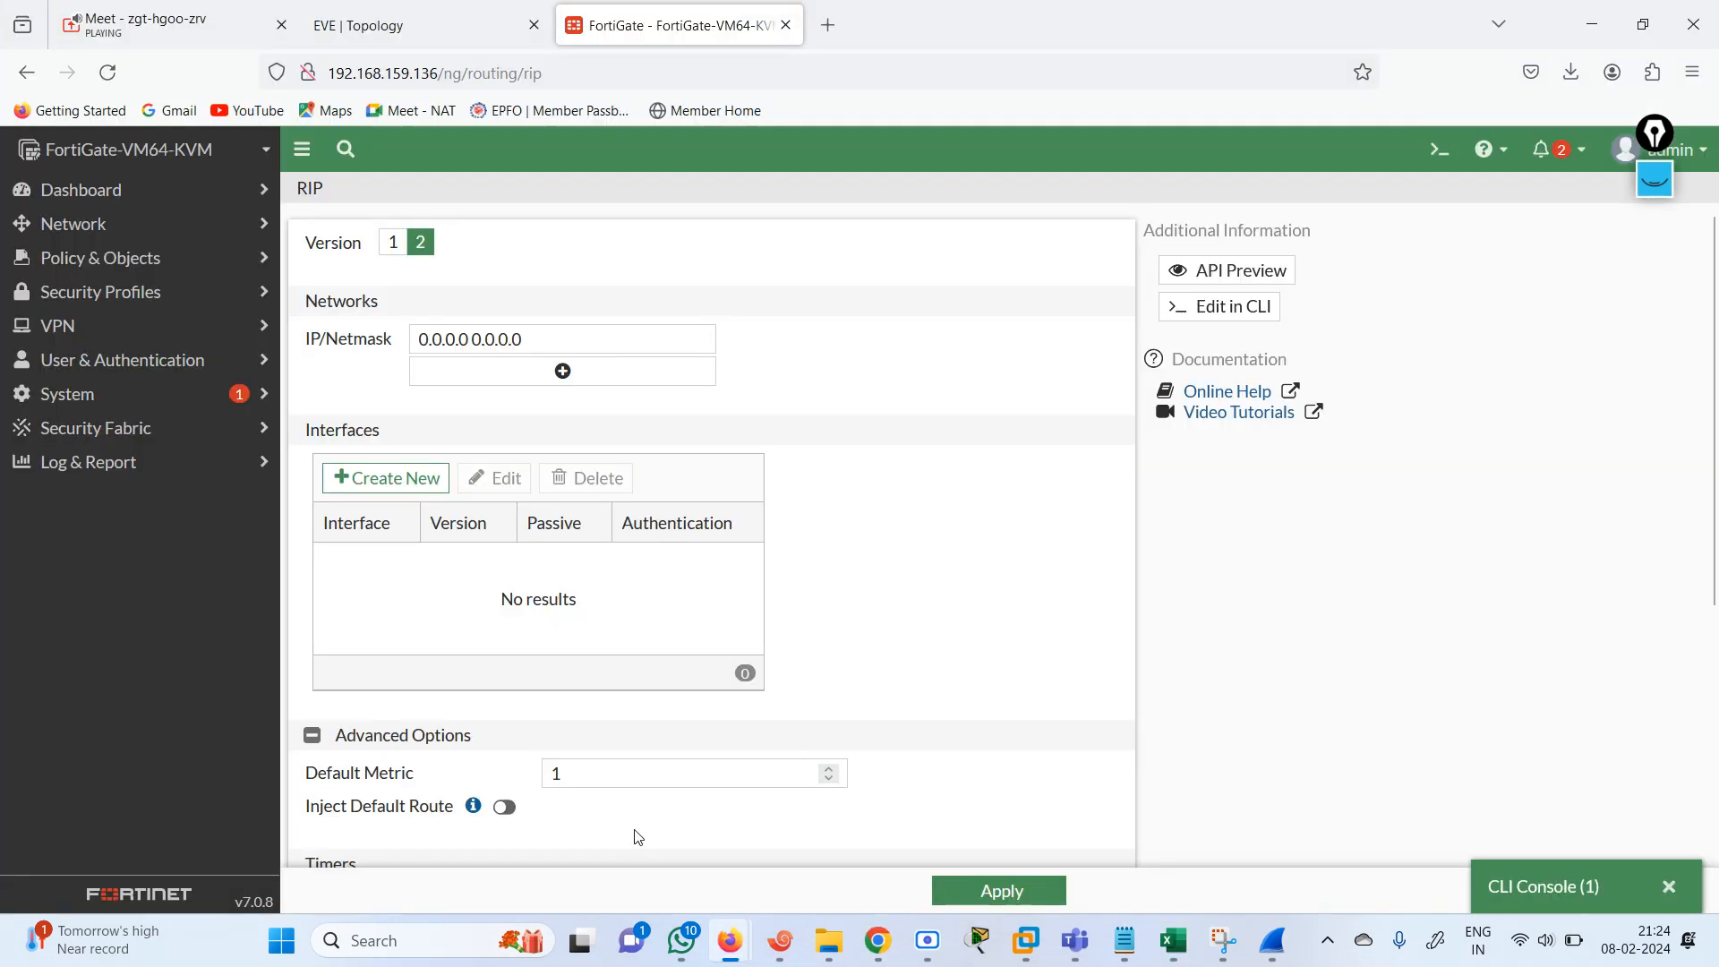
{"action": "left_click", "coordinate": [1591, 877]}
{"action": "left_click", "coordinate": [979, 660]}
{"action": "key", "text": "Return"}
{"action": "key", "text": "Return"}
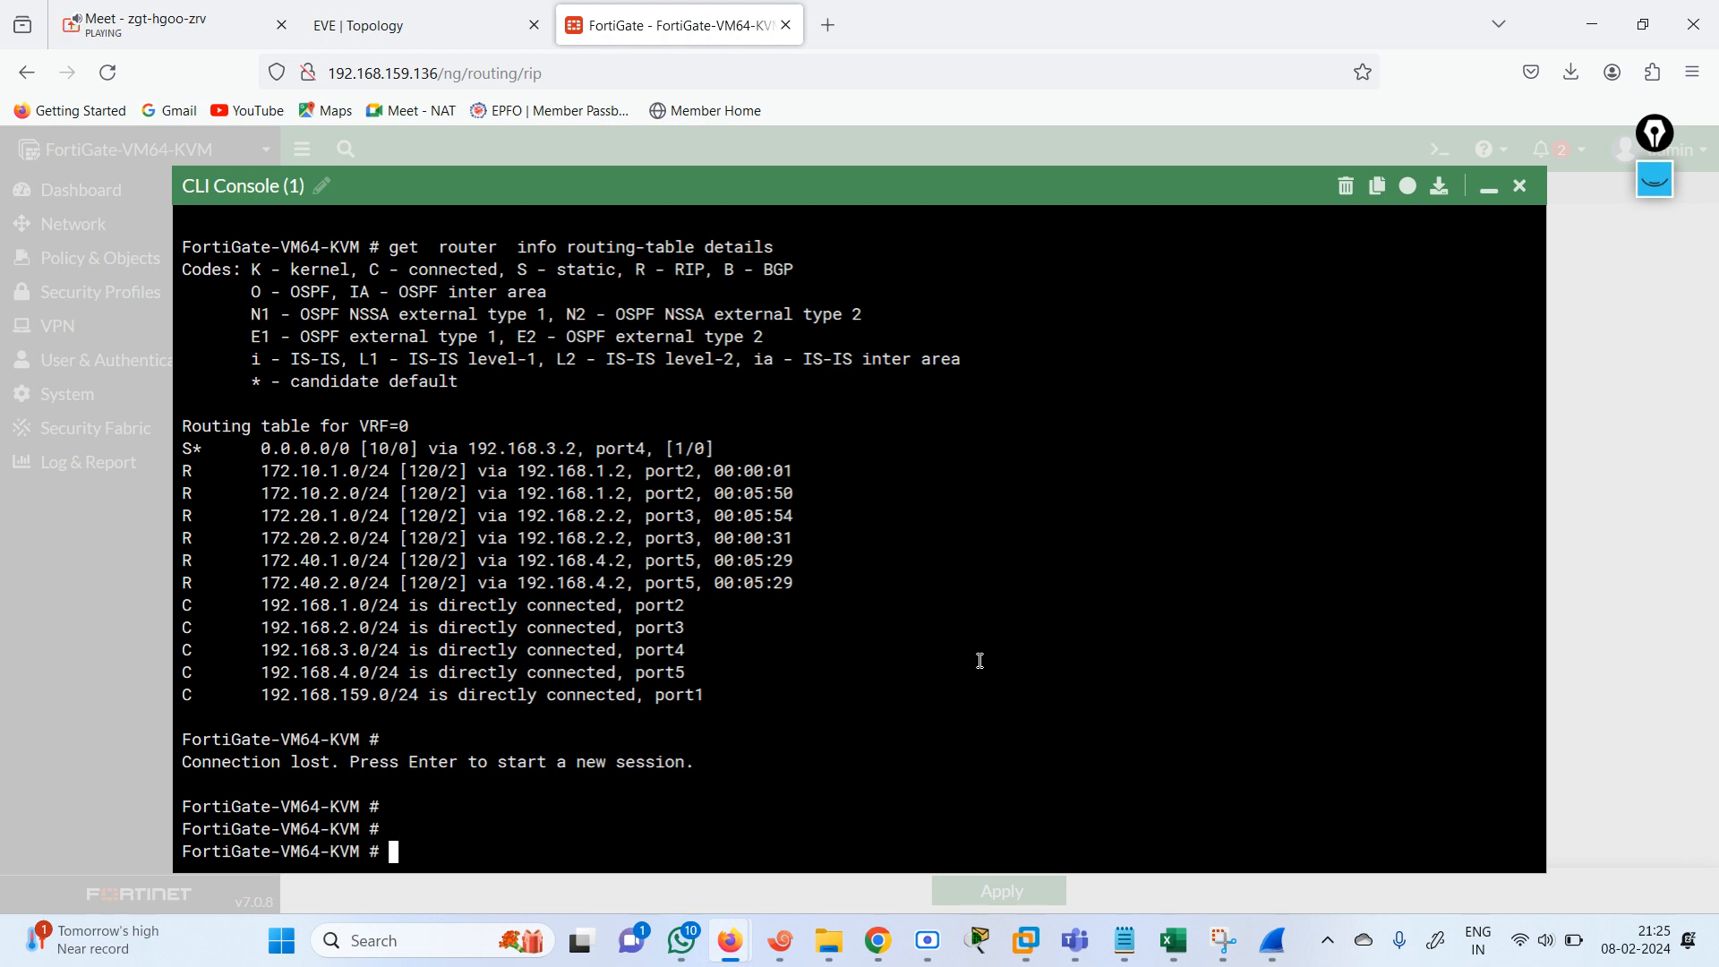
Display the RIP-learned routes with get router info routing-table rip.
{"action": "type", "text": "get router  info routing-table r"}
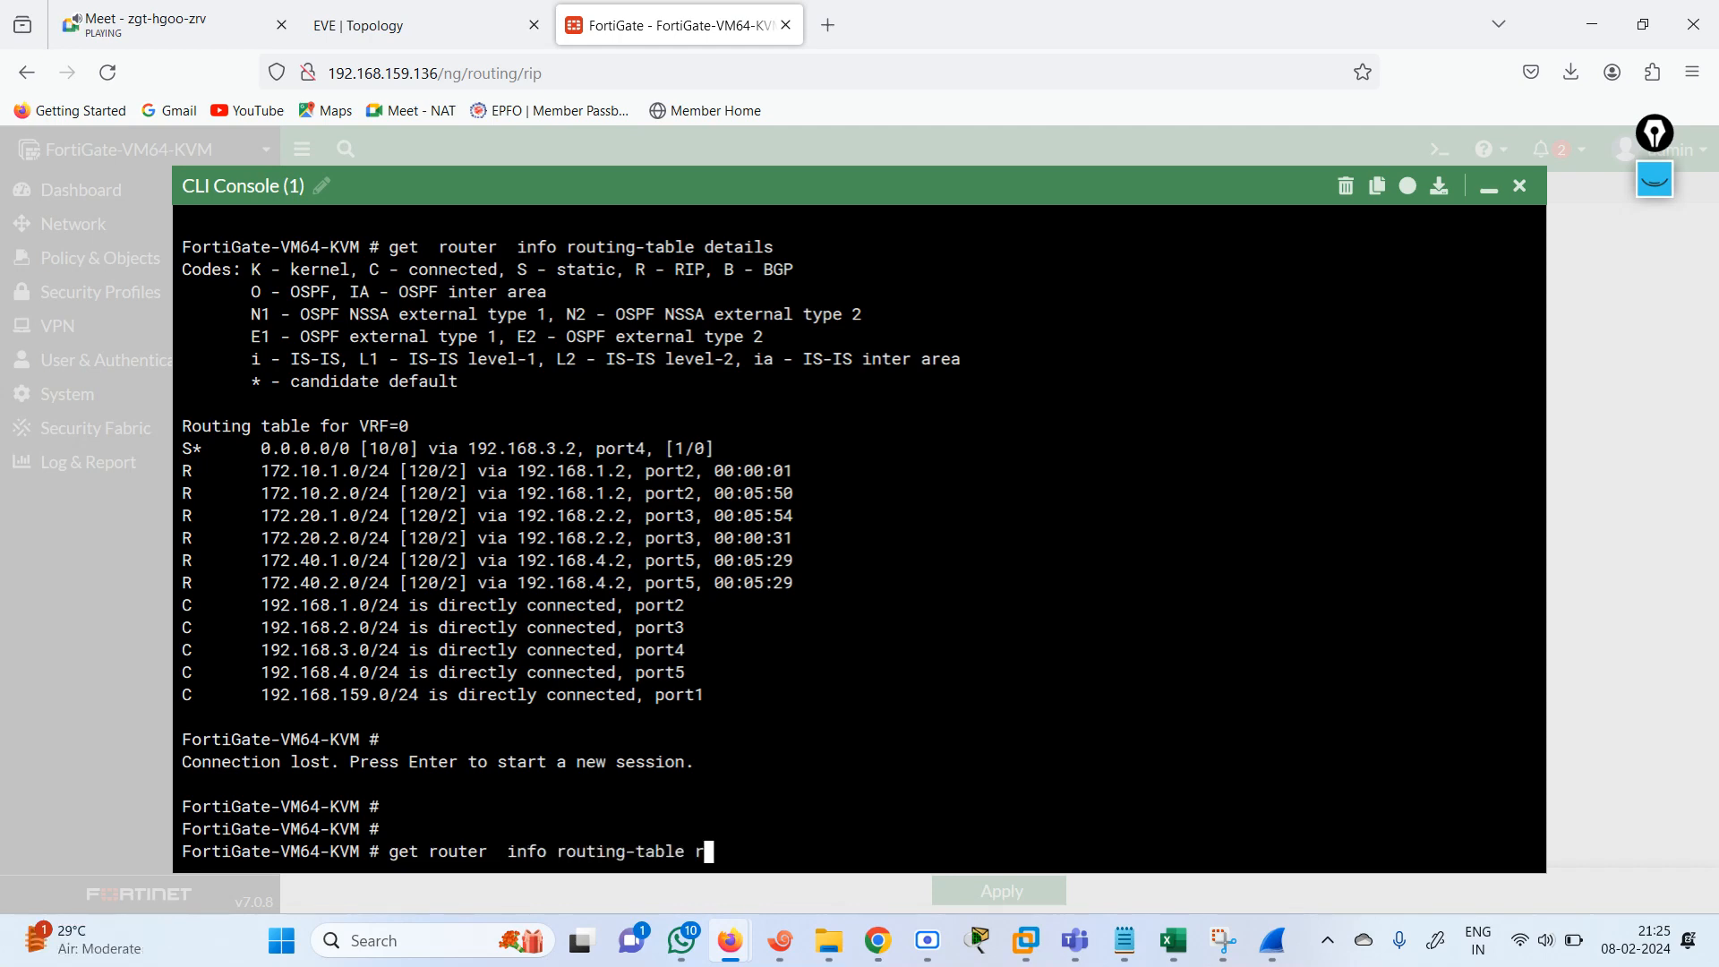
{"action": "type", "text": "ip"}
{"action": "key", "text": "Return"}
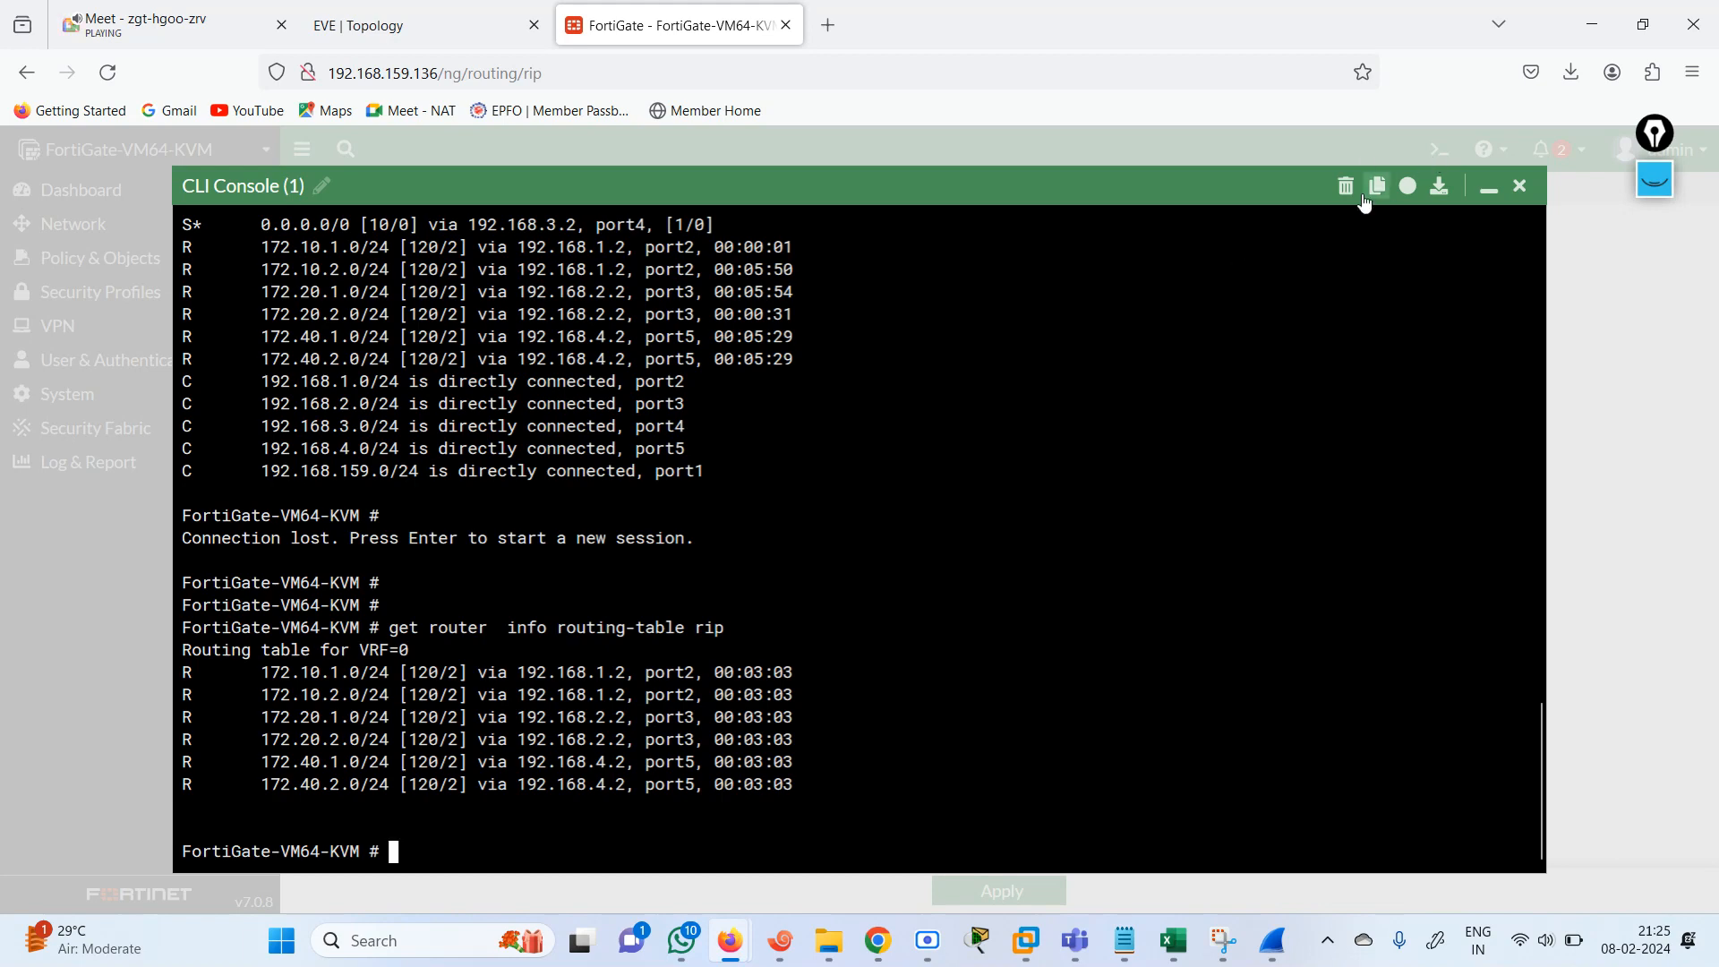
{"action": "key", "text": "Return"}
{"action": "key", "text": "Return"}
{"action": "key", "text": "Return"}
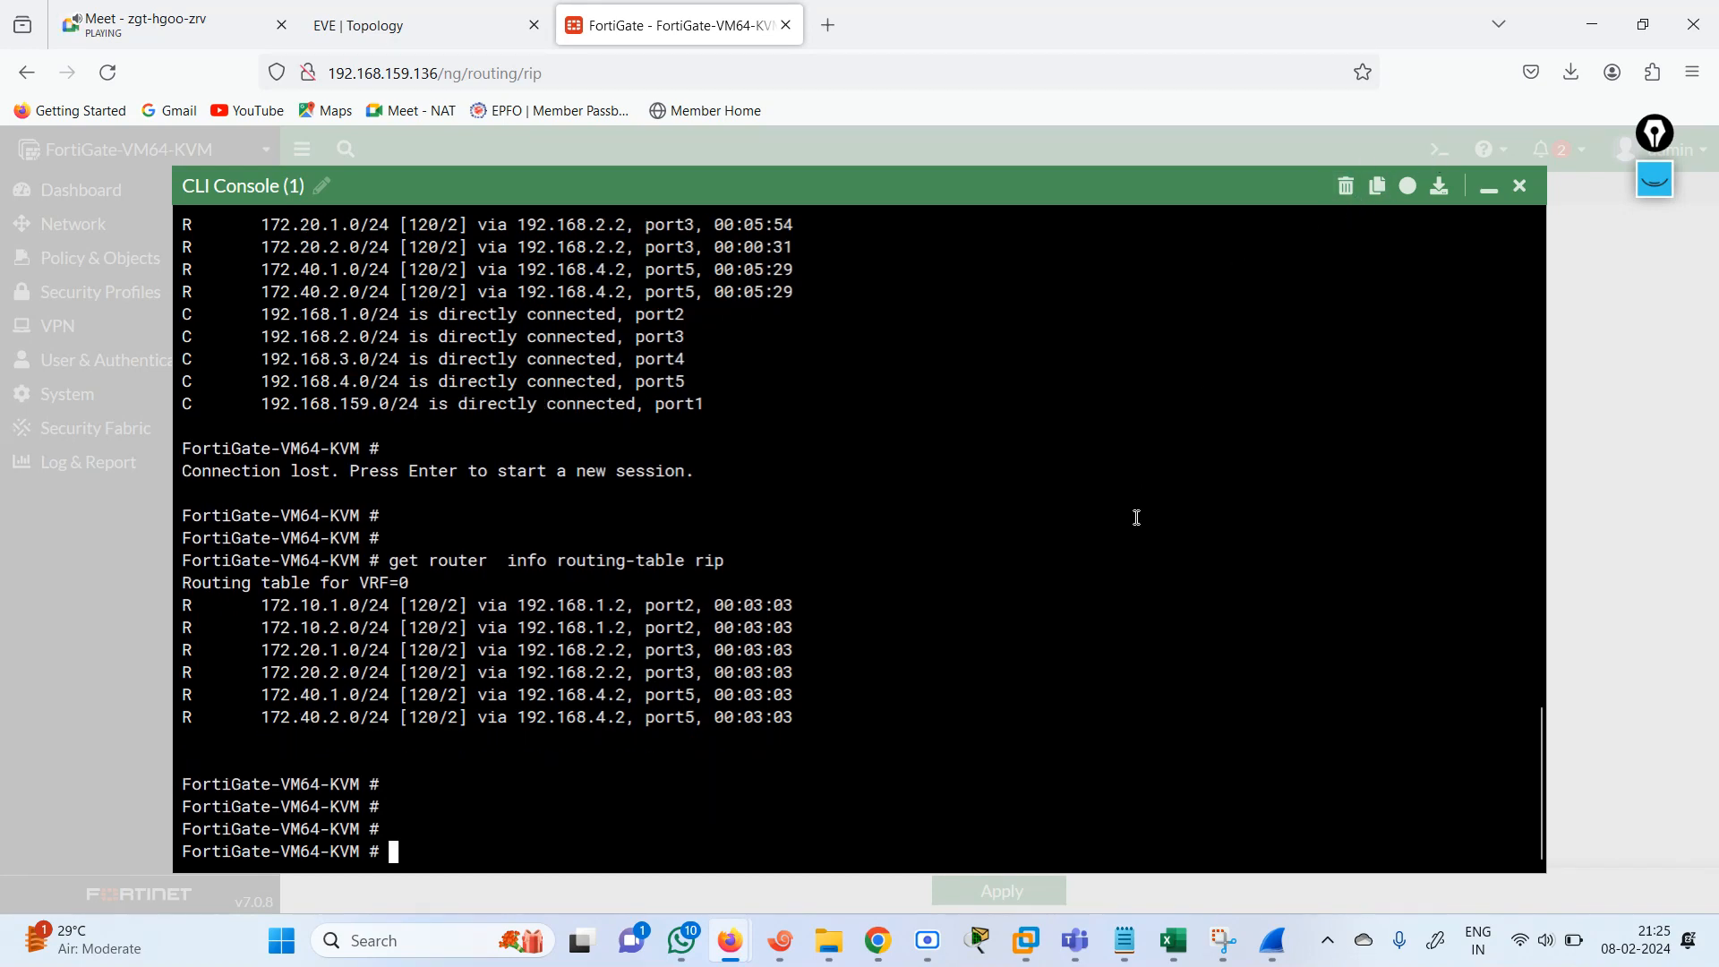
Enter RIP configuration mode with config router rip and list its available commands.
{"action": "type", "text": "config router rip"}
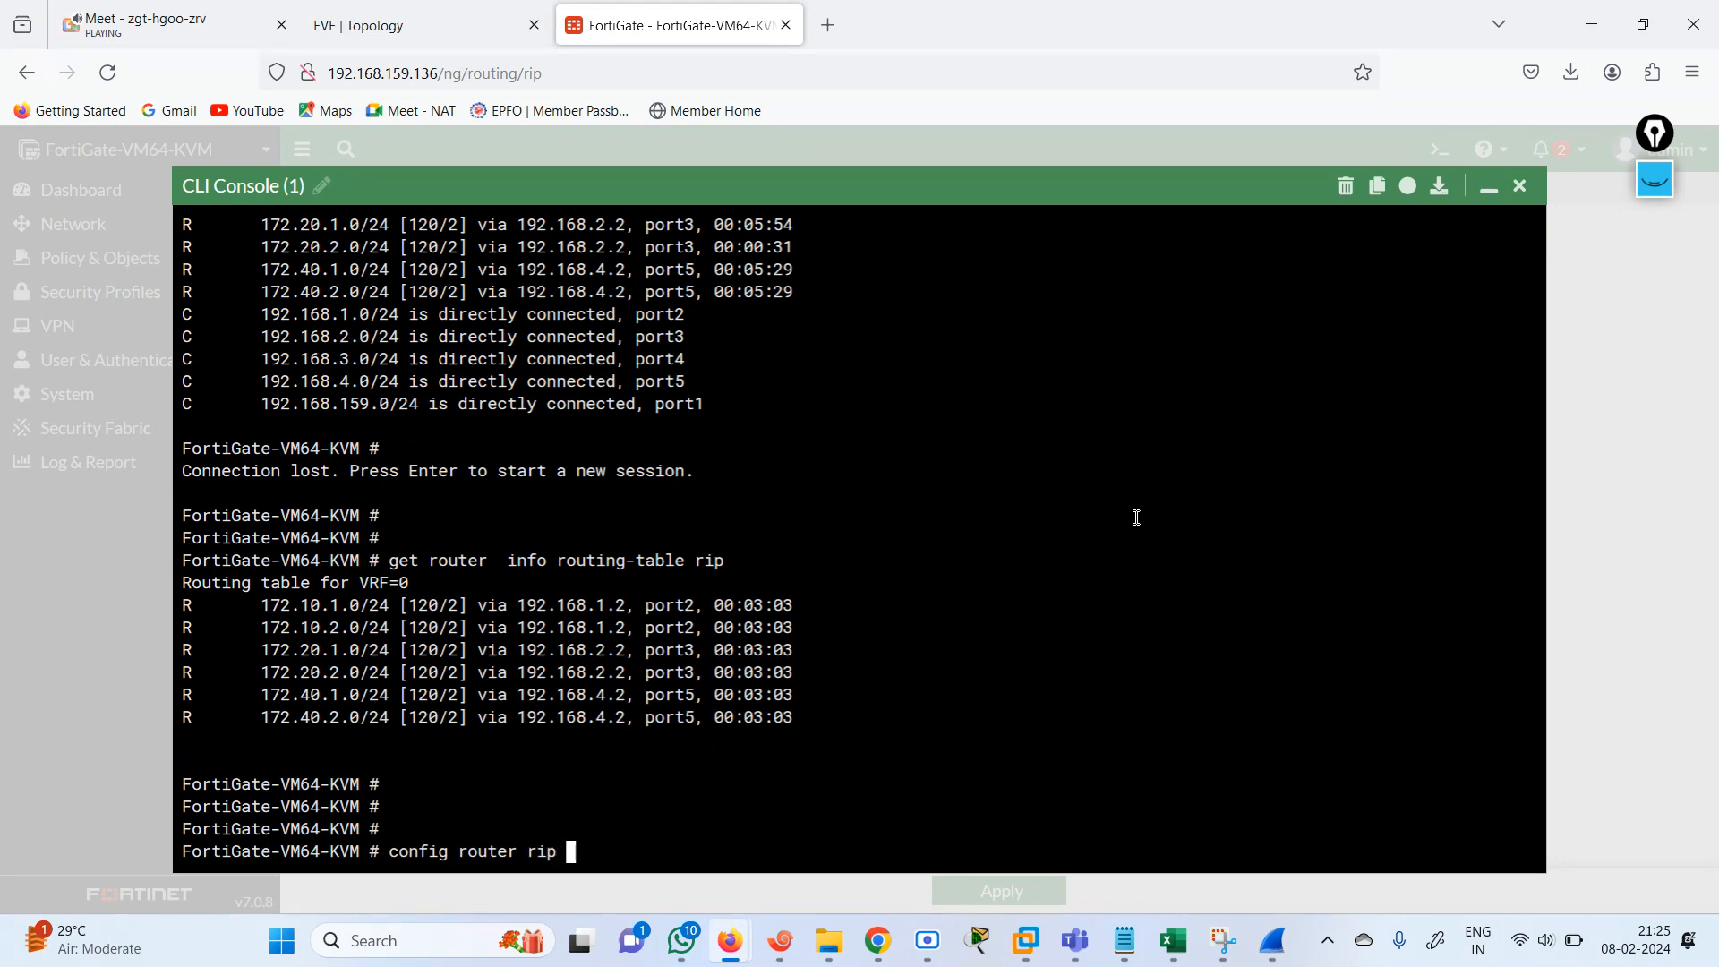
{"action": "key", "text": "Return"}
{"action": "key", "text": "question"}
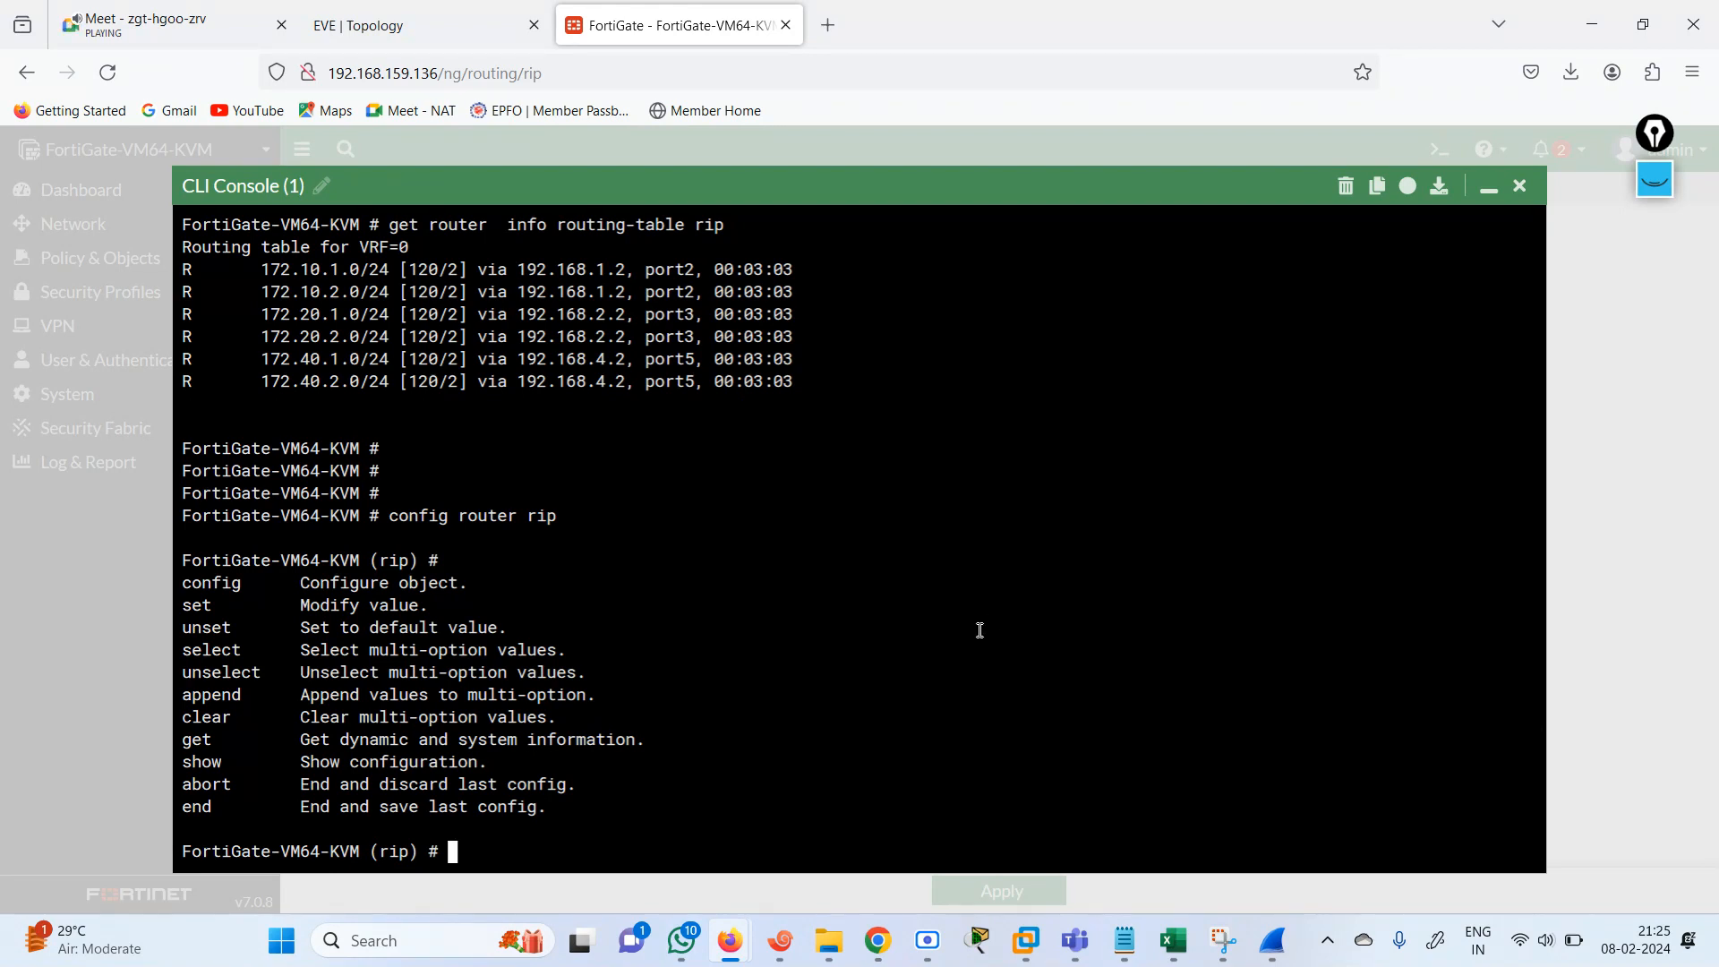
Show the current RIP configuration and examine its config router rip and config network lines.
{"action": "type", "text": "show"}
{"action": "key", "text": "Return"}
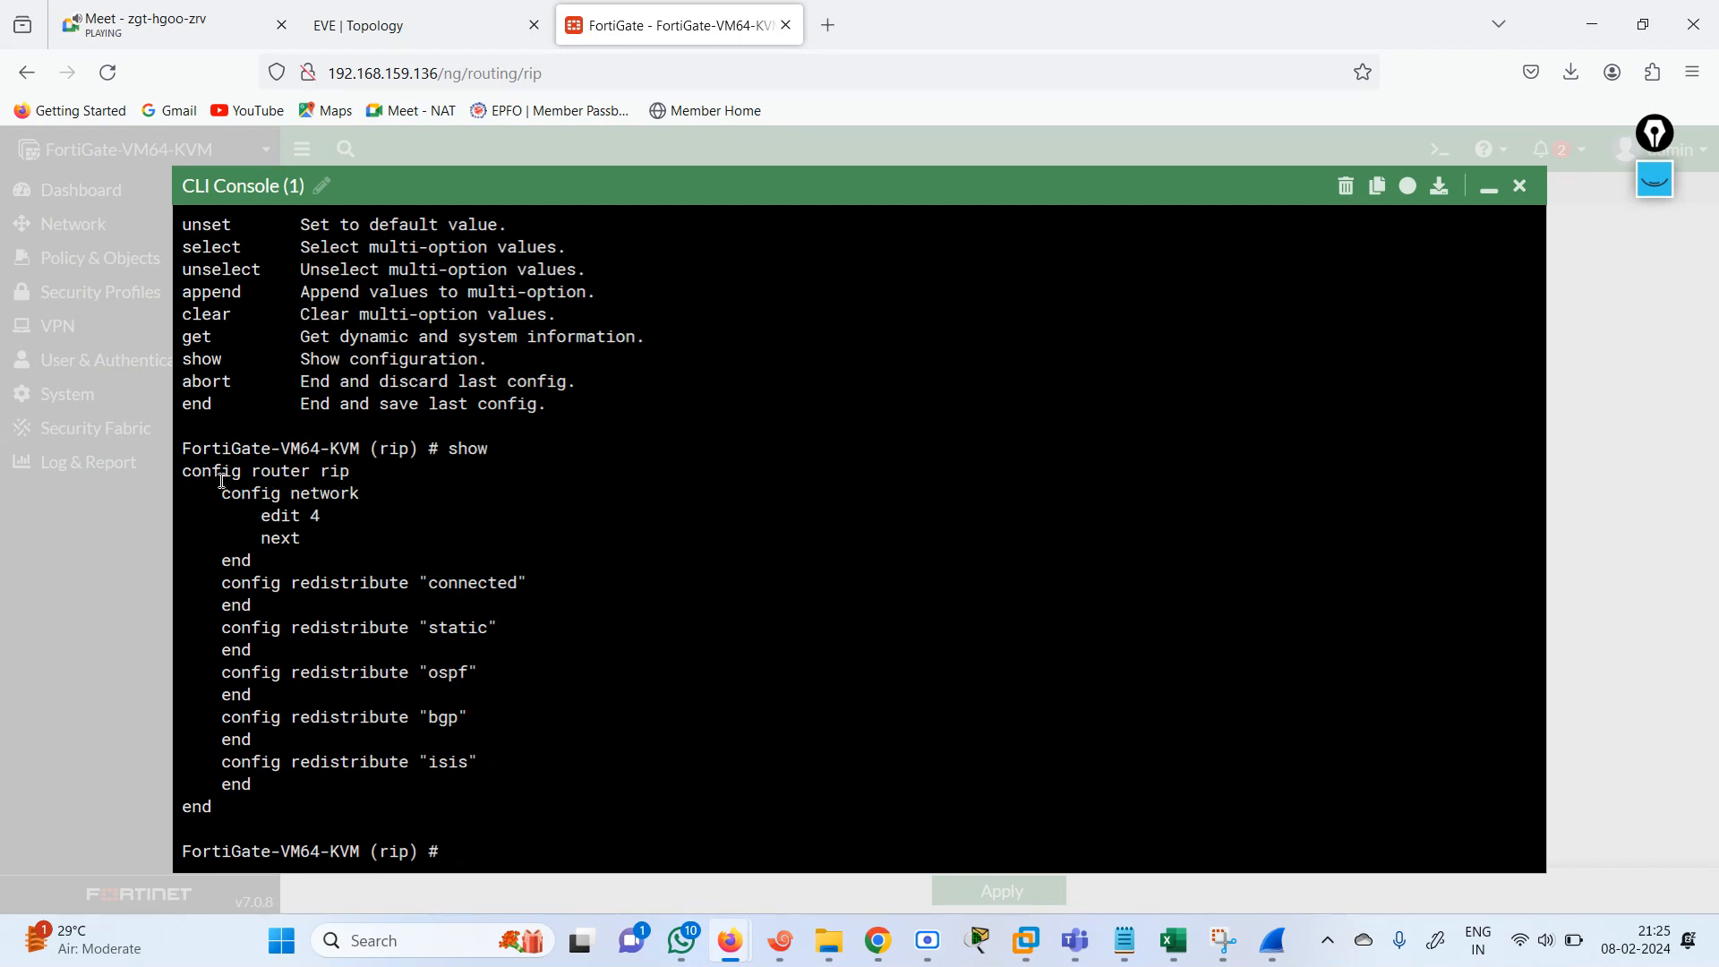
{"action": "left_click_drag", "start_coordinate": [191, 472], "coordinate": [367, 491]}
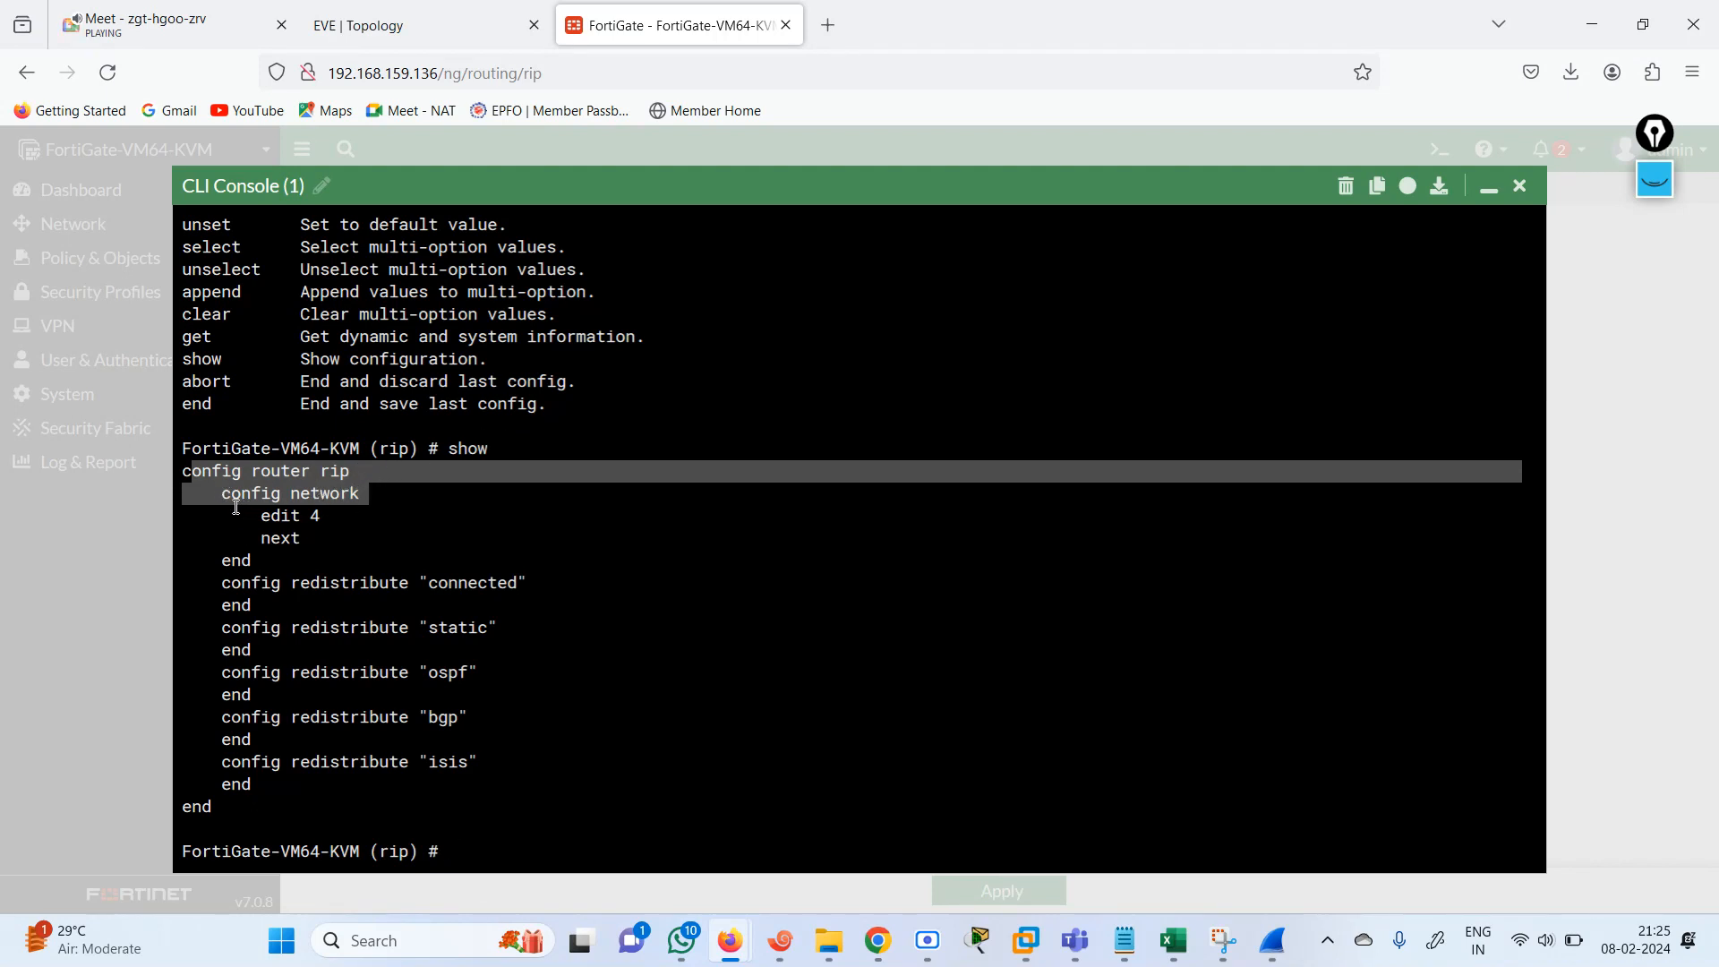
Enter config network, create entry 1 with edit 1, and check the prefix command syntax in the Notepad notes.
{"action": "left_click", "coordinate": [484, 730]}
{"action": "type", "text": "config network"}
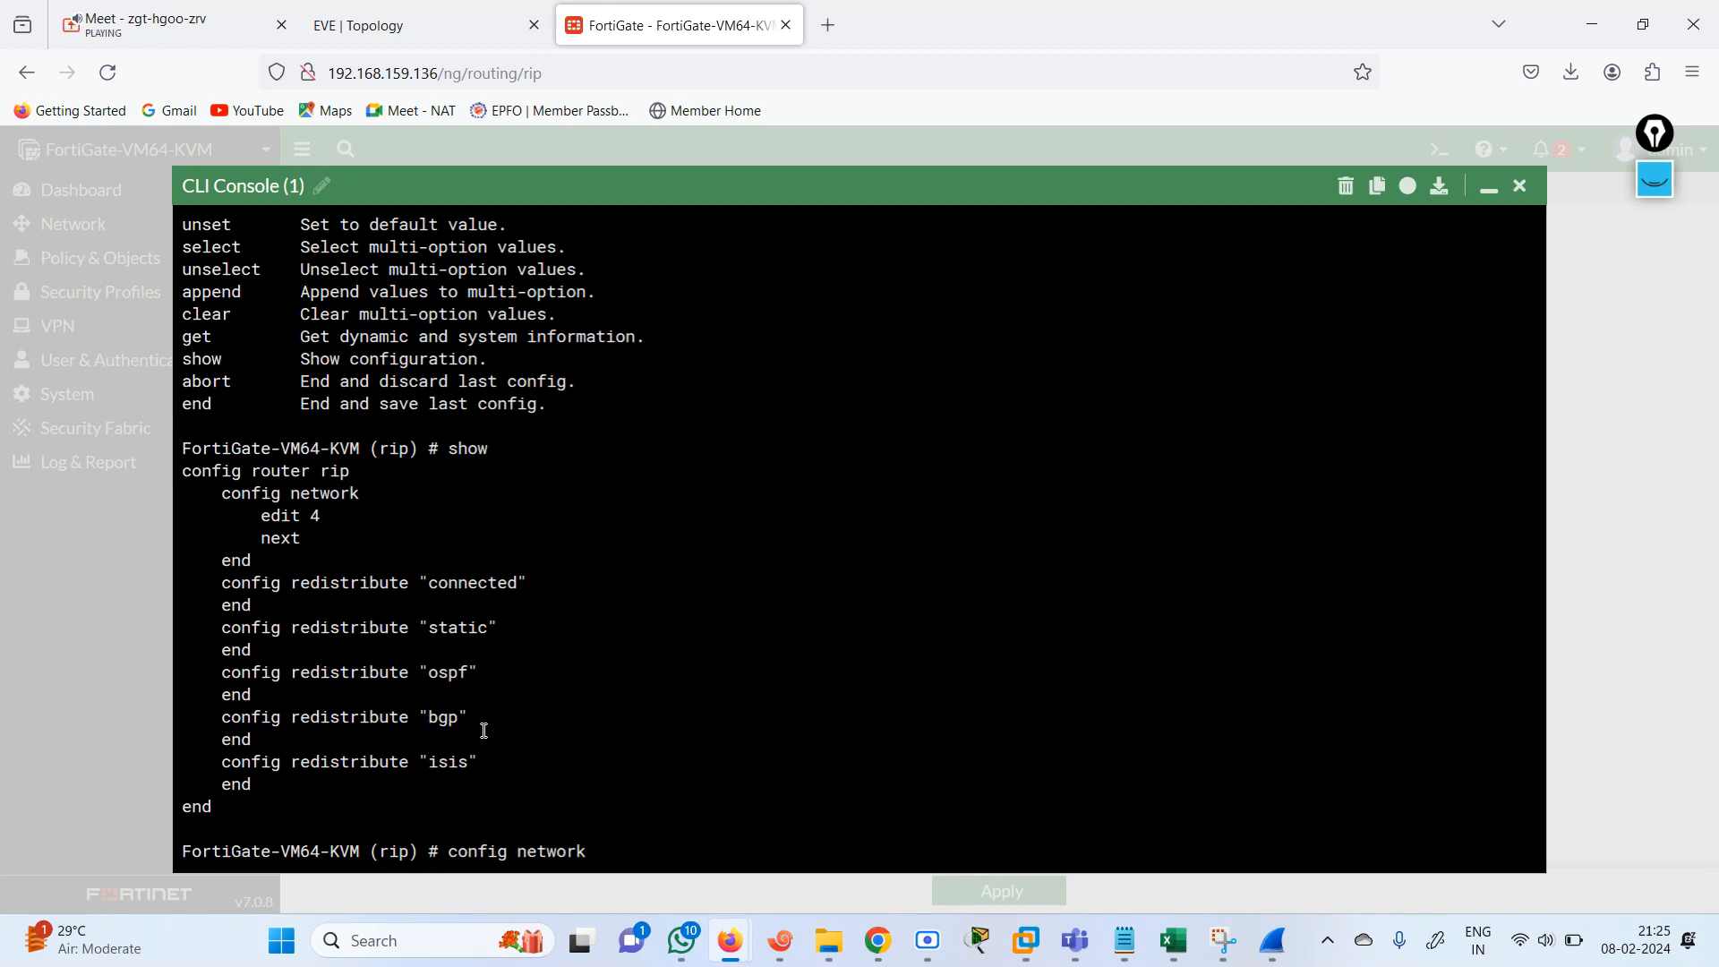
{"action": "key", "text": "Return"}
{"action": "type", "text": "edit 1"}
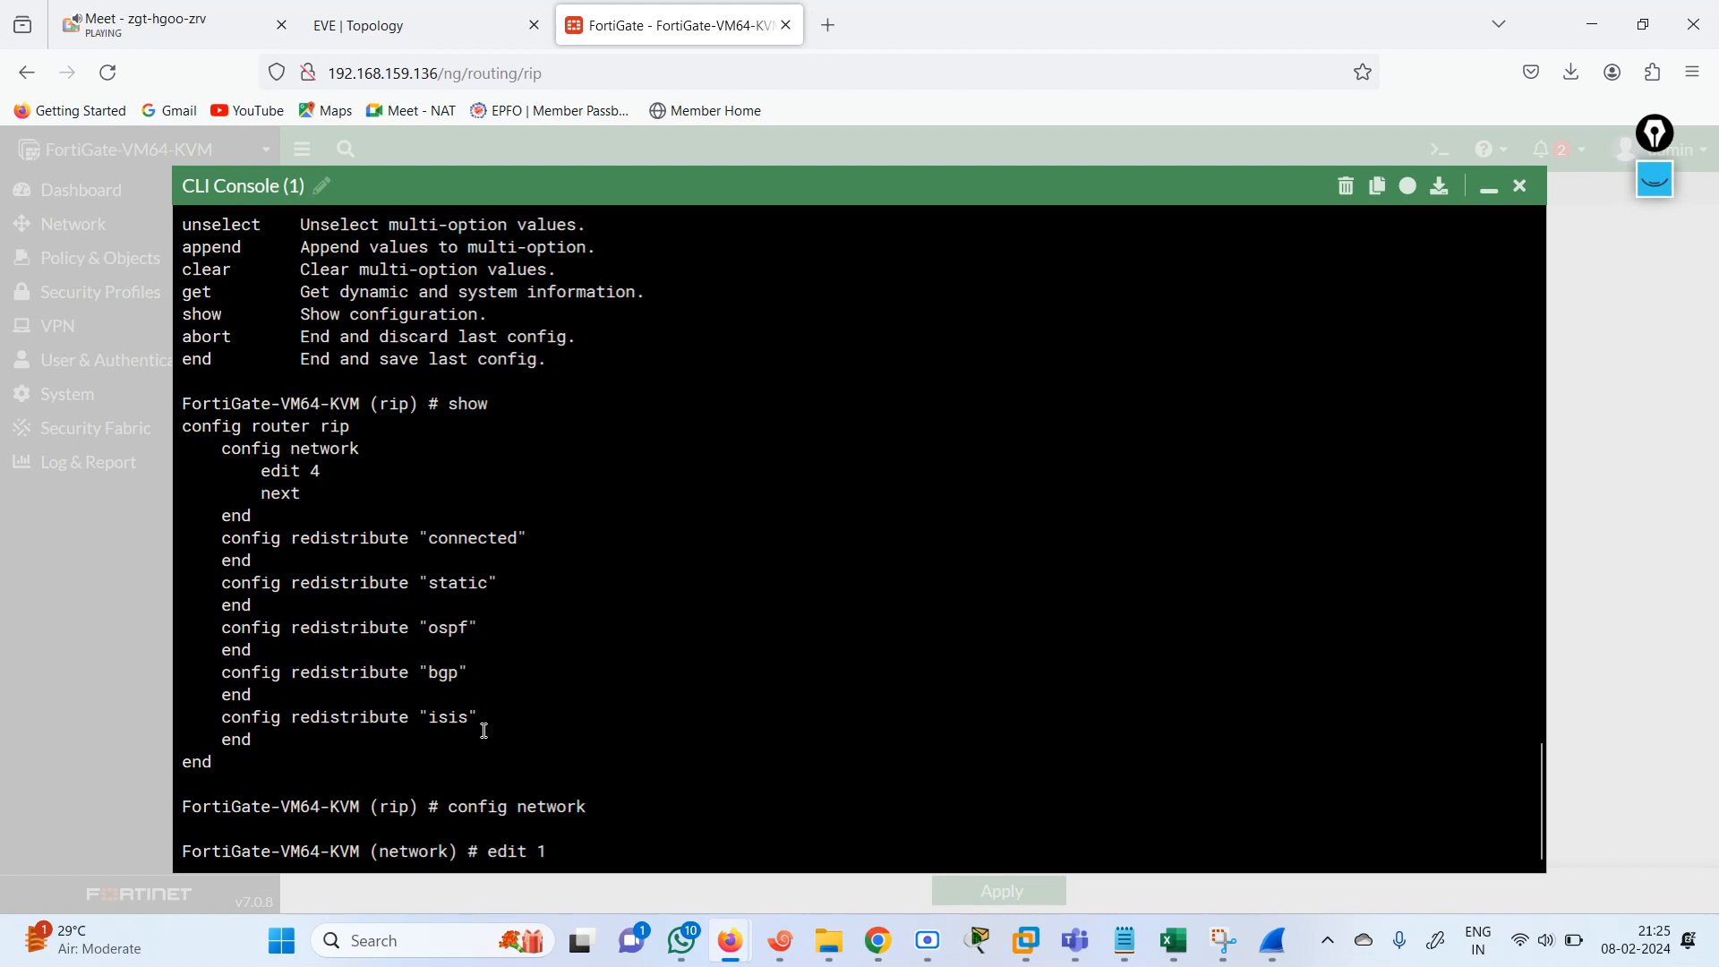
{"action": "key", "text": "Return"}
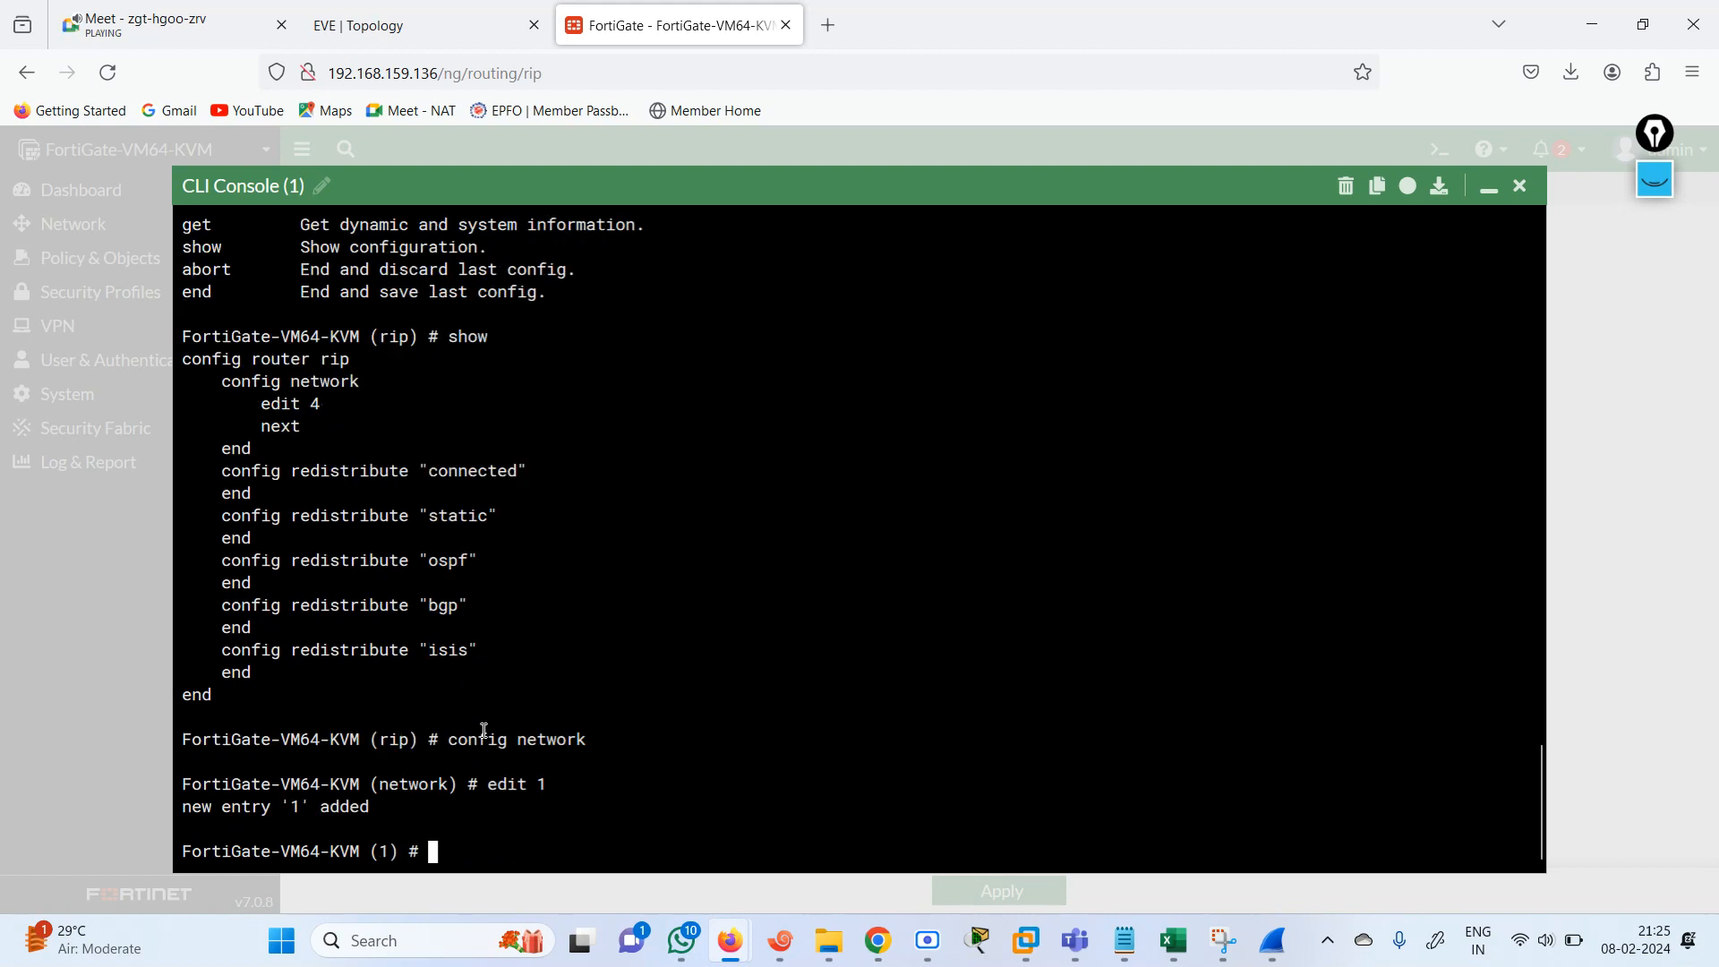
{"action": "type", "text": "con"}
{"action": "key", "text": "BackSpace"}
{"action": "key", "text": "BackSpace"}
{"action": "left_click", "coordinate": [1125, 941]}
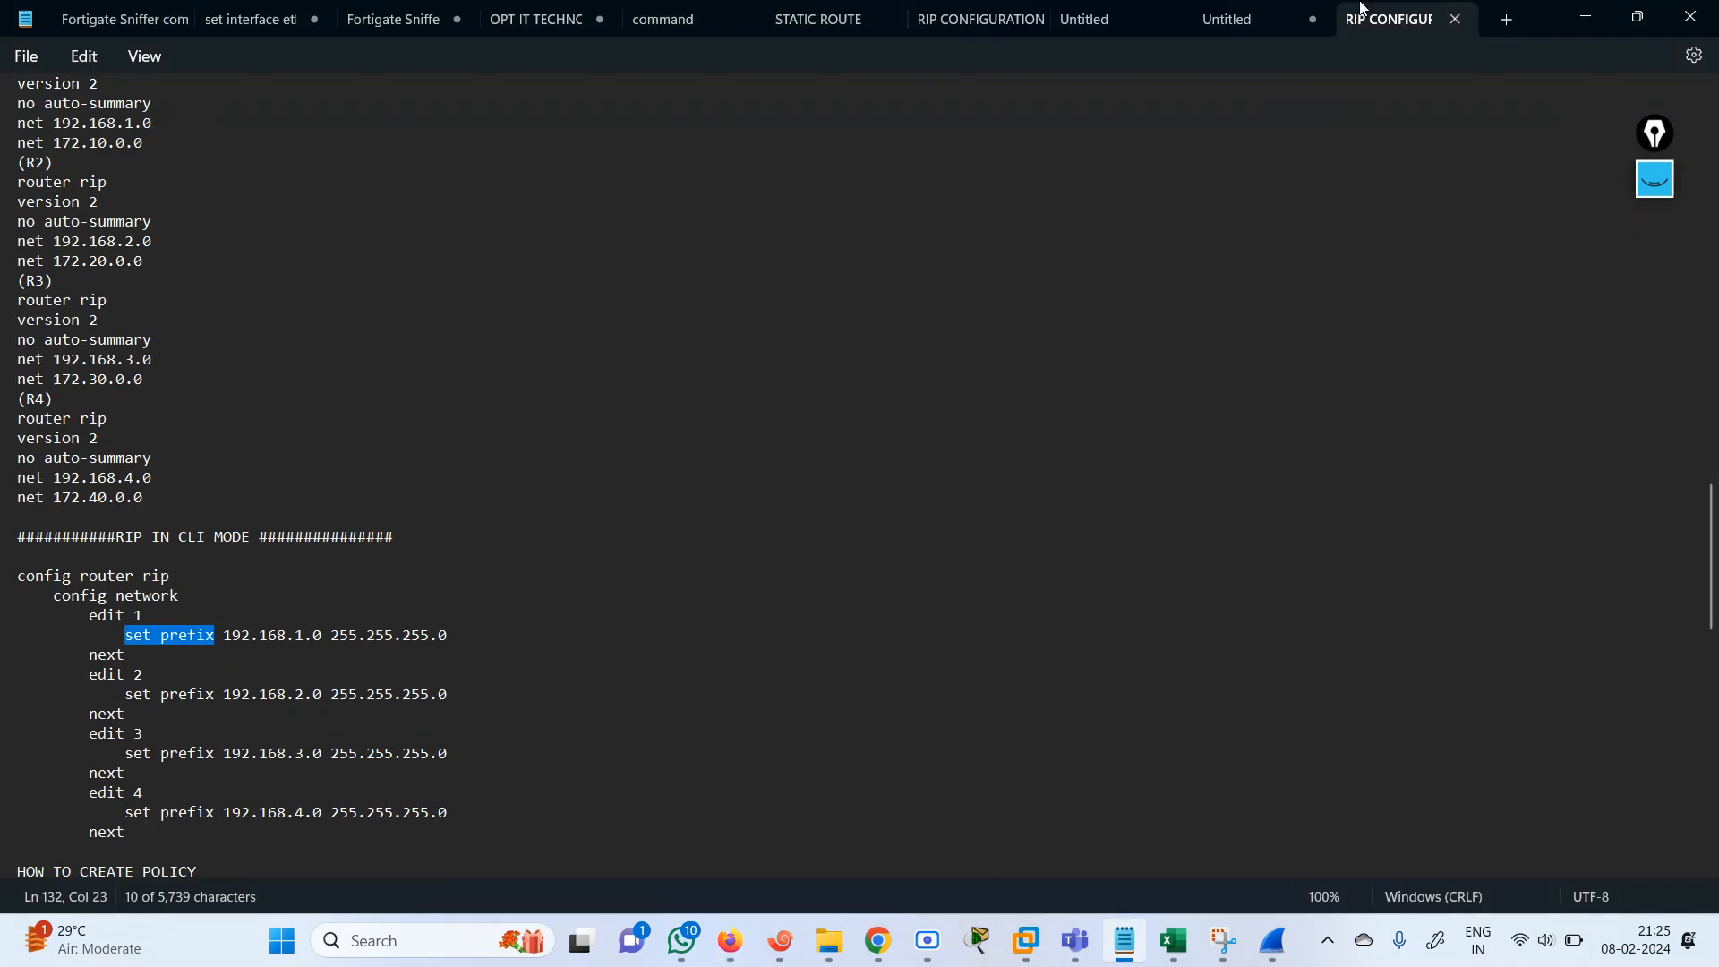
{"action": "left_click", "coordinate": [1585, 18]}
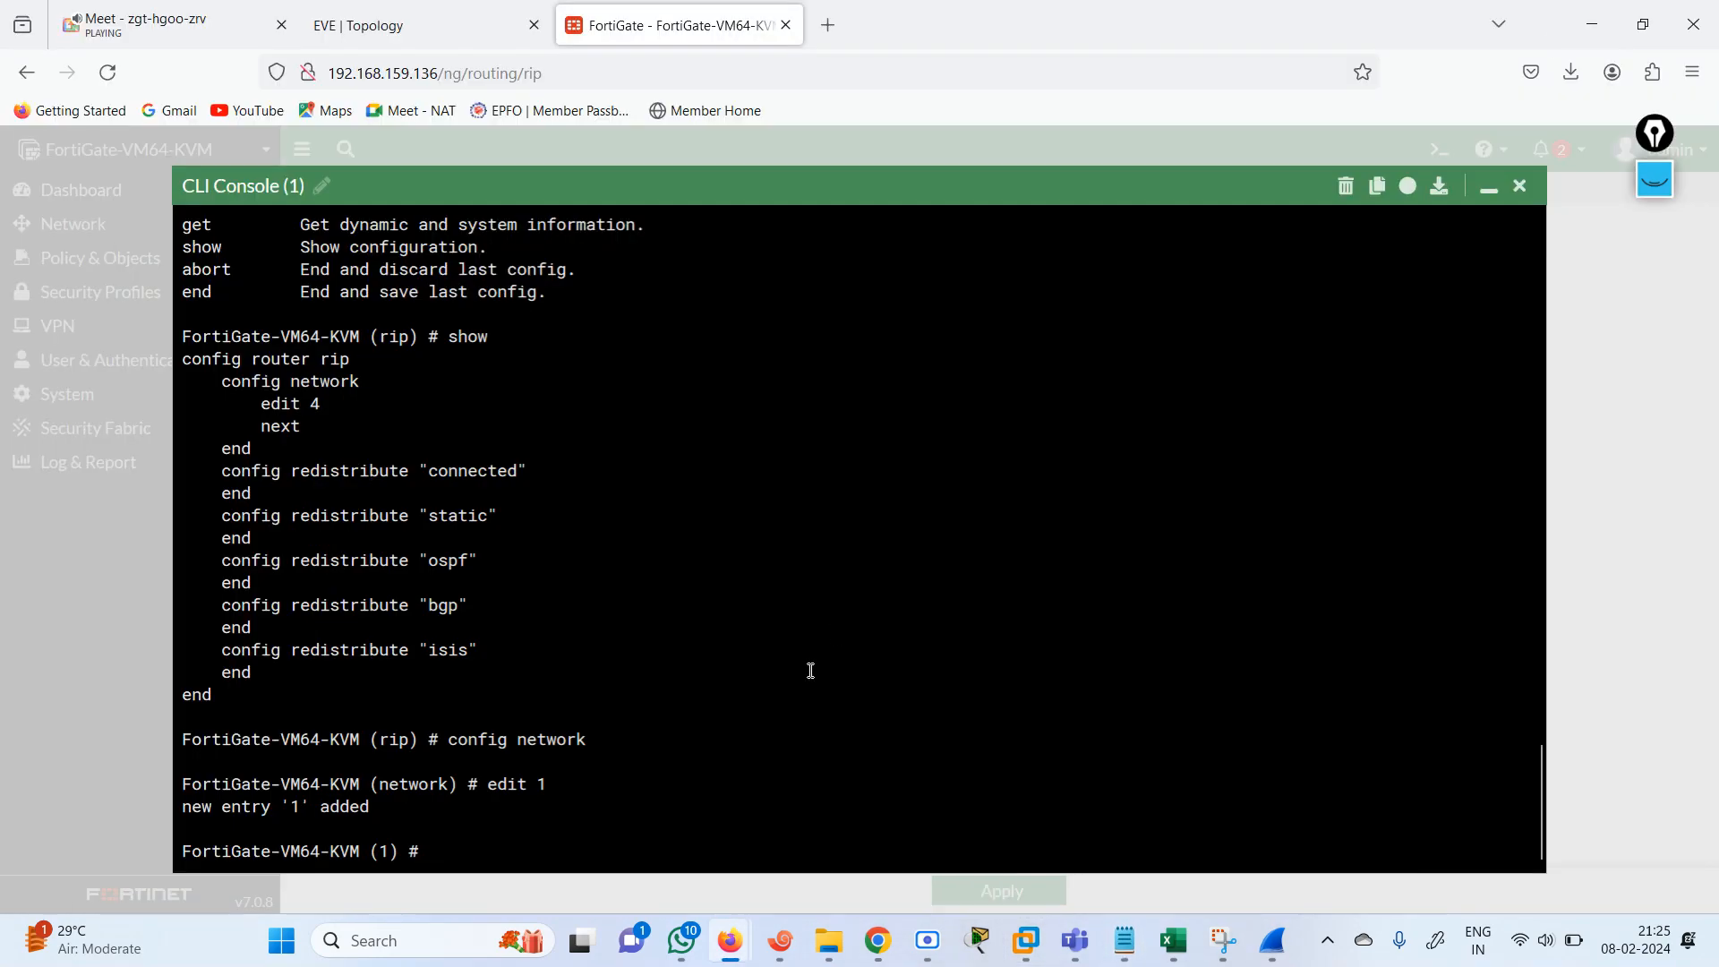
Set network entry 1's prefix to 192.168.1.0/24, consulting the notes and EVE-NG topology, and finish the entry with next.
{"action": "type", "text": "set prefix 192.16"}
{"action": "key", "text": "BackSpace"}
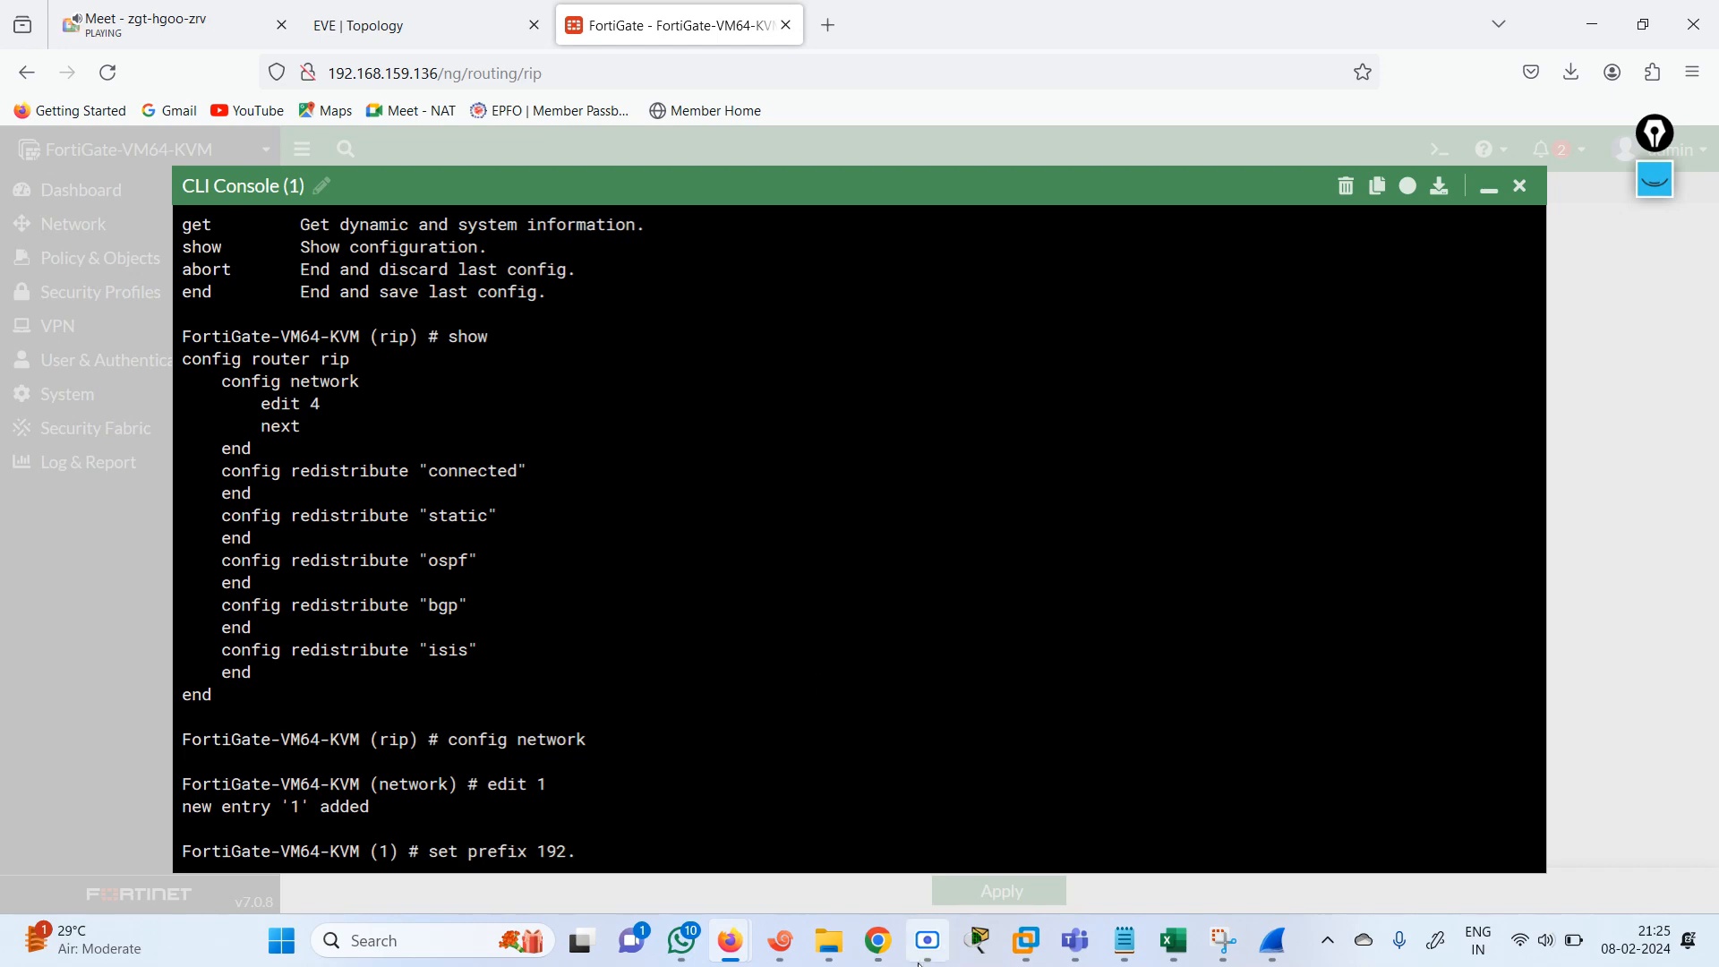
{"action": "left_click", "coordinate": [1127, 949]}
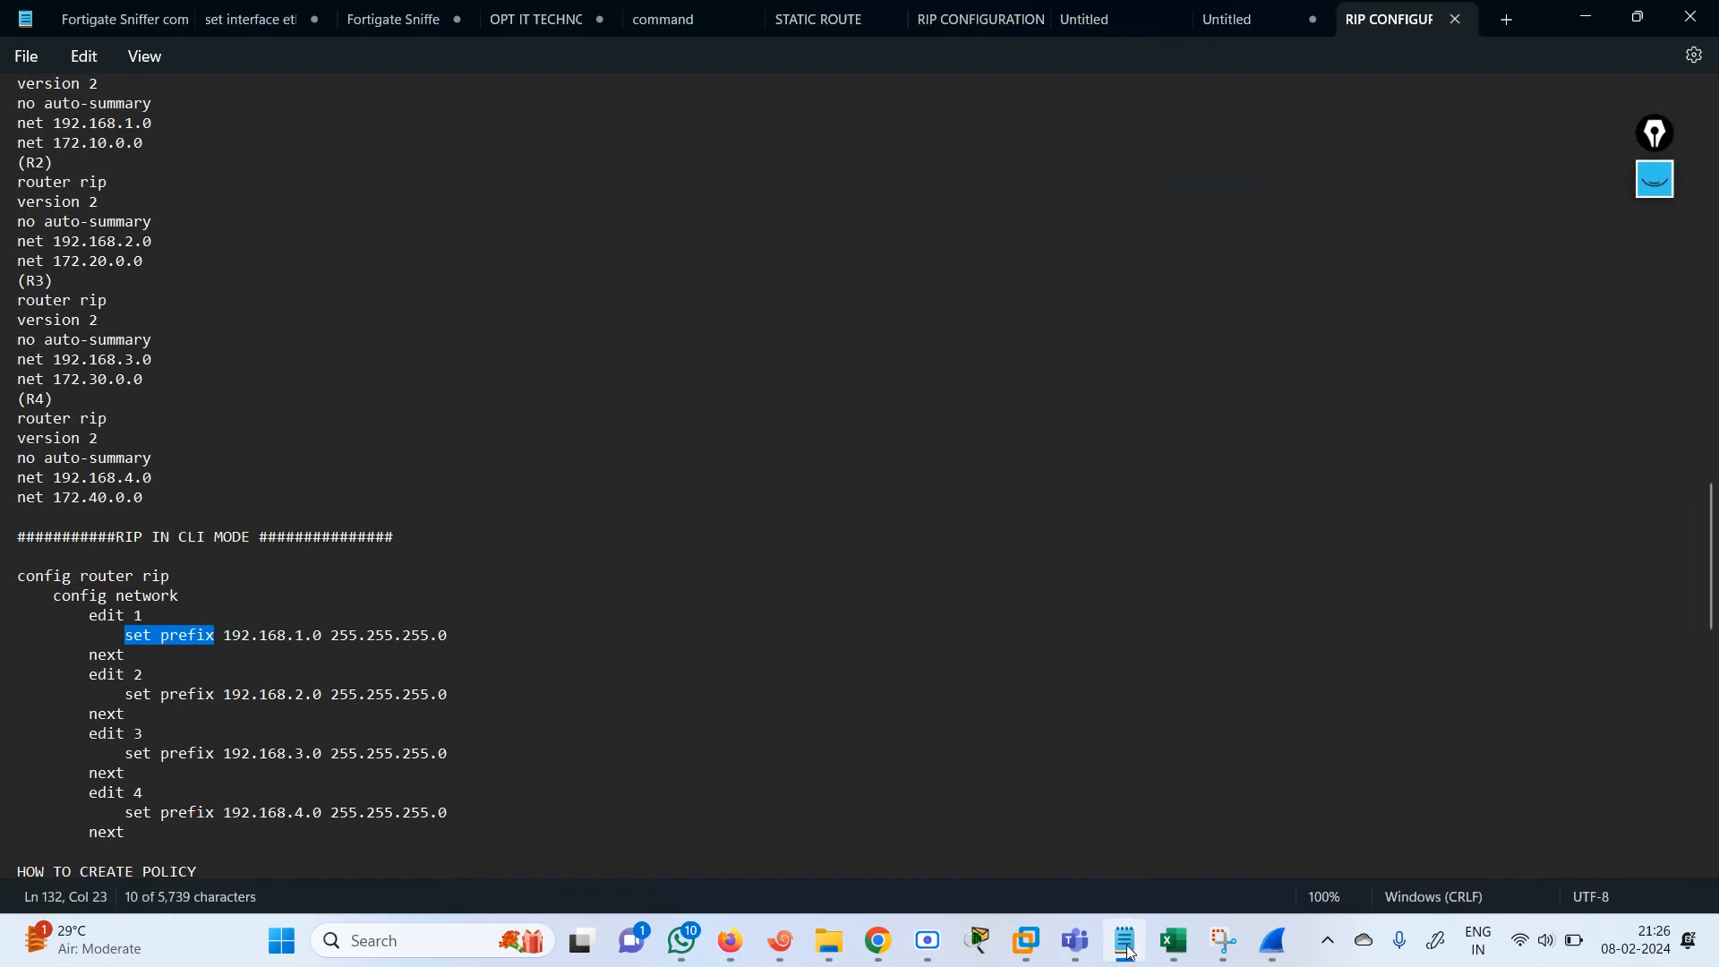
{"action": "left_click", "coordinate": [1127, 949]}
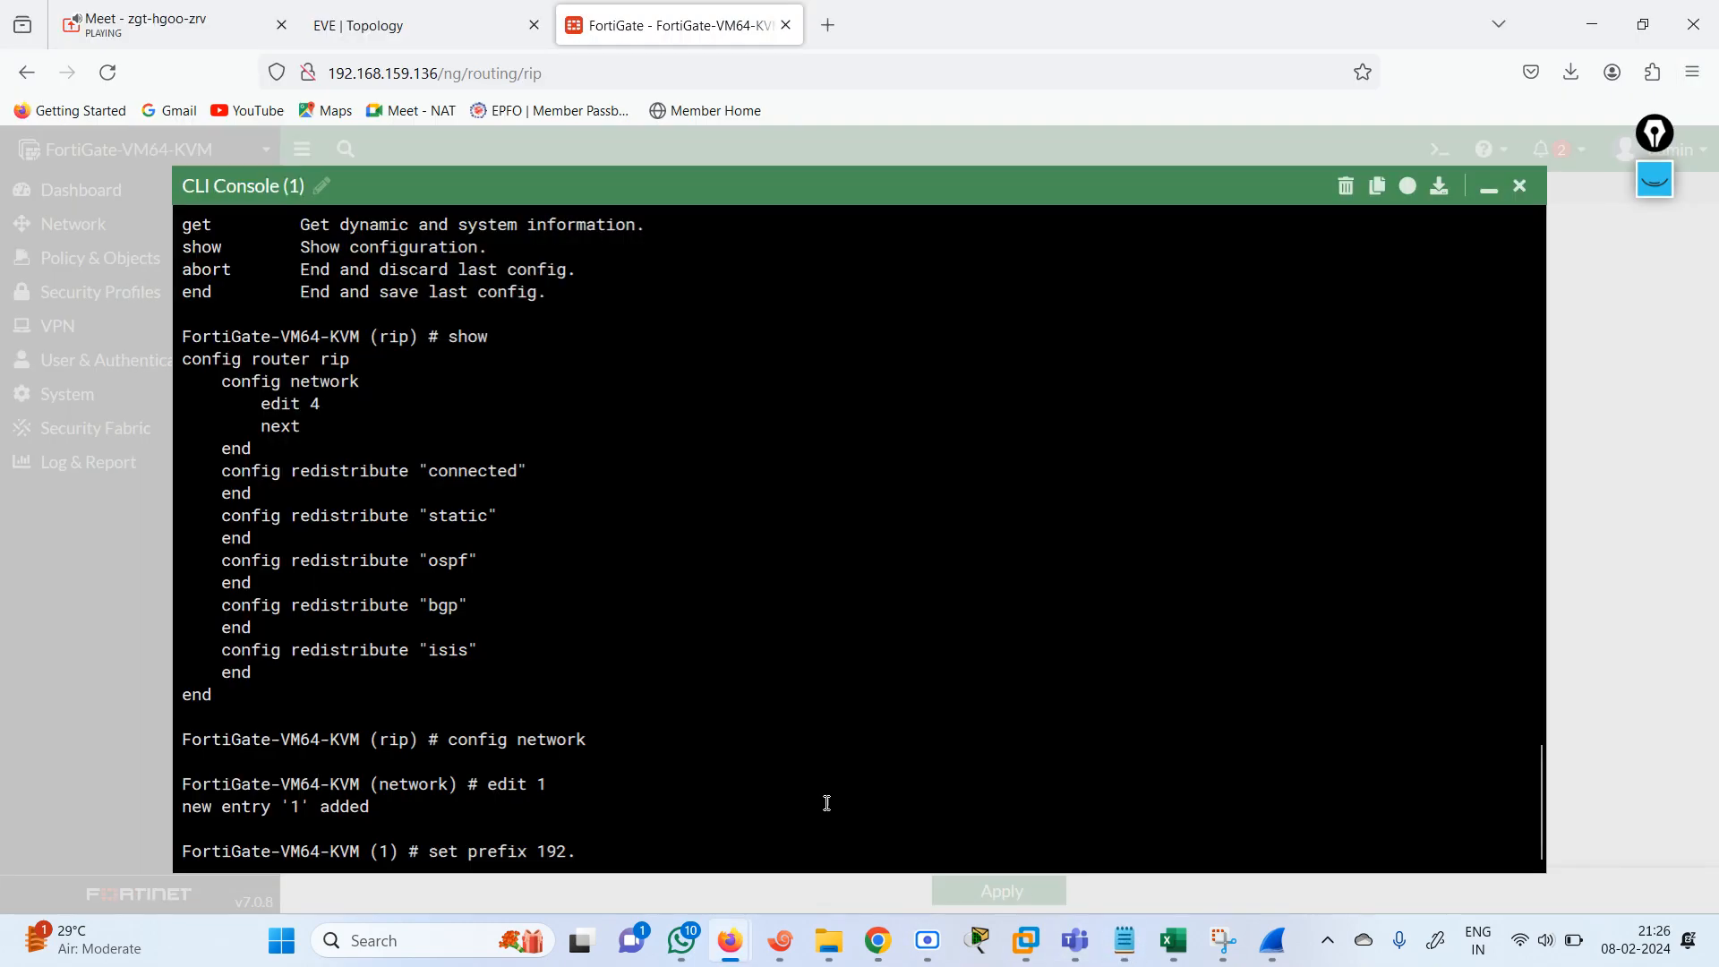
{"action": "type", "text": "68."}
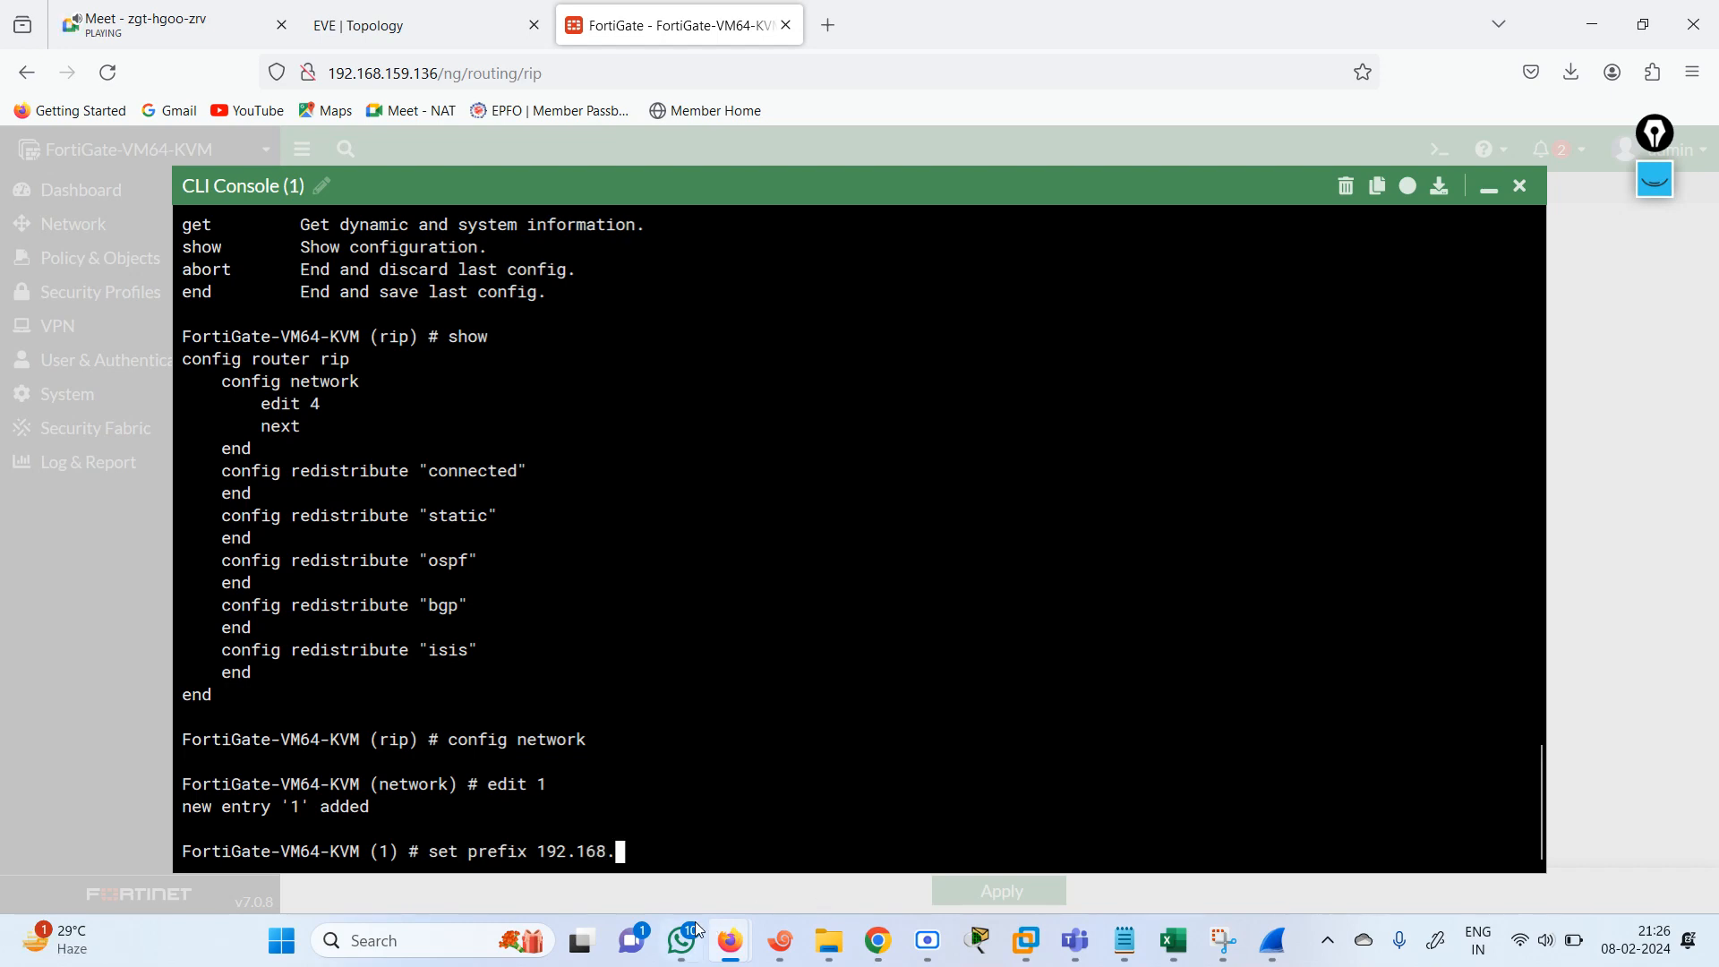
{"action": "left_click", "coordinate": [318, 25]}
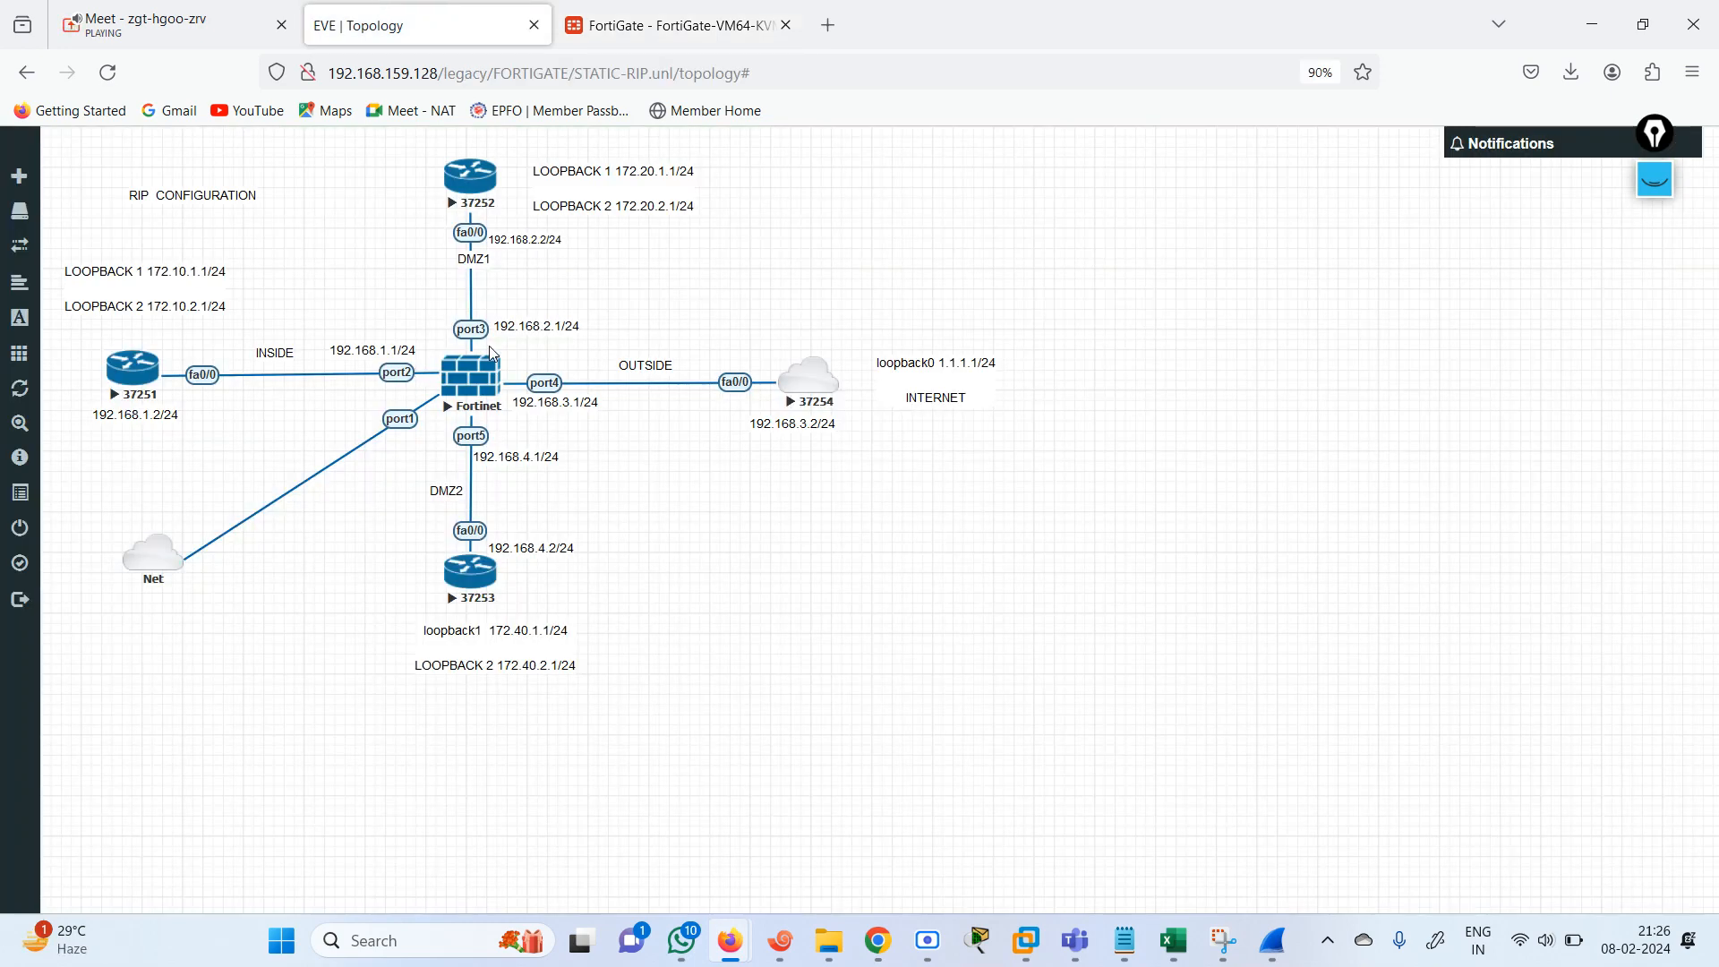
{"action": "left_click", "coordinate": [670, 25]}
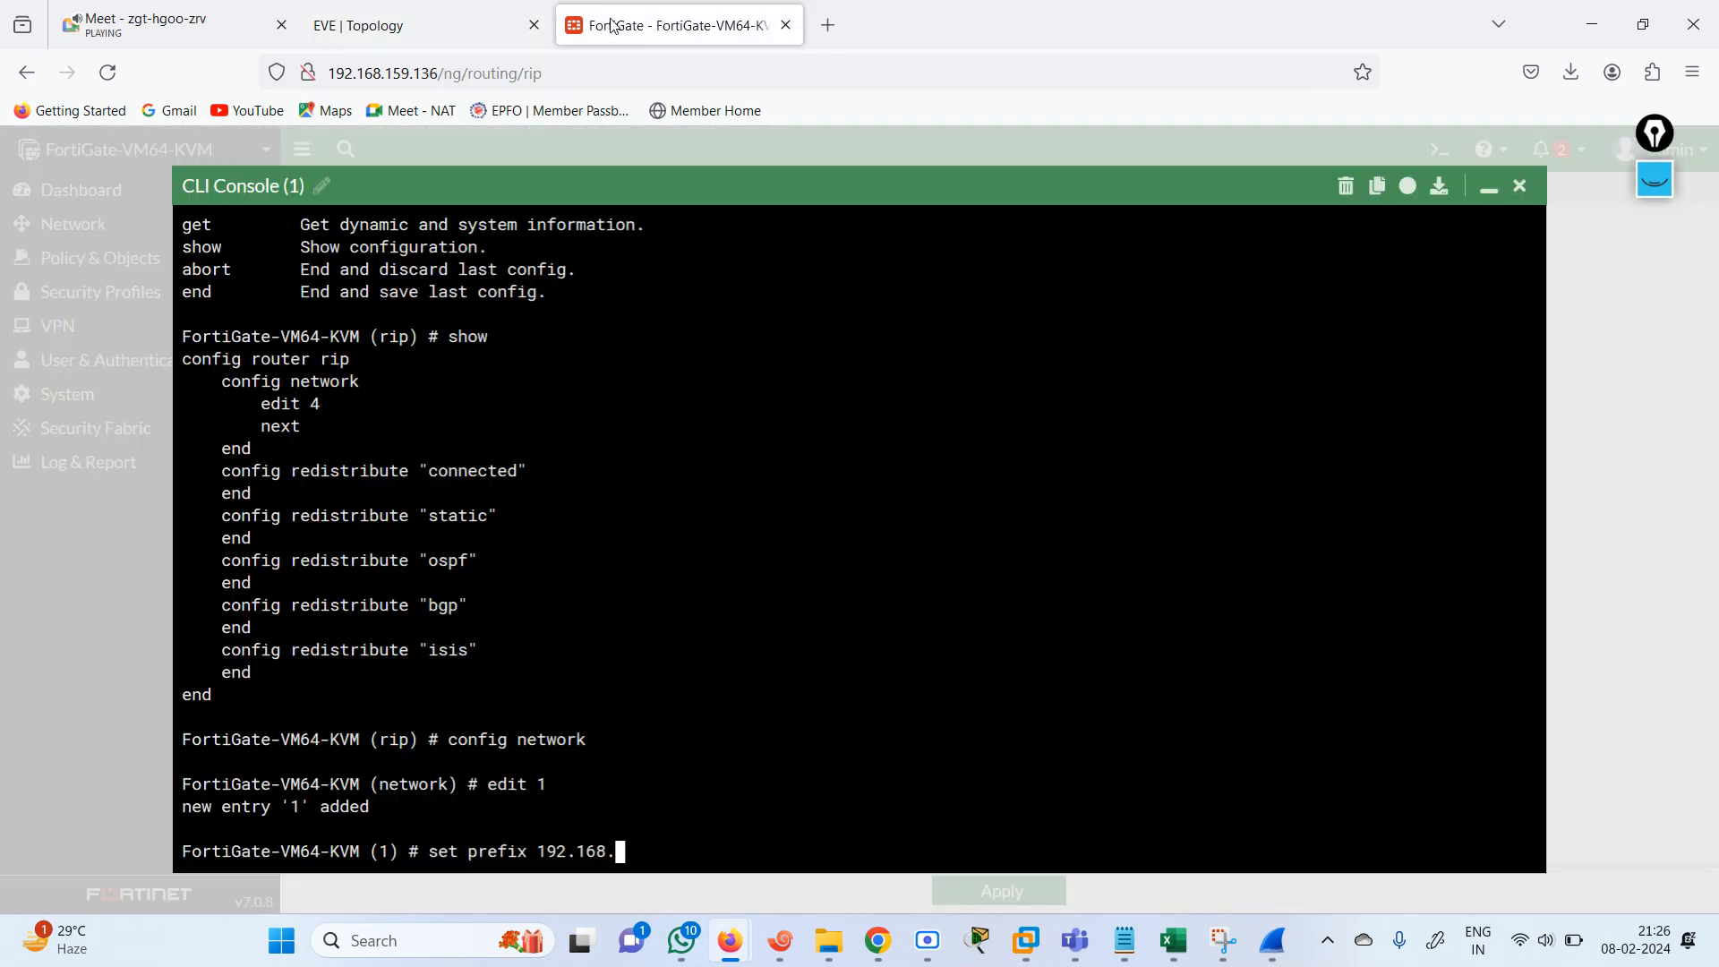
{"action": "type", "text": "1.0/24"}
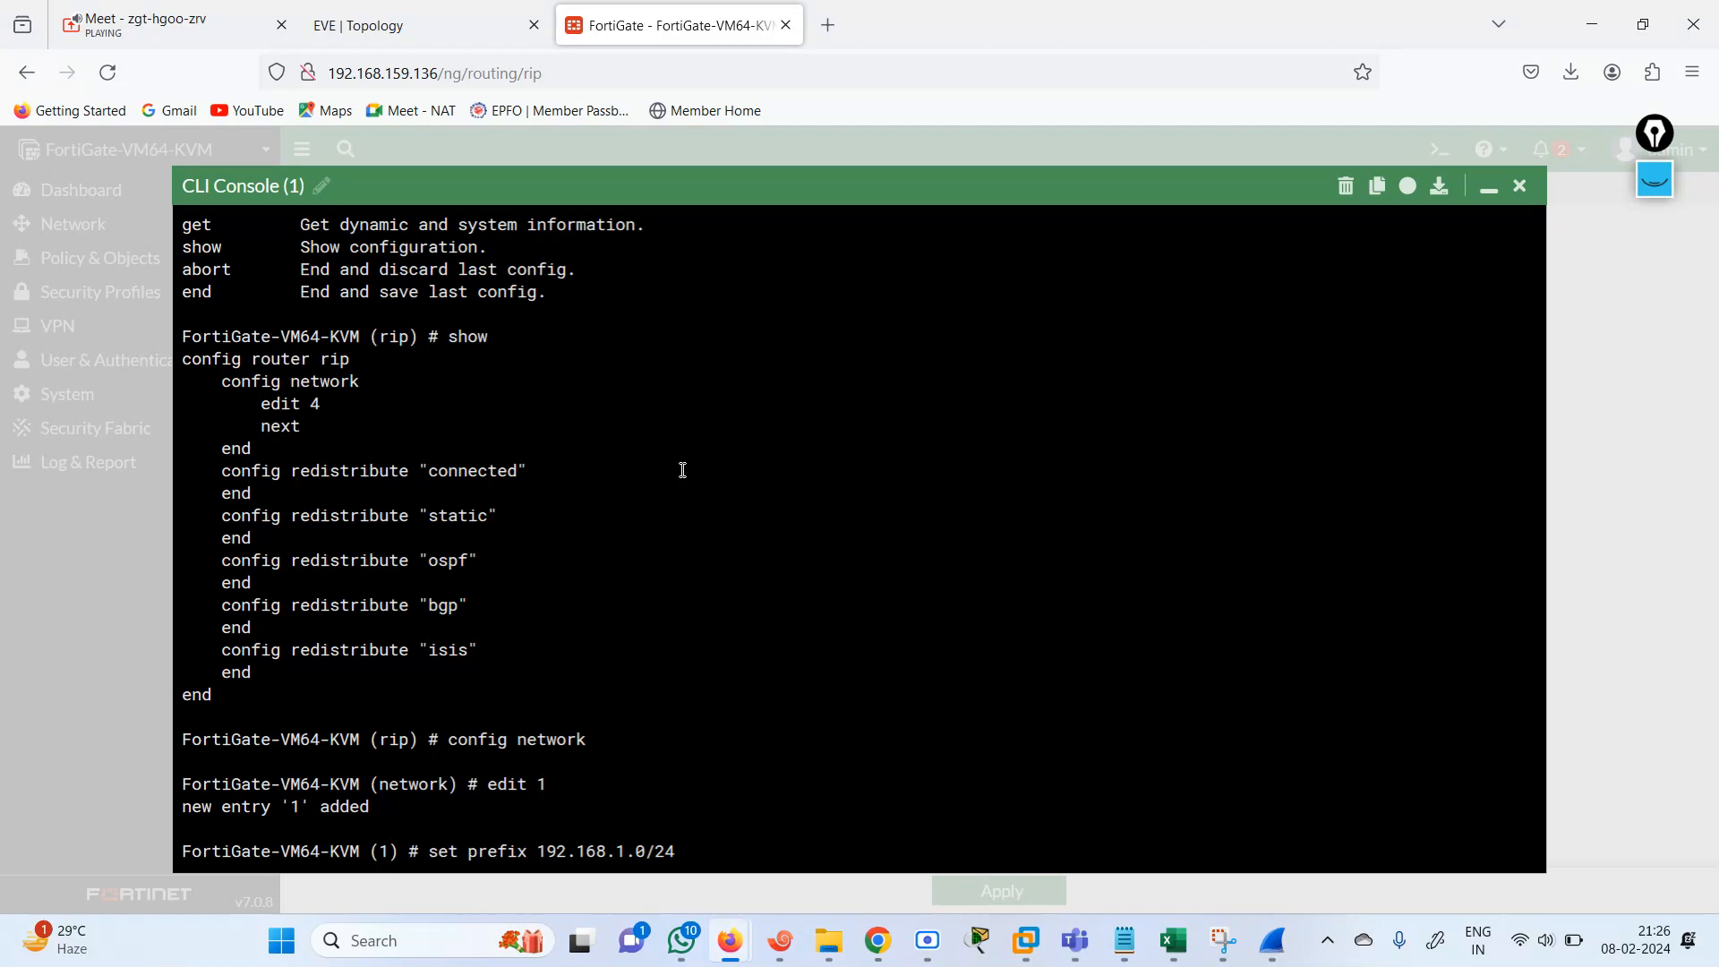
{"action": "key", "text": "Return"}
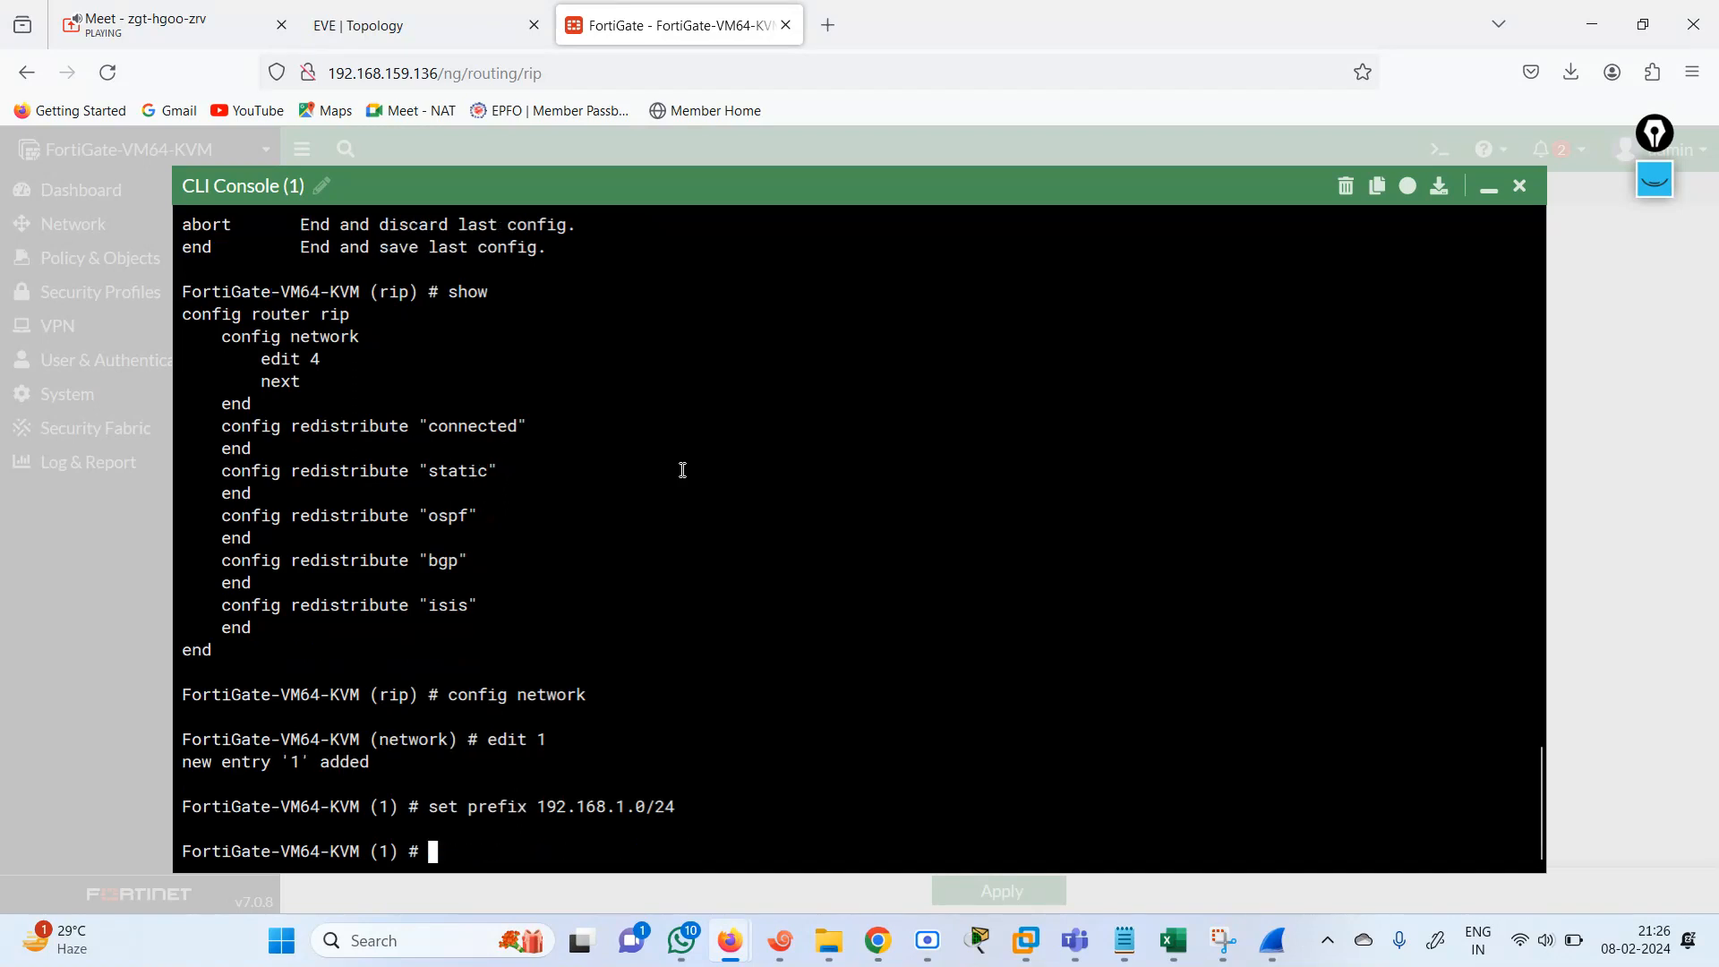
{"action": "type", "text": "next"}
{"action": "key", "text": "Return"}
Create RIP network entry 2 with prefix 192.168.2.0/24 and finish the entry with next.
{"action": "type", "text": "e"}
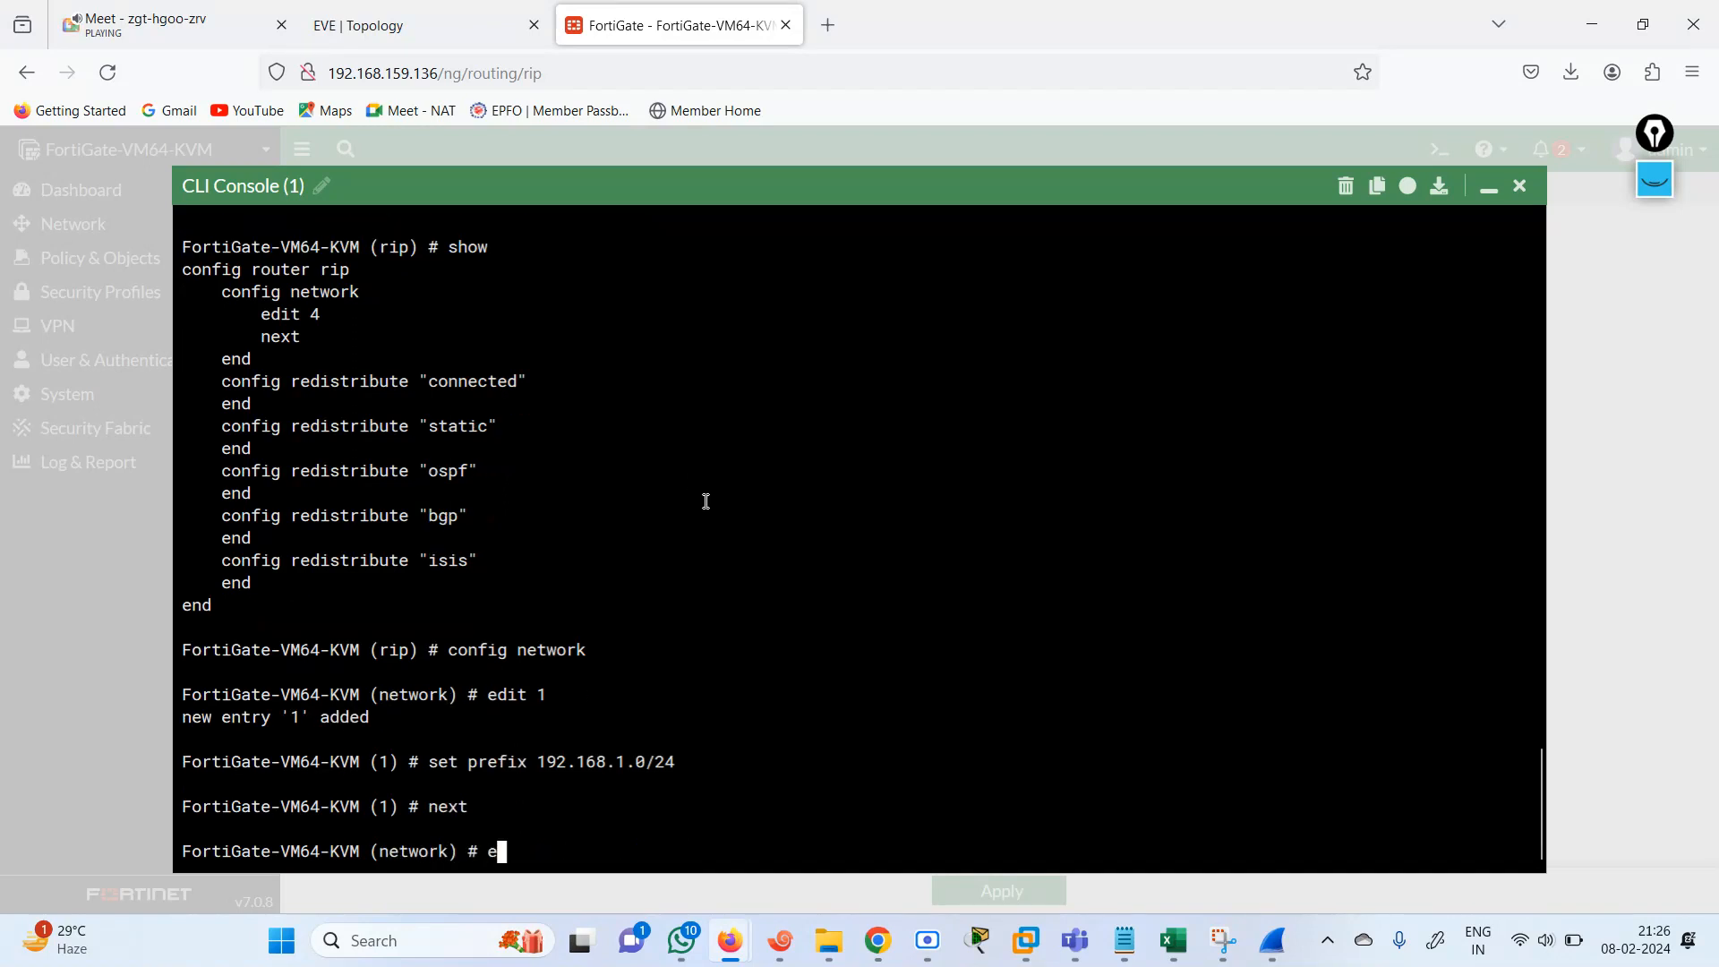
{"action": "type", "text": "dit p"}
{"action": "key", "text": "BackSpace"}
{"action": "type", "text": "2"}
{"action": "key", "text": "Return"}
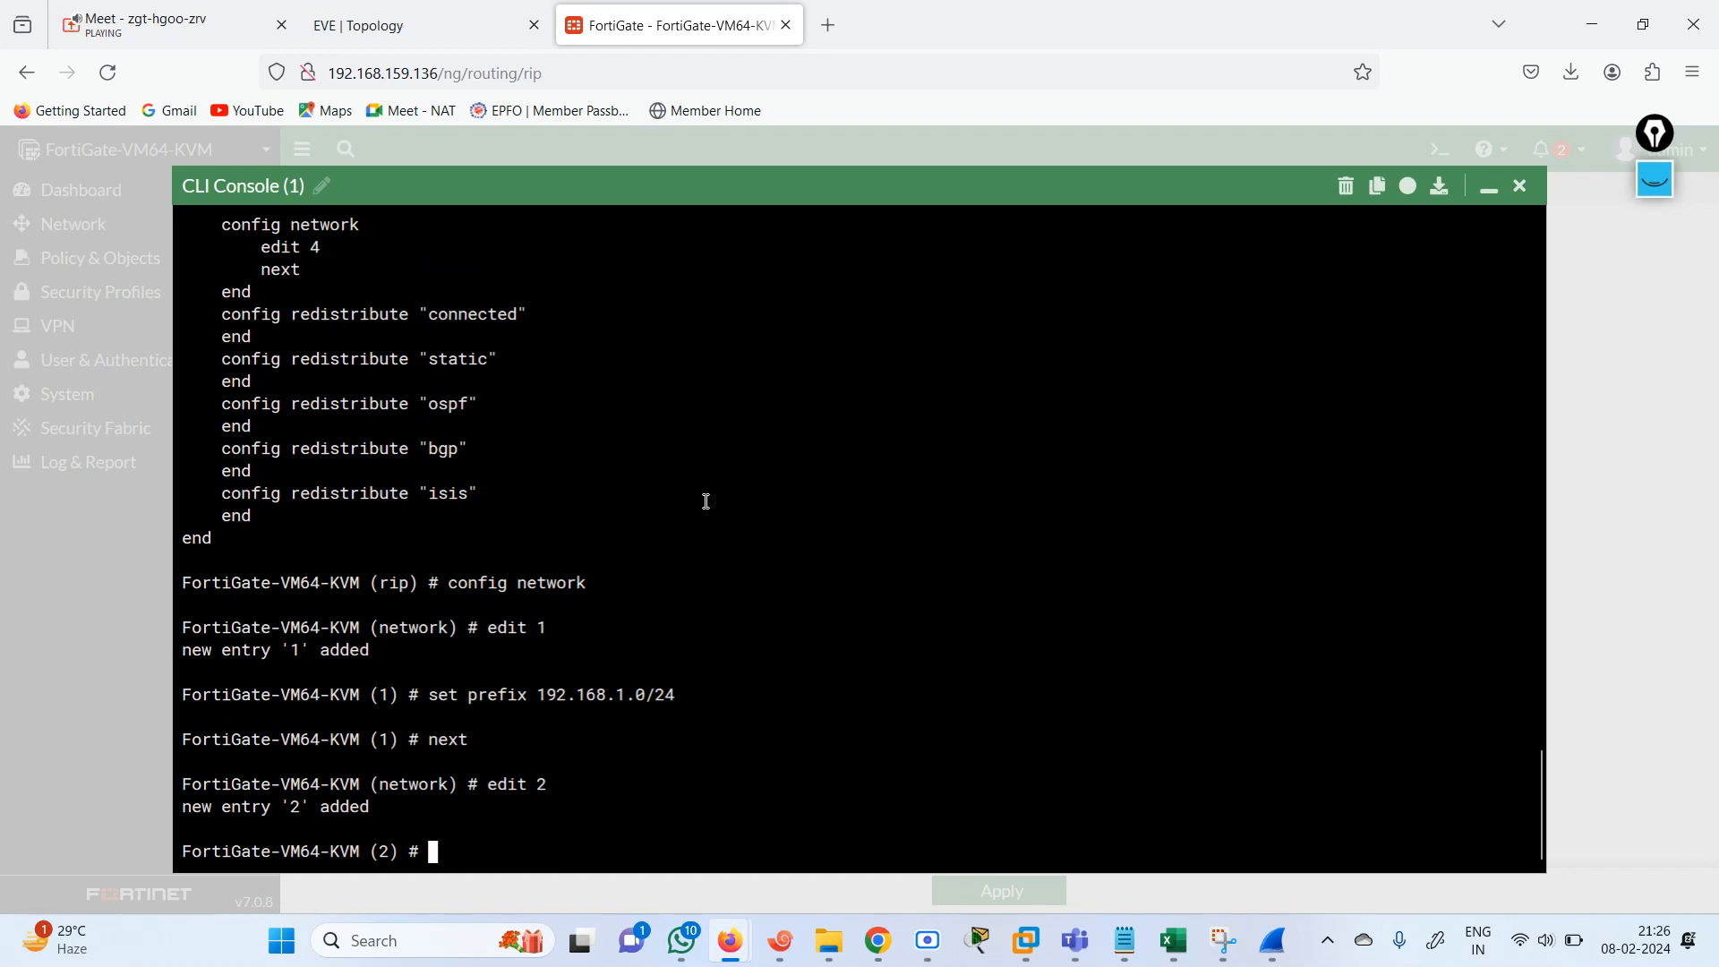
{"action": "type", "text": "set prefix "}
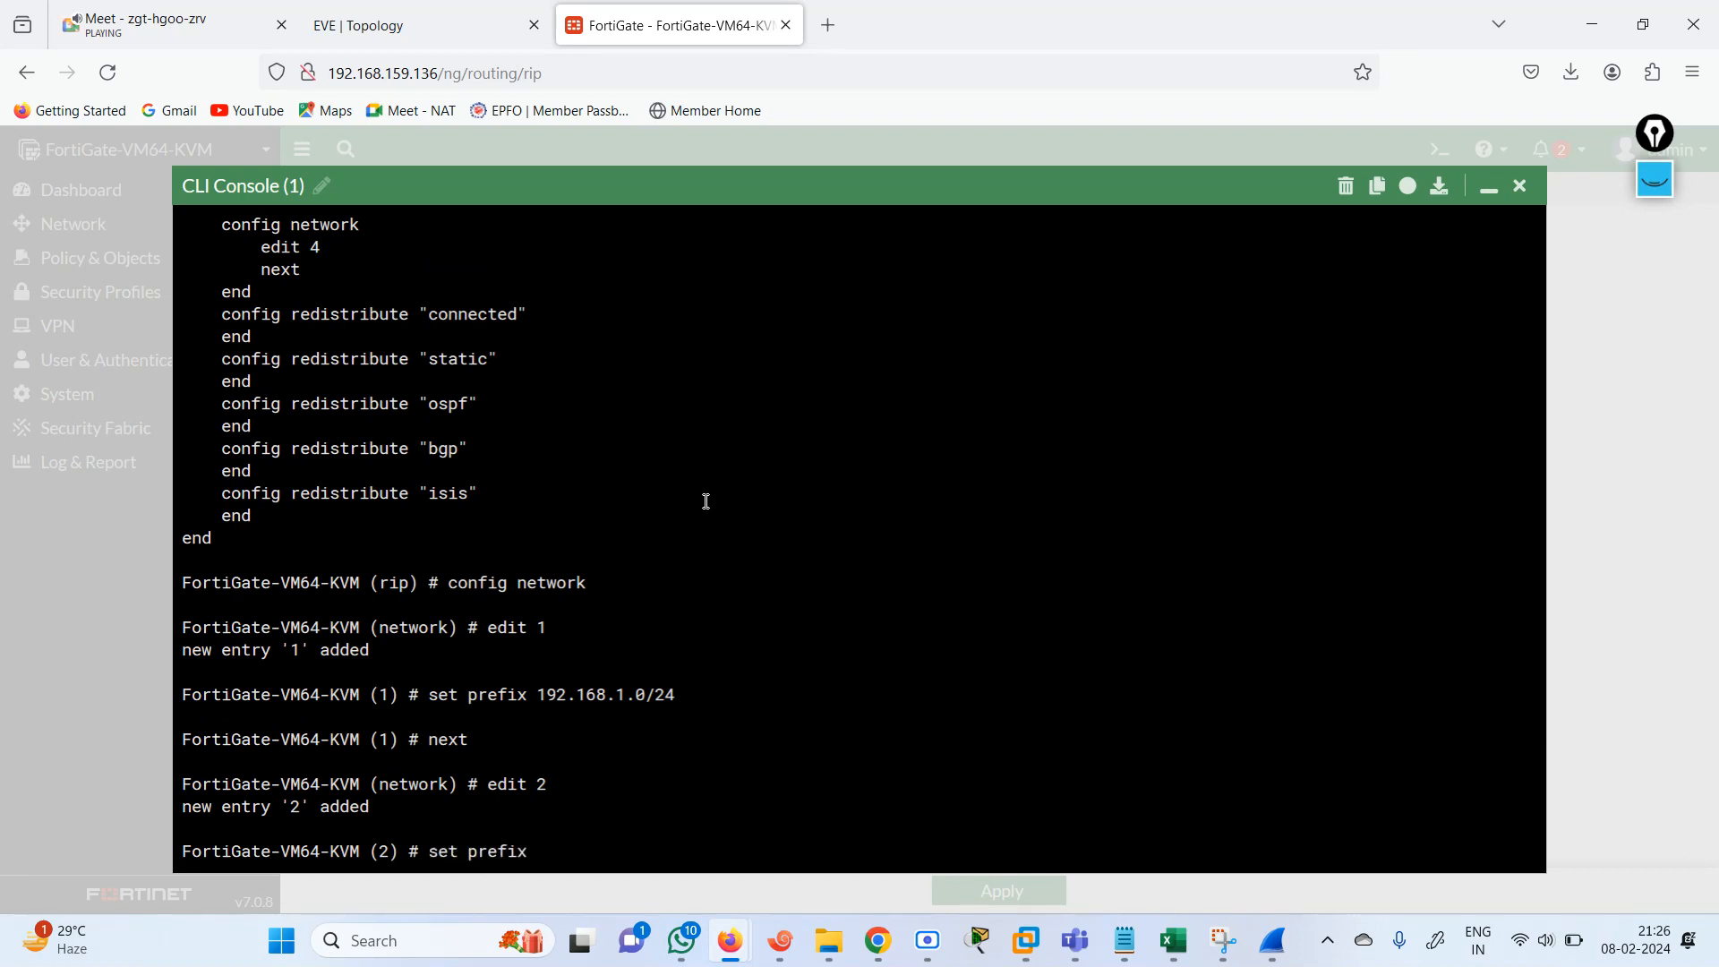
{"action": "type", "text": " 192.168.2.0/24"}
{"action": "key", "text": "Return"}
{"action": "type", "text": "next"}
{"action": "key", "text": "Return"}
Create RIP network entry 3 and set its prefix to 192.168.3.0/24.
{"action": "type", "text": "ed"}
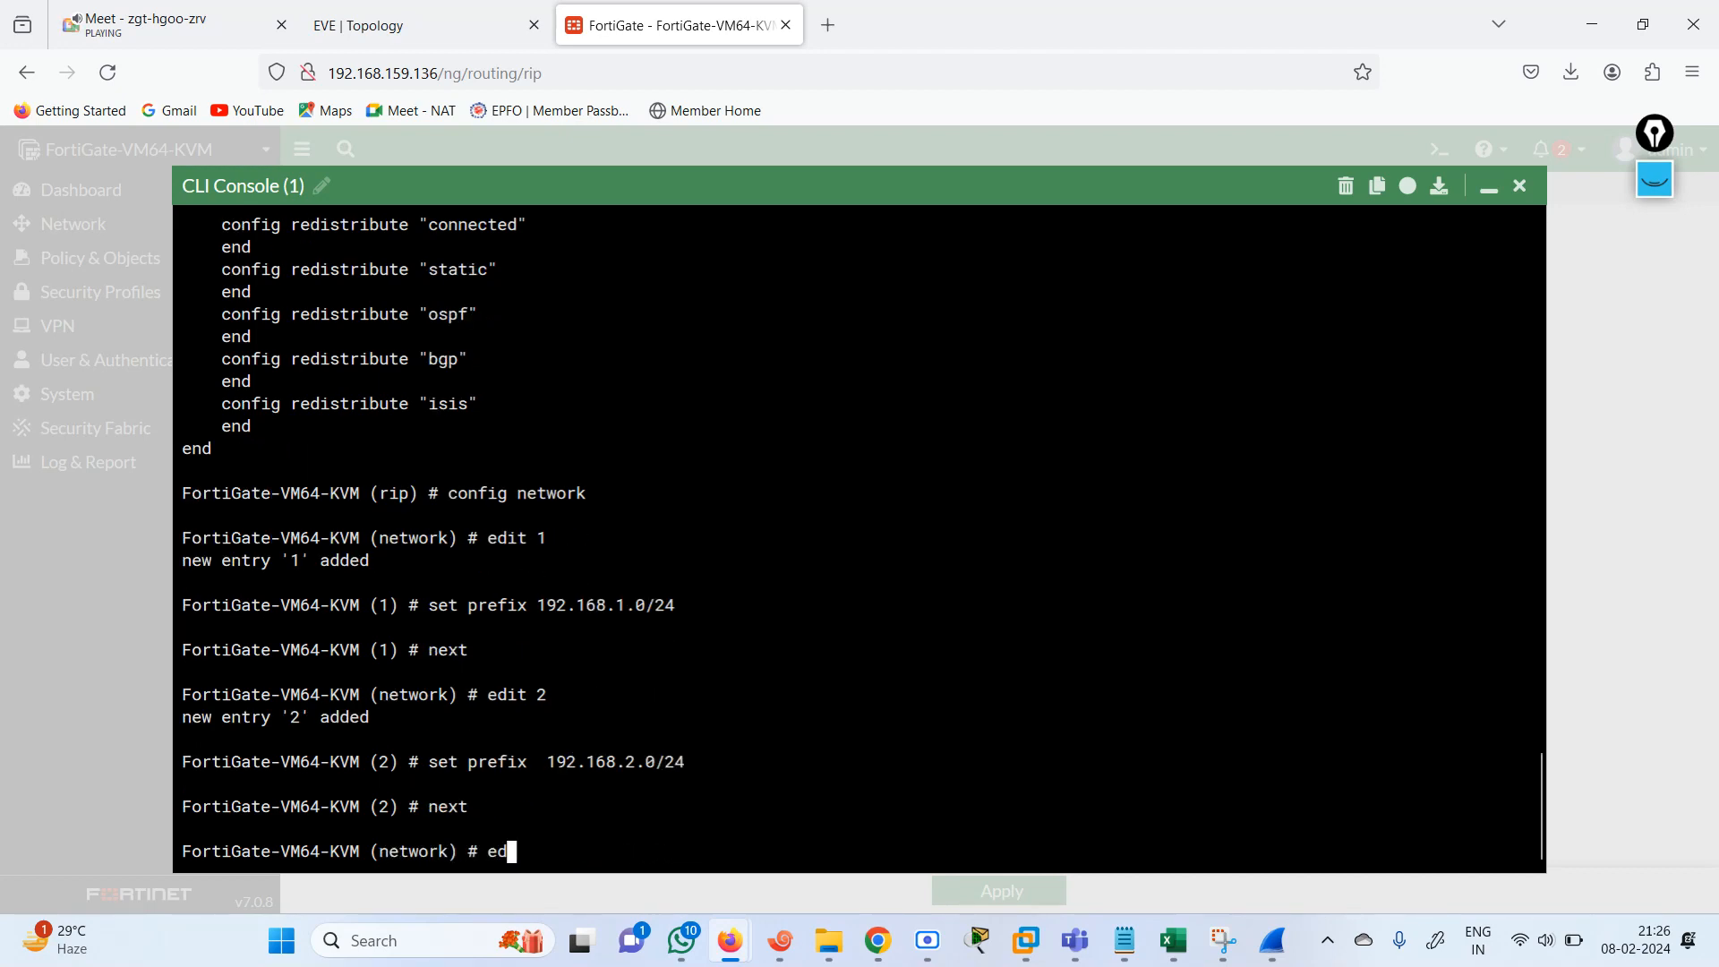
{"action": "type", "text": "it 3"}
{"action": "key", "text": "Return"}
{"action": "key", "text": "Up"}
{"action": "key", "text": "Up"}
{"action": "key", "text": "Up"}
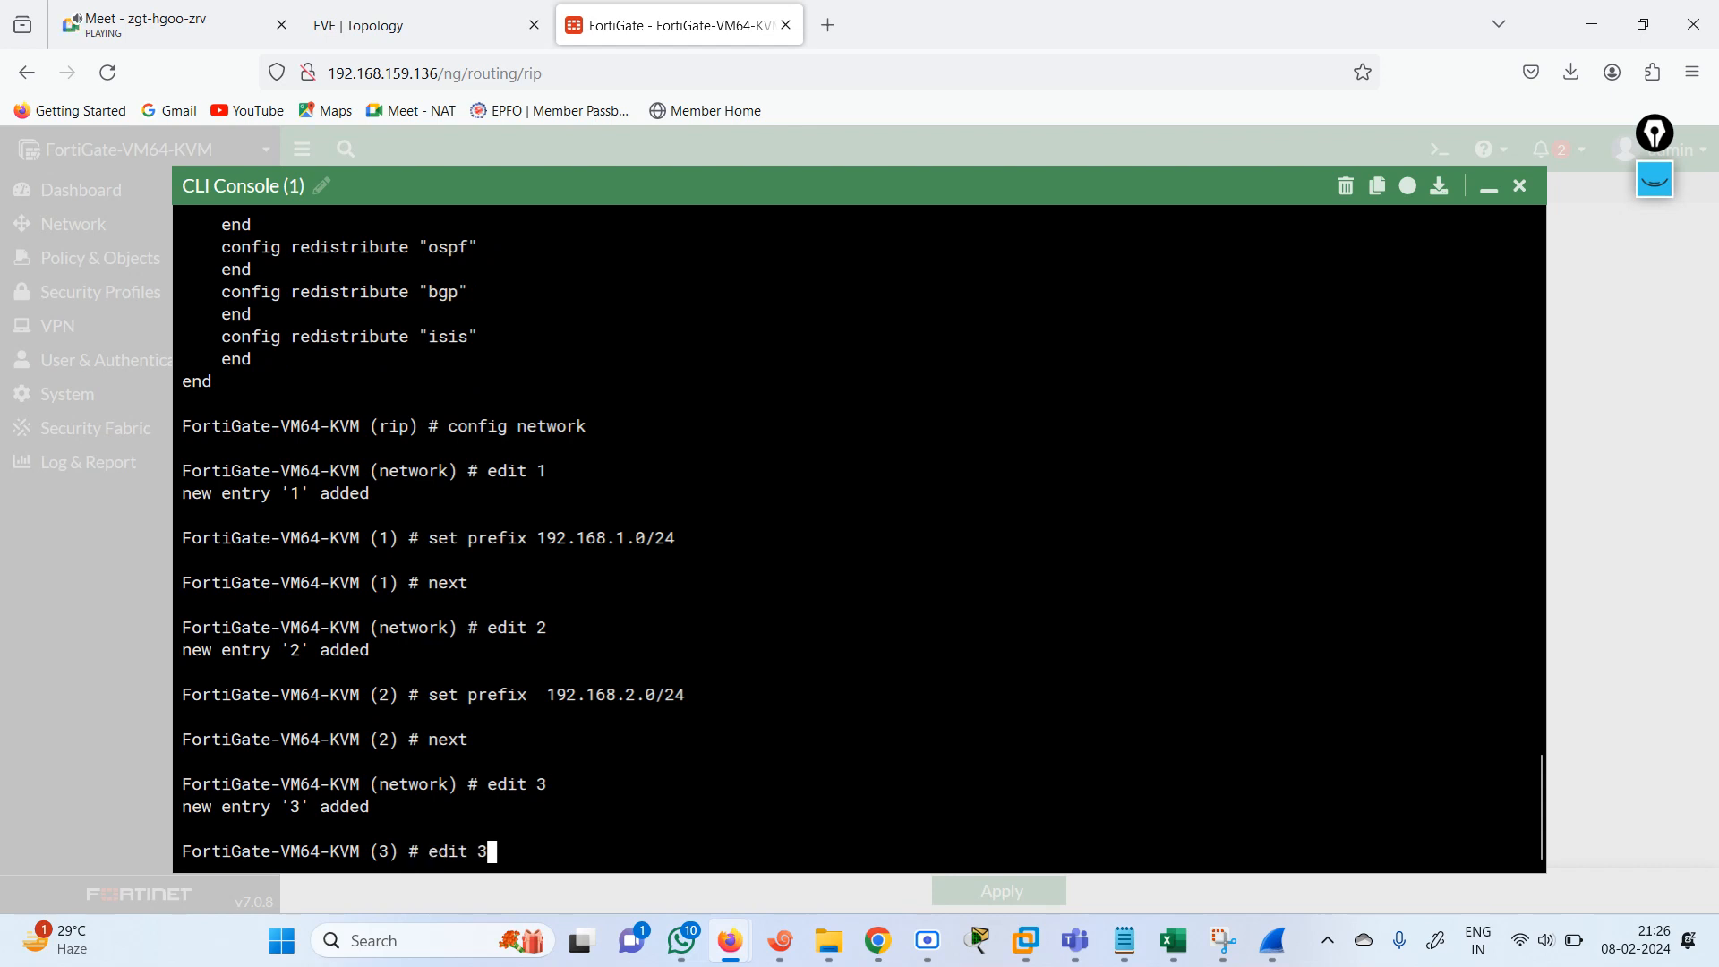
{"action": "key", "text": "Left"}
{"action": "key", "text": "Left"}
{"action": "key", "text": "Left"}
{"action": "key", "text": "Left"}
{"action": "key", "text": "Left"}
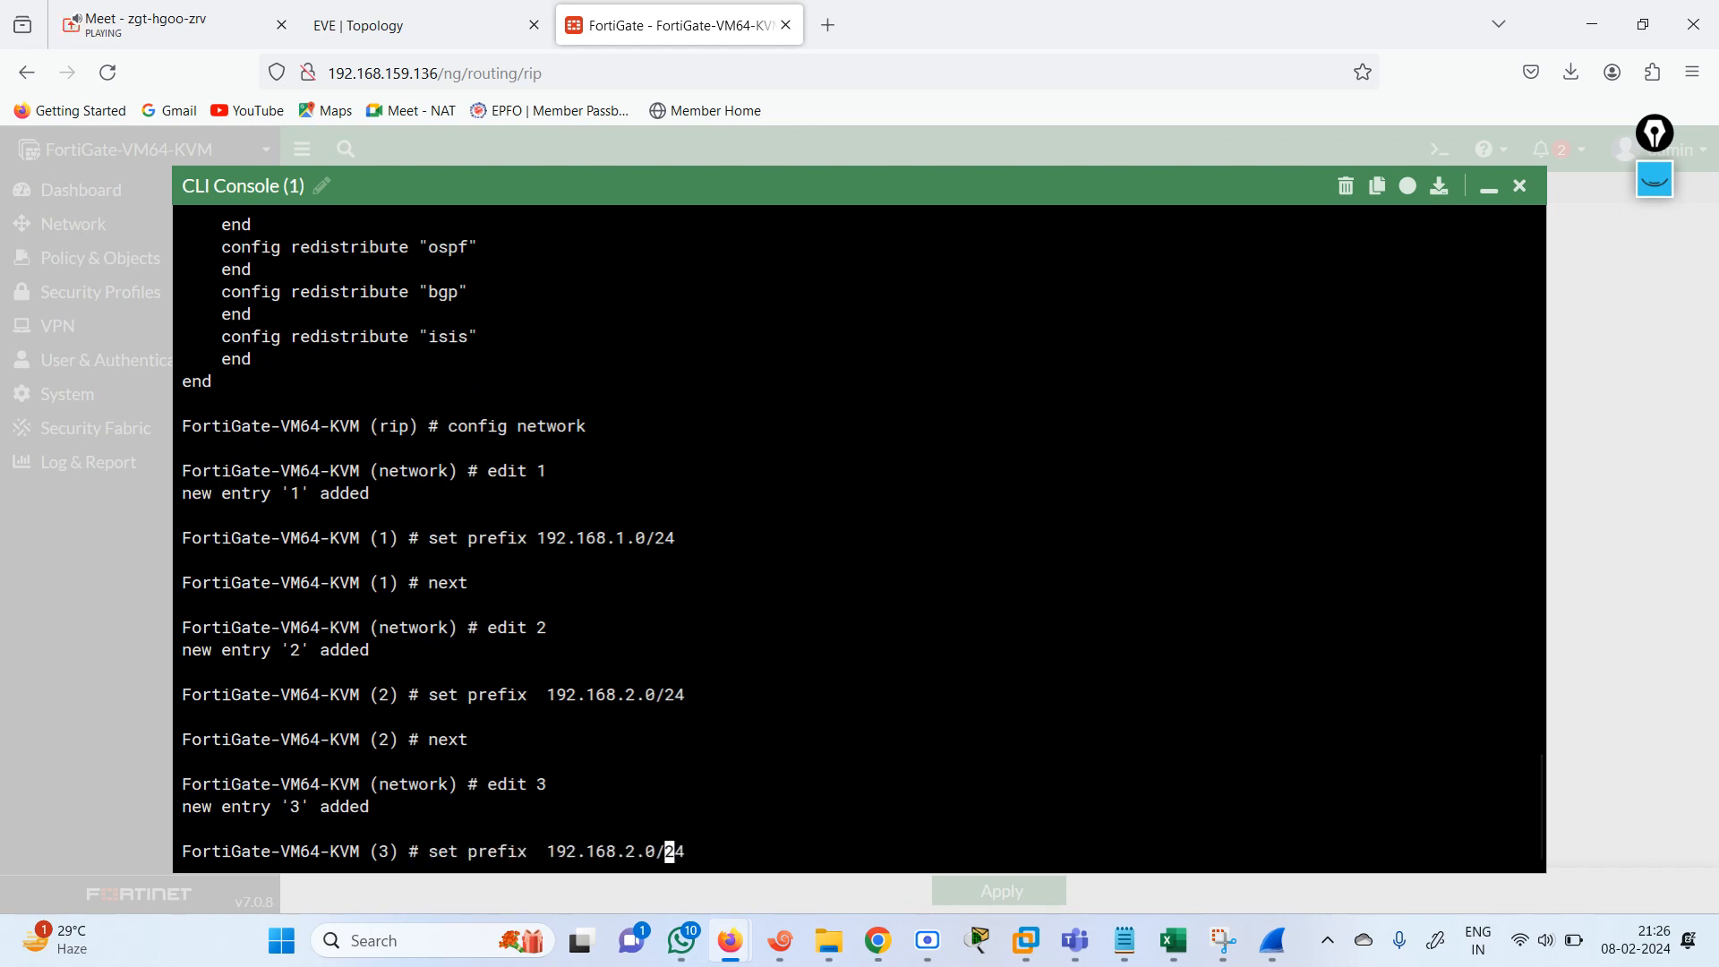
{"action": "key", "text": "BackSpace"}
{"action": "type", "text": "3"}
{"action": "key", "text": "Return"}
Try to open network entry 4 with edit 4 directly from within entry 3.
{"action": "key", "text": "Up"}
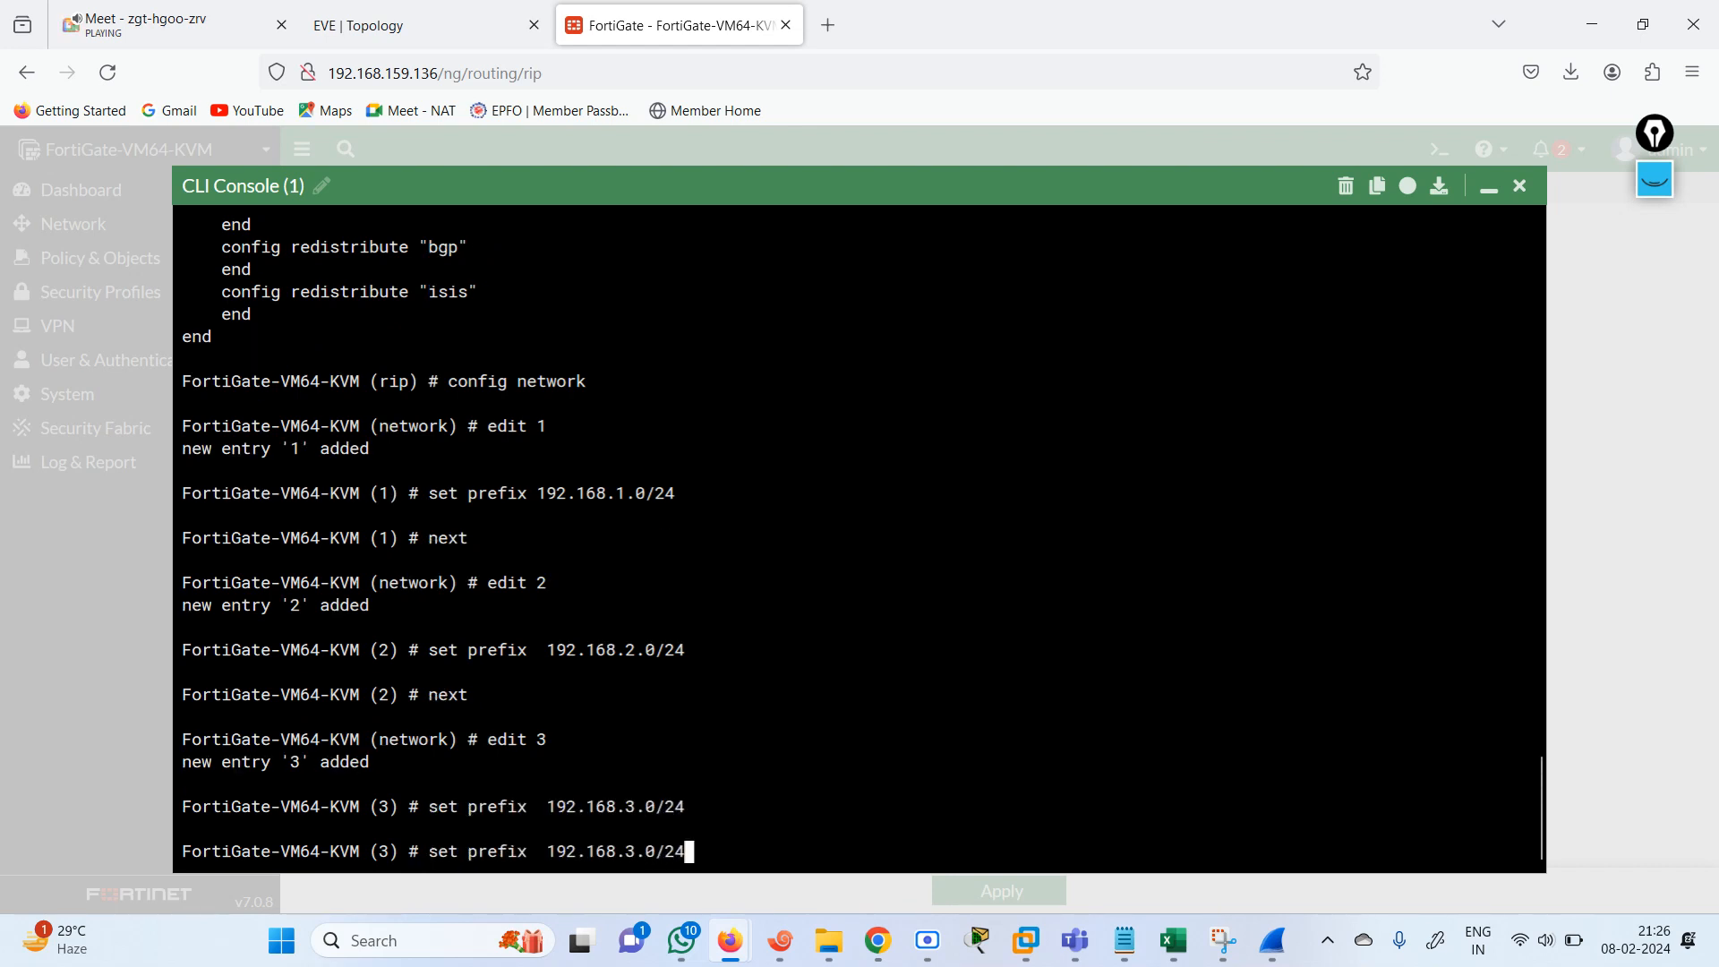
{"action": "key", "text": "Up"}
{"action": "key", "text": "Up"}
{"action": "key", "text": "Down"}
{"action": "key", "text": "BackSpace"}
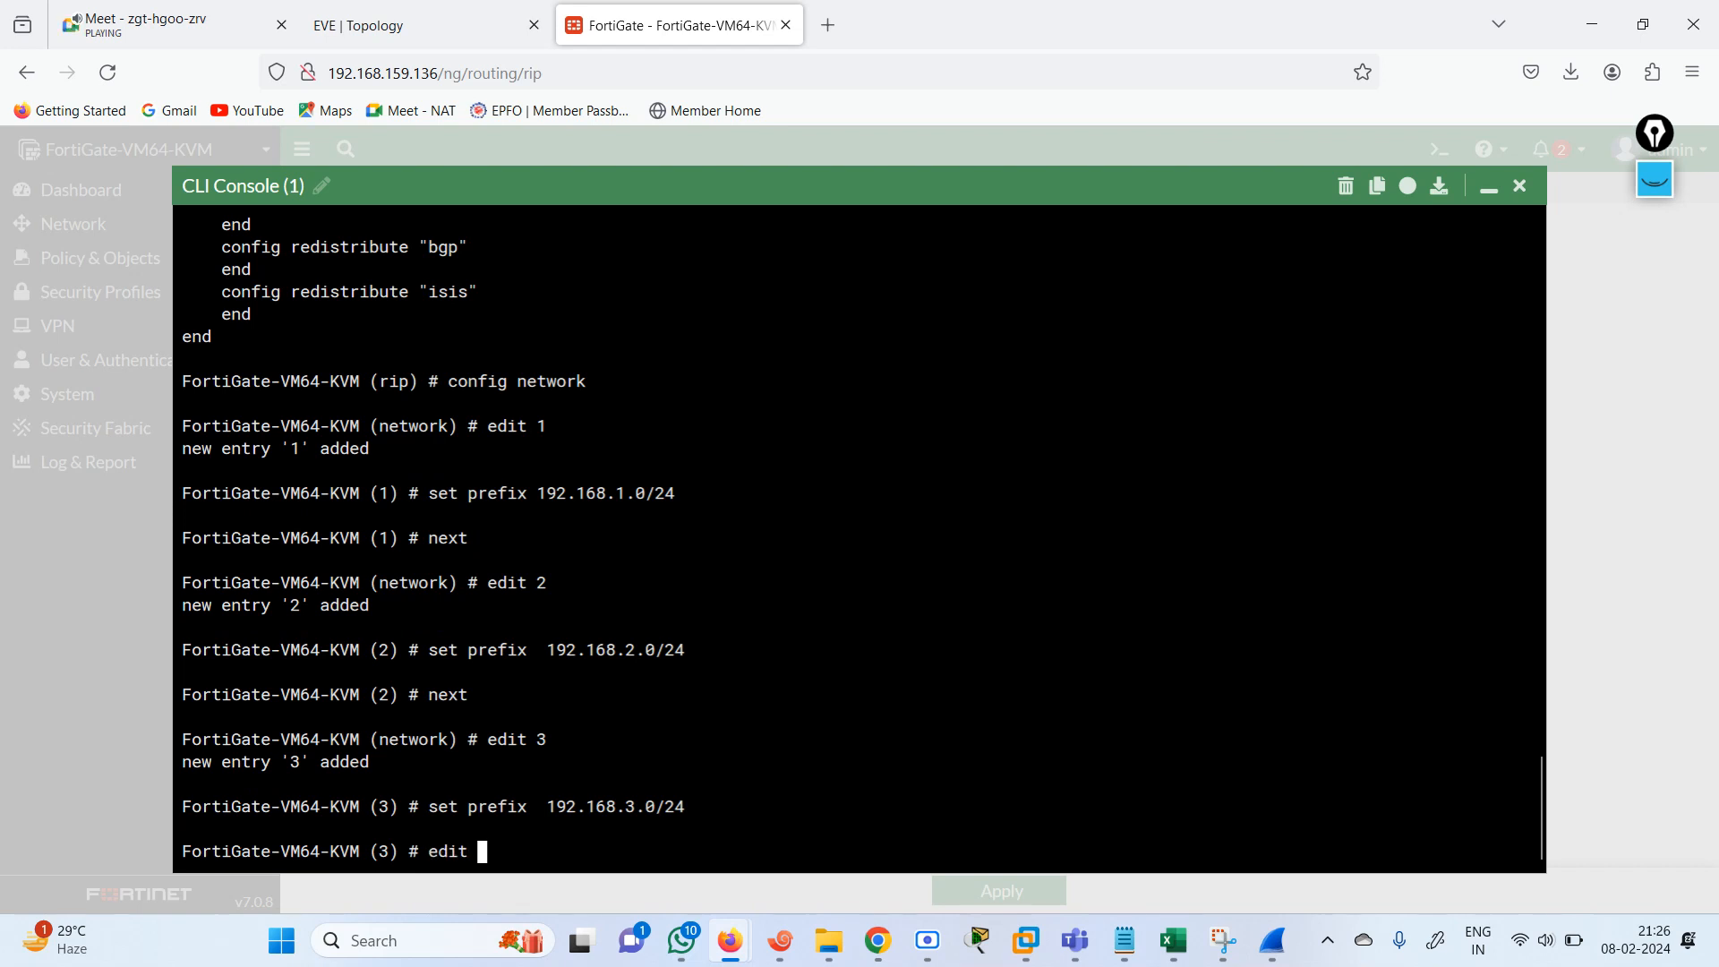
{"action": "type", "text": "4"}
{"action": "key", "text": "Return"}
Reuse the previous prefix command to set the open network entry's prefix to 192.168.4.0/24.
{"action": "key", "text": "Up"}
{"action": "key", "text": "Up"}
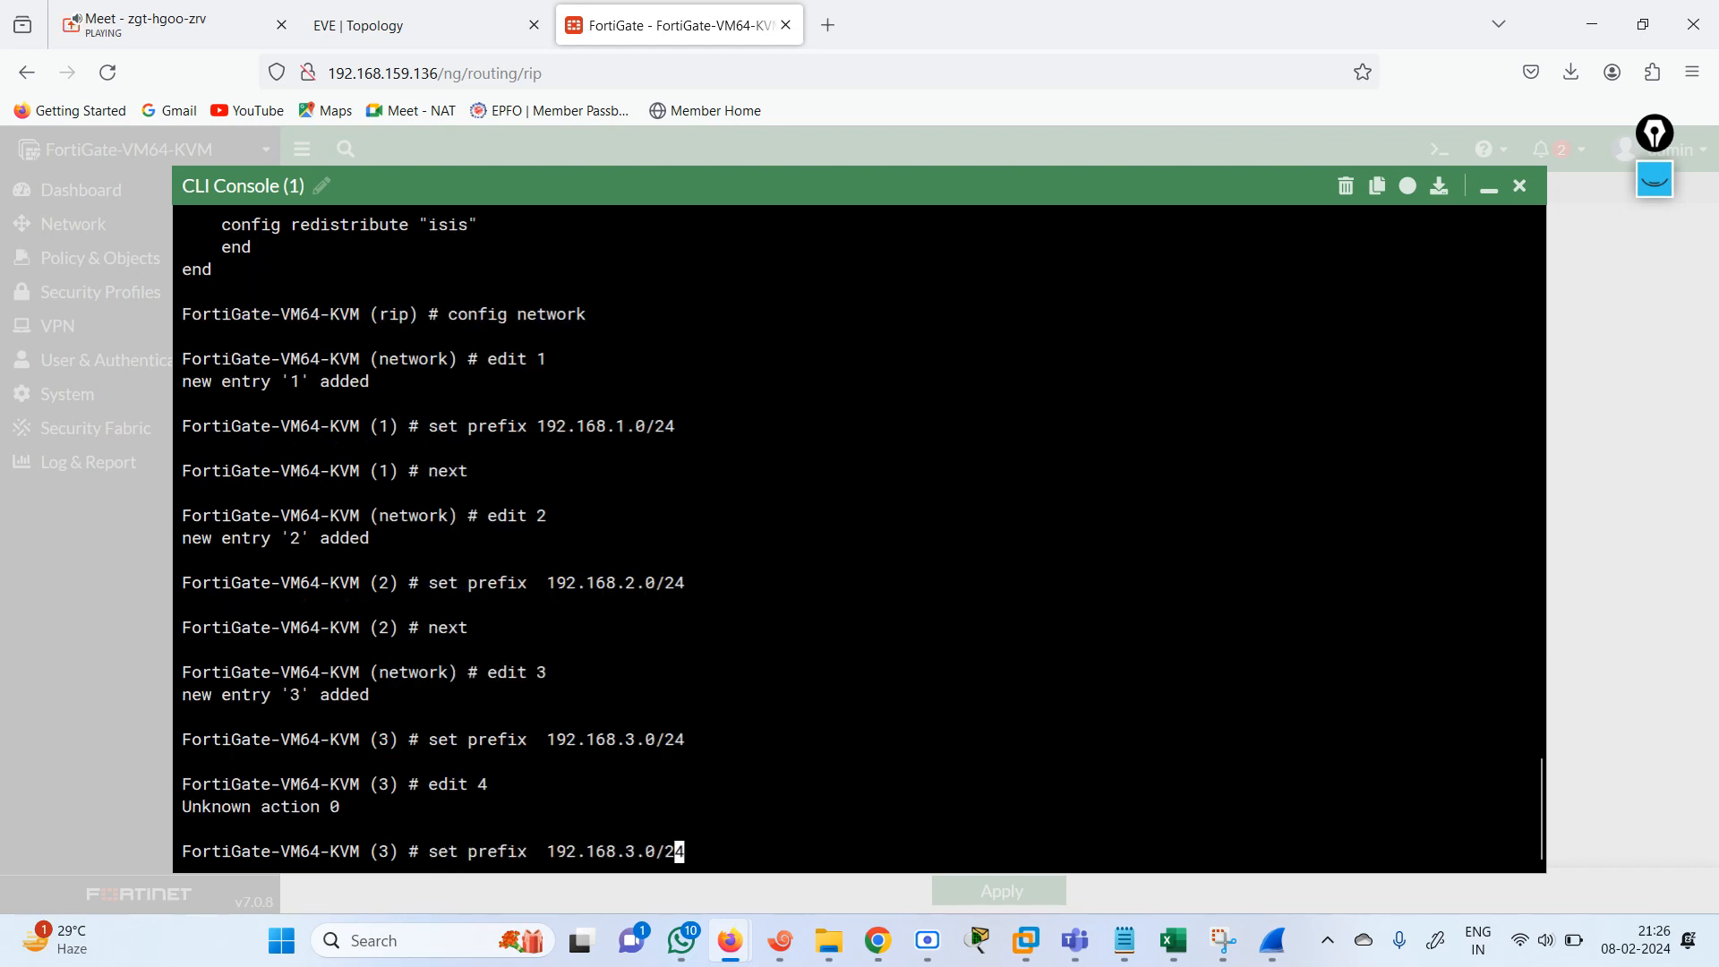
{"action": "key", "text": "Left"}
{"action": "key", "text": "Left"}
{"action": "key", "text": "Left"}
{"action": "key", "text": "Left"}
{"action": "key", "text": "BackSpace"}
{"action": "type", "text": "4"}
{"action": "key", "text": "Return"}
{"action": "key", "text": "Return"}
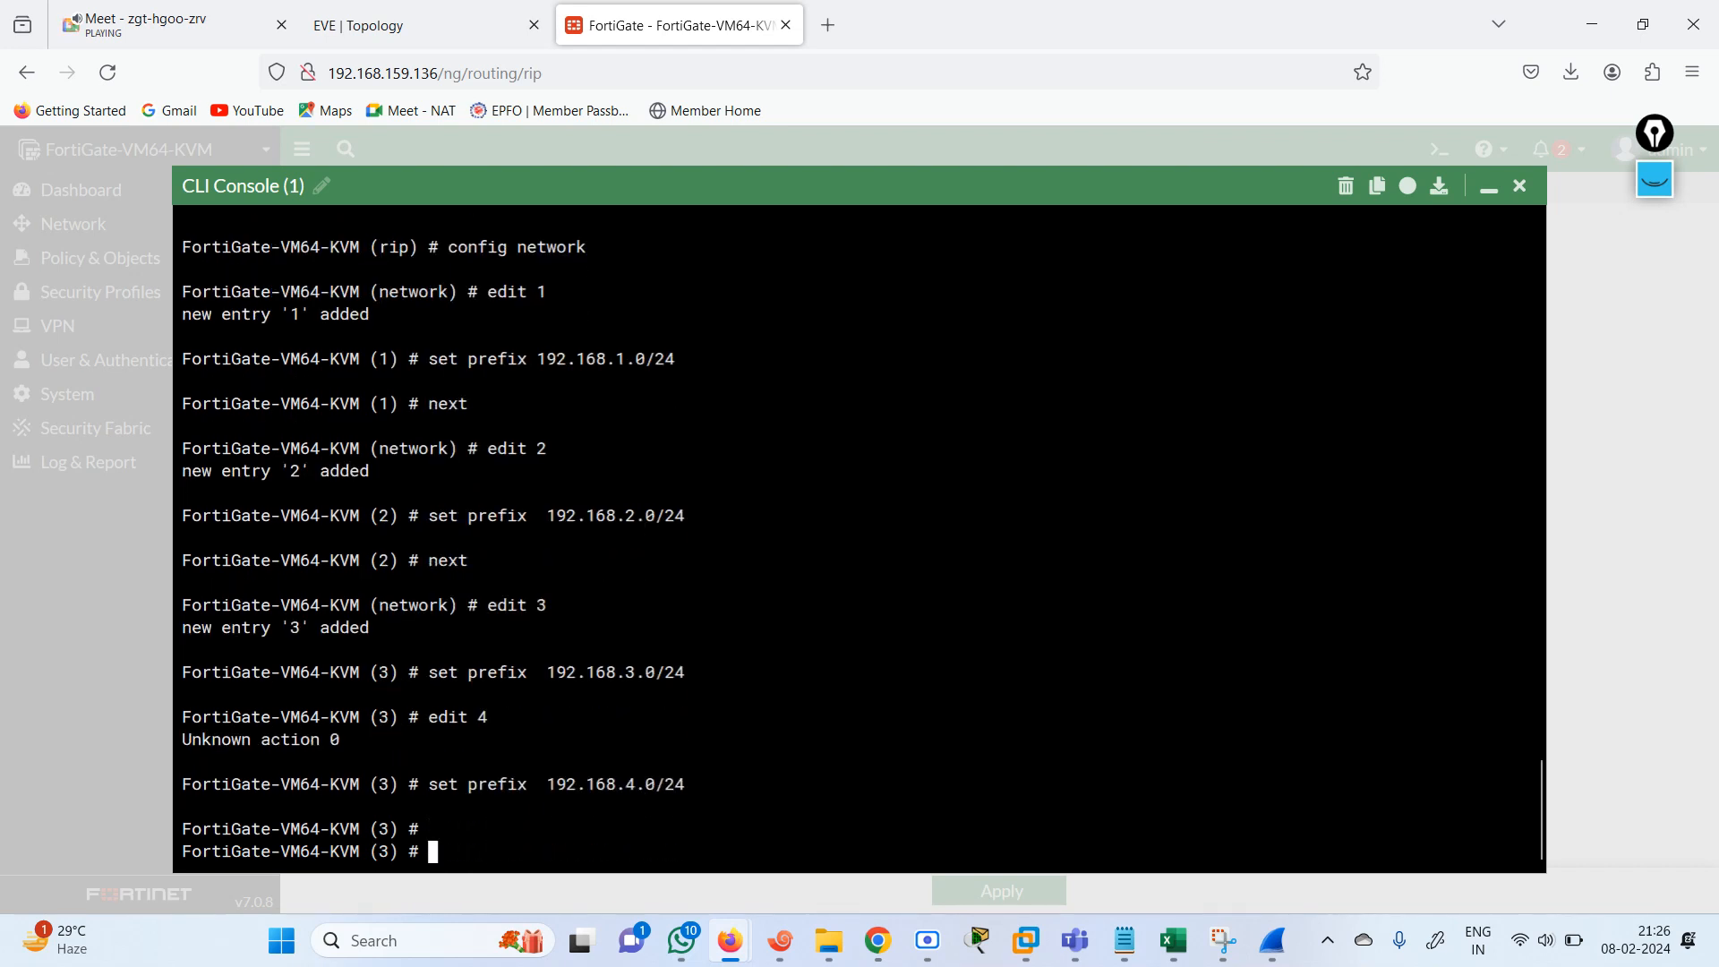
End the open network entry and leave the RIP configuration to return to the root CLI prompt.
{"action": "key", "text": "Return"}
{"action": "type", "text": "end"}
{"action": "key", "text": "Return"}
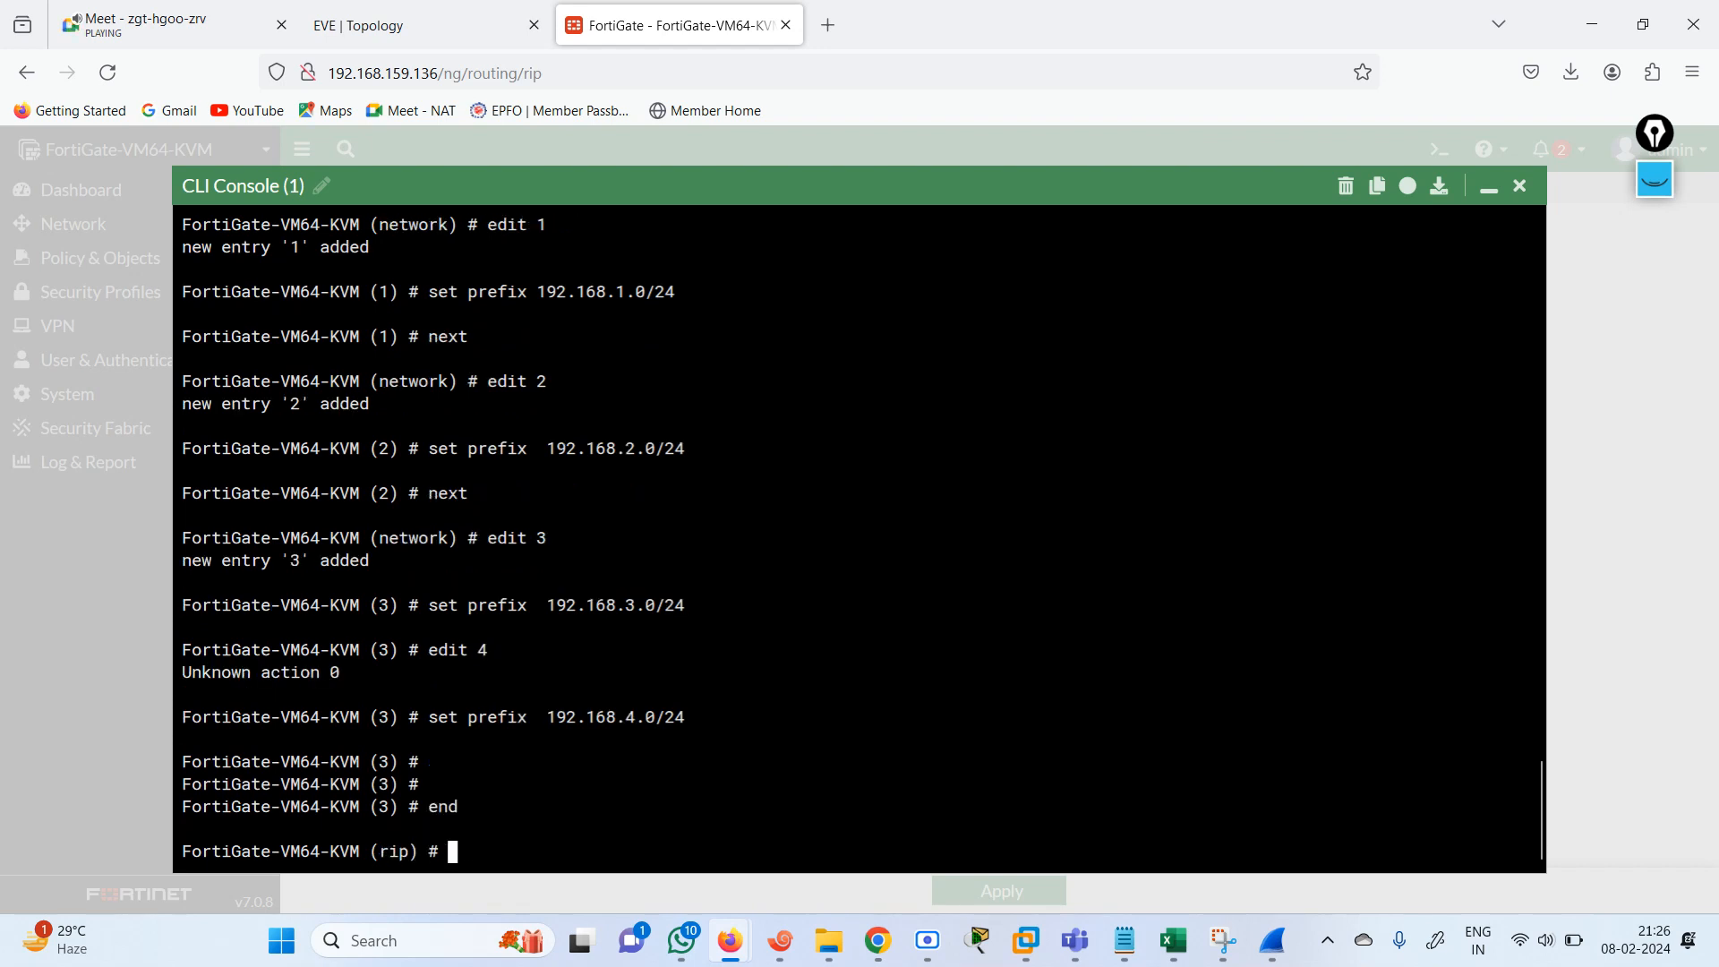
{"action": "key", "text": "Return"}
{"action": "key", "text": "Return"}
{"action": "key", "text": "Return"}
{"action": "type", "text": "end"}
{"action": "key", "text": "Return"}
{"action": "key", "text": "Return"}
{"action": "key", "text": "Return"}
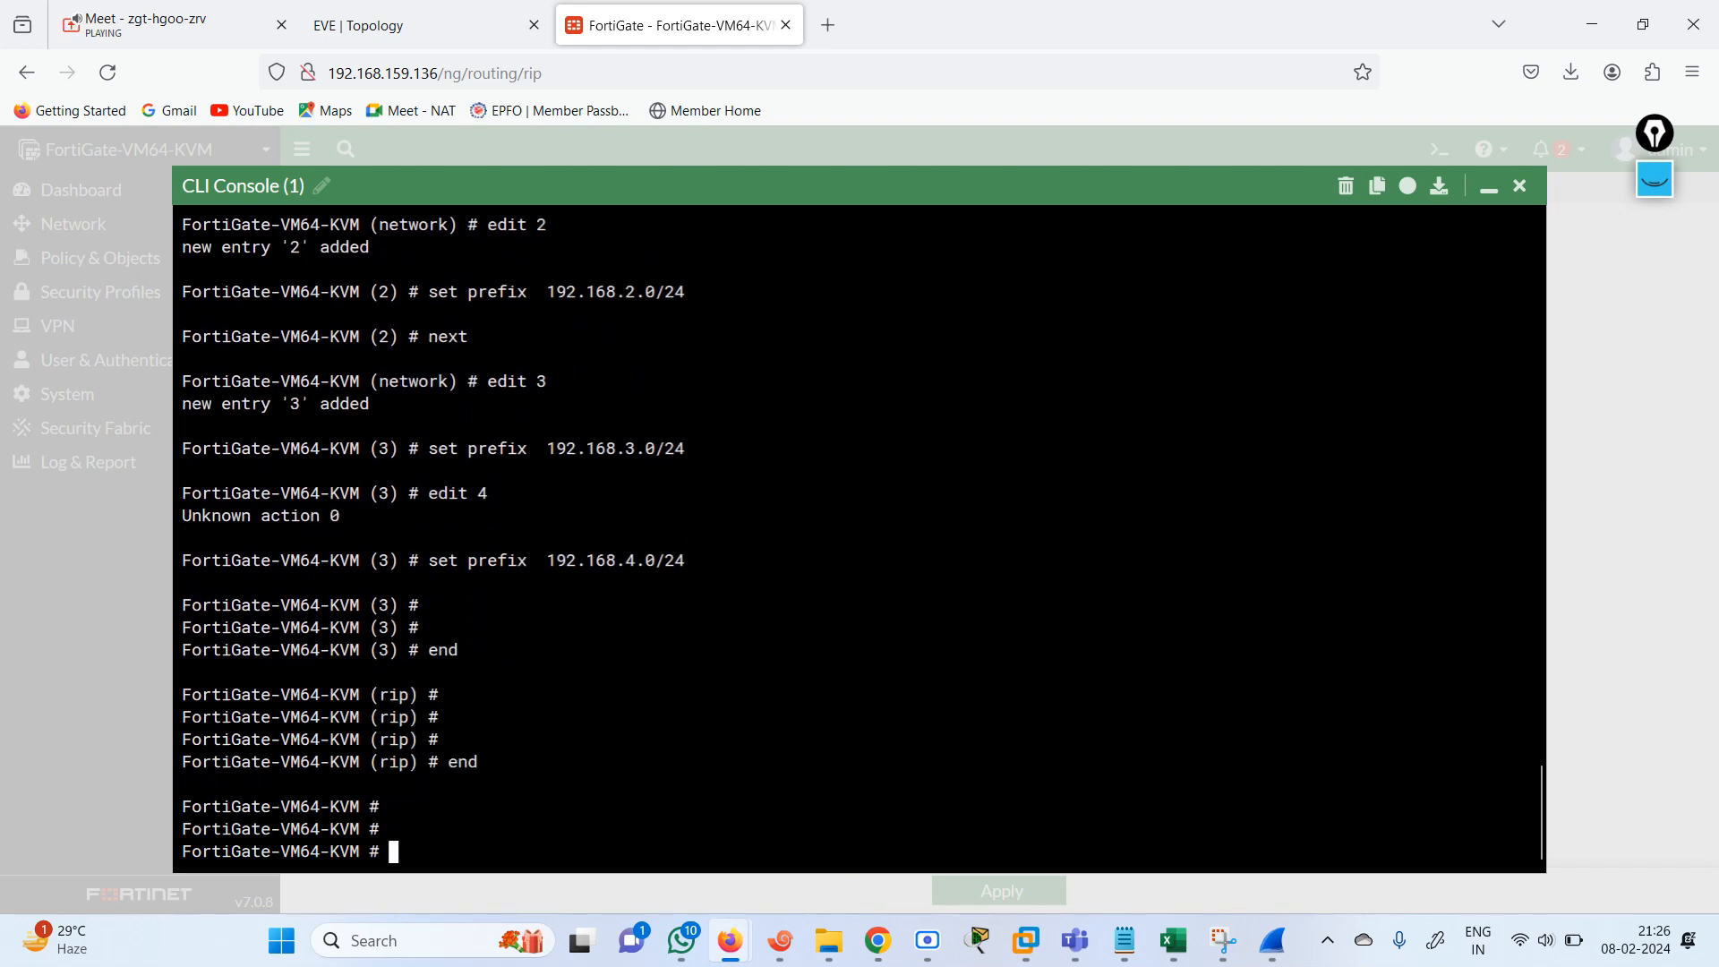
Close the CLI console and reload the RIP page to refresh its network list.
{"action": "type", "text": "sh"}
{"action": "key", "text": "BackSpace"}
{"action": "left_click", "coordinate": [1520, 185]}
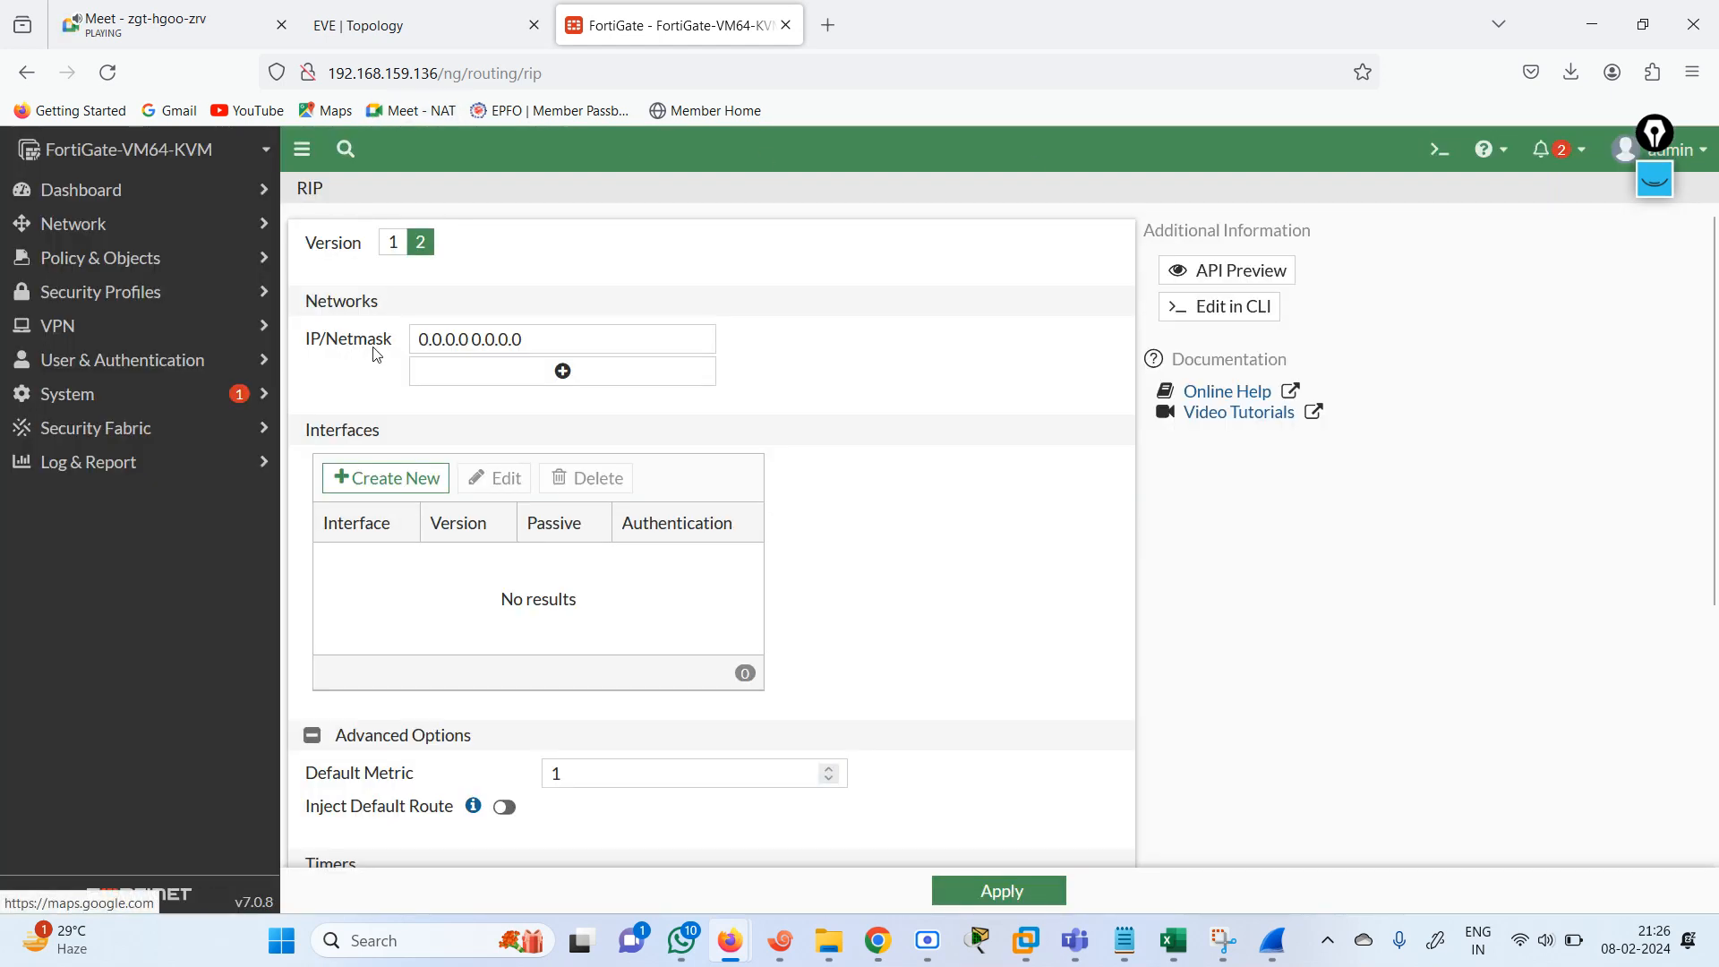
{"action": "left_click", "coordinate": [108, 72]}
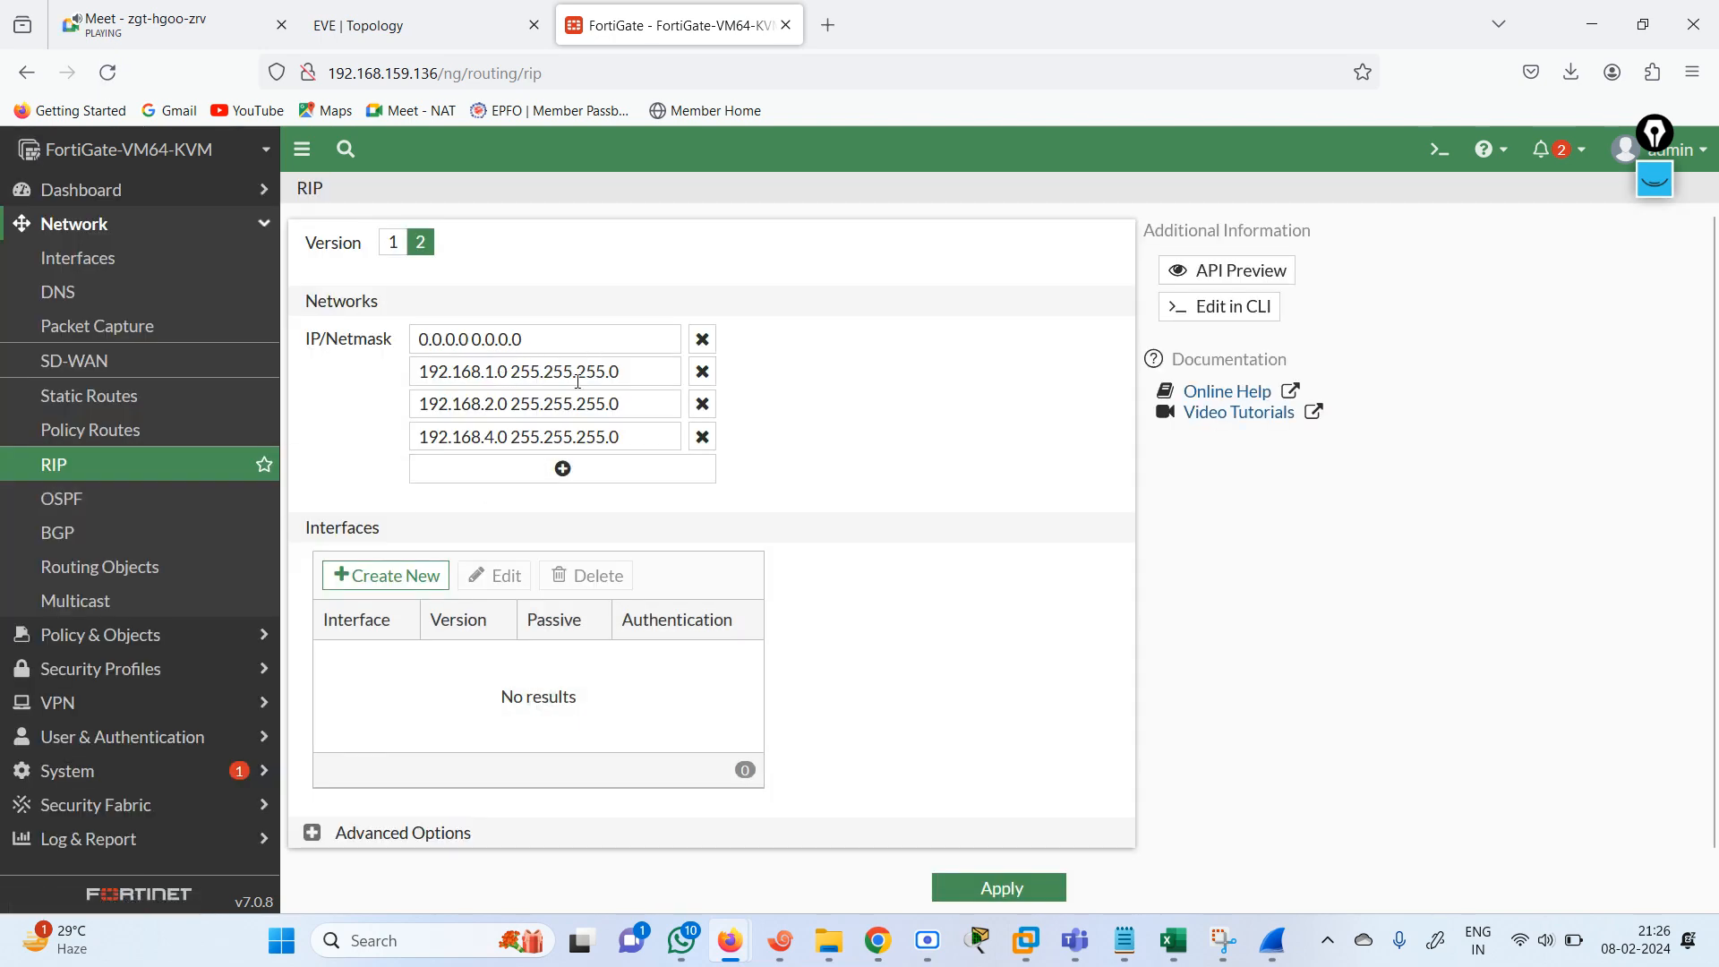
Add 192.168.3.0 255.255.255.0 as another RIP network and apply the settings.
{"action": "left_click", "coordinate": [564, 473]}
{"action": "left_click", "coordinate": [509, 442]}
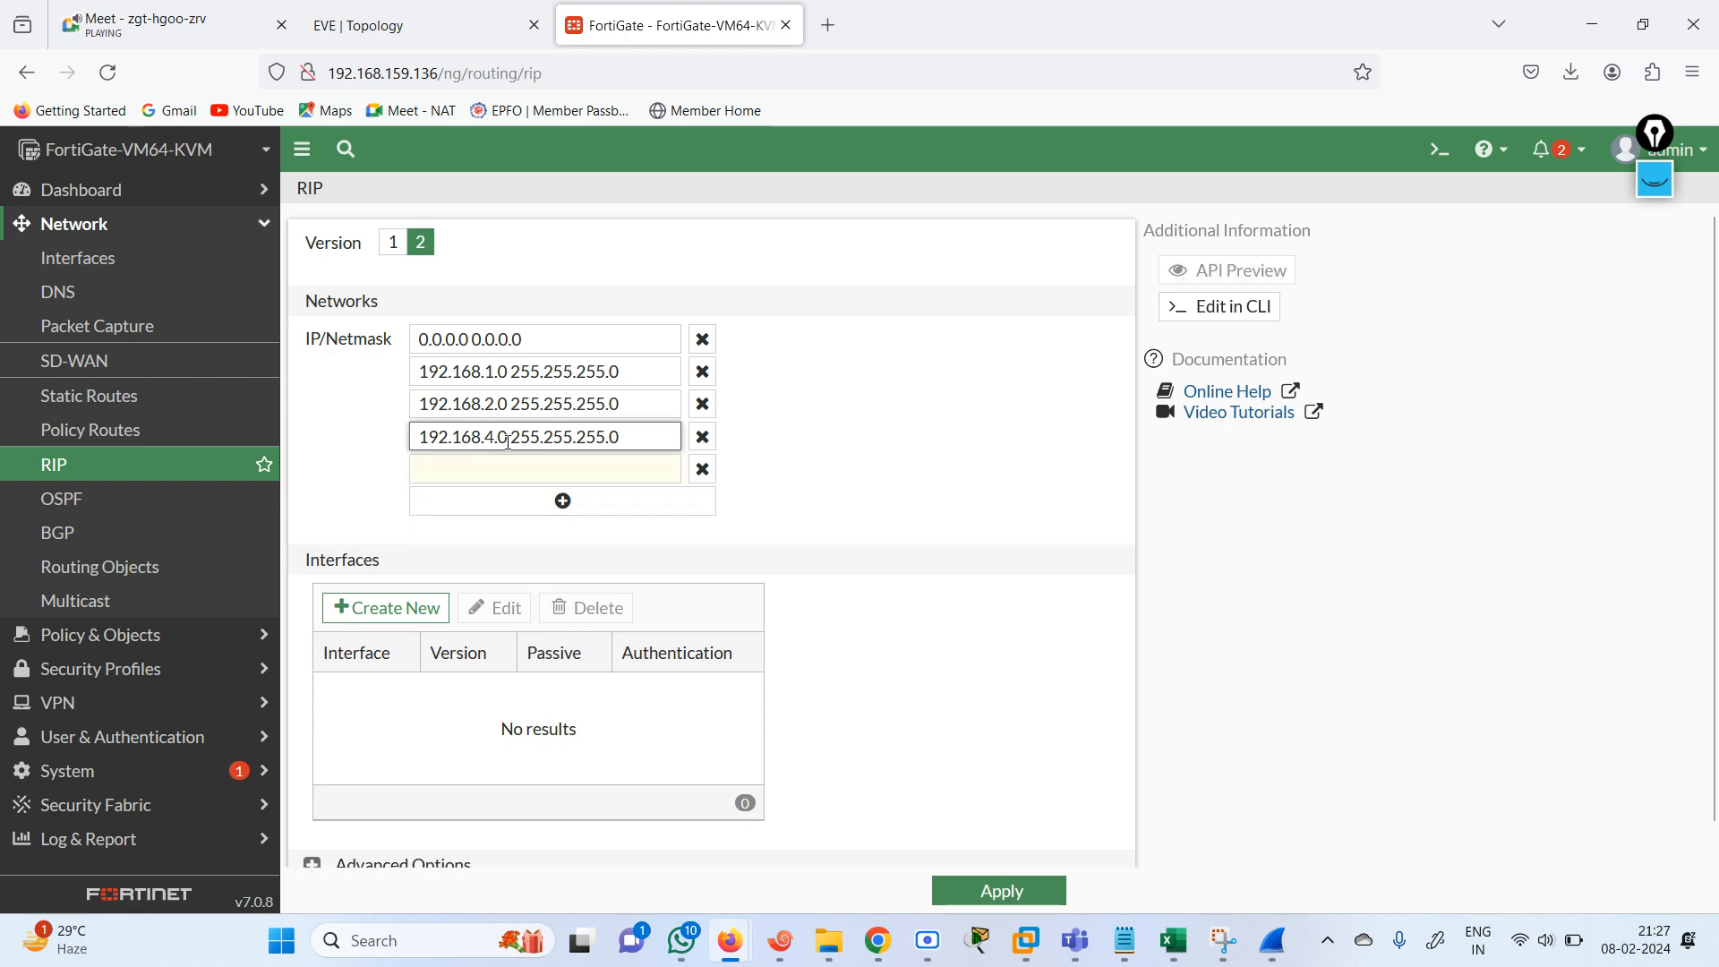
{"action": "triple_click", "coordinate": [509, 442]}
{"action": "key", "text": "ctrl+c"}
{"action": "left_click", "coordinate": [534, 471]}
{"action": "key", "text": "ctrl+v"}
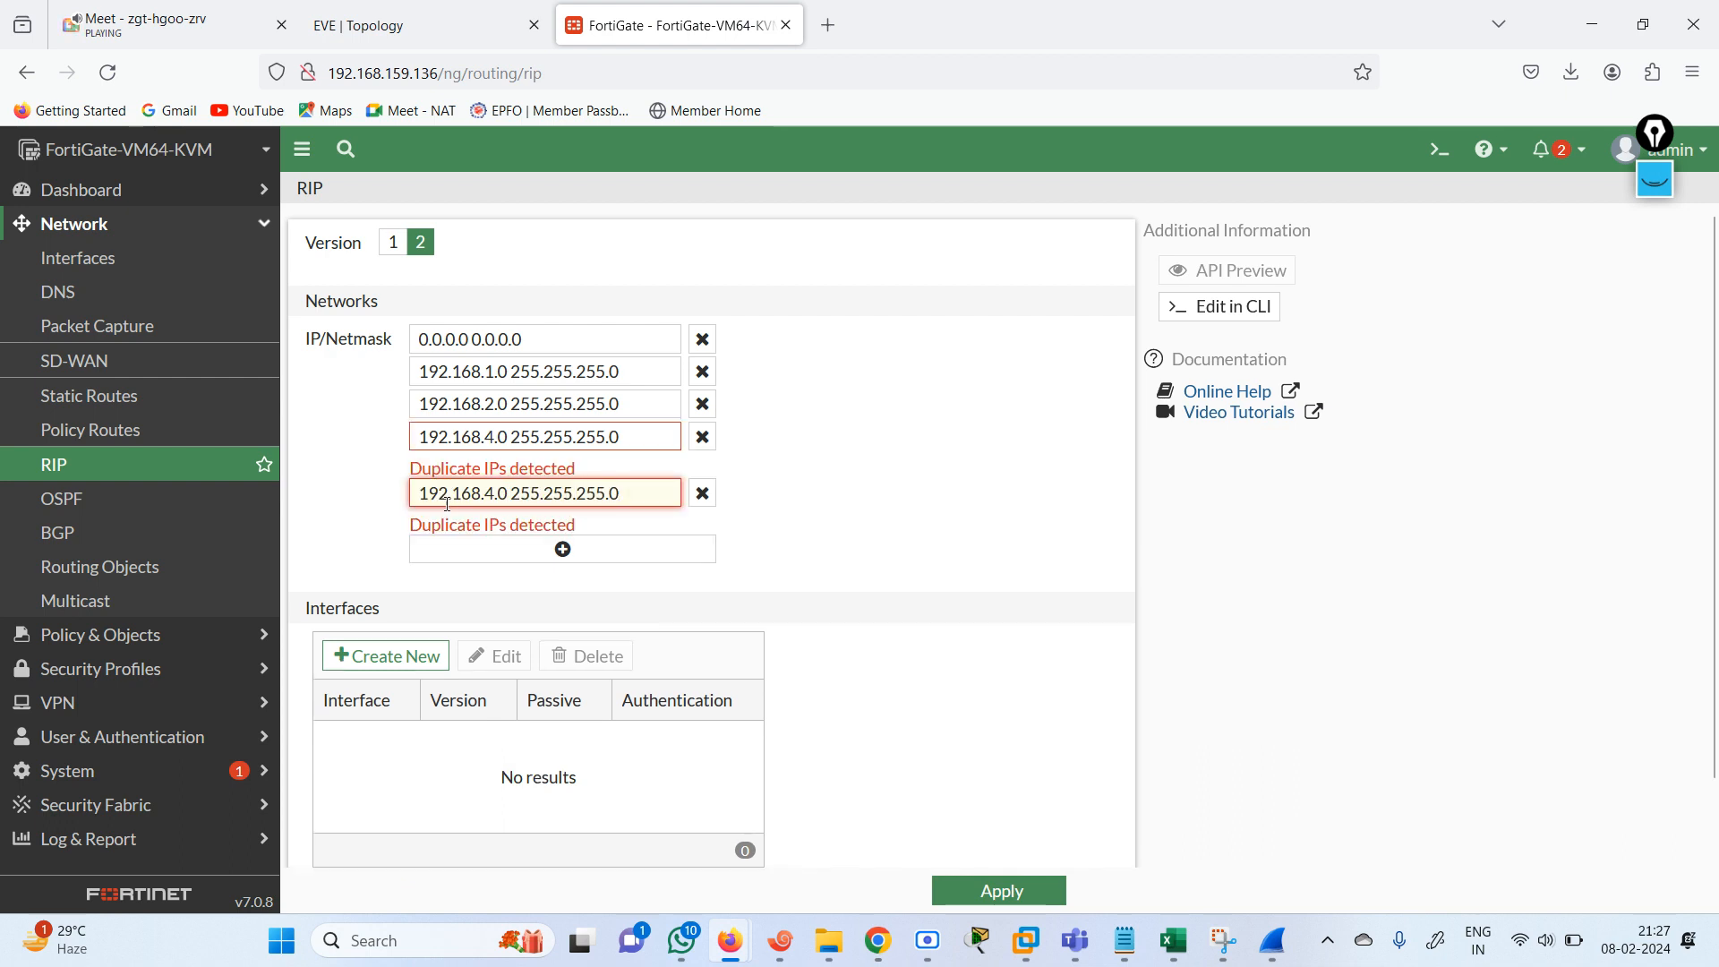
{"action": "key", "text": "BackSpace"}
{"action": "type", "text": "3"}
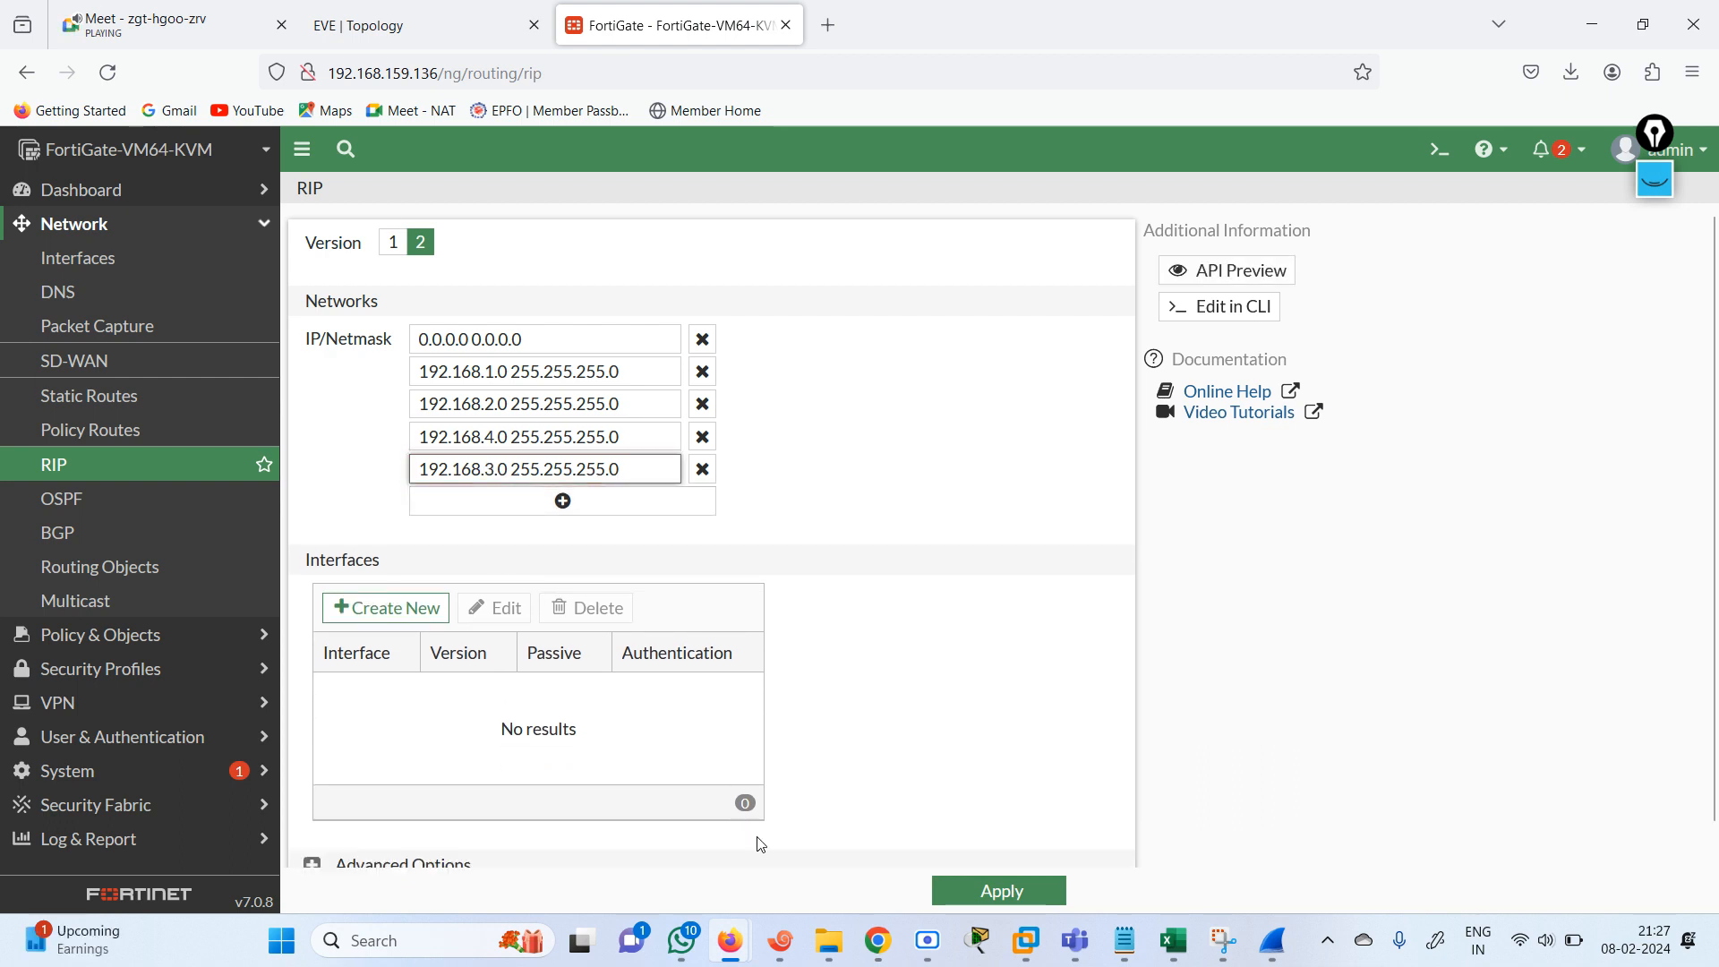
{"action": "left_click", "coordinate": [987, 893]}
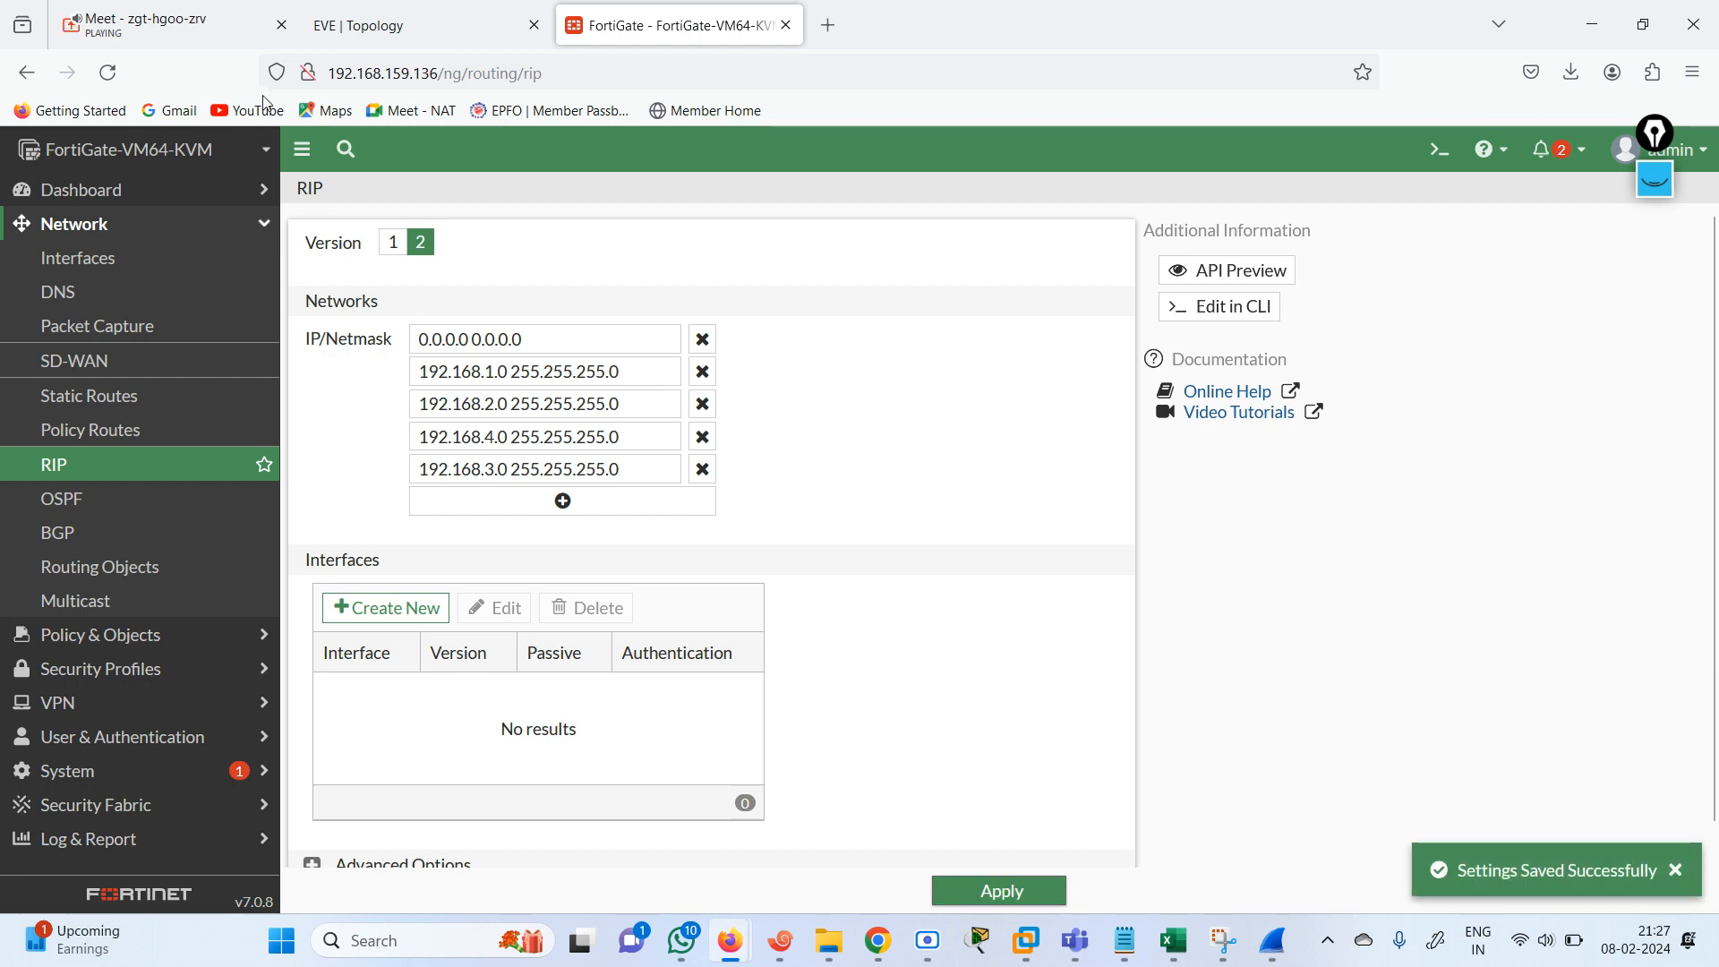
Review the interface list, the firewall policies and the port connections in the EVE topology.
{"action": "left_click", "coordinate": [96, 262]}
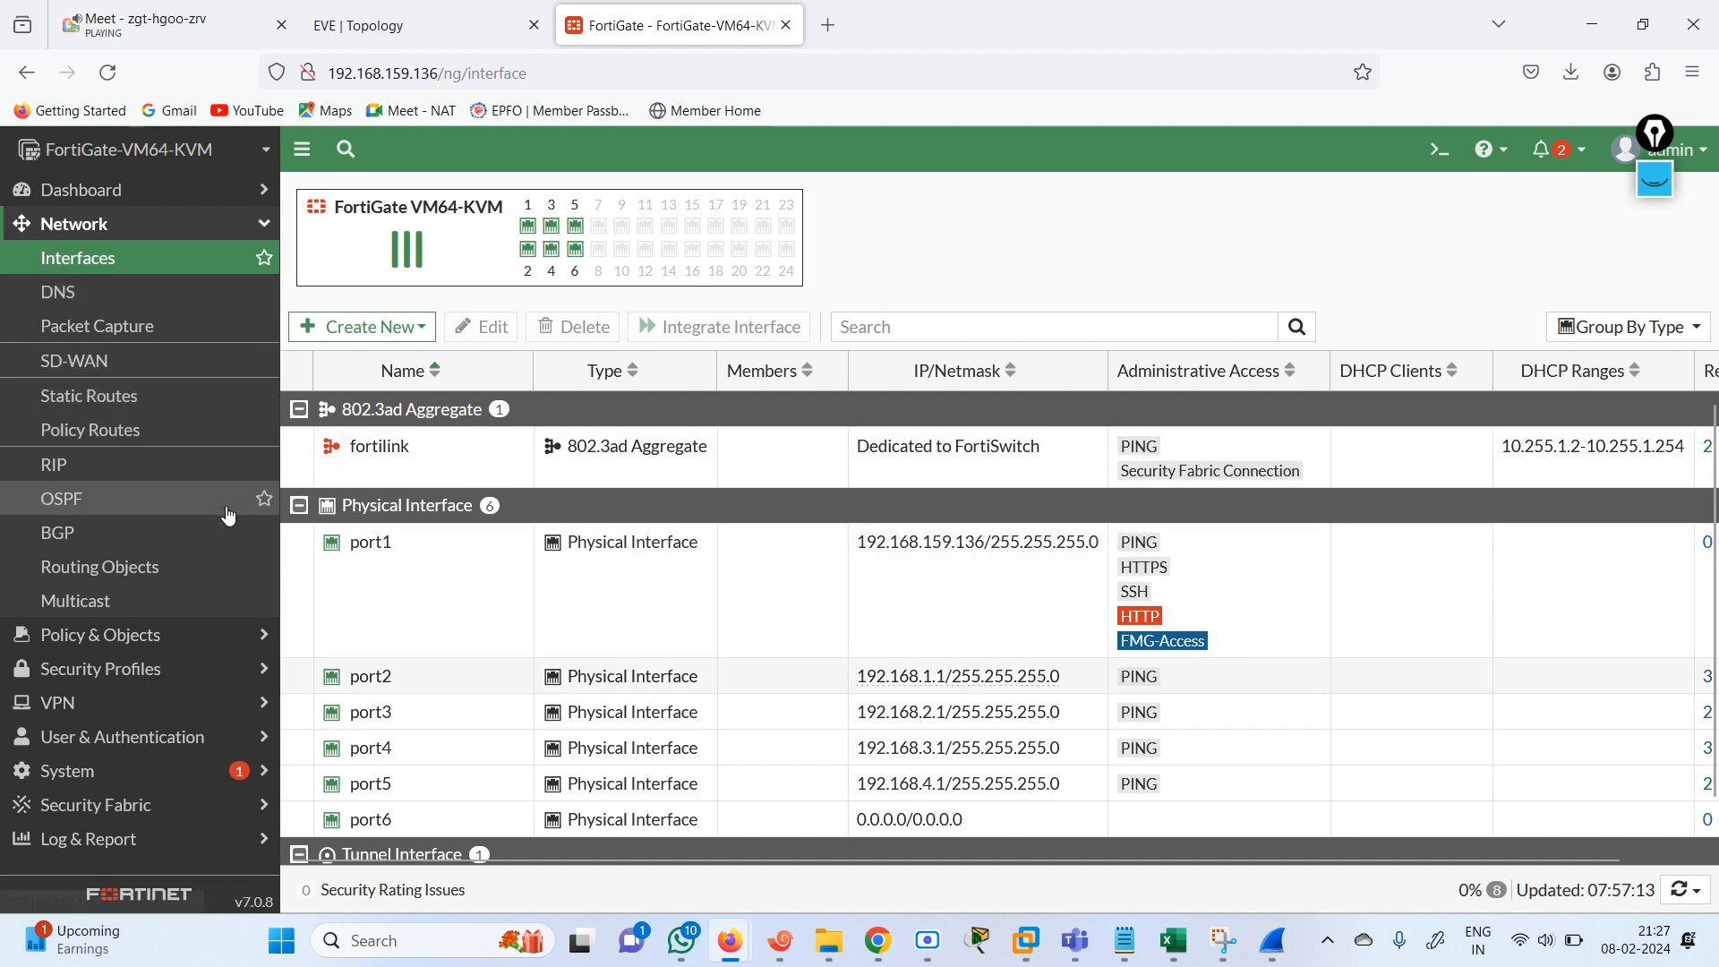
{"action": "left_click", "coordinate": [121, 636]}
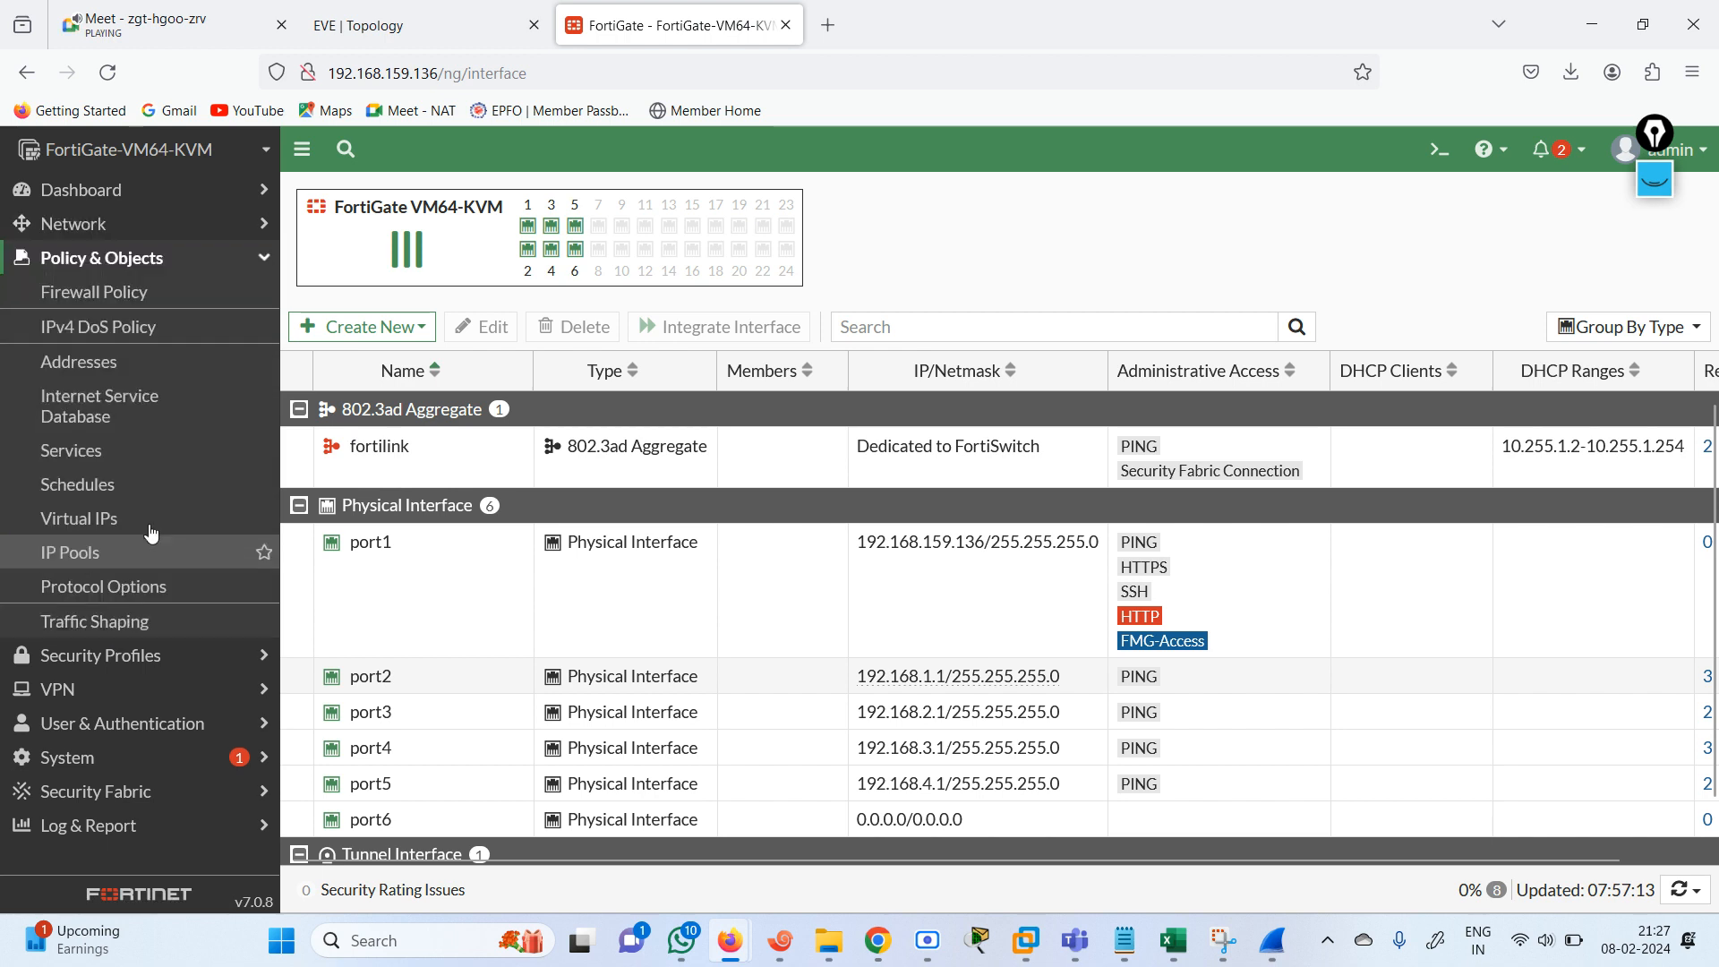
{"action": "left_click", "coordinate": [116, 304]}
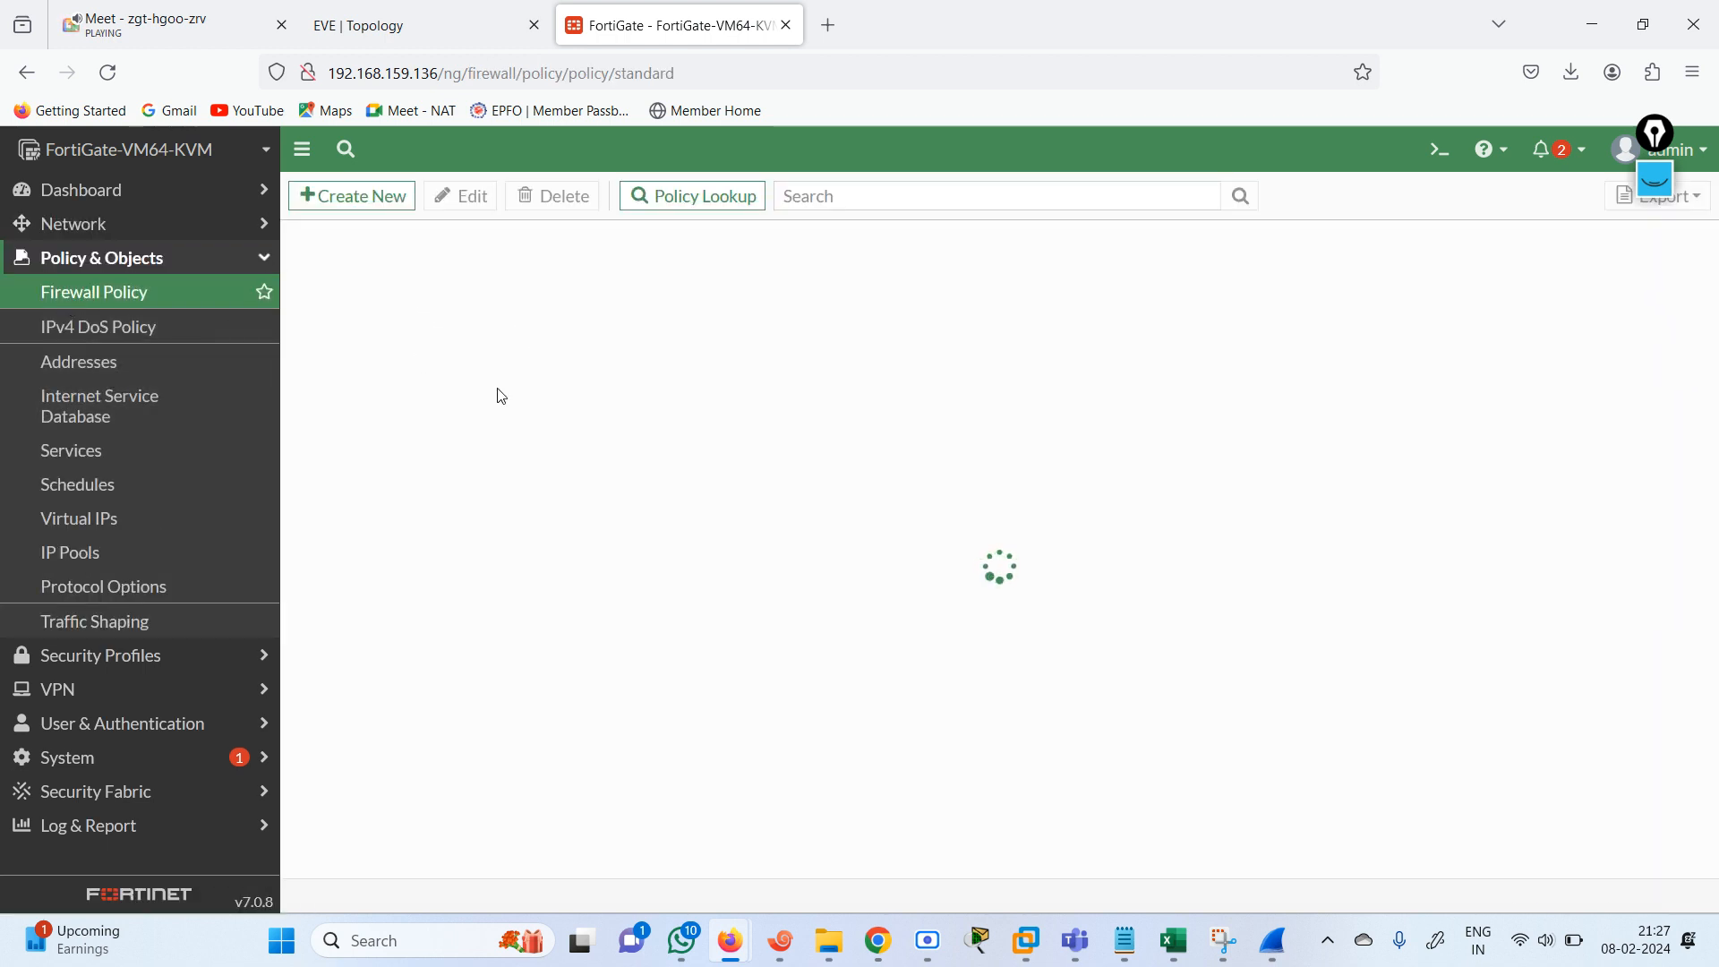
{"action": "left_click", "coordinate": [378, 40]}
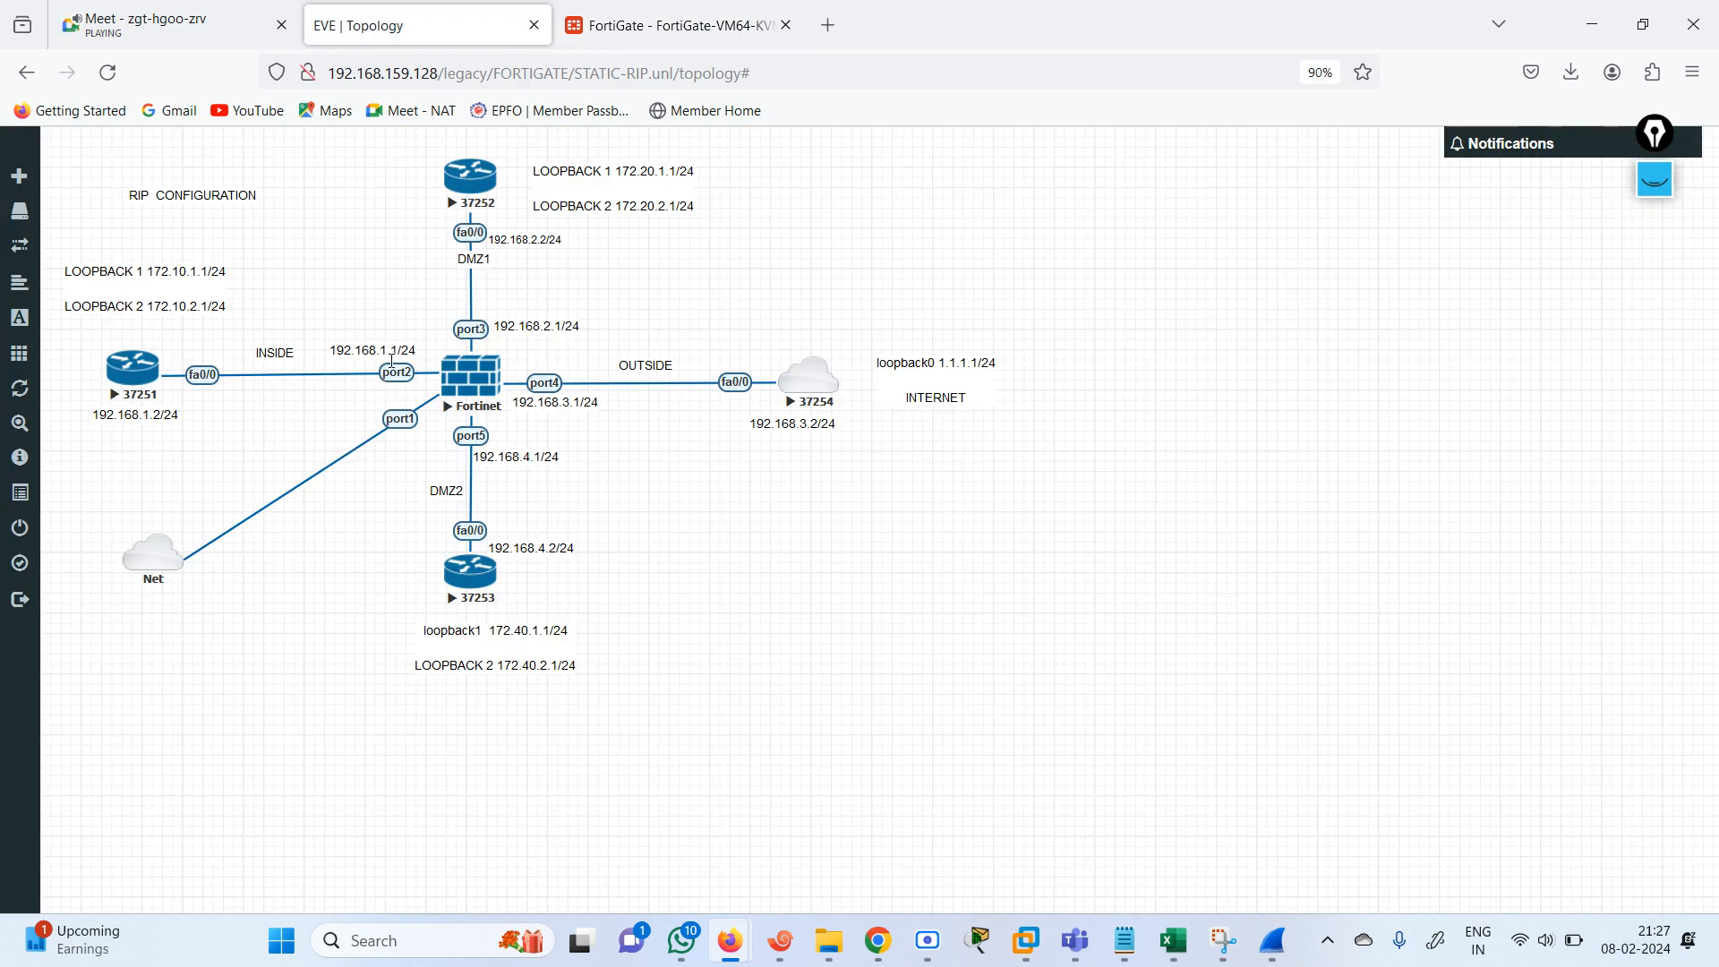
{"action": "left_click", "coordinate": [646, 25]}
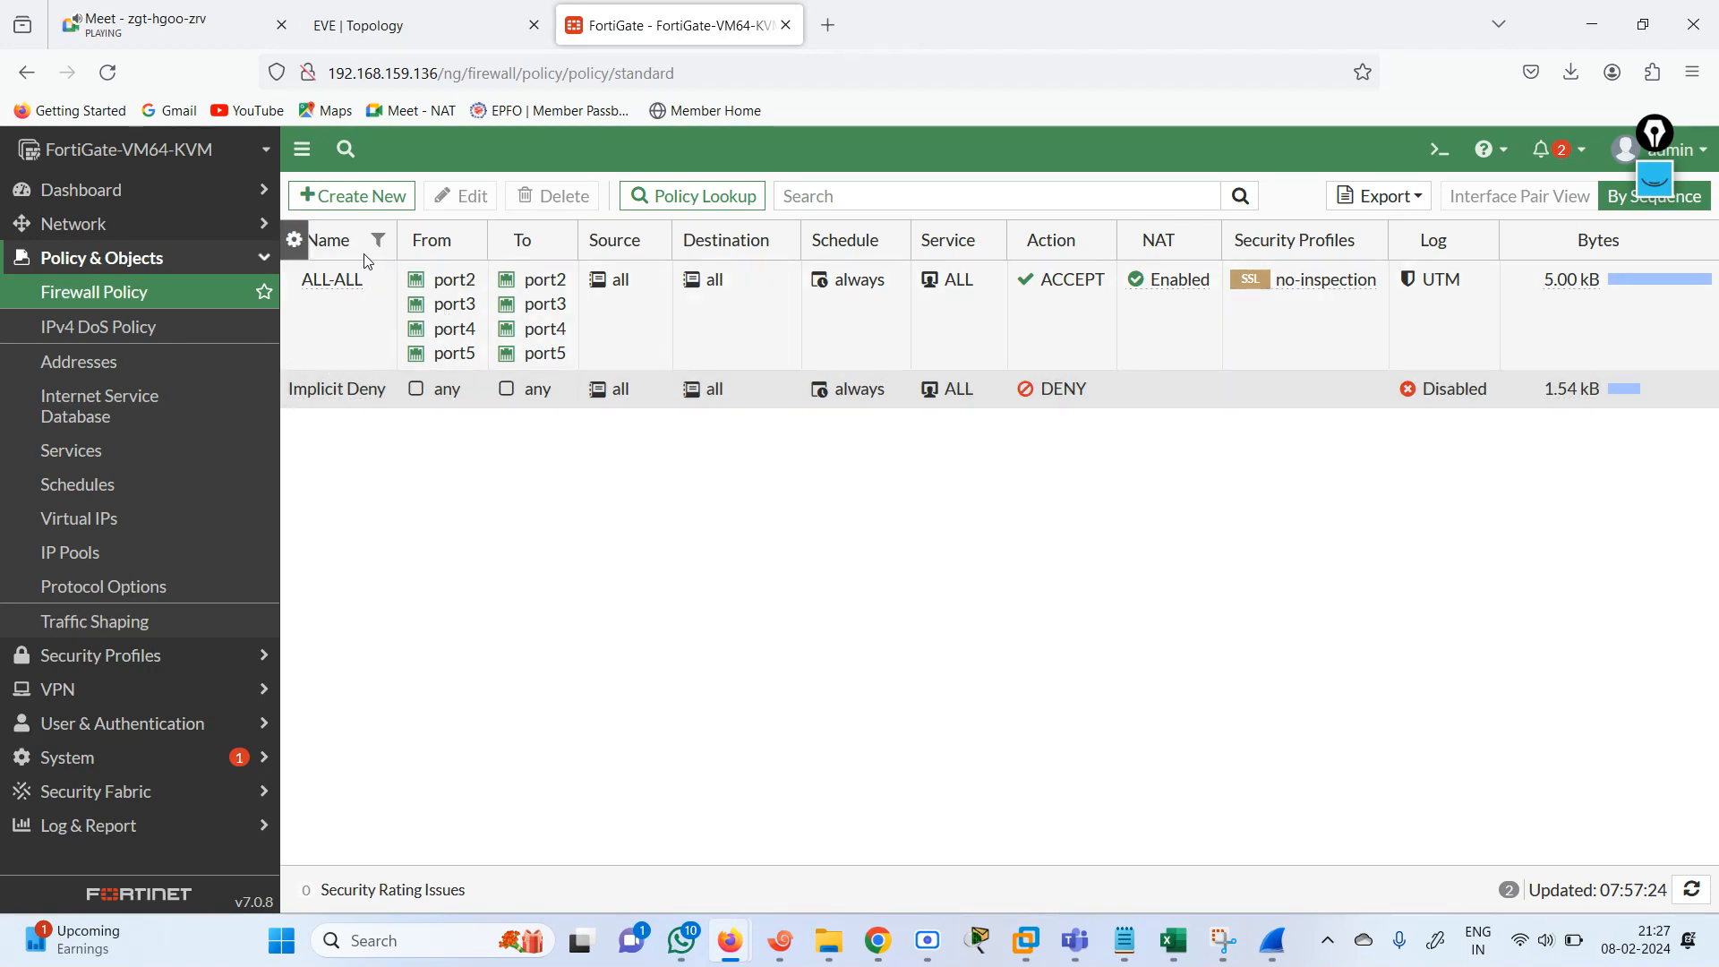
Try to create an interface zone named RIP and open its choice of interface members.
{"action": "left_click", "coordinate": [137, 240]}
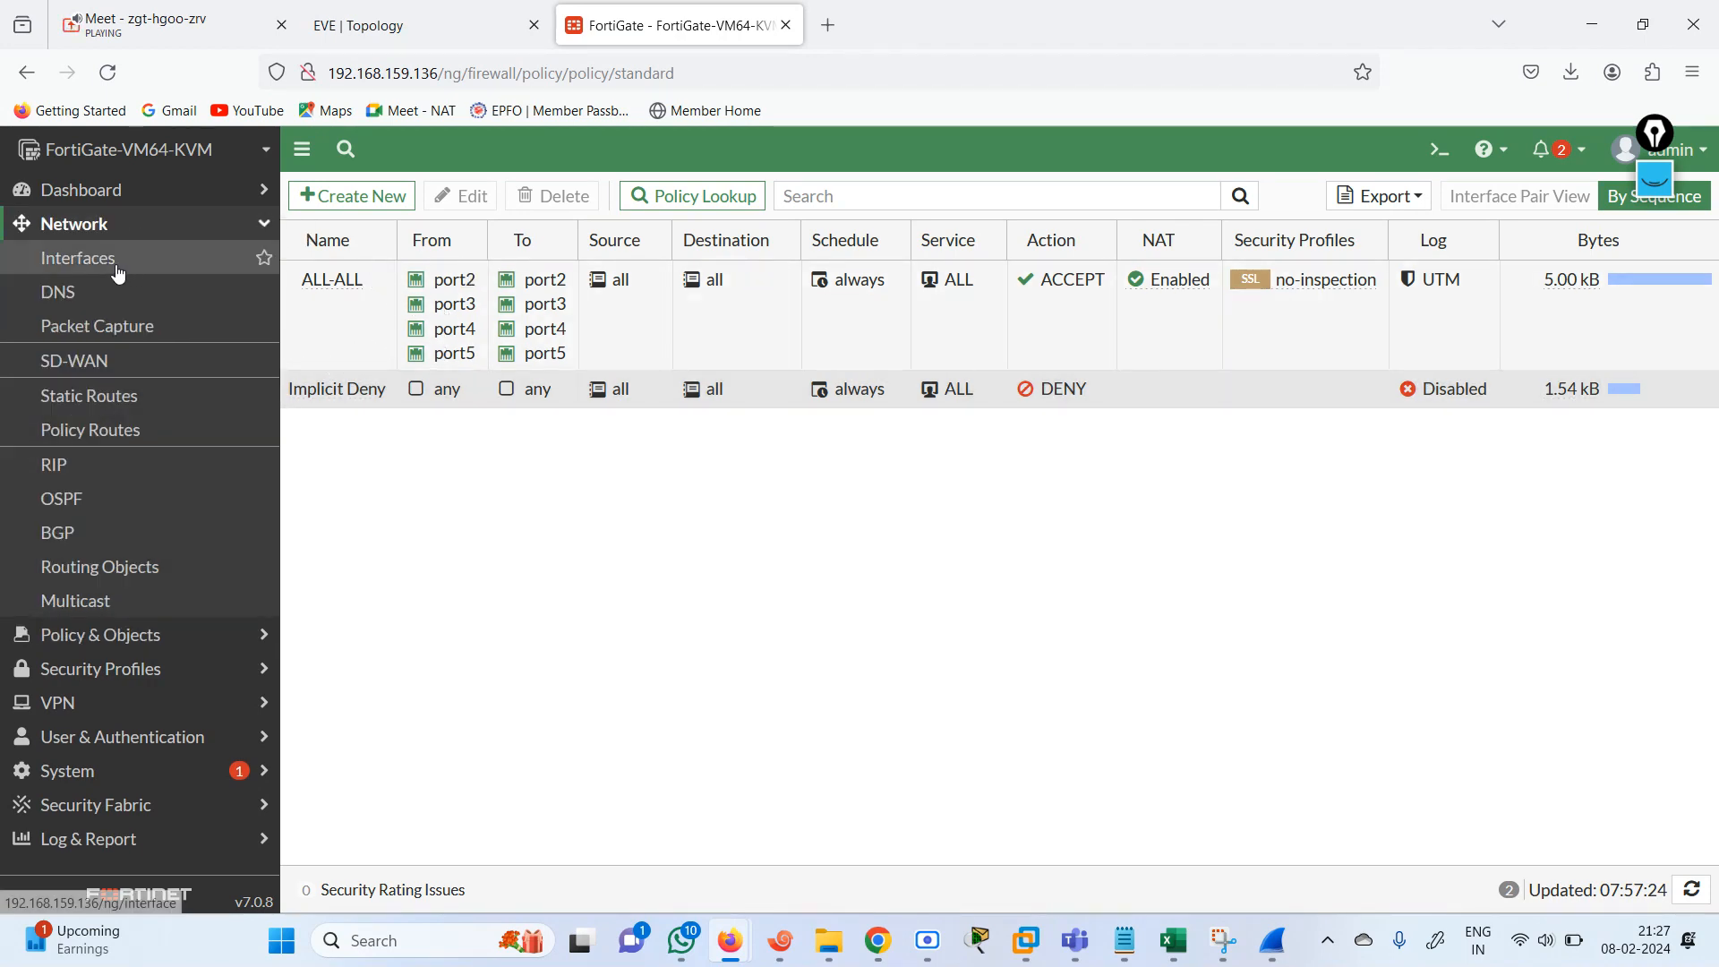
{"action": "left_click", "coordinate": [117, 263]}
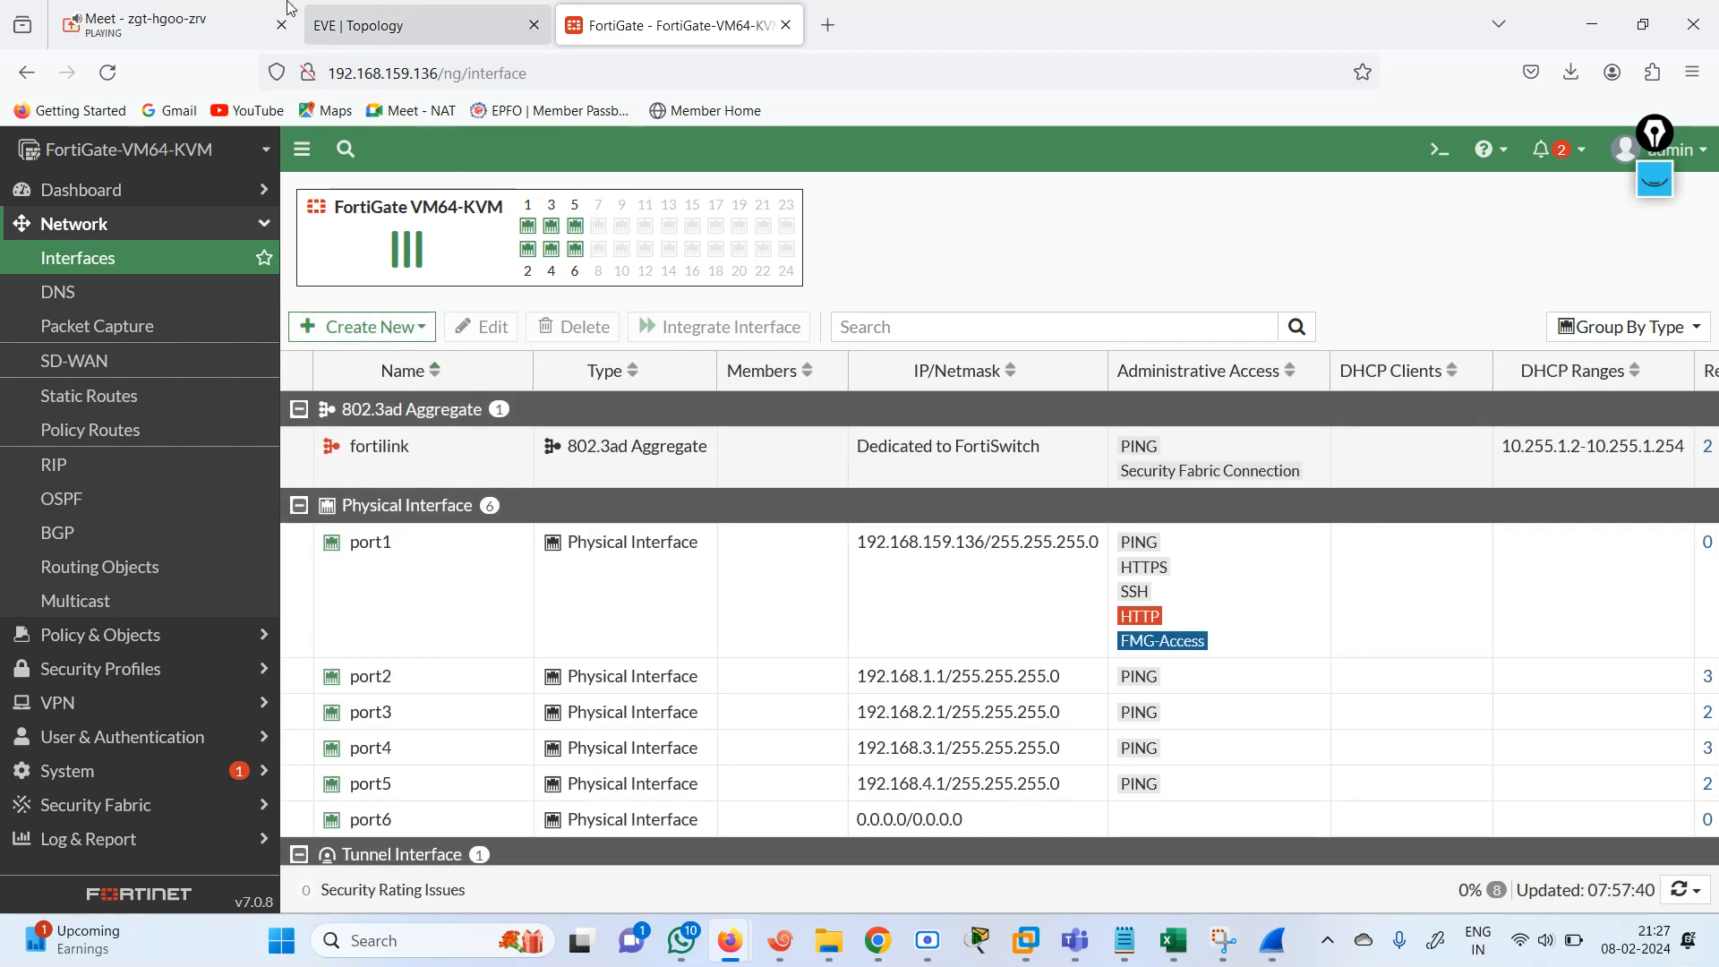
{"action": "left_click", "coordinate": [174, 21]}
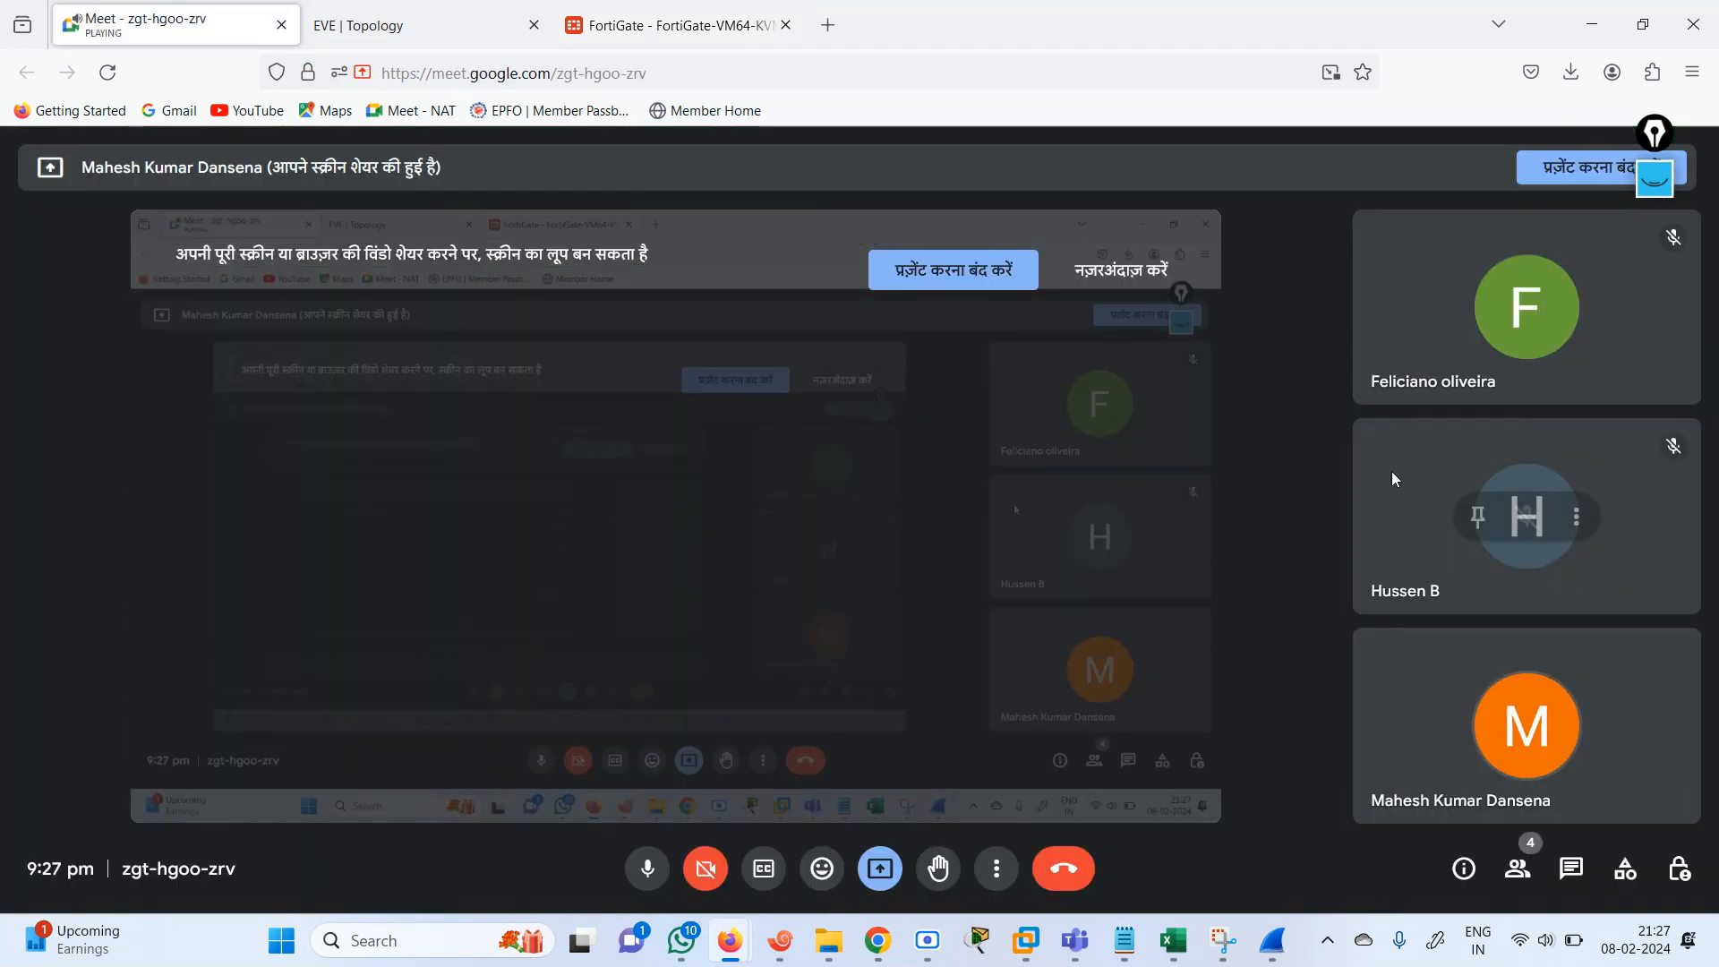
{"action": "left_click", "coordinate": [672, 25]}
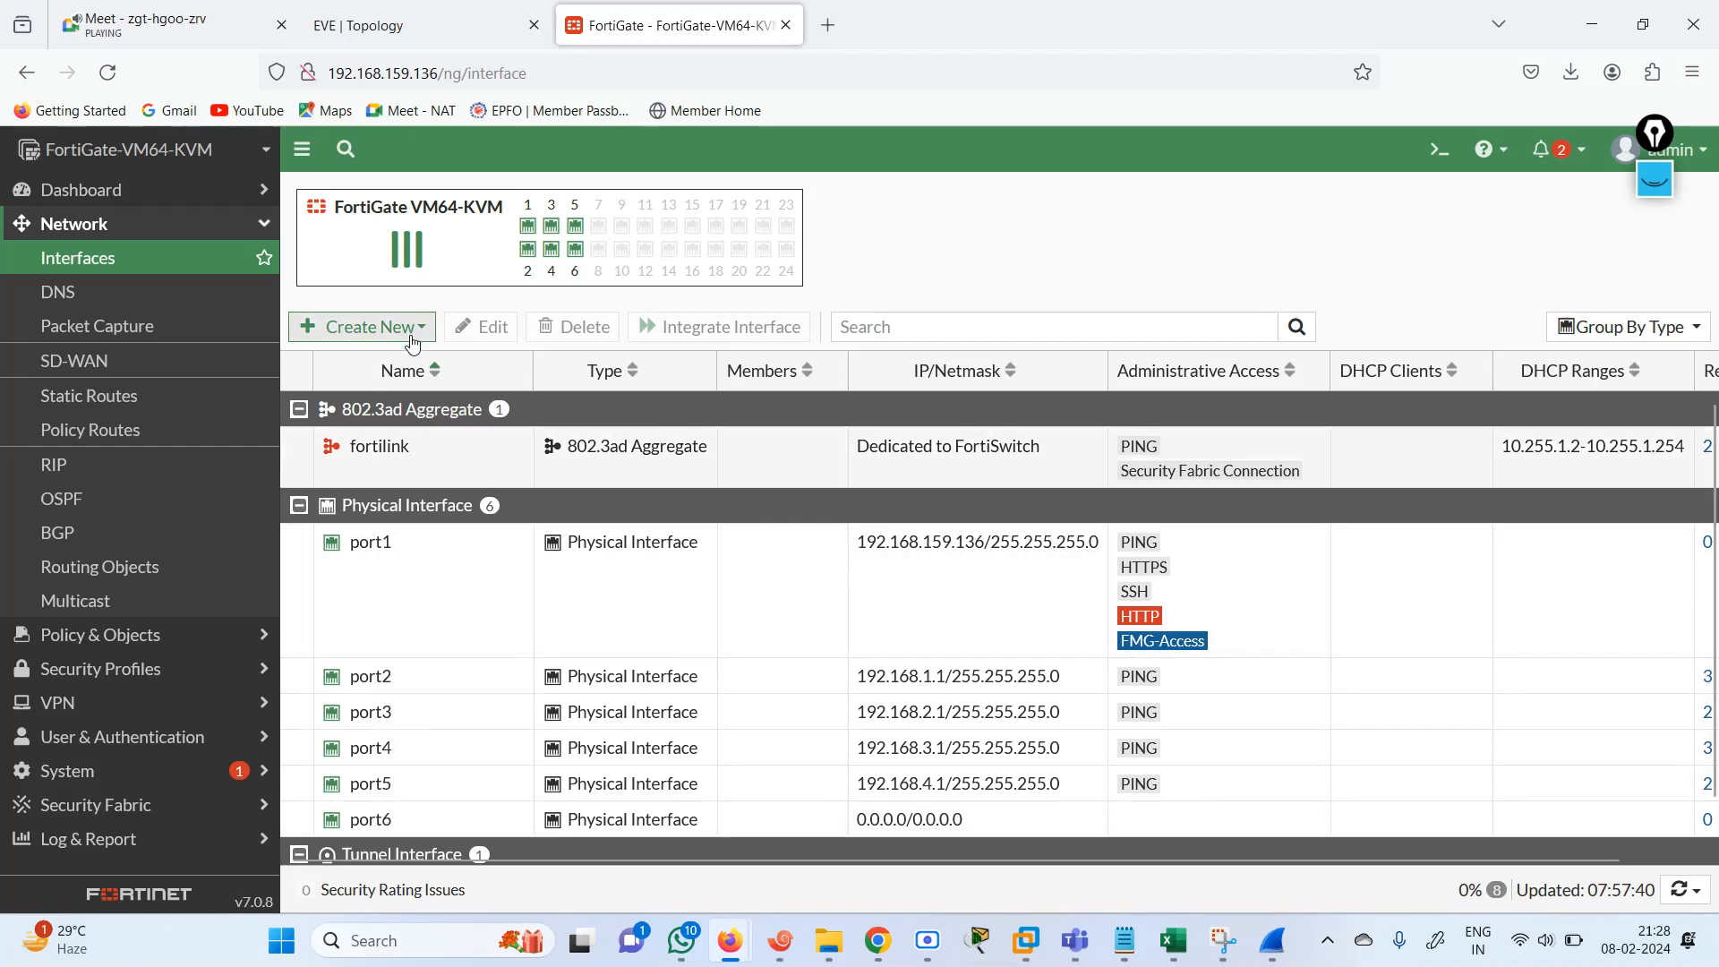
{"action": "left_click", "coordinate": [383, 328]}
{"action": "left_click", "coordinate": [360, 394]}
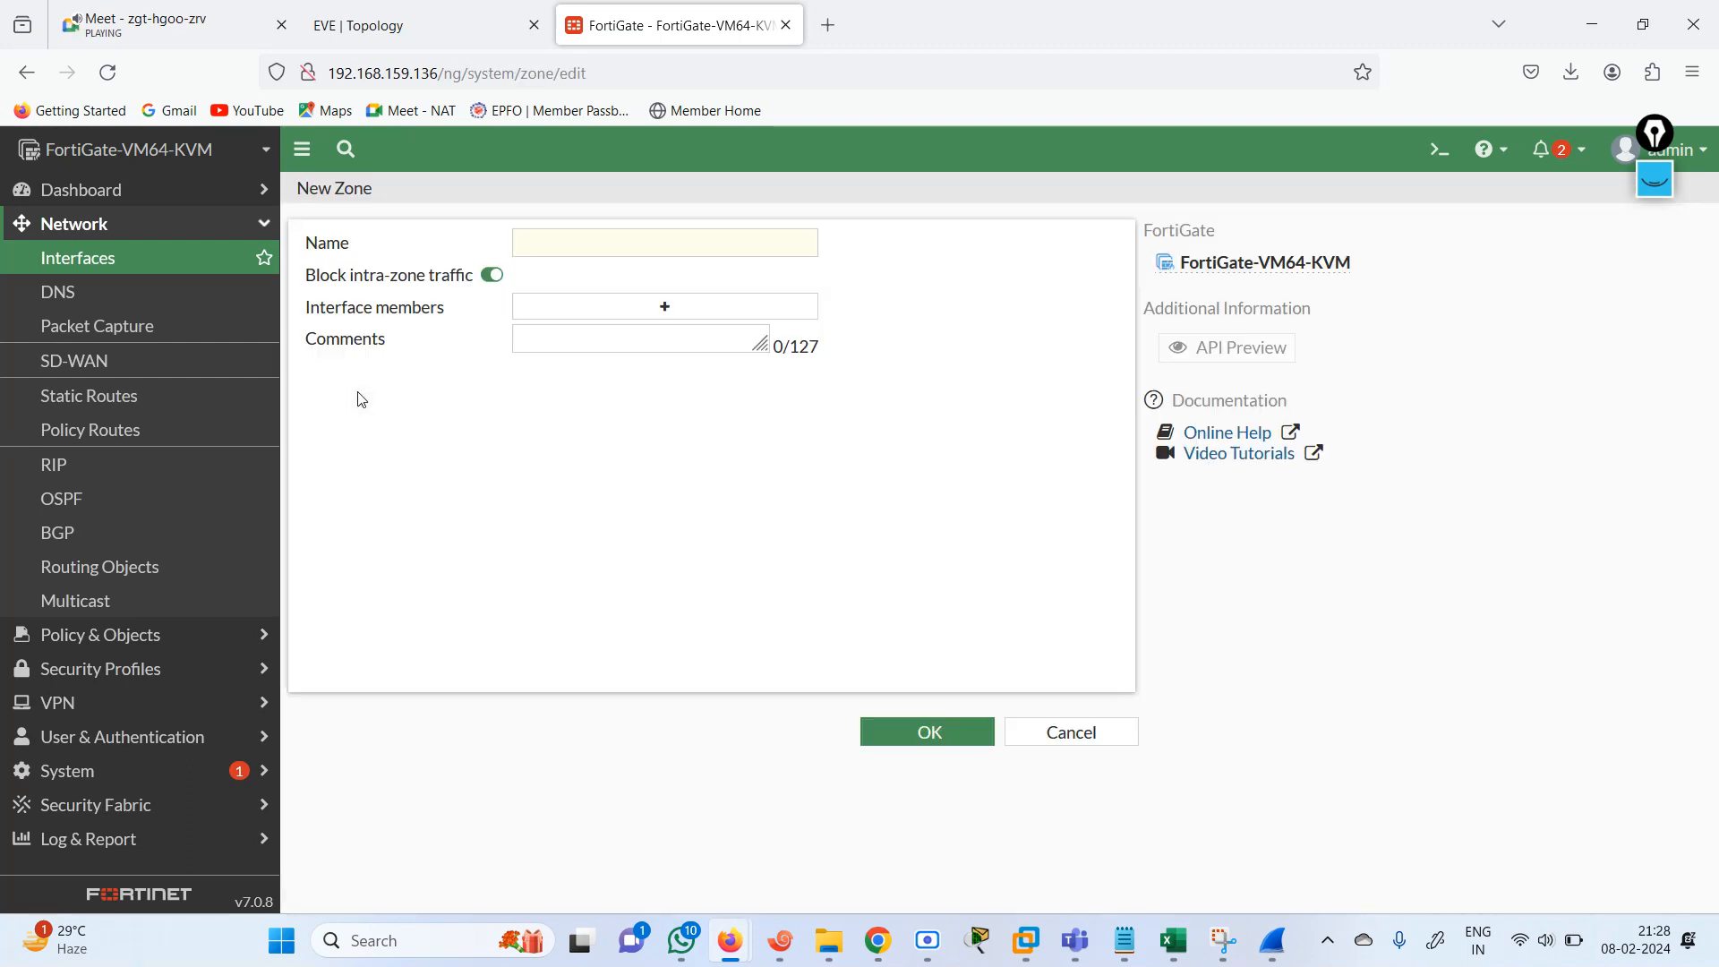
{"action": "left_click", "coordinate": [570, 255]}
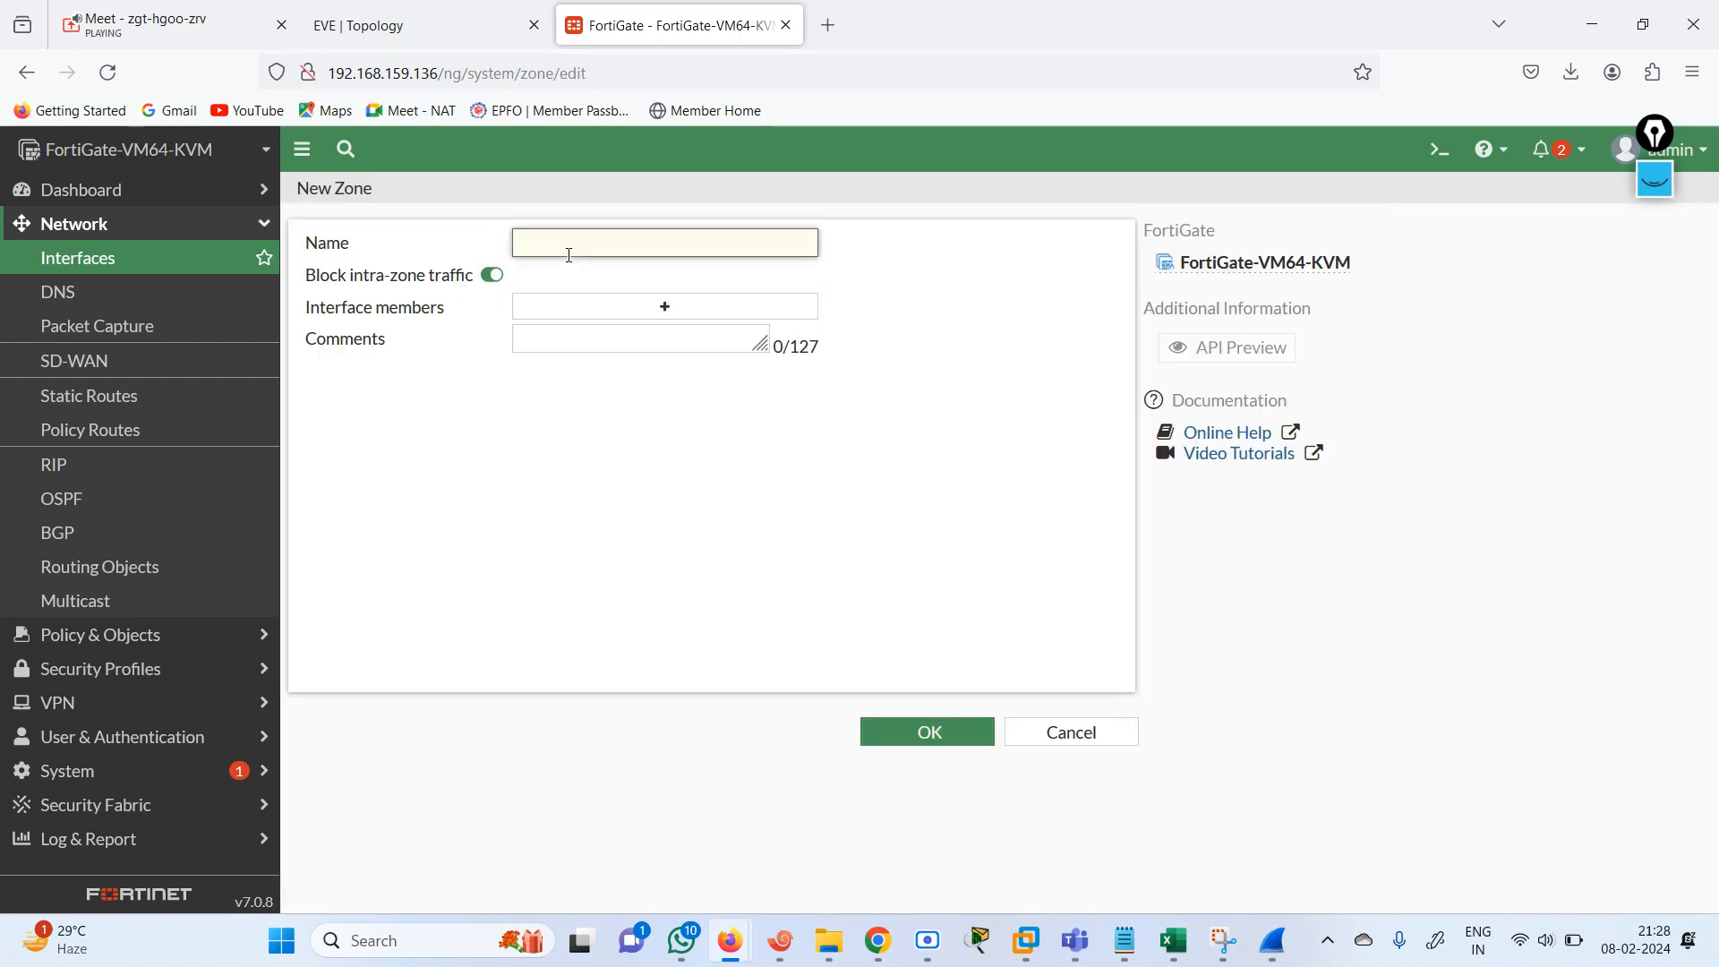
{"action": "type", "text": "RIP"}
{"action": "left_click", "coordinate": [685, 311]}
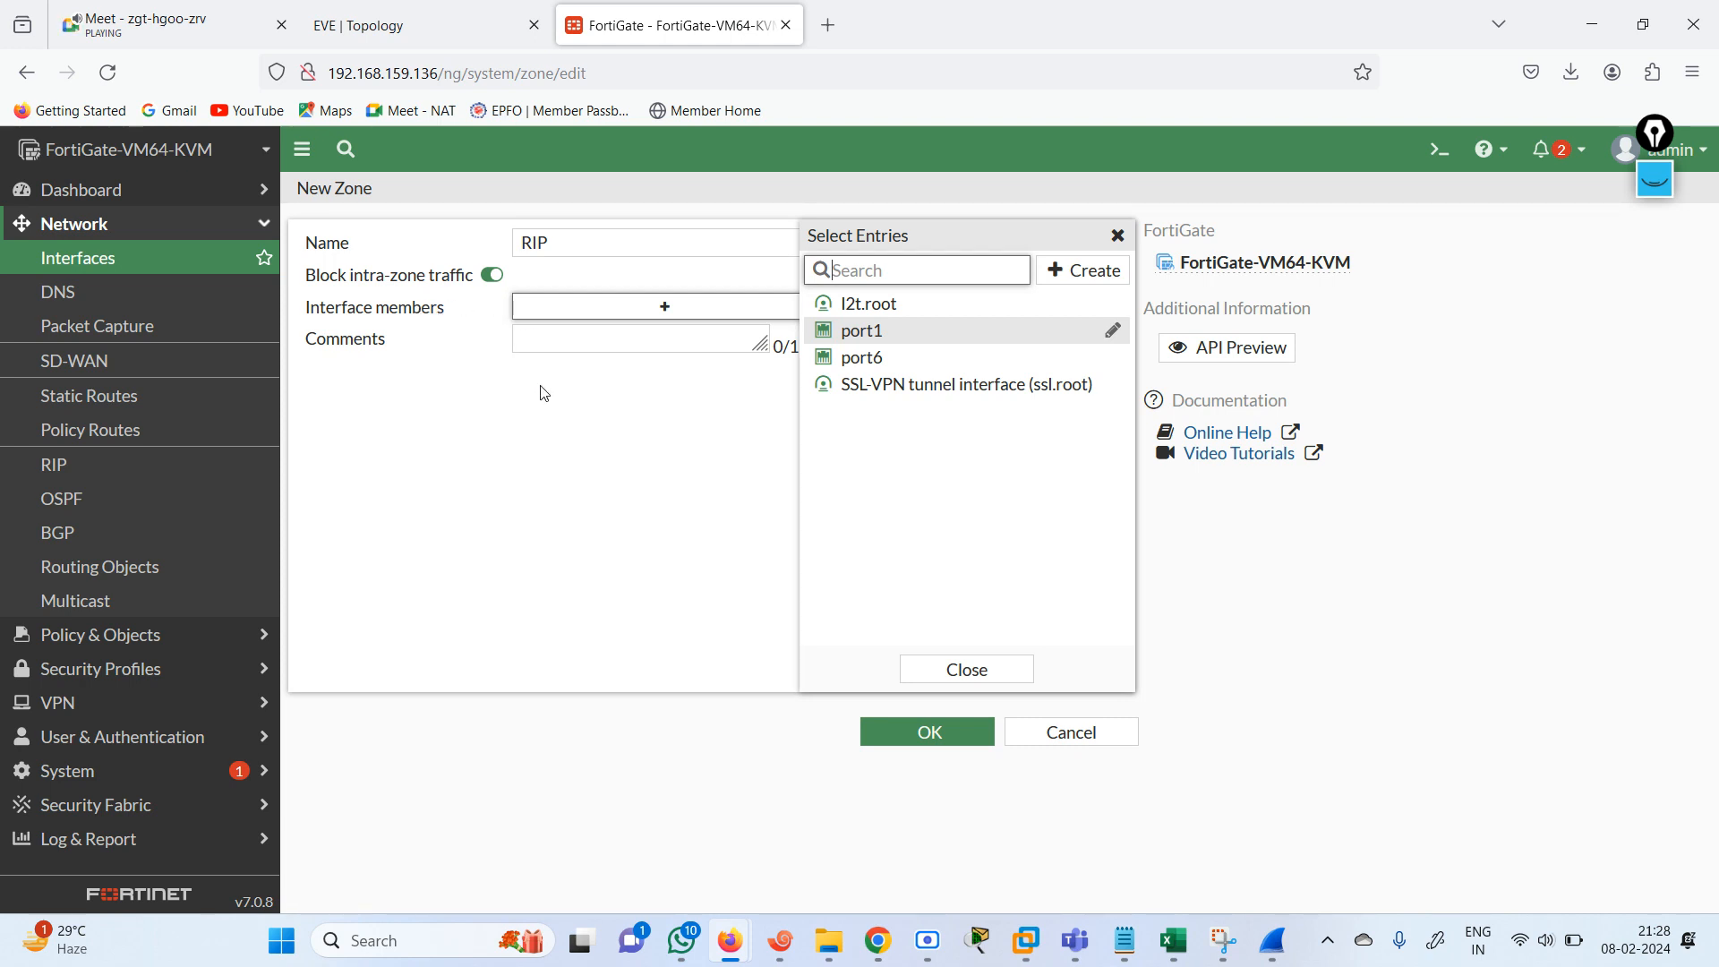
Delete the ALL-ALL firewall policy and confirm the deletion.
{"action": "left_click", "coordinate": [179, 639]}
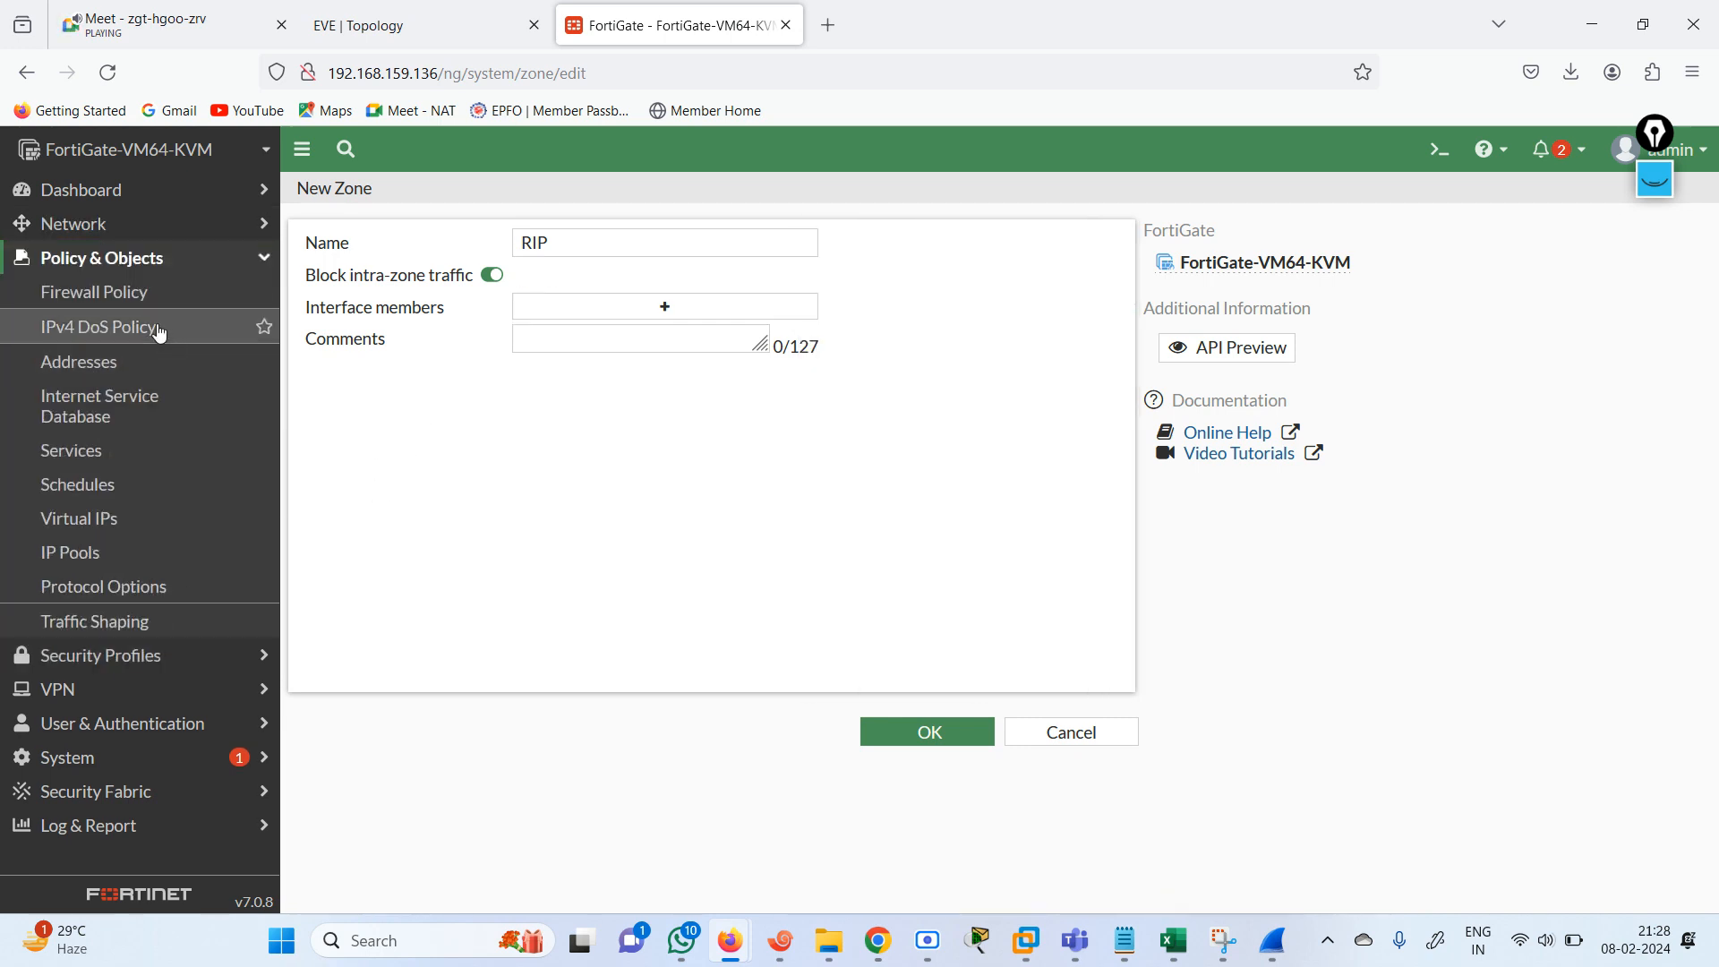
{"action": "left_click", "coordinate": [212, 295]}
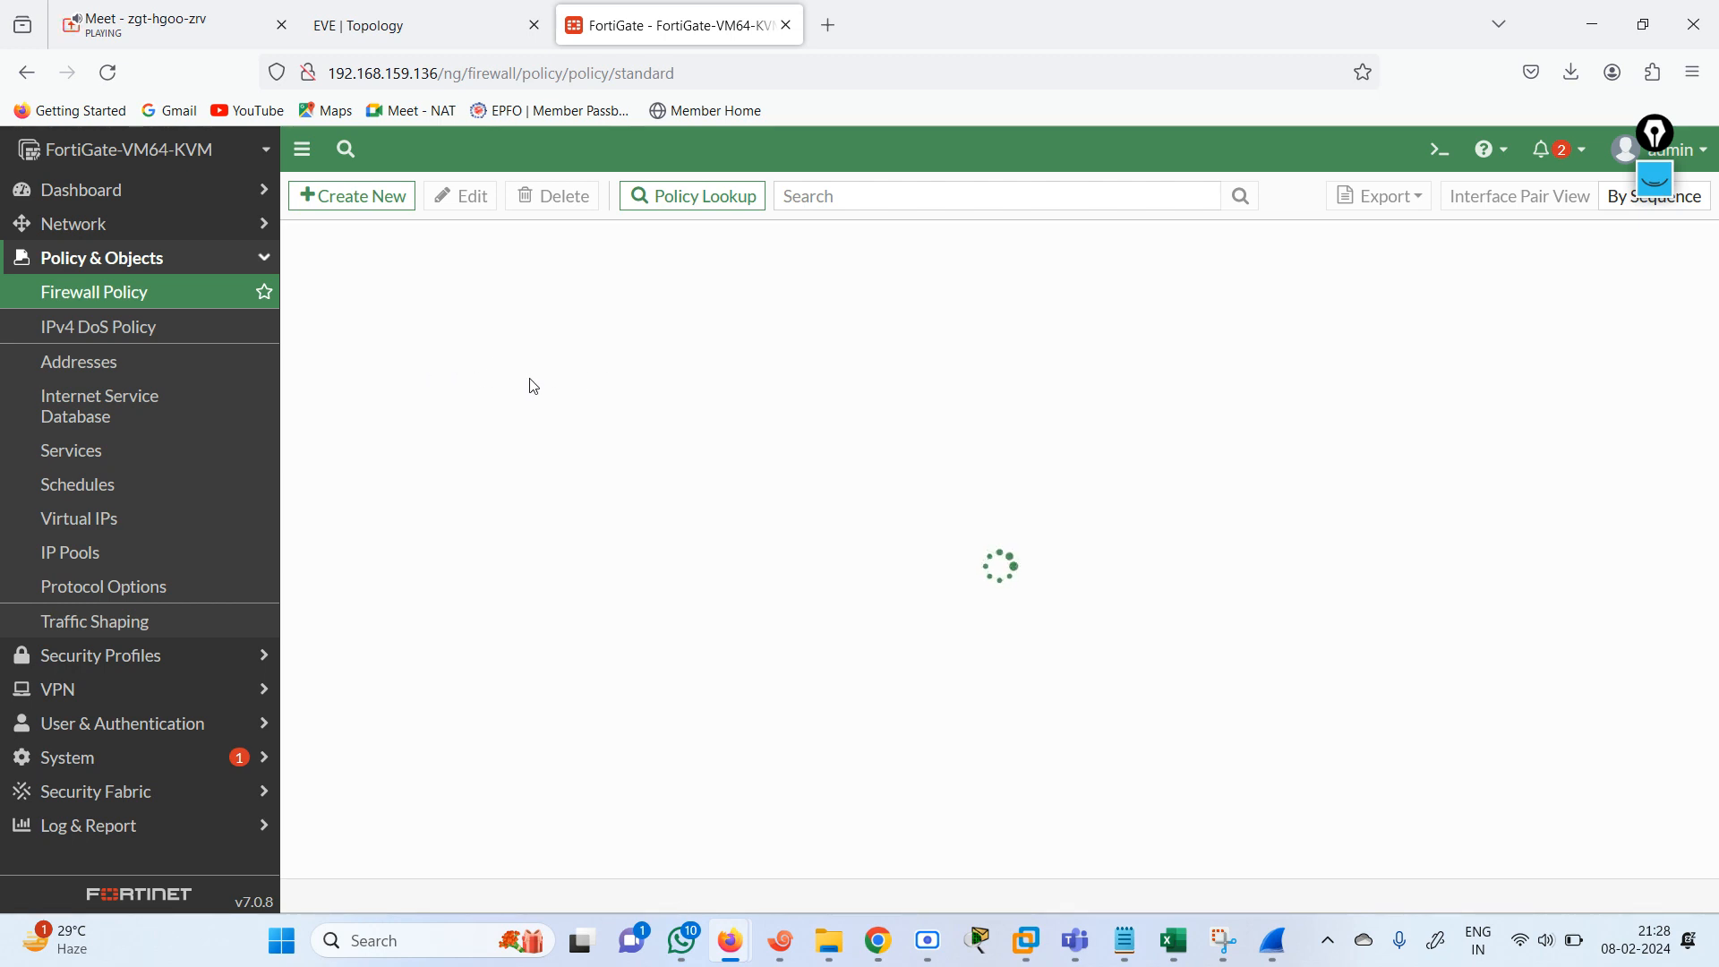
{"action": "left_click", "coordinate": [434, 332]}
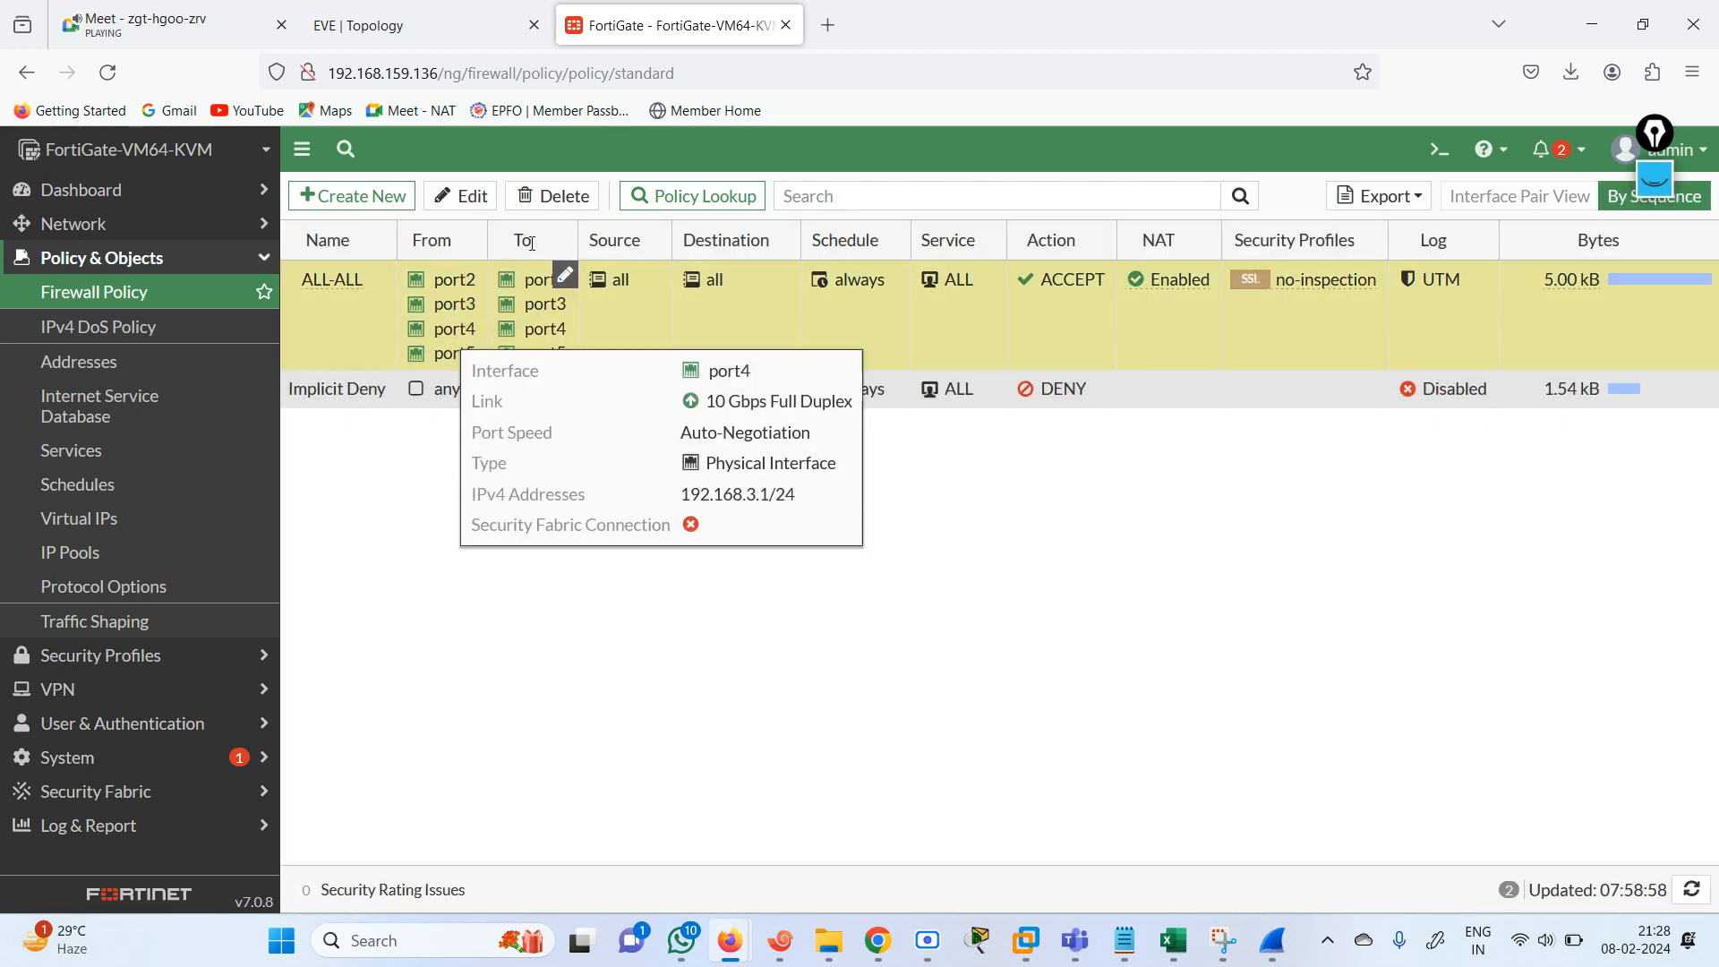
{"action": "left_click", "coordinate": [542, 198]}
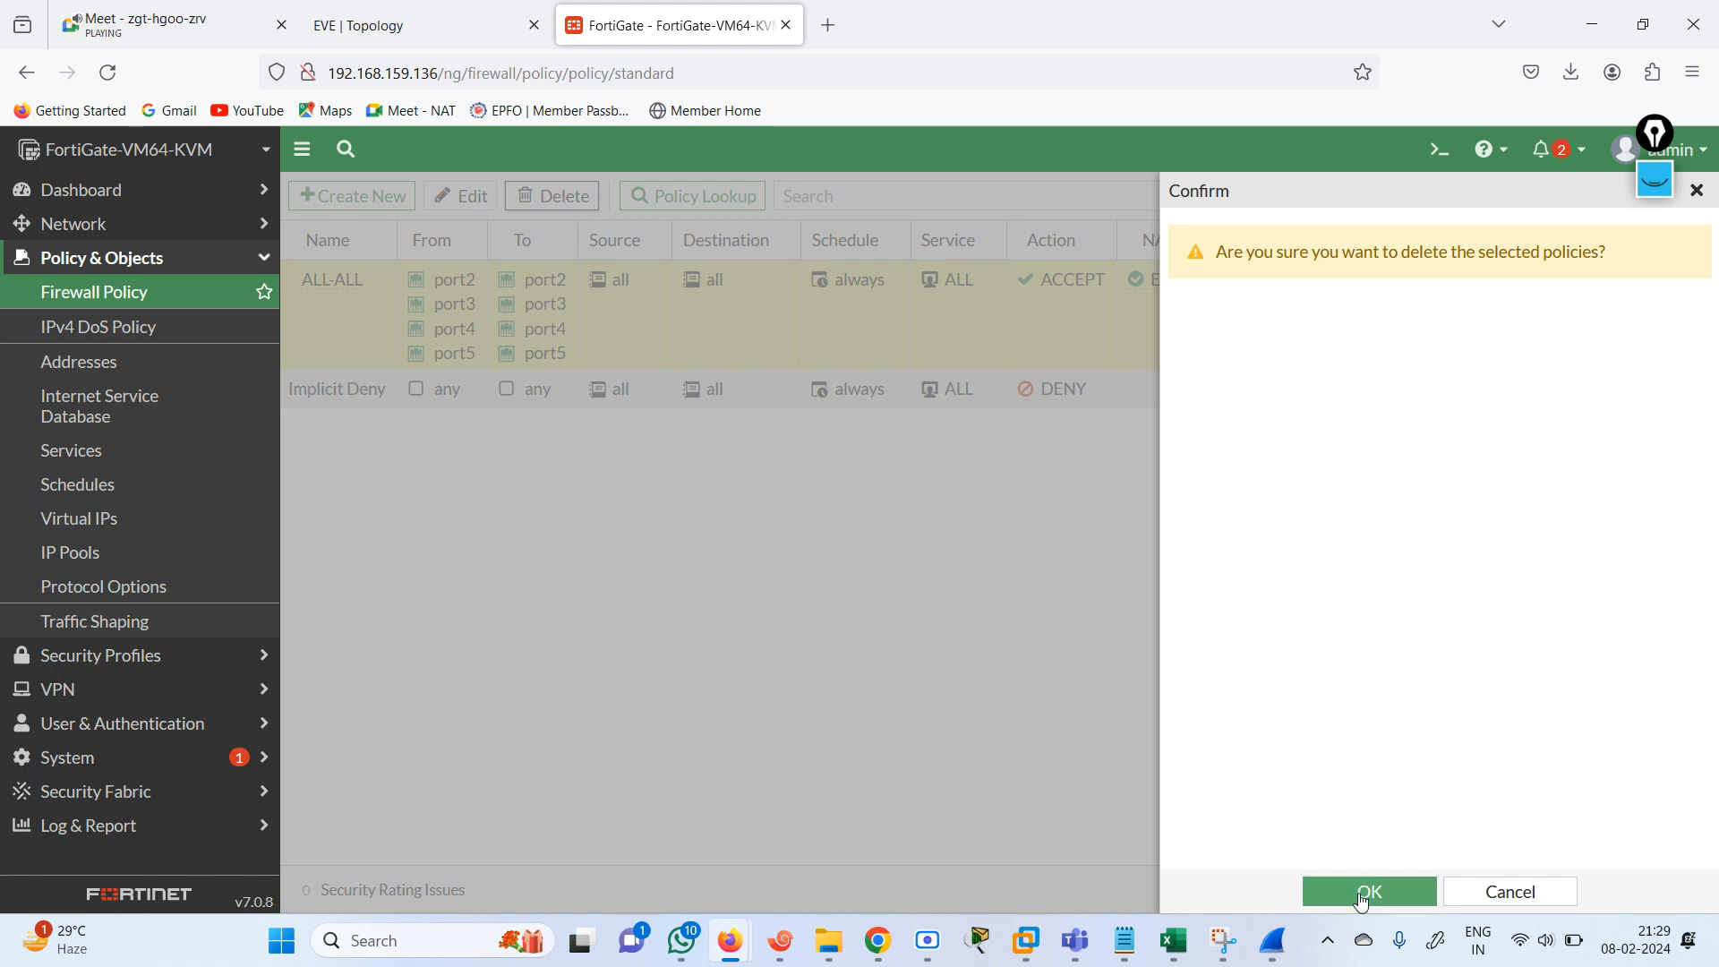
{"action": "left_click", "coordinate": [1363, 896]}
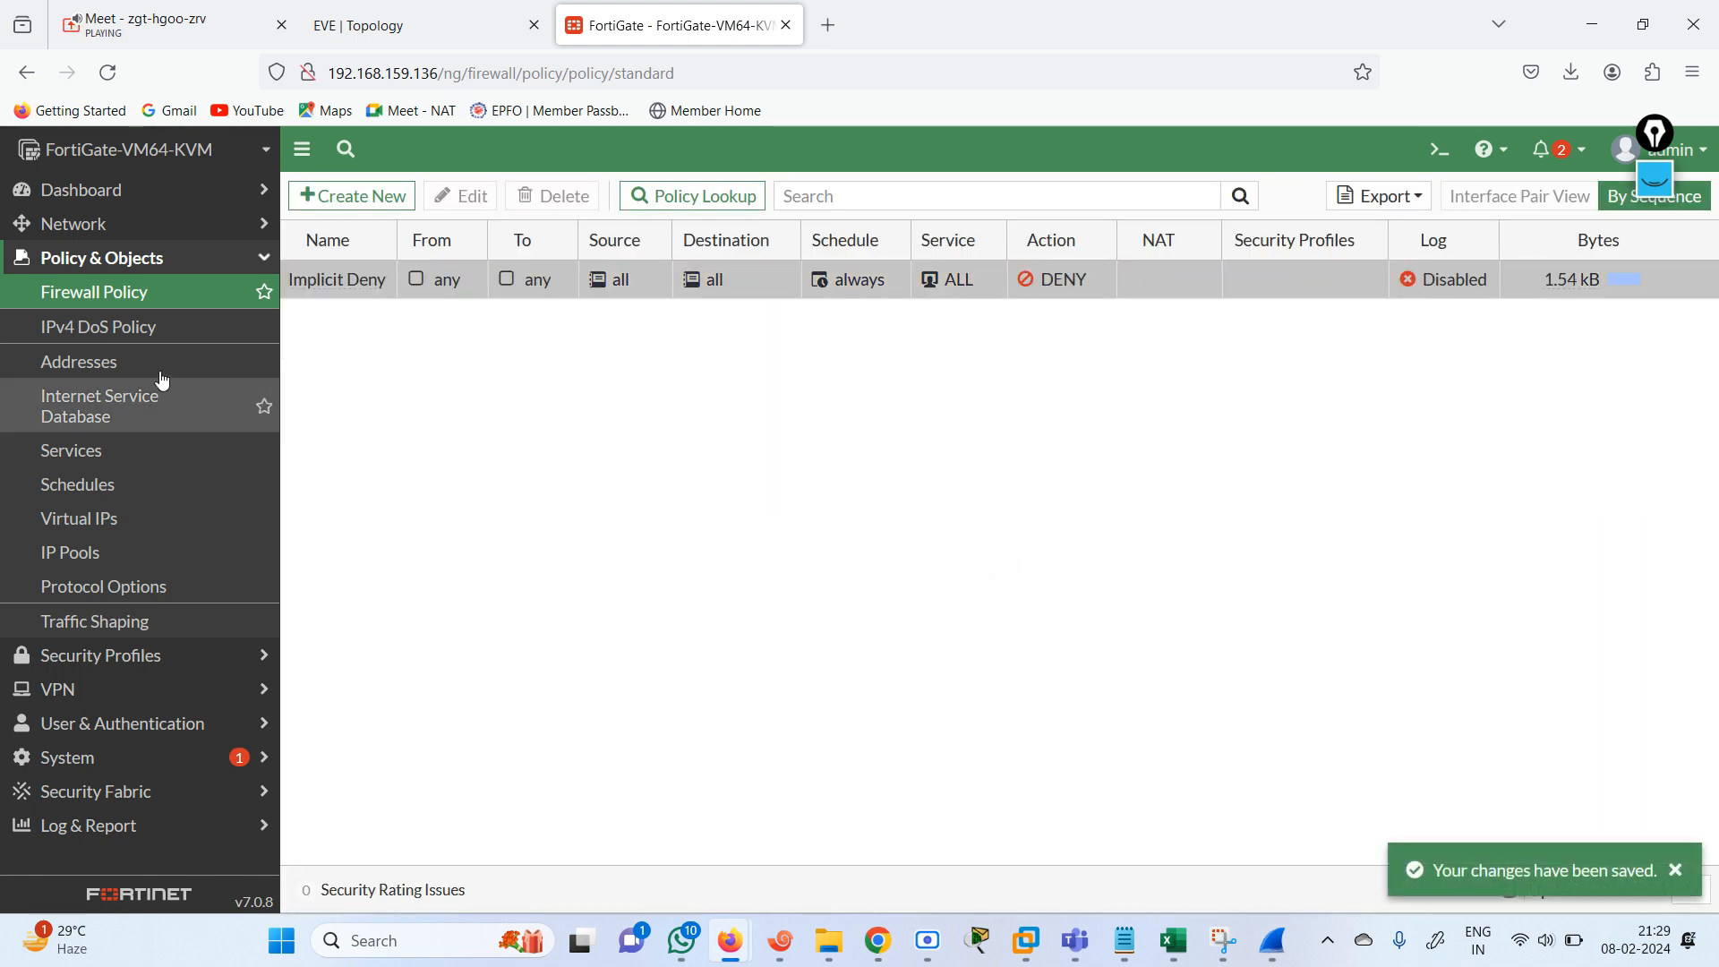
Try to create an interface zone named RIP INTERFACE and check which ports are available as members.
{"action": "left_click", "coordinate": [104, 225]}
{"action": "left_click", "coordinate": [108, 267]}
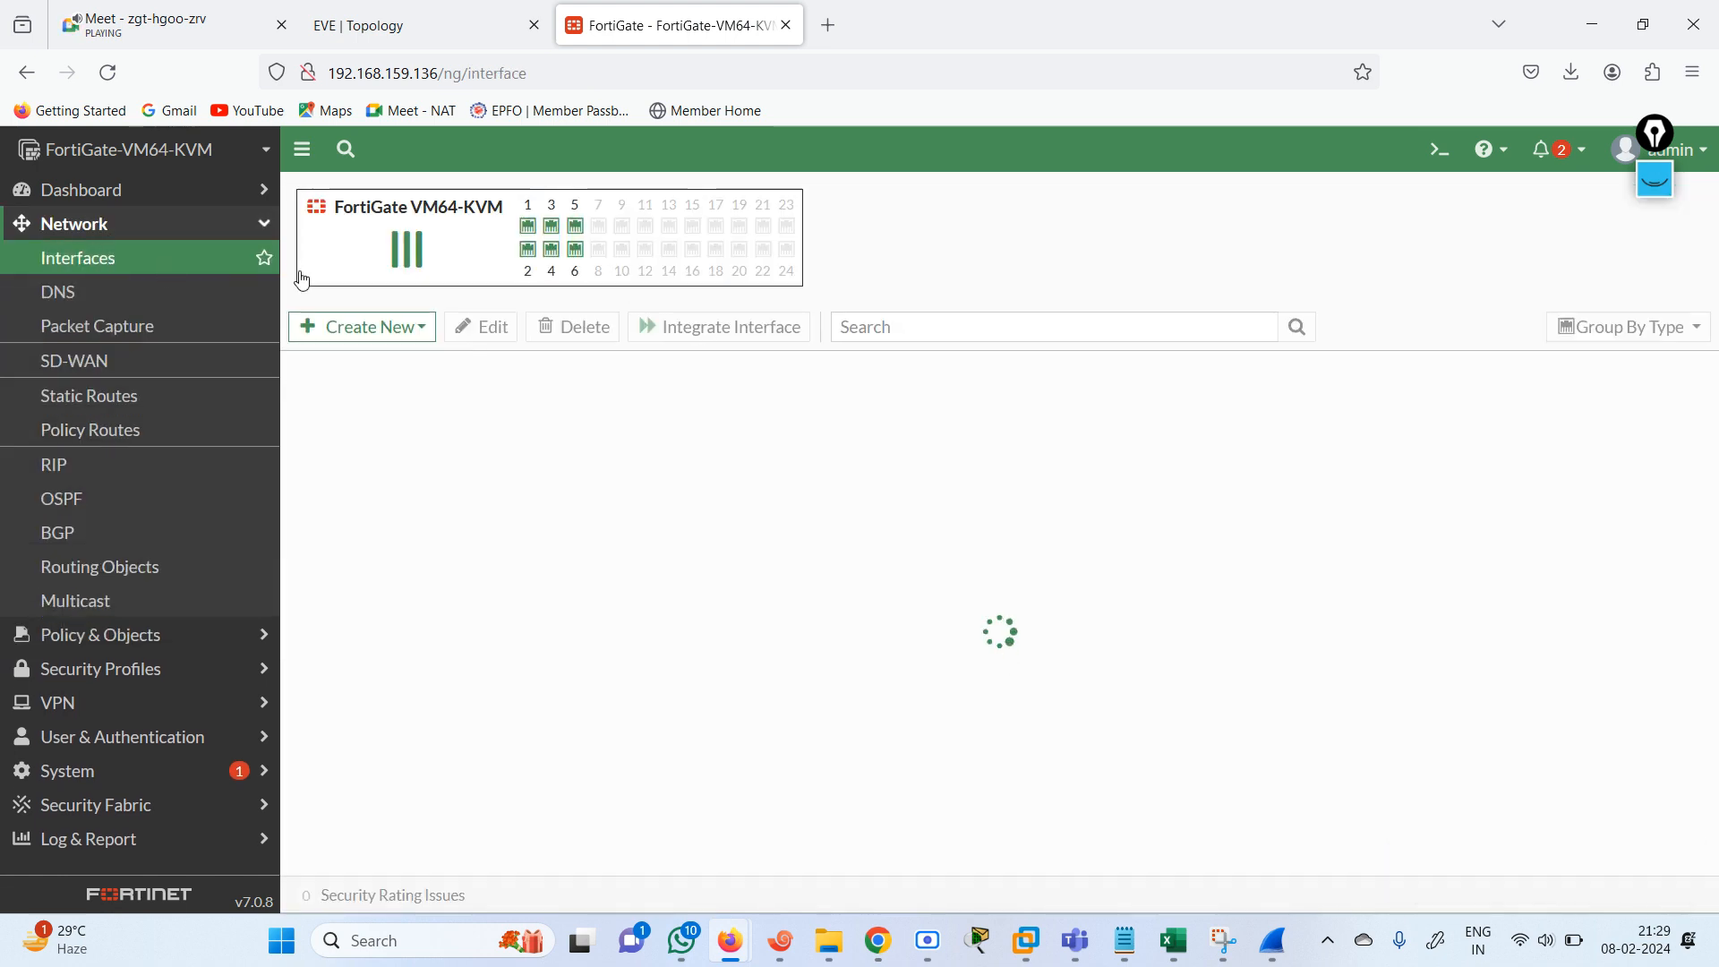
{"action": "left_click", "coordinate": [398, 326]}
{"action": "left_click", "coordinate": [347, 391]}
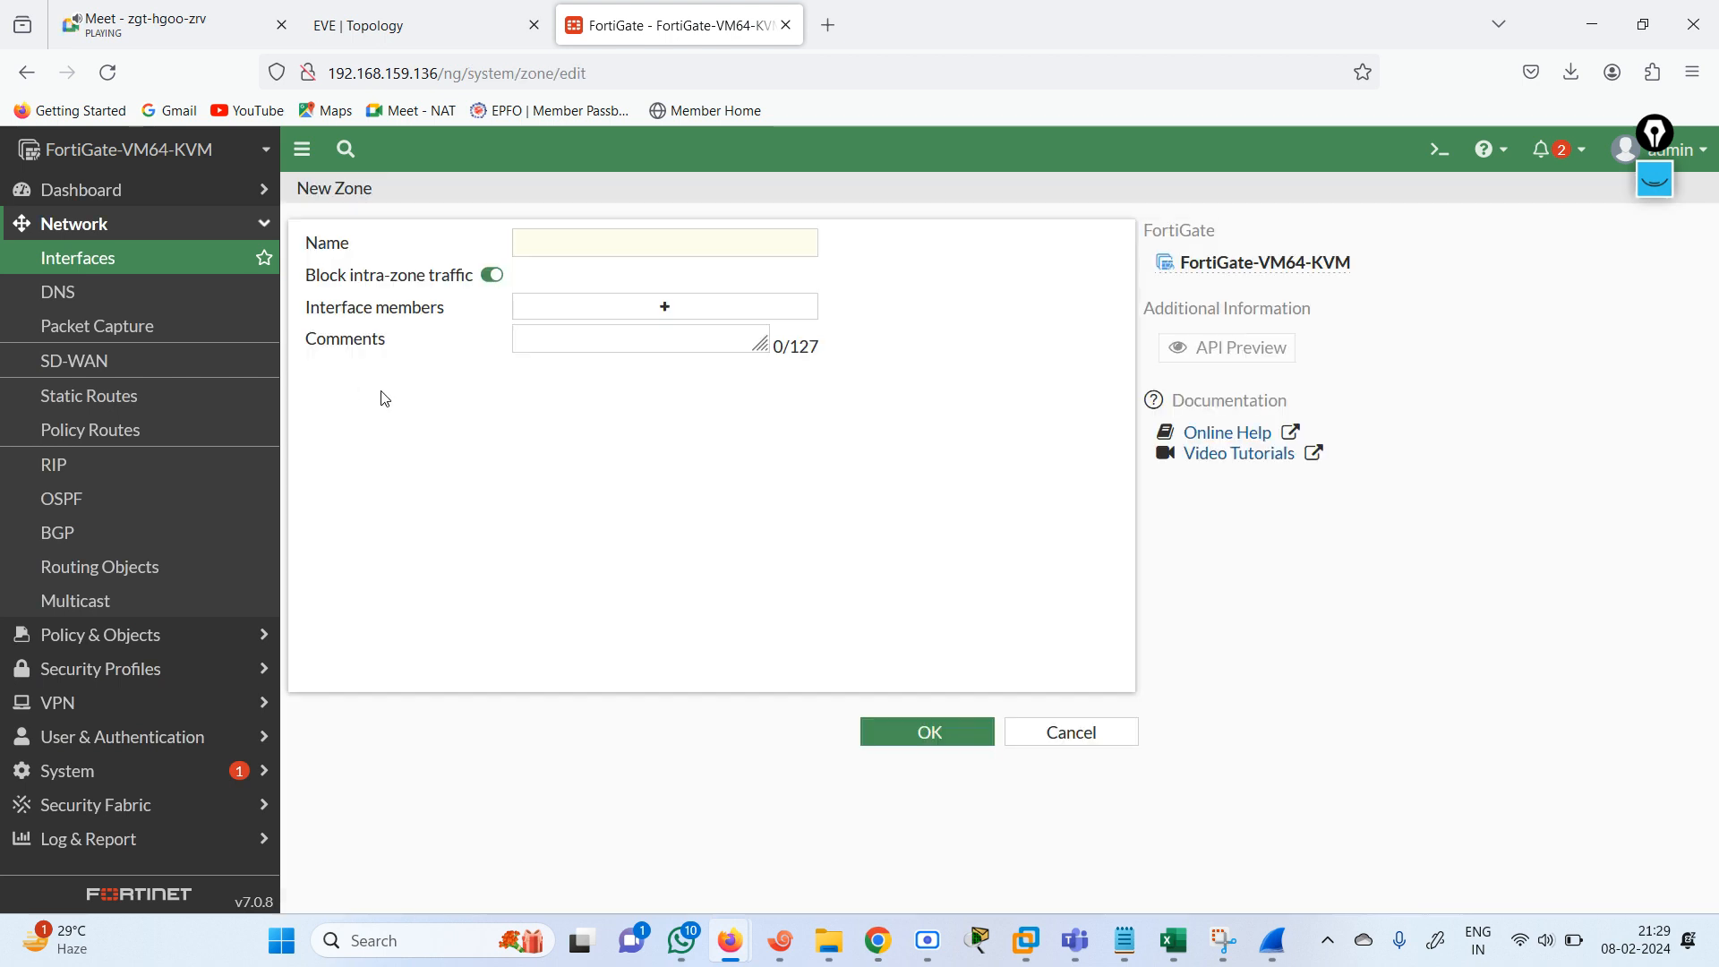
{"action": "left_click", "coordinate": [580, 250]}
{"action": "type", "text": "A"}
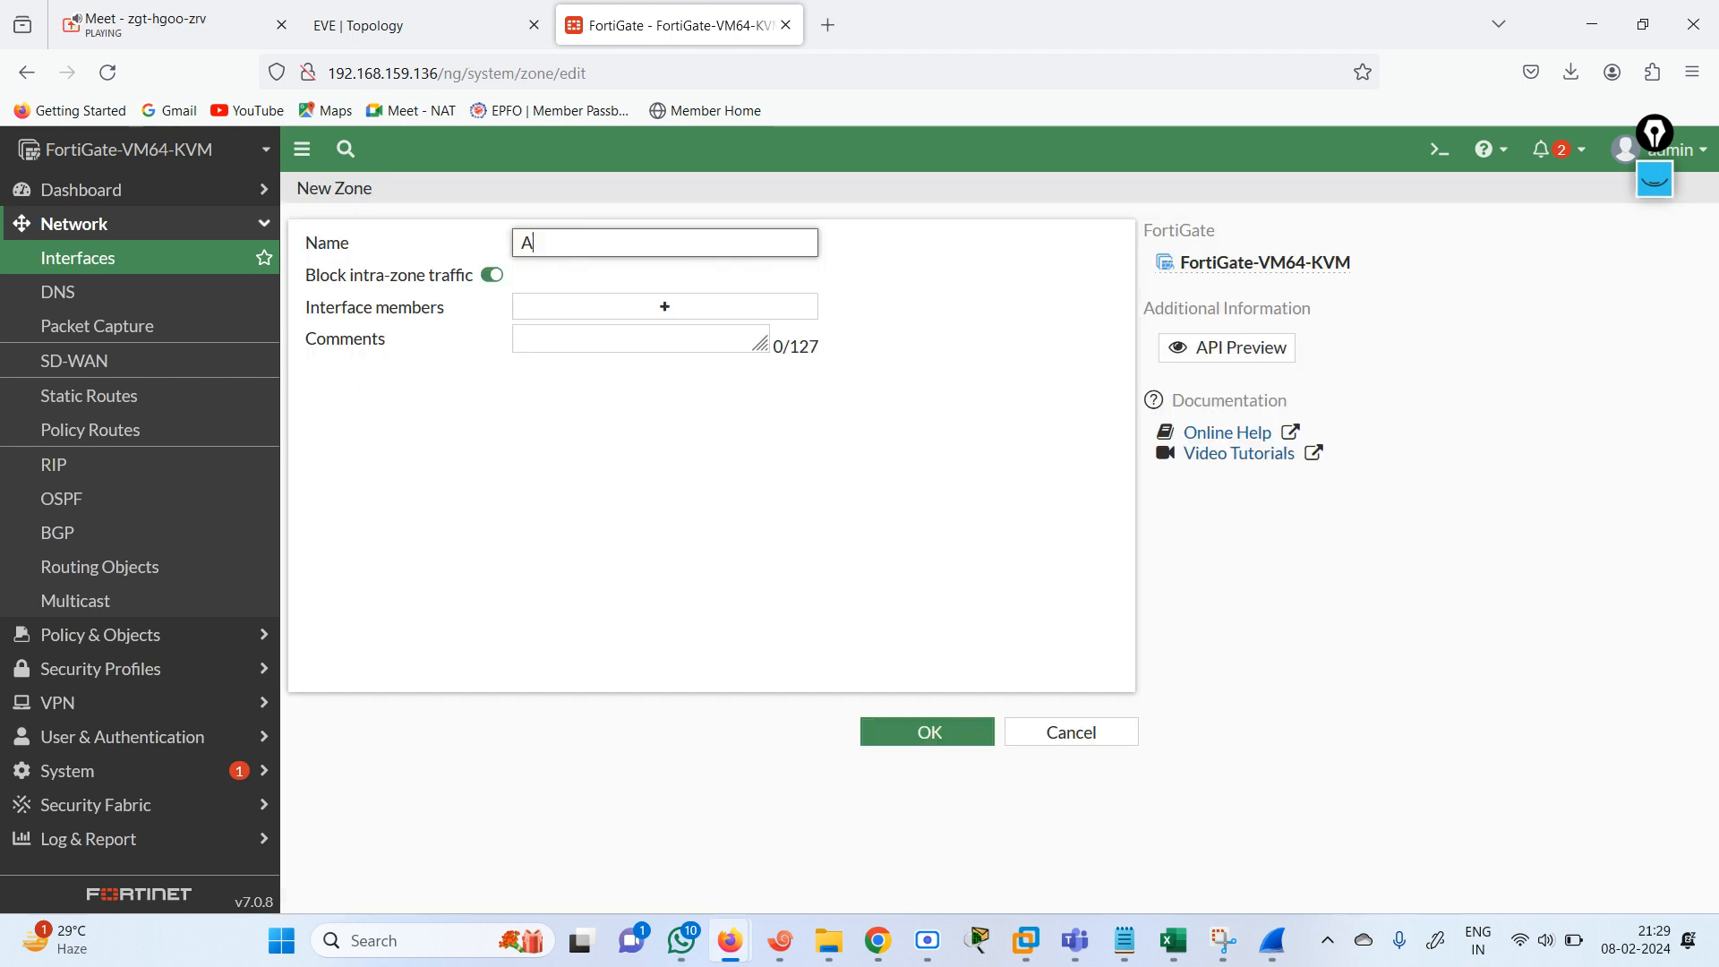
{"action": "type", "text": "LL"}
{"action": "key", "text": "BackSpace"}
{"action": "key", "text": "BackSpace"}
{"action": "key", "text": "BackSpace"}
{"action": "type", "text": "RIP"}
{"action": "left_click", "coordinate": [660, 313]}
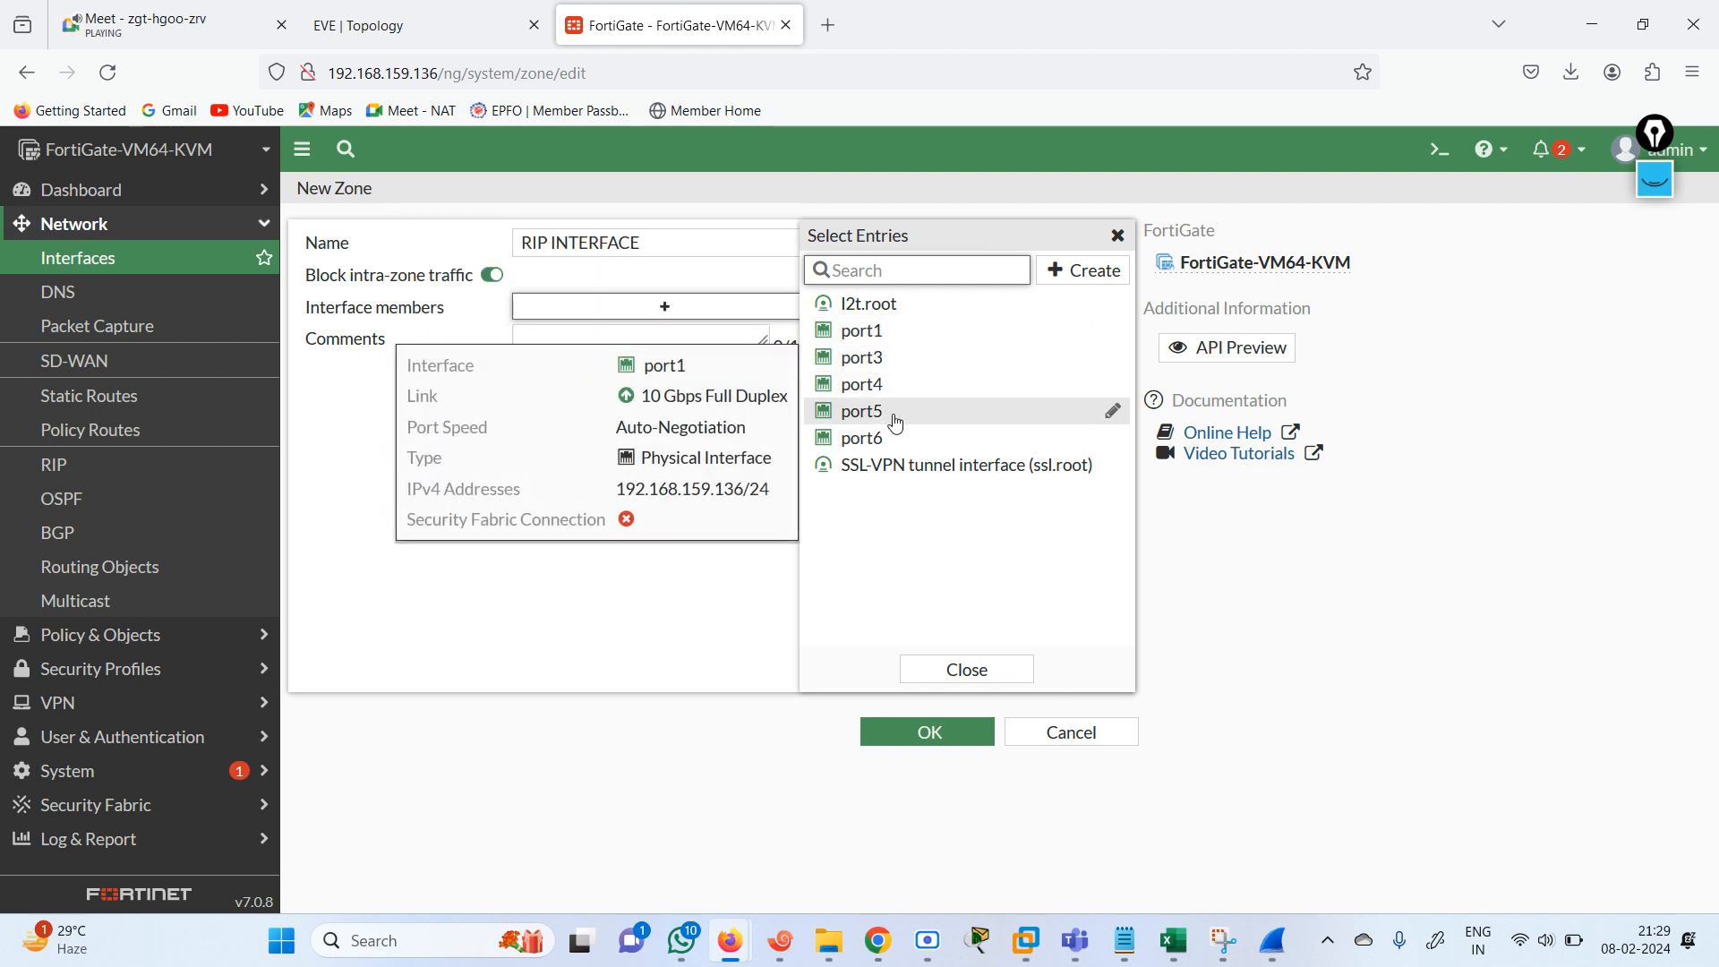
{"action": "left_click", "coordinate": [985, 673]}
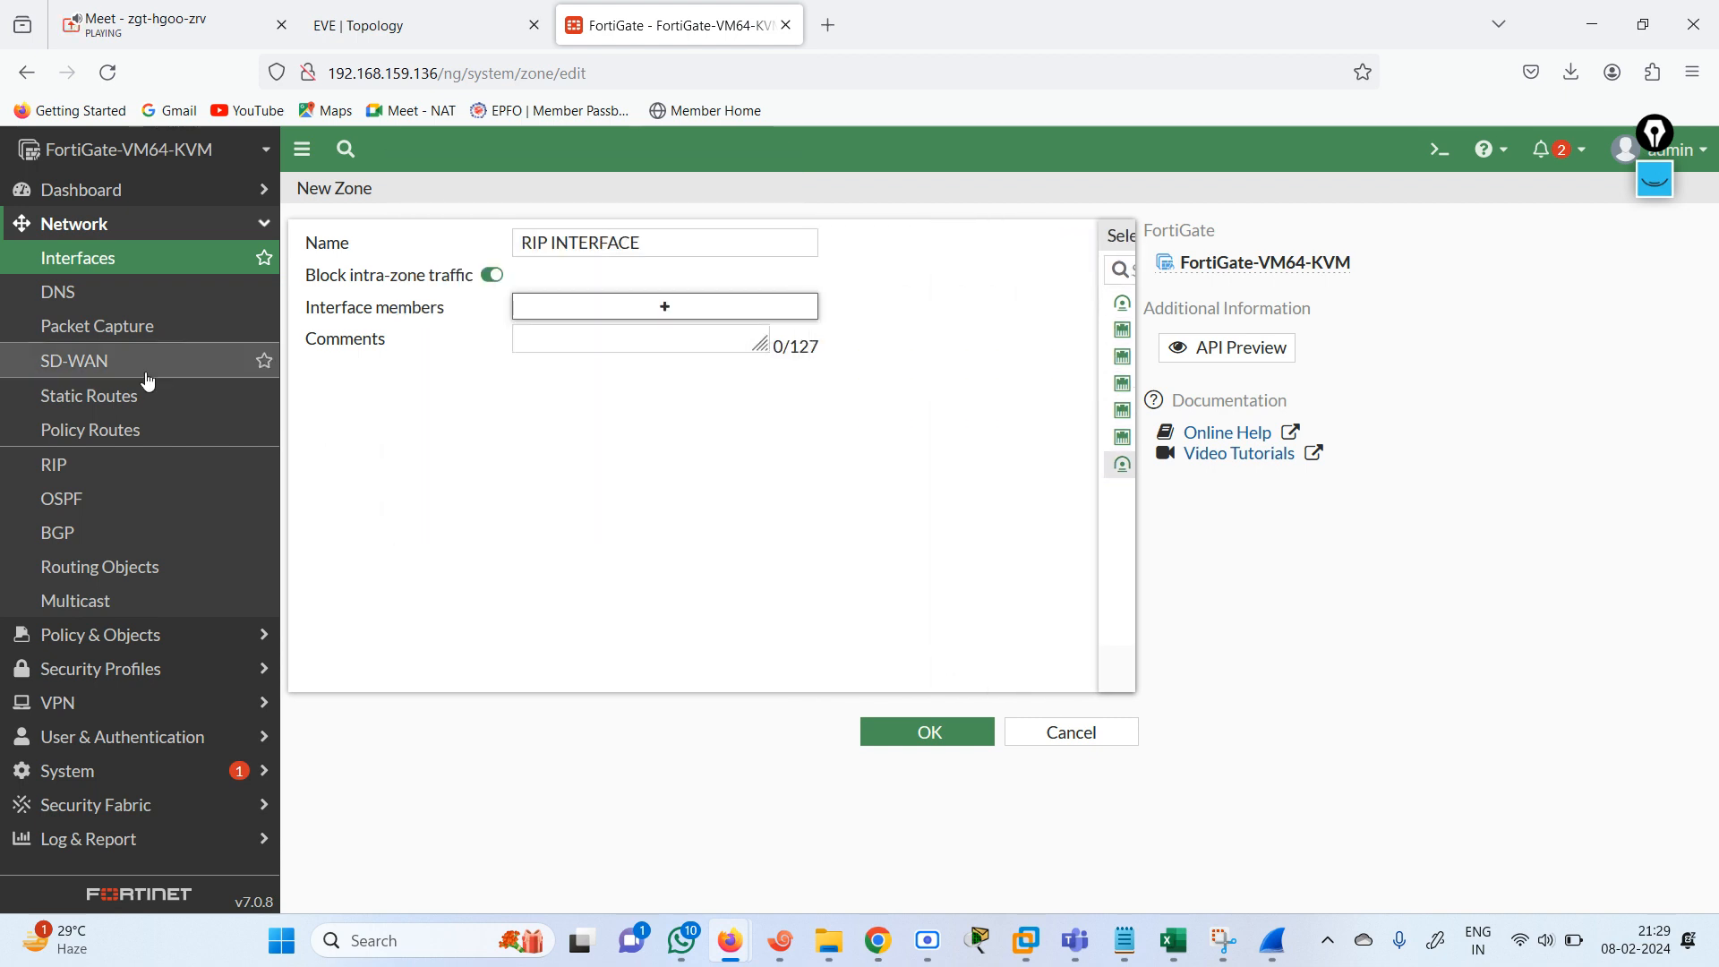
{"action": "left_click", "coordinate": [103, 263]}
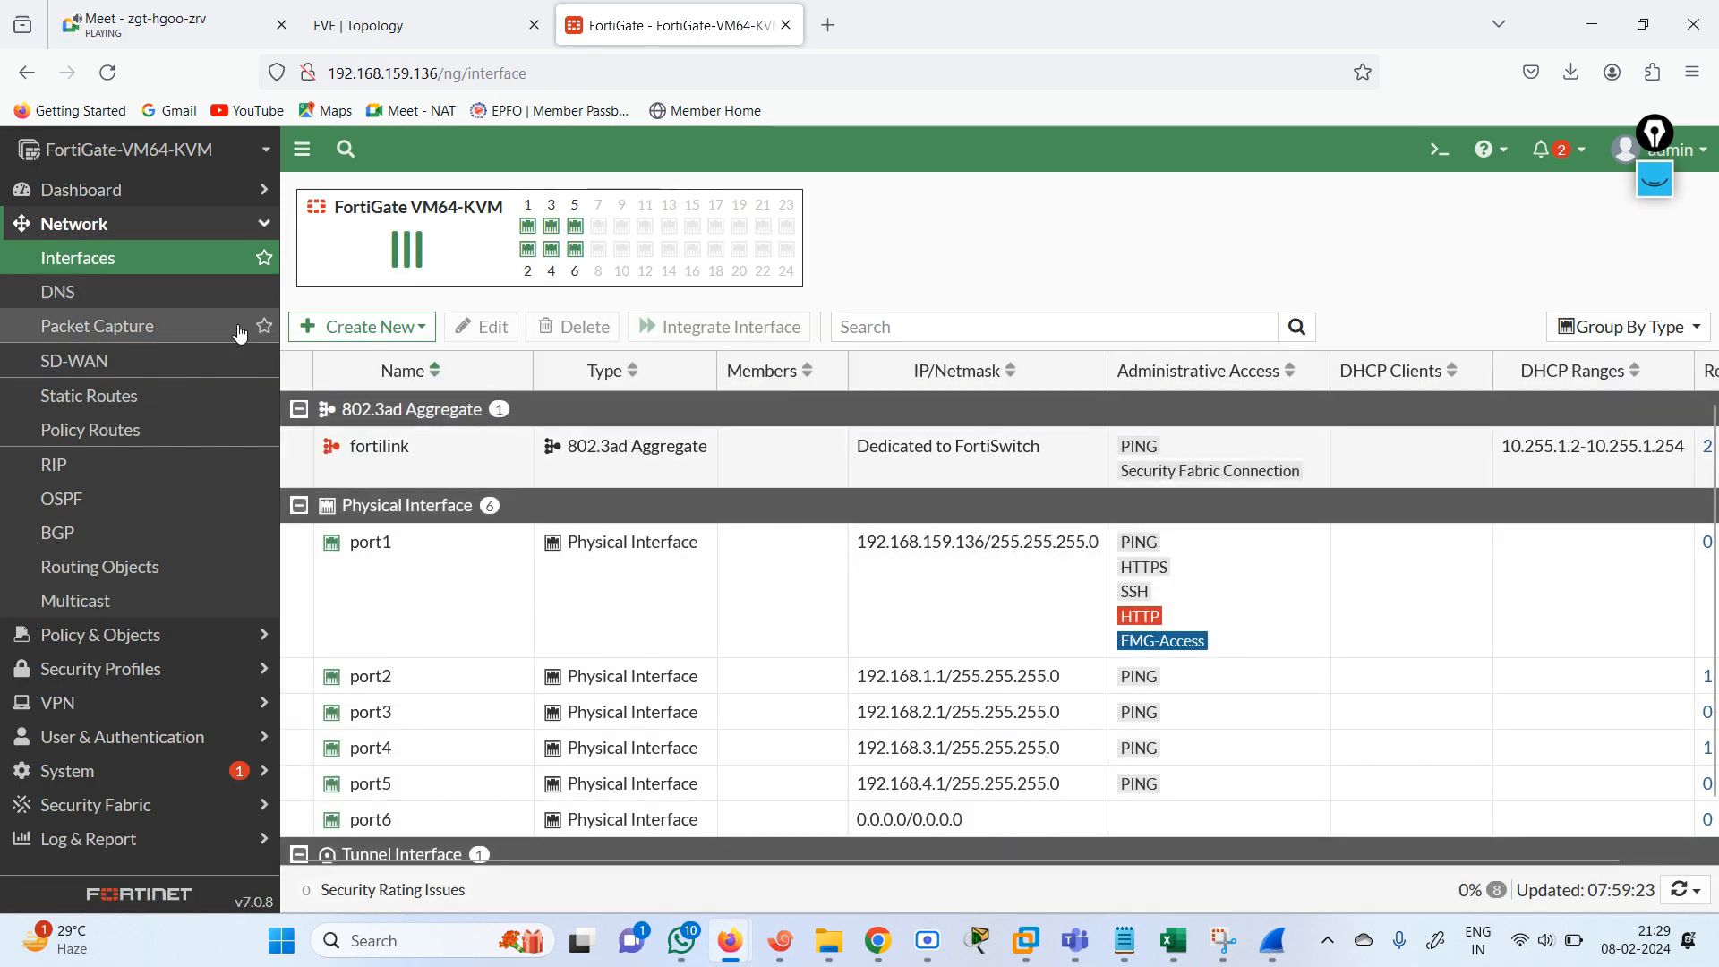
{"action": "left_click", "coordinate": [424, 330]}
{"action": "left_click", "coordinate": [318, 388]}
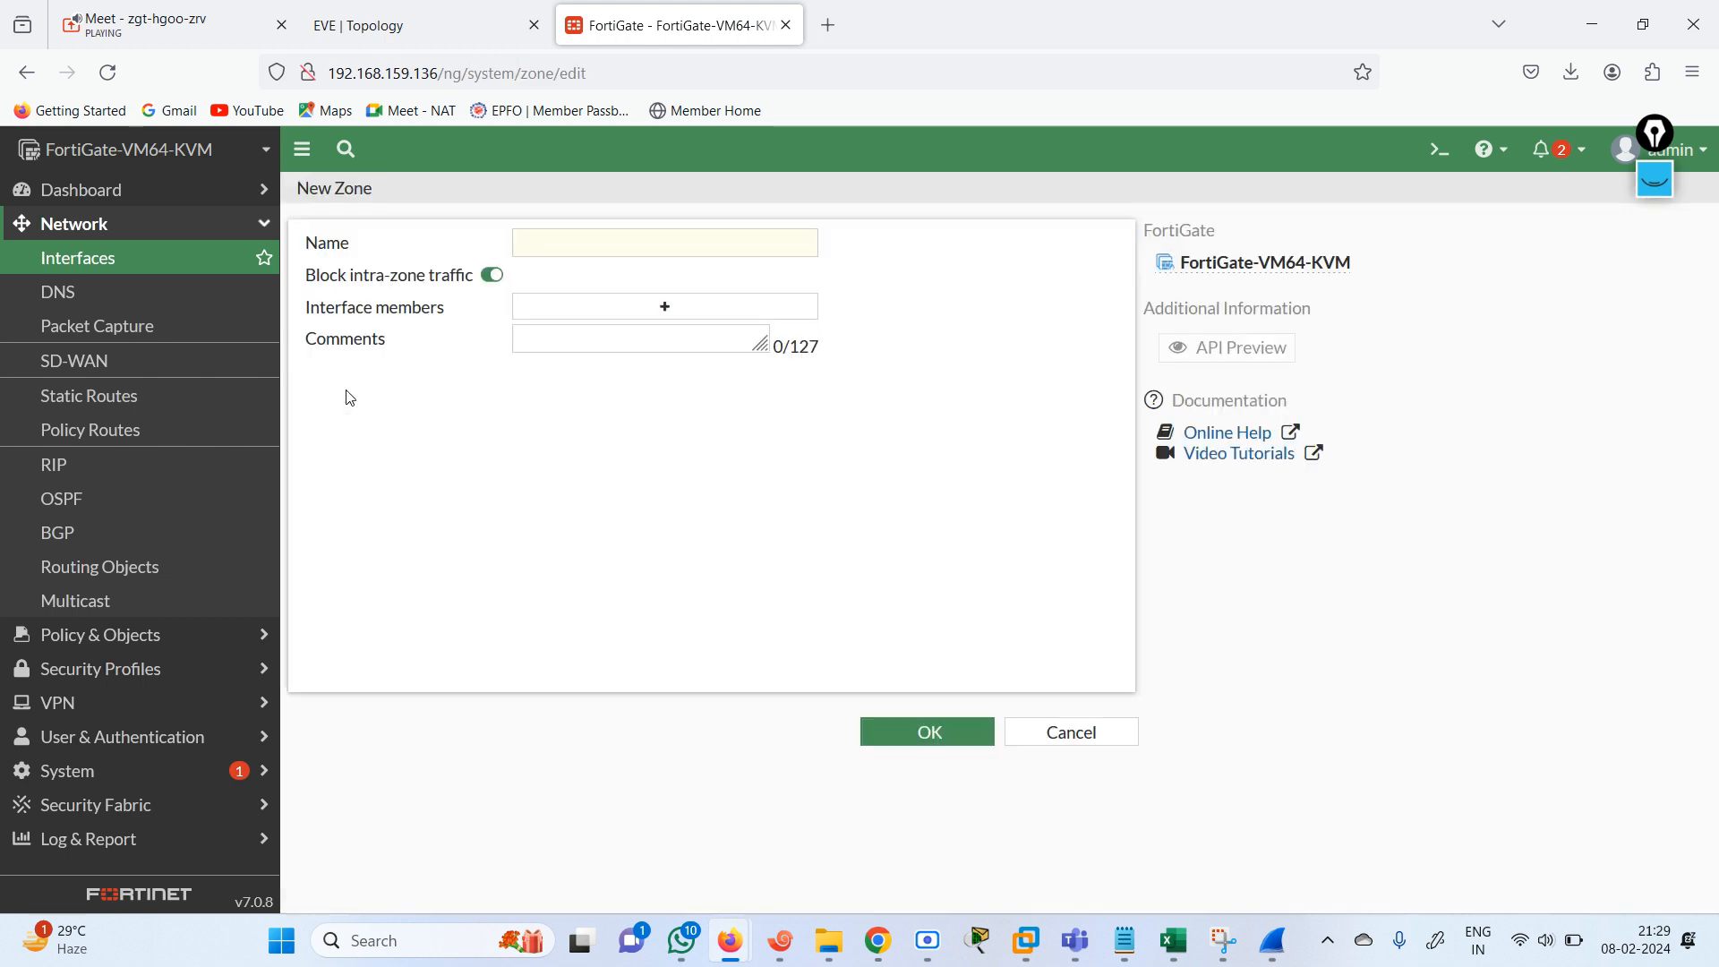
{"action": "left_click", "coordinate": [593, 308]}
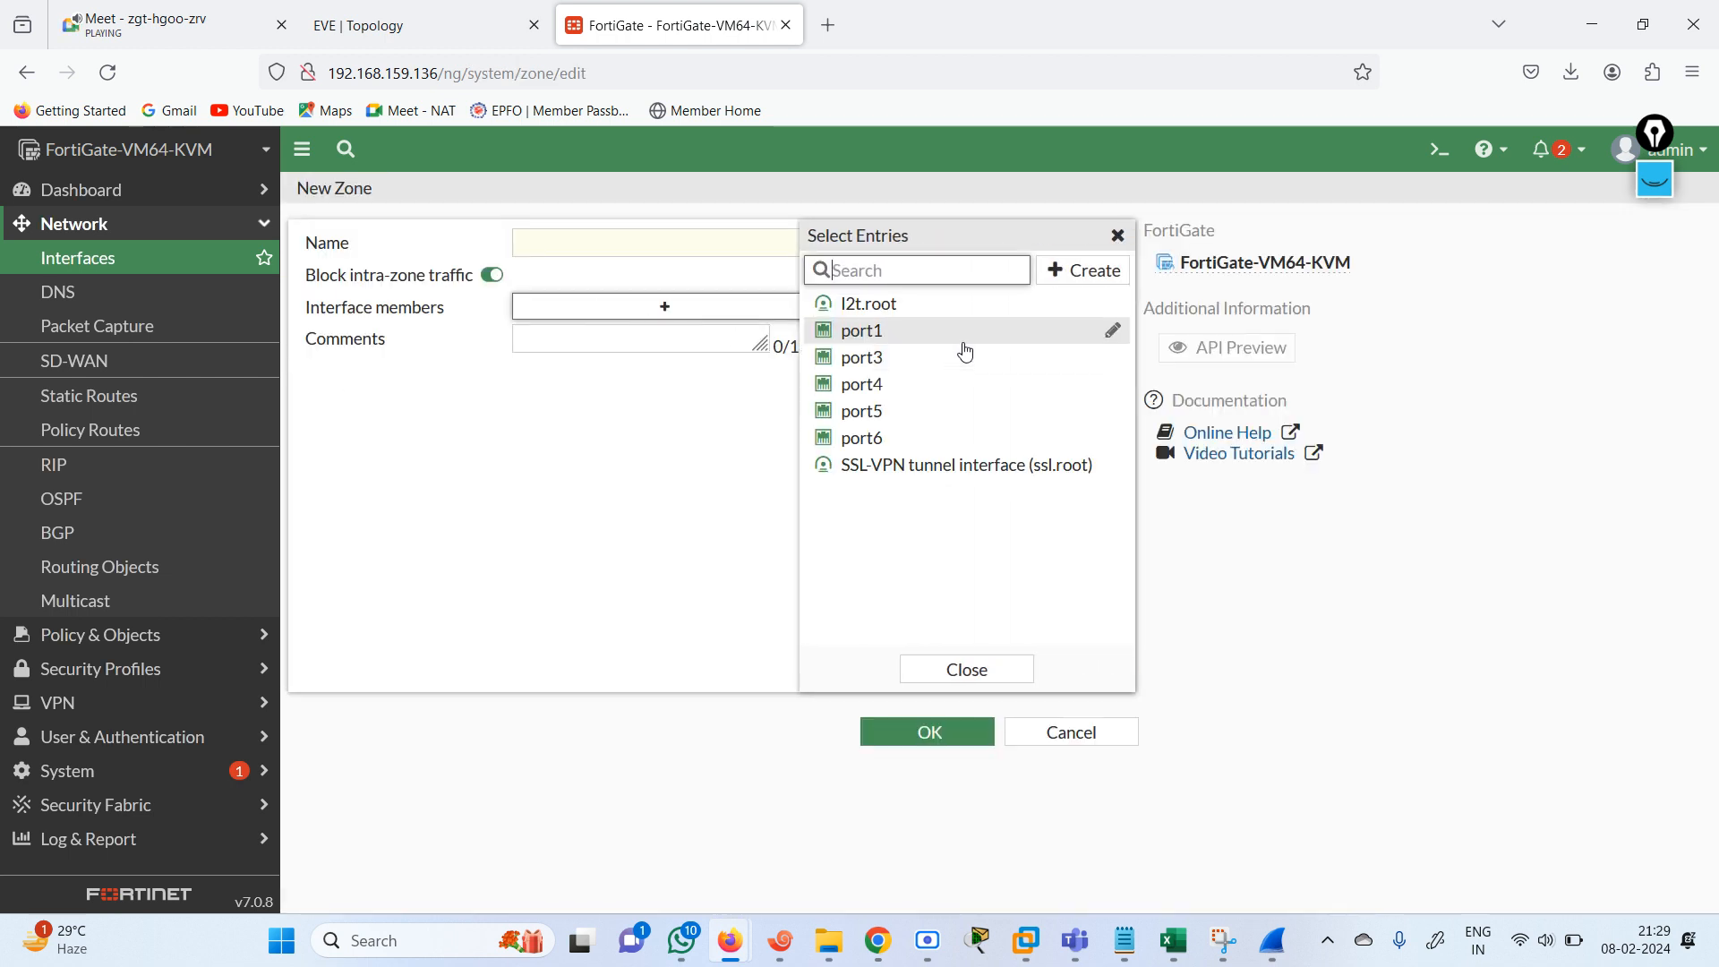
{"action": "left_click", "coordinate": [898, 367]}
{"action": "left_click", "coordinate": [895, 385]}
{"action": "left_click", "coordinate": [895, 411]}
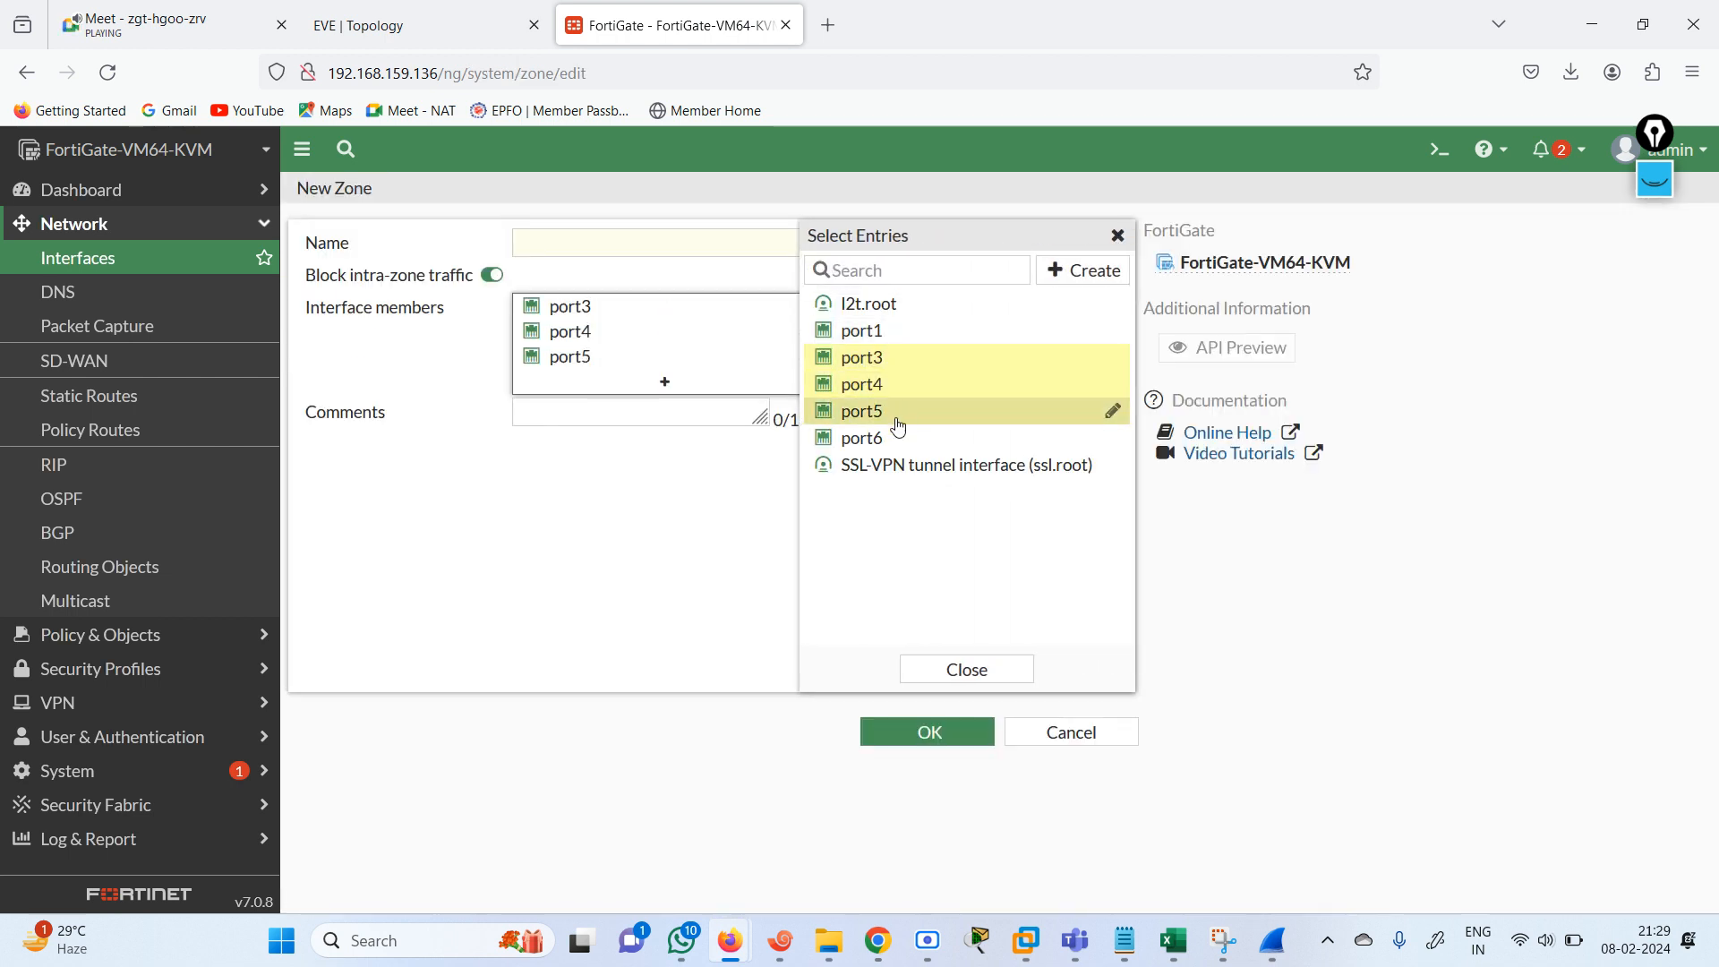
{"action": "mouse_move", "coordinate": [860, 331]}
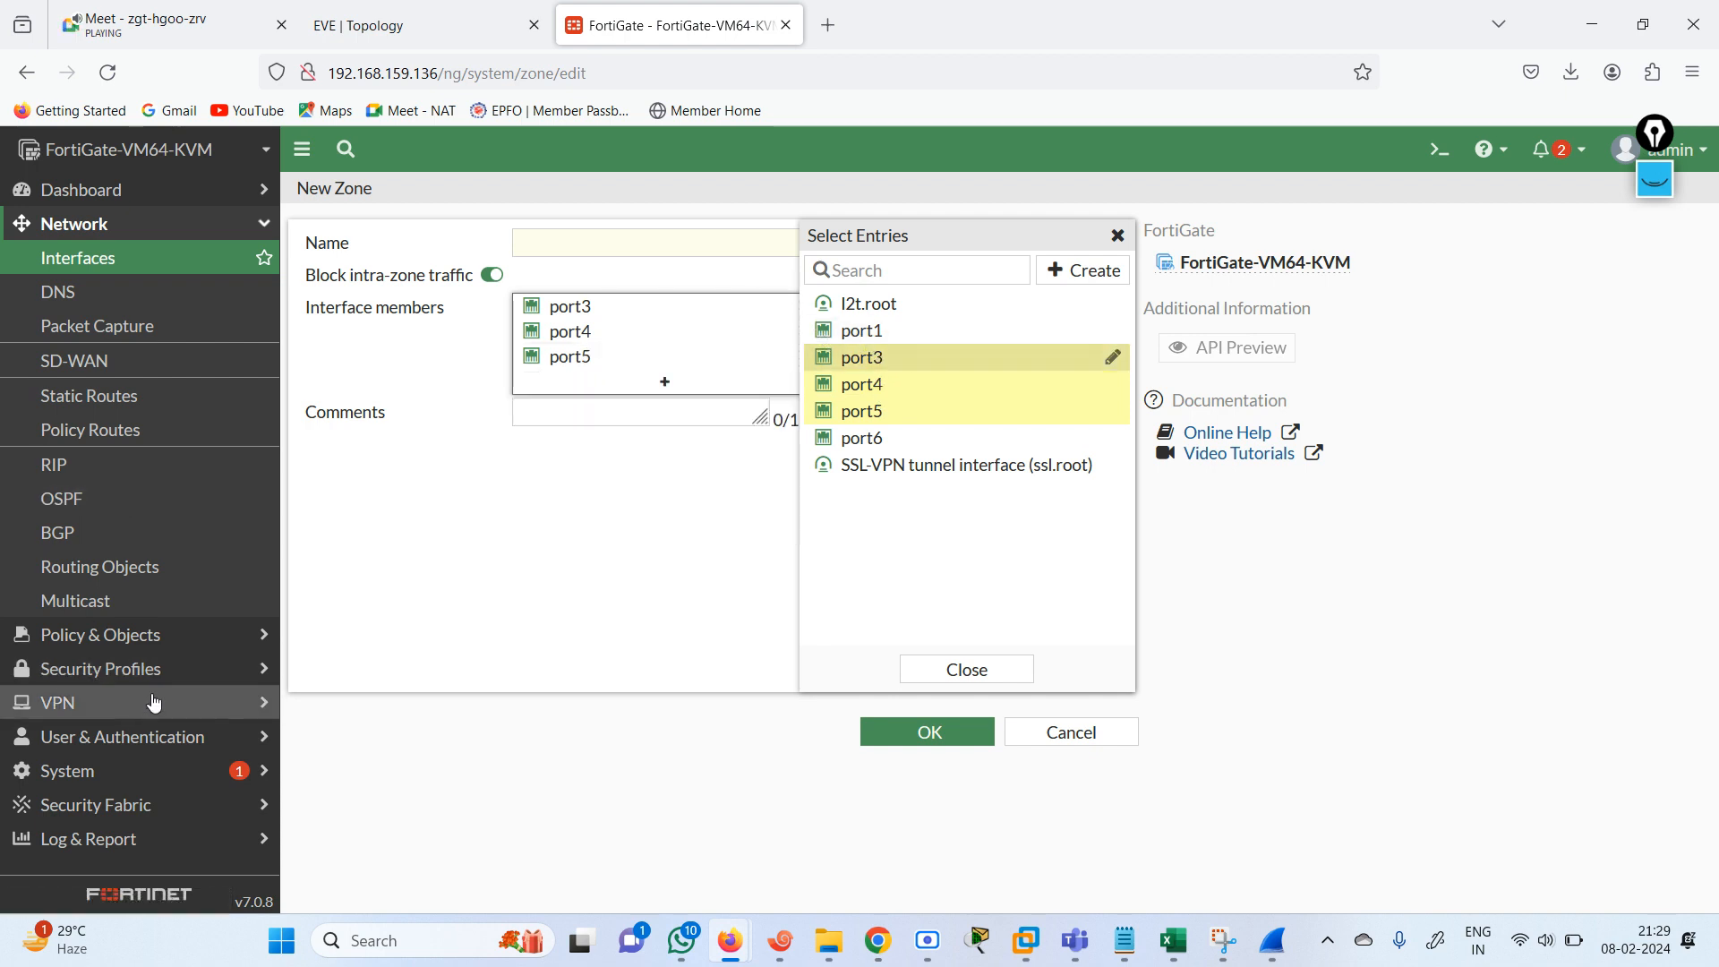
Check the firewall policy list and review the interface settings of port2.
{"action": "left_click", "coordinate": [103, 643]}
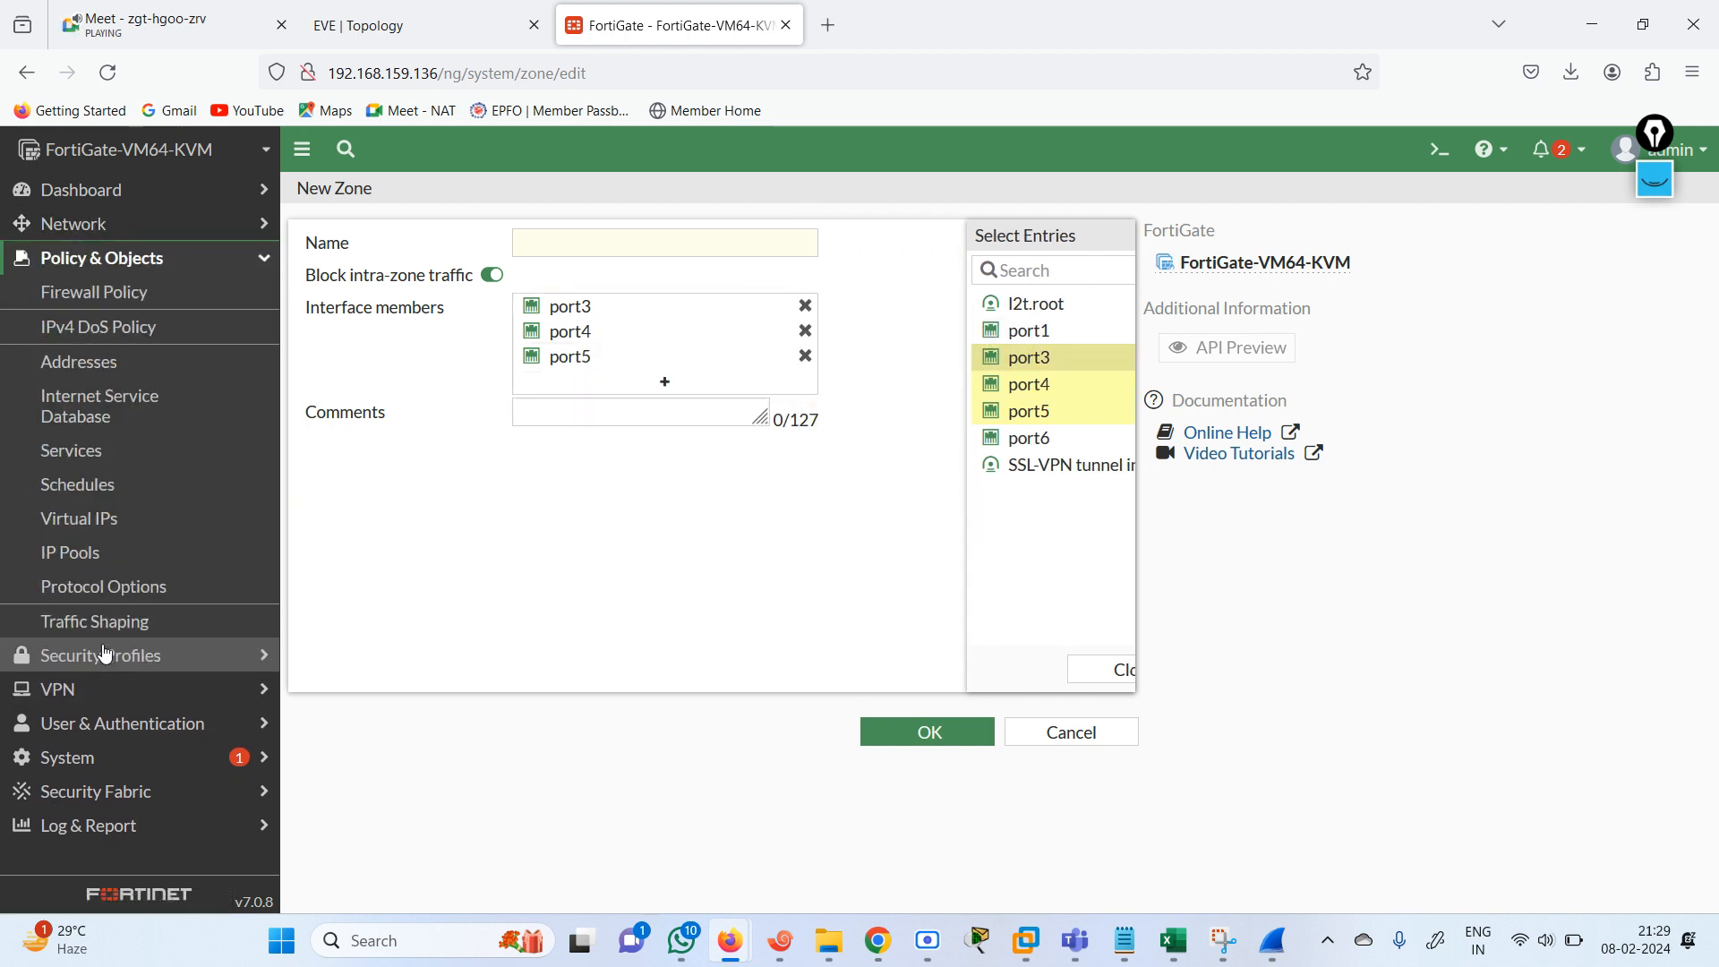
{"action": "left_click", "coordinate": [99, 292]}
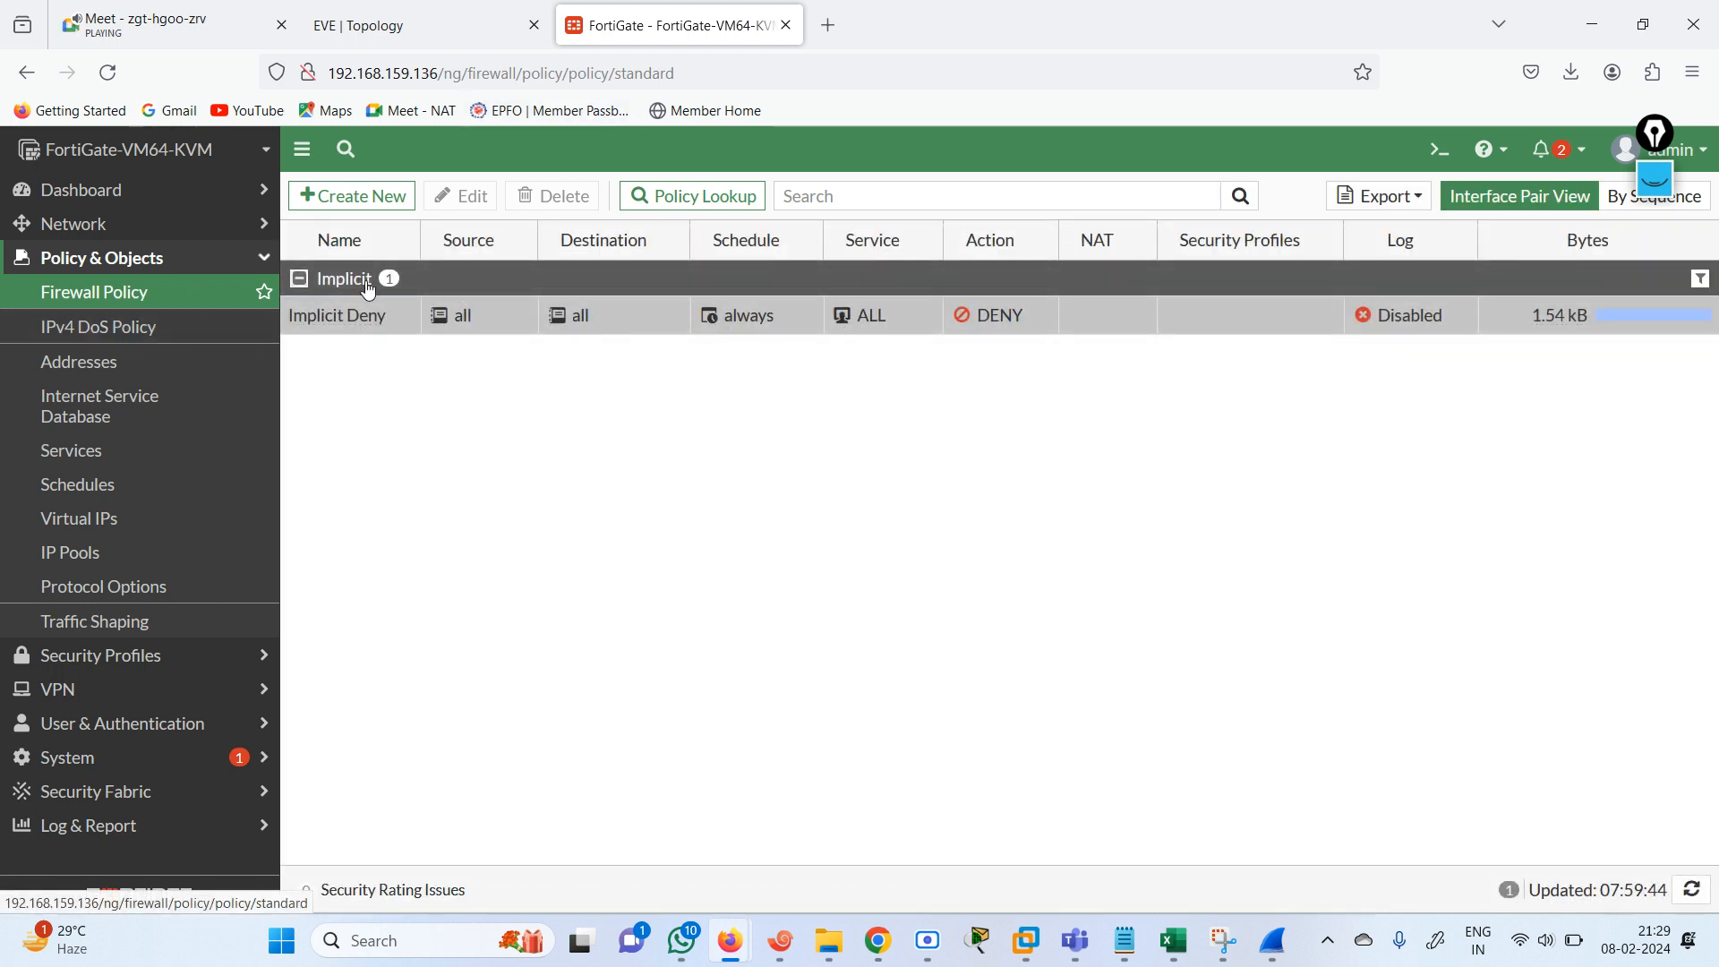
{"action": "left_click", "coordinate": [81, 226]}
{"action": "left_click", "coordinate": [88, 262]}
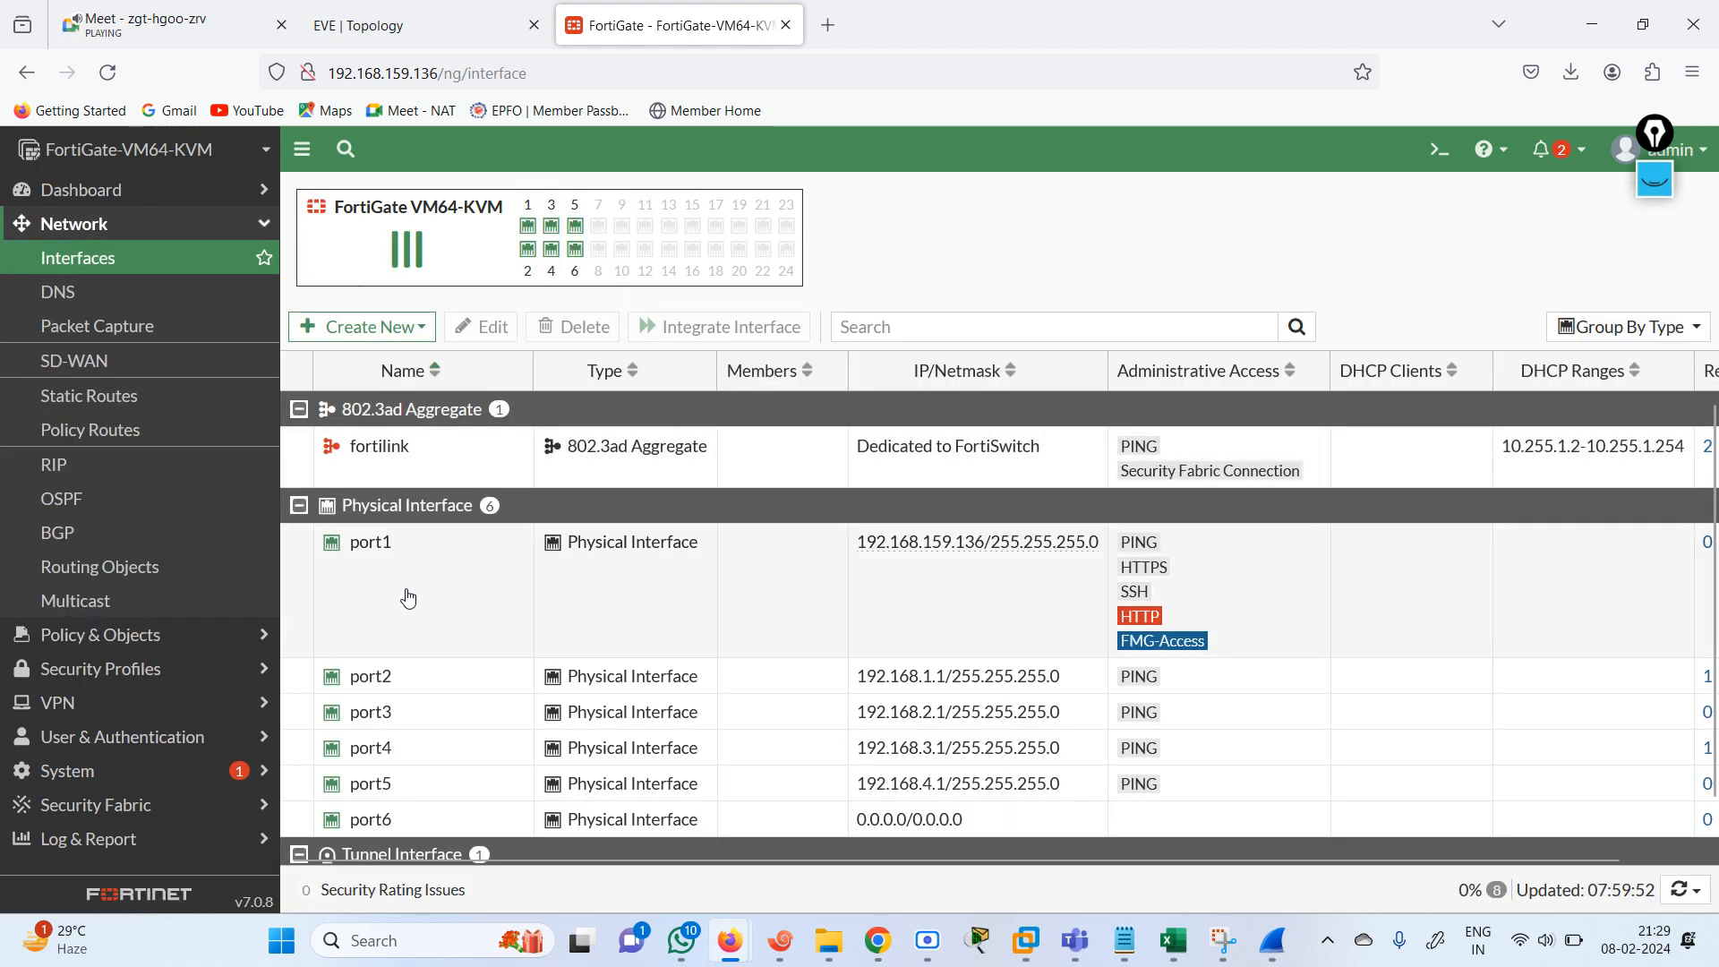
{"action": "double_click", "coordinate": [456, 679]}
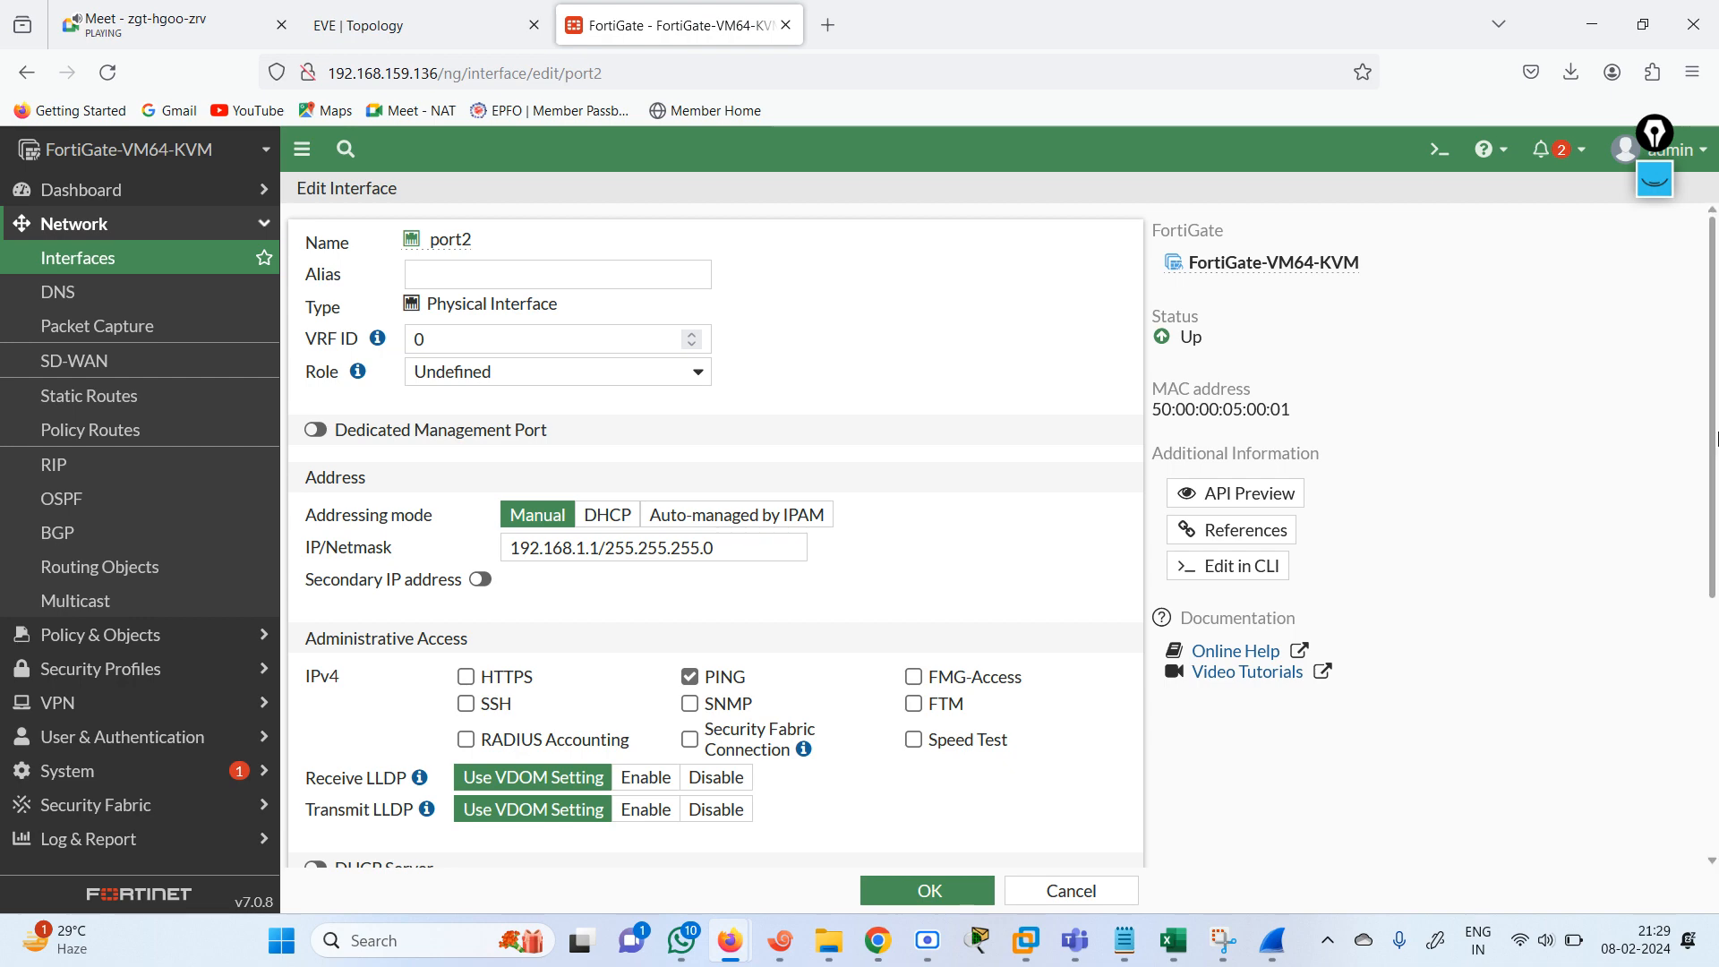
{"action": "scroll", "coordinate": [1659, 464], "scroll_direction": "down", "scroll_amount": 5}
{"action": "scroll", "coordinate": [370, 456], "scroll_direction": "up", "scroll_amount": 5}
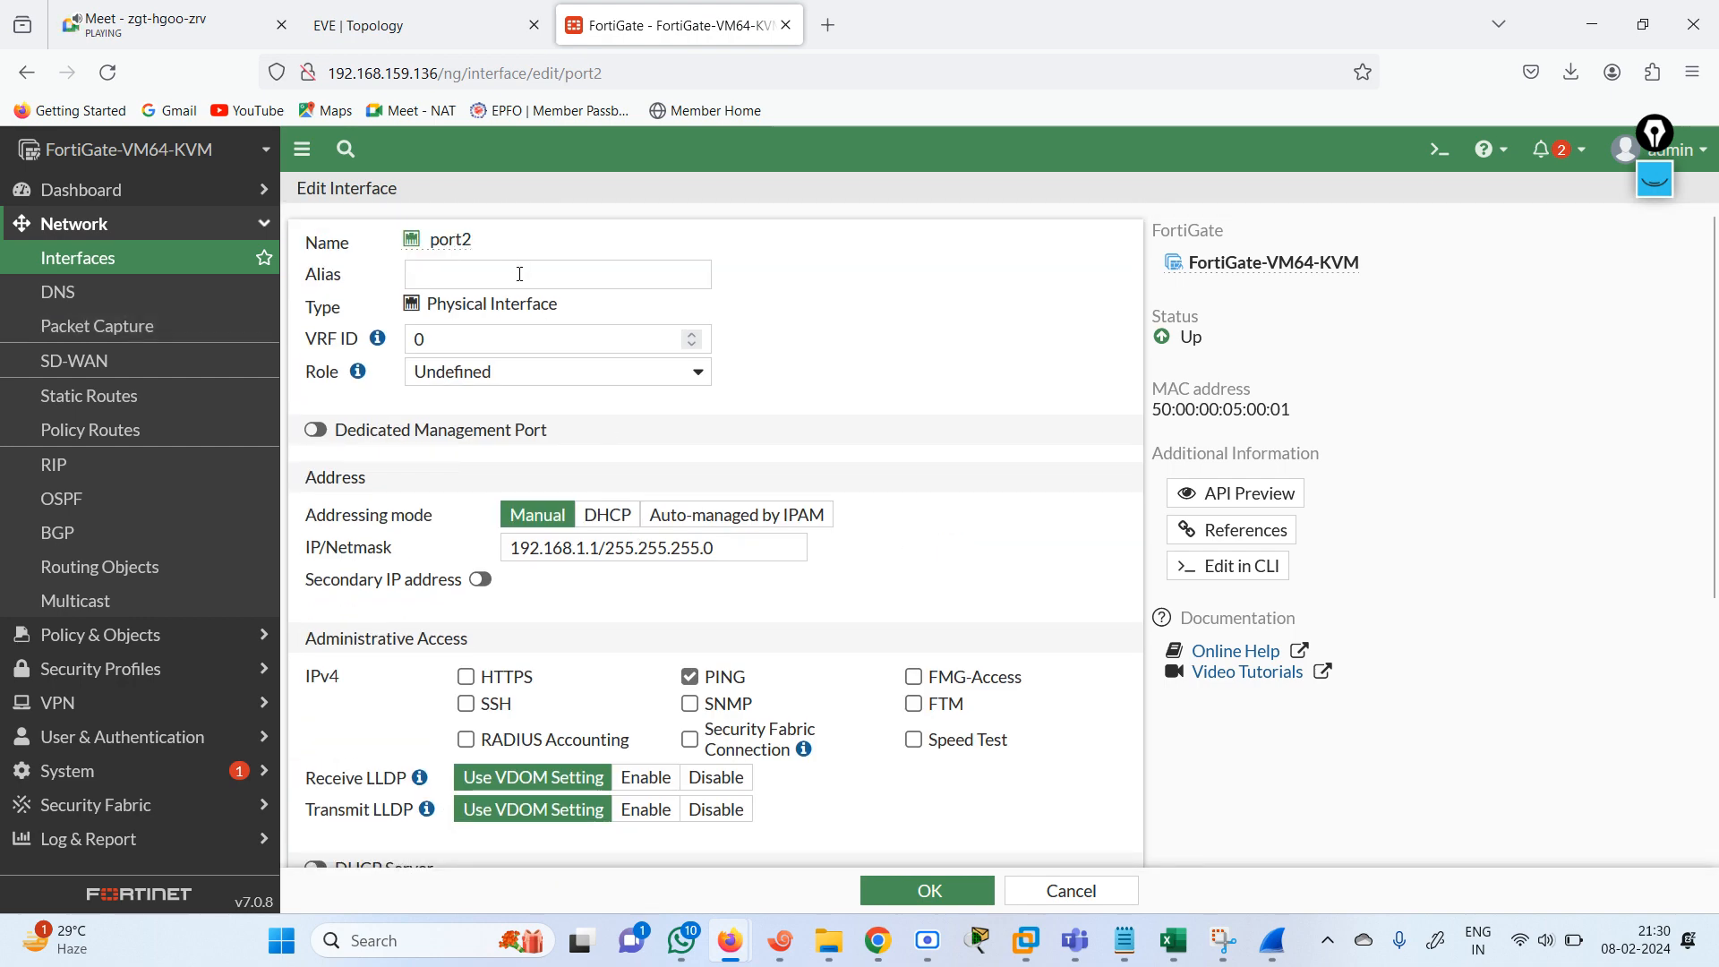
{"action": "left_click", "coordinate": [480, 276]}
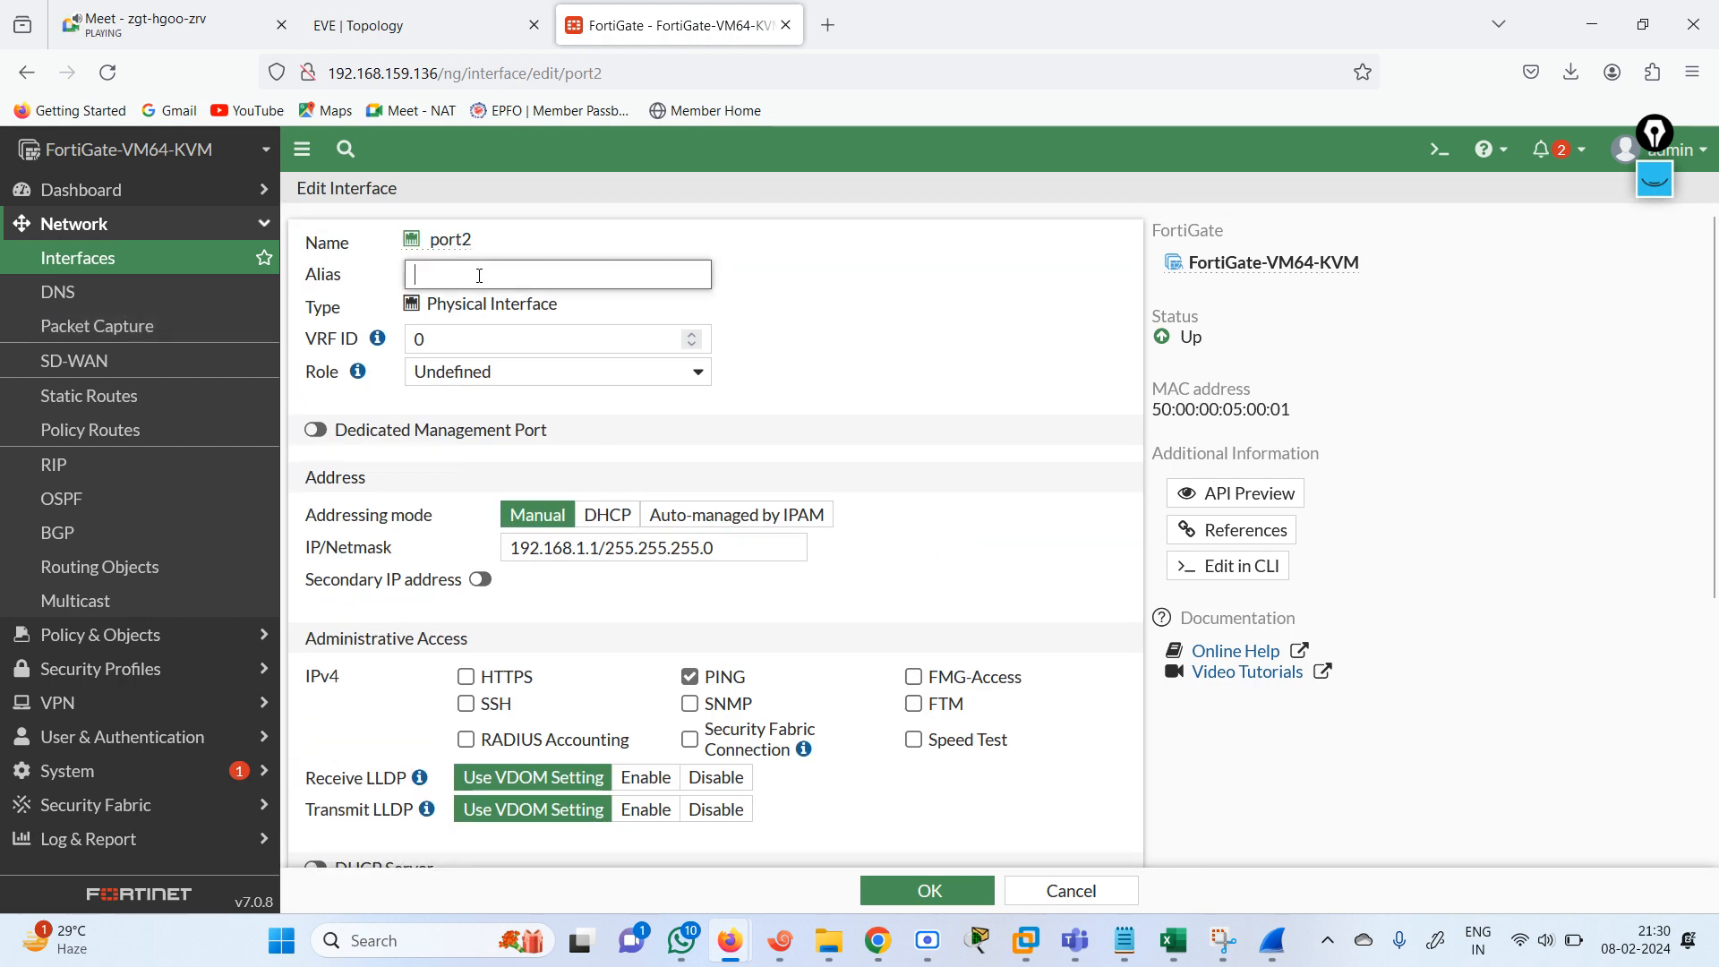
Start a new interface zone and add port3, port4 and port5 as its members.
{"action": "left_click", "coordinate": [200, 265]}
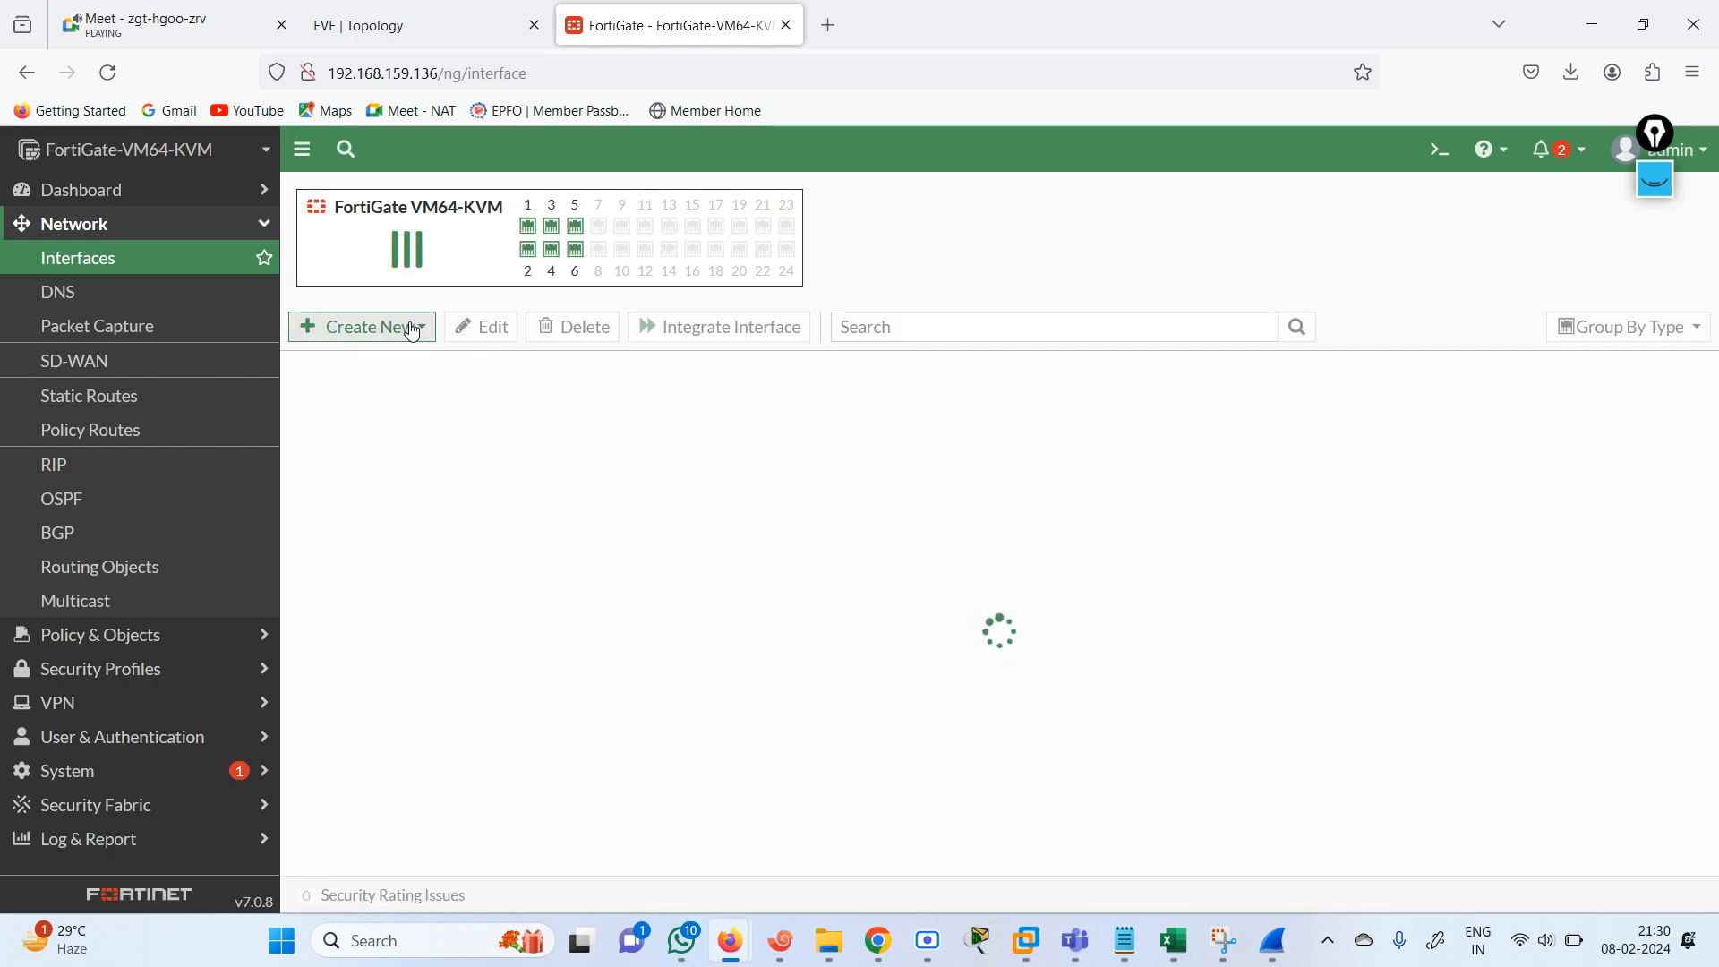
{"action": "left_click", "coordinate": [413, 329]}
{"action": "left_click", "coordinate": [339, 394]}
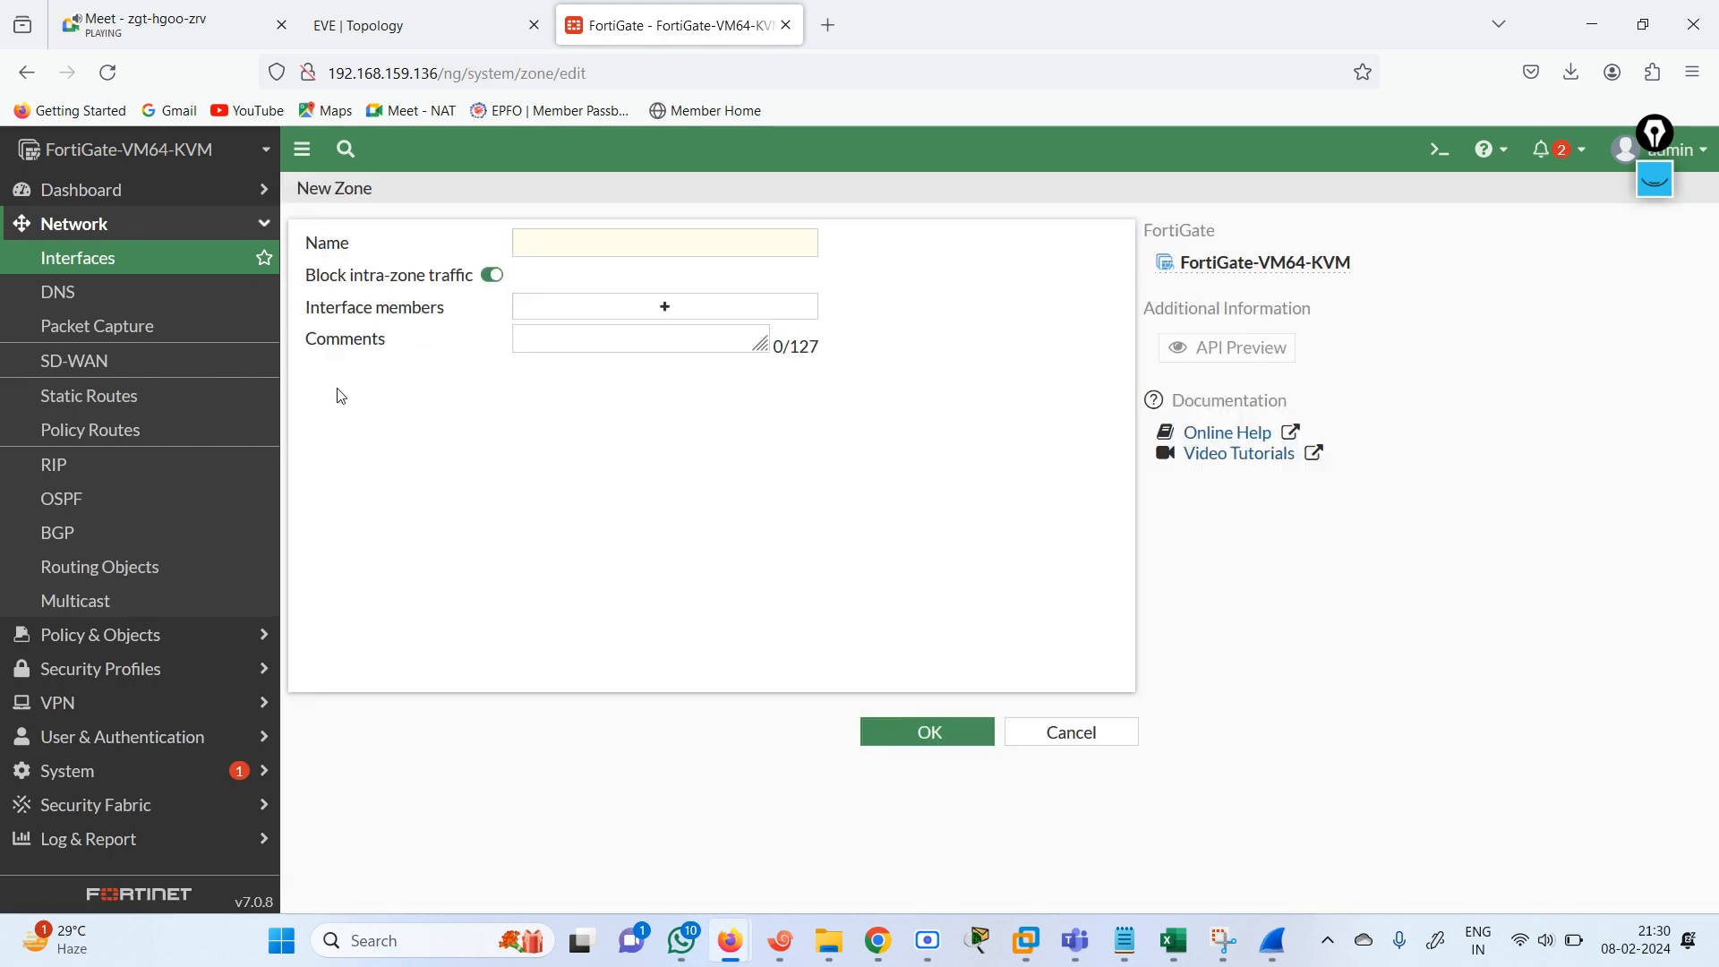
{"action": "left_click", "coordinate": [633, 317]}
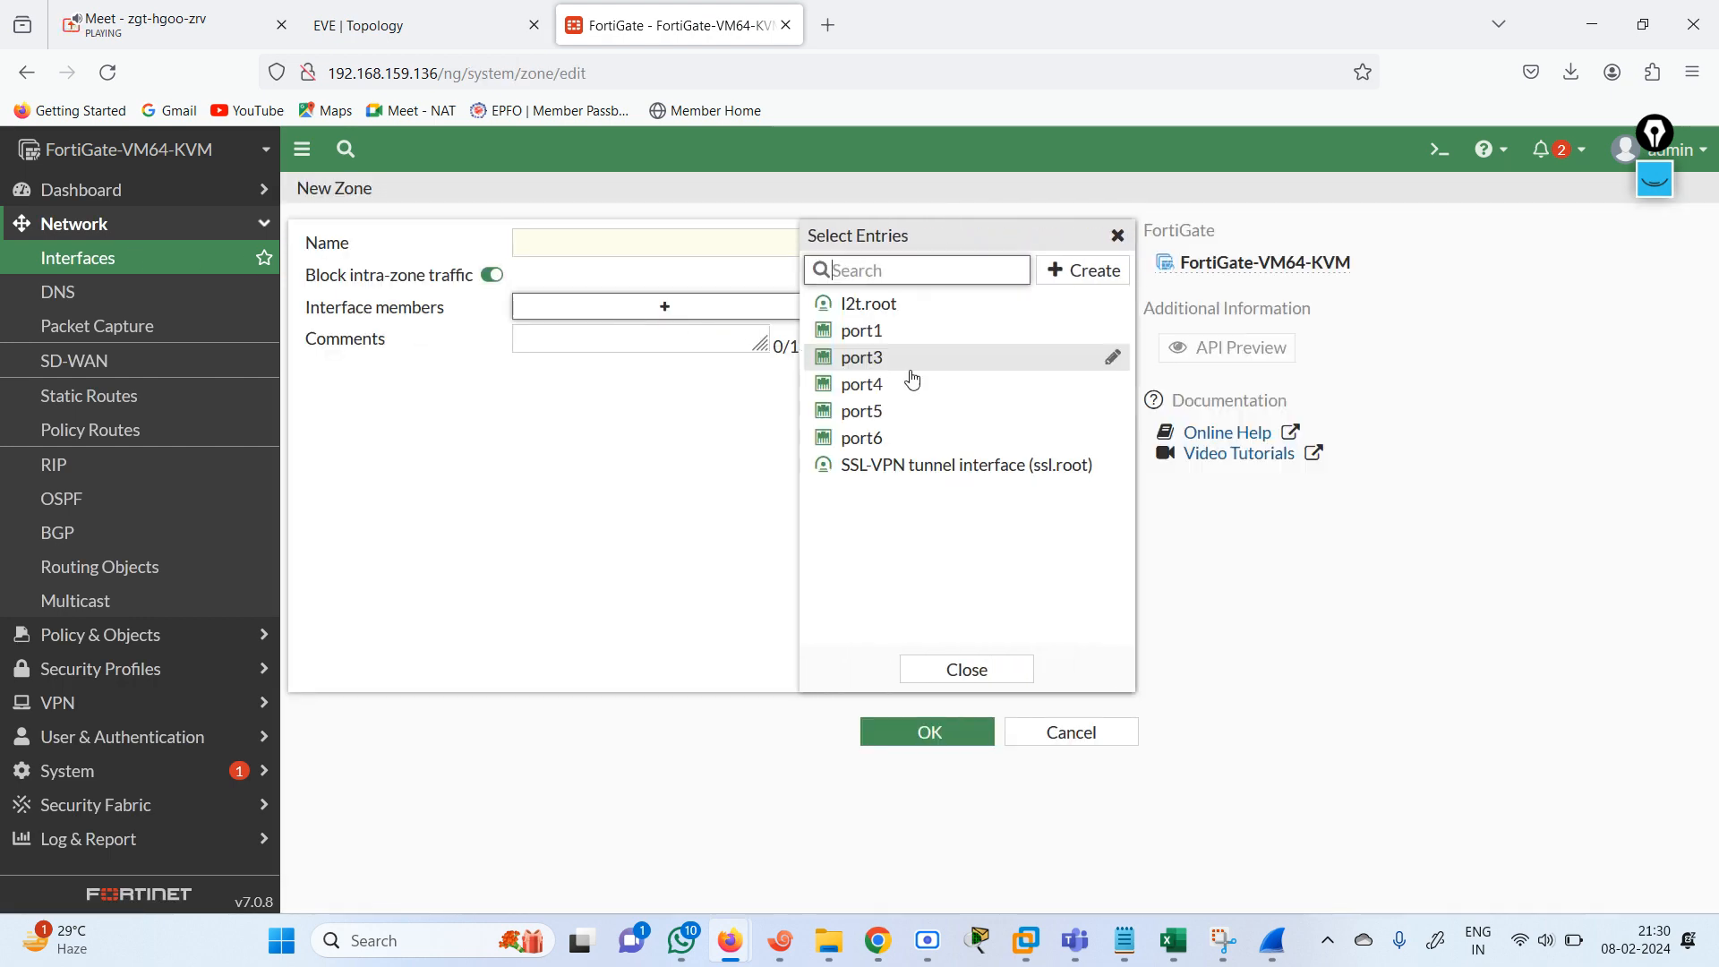
{"action": "mouse_move", "coordinate": [867, 340]}
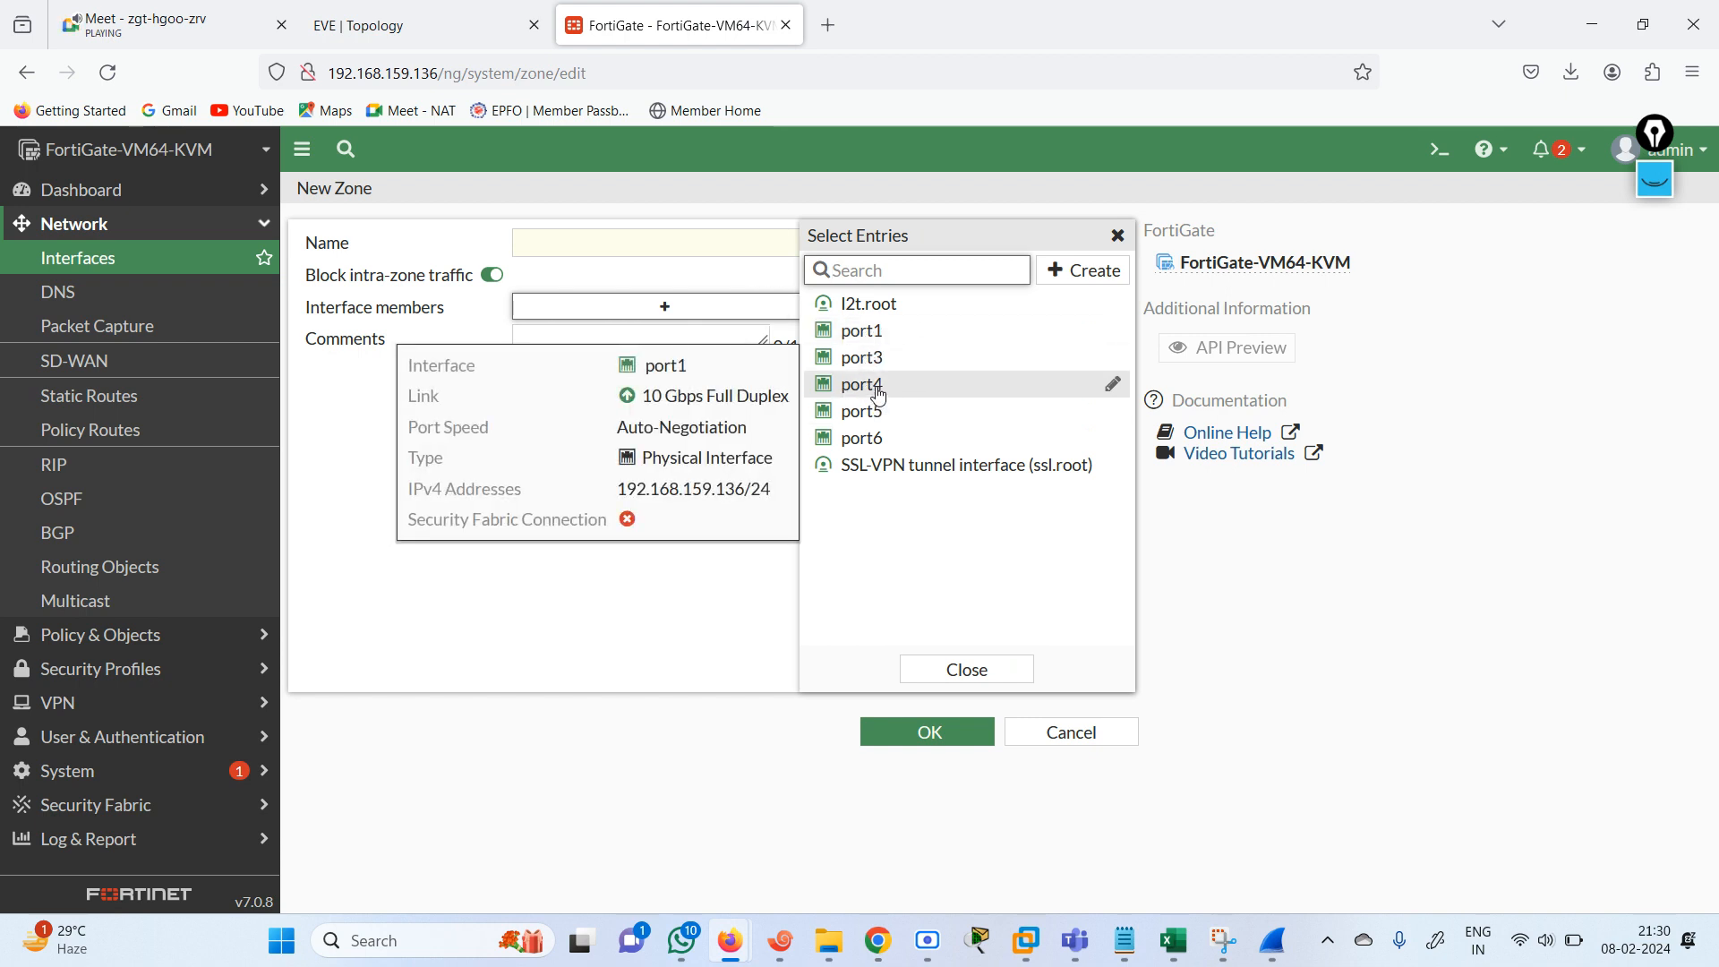
{"action": "mouse_move", "coordinate": [893, 383]}
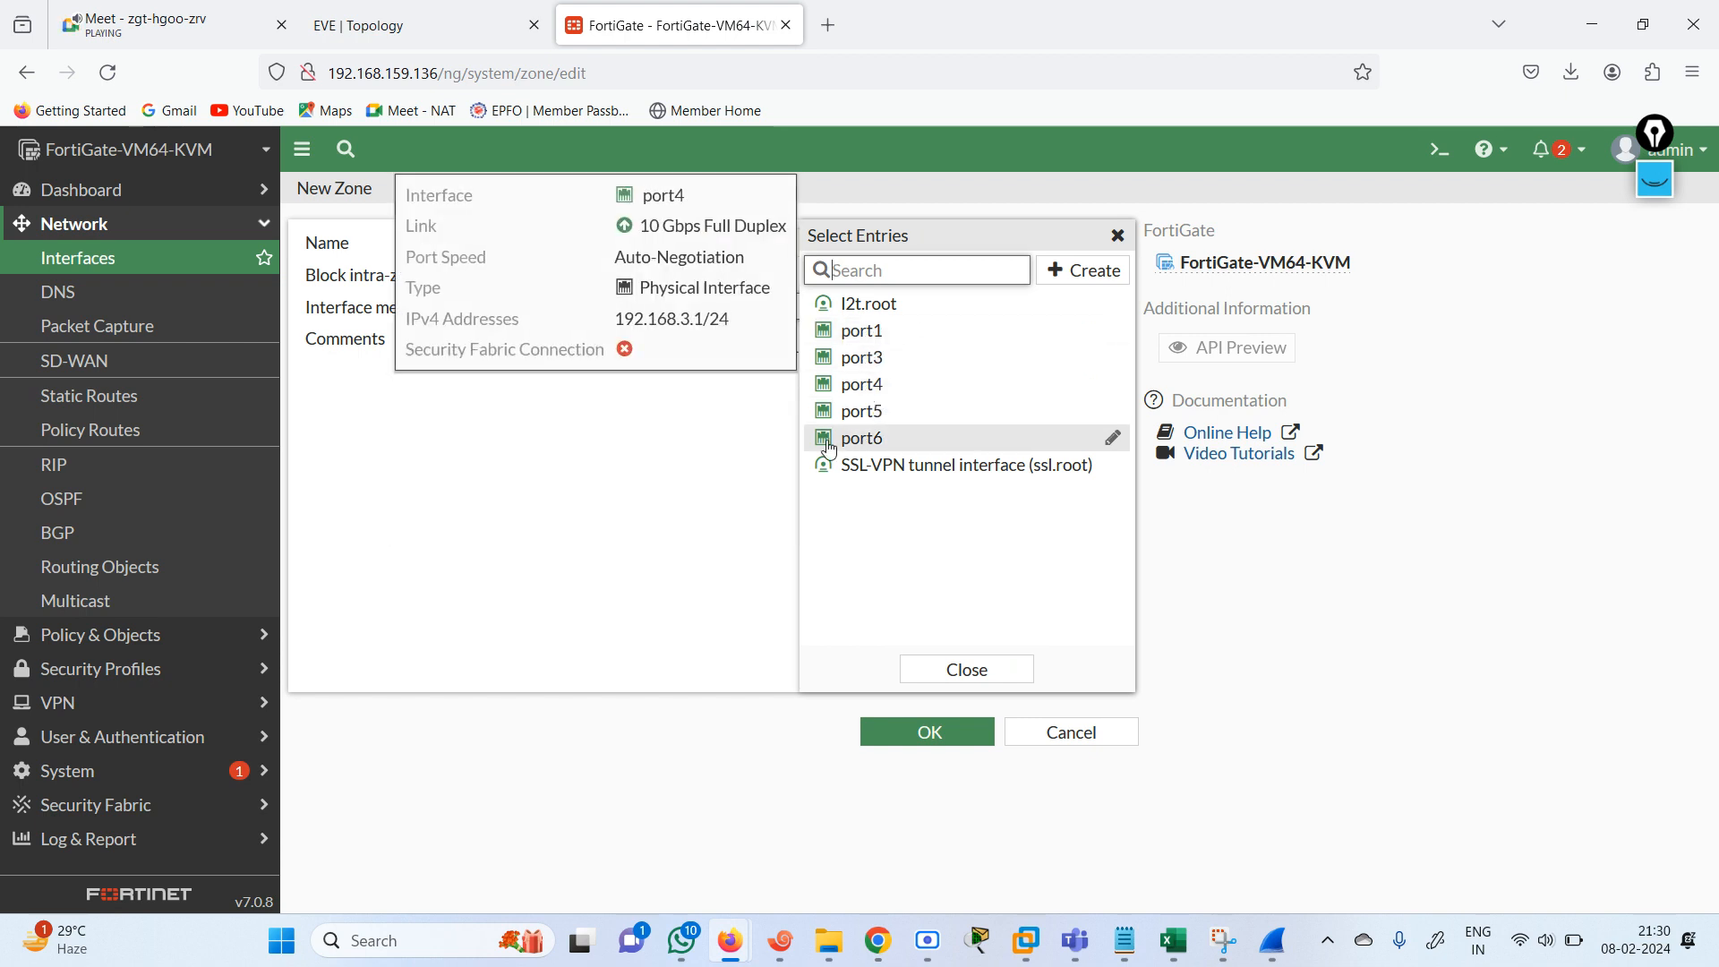
{"action": "left_click", "coordinate": [872, 368]}
{"action": "left_click", "coordinate": [878, 385]}
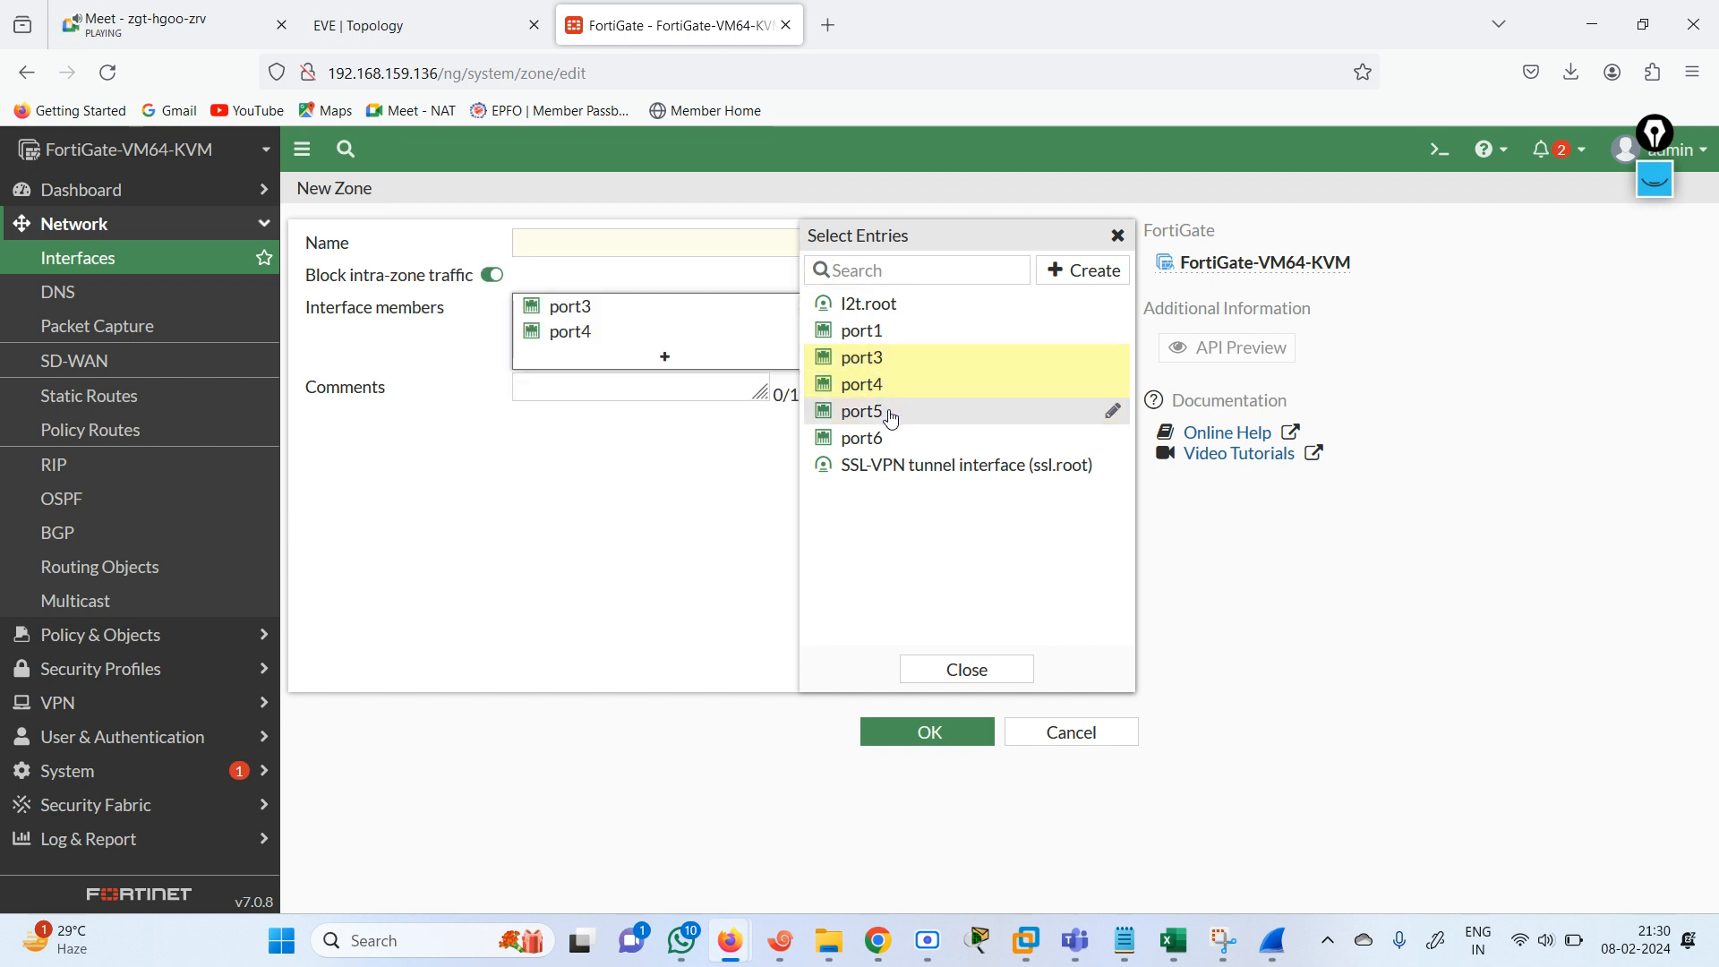
{"action": "left_click", "coordinate": [882, 412]}
{"action": "left_click", "coordinate": [967, 669]}
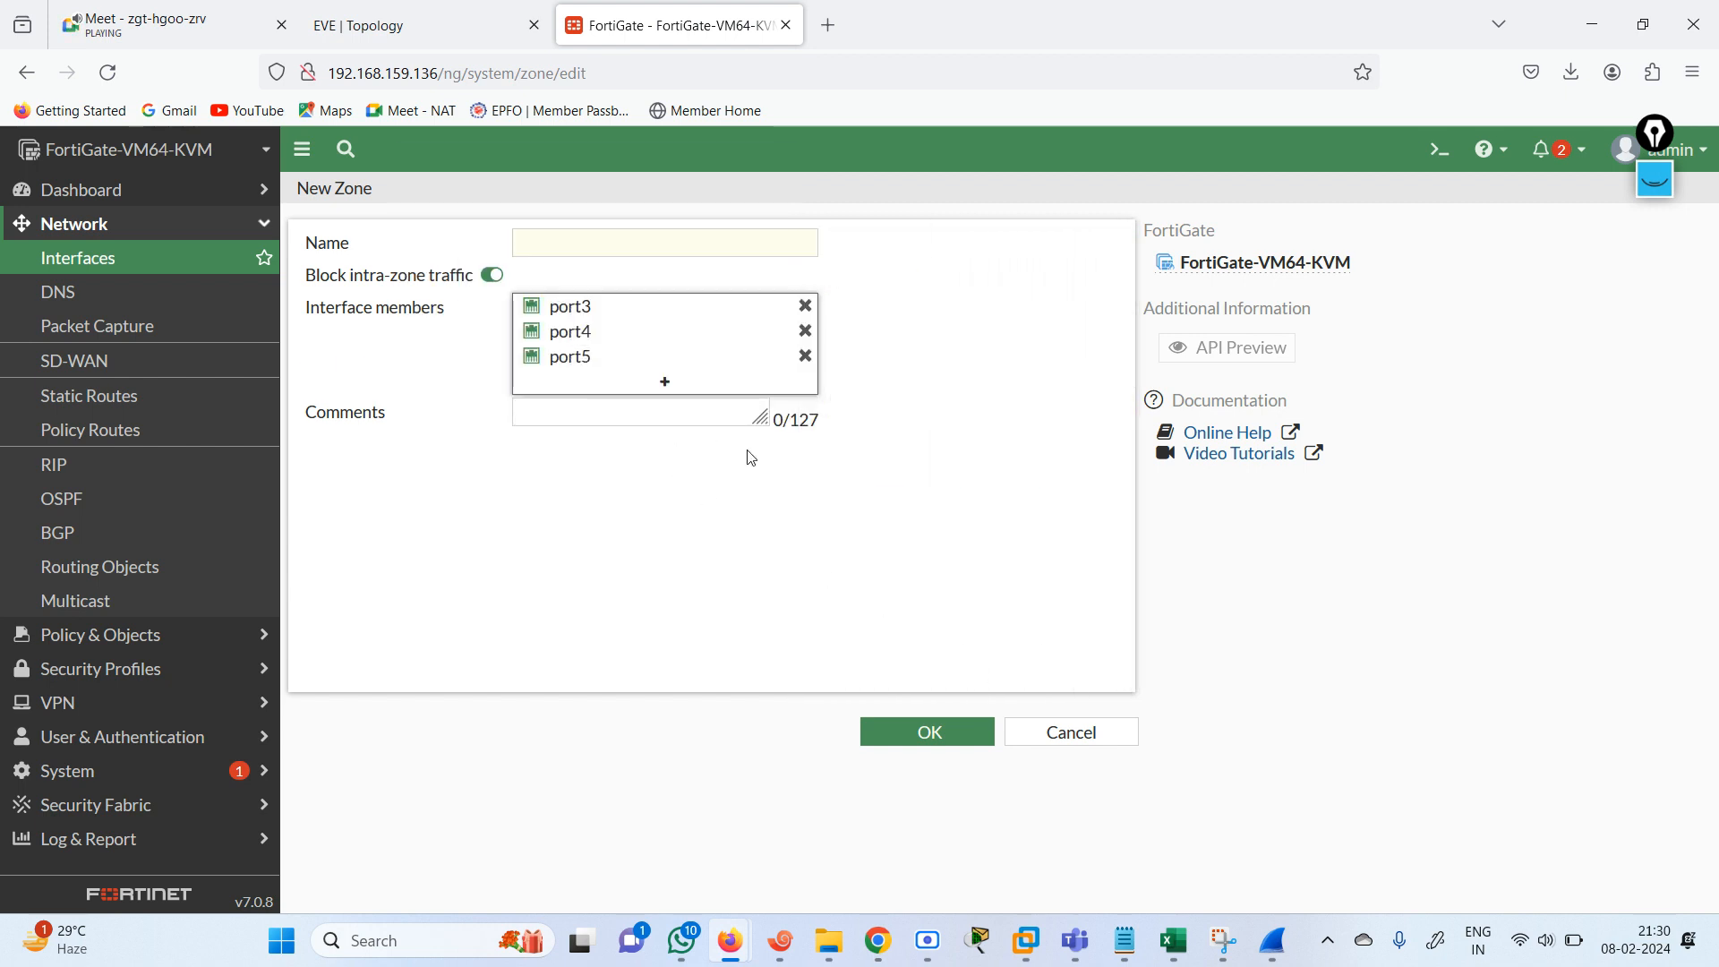
Name the new zone RIP and save it.
{"action": "left_click", "coordinate": [926, 750]}
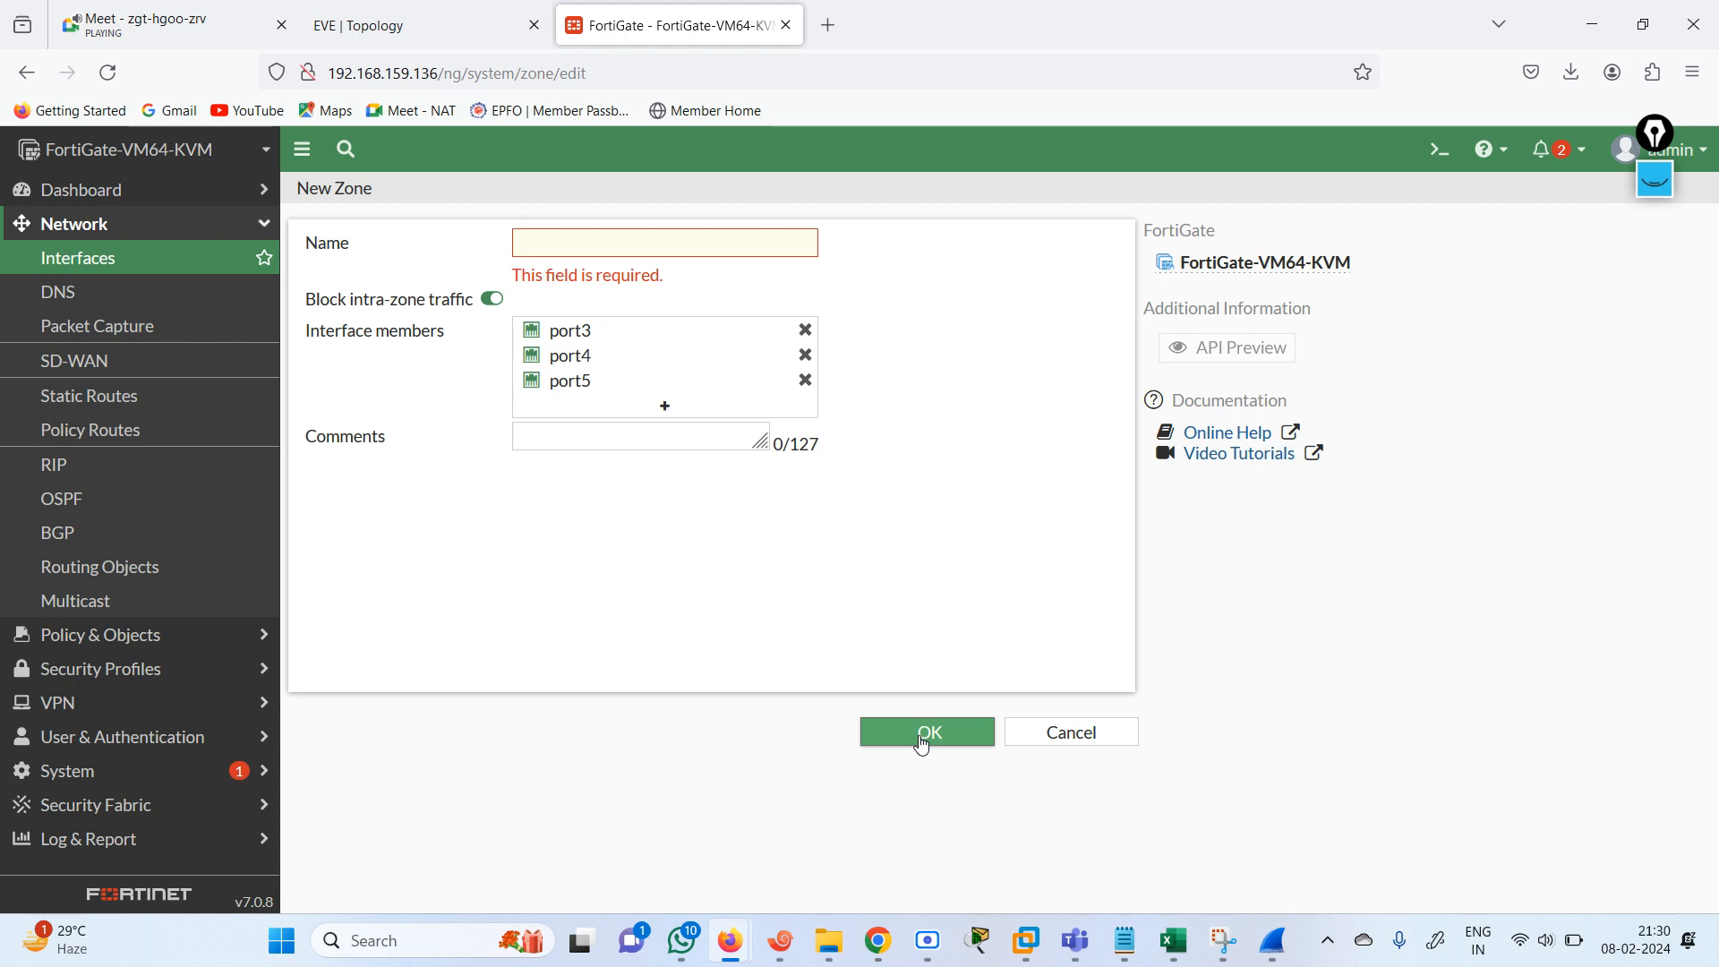
{"action": "left_click", "coordinate": [552, 244]}
{"action": "type", "text": "RIP"}
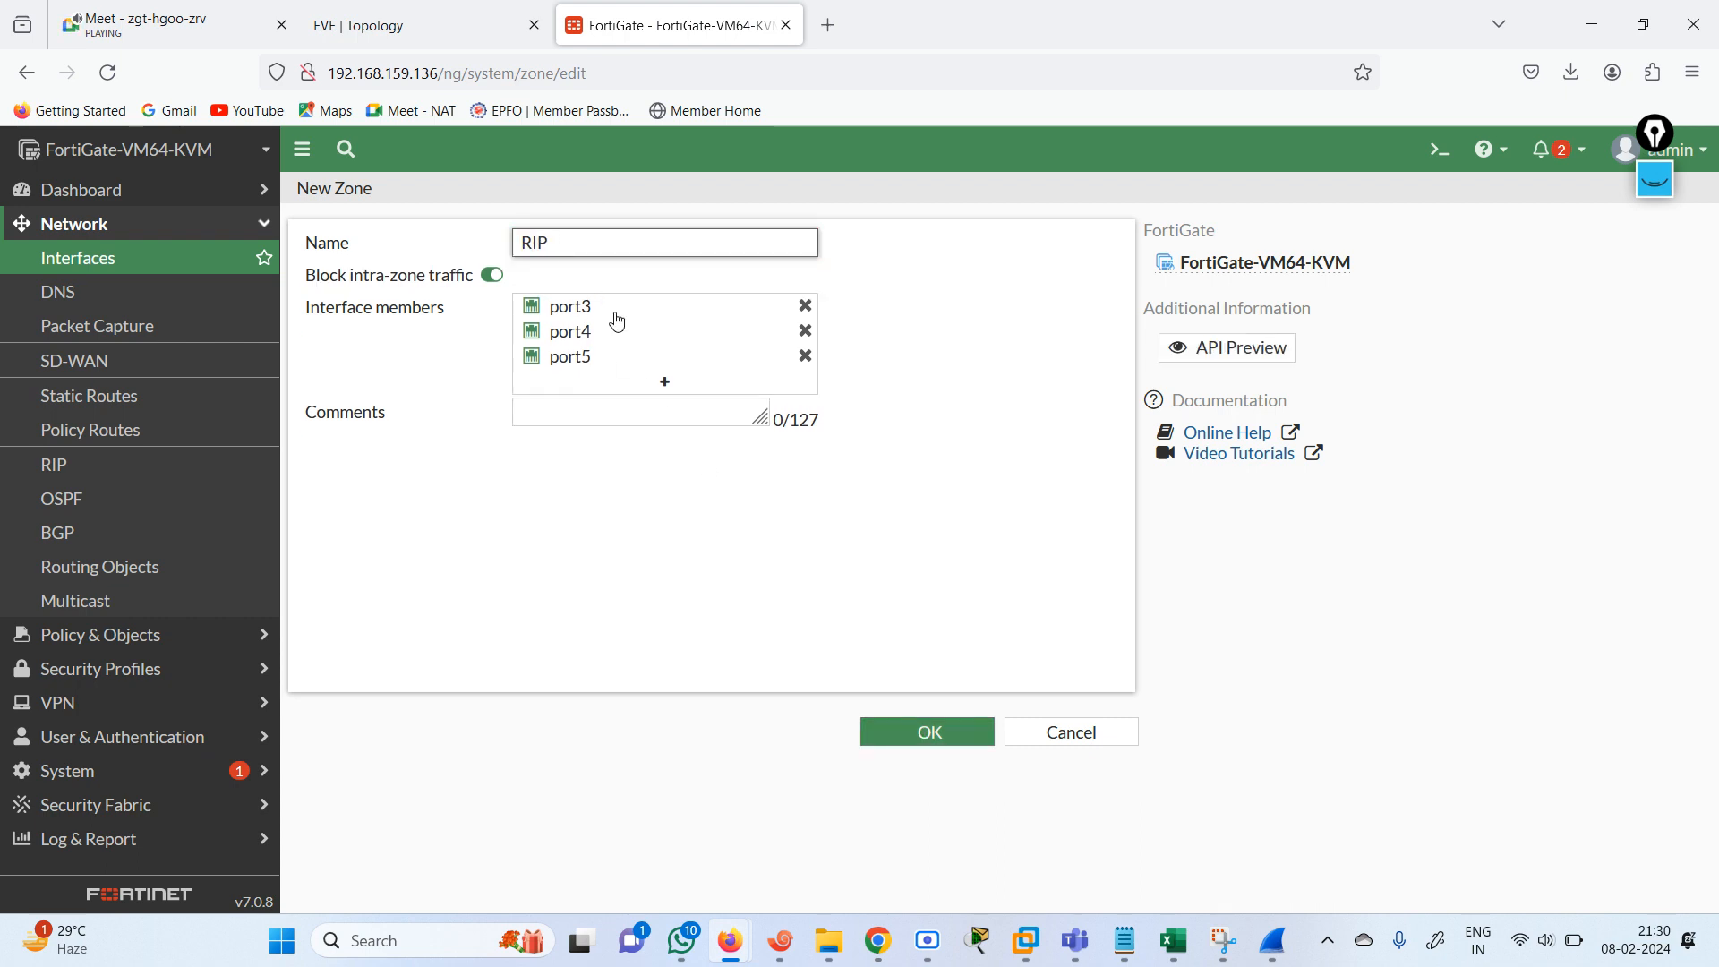
{"action": "left_click", "coordinate": [927, 731]}
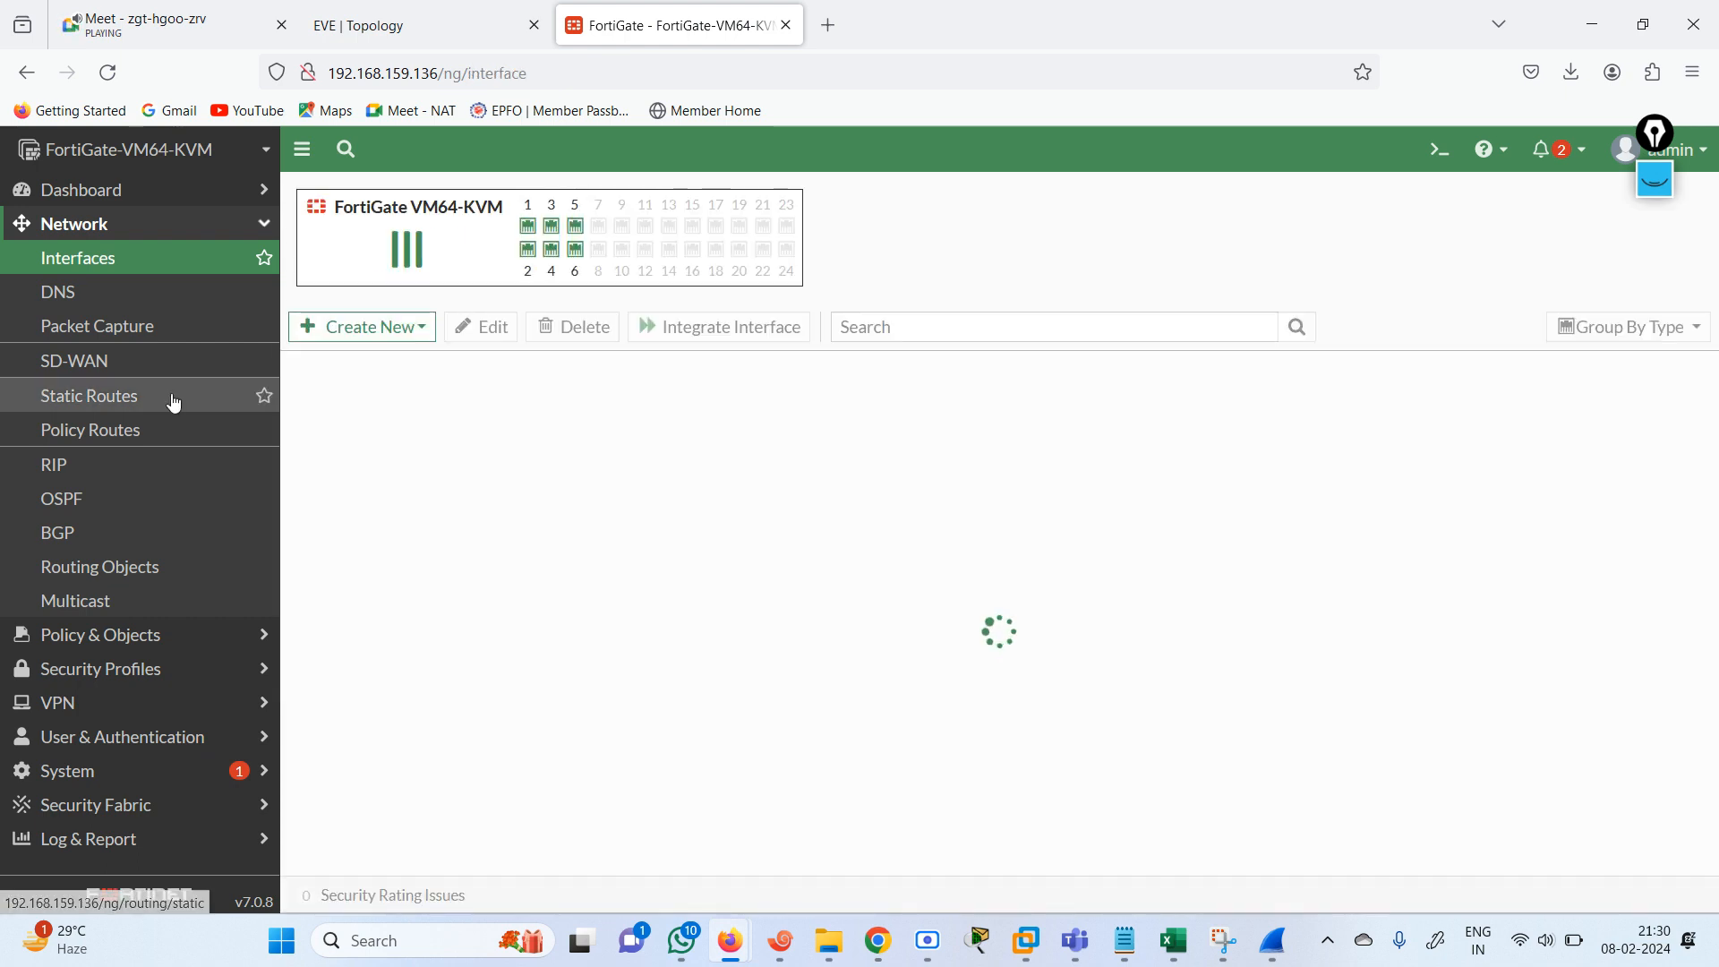
Review the RIP zone in the interface list and check which ports are available as members.
{"action": "left_click", "coordinate": [115, 636]}
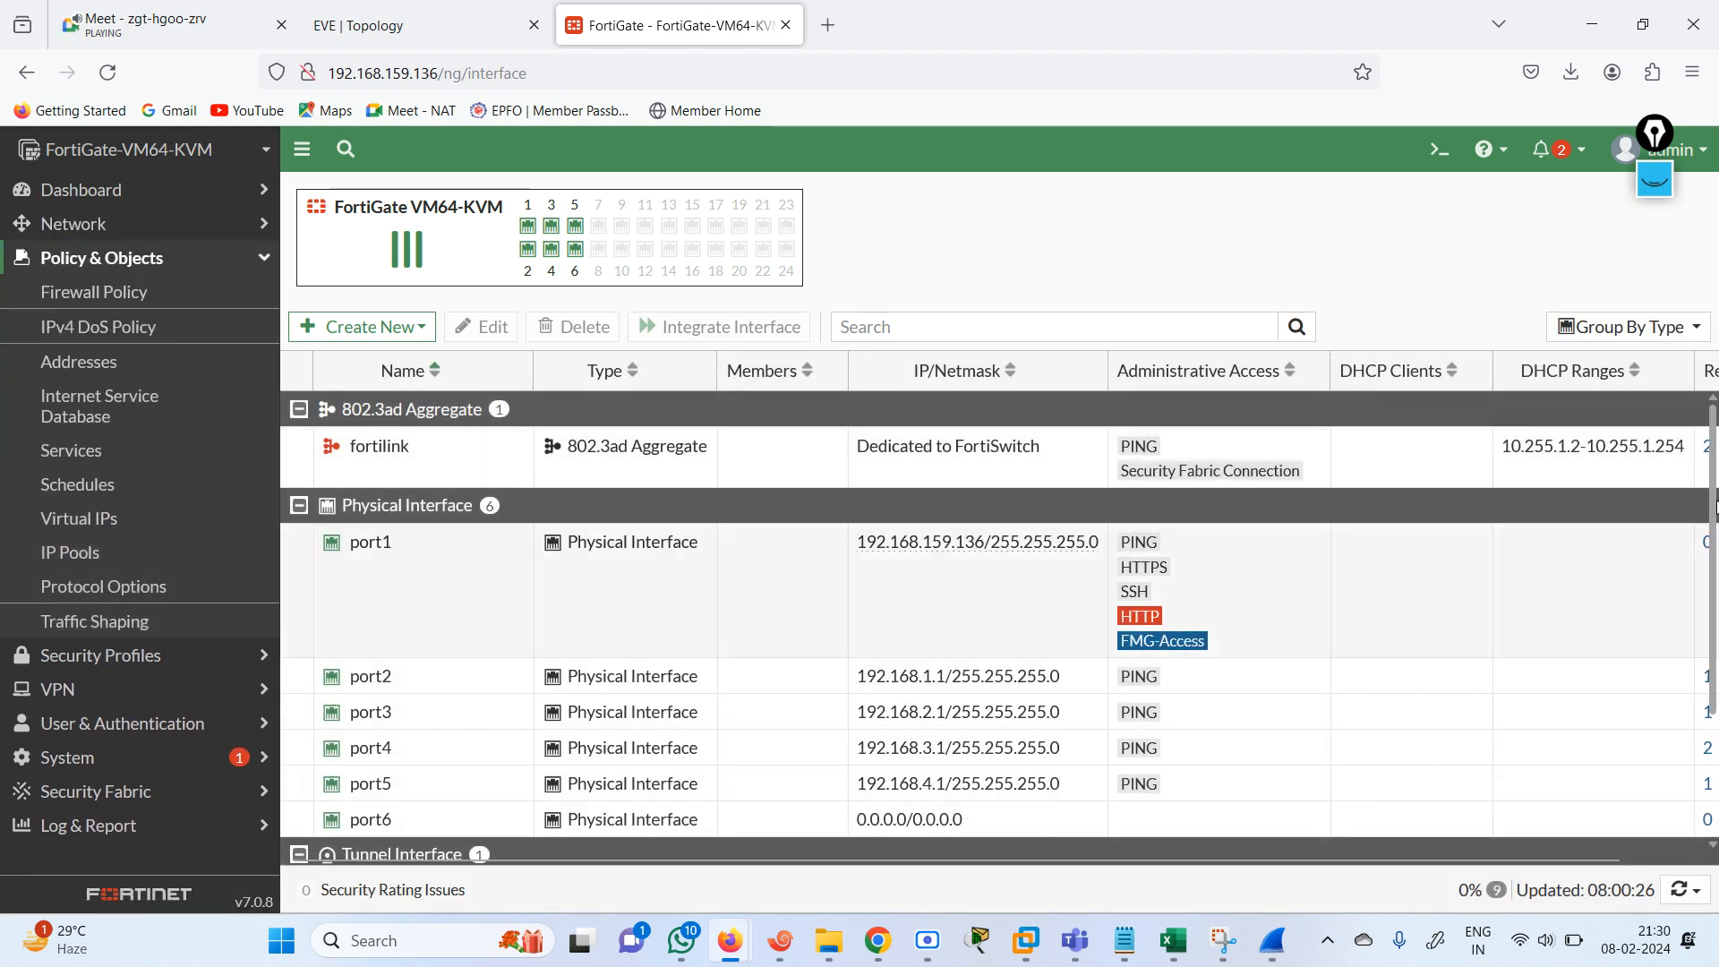
{"action": "scroll", "coordinate": [1715, 506], "scroll_direction": "down", "scroll_amount": 3}
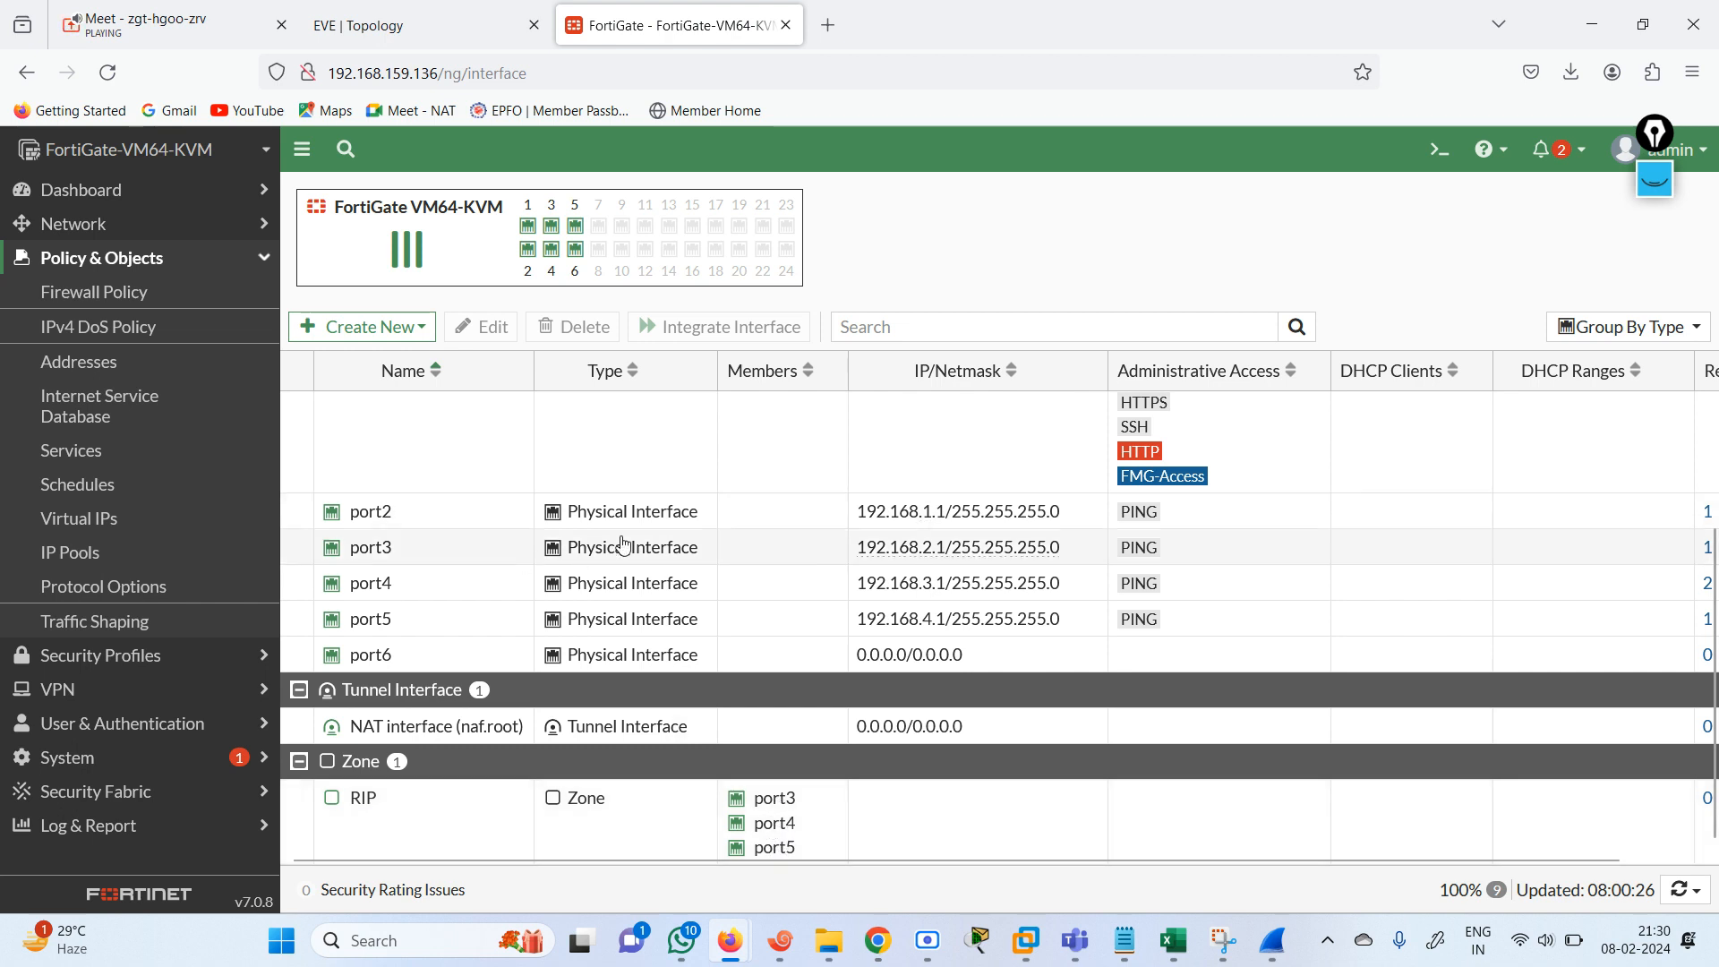
{"action": "left_click", "coordinate": [111, 86]}
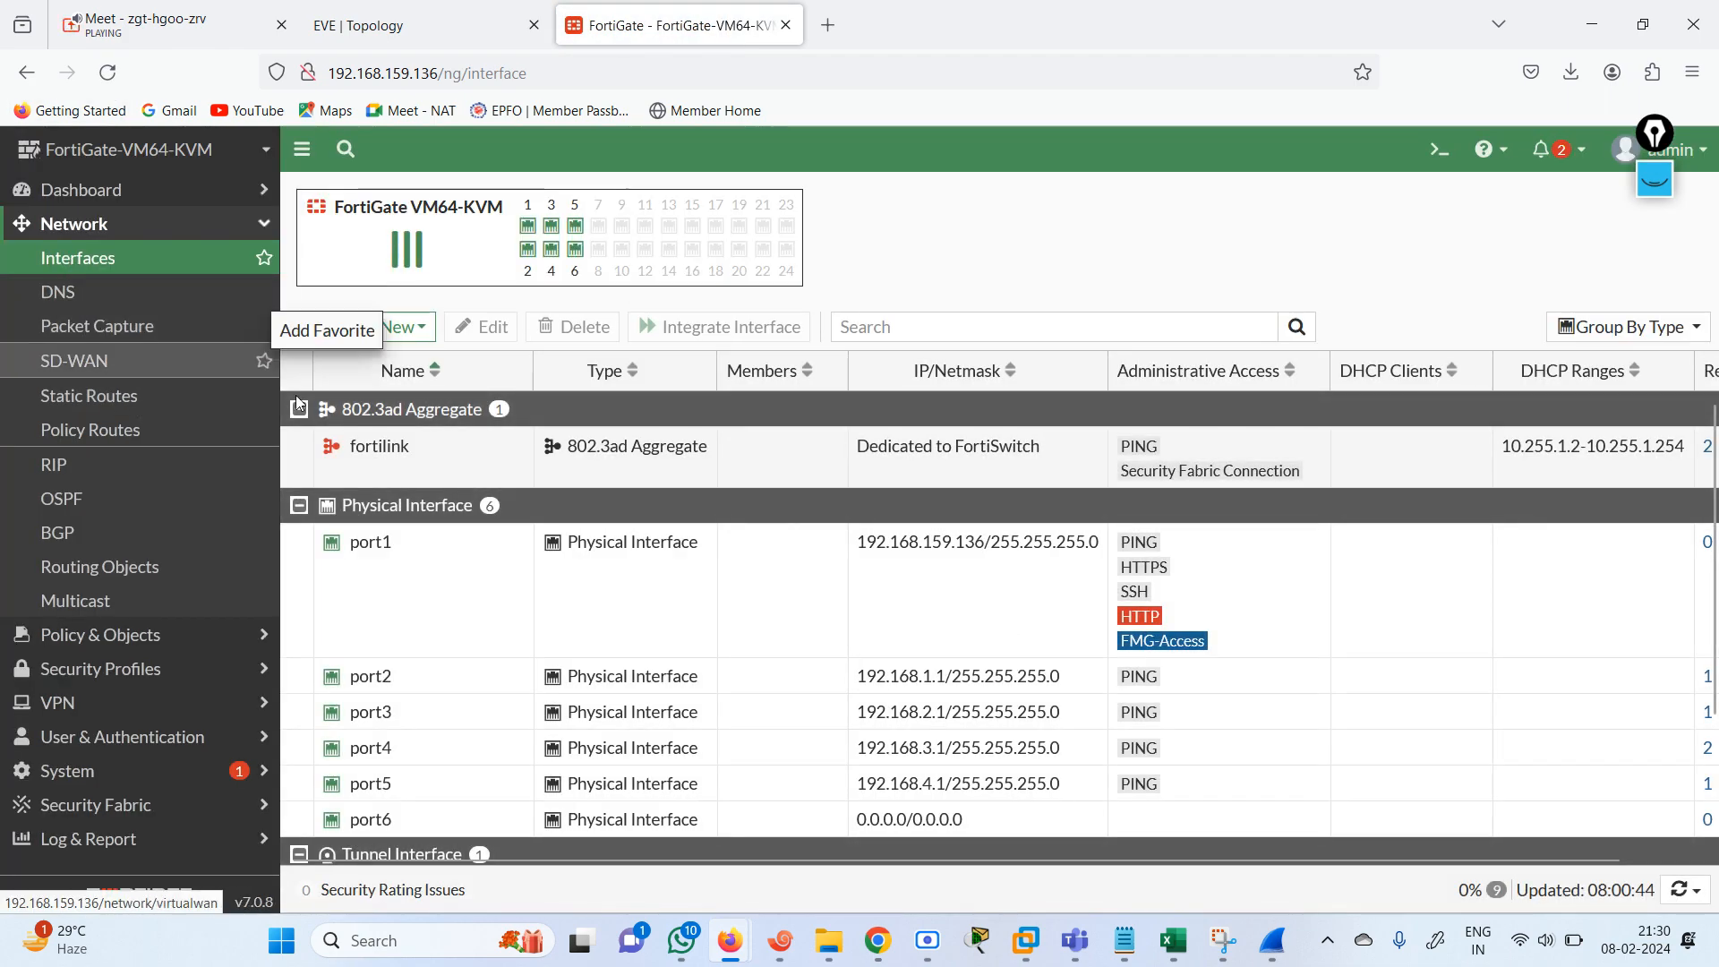
{"action": "scroll", "coordinate": [406, 823], "scroll_direction": "down", "scroll_amount": 3}
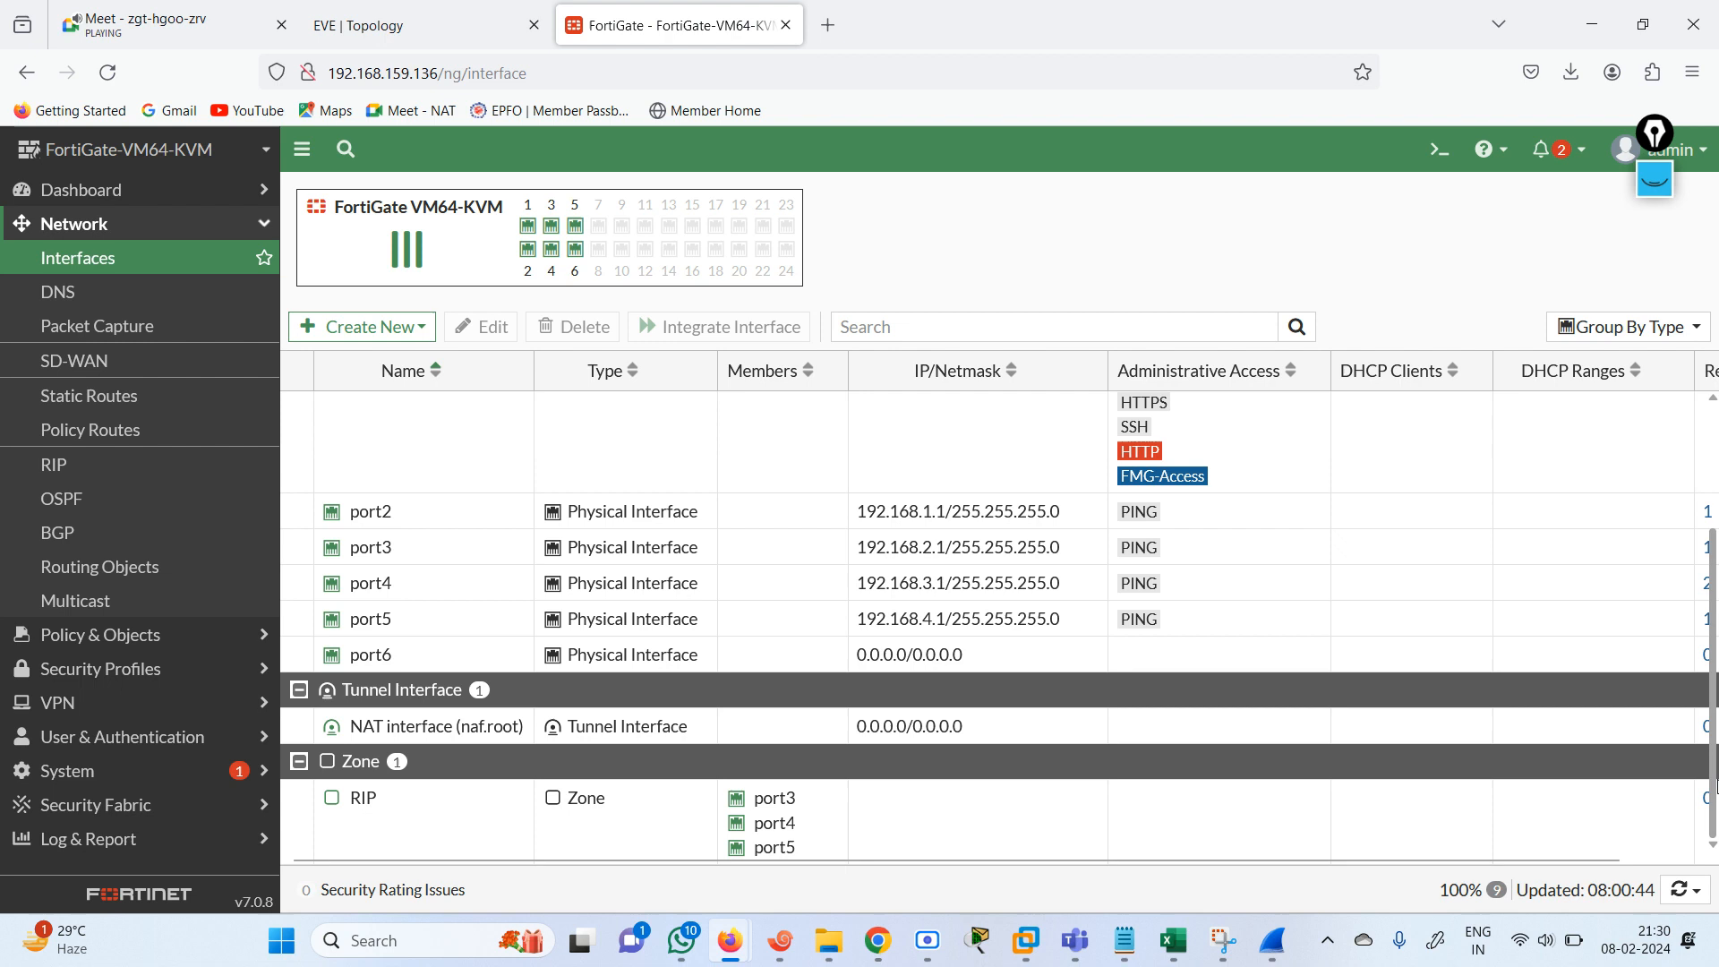
{"action": "double_click", "coordinate": [399, 820]}
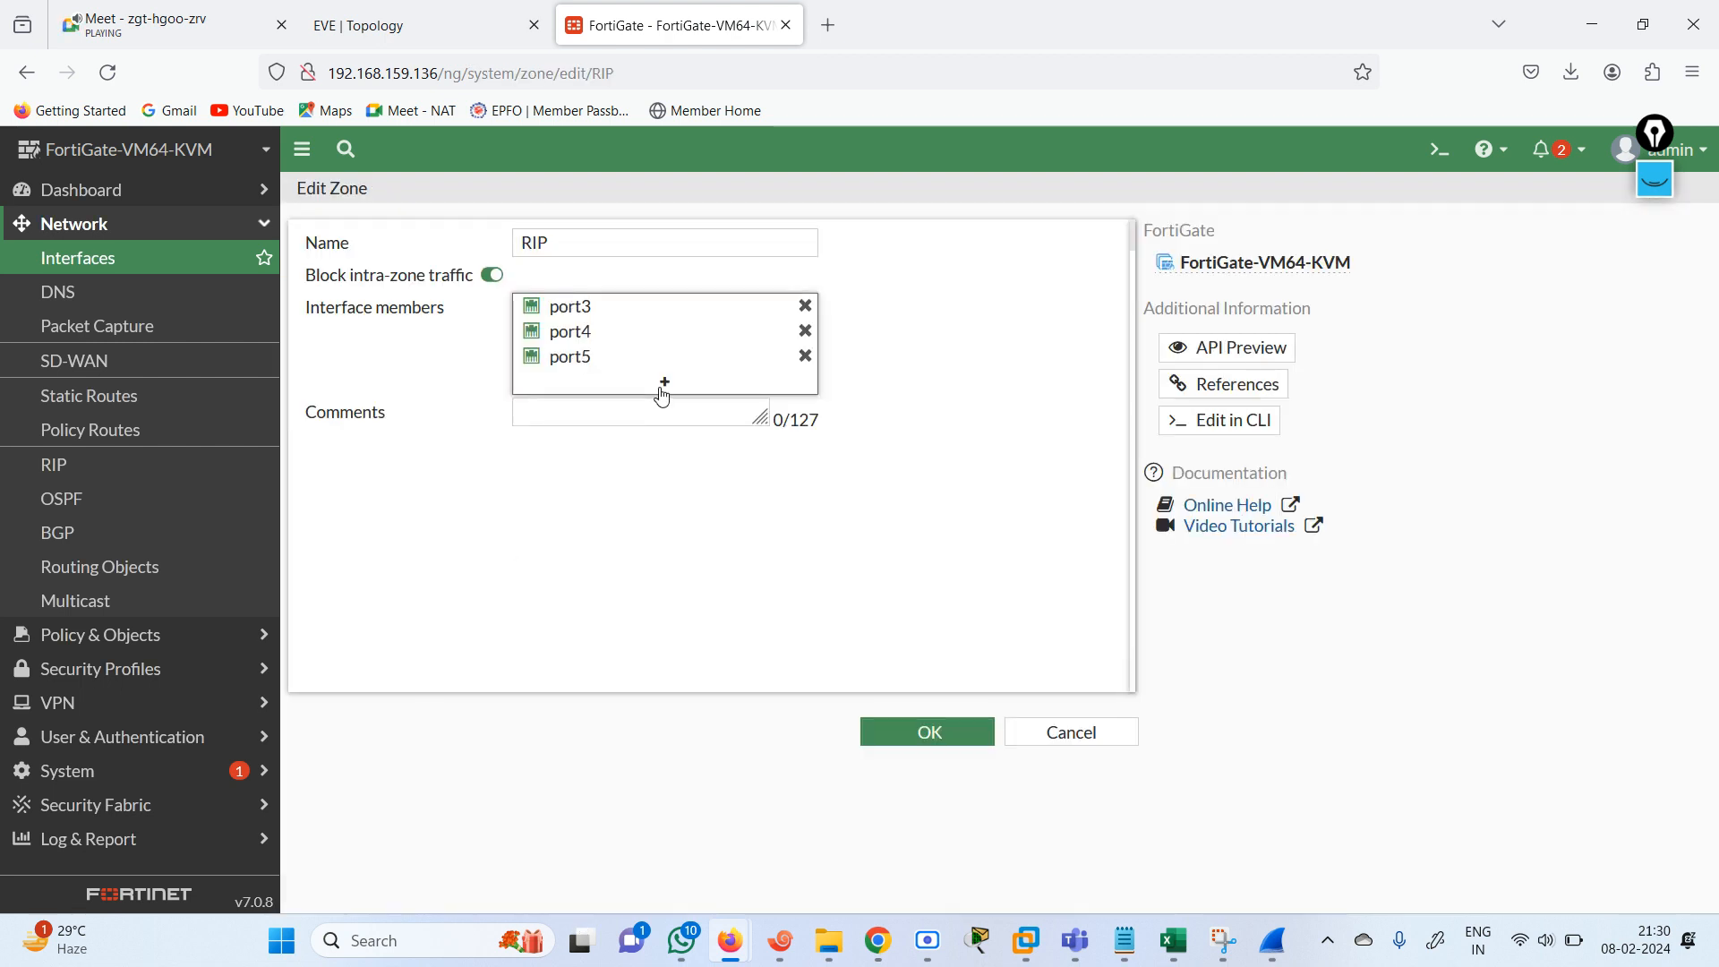
{"action": "left_click", "coordinate": [663, 384]}
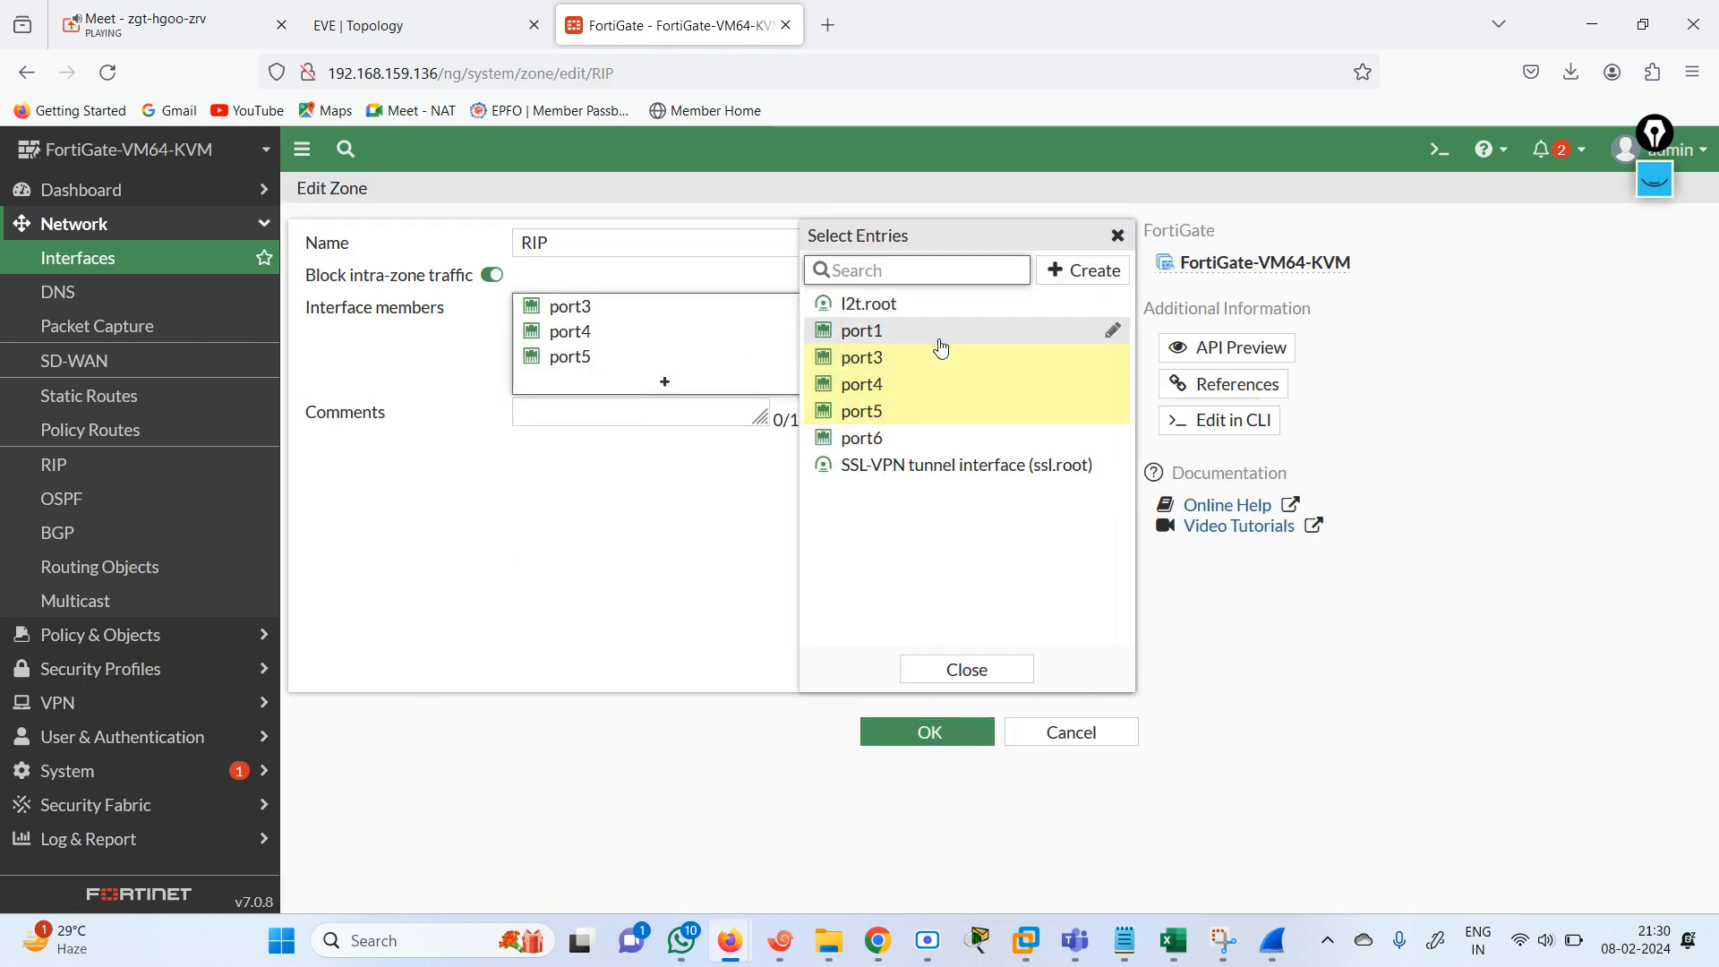
{"action": "left_click", "coordinate": [990, 673]}
{"action": "left_click", "coordinate": [926, 730]}
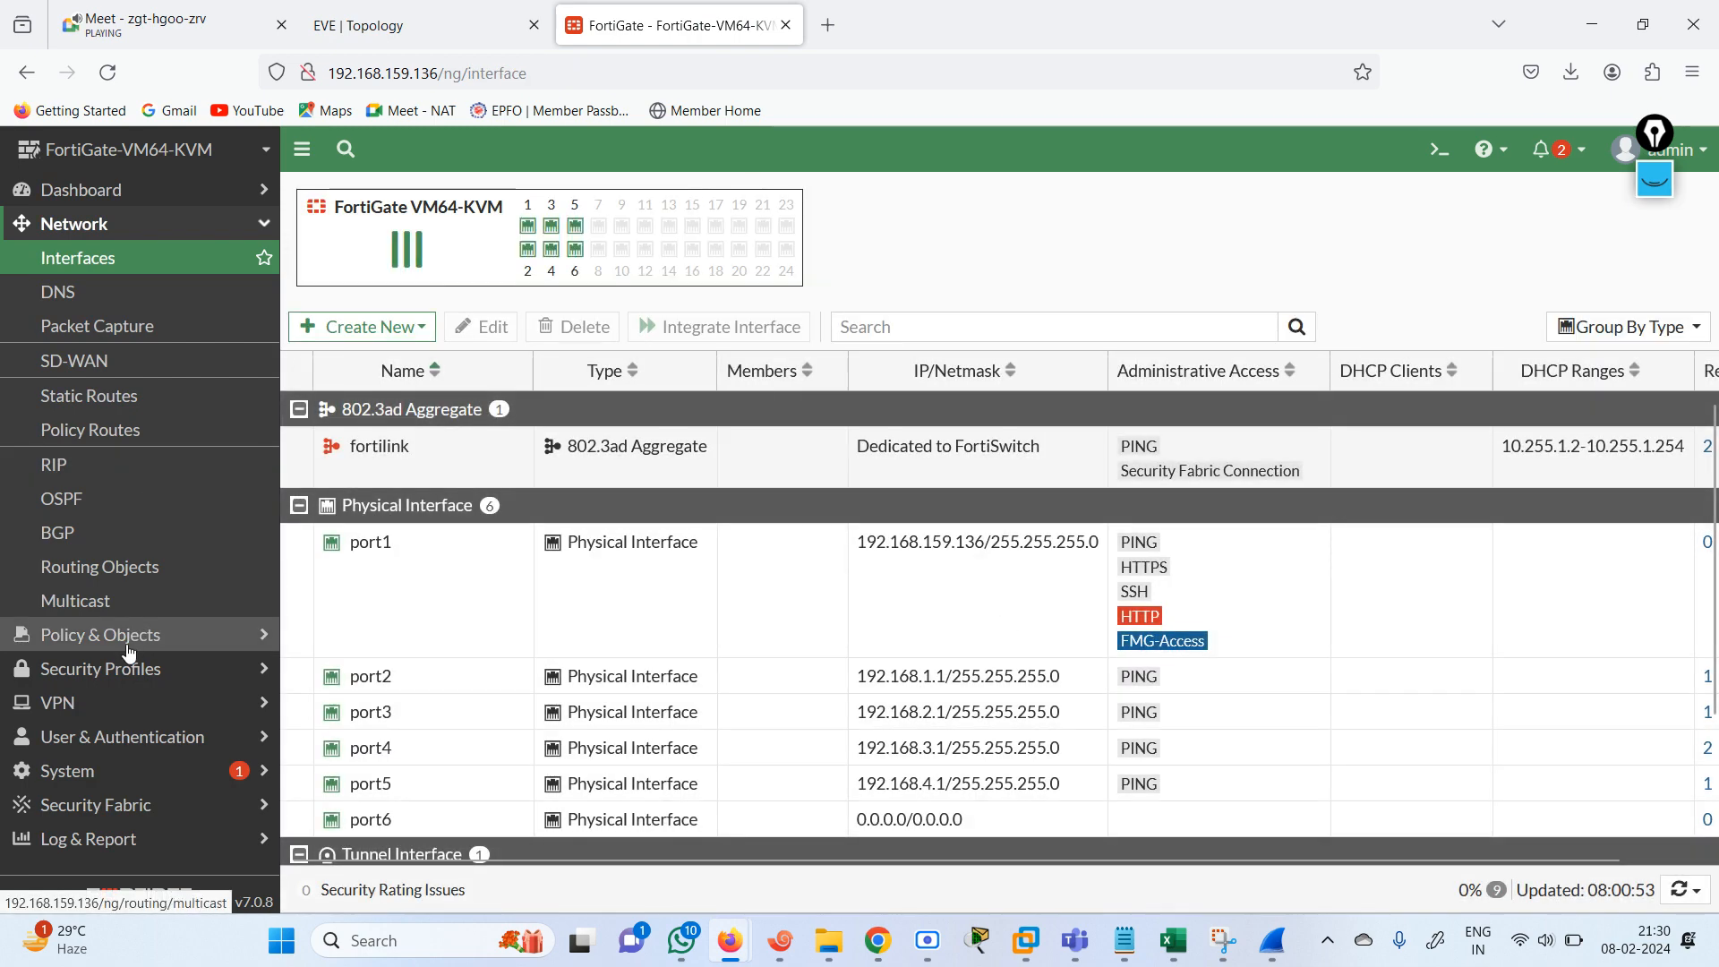
Start a new firewall policy named ALL-ALL with the RIP zone as both incoming and outgoing interface.
{"action": "left_click", "coordinate": [123, 639]}
{"action": "left_click", "coordinate": [103, 302]}
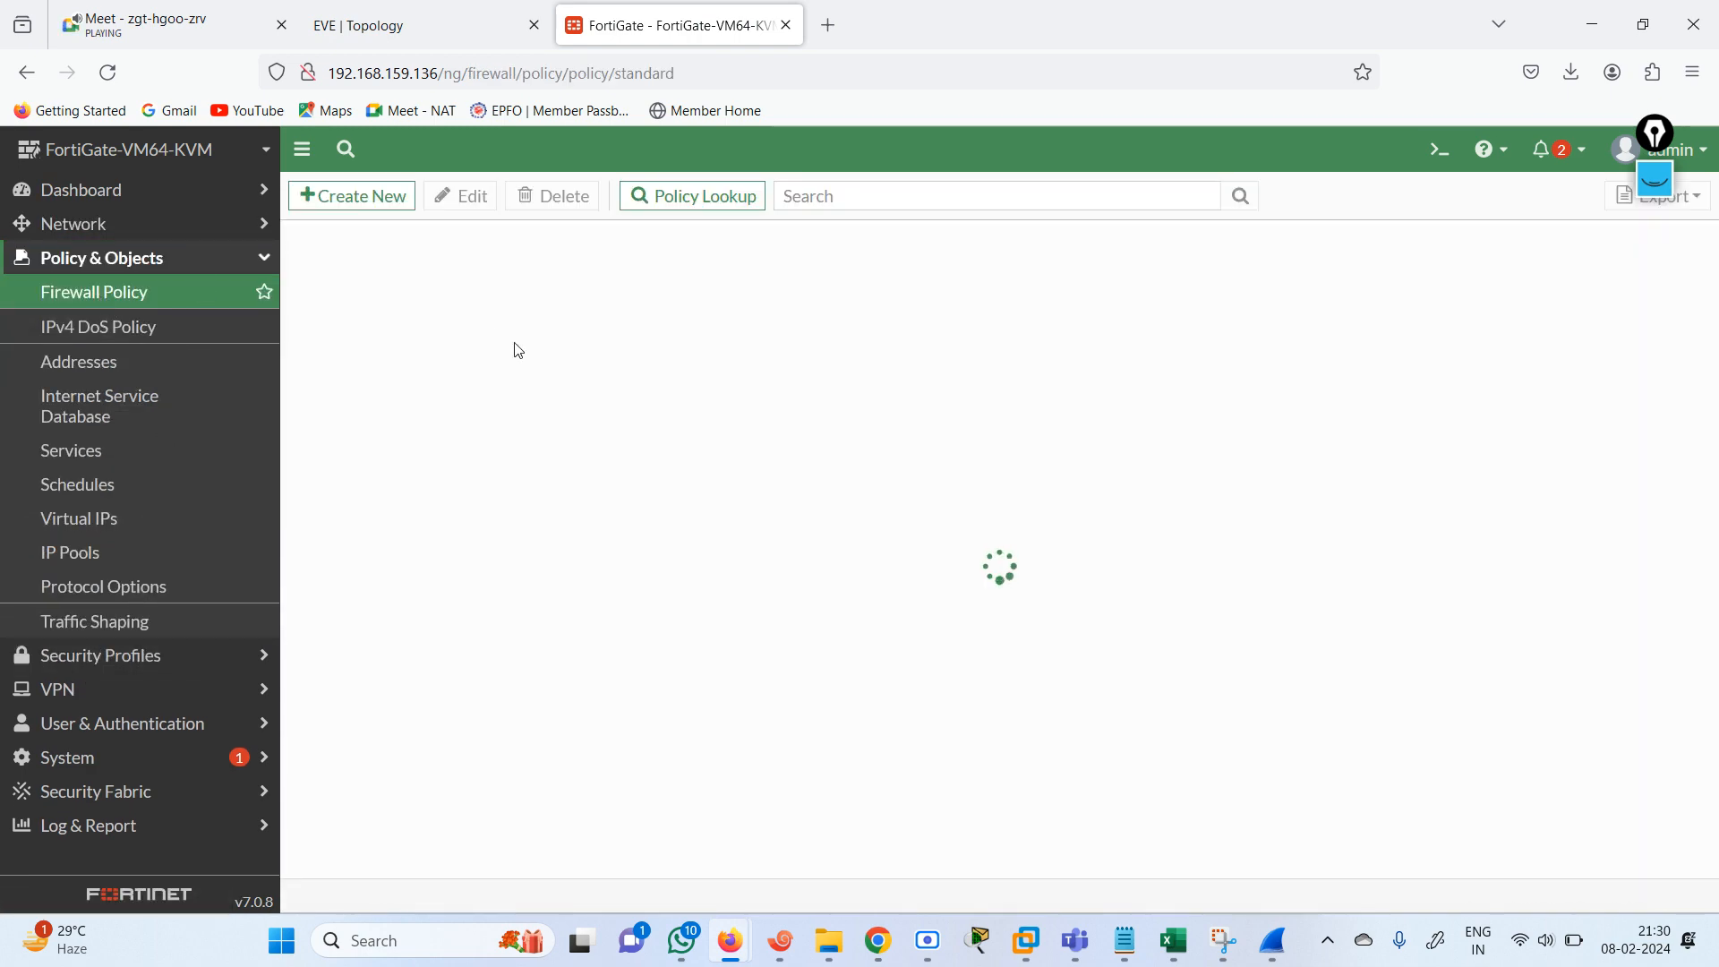
{"action": "left_click", "coordinate": [374, 197]}
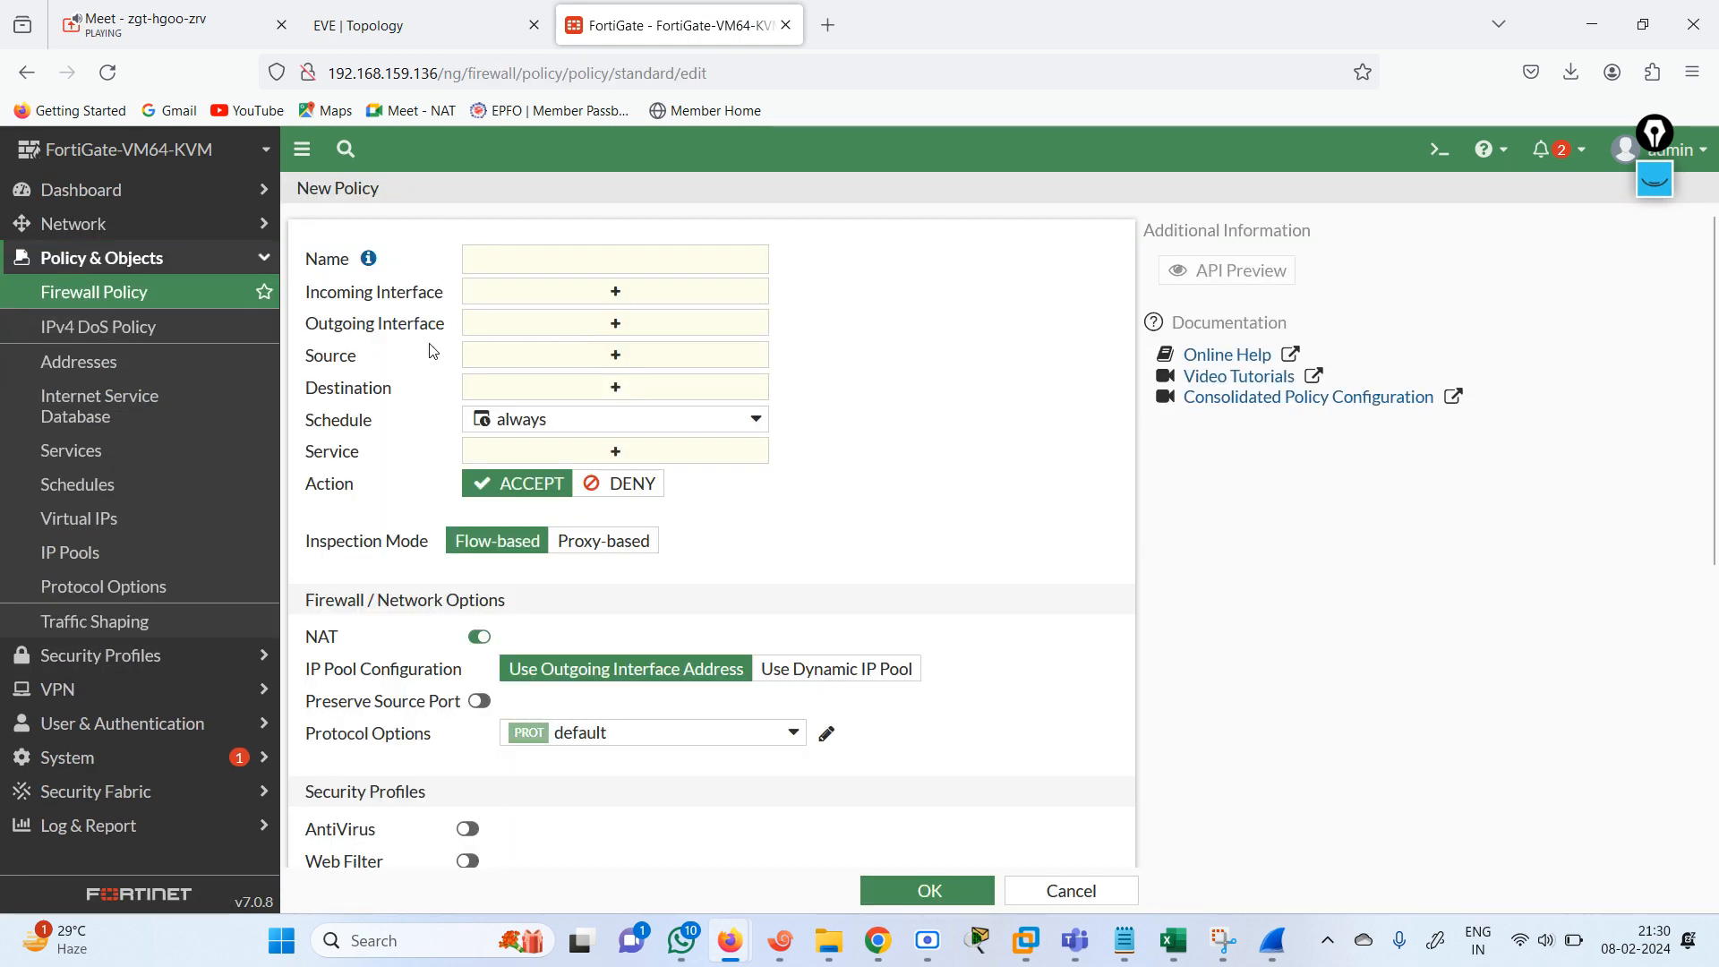
{"action": "left_click", "coordinate": [617, 292]}
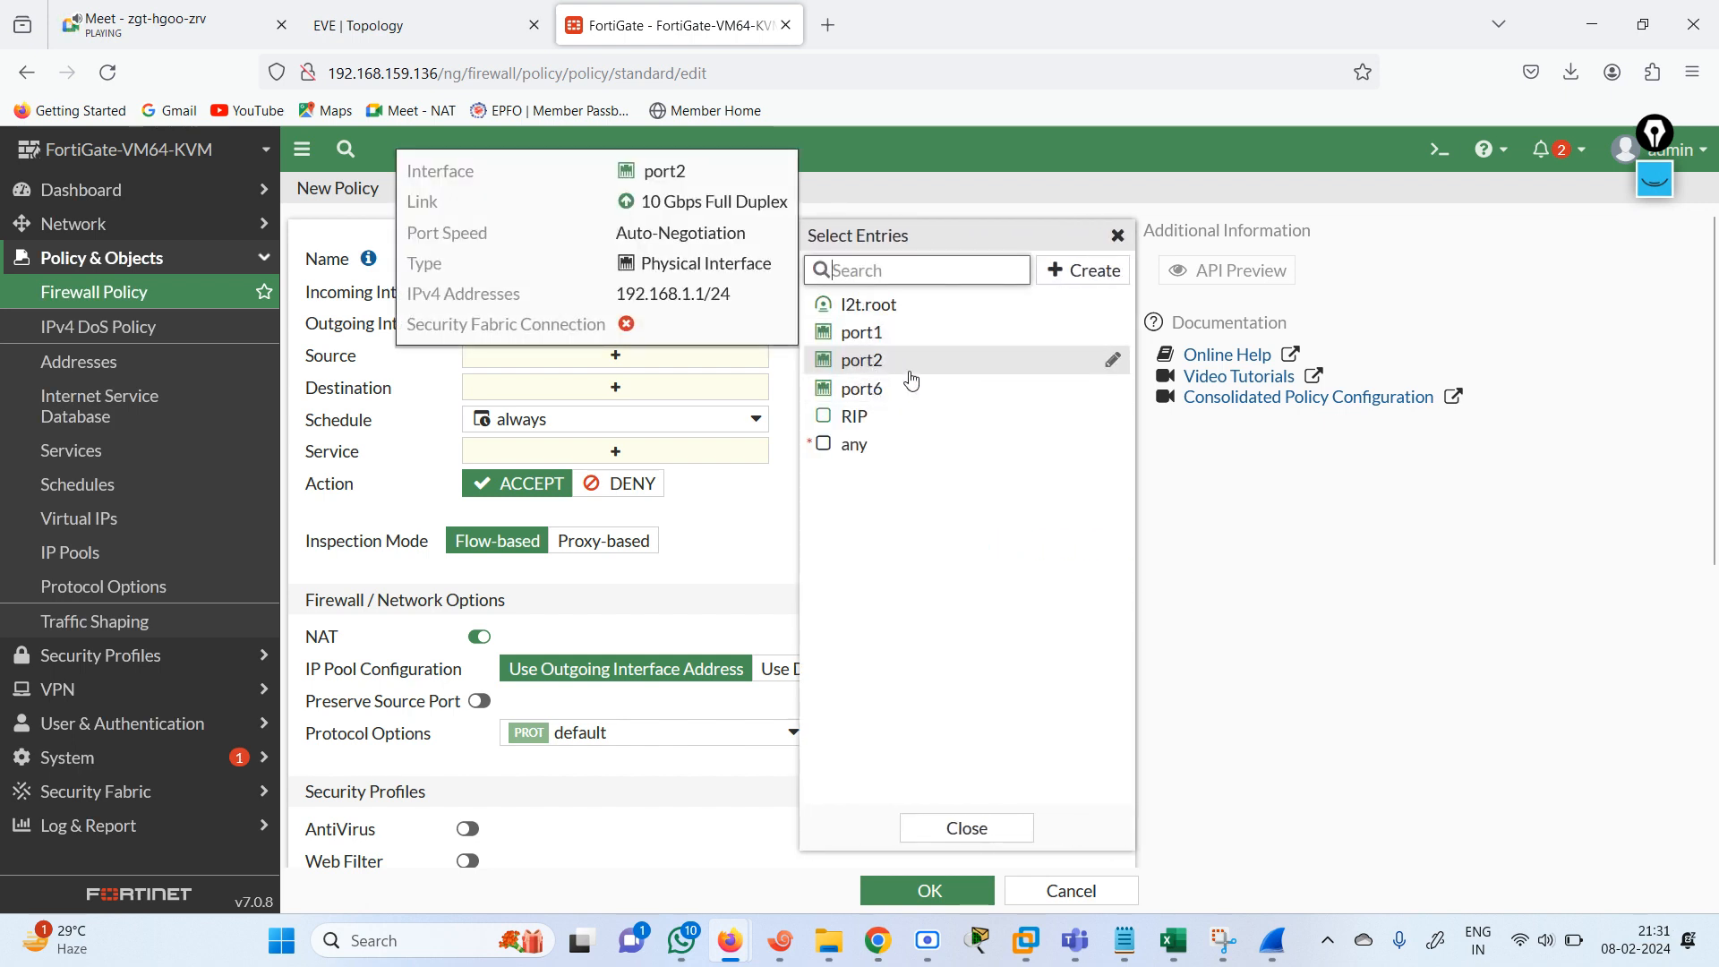
{"action": "left_click", "coordinate": [834, 421]}
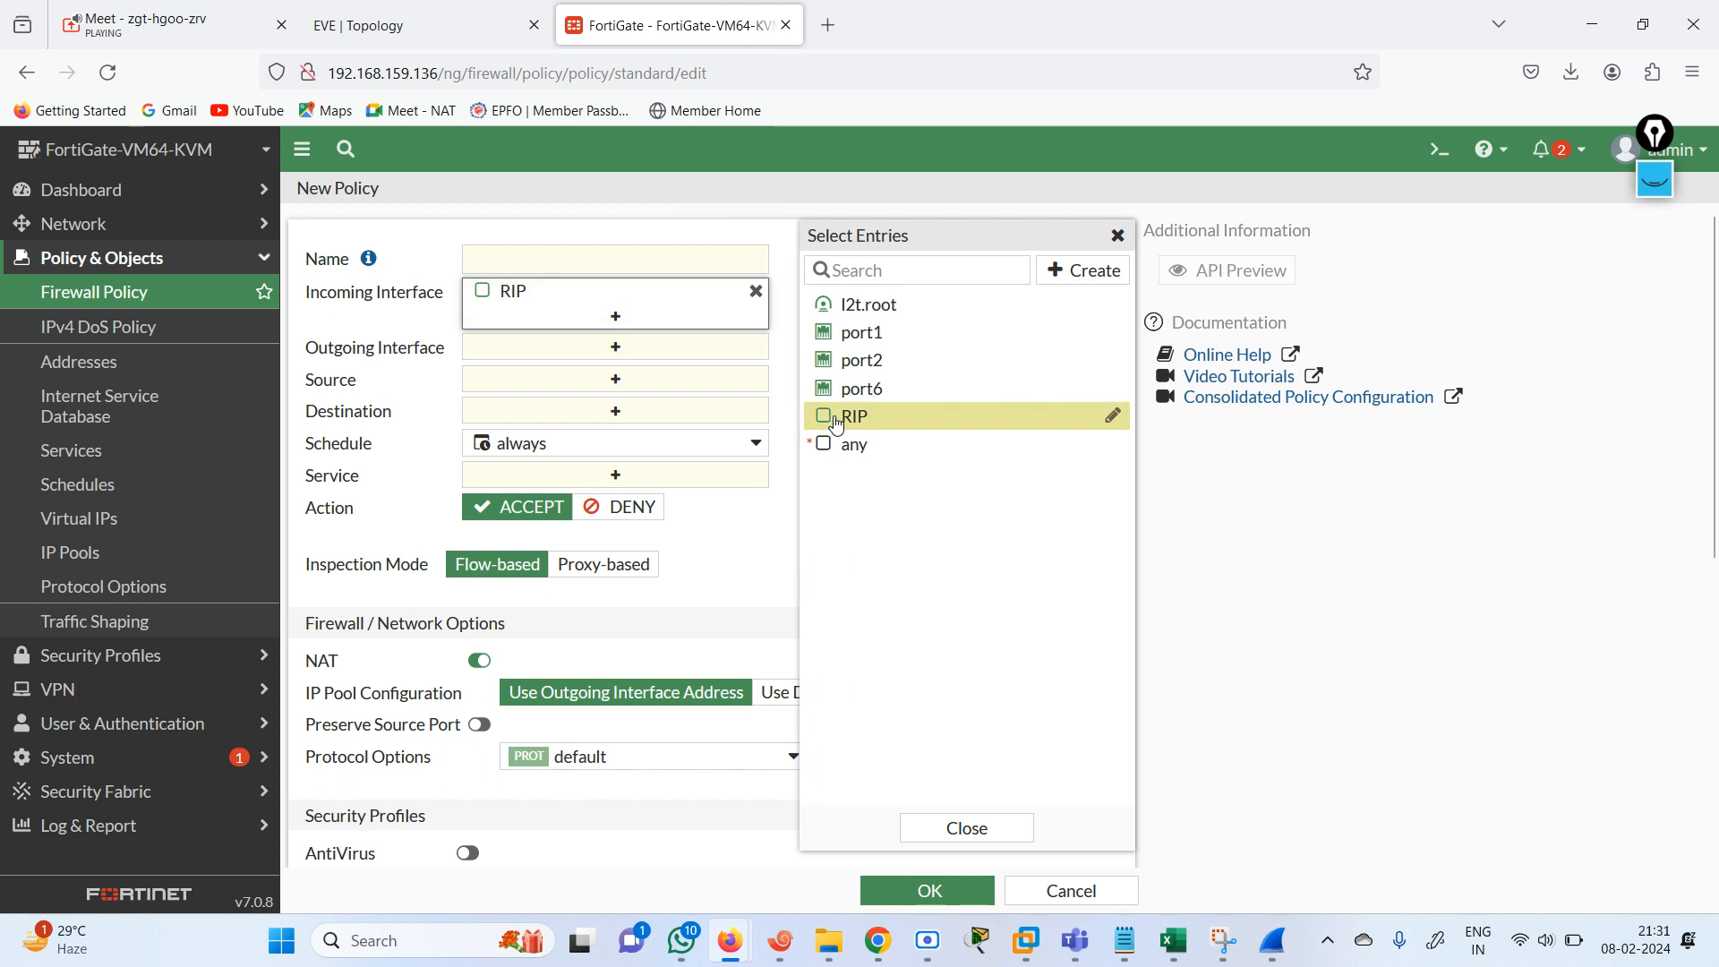
{"action": "left_click", "coordinate": [618, 360]}
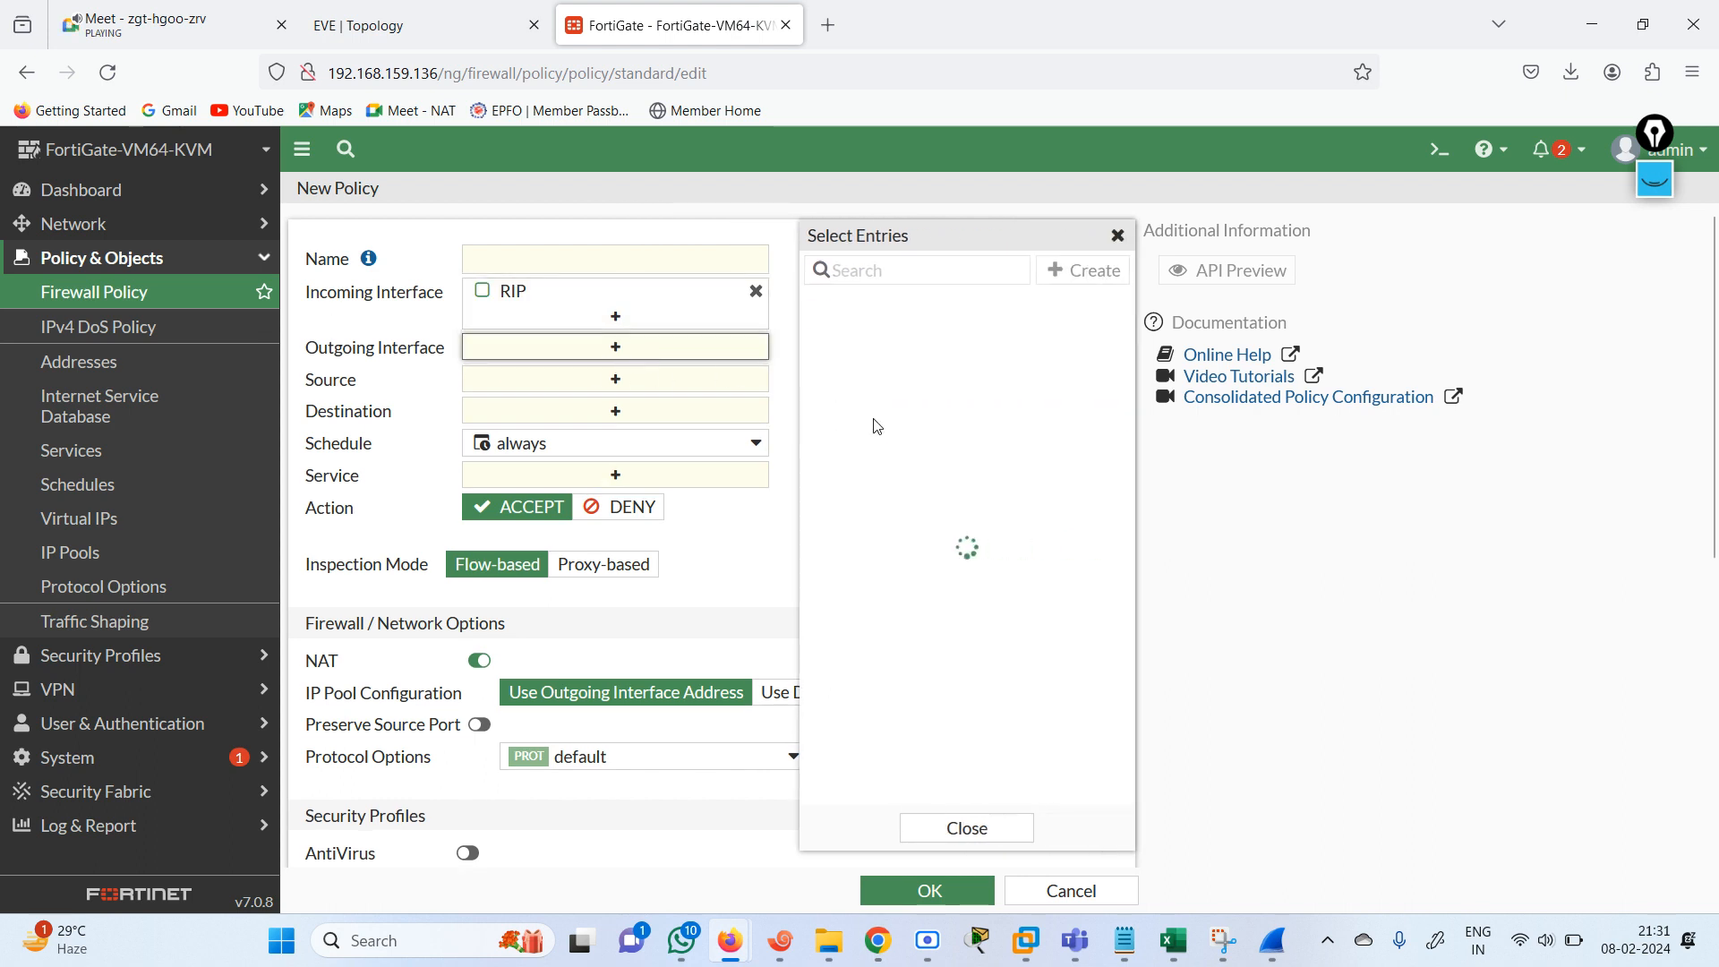
{"action": "left_click", "coordinate": [873, 419]}
{"action": "left_click", "coordinate": [588, 261]}
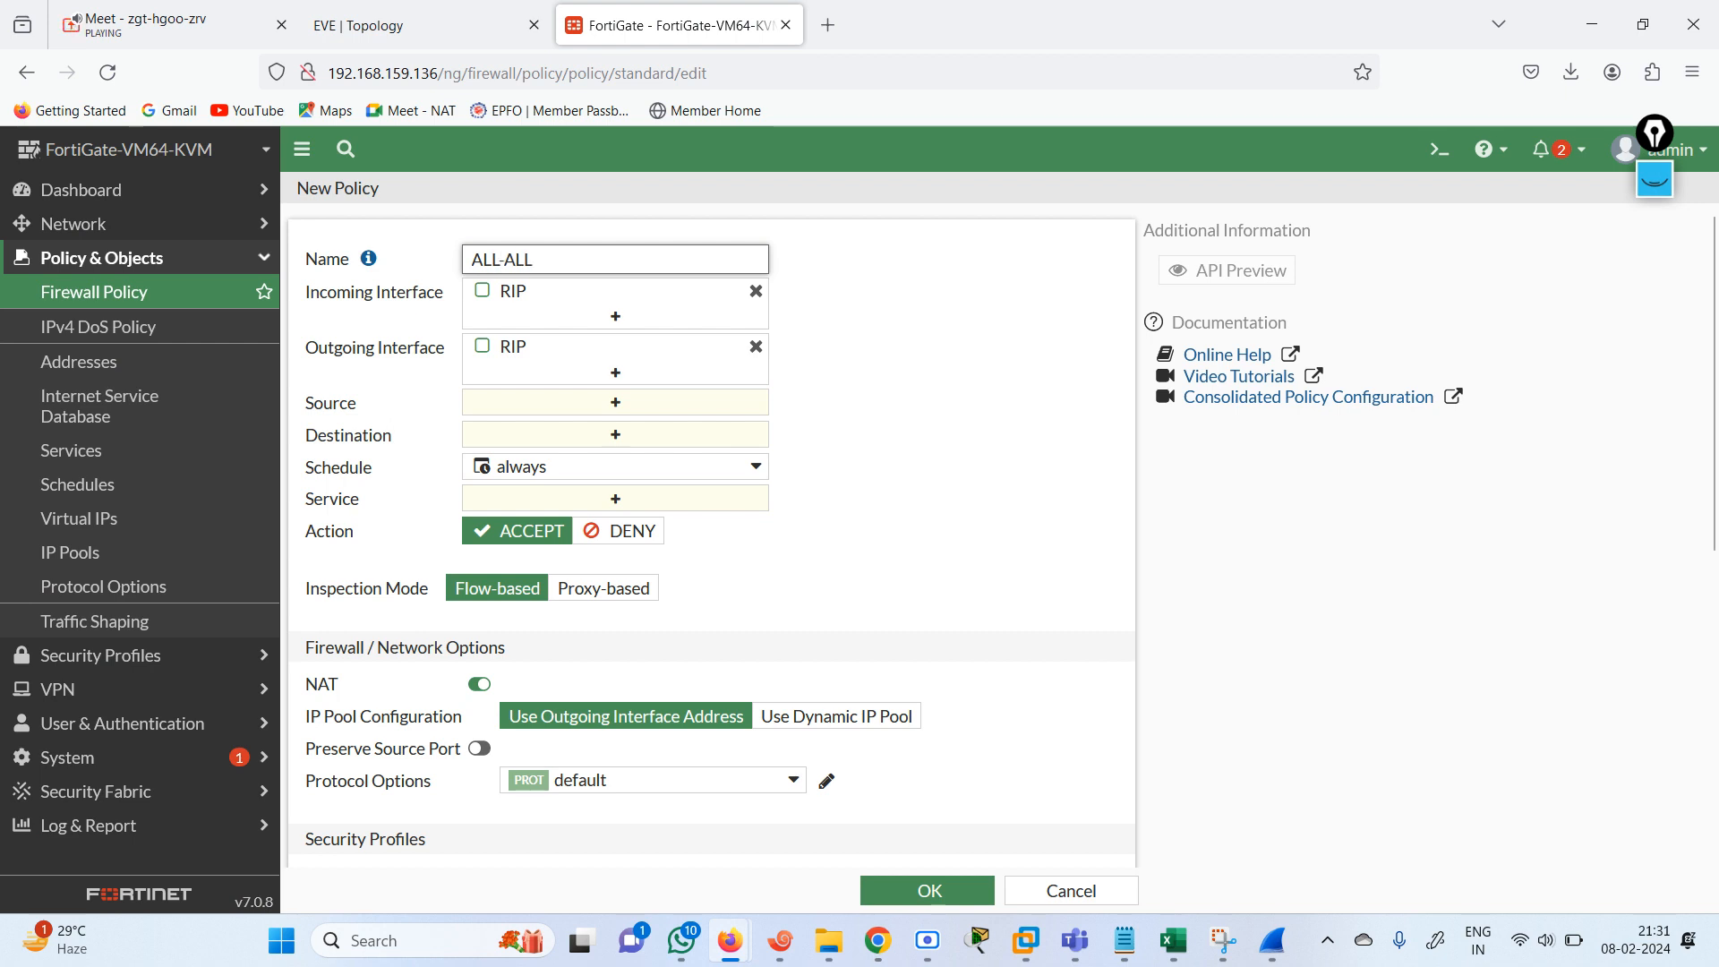
{"action": "mouse_move", "coordinate": [538, 307]}
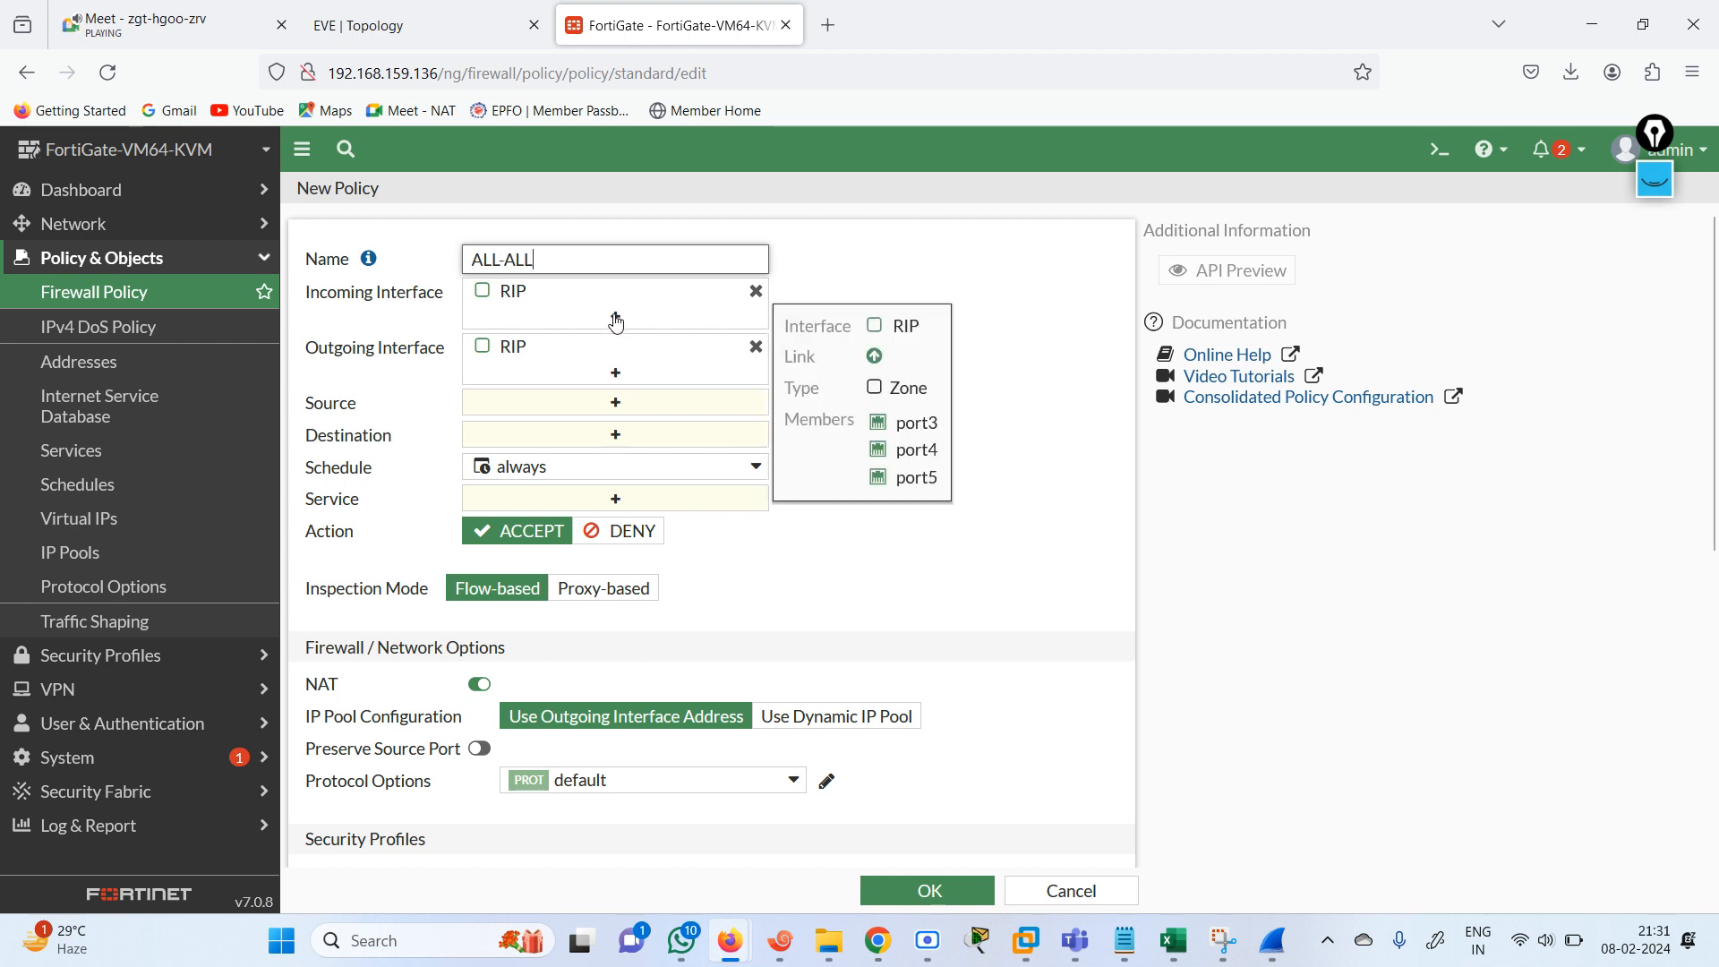
Set the policy's source and destination to all and its service to ALL, and save the policy.
{"action": "left_click", "coordinate": [609, 402]}
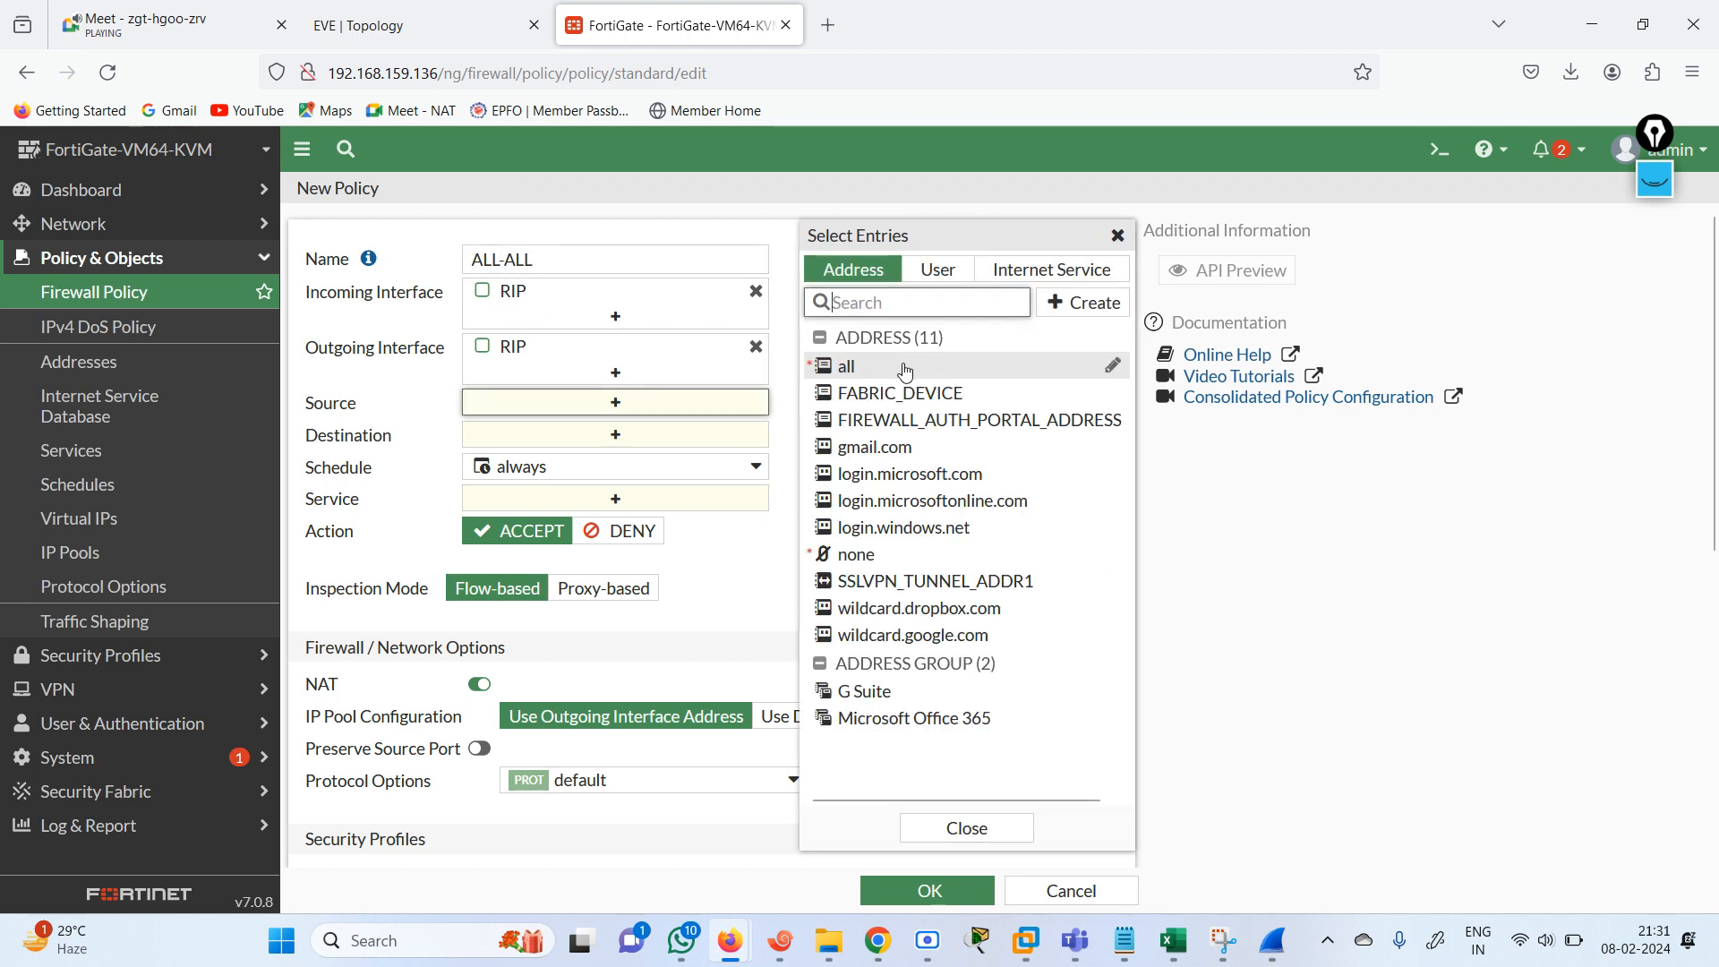
{"action": "left_click", "coordinate": [904, 370]}
{"action": "left_click", "coordinate": [672, 458]}
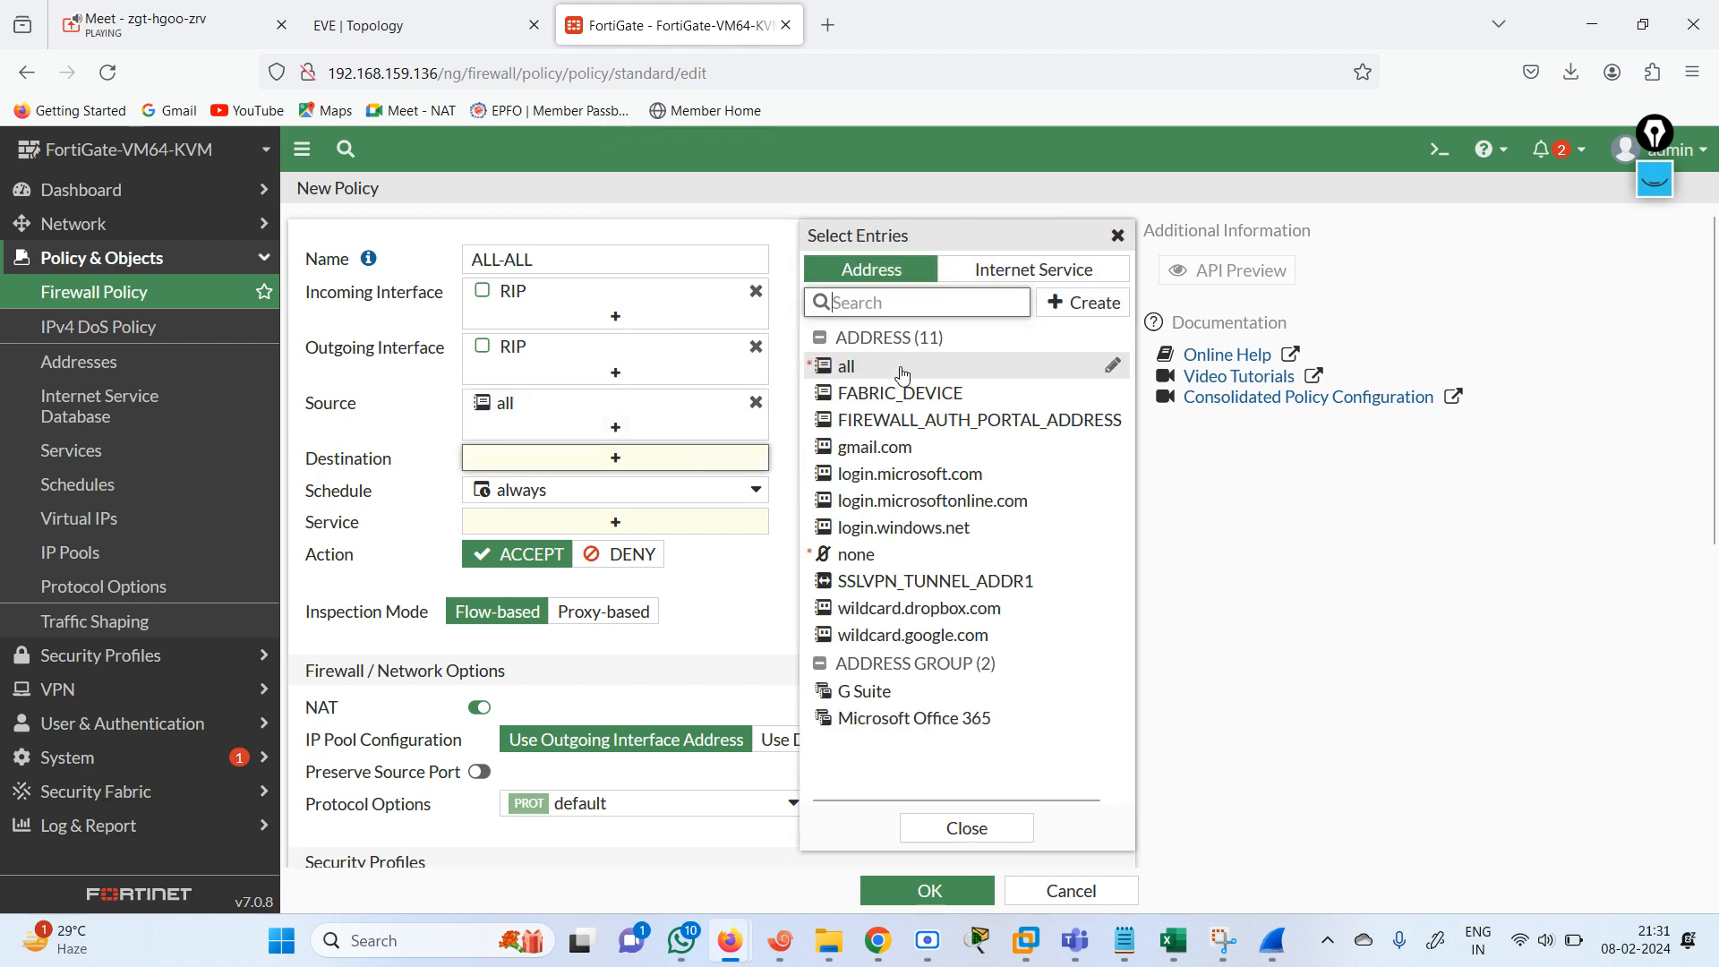
{"action": "left_click", "coordinate": [902, 371]}
{"action": "left_click", "coordinate": [654, 545]}
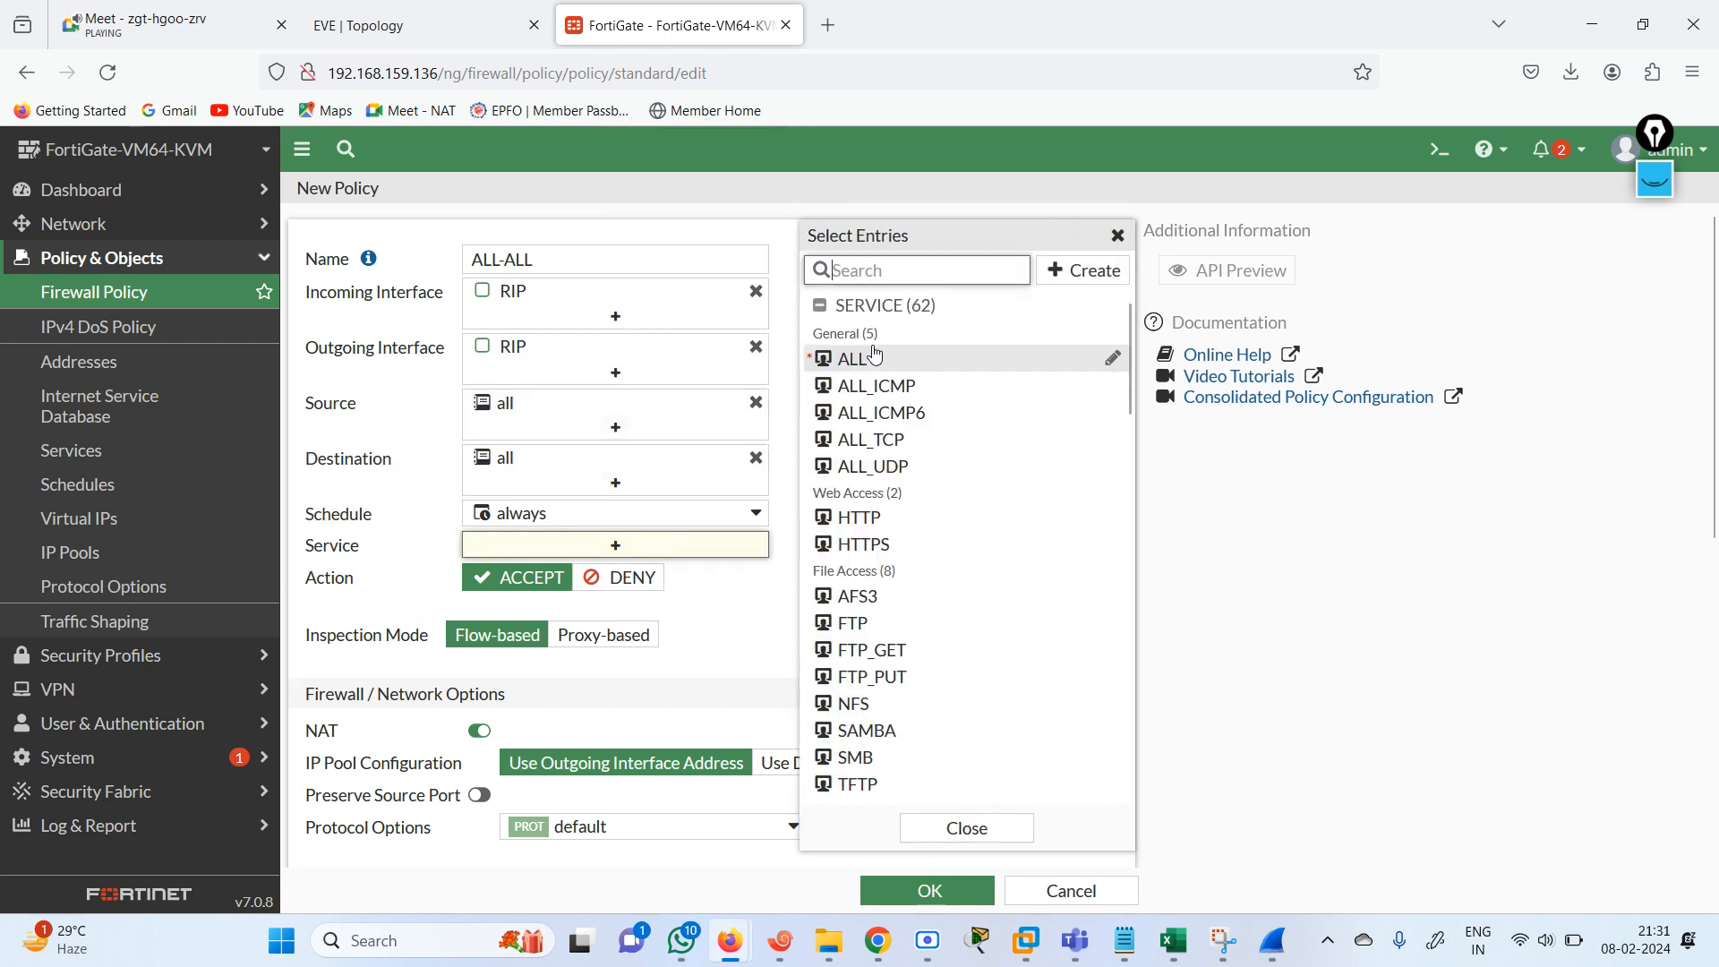
{"action": "left_click", "coordinate": [900, 363]}
{"action": "left_click", "coordinate": [664, 697]}
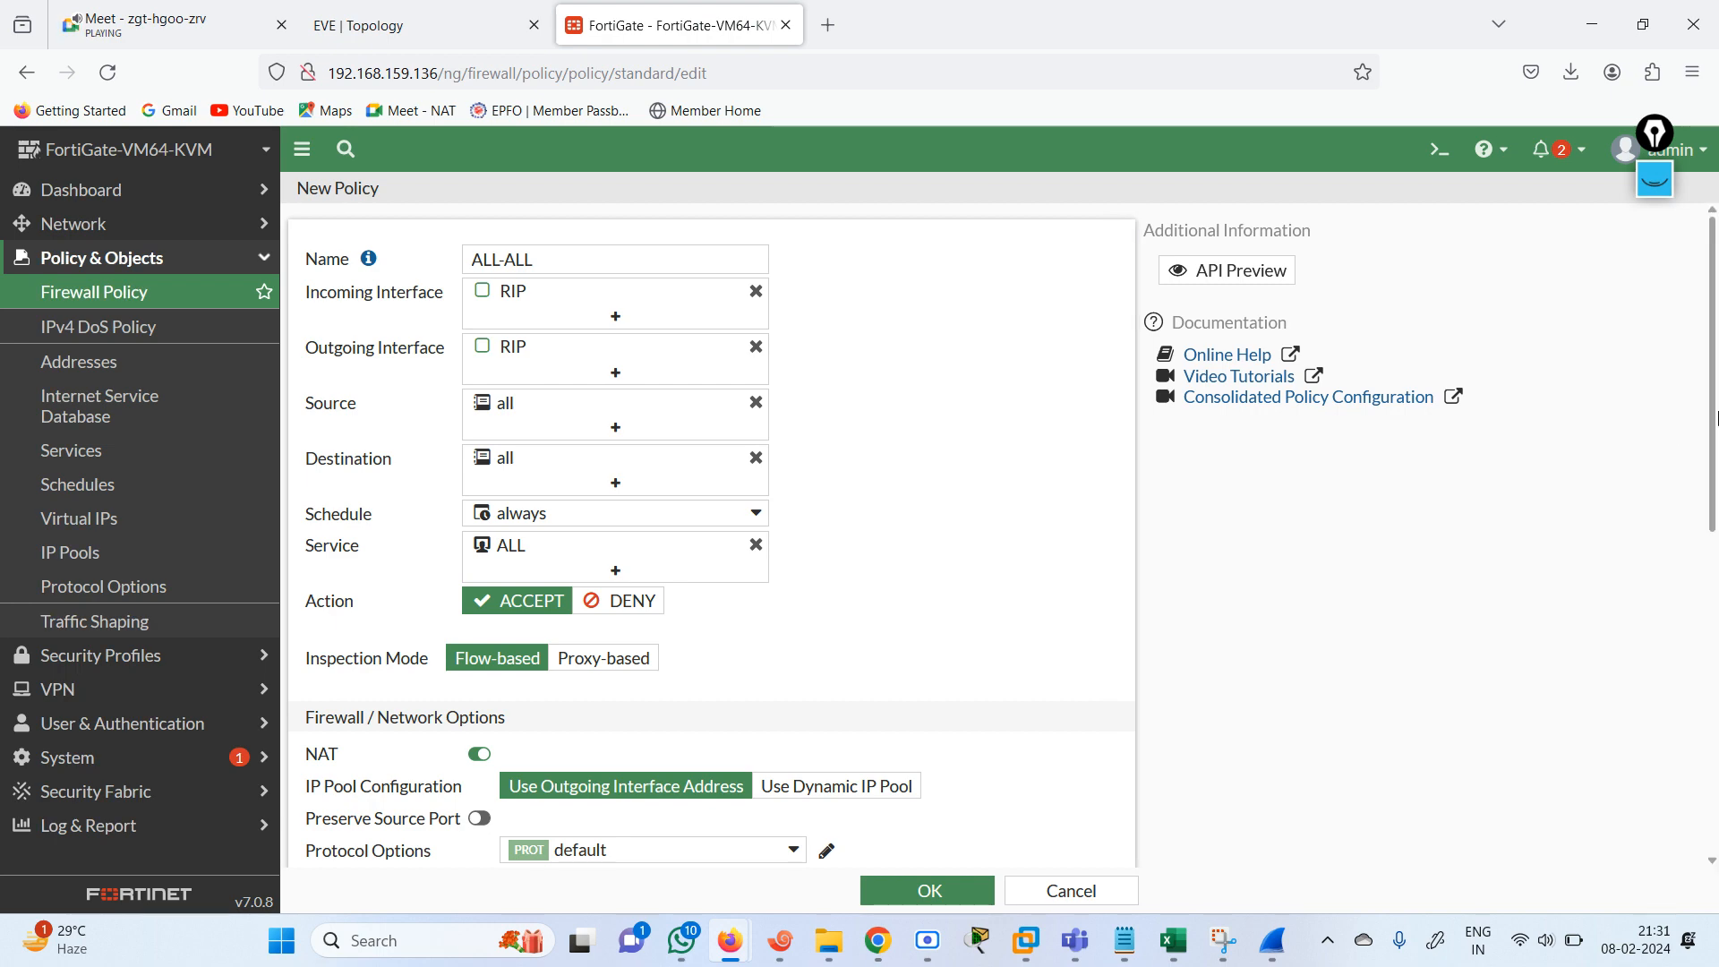
{"action": "scroll", "coordinate": [663, 696], "scroll_direction": "down", "scroll_amount": 7}
{"action": "left_click", "coordinate": [941, 891]}
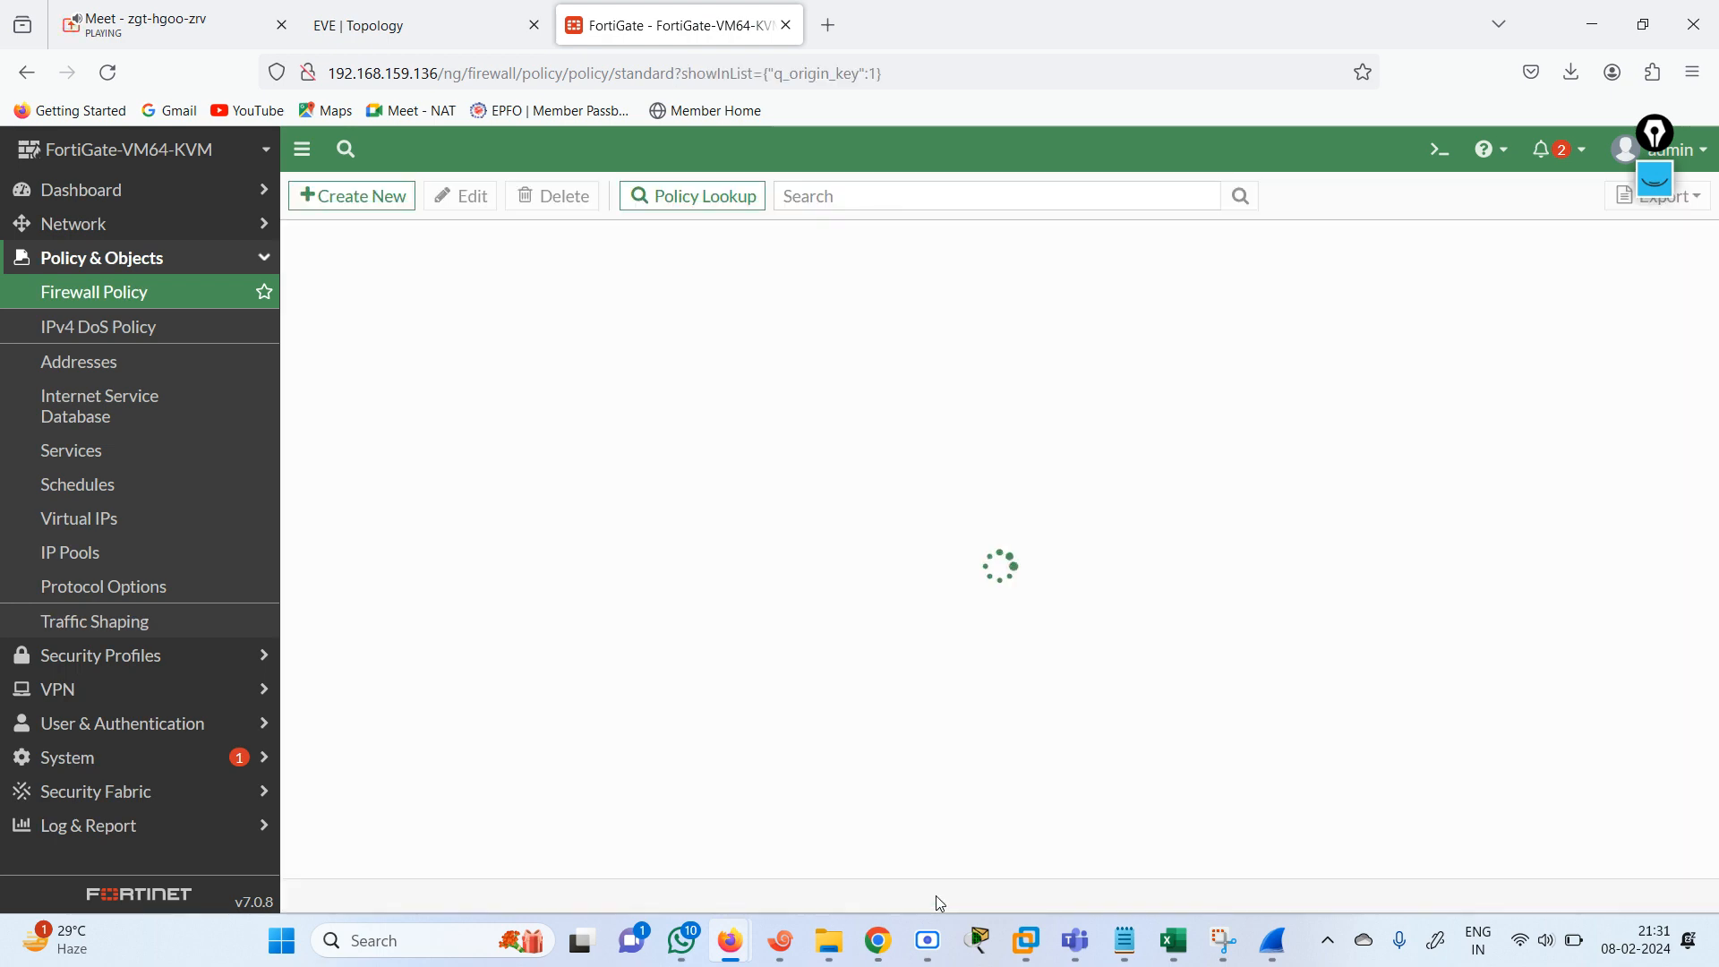
Check the saved ALL-ALL policy in the firewall policy list alongside the EVE topology.
{"action": "left_click", "coordinate": [408, 25]}
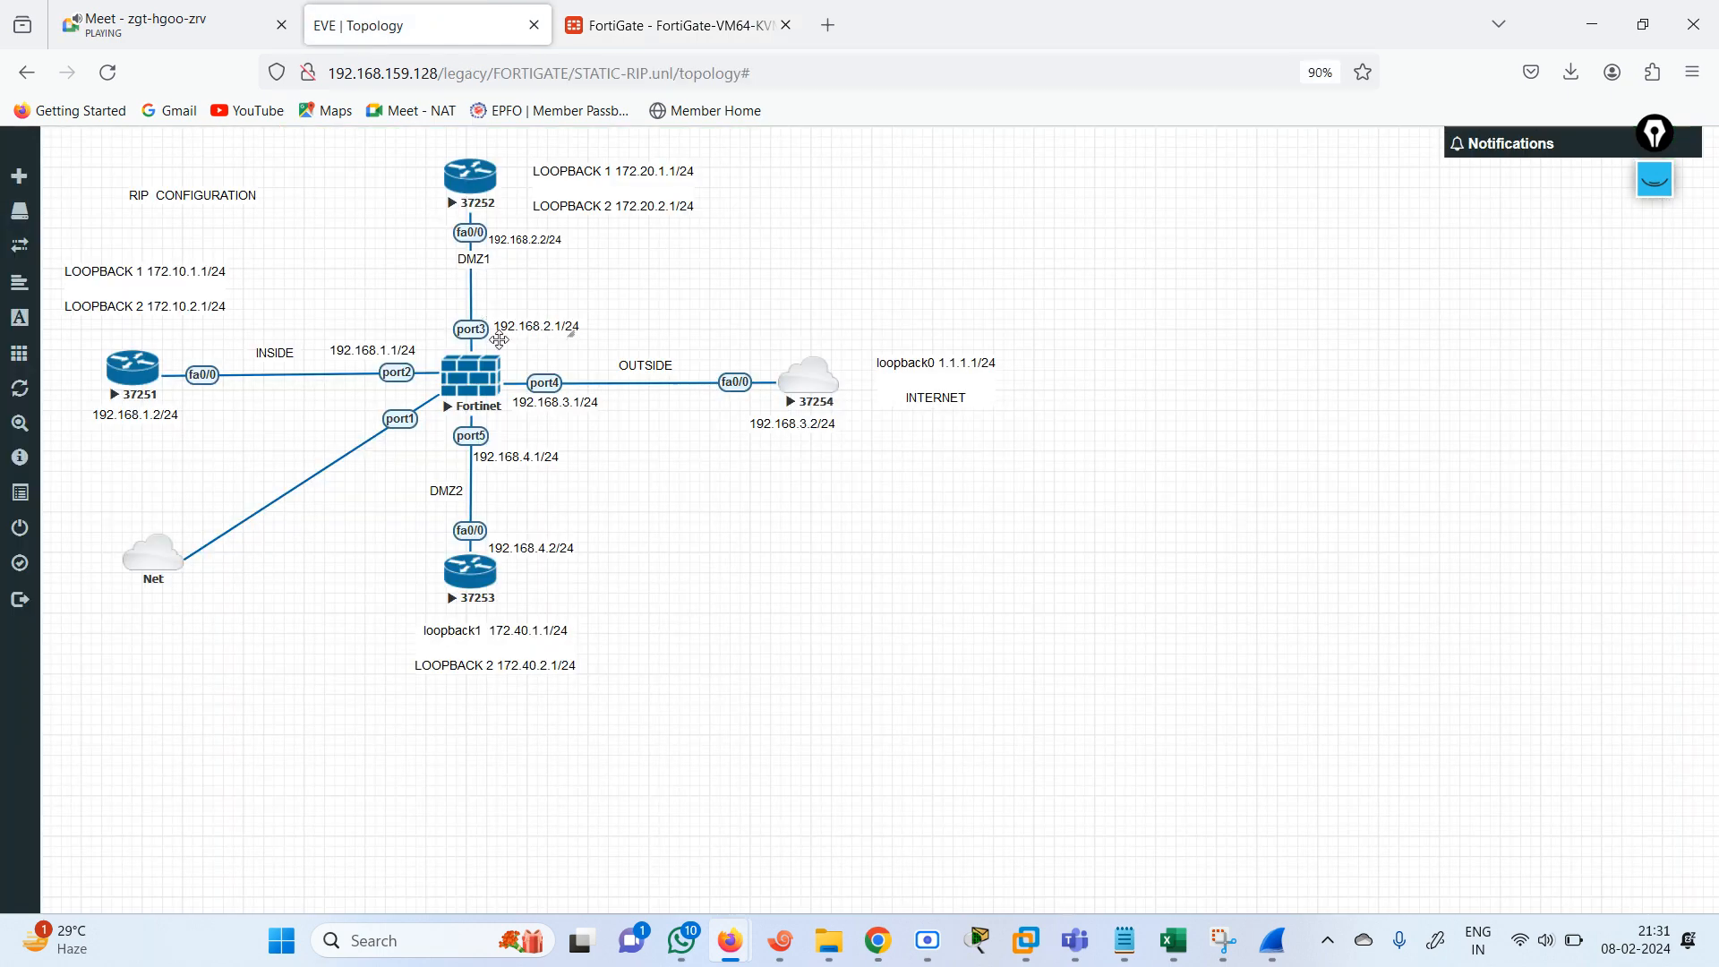
{"action": "left_click", "coordinate": [672, 25]}
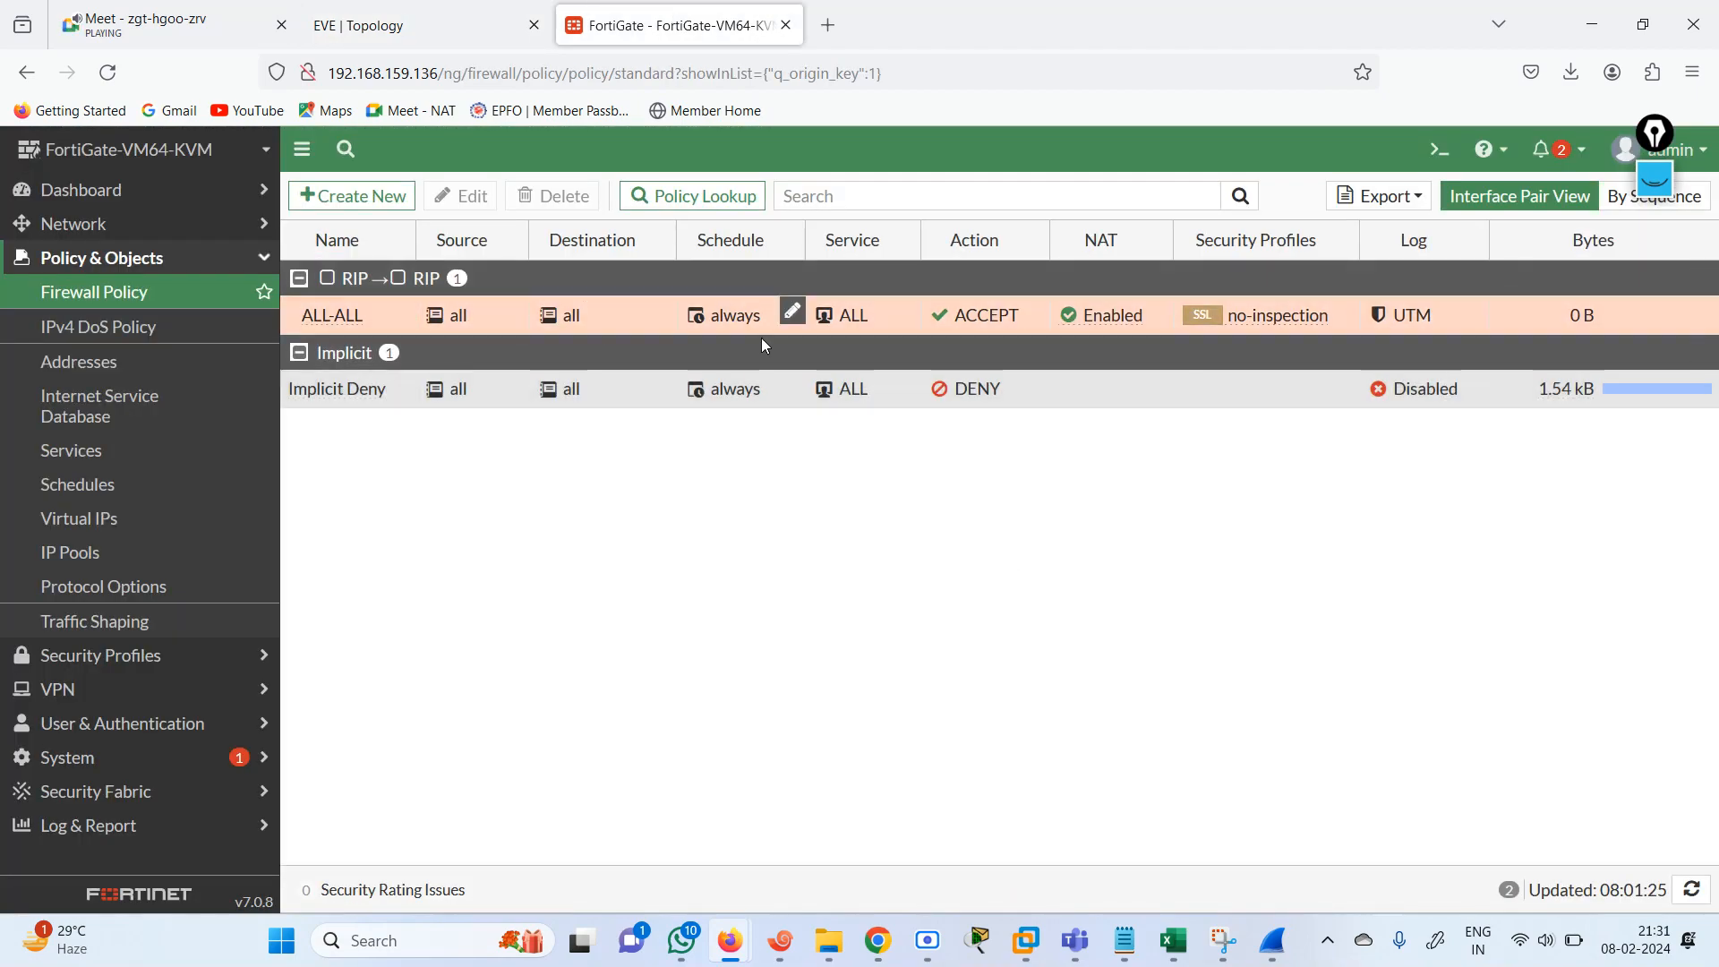
{"action": "left_click", "coordinate": [448, 19]}
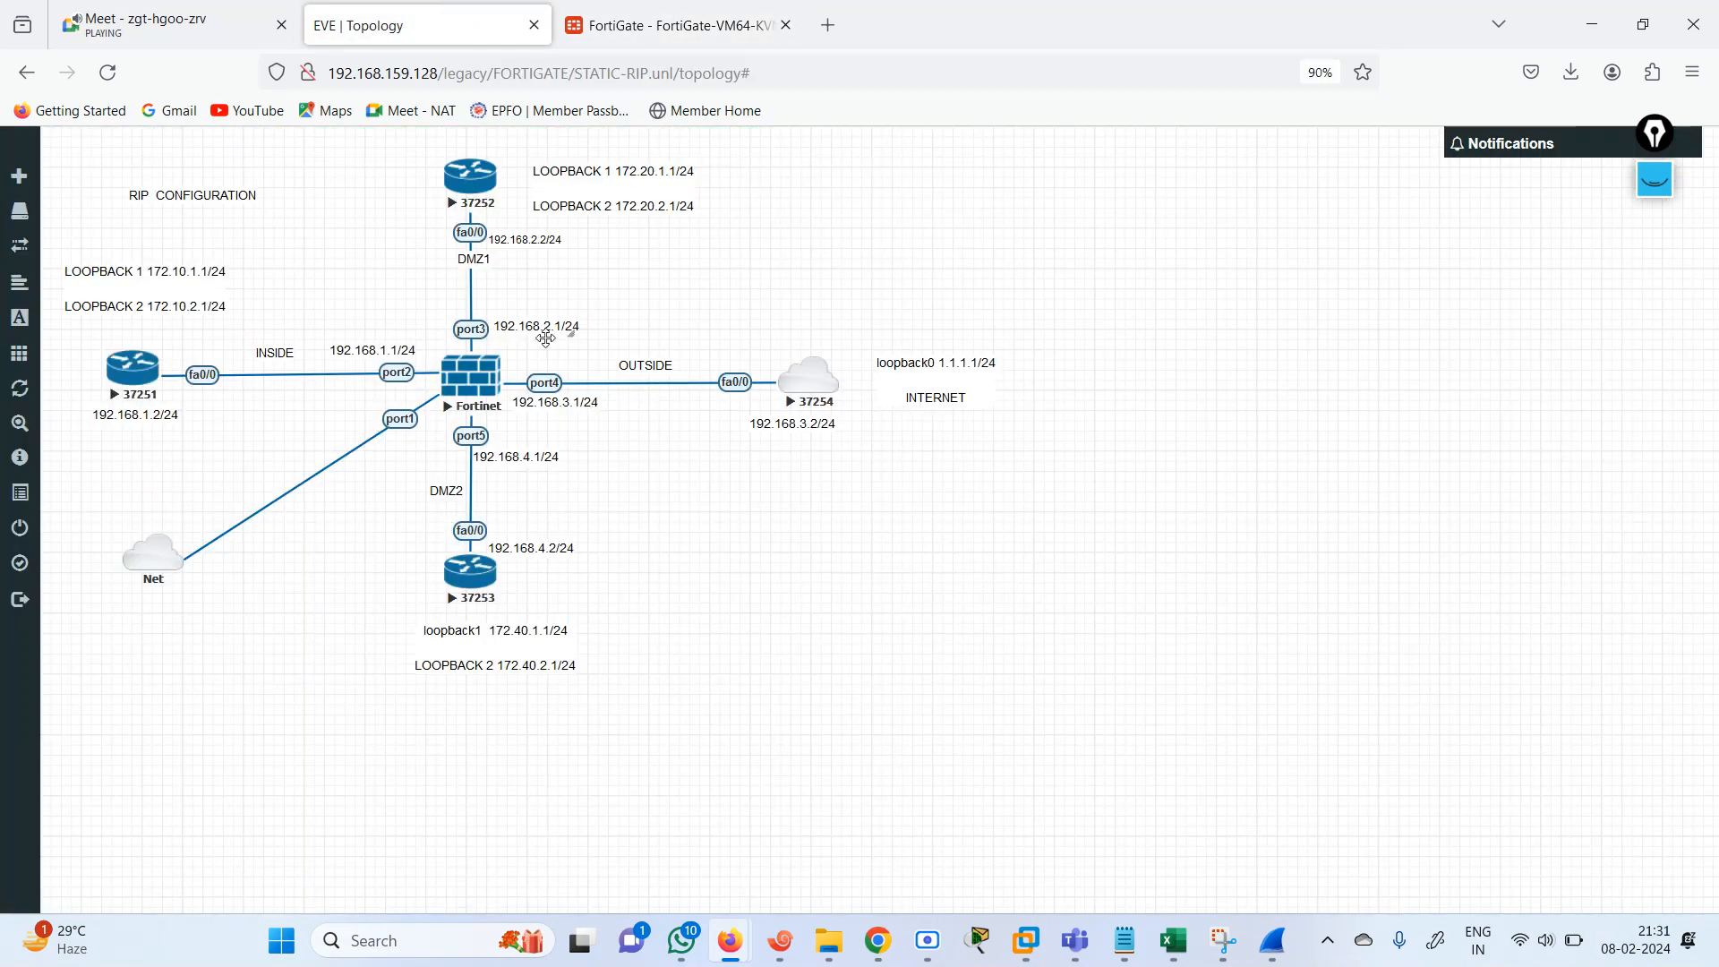
Switch to Xshell and enter privileged EXEC mode on the INTERNET router in the R3 session.
{"action": "left_click", "coordinate": [787, 951]}
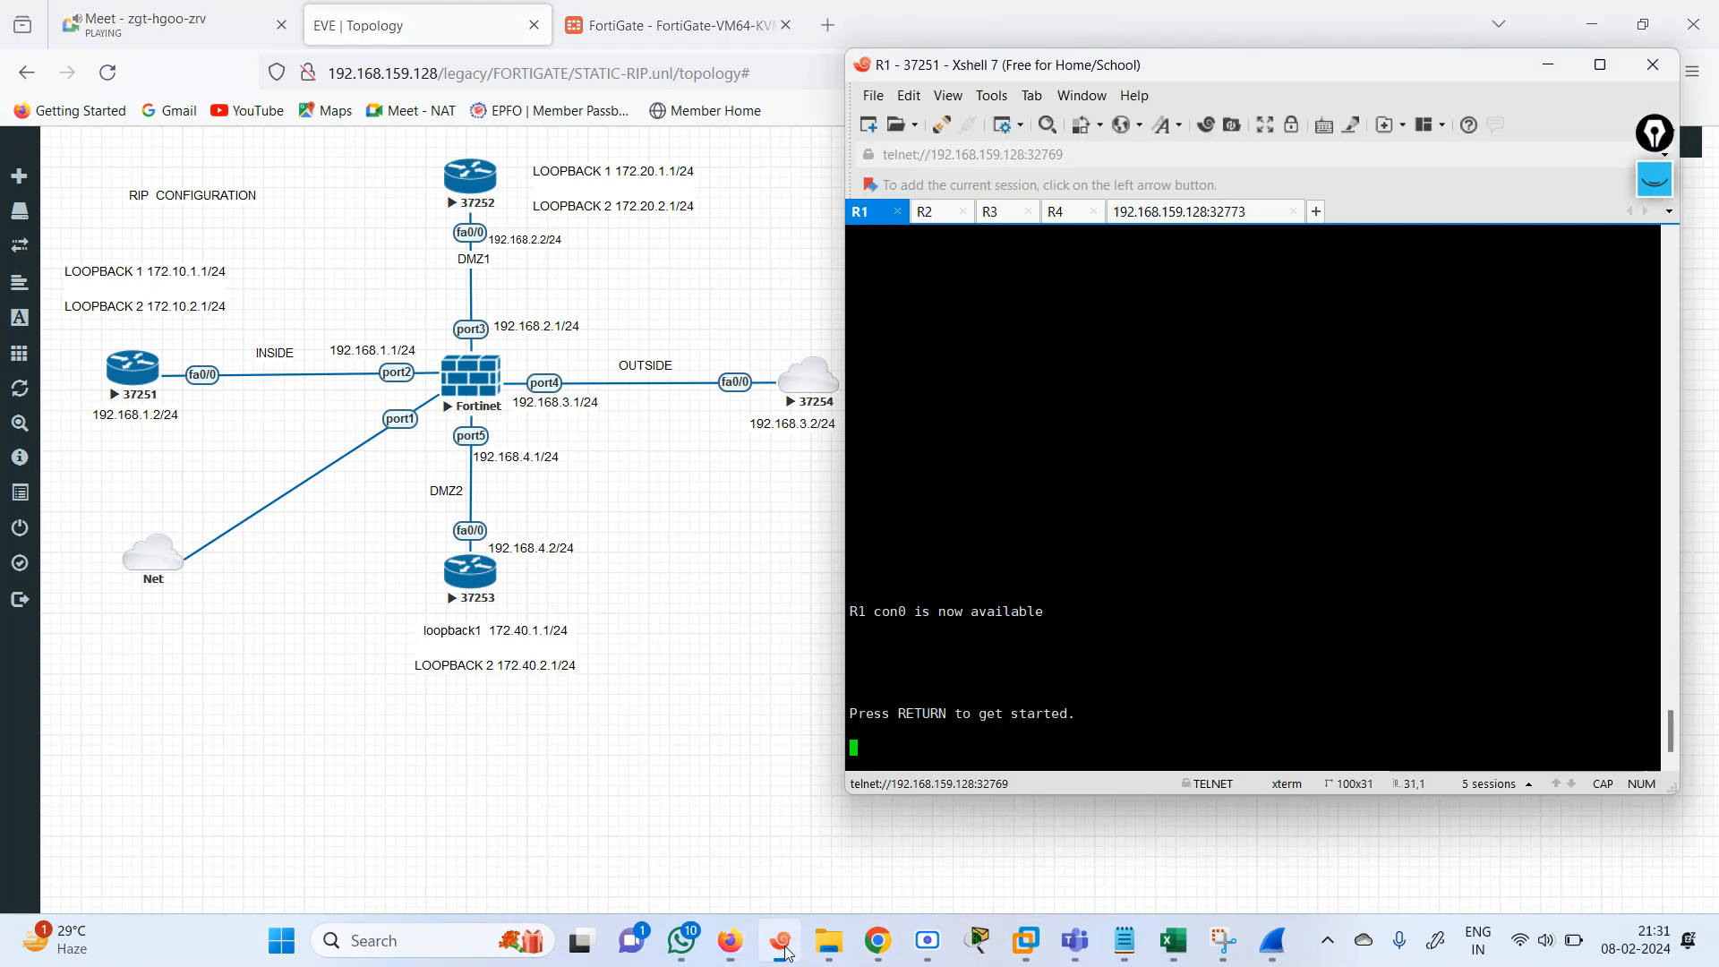
{"action": "left_click", "coordinate": [996, 214]}
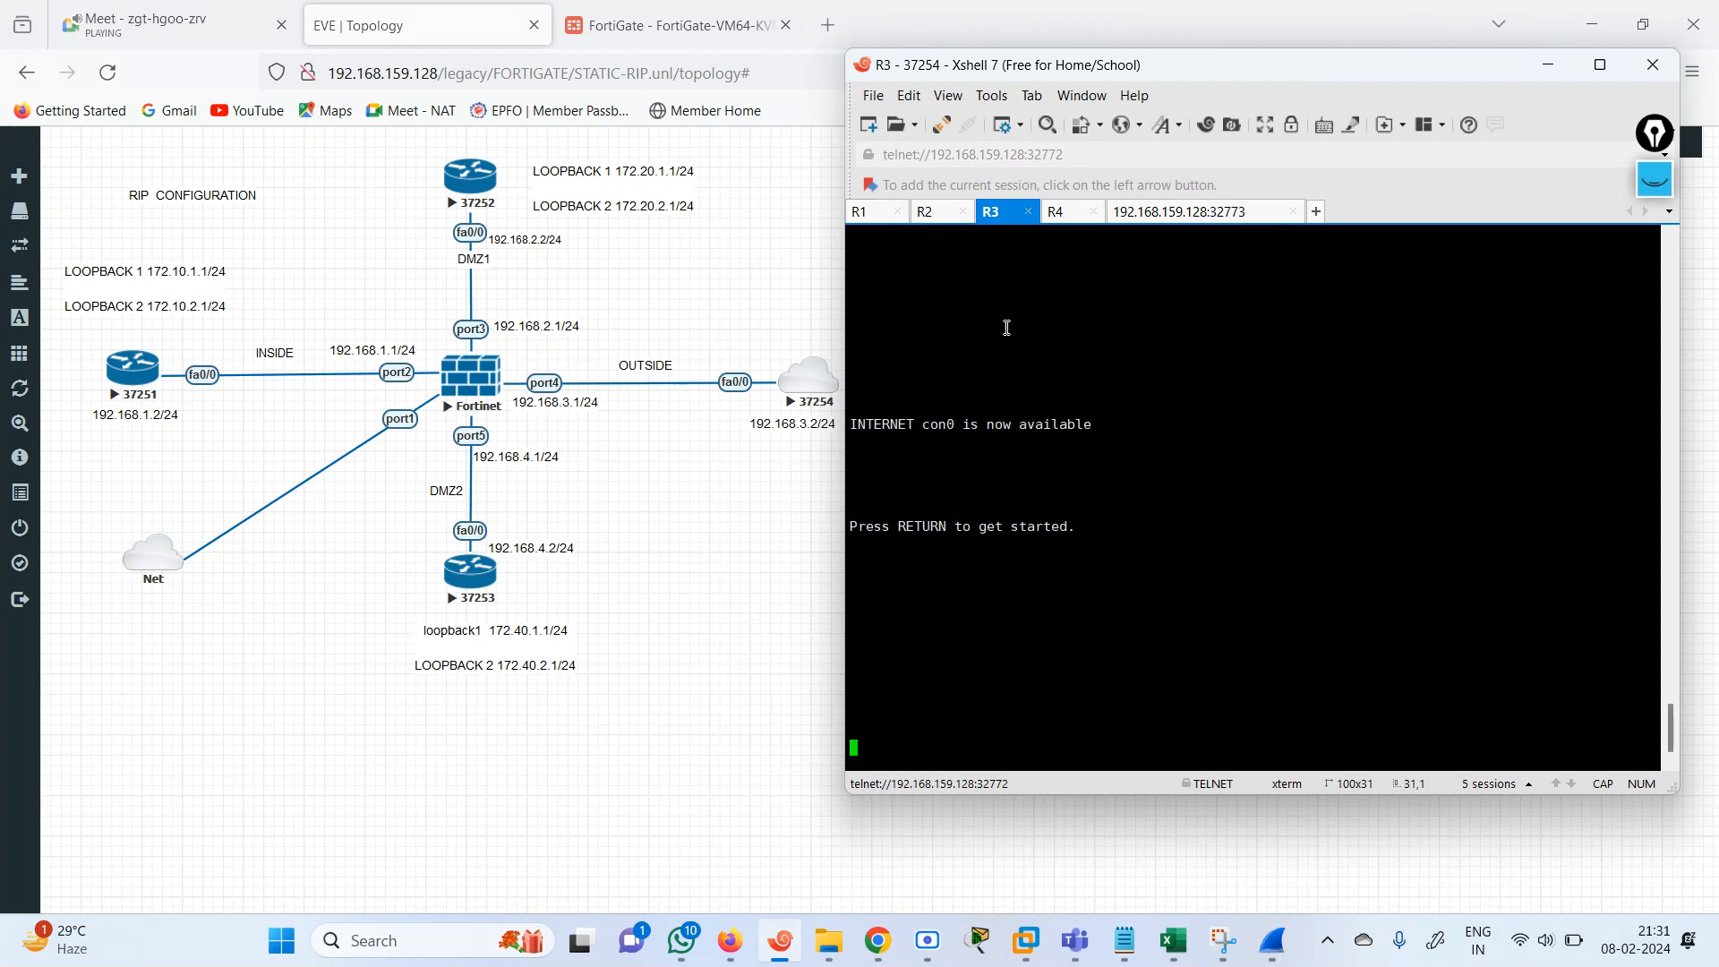
{"action": "key", "text": "Return"}
{"action": "key", "text": "Return"}
{"action": "key", "text": "Return"}
{"action": "key", "text": "Return"}
{"action": "key", "text": "Return"}
{"action": "key", "text": "Return"}
{"action": "key", "text": "Return"}
{"action": "key", "text": "Return"}
{"action": "key", "text": "Return"}
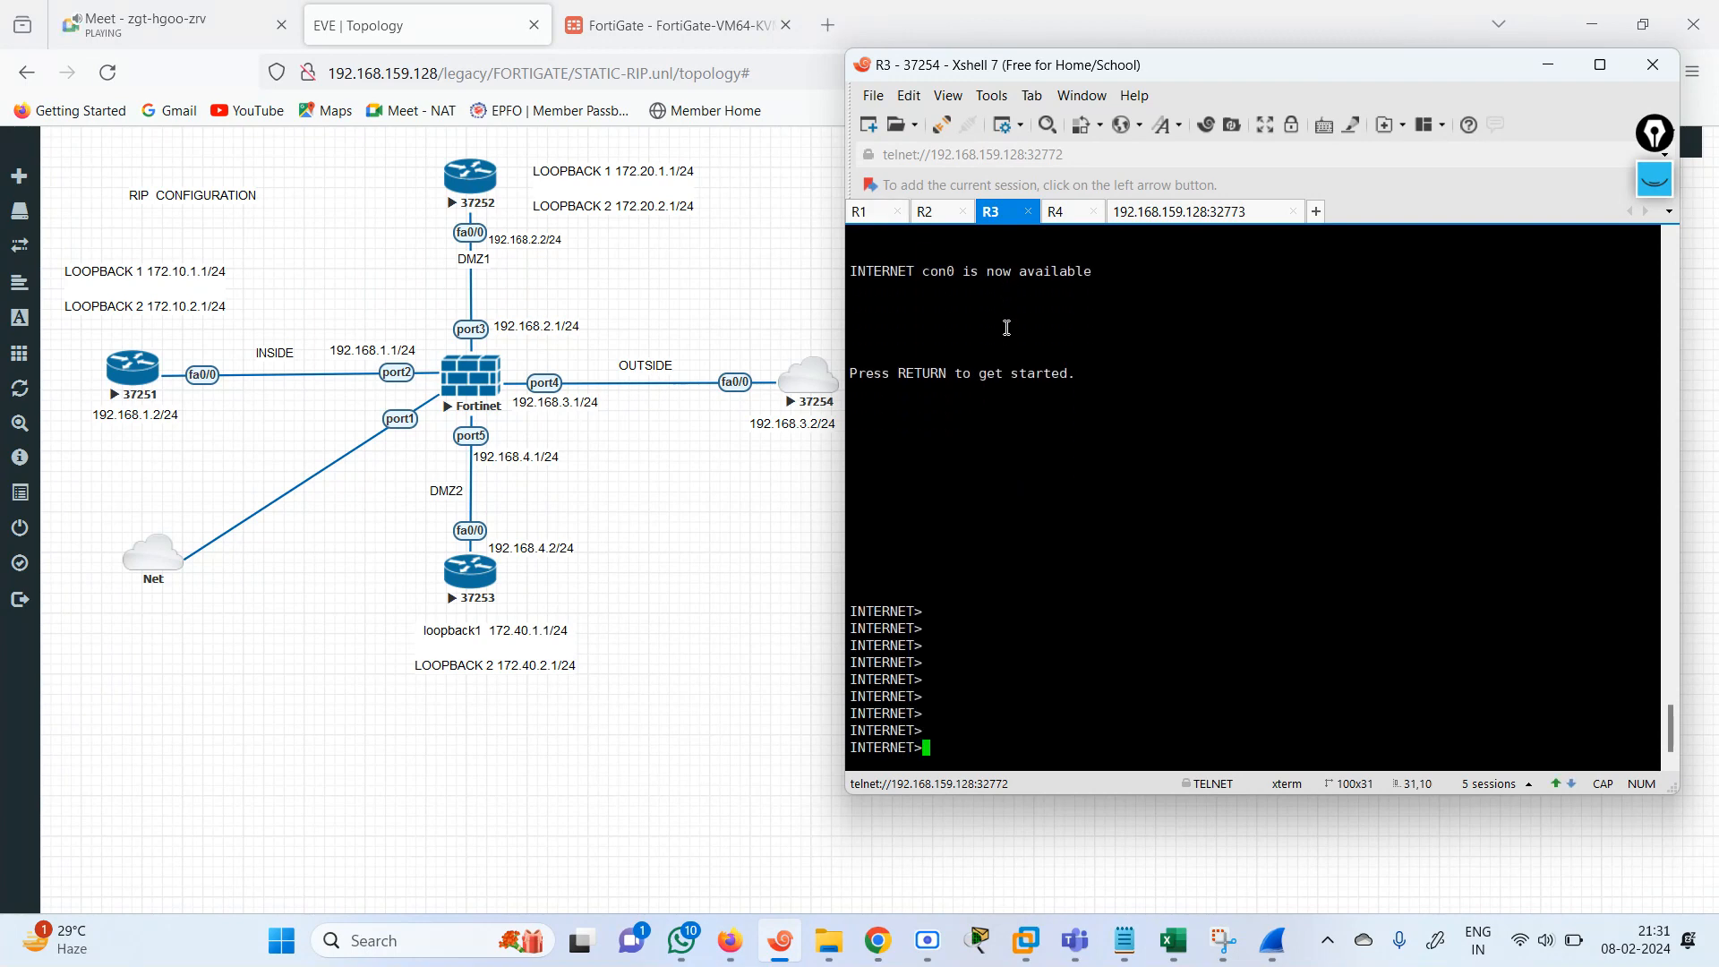
{"action": "type", "text": "EN"}
{"action": "key", "text": "Return"}
Ping 192.168.4.2 from the INTERNET router, and recall the command to run an edited ping.
{"action": "type", "text": "PI"}
{"action": "key", "text": "Tab"}
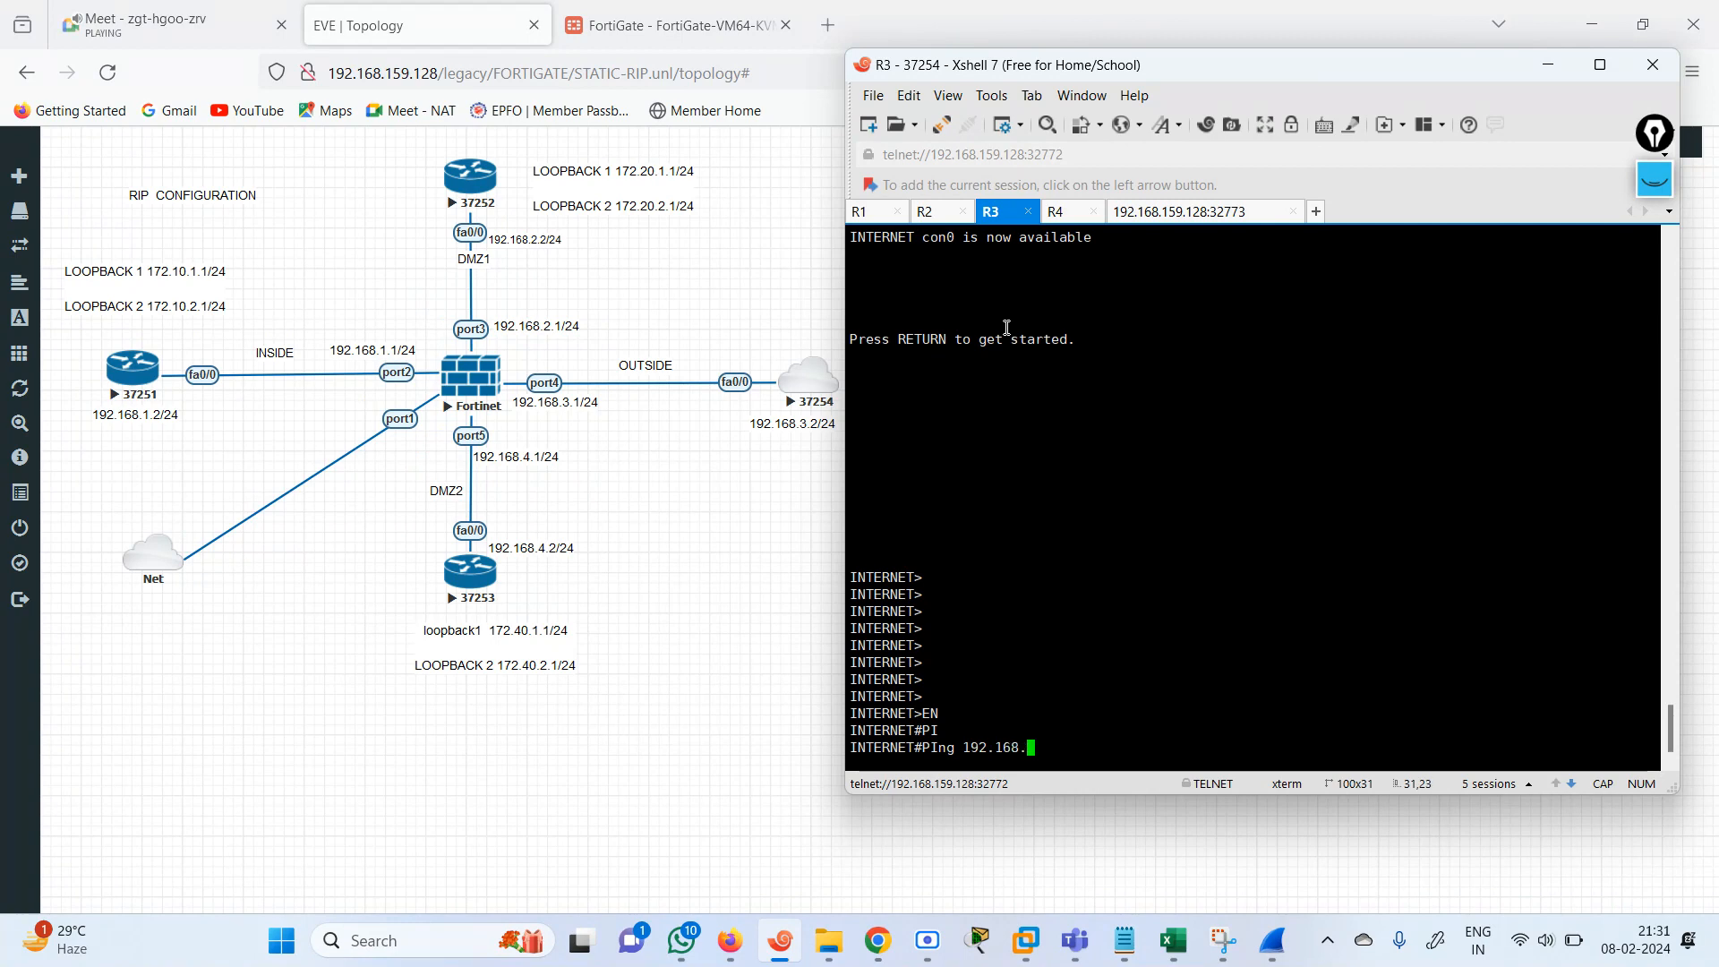
{"action": "type", "text": "192.168.4.2"}
{"action": "key", "text": "Return"}
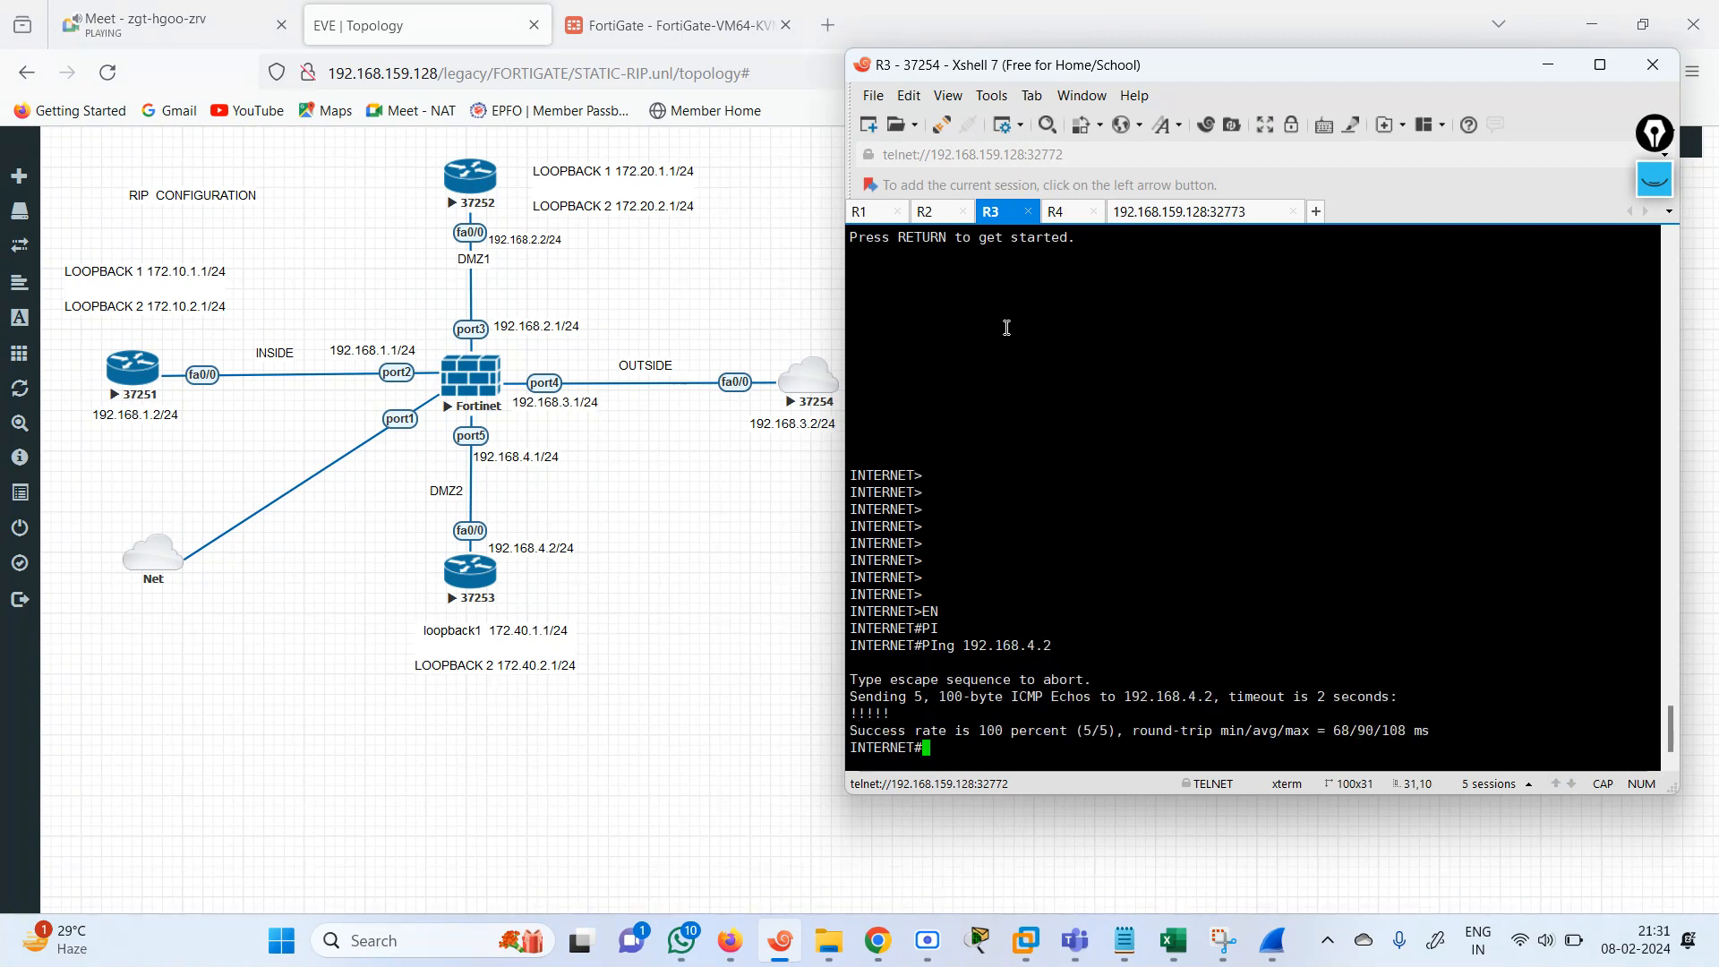
{"action": "key", "text": "Up"}
{"action": "type", "text": "1"}
{"action": "key", "text": "Return"}
Switch to the NSE4 workbook in Excel and set the ZONE IMPLEMENTATION comment to DONE.
{"action": "left_click", "coordinate": [671, 25]}
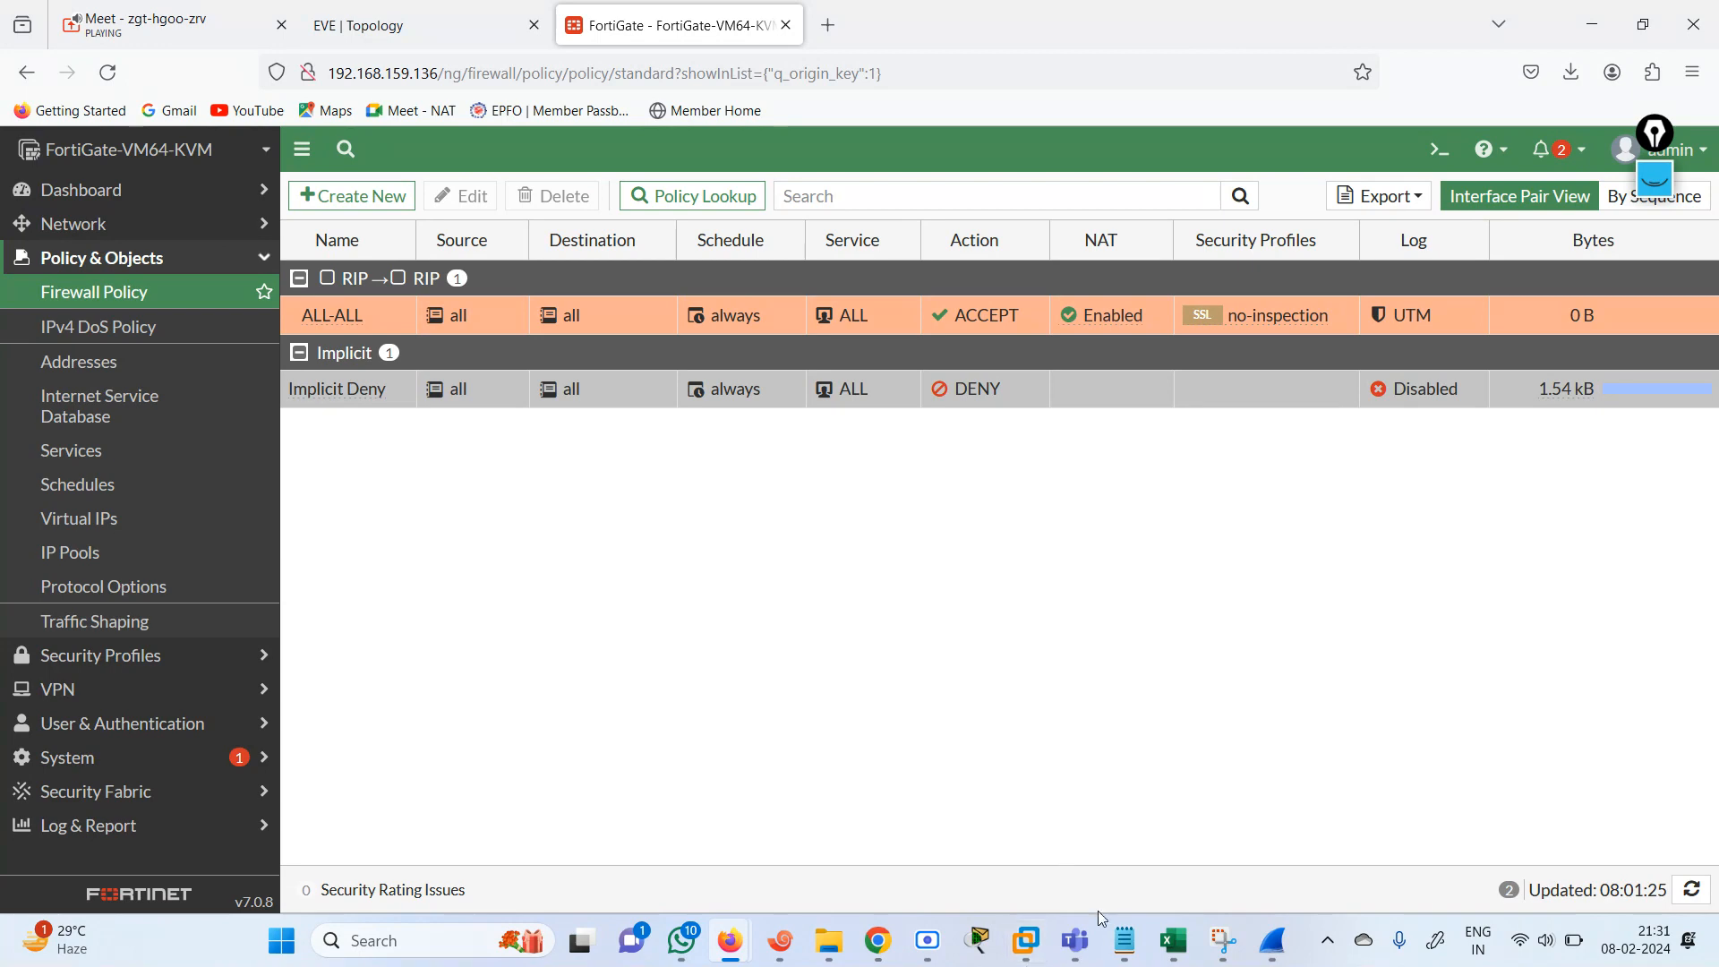
{"action": "left_click", "coordinate": [1174, 942]}
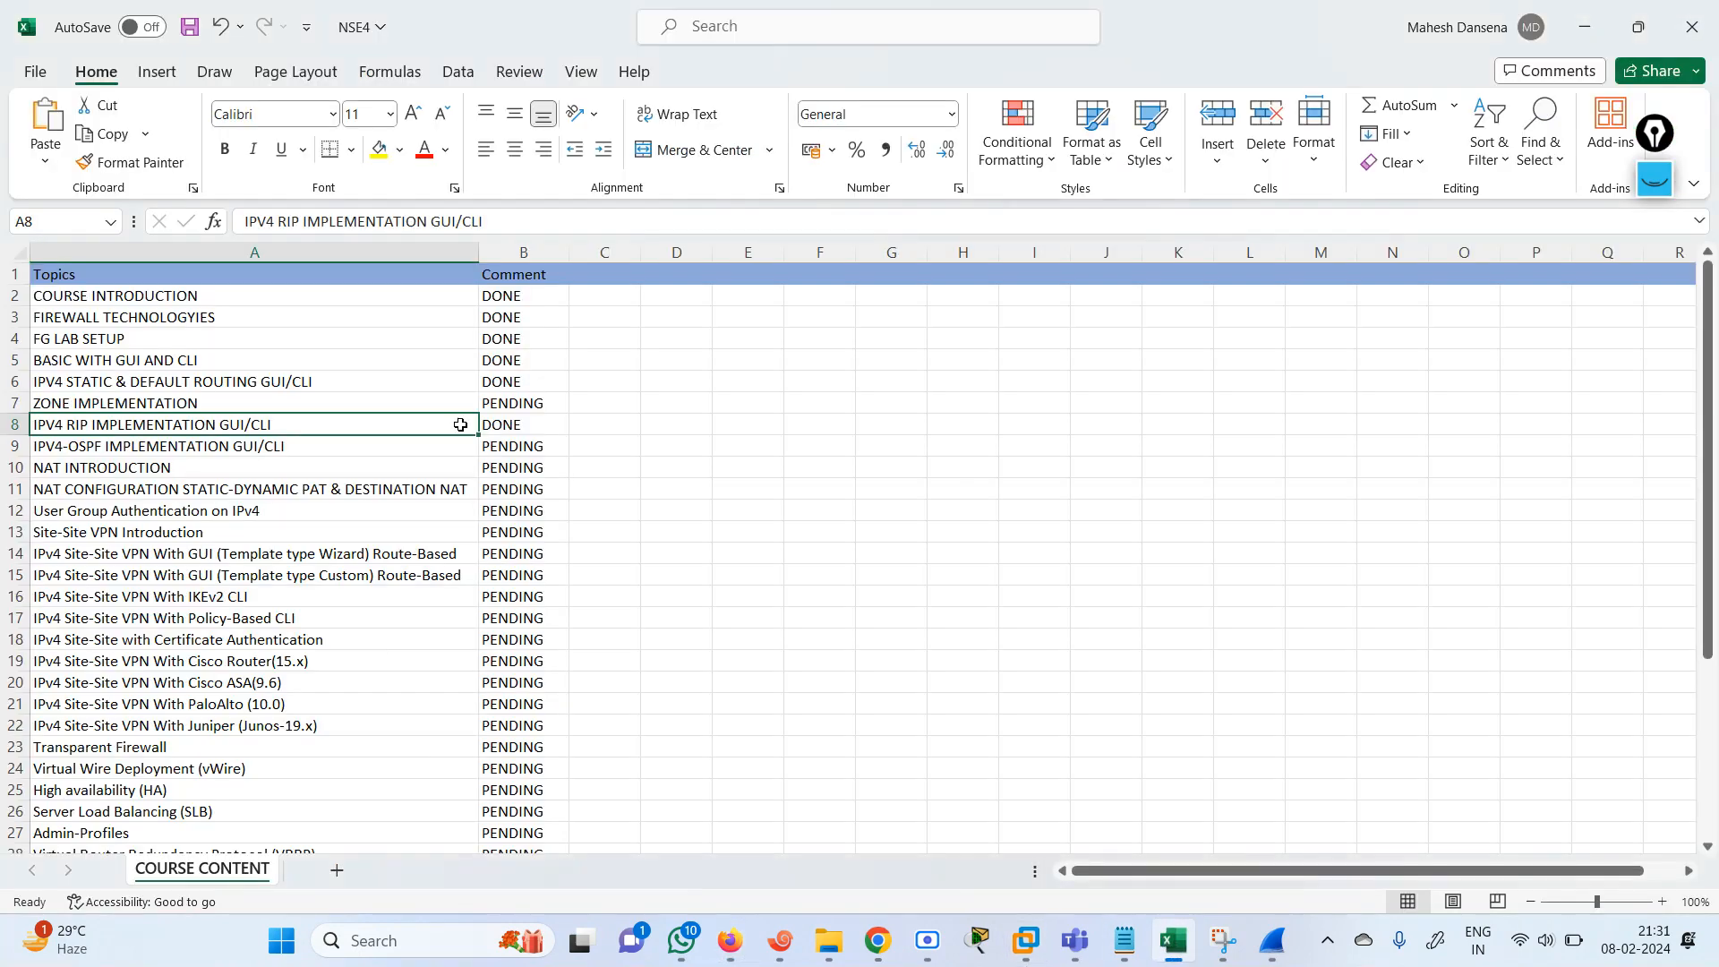
{"action": "left_click", "coordinate": [511, 405]}
{"action": "type", "text": "DONE"}
{"action": "key", "text": "Return"}
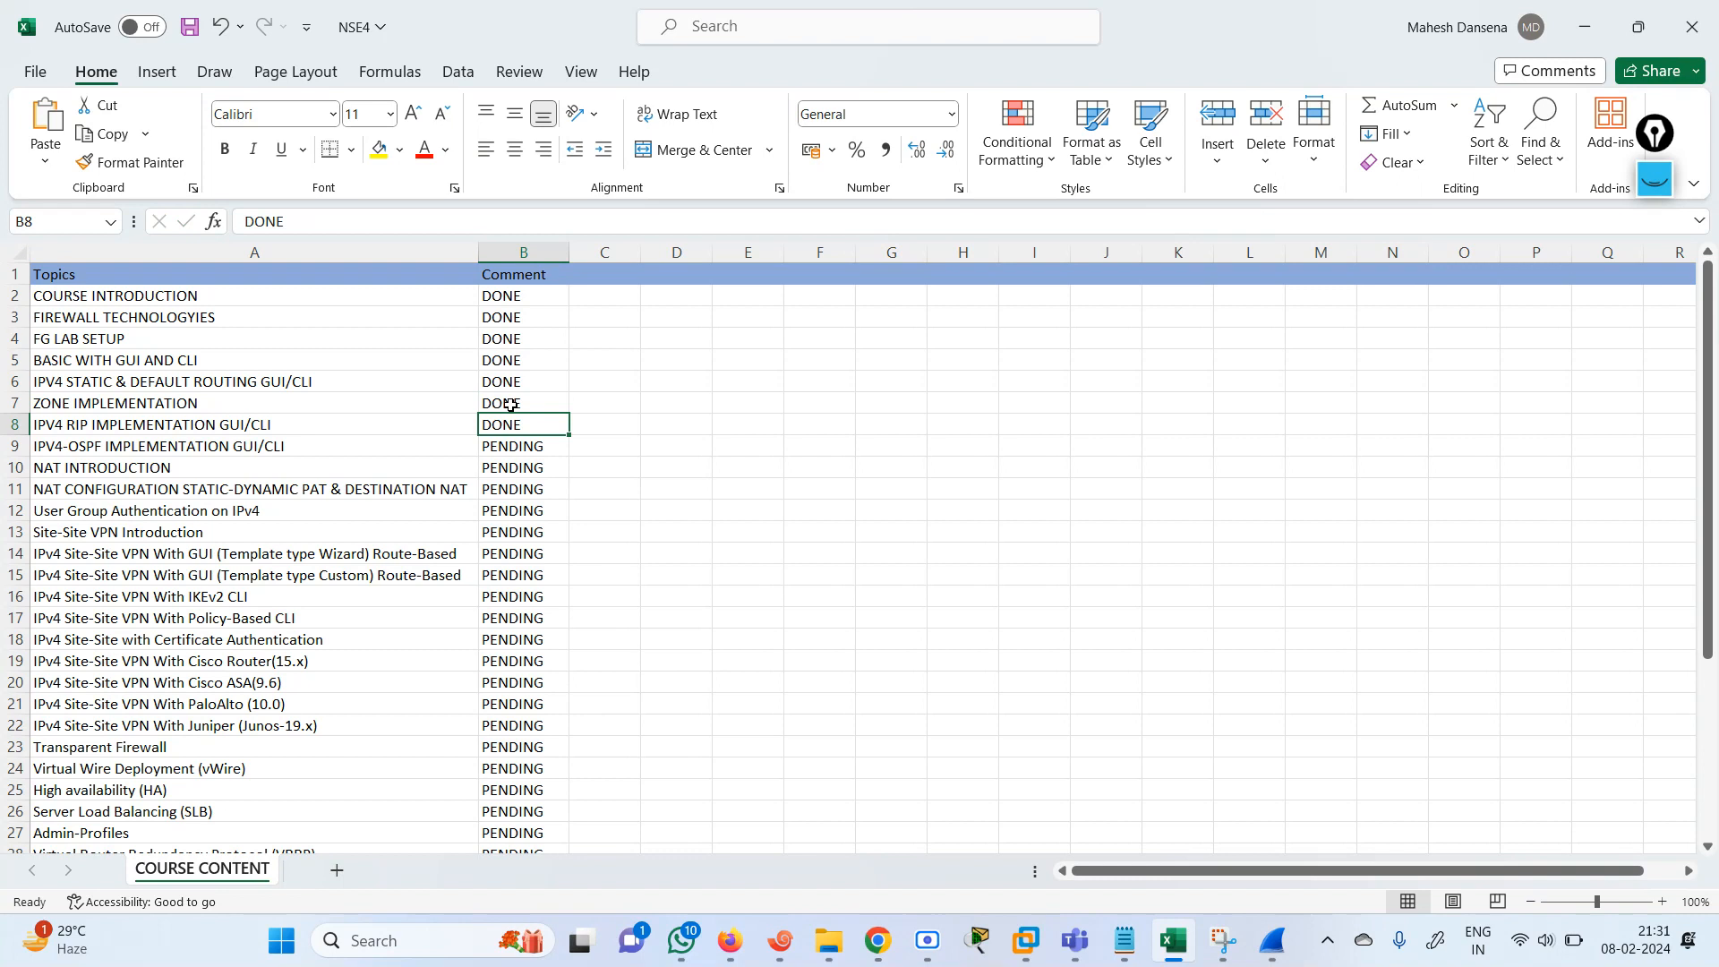
Review the pending topics in the course content list, beginning with IPV4-OSPF IMPLEMENTATION GUI/CLI.
{"action": "left_click", "coordinate": [524, 454]}
{"action": "key", "text": "Left"}
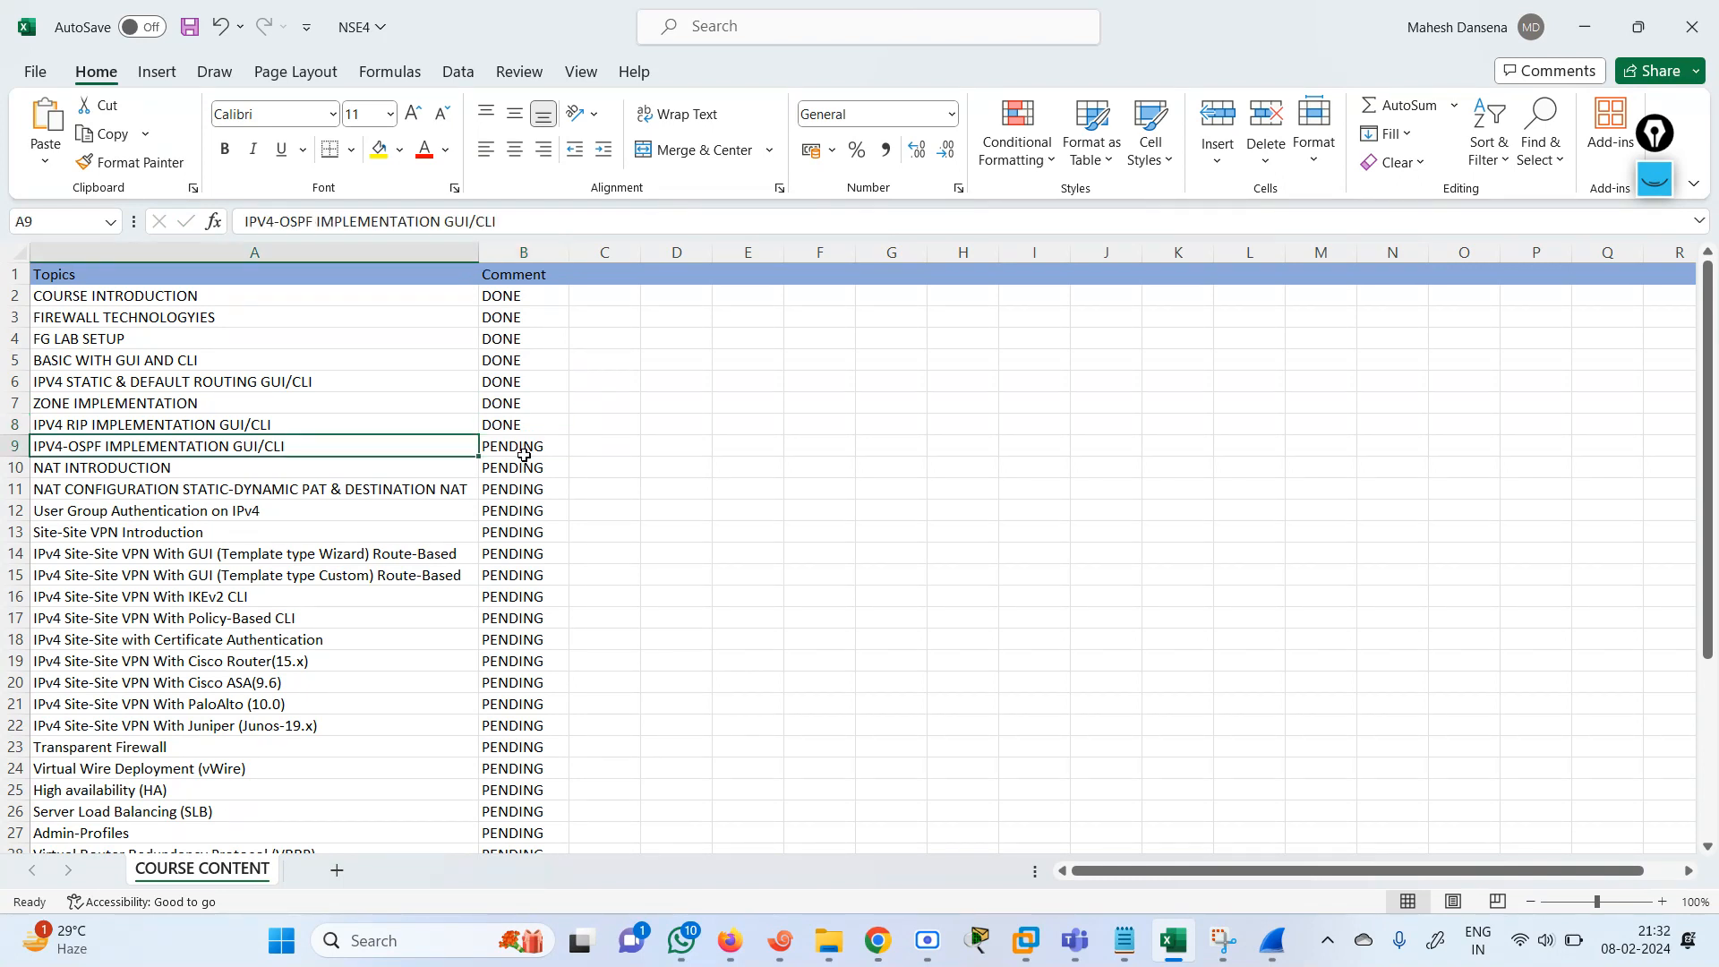
{"action": "left_click", "coordinate": [524, 454]}
{"action": "key", "text": "Left"}
{"action": "key", "text": "Down"}
{"action": "key", "text": "Down"}
{"action": "key", "text": "Down"}
{"action": "key", "text": "Up"}
{"action": "key", "text": "Up"}
{"action": "key", "text": "Up"}
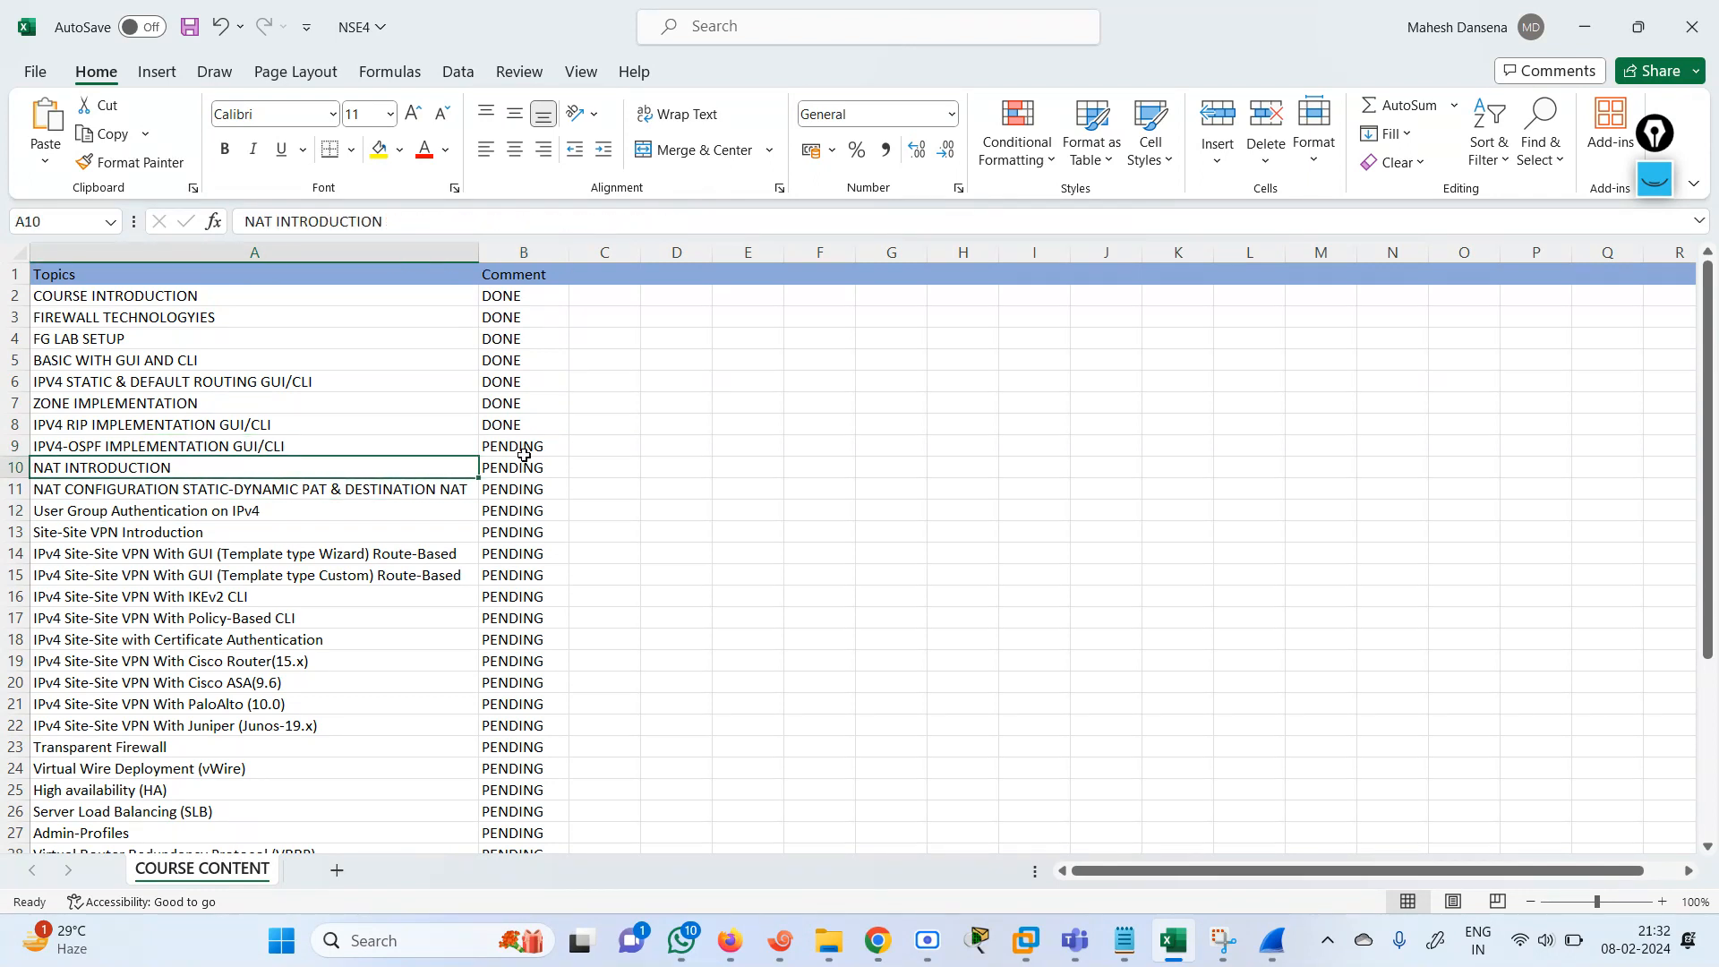
{"action": "key", "text": "Down"}
{"action": "key", "text": "Down"}
{"action": "key", "text": "Down"}
{"action": "key", "text": "Down"}
{"action": "key", "text": "Down"}
{"action": "key", "text": "Down"}
{"action": "key", "text": "Down"}
{"action": "key", "text": "Down"}
{"action": "key", "text": "Down"}
{"action": "key", "text": "Down"}
{"action": "key", "text": "Down"}
{"action": "key", "text": "Down"}
{"action": "key", "text": "Down"}
{"action": "key", "text": "Down"}
{"action": "key", "text": "Down"}
{"action": "key", "text": "Down"}
{"action": "key", "text": "Down"}
{"action": "key", "text": "Down"}
{"action": "key", "text": "Down"}
{"action": "key", "text": "Down"}
{"action": "key", "text": "Down"}
{"action": "key", "text": "Down"}
{"action": "key", "text": "Down"}
{"action": "key", "text": "Down"}
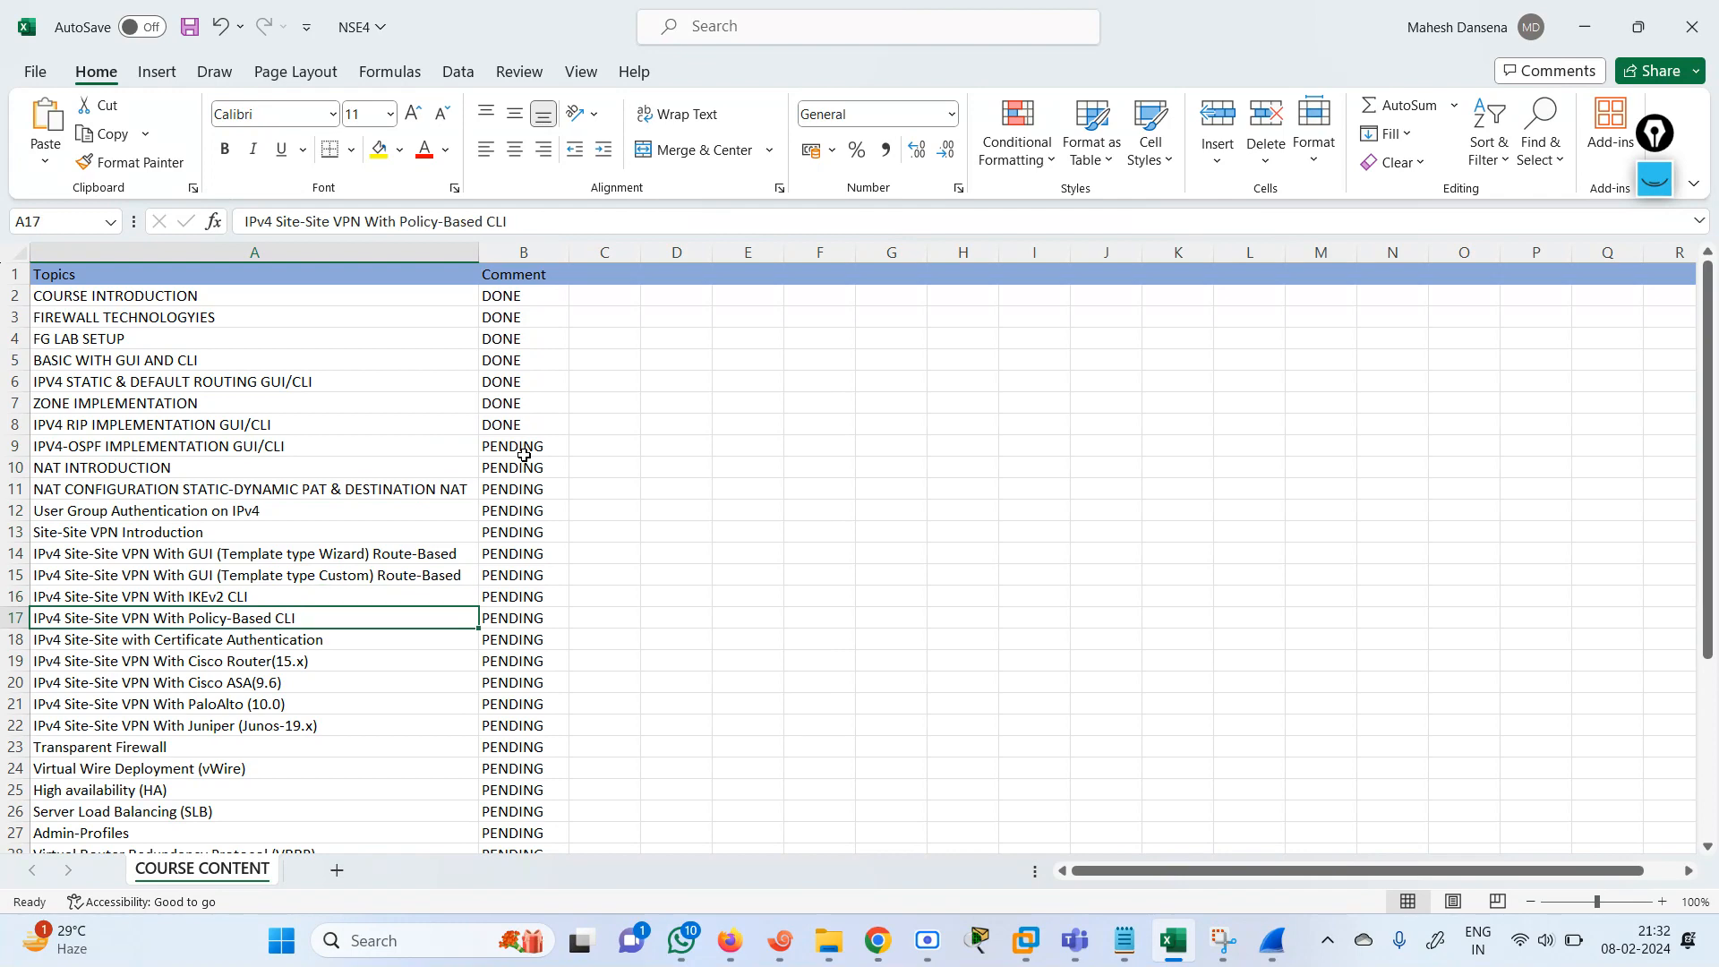
{"action": "key", "text": "Up"}
{"action": "key", "text": "Up"}
{"action": "key", "text": "Up"}
{"action": "key", "text": "Up"}
{"action": "key", "text": "Up"}
{"action": "key", "text": "Up"}
{"action": "key", "text": "Up"}
{"action": "key", "text": "Up"}
{"action": "key", "text": "Up"}
{"action": "key", "text": "Up"}
{"action": "key", "text": "Up"}
{"action": "key", "text": "Up"}
{"action": "key", "text": "Up"}
{"action": "key", "text": "Up"}
{"action": "key", "text": "Up"}
{"action": "key", "text": "Up"}
{"action": "key", "text": "Up"}
{"action": "key", "text": "Up"}
{"action": "key", "text": "Up"}
{"action": "key", "text": "Up"}
{"action": "key", "text": "Up"}
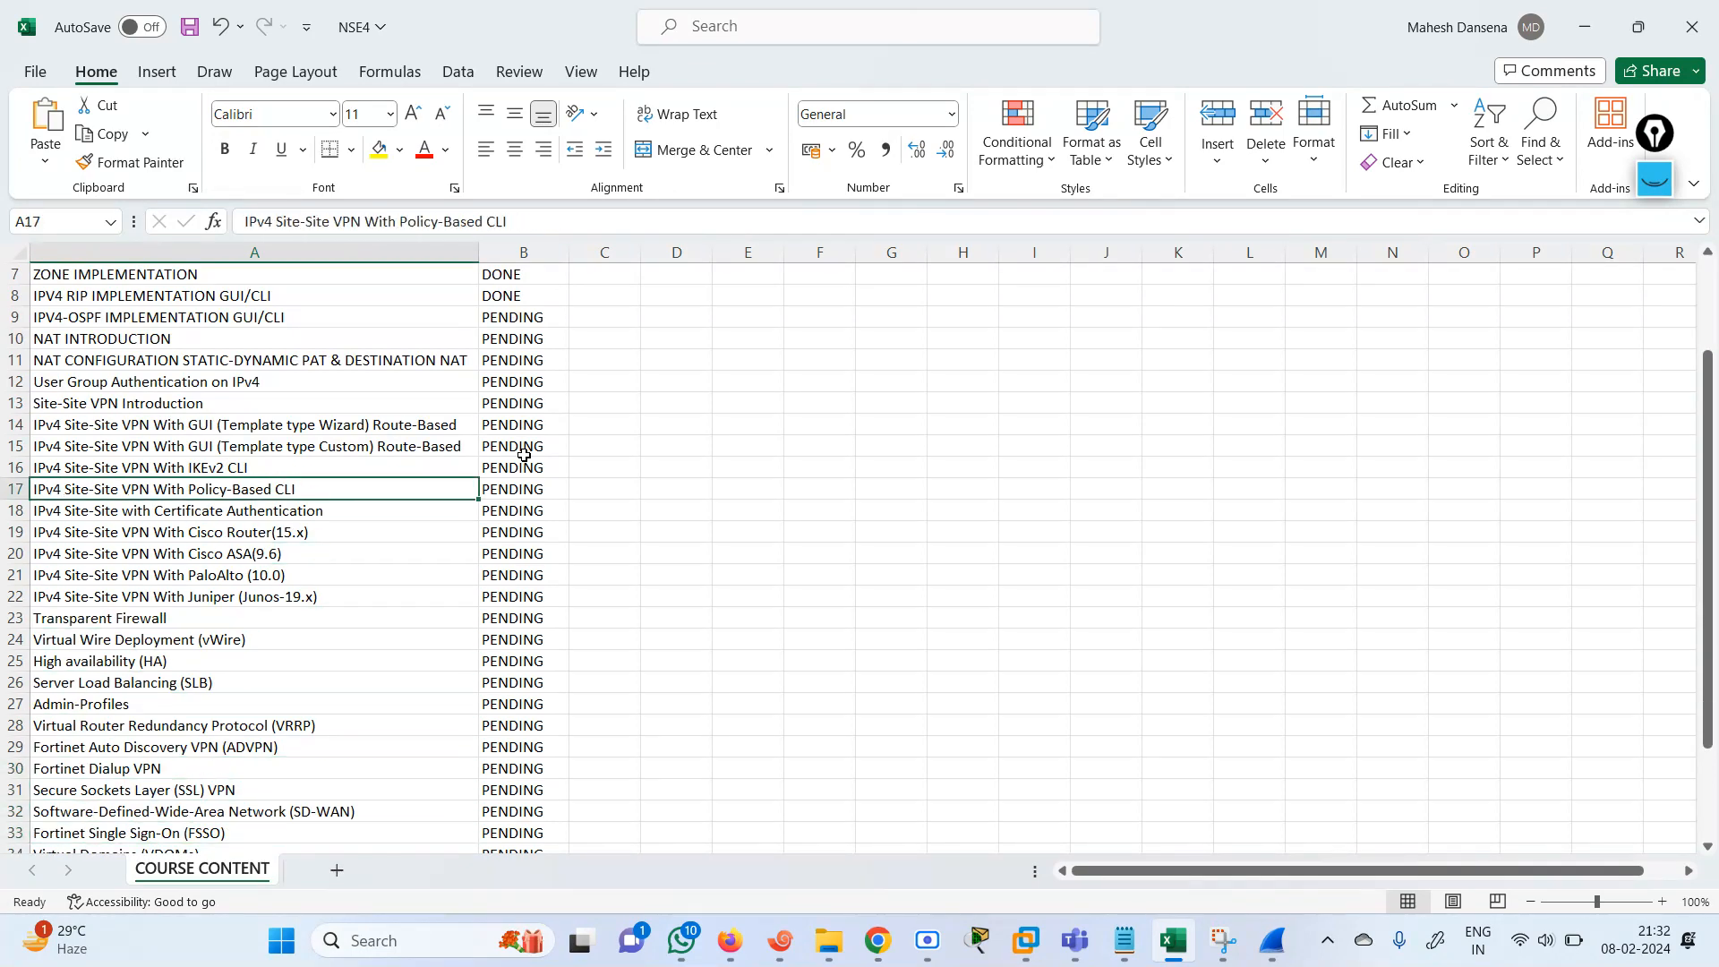
{"action": "key", "text": "Down"}
{"action": "key", "text": "Down"}
{"action": "key", "text": "Down"}
{"action": "key", "text": "Down"}
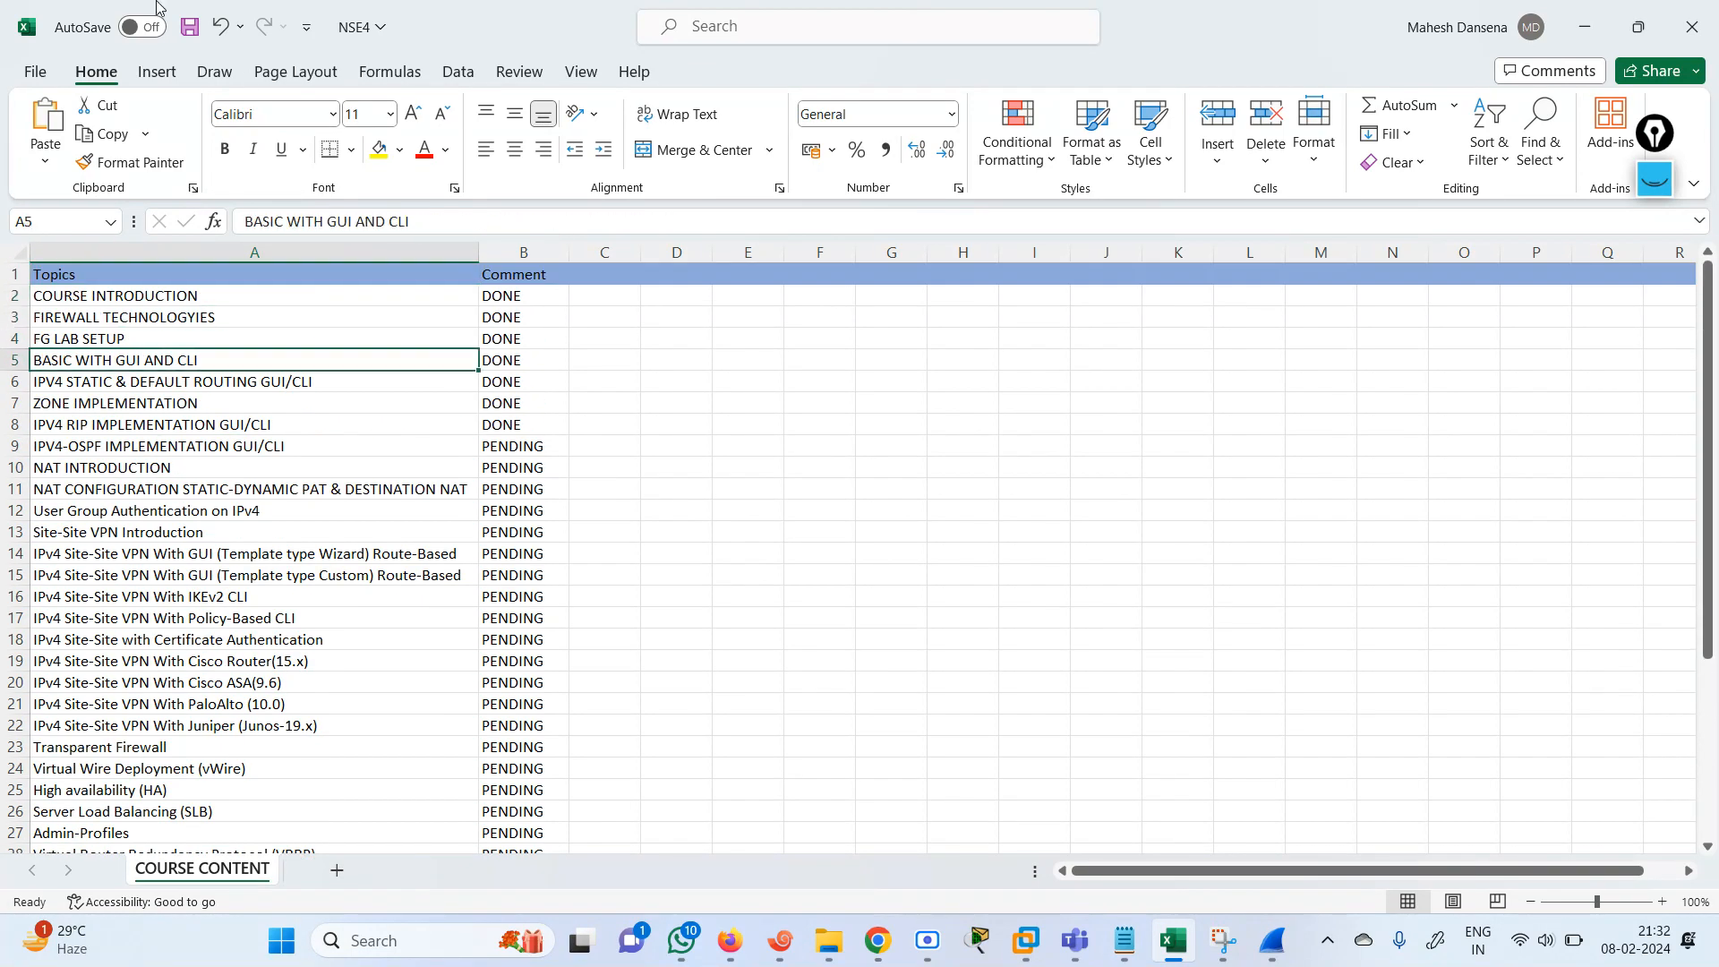
Save the NSE4 workbook and switch to the Scre.io screen recorder.
{"action": "left_click", "coordinate": [190, 27]}
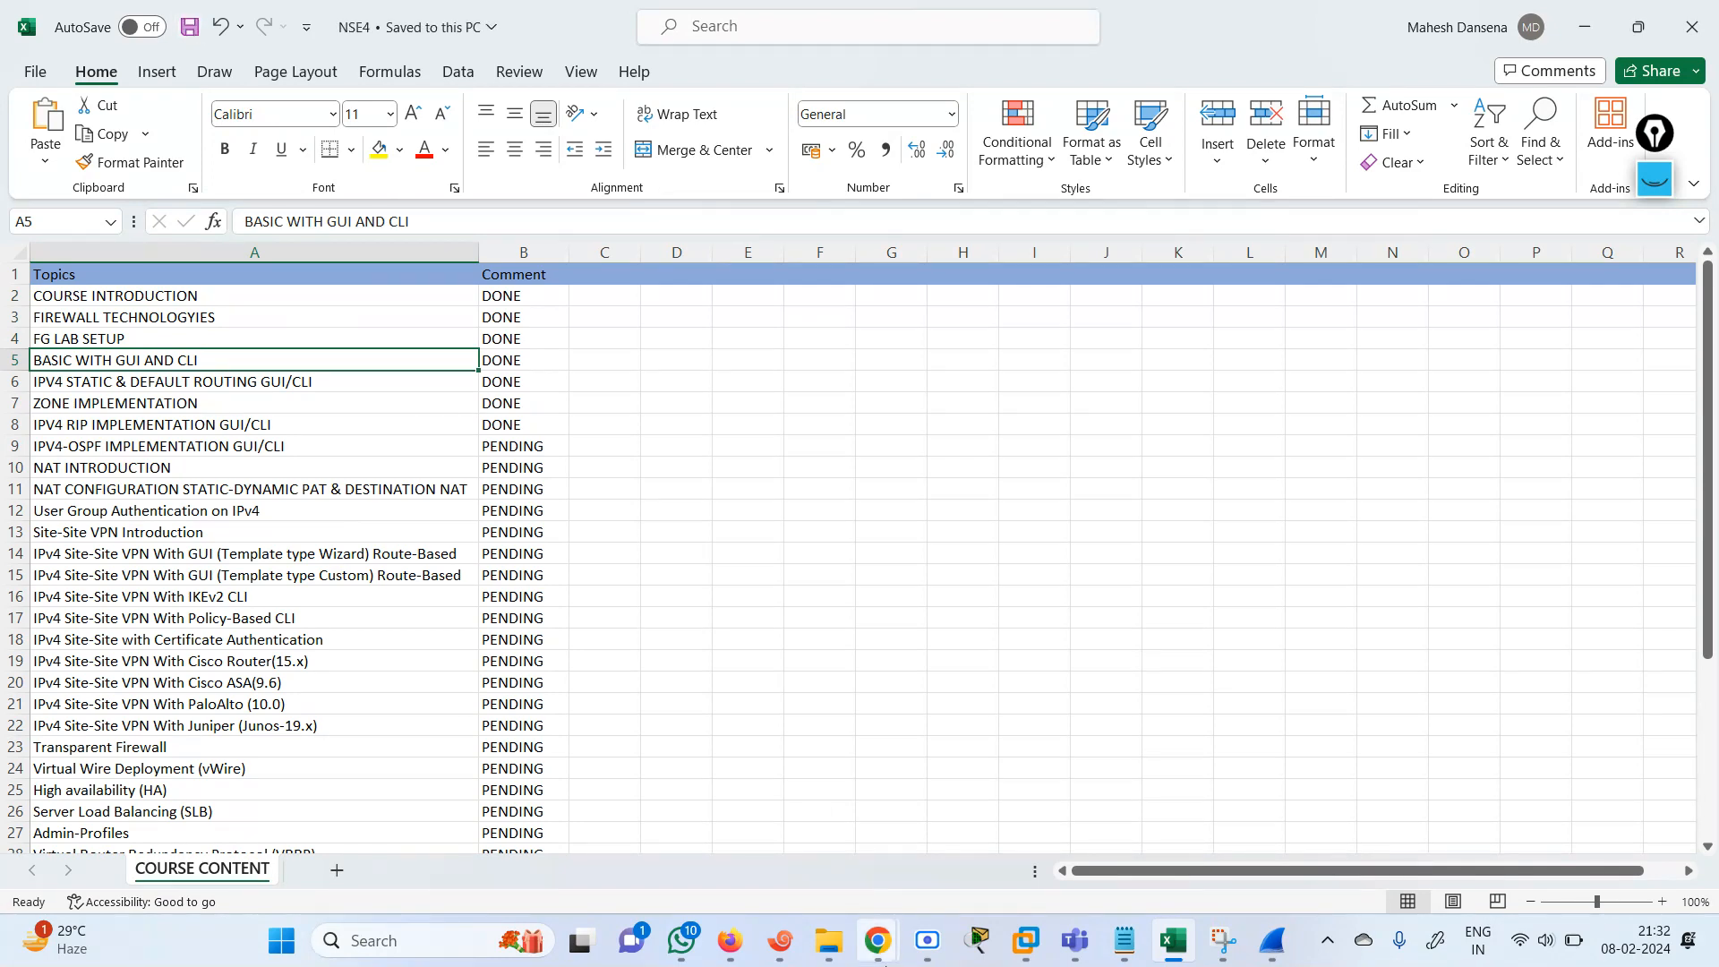
{"action": "left_click", "coordinate": [928, 940]}
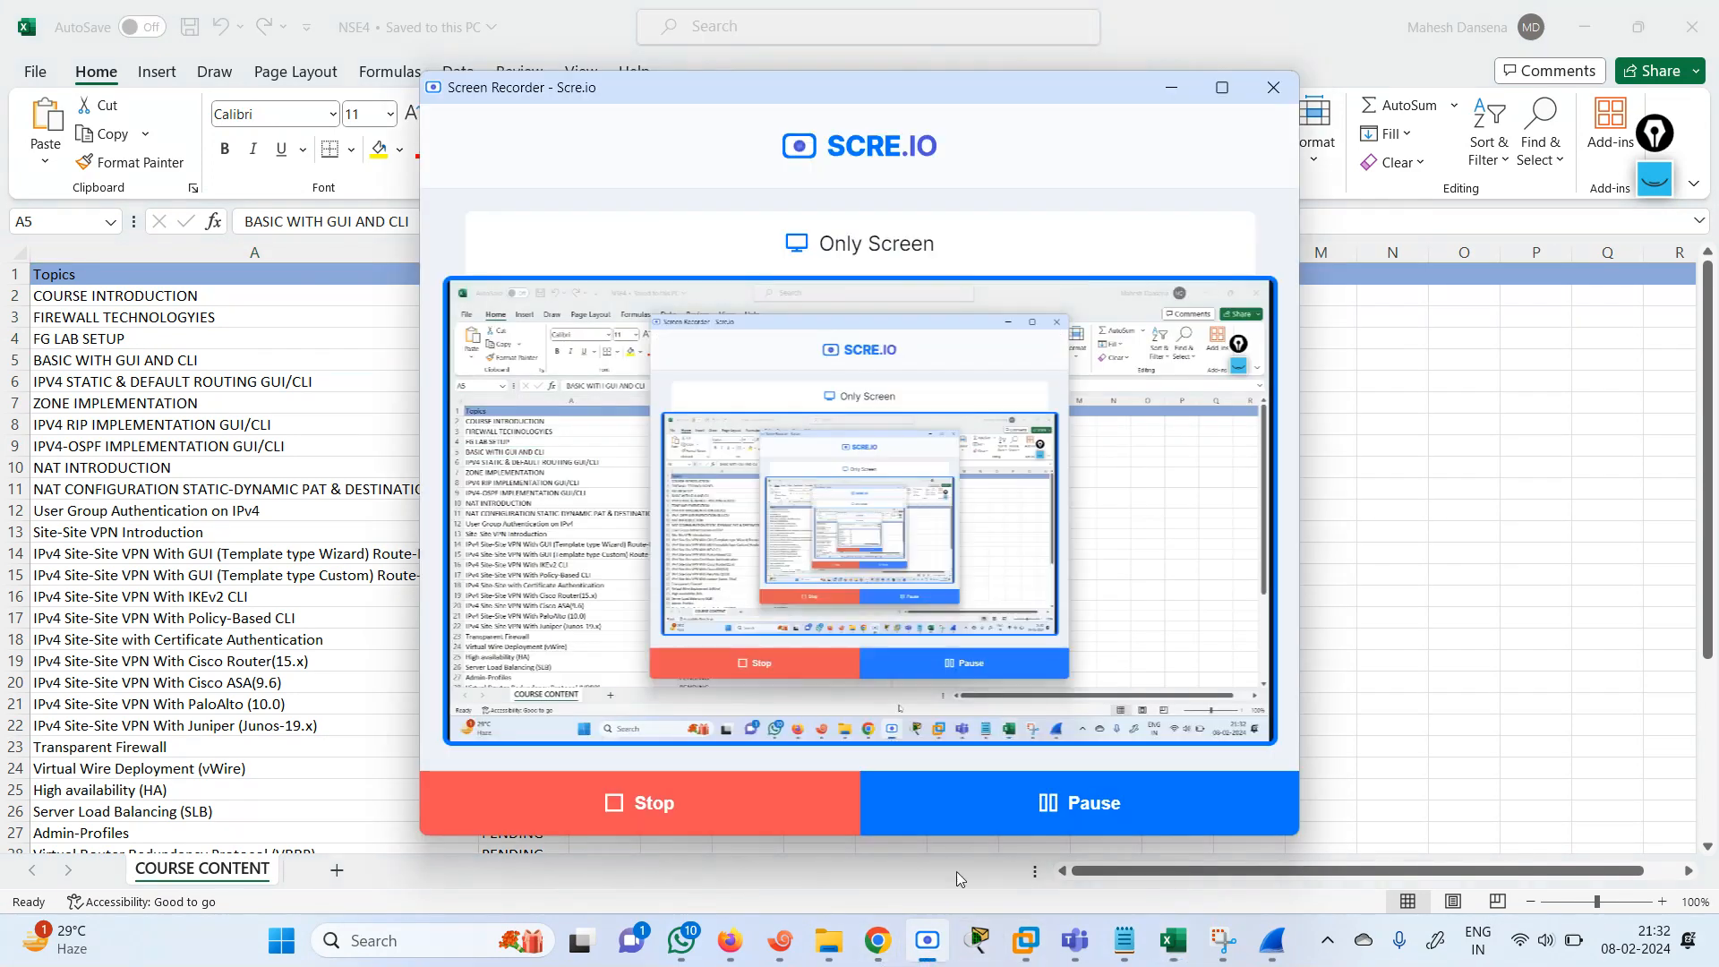